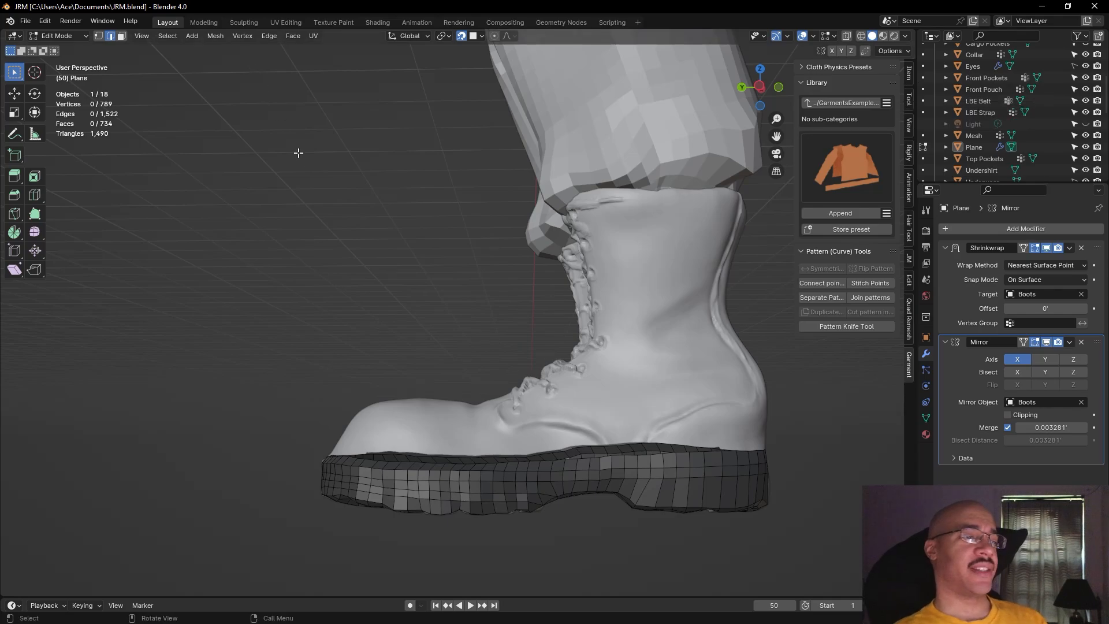
# Examine both boots and the undersides of their soles from several angles
pyautogui.scroll(-2, 311, 159)
pyautogui.scroll(-4, 350, 226)
pyautogui.moveTo(324, 245); pyautogui.dragTo(571, 441, button='middle')
pyautogui.keyDown('shift'); pyautogui.moveTo(601, 491); pyautogui.dragTo(597, 379, button='middle'); pyautogui.keyUp('shift')
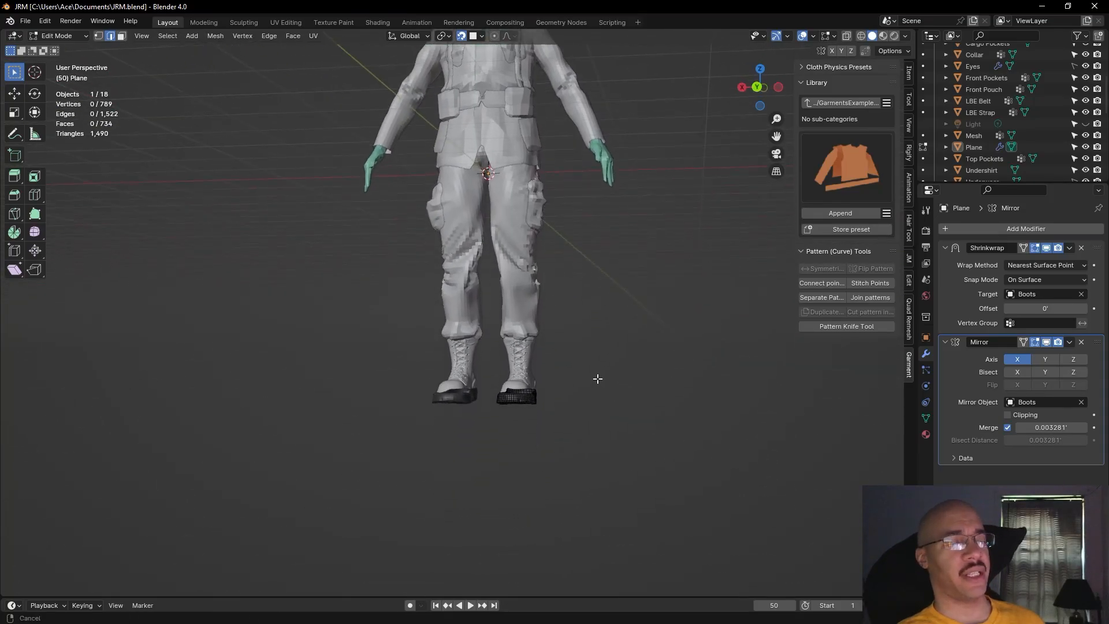
pyautogui.scroll(4, 598, 381)
pyautogui.moveTo(664, 427); pyautogui.dragTo(589, 406, button='middle')
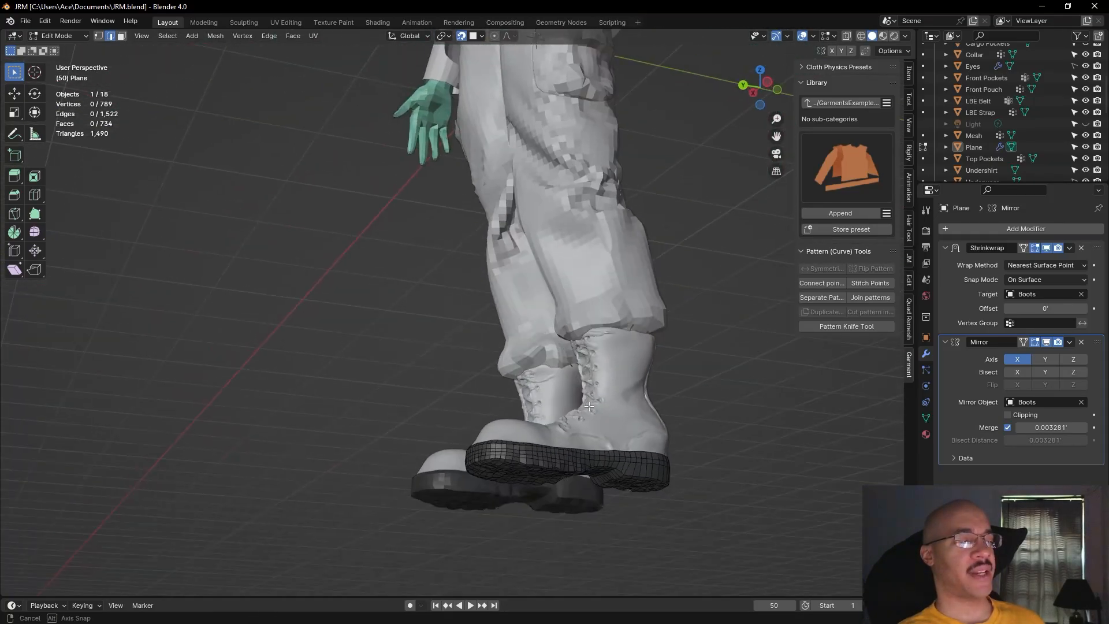
pyautogui.moveTo(604, 365); pyautogui.dragTo(586, 263, button='middle')
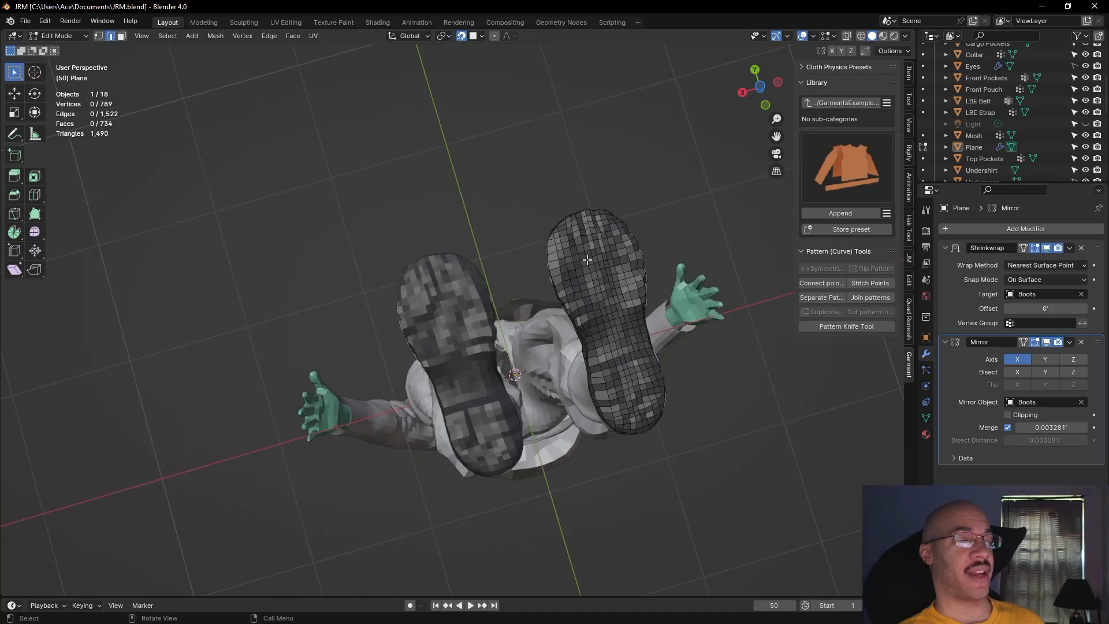
pyautogui.moveTo(633, 434); pyautogui.dragTo(609, 367, button='middle')
pyautogui.scroll(3, 651, 339)
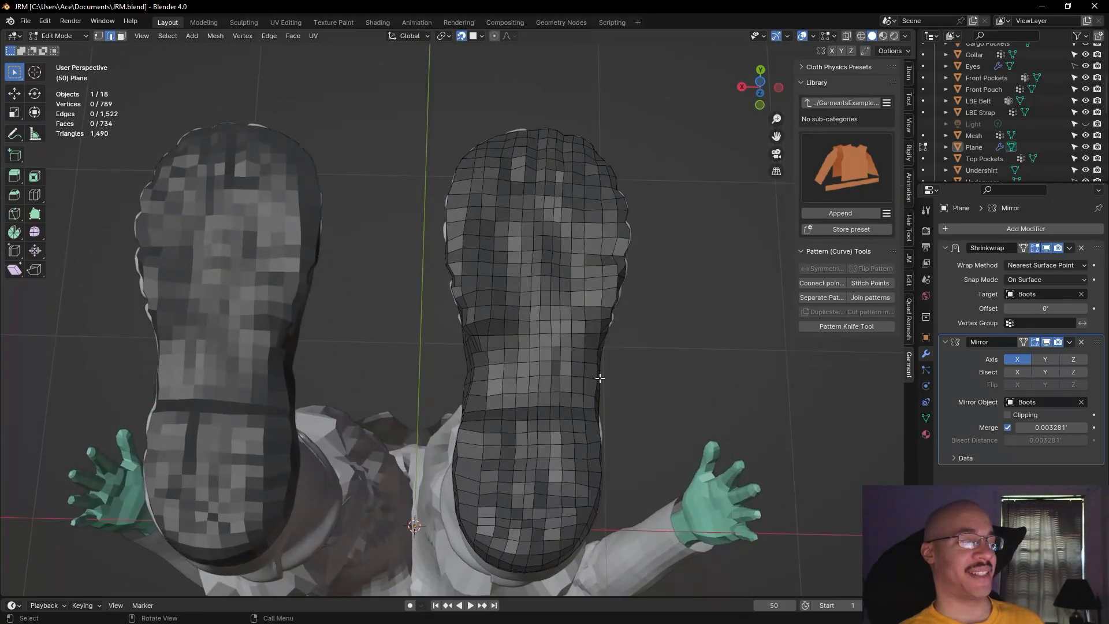
pyautogui.moveTo(697, 375)
pyautogui.mouseDown(button='middle')
pyautogui.moveTo(651, 383)
pyautogui.moveTo(633, 339)
pyautogui.moveTo(646, 396)
pyautogui.moveTo(700, 380)
pyautogui.mouseUp(button='middle')
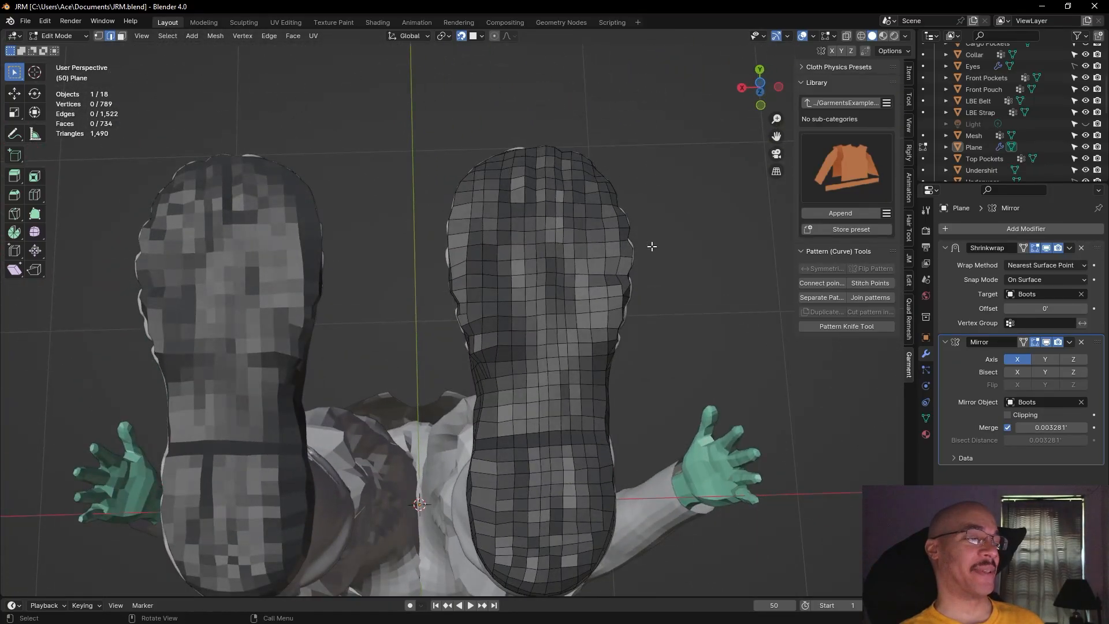
pyautogui.scroll(4, 692, 298)
pyautogui.keyDown('shift'); pyautogui.moveTo(775, 307); pyautogui.dragTo(731, 465, button='middle'); pyautogui.keyUp('shift')
pyautogui.scroll(-3, 674, 440)
pyautogui.moveTo(658, 483); pyautogui.dragTo(738, 480, button='middle')
pyautogui.scroll(1, 728, 482)
# Select one edge on the sole's upper rim near the forefoot and extrude it five times up the boot's outer side as a narrow strip
pyautogui.keyDown('alt'); pyautogui.keyDown('shift'); pyautogui.moveTo(718, 483); pyautogui.dragTo(712, 247); pyautogui.keyUp('shift'); pyautogui.keyUp('alt')
pyautogui.scroll(5, 699, 306)
pyautogui.moveTo(736, 283); pyautogui.dragTo(592, 359, button='middle')
pyautogui.scroll(8, 485, 328)
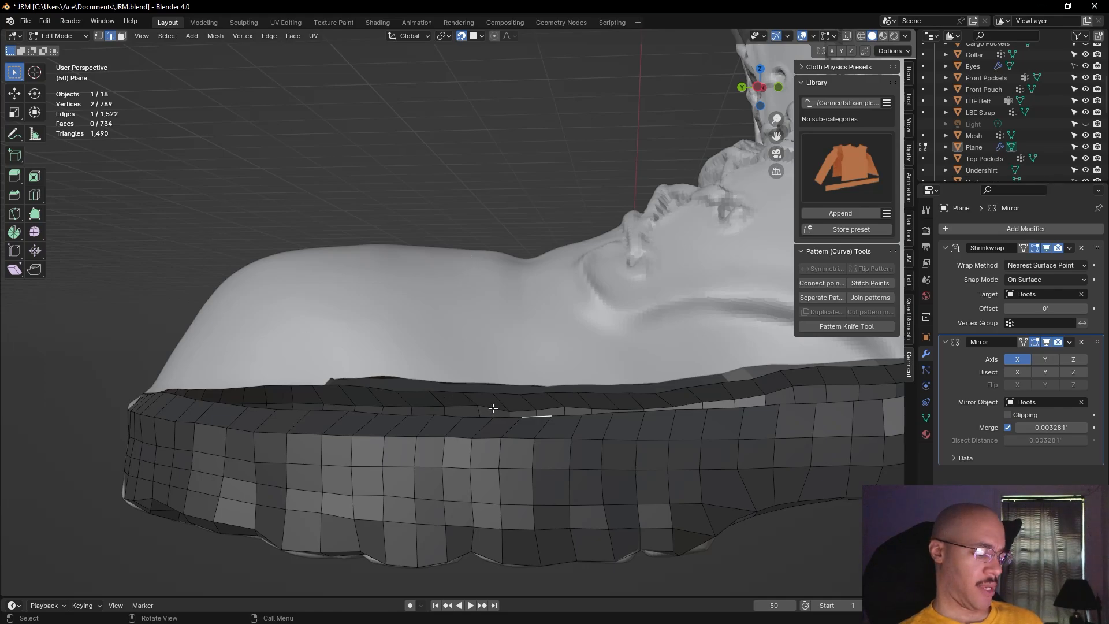
pyautogui.press('e')
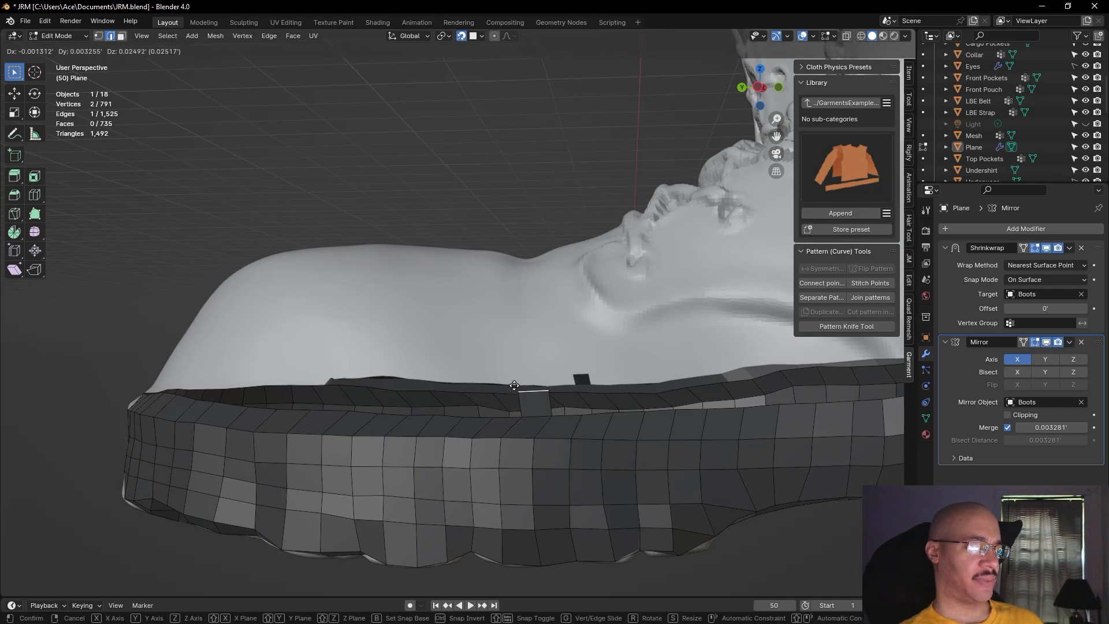
pyautogui.click(519, 386)
pyautogui.press('e')
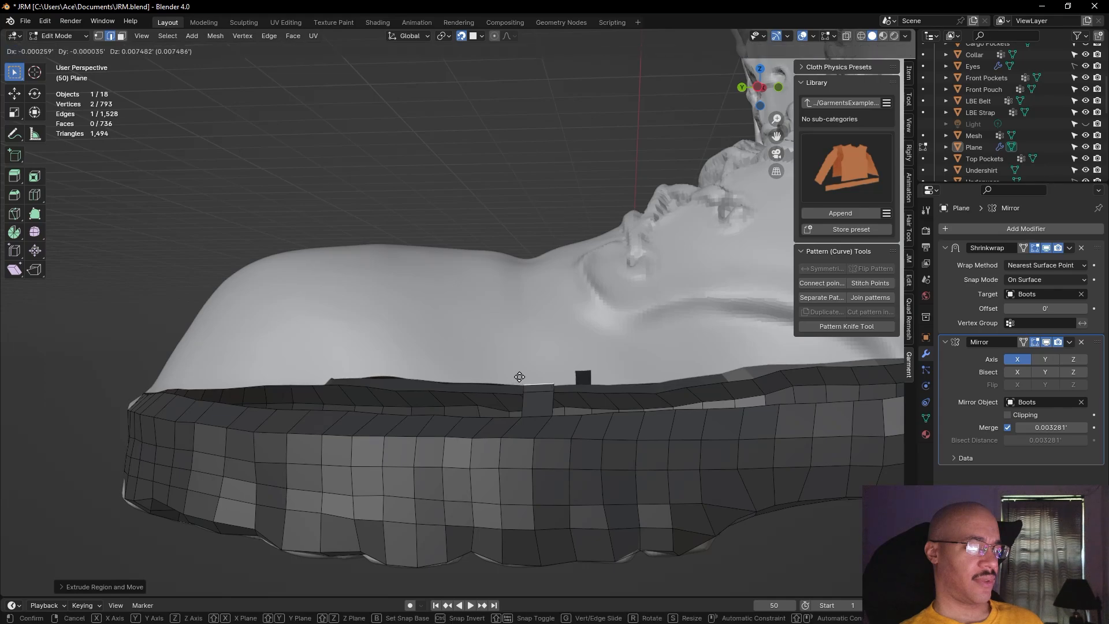
pyautogui.click(521, 355)
pyautogui.press('e')
pyautogui.click(522, 332)
pyautogui.press('e')
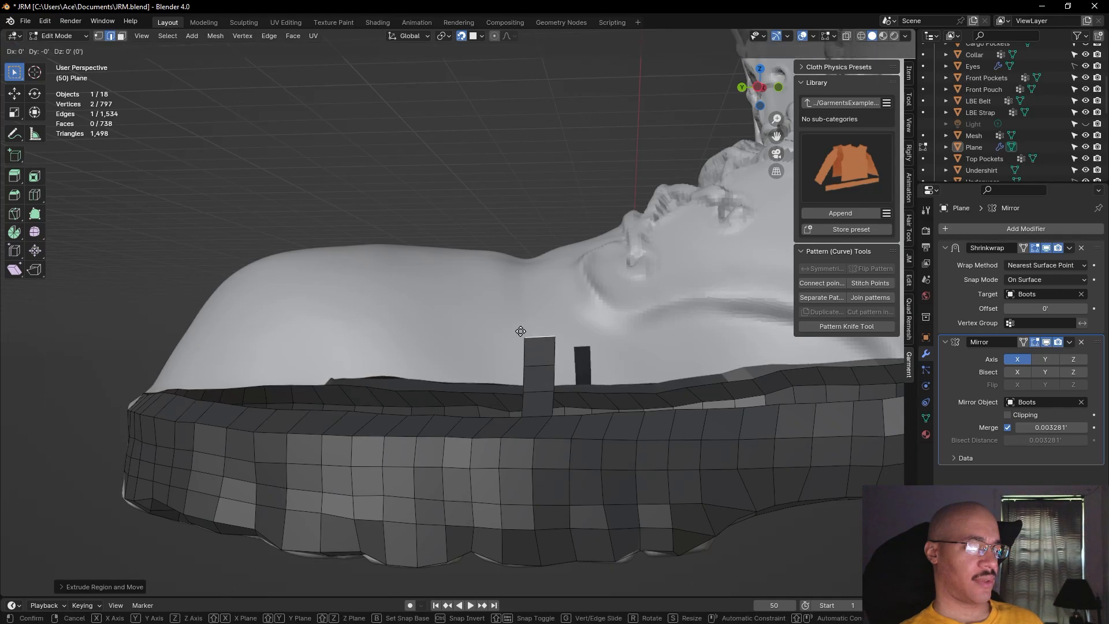
pyautogui.click(521, 303)
pyautogui.press('e')
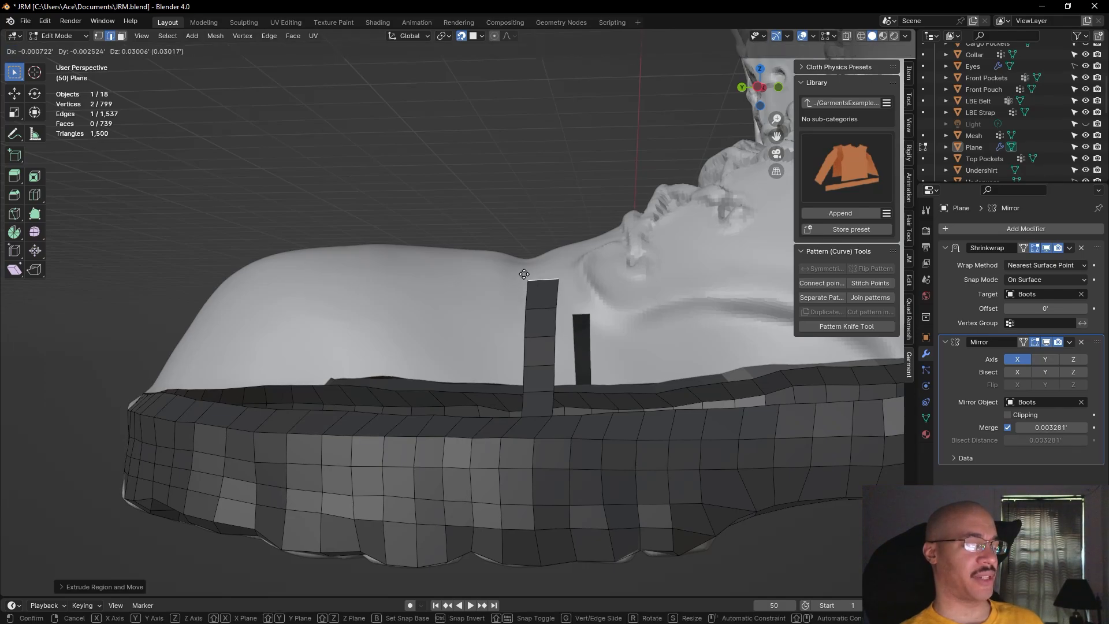
pyautogui.click(524, 274)
# Move and slightly rotate the strip's upper end edge to straighten it on the boot's outer side
pyautogui.moveTo(547, 244); pyautogui.dragTo(554, 297, button='middle')
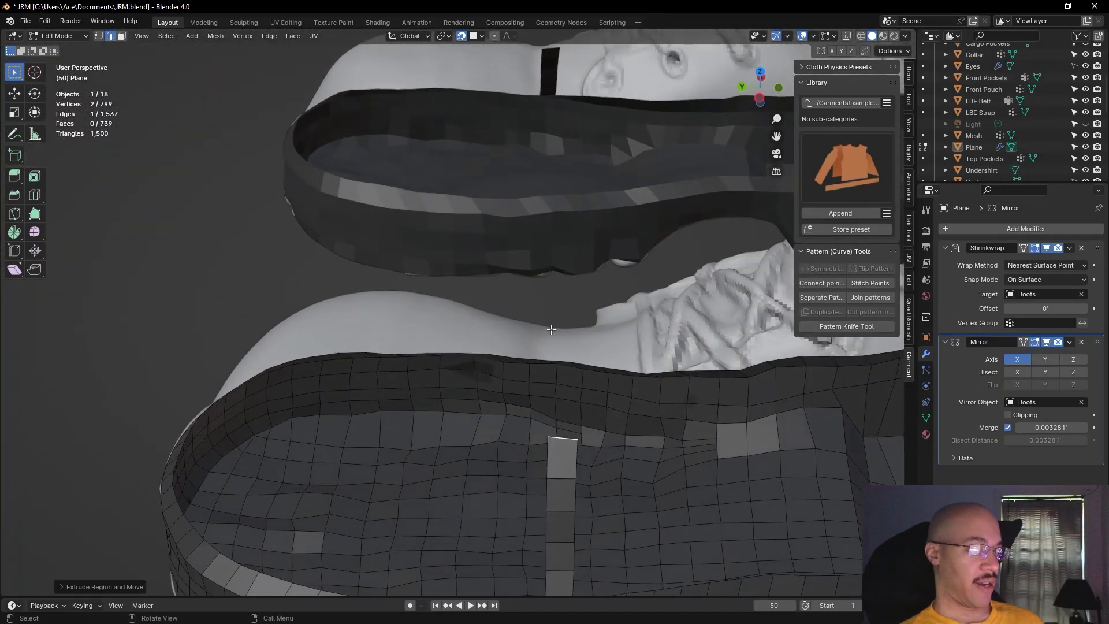
pyautogui.press('g')
pyautogui.click(561, 433)
pyautogui.press('r')
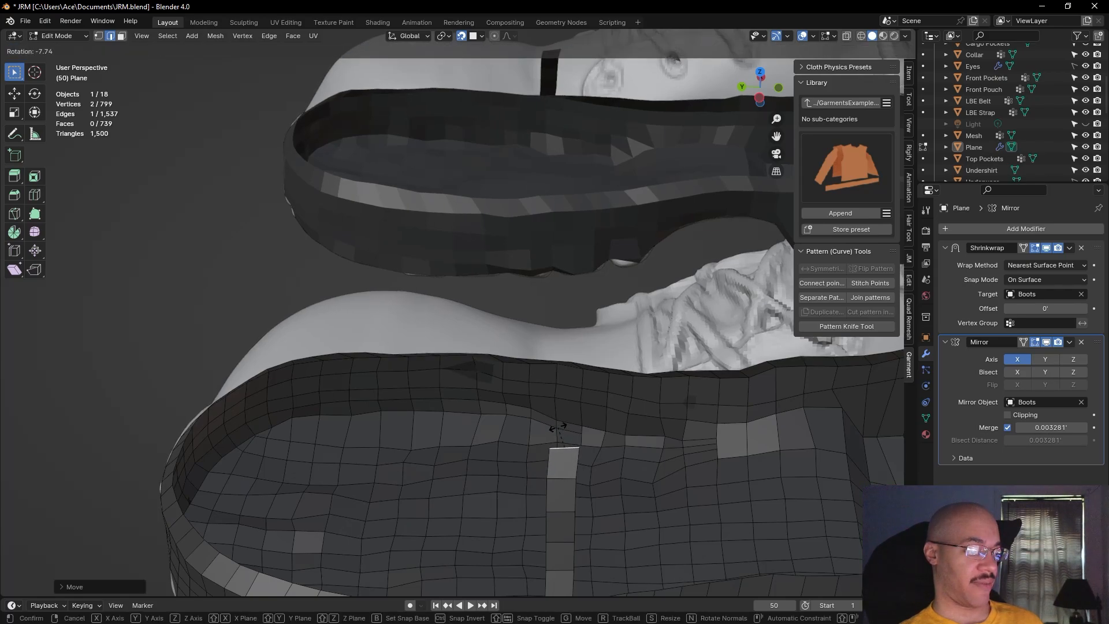
pyautogui.click(557, 428)
pyautogui.press('g')
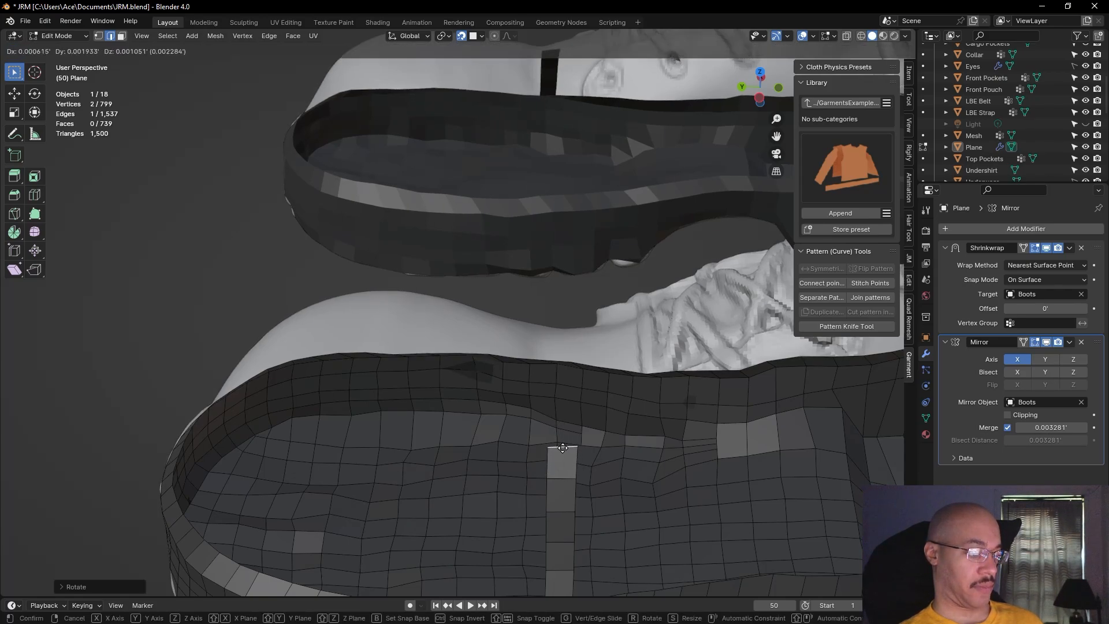
pyautogui.click(562, 449)
# Extrude the strip's end edge four more times over the top of the boot toward the inner side
pyautogui.moveTo(507, 442); pyautogui.dragTo(513, 350, button='middle')
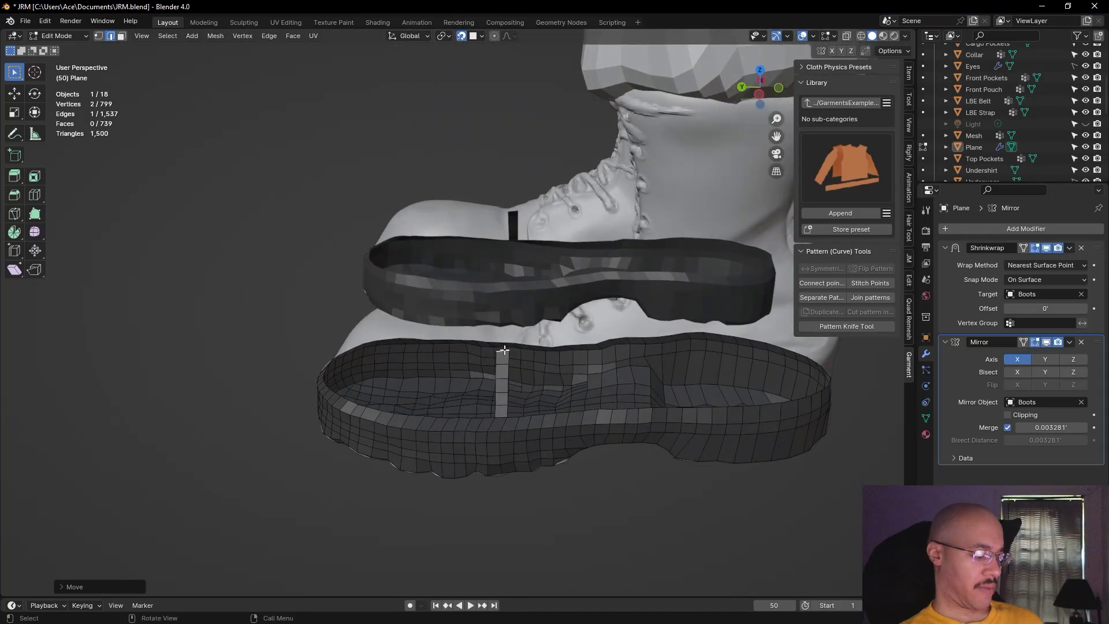
pyautogui.press('e')
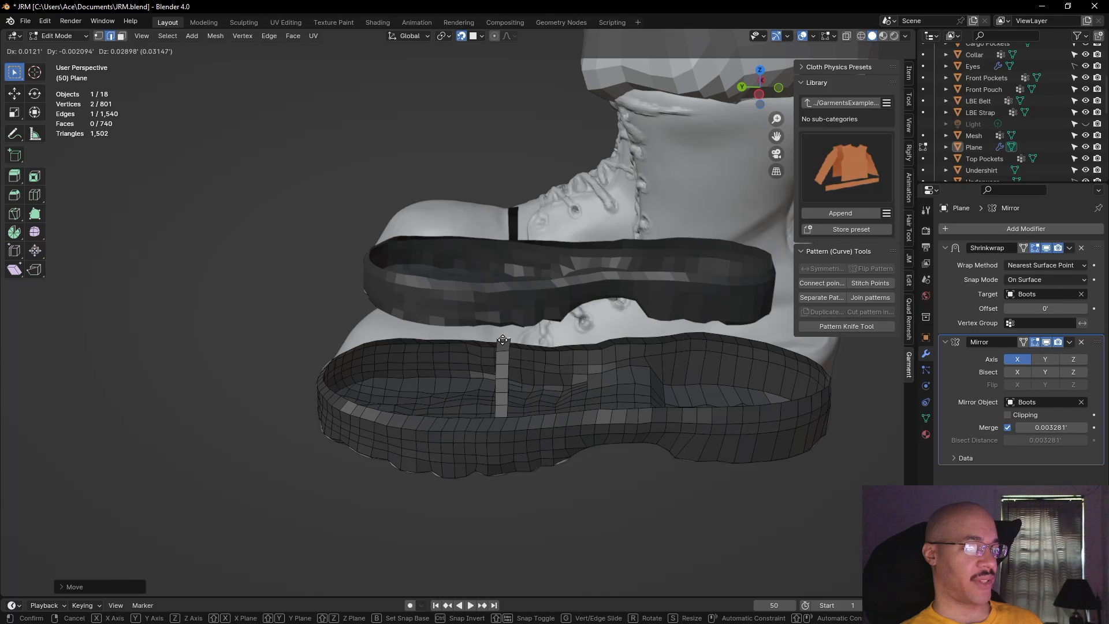
pyautogui.click(503, 341)
pyautogui.moveTo(503, 341)
pyautogui.mouseDown(button='middle')
pyautogui.moveTo(507, 366)
pyautogui.moveTo(656, 379)
pyautogui.moveTo(753, 352)
pyautogui.moveTo(651, 366)
pyautogui.moveTo(468, 337)
pyautogui.moveTo(504, 336)
pyautogui.mouseUp(button='middle')
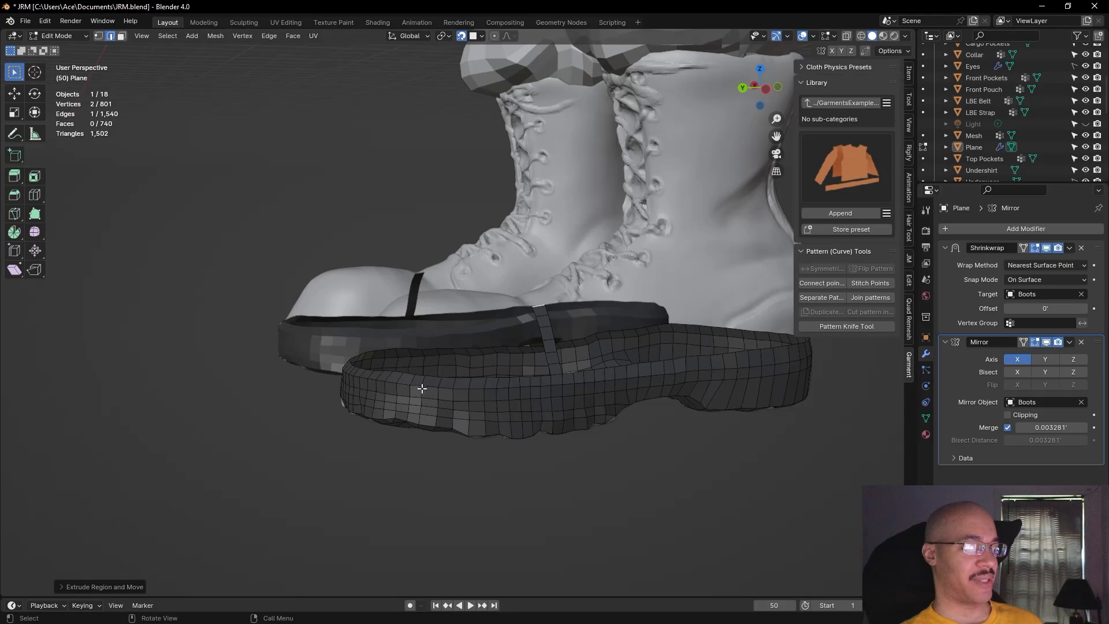
pyautogui.moveTo(475, 402); pyautogui.dragTo(460, 399, button='middle')
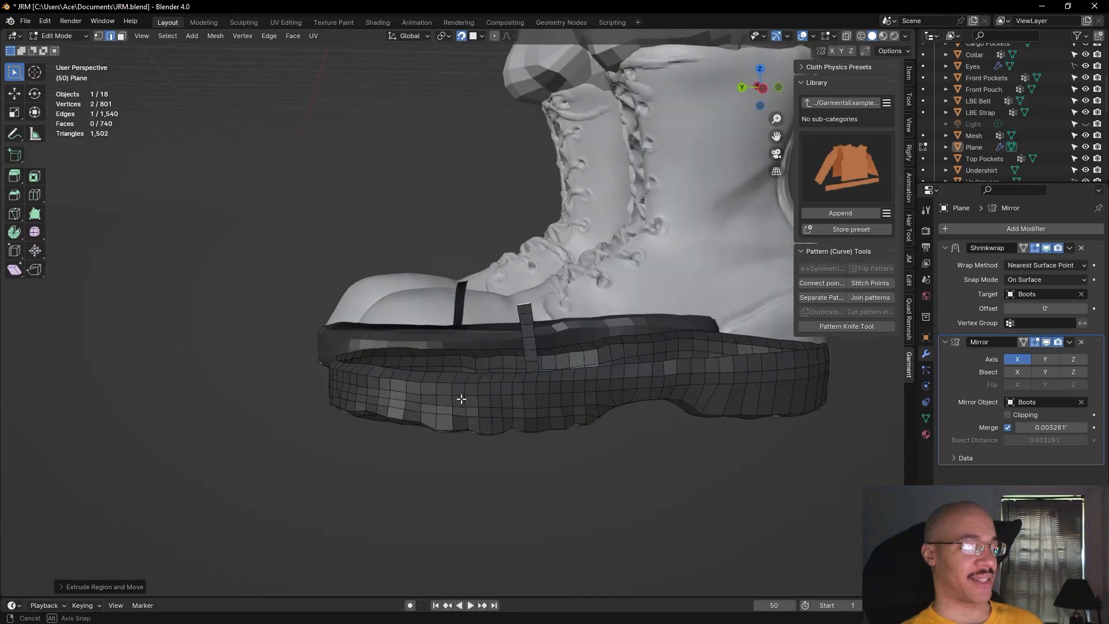
pyautogui.moveTo(515, 345); pyautogui.dragTo(571, 313, button='middle')
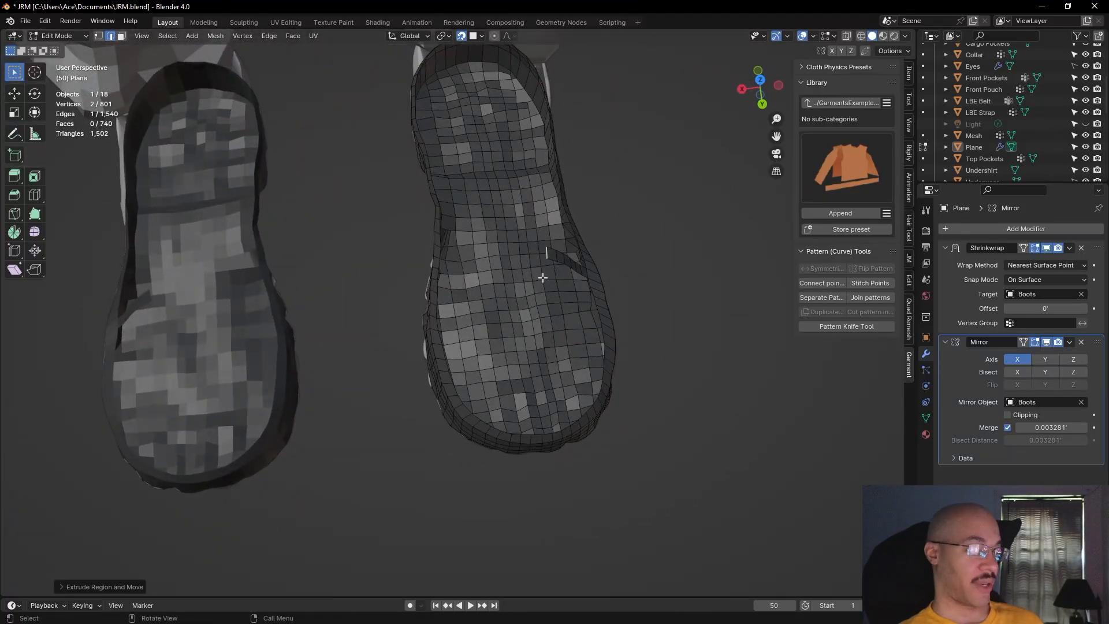
pyautogui.press('e')
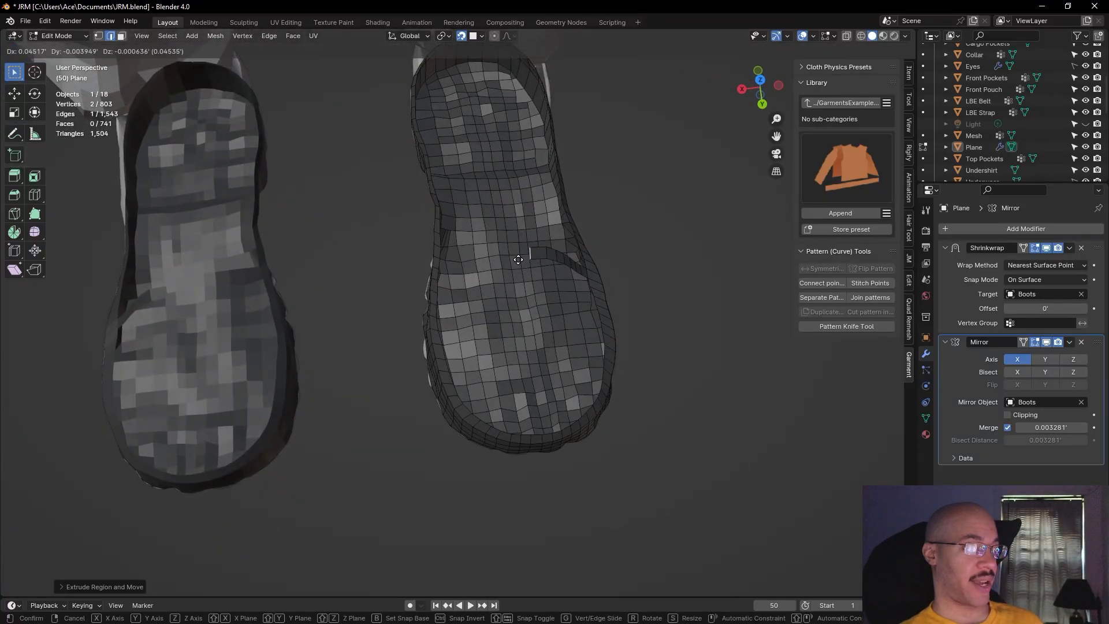
pyautogui.click(522, 260)
pyautogui.press('e')
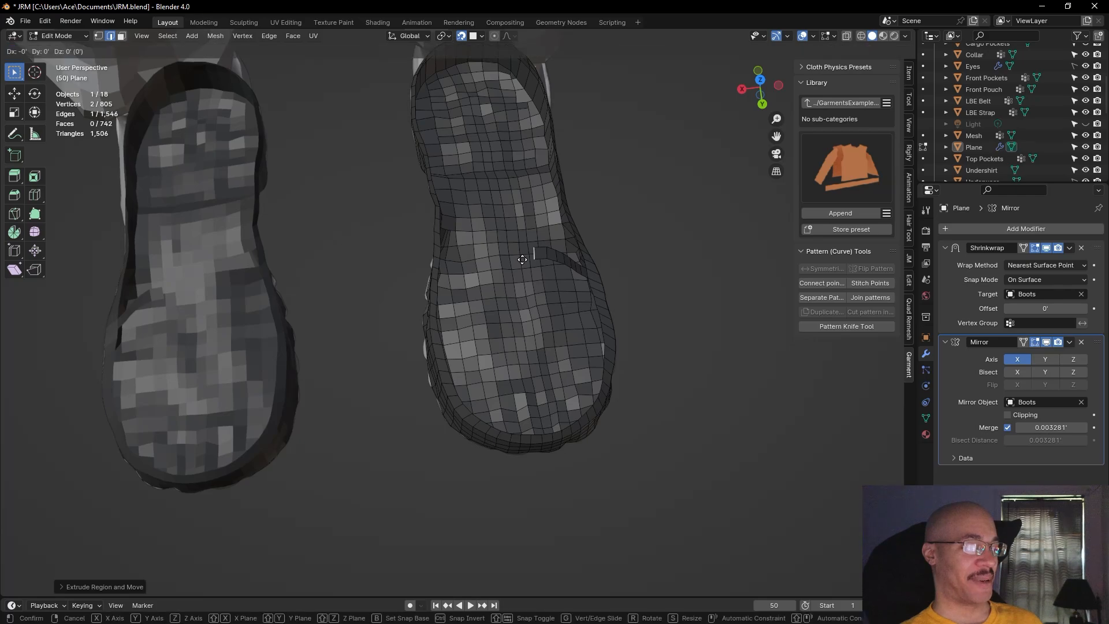
pyautogui.click(505, 261)
pyautogui.press('e')
pyautogui.click(491, 264)
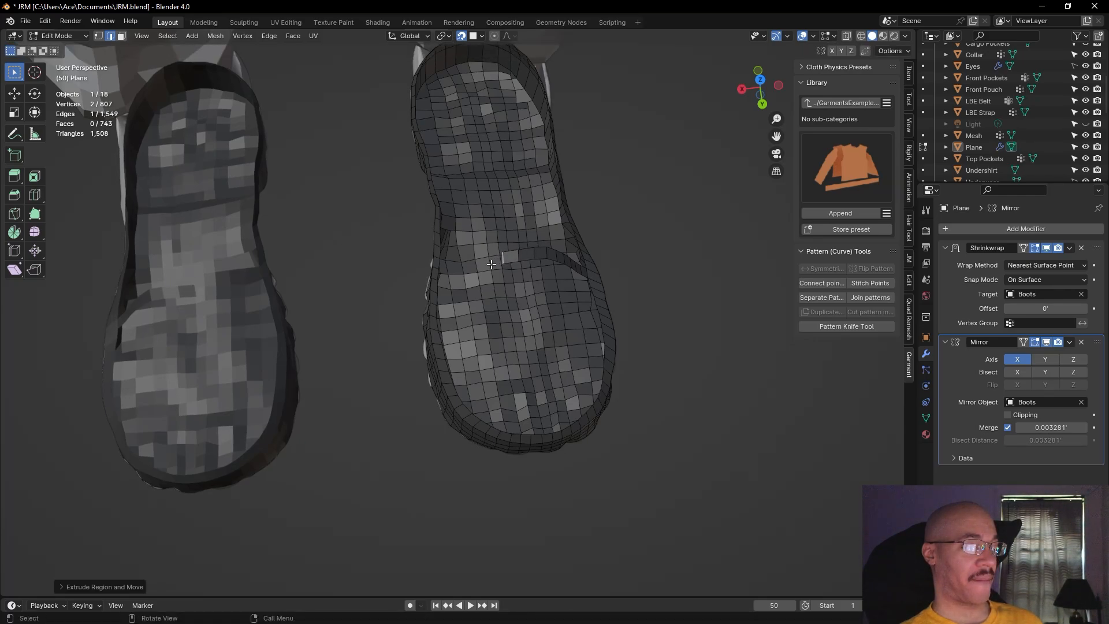
# Extrude the strip's end edge three more times down the boot's inner side toward the sole
pyautogui.moveTo(620, 297); pyautogui.dragTo(700, 208, button='middle')
pyautogui.scroll(3, 726, 295)
pyautogui.press('e')
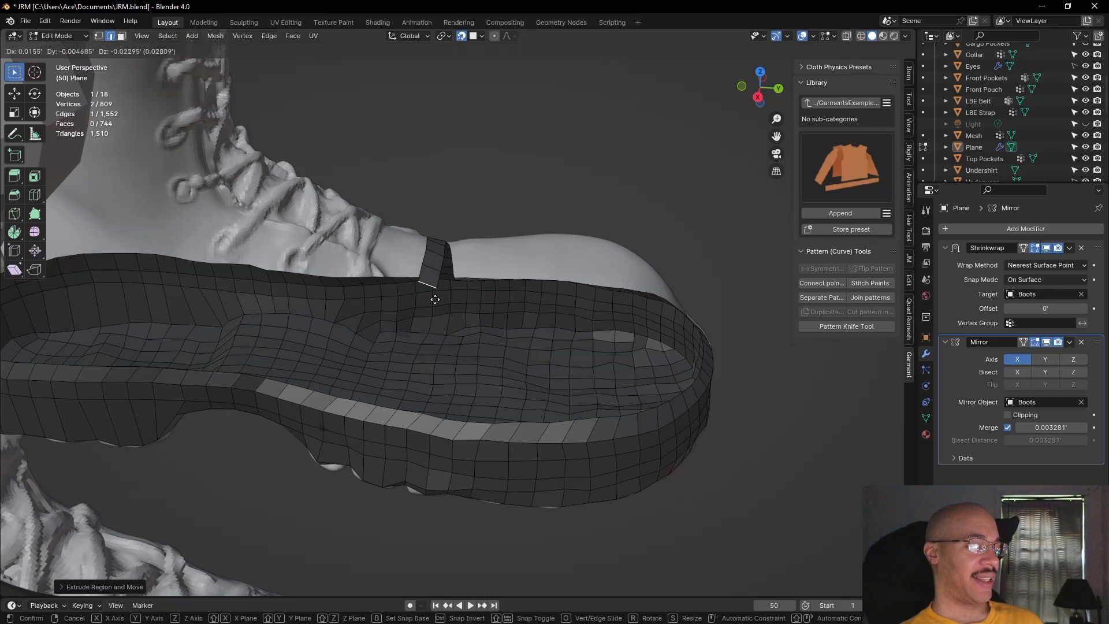
pyautogui.click(435, 299)
pyautogui.press('e')
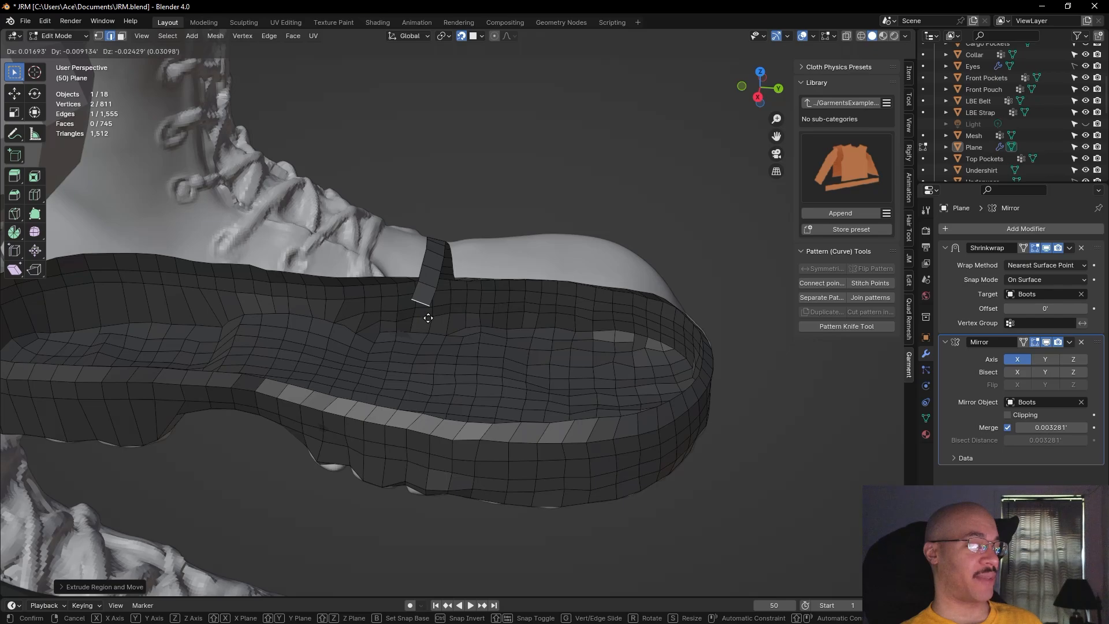
pyautogui.click(429, 318)
pyautogui.press('e')
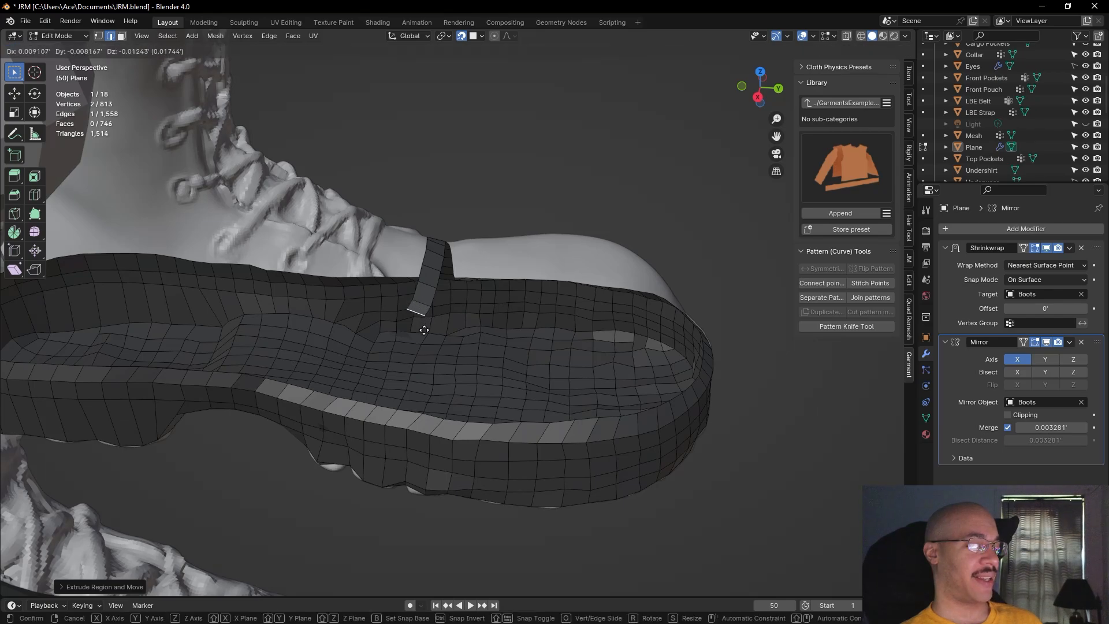
pyautogui.click(423, 336)
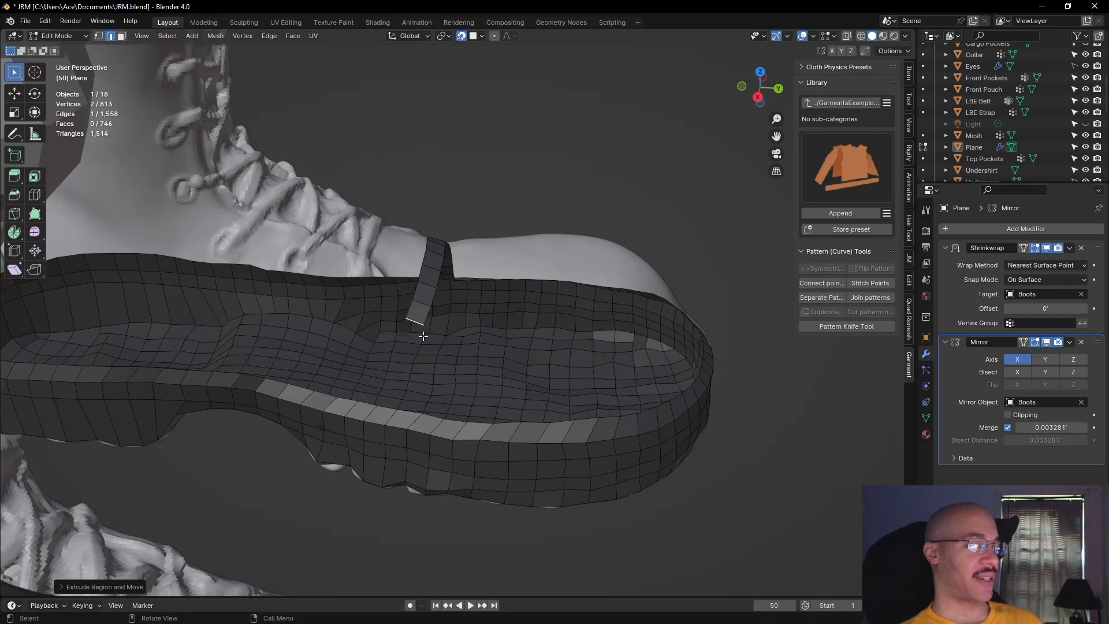
# Move the strip's end edge slightly toward the toe on the boot's inner side
pyautogui.moveTo(602, 237); pyautogui.dragTo(614, 206, button='middle')
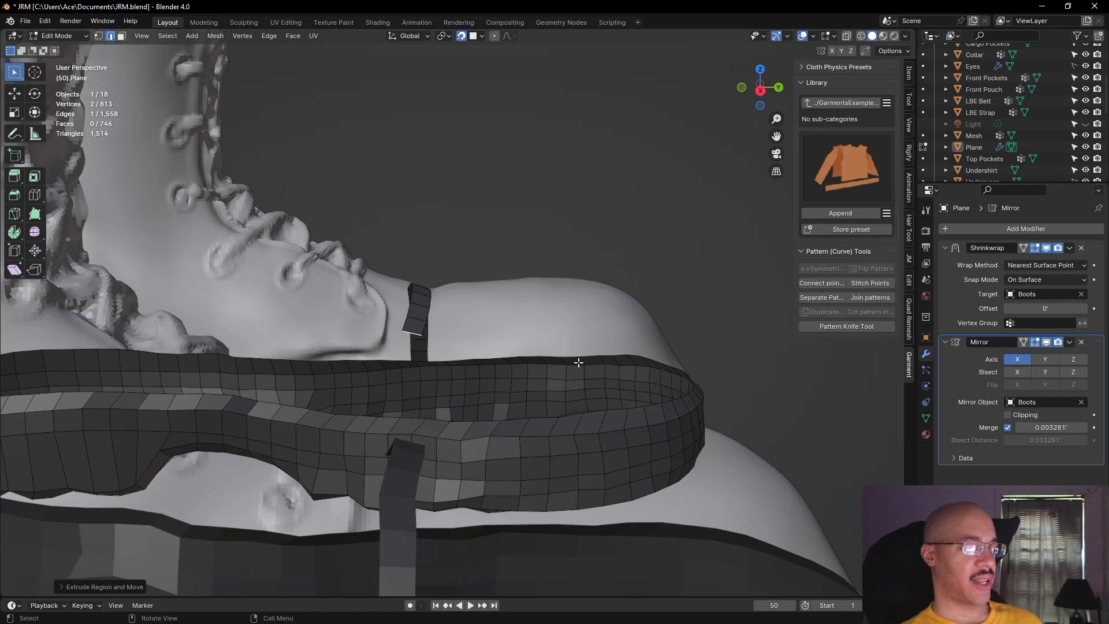
pyautogui.moveTo(470, 366)
pyautogui.mouseDown(button='middle')
pyautogui.moveTo(480, 369)
pyautogui.moveTo(396, 367)
pyautogui.moveTo(463, 367)
pyautogui.mouseUp(button='middle')
pyautogui.moveTo(461, 360); pyautogui.dragTo(430, 346, button='middle')
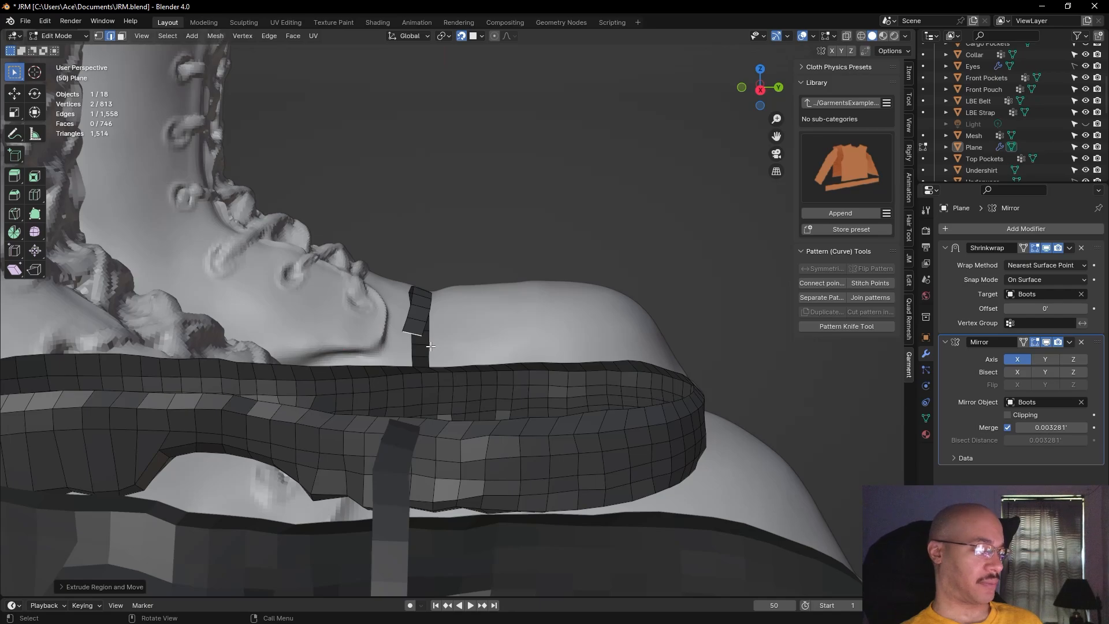
pyautogui.press('g')
pyautogui.click(420, 342)
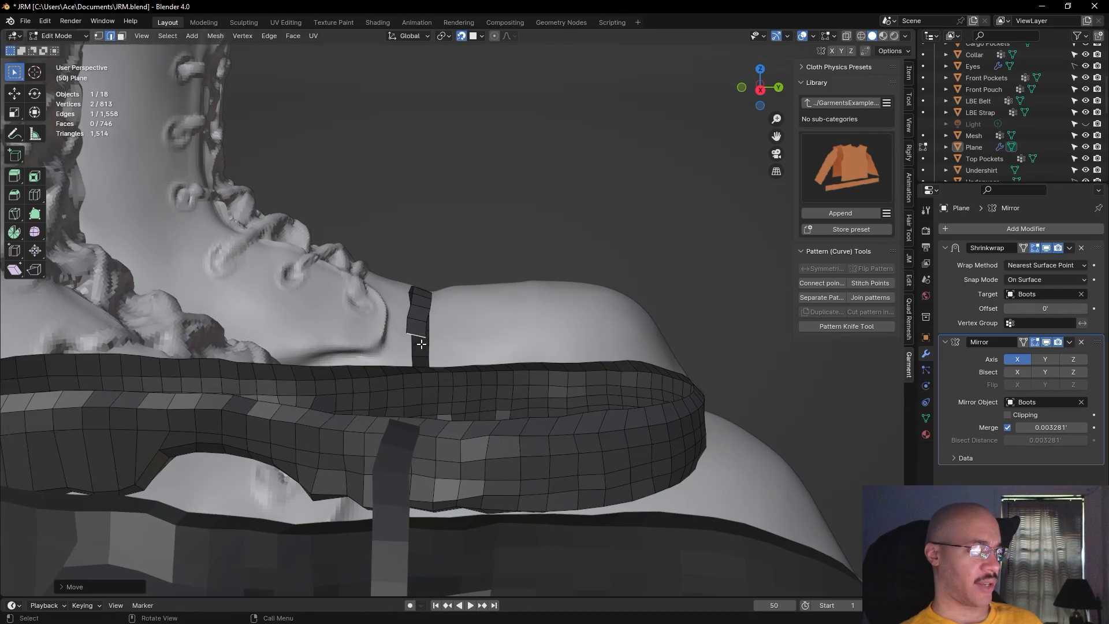
# Shift the front and rear border edges of the strip's inner-side segments to even out its outline
pyautogui.click(408, 310)
pyautogui.click(427, 317)
pyautogui.press('g')
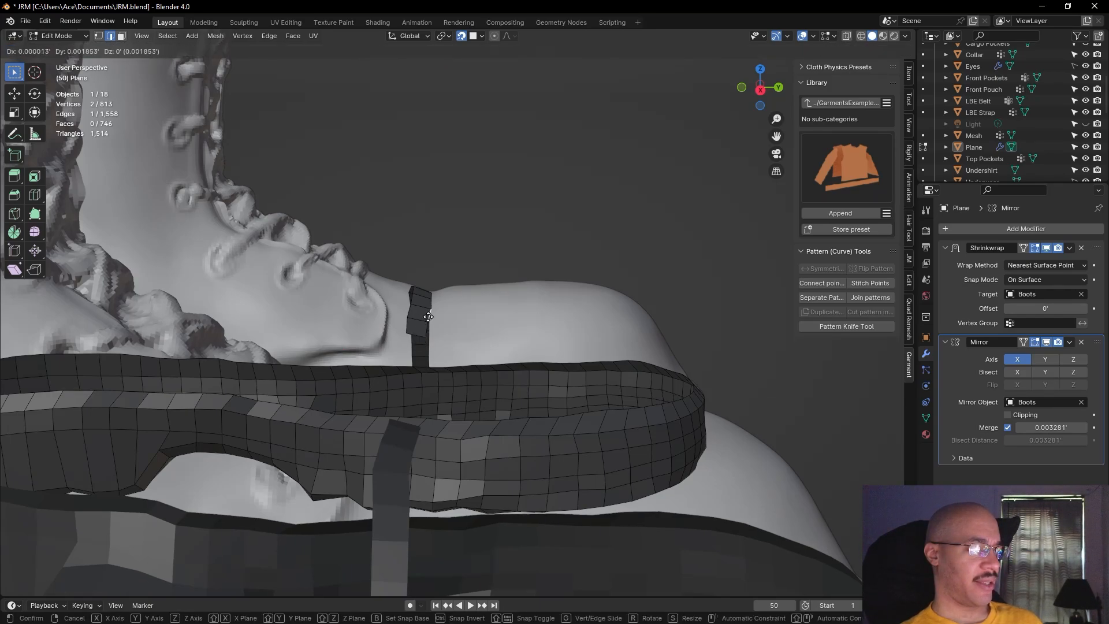
pyautogui.click(428, 317)
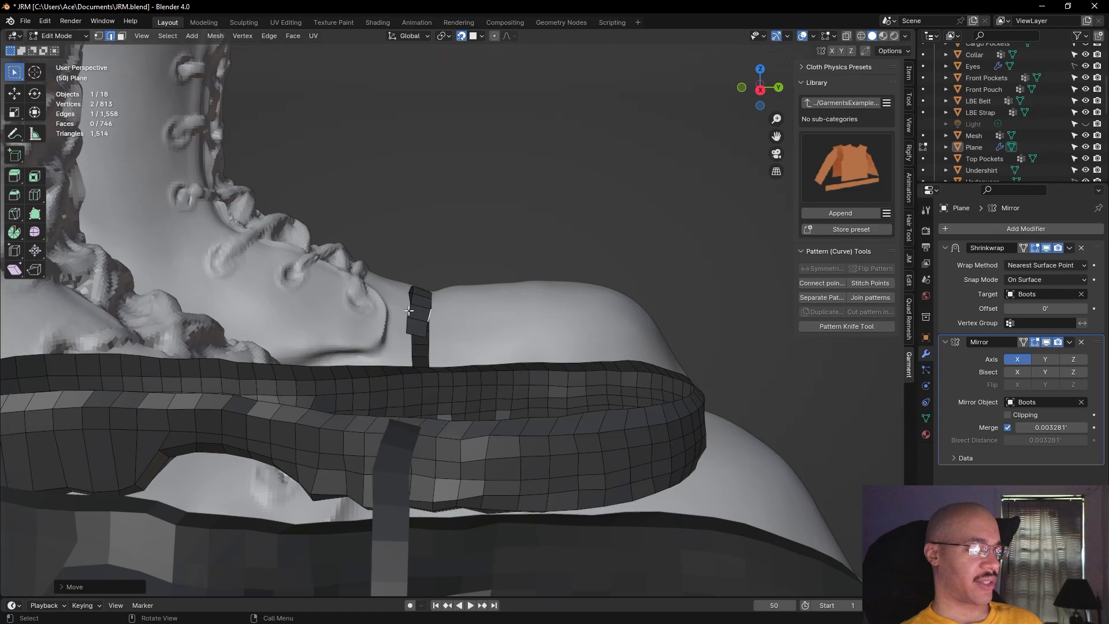
pyautogui.press('g')
pyautogui.click(408, 318)
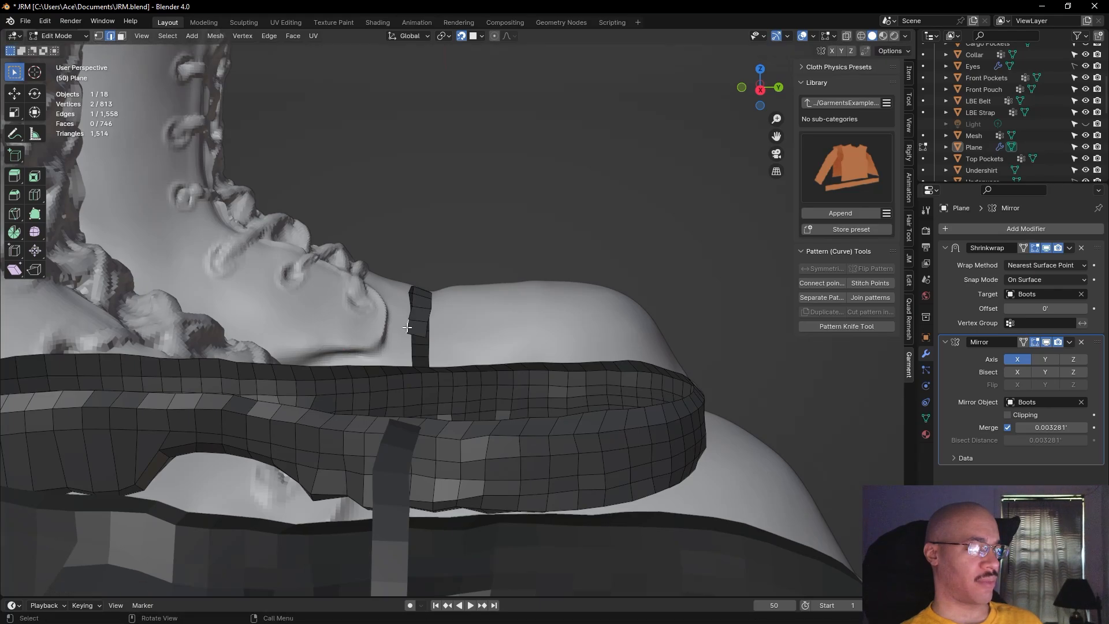
pyautogui.press('g')
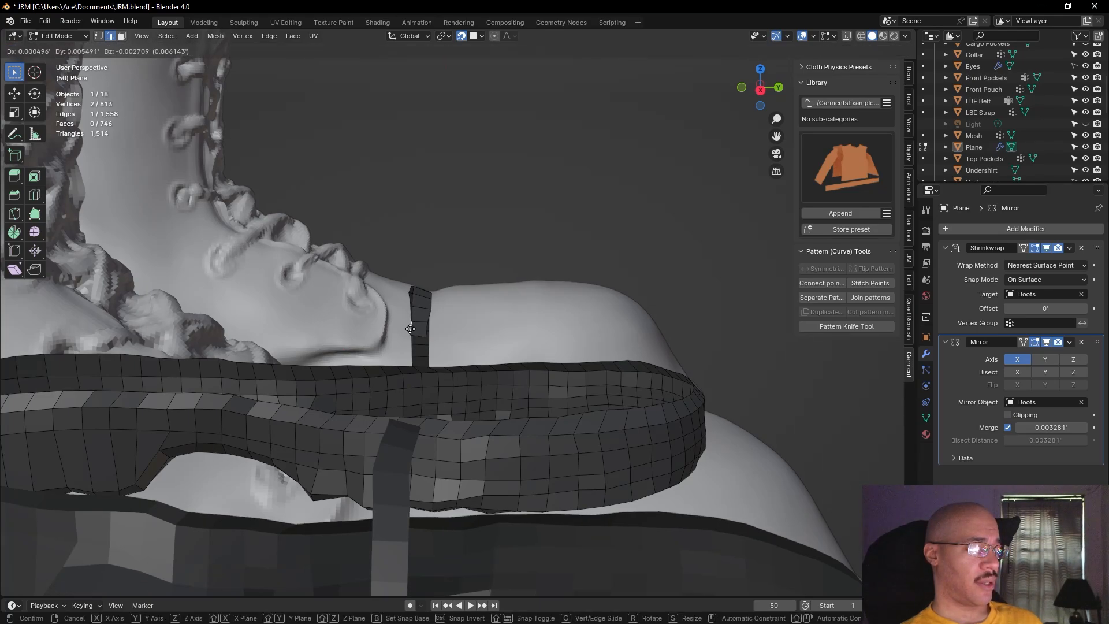
pyautogui.click(411, 329)
# Nudge the strip's rear border edge and move its end edge slightly toward the sole on the boot's inner side
pyautogui.press('g')
pyautogui.click(423, 332)
pyautogui.click(414, 335)
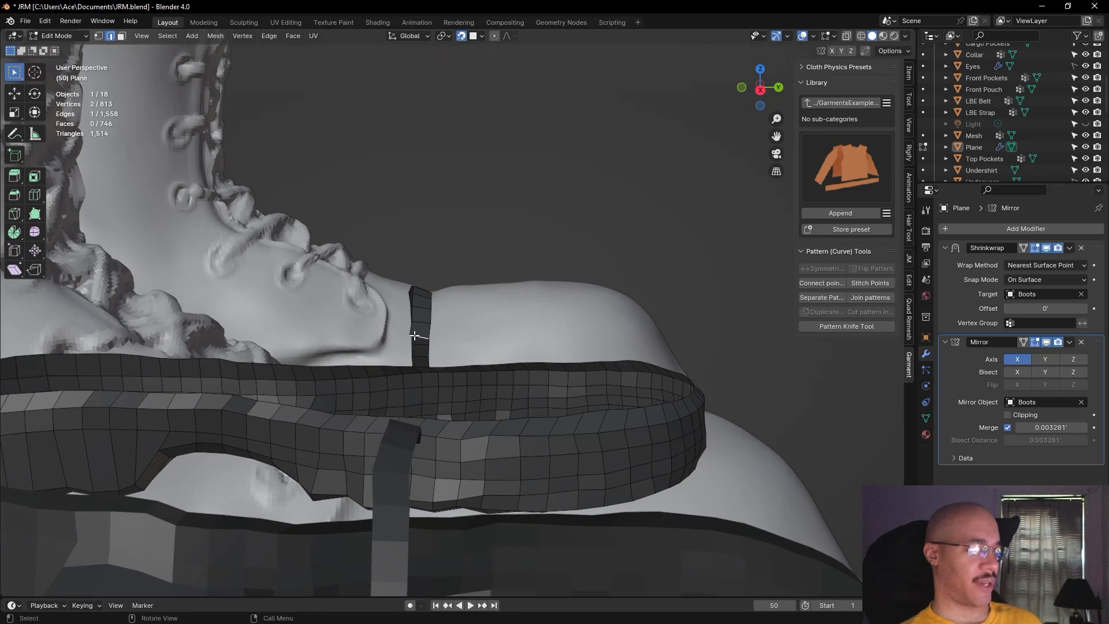
pyautogui.press('g')
pyautogui.click(416, 310)
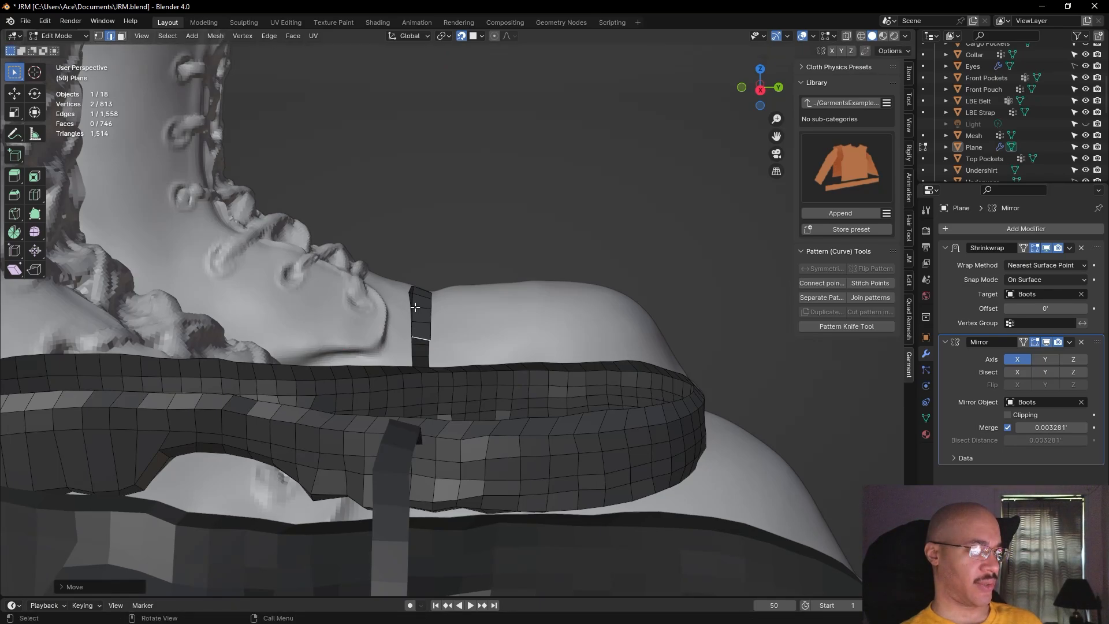
# Move and rotate the rear border edges of the strip's upper inner-side segments to straighten its outline
pyautogui.press('g')
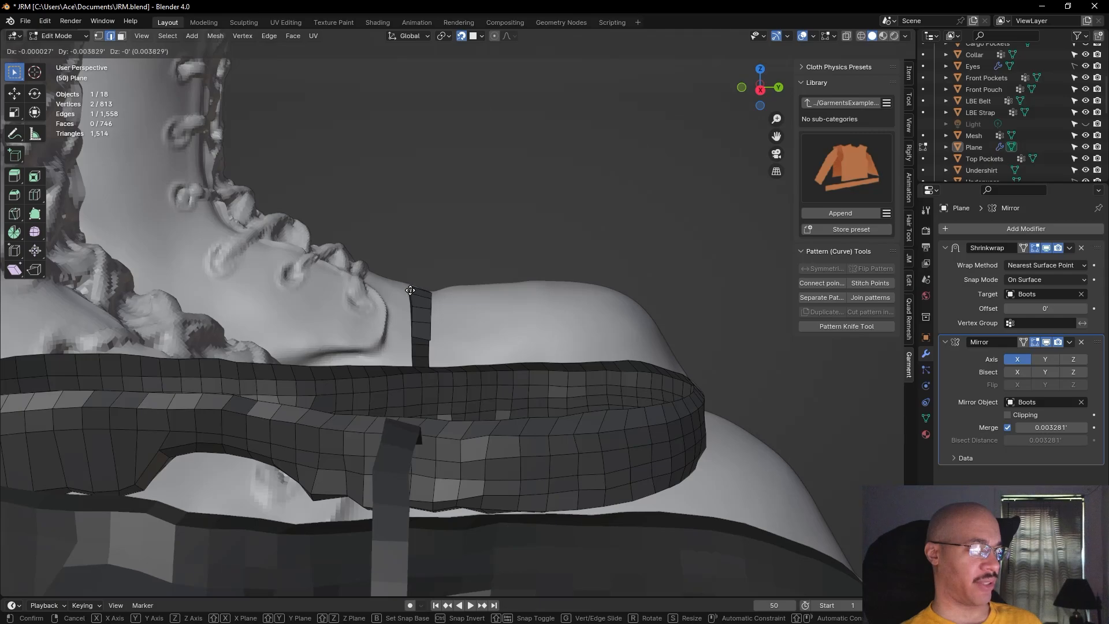
pyautogui.click(409, 289)
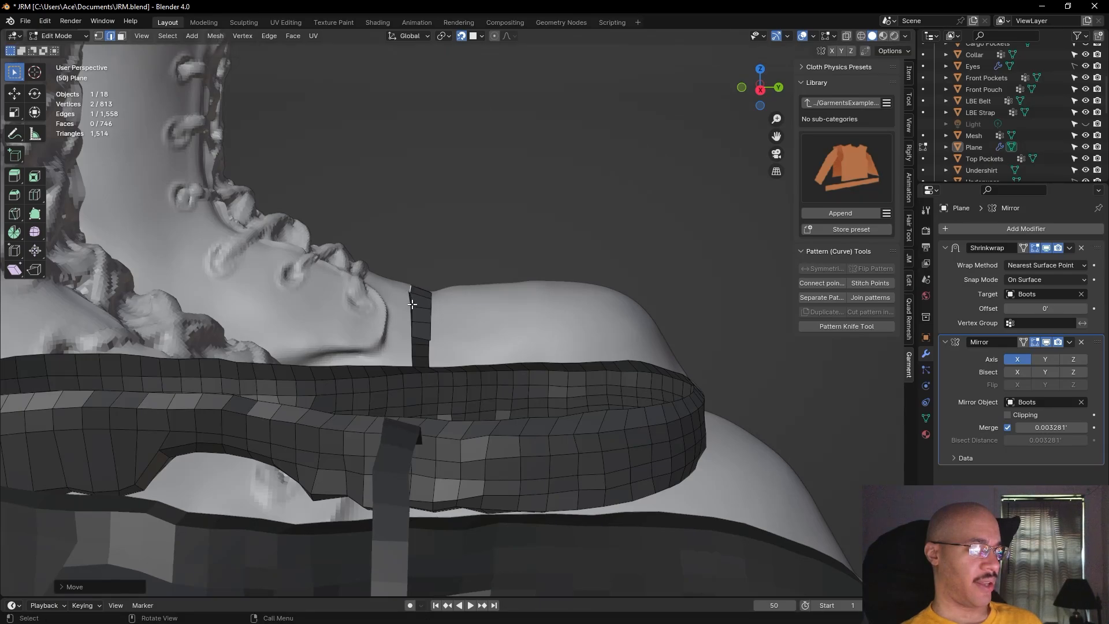
pyautogui.press('g')
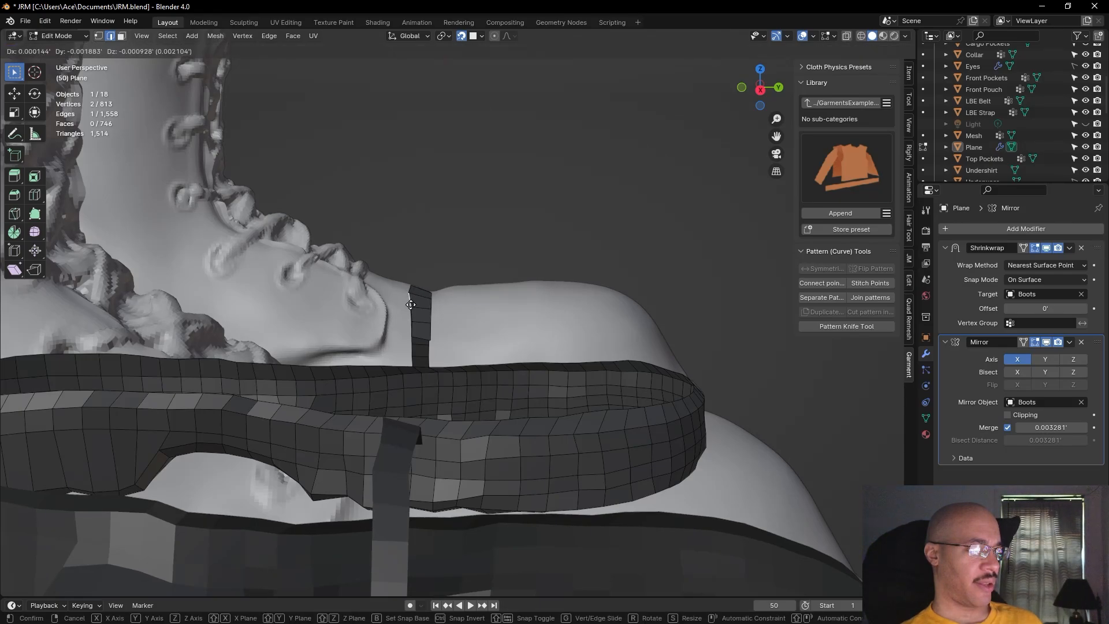
pyautogui.click(410, 303)
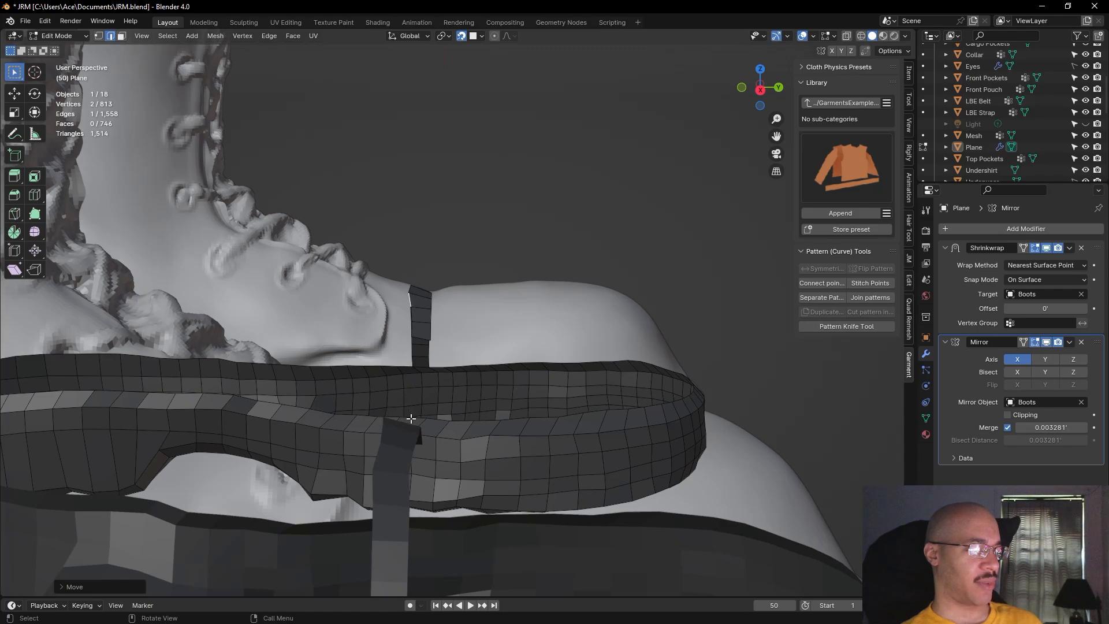
pyautogui.click(415, 328)
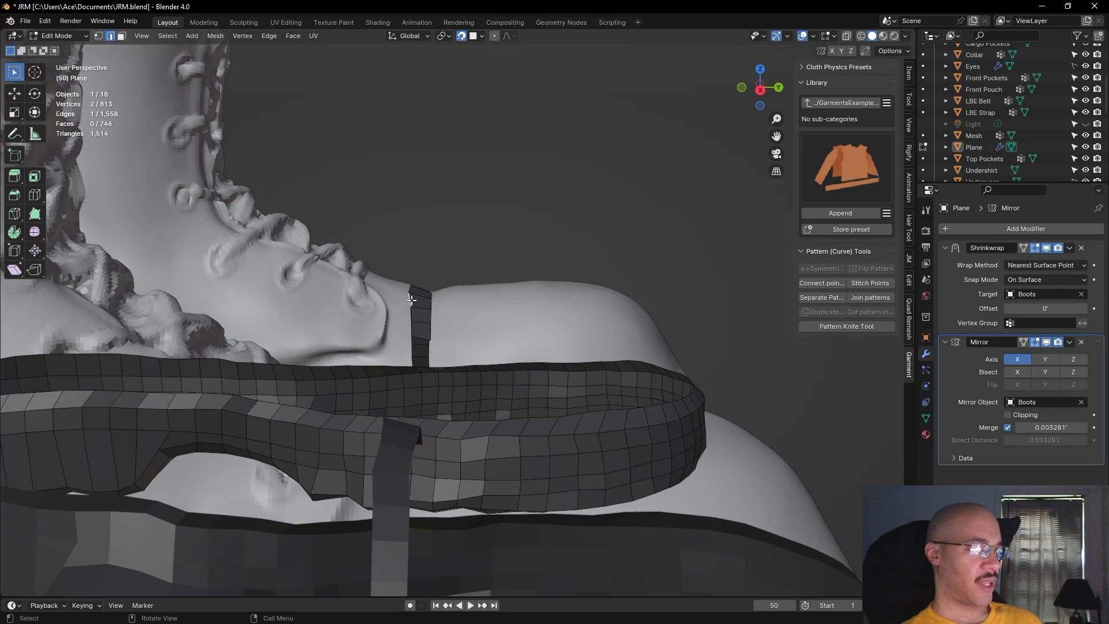
pyautogui.press('g')
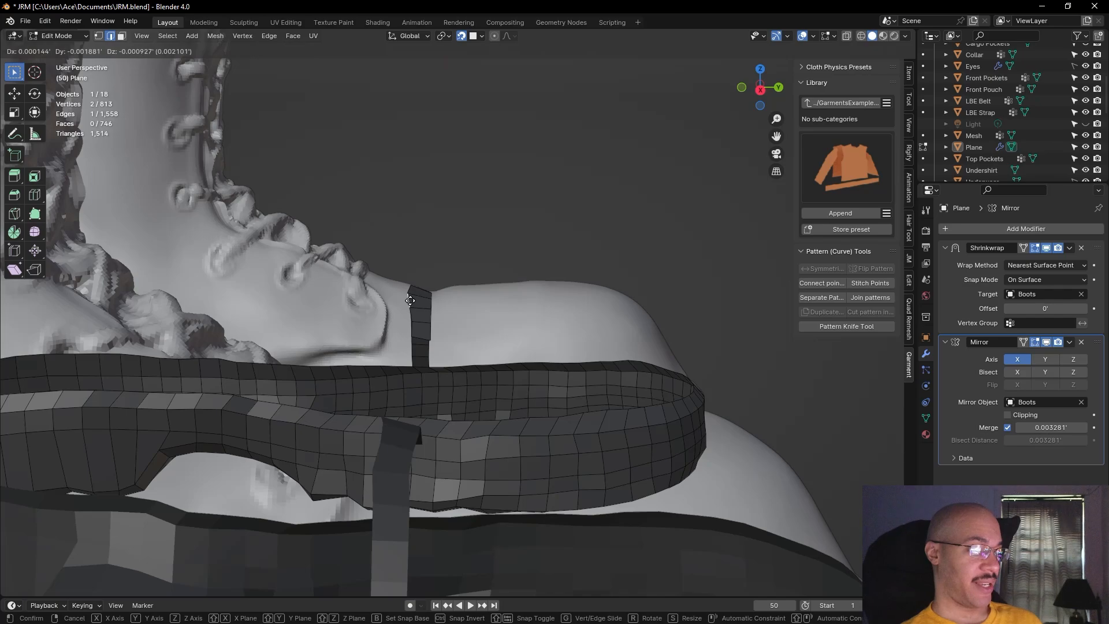
pyautogui.click(410, 300)
pyautogui.press('r')
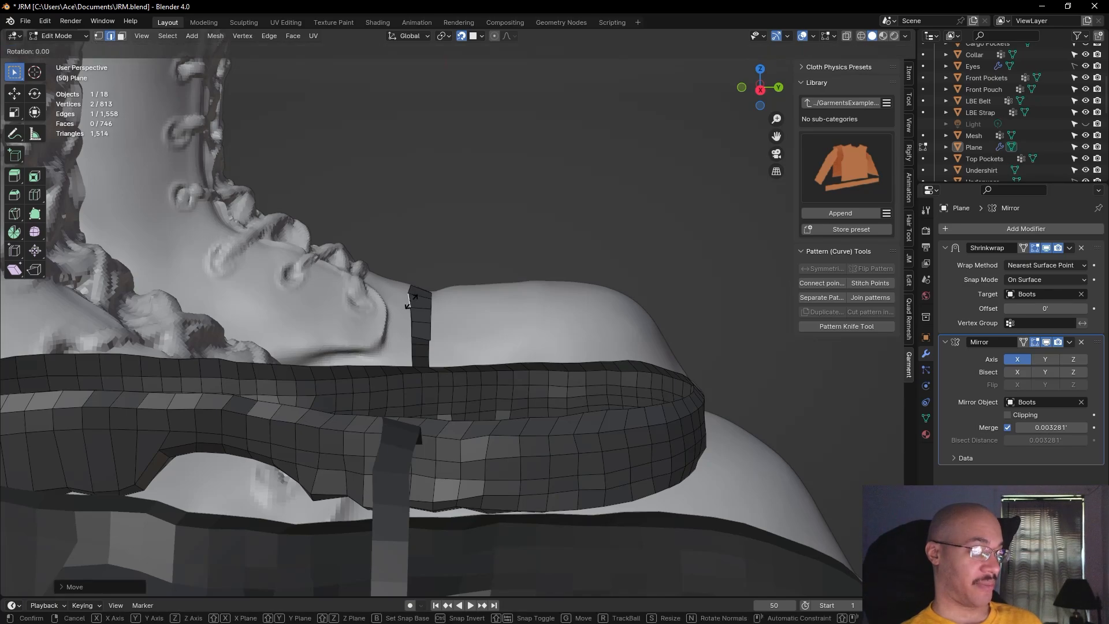
pyautogui.click(411, 300)
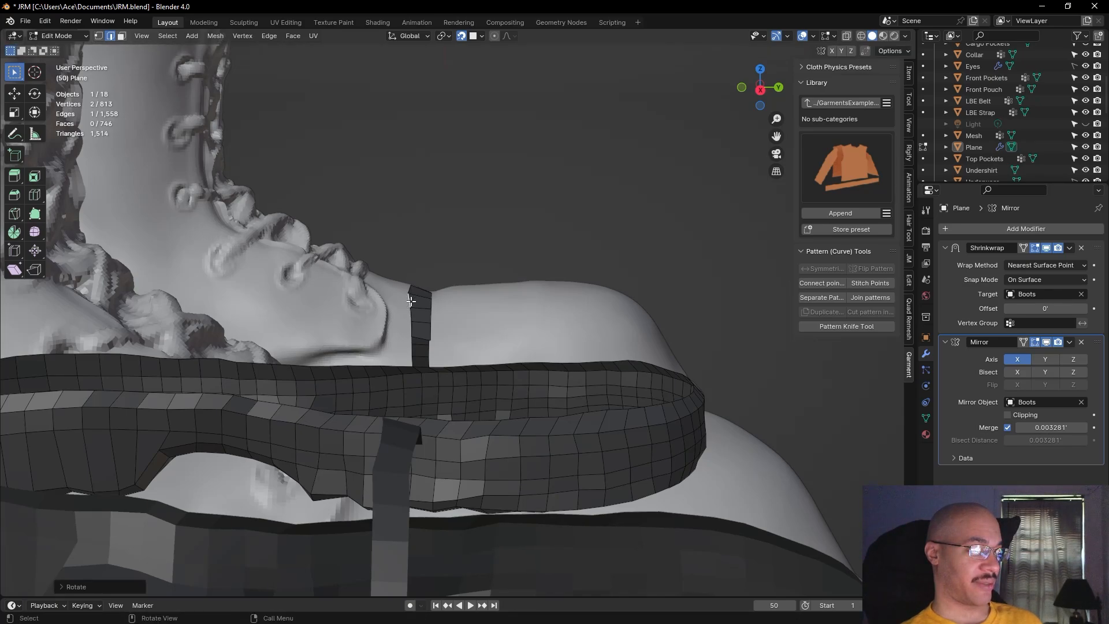
# Extrude the strip's end edge three more times down the inner side to just short of the sole's rim
pyautogui.click(424, 341)
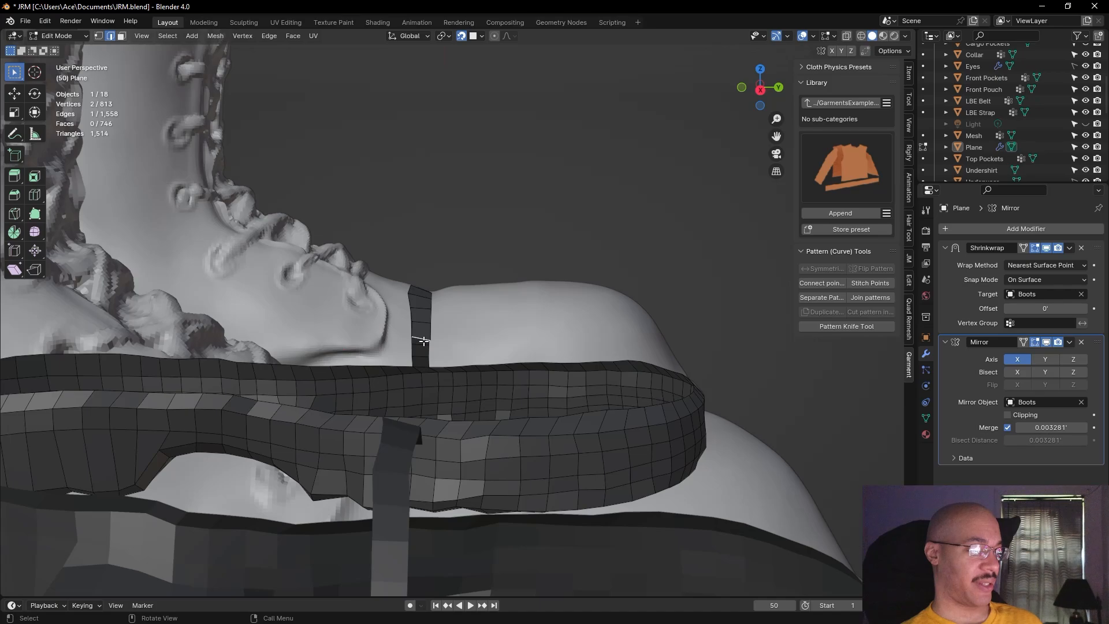
pyautogui.press('e')
pyautogui.click(422, 359)
pyautogui.press('e')
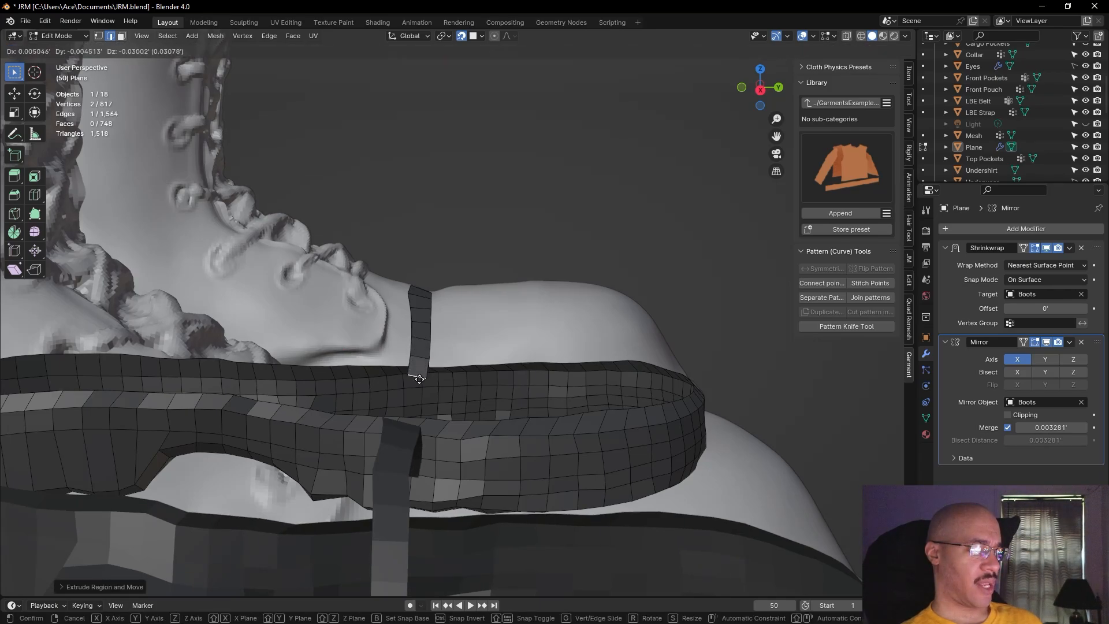
pyautogui.click(420, 381)
pyautogui.press('e')
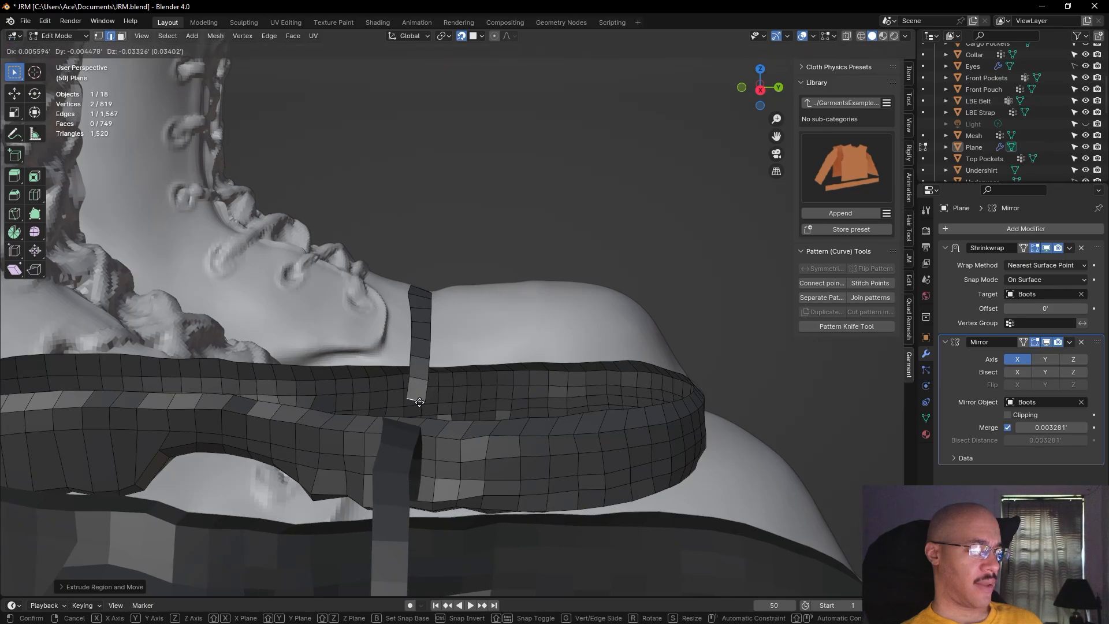
pyautogui.click(417, 400)
# Shift rear border edges along the middle of the strip's inner side, then undo the last move
pyautogui.moveTo(649, 253); pyautogui.dragTo(450, 399, button='middle')
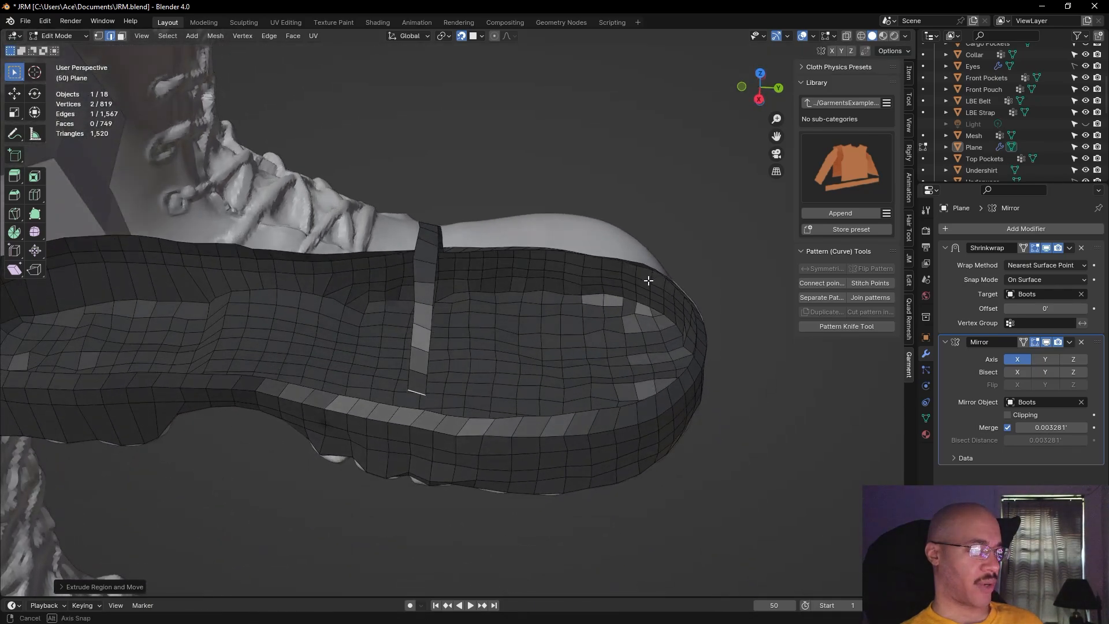
pyautogui.click(415, 272)
pyautogui.press('g')
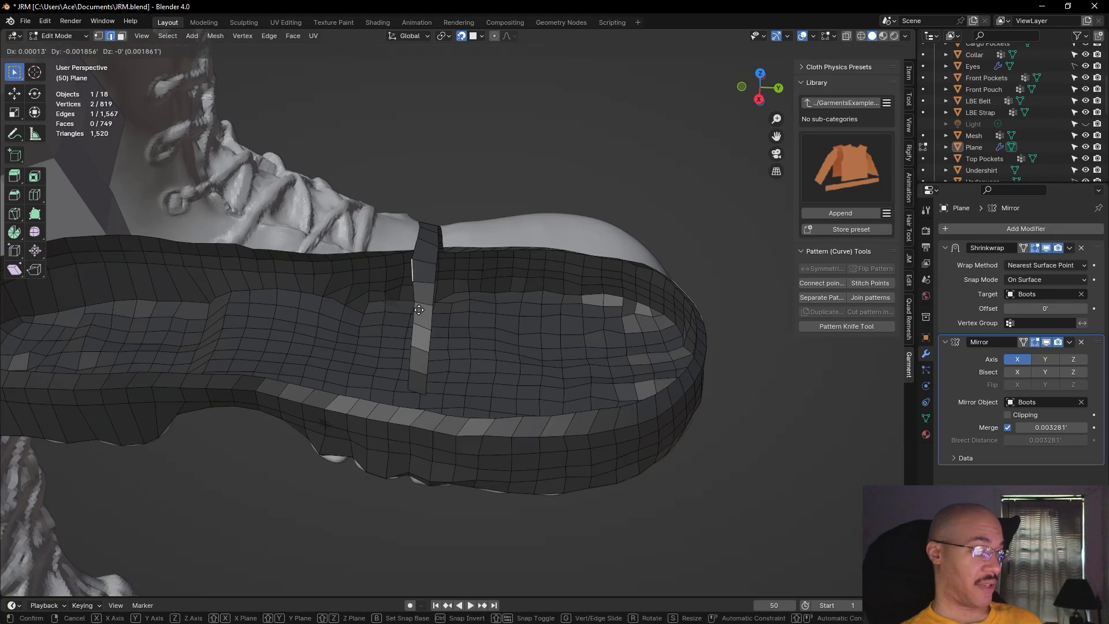
pyautogui.click(423, 309)
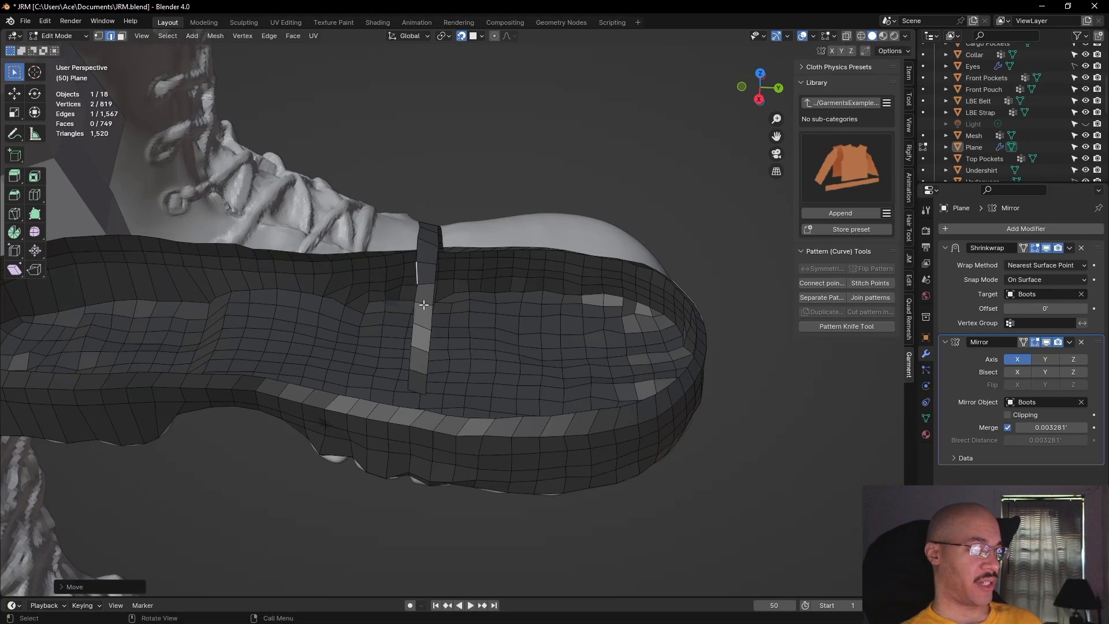
pyautogui.click(417, 250)
pyautogui.press('g')
pyautogui.click(417, 274)
pyautogui.hotkey('ctrl', 'z')
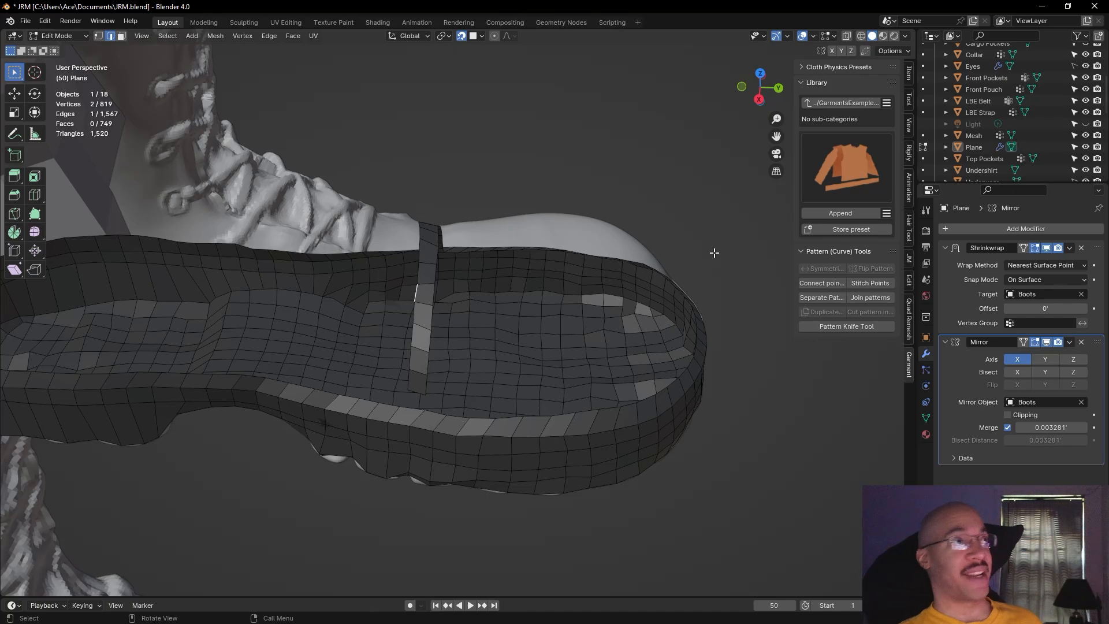
# Reposition and slightly rotate the rear border edge of the strip's middle inner-side segment to smooth its outline
pyautogui.moveTo(718, 227); pyautogui.dragTo(701, 248, button='middle')
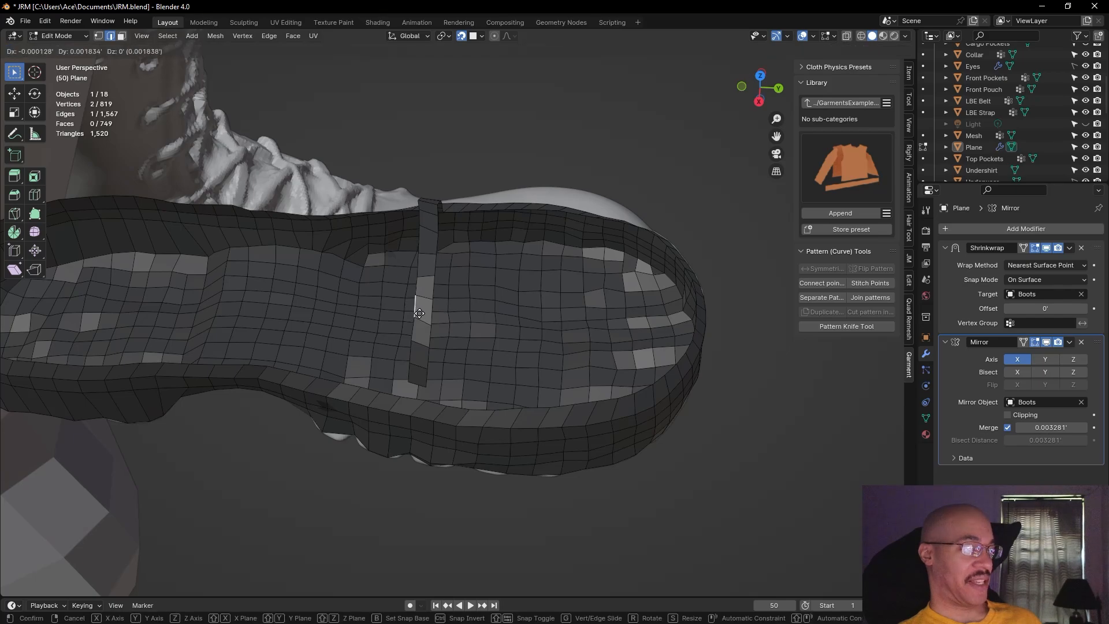
pyautogui.moveTo(414, 332); pyautogui.dragTo(416, 332)
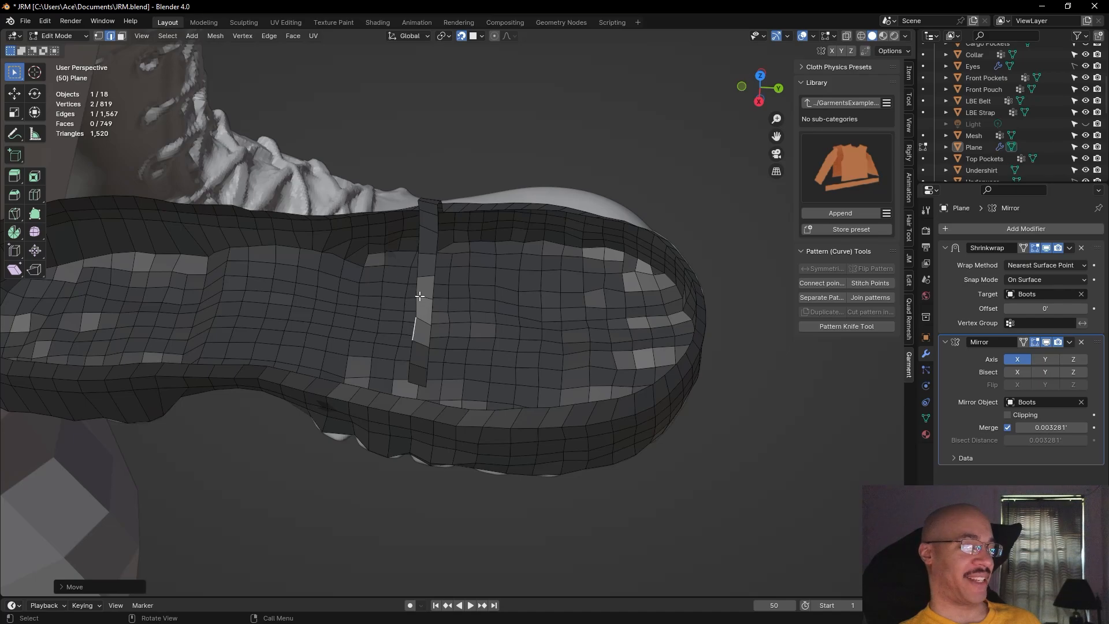
pyautogui.click(429, 328)
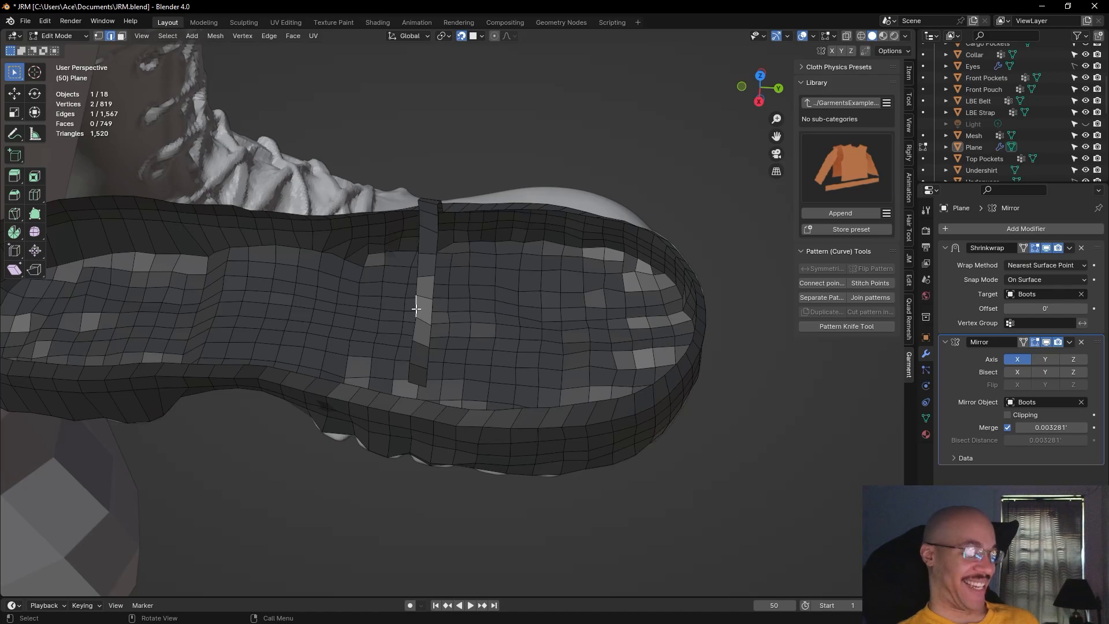
pyautogui.press('g')
pyautogui.click(414, 309)
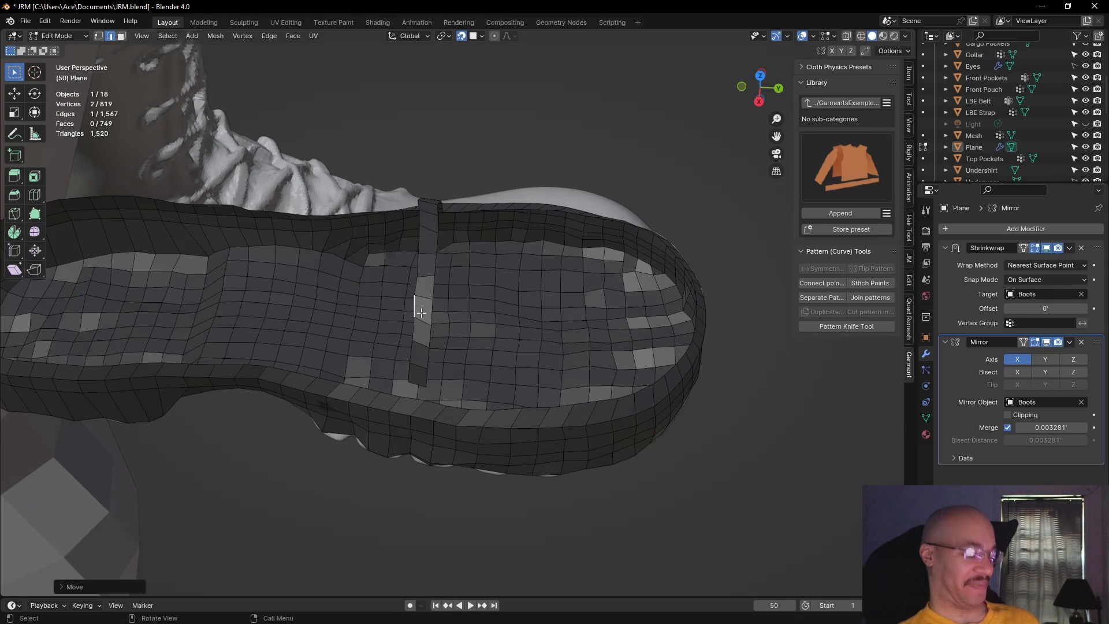
pyautogui.press('r')
pyautogui.click(420, 311)
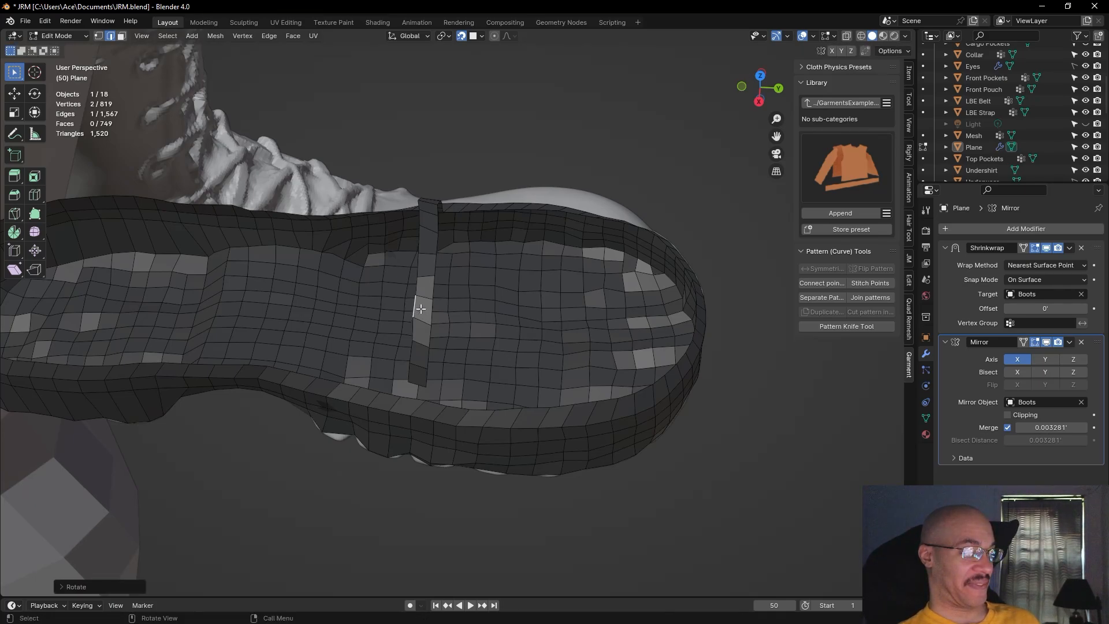
# Undo a trial shift of the next lower rear border edge, and move the one below it slightly backward
pyautogui.click(417, 329)
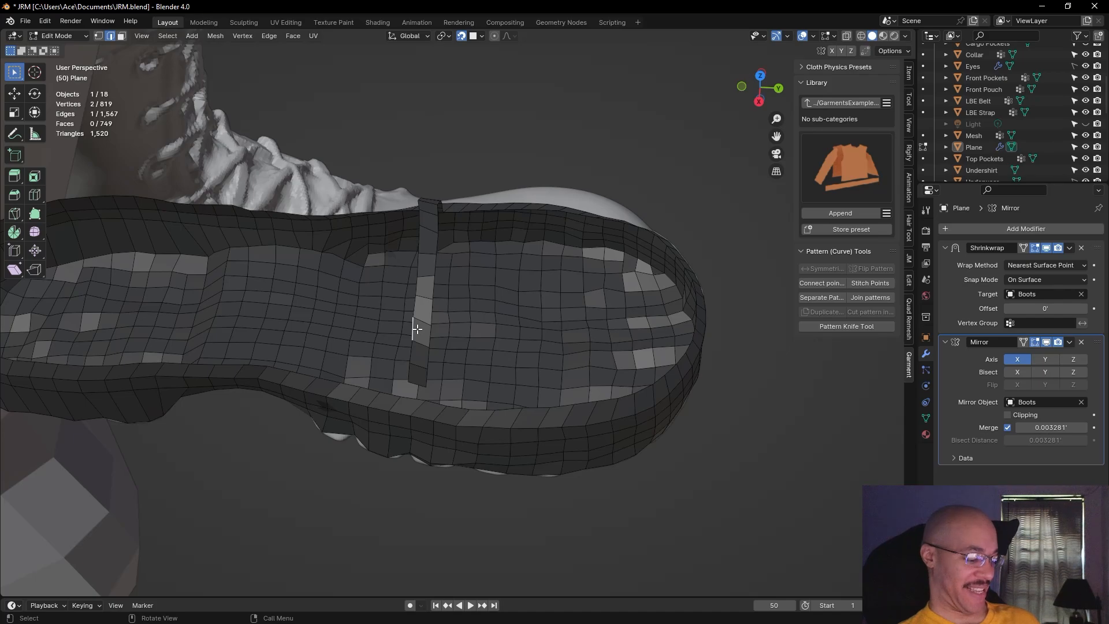
pyautogui.press('g')
pyautogui.click(422, 334)
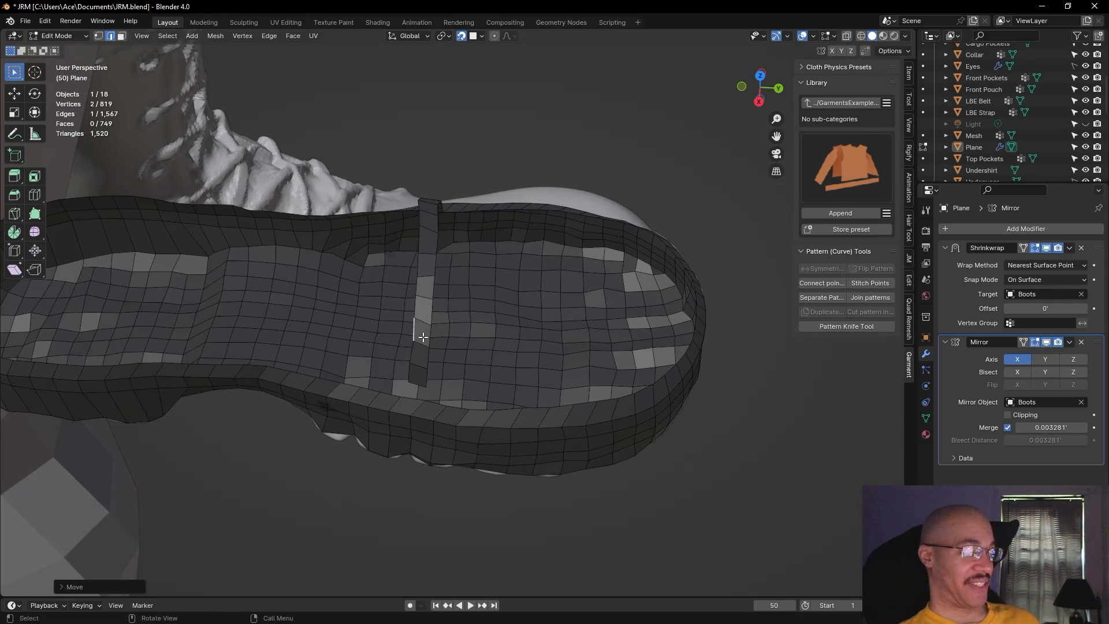
pyautogui.hotkey('ctrl', 'z')
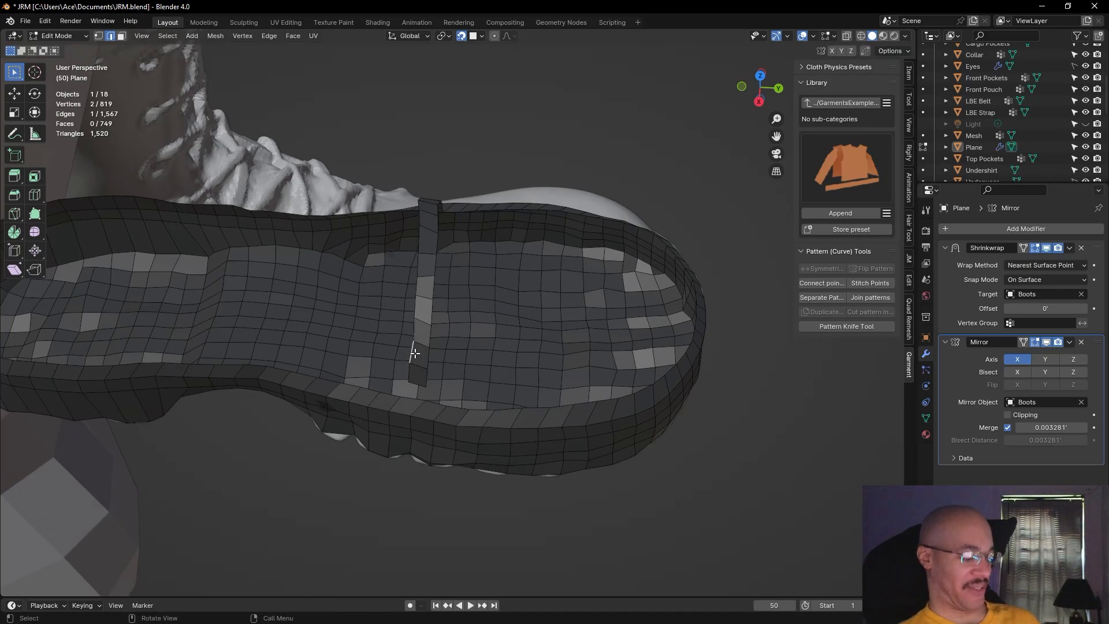
pyautogui.press('g')
pyautogui.click(414, 353)
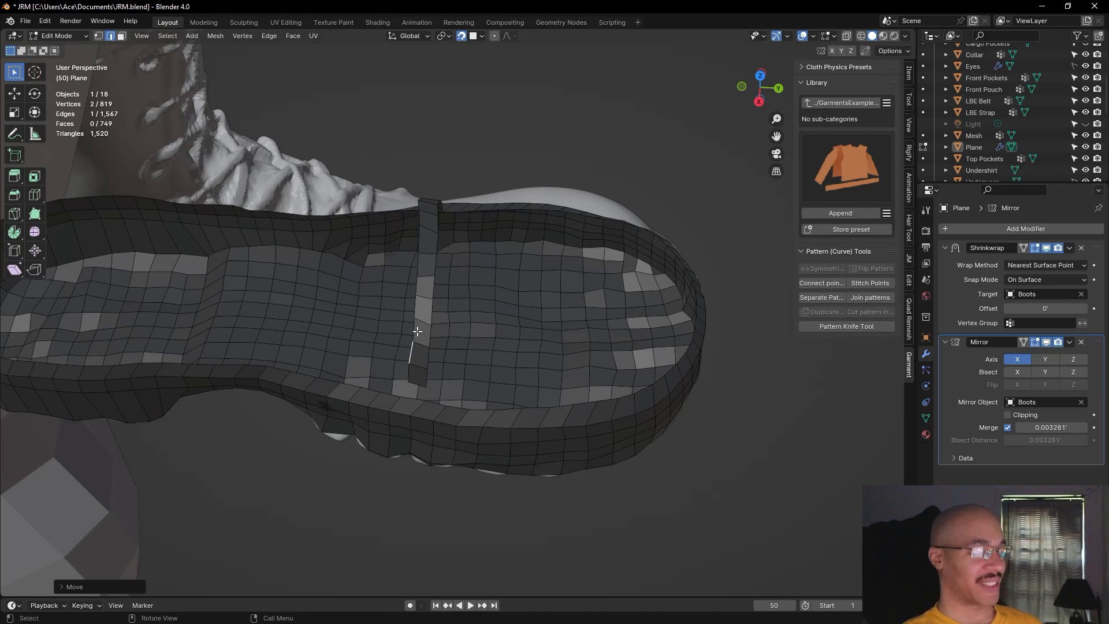
# Move the strip's cross edge near the top of the boot slightly toward the toe
pyautogui.moveTo(620, 478); pyautogui.dragTo(671, 454, button='middle')
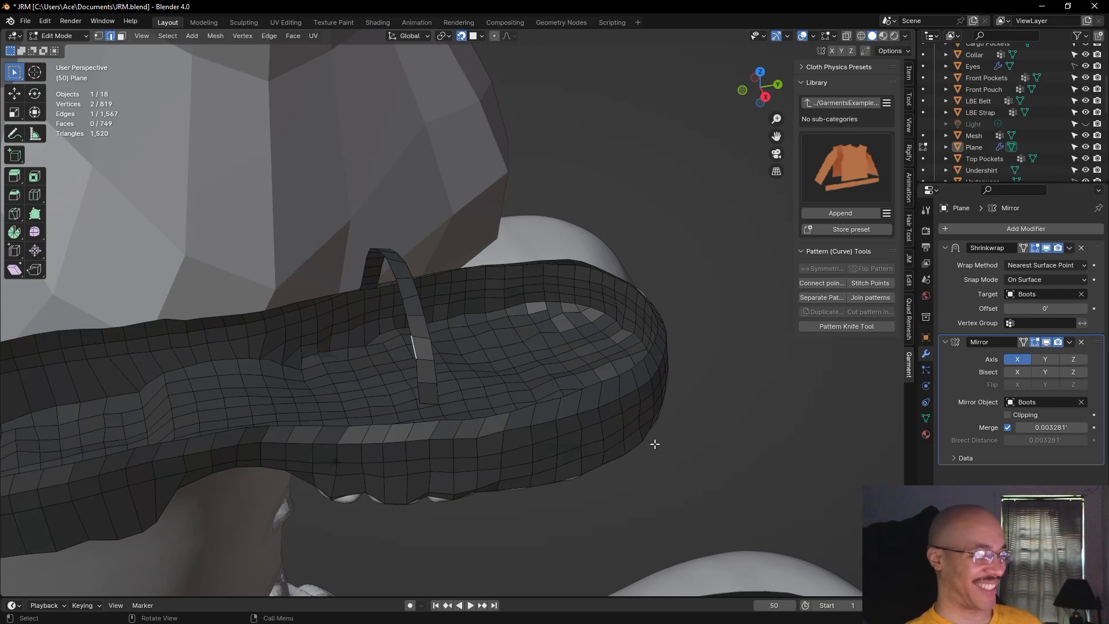
pyautogui.click(713, 356)
pyautogui.moveTo(712, 355); pyautogui.dragTo(647, 399, button='middle')
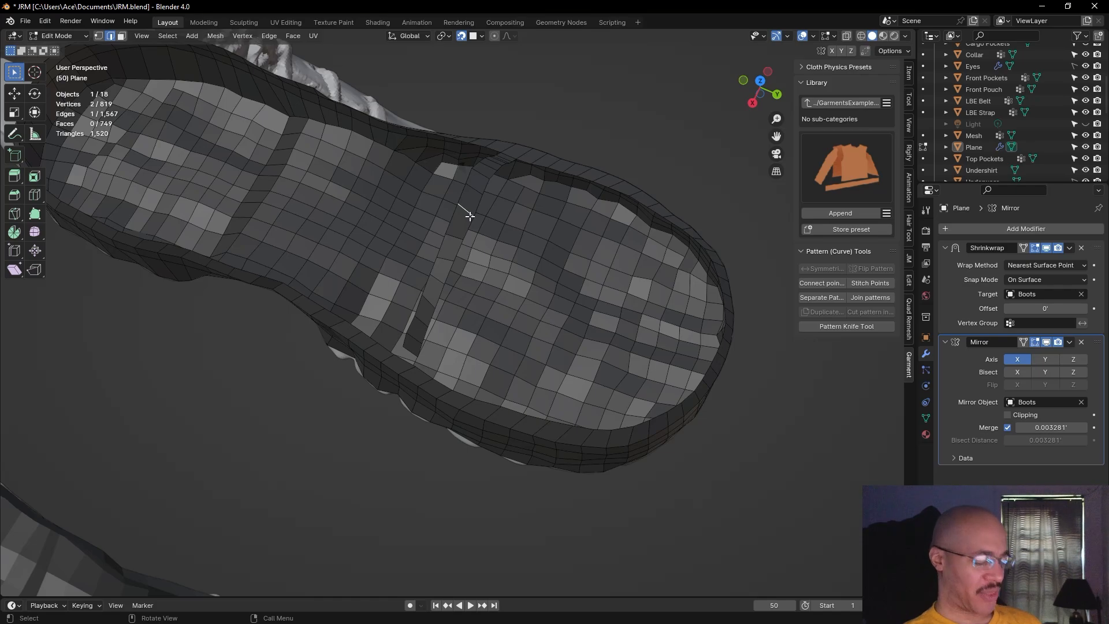
pyautogui.press('g')
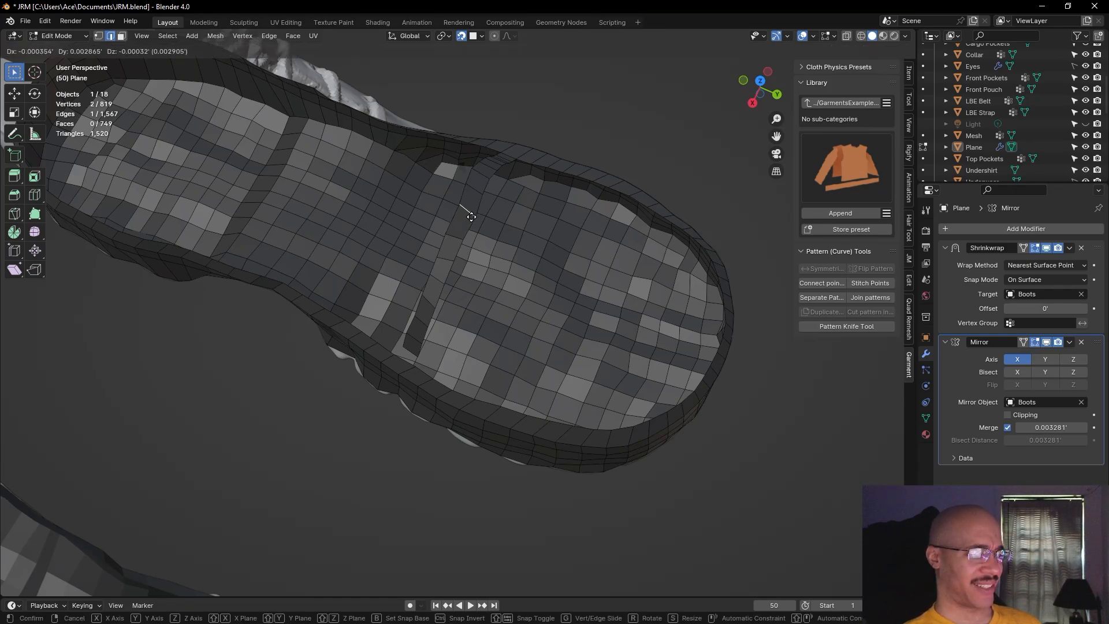
pyautogui.click(471, 216)
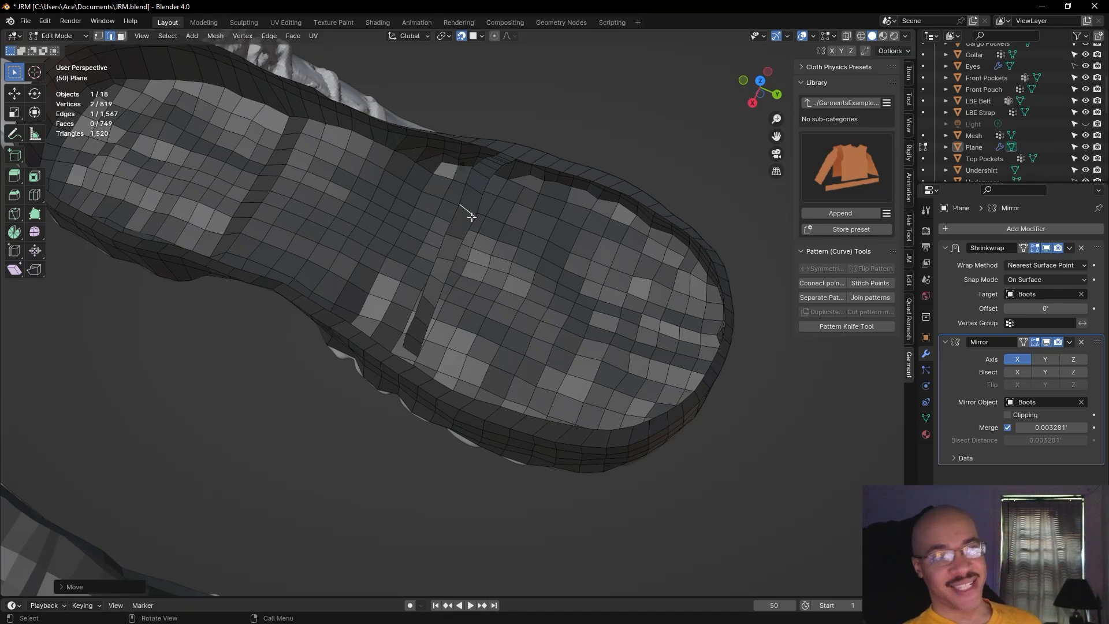
pyautogui.moveTo(601, 106); pyautogui.dragTo(510, 189, button='middle')
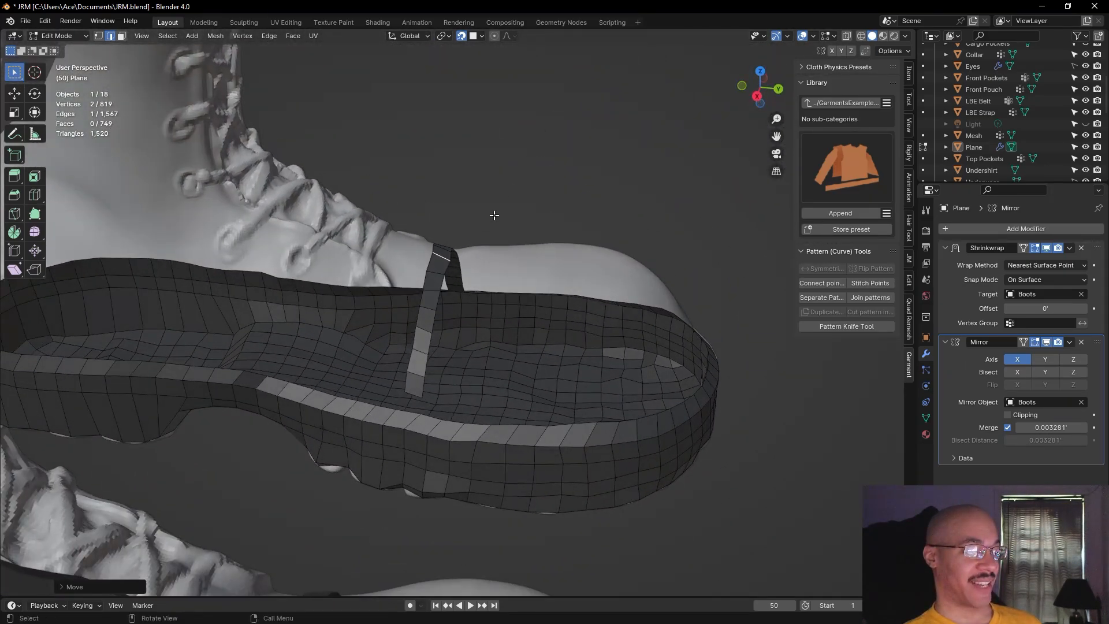
# Fill a face between the strip's lower end edge and the matching edge on the sole's rim
pyautogui.click(413, 396)
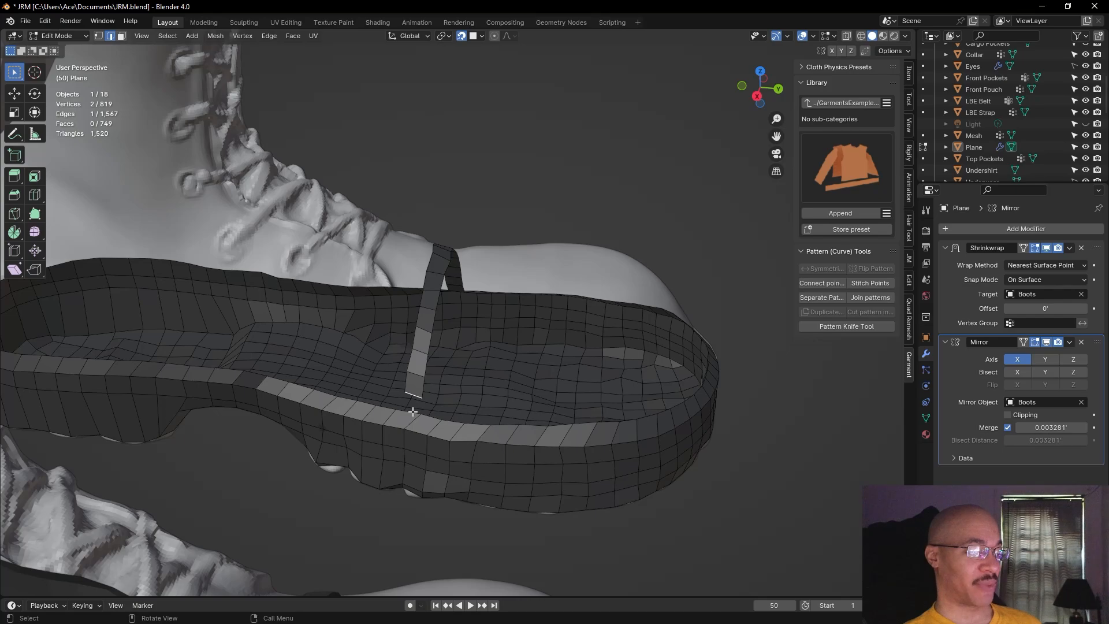
pyautogui.keyDown('shift'); pyautogui.click(412, 411); pyautogui.keyUp('shift')
pyautogui.press('f')
pyautogui.click(412, 411)
# Turn off the In Front viewport display for the retopology mesh so the high-poly boot occludes it
pyautogui.moveTo(367, 446); pyautogui.dragTo(330, 491, button='middle')
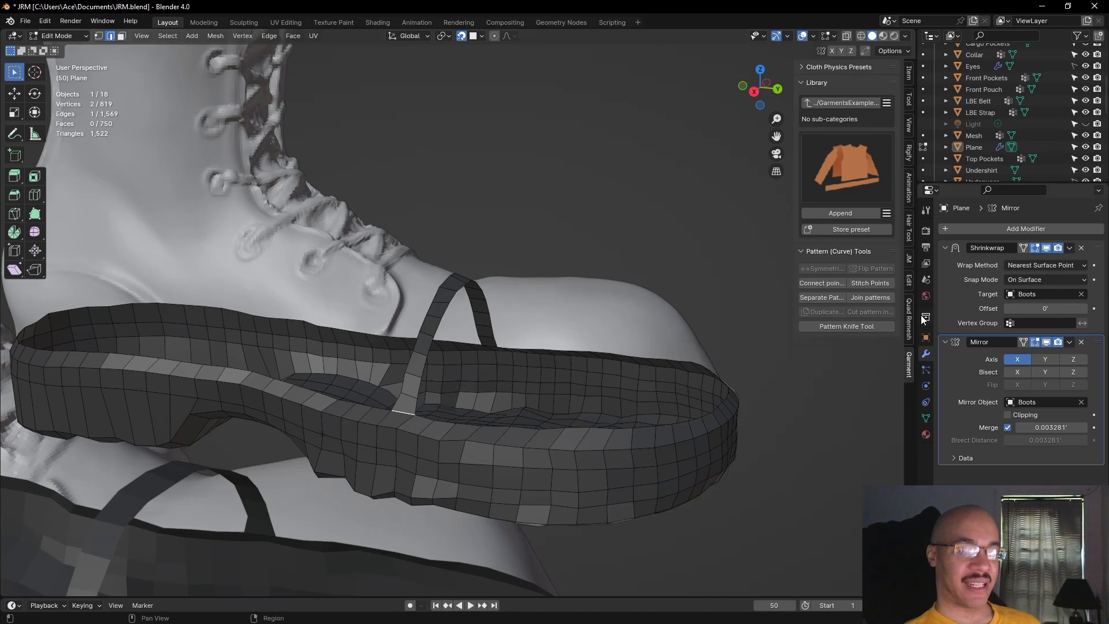
pyautogui.click(926, 337)
pyautogui.scroll(-2, 998, 404)
pyautogui.scroll(-6, 998, 404)
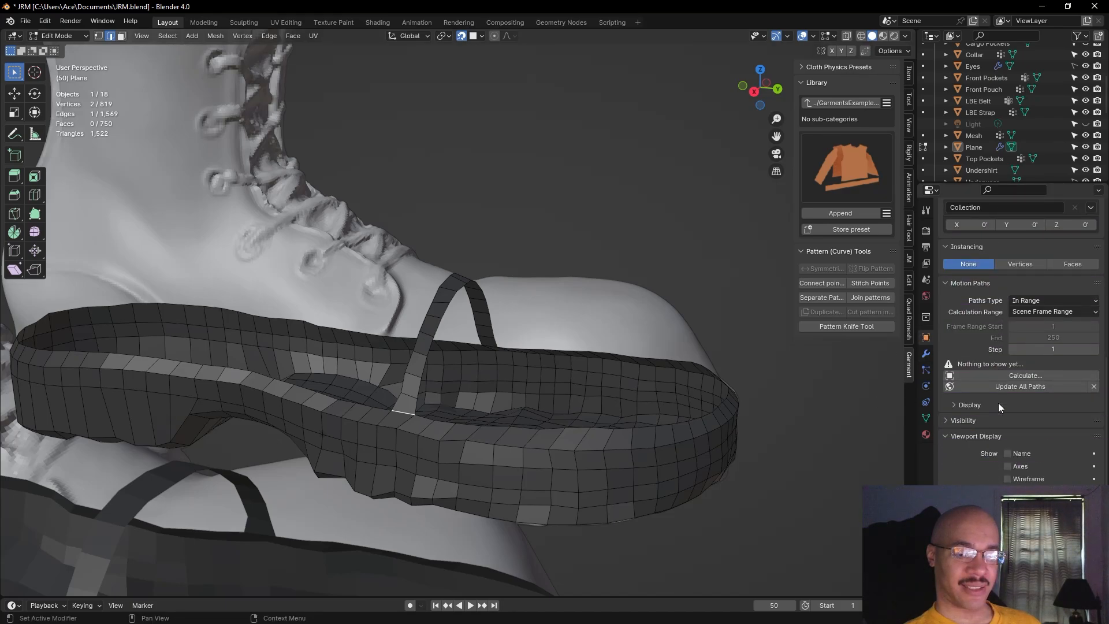
pyautogui.click(1007, 529)
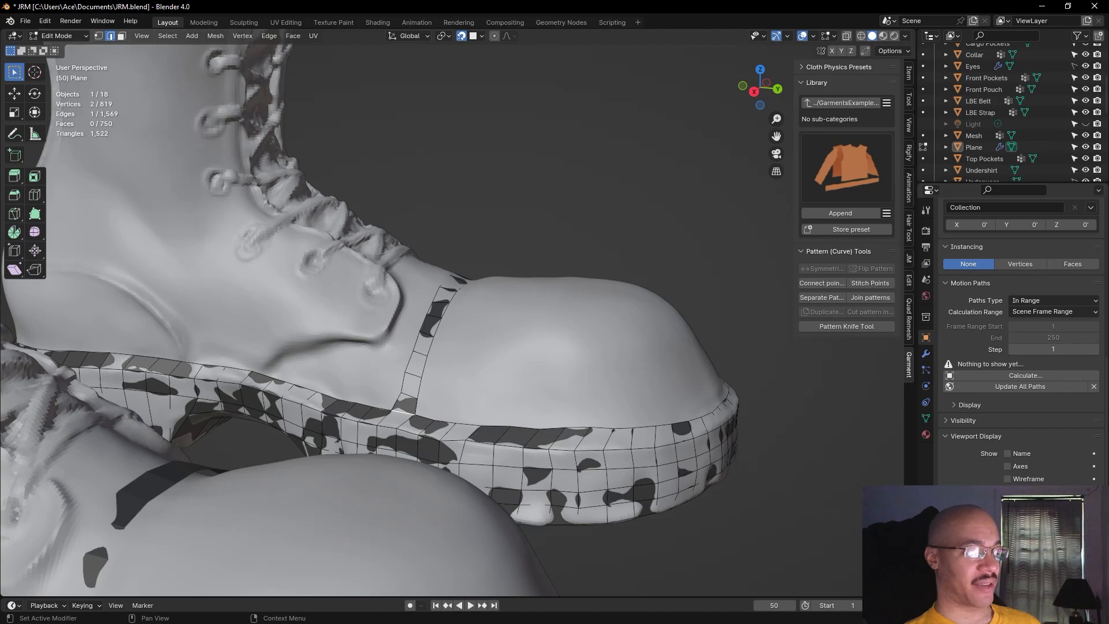
# Toggle the retopology mesh's In Front display to compare both views, leaving it on so the mesh shows over the high-poly boot
pyautogui.click(1007, 529)
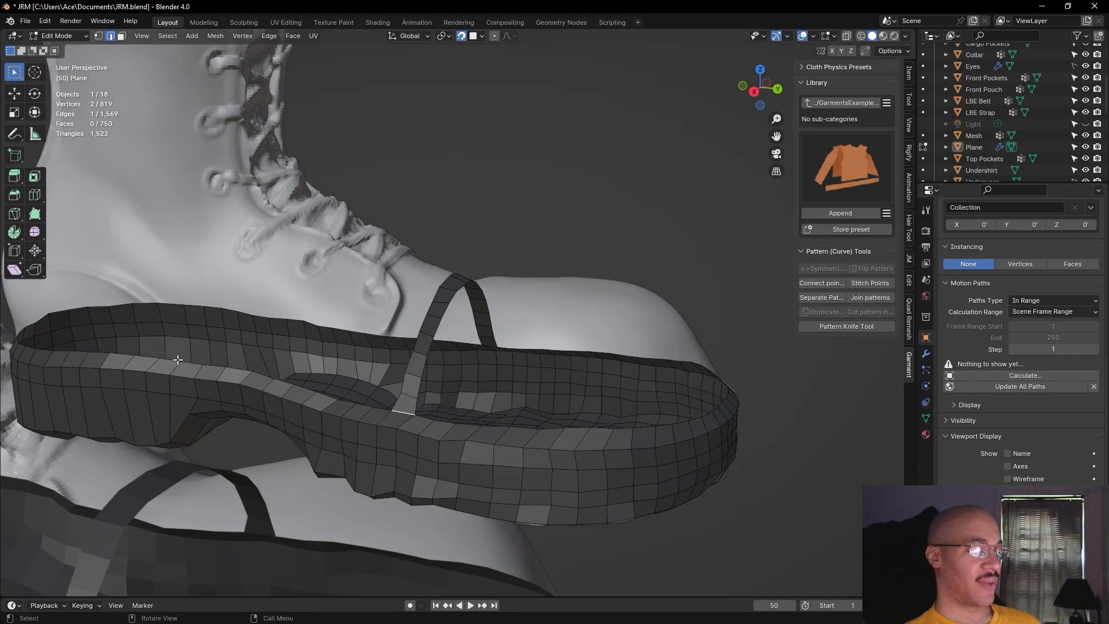
pyautogui.moveTo(481, 447); pyautogui.dragTo(815, 44, button='middle')
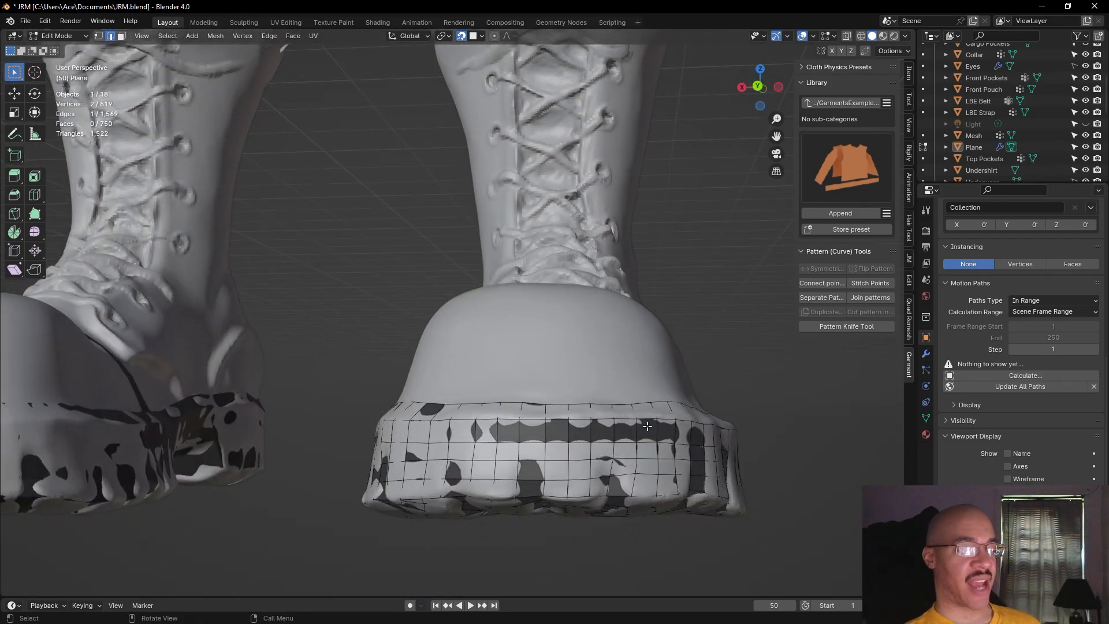
pyautogui.click(461, 36)
pyautogui.moveTo(416, 300); pyautogui.dragTo(457, 306, button='middle')
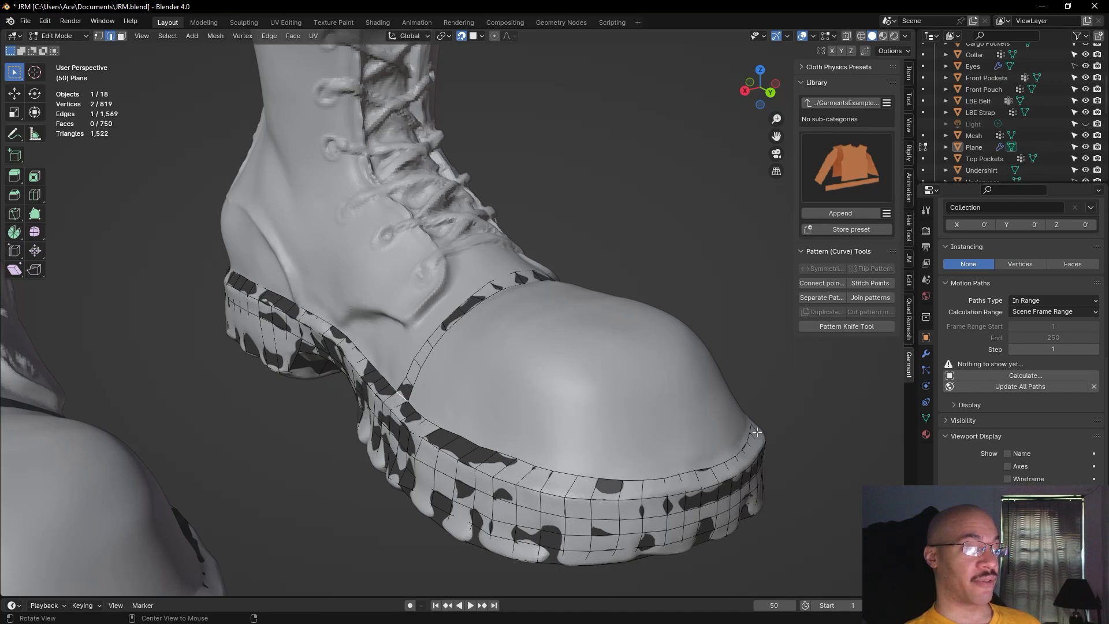
pyautogui.click(1008, 529)
# Examine the sole mesh and forefoot strip from the boot's other side, and the character's low-poly clothing up to the head
pyautogui.moveTo(861, 568); pyautogui.dragTo(775, 462, button='middle')
pyautogui.moveTo(869, 511); pyautogui.dragTo(537, 416, button='middle')
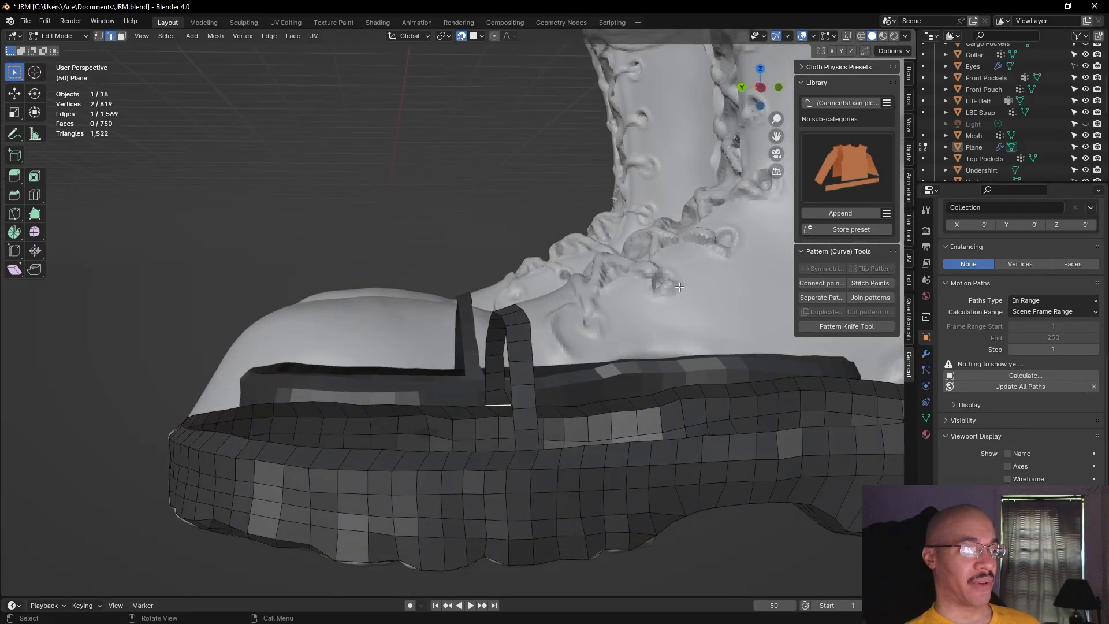
pyautogui.moveTo(449, 345); pyautogui.dragTo(302, 265, button='middle')
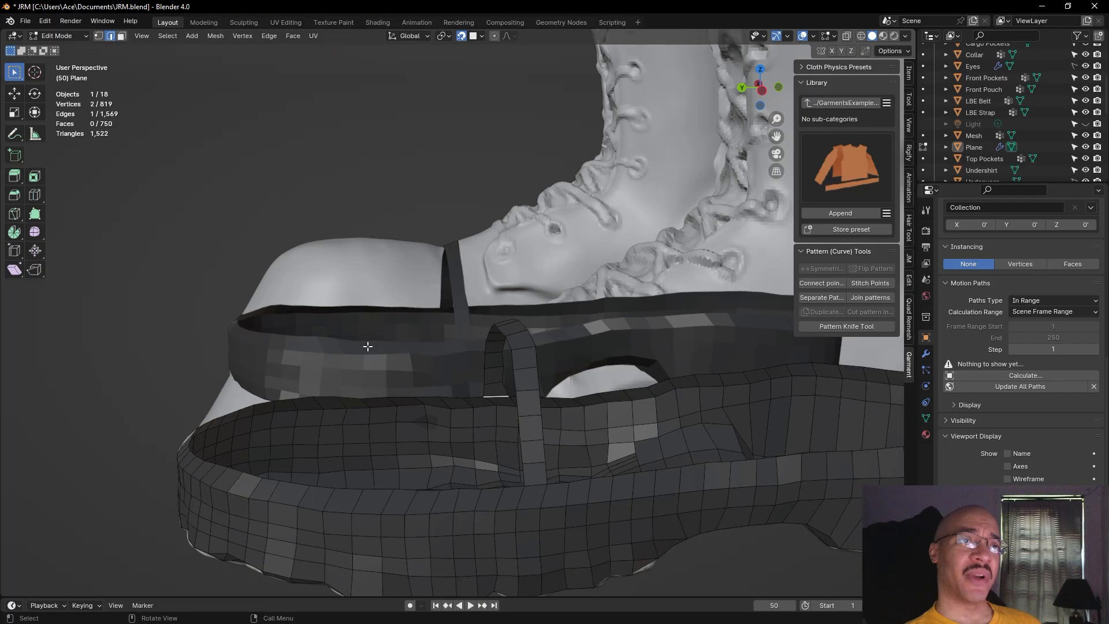
pyautogui.moveTo(316, 312); pyautogui.dragTo(459, 206, button='middle')
pyautogui.scroll(-6, 523, 272)
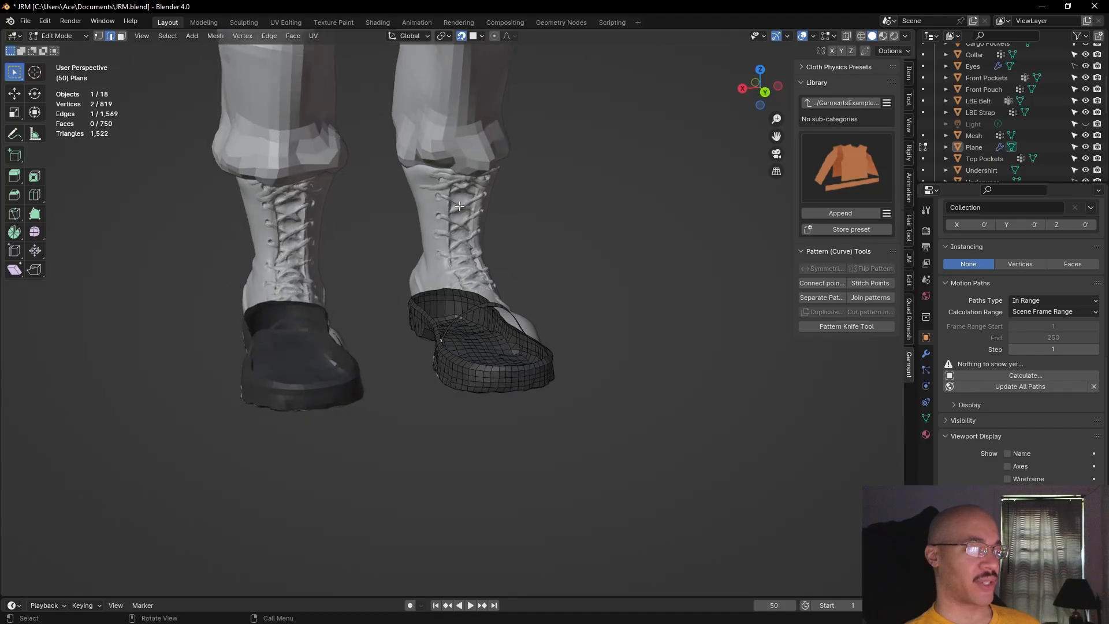
pyautogui.scroll(-7, 571, 241)
pyautogui.keyDown('shift'); pyautogui.moveTo(572, 240); pyautogui.dragTo(577, 508, button='middle'); pyautogui.keyUp('shift')
pyautogui.scroll(10, 469, 477)
pyautogui.keyDown('shift'); pyautogui.moveTo(469, 477); pyautogui.dragTo(471, 191, button='middle'); pyautogui.keyUp('shift')
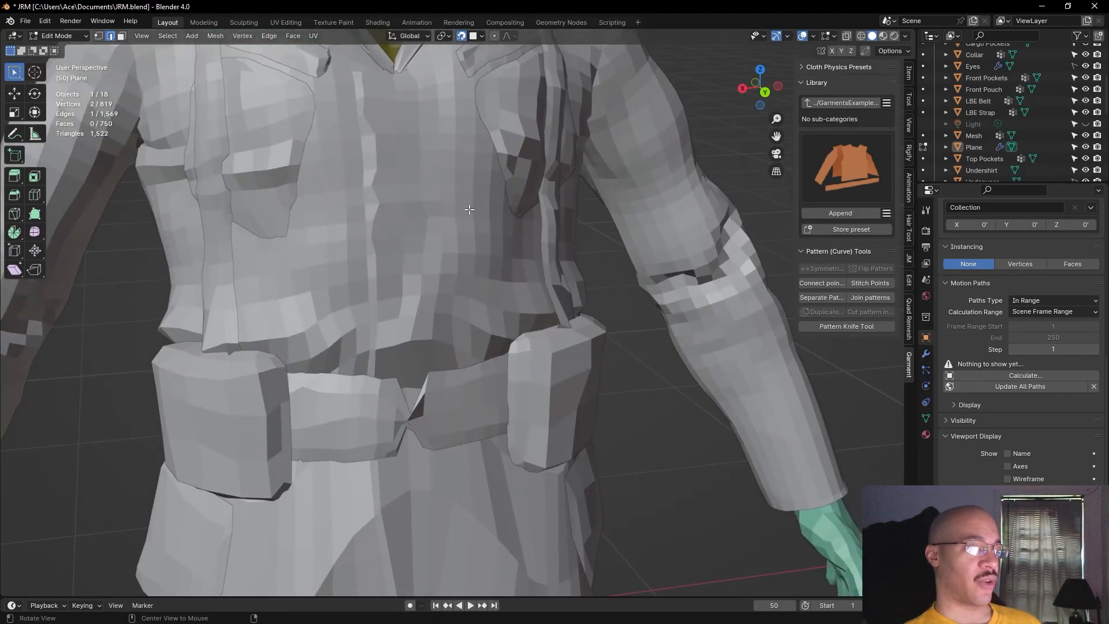
pyautogui.keyDown('shift'); pyautogui.moveTo(727, 93); pyautogui.dragTo(340, 151, button='middle'); pyautogui.keyUp('shift')
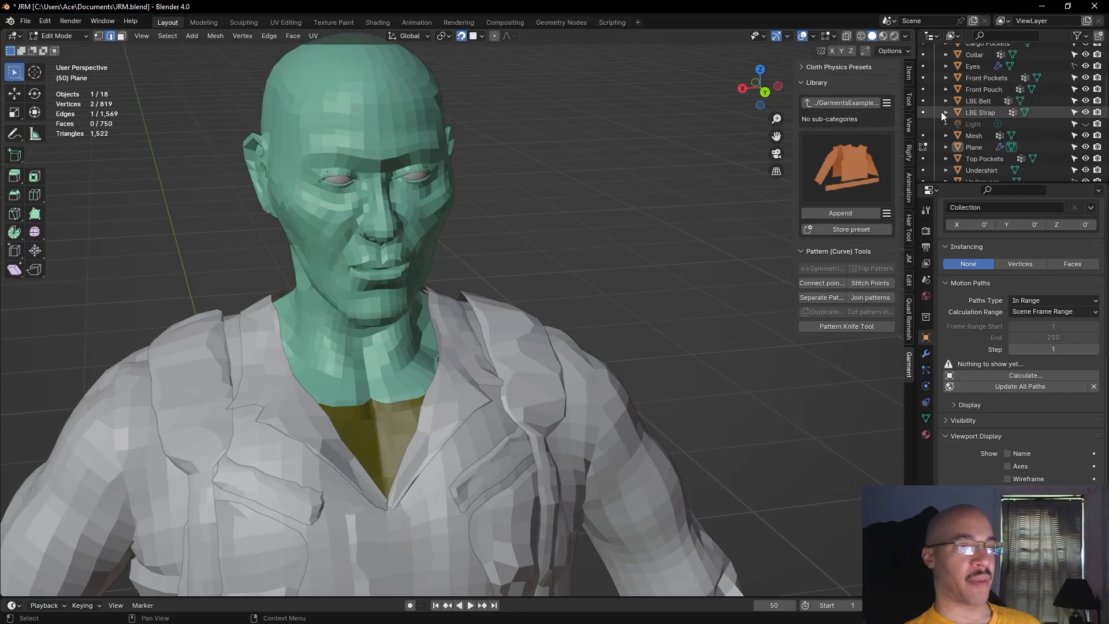
# Compare the high- and low-poly head by toggling the visibility of Body HP and Body LP, leaving only Body LP shown
pyautogui.scroll(6, 1005, 133)
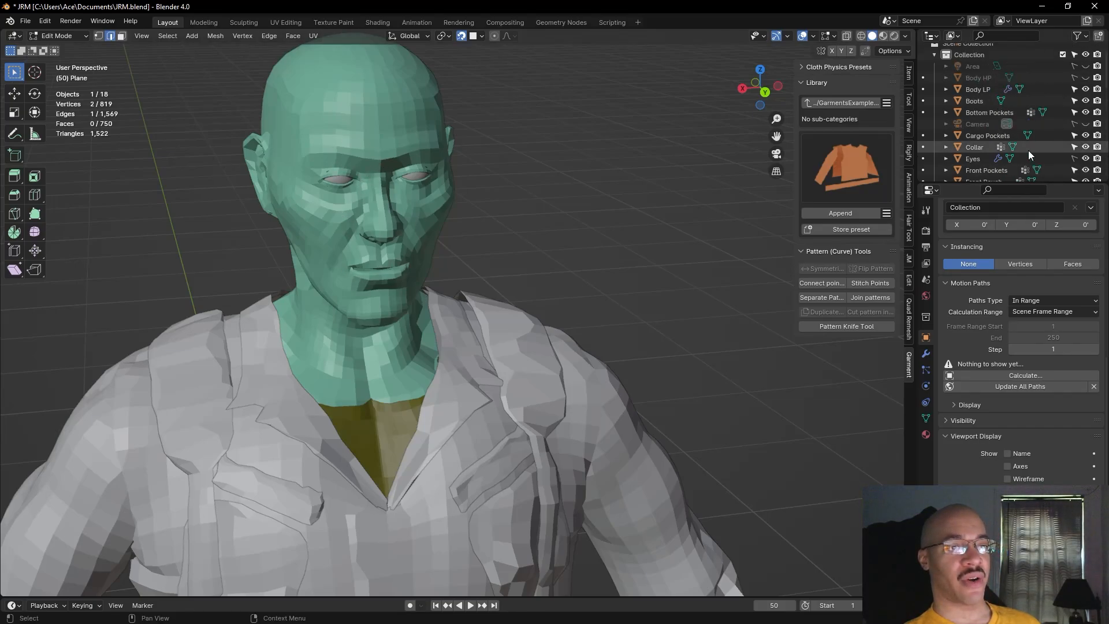
pyautogui.click(1085, 85)
pyautogui.click(1085, 96)
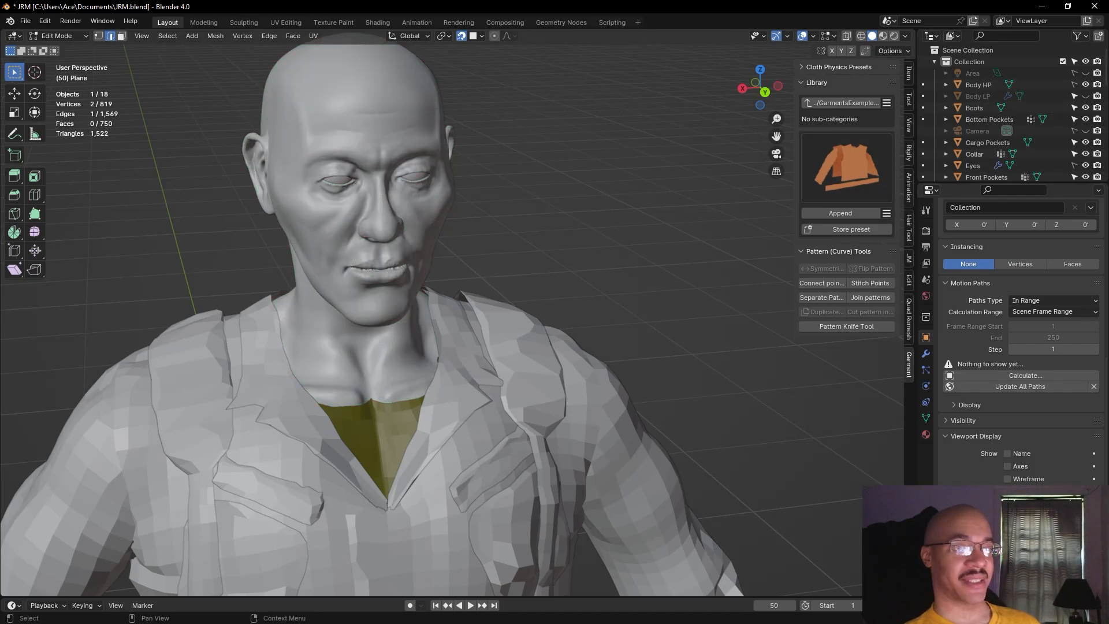
pyautogui.click(1085, 96)
pyautogui.click(1085, 96)
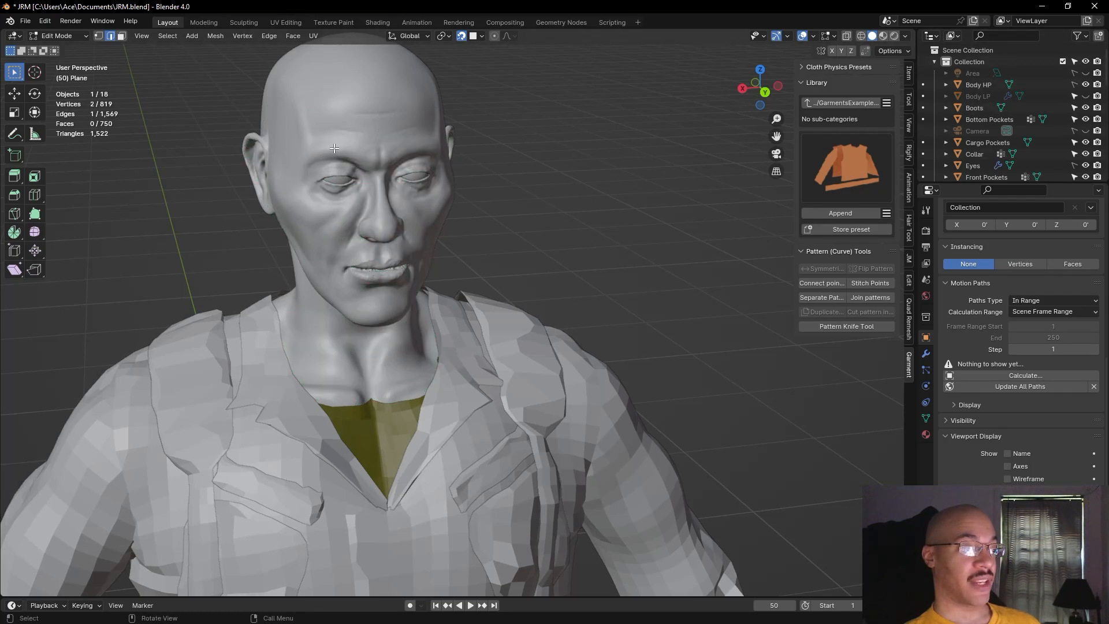
pyautogui.click(1085, 96)
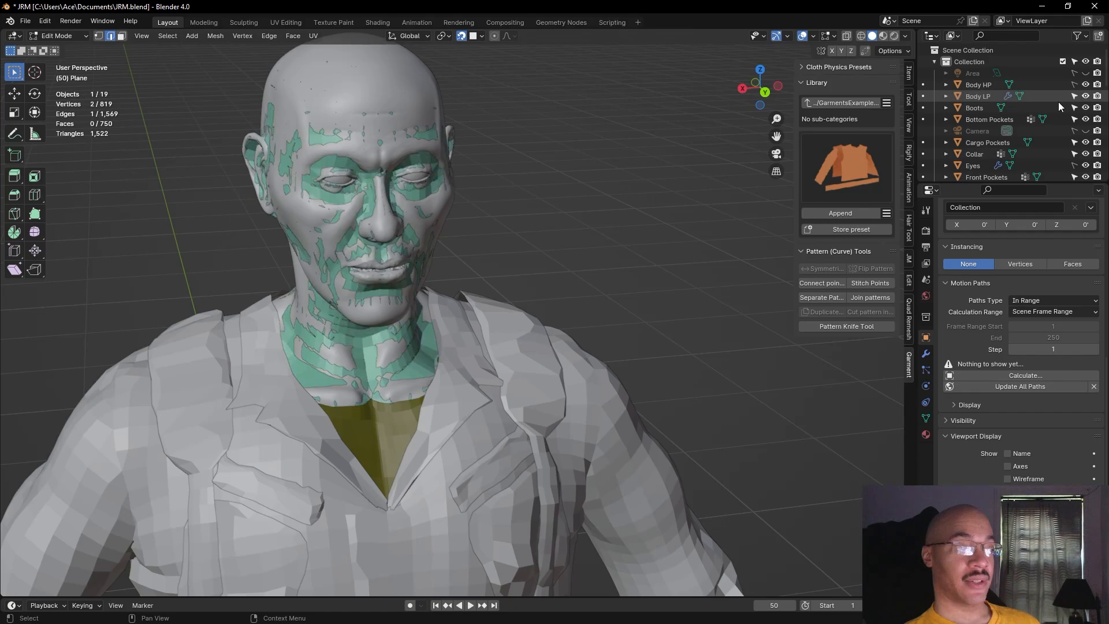
pyautogui.click(1085, 84)
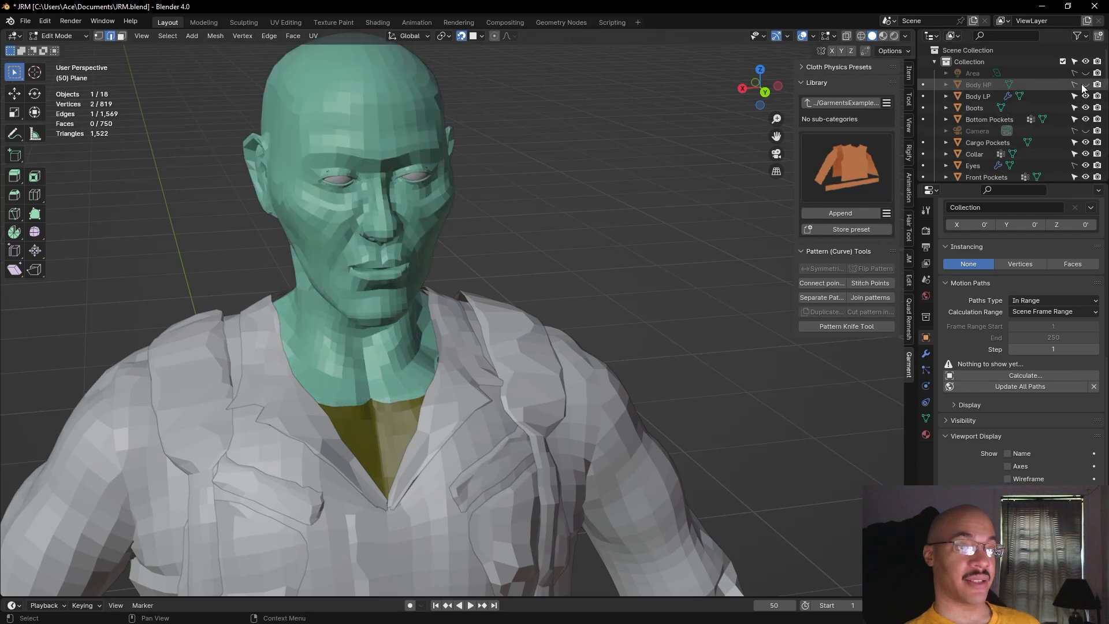
# Examine the whole character, and inspect the sole meshes and forefoot strips on both boots from several angles
pyautogui.scroll(-5, 626, 276)
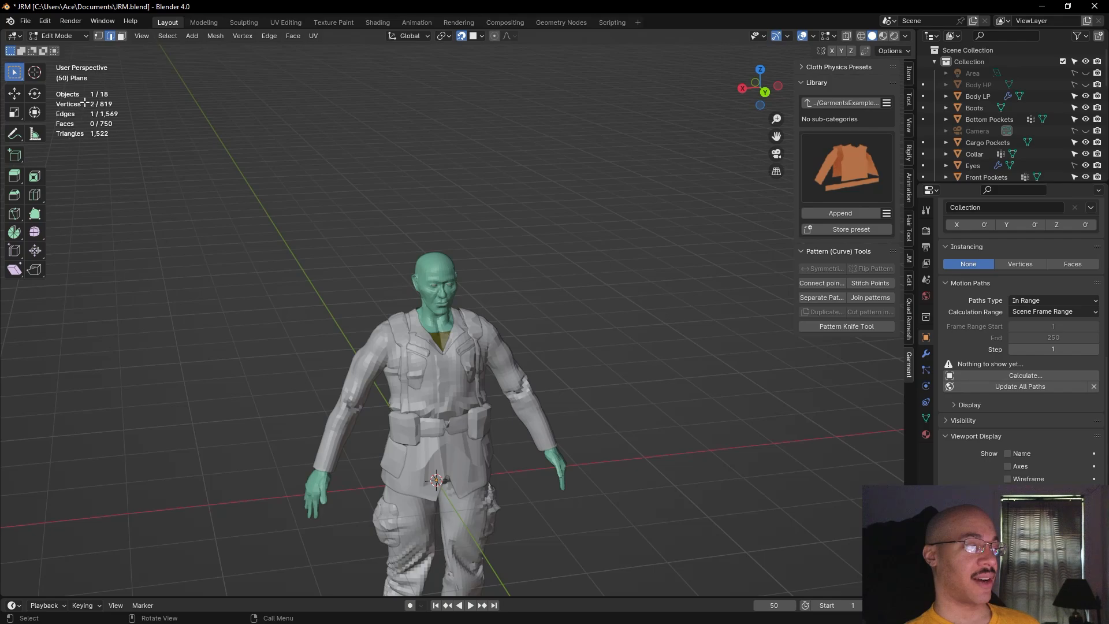
pyautogui.keyDown('shift'); pyautogui.moveTo(555, 277); pyautogui.dragTo(535, 69, button='middle'); pyautogui.keyUp('shift')
pyautogui.scroll(4, 533, 456)
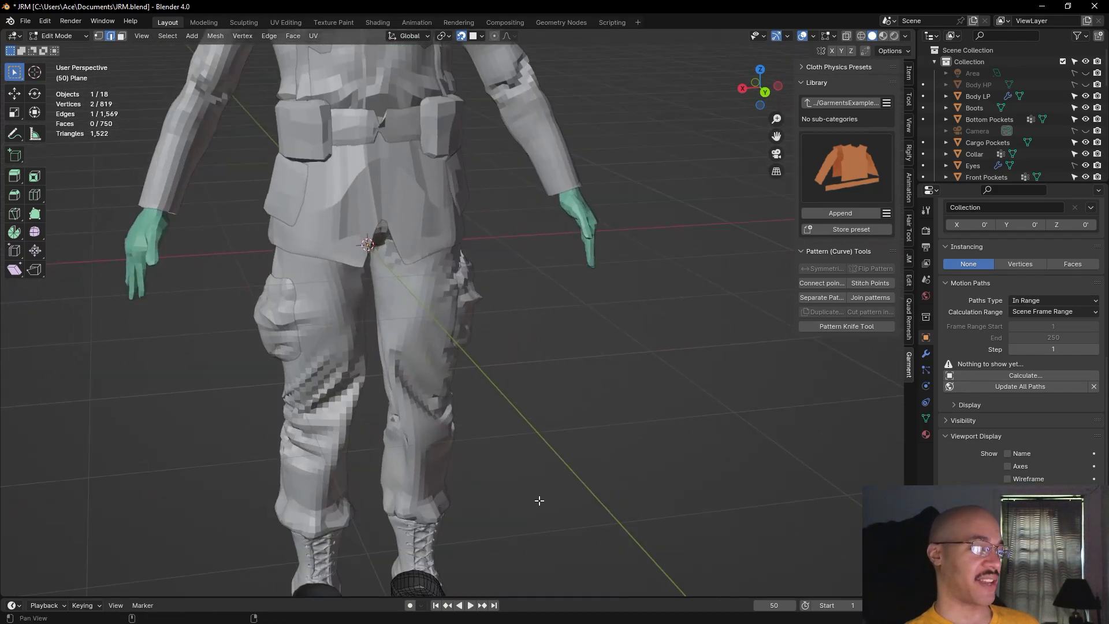
pyautogui.keyDown('shift'); pyautogui.moveTo(539, 500); pyautogui.dragTo(595, 228, button='middle'); pyautogui.keyUp('shift')
pyautogui.scroll(4, 610, 307)
pyautogui.moveTo(633, 312); pyautogui.dragTo(658, 312, button='middle')
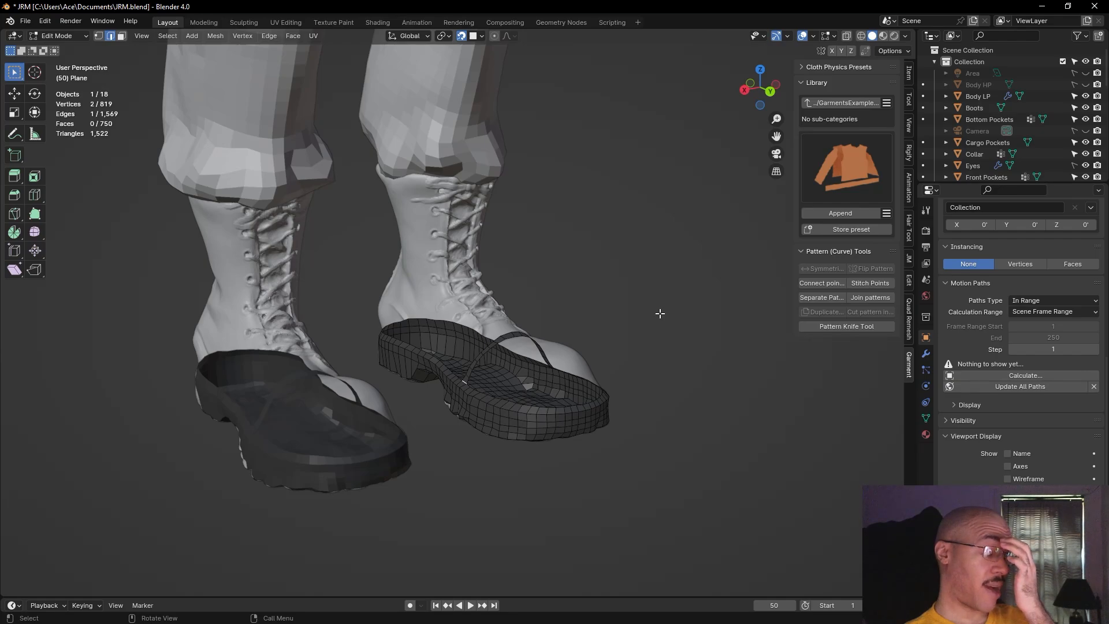
pyautogui.scroll(3, 636, 386)
pyautogui.moveTo(716, 341)
pyautogui.mouseDown(button='middle')
pyautogui.moveTo(681, 425)
pyautogui.moveTo(650, 413)
pyautogui.moveTo(724, 334)
pyautogui.mouseUp(button='middle')
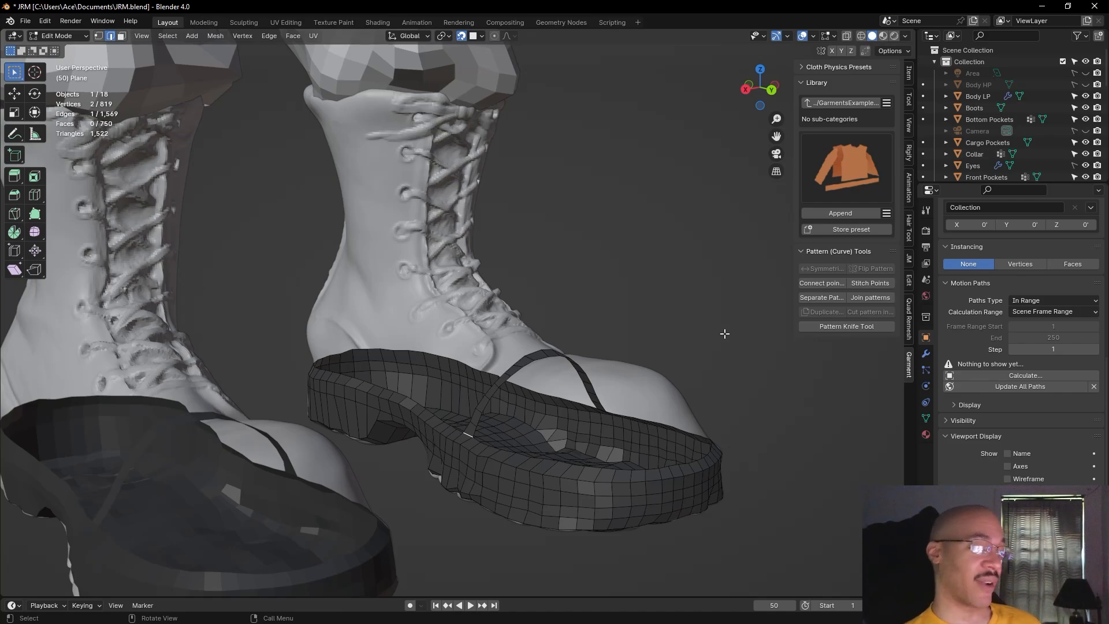
pyautogui.moveTo(720, 322); pyautogui.dragTo(752, 371, button='middle')
pyautogui.scroll(3, 675, 301)
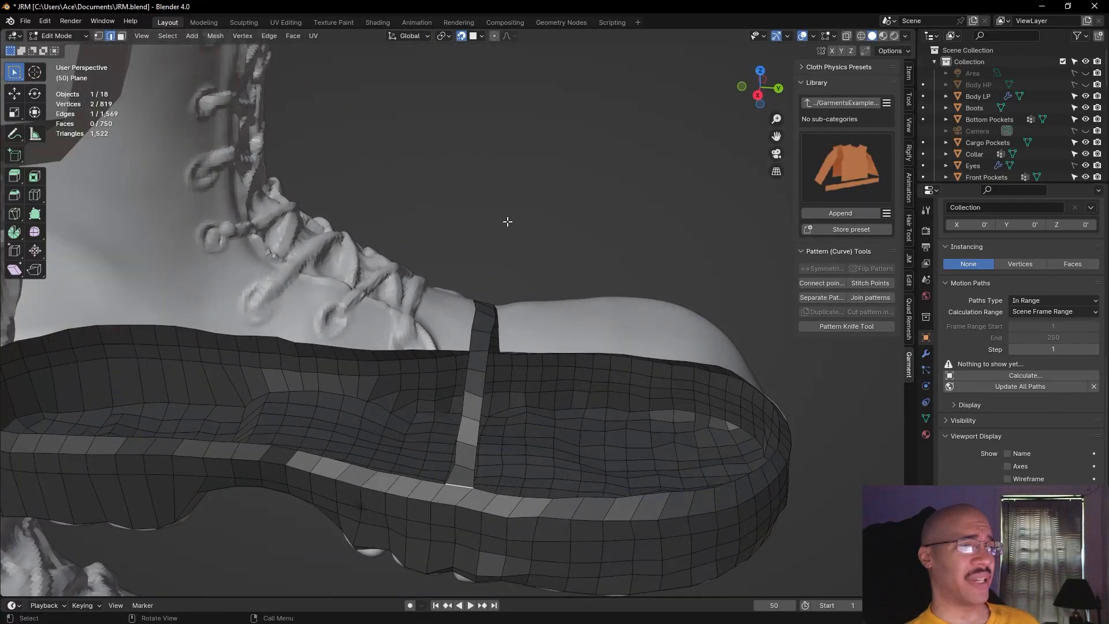
pyautogui.scroll(-3, 523, 223)
pyautogui.moveTo(576, 232); pyautogui.dragTo(595, 255, button='middle')
pyautogui.scroll(4, 651, 262)
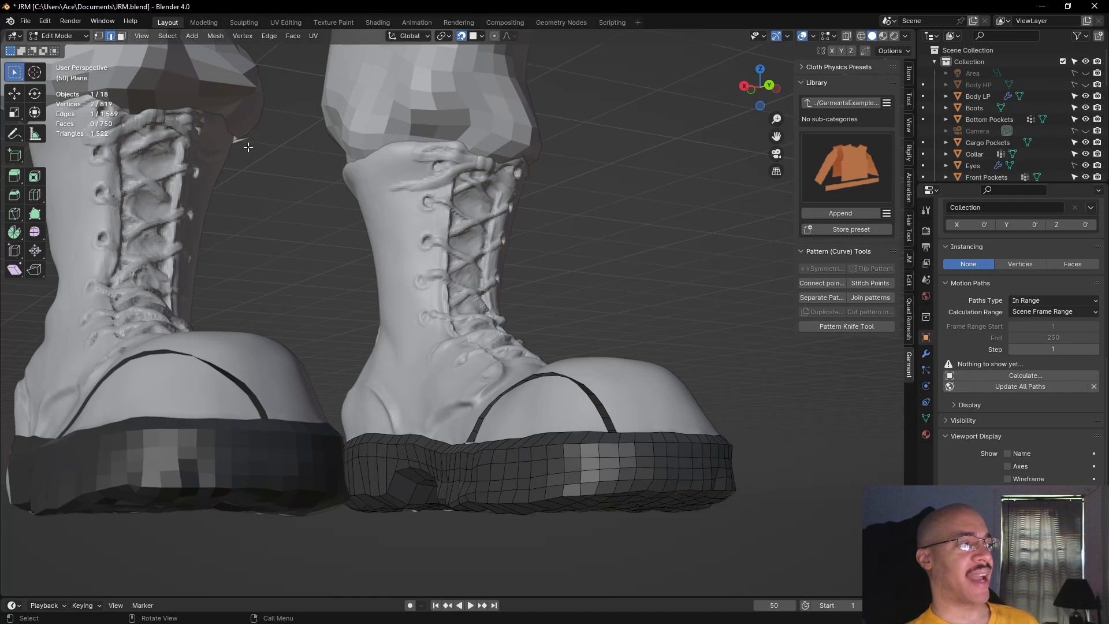
pyautogui.moveTo(662, 246)
pyautogui.mouseDown(button='middle')
pyautogui.moveTo(715, 304)
pyautogui.moveTo(738, 289)
pyautogui.moveTo(670, 230)
pyautogui.mouseUp(button='middle')
pyautogui.scroll(3, 727, 296)
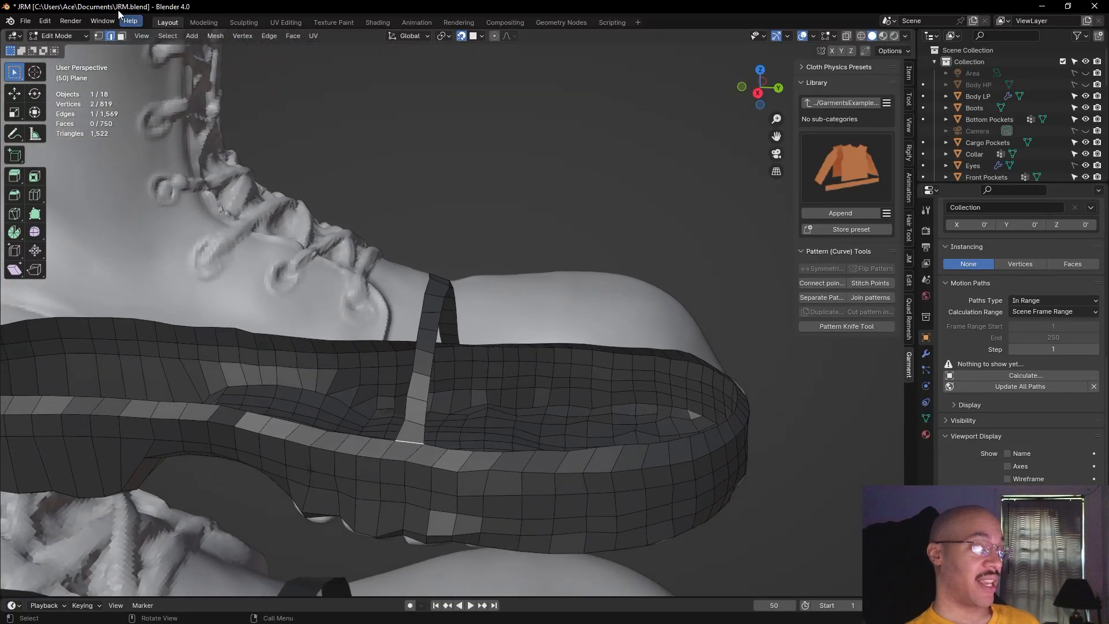
# In vertex select mode, move the toe-side vertex where the strip meets the sole's rim slightly toward the heel
pyautogui.click(102, 37)
pyautogui.click(425, 442)
pyautogui.moveTo(664, 177); pyautogui.dragTo(609, 200, button='middle')
pyautogui.moveTo(656, 337); pyautogui.dragTo(643, 144, button='middle')
pyautogui.scroll(4, 641, 139)
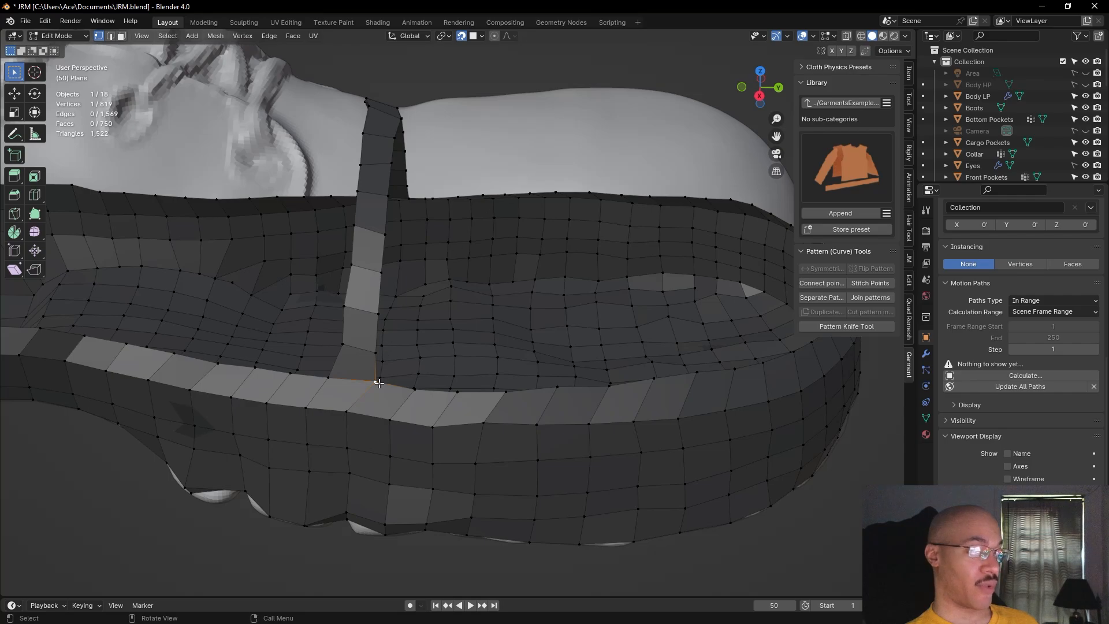
pyautogui.press('g')
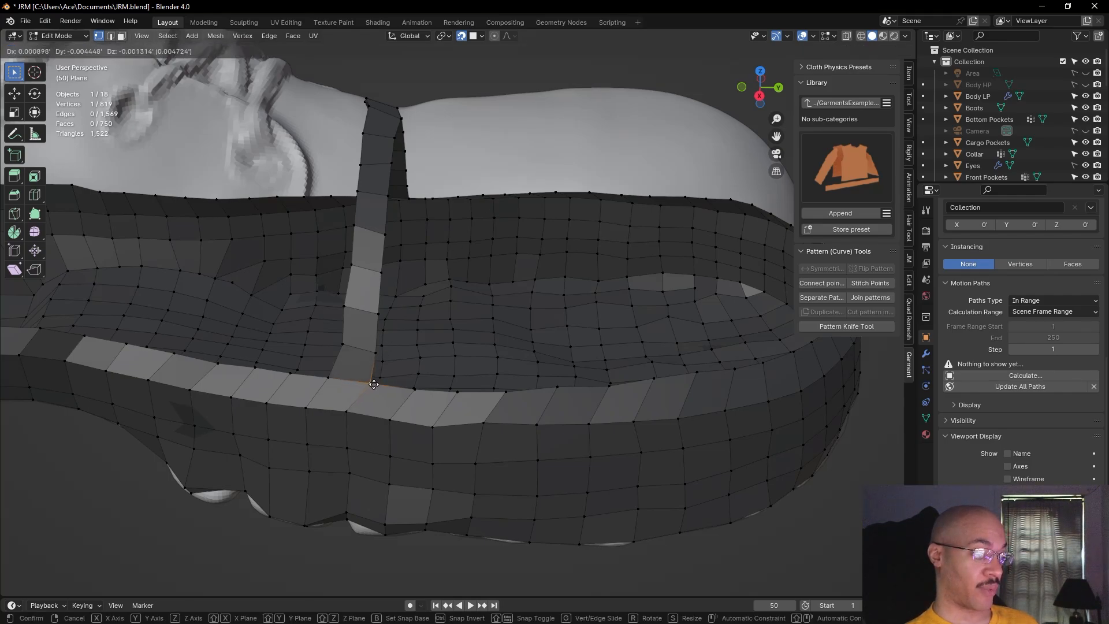
pyautogui.click(373, 384)
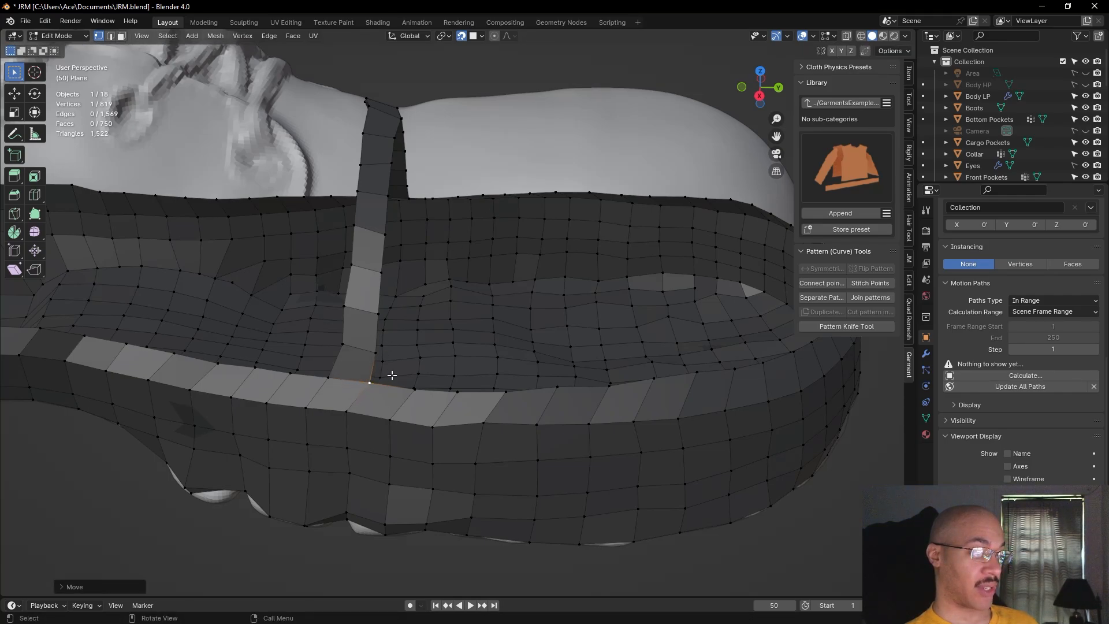
# Fill two stacked faces along the strip's toe side, starting from the corner where the strip meets the sole's rim
pyautogui.press('f')
pyautogui.press('g')
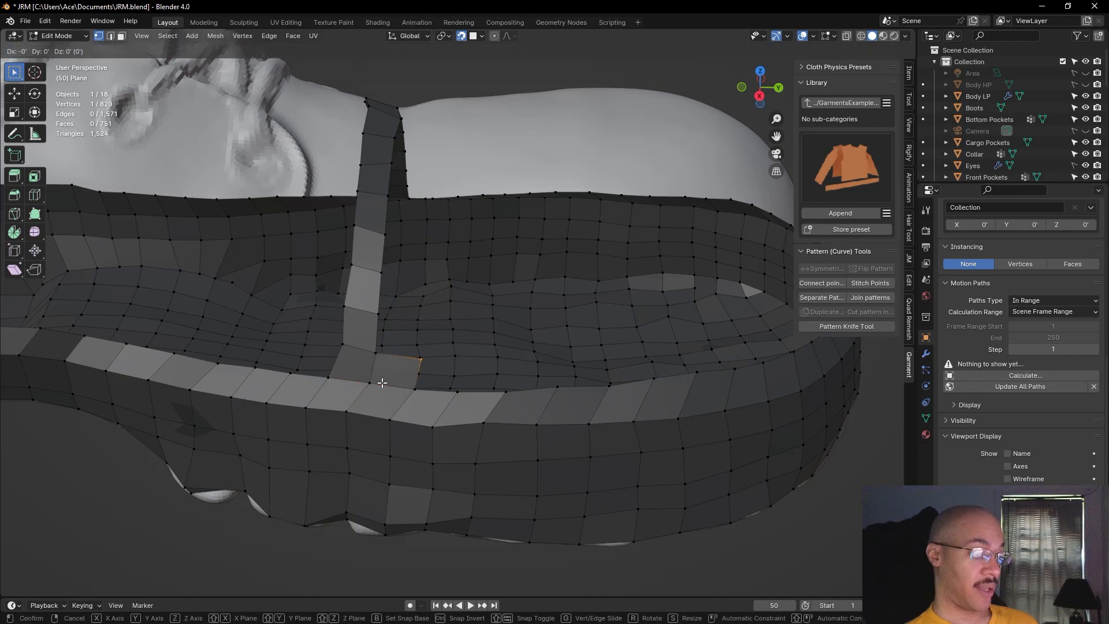
pyautogui.click(382, 382)
pyautogui.click(375, 352)
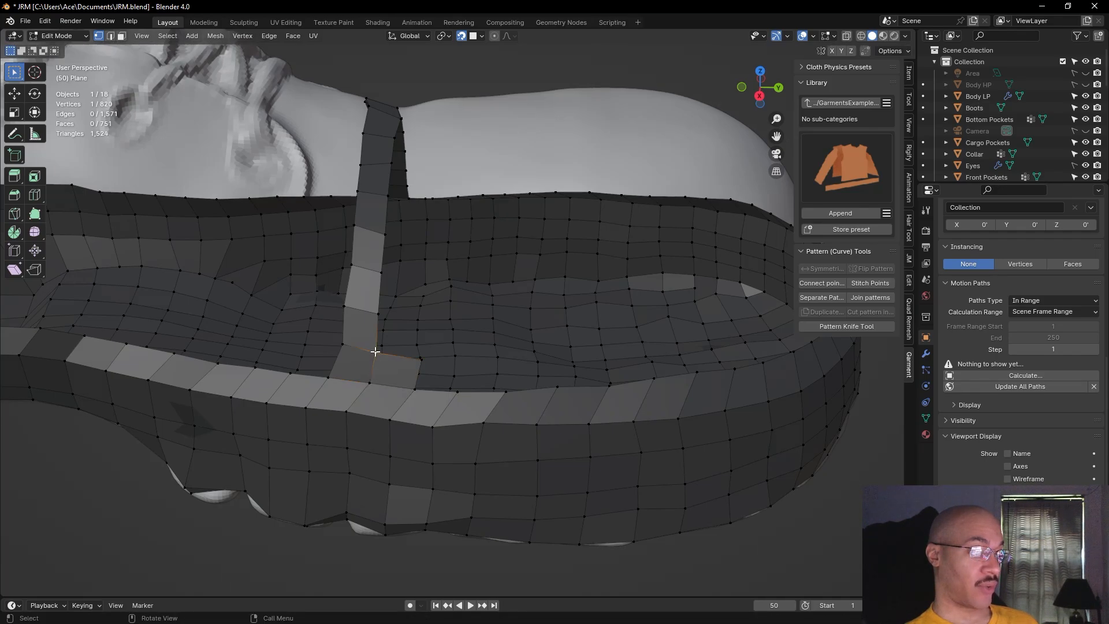
pyautogui.press('f')
pyautogui.press('g')
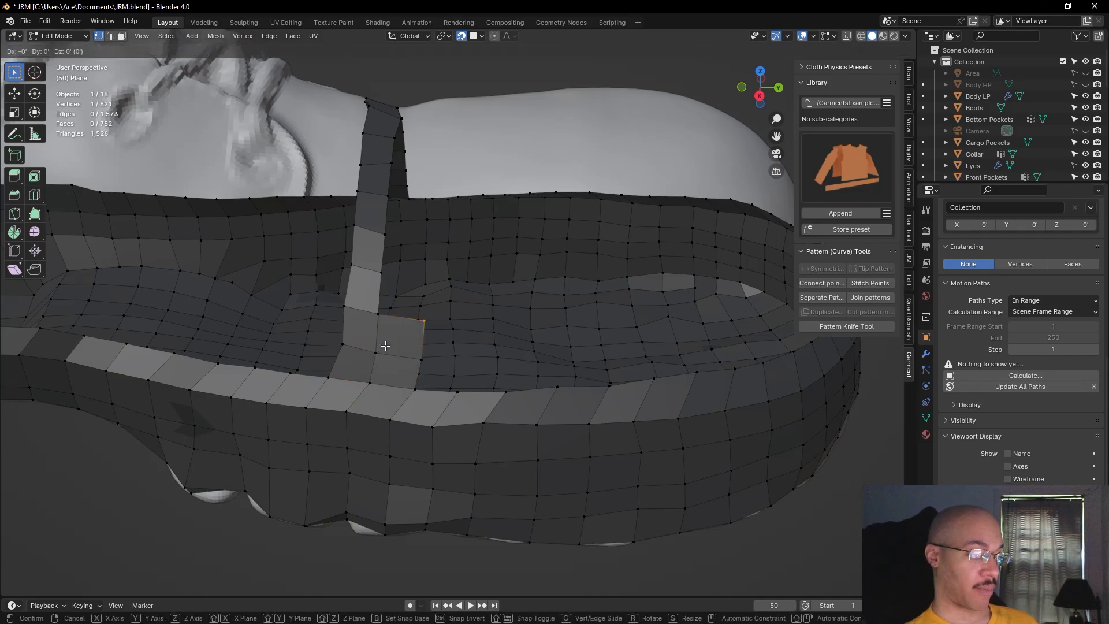
pyautogui.click(385, 345)
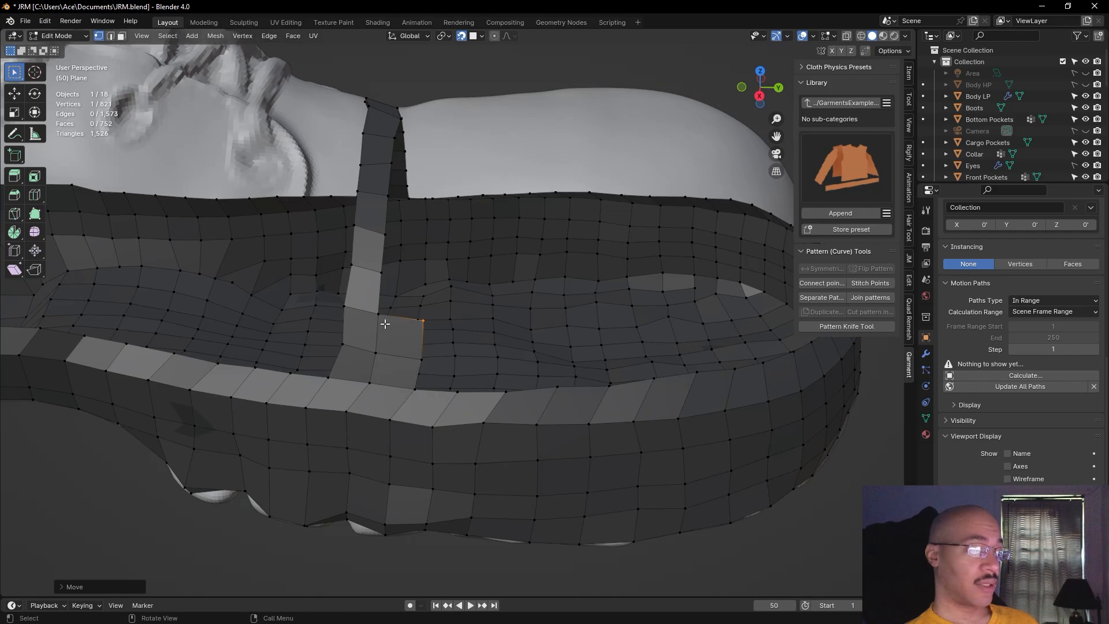
# Extend the new column of faces up the strip's toe side with two more faces
pyautogui.press('f')
pyautogui.press('g')
pyautogui.click(386, 293)
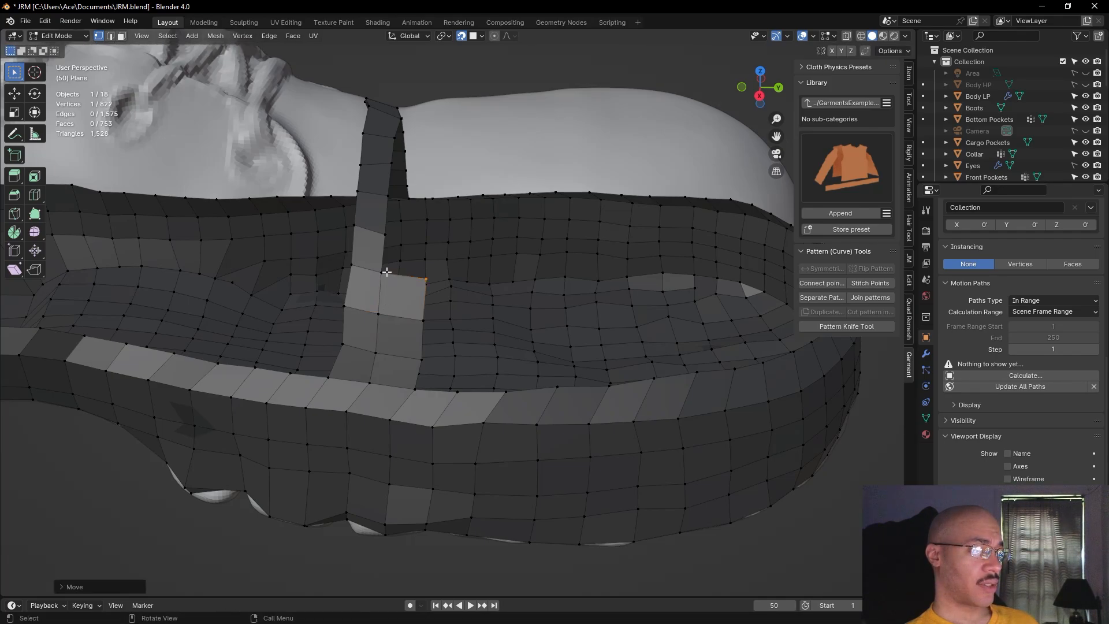
pyautogui.press('f')
pyautogui.press('g')
pyautogui.click(382, 272)
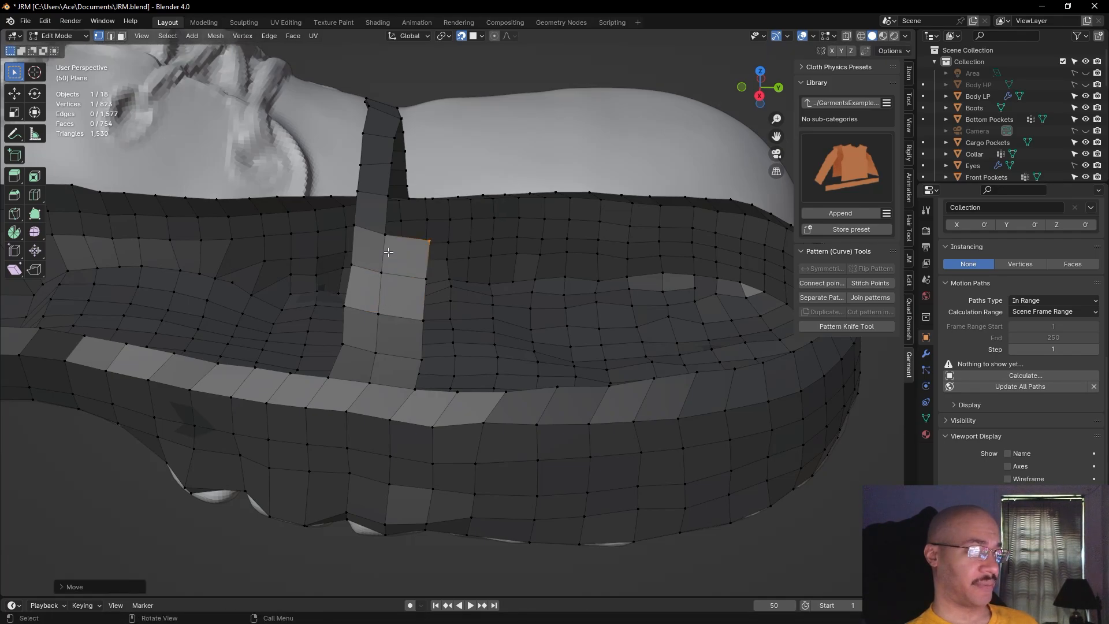
# Try a slight downward shift of the shared strip vertex at the new column's upper corner, and undo it
pyautogui.click(384, 235)
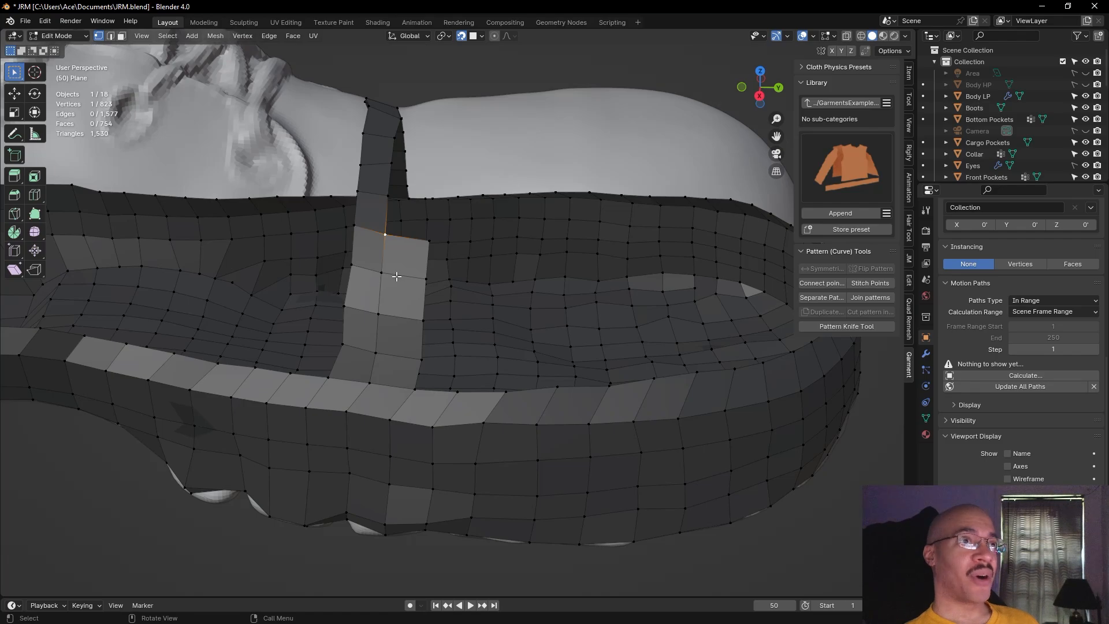
pyautogui.moveTo(734, 353); pyautogui.dragTo(736, 353, button='middle')
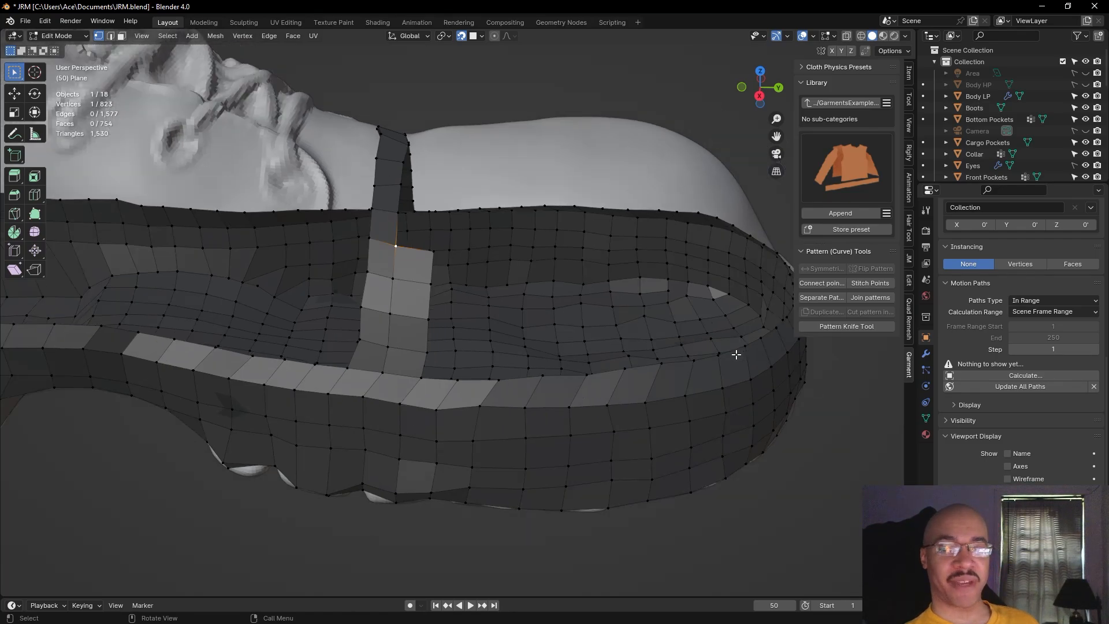
pyautogui.scroll(-1, 735, 354)
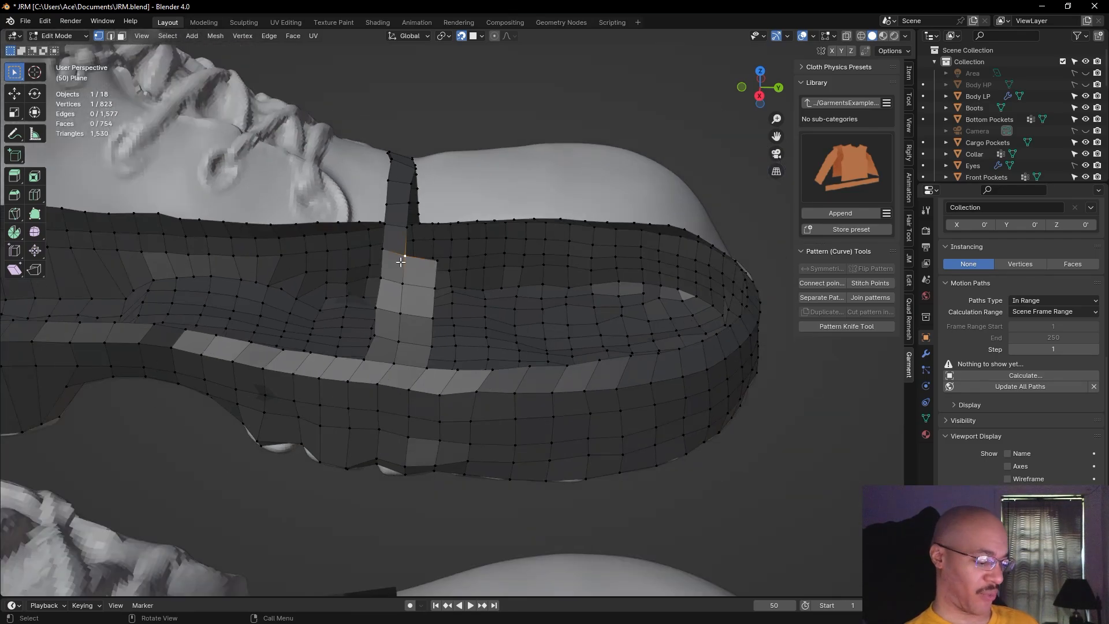
pyautogui.press('g')
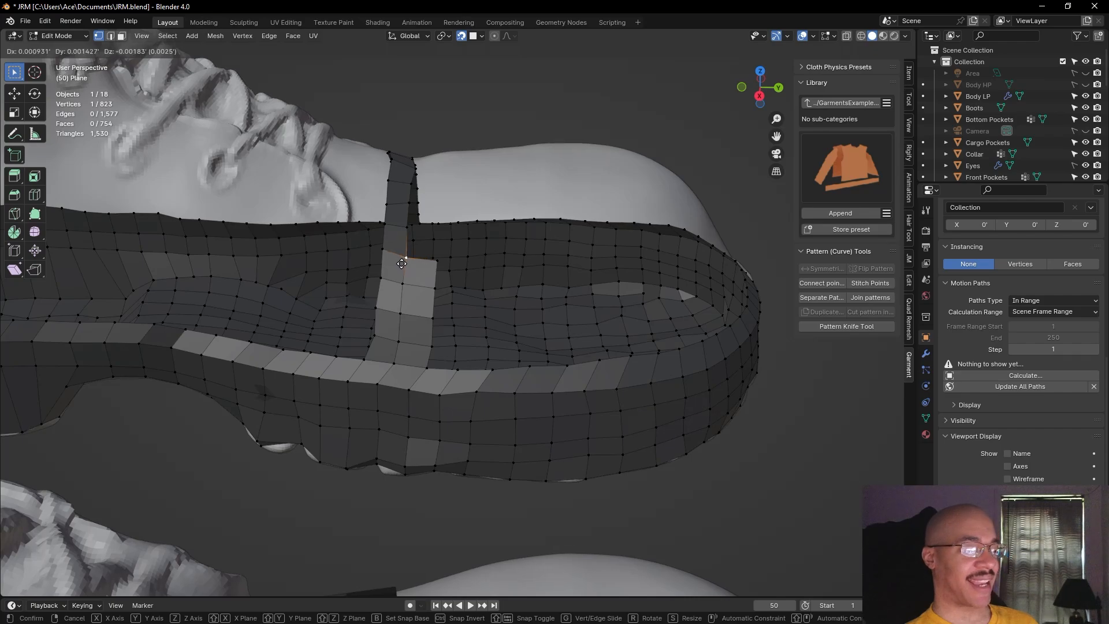
pyautogui.click(403, 266)
pyautogui.hotkey('ctrl', 'z')
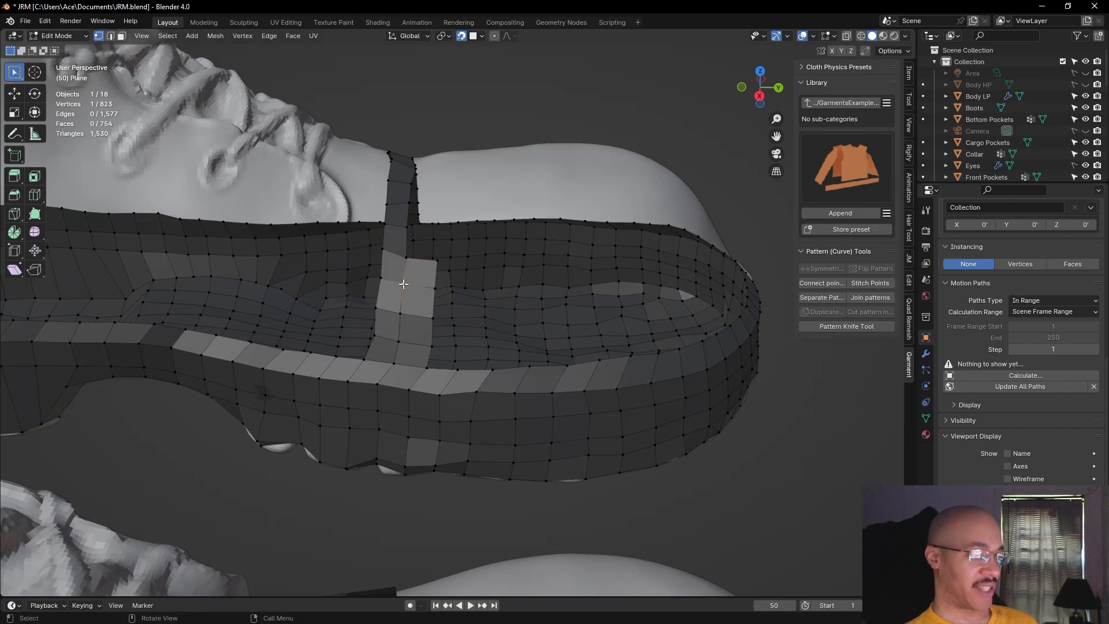
# Shift three shared vertices along the seam between the strip and its new toe-side column slightly toward the toe
pyautogui.press('g')
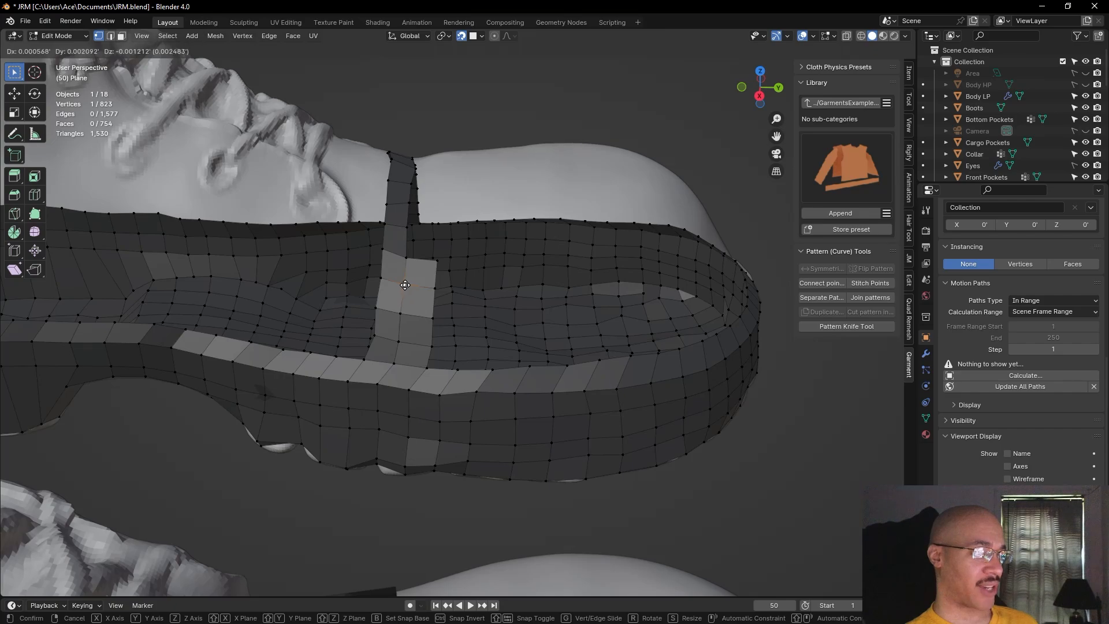
pyautogui.click(406, 285)
pyautogui.click(402, 315)
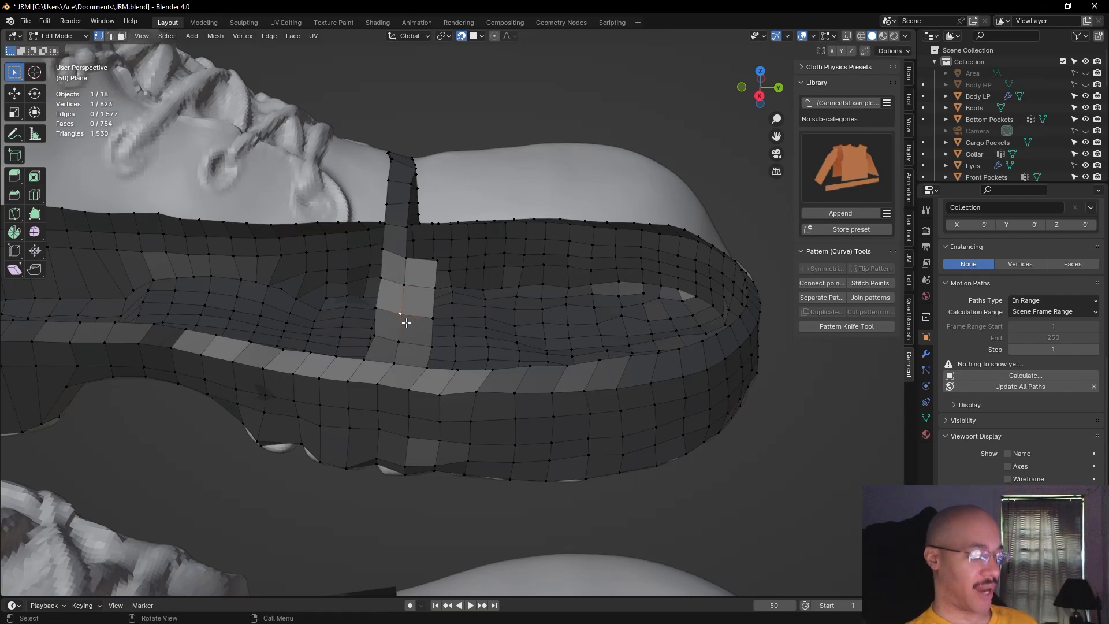
pyautogui.press('g')
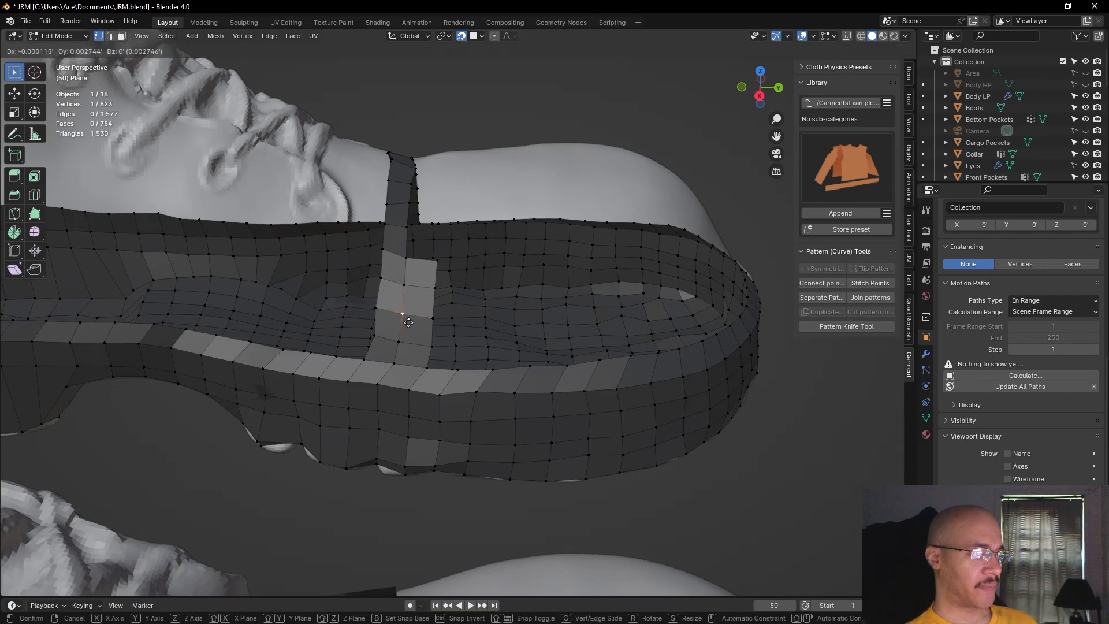
pyautogui.click(404, 340)
pyautogui.press('g')
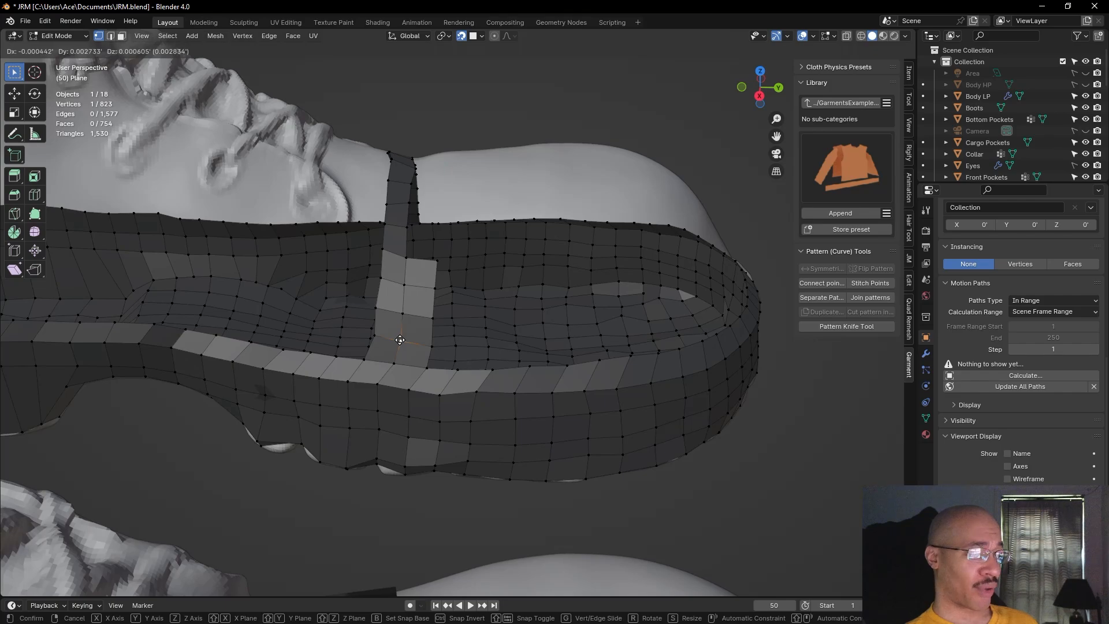
pyautogui.click(402, 339)
# Extend the toe-side column up the strip with one more face
pyautogui.scroll(3, 645, 101)
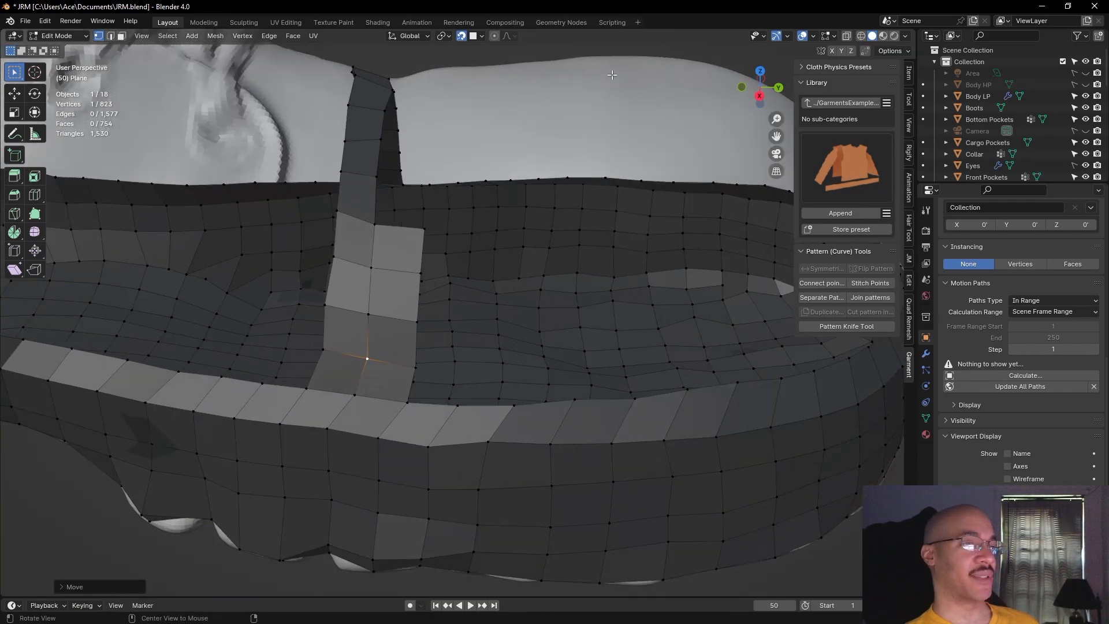
pyautogui.keyDown('alt'); pyautogui.keyDown('shift'); pyautogui.moveTo(404, 214); pyautogui.dragTo(394, 356); pyautogui.keyUp('shift'); pyautogui.keyUp('alt')
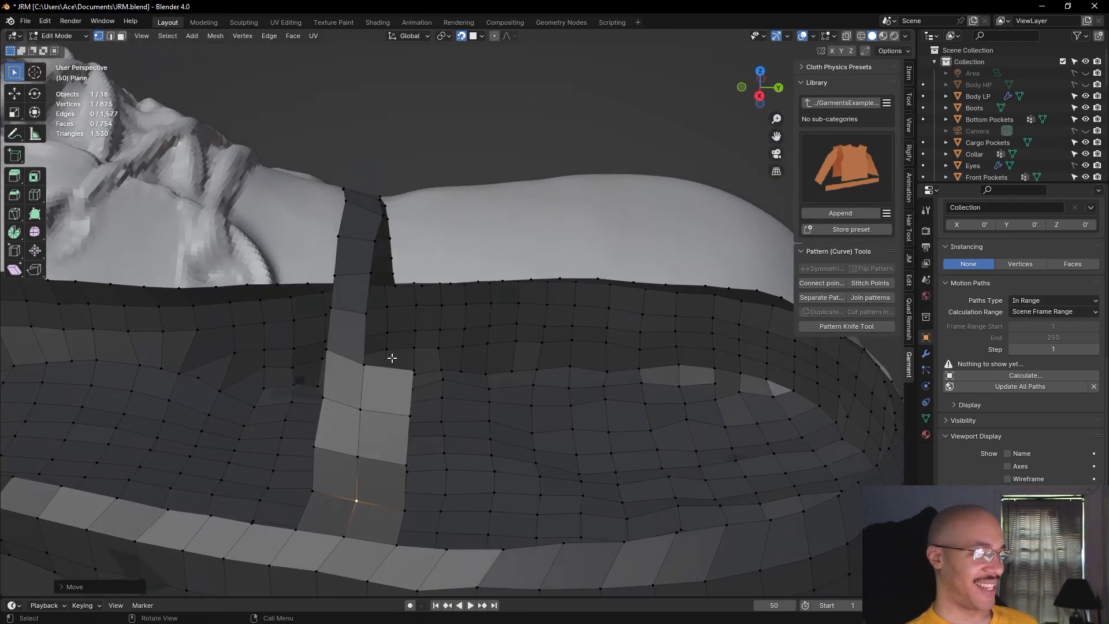
pyautogui.click(363, 363)
pyautogui.press('f')
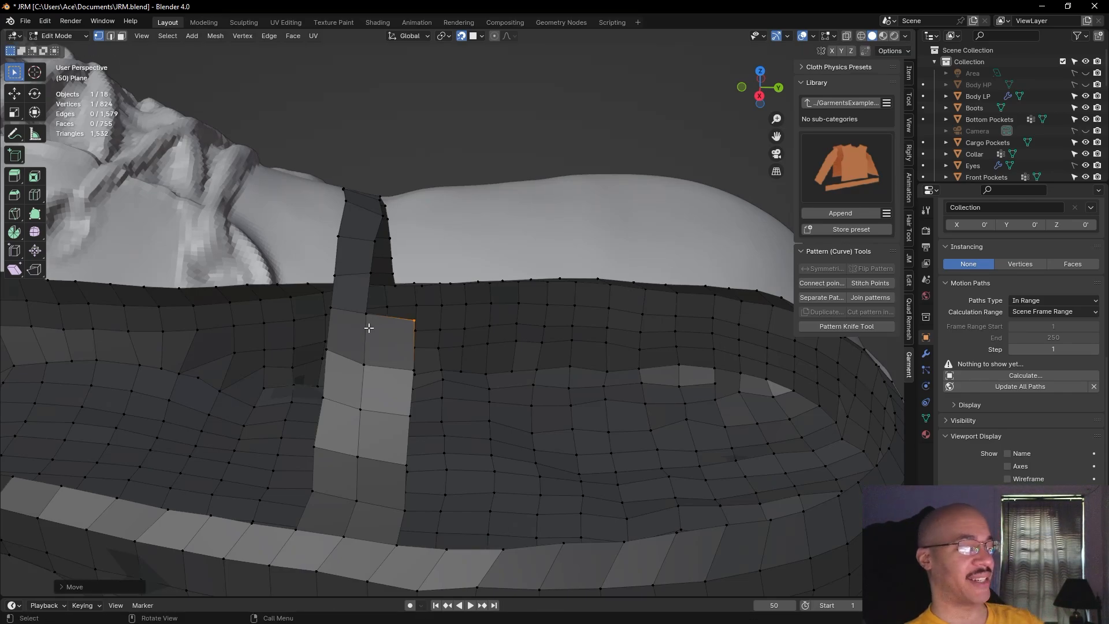
# Nudge the two upper shared vertices between the strip and the toe-side column slightly toward the toe
pyautogui.click(366, 315)
pyautogui.press('g')
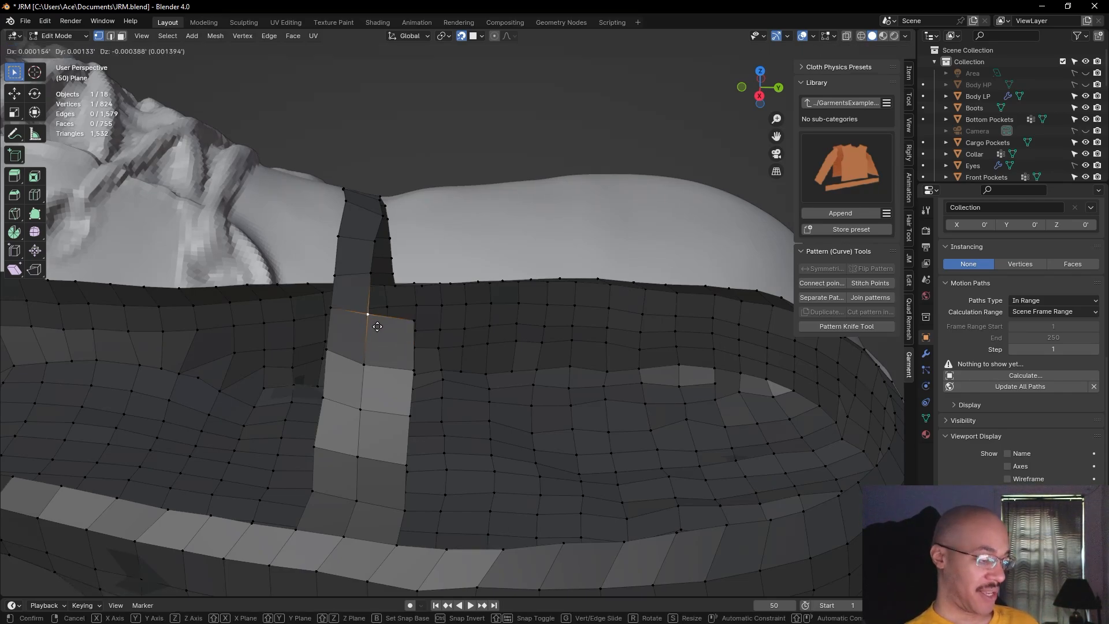
pyautogui.click(379, 329)
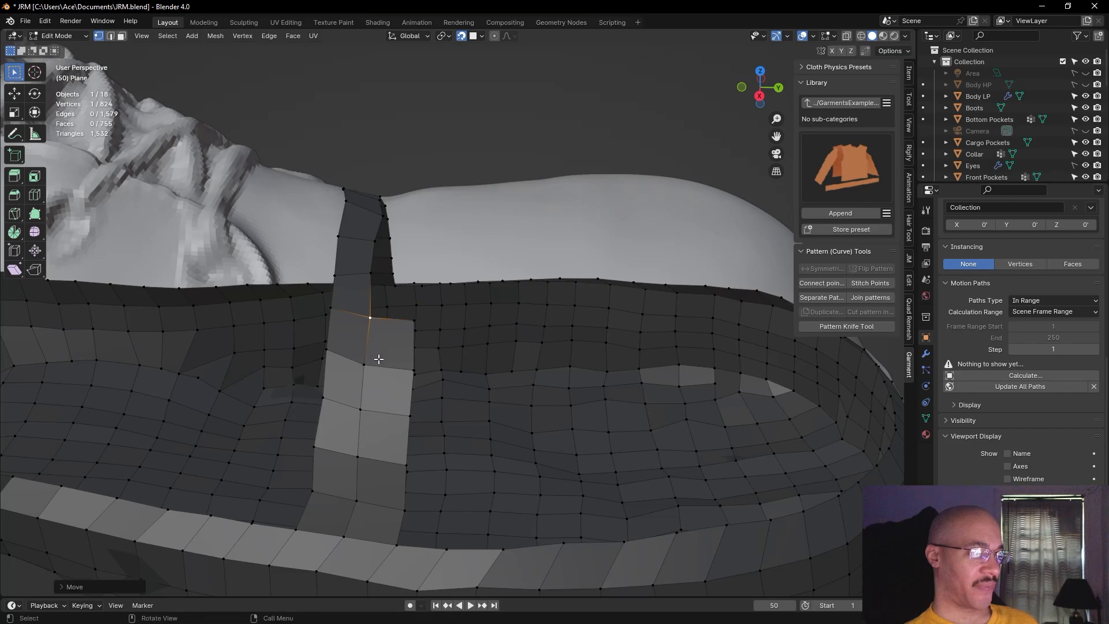
pyautogui.press('g')
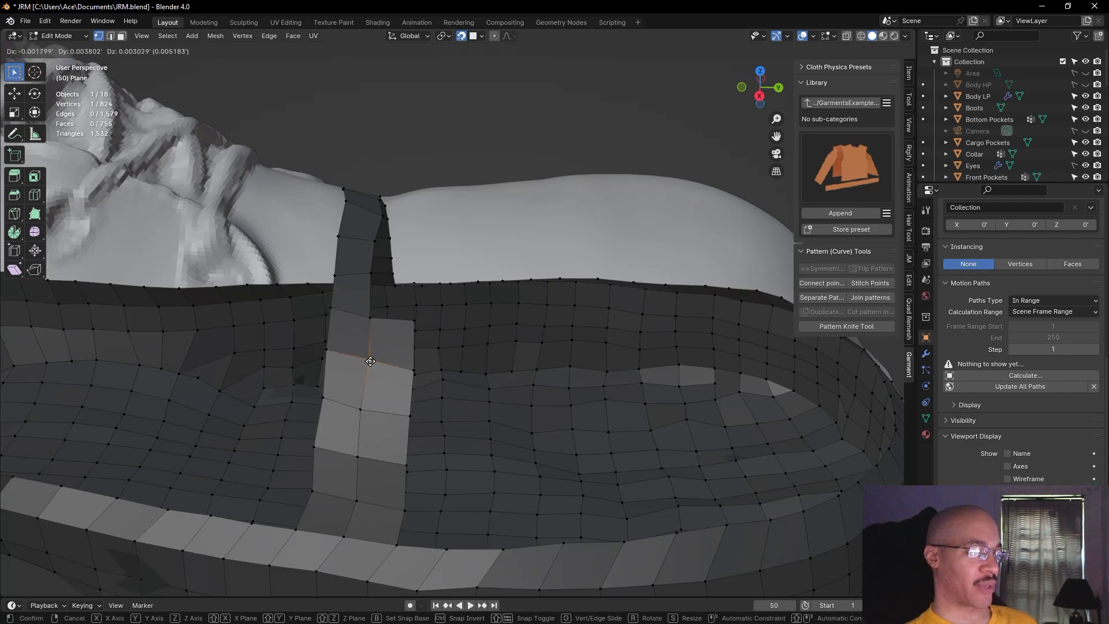
pyautogui.click(370, 361)
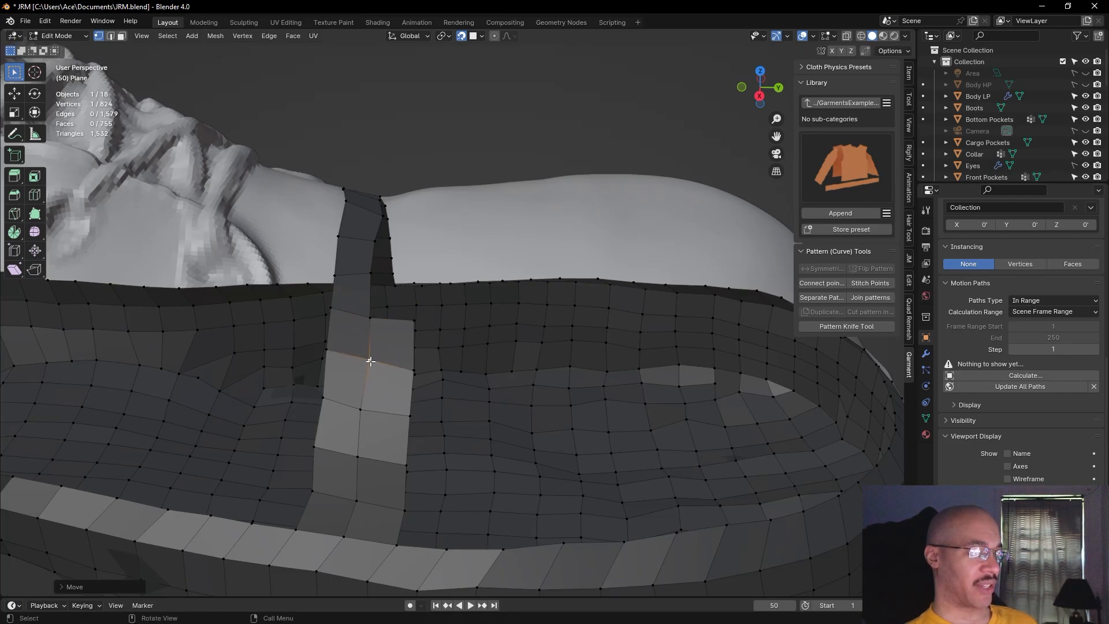
# Extend the toe-side column up the strip with two more faces, slightly adjusting the seam vertices along the way
pyautogui.click(370, 316)
pyautogui.press('f')
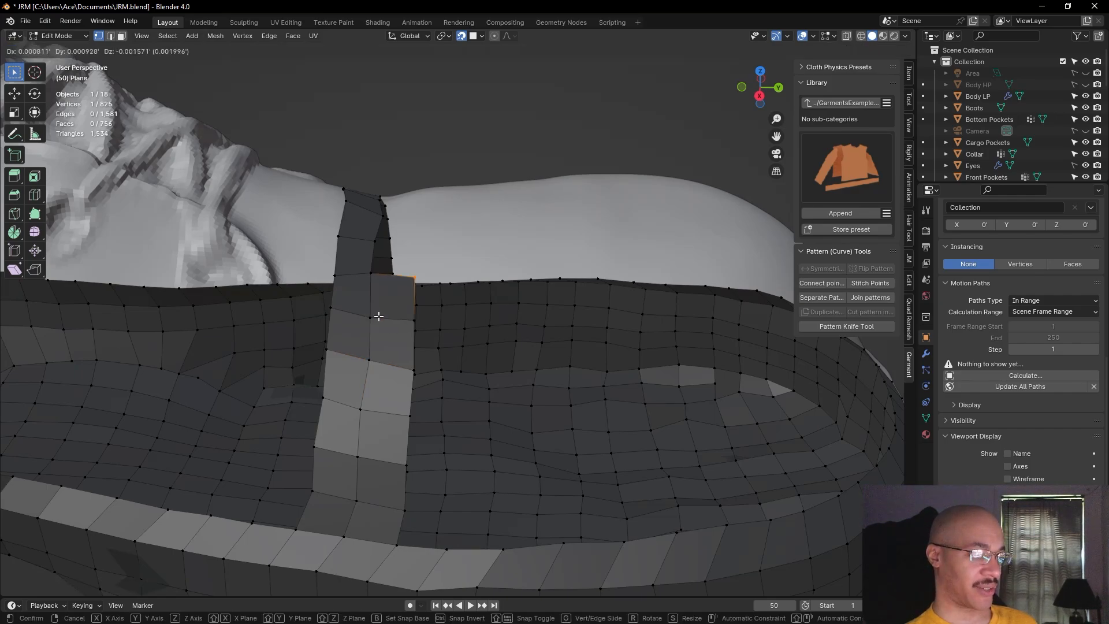
pyautogui.click(379, 317)
pyautogui.click(372, 274)
pyautogui.press('f')
pyautogui.click(373, 274)
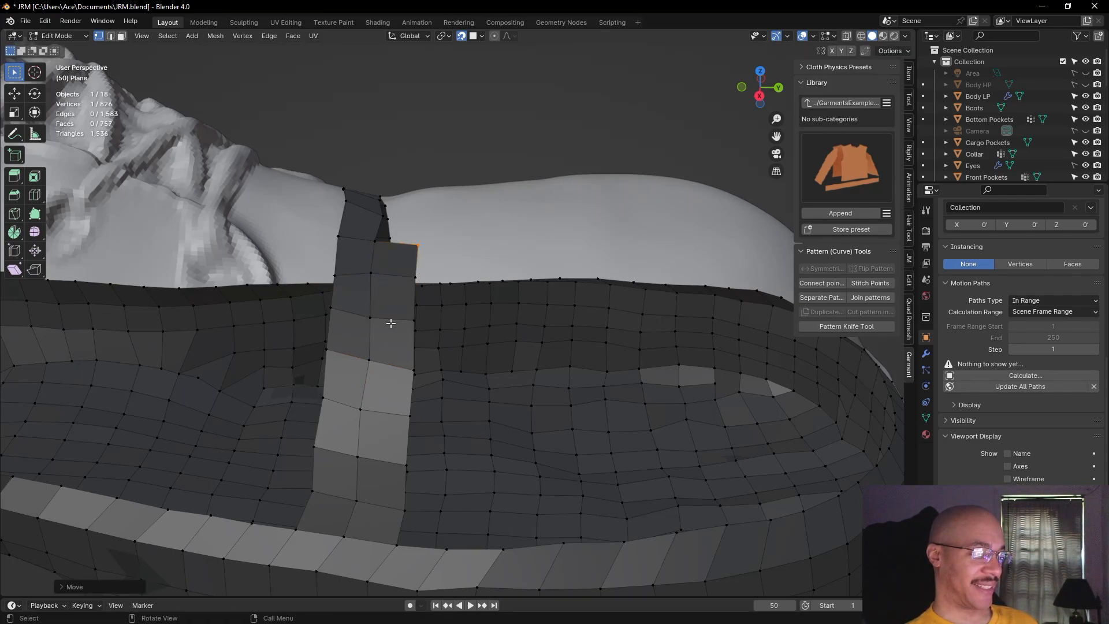
pyautogui.scroll(-3, 468, 248)
pyautogui.press('space')
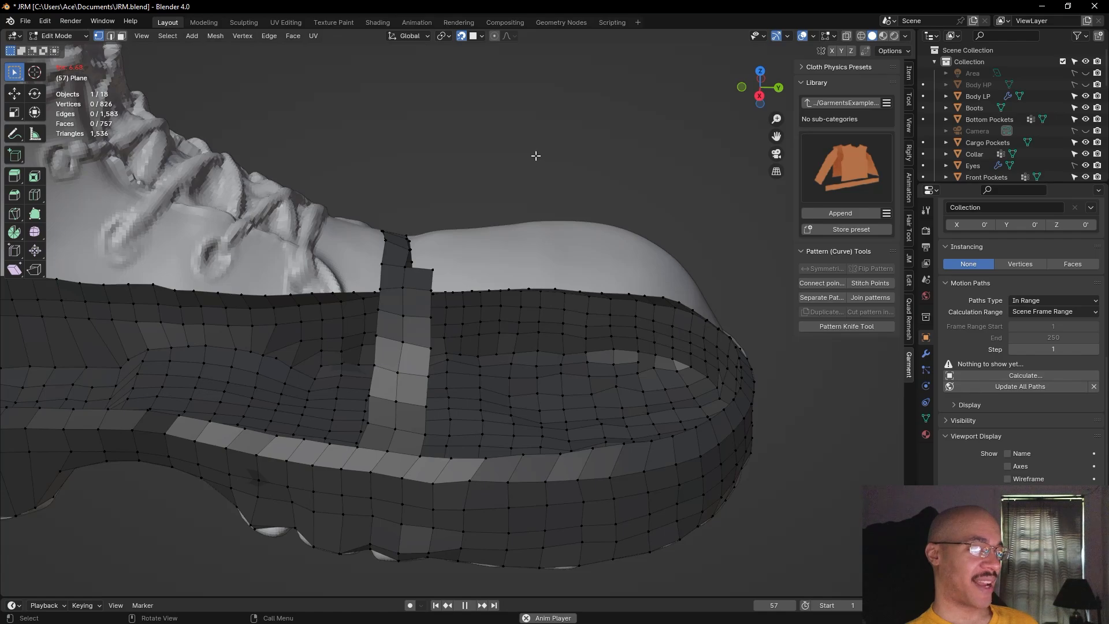
pyautogui.moveTo(536, 155); pyautogui.dragTo(465, 167, button='middle')
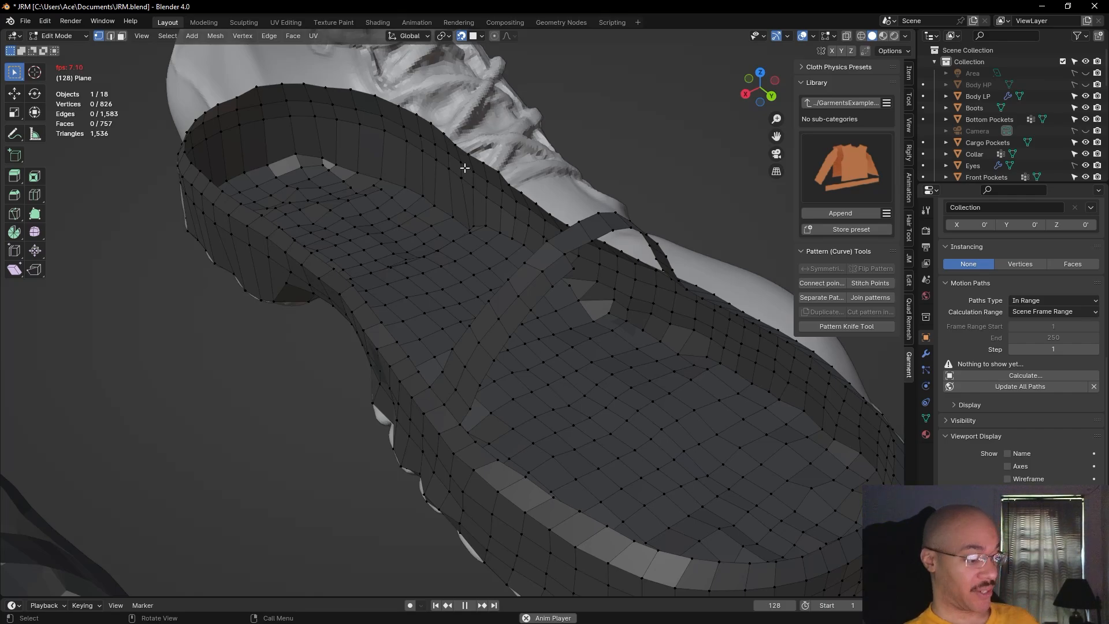
pyautogui.press('space')
# Fill one more face at the column's upper end and move its new corner vertex slightly toward the heel
pyautogui.moveTo(306, 267); pyautogui.dragTo(453, 254, button='middle')
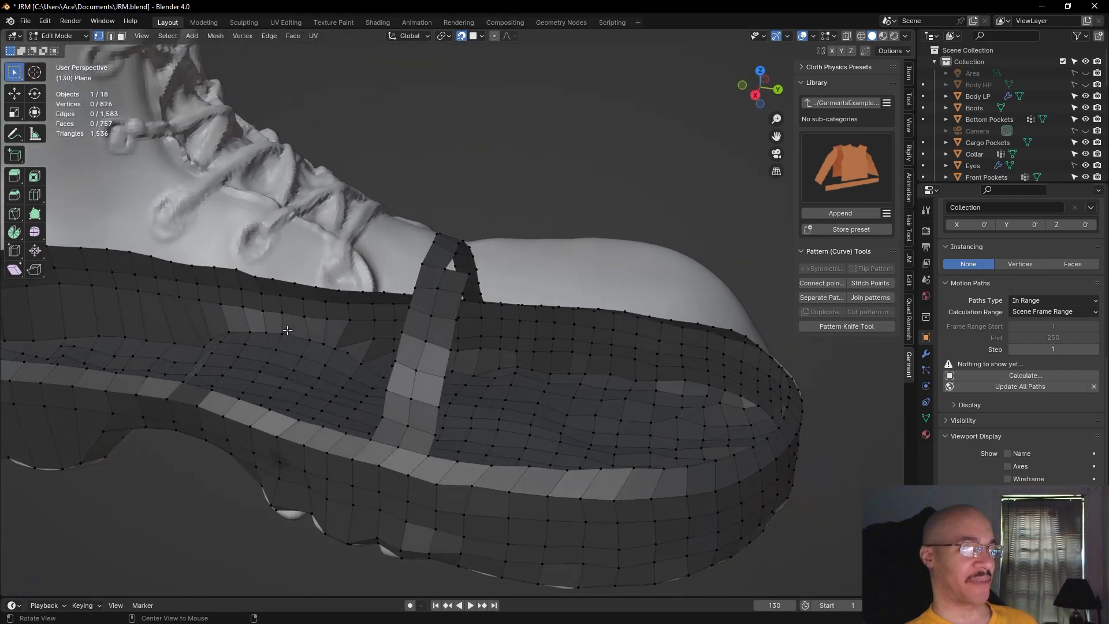
pyautogui.click(445, 269)
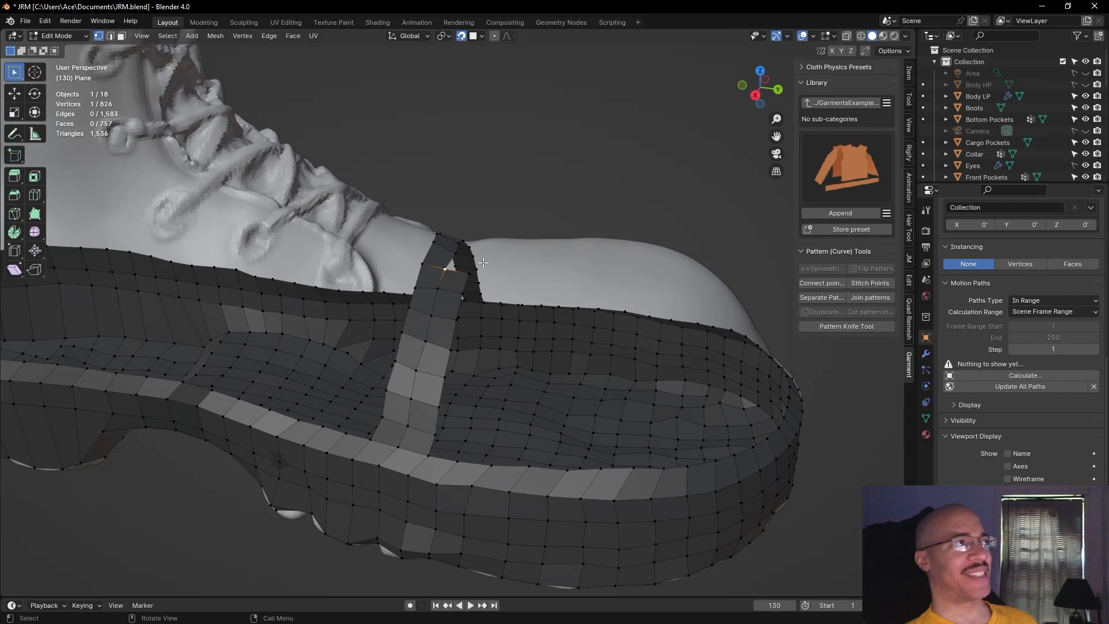
pyautogui.press('f')
pyautogui.press('g')
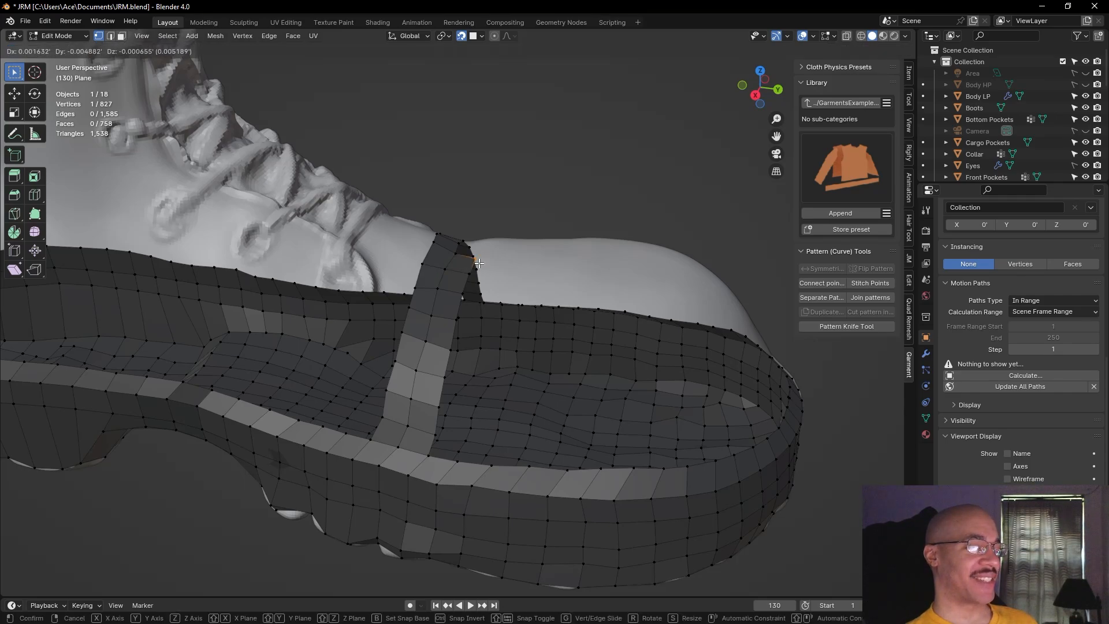
pyautogui.click(479, 264)
# Seen from above the toe, reposition four vertices of the strip and toe-side column to even out their faces across the forefoot
pyautogui.moveTo(587, 179); pyautogui.dragTo(426, 272, button='middle')
pyautogui.click(637, 302)
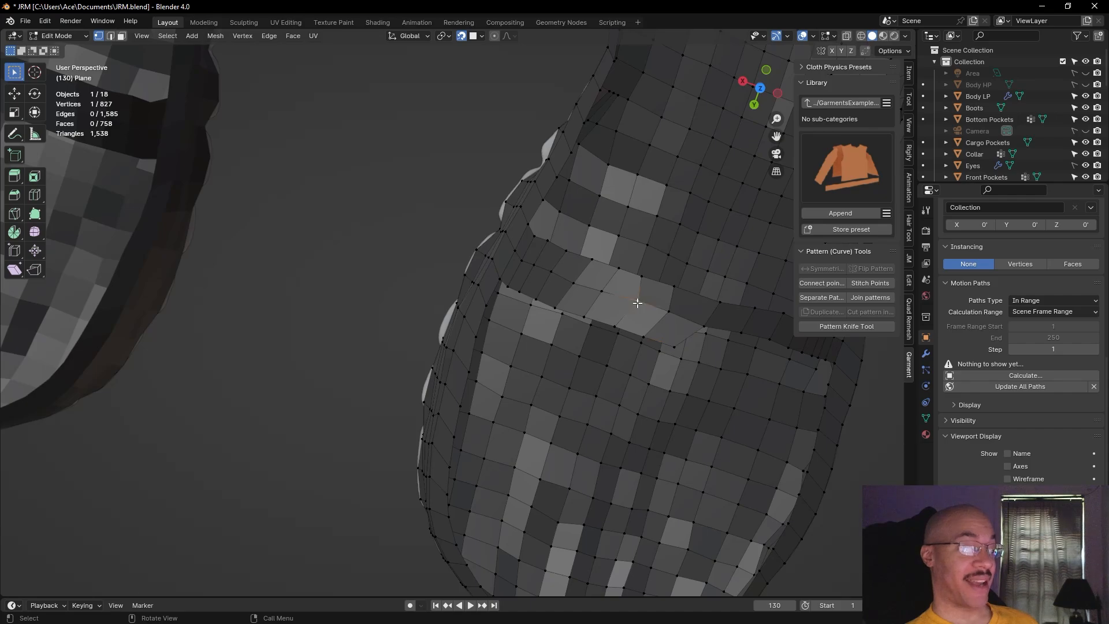
pyautogui.press('g')
pyautogui.click(621, 297)
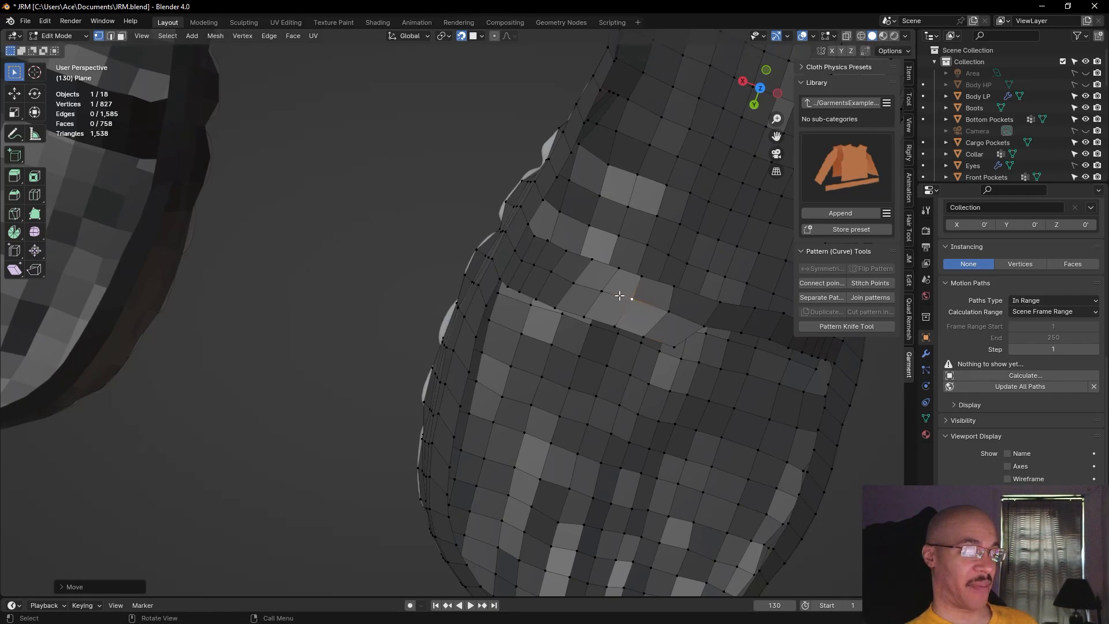
pyautogui.press('g')
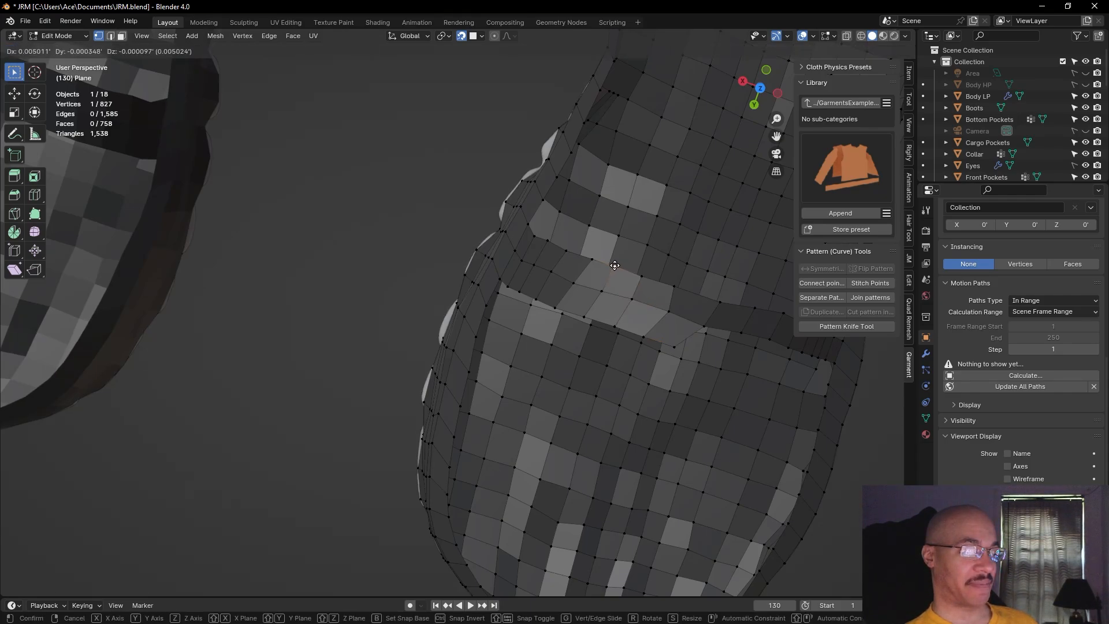
pyautogui.click(616, 271)
pyautogui.press('g')
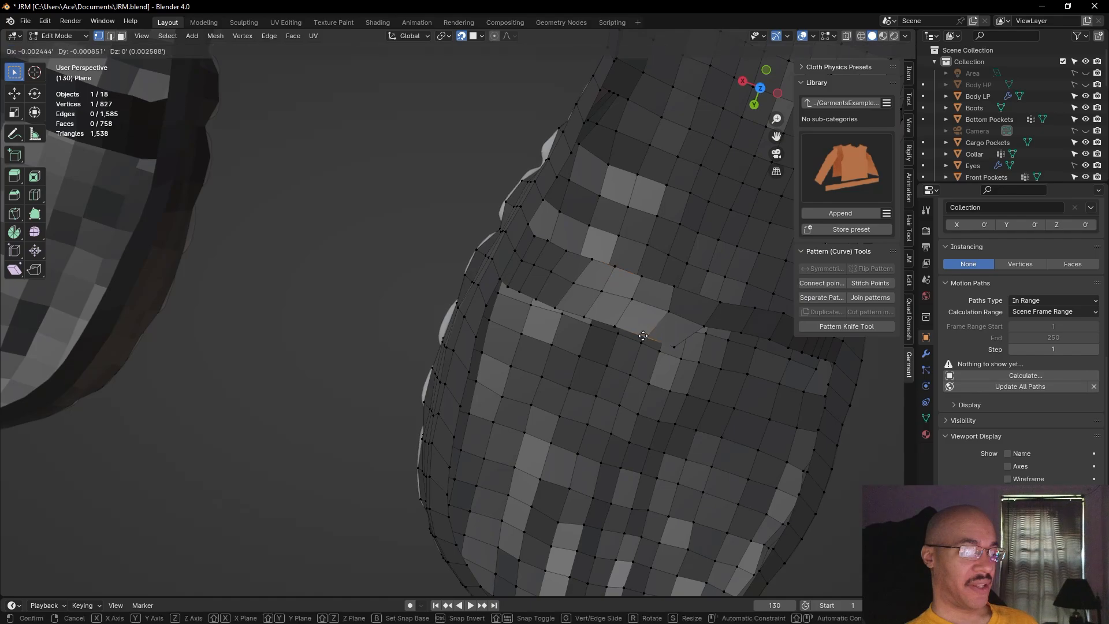
pyautogui.click(643, 336)
pyautogui.press('g')
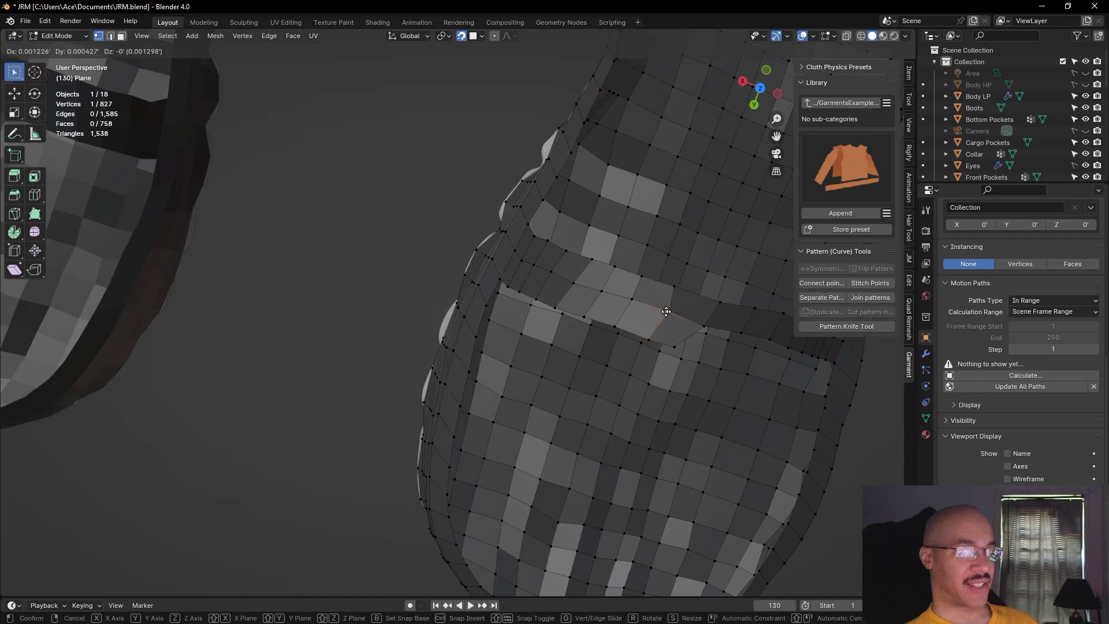
pyautogui.click(660, 310)
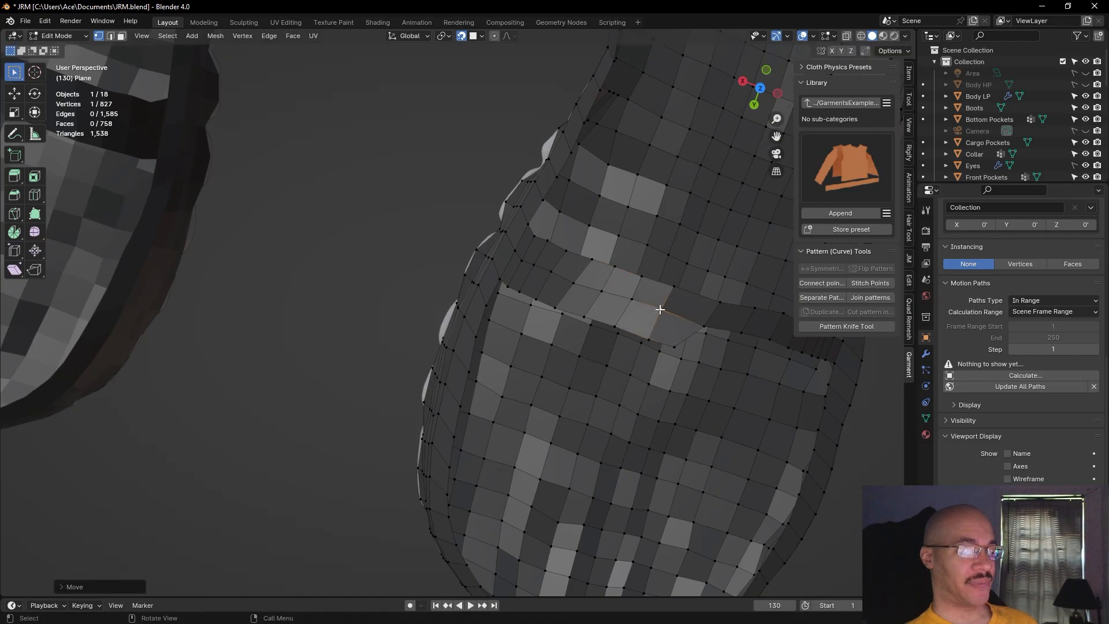
# Move the toe-side column's open corner vertex outward along the strip and even out the neighbouring strip vertices
pyautogui.click(679, 349)
pyautogui.press('g')
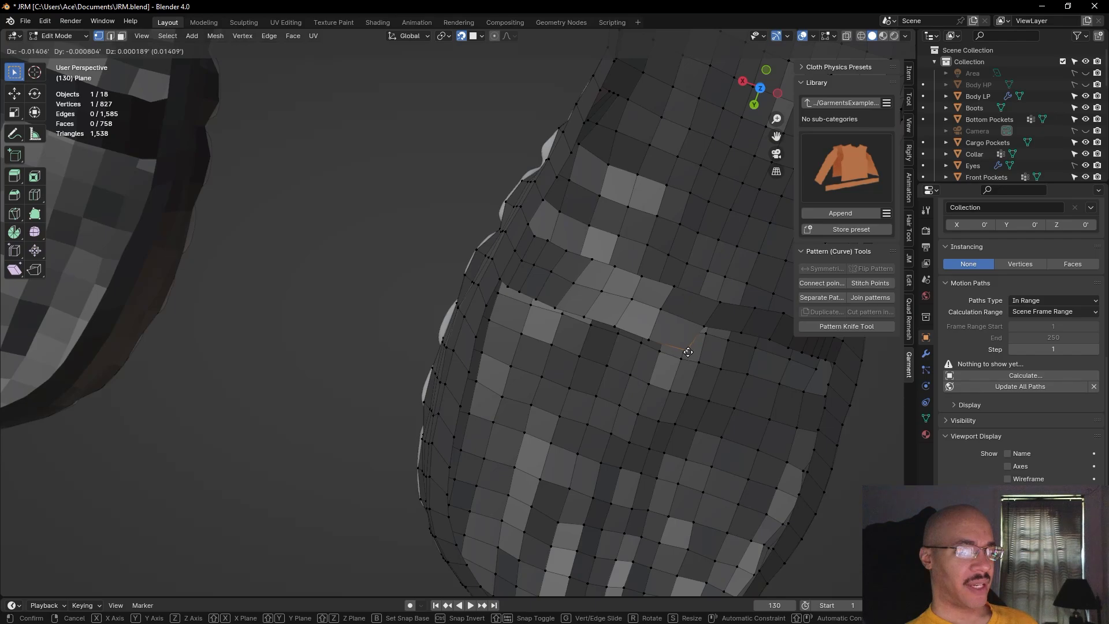
pyautogui.click(686, 350)
pyautogui.click(701, 325)
pyautogui.press('g')
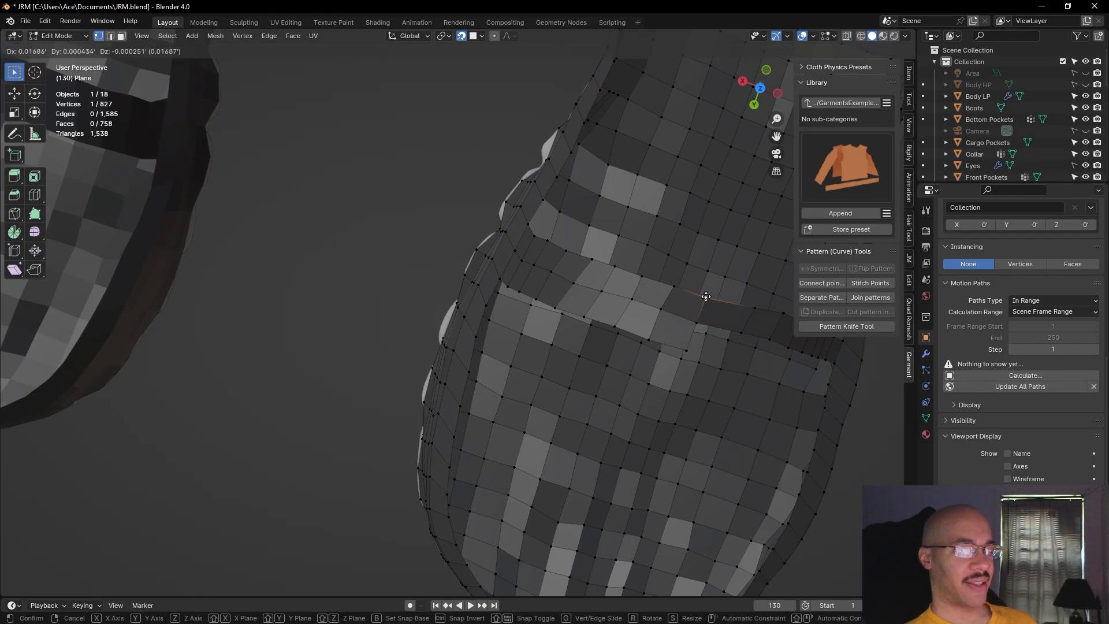
pyautogui.click(705, 296)
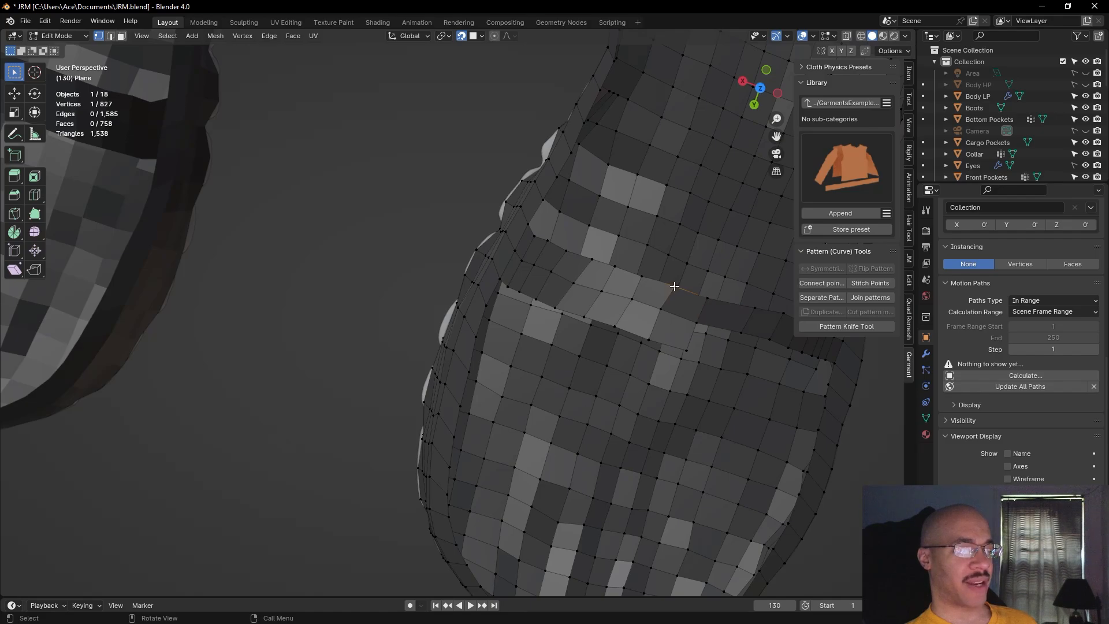
pyautogui.press('g')
pyautogui.click(667, 287)
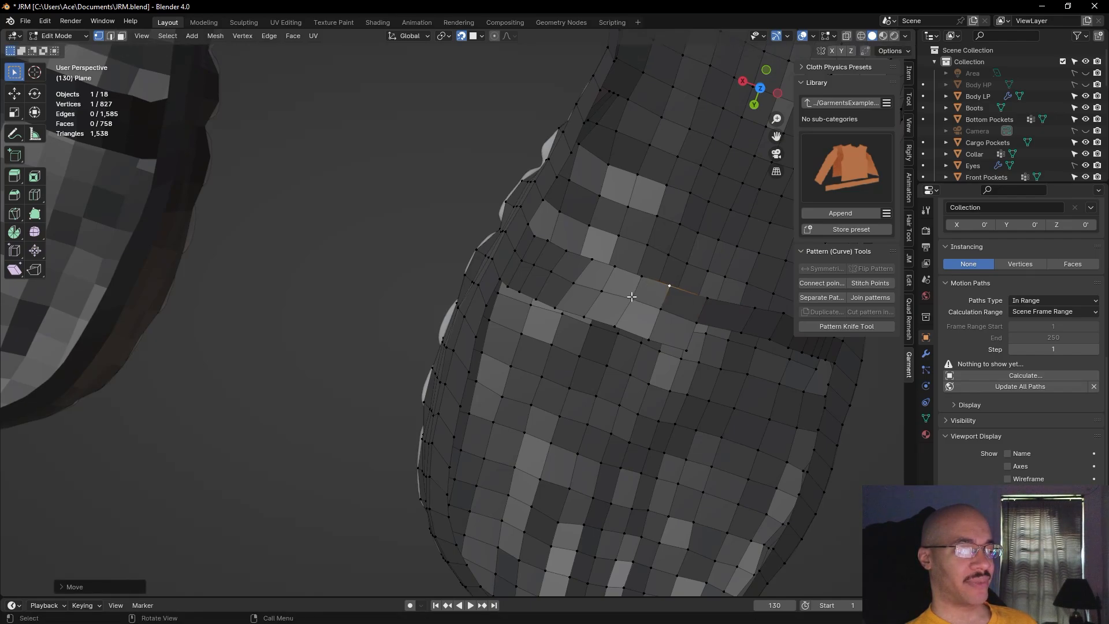
# Fine-tune the vertices along the seam and the strip's heel-side edge for more evenly spaced faces
pyautogui.click(631, 296)
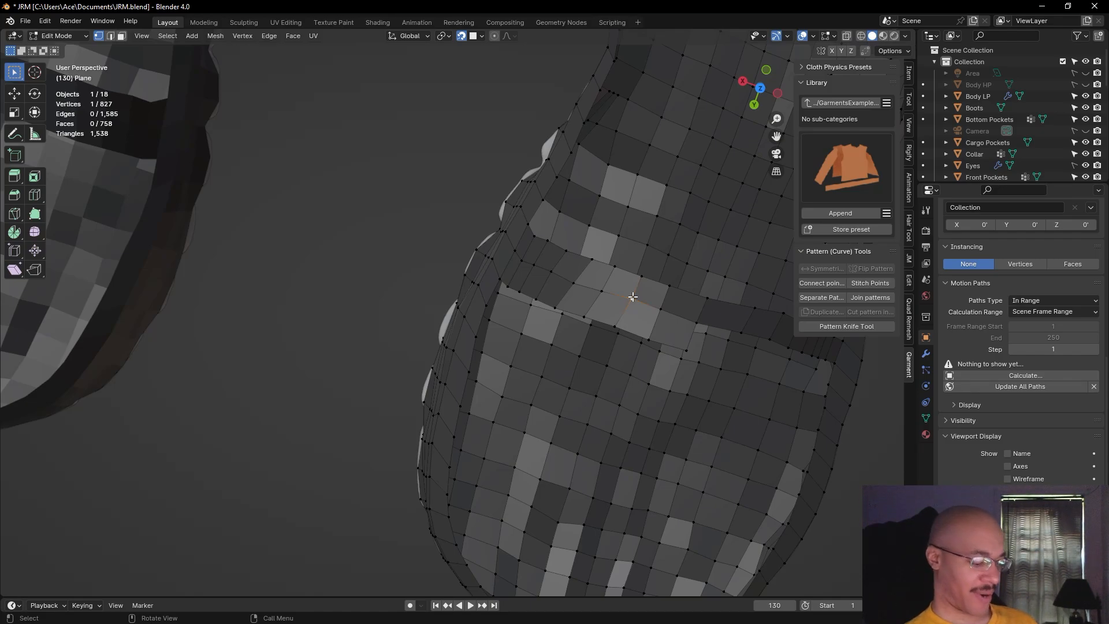
pyautogui.press('g')
pyautogui.click(620, 295)
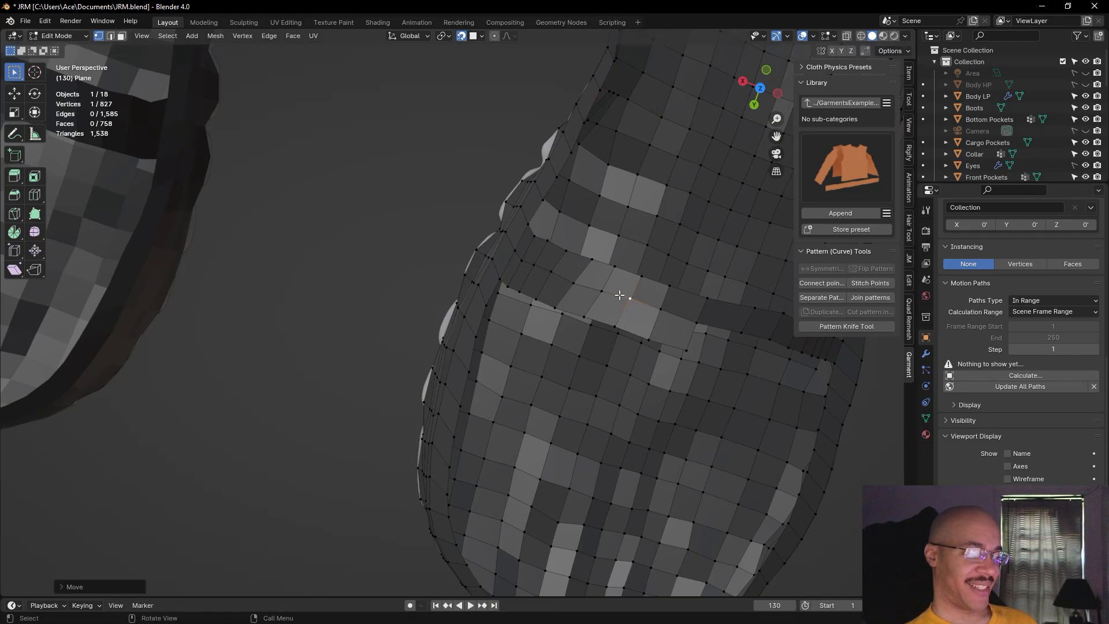
pyautogui.click(573, 281)
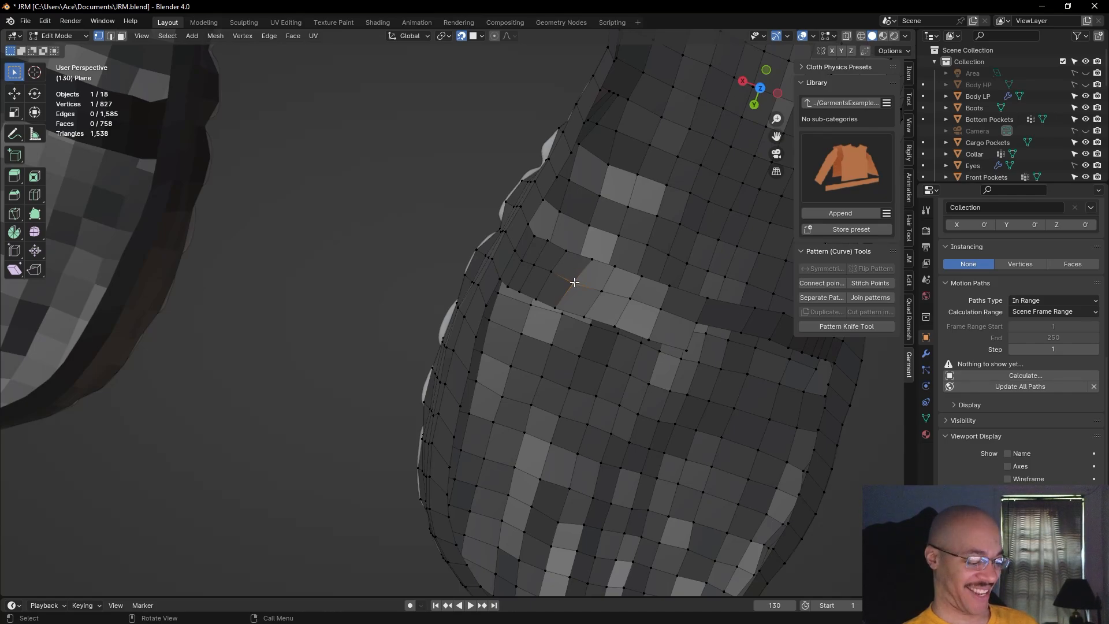
pyautogui.press('g')
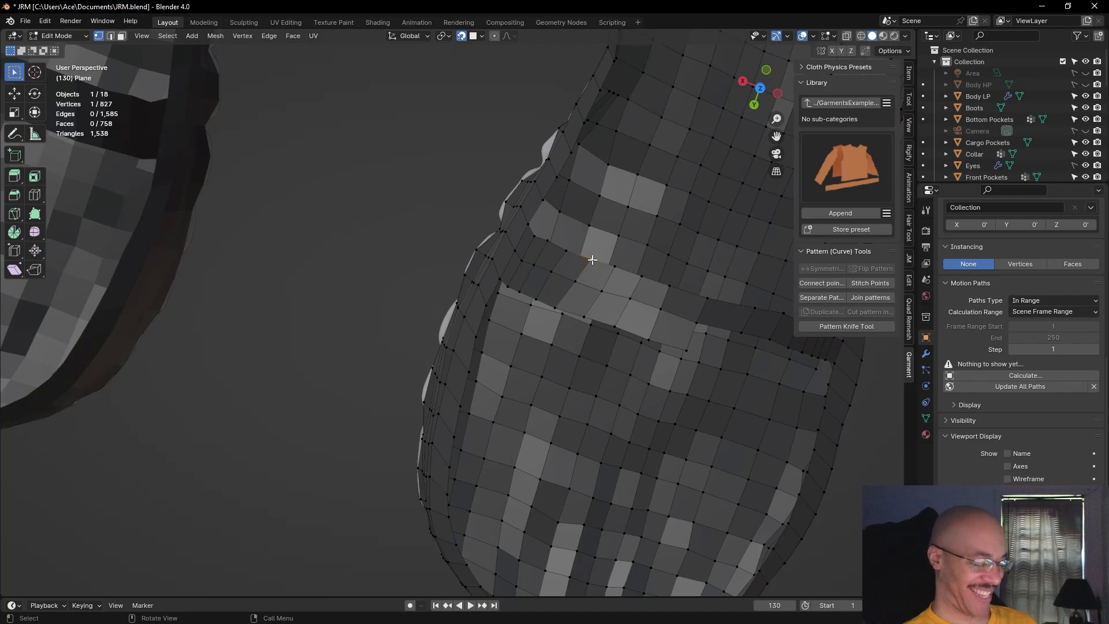
pyautogui.click(589, 258)
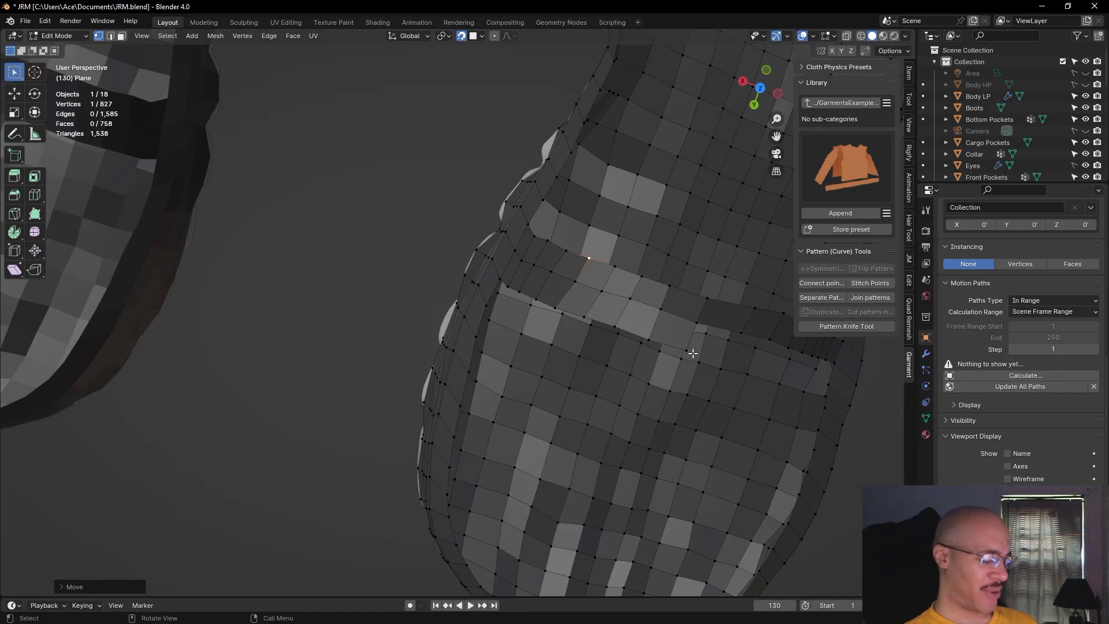
# Fill the next face in the strip's toe-side row and position its new corner vertex beside the existing faces
pyautogui.click(696, 323)
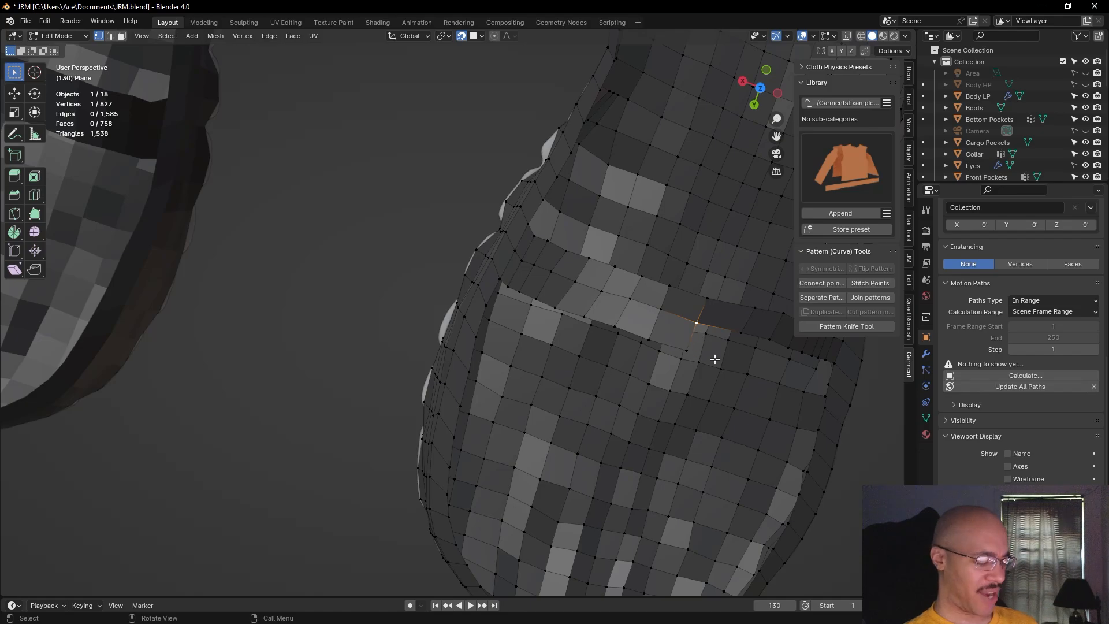
pyautogui.hotkey('alt', 'v')
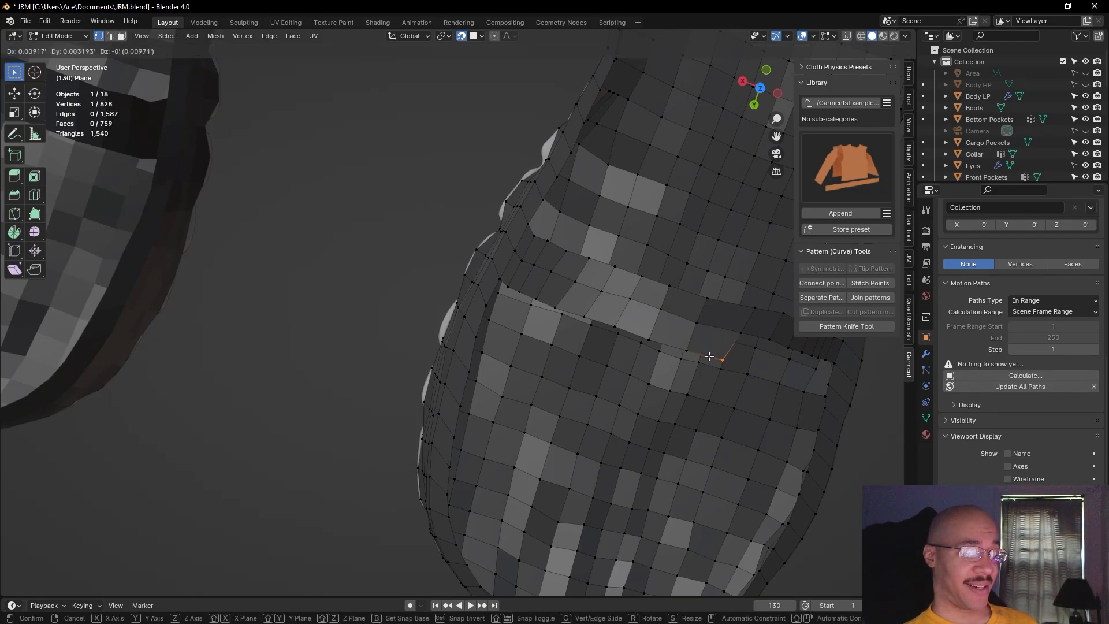
pyautogui.click(708, 357)
pyautogui.hotkey('alt', 'v')
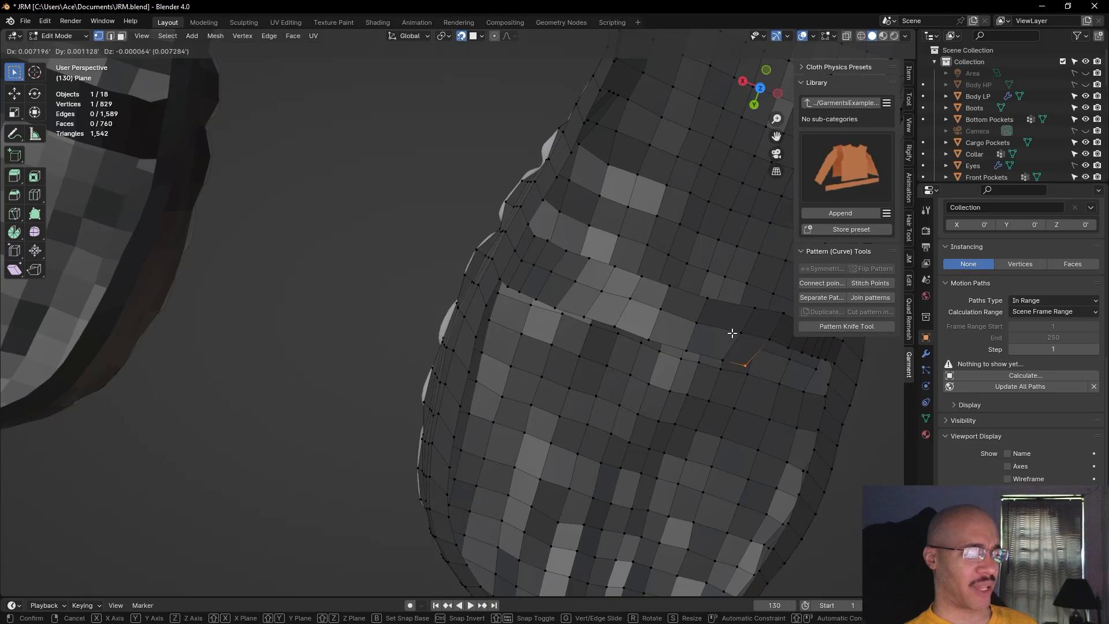
# Reposition the strip vertex beside the new face and two neighbouring heel-side edge vertices for more even spacing along the strip
pyautogui.click(736, 335)
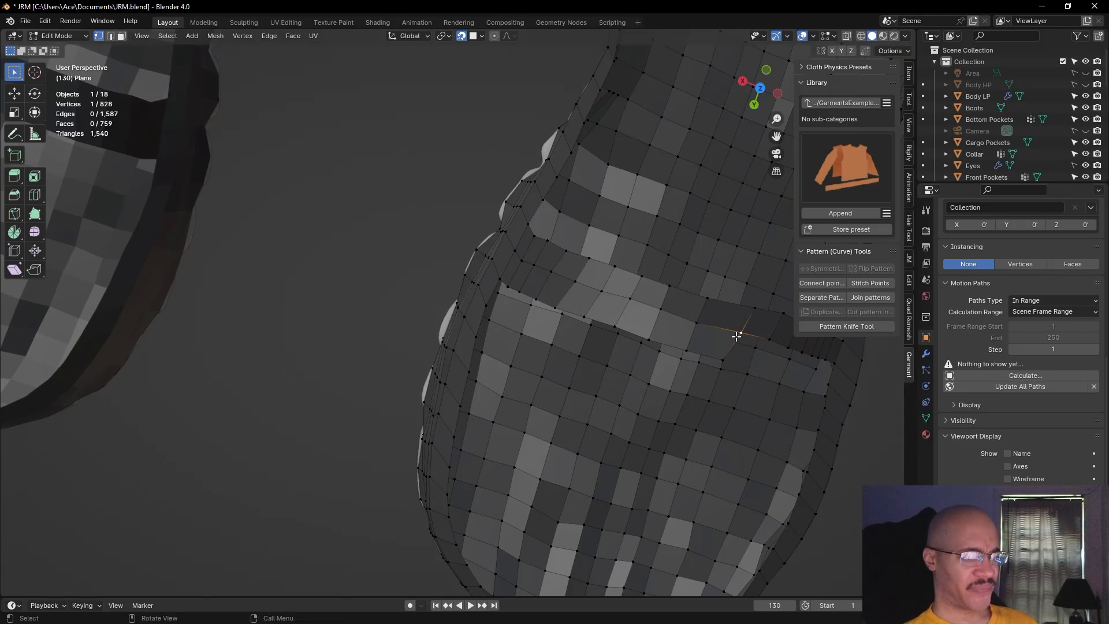
pyautogui.press('g')
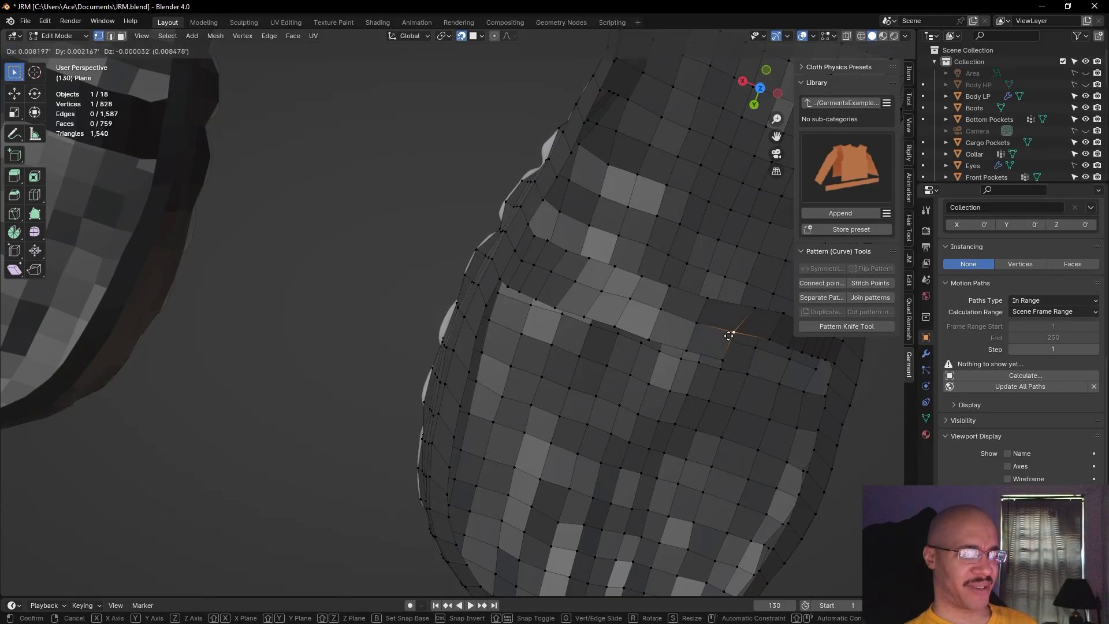
pyautogui.click(729, 334)
pyautogui.press('g')
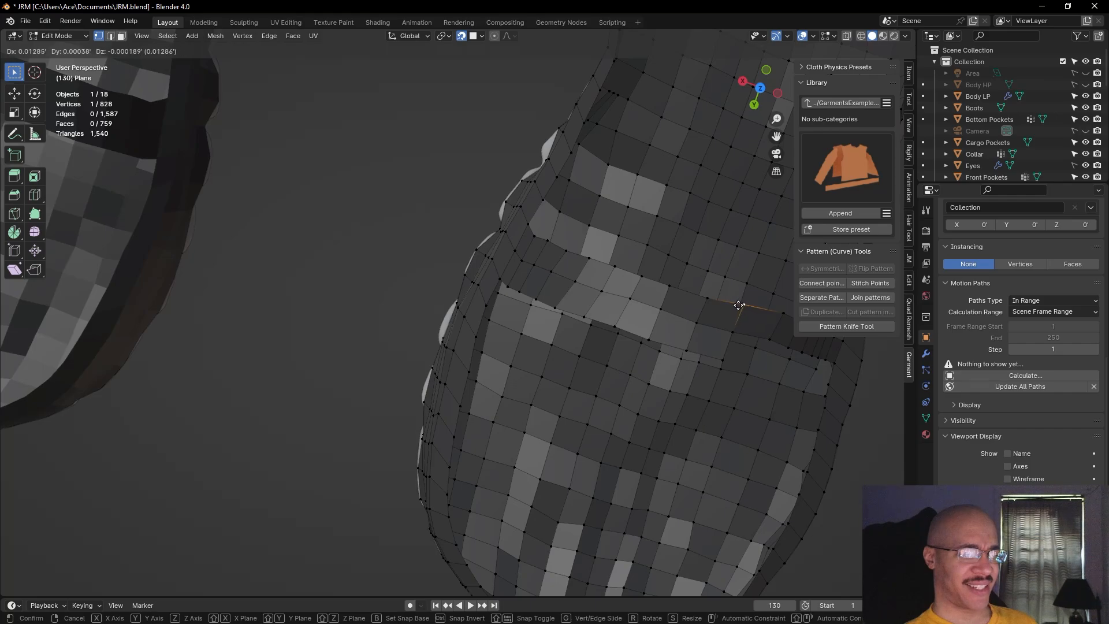
pyautogui.click(735, 305)
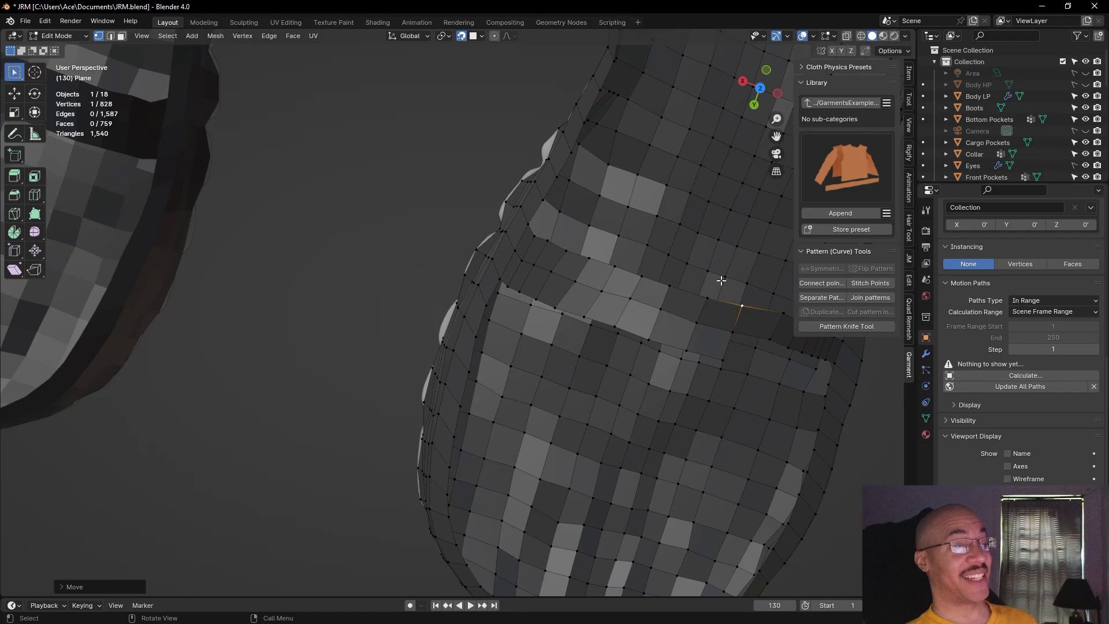
pyautogui.press('g')
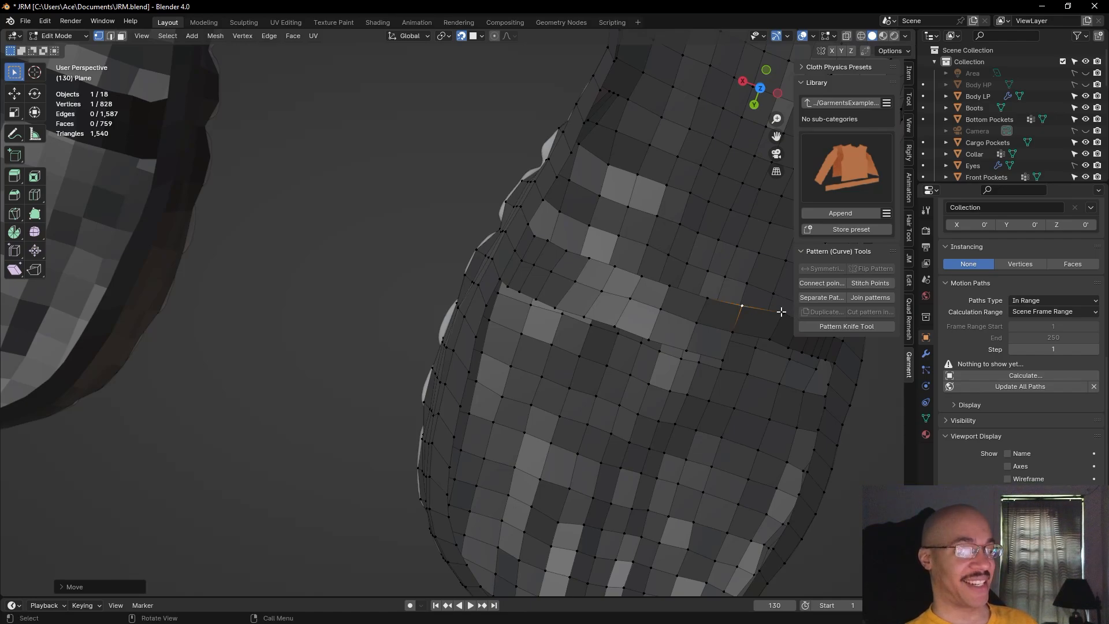
pyautogui.click(786, 321)
pyautogui.press('g')
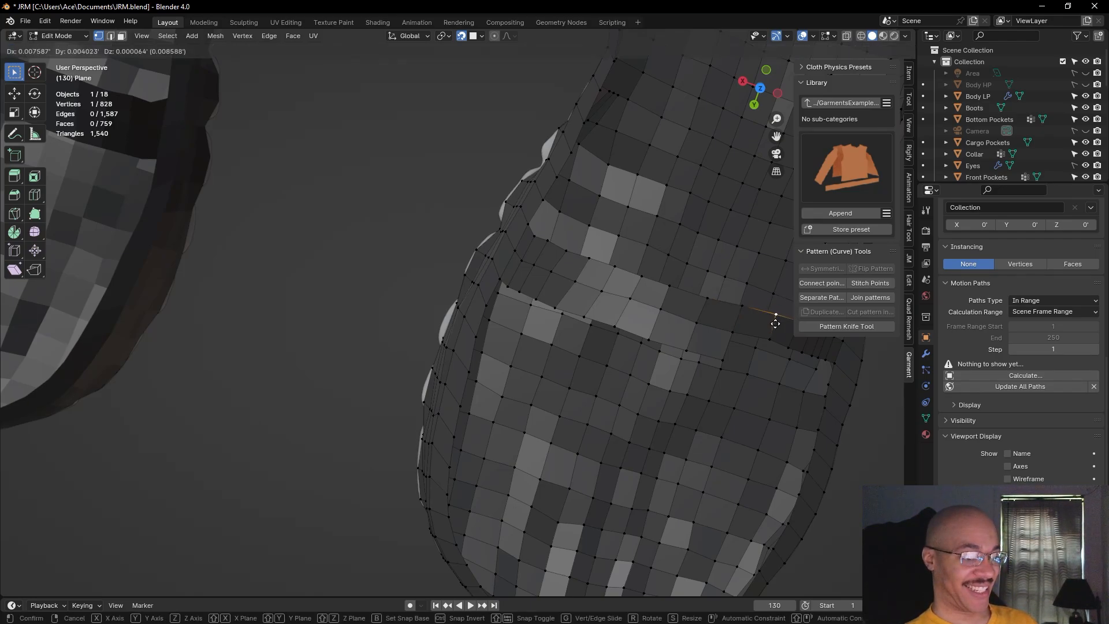
pyautogui.click(776, 324)
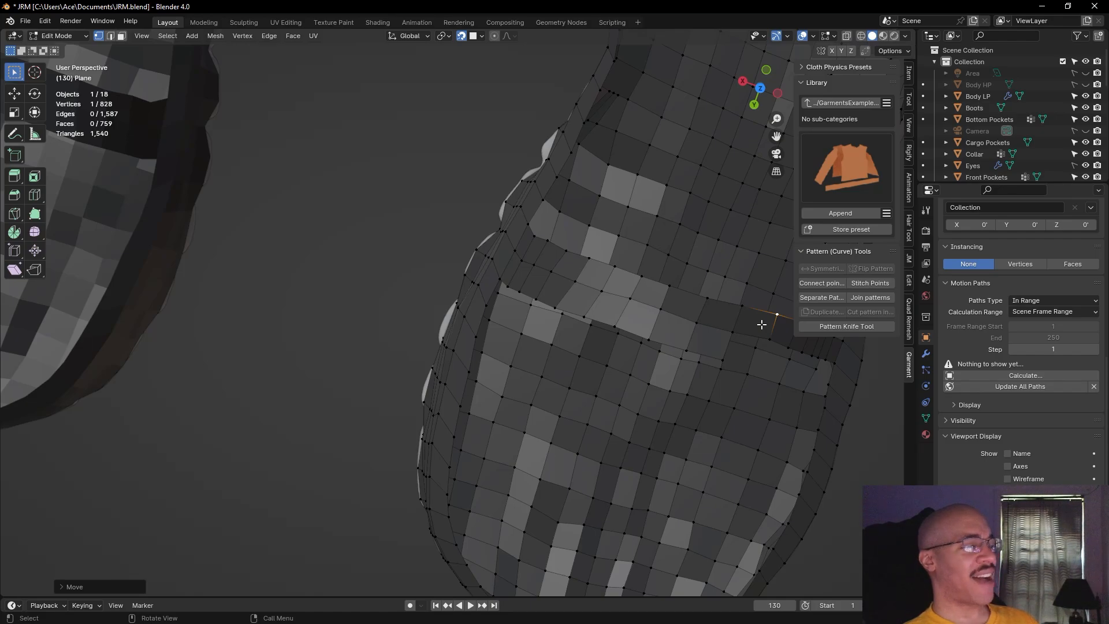
# Fill another face at the open end of the toe-side row and shift the adjoining seam vertex back along the strip
pyautogui.moveTo(765, 322); pyautogui.dragTo(585, 246, button='middle')
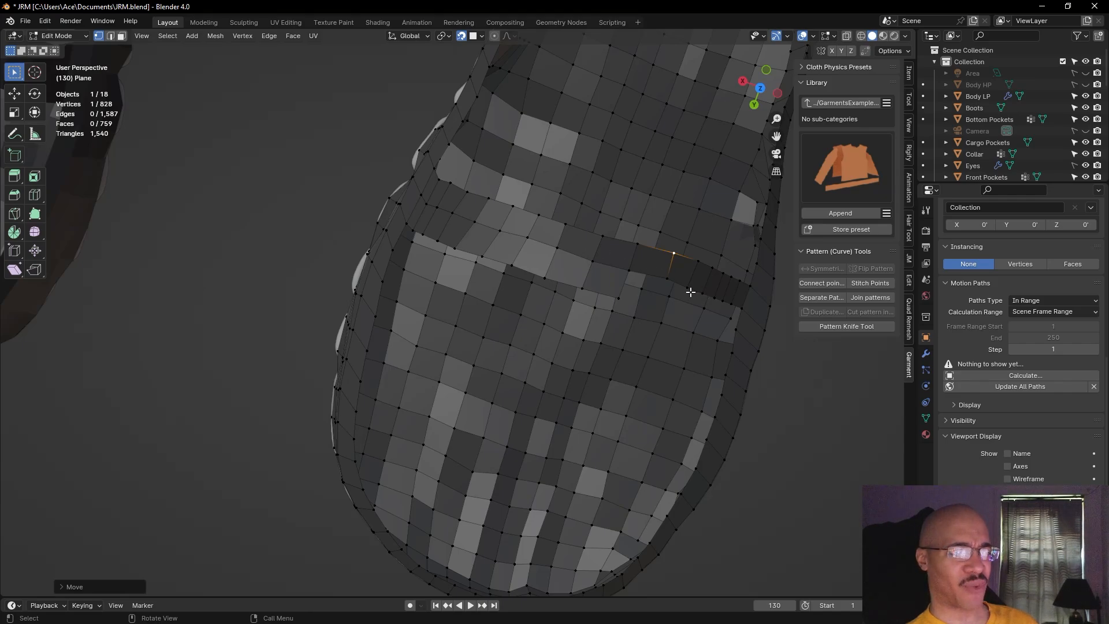
pyautogui.press('e')
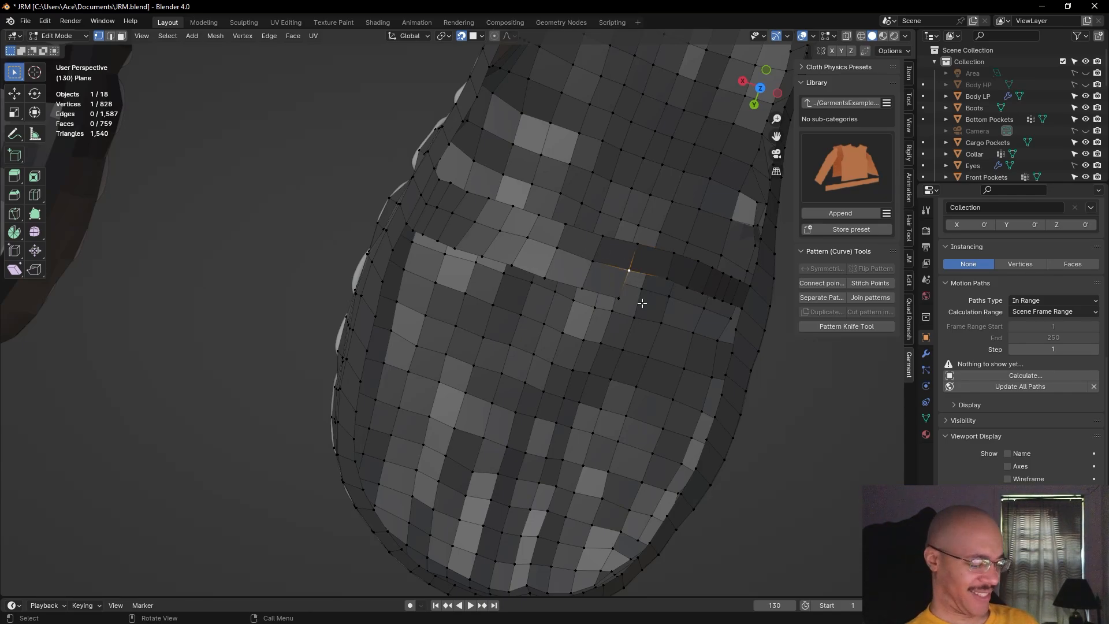
pyautogui.click(637, 302)
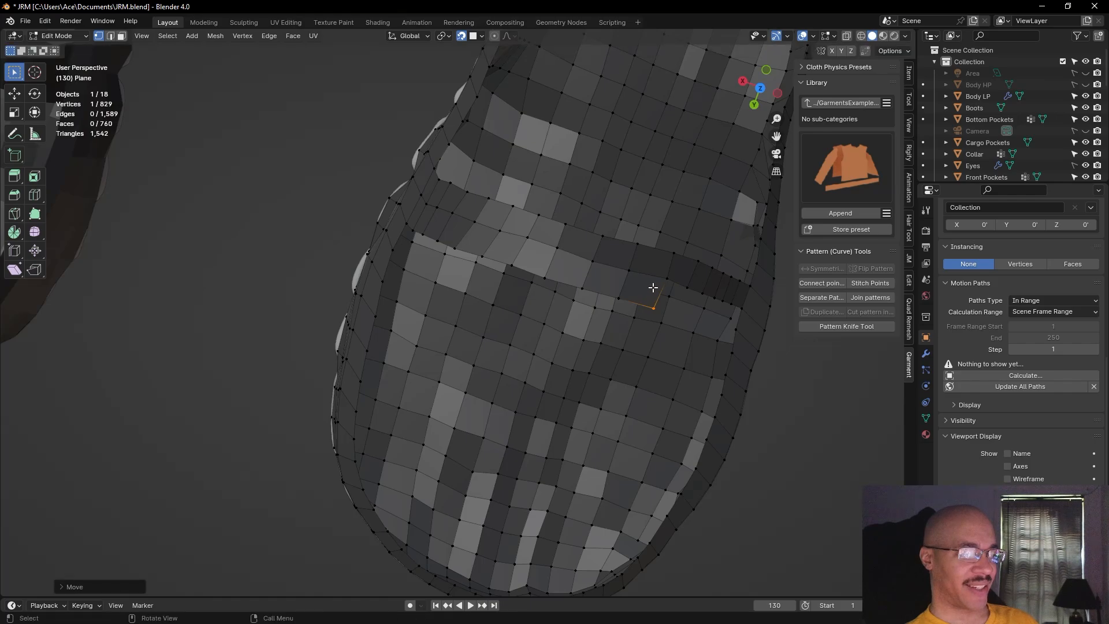
pyautogui.click(669, 282)
pyautogui.press('g')
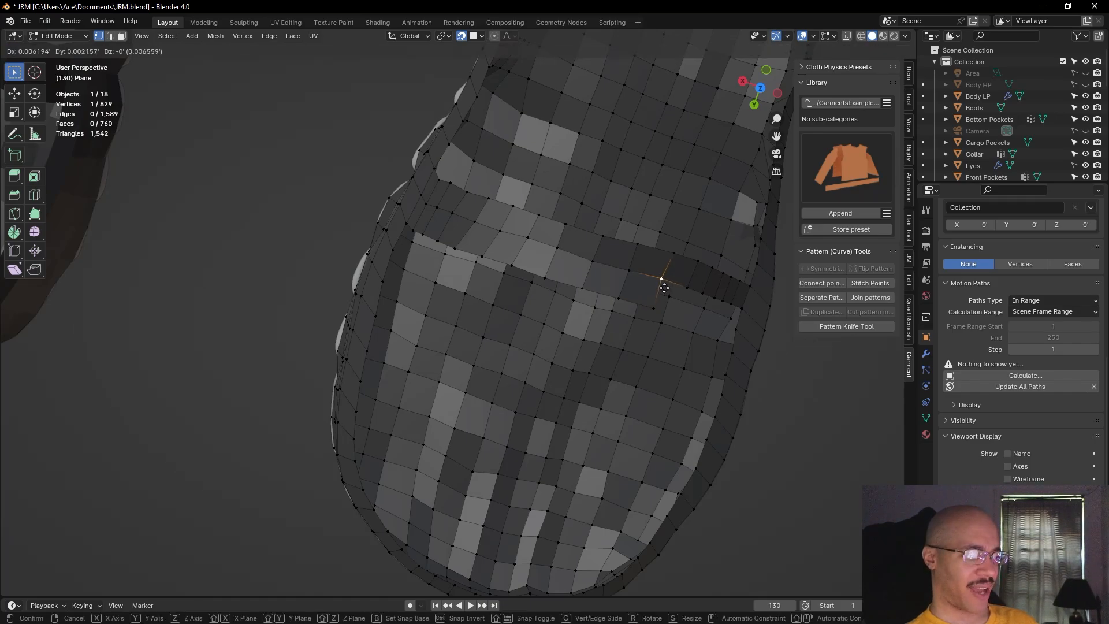
pyautogui.click(664, 287)
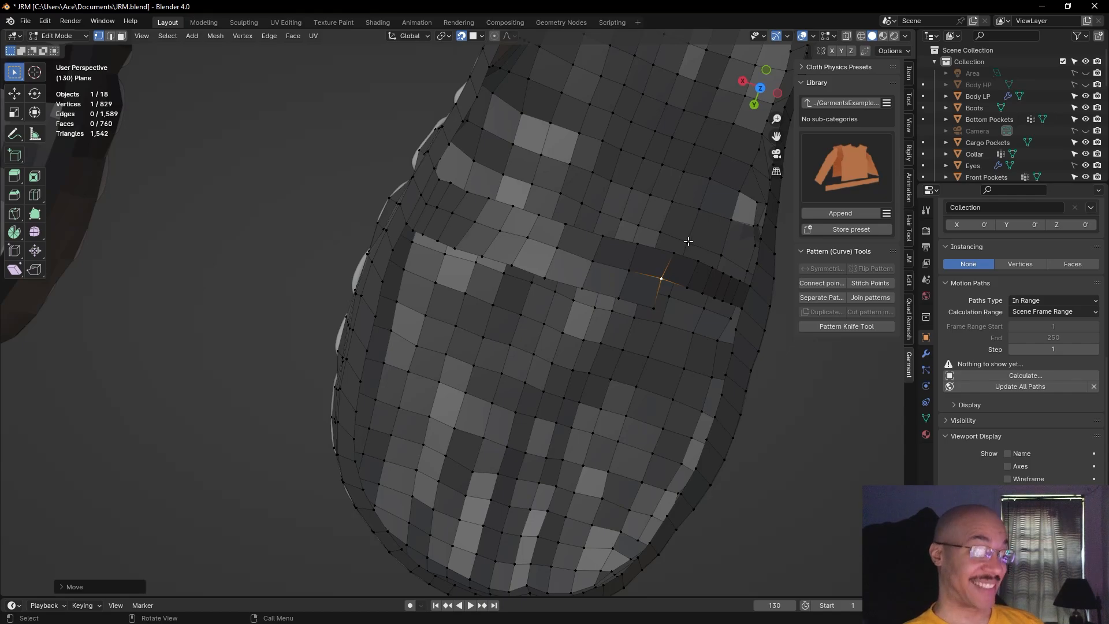
# Fine-tune the vertices around the new face, nudging its open corner vertex slightly back along the strip
pyautogui.click(672, 255)
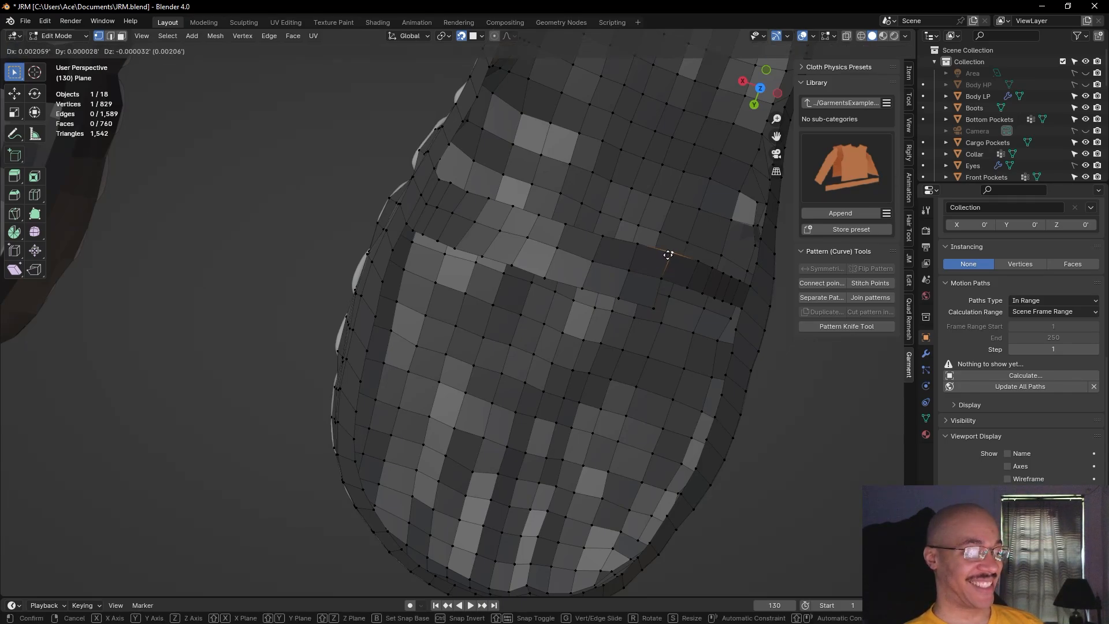
pyautogui.click(668, 255)
pyautogui.hotkey('ctrl', 'z')
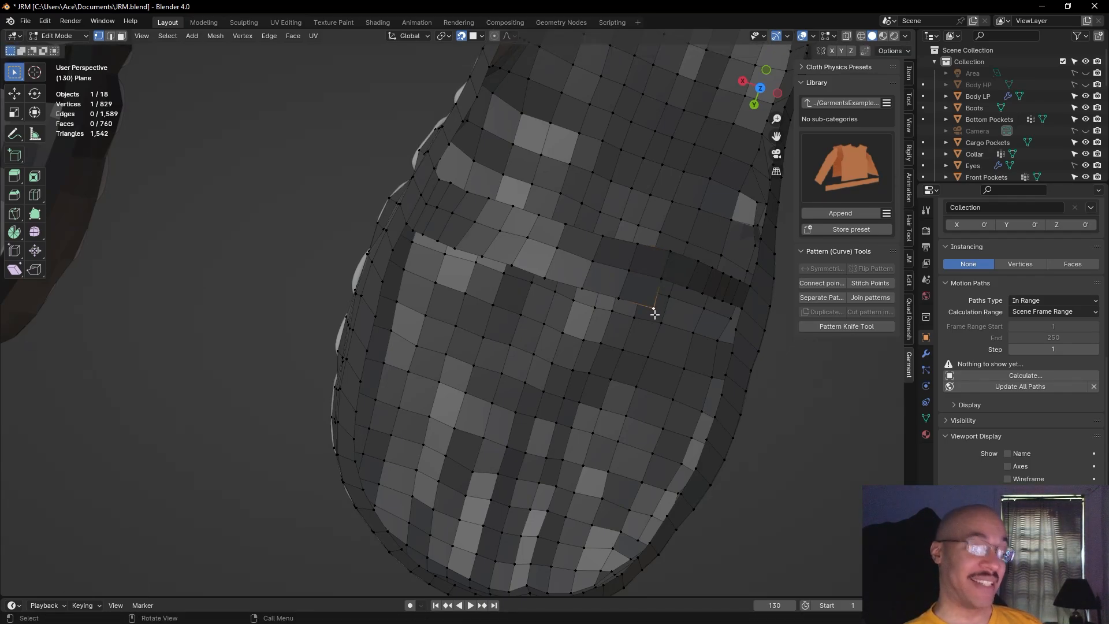
pyautogui.press('g')
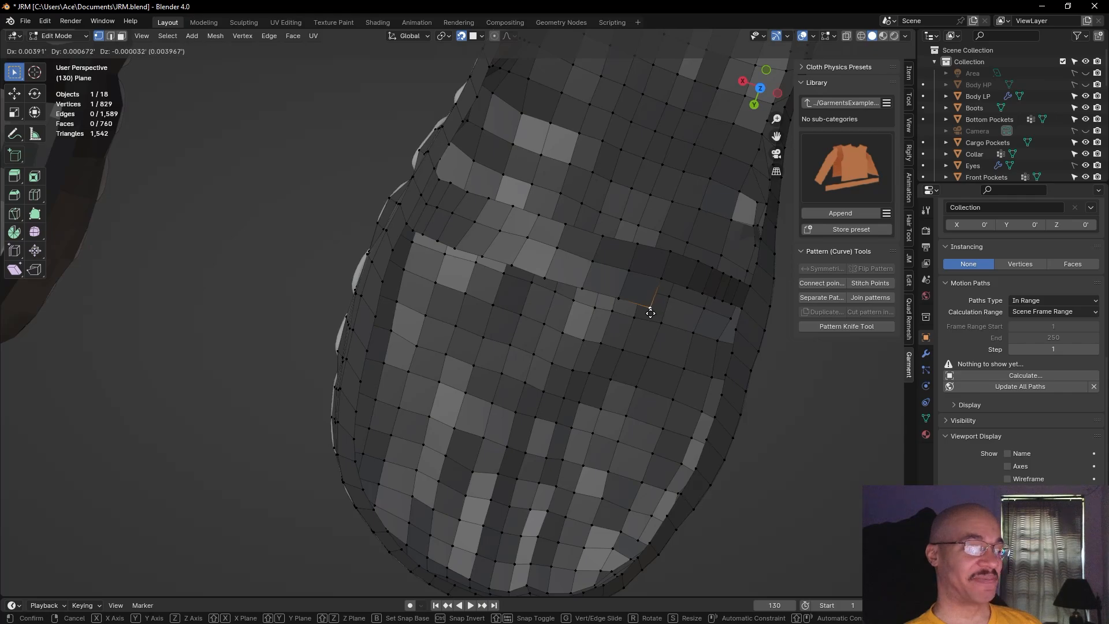
pyautogui.click(651, 311)
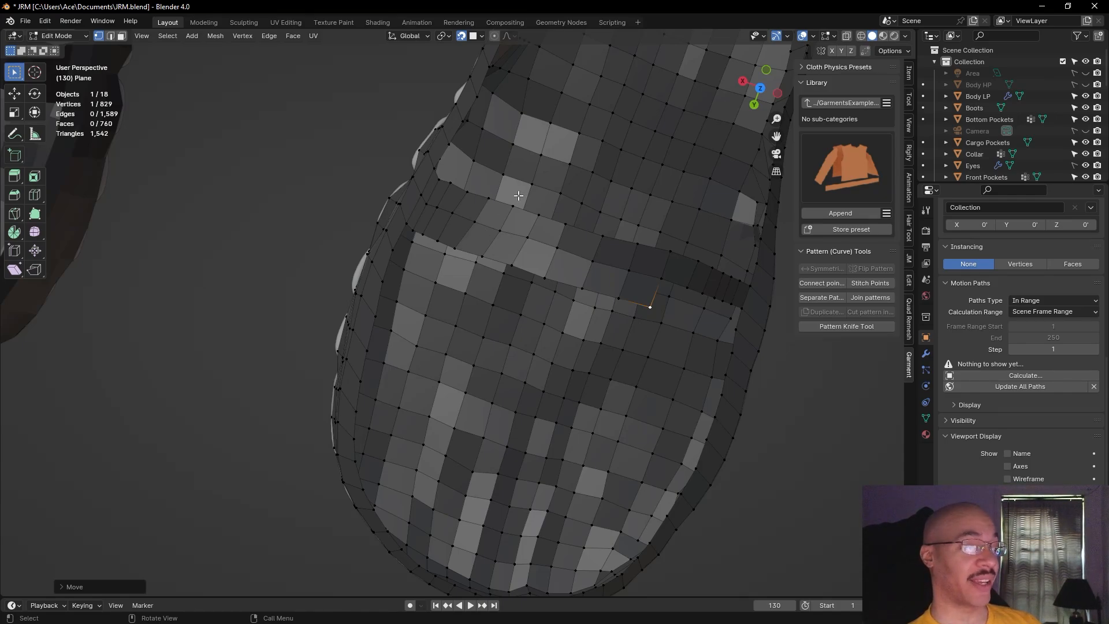
# Extend the strip's toe-side row by one more face from the seam vertex at its open end
pyautogui.click(478, 222)
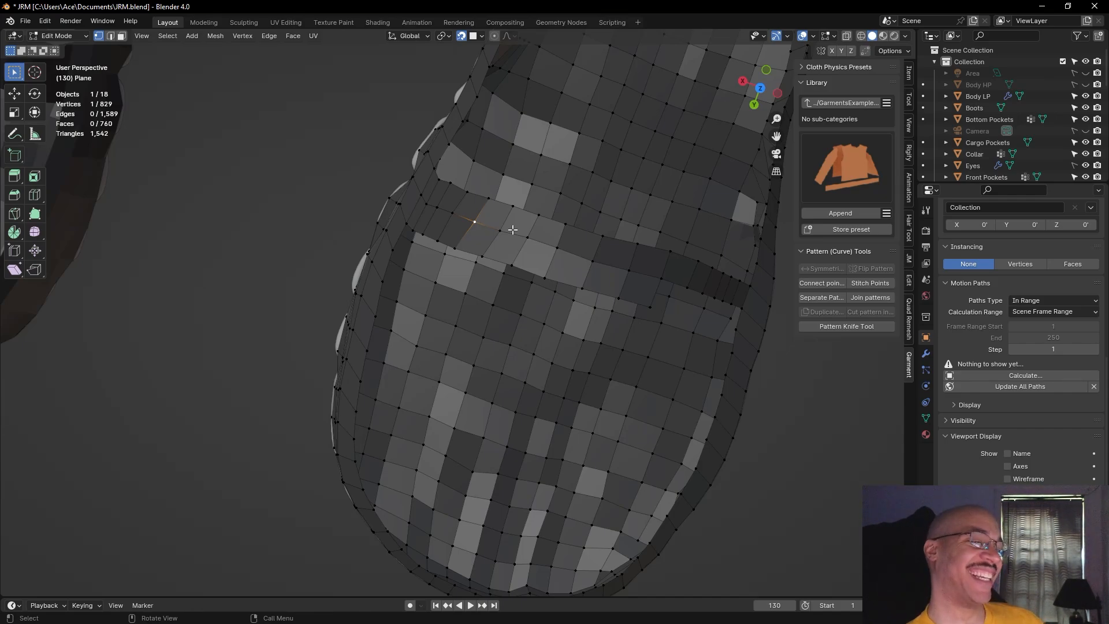
pyautogui.moveTo(742, 362); pyautogui.dragTo(765, 365, button='middle')
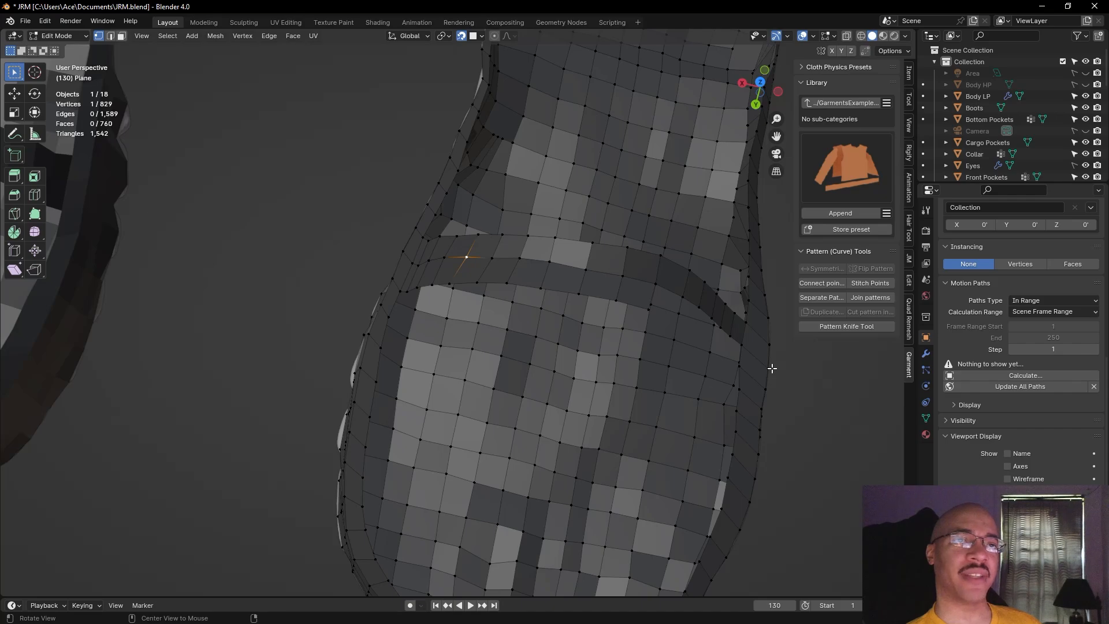
pyautogui.keyDown('shift'); pyautogui.moveTo(809, 448); pyautogui.dragTo(729, 409, button='middle'); pyautogui.keyUp('shift')
pyautogui.click(577, 247)
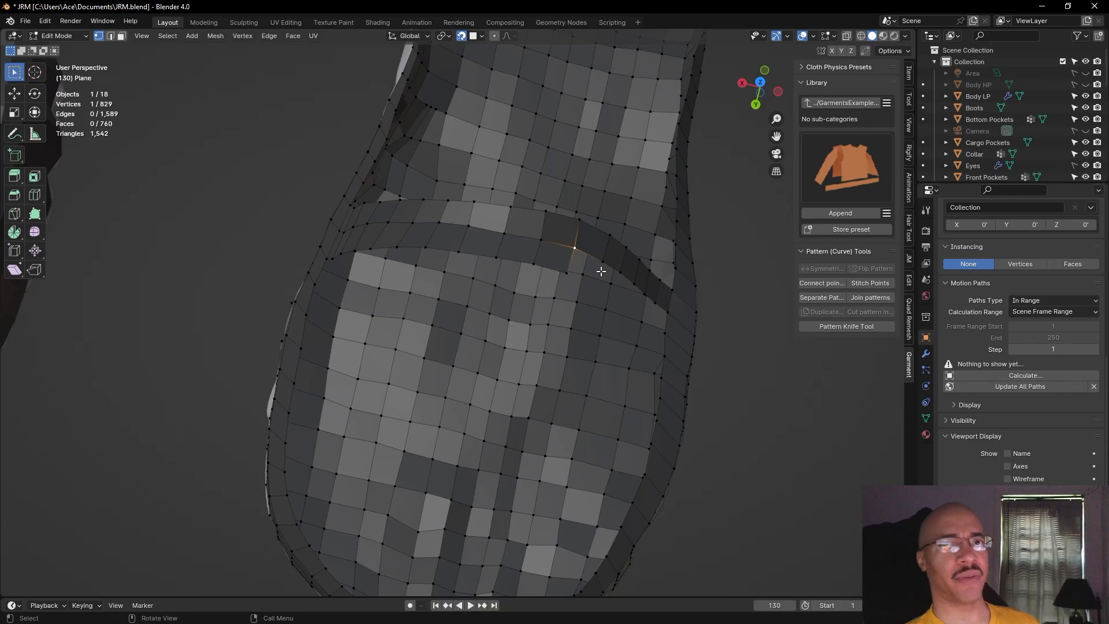
pyautogui.press('f')
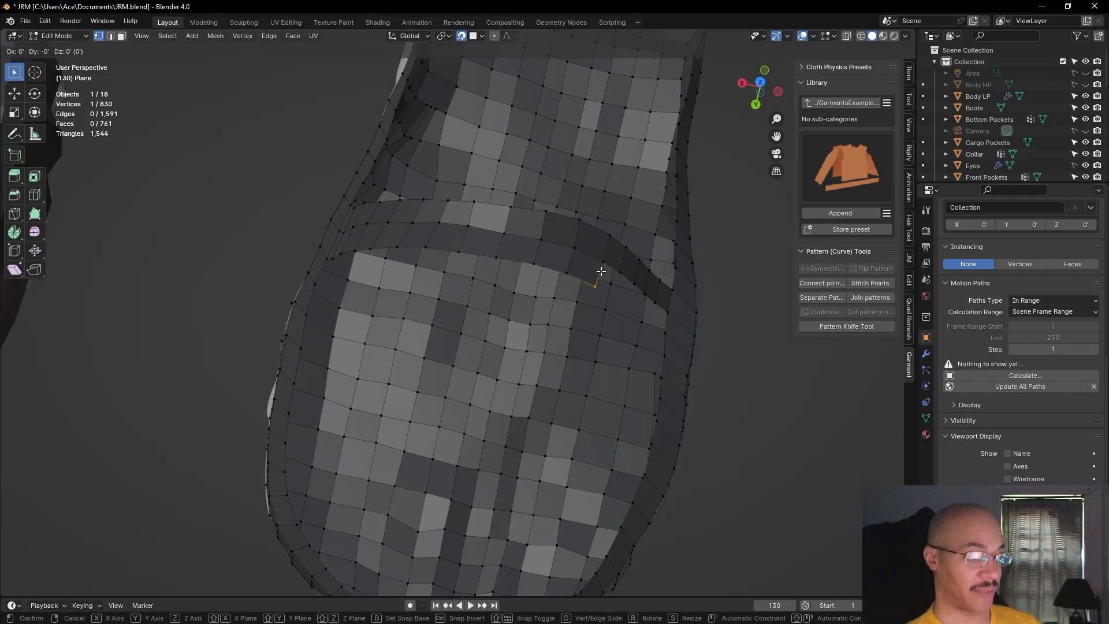
pyautogui.click(601, 271)
# Fill the next face at the strip's open end, place its new corner vertex, and try filling another from the row's toe-side edge
pyautogui.keyDown('shift'); pyautogui.moveTo(775, 376); pyautogui.dragTo(571, 308, button='middle'); pyautogui.keyUp('shift')
pyautogui.click(560, 382)
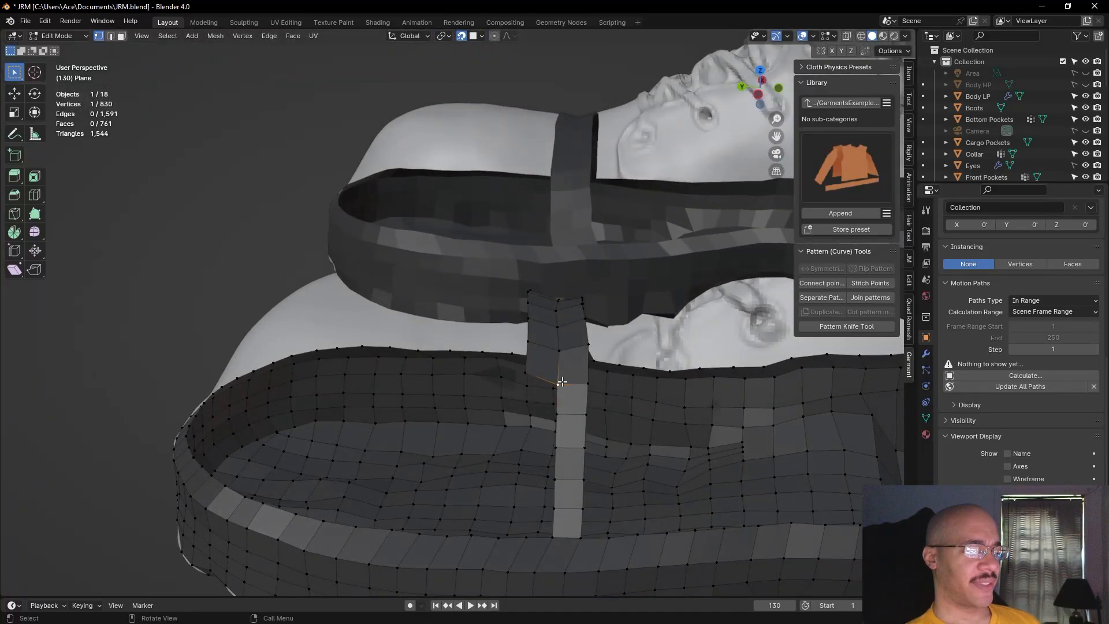
pyautogui.press('e')
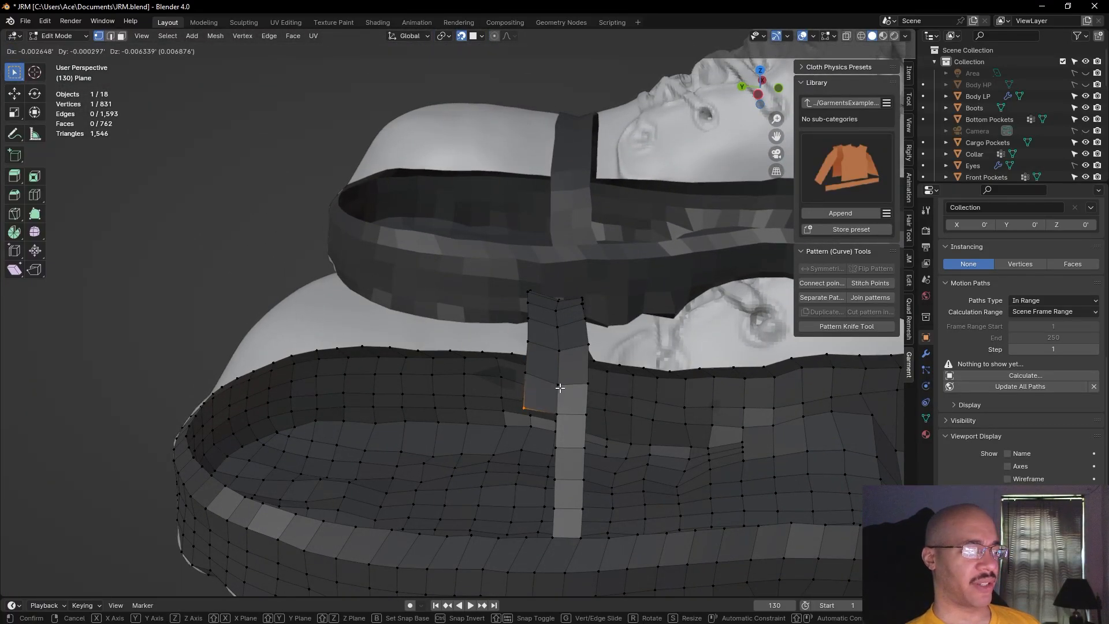
pyautogui.click(561, 388)
pyautogui.press('f')
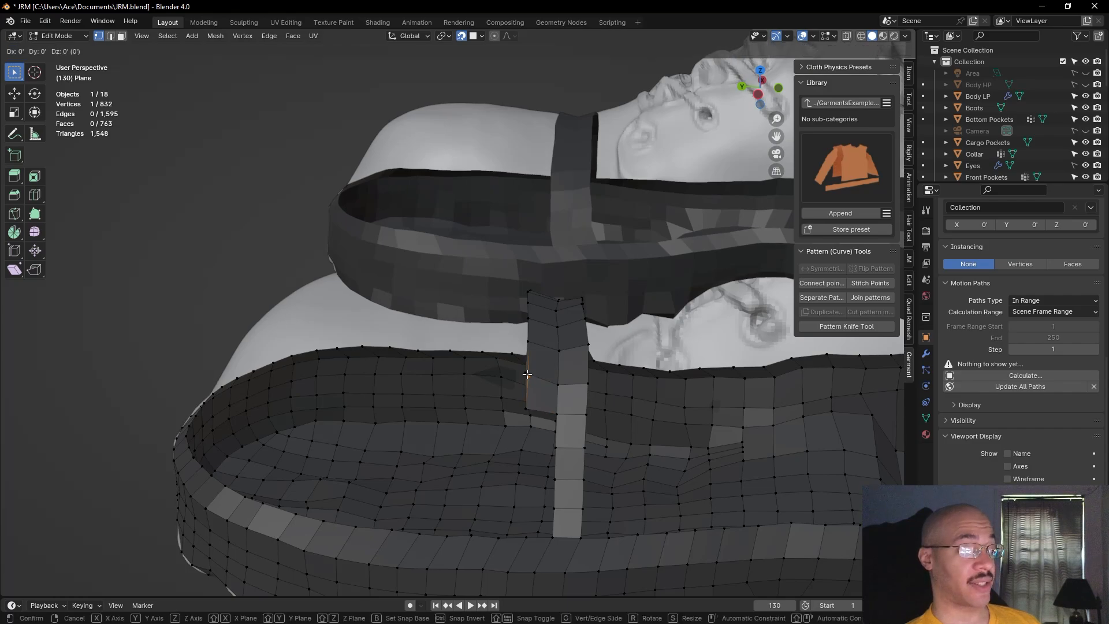
pyautogui.click(528, 378)
# Dissolve the stray selected vertex on the toe-side edge of the strip's new row
pyautogui.moveTo(619, 468); pyautogui.dragTo(748, 469, button='middle')
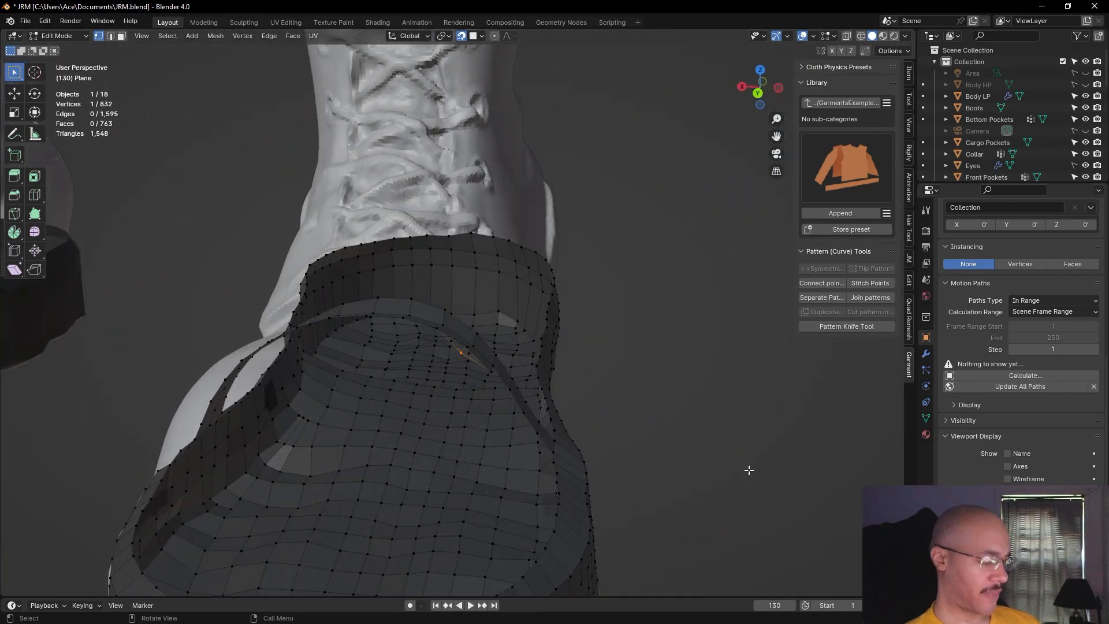
pyautogui.moveTo(711, 415); pyautogui.dragTo(697, 442, button='middle')
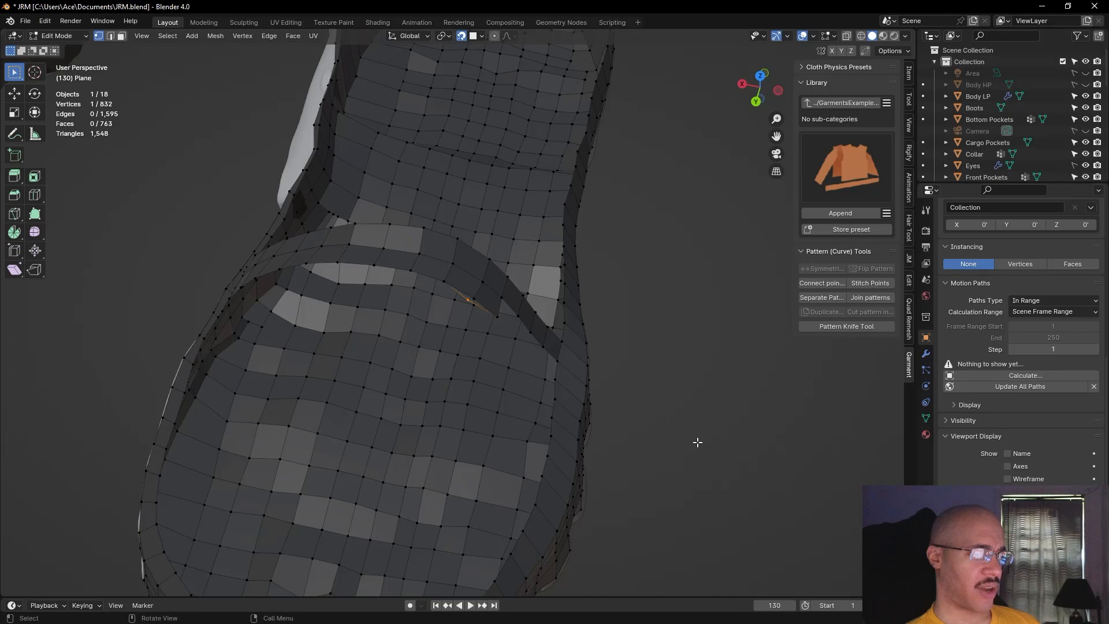
pyautogui.keyDown('shift'); pyautogui.moveTo(727, 394); pyautogui.dragTo(687, 424, button='middle'); pyautogui.keyUp('shift')
pyautogui.scroll(1, 686, 424)
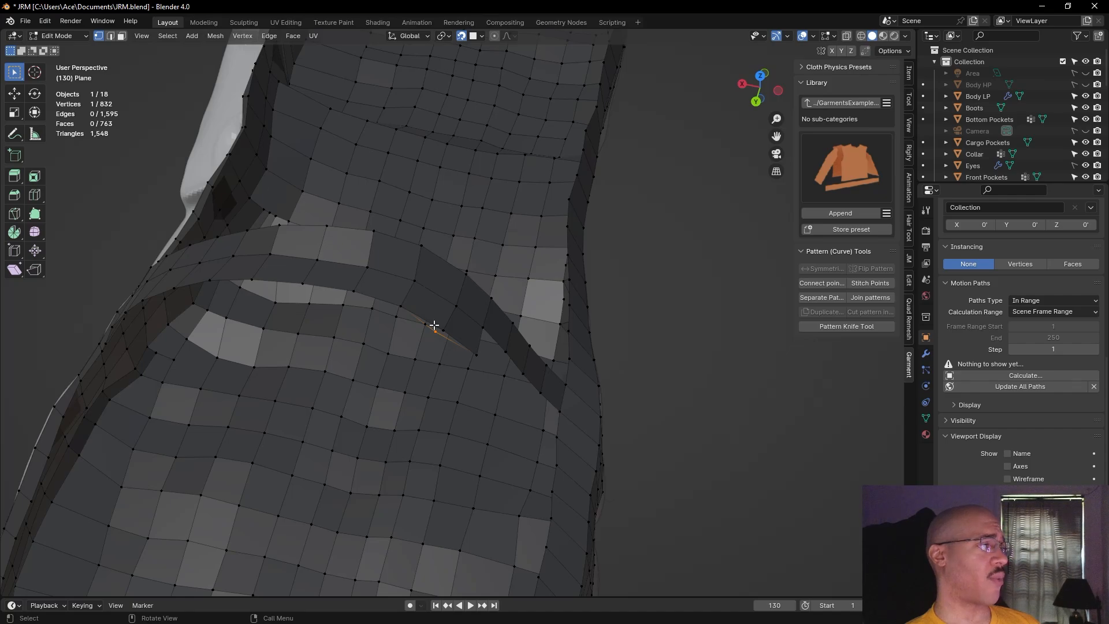
pyautogui.rightClick(448, 343)
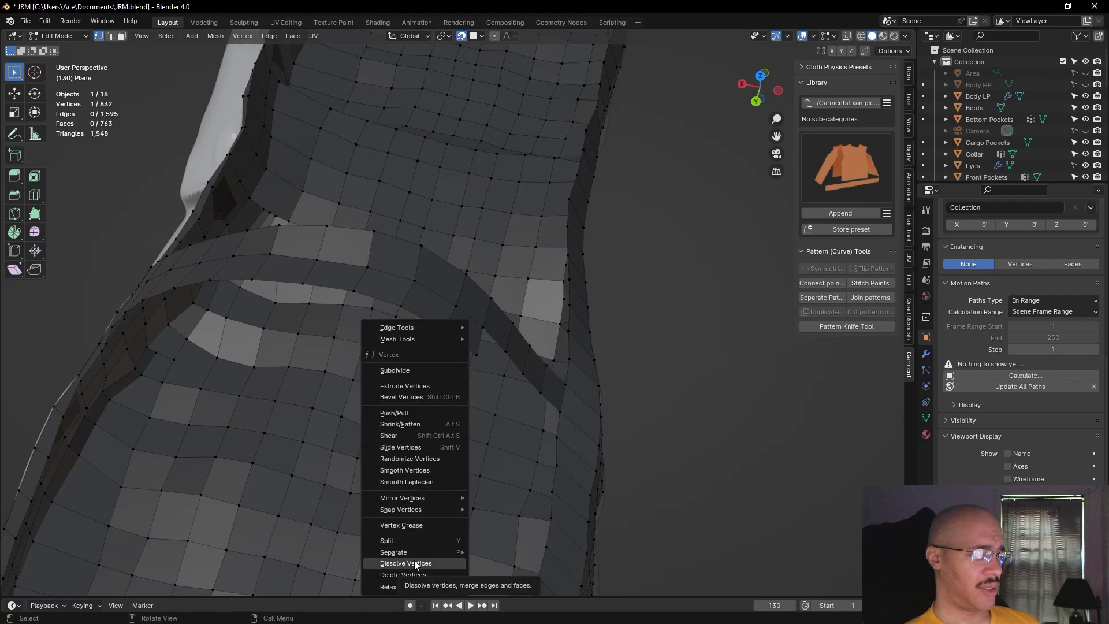
pyautogui.click(414, 563)
# Delete the stray sliver face along the toe-side edge of the forefoot strip's new row
pyautogui.moveTo(669, 437); pyautogui.dragTo(458, 396, button='middle')
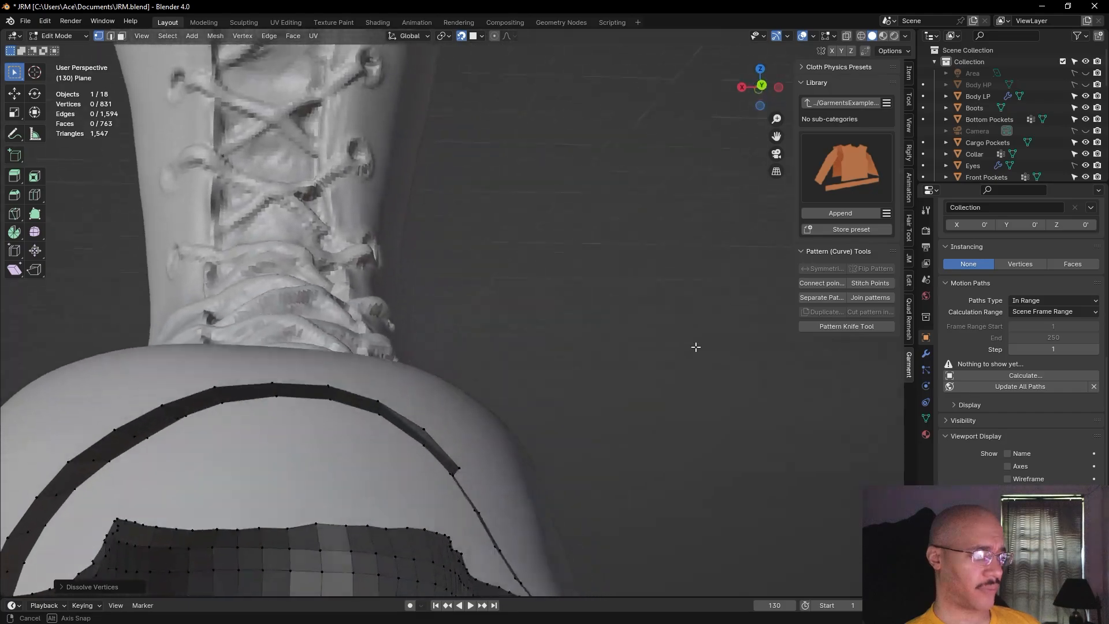
pyautogui.click(430, 405)
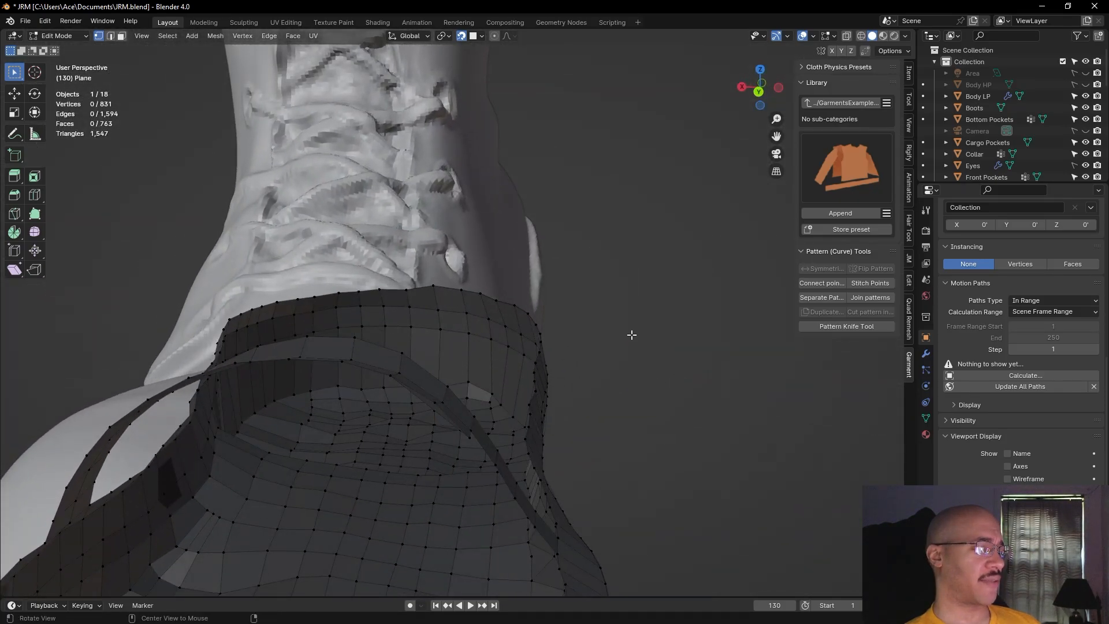
pyautogui.click(110, 36)
pyautogui.click(424, 403)
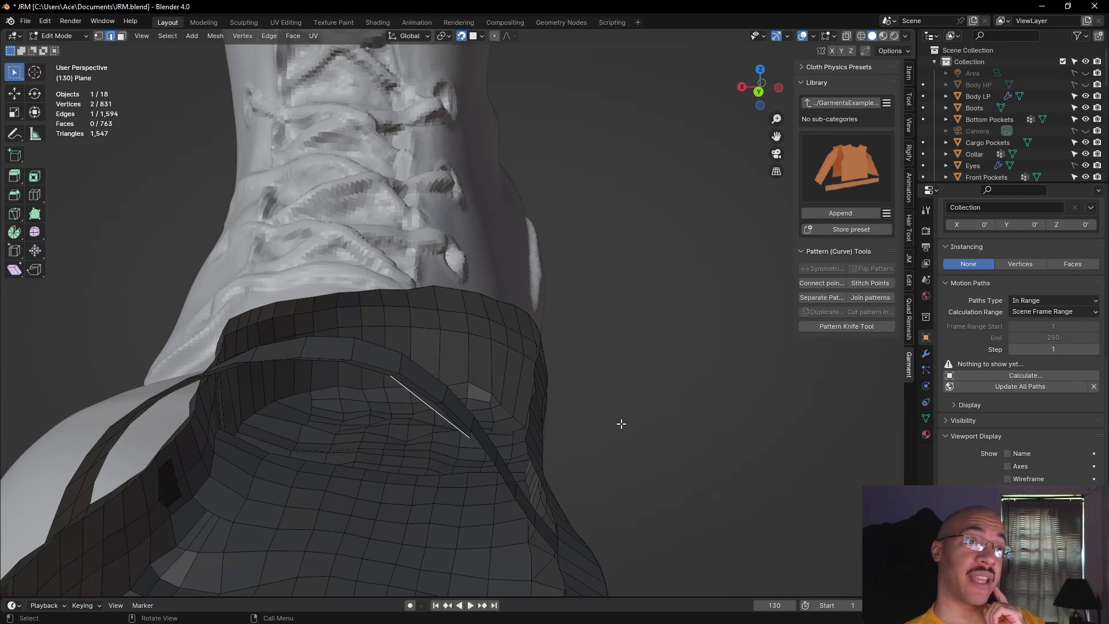
pyautogui.moveTo(618, 423); pyautogui.dragTo(238, 207, button='middle')
pyautogui.press('3')
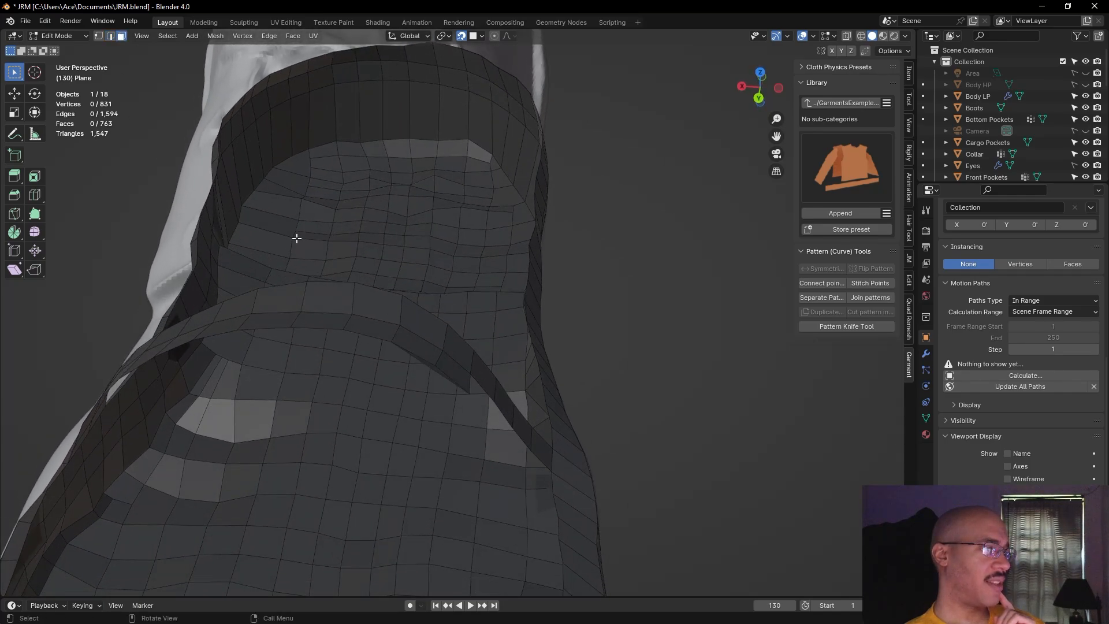
pyautogui.click(463, 397)
pyautogui.moveTo(660, 384); pyautogui.dragTo(626, 385, button='middle')
pyautogui.rightClick(743, 467)
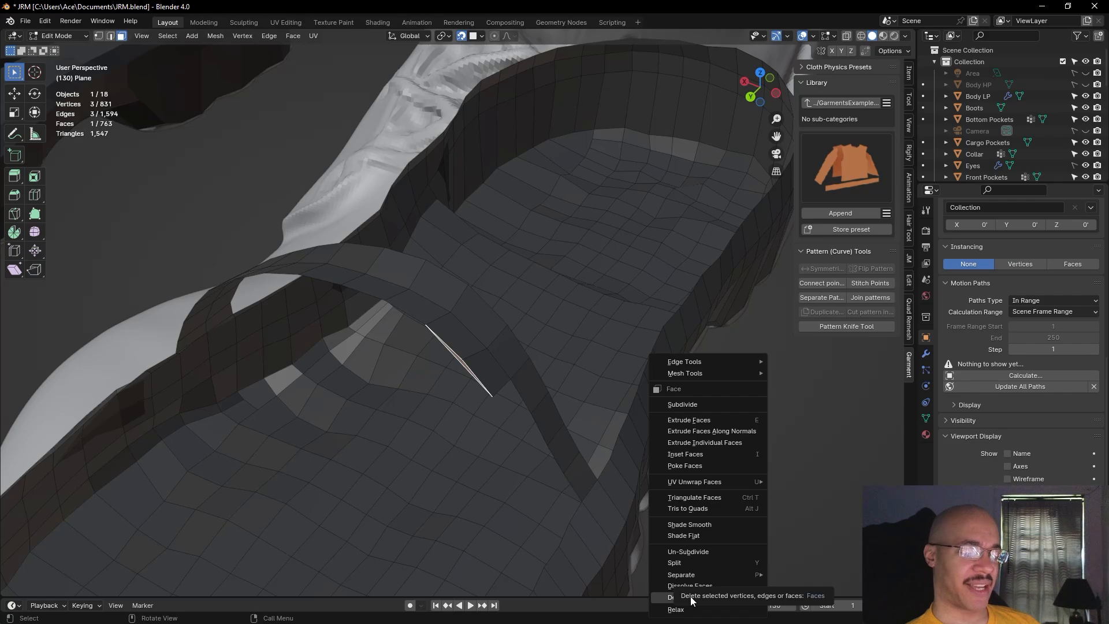
pyautogui.rightClick(458, 358)
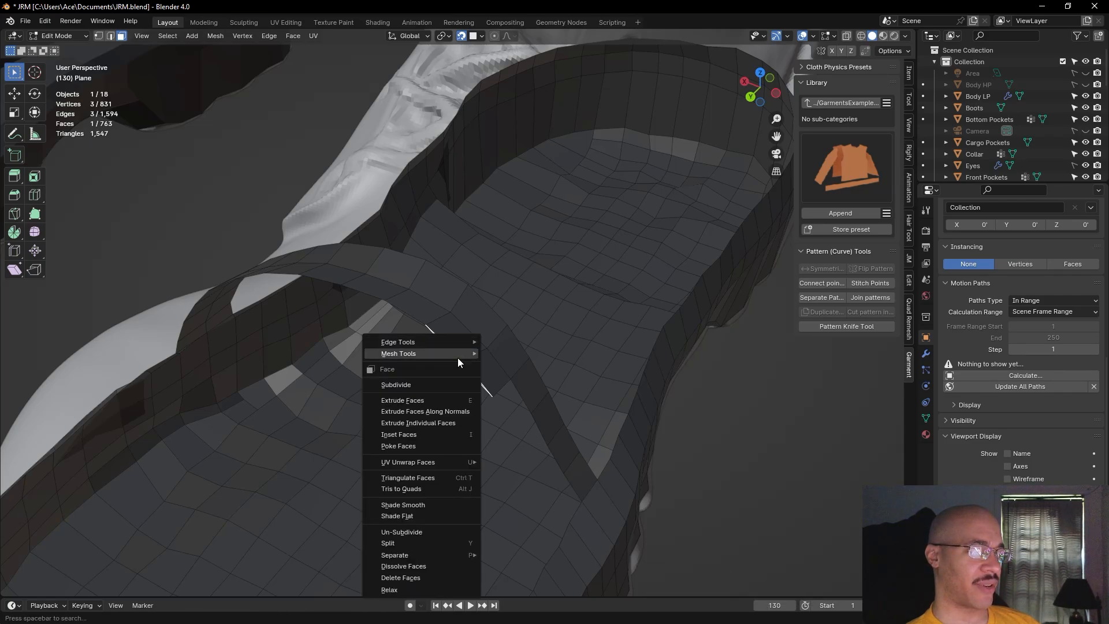
pyautogui.click(418, 577)
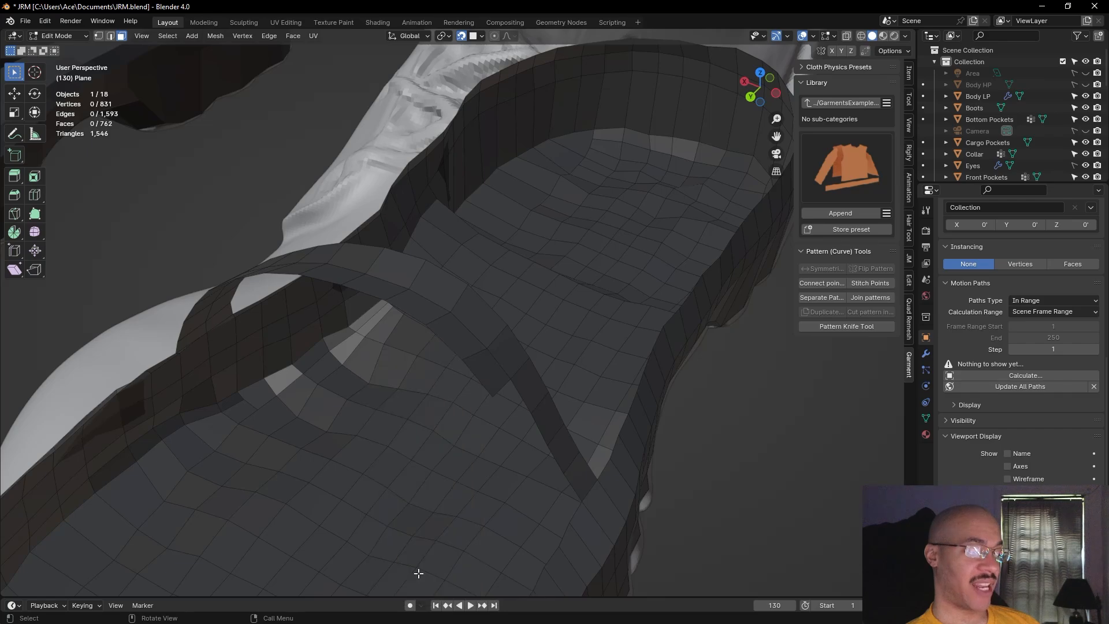
# Fill the next face at the open end of the strip's toe-side row and place its new corner vertex in line with the row
pyautogui.moveTo(773, 465); pyautogui.dragTo(832, 432, button='middle')
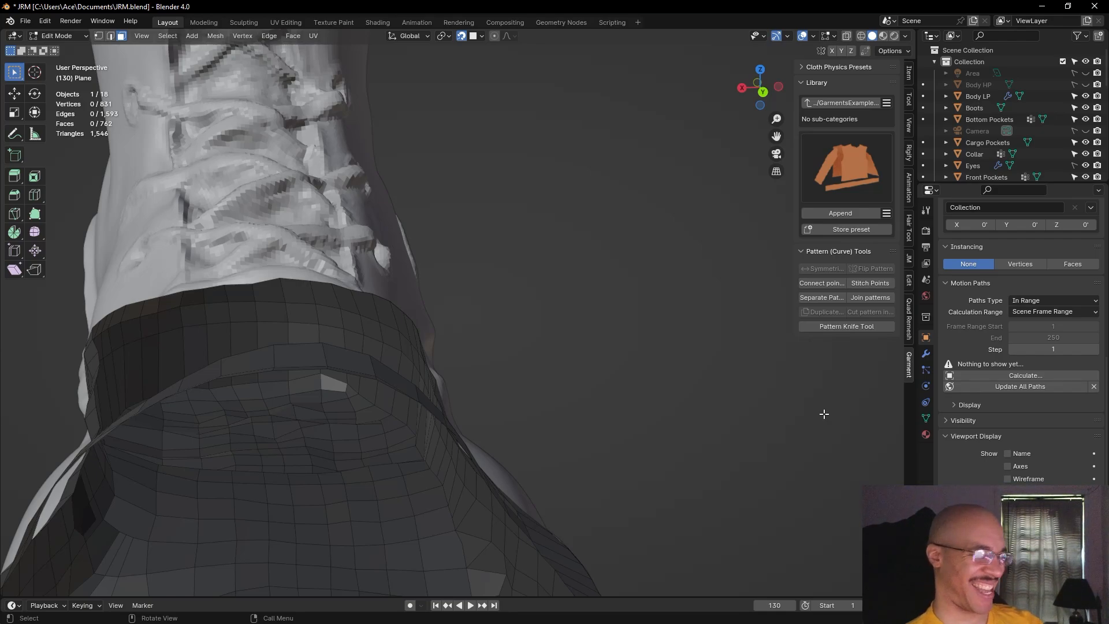
pyautogui.moveTo(705, 284); pyautogui.dragTo(571, 376, button='middle')
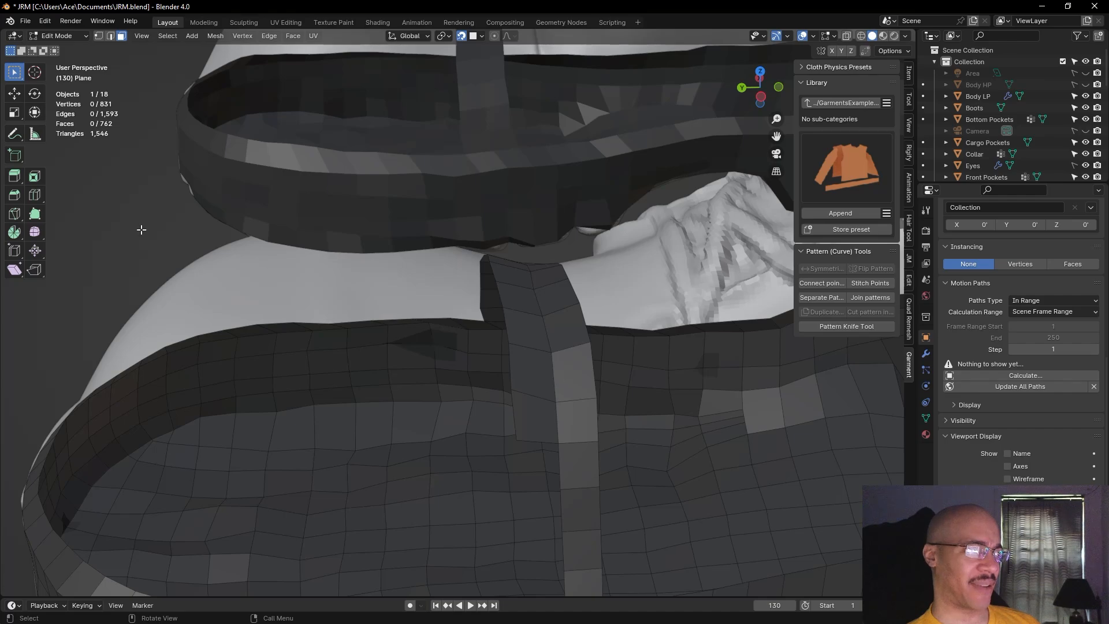
pyautogui.moveTo(69, 247); pyautogui.dragTo(109, 187, button='middle')
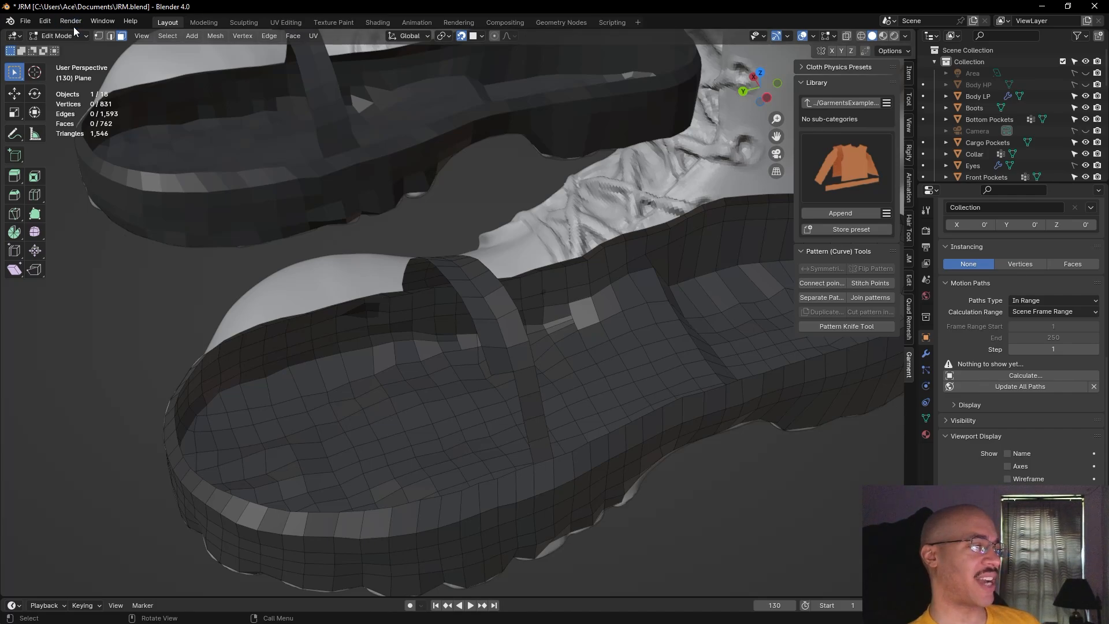
pyautogui.click(96, 36)
pyautogui.click(513, 372)
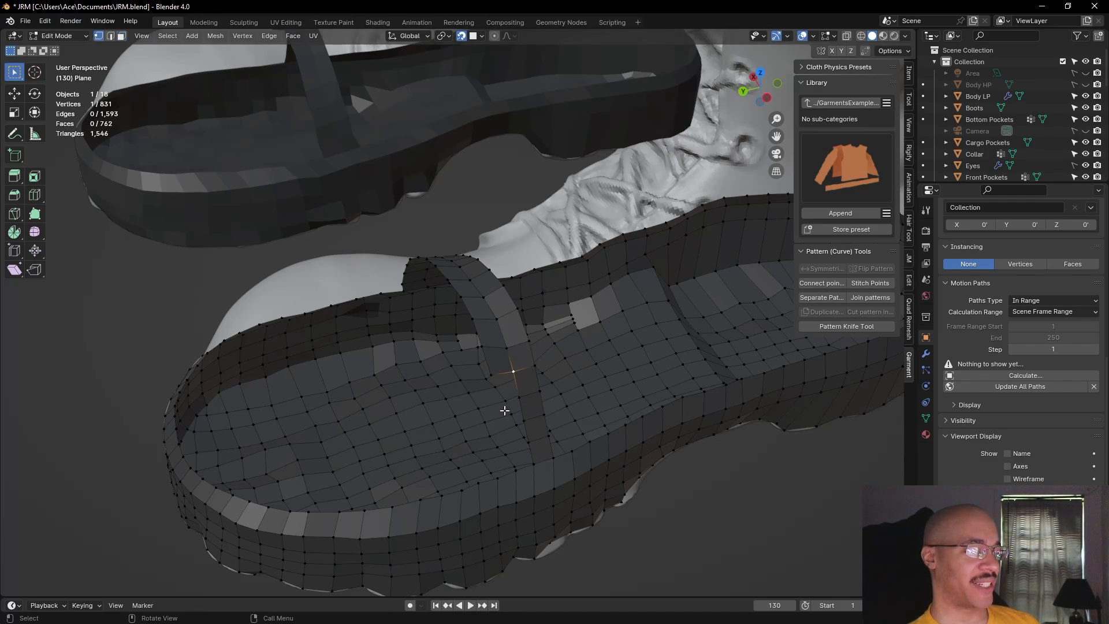
pyautogui.press('f')
pyautogui.click(496, 416)
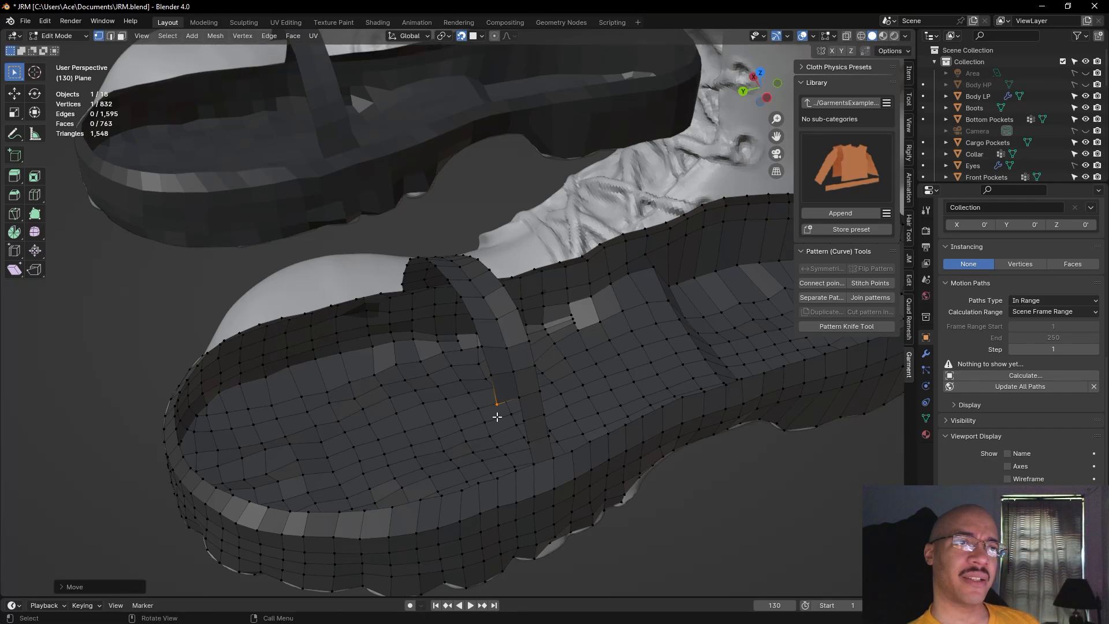
# Extend the toe-side row by two more faces toward the sole rim, placing each new corner vertex, and clear the selection
pyautogui.click(519, 397)
pyautogui.press('f')
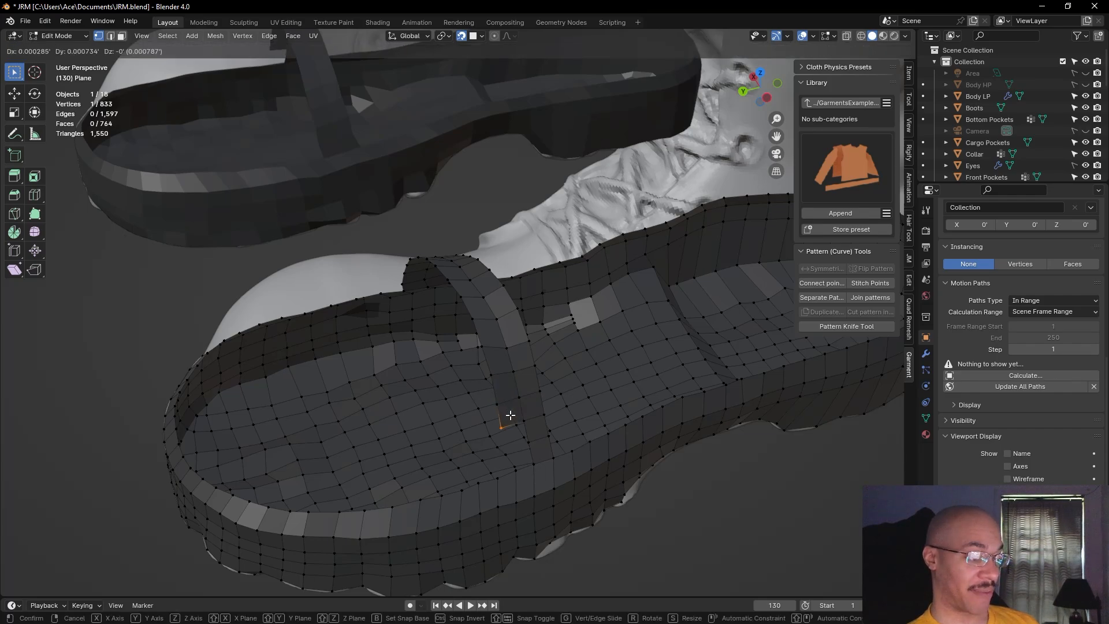
pyautogui.click(512, 415)
pyautogui.press('f')
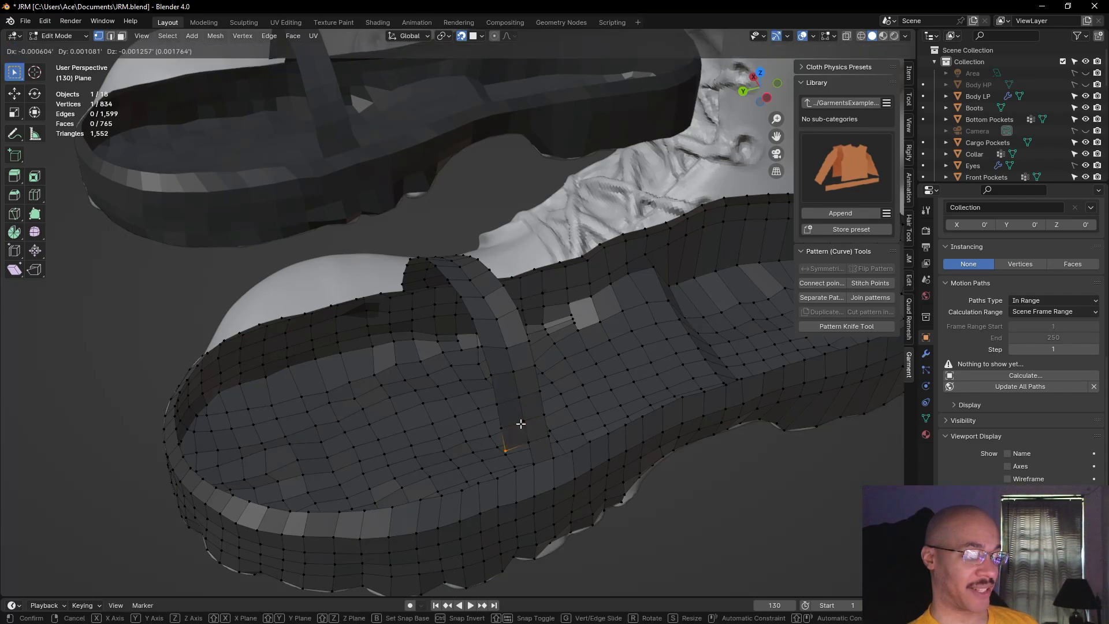
pyautogui.click(521, 423)
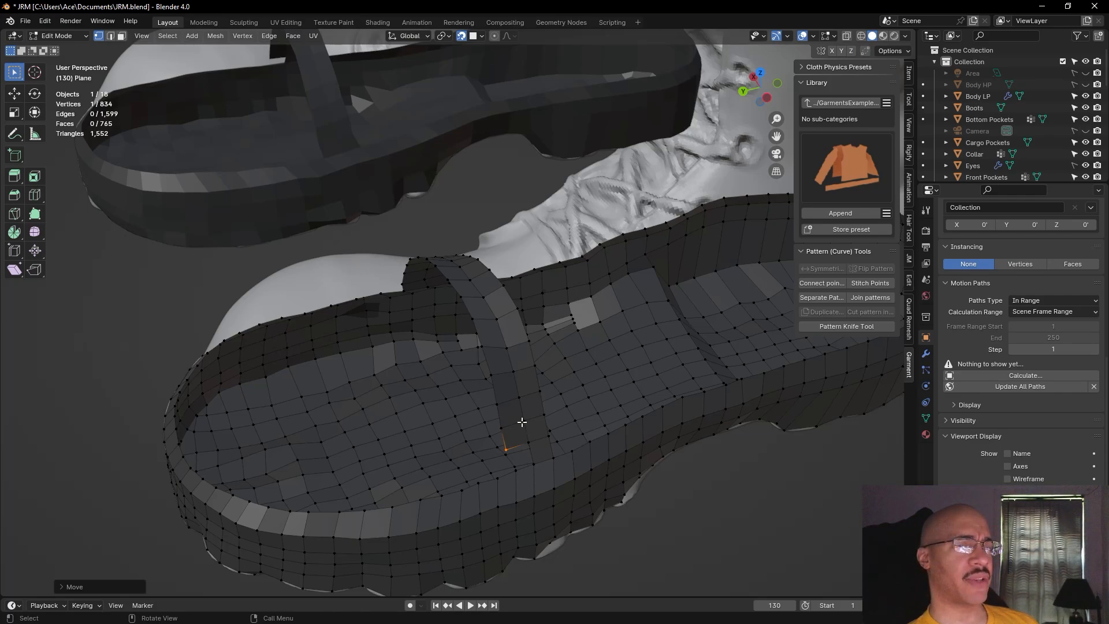
pyautogui.click(645, 503)
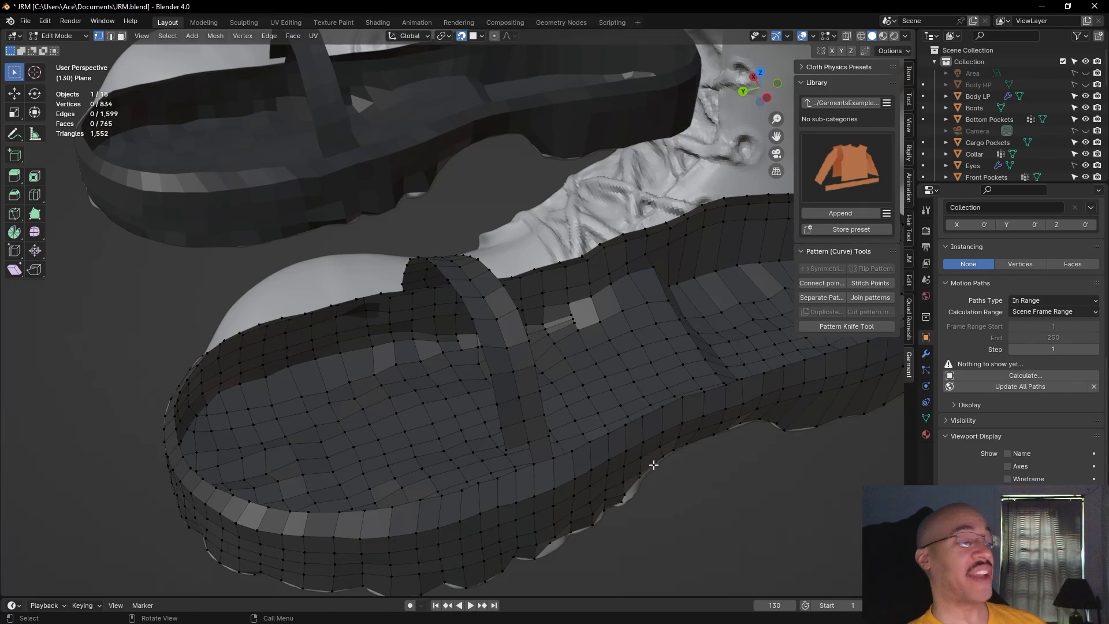
# Bridge the gap between the toe-side row's end edge and the facing sole rim edge with a face
pyautogui.moveTo(695, 505); pyautogui.dragTo(700, 505, button='middle')
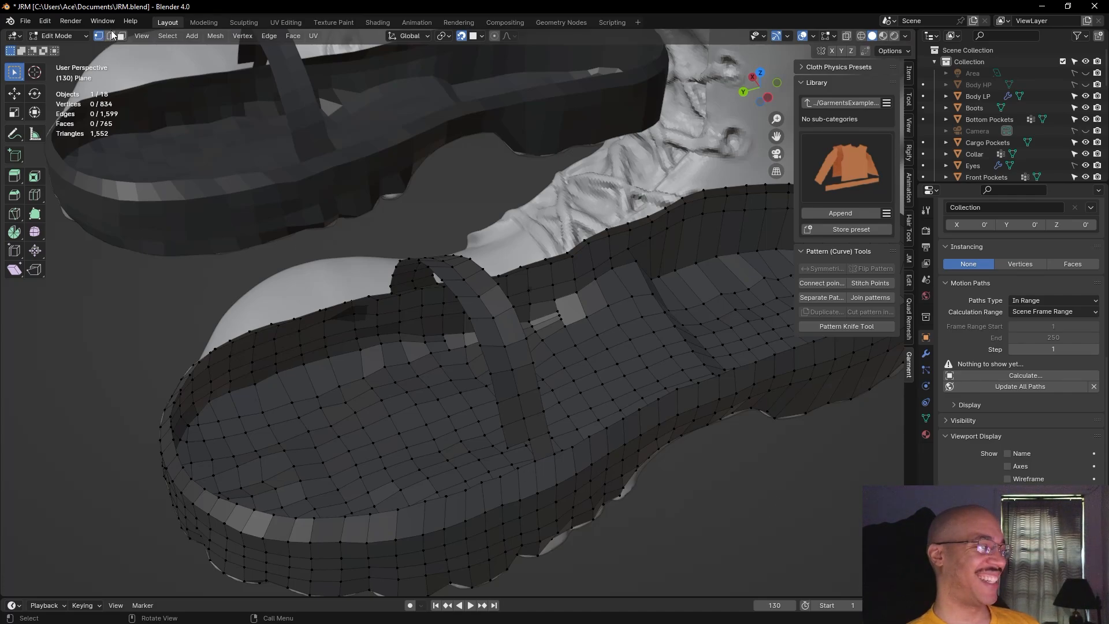
pyautogui.click(111, 36)
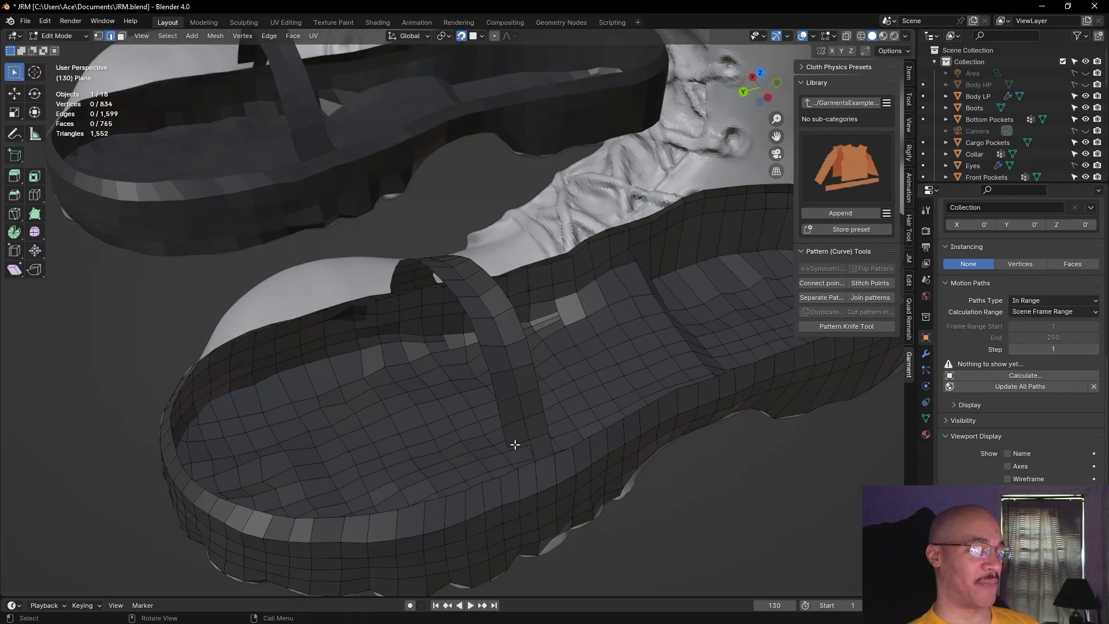
pyautogui.click(516, 444)
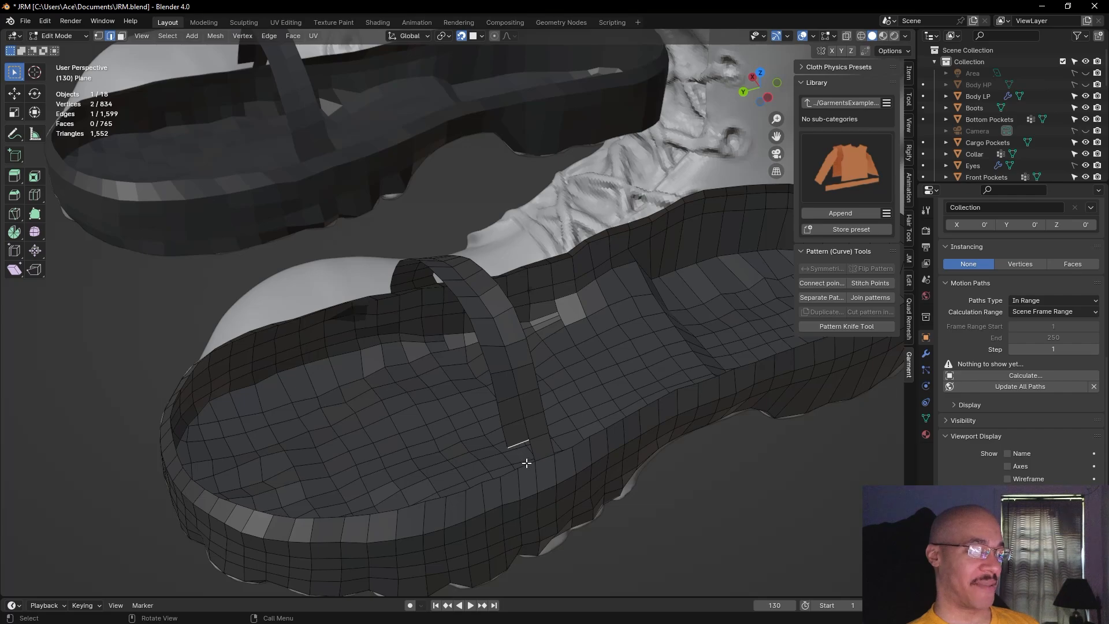
pyautogui.keyDown('shift'); pyautogui.click(524, 464); pyautogui.keyUp('shift')
pyautogui.press('f')
pyautogui.hotkey('alt', 'a')
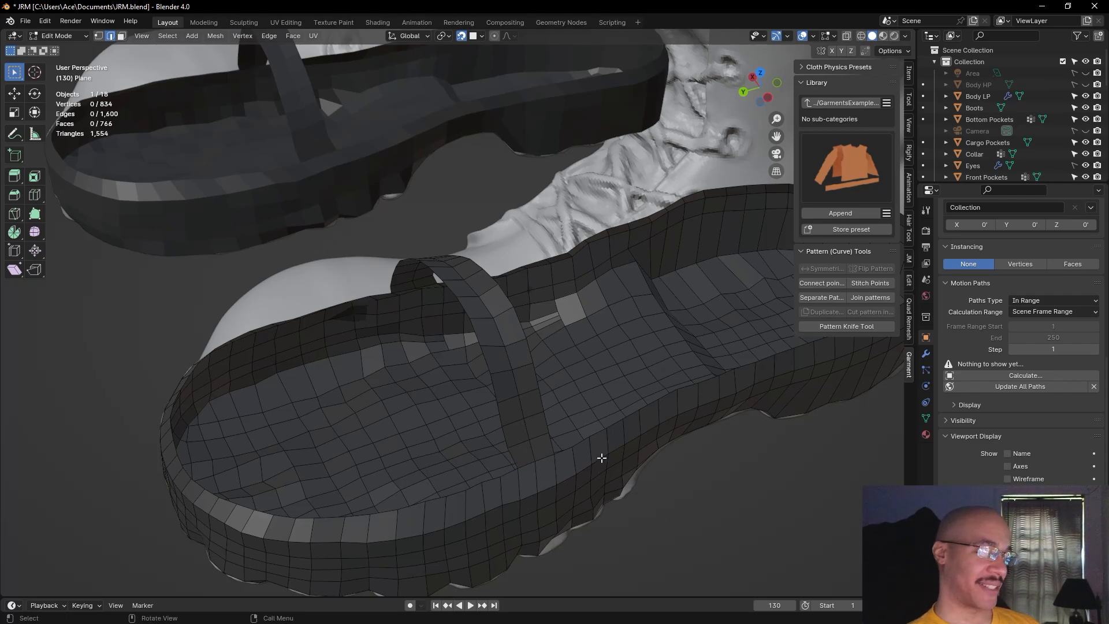
# Nudge the sole rim vertex at the toe-side row's outer corner into line with the row's edge
pyautogui.moveTo(720, 517); pyautogui.dragTo(791, 571, button='middle')
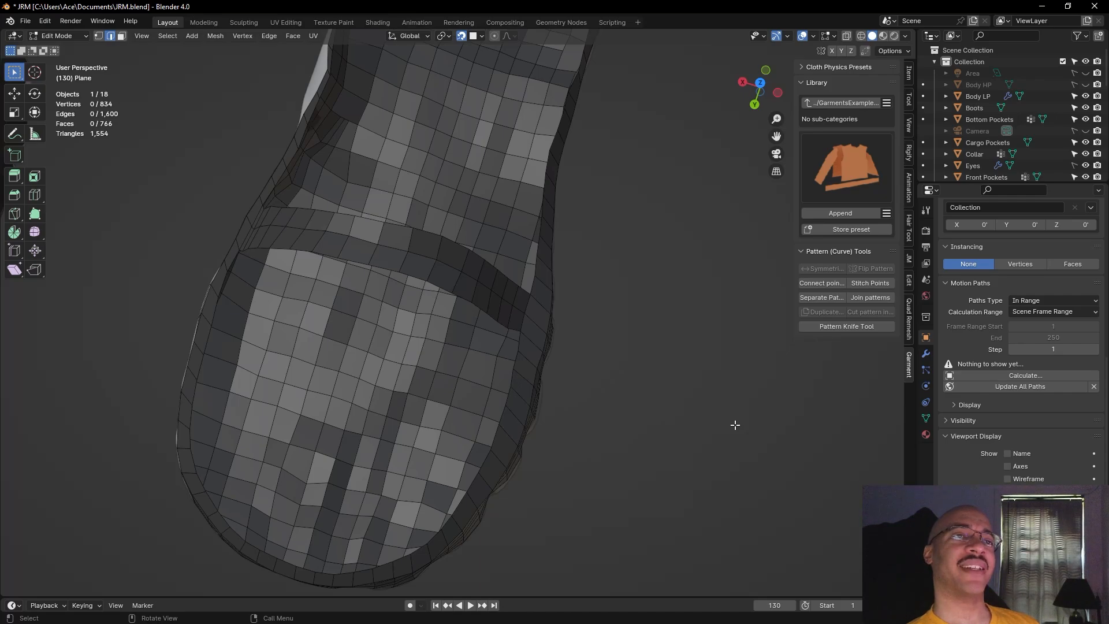
pyautogui.moveTo(738, 394); pyautogui.dragTo(624, 329, button='middle')
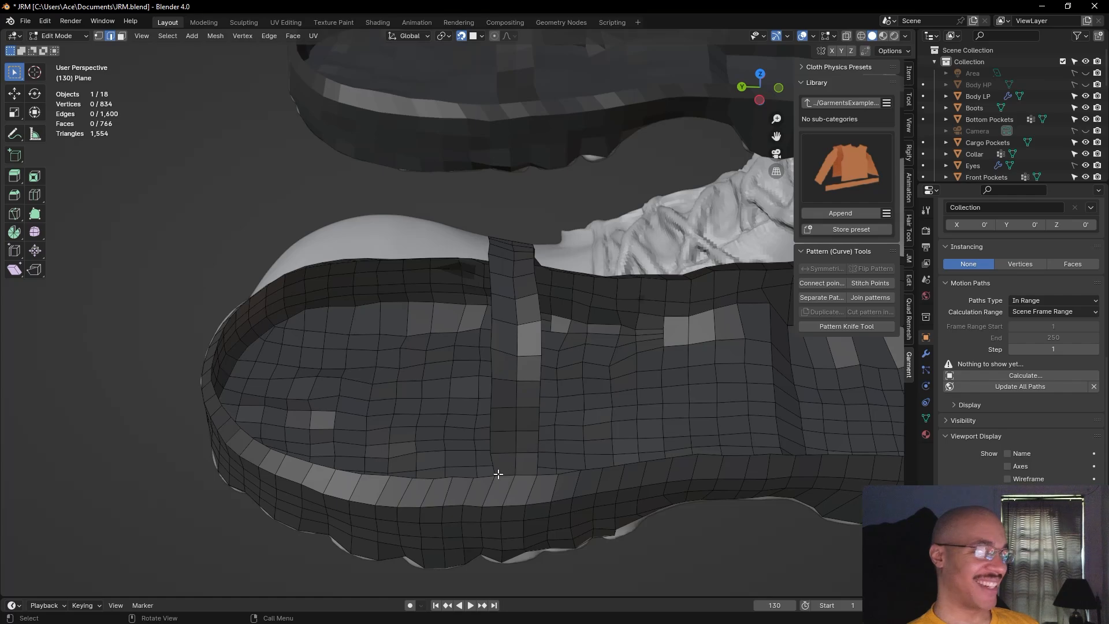
pyautogui.click(99, 36)
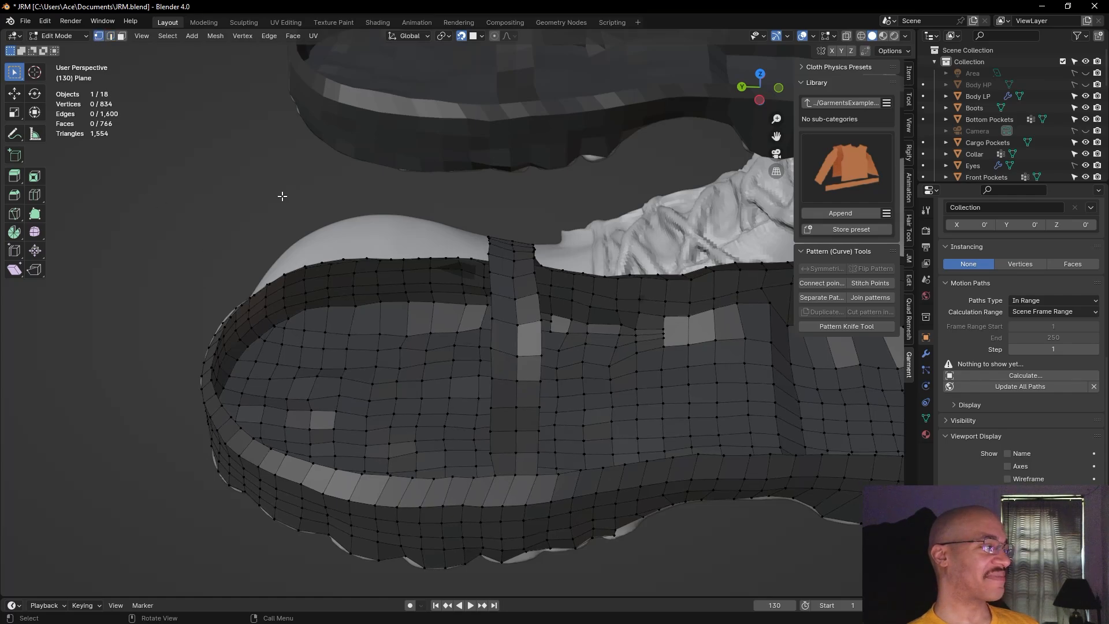
pyautogui.click(495, 475)
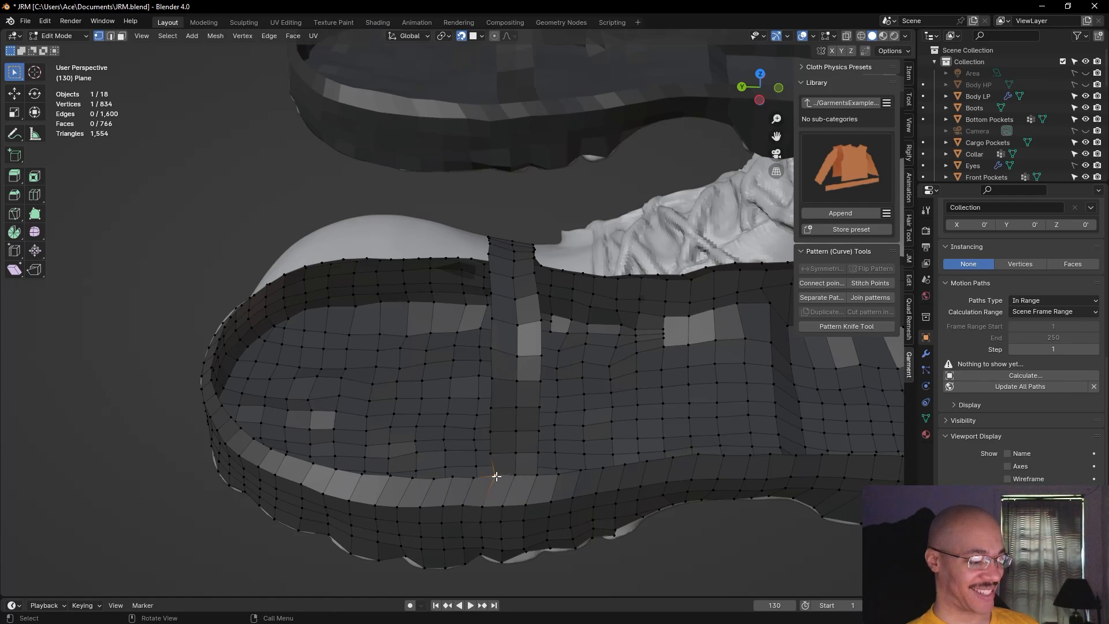
pyautogui.press('g')
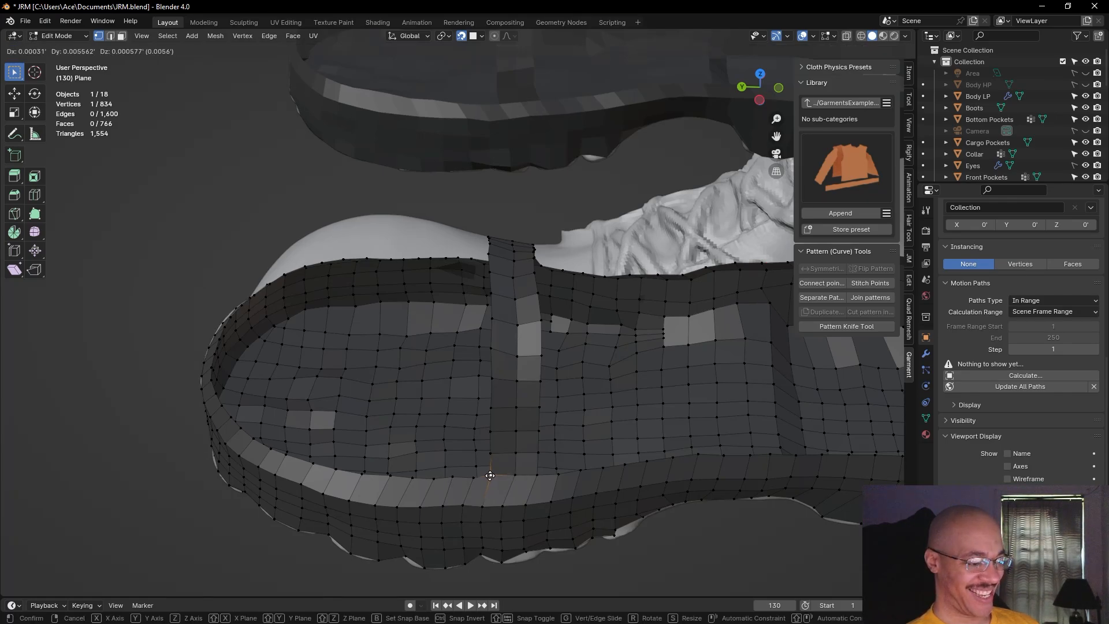
pyautogui.click(489, 476)
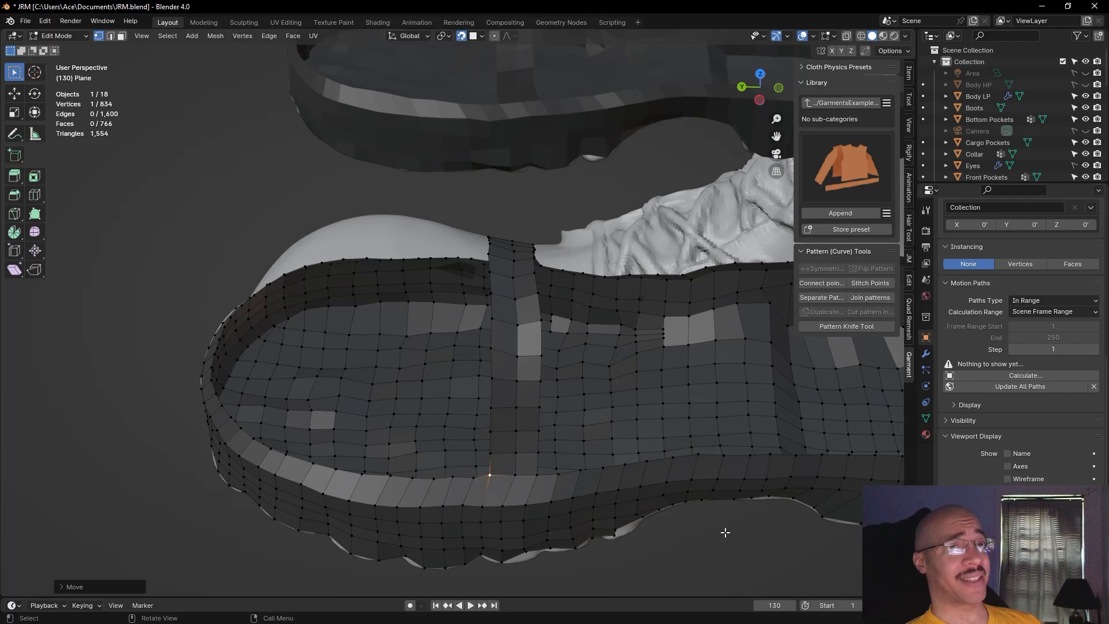
pyautogui.moveTo(725, 532); pyautogui.dragTo(726, 567, button='middle')
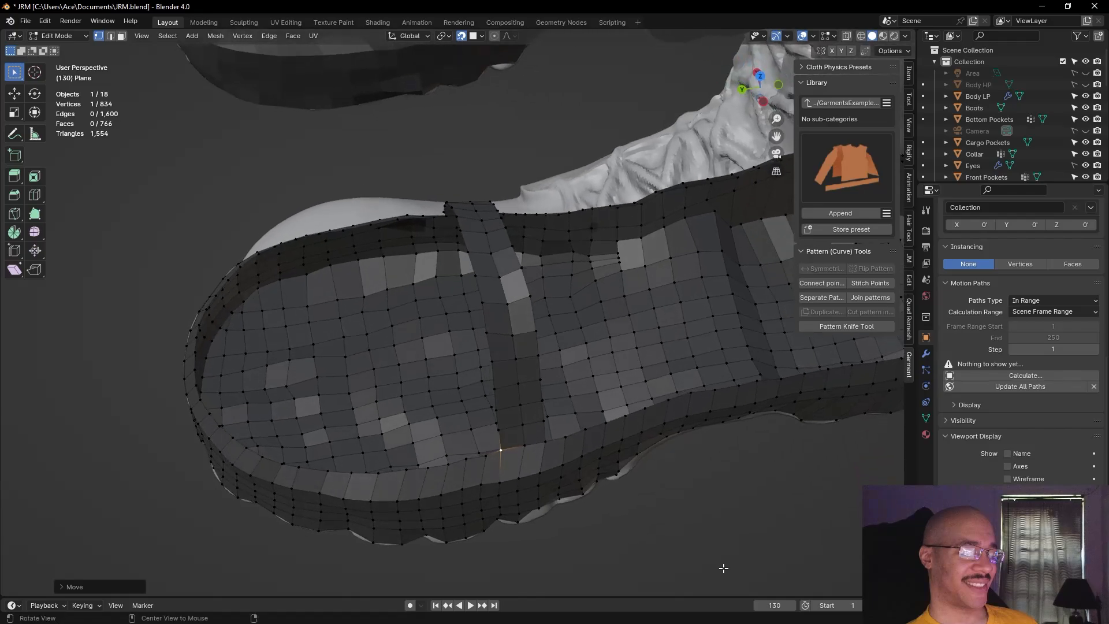
pyautogui.press('g')
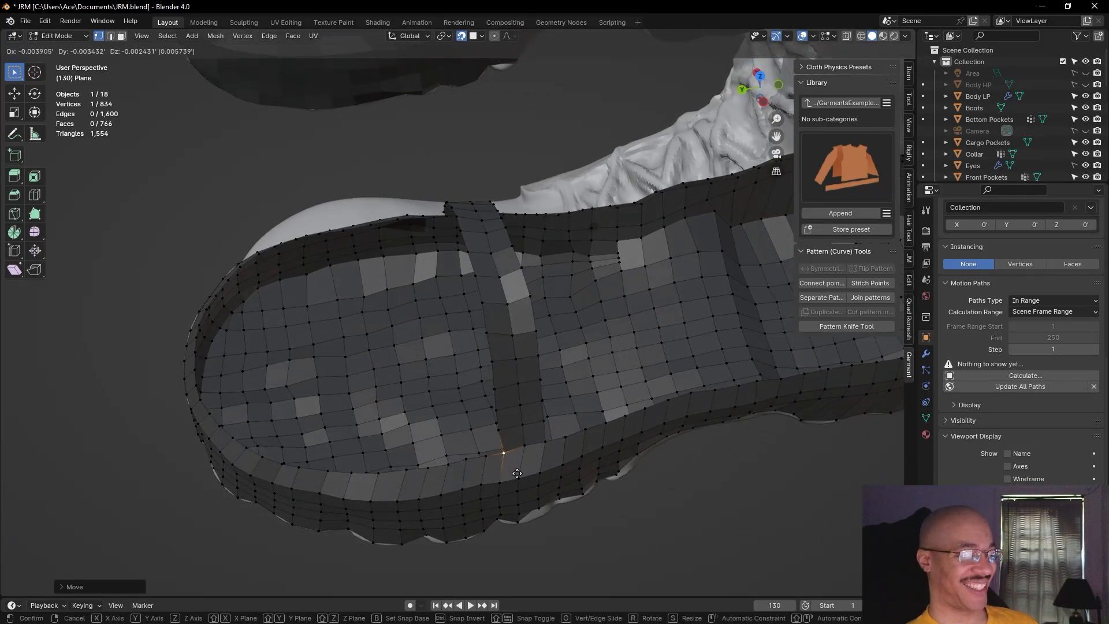
pyautogui.click(516, 472)
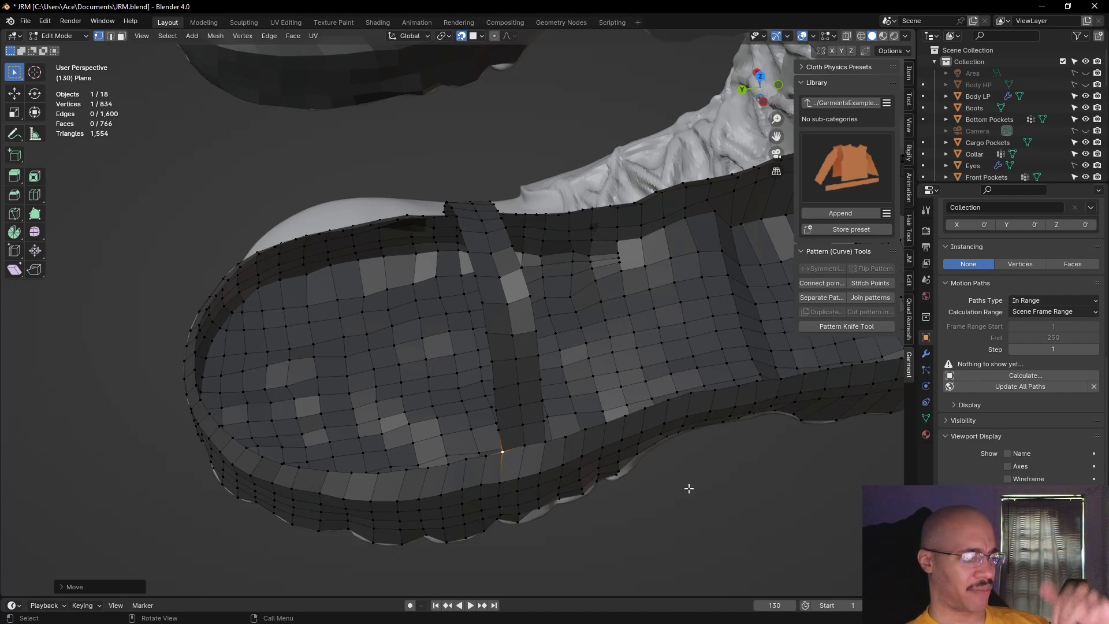
# Start a third row toward the toe by filling a face from the rim corner vertex, and adjust the rim vertex beneath it
pyautogui.moveTo(680, 502); pyautogui.dragTo(577, 478, button='middle')
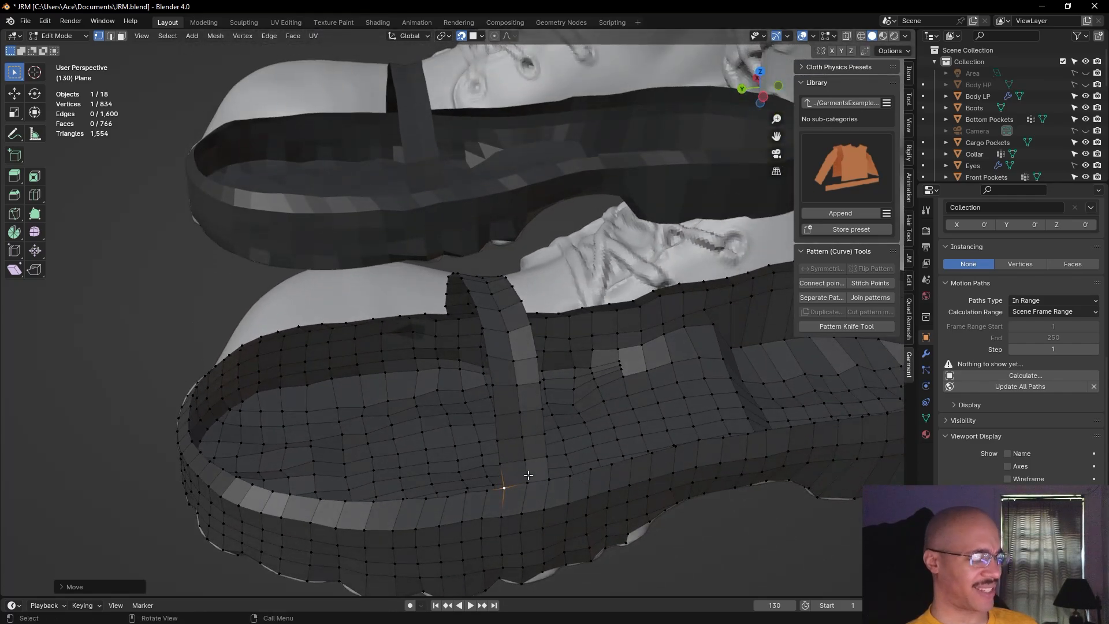
pyautogui.press('f')
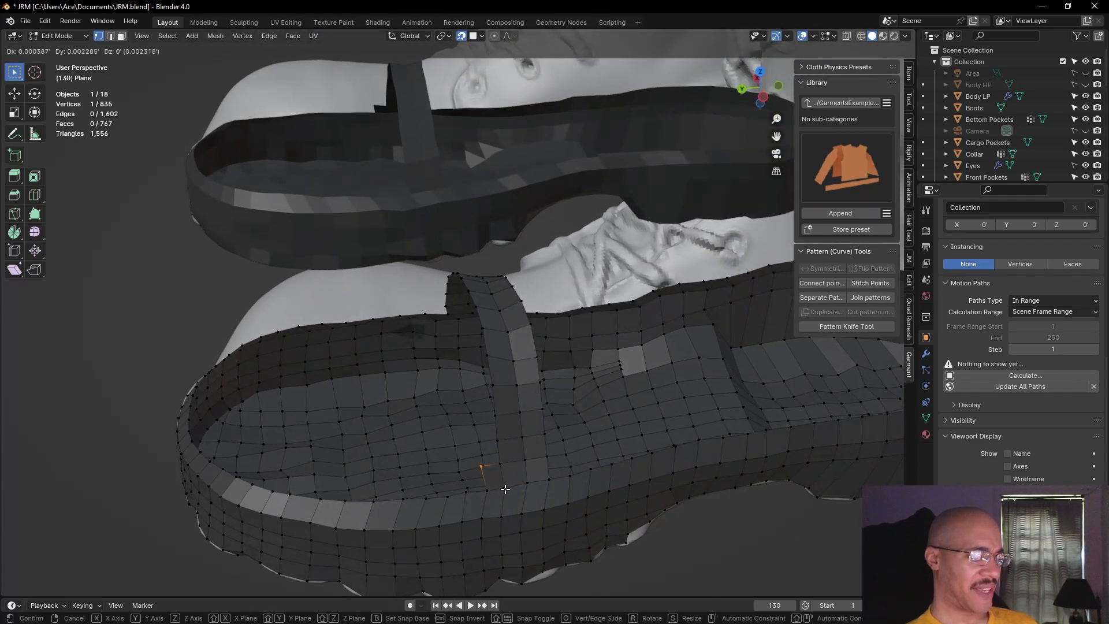
pyautogui.click(507, 490)
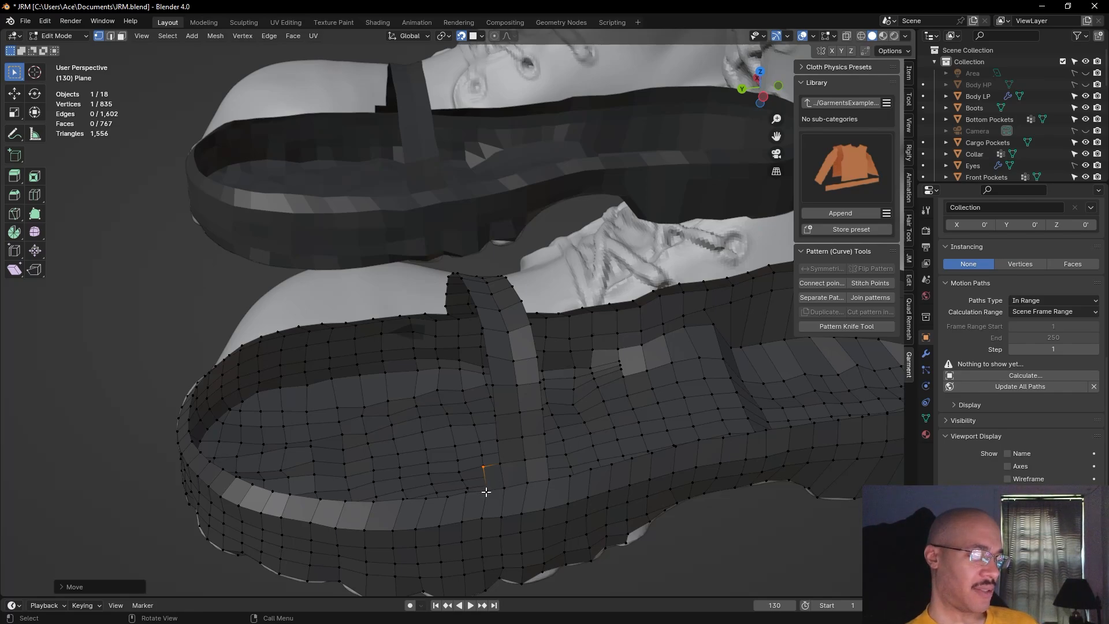
pyautogui.press('g')
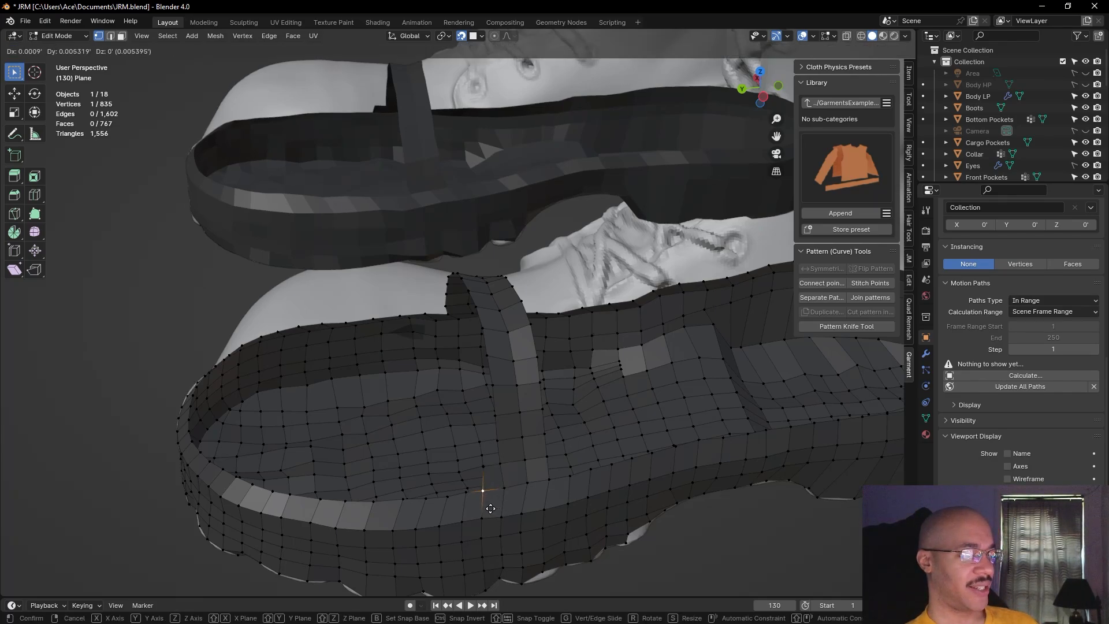
pyautogui.click(490, 508)
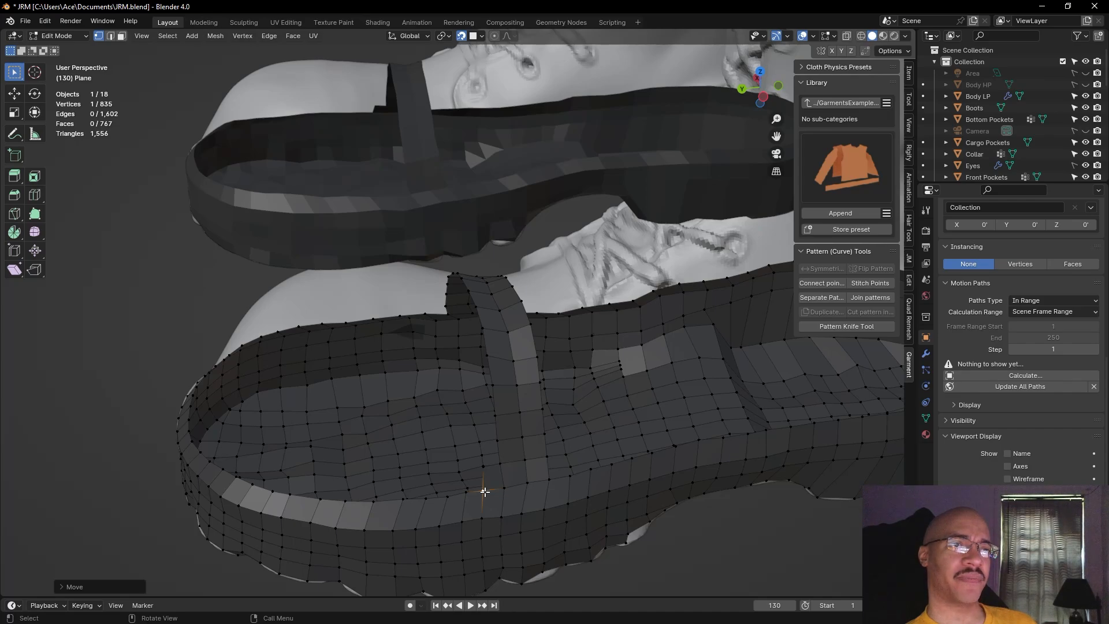
pyautogui.click(682, 534)
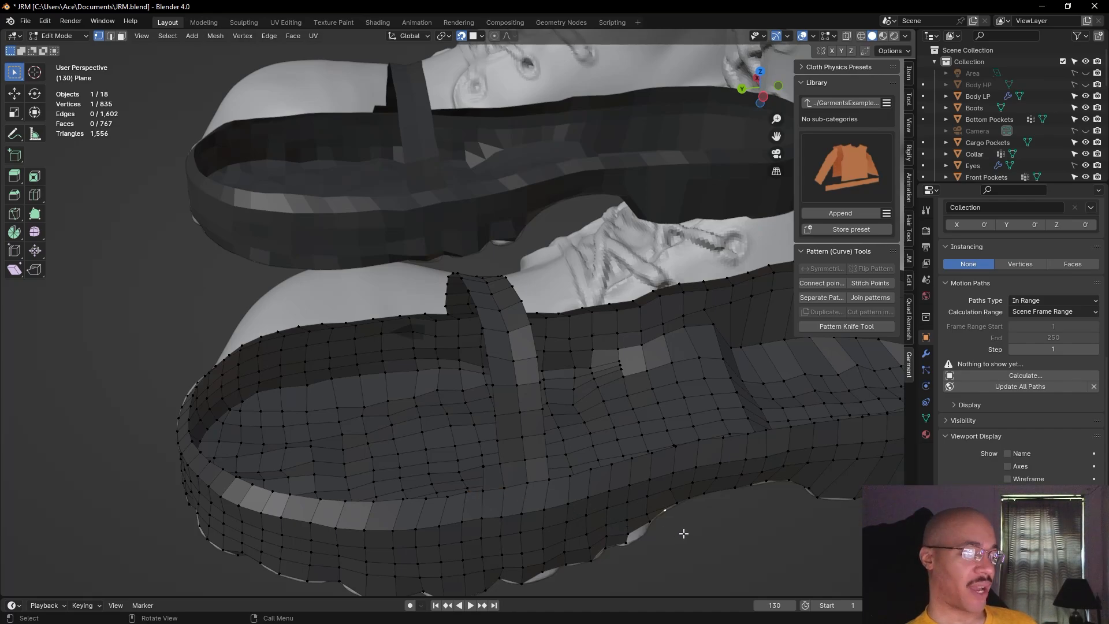
# Extend the third forefoot row upward from the sole rim by four faces, filling each from the previous corner vertex
pyautogui.moveTo(690, 535); pyautogui.dragTo(685, 554, button='middle')
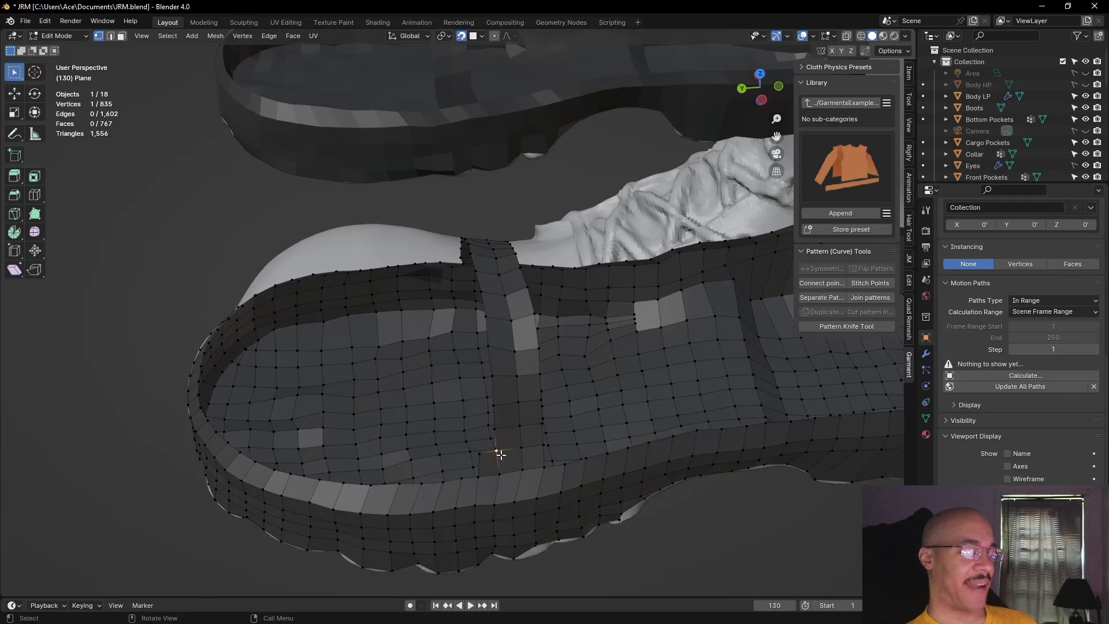
pyautogui.click(477, 436)
pyautogui.press('v')
pyautogui.click(477, 440)
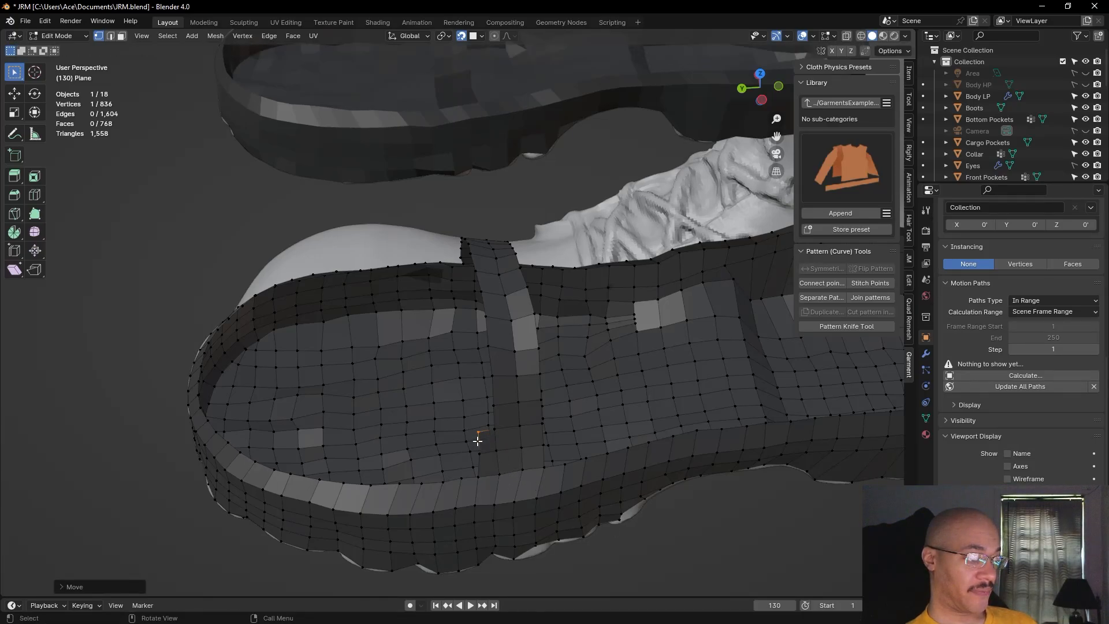
pyautogui.press('v')
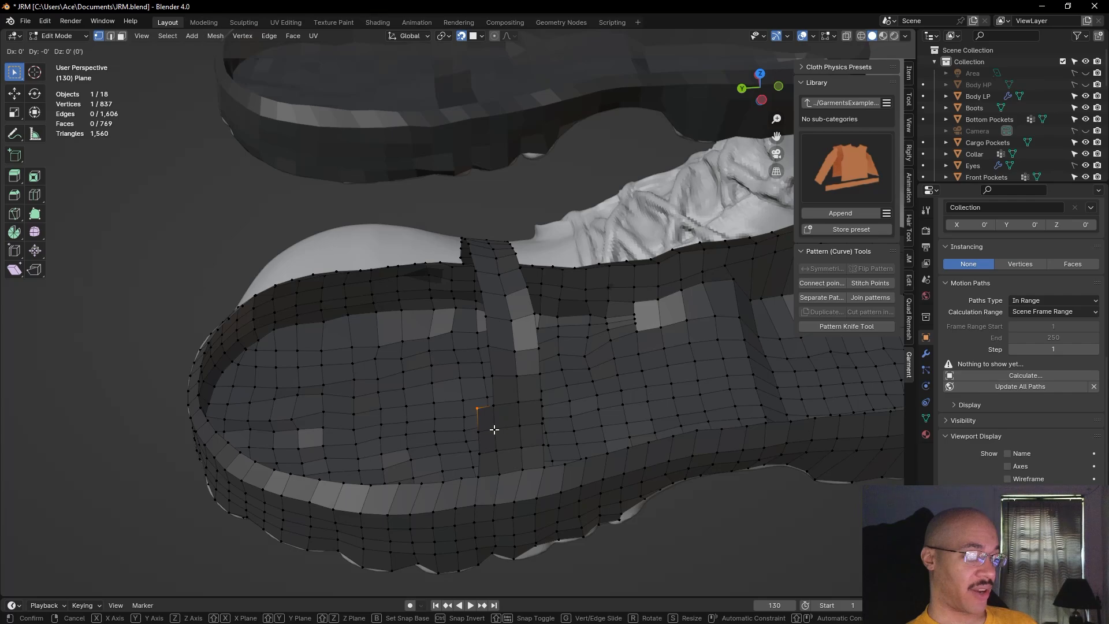
pyautogui.click(493, 429)
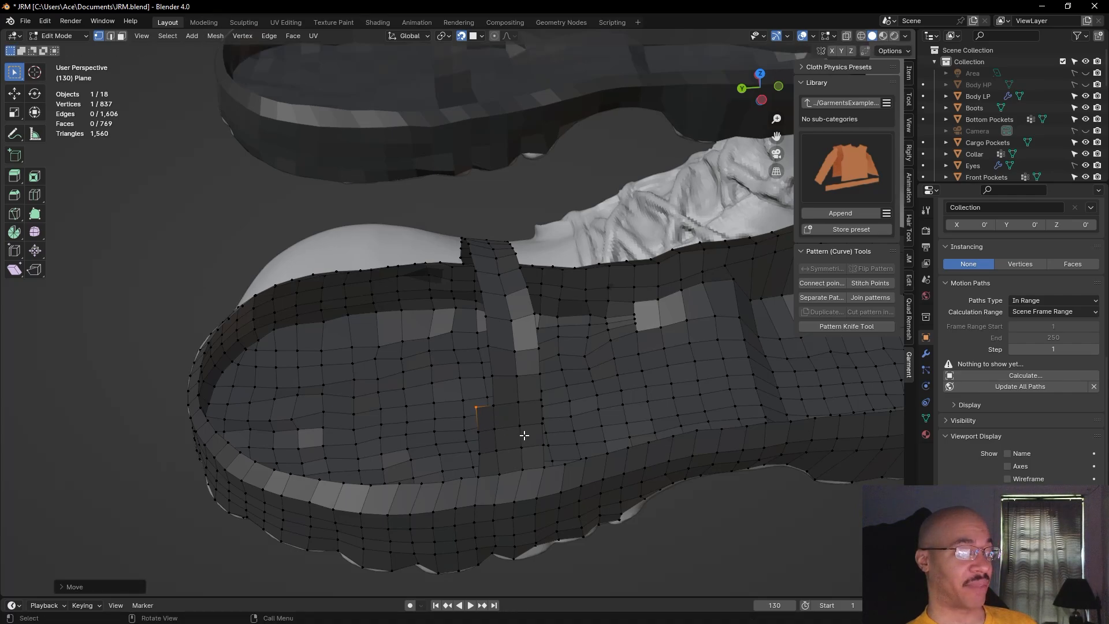
pyautogui.press('v')
pyautogui.click(491, 404)
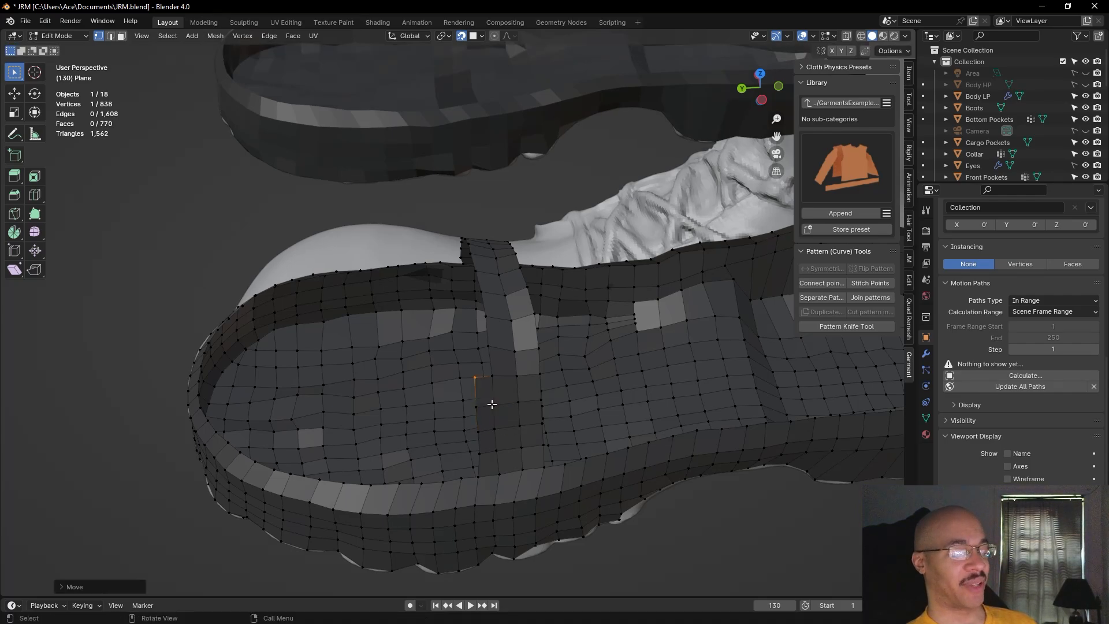
pyautogui.click(493, 374)
pyautogui.press('v')
pyautogui.click(493, 374)
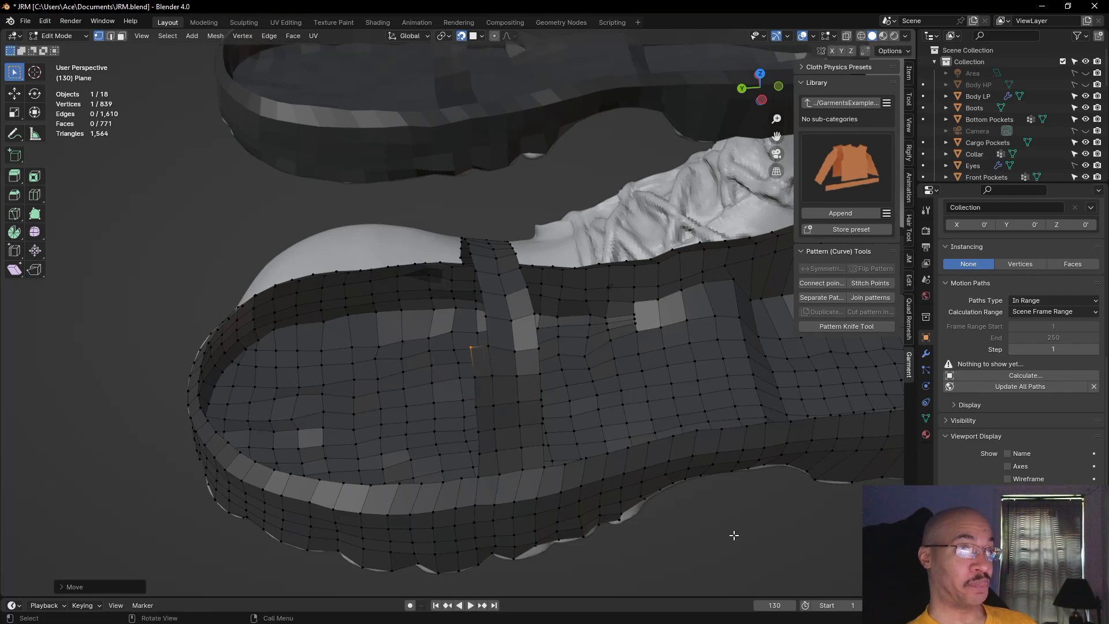
# Nudge the vertex beside the third row's upper corner into line with the strip's edge loop
pyautogui.moveTo(733, 535); pyautogui.dragTo(687, 541, button='middle')
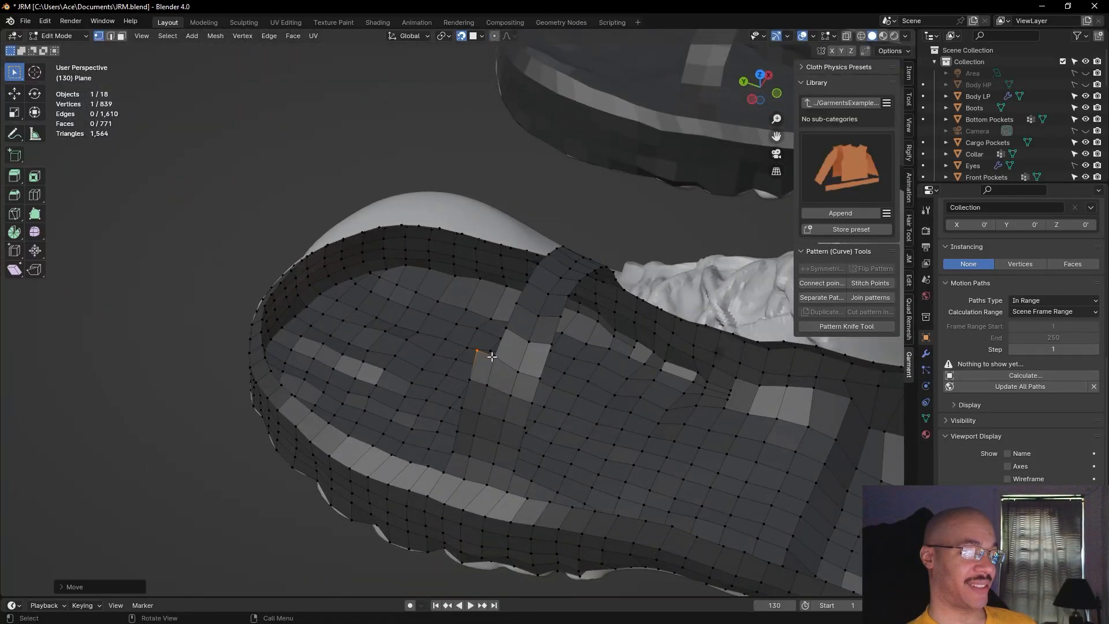
pyautogui.click(495, 358)
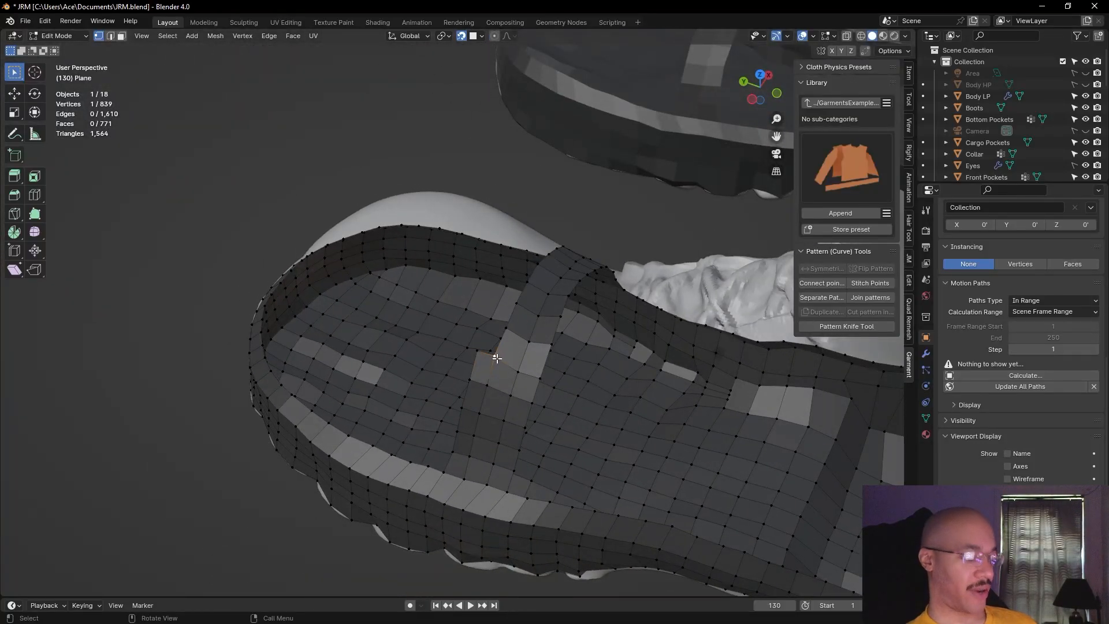
pyautogui.press('g')
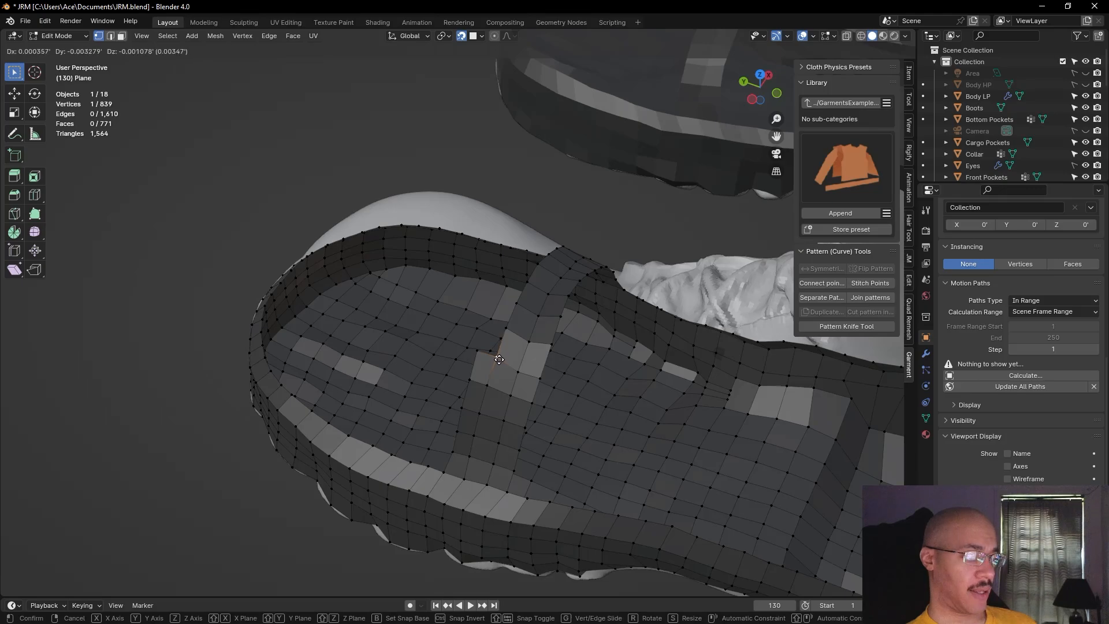
pyautogui.click(499, 361)
pyautogui.moveTo(479, 163); pyautogui.dragTo(524, 156, button='middle')
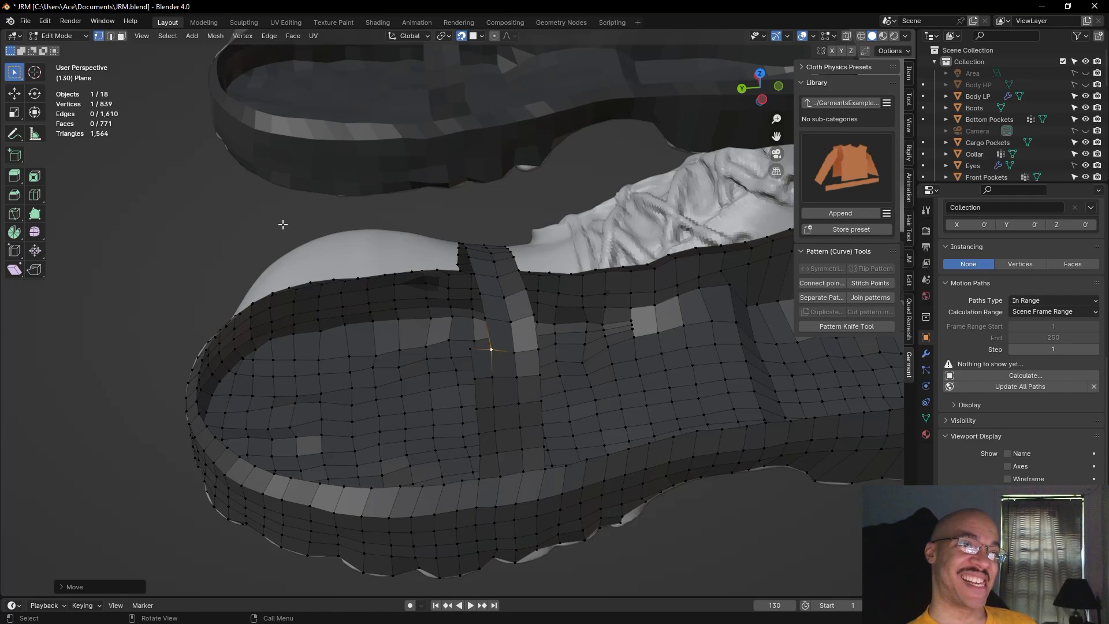
# Continue the third row across the top of the forefoot with three more faces alongside the existing strip
pyautogui.moveTo(282, 224); pyautogui.dragTo(254, 265, button='middle')
pyautogui.hotkey('alt', 'v')
pyautogui.click(468, 310)
pyautogui.click(500, 298)
pyautogui.press('f')
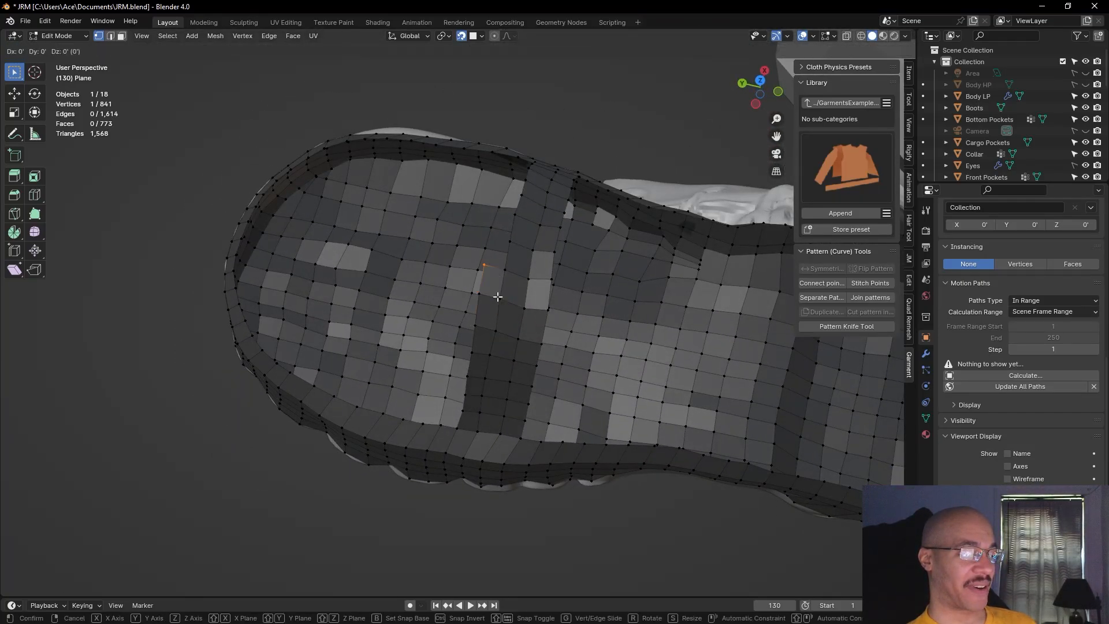
pyautogui.click(500, 291)
pyautogui.click(505, 270)
pyautogui.press('f')
pyautogui.click(504, 263)
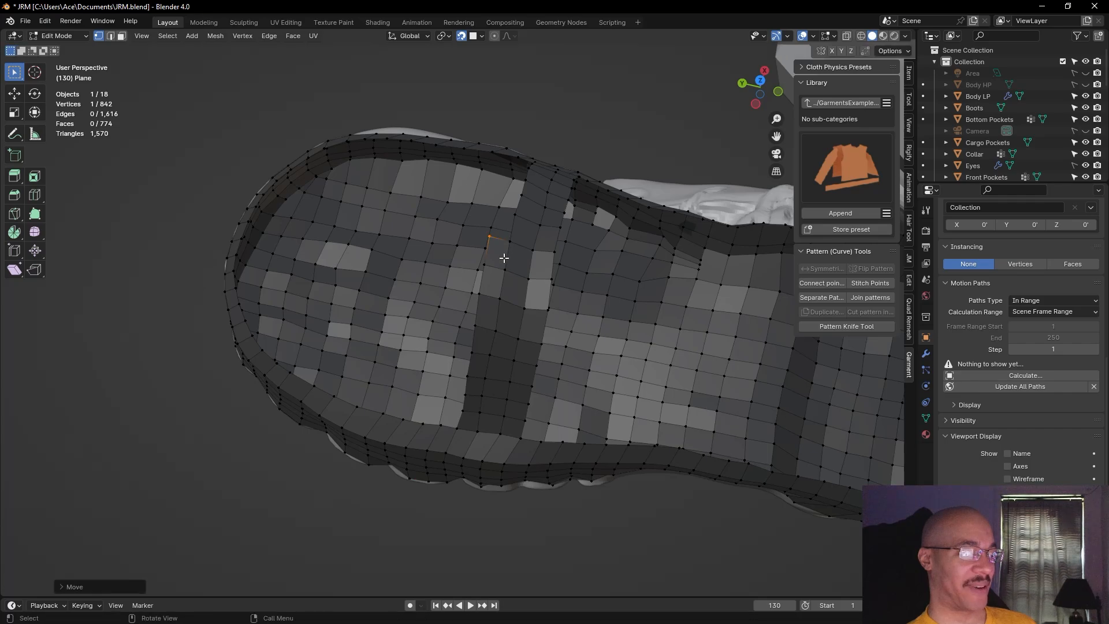
# Add two further faces to the third row, carrying it over the crest of the forefoot
pyautogui.click(508, 242)
pyautogui.press('f')
pyautogui.click(509, 229)
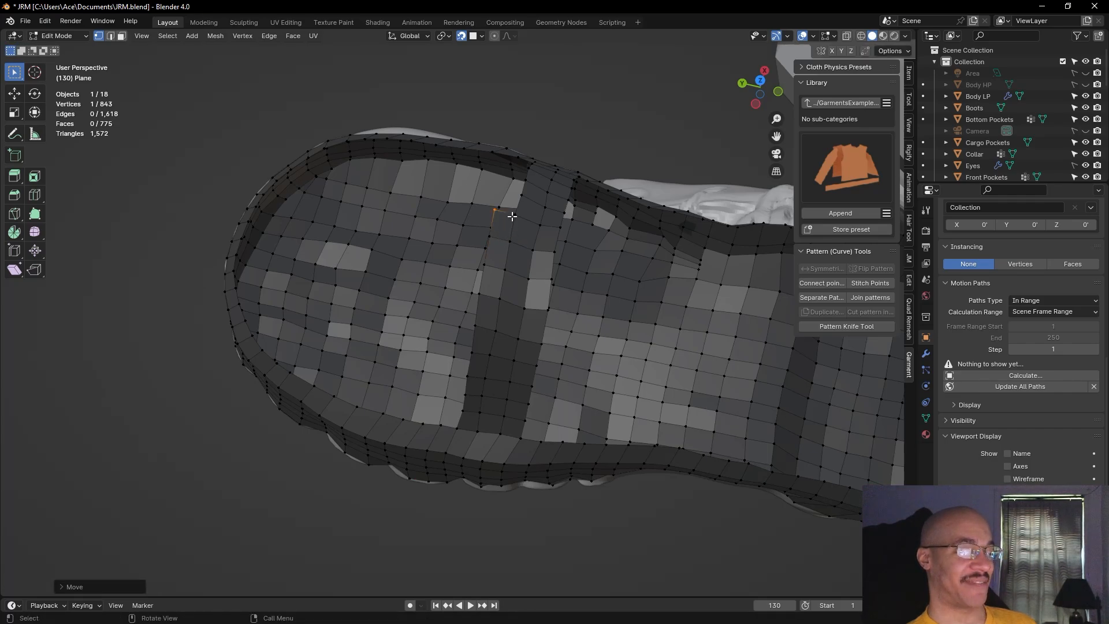
pyautogui.click(512, 213)
pyautogui.press('f')
pyautogui.click(512, 213)
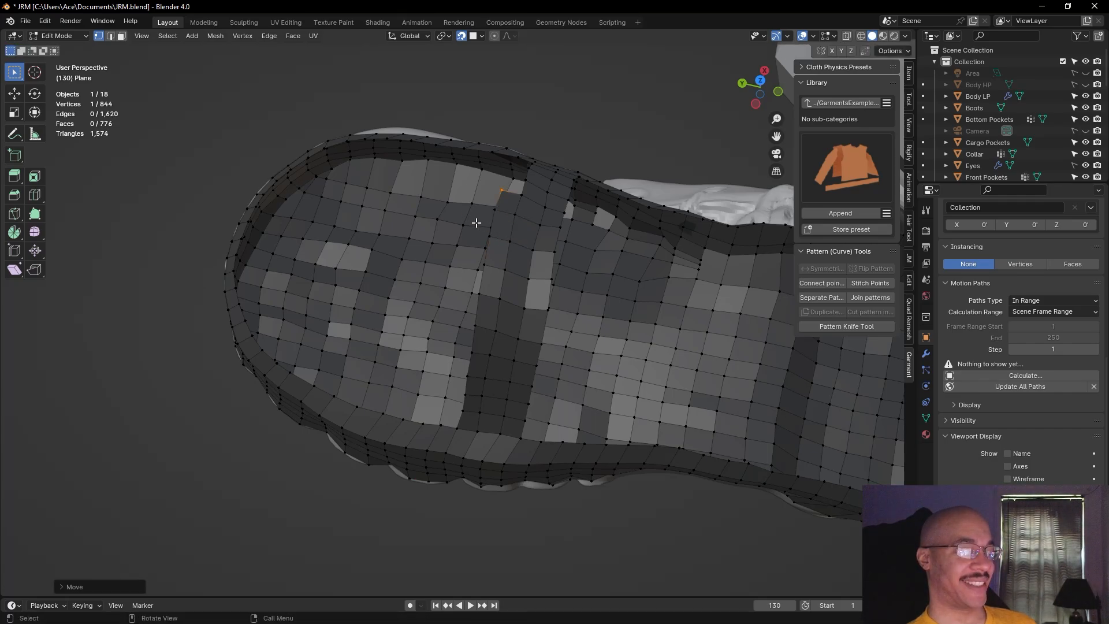
# Reposition the edge vertex next to the third row's leading corner on the far side of the forefoot
pyautogui.moveTo(233, 196); pyautogui.dragTo(427, 181, button='middle')
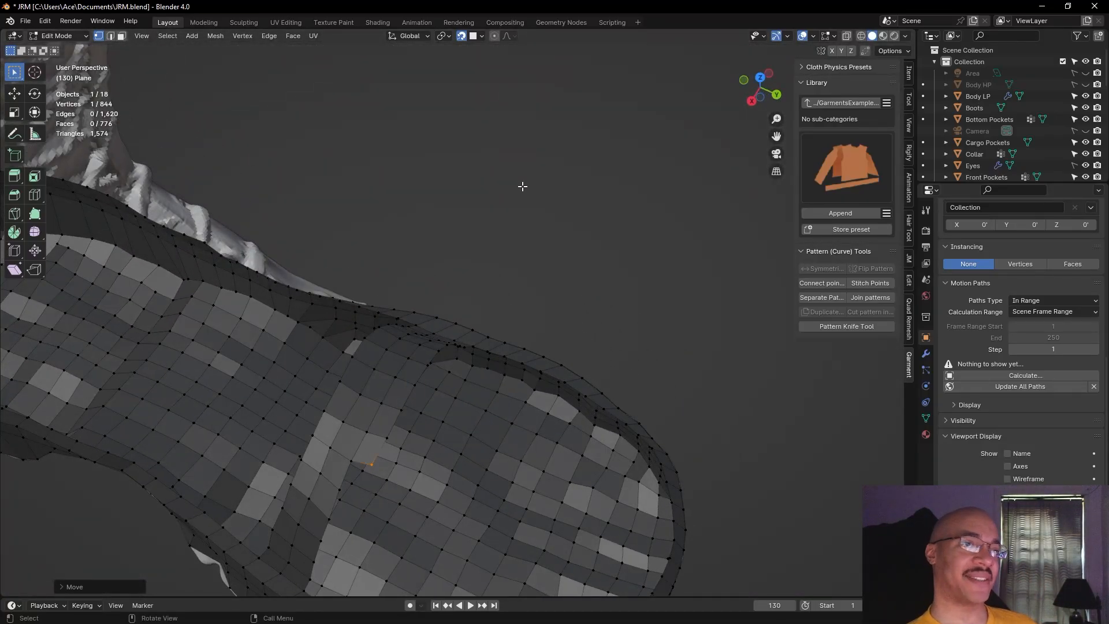
pyautogui.moveTo(554, 198); pyautogui.dragTo(573, 185, button='middle')
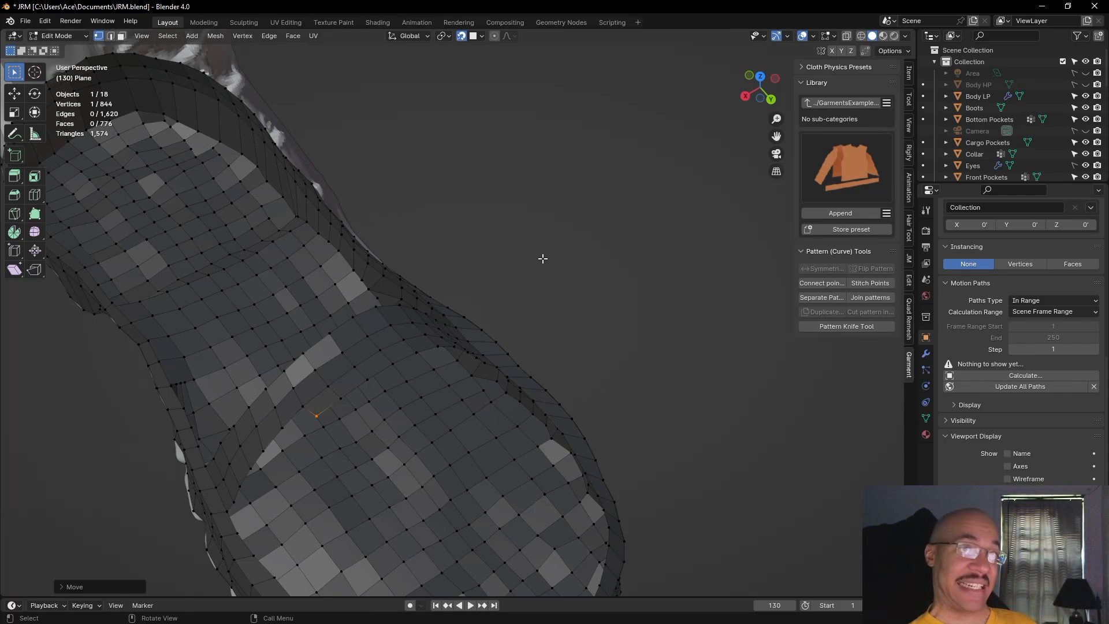
pyautogui.moveTo(543, 258); pyautogui.dragTo(567, 246, button='middle')
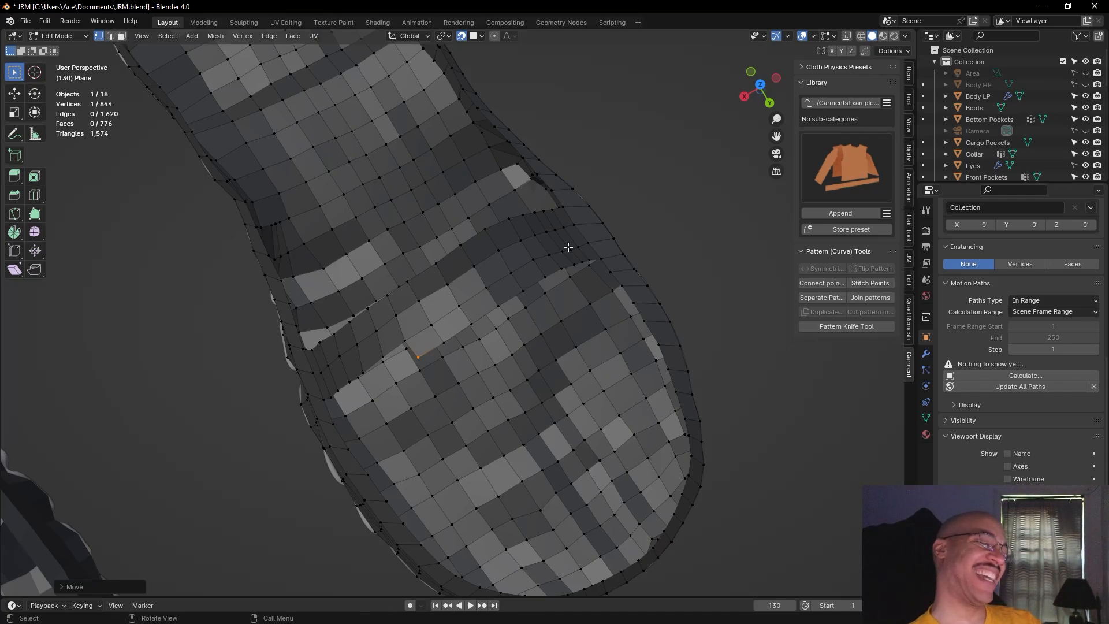
pyautogui.keyDown('shift'); pyautogui.moveTo(603, 202); pyautogui.dragTo(724, 132, button='middle'); pyautogui.keyUp('shift')
pyautogui.click(541, 261)
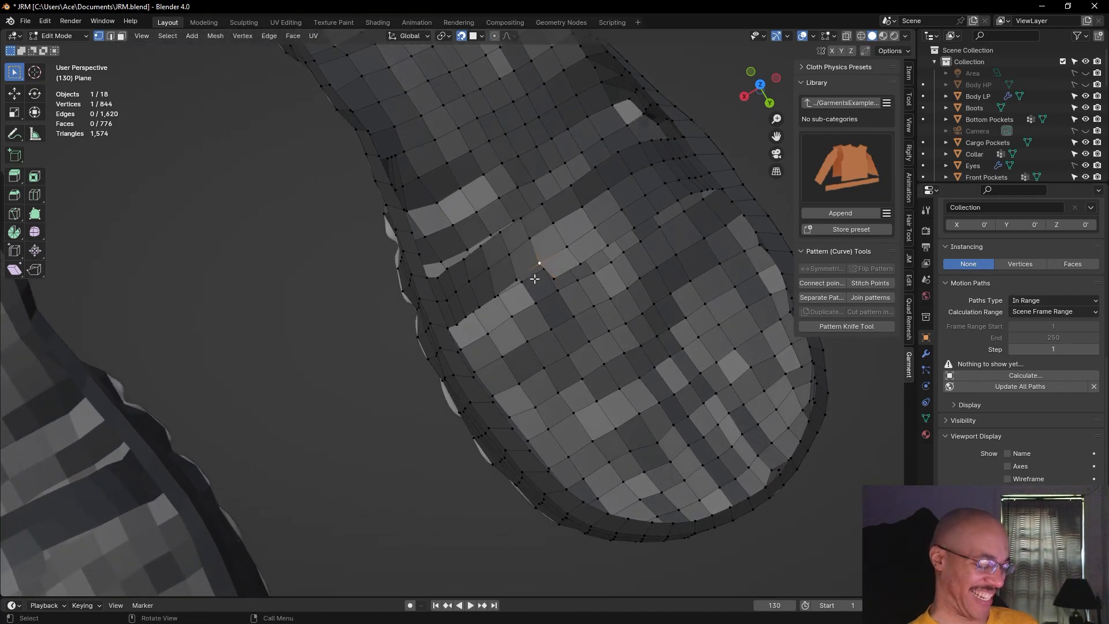
pyautogui.press('g')
pyautogui.click(539, 277)
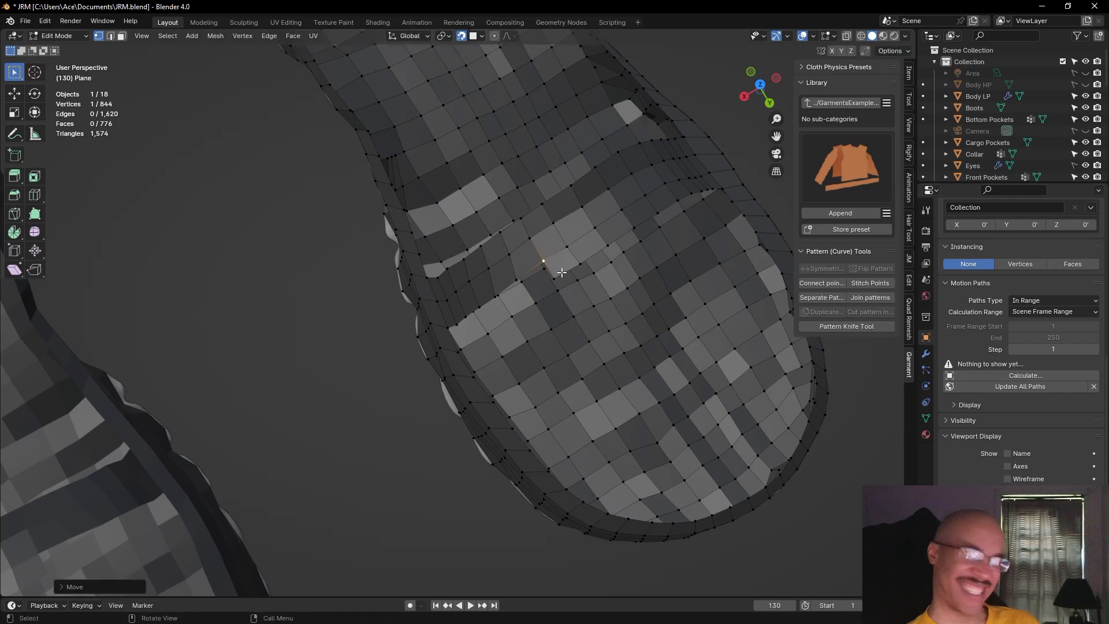
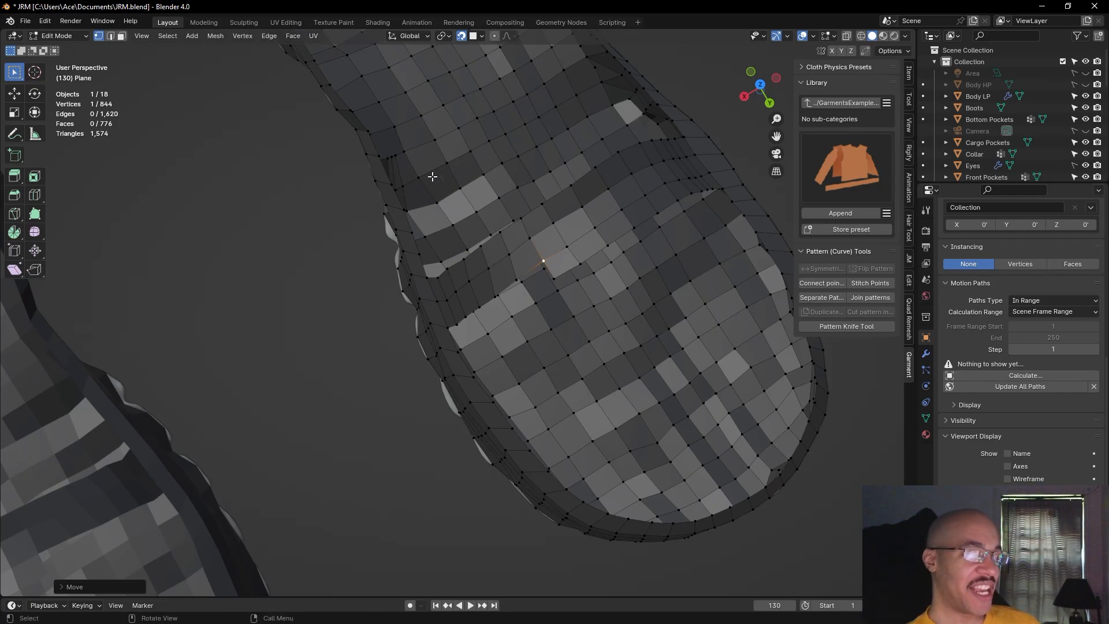
# Fill one more face at the third row's leading end and even out the neighbouring strip vertices
pyautogui.press('g')
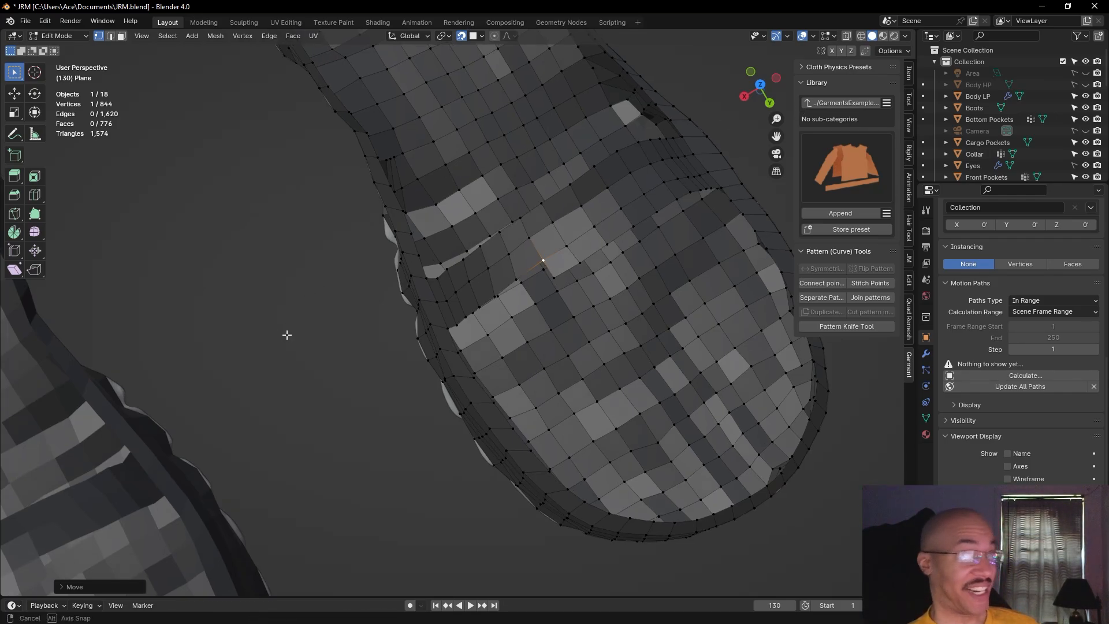
pyautogui.moveTo(289, 354); pyautogui.dragTo(452, 258, button='middle')
pyautogui.press('f')
pyautogui.click(509, 249)
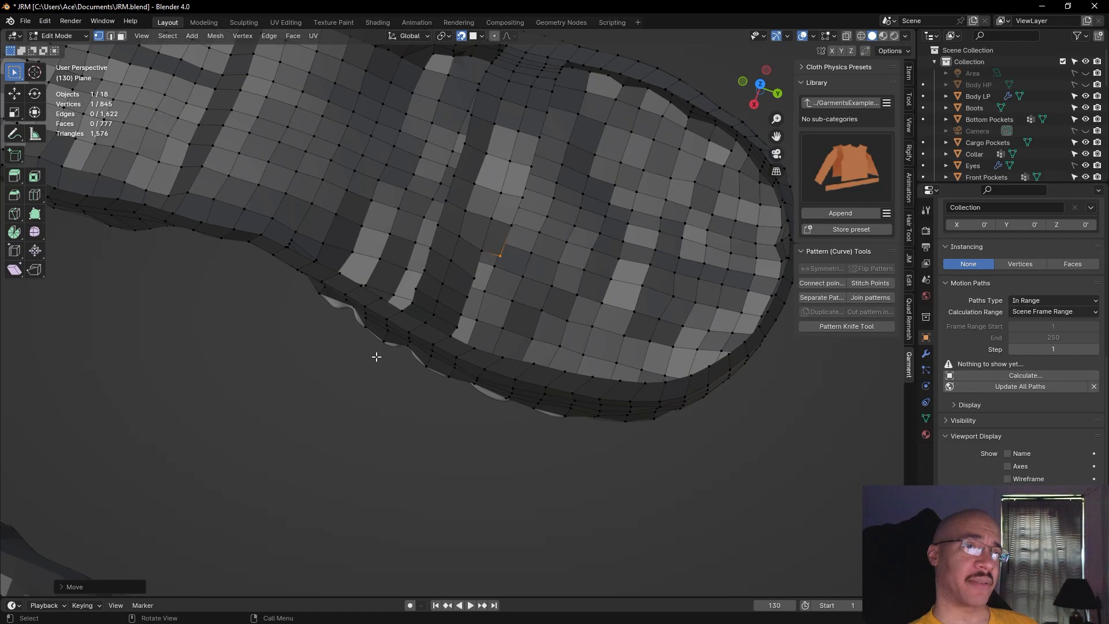
pyautogui.click(483, 252)
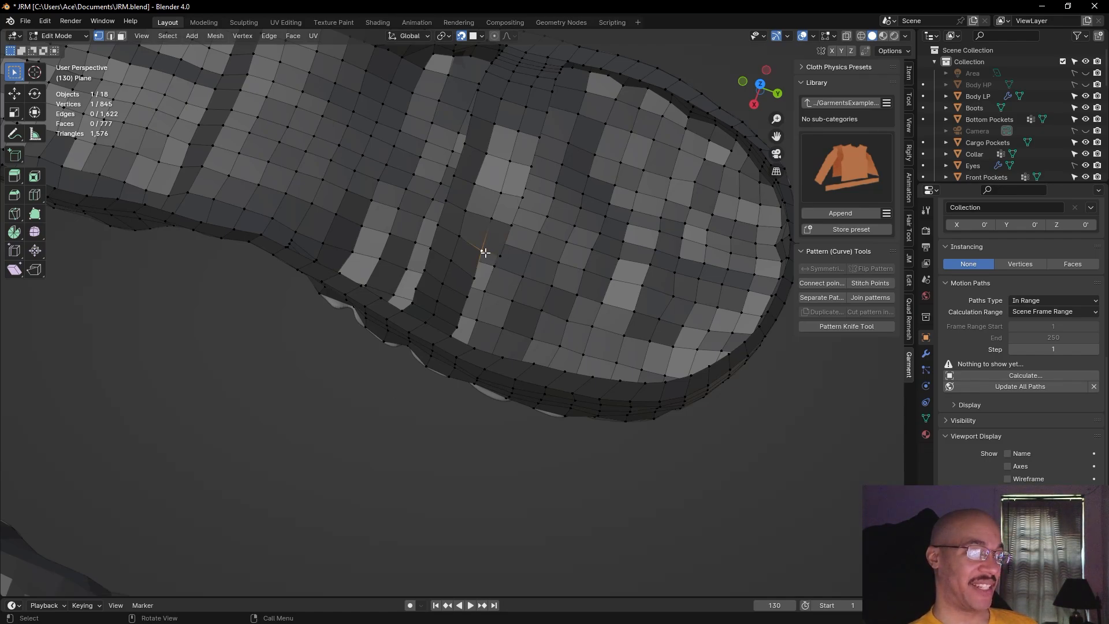
pyautogui.press('g')
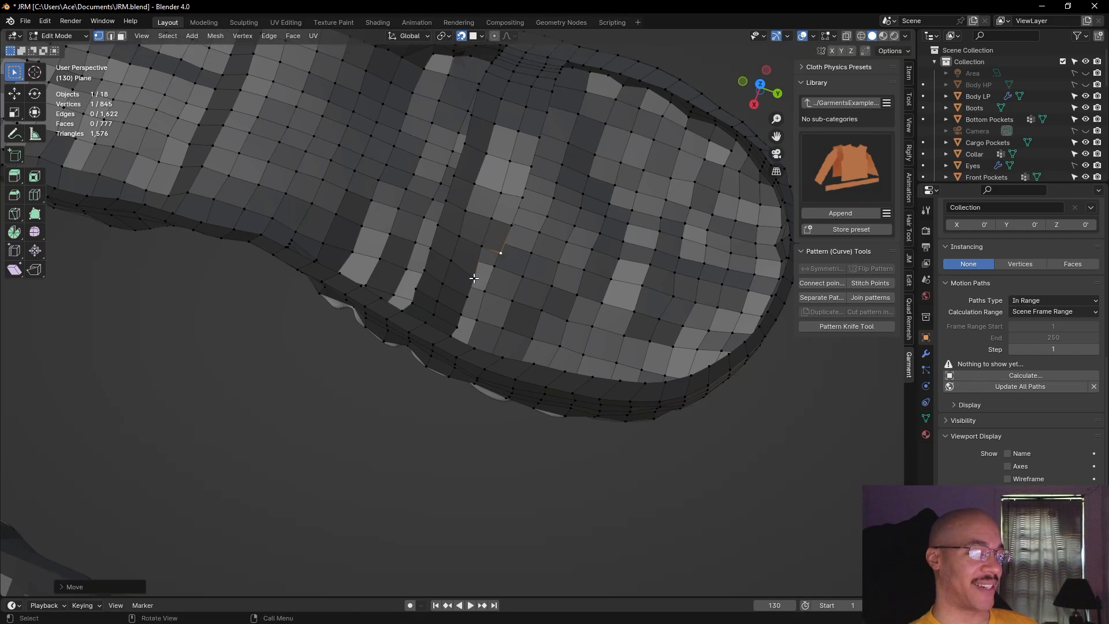
pyautogui.click(476, 268)
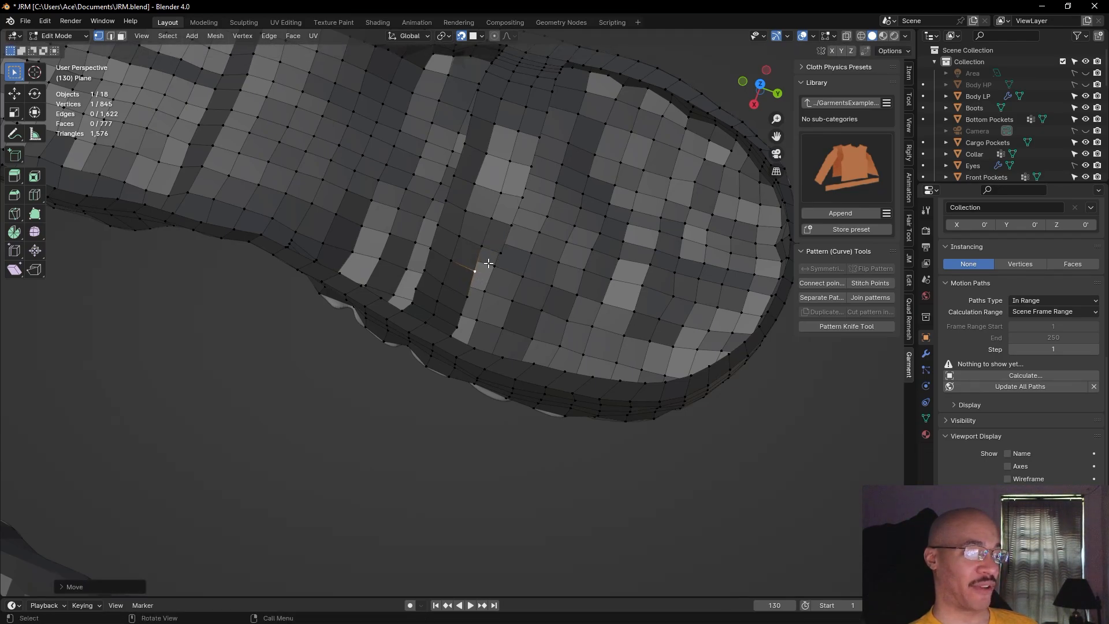
pyautogui.click(481, 249)
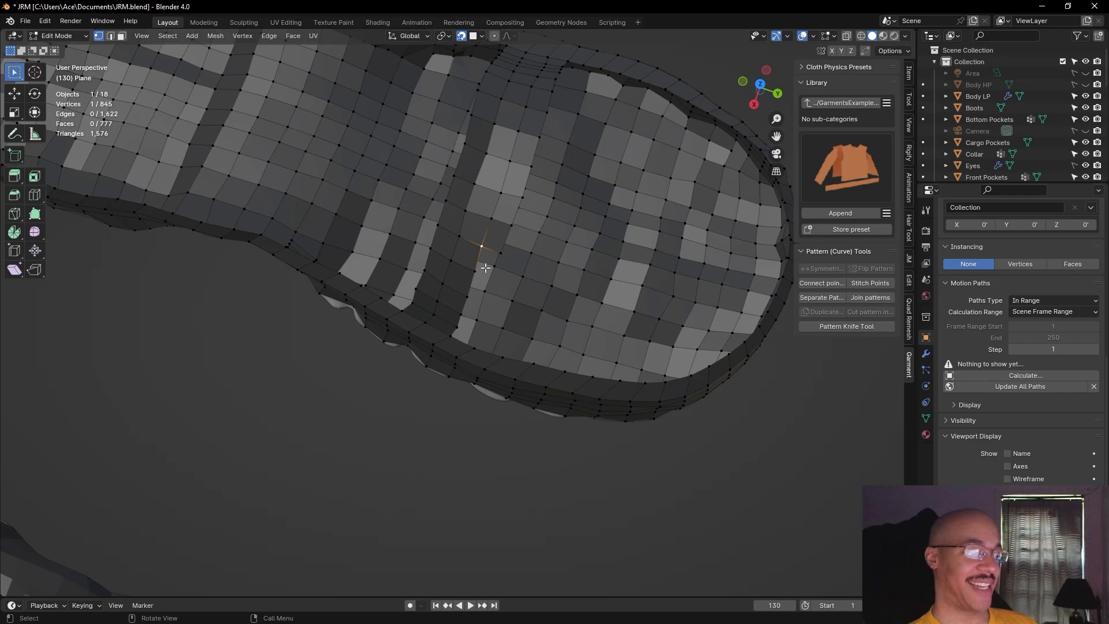
# Extend the third row down the opposite side of the forefoot by three faces and place the last corner vertex
pyautogui.press('v')
pyautogui.rightClick(485, 268)
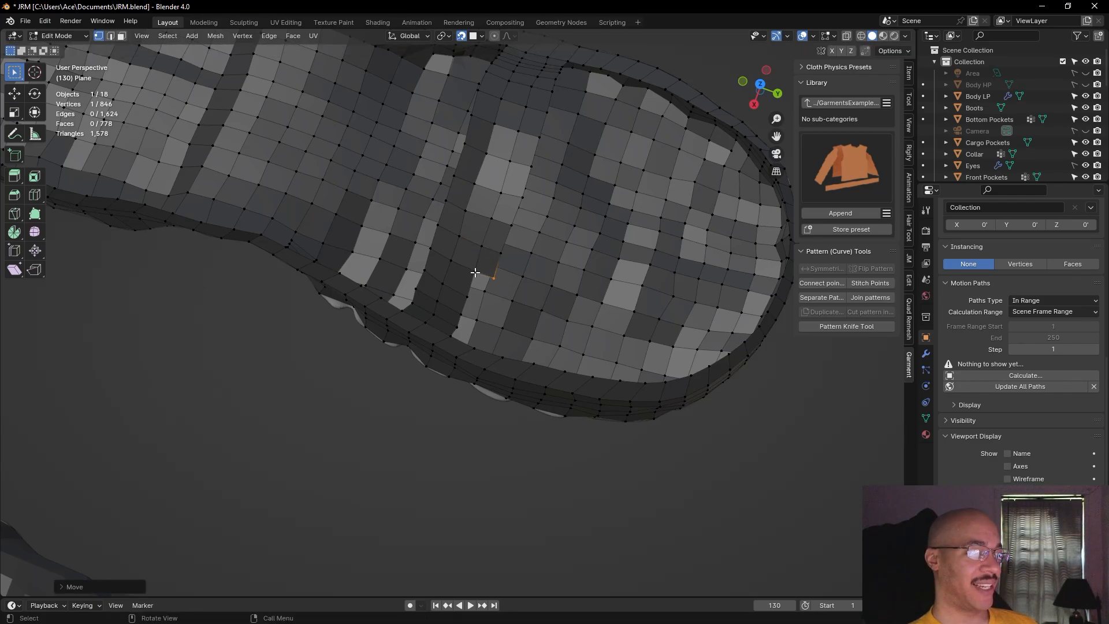
pyautogui.press('v')
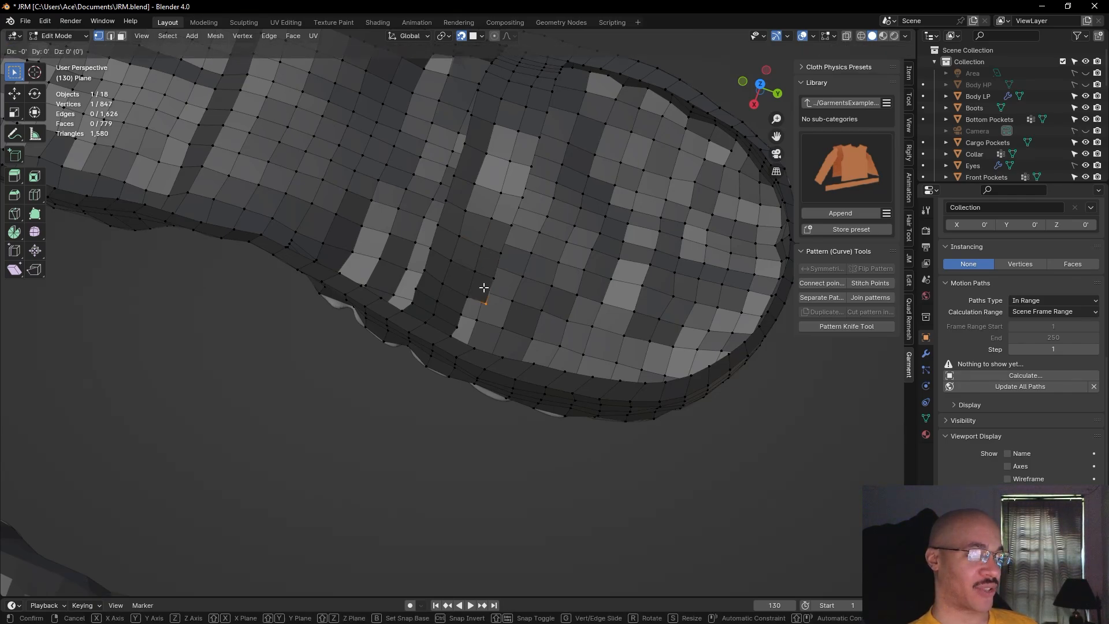
pyautogui.rightClick(484, 287)
pyautogui.press('v')
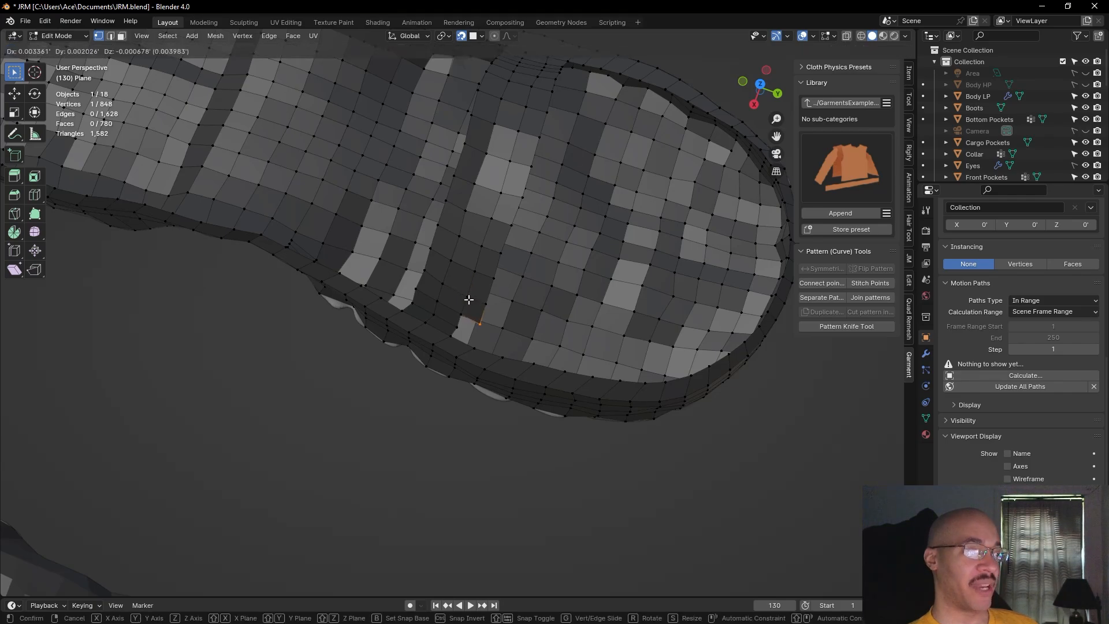
pyautogui.click(469, 299)
pyautogui.moveTo(389, 404); pyautogui.dragTo(388, 321, button='middle')
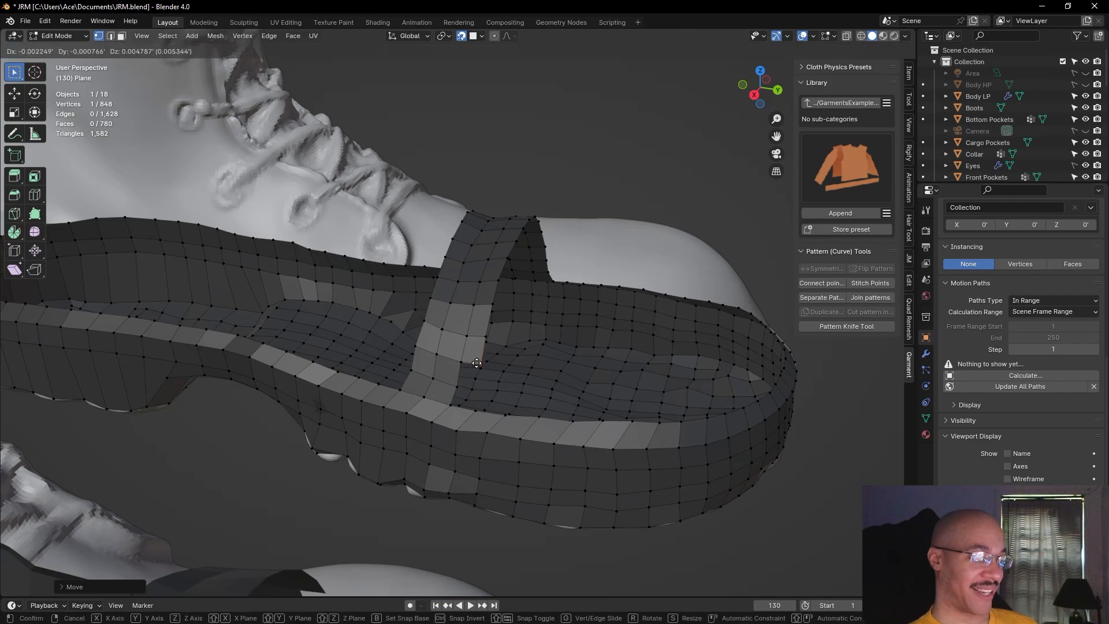
pyautogui.keyDown('shift'); pyautogui.moveTo(272, 451); pyautogui.dragTo(290, 511, button='middle'); pyautogui.keyUp('shift')
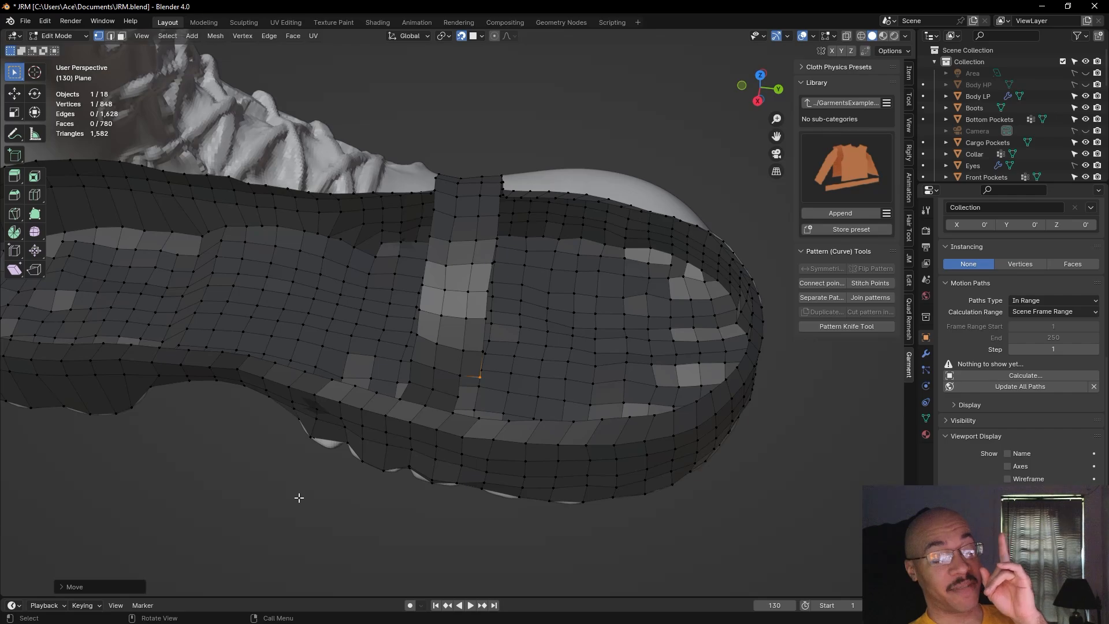
# Extend the third row by one face toward the near sole rim, from its leading corner vertex
pyautogui.moveTo(300, 495); pyautogui.dragTo(379, 481, button='middle')
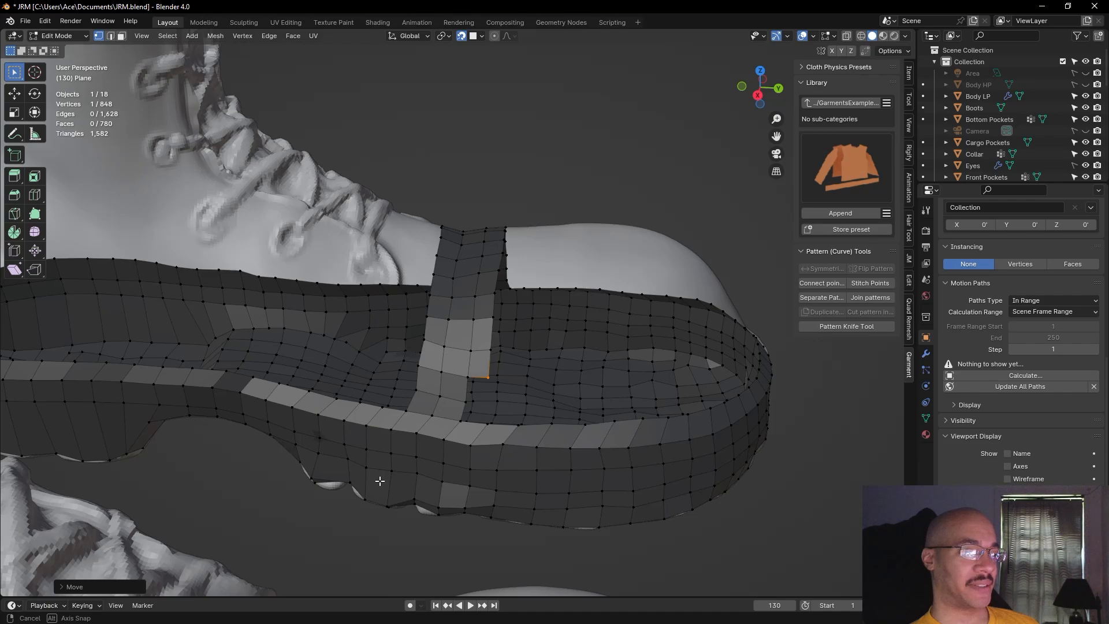
pyautogui.moveTo(380, 481); pyautogui.dragTo(380, 480, button='middle')
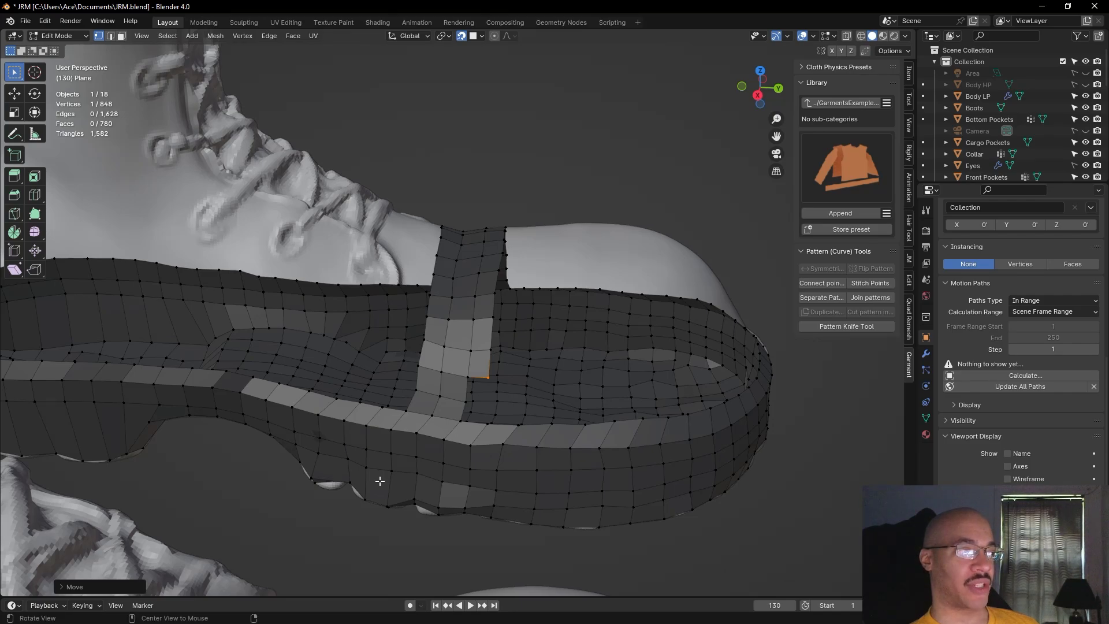
pyautogui.click(467, 378)
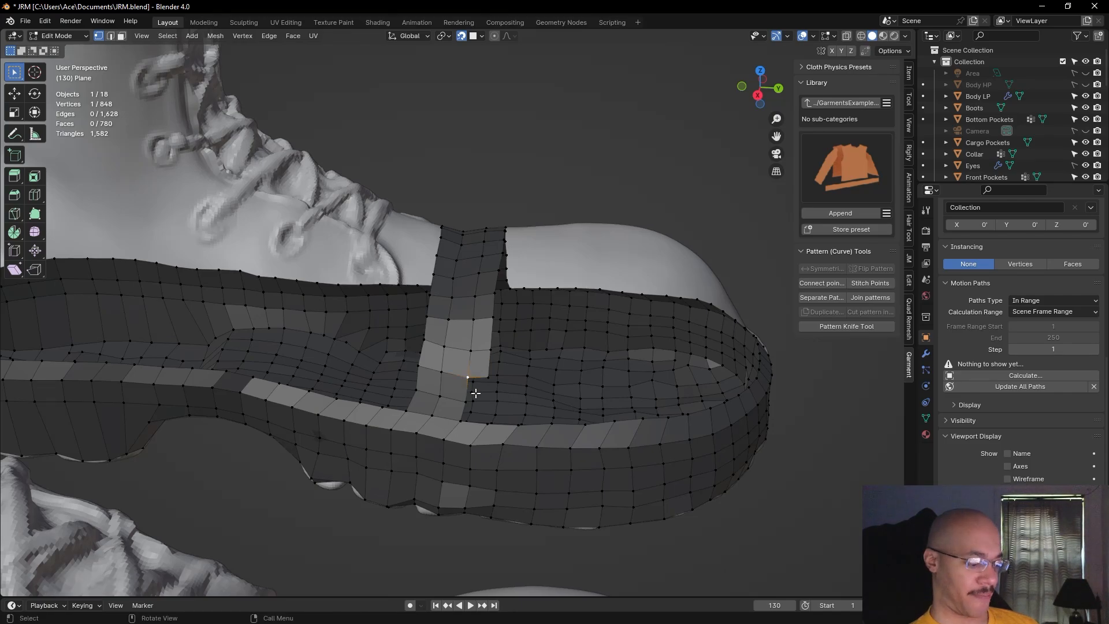
pyautogui.press('f')
pyautogui.click(488, 378)
pyautogui.press('f')
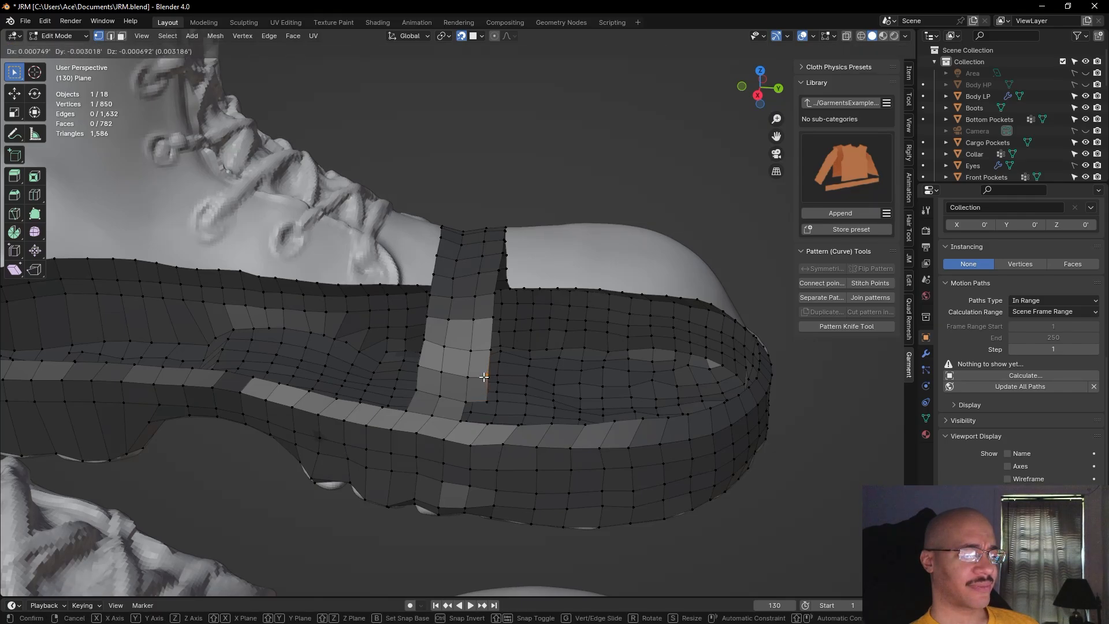
pyautogui.click(484, 376)
pyautogui.moveTo(327, 499); pyautogui.dragTo(361, 453, button='middle')
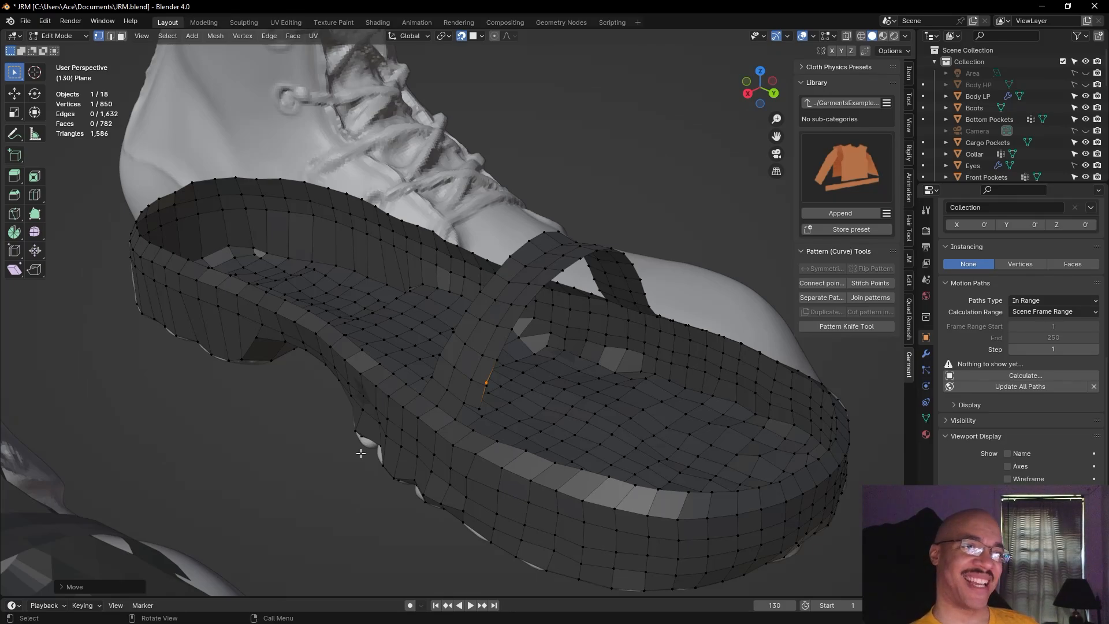
pyautogui.hotkey('ctrl', 'z')
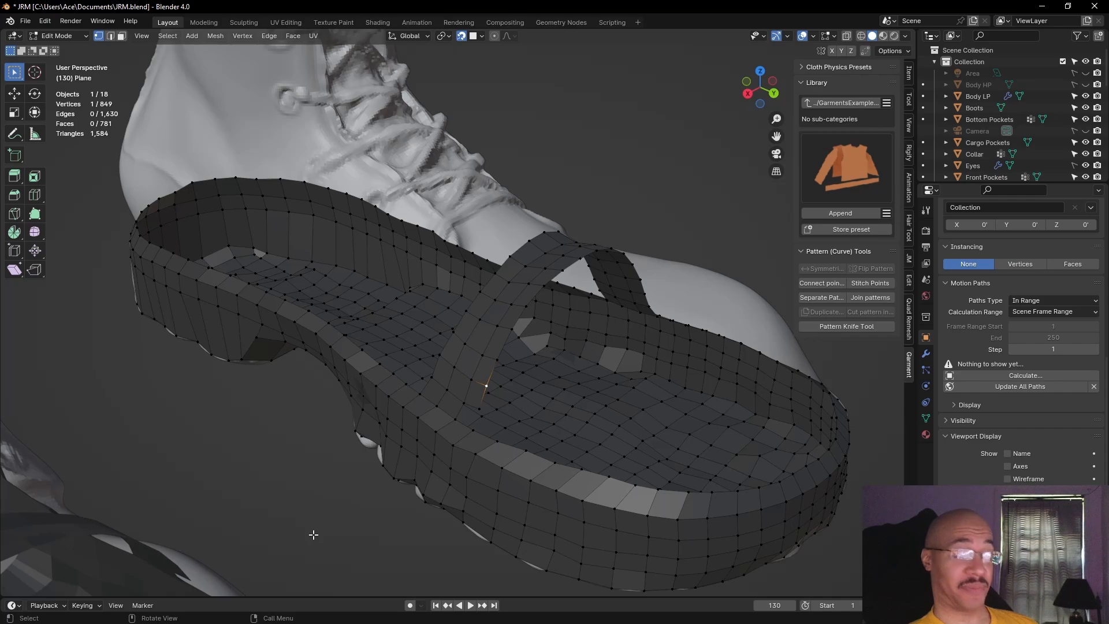
# Close the gap at the third row's end with a face between its last edge and the facing sole rim edge
pyautogui.press('2')
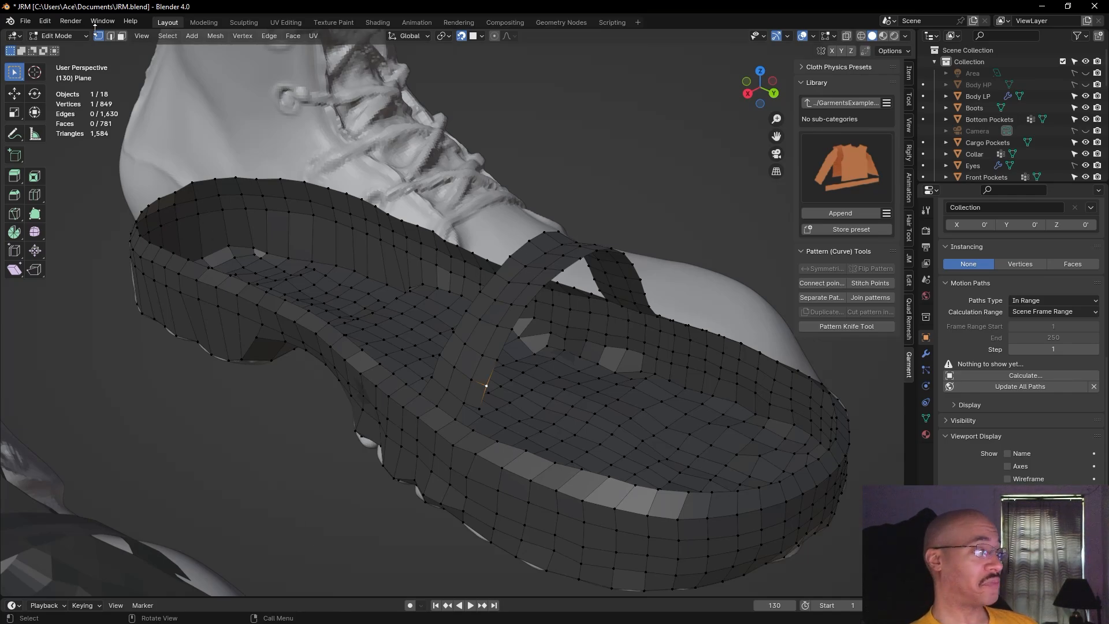
pyautogui.click(472, 406)
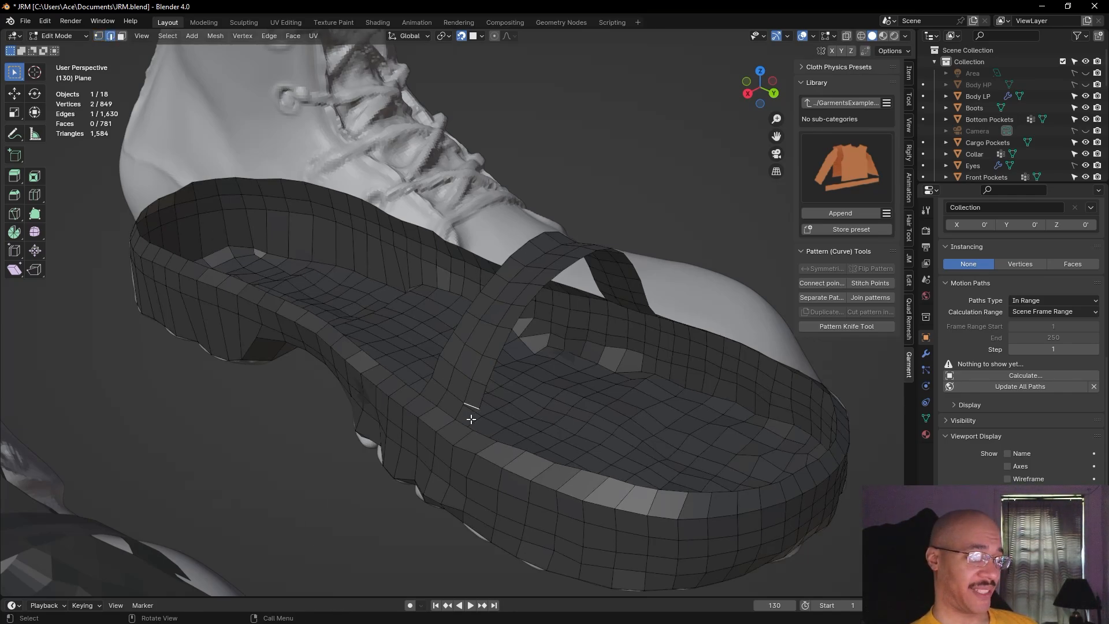
pyautogui.keyDown('shift'); pyautogui.click(463, 424); pyautogui.keyUp('shift')
pyautogui.press('f')
pyautogui.click(355, 452)
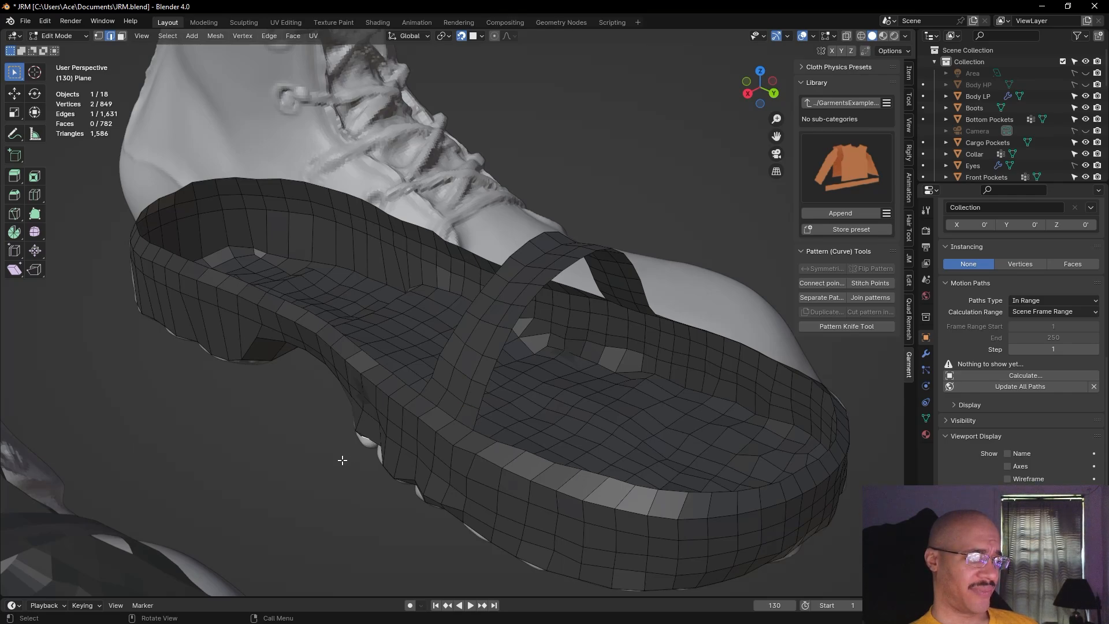
# Start a fourth row on the toe side of the strip with one face at the near sole rim, placing its corner vertex
pyautogui.moveTo(342, 460); pyautogui.dragTo(462, 439, button='middle')
pyautogui.click(524, 359)
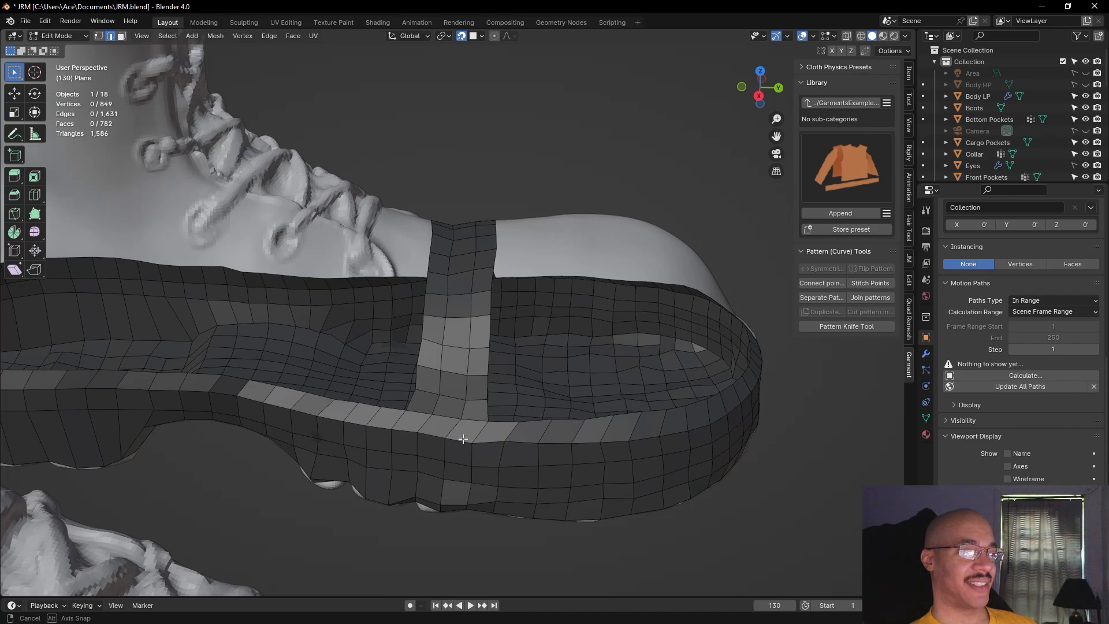
pyautogui.moveTo(462, 439); pyautogui.dragTo(407, 469, button='middle')
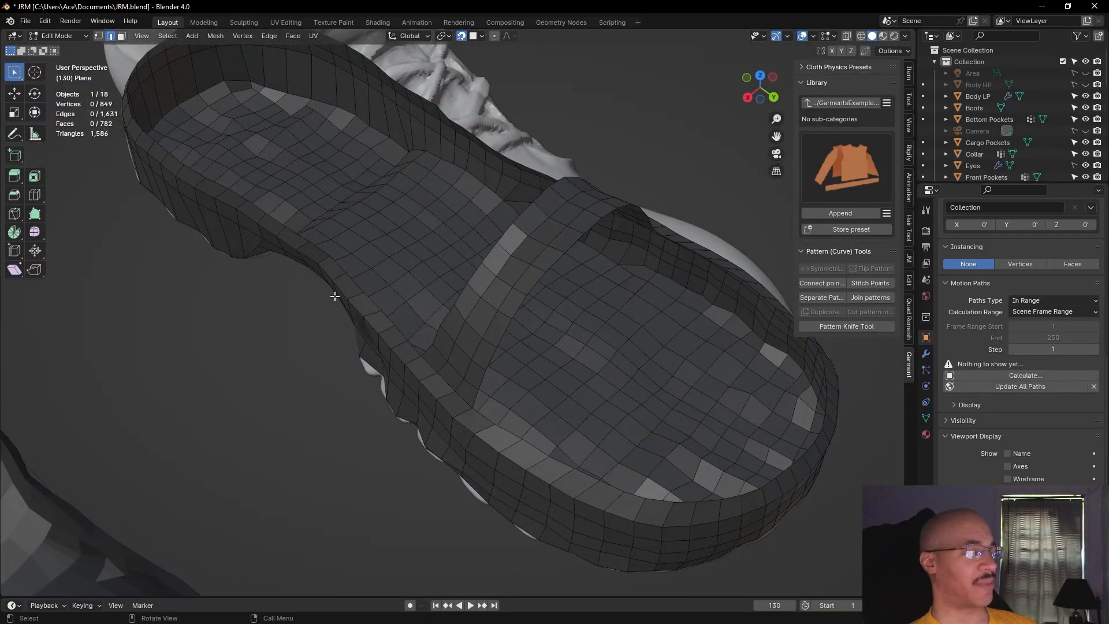
pyautogui.click(102, 36)
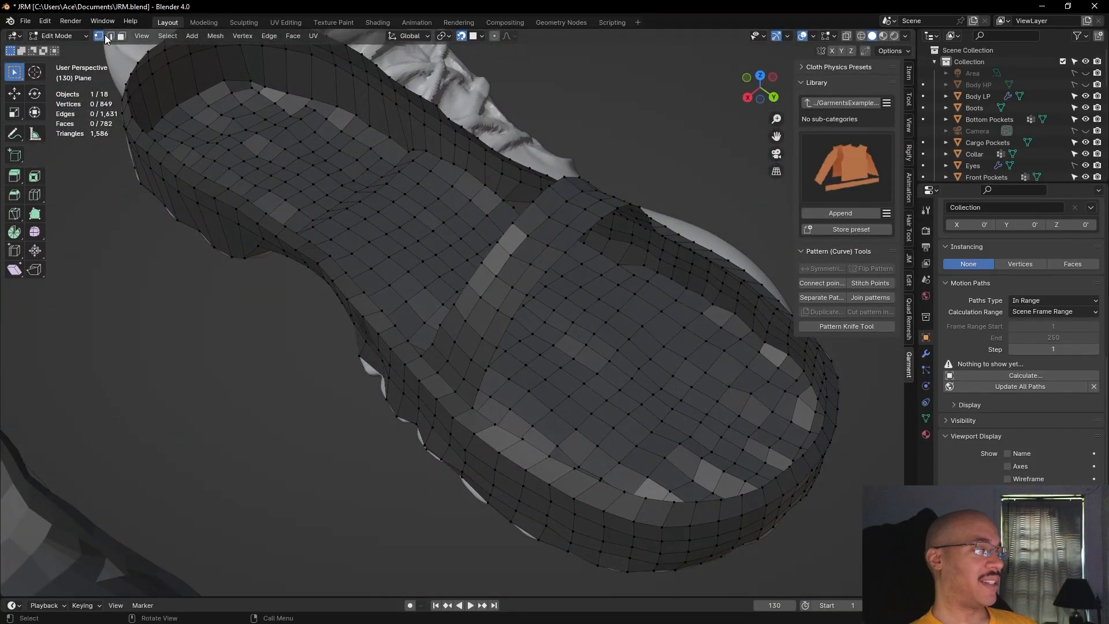
pyautogui.click(480, 408)
pyautogui.hotkey('alt', 'v')
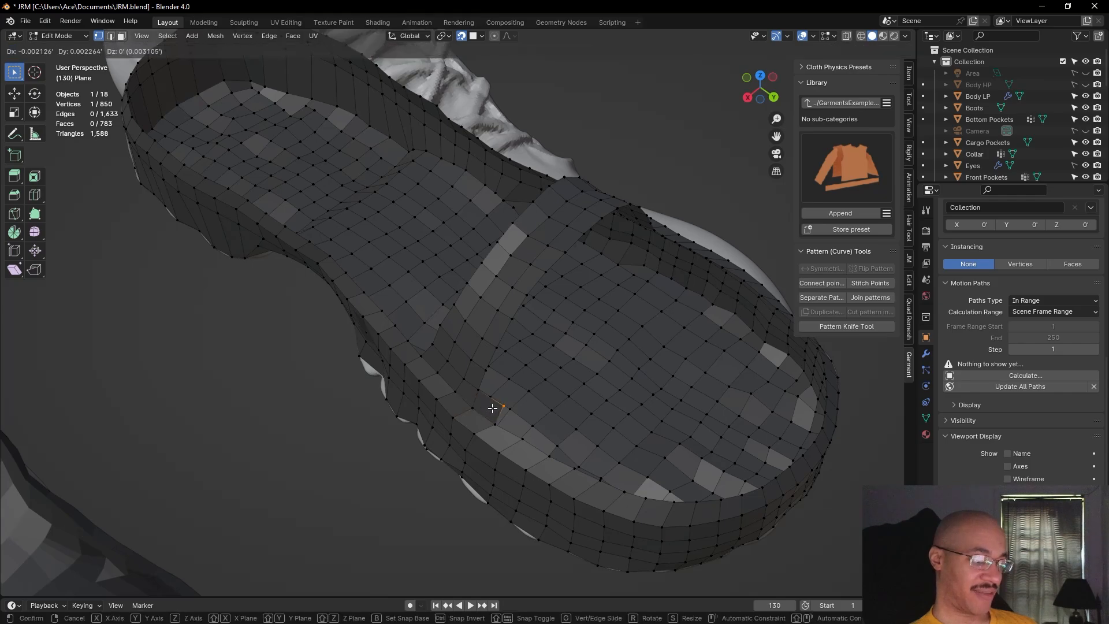
pyautogui.click(492, 408)
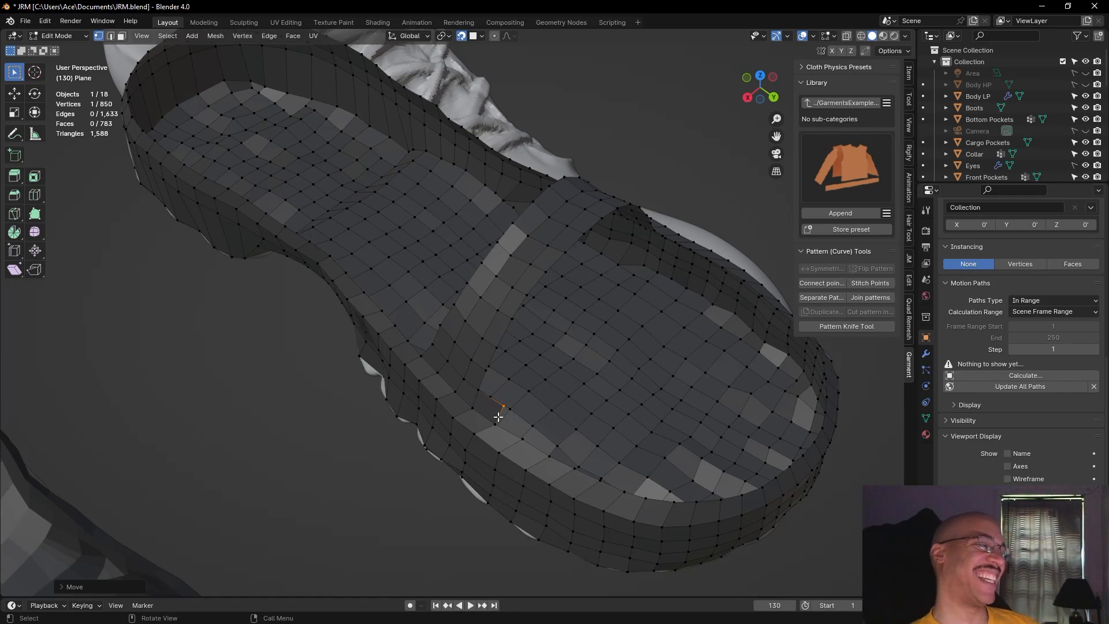
# Extend the fourth row up the side of the forefoot by two faces
pyautogui.moveTo(492, 451); pyautogui.dragTo(482, 403, button='middle')
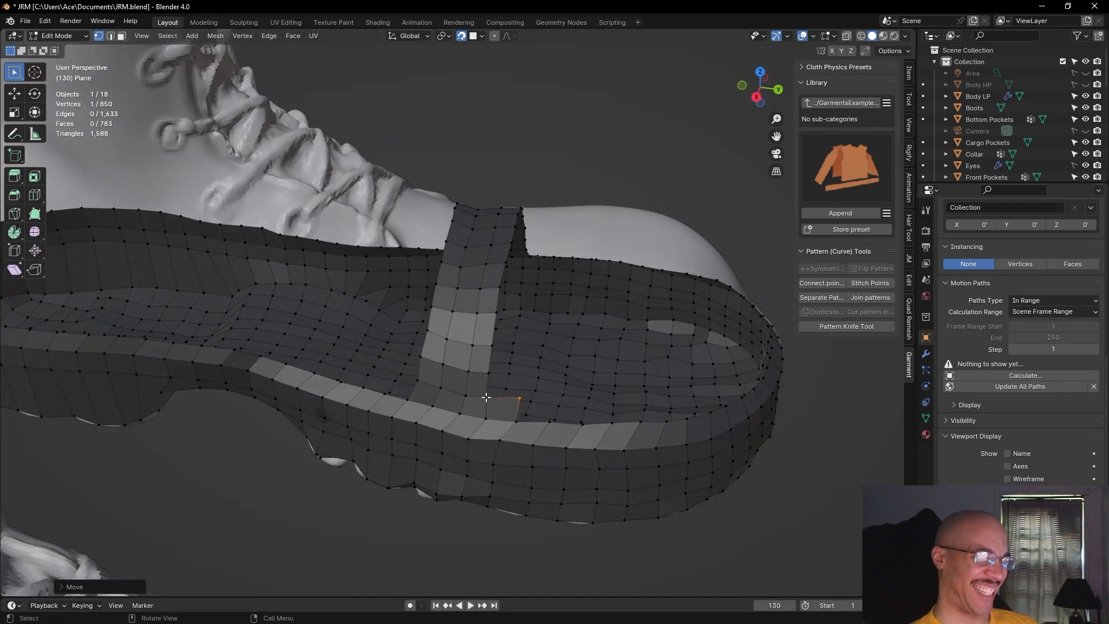
pyautogui.click(494, 396)
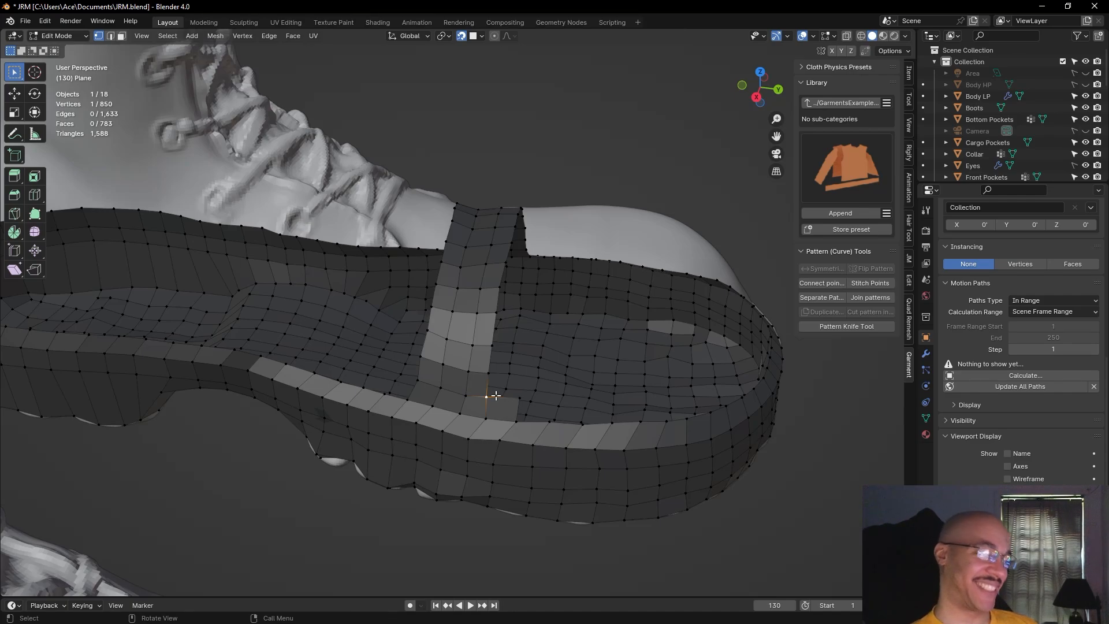
pyautogui.press('f')
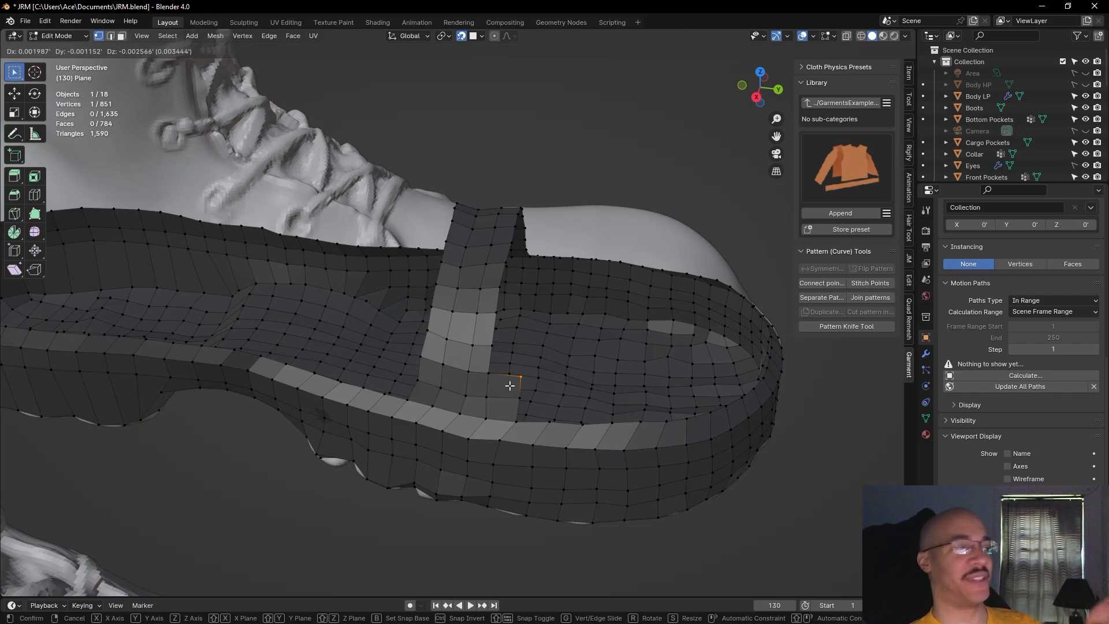
pyautogui.click(509, 385)
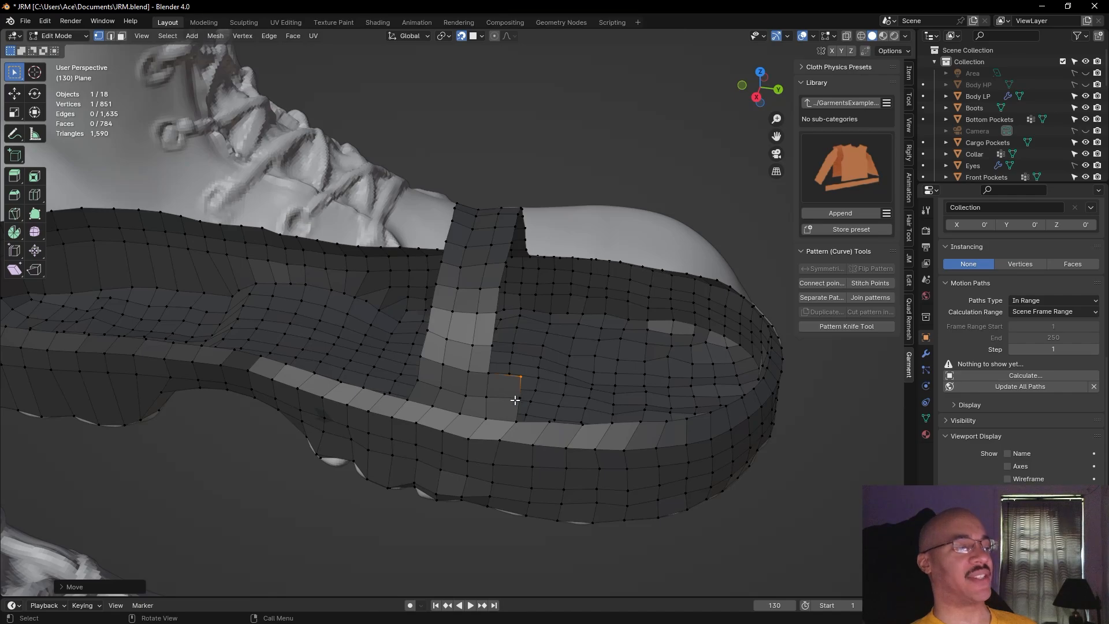
pyautogui.click(487, 376)
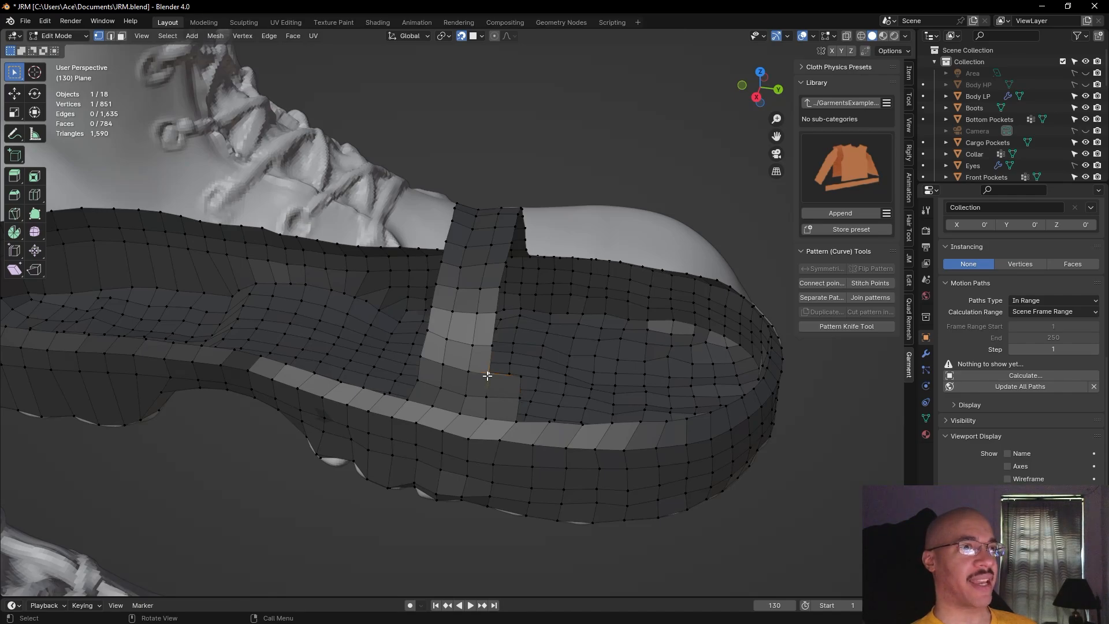
pyautogui.press('f')
pyautogui.click(487, 374)
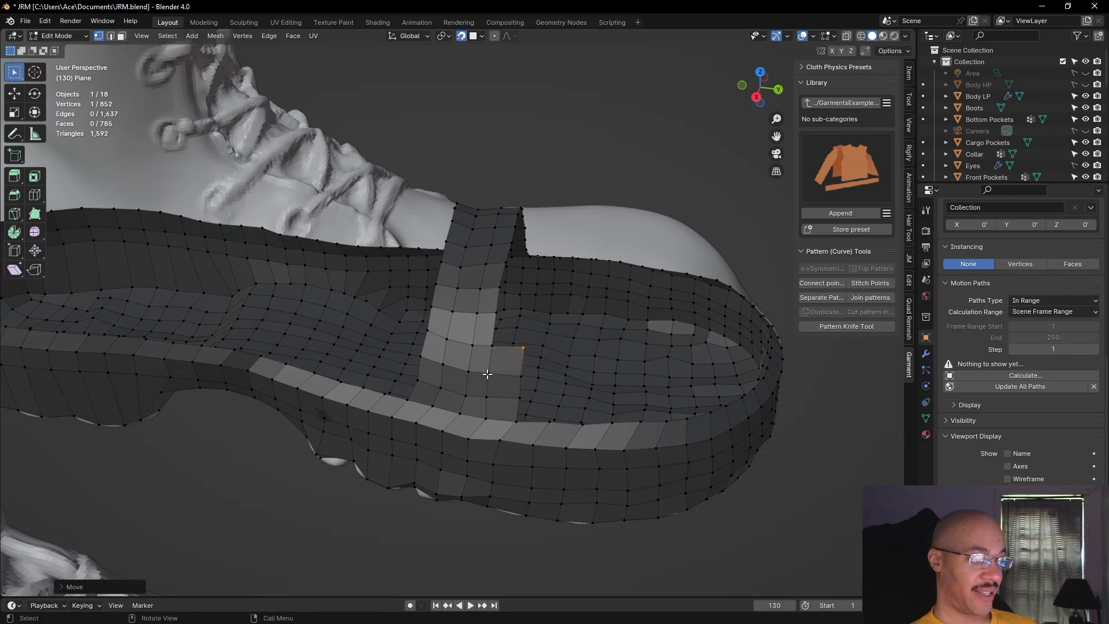
# Add one more face to the fourth row's upper end and position its corner vertex
pyautogui.click(491, 345)
pyautogui.click(361, 488)
pyautogui.moveTo(337, 514); pyautogui.dragTo(391, 532, button='middle')
pyautogui.click(486, 322)
pyautogui.press('e')
pyautogui.click(508, 310)
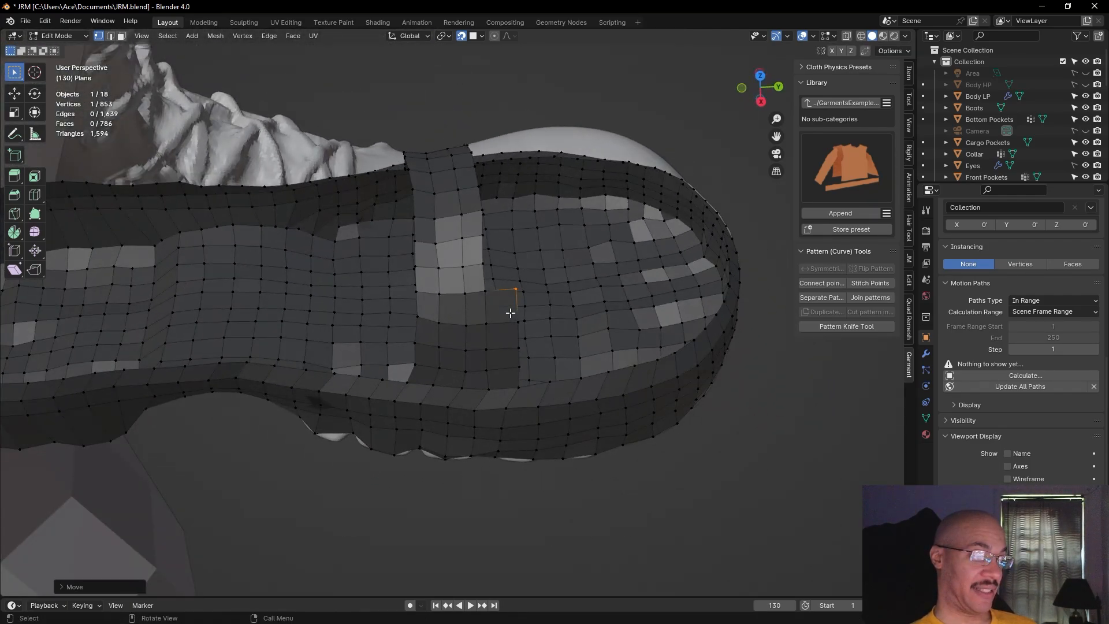
# Even out the vertices along the boundary between the third and fourth rows by shifting them slightly
pyautogui.click(487, 374)
pyautogui.press('g')
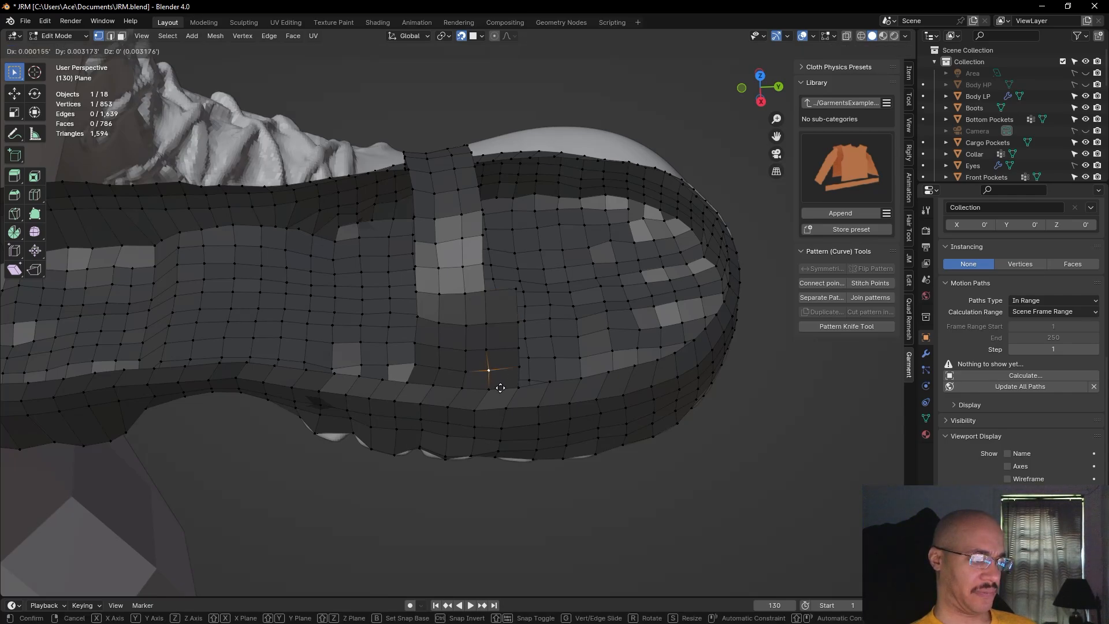
pyautogui.click(496, 362)
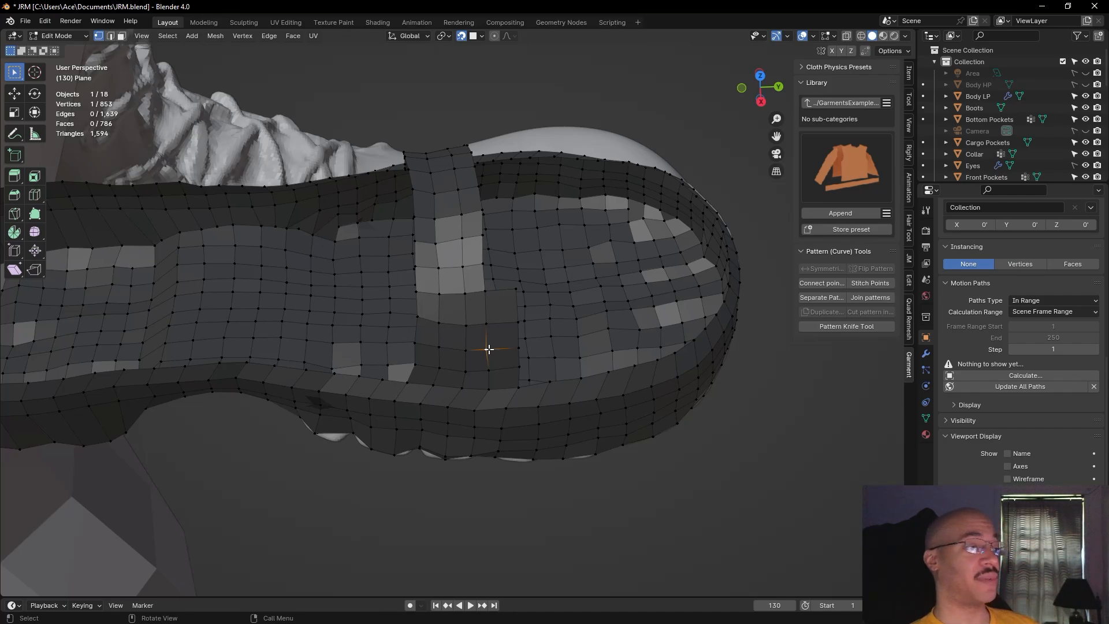
pyautogui.press('g')
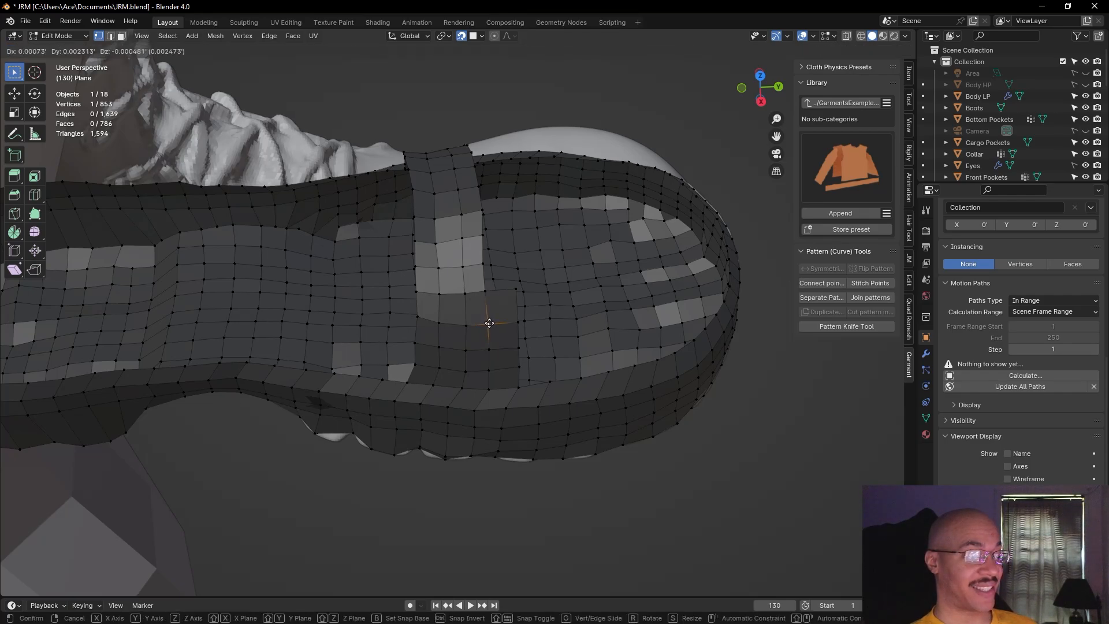
pyautogui.click(487, 291)
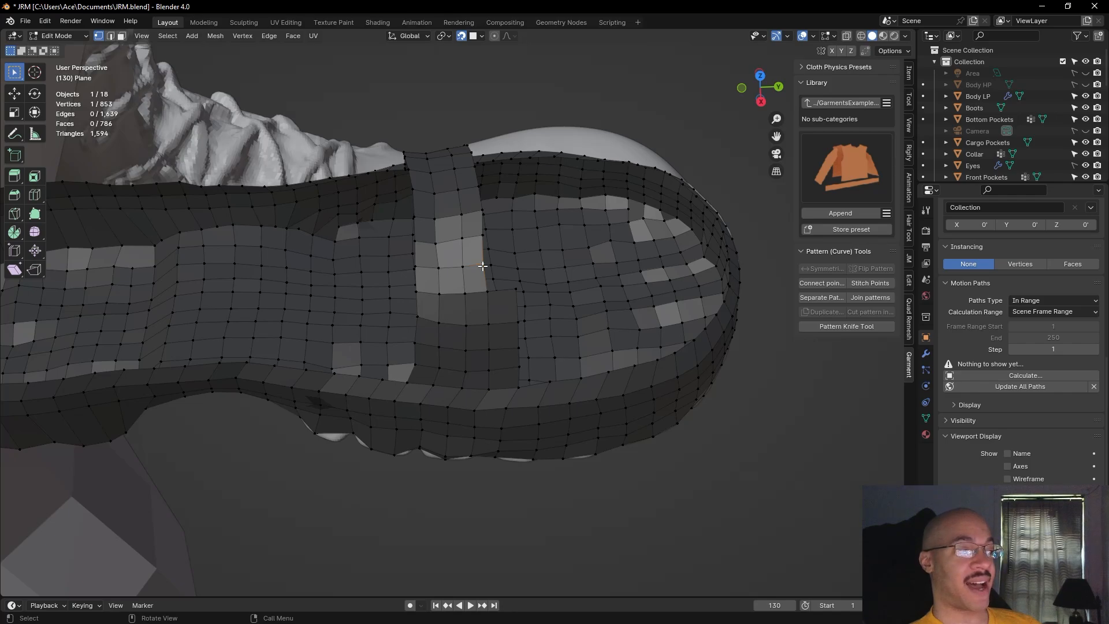
pyautogui.press('g')
pyautogui.click(498, 263)
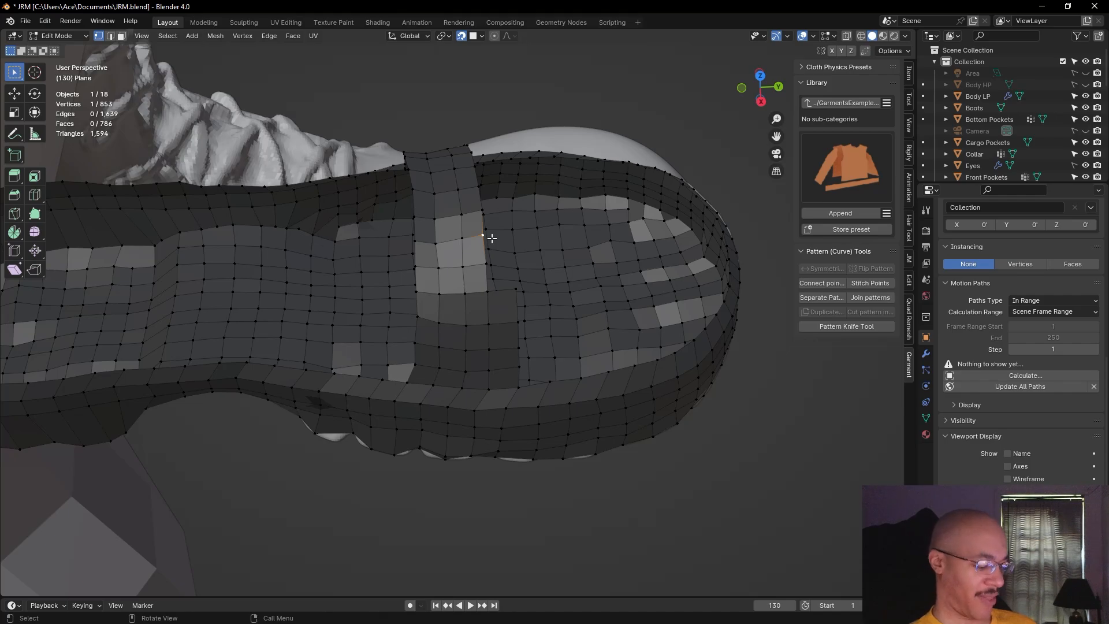
pyautogui.press('g')
pyautogui.click(495, 239)
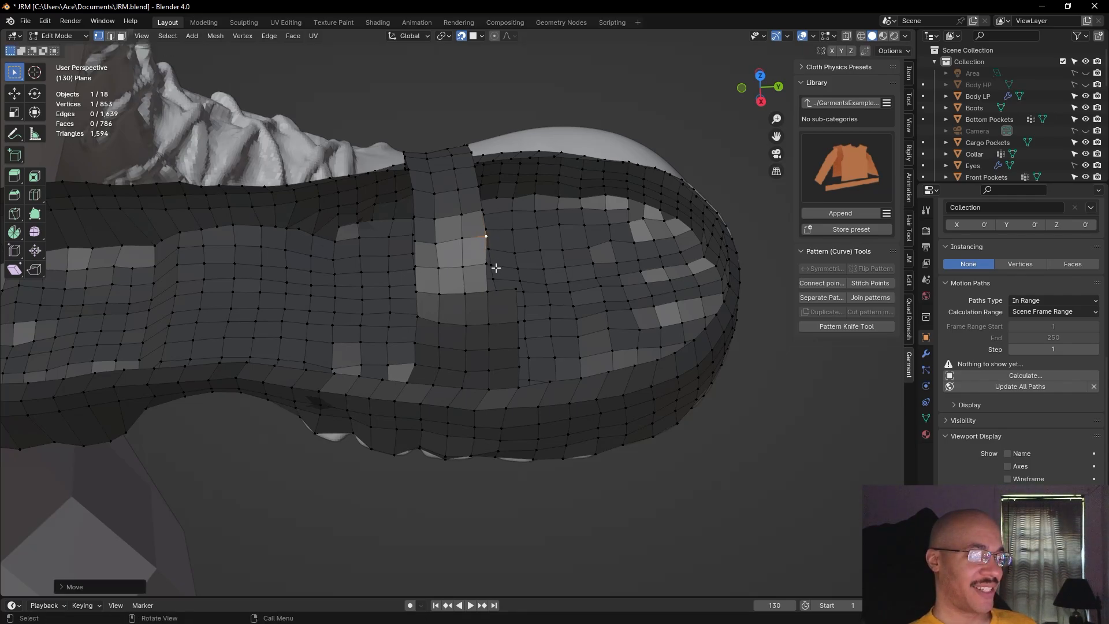
pyautogui.hotkey('ctrl', 'z')
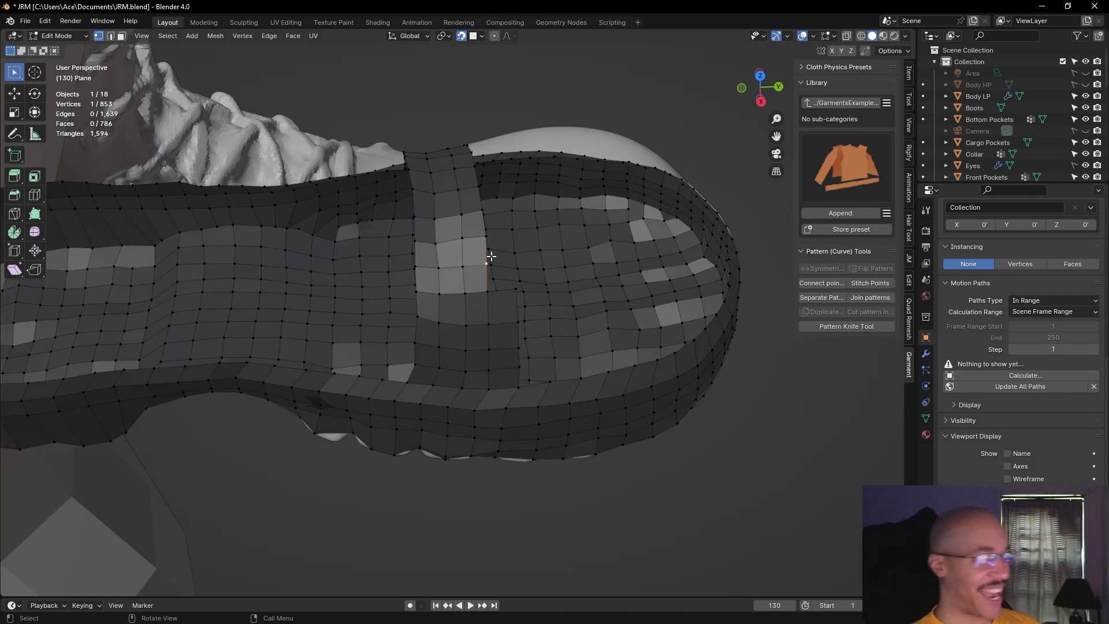
# Extend the fourth row by four more faces up the side and toward the crest of the forefoot
pyautogui.click(488, 289)
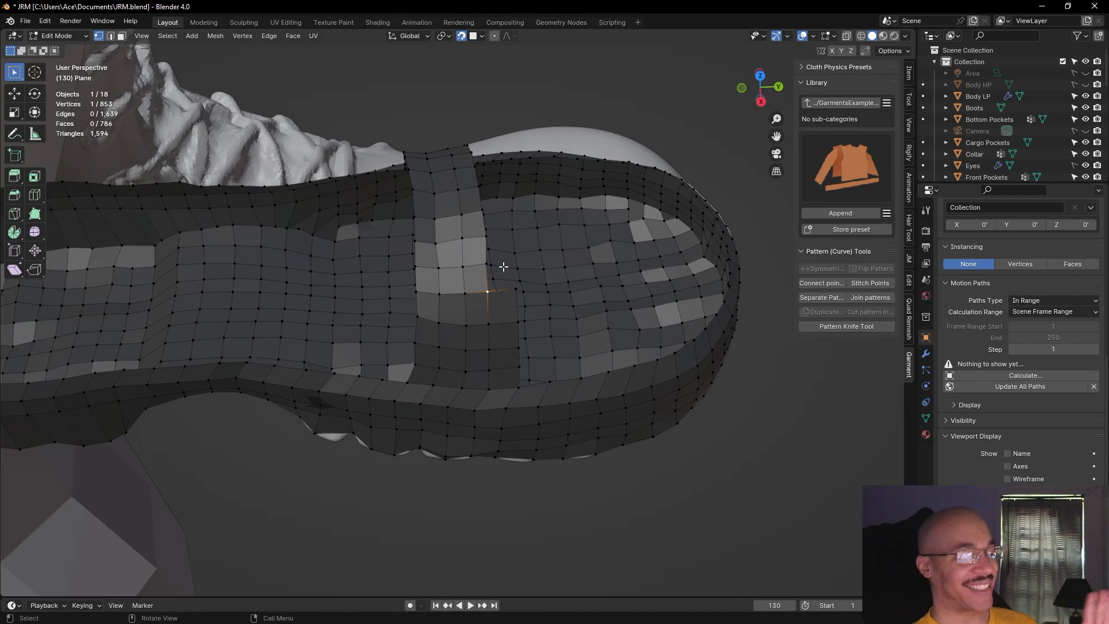
pyautogui.press('f')
pyautogui.click(502, 267)
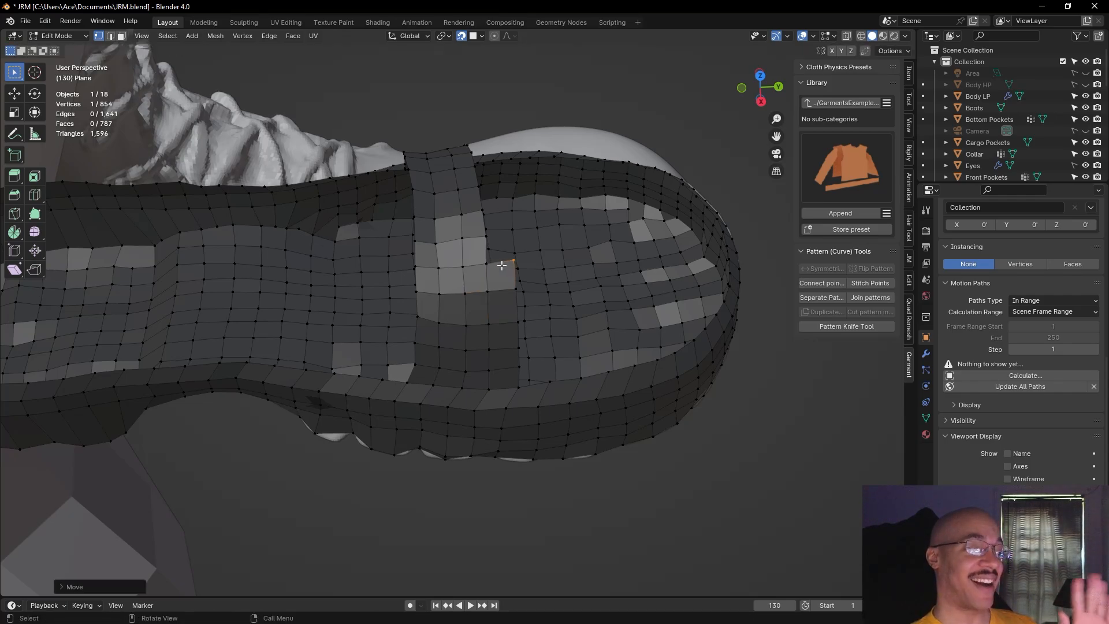
pyautogui.press('f')
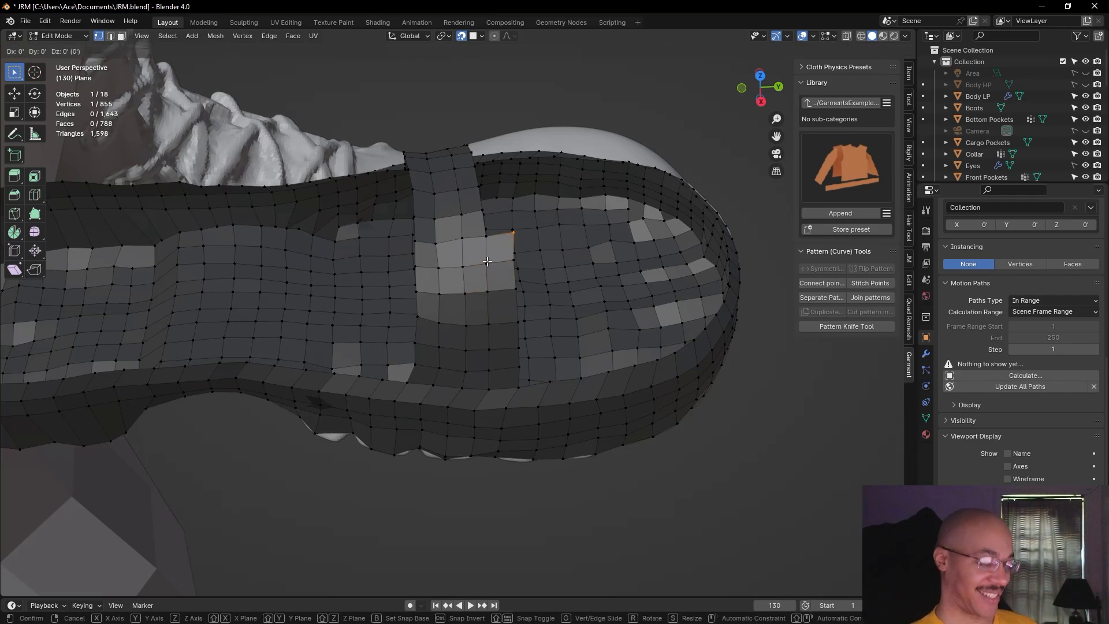
pyautogui.click(485, 260)
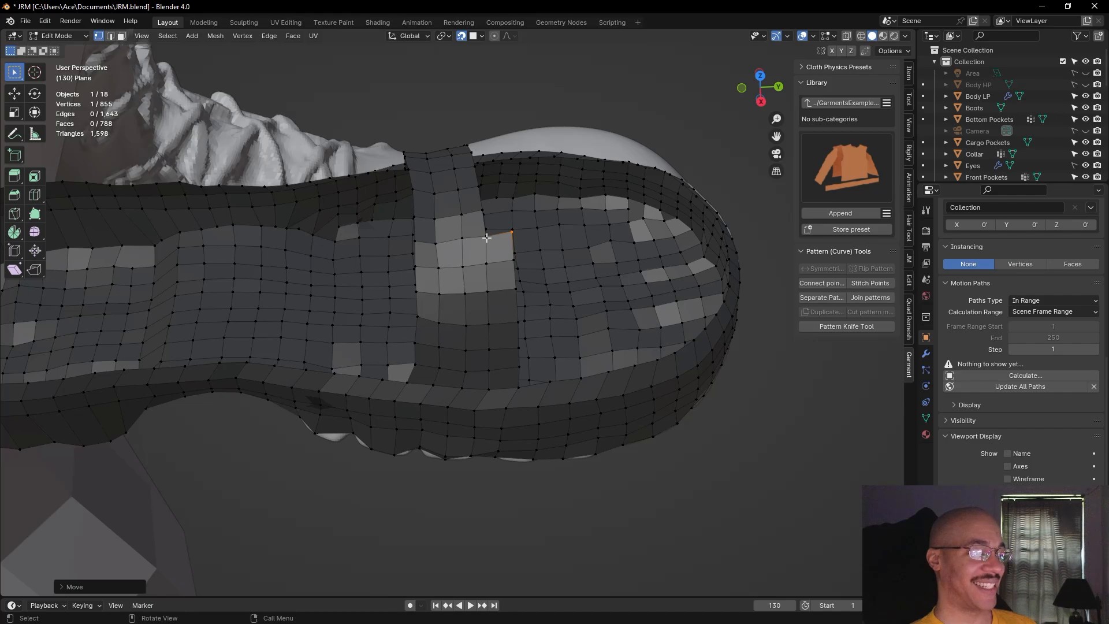
pyautogui.press('f')
pyautogui.click(487, 239)
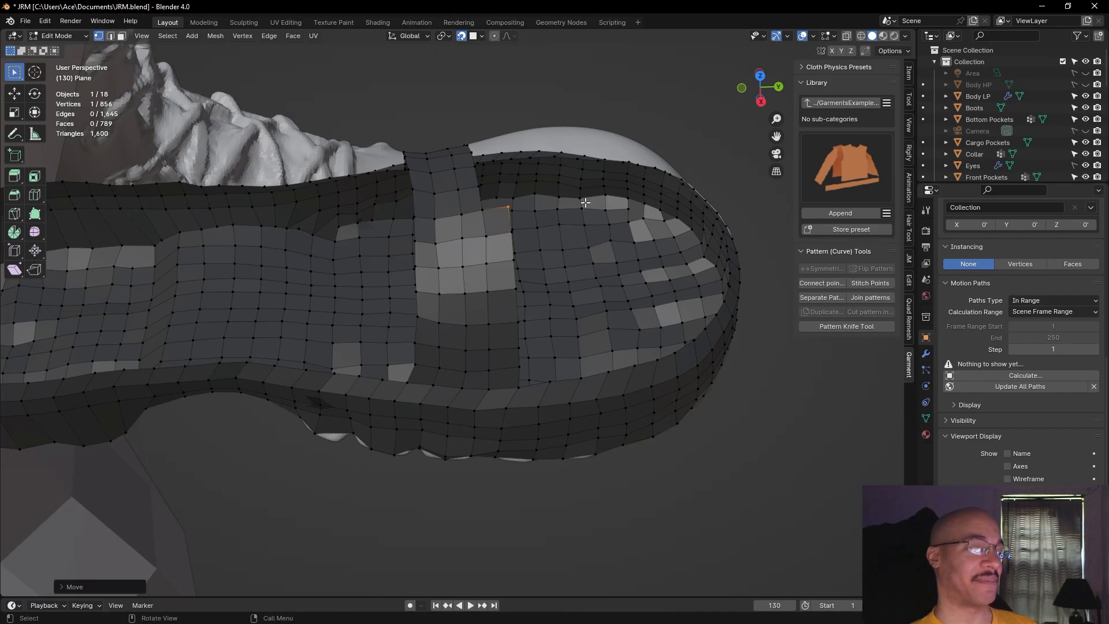
pyautogui.moveTo(657, 124); pyautogui.dragTo(505, 342, button='middle')
pyautogui.press('f')
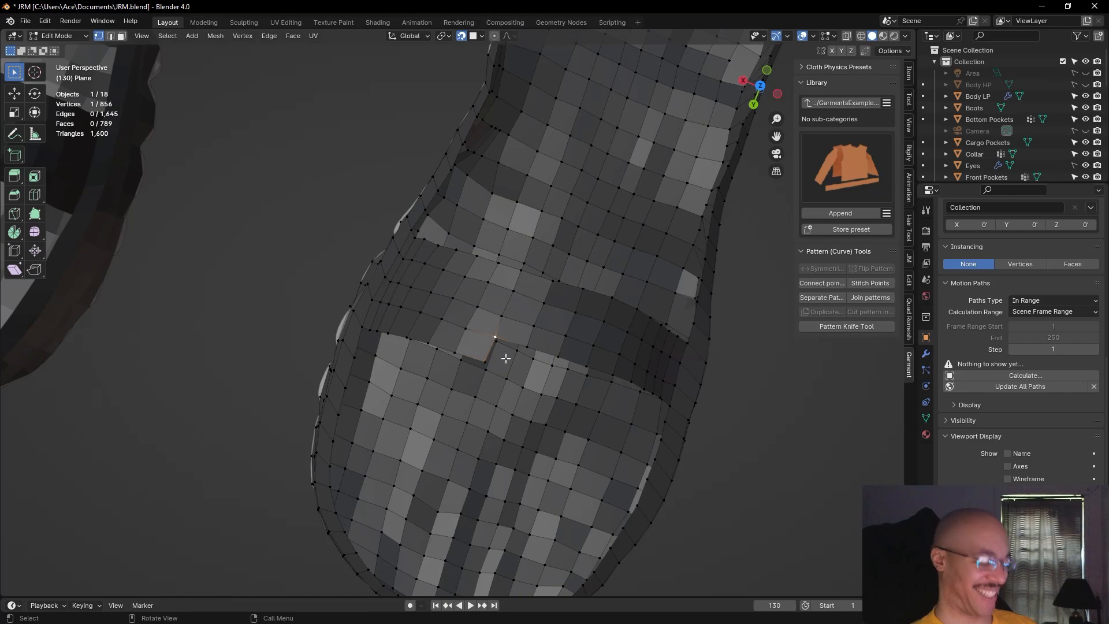
pyautogui.click(506, 358)
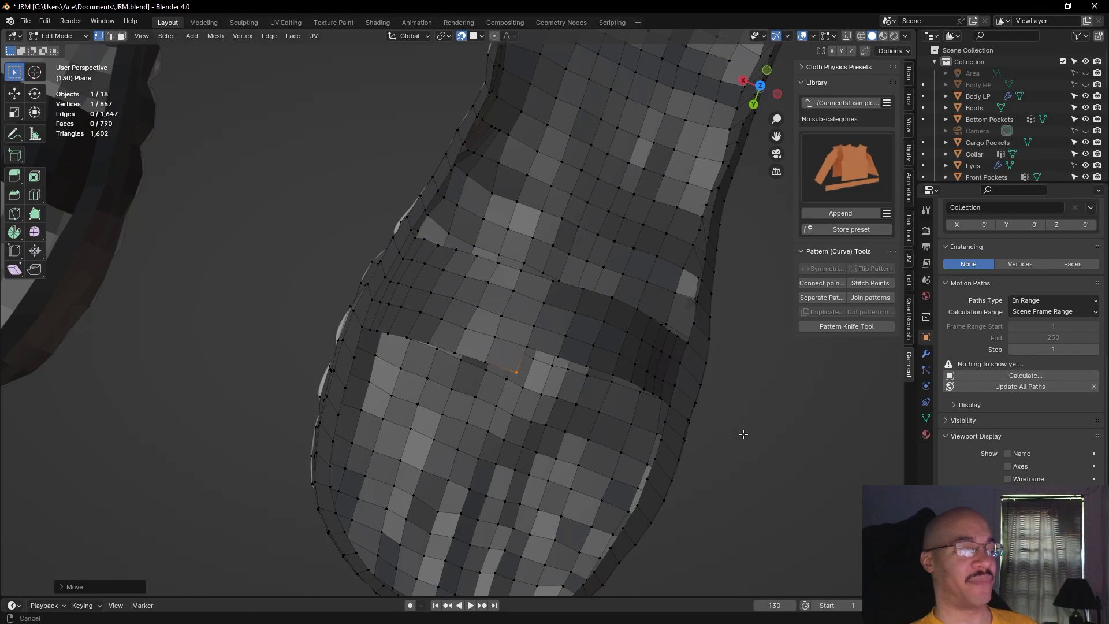
# Extend the fourth row by three more faces across the crest of the forefoot
pyautogui.keyDown('shift'); pyautogui.moveTo(678, 389); pyautogui.dragTo(644, 350, button='middle'); pyautogui.keyUp('shift')
pyautogui.click(494, 310)
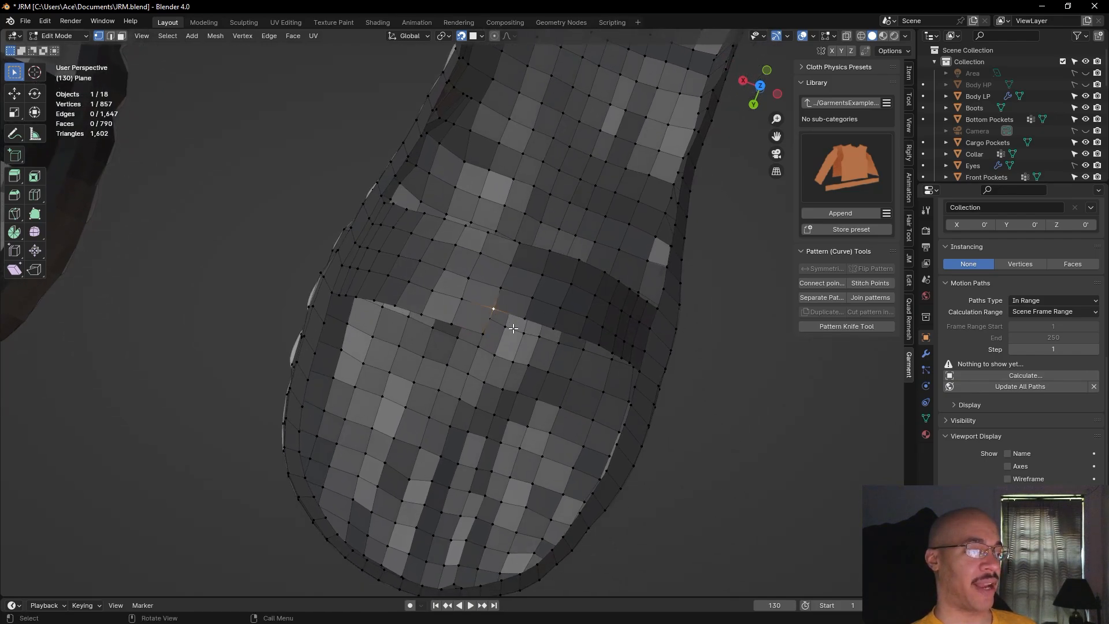
pyautogui.press('f')
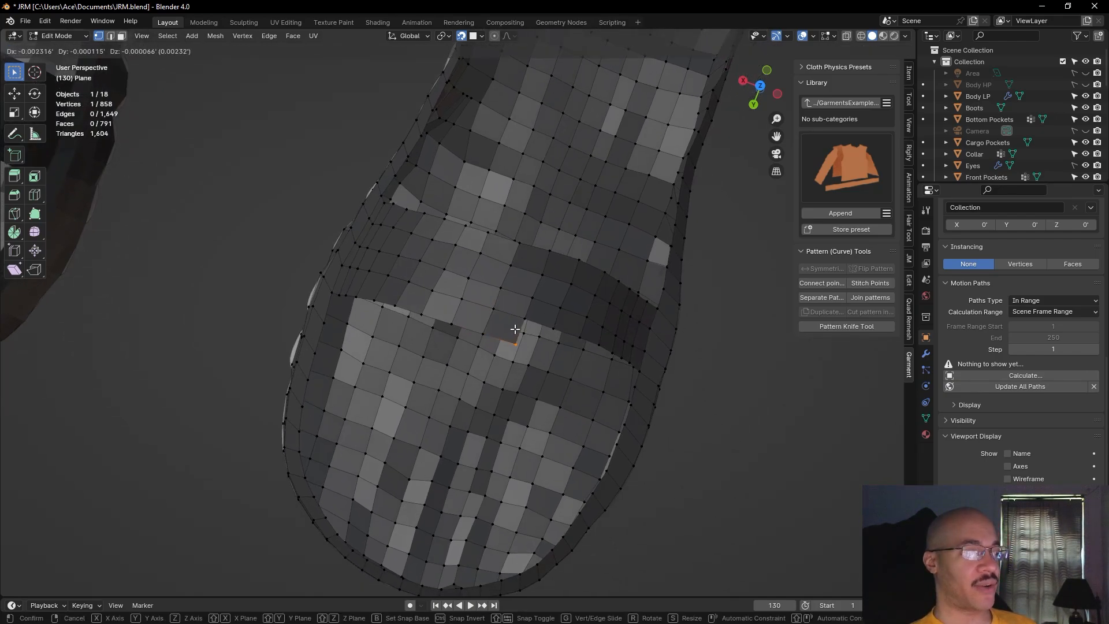
pyautogui.click(515, 329)
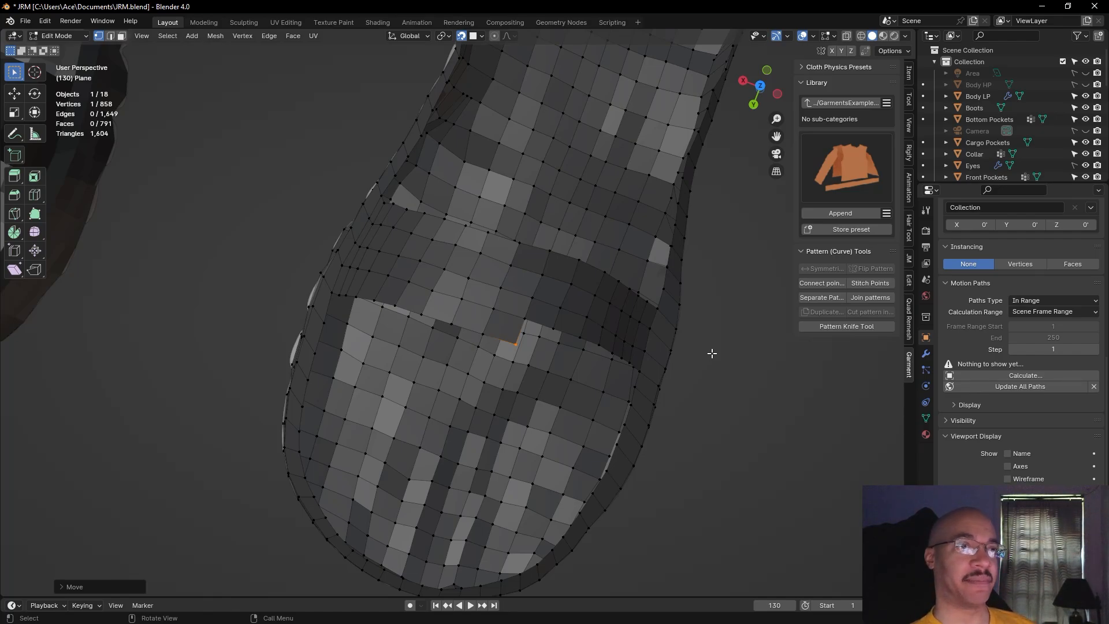
pyautogui.keyDown('shift'); pyautogui.moveTo(730, 415); pyautogui.dragTo(654, 351, button='middle'); pyautogui.keyUp('shift')
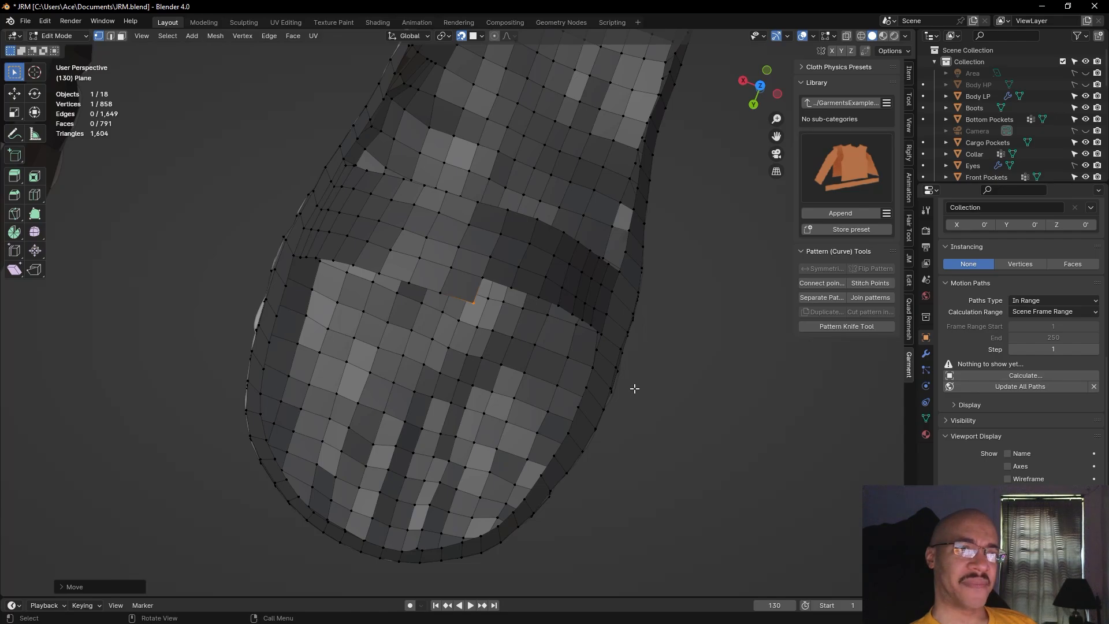
pyautogui.click(665, 370)
pyautogui.click(483, 280)
pyautogui.hotkey('alt', 'd')
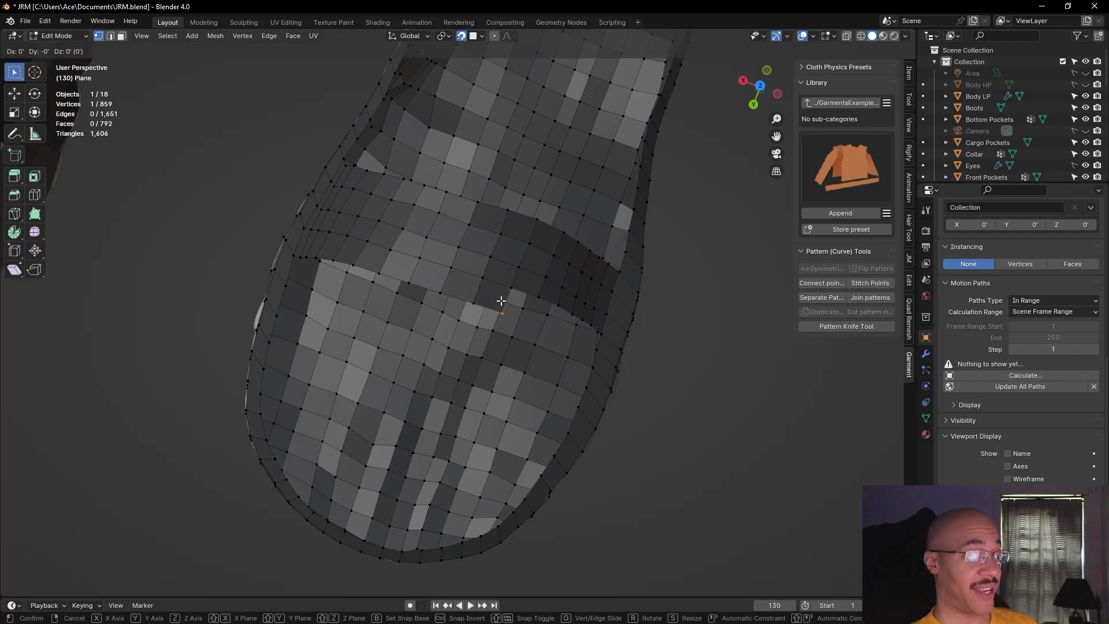
pyautogui.click(500, 300)
pyautogui.hotkey('alt', 'd')
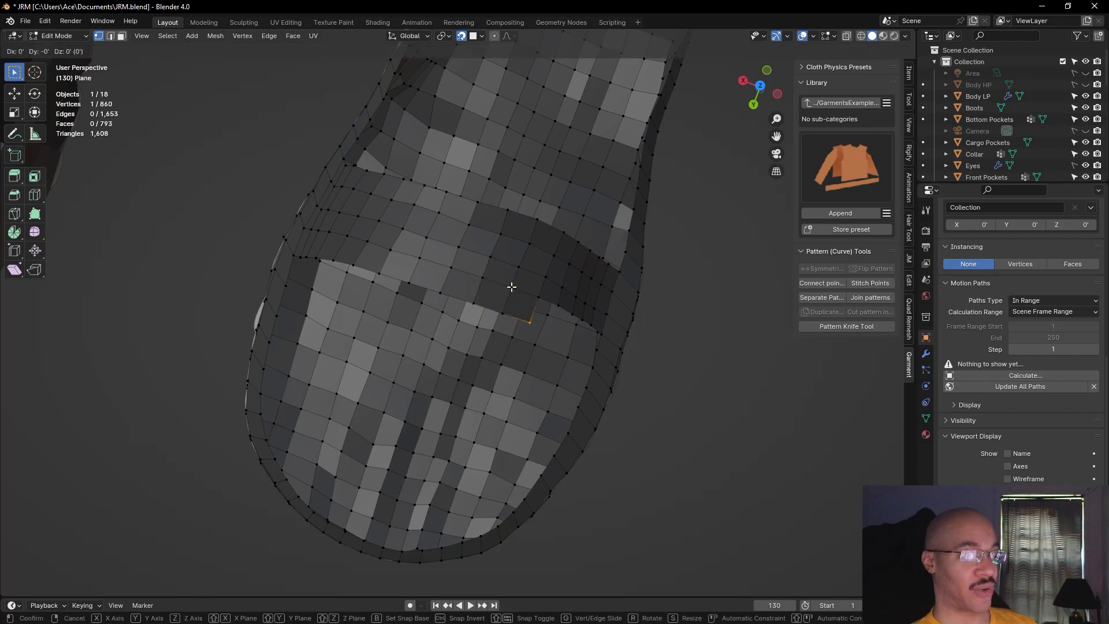
pyautogui.click(511, 287)
# Continue the fourth row with two faces down the far side of the forefoot, positioning each new corner vertex
pyautogui.moveTo(768, 412); pyautogui.dragTo(518, 344, button='middle')
pyautogui.press('g')
pyautogui.click(518, 350)
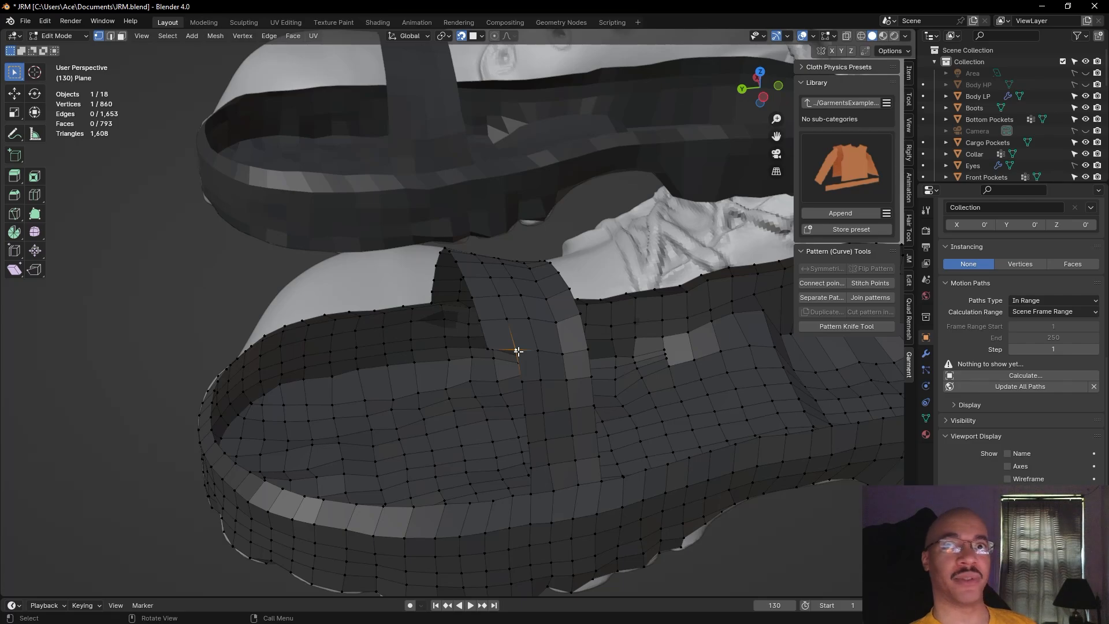
pyautogui.press('f')
pyautogui.press('g')
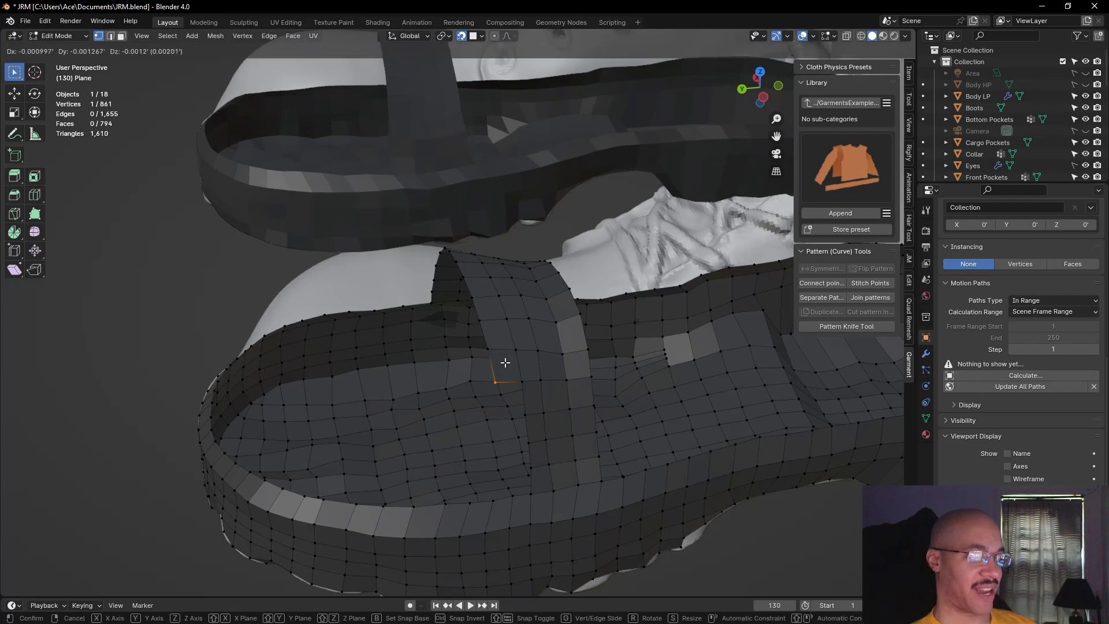
pyautogui.click(506, 362)
pyautogui.press('f')
pyautogui.press('g')
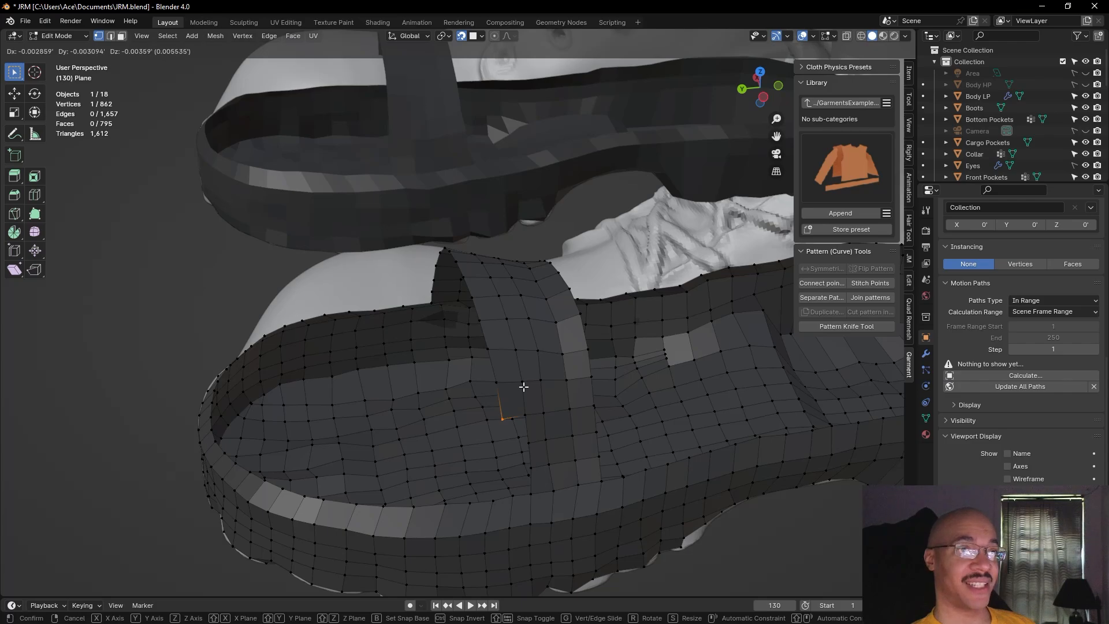
pyautogui.click(523, 387)
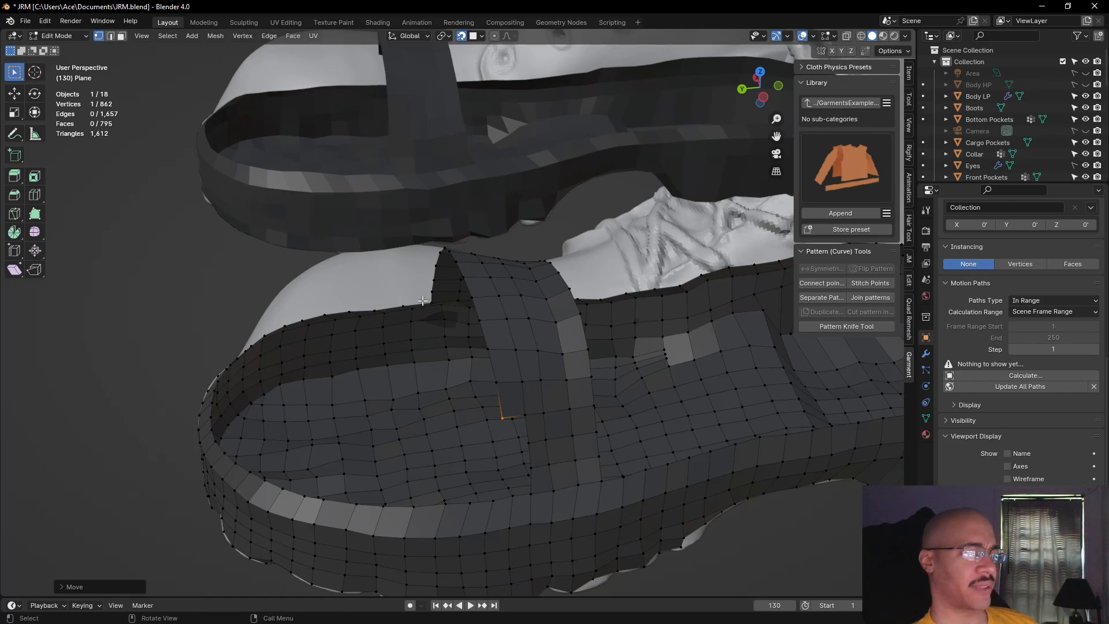
# Add two more faces to the fourth row, bringing it down close to the opposite sole rim
pyautogui.keyDown('shift'); pyautogui.rightClick(524, 417); pyautogui.keyUp('shift')
pyautogui.press('f')
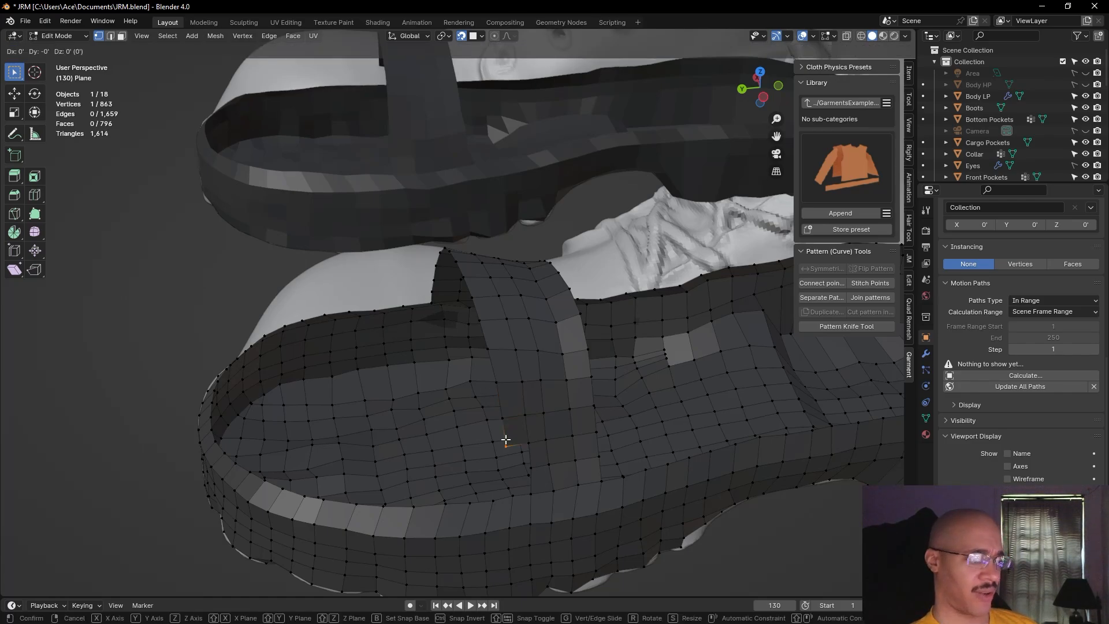
pyautogui.click(505, 439)
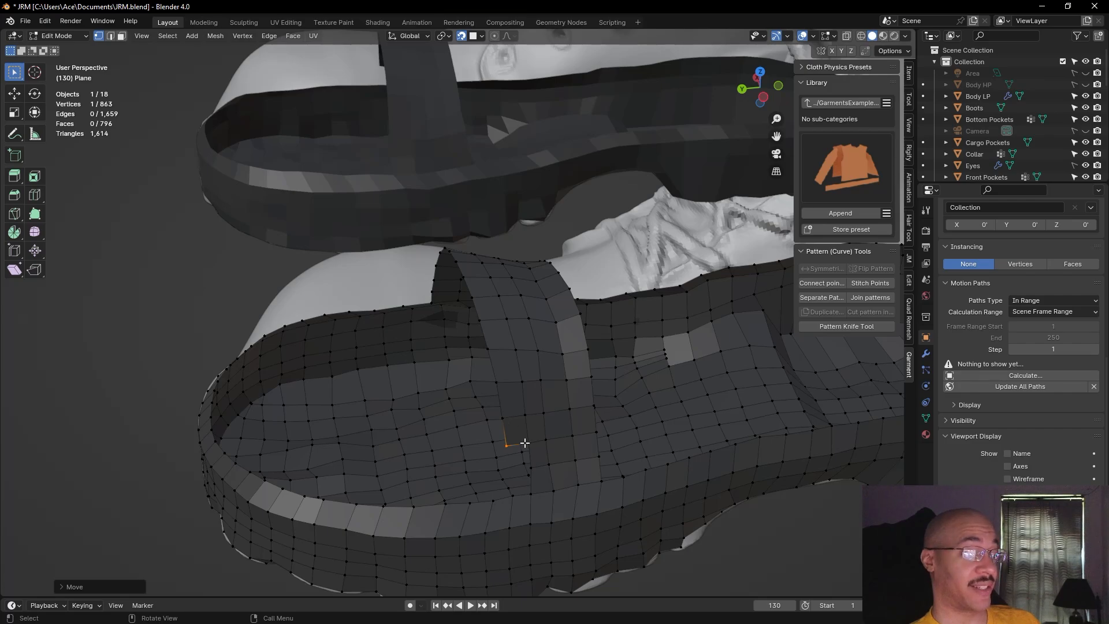
pyautogui.press('g')
pyautogui.press('f')
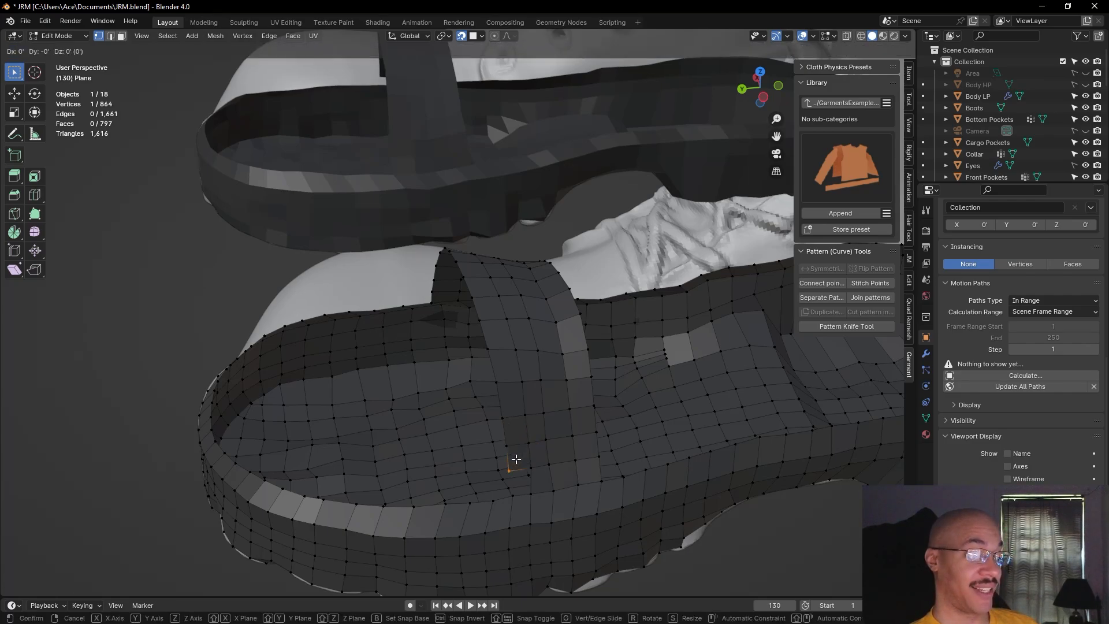
pyautogui.click(513, 463)
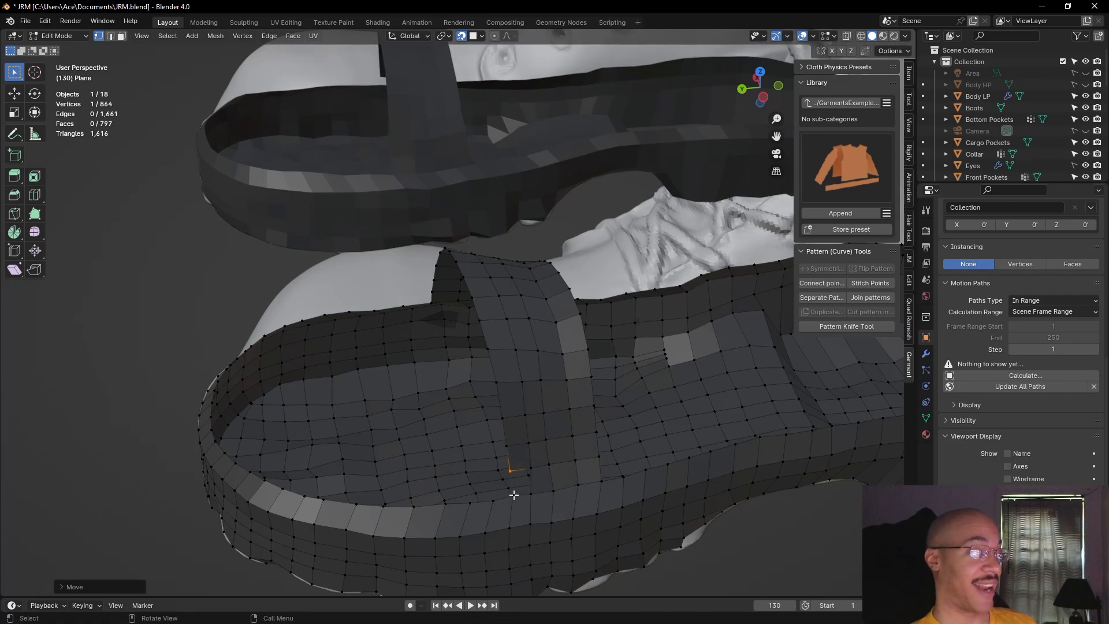
# Fill the remaining gap between the fourth row's lower end and the sole rim with a face, using edge selection
pyautogui.click(110, 36)
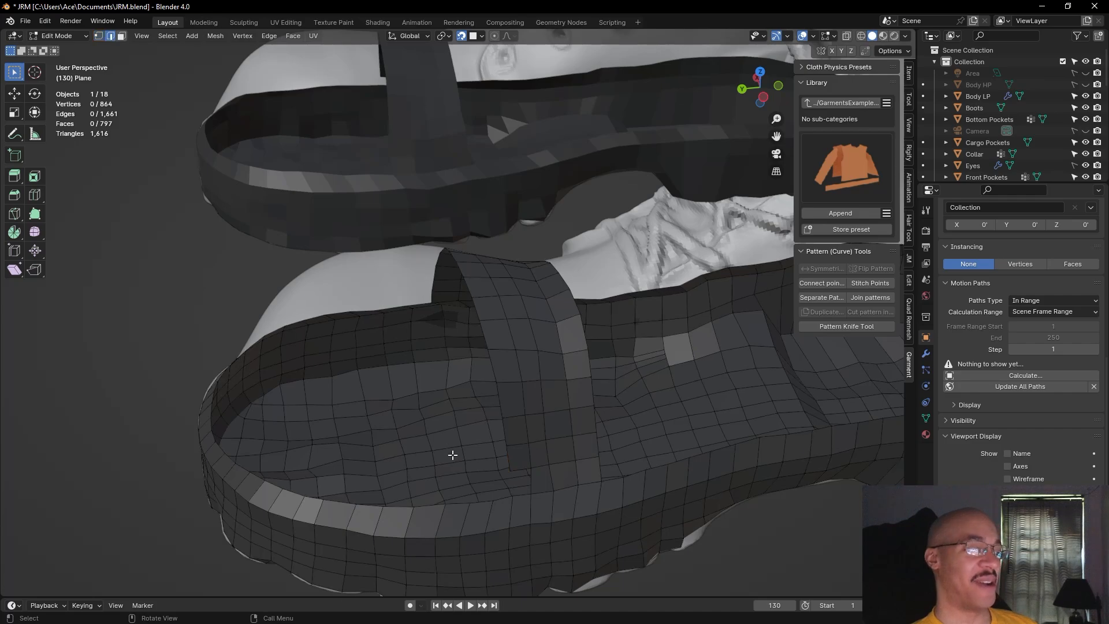
pyautogui.keyDown('shift'); pyautogui.click(523, 472); pyautogui.keyUp('shift')
pyautogui.press('f')
pyautogui.click(212, 311)
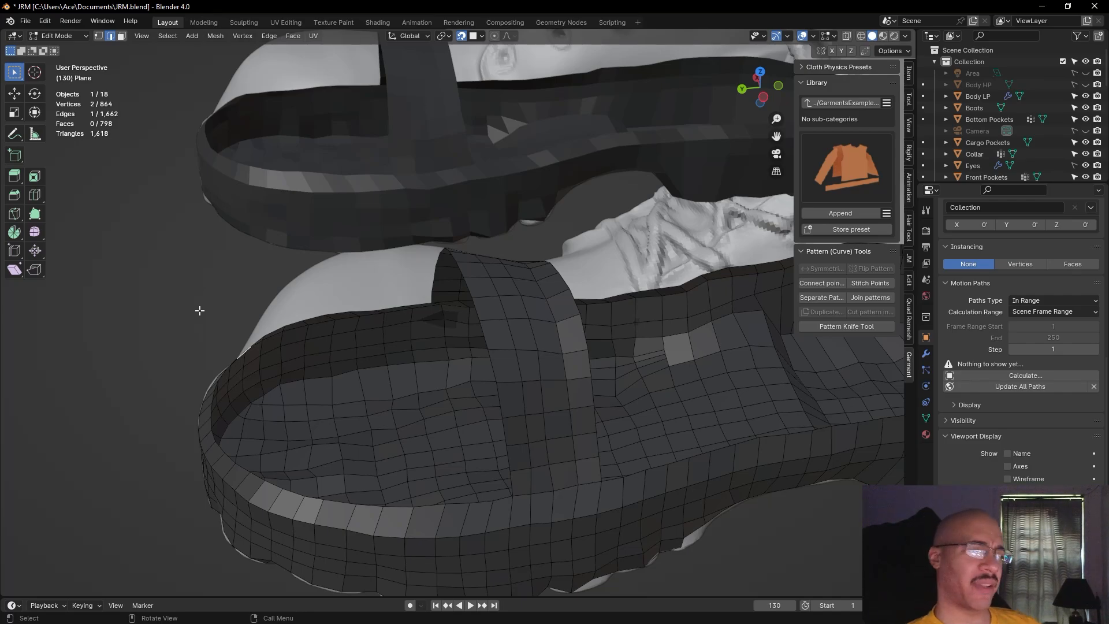
# Return to vertex selection and start a fifth row with one face at the sole rim, on the fourth row's toe side
pyautogui.moveTo(199, 311); pyautogui.dragTo(312, 389, button='middle')
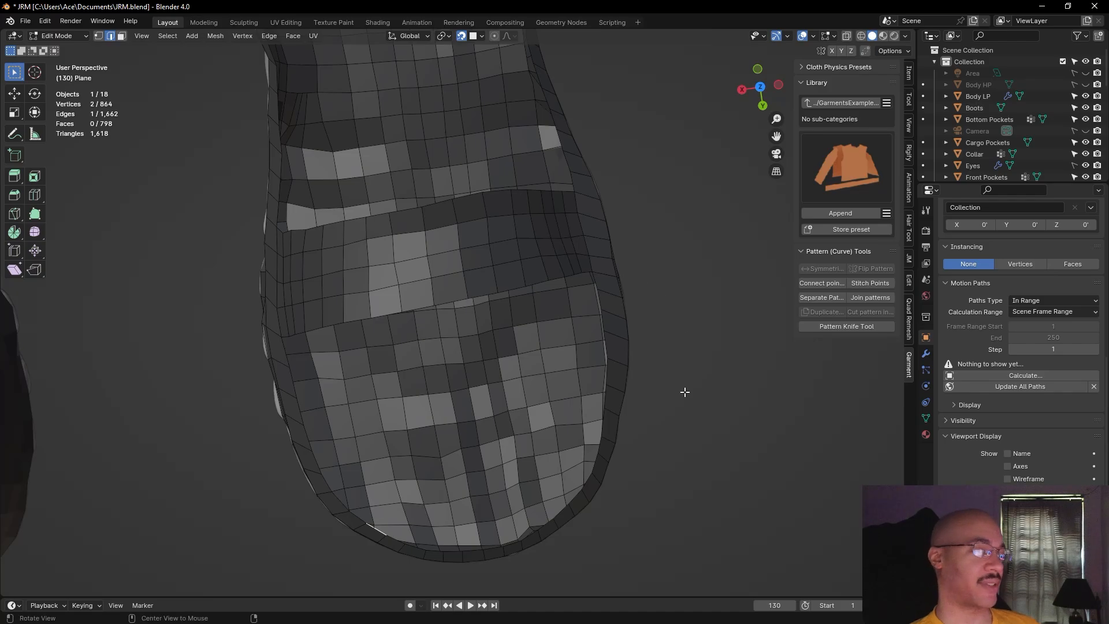
pyautogui.moveTo(682, 324); pyautogui.dragTo(137, 54, button='middle')
pyautogui.click(98, 36)
pyautogui.click(586, 183)
pyautogui.moveTo(585, 183); pyautogui.dragTo(586, 201, button='middle')
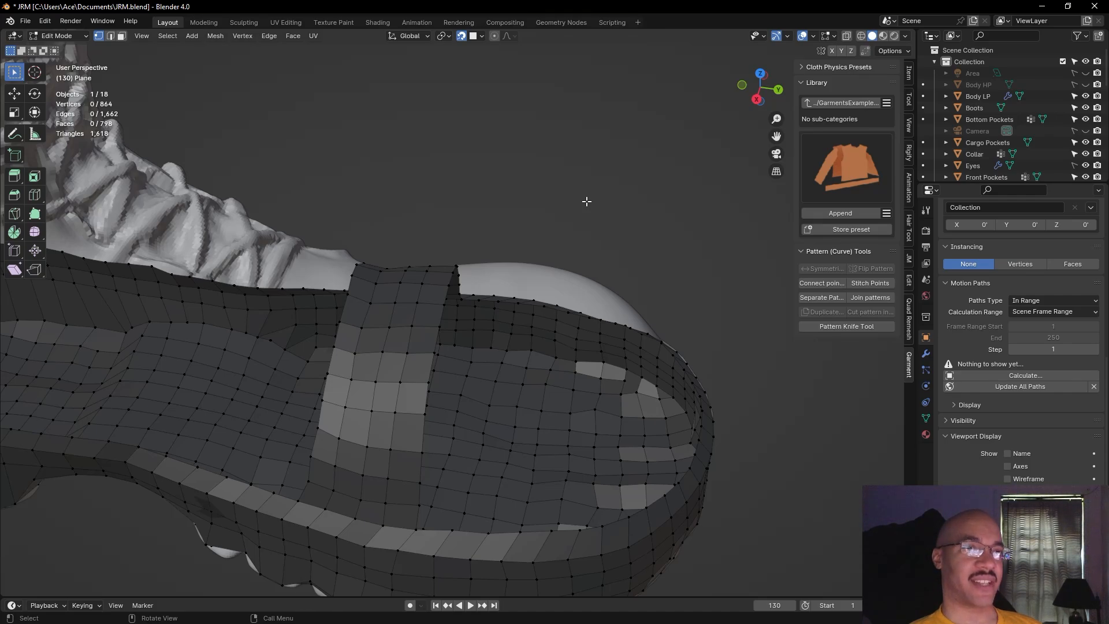
pyautogui.moveTo(587, 201); pyautogui.dragTo(608, 166, button='middle')
pyautogui.click(432, 441)
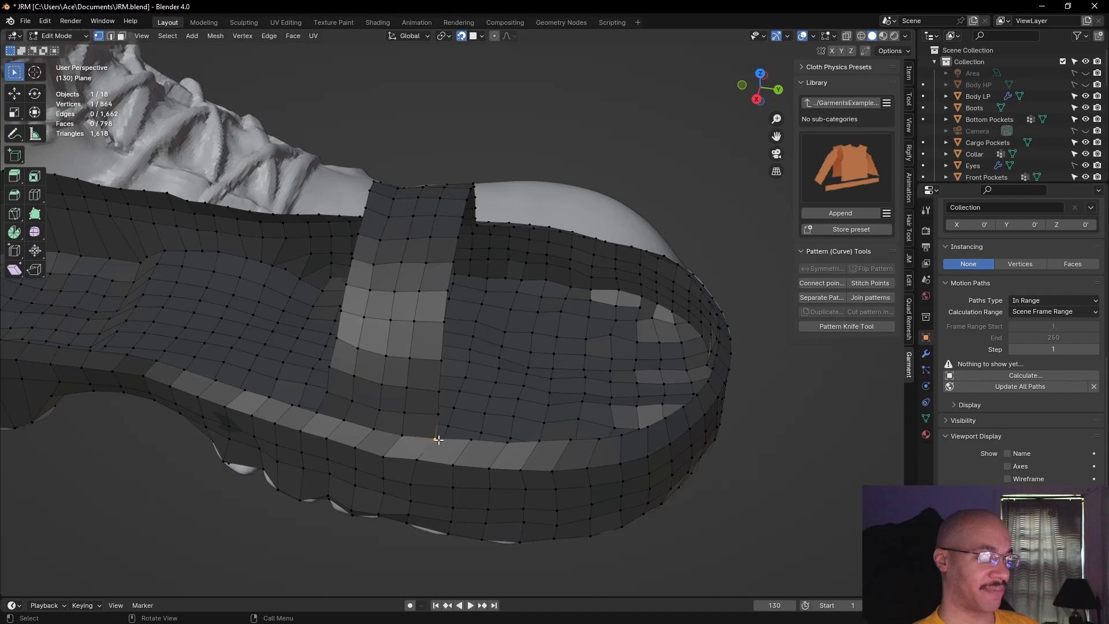
pyautogui.press('f')
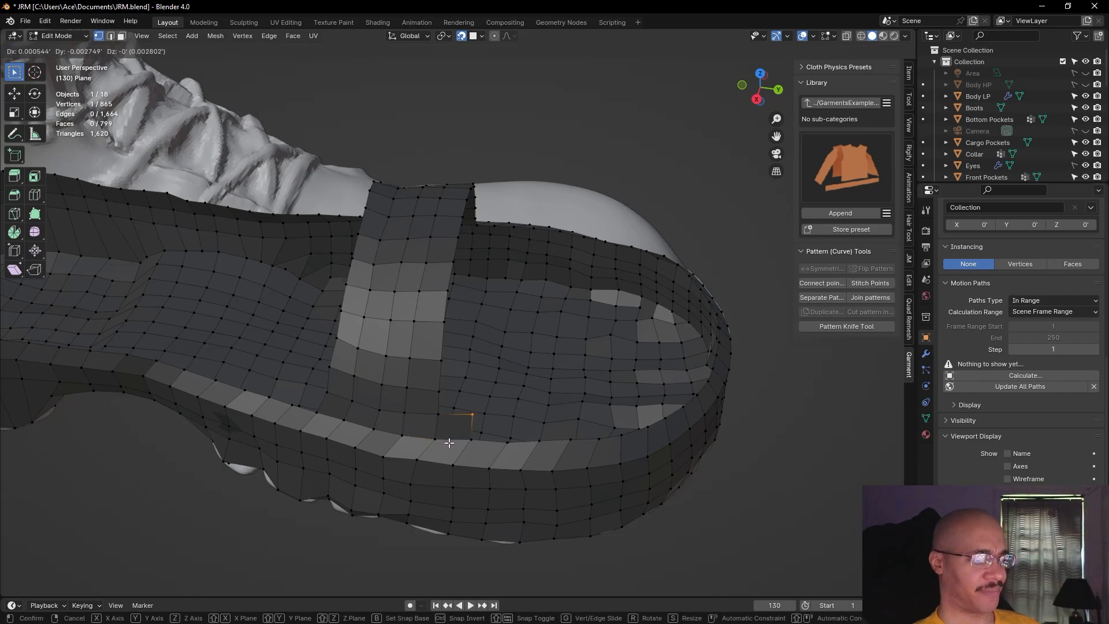
pyautogui.click(452, 442)
# Extend the fifth row by four faces from the sole rim up the side of the forefoot
pyautogui.press('f')
pyautogui.click(441, 407)
pyautogui.press('f')
pyautogui.click(441, 393)
pyautogui.press('f')
pyautogui.click(439, 363)
pyautogui.press('f')
pyautogui.click(444, 324)
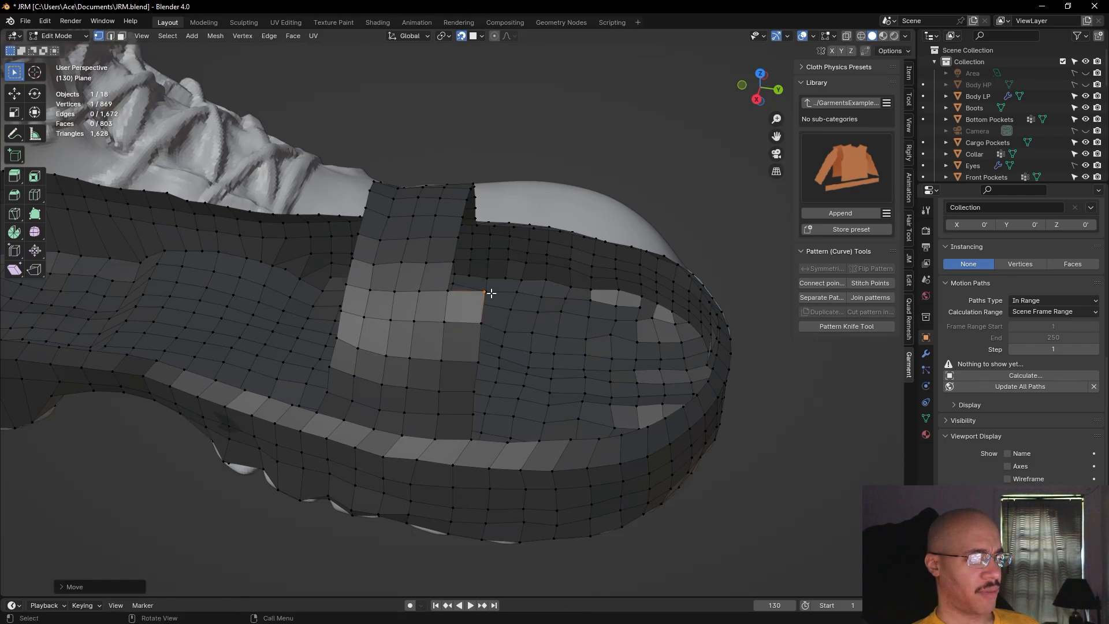
# Add two more faces to the fifth row where it turns from the side onto the top of the forefoot
pyautogui.moveTo(680, 205); pyautogui.dragTo(597, 244, button='middle')
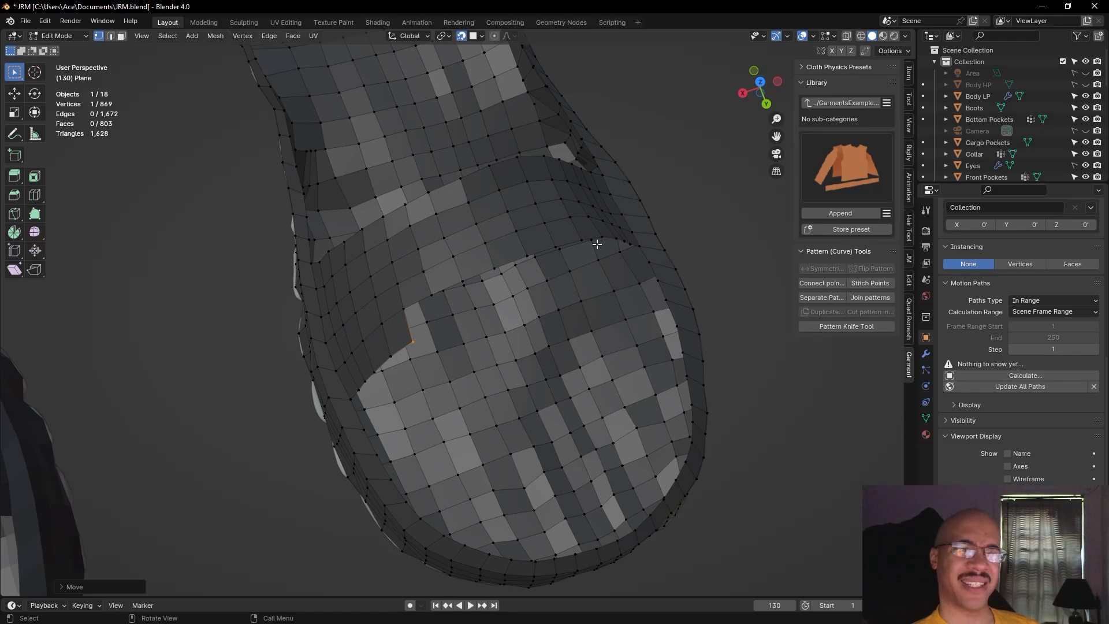
pyautogui.moveTo(684, 201); pyautogui.dragTo(396, 290, button='middle')
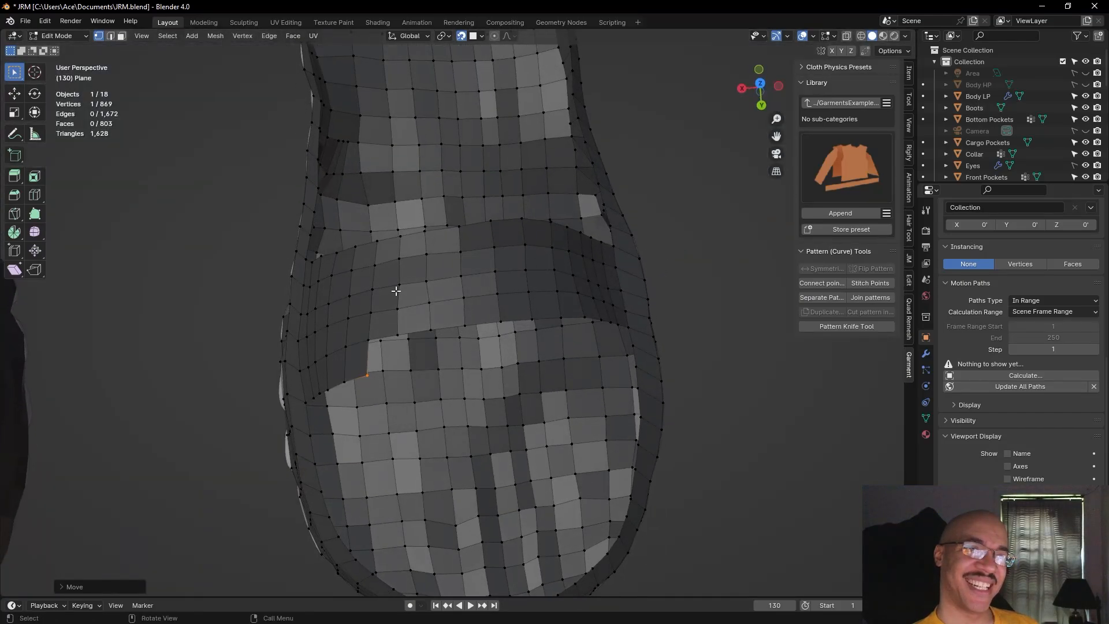
pyautogui.click(369, 337)
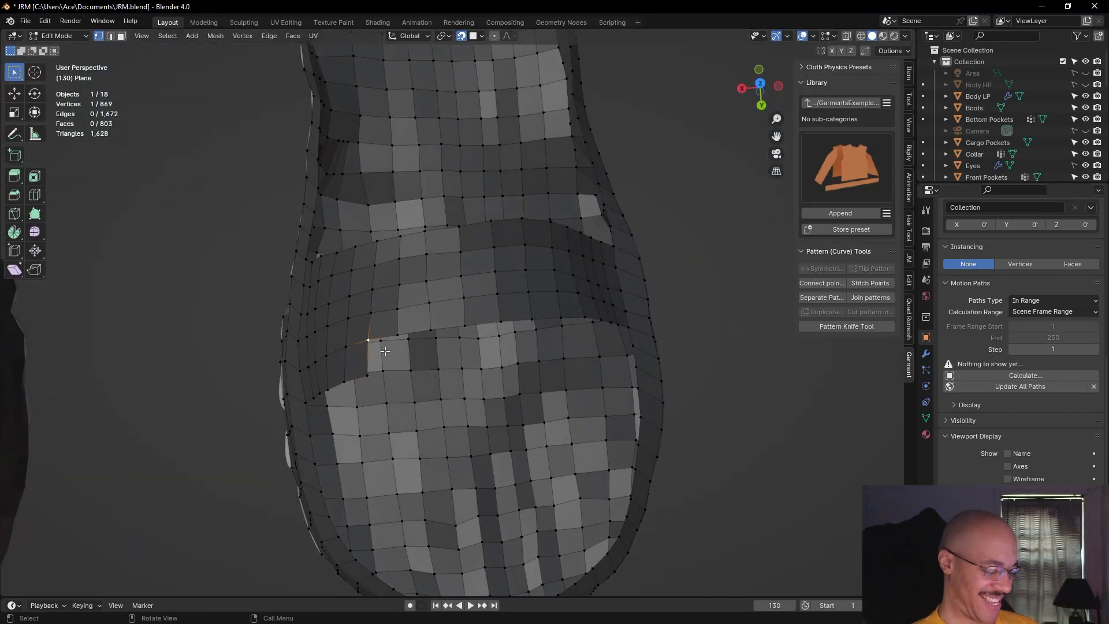
pyautogui.press('f')
pyautogui.click(388, 346)
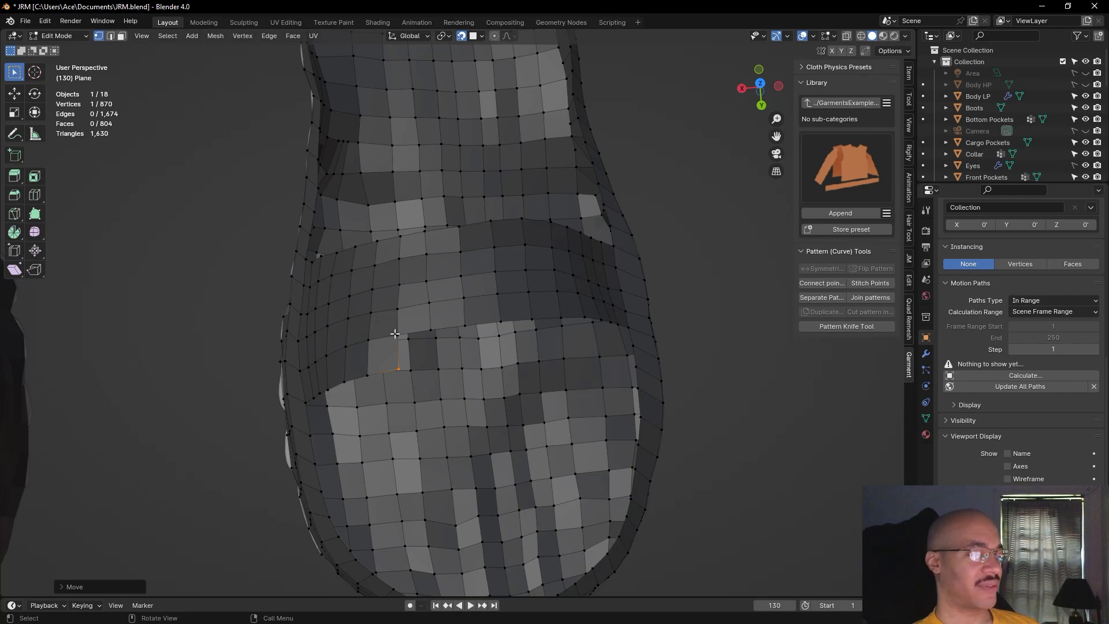
pyautogui.click(404, 341)
pyautogui.press('f')
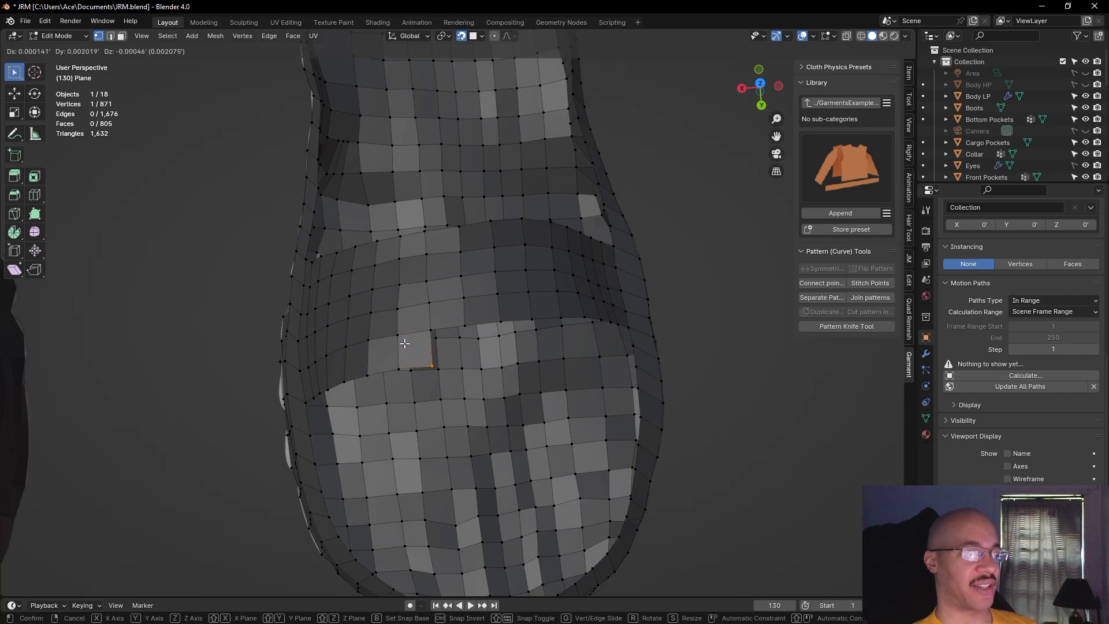
pyautogui.click(404, 342)
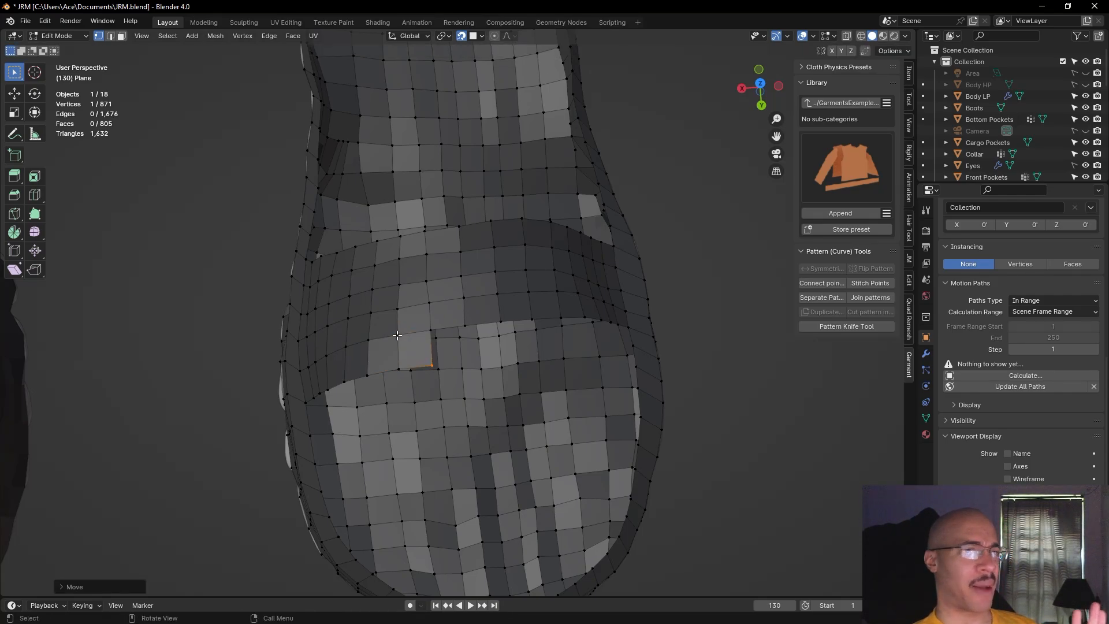
# Extend the fifth row by three faces across the top of the forefoot
pyautogui.click(454, 332)
pyautogui.press('f')
pyautogui.press('f')
pyautogui.click(466, 321)
pyautogui.click(502, 322)
pyautogui.press('f')
pyautogui.click(504, 321)
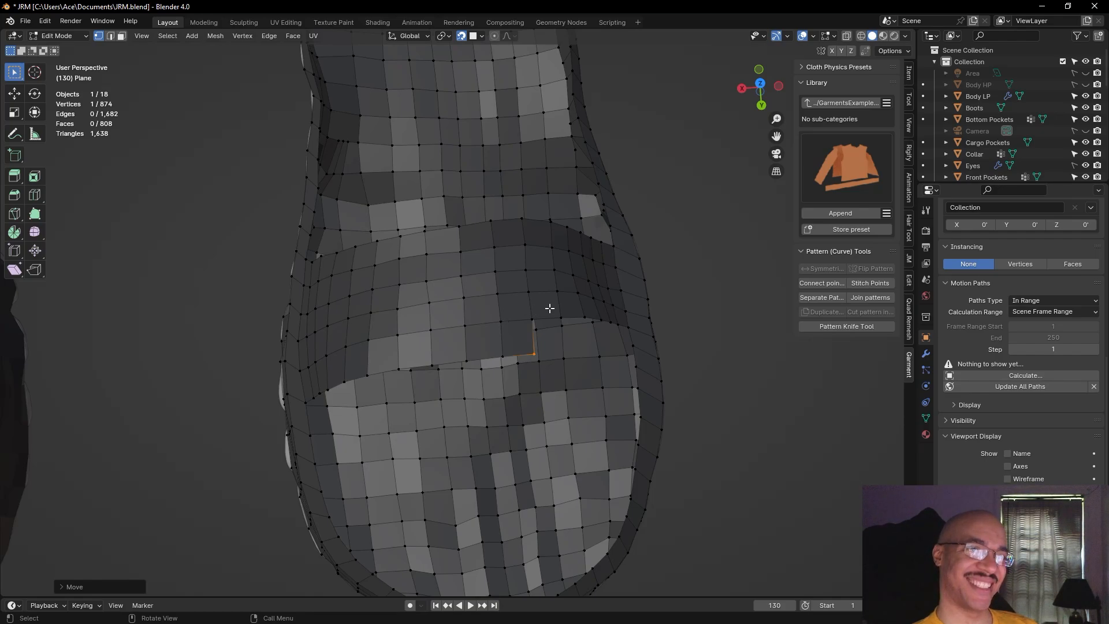
# Continue the fifth row with two more faces past the crest toward the opposite side
pyautogui.click(534, 321)
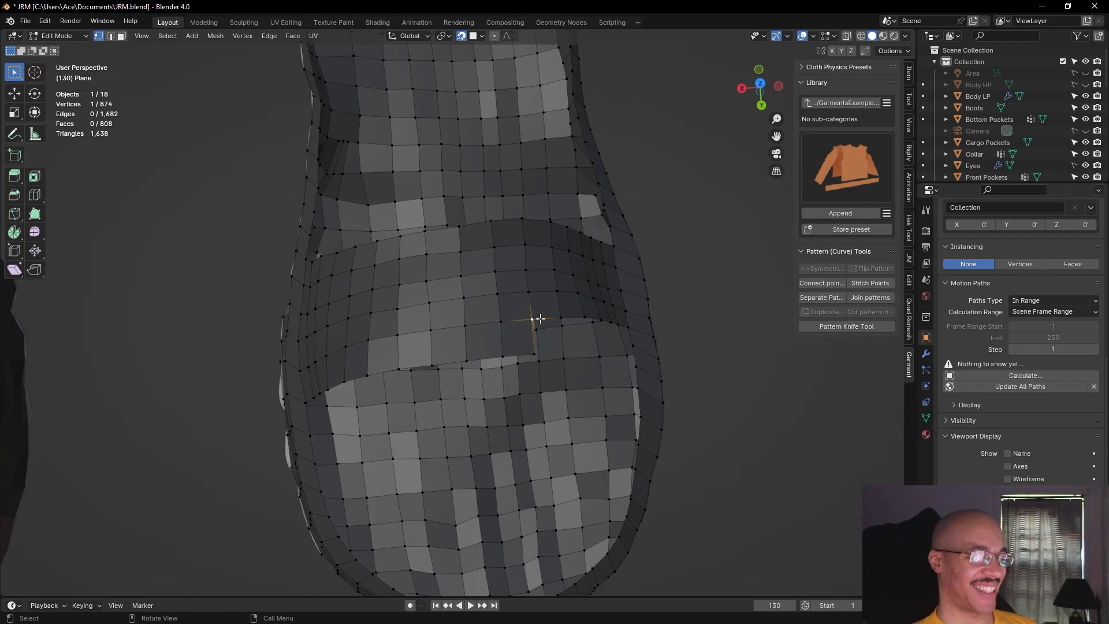
pyautogui.press('f')
pyautogui.click(545, 319)
pyautogui.click(560, 317)
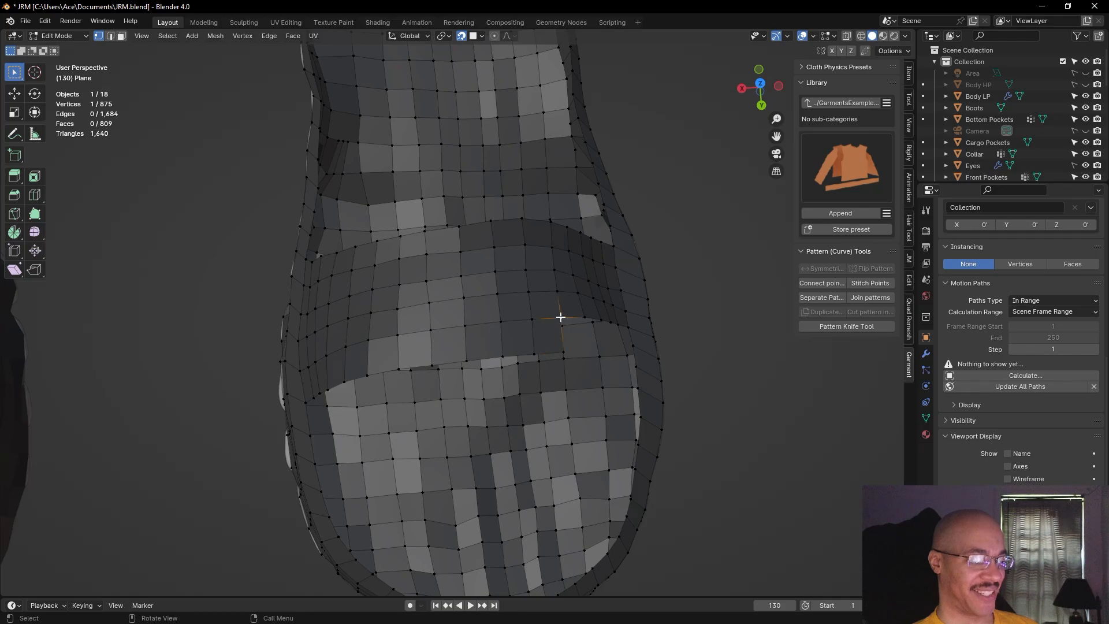
pyautogui.press('f')
pyautogui.click(560, 317)
# Reposition the corner vertex at the fifth row's leading end and nudge the neighbouring vertices along its toe-side edge
pyautogui.moveTo(700, 335); pyautogui.dragTo(623, 306, button='middle')
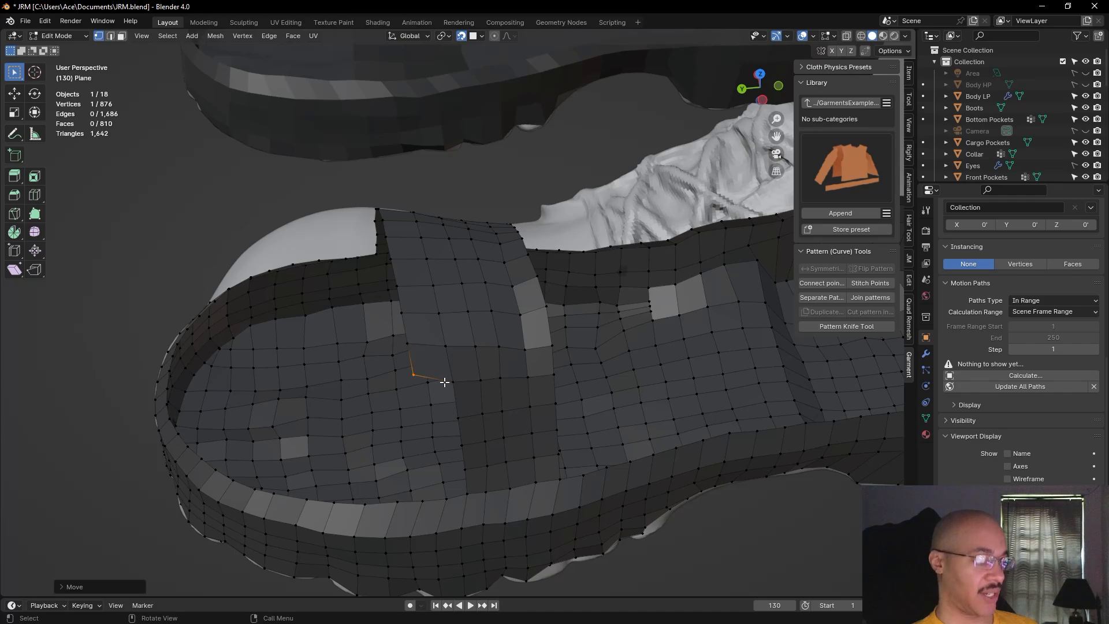
pyautogui.press('g')
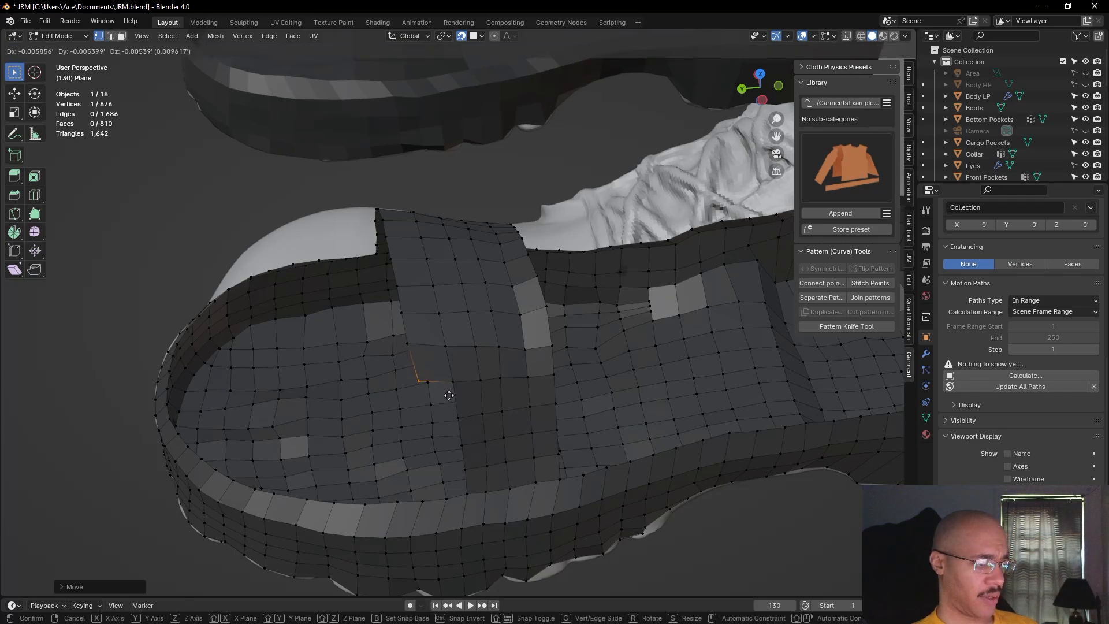
pyautogui.click(449, 397)
pyautogui.click(409, 345)
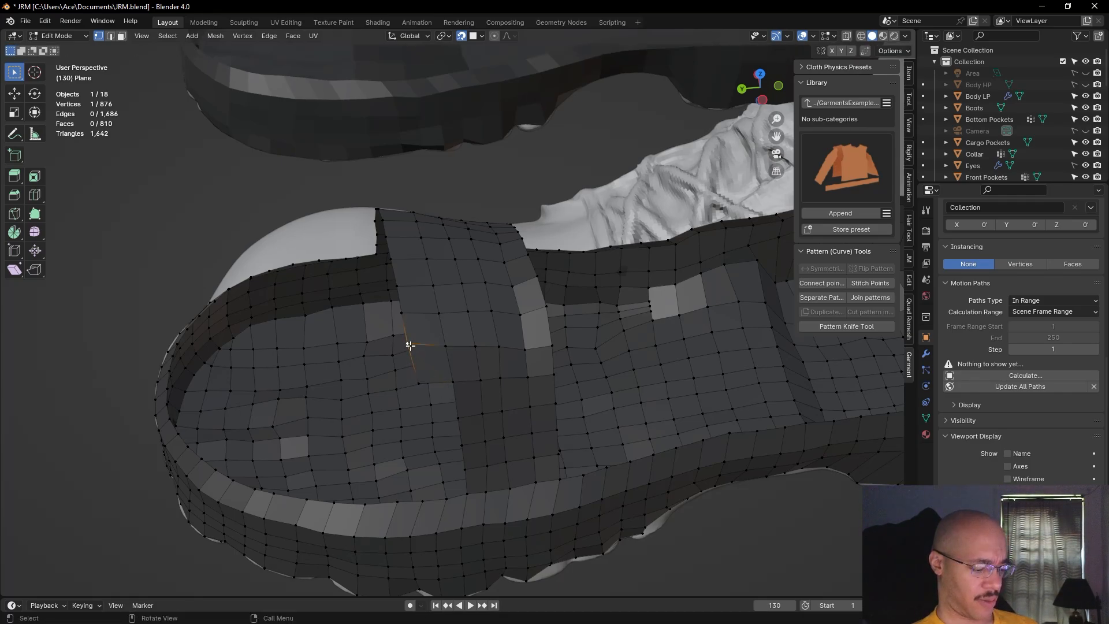
pyautogui.press('g')
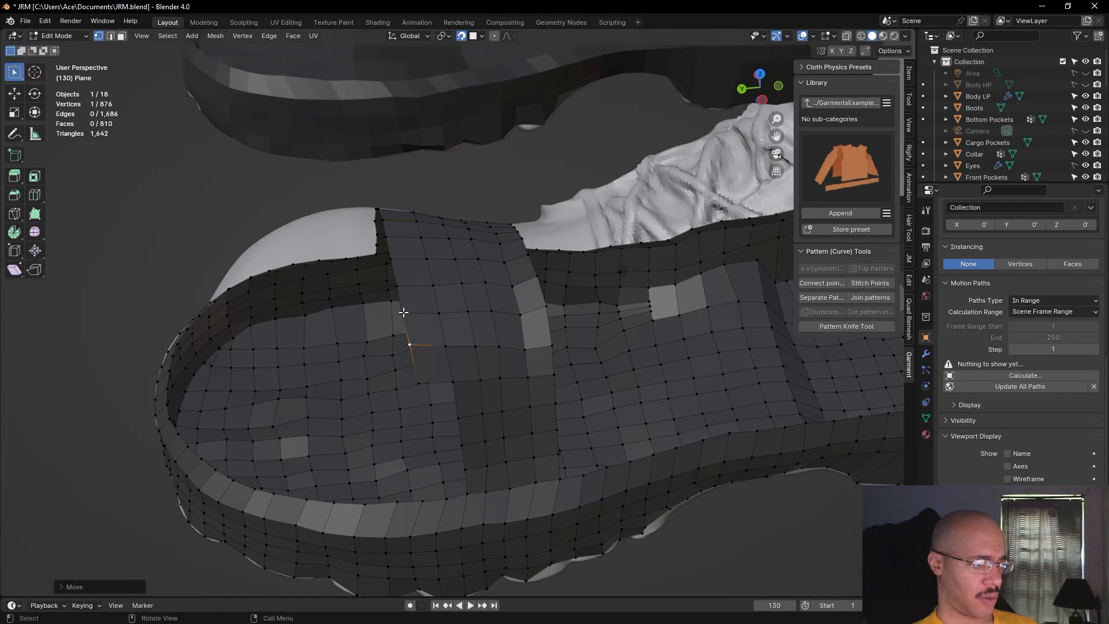
pyautogui.click(404, 312)
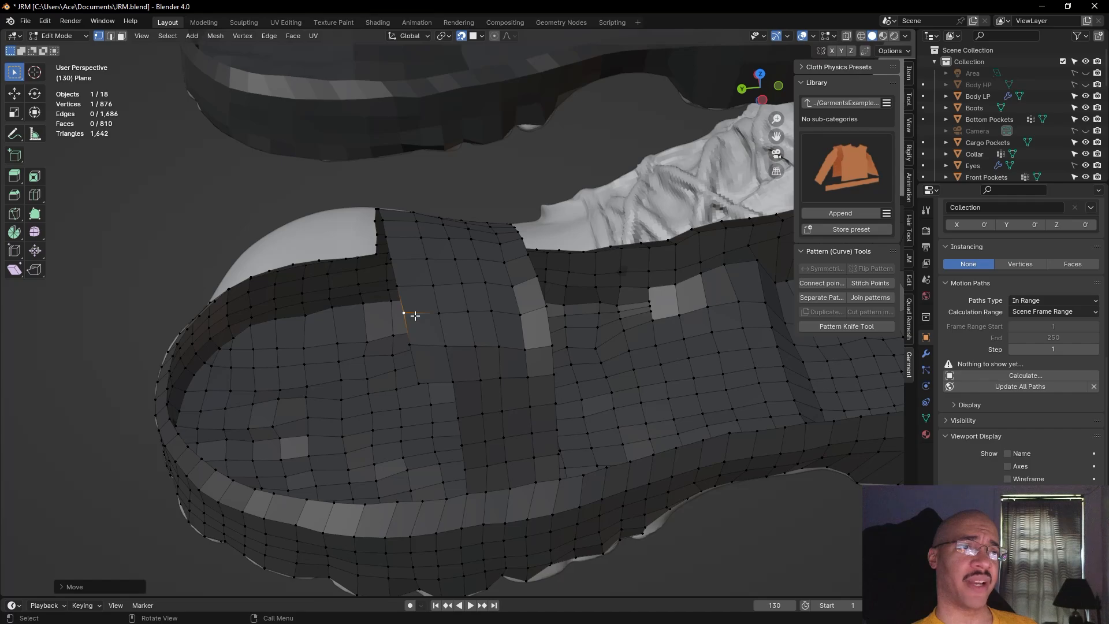
# Extend the fifth row by one face down the opposite side of the forefoot and adjust the new corner vertex
pyautogui.moveTo(148, 322); pyautogui.dragTo(389, 231, button='middle')
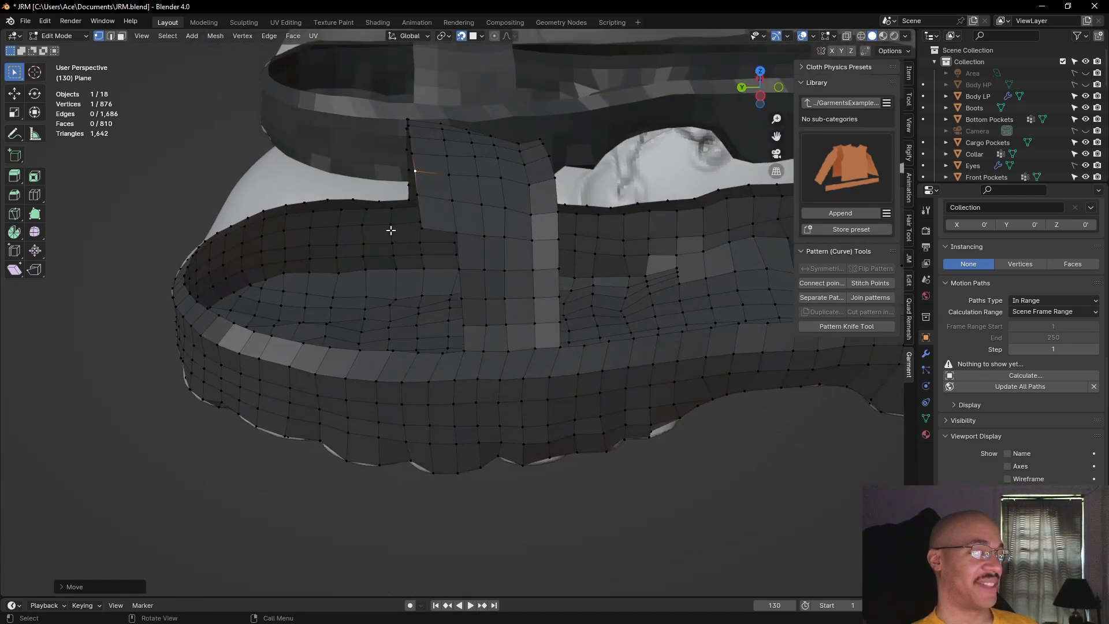
pyautogui.click(196, 168)
pyautogui.click(456, 234)
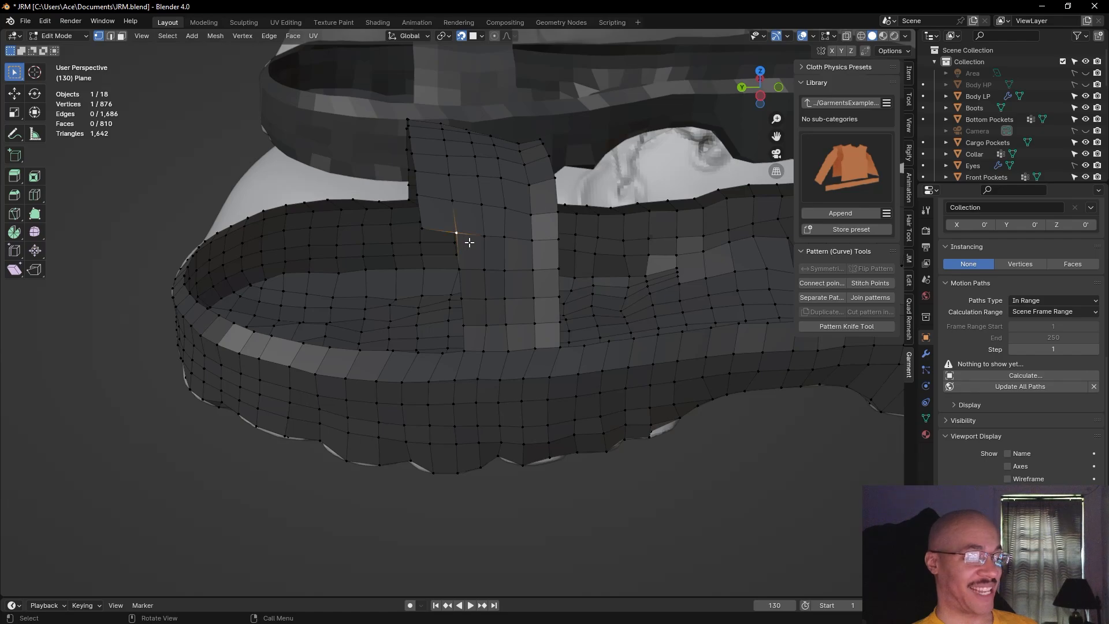
pyautogui.press('f')
pyautogui.click(437, 265)
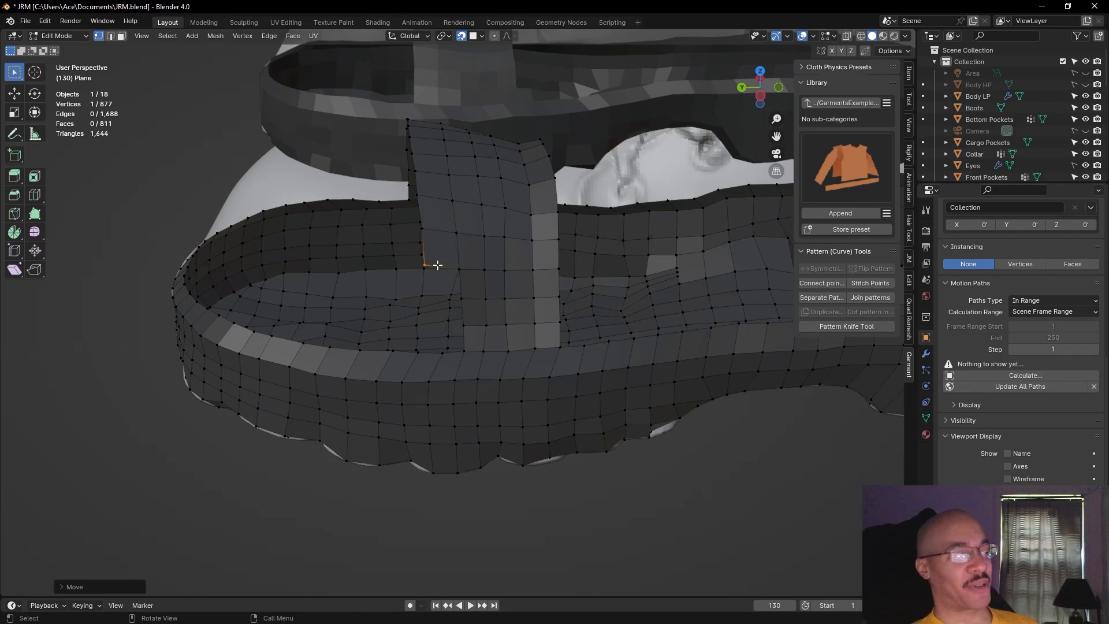
pyautogui.press('g')
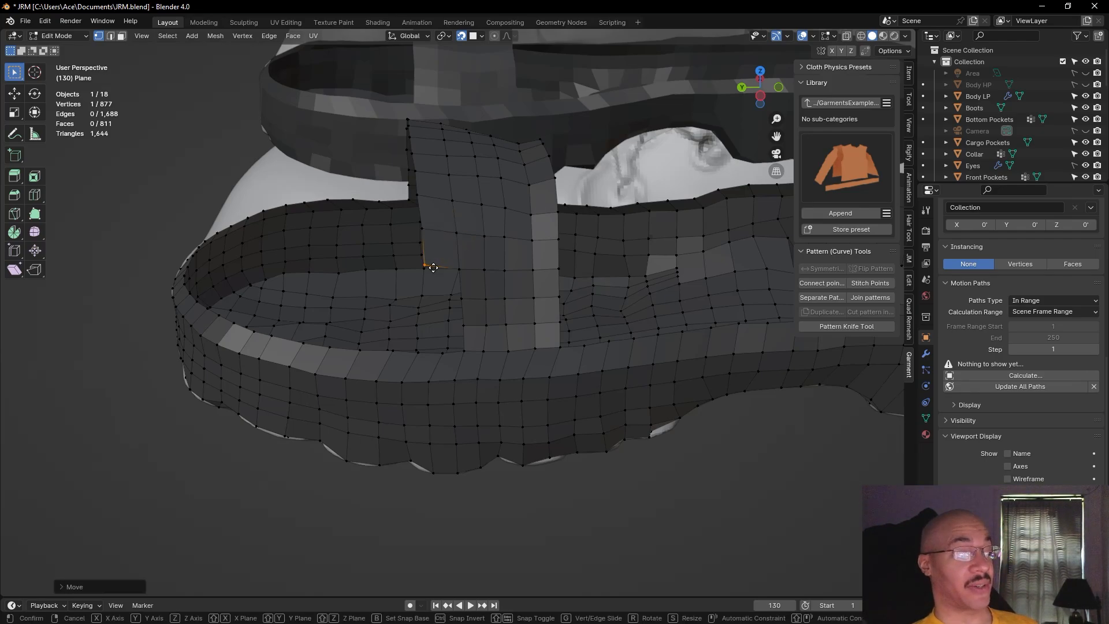
pyautogui.click(434, 268)
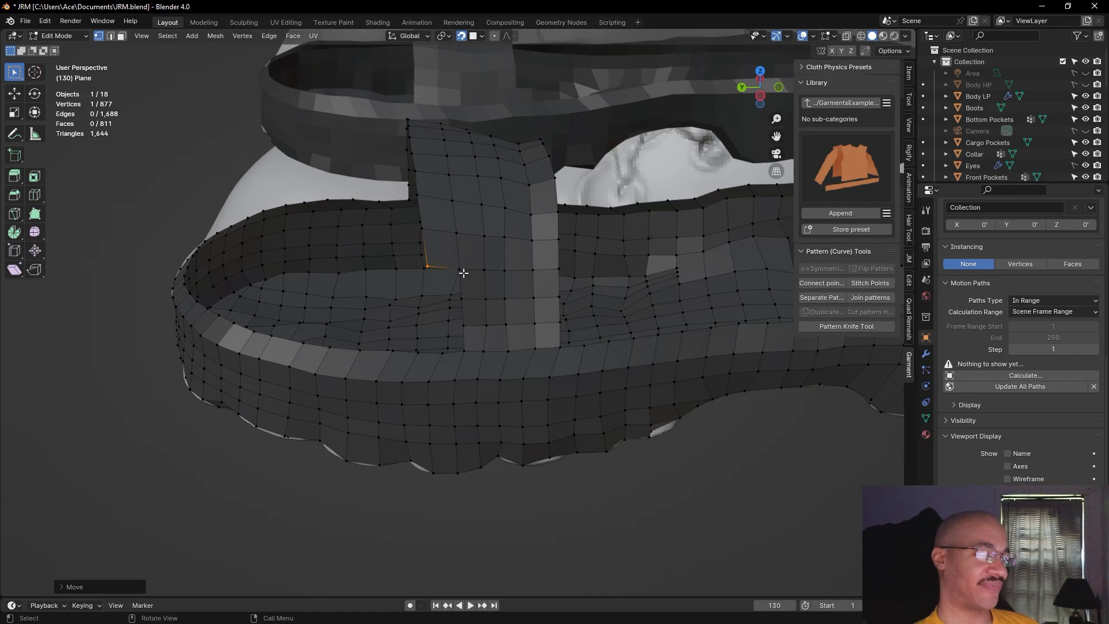
# Add another face to the fifth row toward the sole rim and adjust the vertices along its toe-side edge
pyautogui.click(459, 270)
pyautogui.press('f')
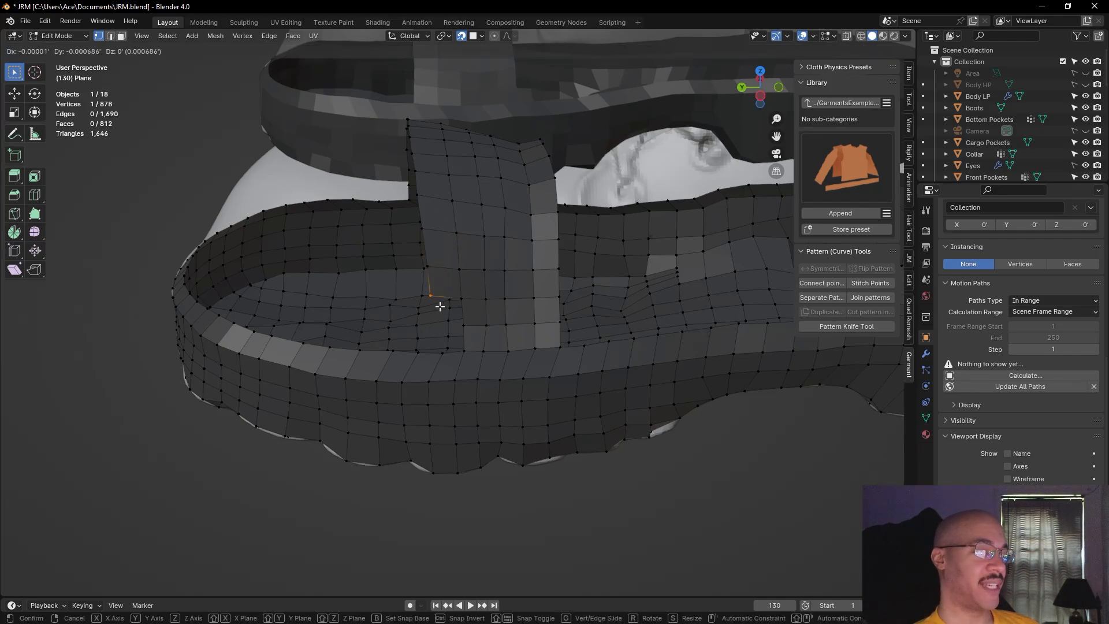
pyautogui.click(442, 309)
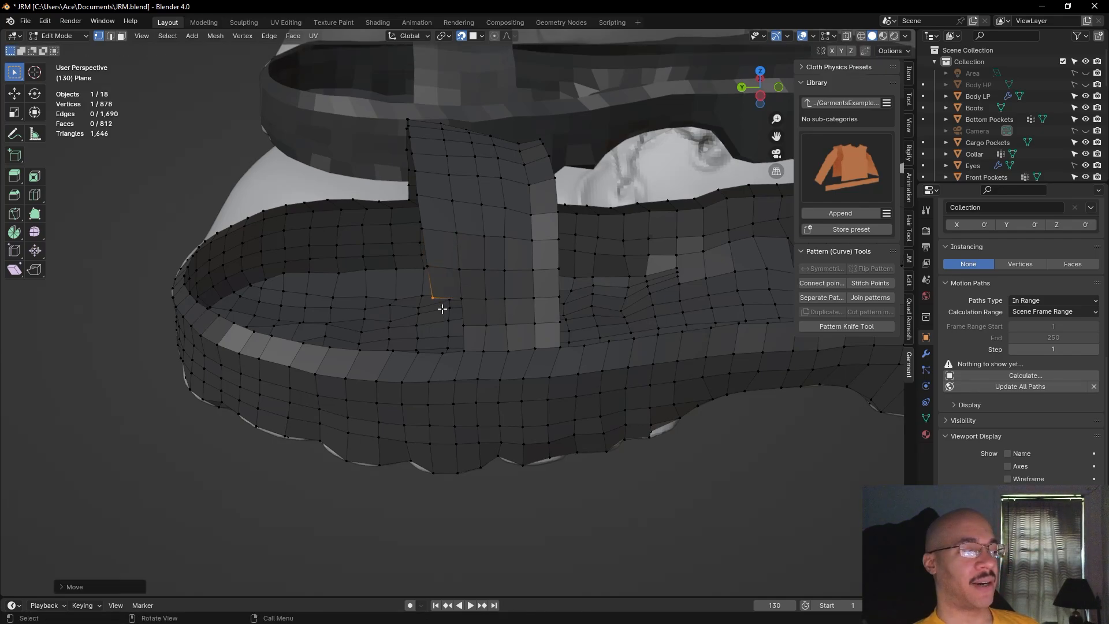
pyautogui.click(429, 264)
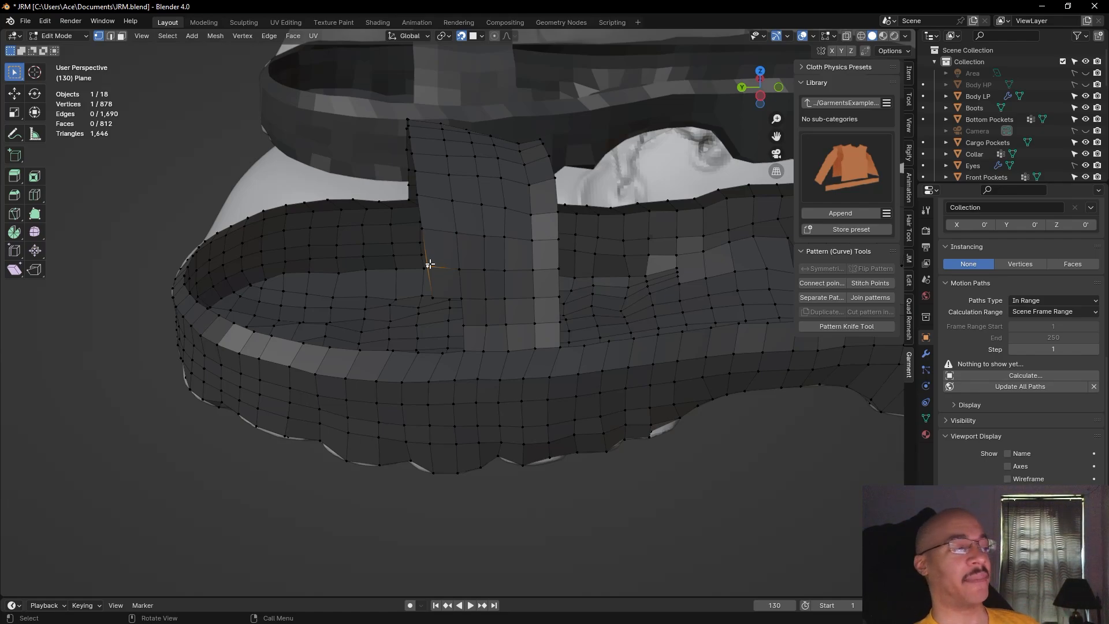
pyautogui.press('g')
pyautogui.click(423, 228)
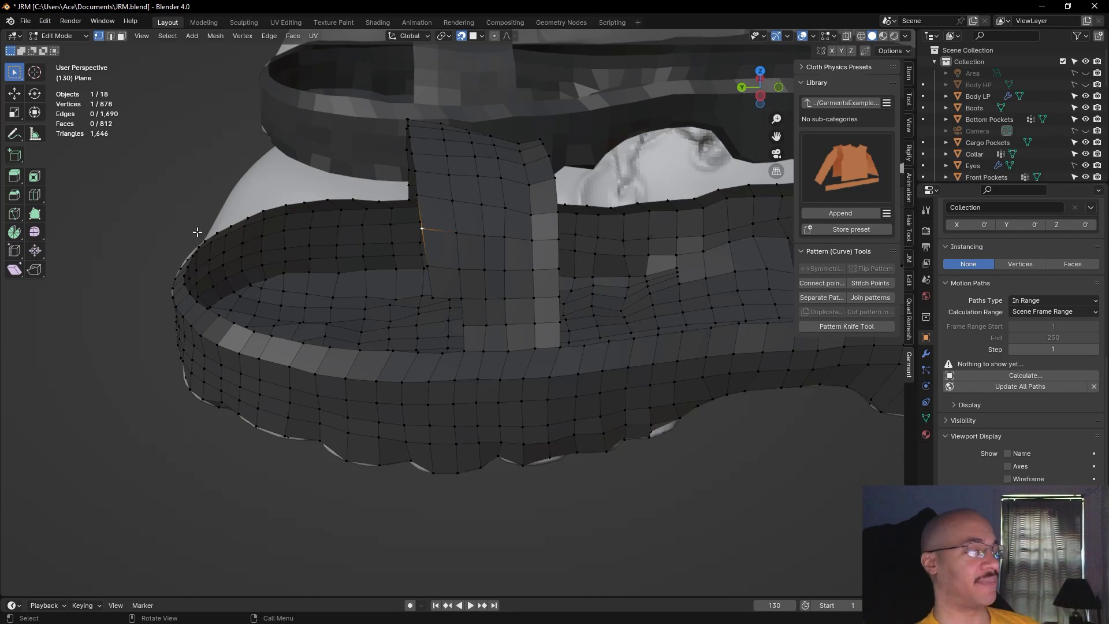
# Add one more face to the fifth row, leaving a single gap above the opposite sole rim
pyautogui.moveTo(180, 208); pyautogui.dragTo(182, 187, button='middle')
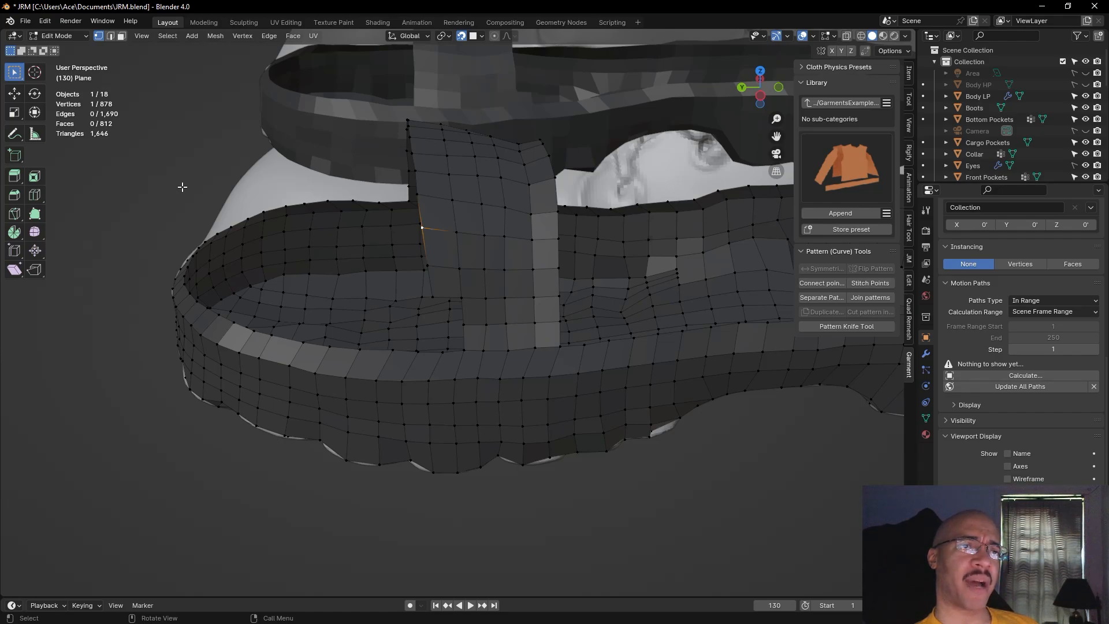
pyautogui.moveTo(178, 183); pyautogui.dragTo(273, 265, button='middle')
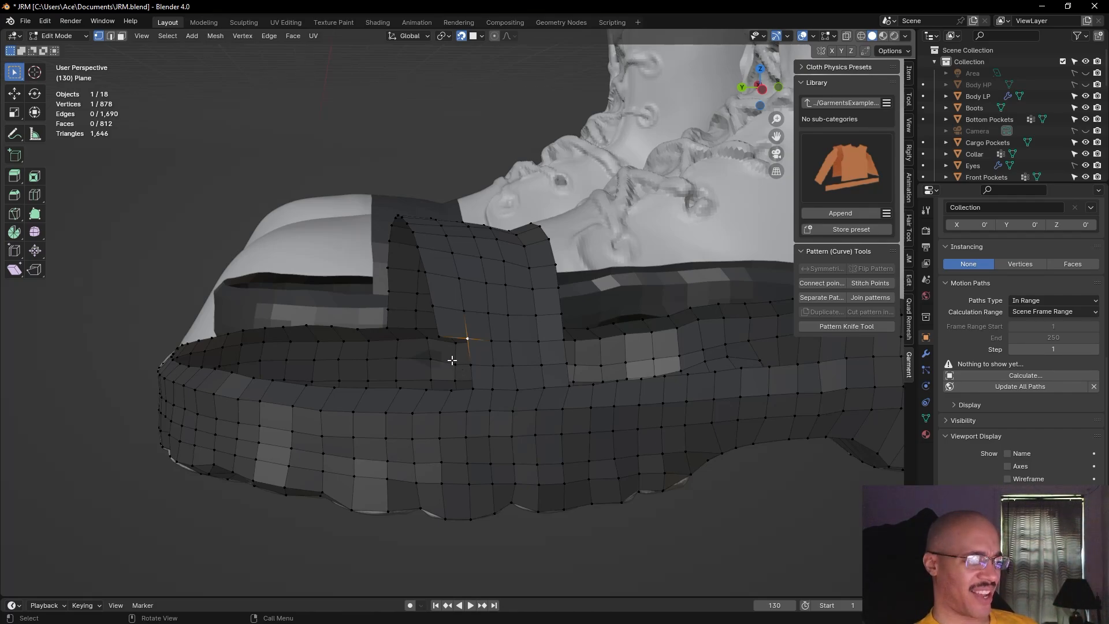
pyautogui.press('e')
pyautogui.click(448, 365)
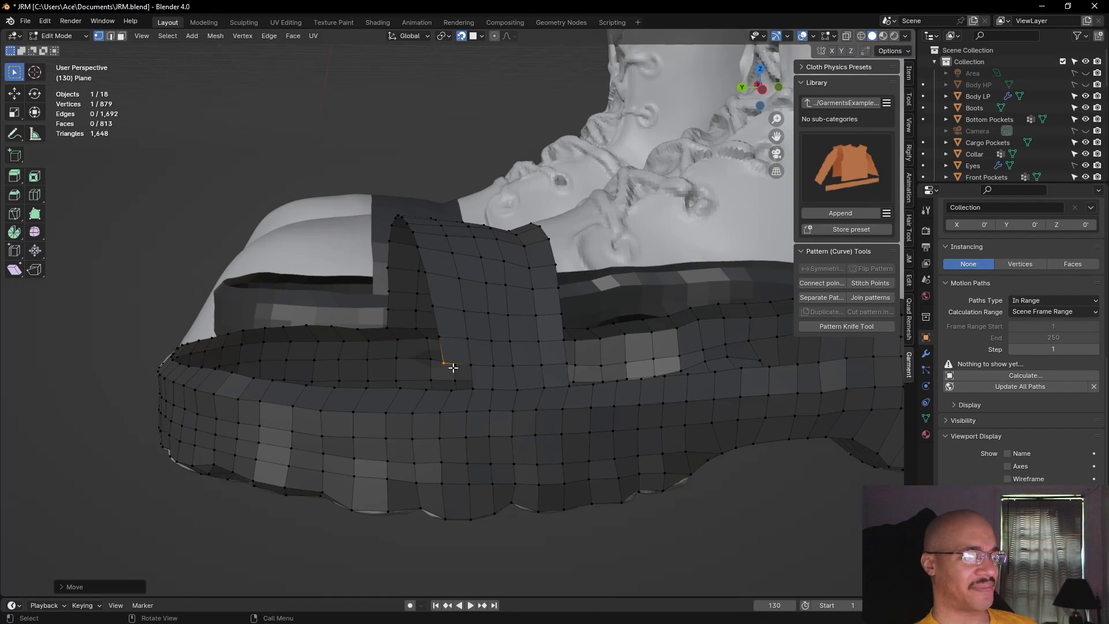
pyautogui.click(452, 391)
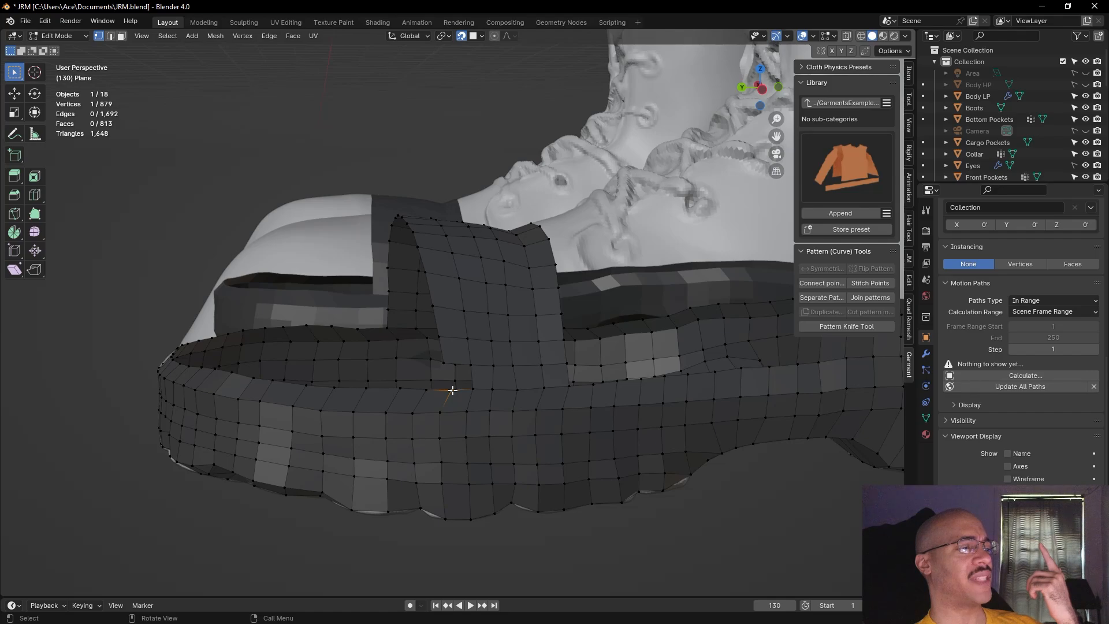
pyautogui.press('f')
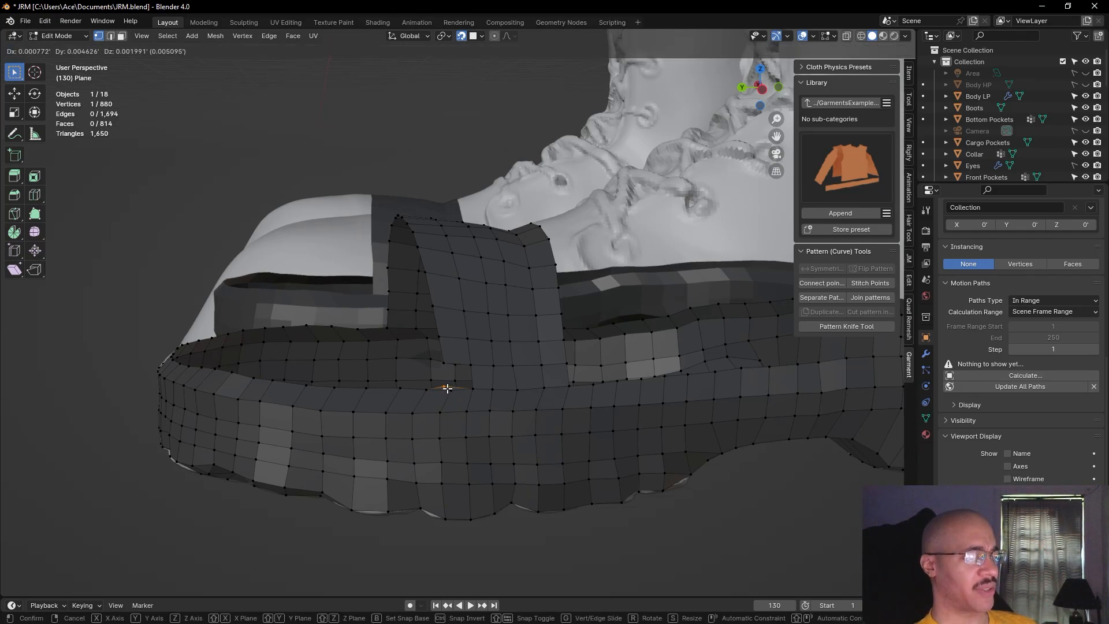
pyautogui.click(449, 389)
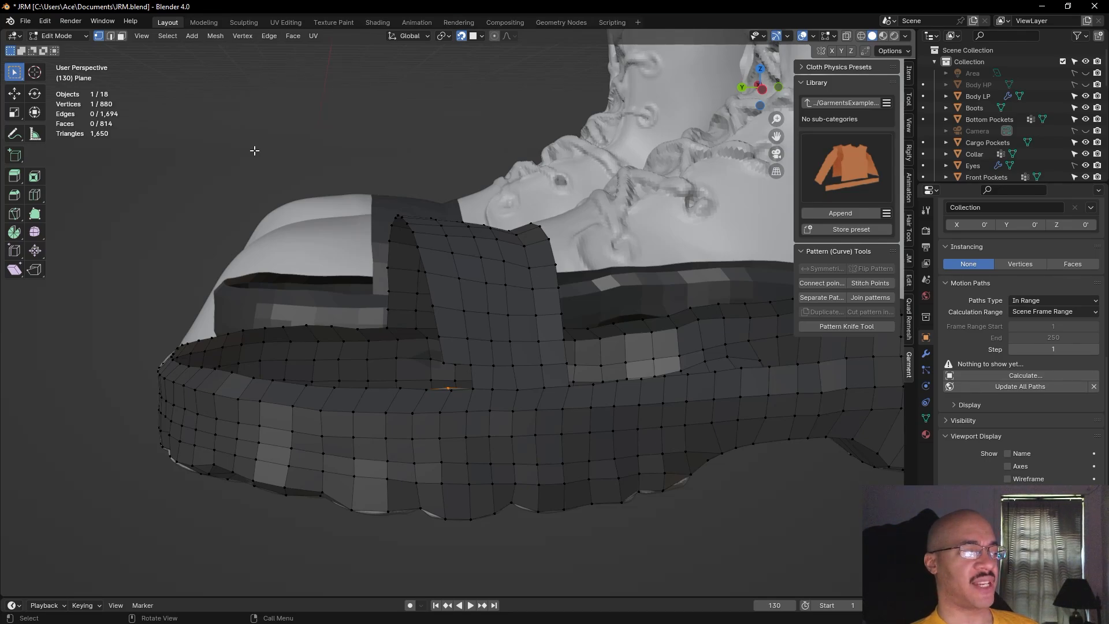
pyautogui.moveTo(254, 151); pyautogui.dragTo(275, 188, button='middle')
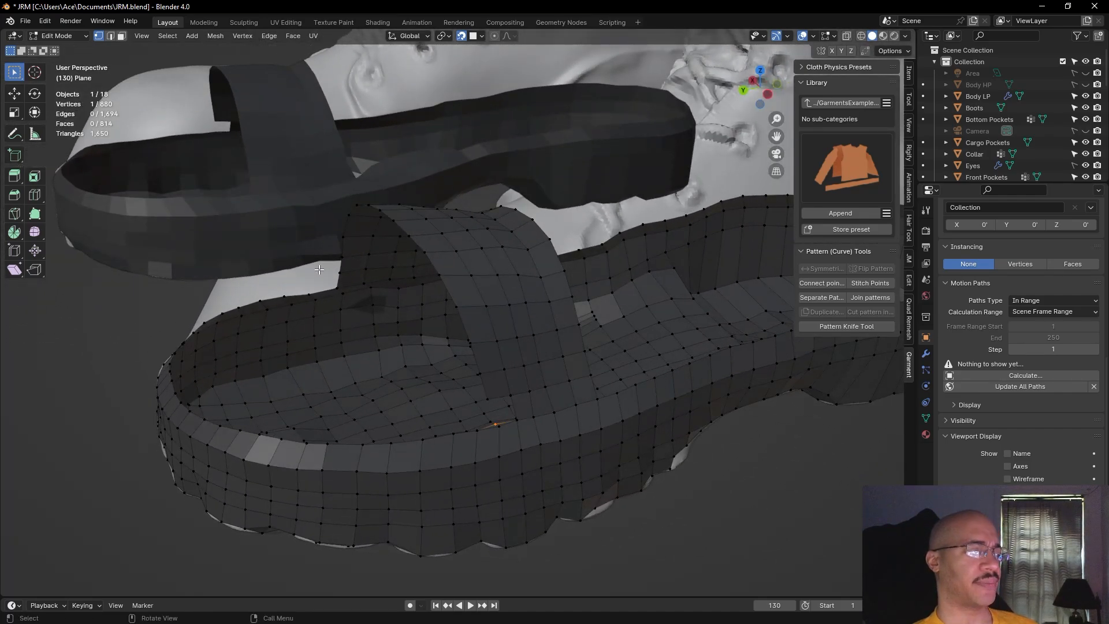
pyautogui.hotkey('ctrl', 'z')
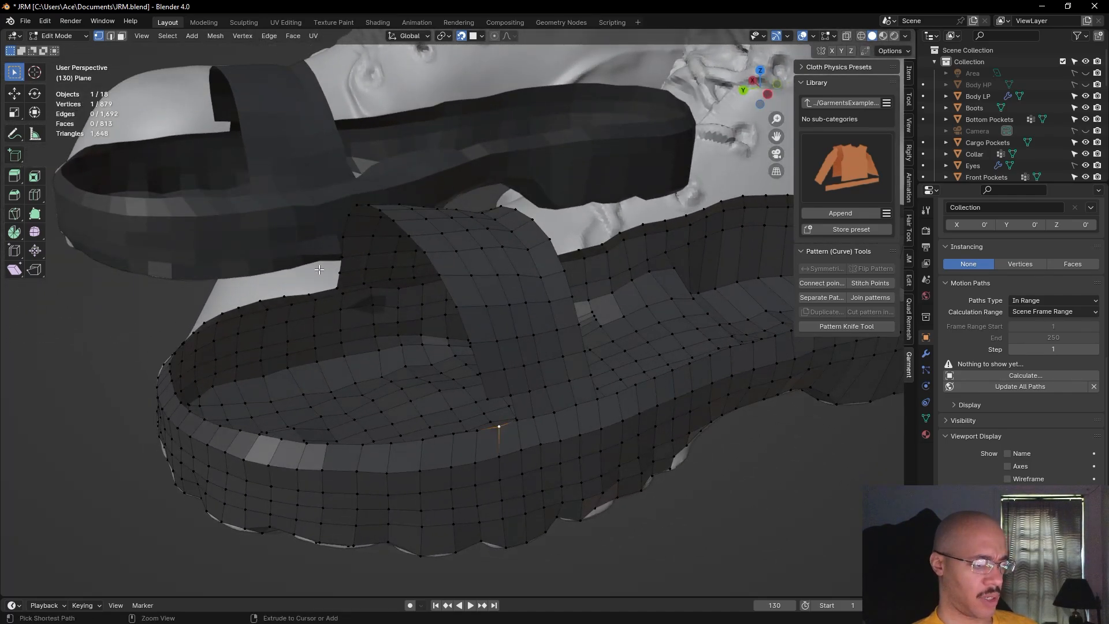
pyautogui.click(116, 320)
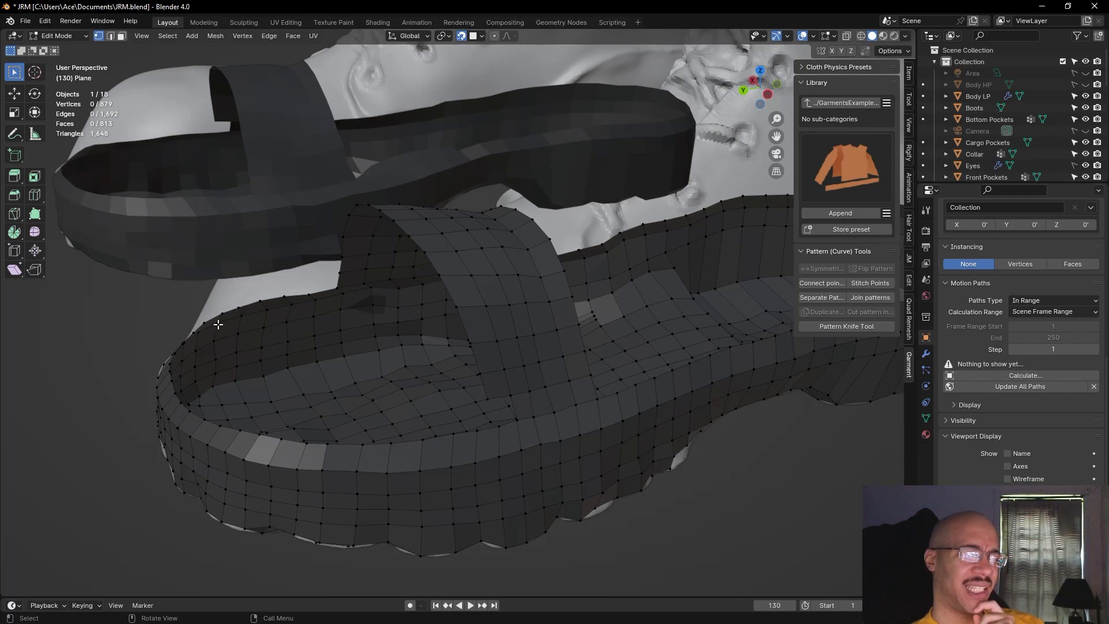
pyautogui.moveTo(108, 339)
pyautogui.mouseDown(button='middle')
pyautogui.moveTo(153, 359)
pyautogui.moveTo(84, 371)
pyautogui.moveTo(88, 334)
pyautogui.mouseUp(button='middle')
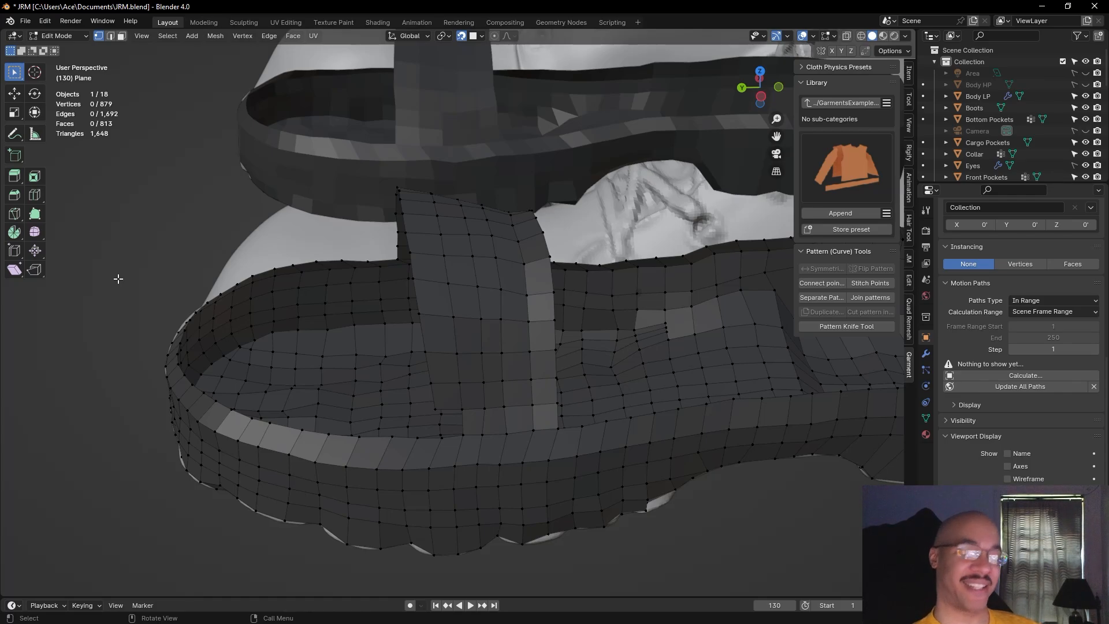
pyautogui.click(442, 439)
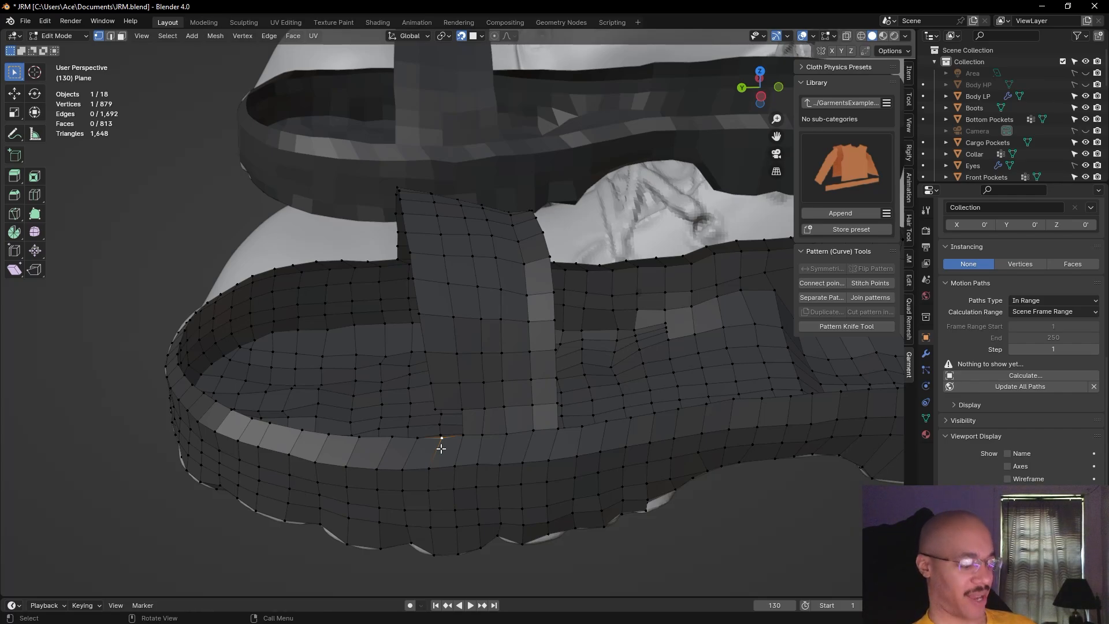
pyautogui.hotkey('alt', 'd')
pyautogui.click(437, 445)
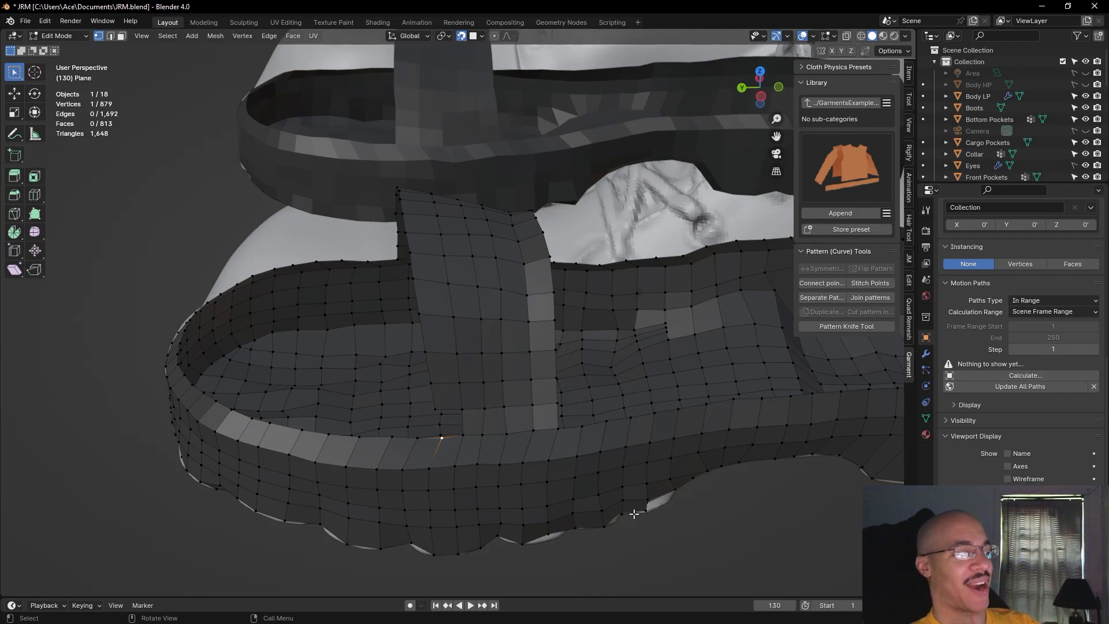
pyautogui.click(139, 474)
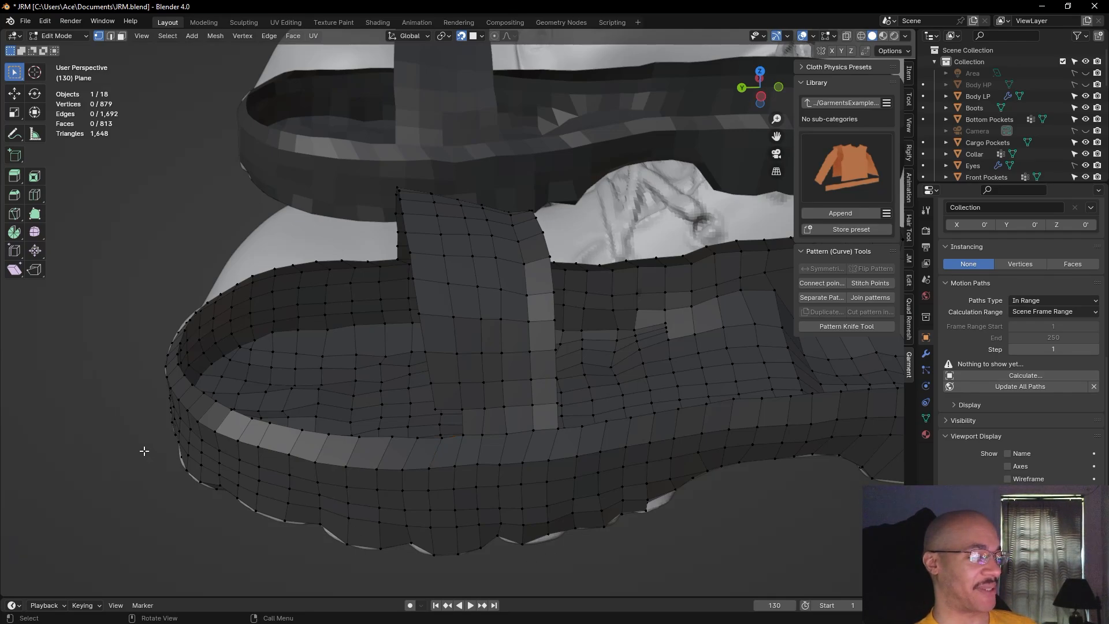
# Close the fifth row's last gap at the sole rim by filling a face between its bordering edges
pyautogui.moveTo(106, 430); pyautogui.dragTo(133, 44, button='middle')
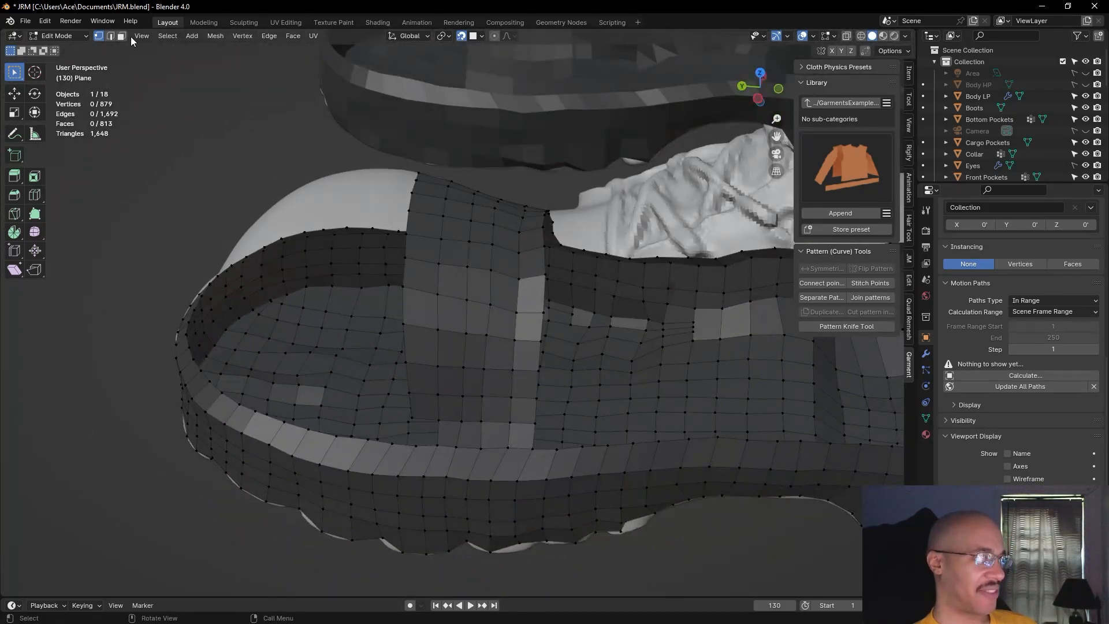
pyautogui.click(111, 37)
pyautogui.click(426, 447)
pyautogui.keyDown('shift'); pyautogui.click(423, 419); pyautogui.keyUp('shift')
pyautogui.press('f')
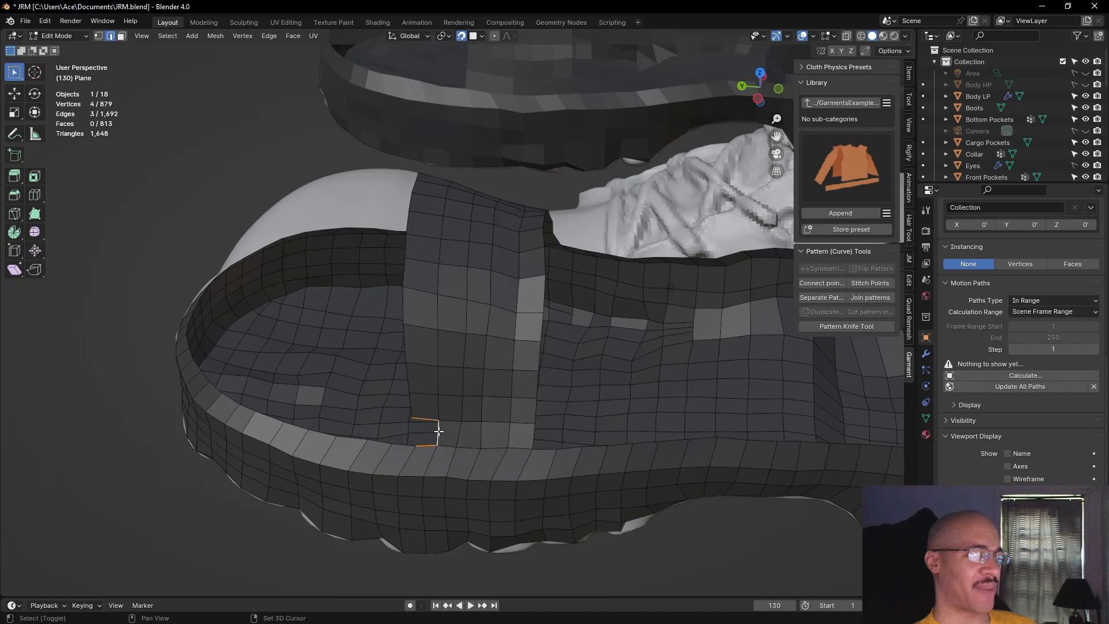
pyautogui.click(151, 414)
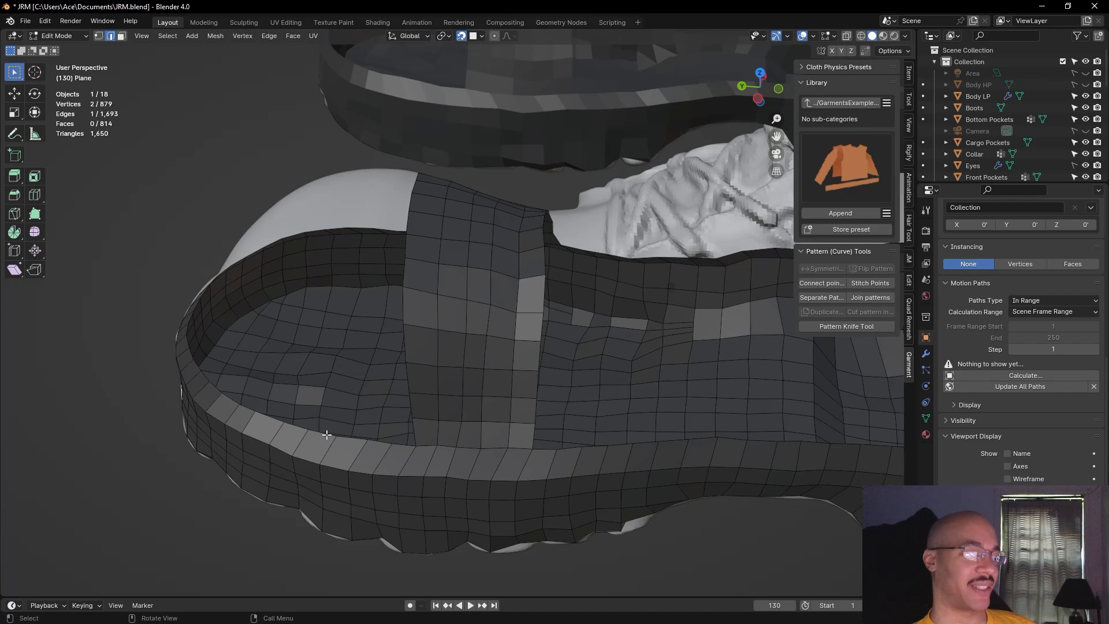
pyautogui.click(410, 453)
pyautogui.click(111, 273)
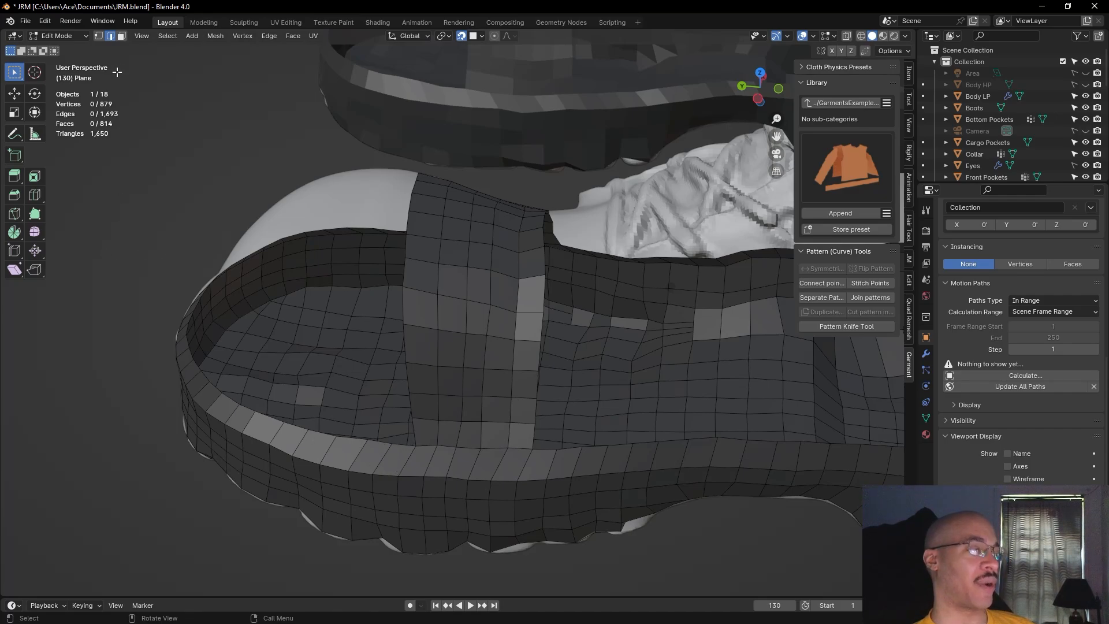
pyautogui.click(415, 445)
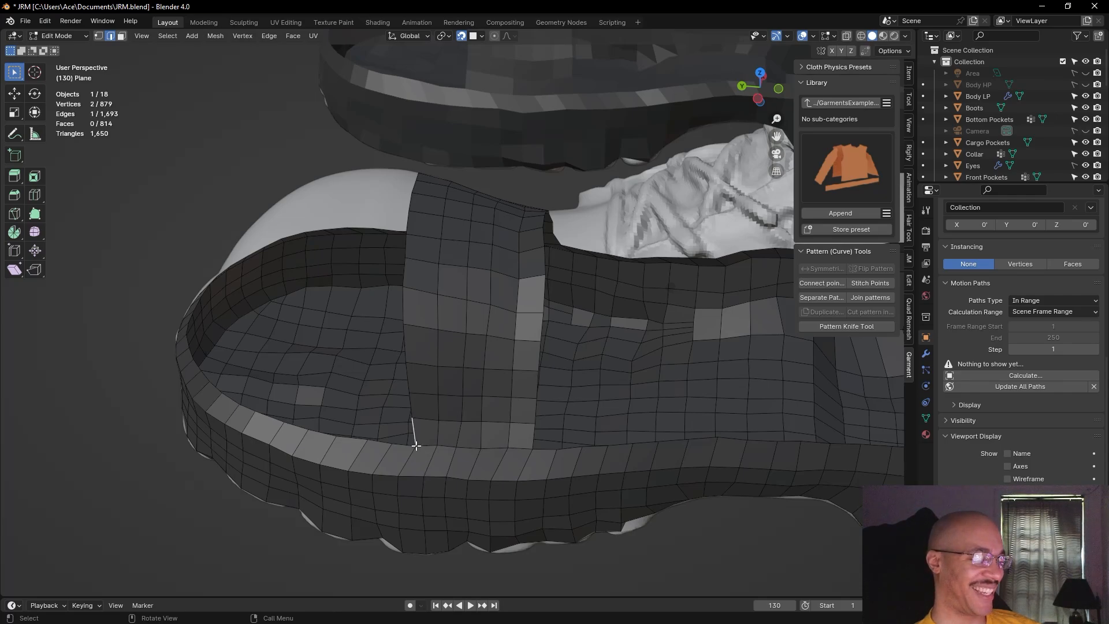
pyautogui.click(112, 355)
# Start the sixth row on the toe side with two faces up from the sole rim, adjusting their shared vertex
pyautogui.click(98, 36)
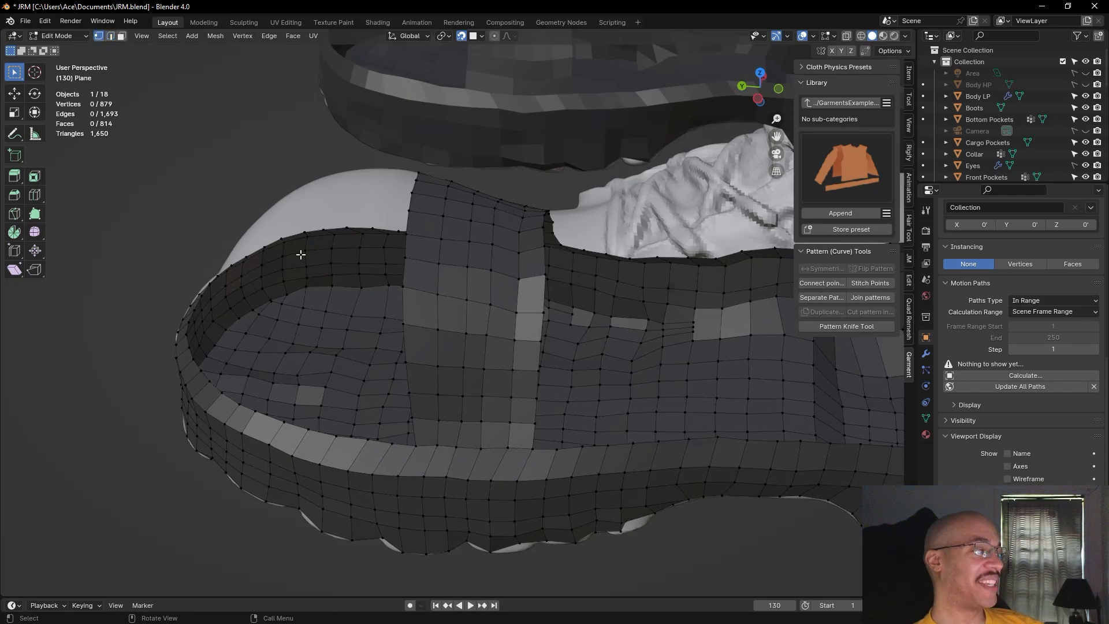
pyautogui.click(417, 449)
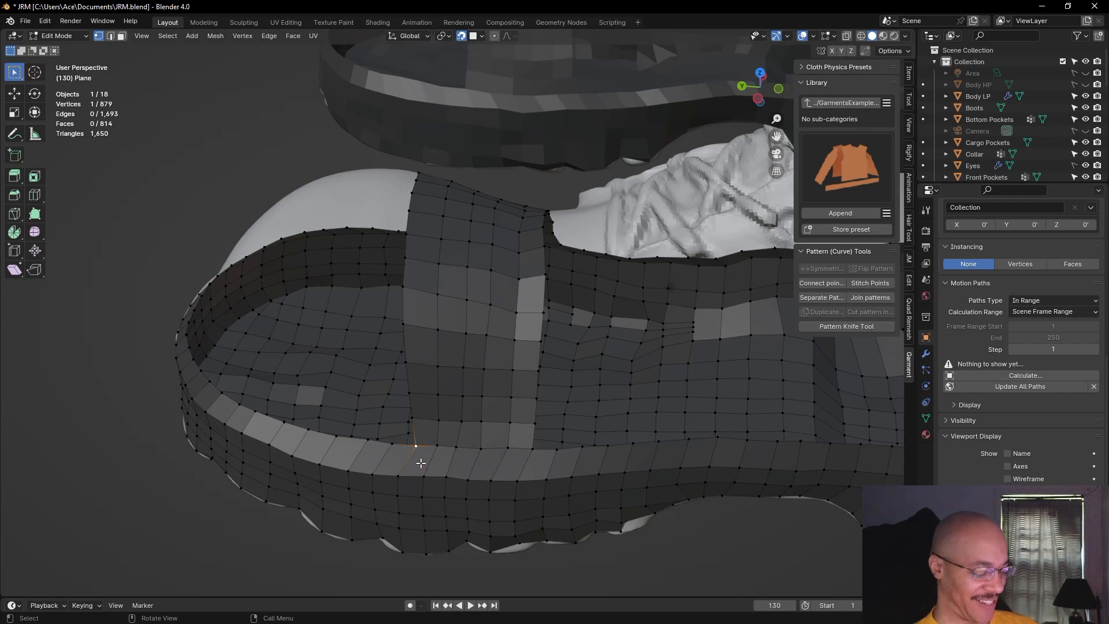
pyautogui.press('f')
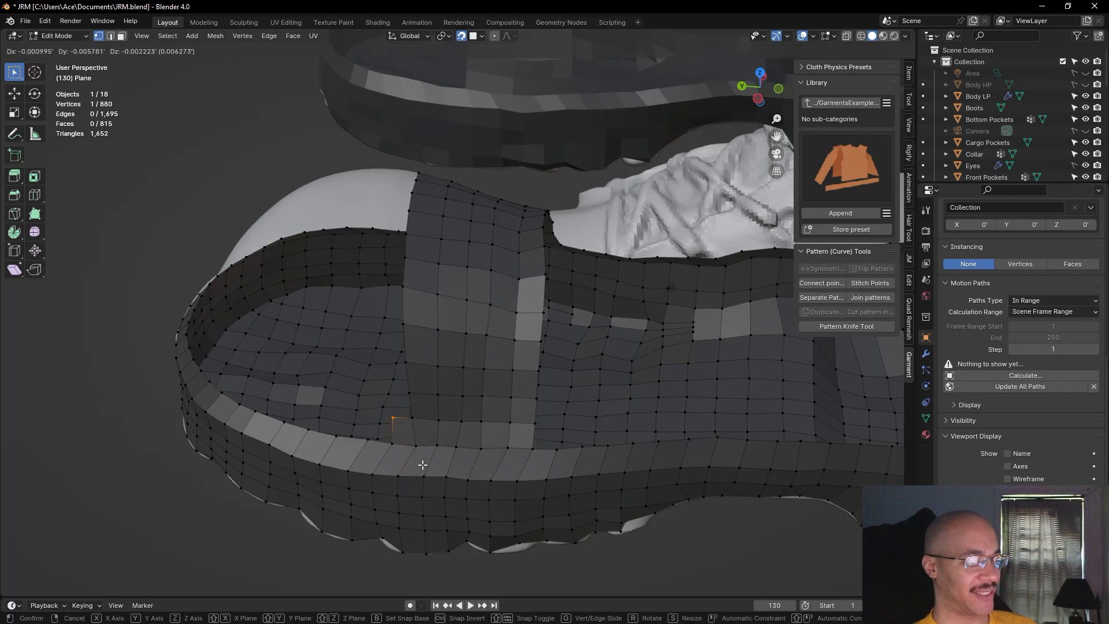
pyautogui.click(408, 414)
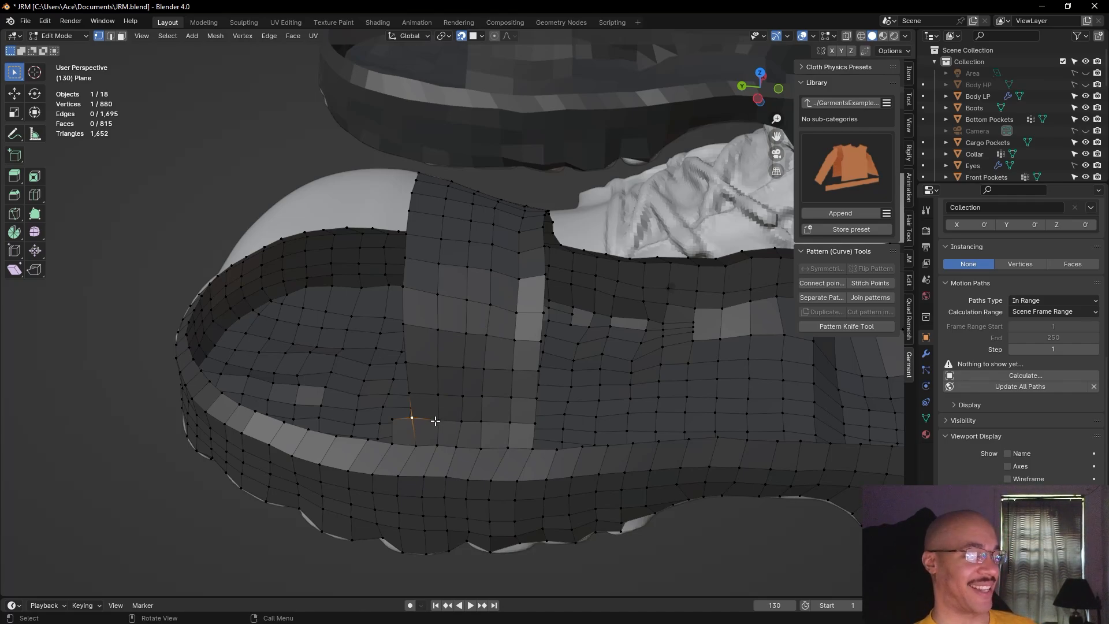
pyautogui.press('g')
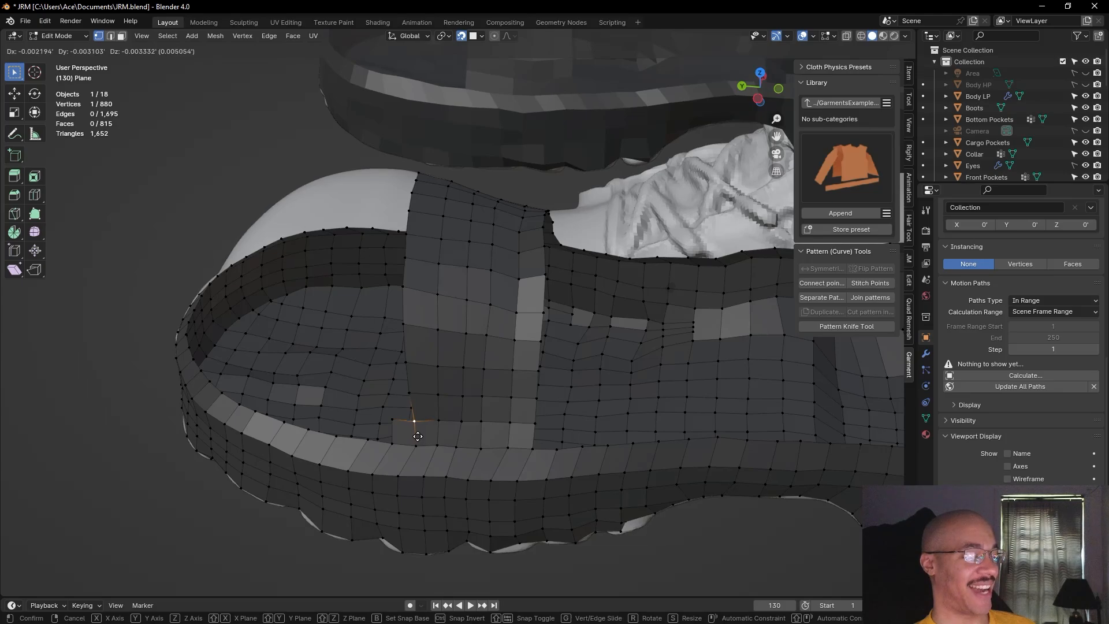
pyautogui.click(416, 434)
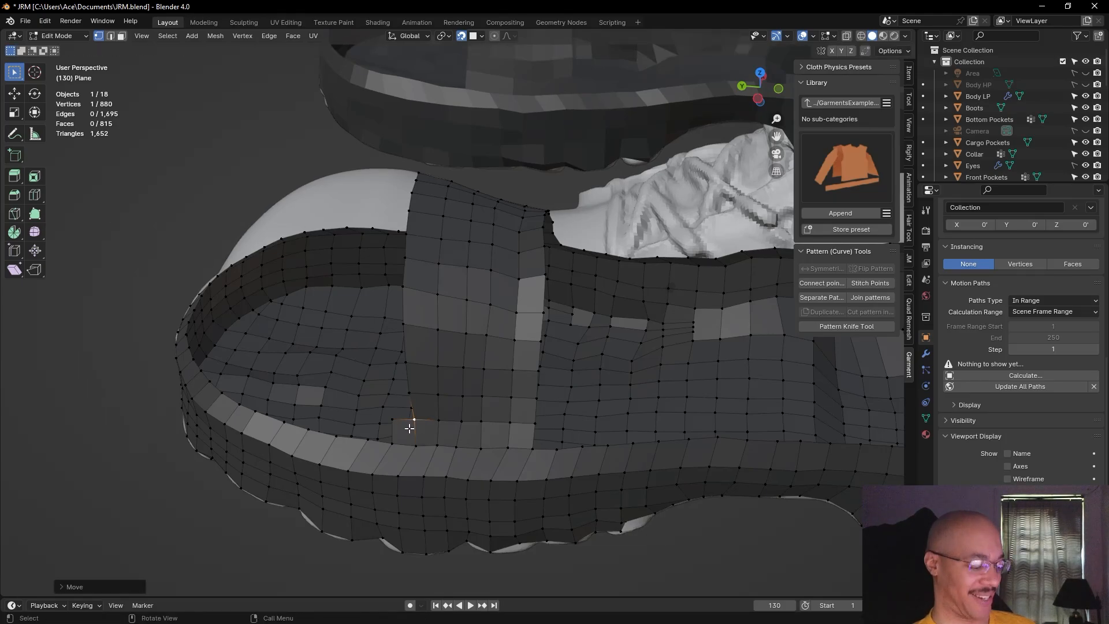
pyautogui.press('f')
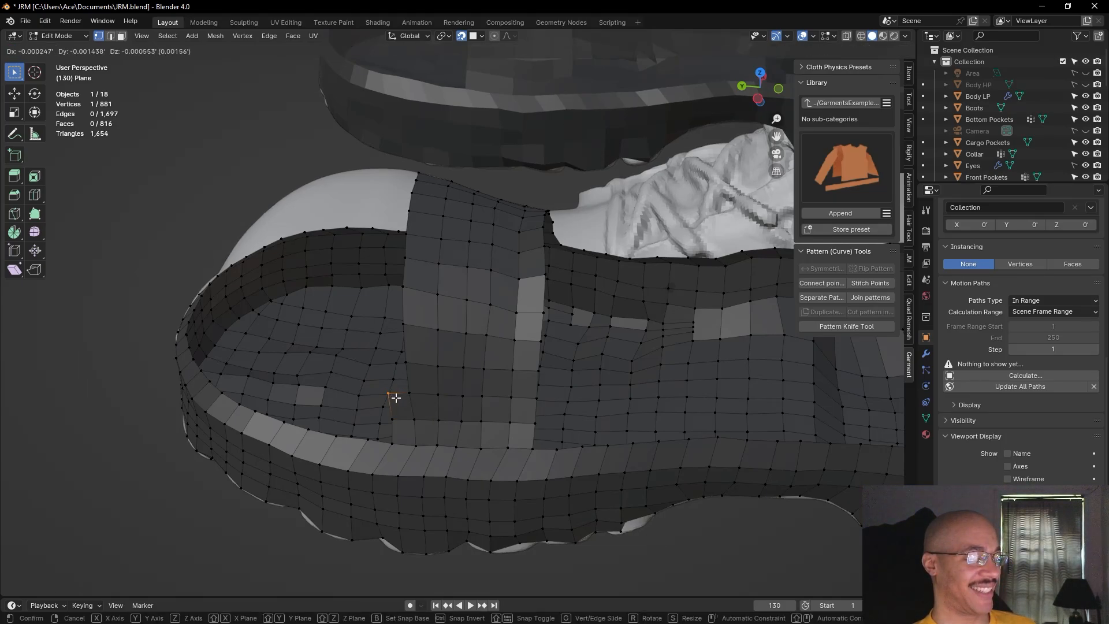
pyautogui.click(413, 402)
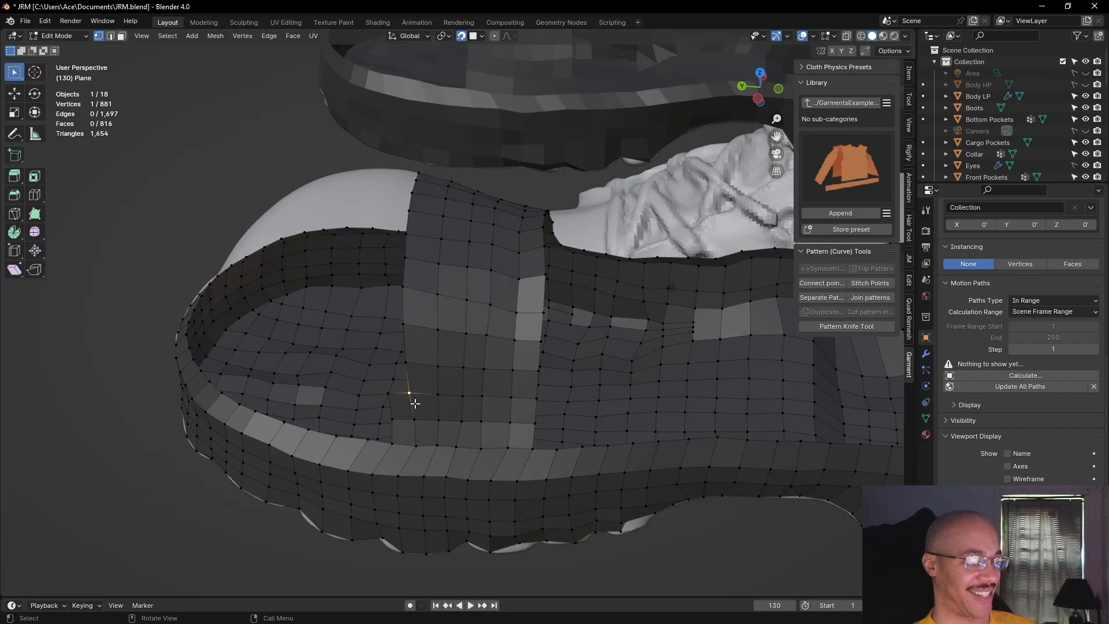
# Extend the forefoot strip's sixth row up from the sole rim with three more faces along its toe-side edge
pyautogui.press('f')
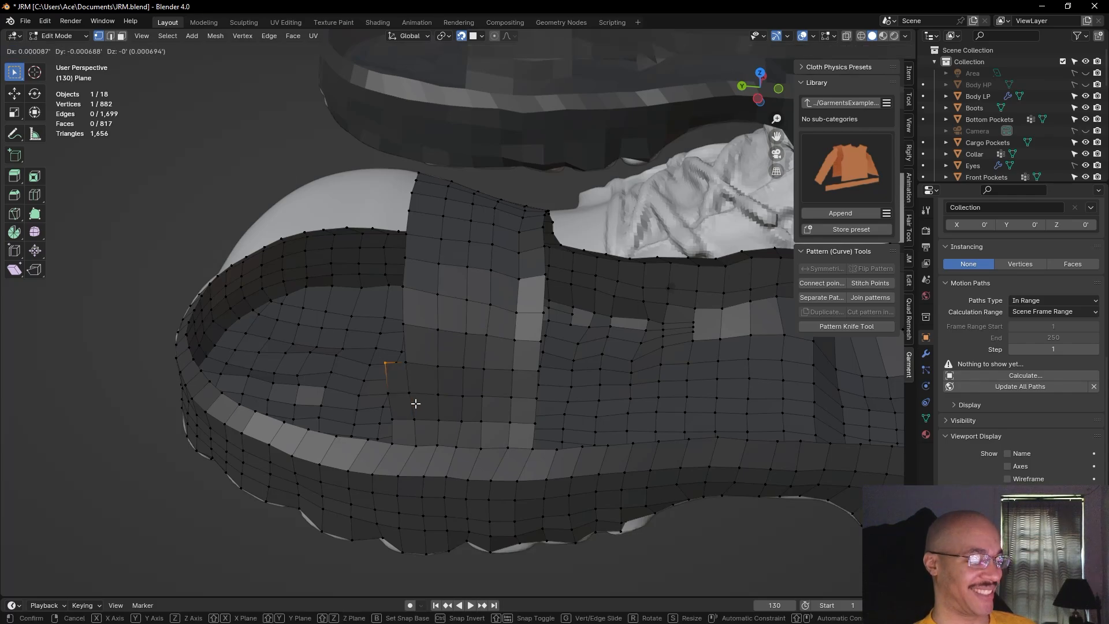
pyautogui.click(399, 382)
pyautogui.moveTo(398, 382); pyautogui.dragTo(350, 452, button='middle')
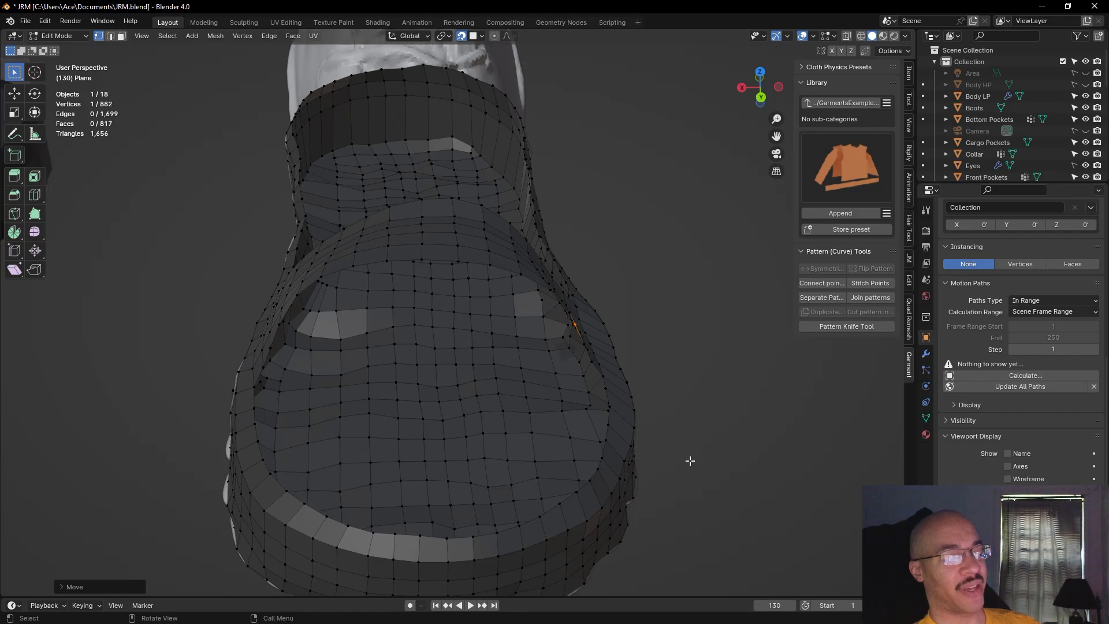
pyautogui.moveTo(691, 438); pyautogui.dragTo(467, 392, button='middle')
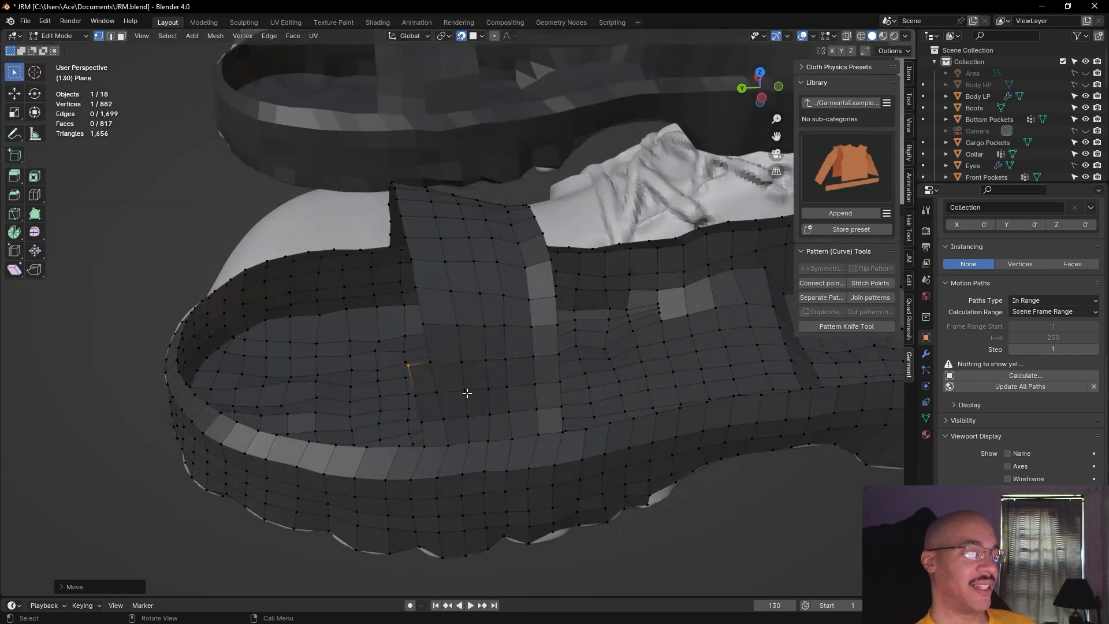
pyautogui.click(432, 363)
pyautogui.press('e')
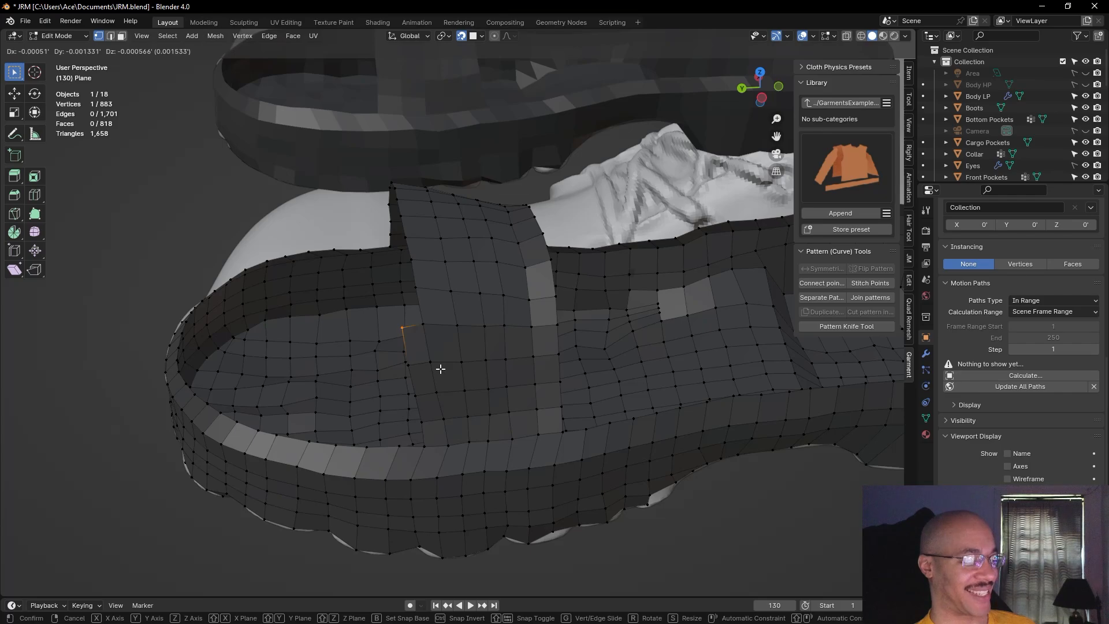
pyautogui.click(440, 368)
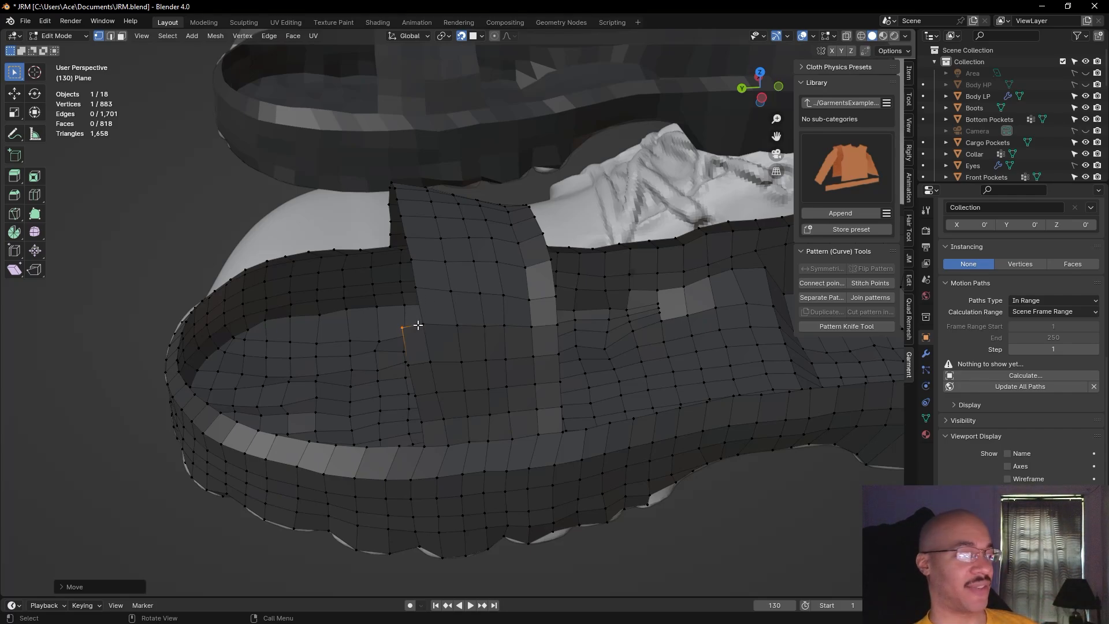
pyautogui.press('e')
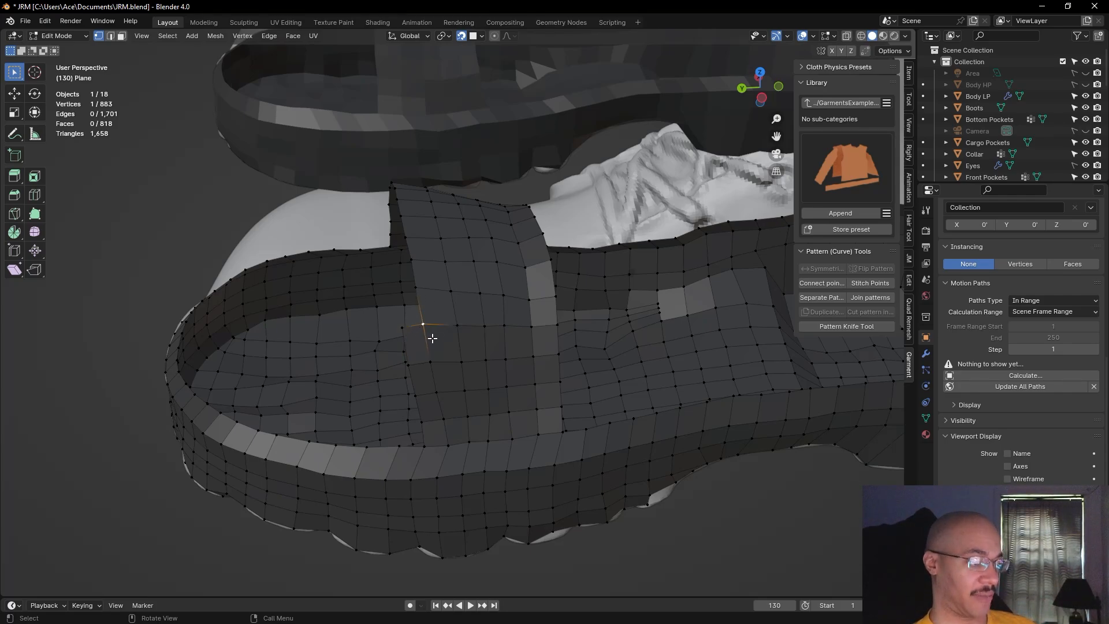
pyautogui.click(426, 327)
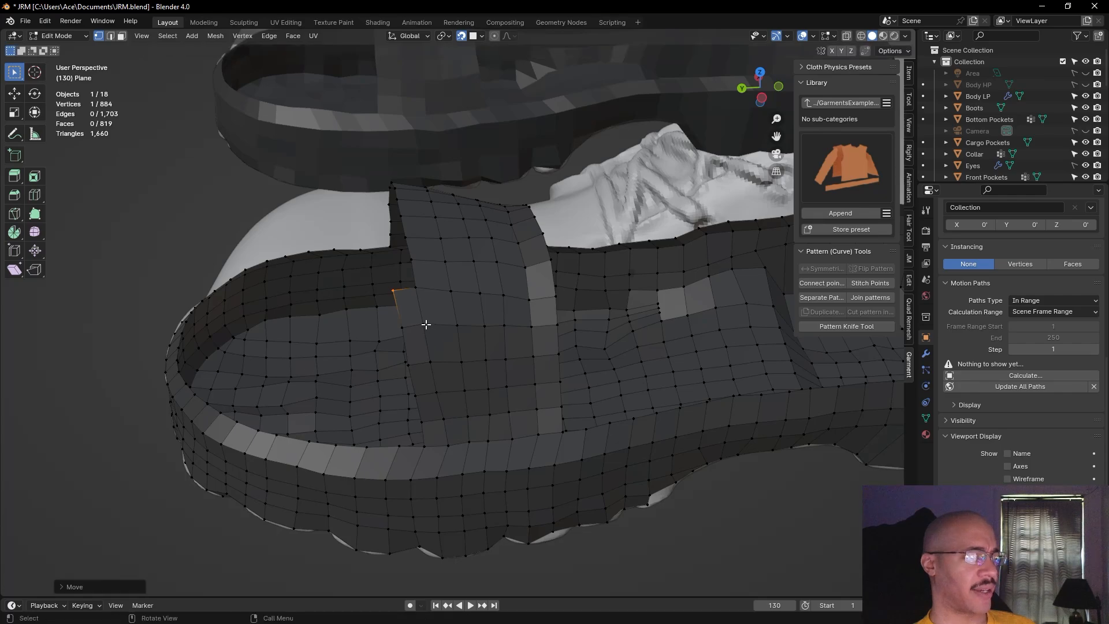
# Reposition three vertices on the line shared by the fifth and sixth rows to even out their spacing
pyautogui.press('g')
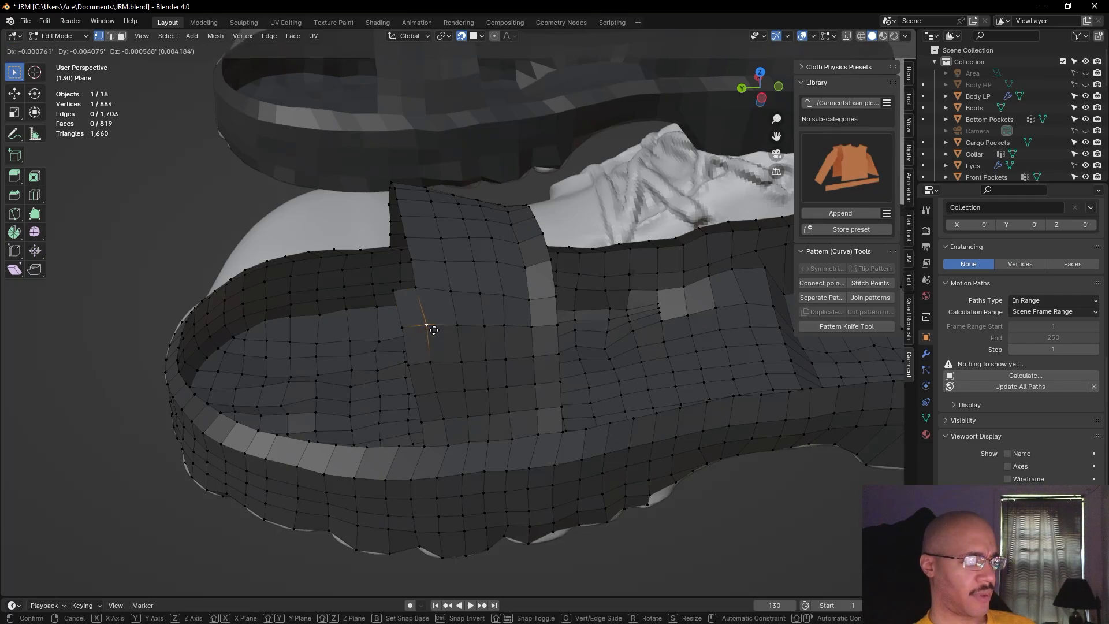
pyautogui.click(433, 334)
pyautogui.click(429, 362)
pyautogui.press('g')
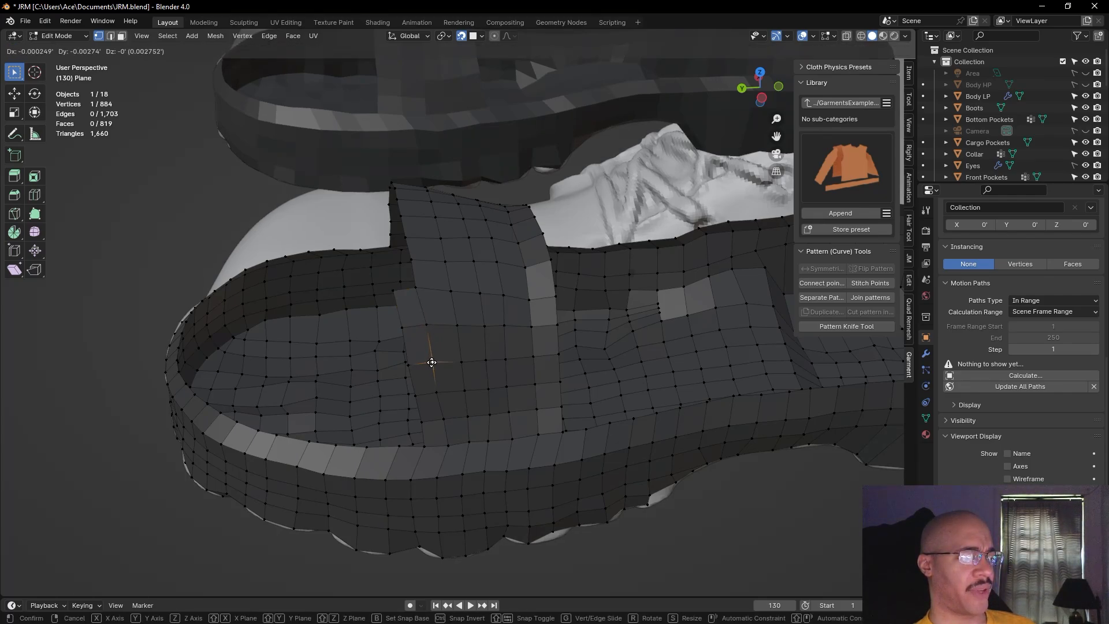
pyautogui.click(434, 362)
pyautogui.press('g')
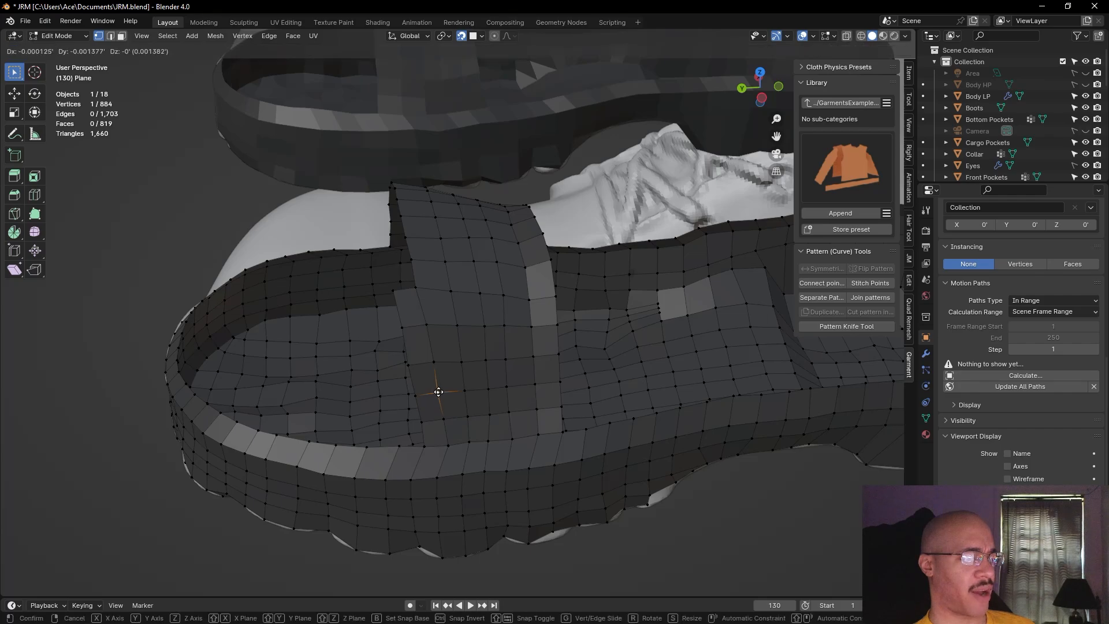
pyautogui.click(441, 399)
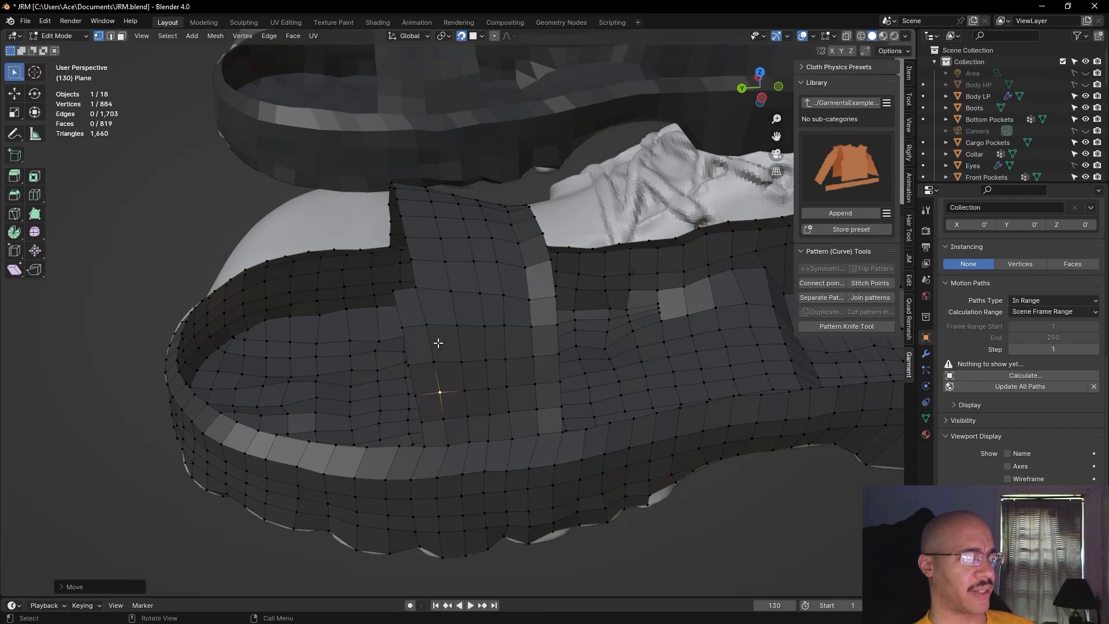
# Nudge the sixth row's next shared vertex above those, and add another face upward from it
pyautogui.click(417, 287)
pyautogui.press('g')
pyautogui.click(420, 289)
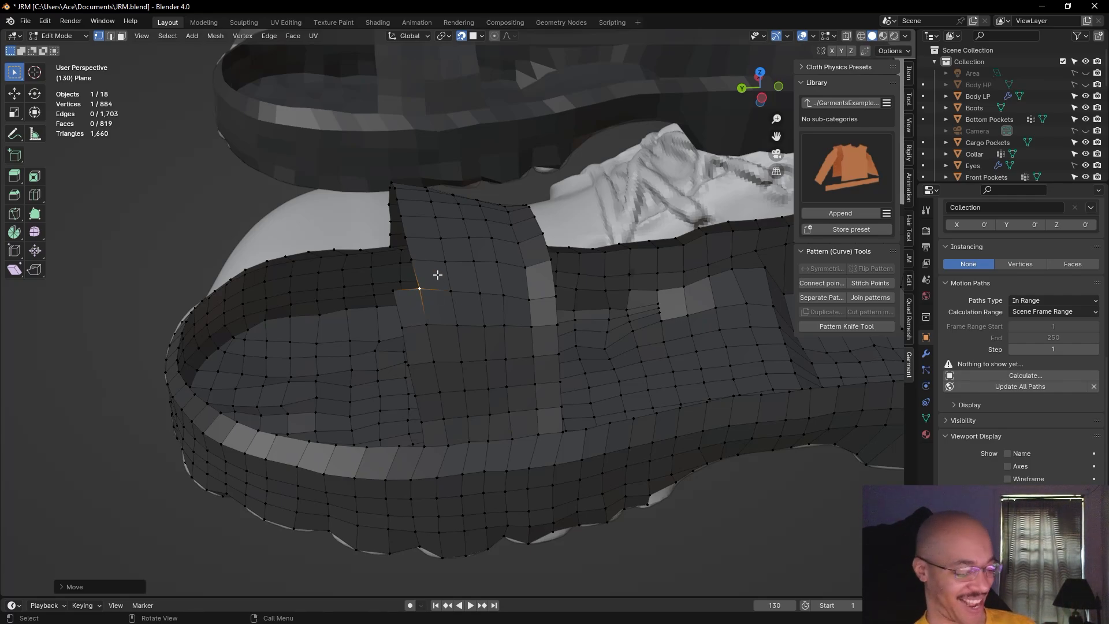
pyautogui.hotkey('alt', 'v')
pyautogui.click(404, 277)
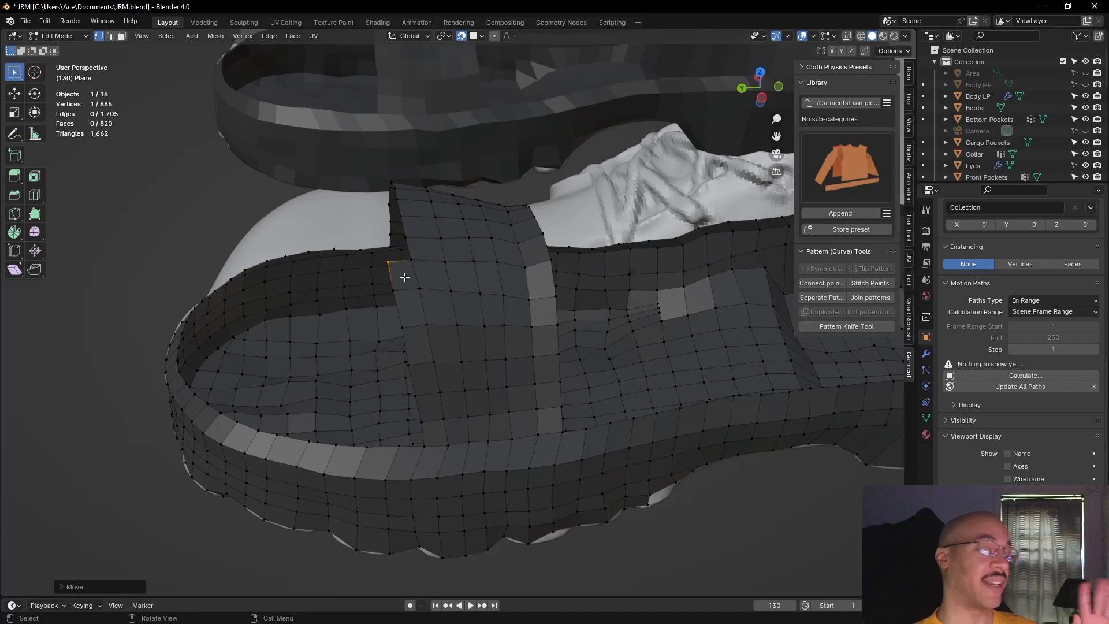
# Reposition four vertices on the line between the second and third rows, working upward from just above the sole rim
pyautogui.click(507, 414)
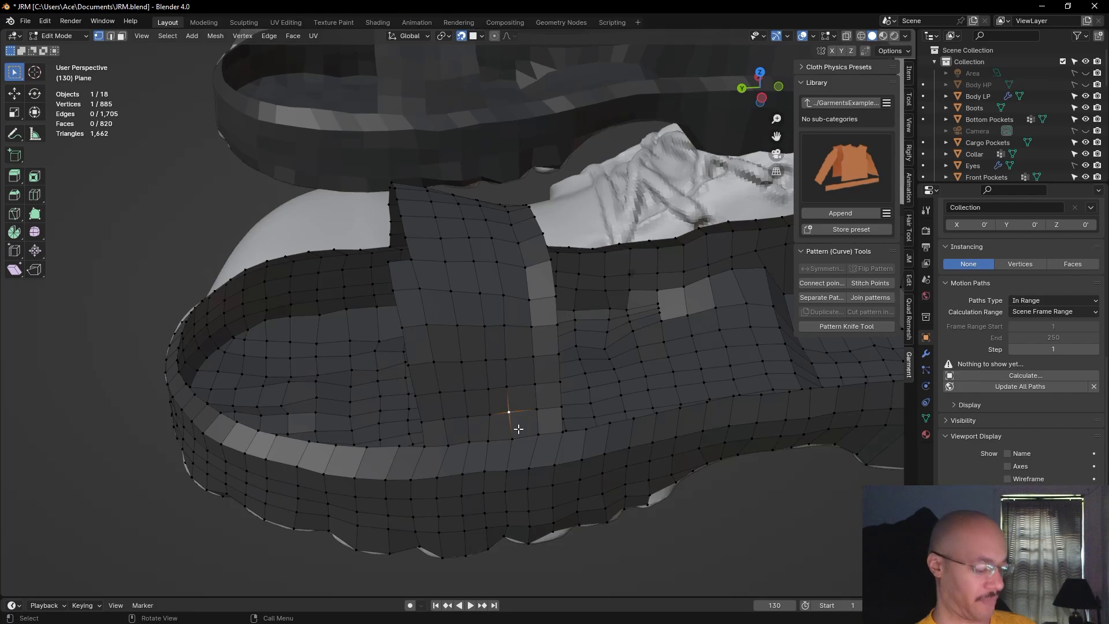
pyautogui.press('g')
pyautogui.rightClick(506, 425)
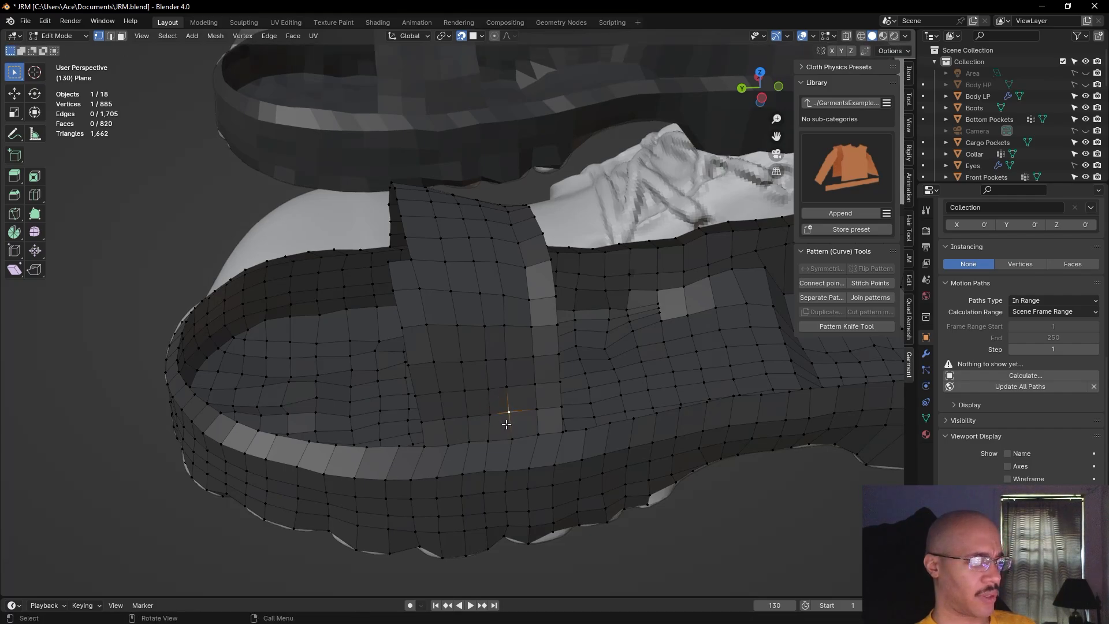
pyautogui.press('g')
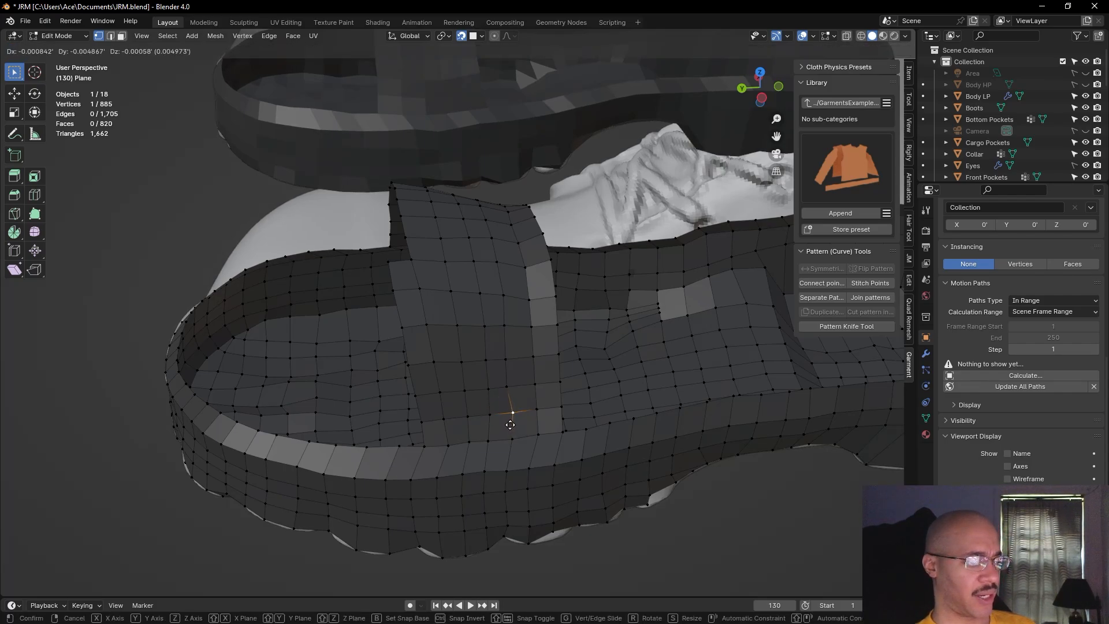
pyautogui.click(510, 425)
pyautogui.press('g')
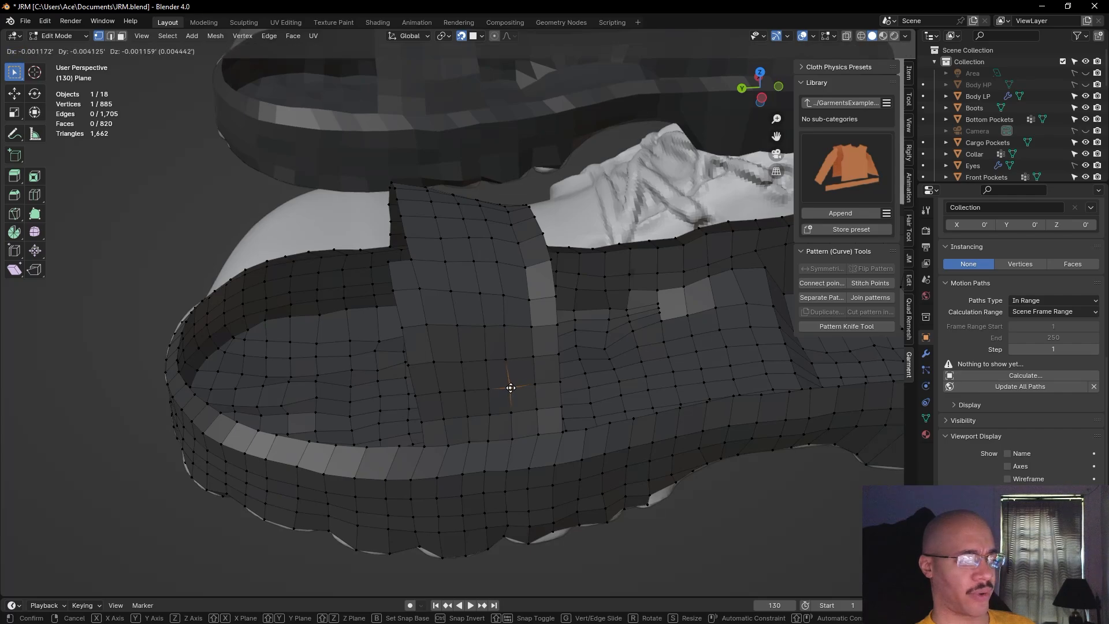
pyautogui.click(508, 383)
pyautogui.press('g')
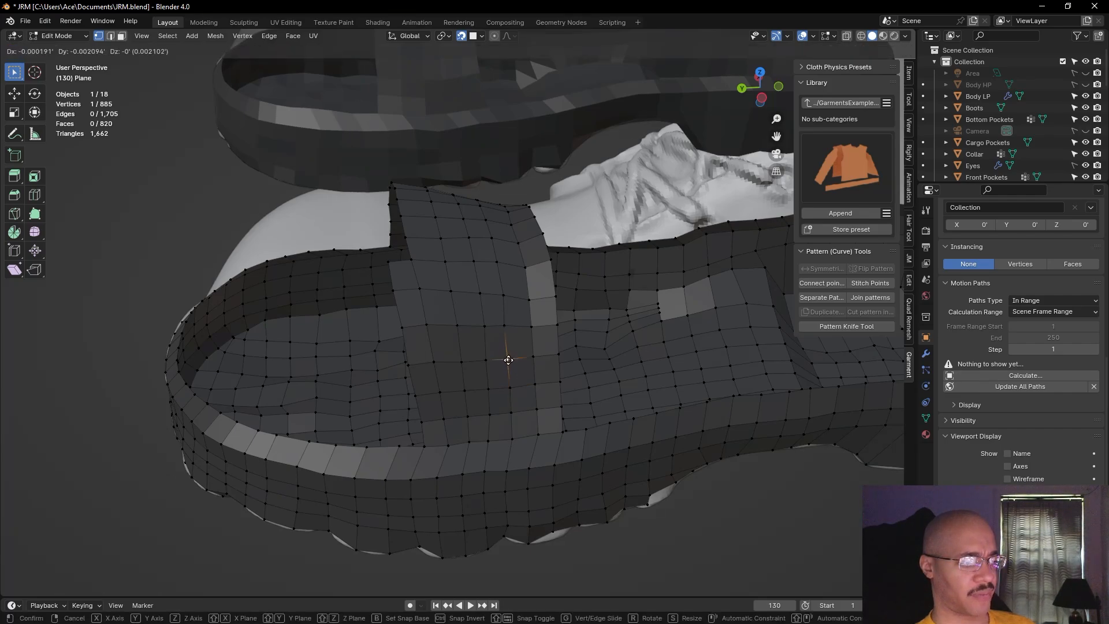
pyautogui.click(509, 357)
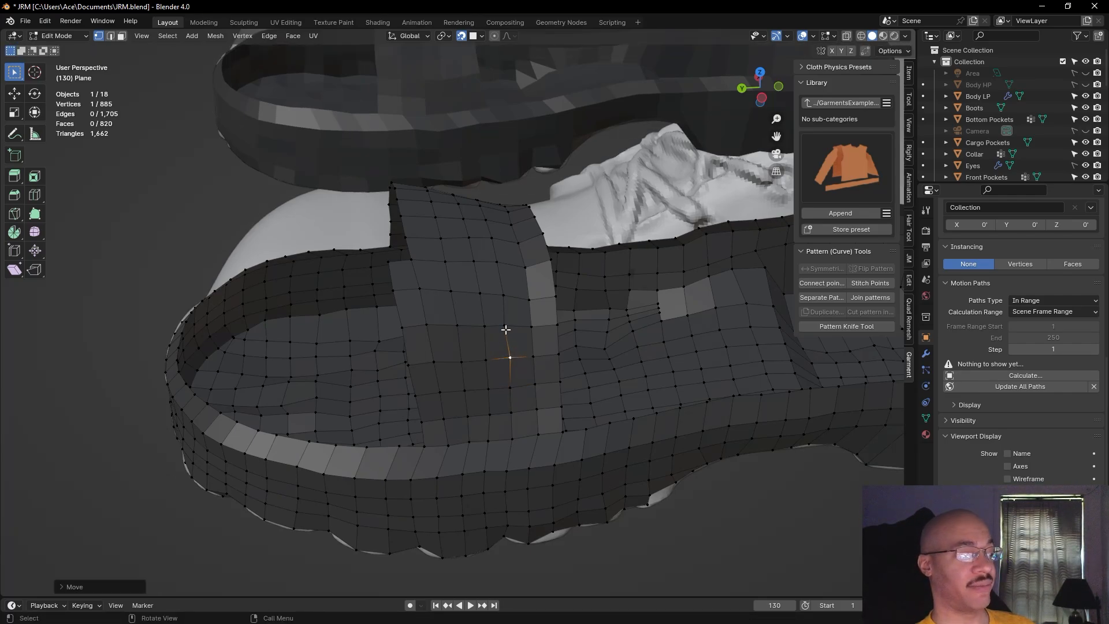
pyautogui.press('g')
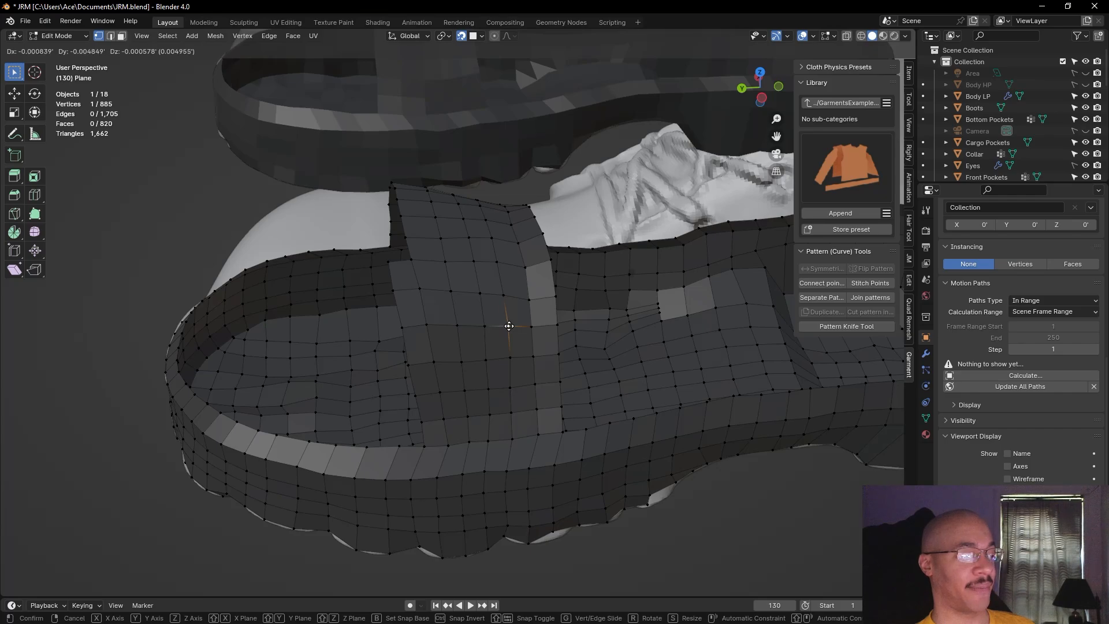
pyautogui.click(509, 326)
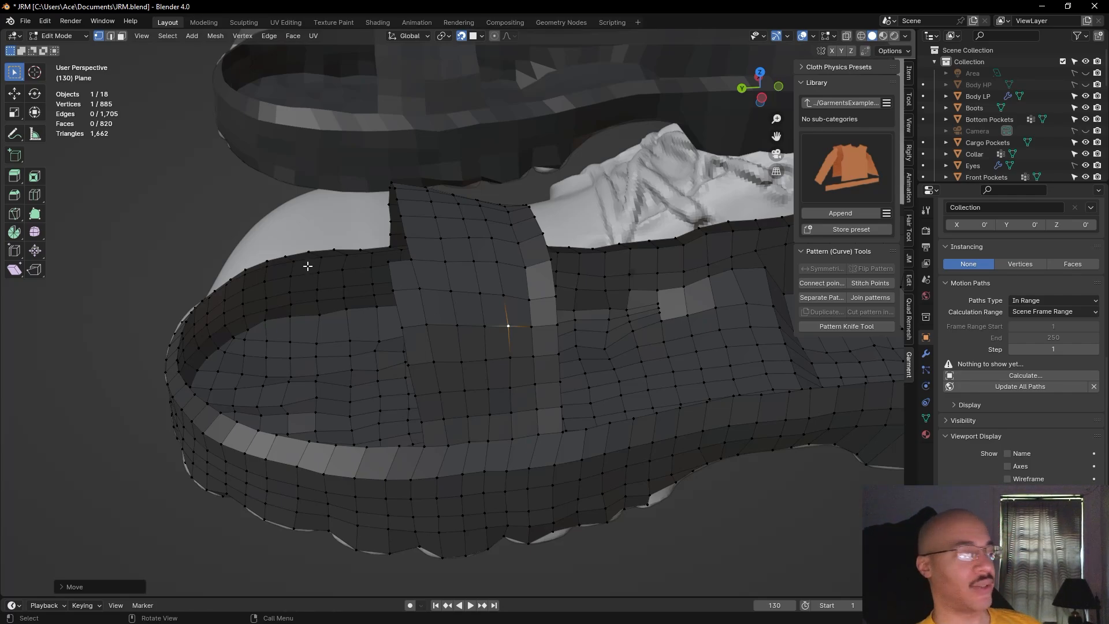
# Add another face to the sixth row near the top of the forefoot and adjust its free toe-side corner
pyautogui.keyDown('shift'); pyautogui.rightClick(411, 261); pyautogui.keyUp('shift')
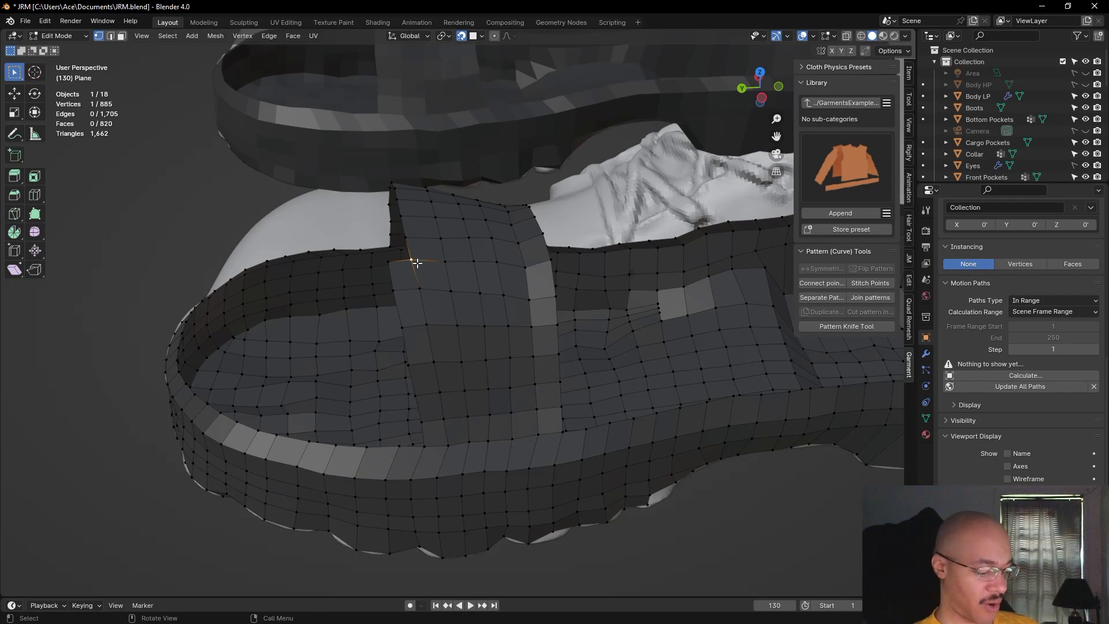
pyautogui.press('f')
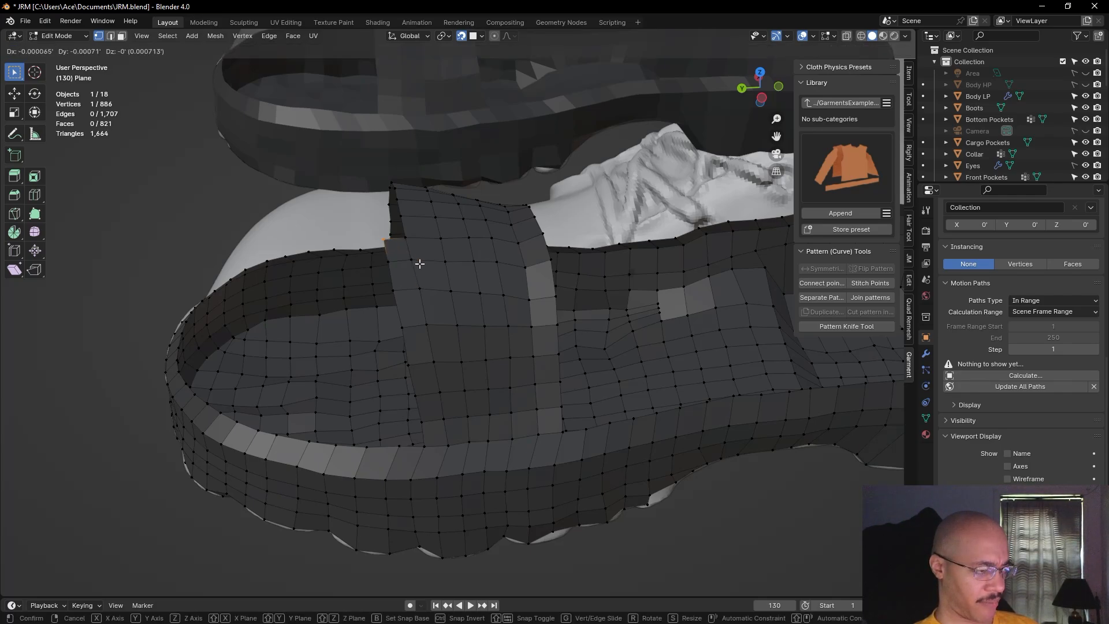
pyautogui.click(418, 263)
pyautogui.moveTo(325, 278); pyautogui.dragTo(290, 295, button='middle')
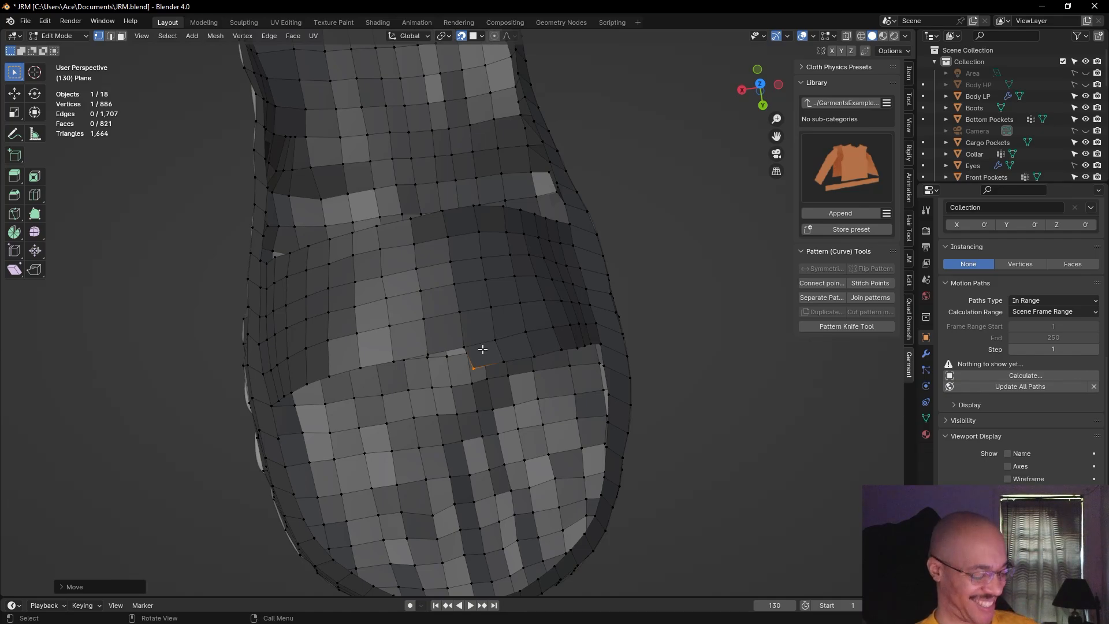
pyautogui.press('g')
pyautogui.click(465, 363)
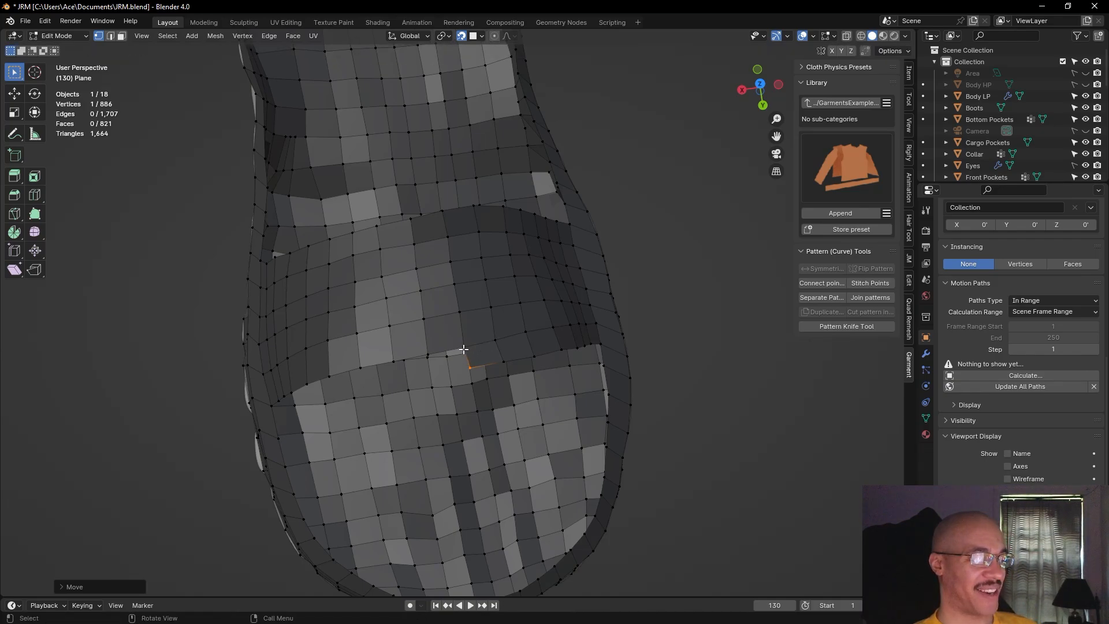
# Carry the sixth row across the top of the forefoot toward the opposite side with four more faces
pyautogui.click(464, 348)
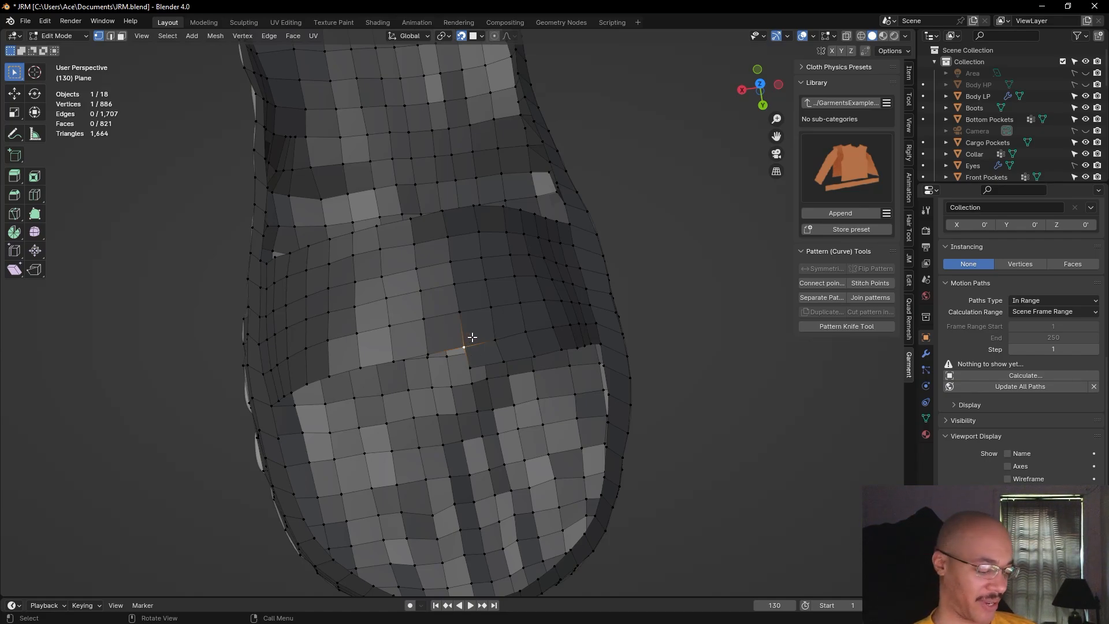
pyautogui.press('e')
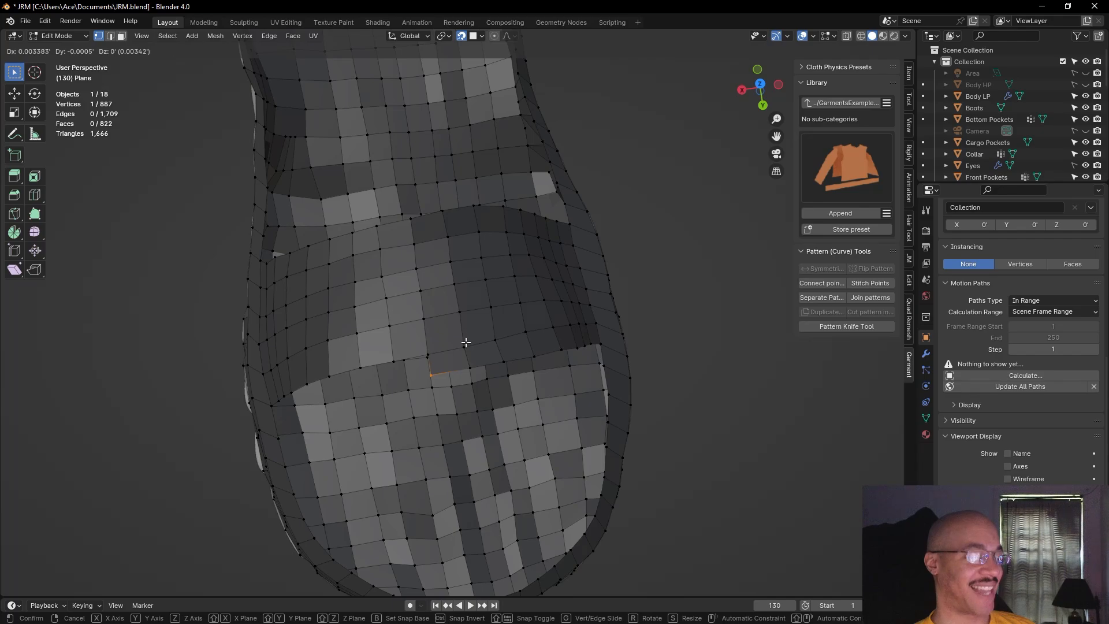
pyautogui.click(465, 342)
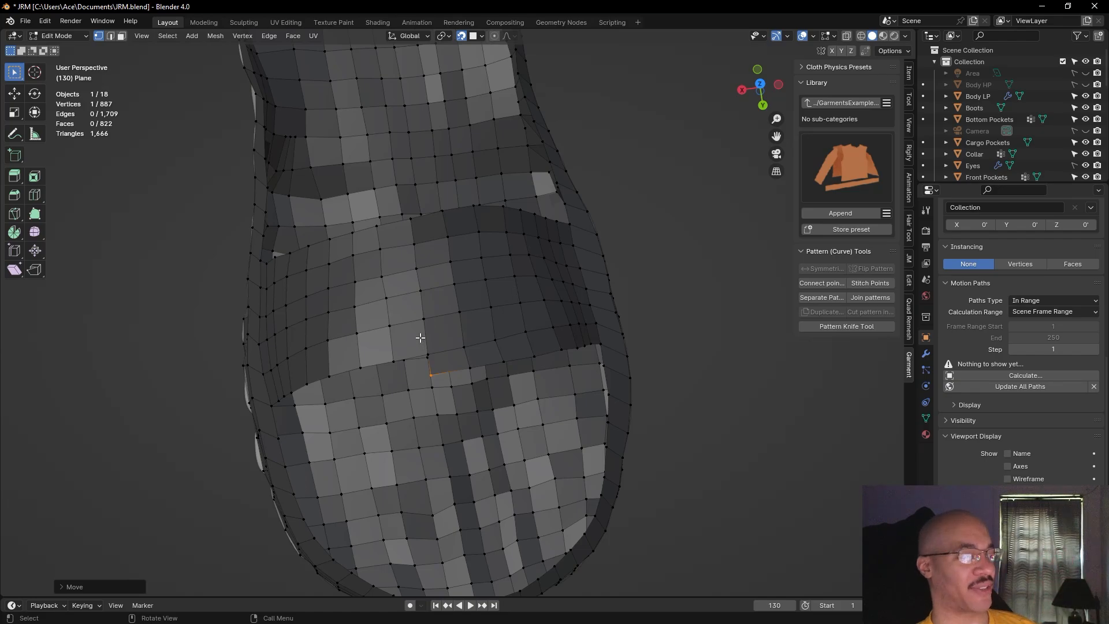
pyautogui.click(428, 354)
pyautogui.press('f')
pyautogui.click(395, 378)
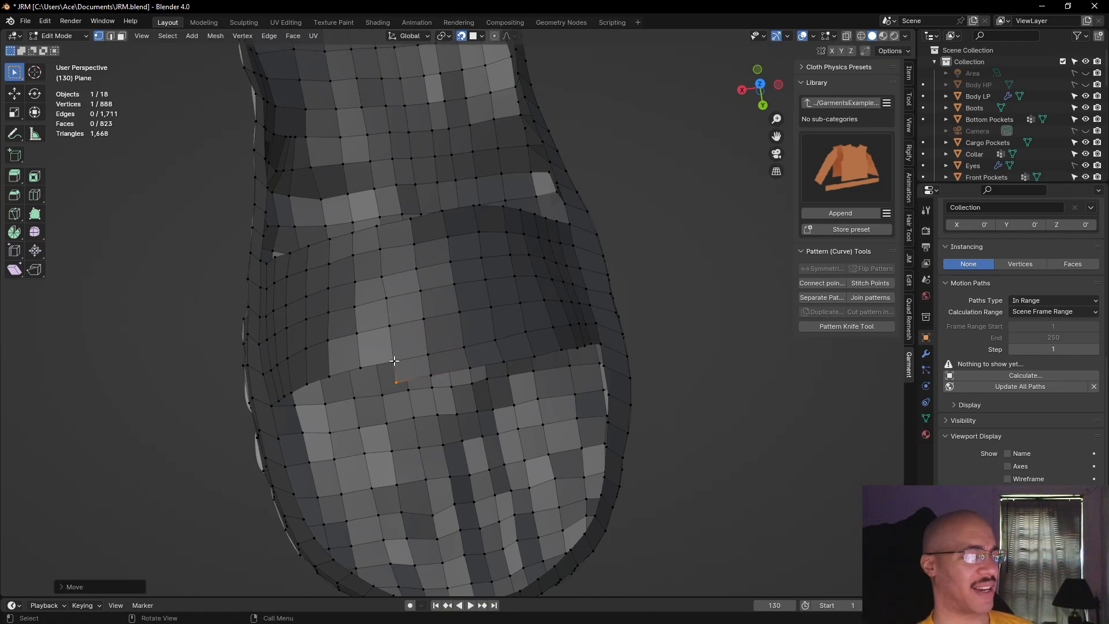
pyautogui.press('f')
pyautogui.click(394, 361)
pyautogui.press('f')
pyautogui.click(361, 368)
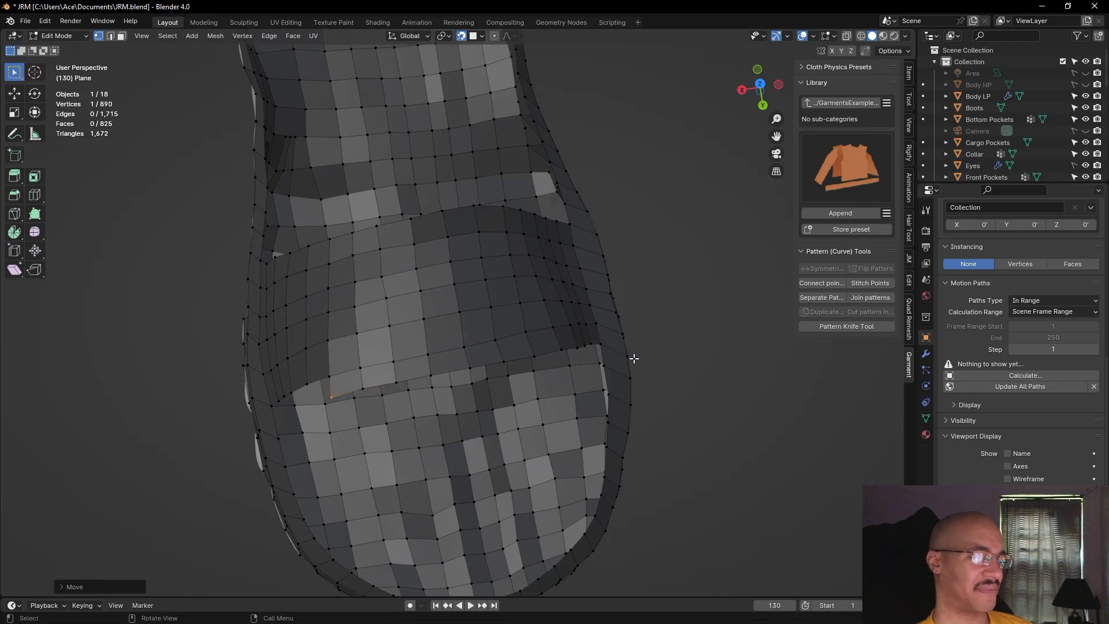
pyautogui.click(676, 369)
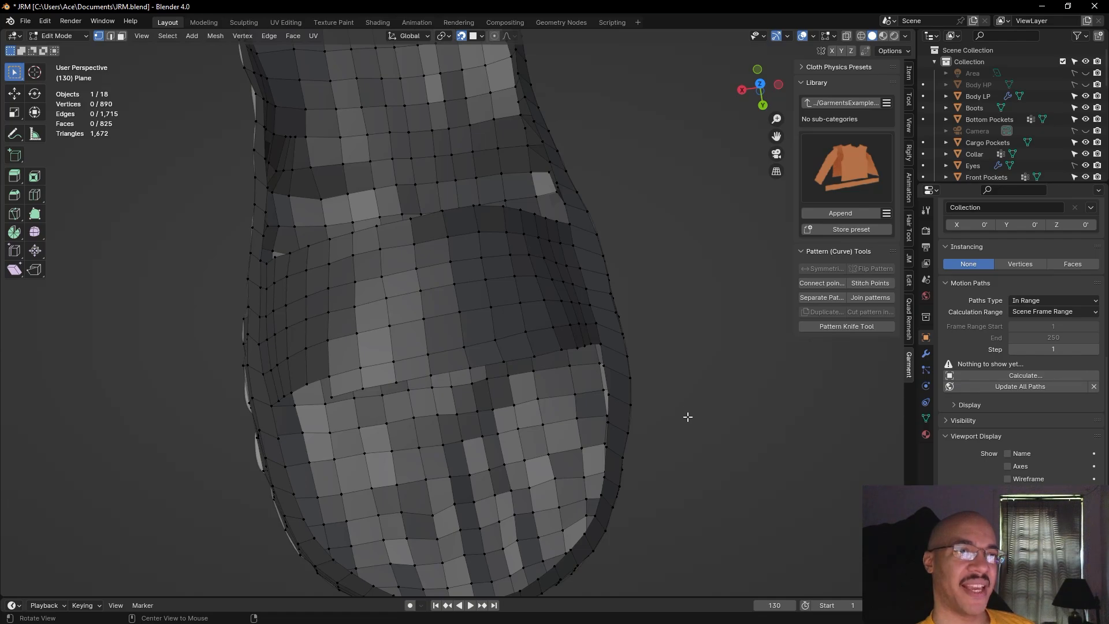
# Add one more face to the sixth row, heading down the opposite side of the boot
pyautogui.moveTo(688, 418); pyautogui.dragTo(488, 330, button='middle')
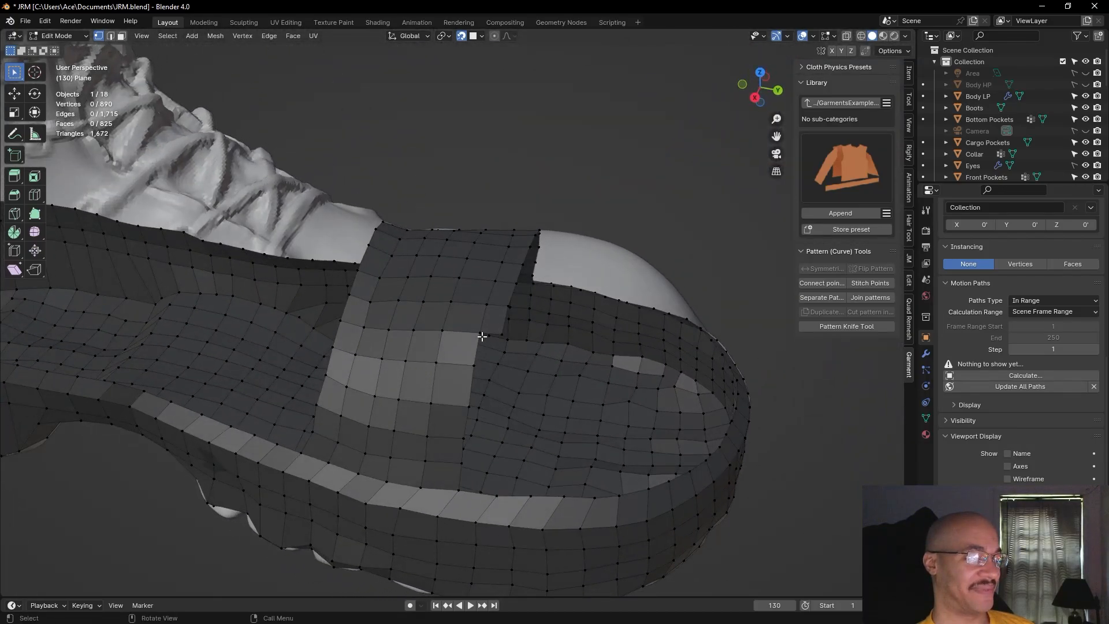
pyautogui.click(484, 339)
pyautogui.hotkey('alt', 'd')
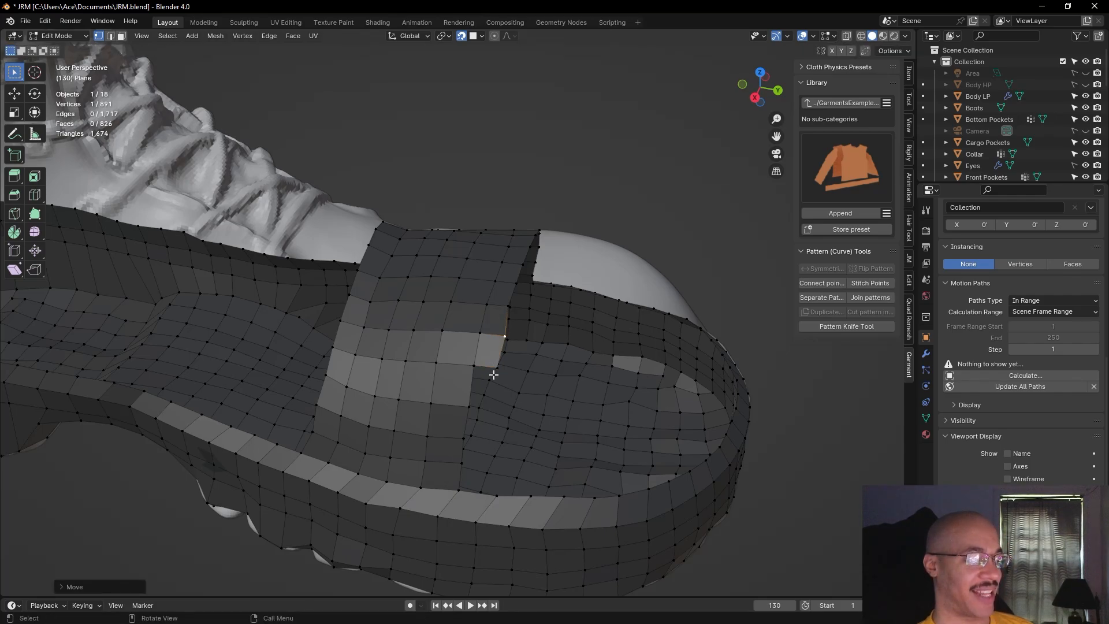
# Reposition five vertices along the sixth row's free toe-side edge, working up the side toward the top of the forefoot
pyautogui.click(500, 354)
pyautogui.press('g')
pyautogui.click(507, 338)
pyautogui.press('g')
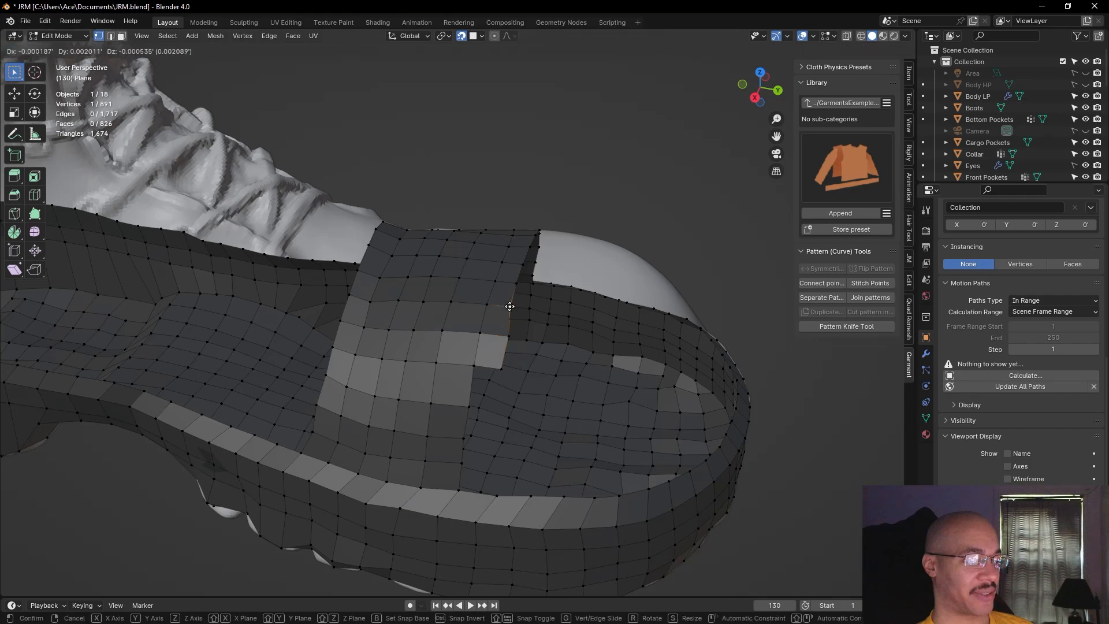
pyautogui.click(513, 307)
pyautogui.press('g')
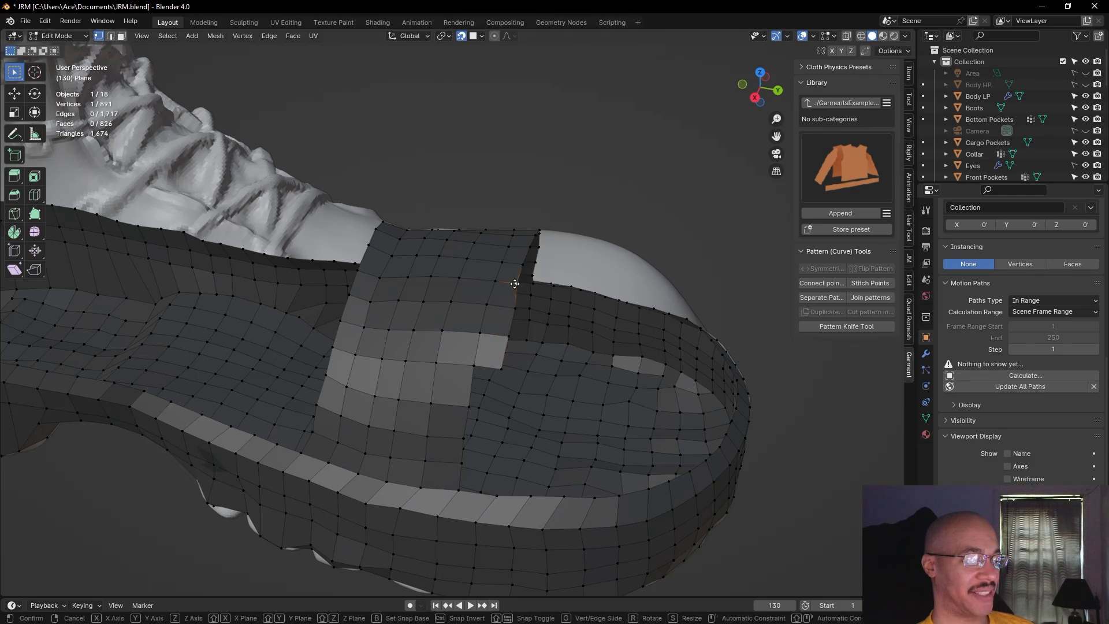
pyautogui.click(518, 283)
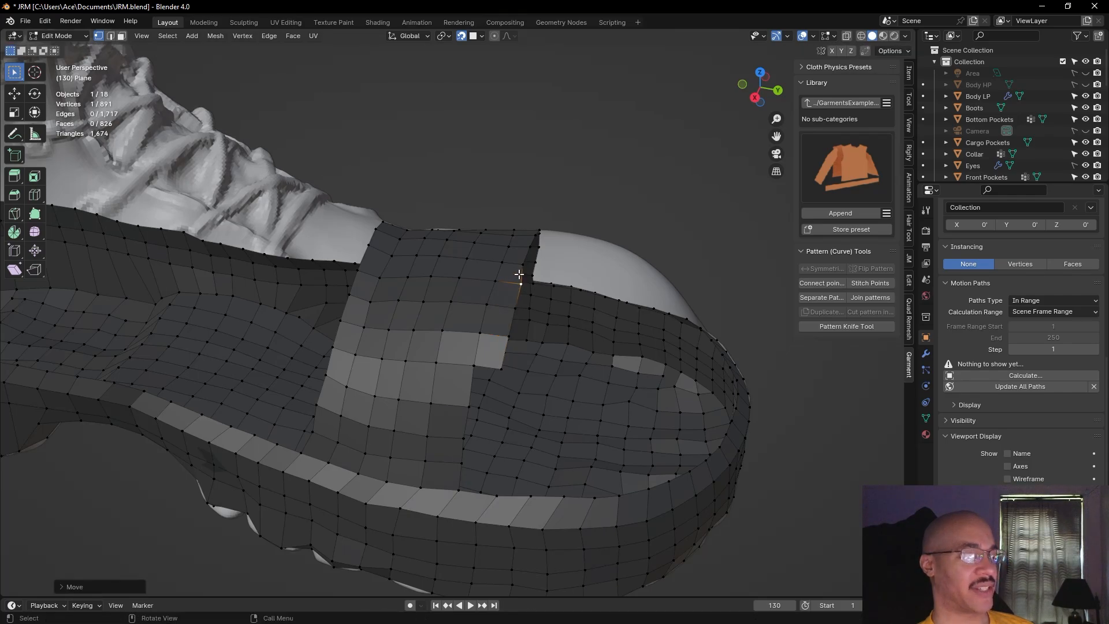
pyautogui.press('g')
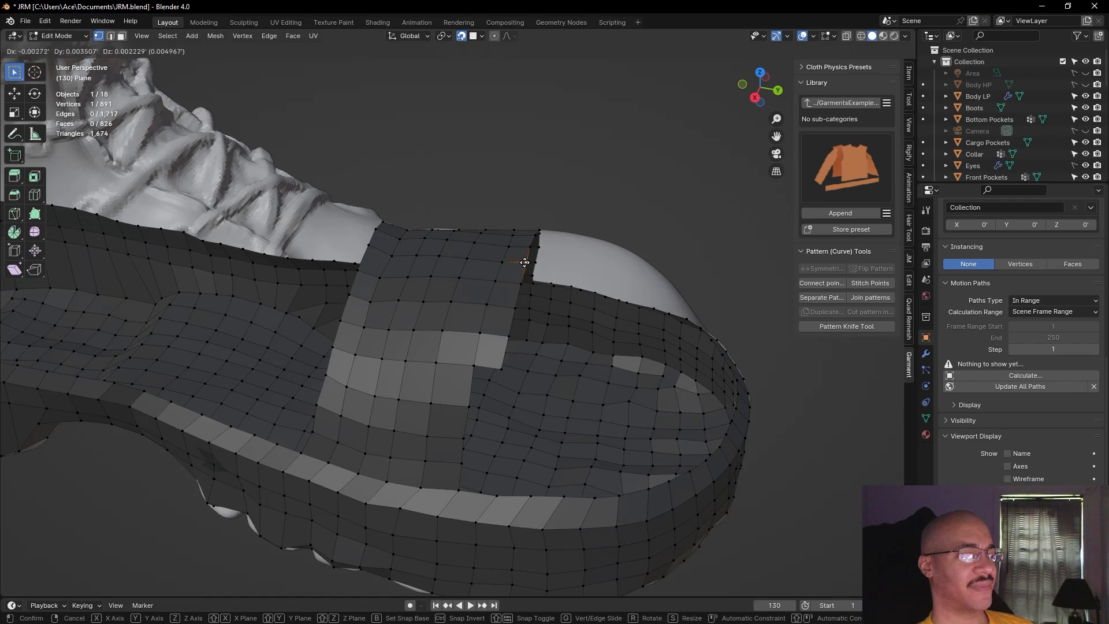
pyautogui.click(525, 259)
# Try extending a vertex on the sixth row's free toe-side edge near the top of the forefoot, and undo it
pyautogui.moveTo(635, 194); pyautogui.dragTo(528, 185, button='middle')
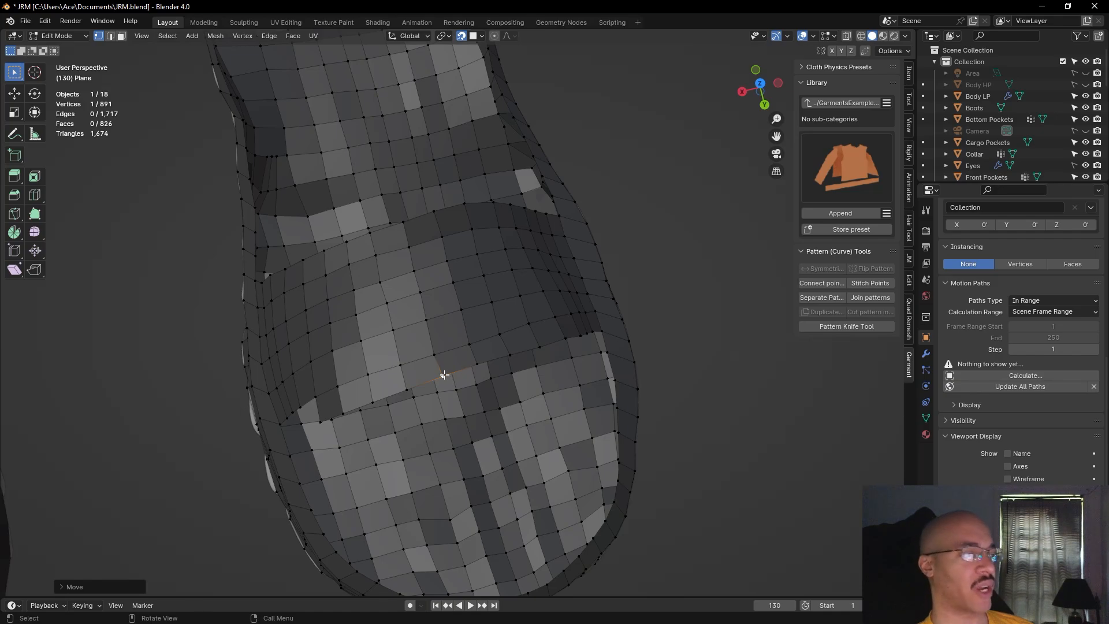
pyautogui.hotkey('alt', 'v')
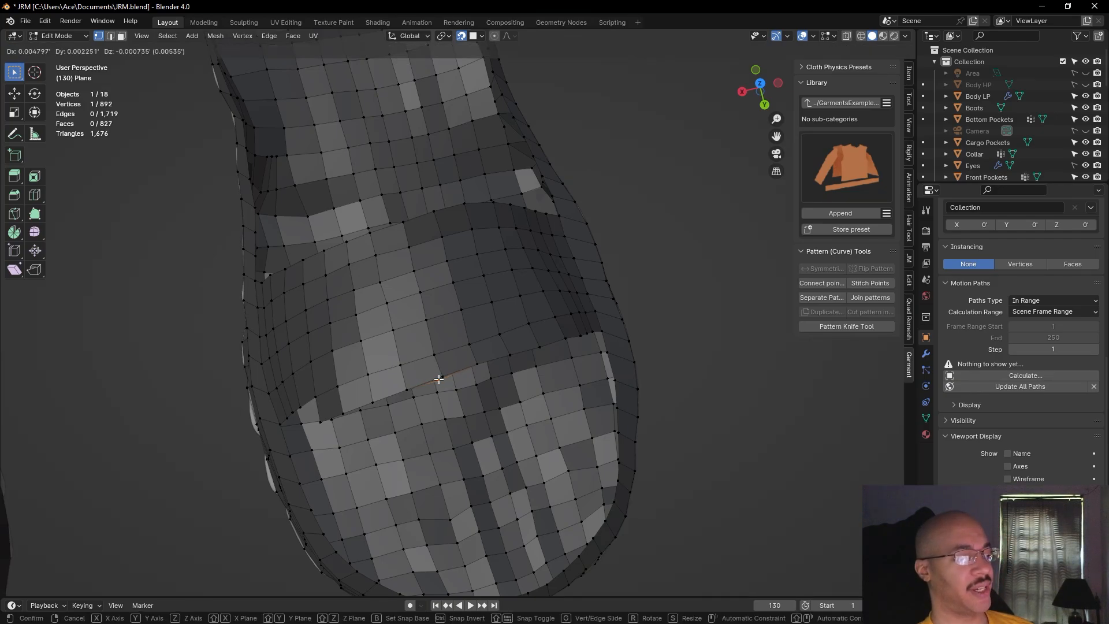
pyautogui.click(439, 382)
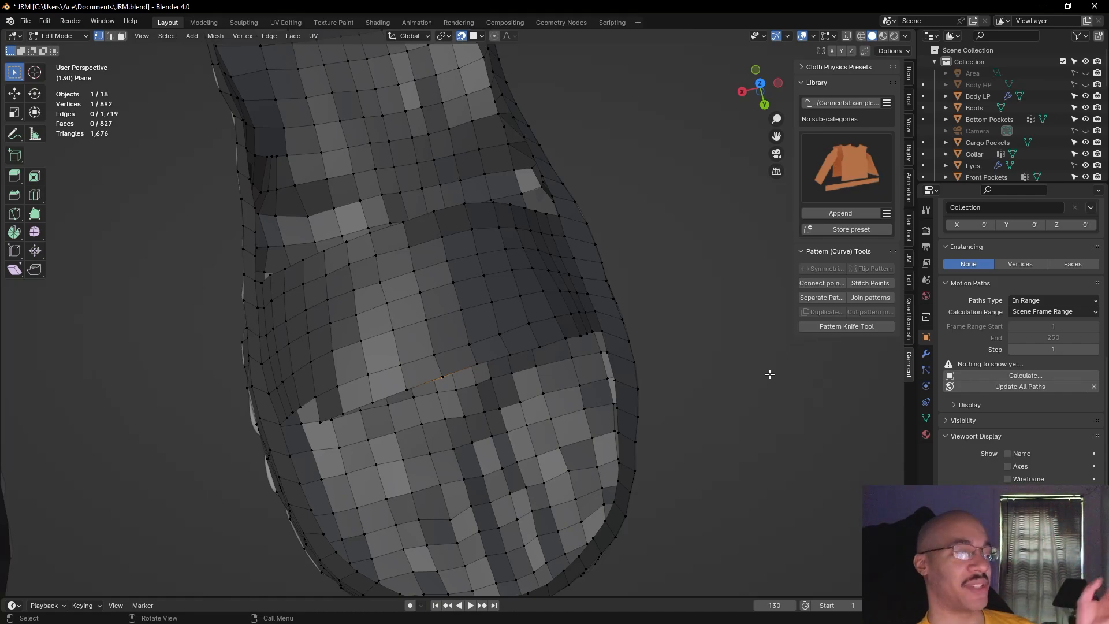
pyautogui.moveTo(745, 400)
pyautogui.mouseDown(button='middle')
pyautogui.moveTo(725, 404)
pyautogui.moveTo(730, 395)
pyautogui.mouseUp(button='middle')
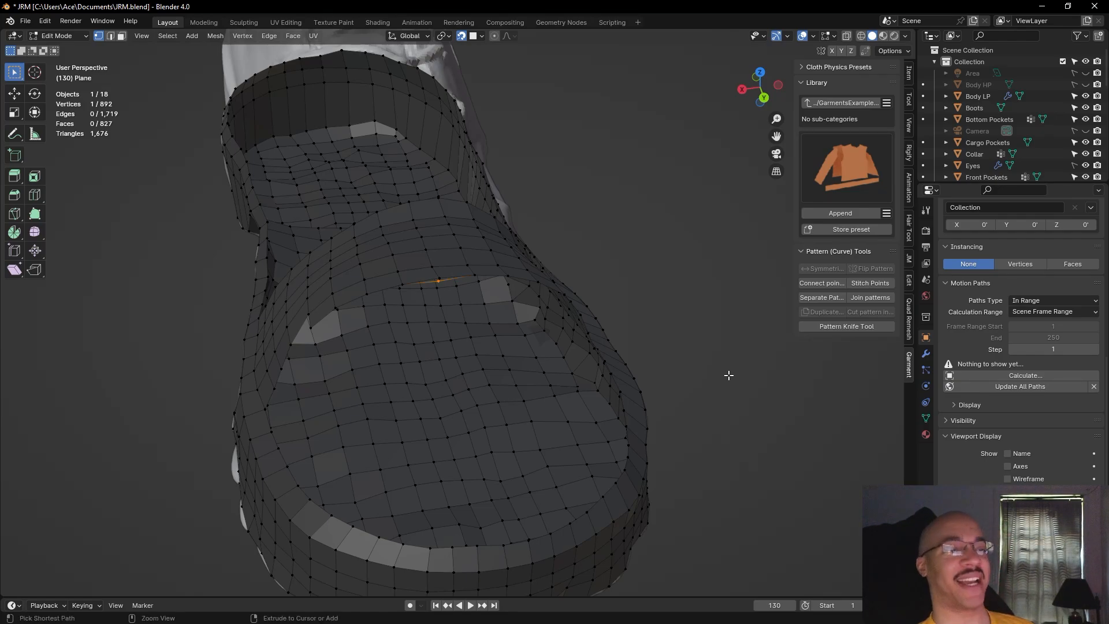
pyautogui.hotkey('ctrl', 'z')
# Shift the selected vertex on the sixth row's free edge slightly toward the toe to even out the edge line
pyautogui.moveTo(728, 377); pyautogui.dragTo(534, 280, button='middle')
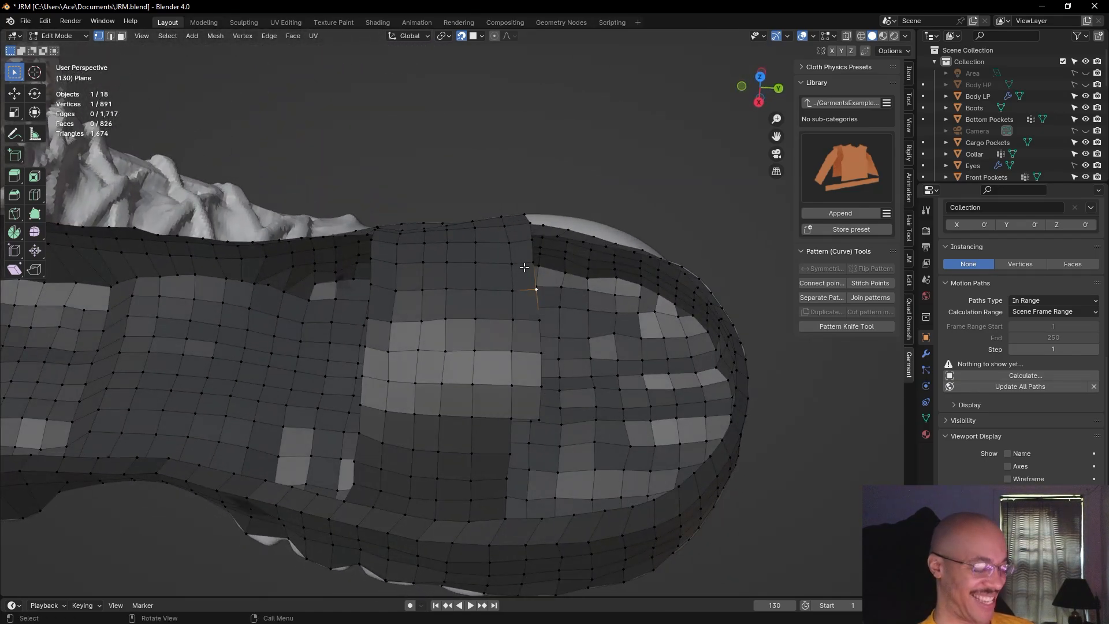
pyautogui.press('g')
pyautogui.click(553, 289)
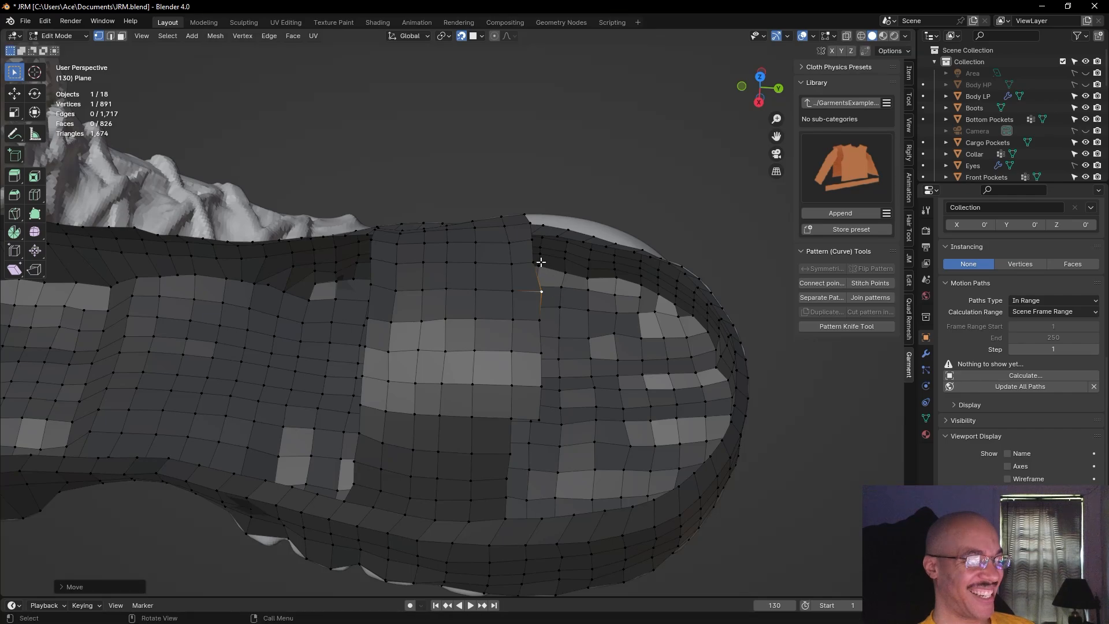
# Move two vertices near the upper end of the strap's toe-side edge to even out its outline
pyautogui.press('g')
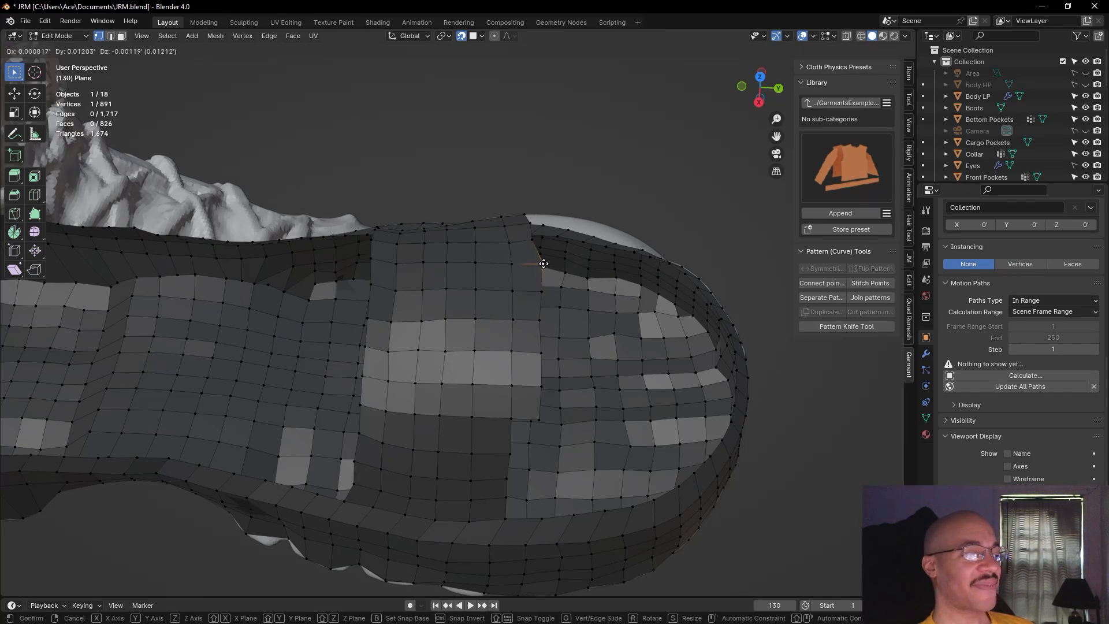
pyautogui.click(542, 262)
pyautogui.press('g')
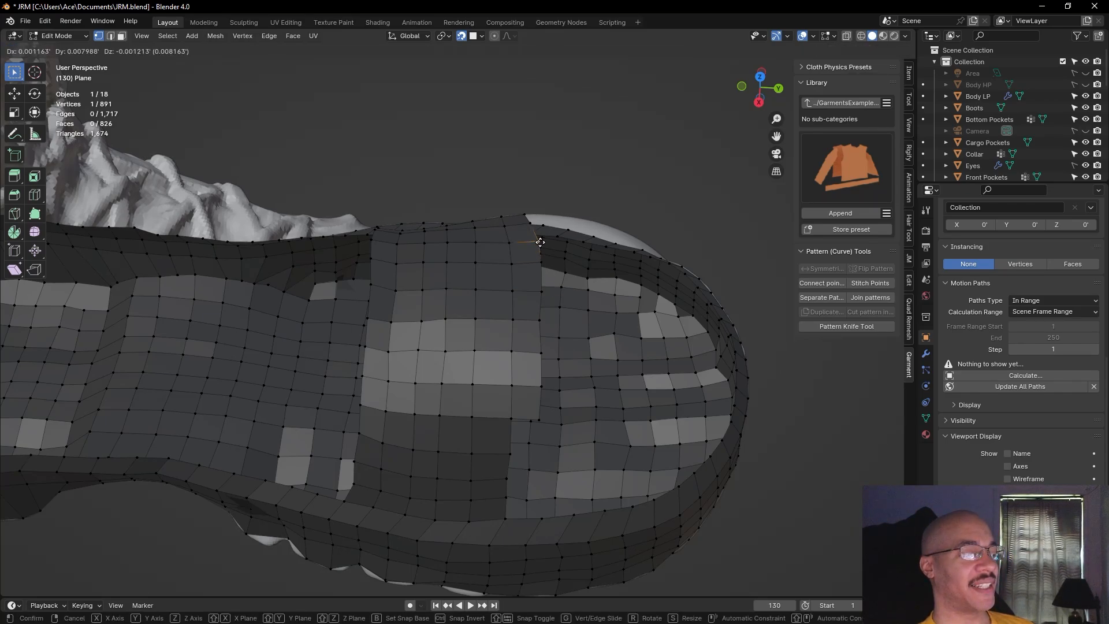
pyautogui.click(540, 242)
# Fill three quads in a row down the toe-side edge of the strap, starting at the inner corner of the notch
pyautogui.moveTo(714, 367); pyautogui.dragTo(805, 450, button='middle')
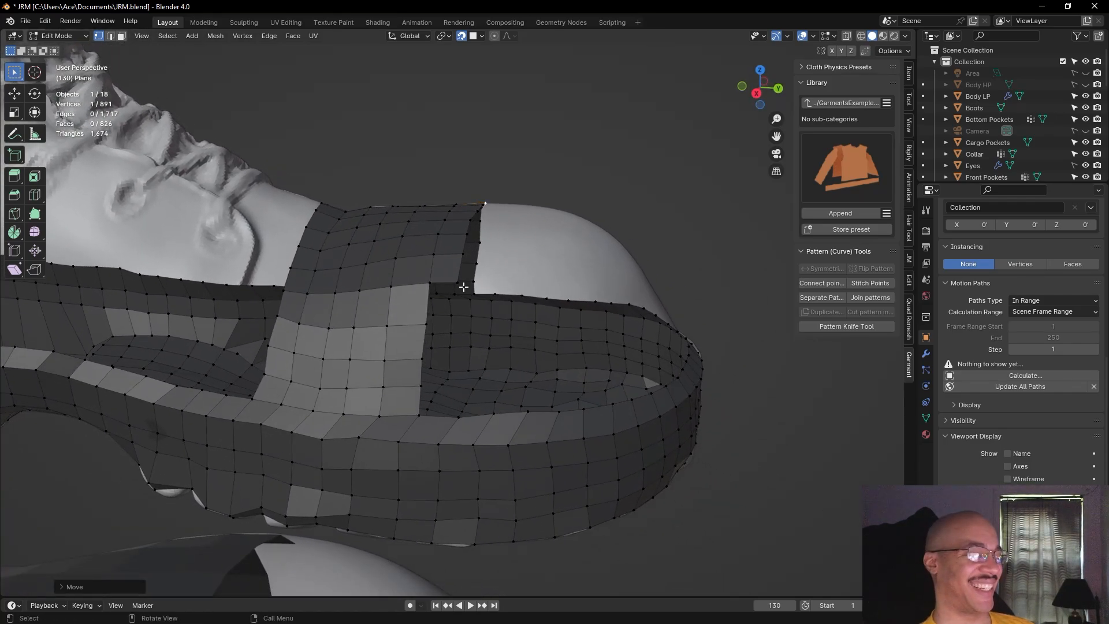
pyautogui.click(429, 281)
pyautogui.press('f')
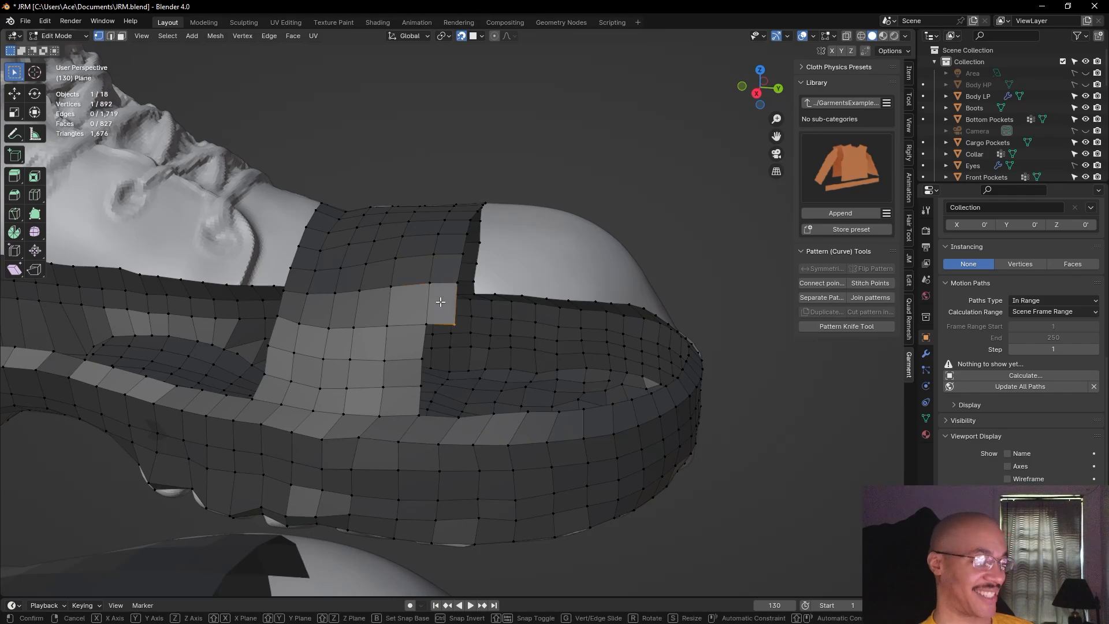
pyautogui.click(441, 302)
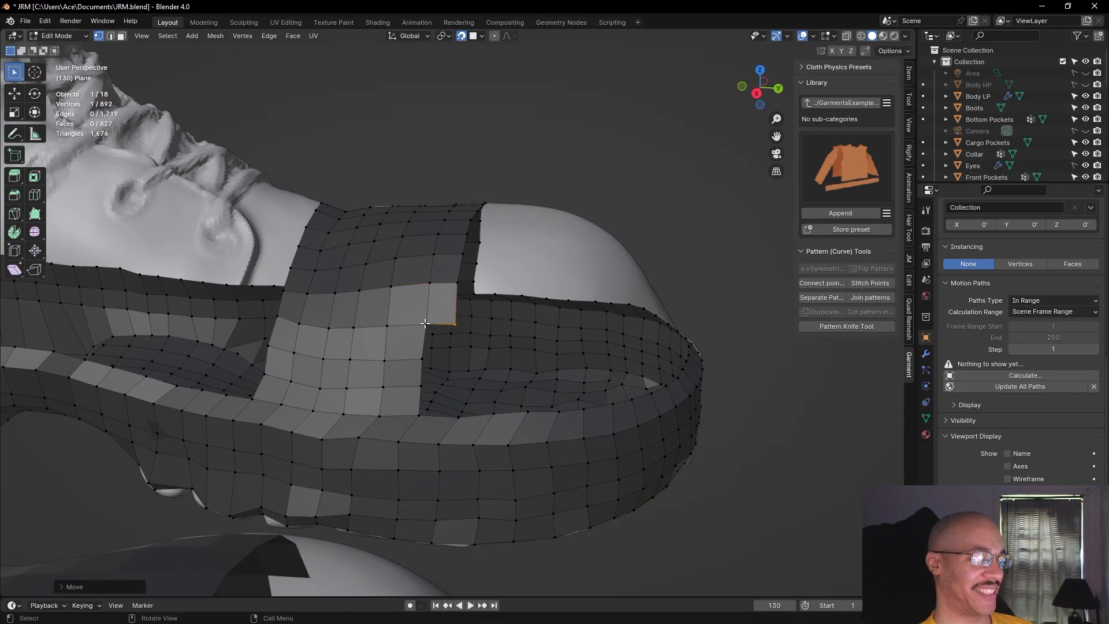
pyautogui.press('f')
pyautogui.press('g')
pyautogui.click(422, 345)
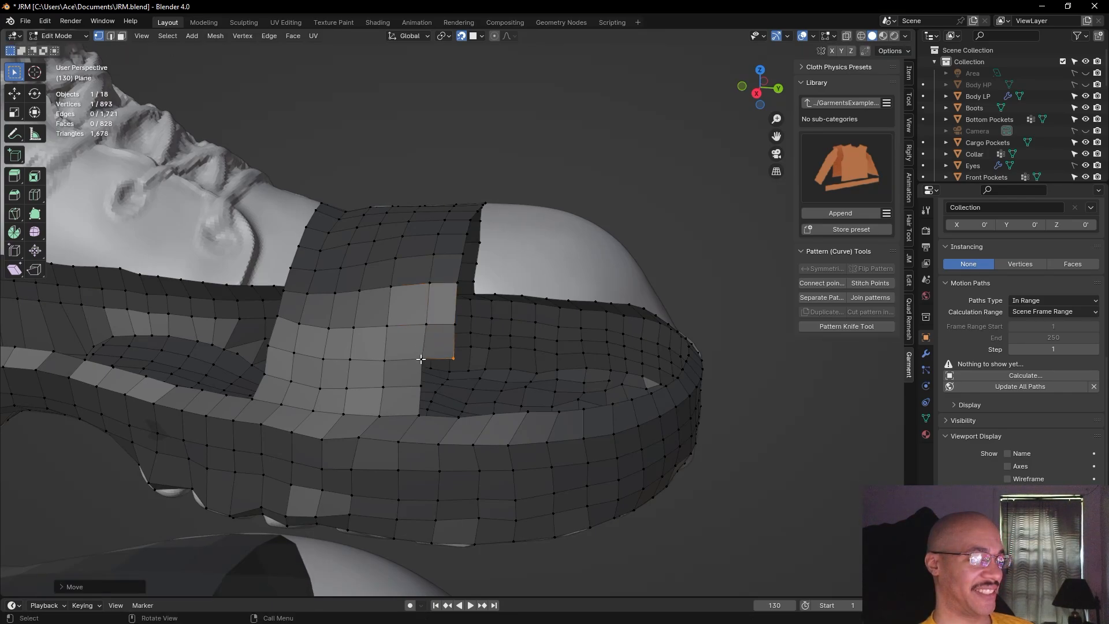
pyautogui.press('f')
pyautogui.press('g')
pyautogui.click(432, 356)
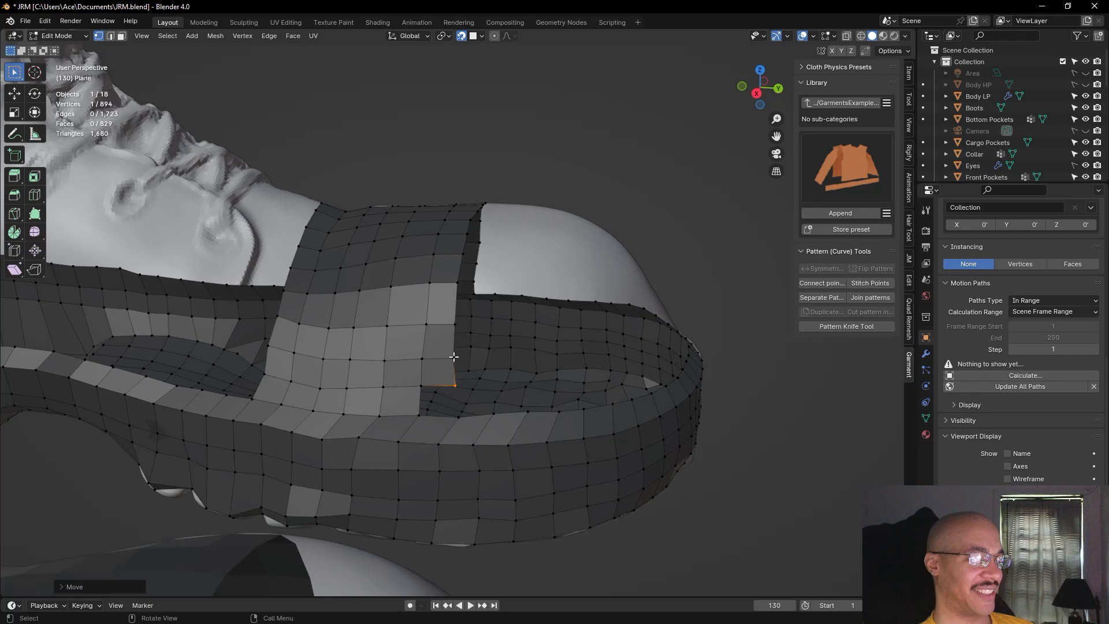
# Move two outer vertices of the newly filled quads slightly toward the toe to straighten the strap's edge
pyautogui.click(454, 357)
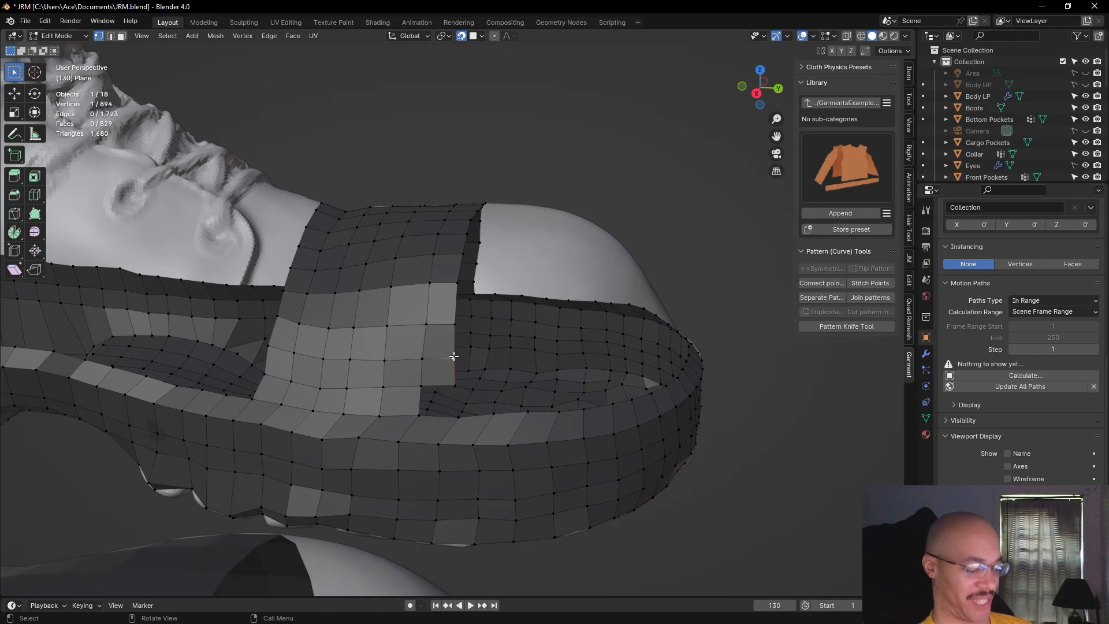
pyautogui.press('g')
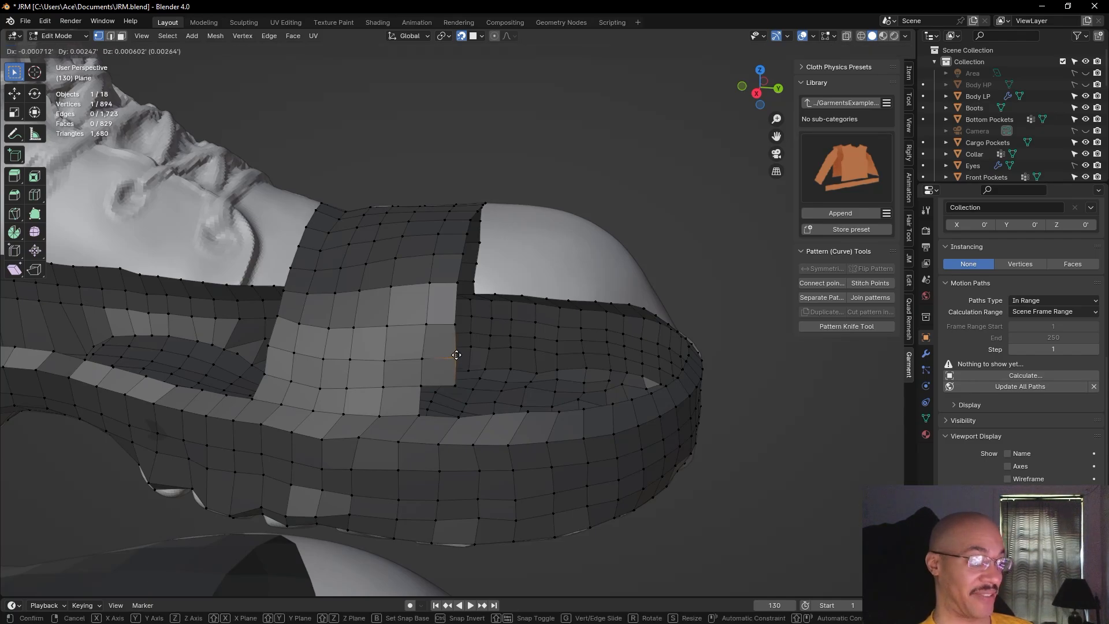
pyautogui.click(457, 325)
pyautogui.press('g')
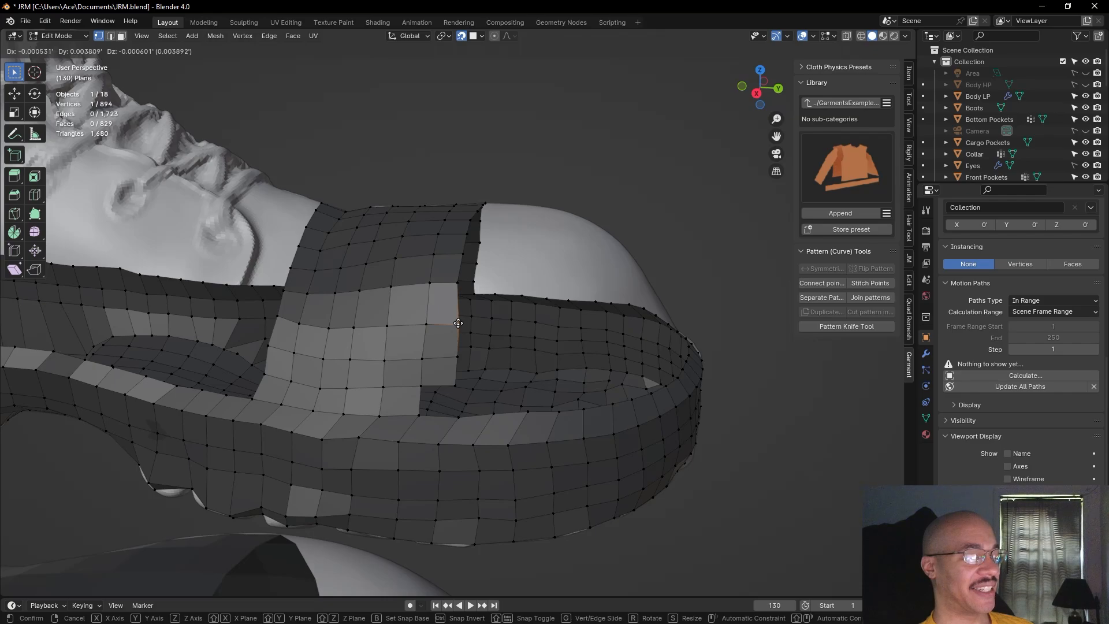
pyautogui.click(458, 323)
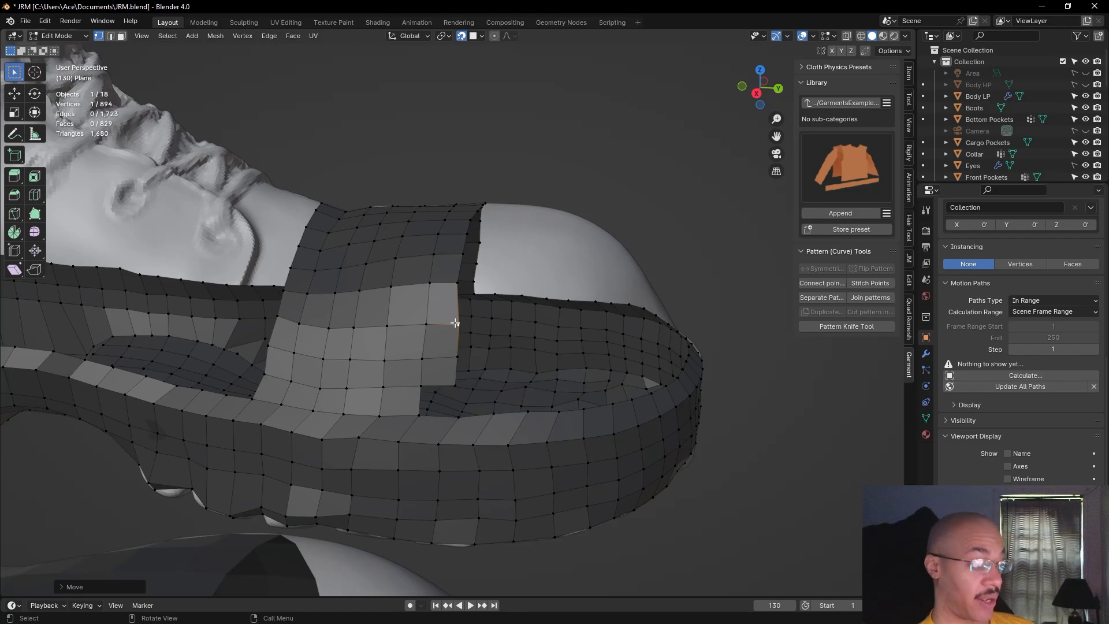
# Nudge the vertices higher on the strap's toe-side edge toward the toe and undo the accidental extra face
pyautogui.click(458, 283)
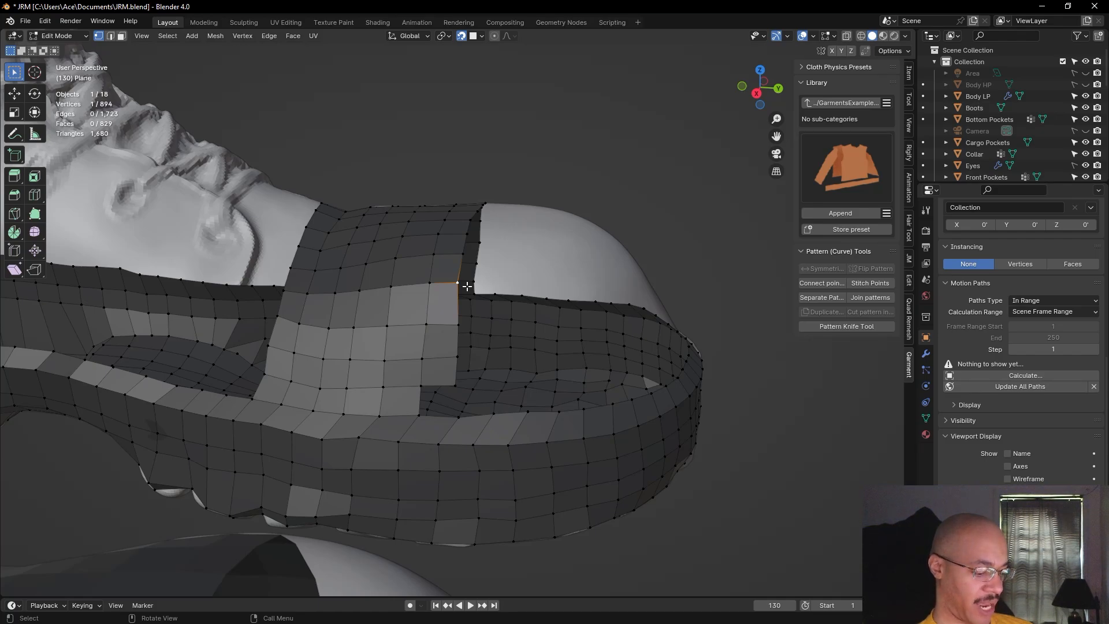
pyautogui.press('g')
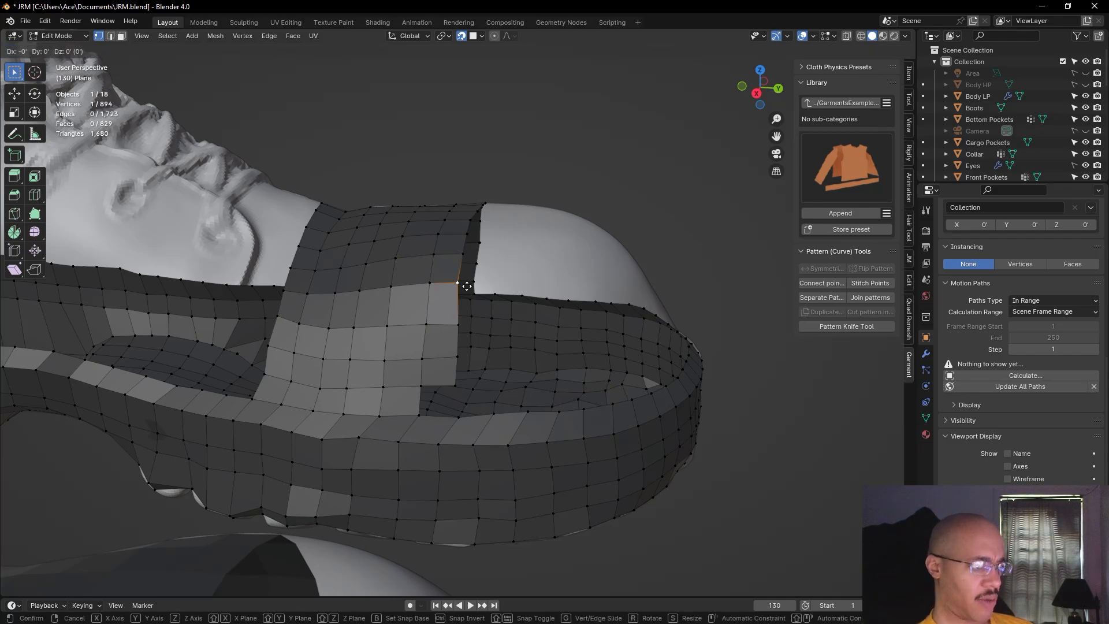
pyautogui.click(470, 284)
pyautogui.press('g')
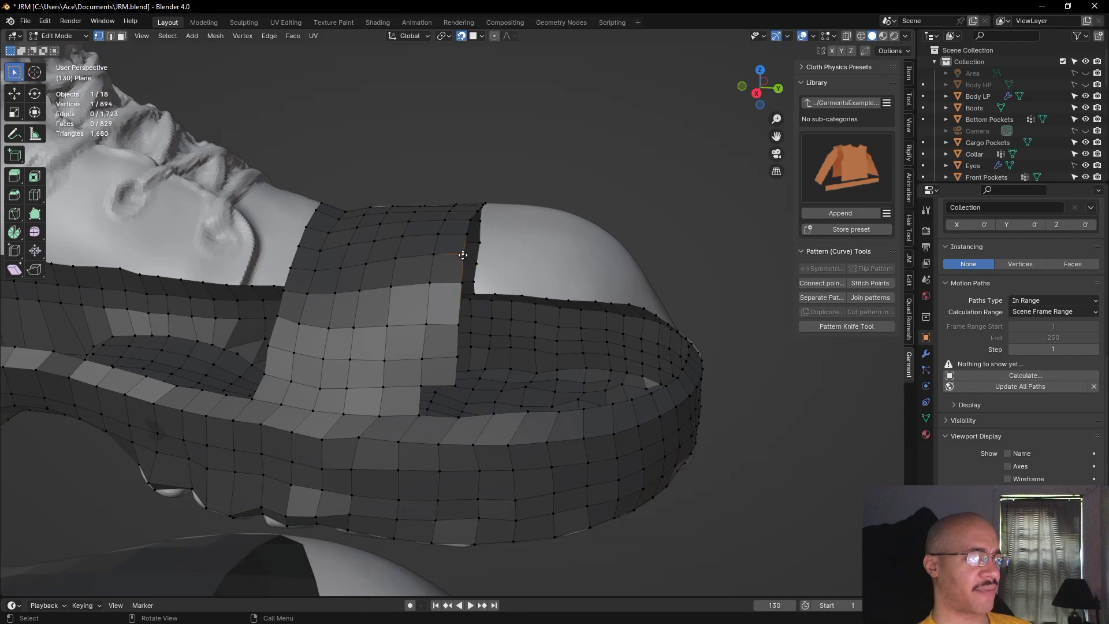
pyautogui.click(474, 236)
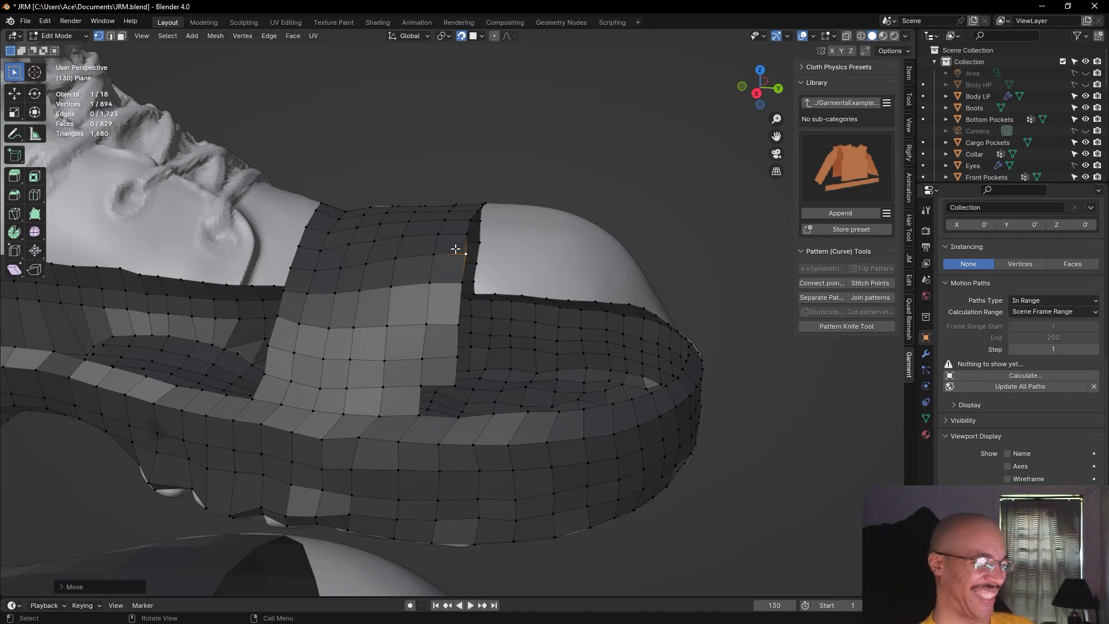
pyautogui.hotkey('ctrl', 'z')
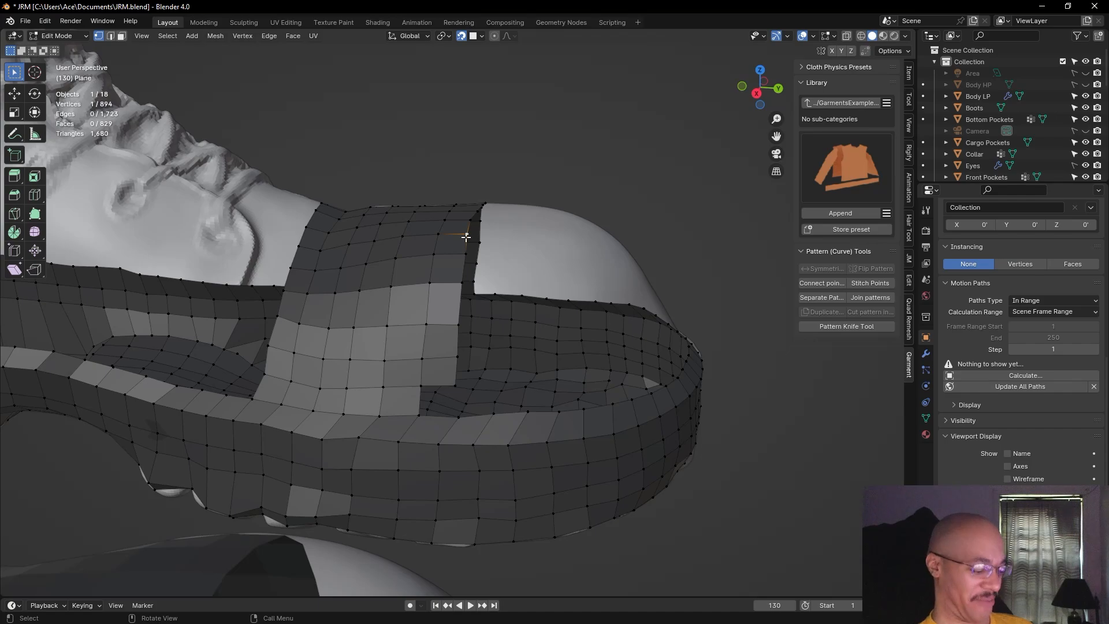
pyautogui.keyDown('ctrl'); pyautogui.rightClick(466, 237); pyautogui.keyUp('ctrl')
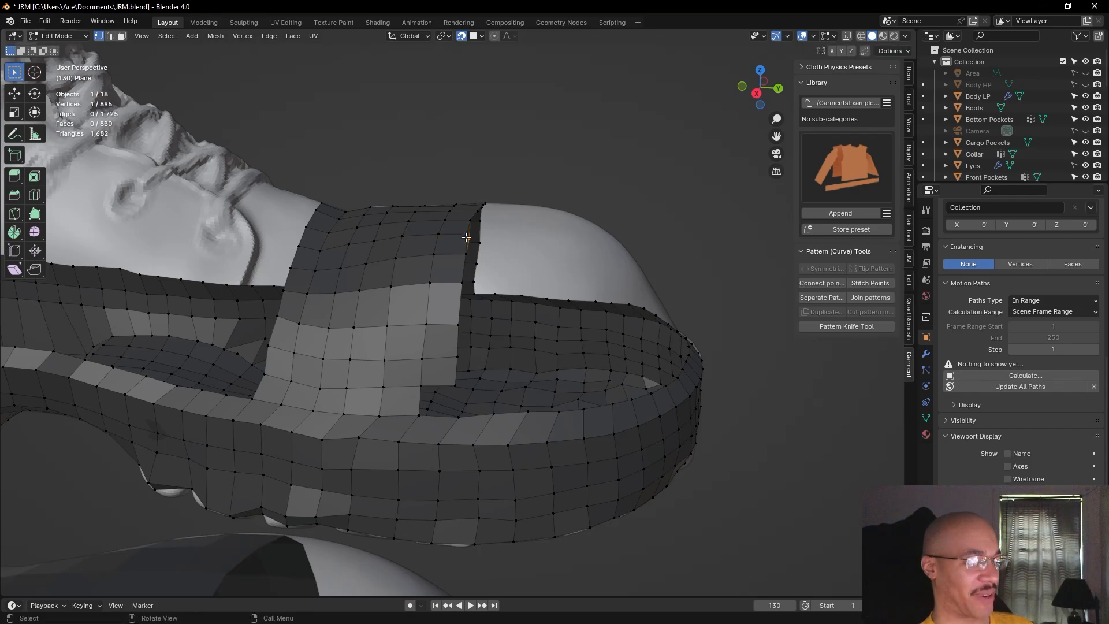
pyautogui.hotkey('ctrl', 'z')
# Fill the remaining gap between the strap's lower corner and the sole rim with a face from three selected edges
pyautogui.moveTo(618, 210)
pyautogui.mouseDown(button='middle')
pyautogui.moveTo(663, 259)
pyautogui.moveTo(548, 306)
pyautogui.moveTo(632, 222)
pyautogui.mouseUp(button='middle')
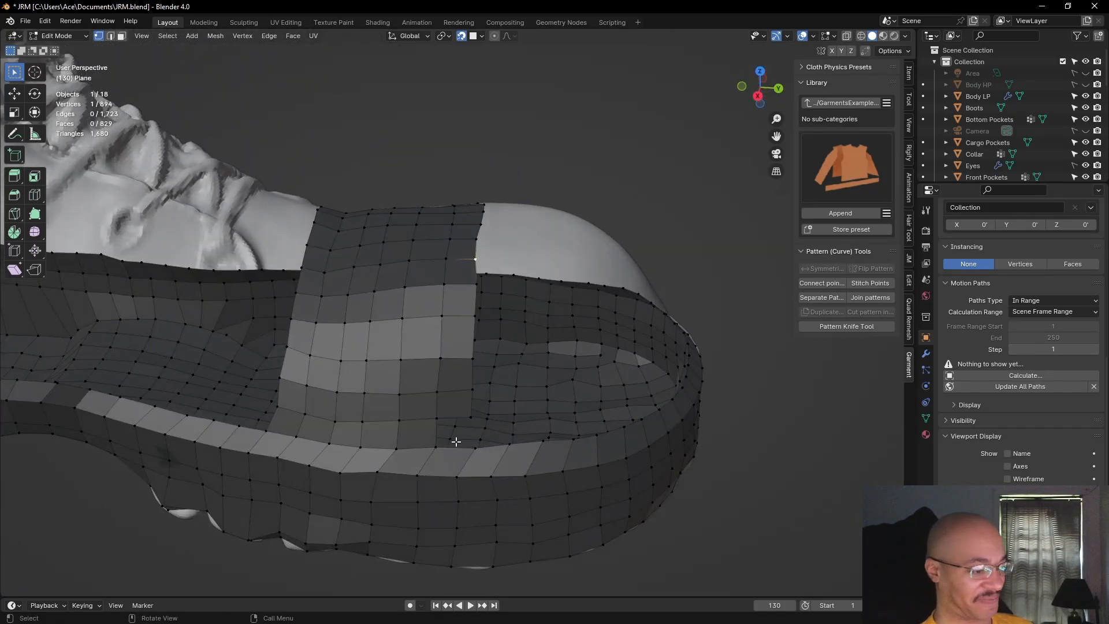
pyautogui.click(111, 36)
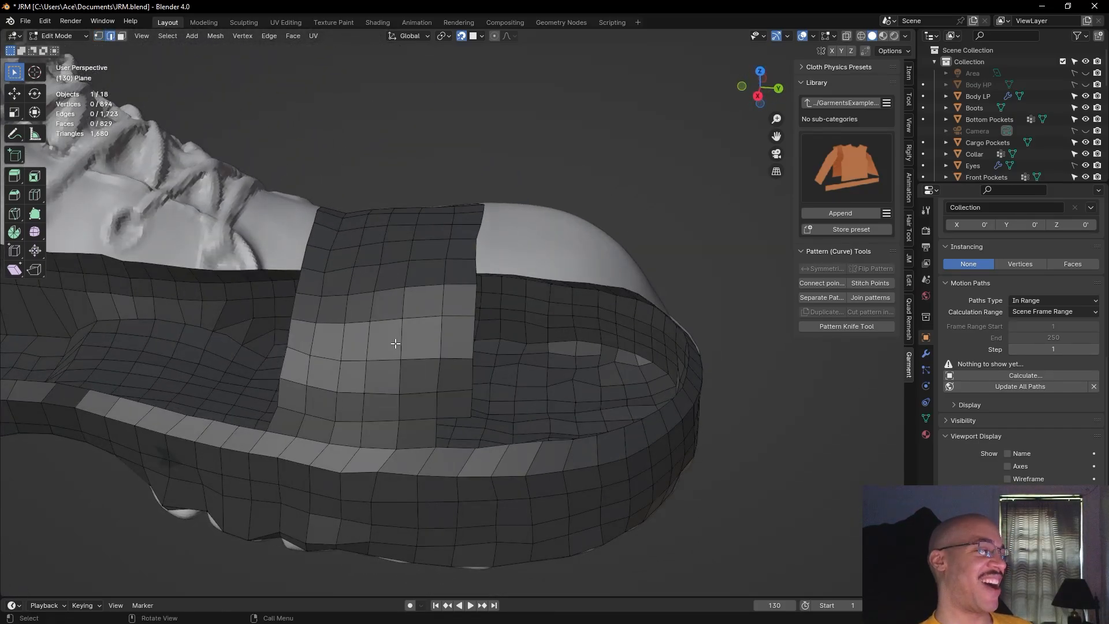
pyautogui.click(451, 418)
pyautogui.keyDown('shift'); pyautogui.click(438, 431); pyautogui.keyUp('shift')
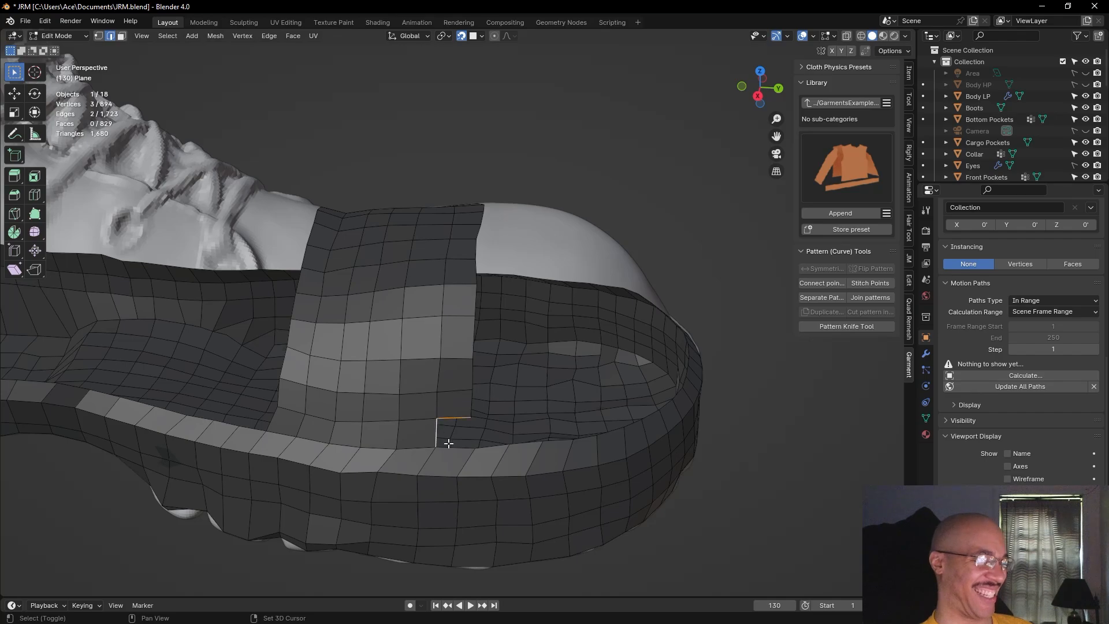
pyautogui.press('f')
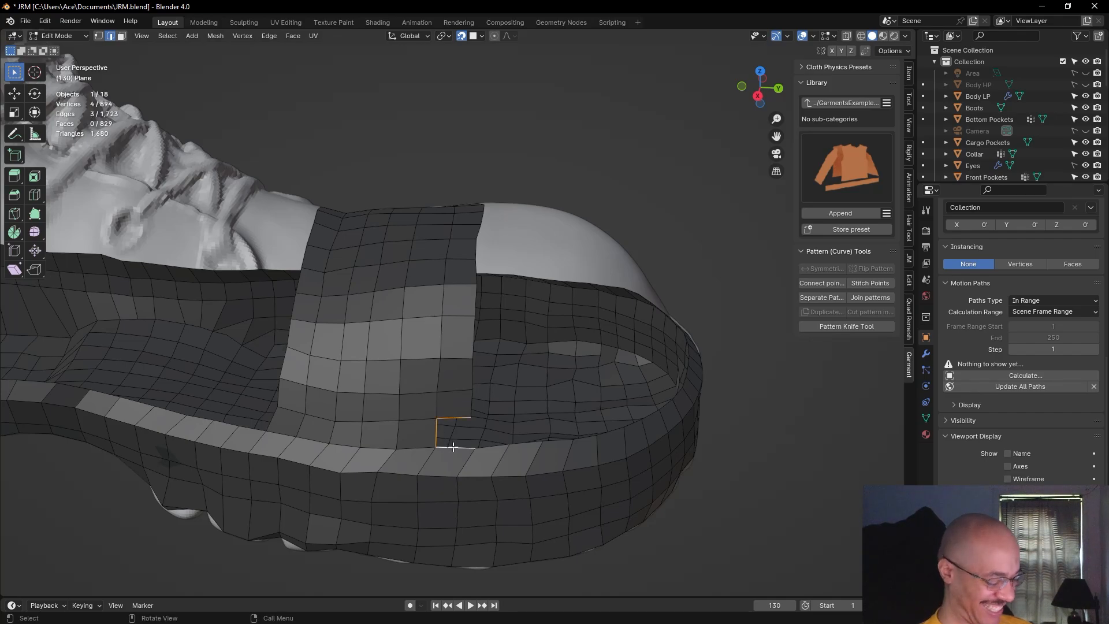
pyautogui.click(700, 241)
# Start a new column of faces toward the toe by filling two quads up from the strap's corner at the sole rim
pyautogui.moveTo(700, 240); pyautogui.dragTo(682, 227, button='middle')
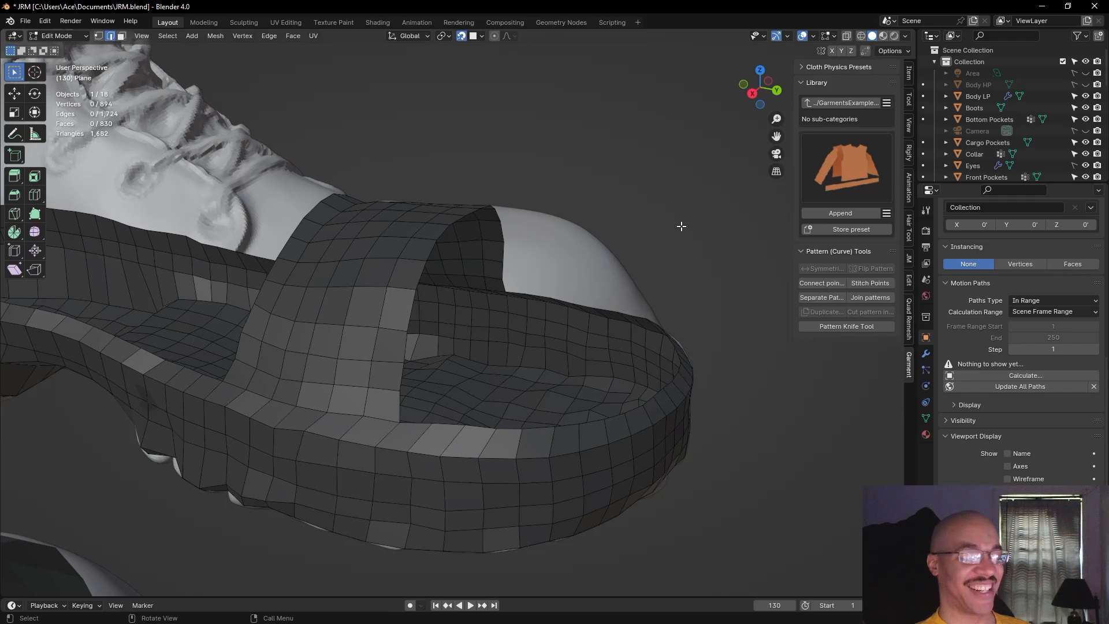
pyautogui.moveTo(698, 211); pyautogui.dragTo(569, 203, button='middle')
pyautogui.moveTo(765, 419); pyautogui.dragTo(783, 501, button='middle')
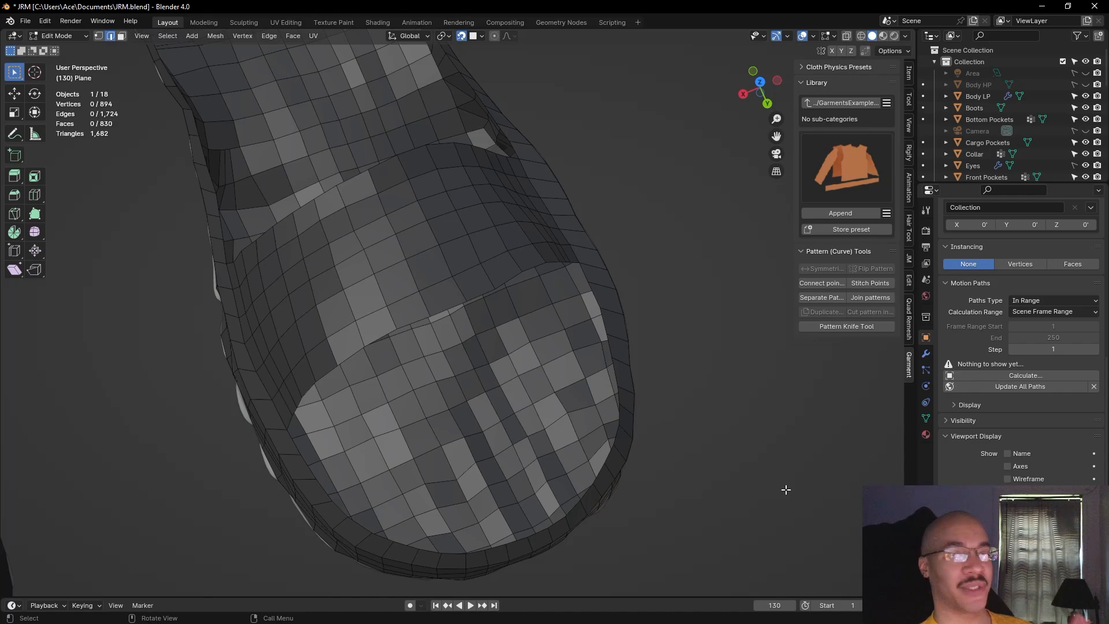
pyautogui.moveTo(808, 444); pyautogui.dragTo(806, 362, button='middle')
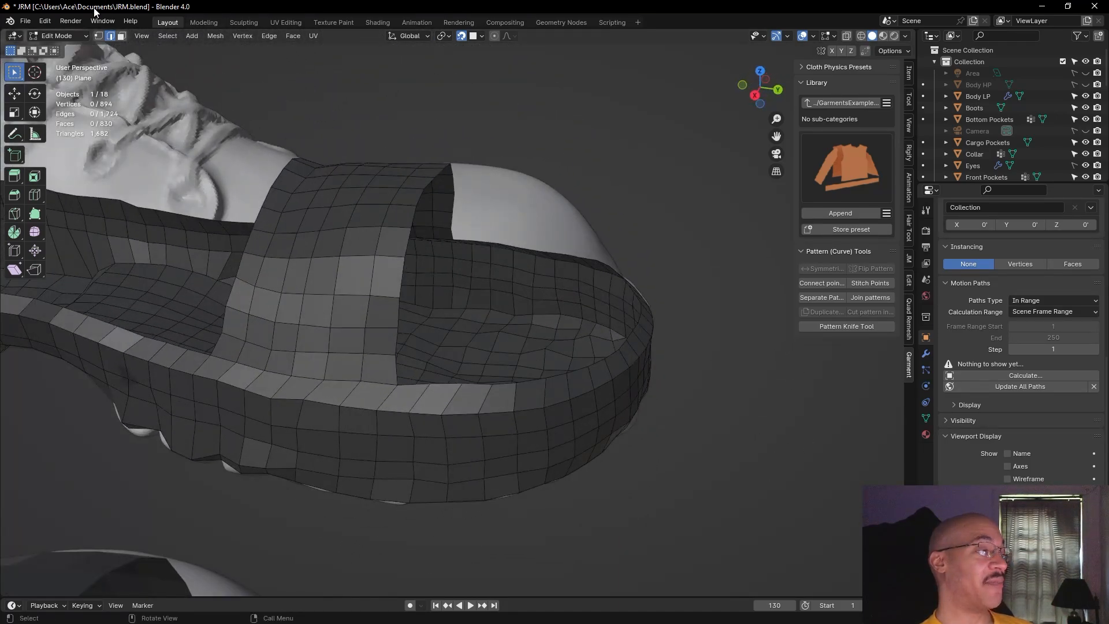
pyautogui.click(98, 36)
pyautogui.click(401, 380)
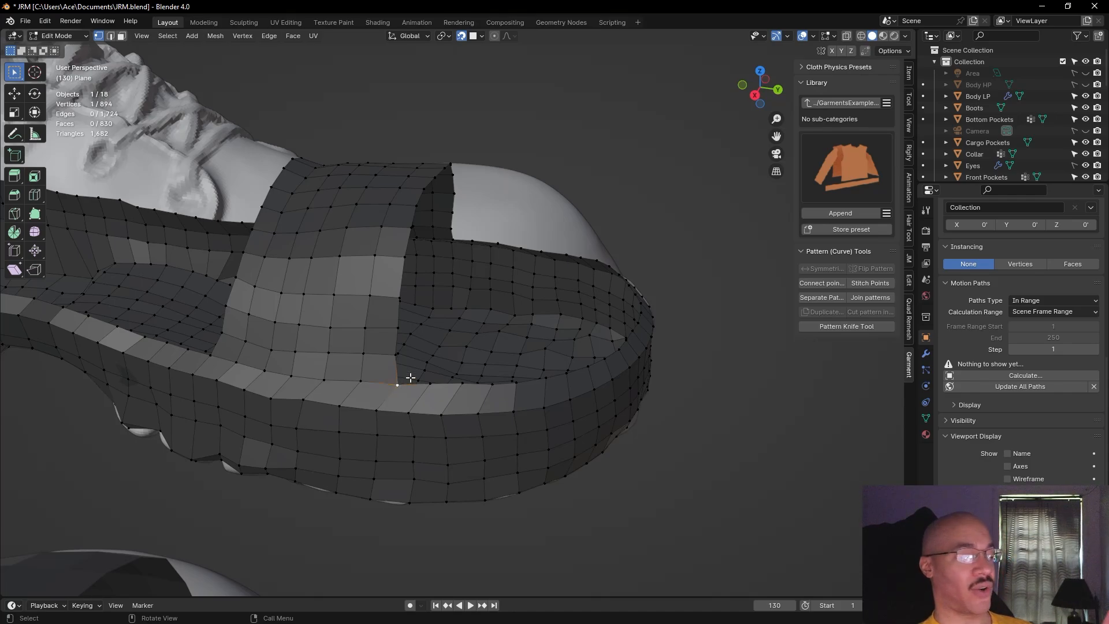
pyautogui.press('e')
pyautogui.rightClick(416, 379)
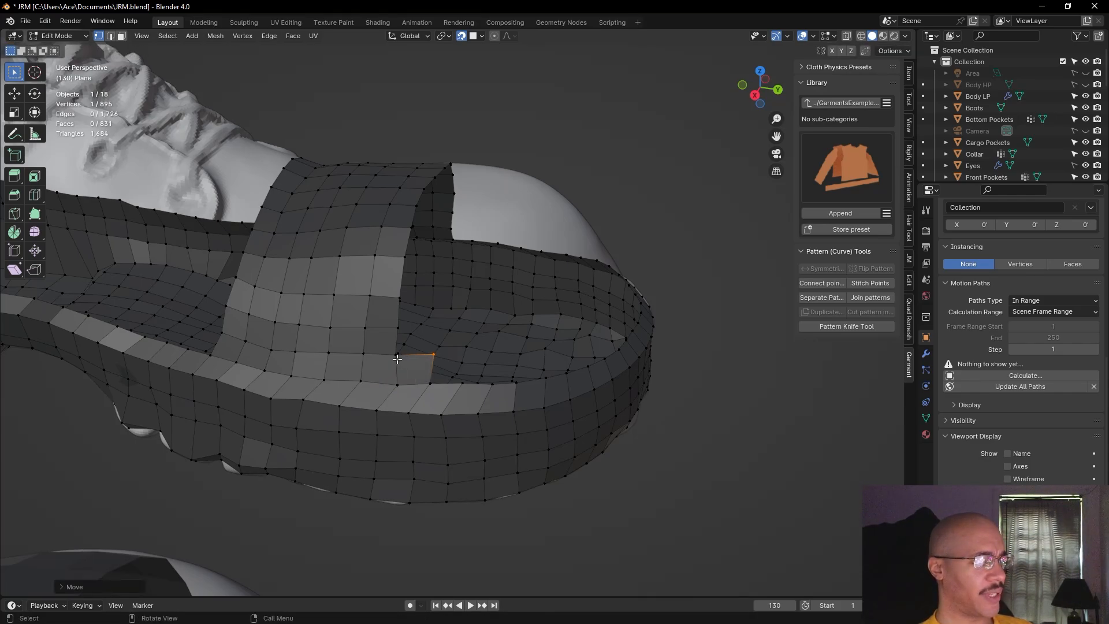
pyautogui.press('f')
pyautogui.click(396, 353)
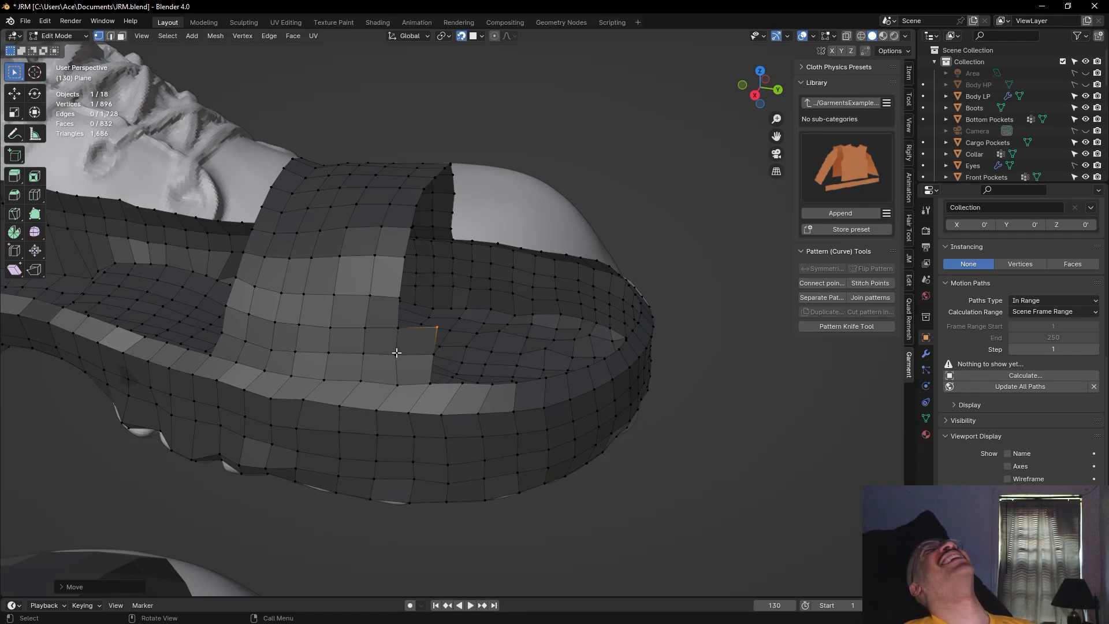
pyautogui.click(650, 217)
# Reposition two vertices along the outer edge of the sole rim below the strap to even out the quads
pyautogui.moveTo(651, 218); pyautogui.dragTo(690, 223, button='middle')
pyautogui.click(448, 443)
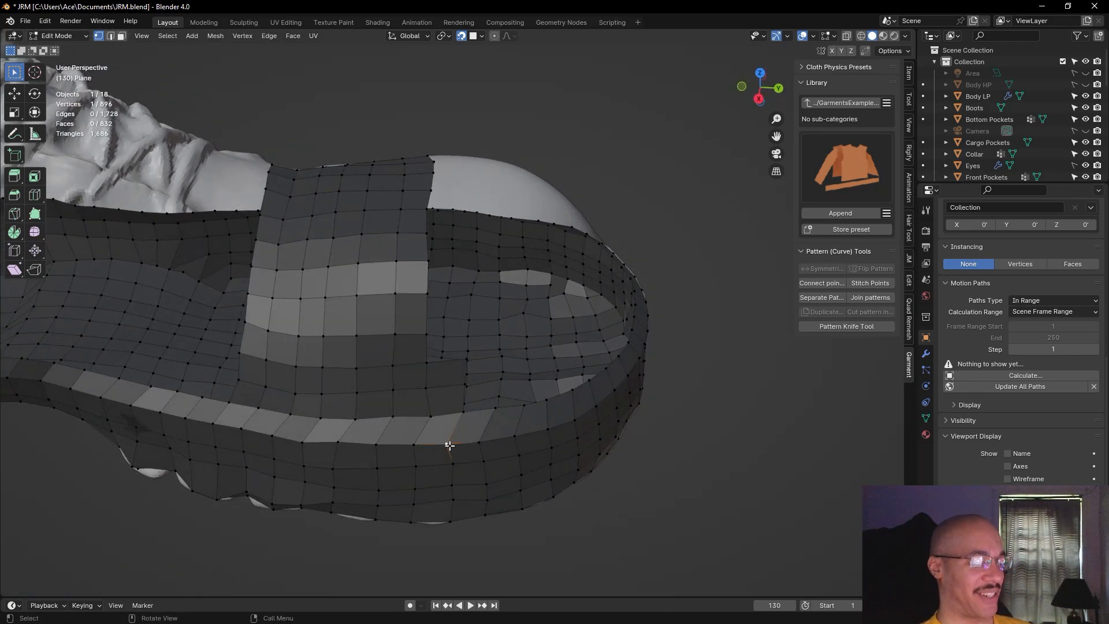
pyautogui.press('g')
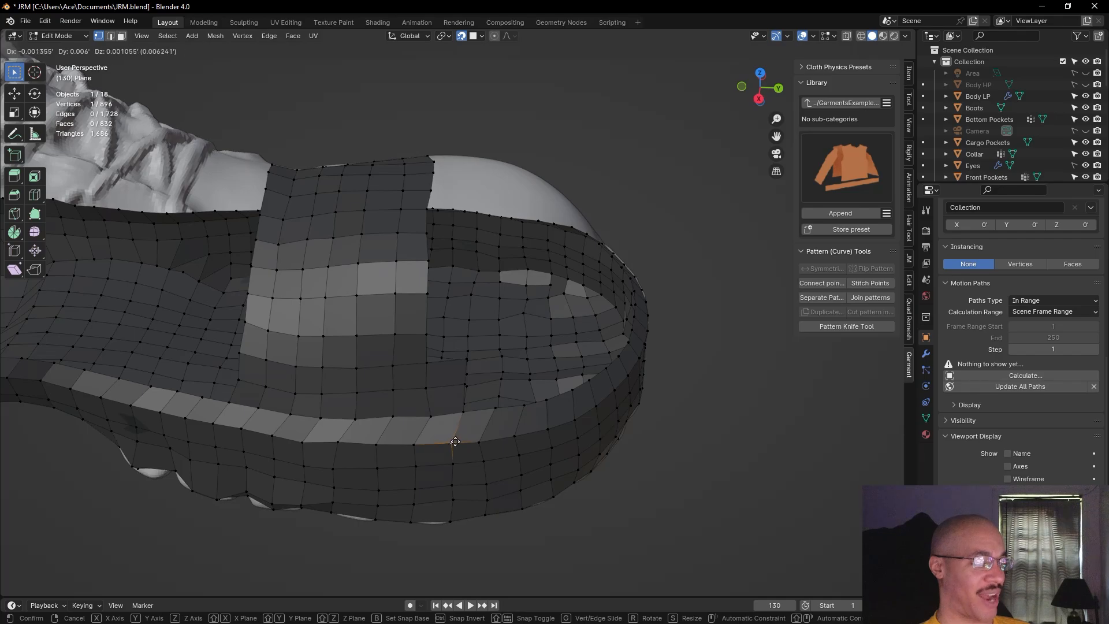
pyautogui.click(453, 442)
pyautogui.click(336, 442)
pyautogui.press('g')
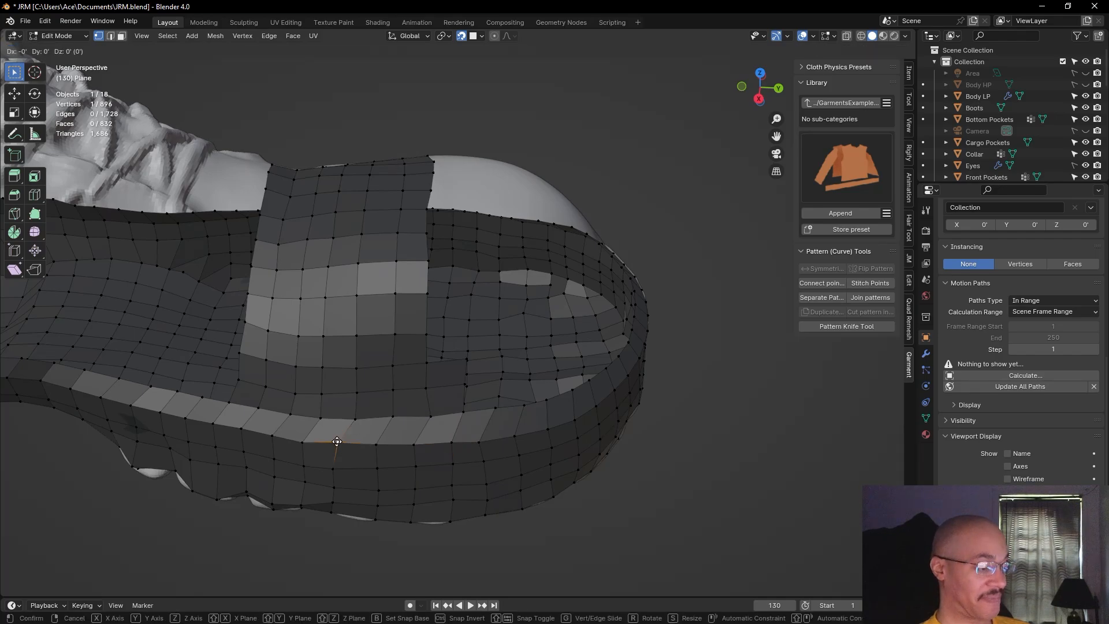
pyautogui.click(340, 445)
pyautogui.click(692, 387)
# Extend the new toe-side column of the strap upward with two more quads
pyautogui.moveTo(712, 388)
pyautogui.mouseDown(button='middle')
pyautogui.moveTo(656, 413)
pyautogui.moveTo(719, 388)
pyautogui.mouseUp(button='middle')
pyautogui.click(443, 357)
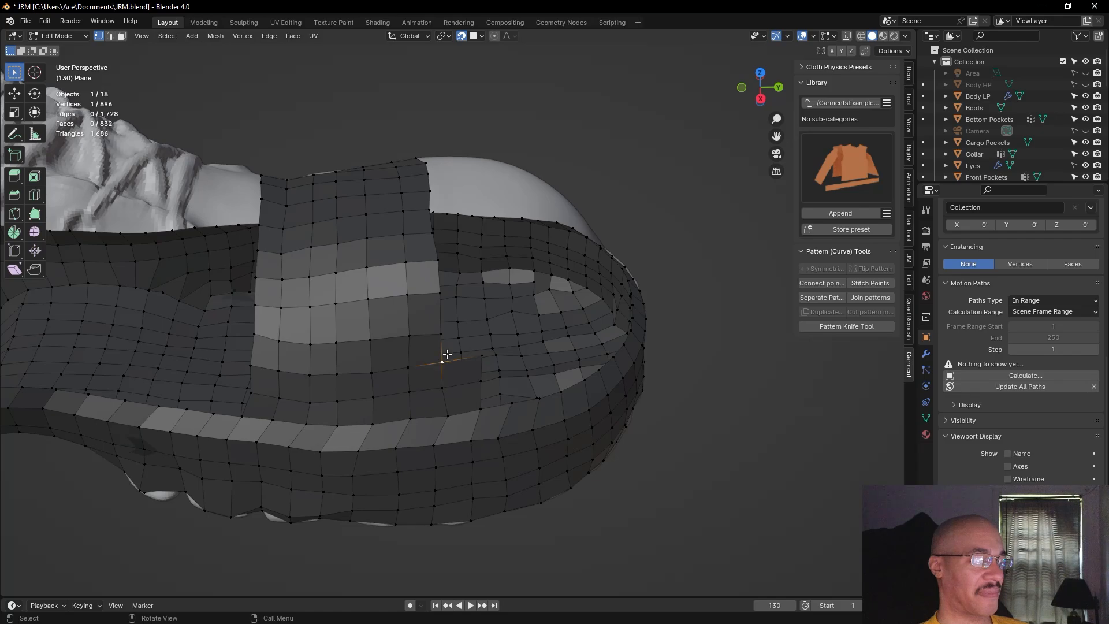
pyautogui.press('f')
pyautogui.click(465, 340)
pyautogui.press('f')
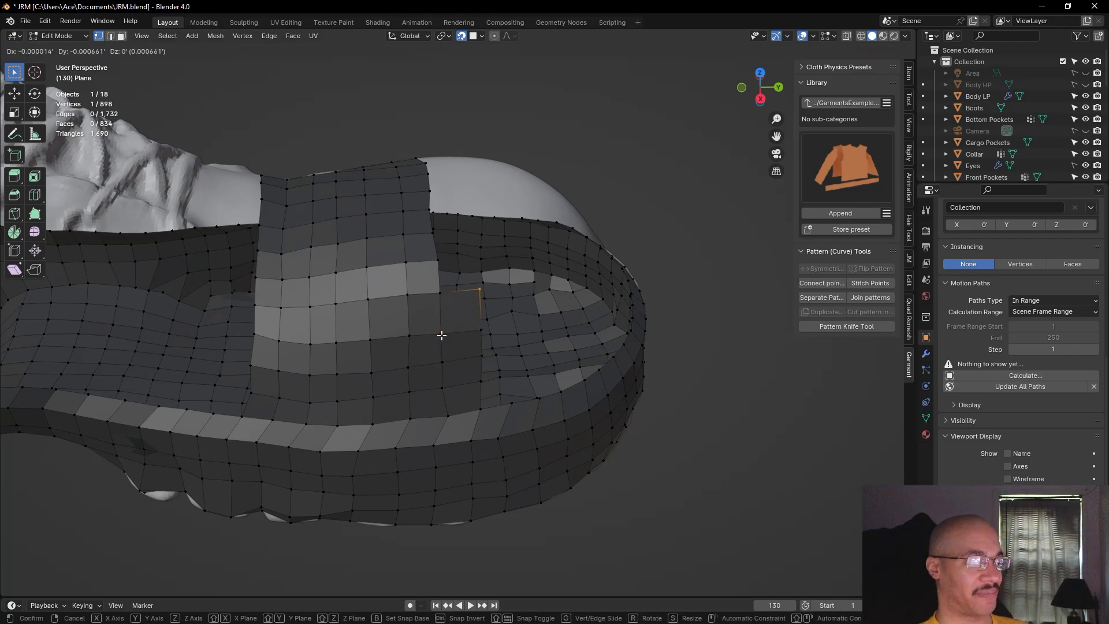
pyautogui.click(441, 335)
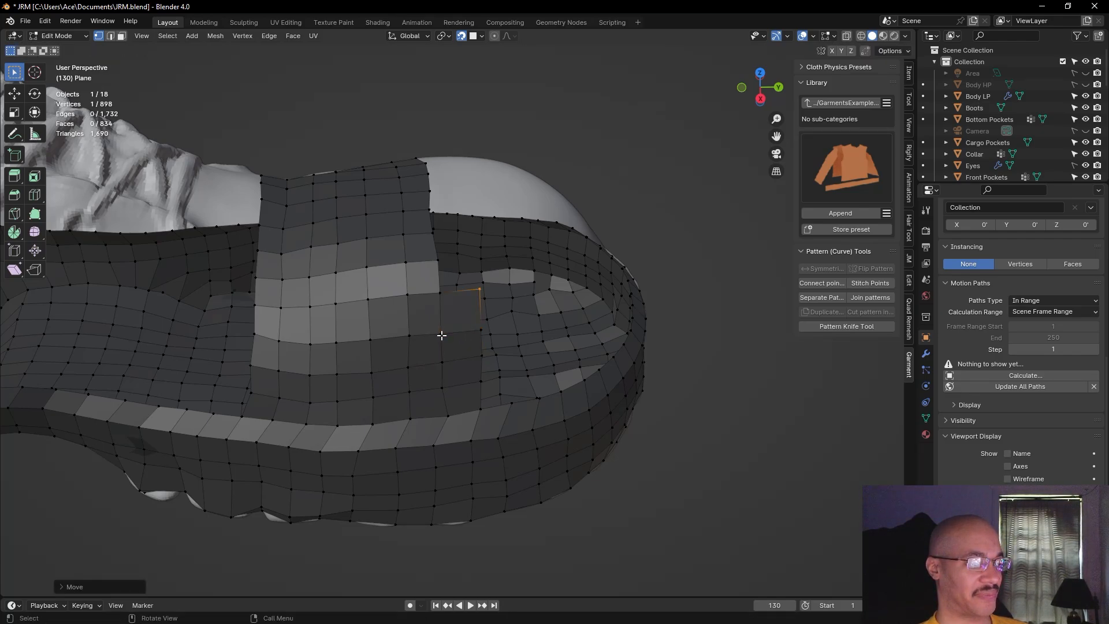
# Continue the strap's toe-side column upward with two further quads, placing each new outer vertex in line with the column's edge
pyautogui.click(253, 335)
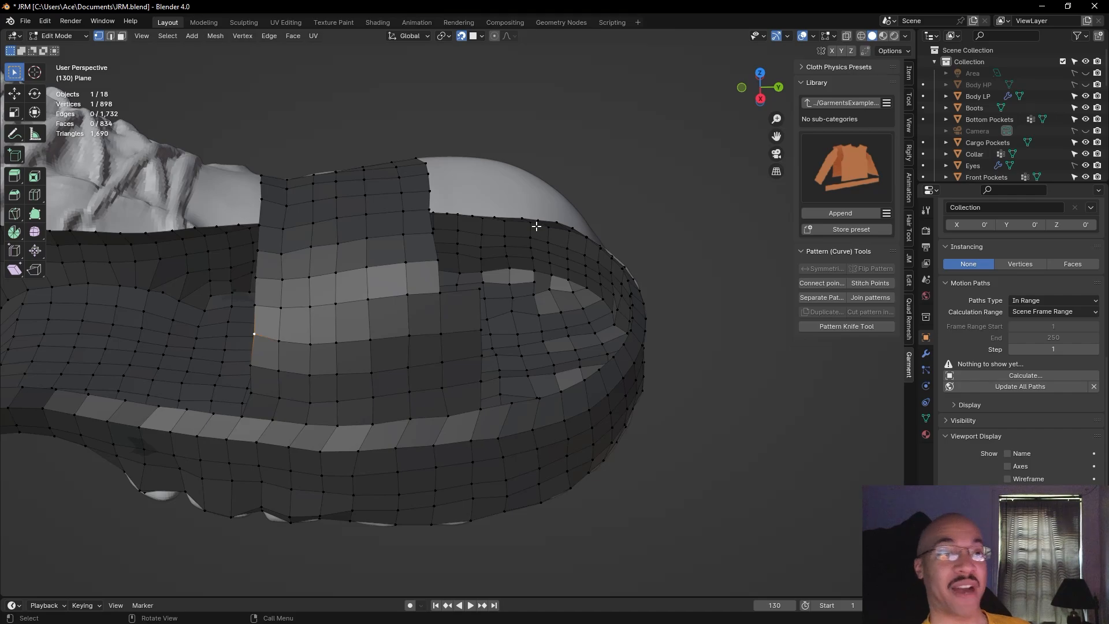
pyautogui.moveTo(616, 161); pyautogui.dragTo(614, 171, button='middle')
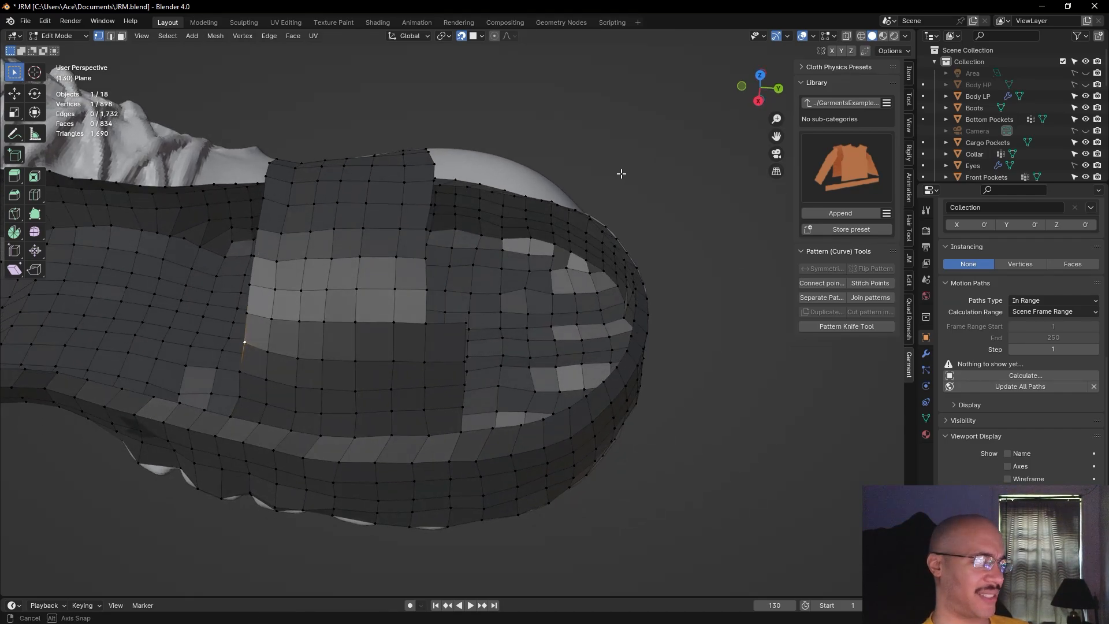
pyautogui.click(426, 323)
pyautogui.press('f')
pyautogui.press('g')
pyautogui.click(443, 321)
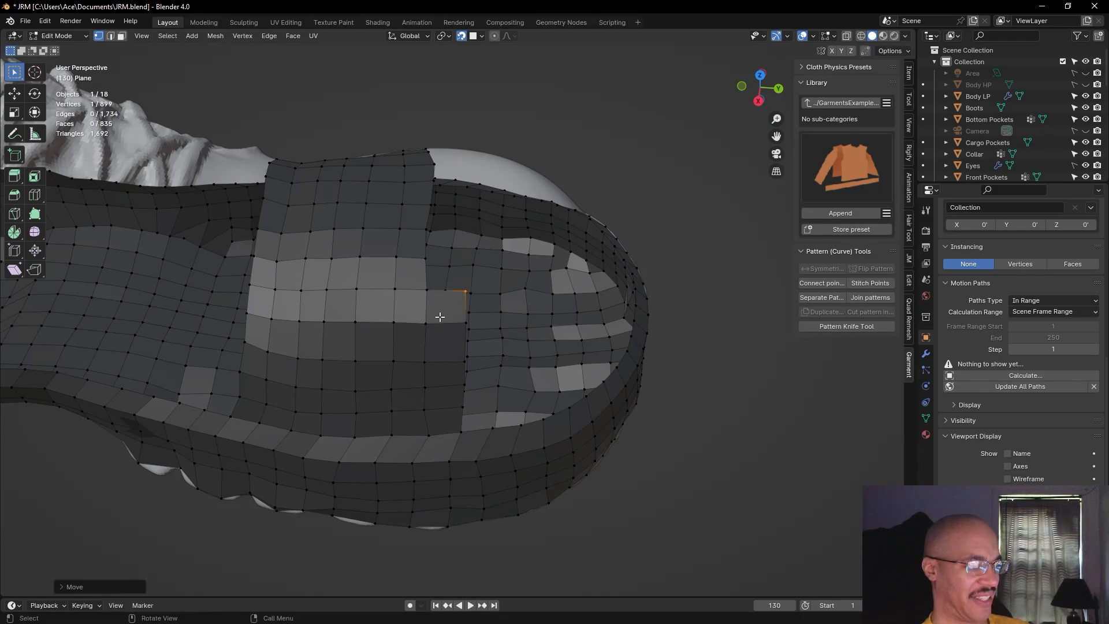
pyautogui.click(428, 289)
pyautogui.press('f')
pyautogui.press('g')
pyautogui.click(428, 288)
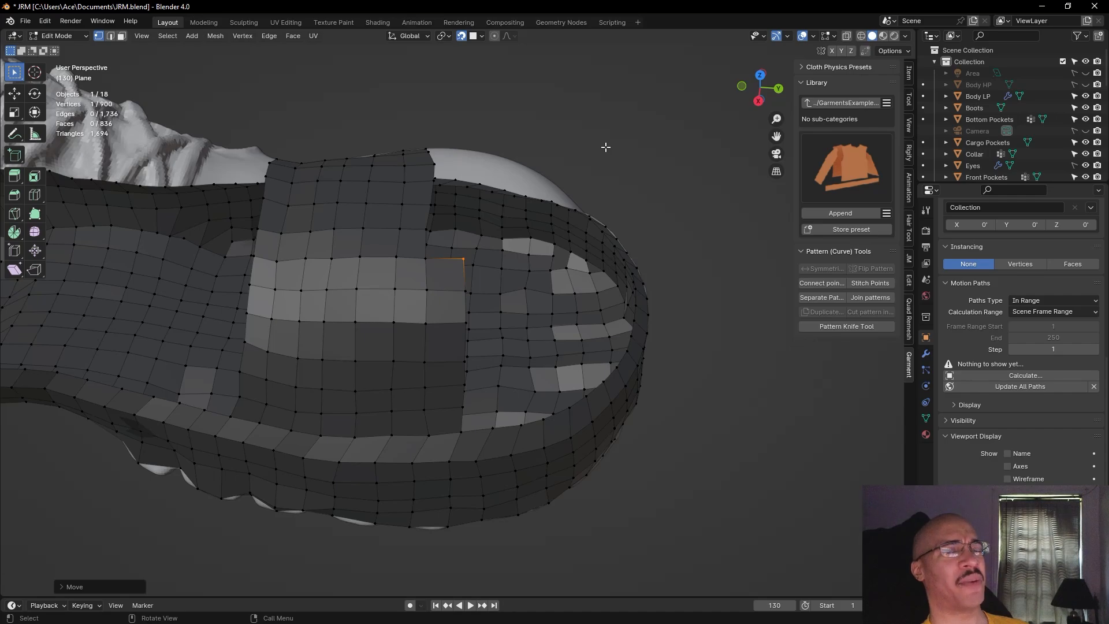
# Fill two more quads at the upper end of the toe-side column, carrying it onto the top of the strap
pyautogui.click(426, 258)
pyautogui.press('f')
pyautogui.press('g')
pyautogui.click(426, 256)
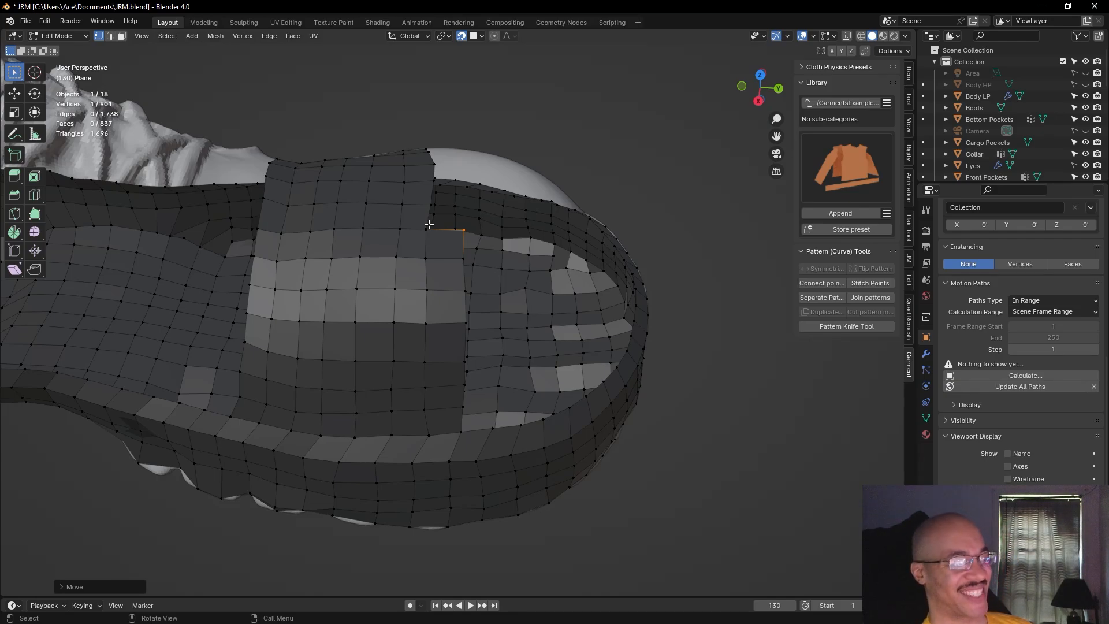
pyautogui.click(427, 228)
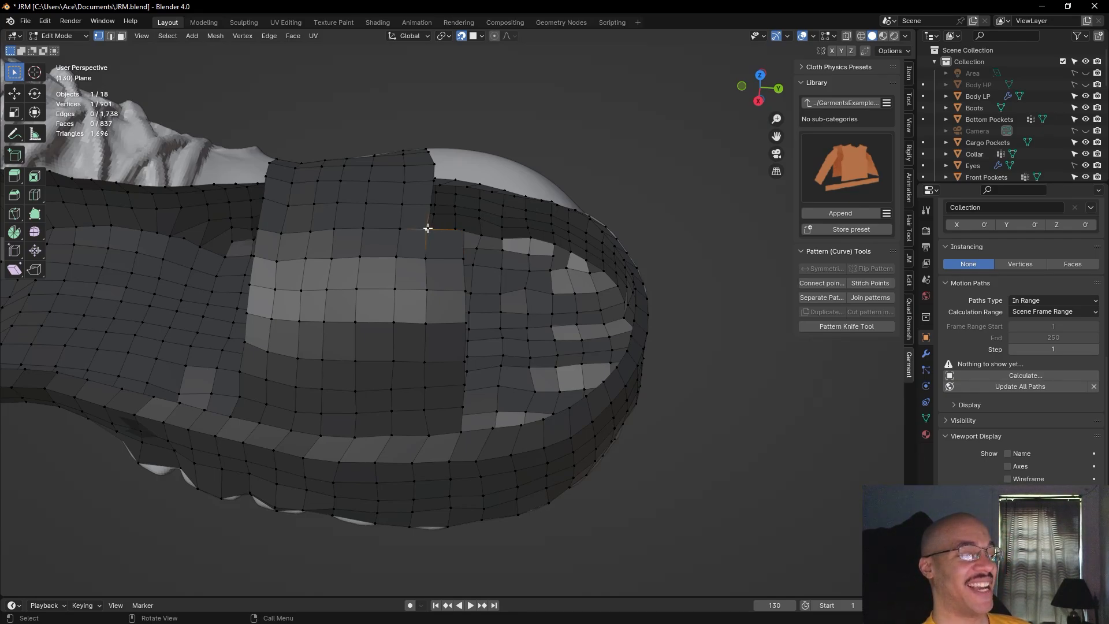
pyautogui.press('f')
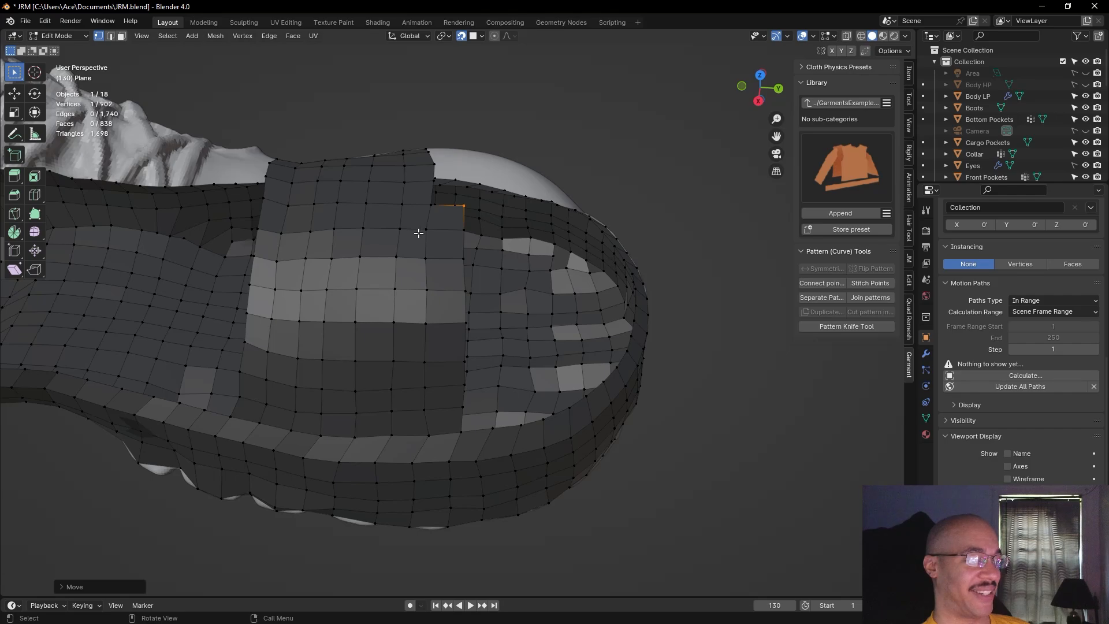
# Reposition the seam vertex between the strap and the new toe-side column to even out the surrounding quads
pyautogui.press('g')
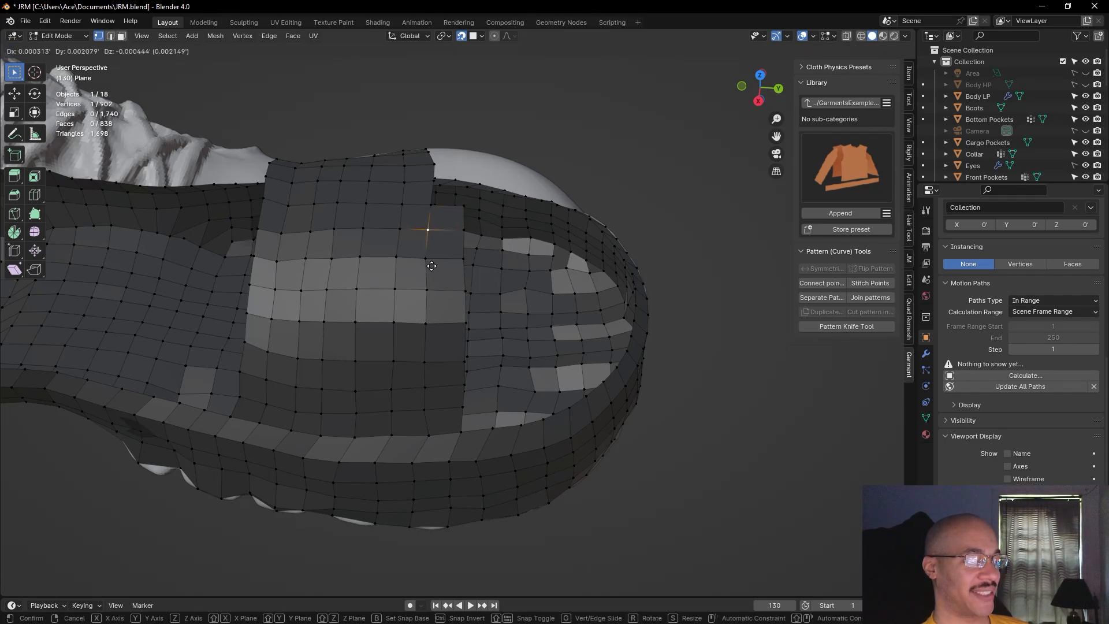
pyautogui.click(432, 263)
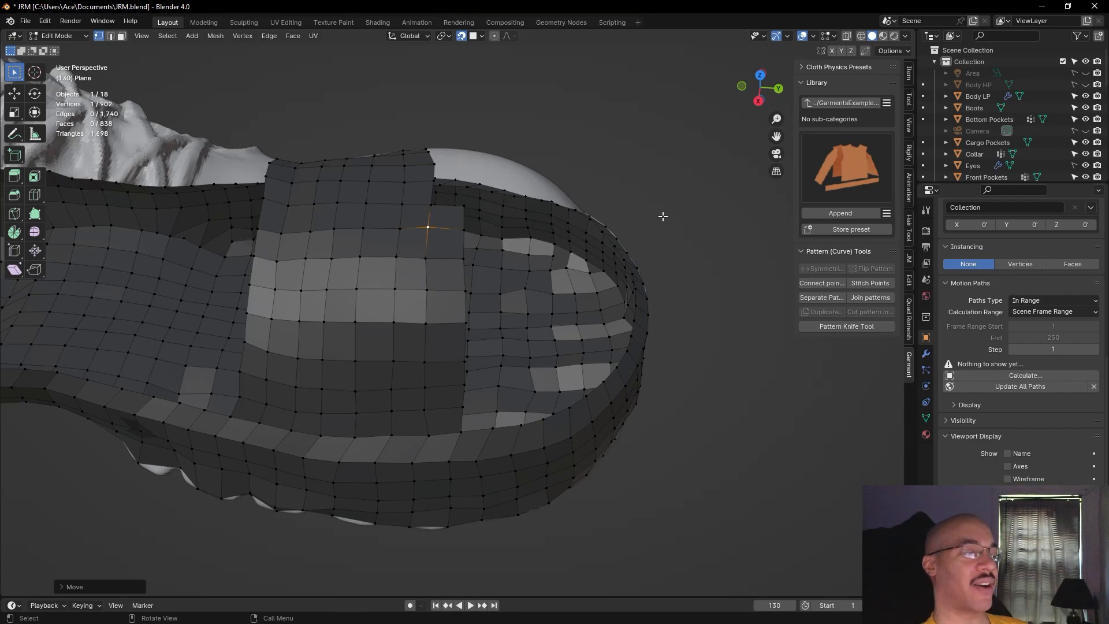
pyautogui.moveTo(673, 203); pyautogui.dragTo(353, 238, button='middle')
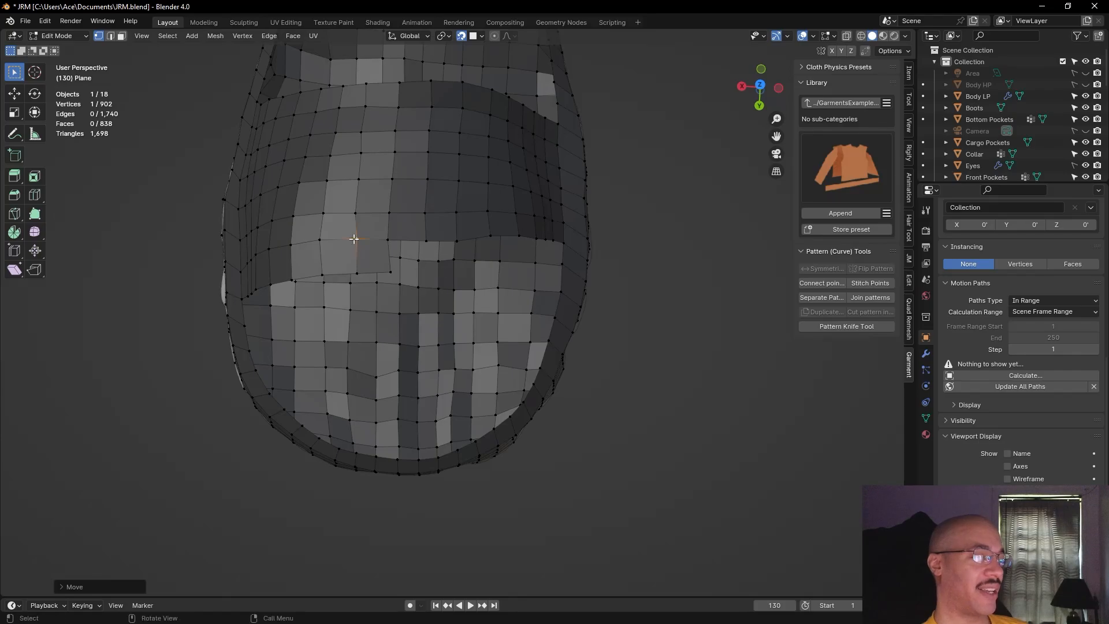
pyautogui.press('g')
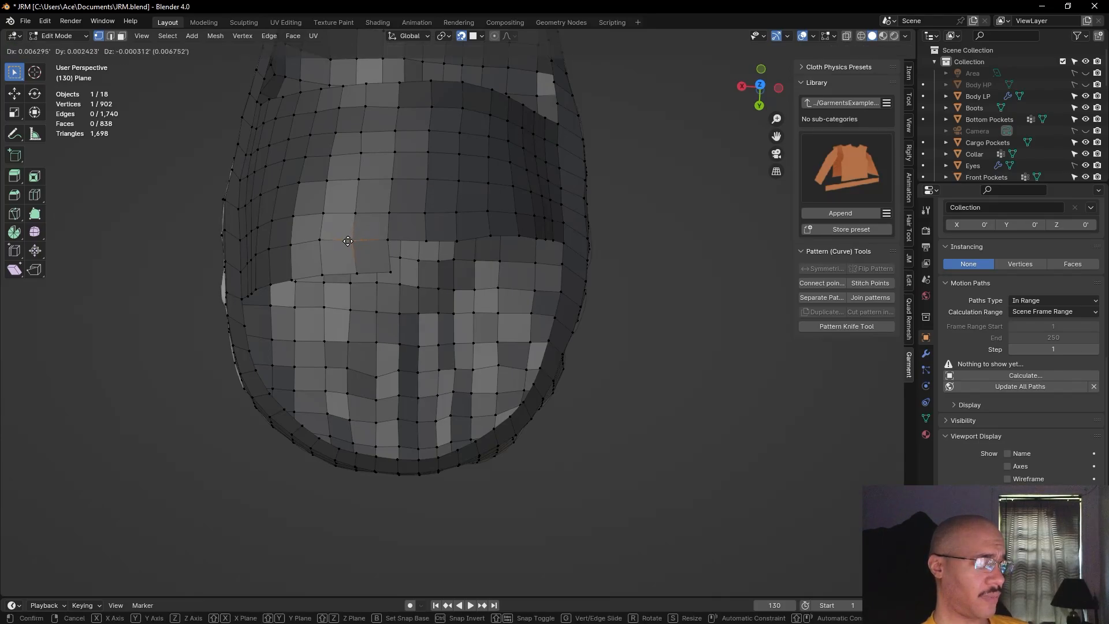
pyautogui.click(353, 248)
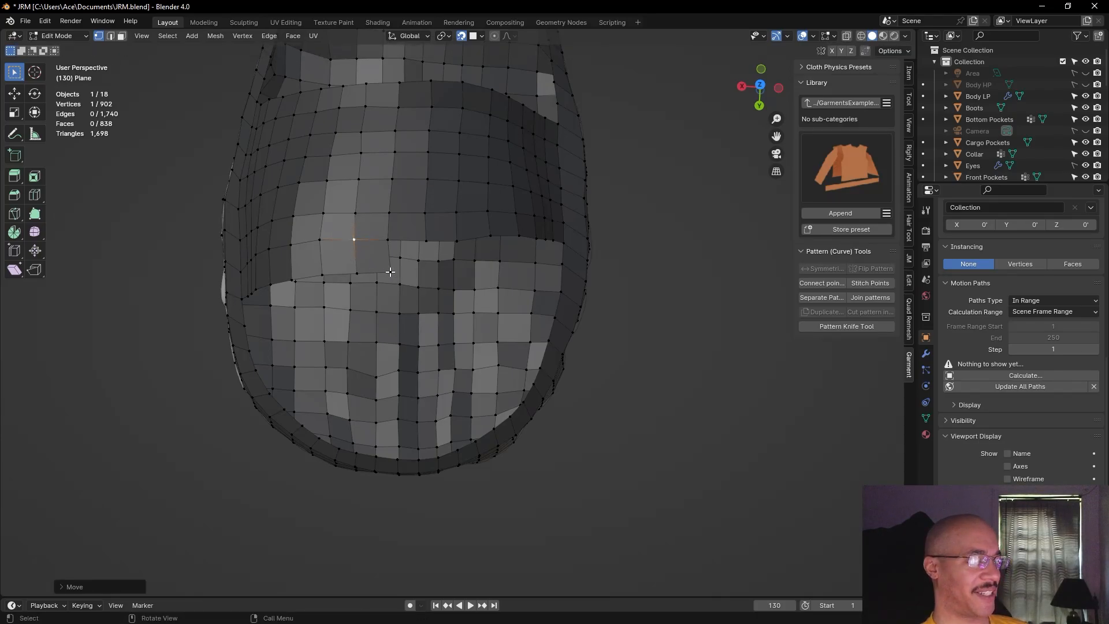
pyautogui.click(390, 272)
pyautogui.press('f')
pyautogui.click(389, 272)
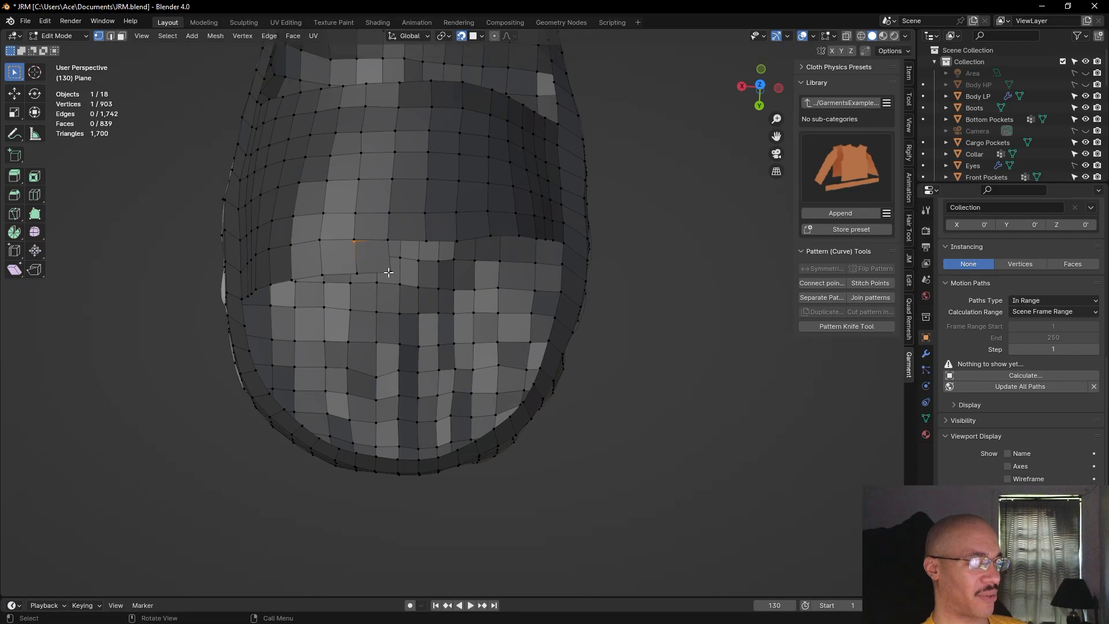
pyautogui.hotkey('ctrl', 'z')
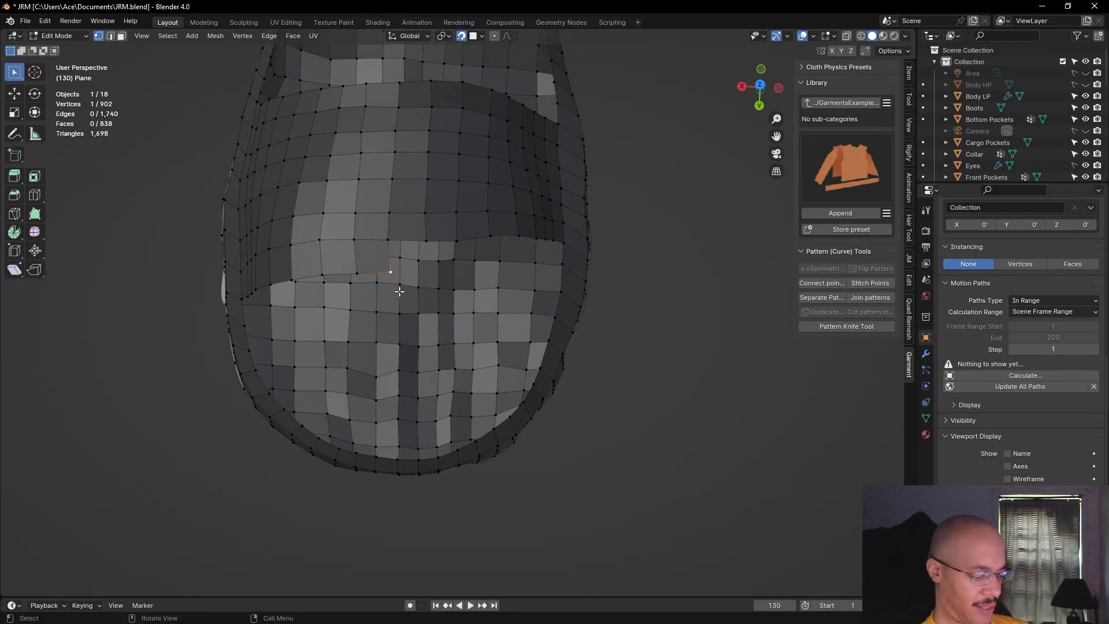
# Move the new row's end corner vertex and its neighbouring front-edge vertex to straighten the strap's toe-side edge
pyautogui.press('g')
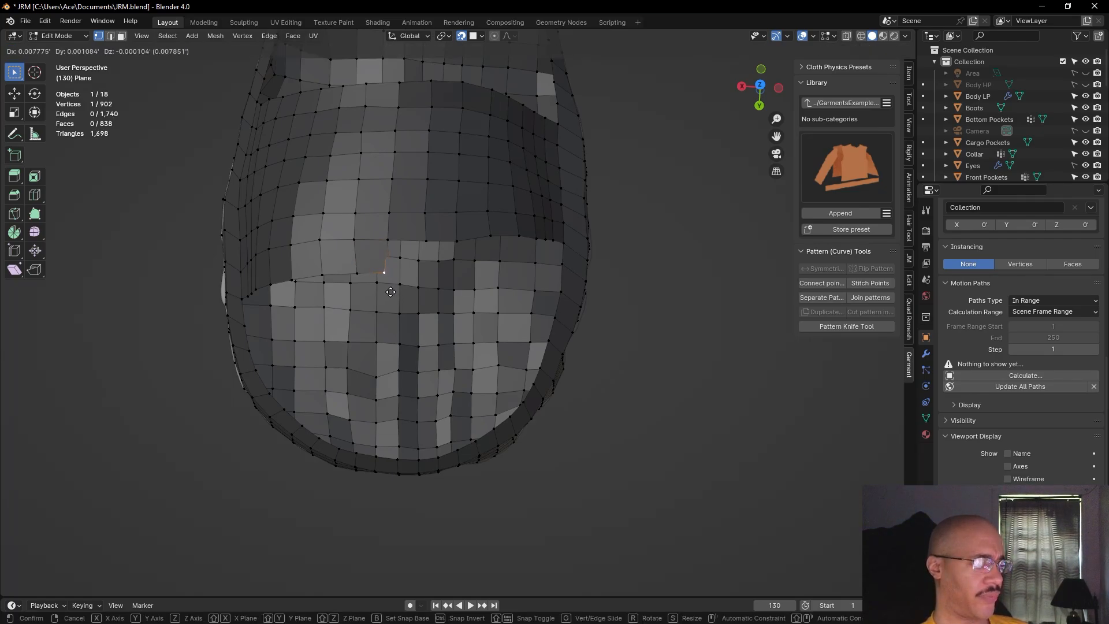
pyautogui.click(391, 293)
pyautogui.click(355, 273)
pyautogui.press('g')
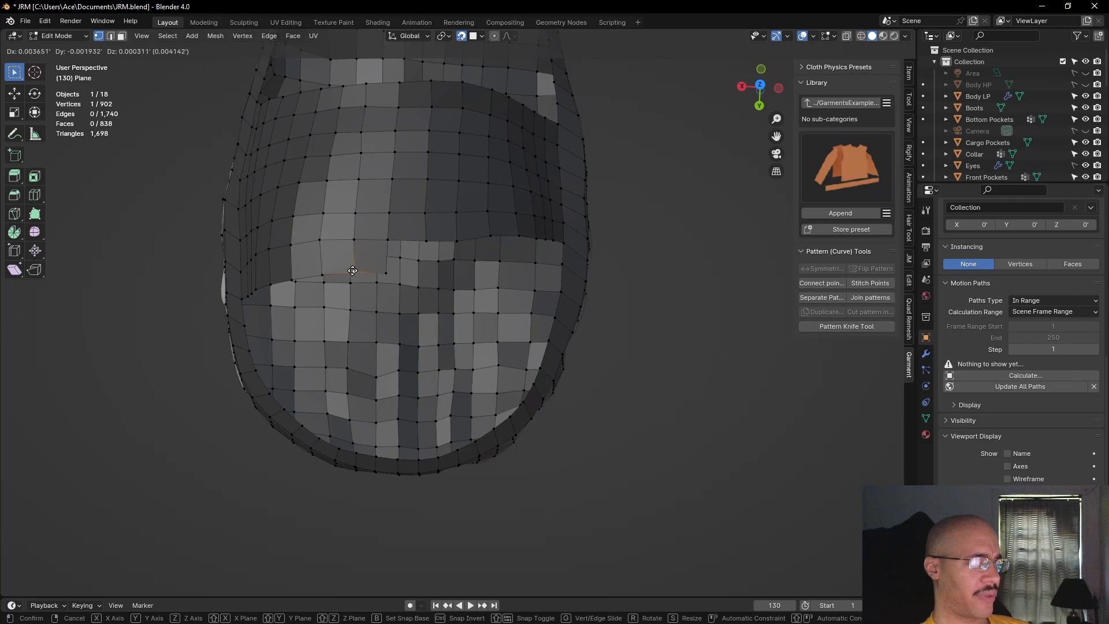
pyautogui.click(350, 266)
# Extend the toe-side row across the top of the strap with two quads, adjusting a front-edge vertex between them
pyautogui.press('f')
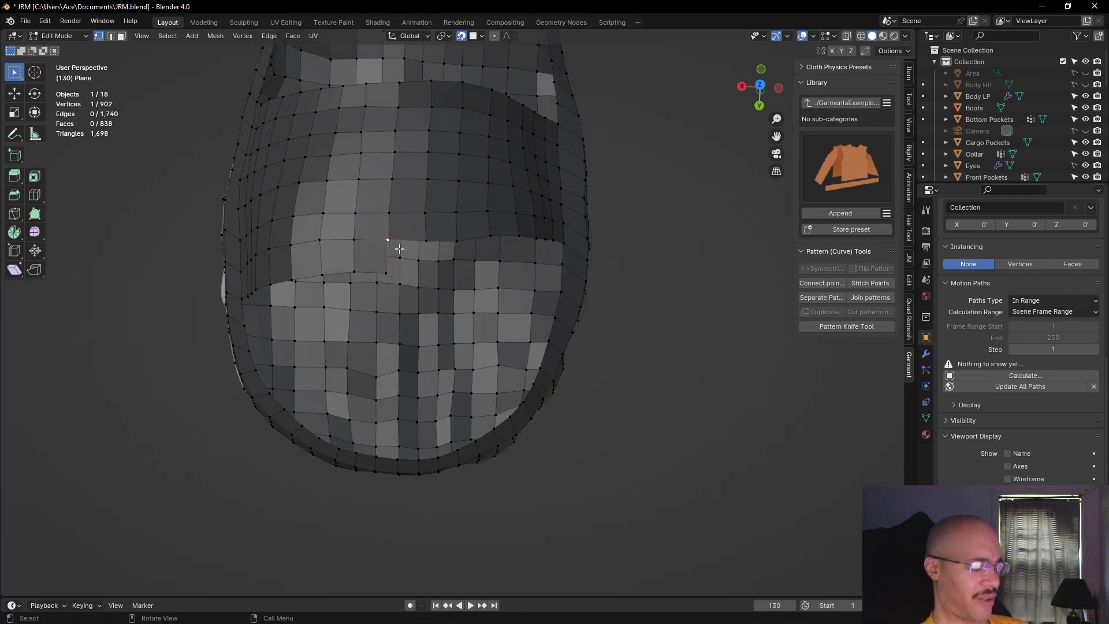
pyautogui.click(398, 247)
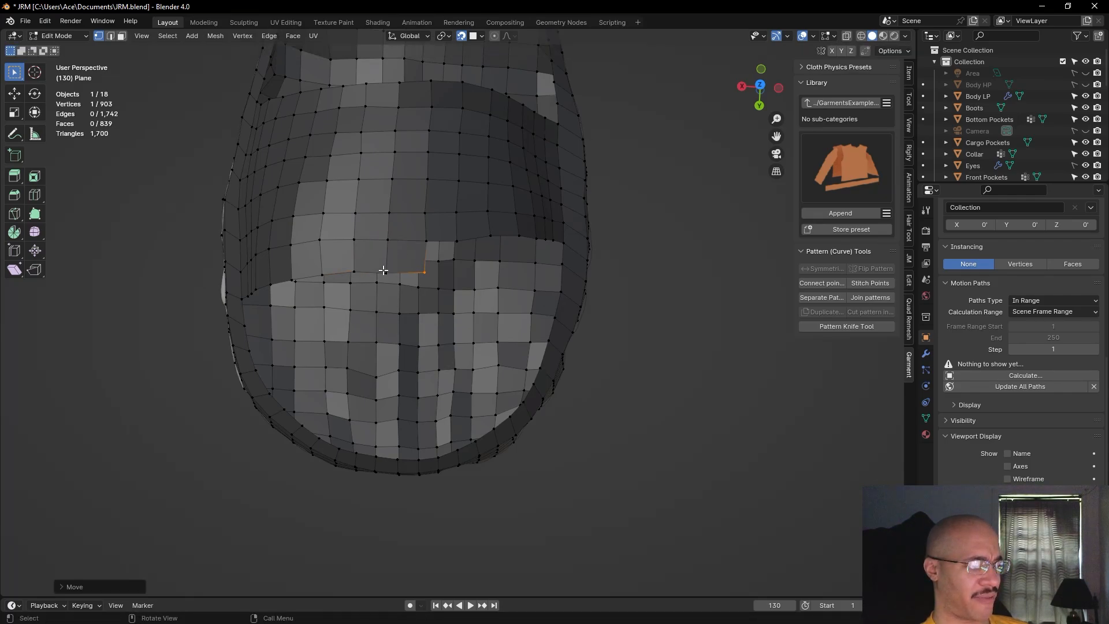
pyautogui.press('g')
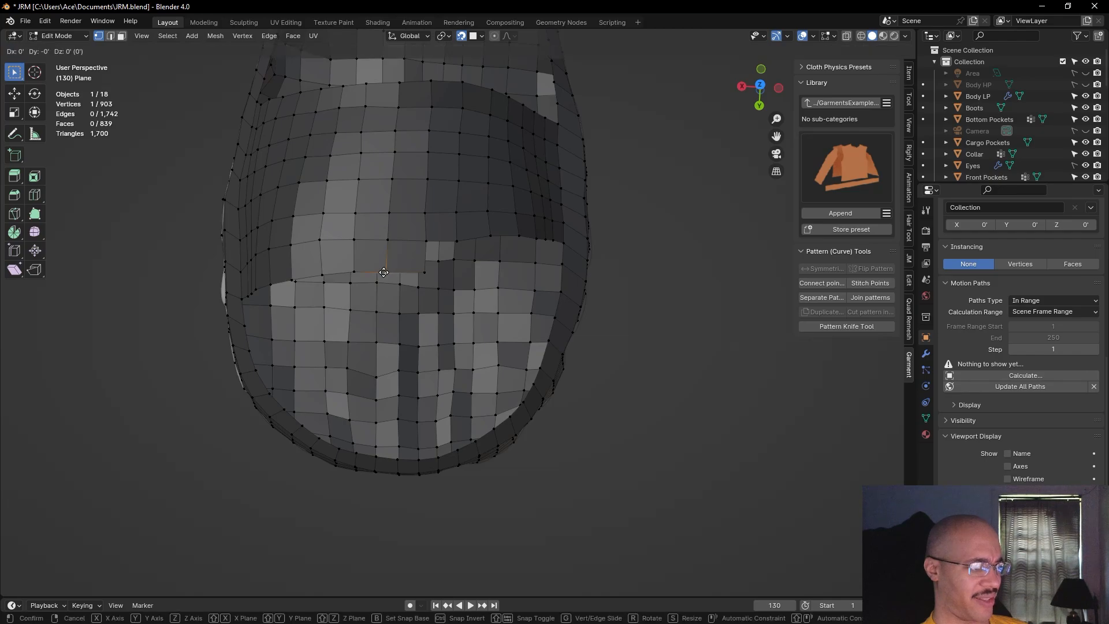
pyautogui.click(386, 268)
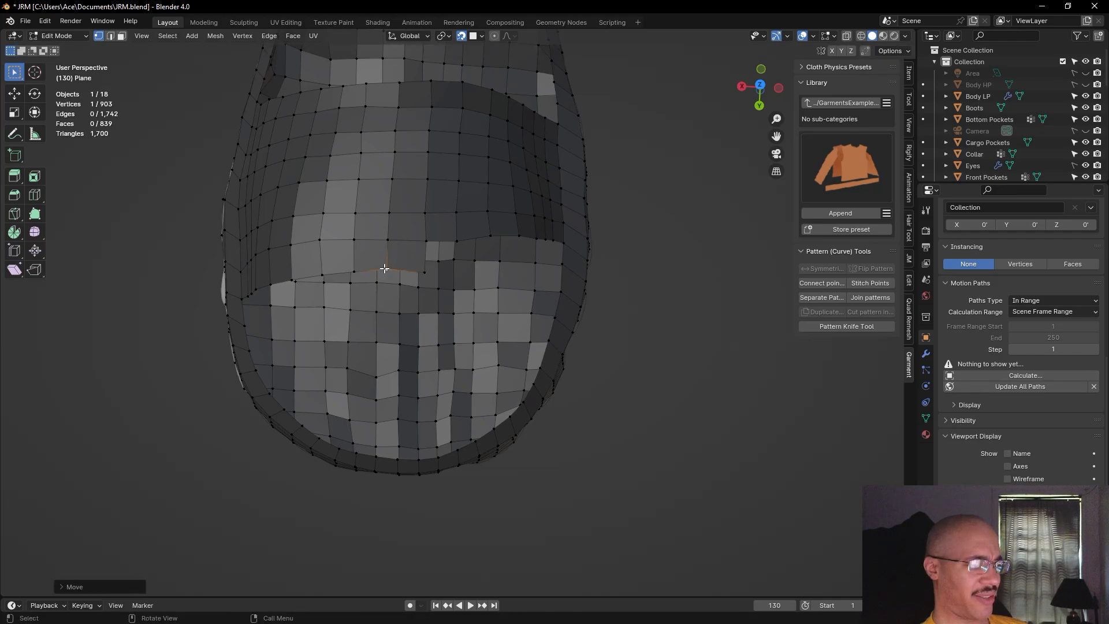
pyautogui.press('f')
pyautogui.click(429, 254)
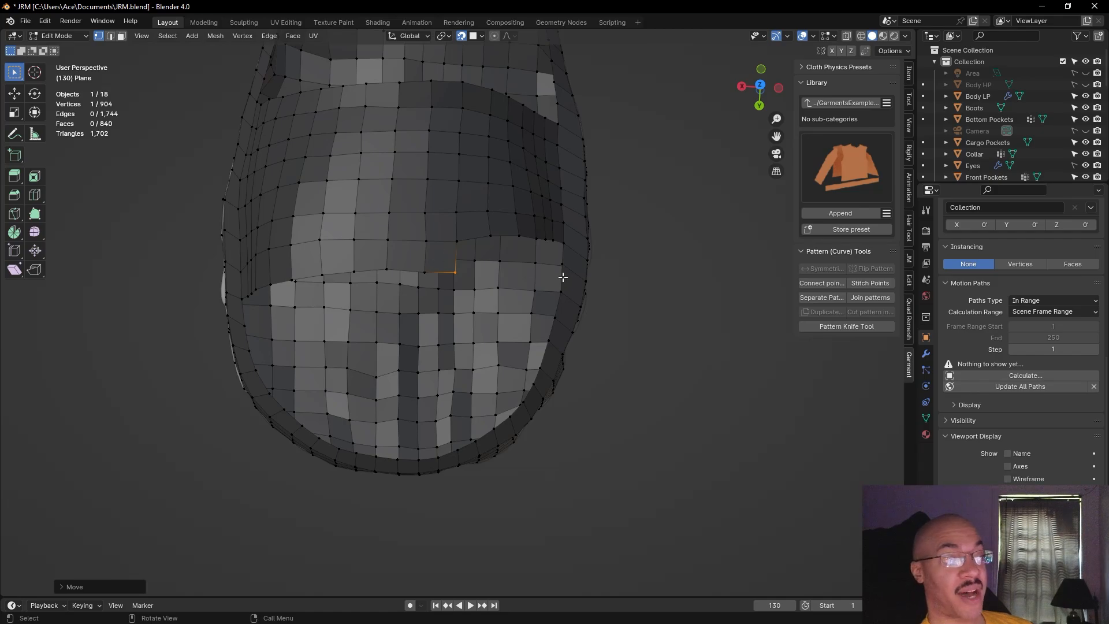
# Reposition a series of vertices along the seam between the strap and the new toe-side row to smooth the edge flow
pyautogui.click(492, 249)
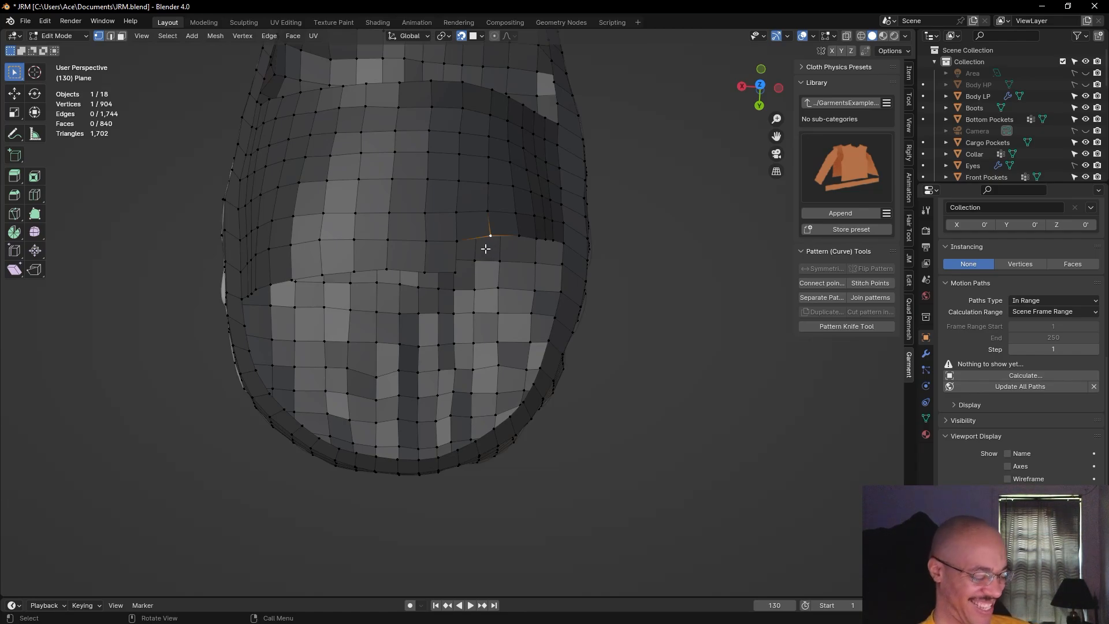
pyautogui.moveTo(658, 265); pyautogui.dragTo(597, 289, button='middle')
pyautogui.press('g')
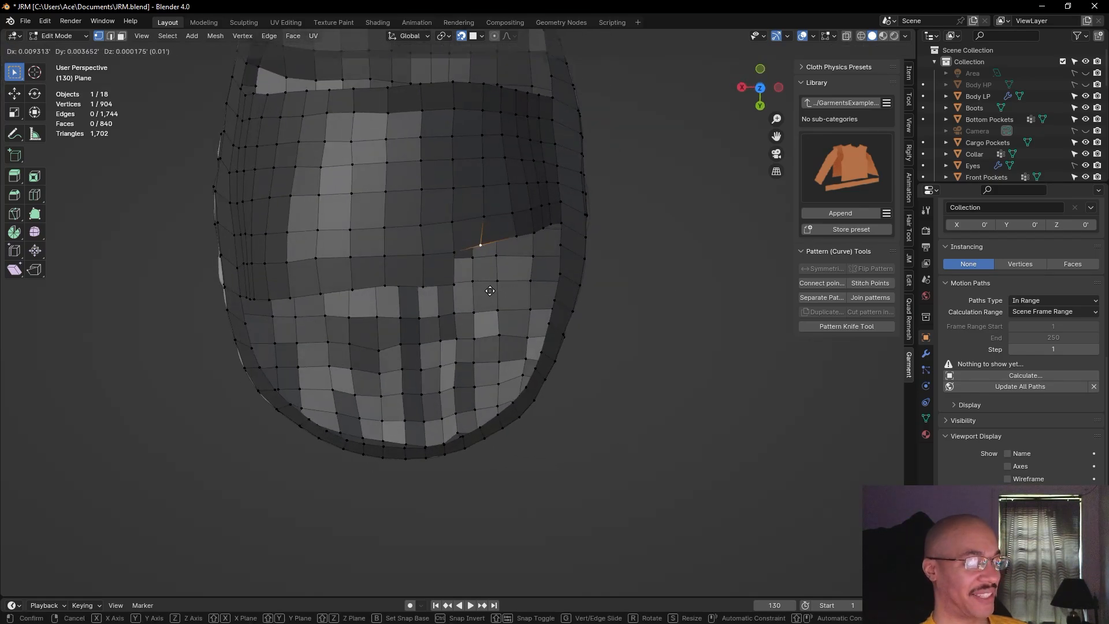
pyautogui.press('g')
pyautogui.press('g')
pyautogui.press('g')
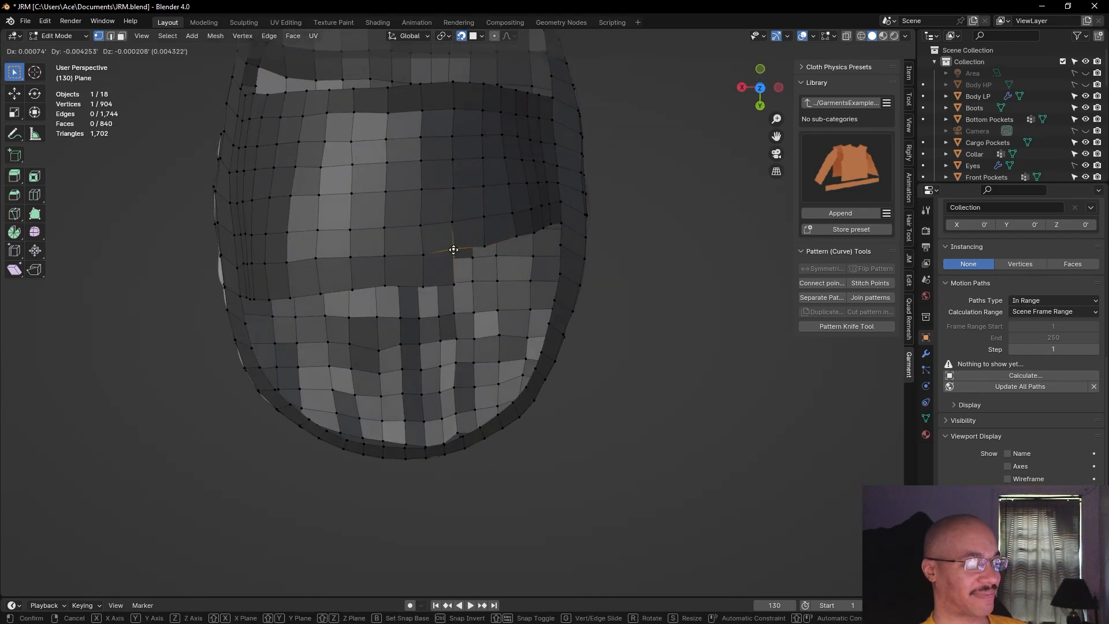
pyautogui.press('g')
pyautogui.press('g')
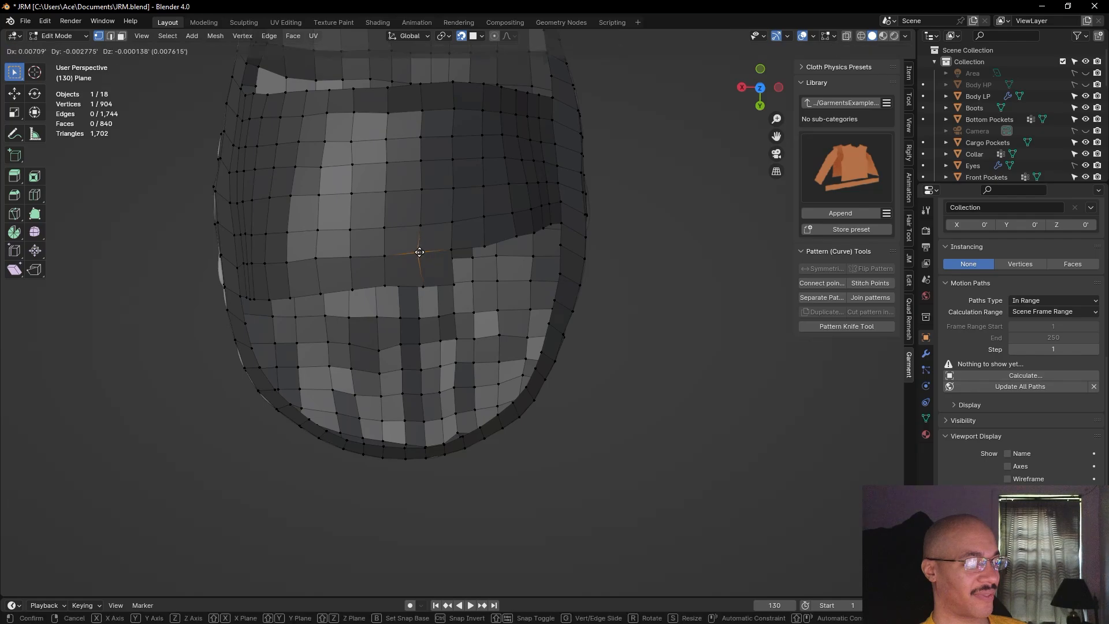
pyautogui.press('g')
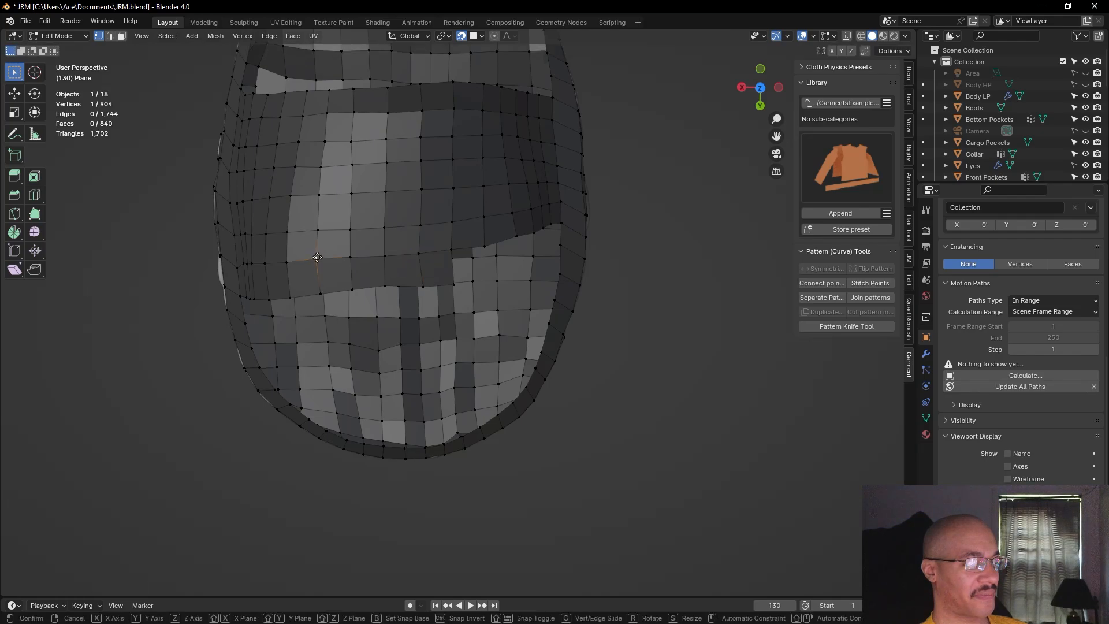
pyautogui.click(316, 257)
# Add the next quad to the toe-side row across the foot and reposition two vertices along its front edge
pyautogui.click(449, 249)
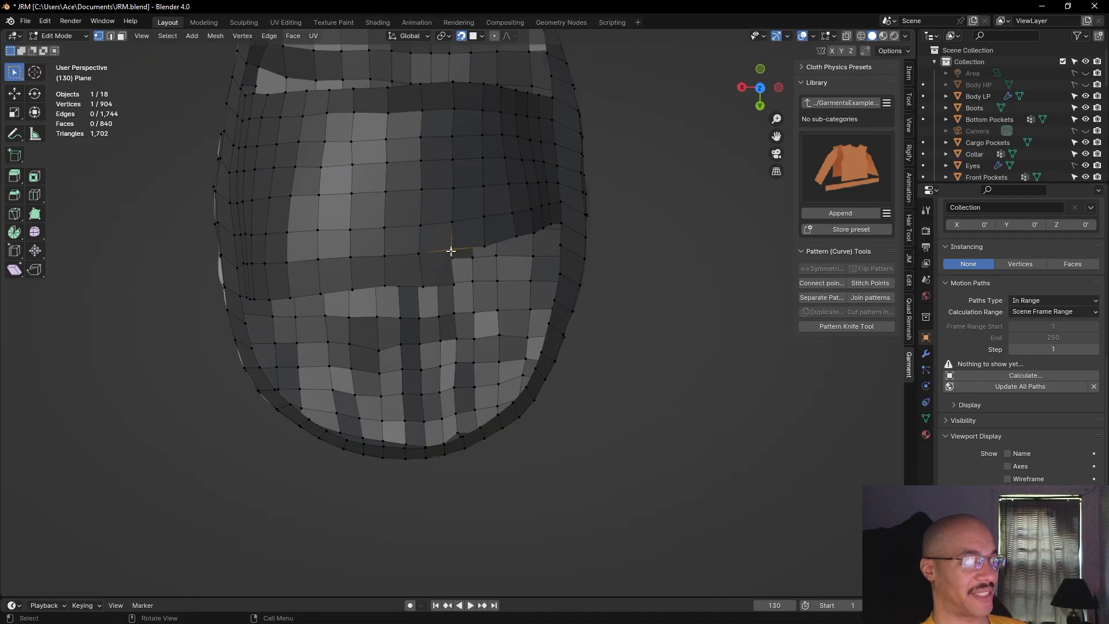
pyautogui.hotkey('alt', 'd')
pyautogui.click(473, 265)
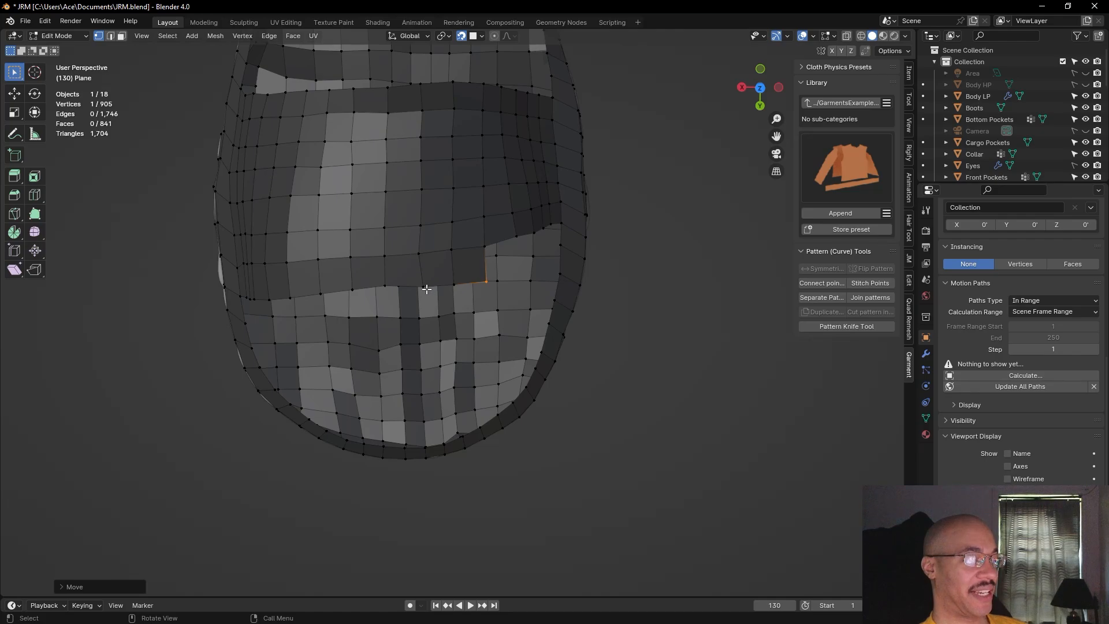
pyautogui.press('g')
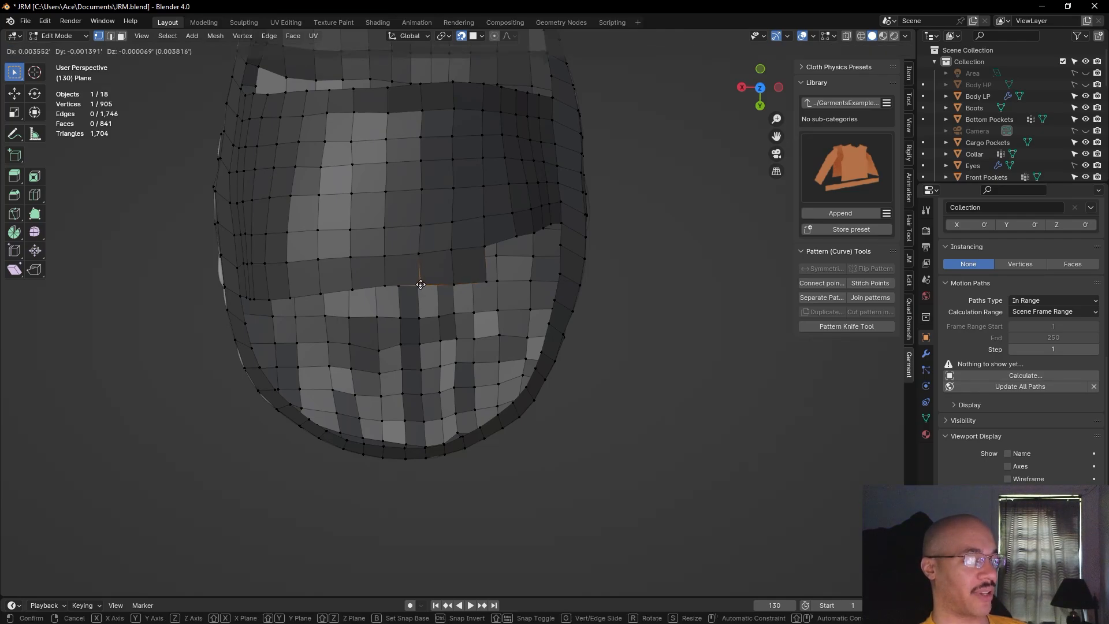
pyautogui.click(419, 284)
pyautogui.press('g')
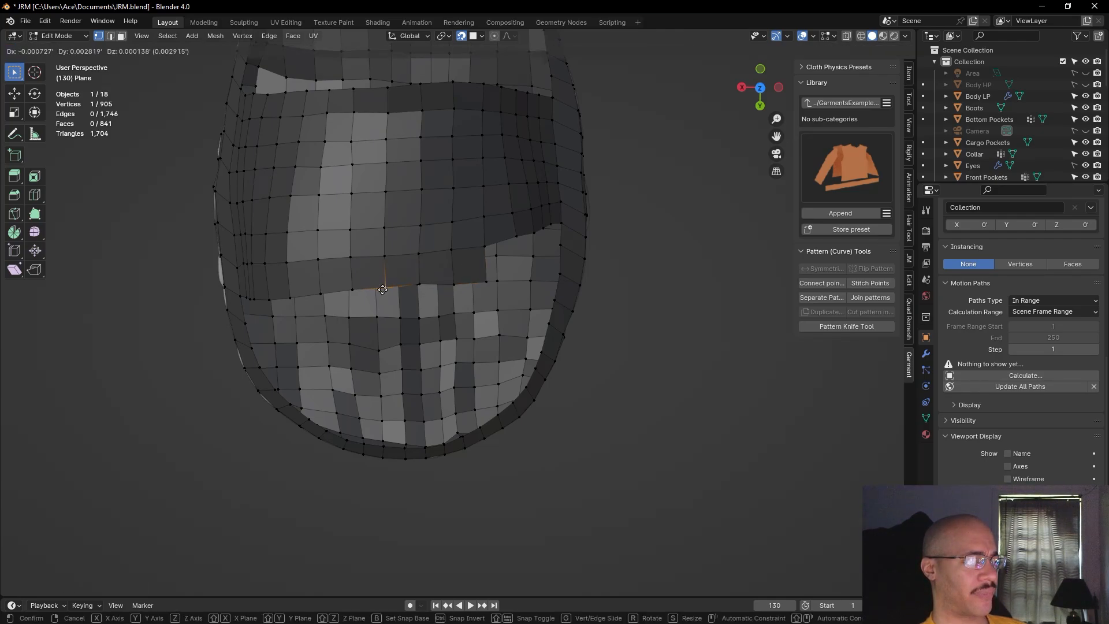
pyautogui.click(384, 289)
# Shift a vertex on the unextended front edge of the strap's far side slightly toward the toe
pyautogui.moveTo(655, 307); pyautogui.dragTo(587, 318, button='middle')
pyautogui.click(533, 349)
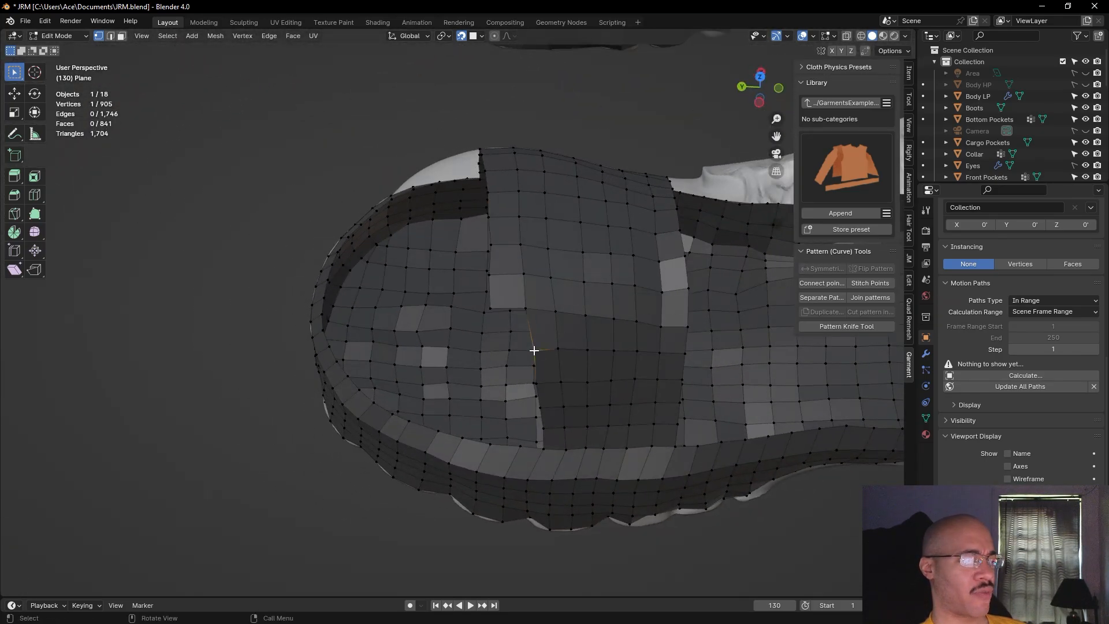
pyautogui.press('g')
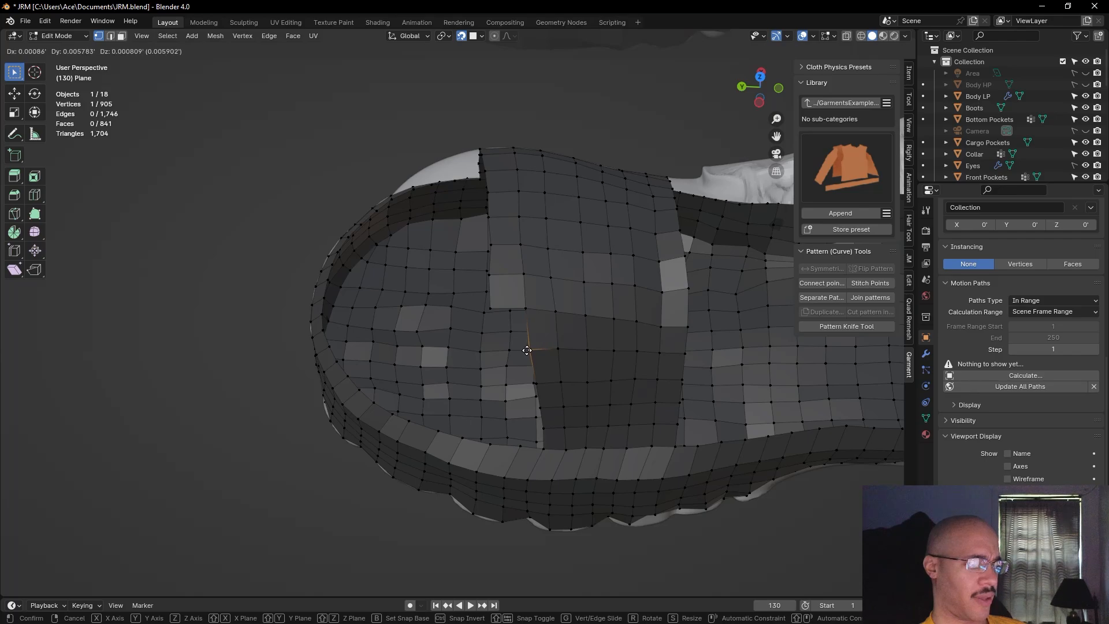
pyautogui.click(528, 349)
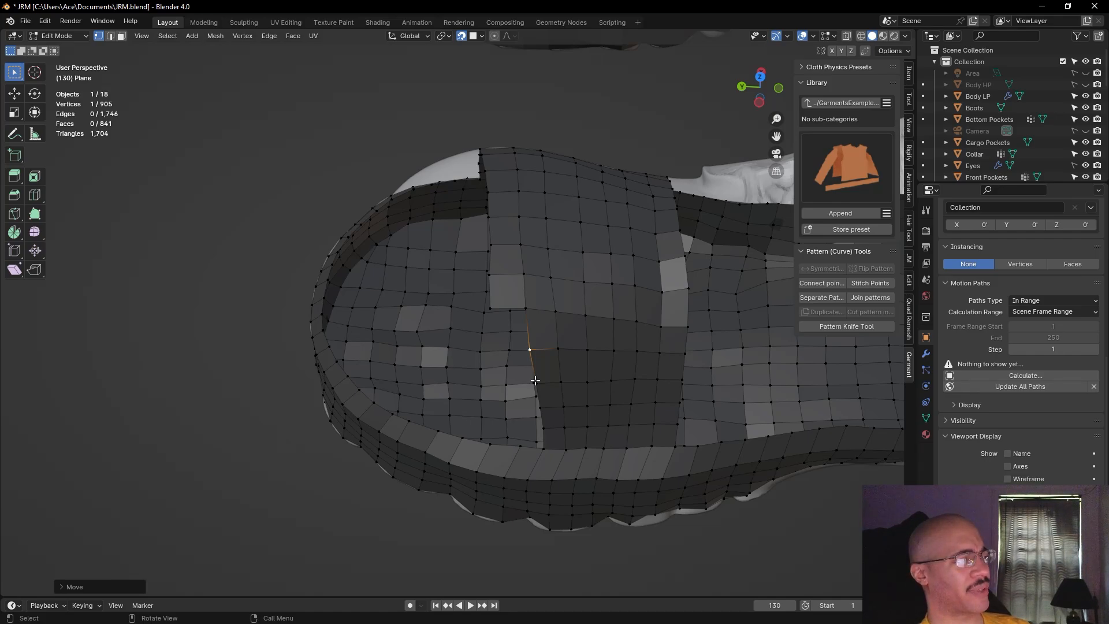
# Fill another quad at the open end of the toe-side row, continuing it down the strap's far side
pyautogui.moveTo(272, 329); pyautogui.dragTo(498, 228, button='middle')
pyautogui.click(505, 245)
pyautogui.press('f')
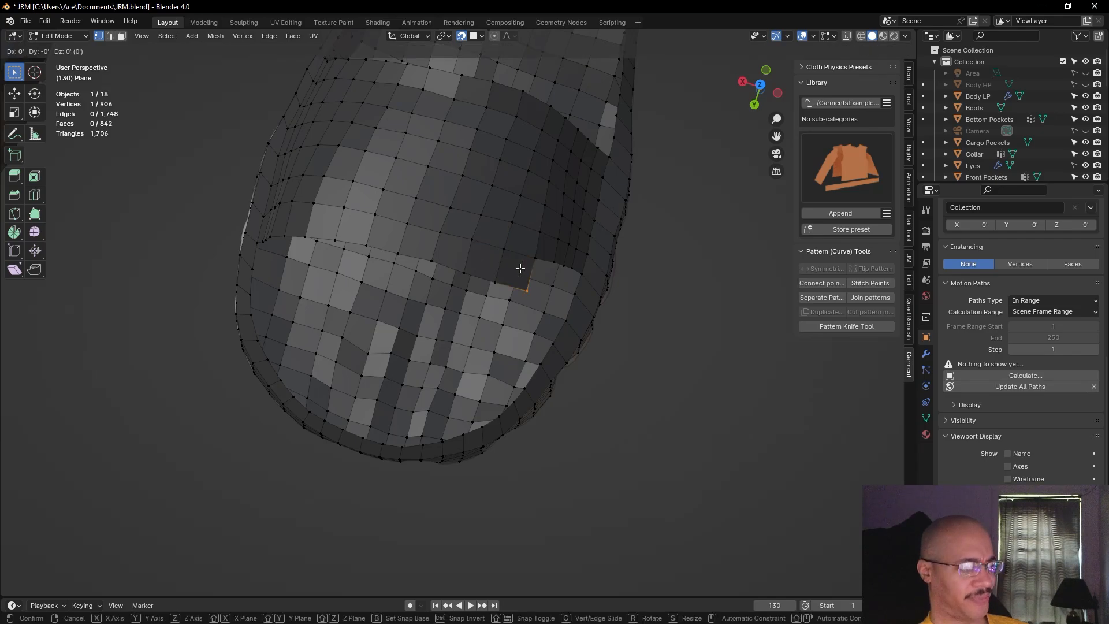
pyautogui.click(518, 267)
pyautogui.moveTo(681, 354); pyautogui.dragTo(705, 343, button='middle')
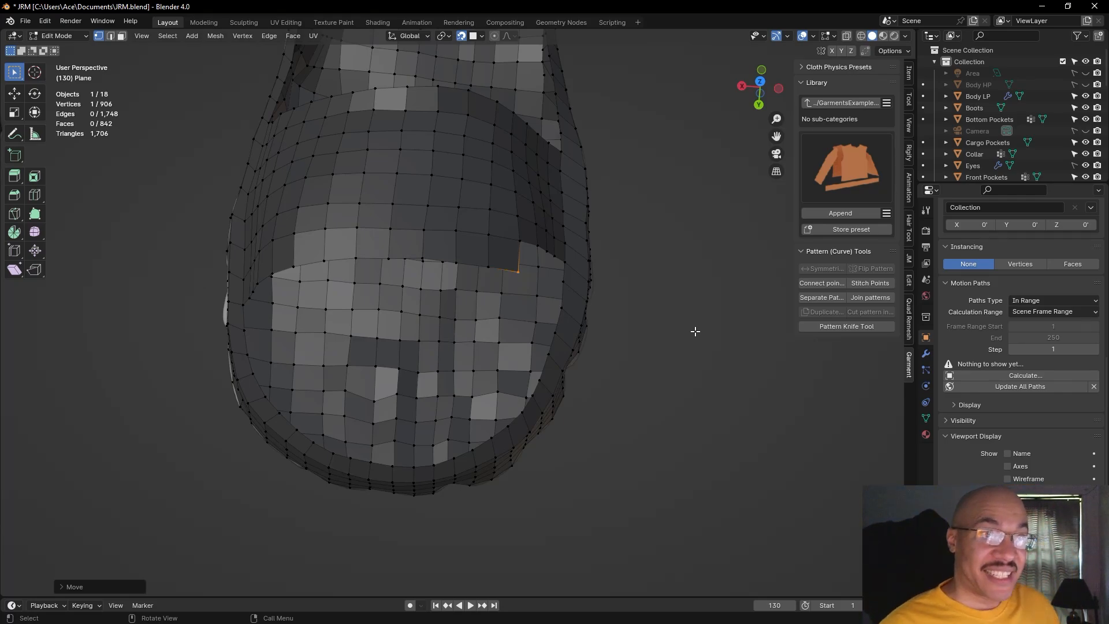
# Add another quad to the strap's toe-side row, continuing it down the side toward the sole rim
pyautogui.moveTo(703, 325); pyautogui.dragTo(589, 250, button='middle')
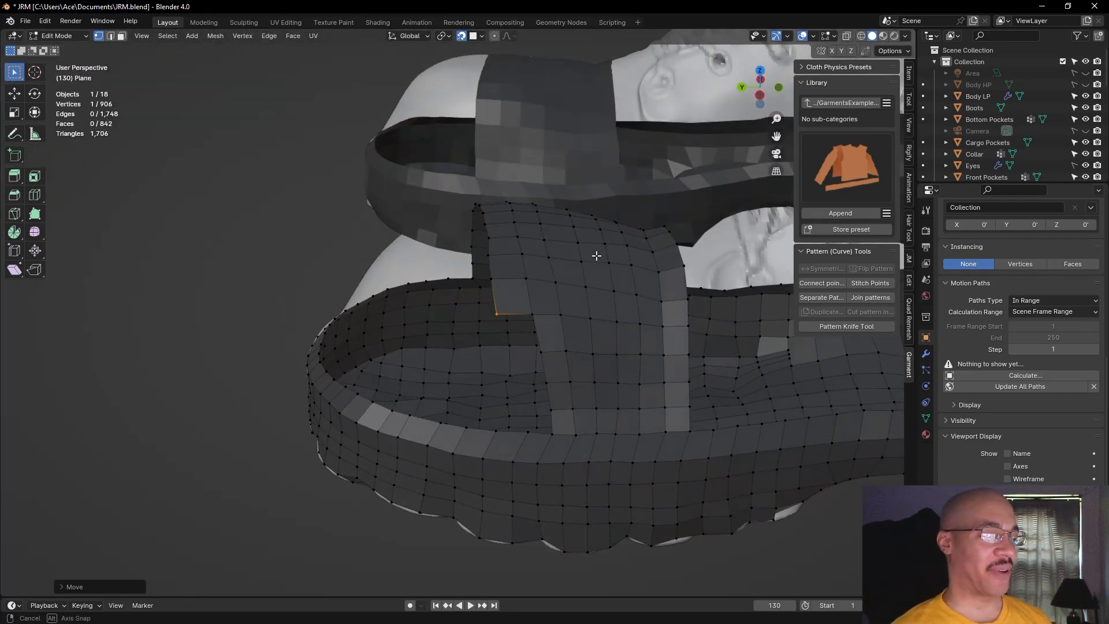
pyautogui.click(529, 317)
pyautogui.press('f')
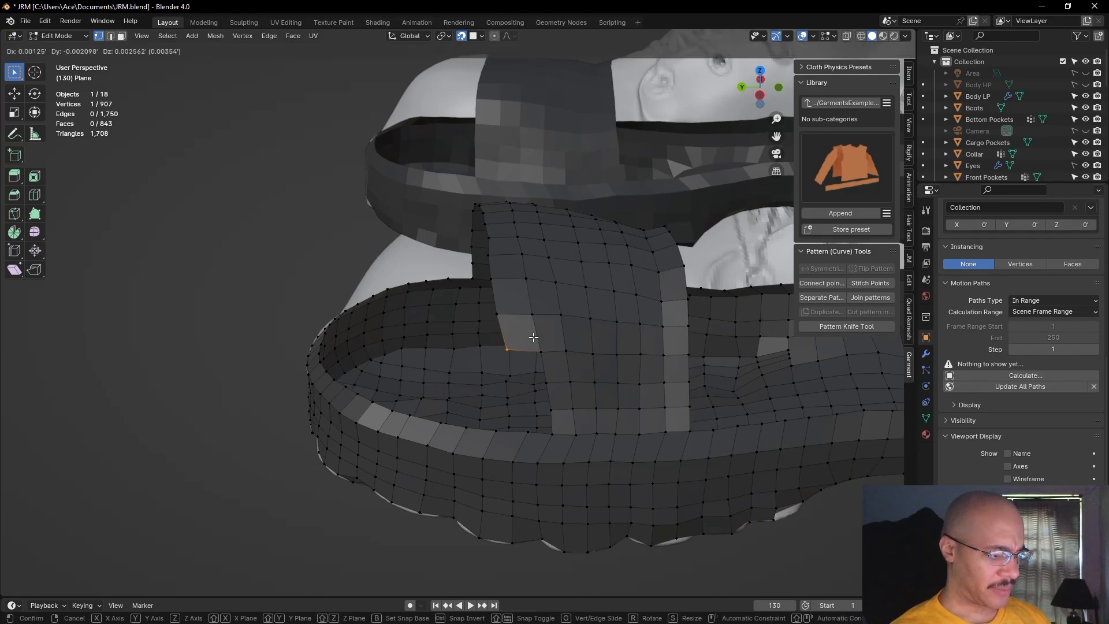
# Reposition several vertices along the sole's upper rim just ahead of the strap's base to even out their spacing
pyautogui.click(543, 441)
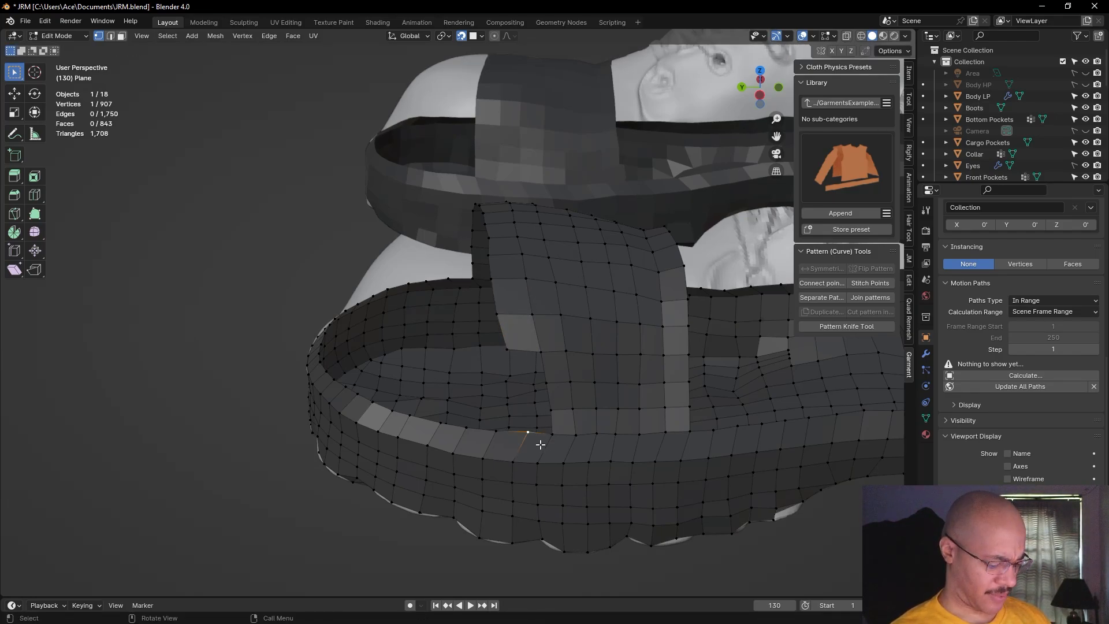
pyautogui.press('g')
pyautogui.click(505, 441)
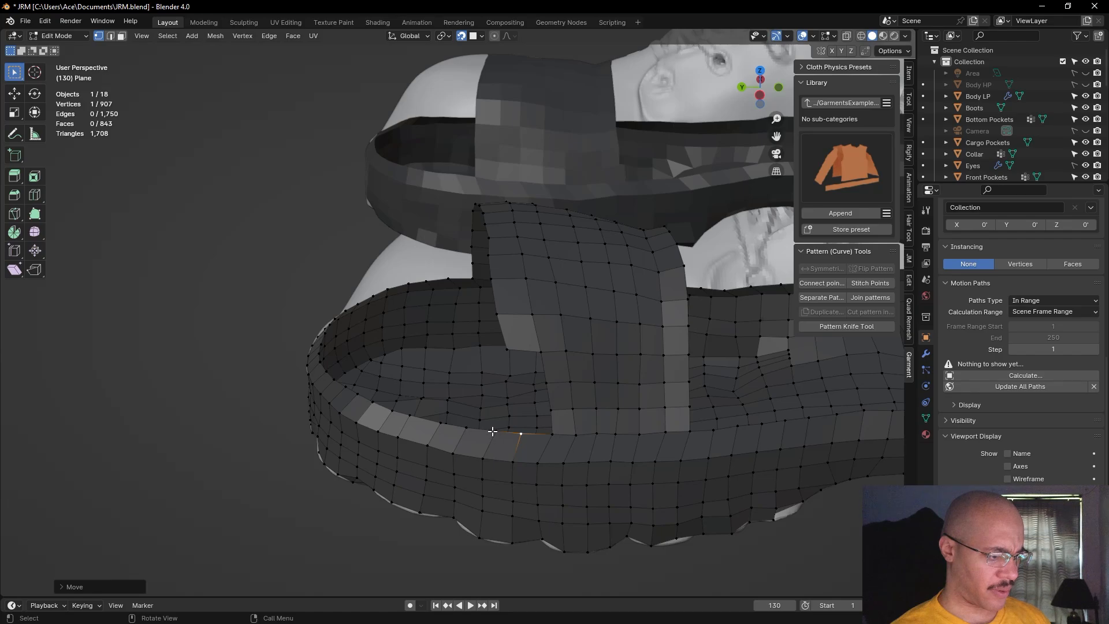
pyautogui.press('g')
pyautogui.click(489, 429)
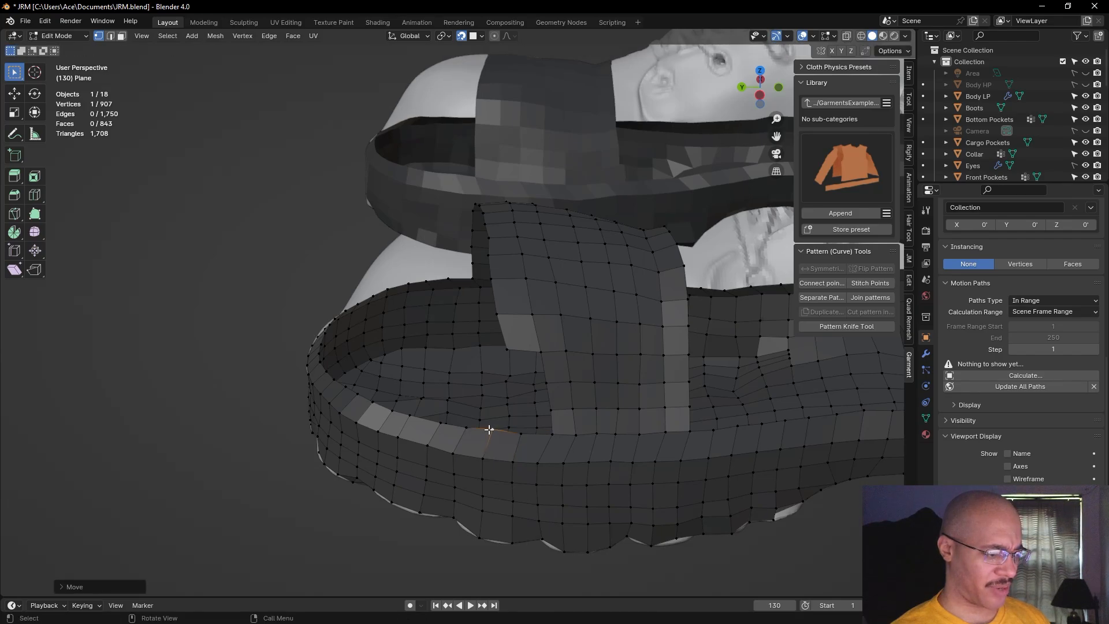
pyautogui.press('g')
pyautogui.click(492, 430)
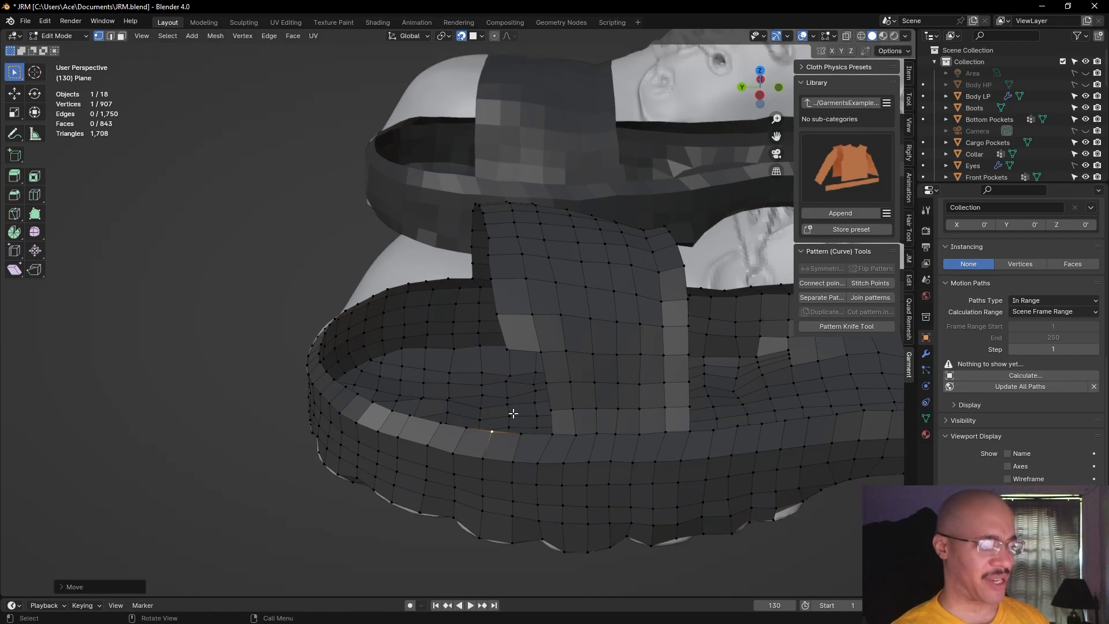
pyautogui.press('g')
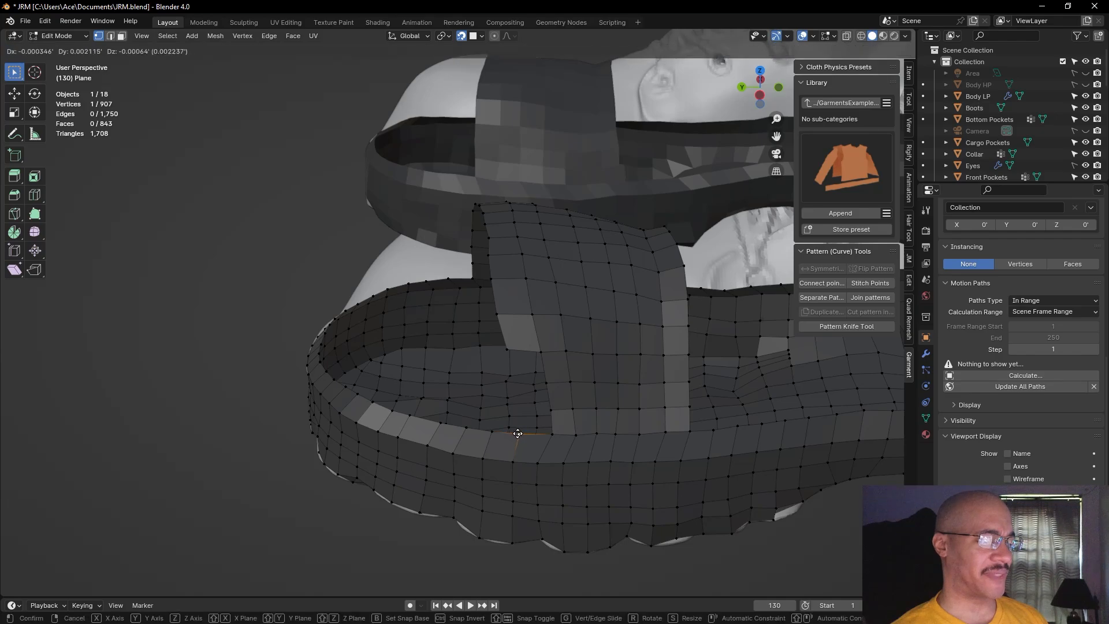
pyautogui.rightClick(517, 433)
pyautogui.press('g')
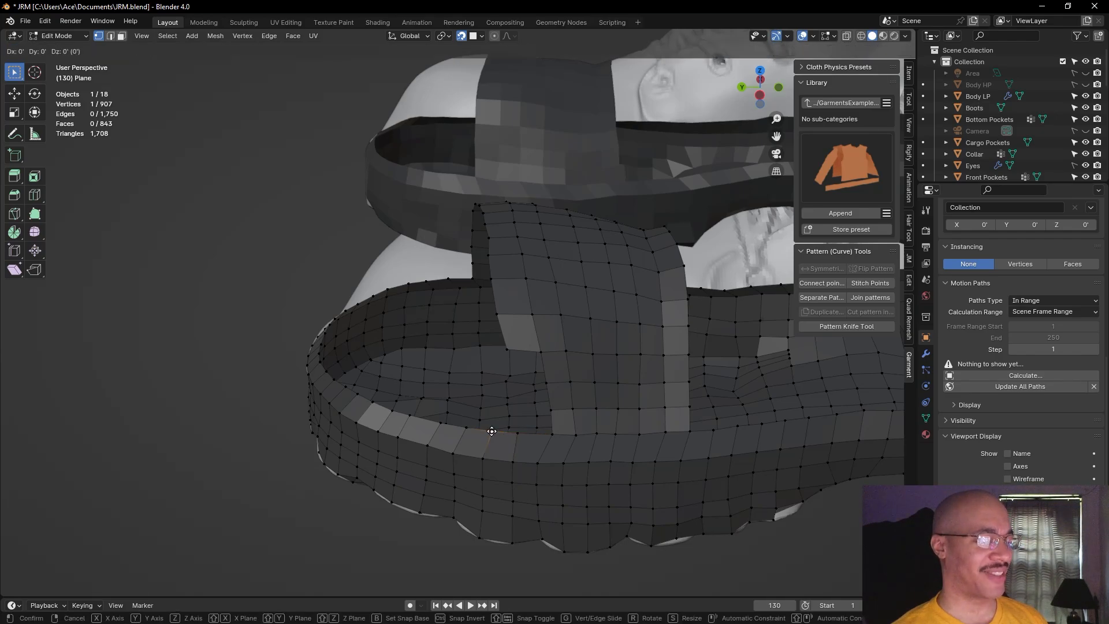
pyautogui.click(489, 432)
pyautogui.click(466, 427)
pyautogui.press('g')
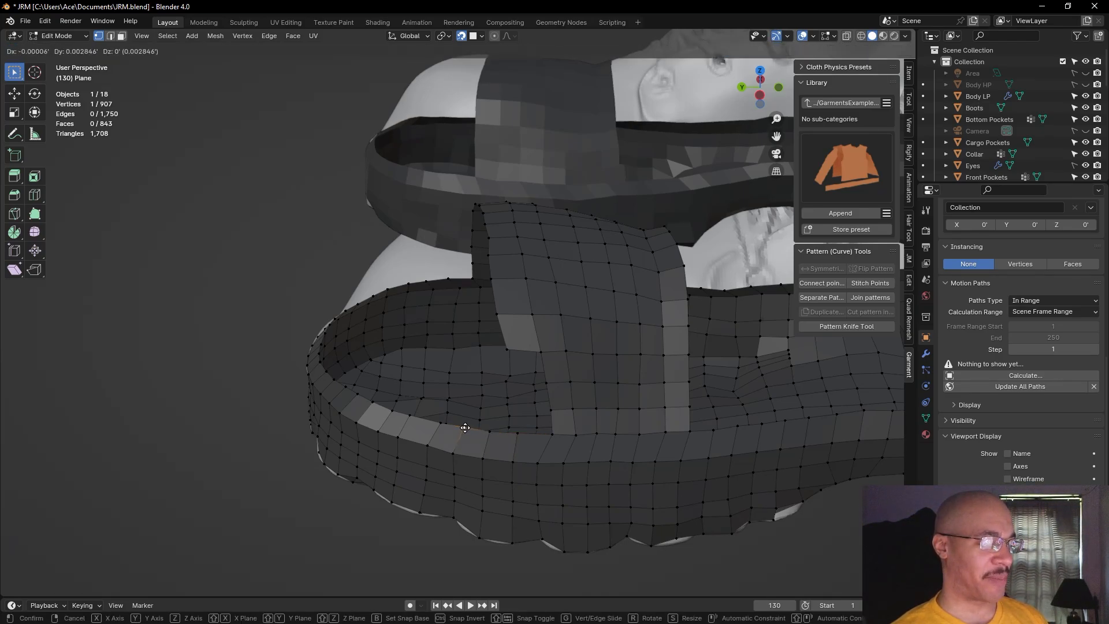
pyautogui.click(463, 428)
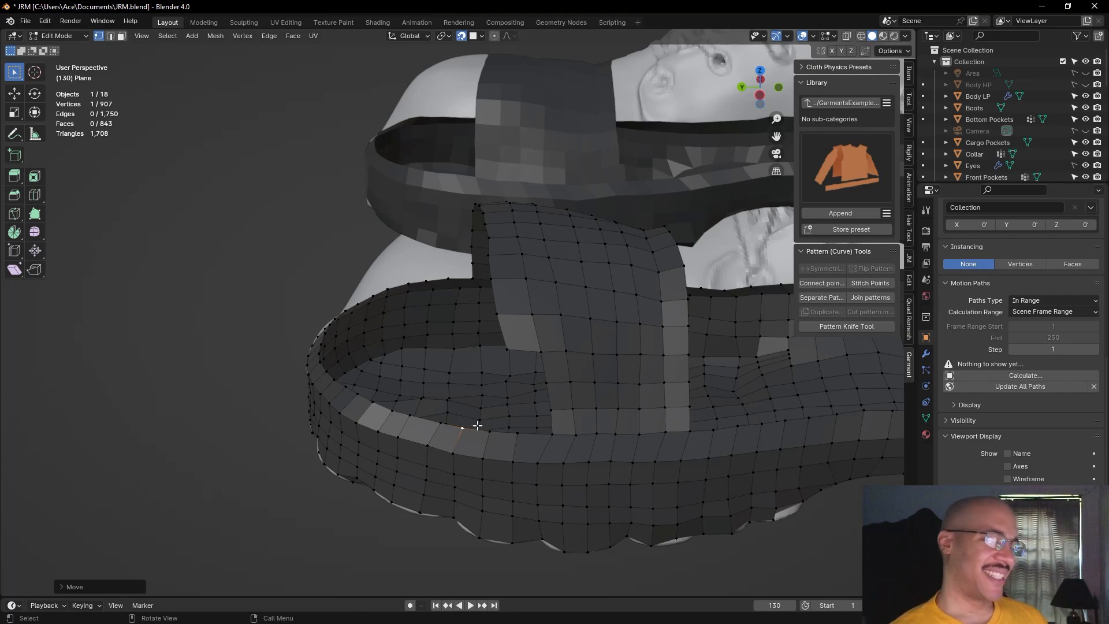
# Fill two more quads down the toe-side row and adjust their front vertices, leaving a one-quad gap above the sole rim
pyautogui.click(549, 440)
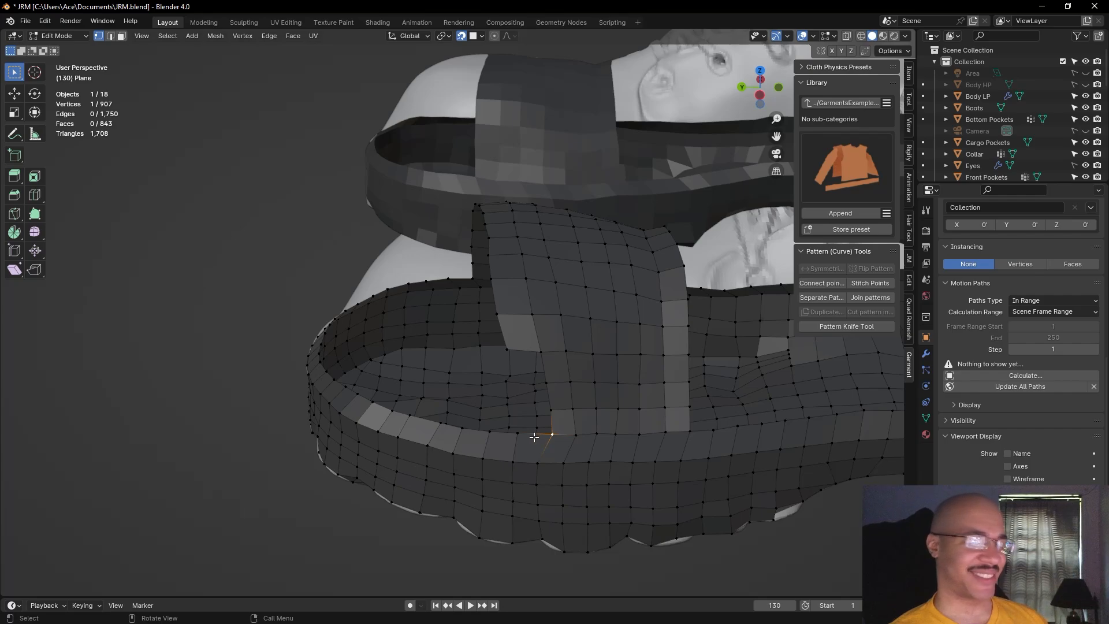
pyautogui.click(540, 353)
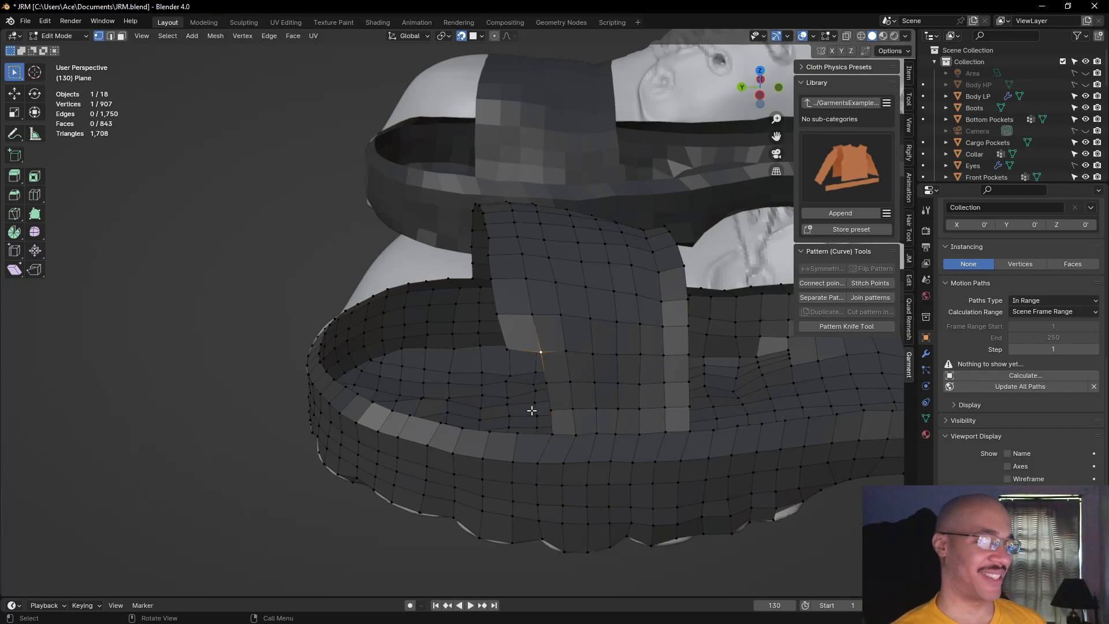
pyautogui.press('f')
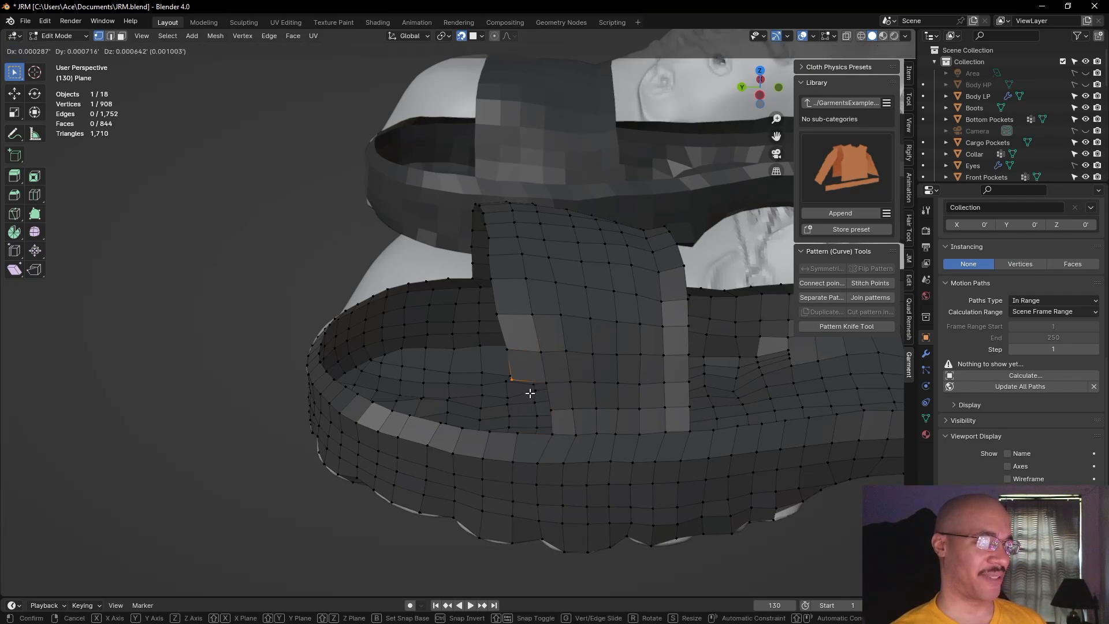
pyautogui.click(533, 394)
pyautogui.click(546, 385)
pyautogui.press('f')
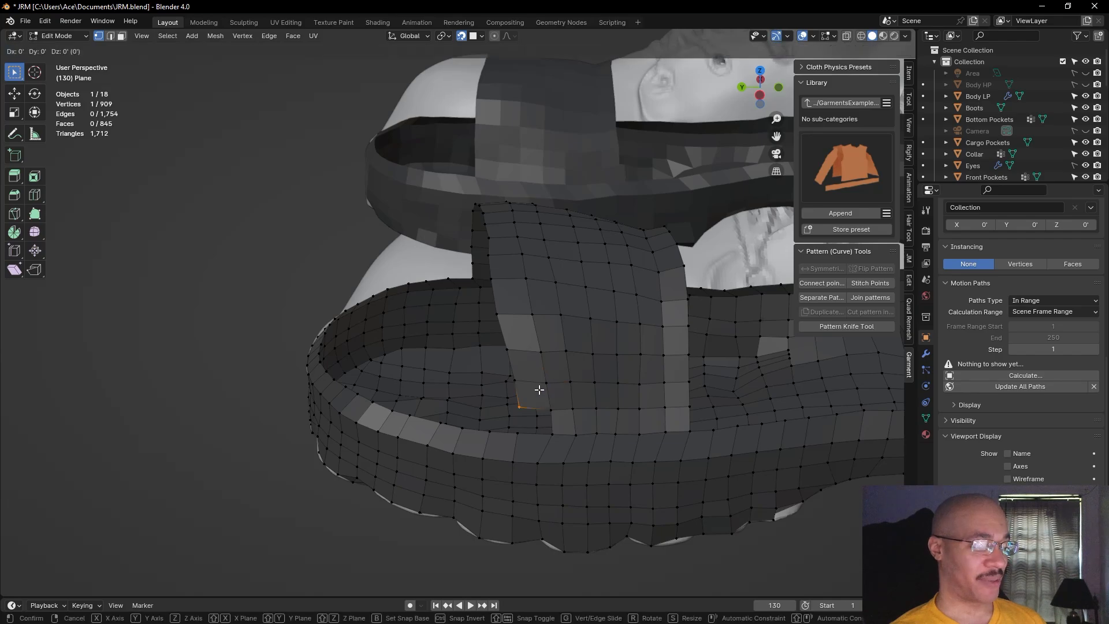
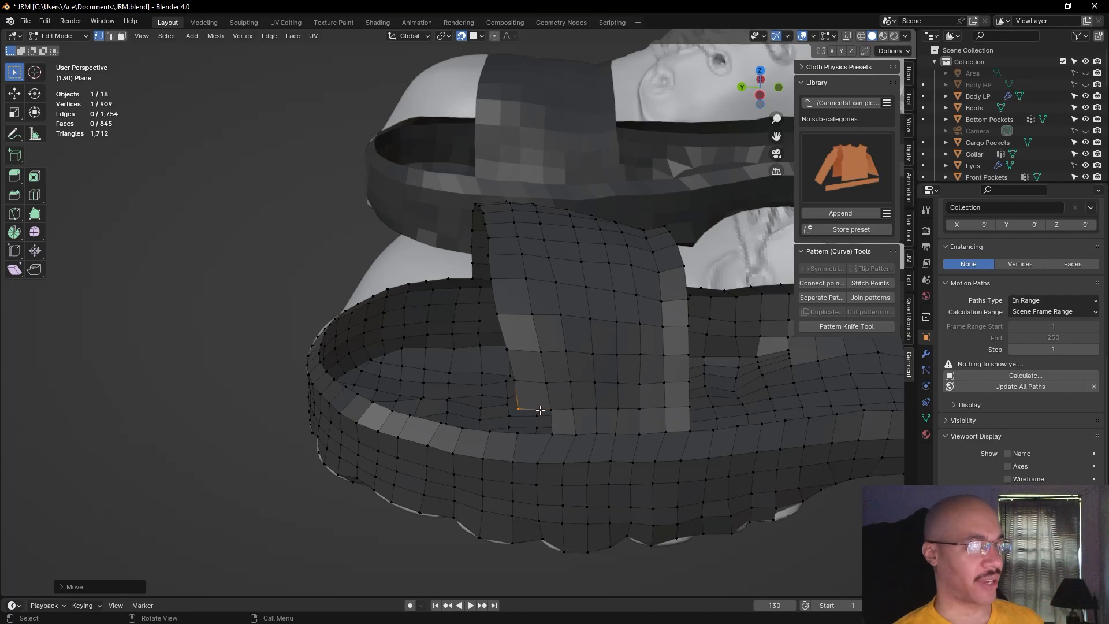
pyautogui.click(515, 381)
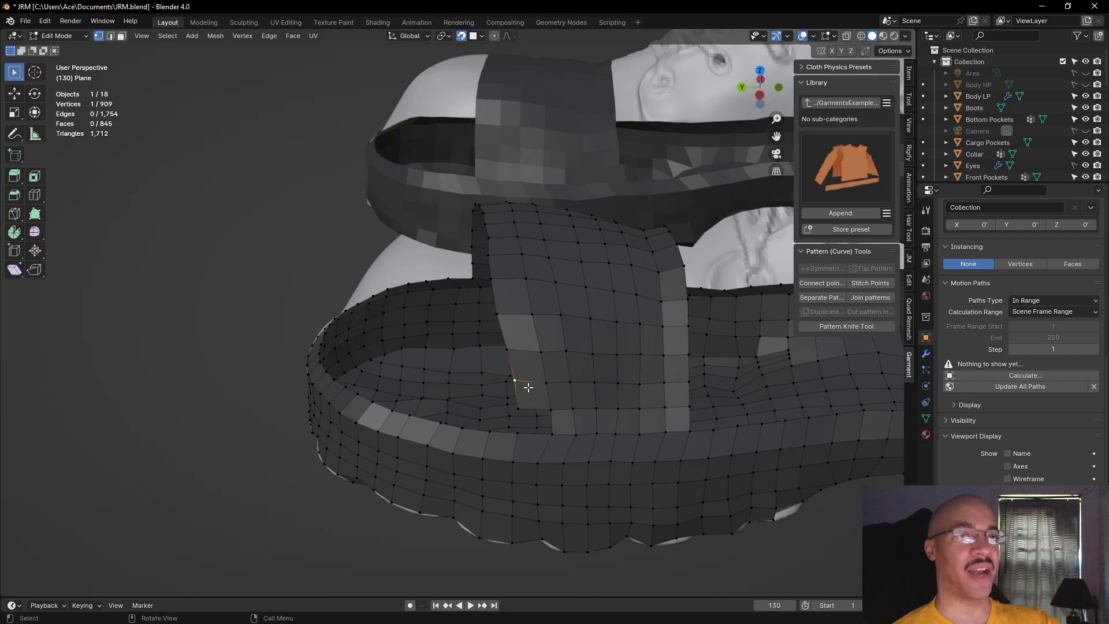
# Using edge selection, fill the gap between the toe-side row's lower end and the sole rim with a quad
pyautogui.moveTo(310, 279); pyautogui.dragTo(326, 255, button='middle')
pyautogui.click(196, 225)
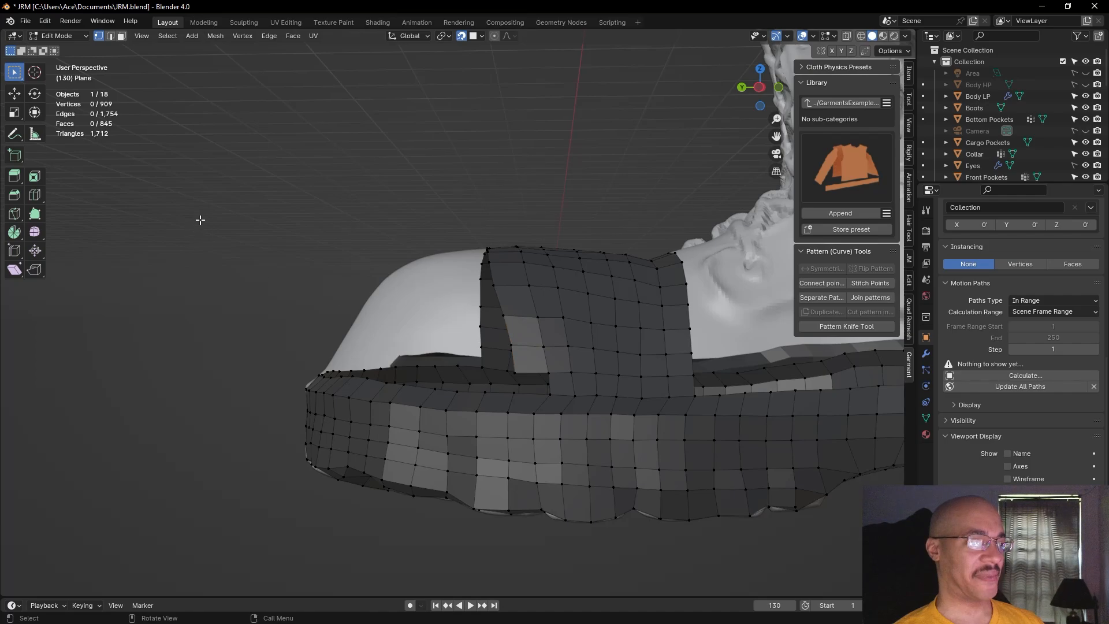
pyautogui.click(110, 36)
pyautogui.click(533, 372)
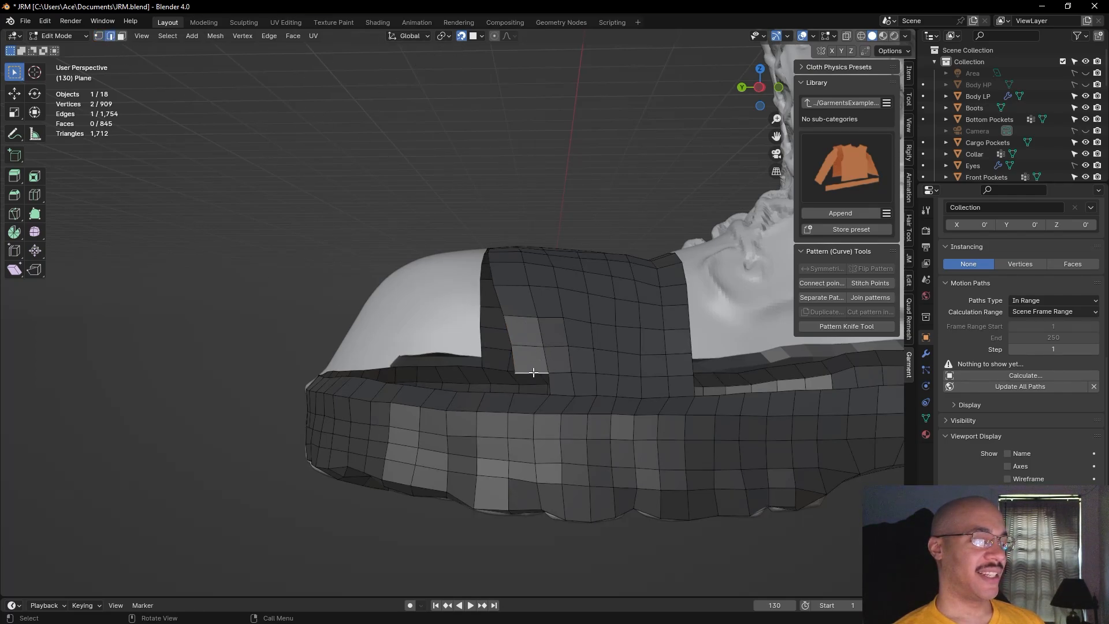
pyautogui.keyDown('shift'); pyautogui.click(533, 392); pyautogui.keyUp('shift')
pyautogui.keyDown('shift'); pyautogui.click(543, 390); pyautogui.keyUp('shift')
pyautogui.hotkey('ctrl', 'z')
pyautogui.hotkey('ctrl', 'z')
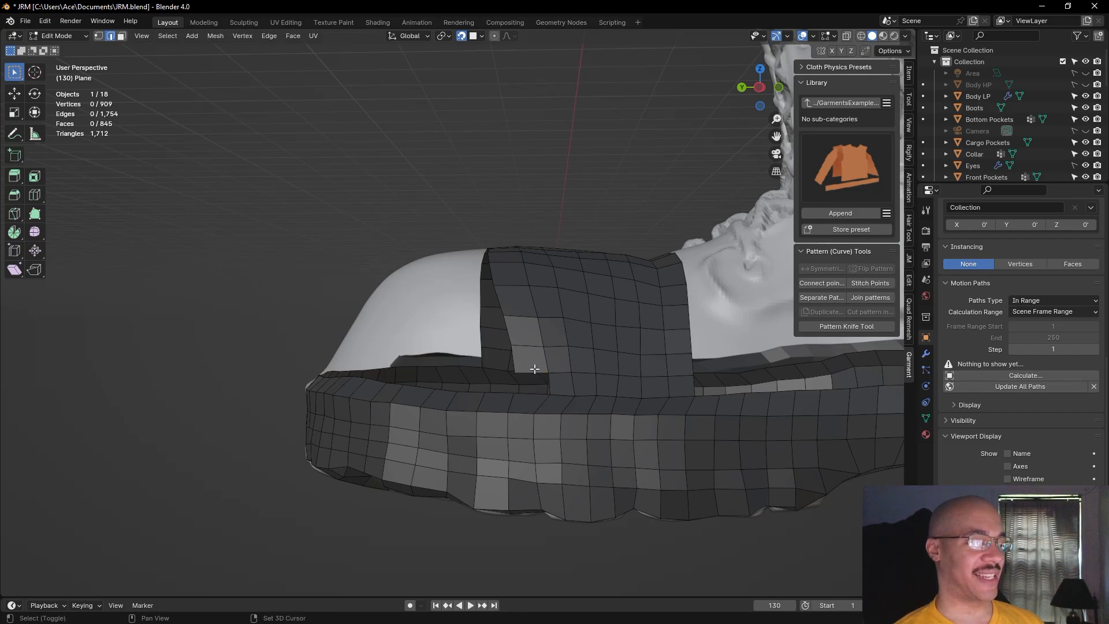
pyautogui.moveTo(285, 272); pyautogui.dragTo(283, 301, button='middle')
pyautogui.keyDown('shift'); pyautogui.click(521, 429); pyautogui.keyUp('shift')
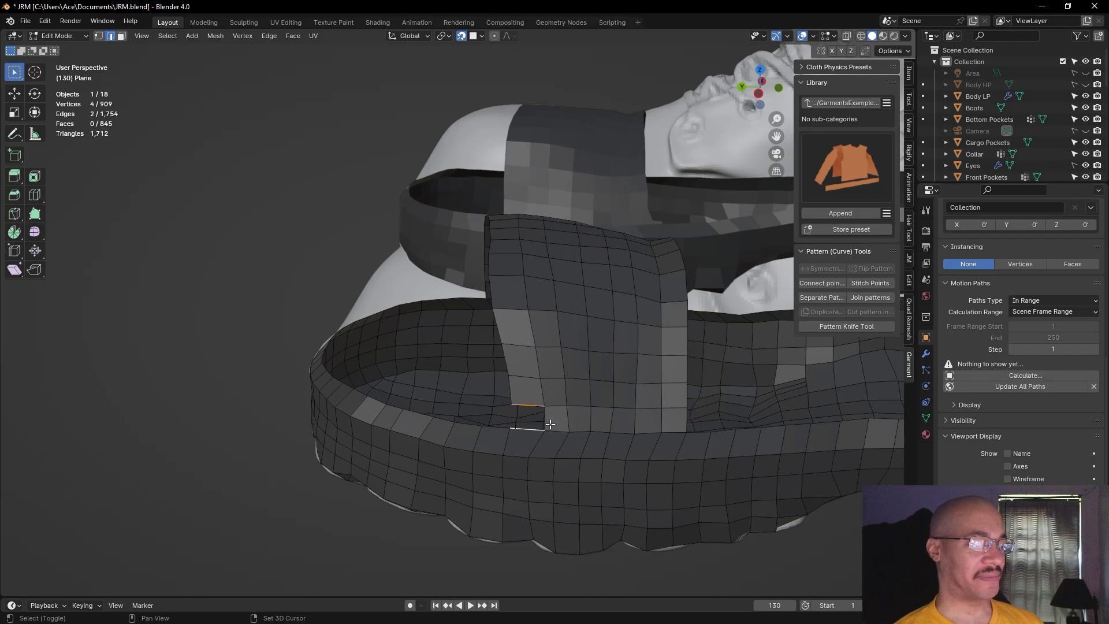
pyautogui.keyDown('shift'); pyautogui.click(545, 420); pyautogui.keyUp('shift')
pyautogui.press('f')
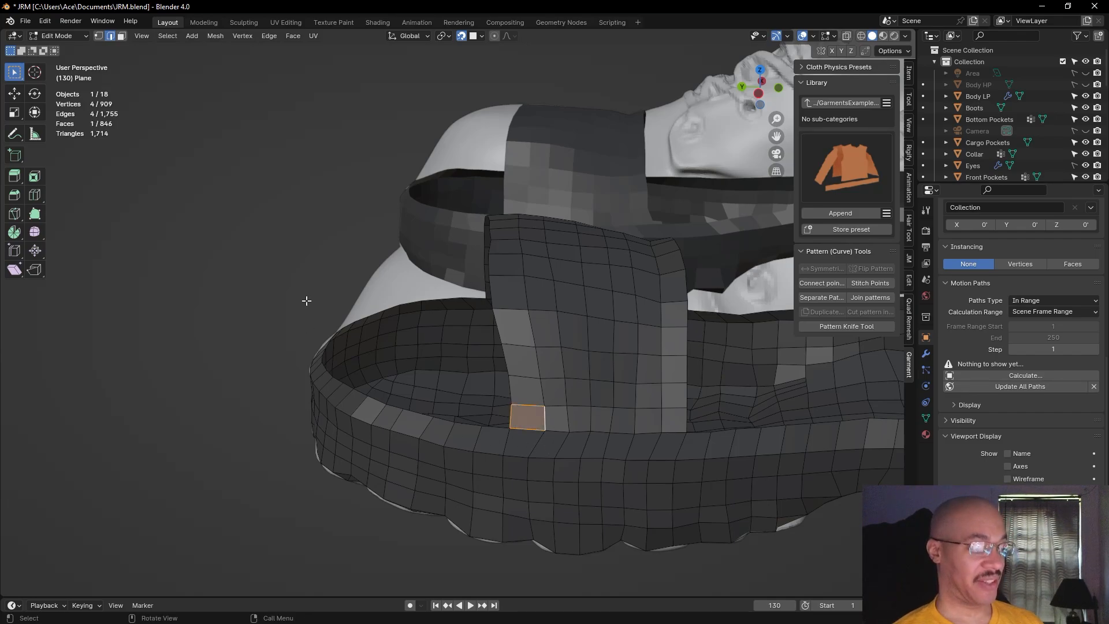
pyautogui.click(264, 247)
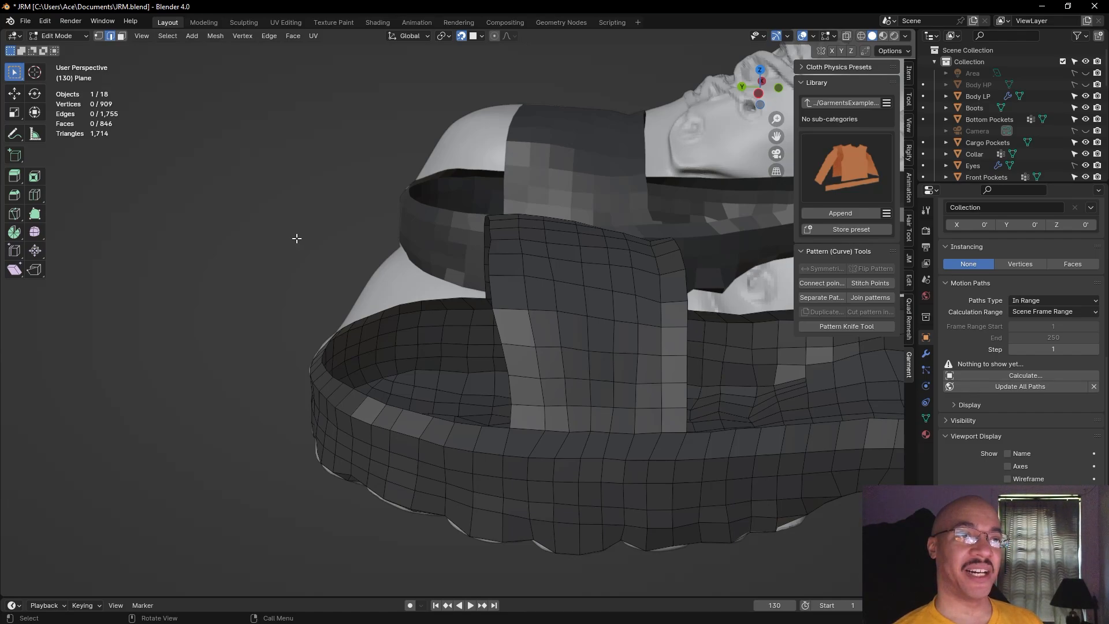
# In vertex selection mode, shift a sole-rim vertex at the strap's base on the foot's opposite side slightly toward the heel
pyautogui.moveTo(296, 237); pyautogui.dragTo(426, 317, button='middle')
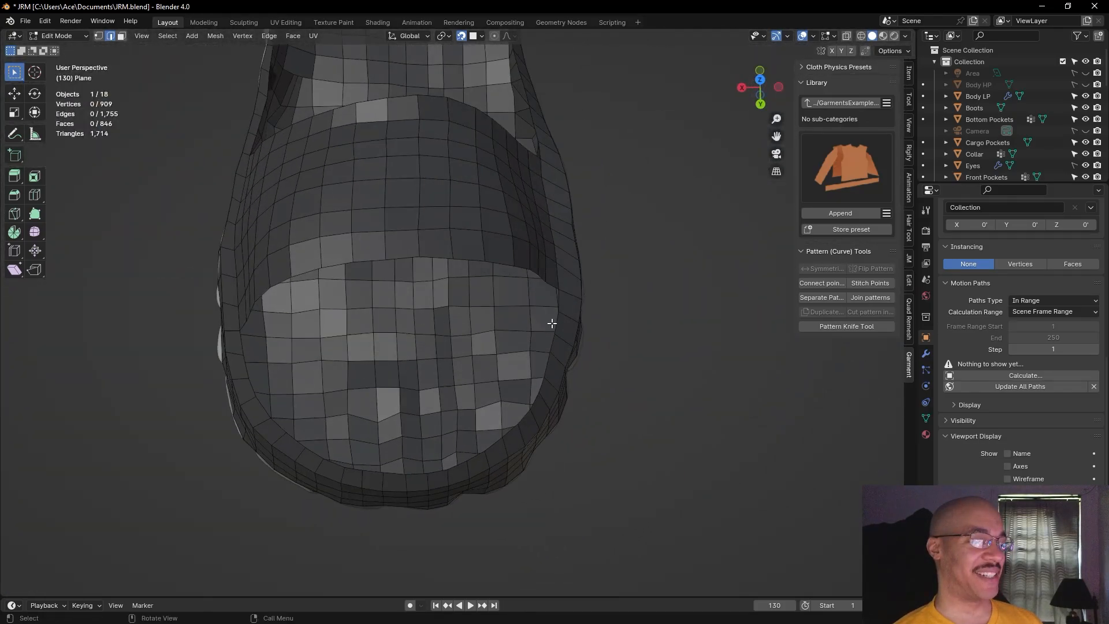
pyautogui.moveTo(641, 408); pyautogui.dragTo(693, 384, button='middle')
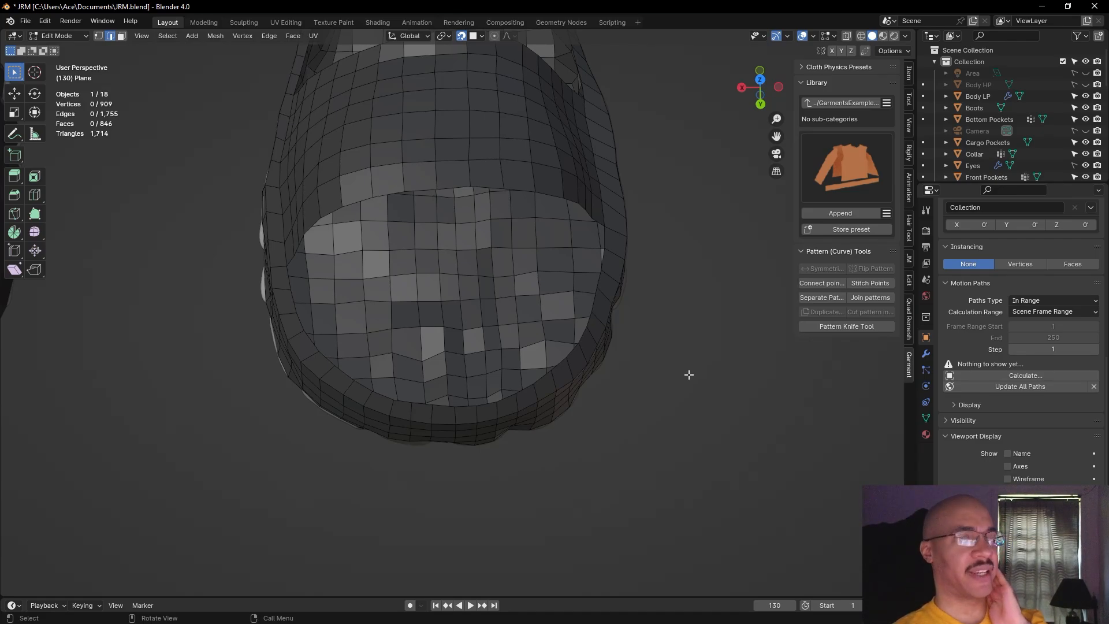
pyautogui.moveTo(689, 374); pyautogui.dragTo(622, 407, button='middle')
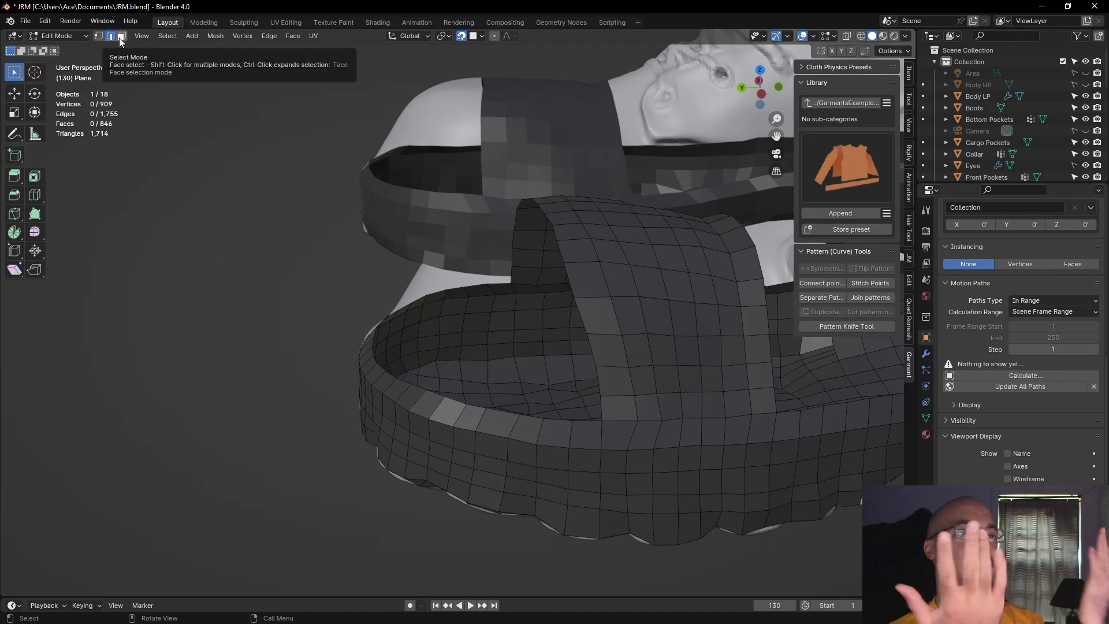
pyautogui.moveTo(169, 225); pyautogui.dragTo(464, 249, button='middle')
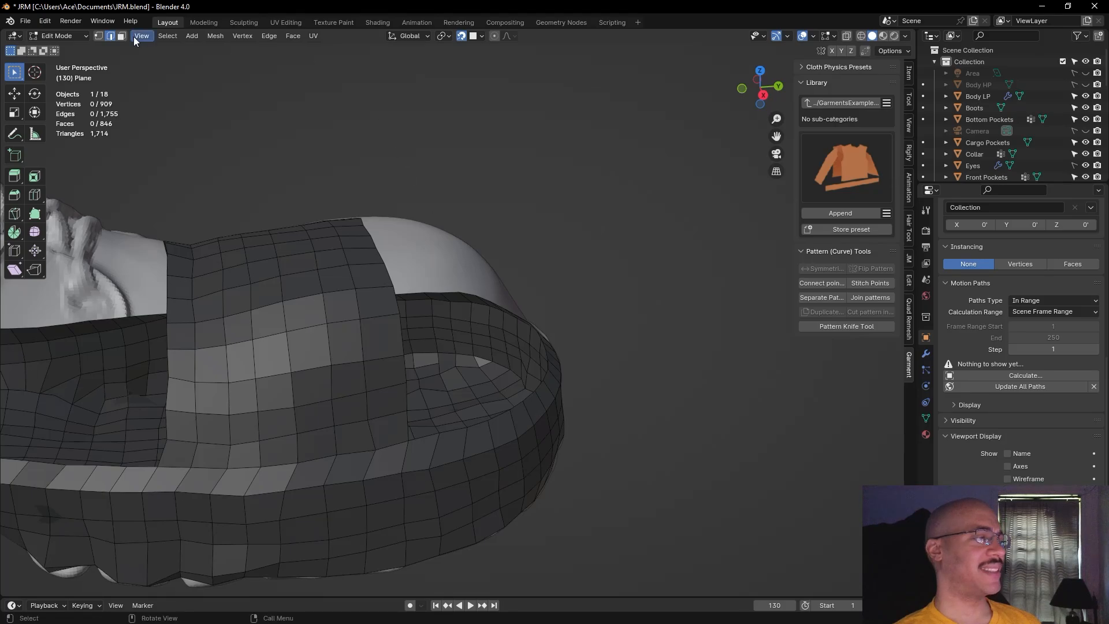
pyautogui.click(98, 36)
pyautogui.moveTo(527, 208); pyautogui.dragTo(566, 257, button='middle')
pyautogui.click(315, 441)
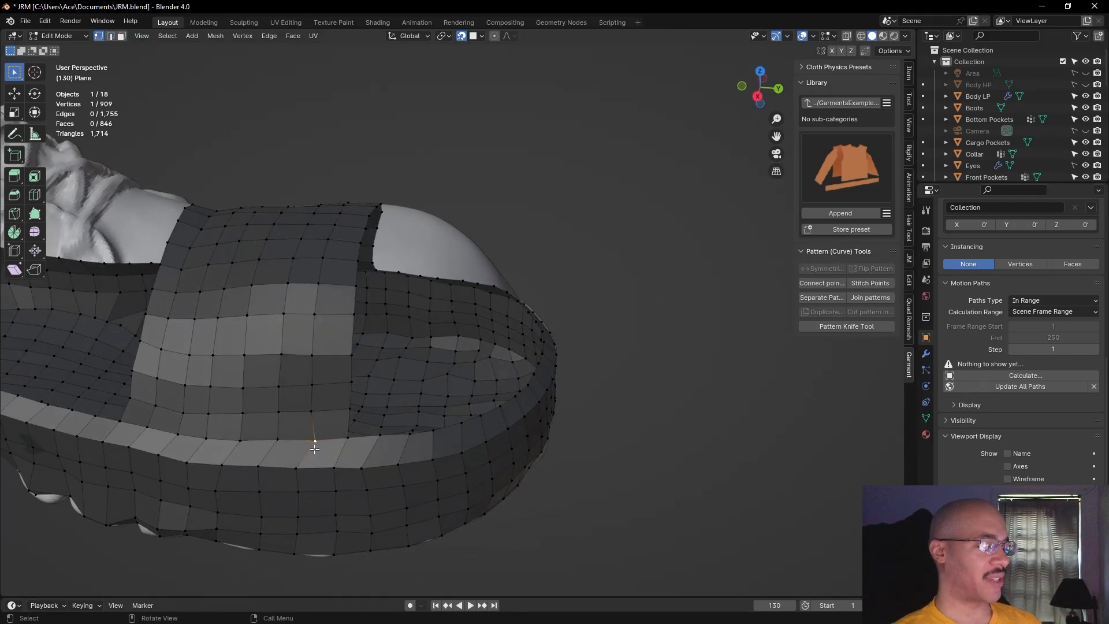
pyautogui.press('g')
pyautogui.click(307, 440)
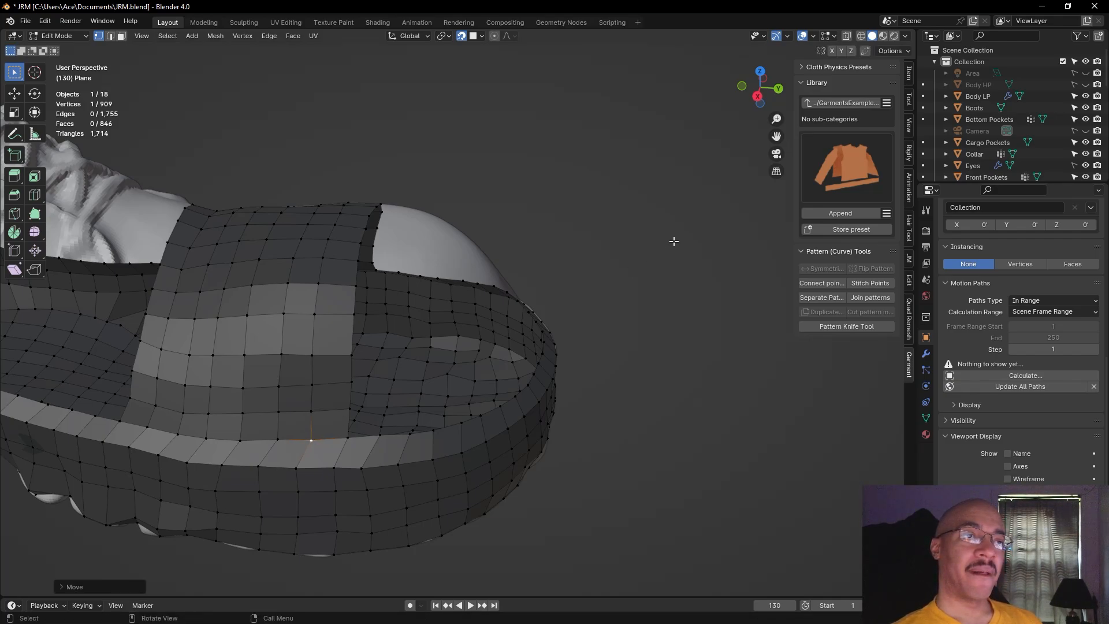
# Start a new toe-side row on the opposite side of the strap, filling three quads upward from the sole rim
pyautogui.moveTo(673, 241)
pyautogui.mouseDown(button='middle')
pyautogui.moveTo(705, 245)
pyautogui.moveTo(639, 258)
pyautogui.moveTo(658, 249)
pyautogui.mouseUp(button='middle')
pyautogui.click(280, 396)
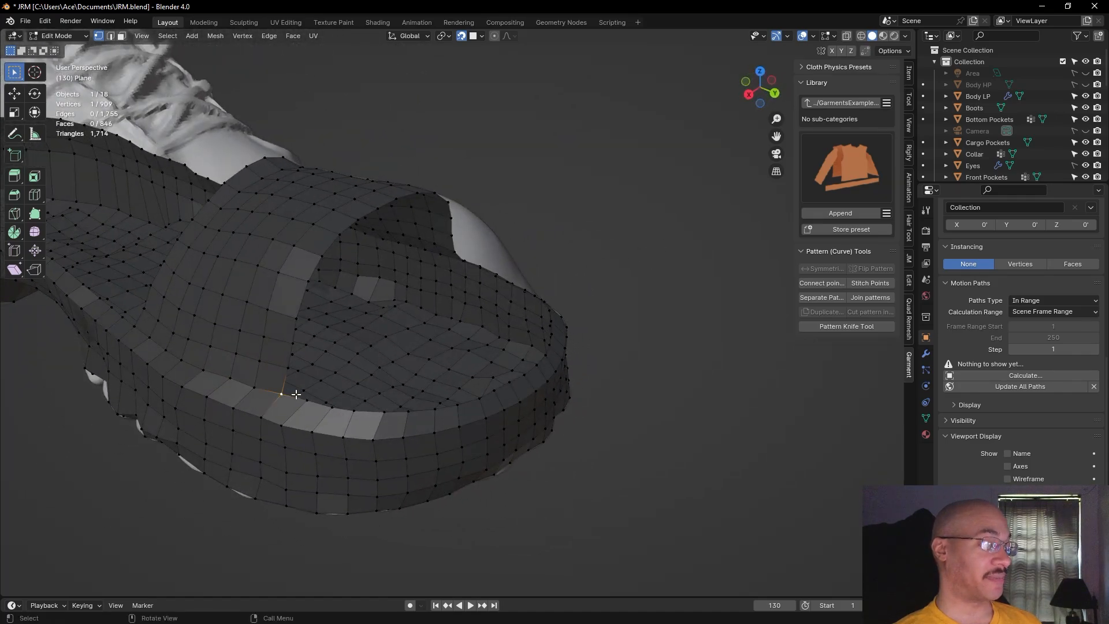
pyautogui.press('f')
pyautogui.click(297, 391)
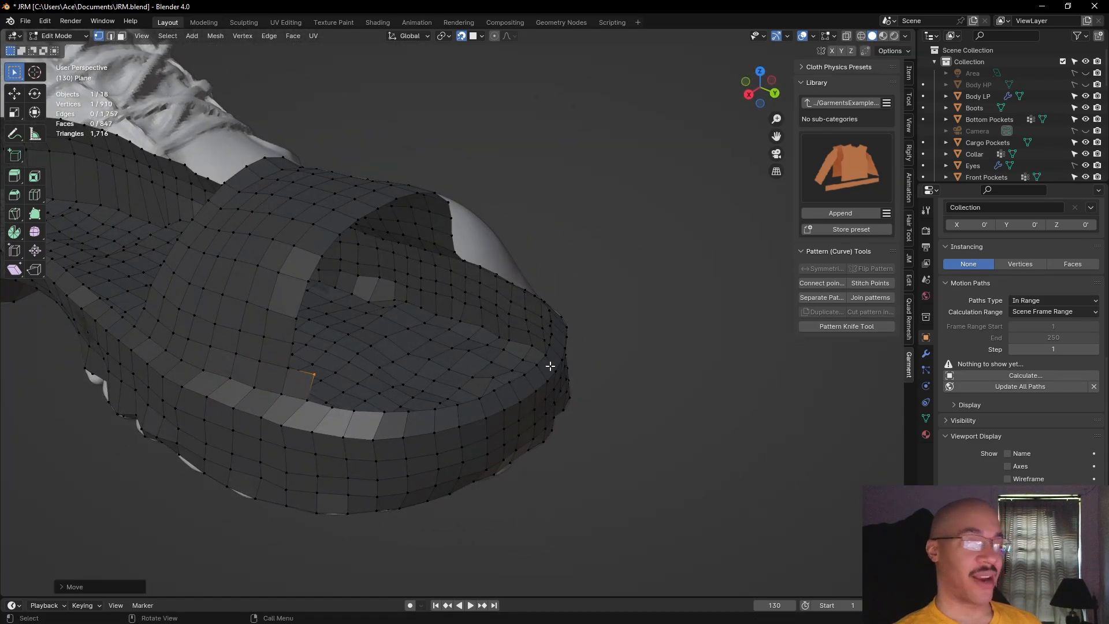
pyautogui.click(287, 367)
pyautogui.press('f')
pyautogui.click(289, 368)
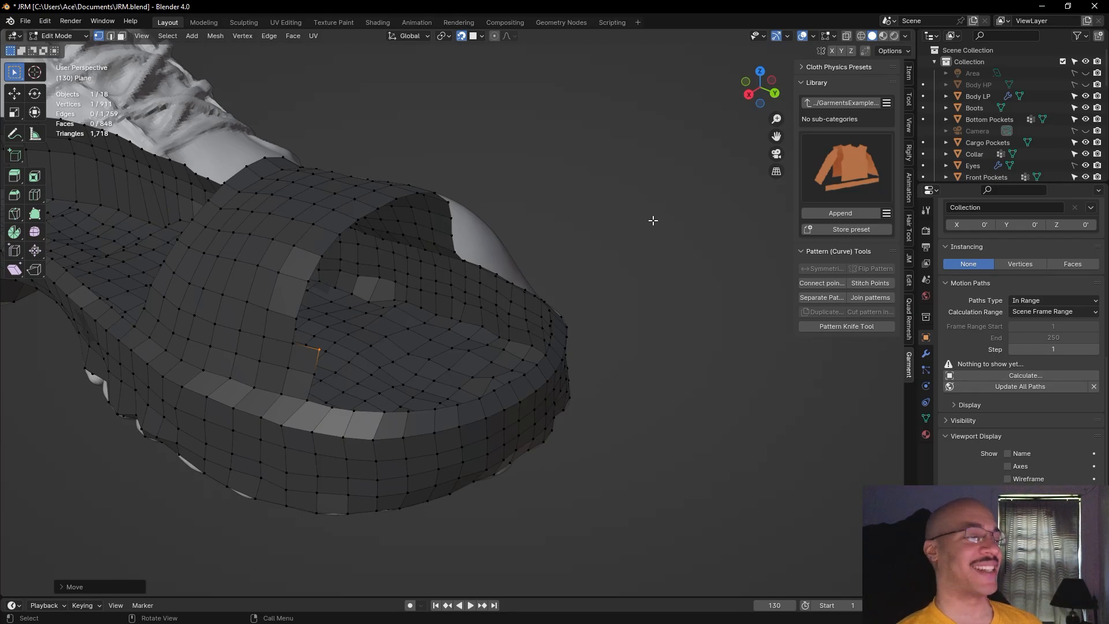
pyautogui.click(657, 224)
pyautogui.moveTo(657, 224); pyautogui.dragTo(312, 406, button='middle')
pyautogui.click(334, 397)
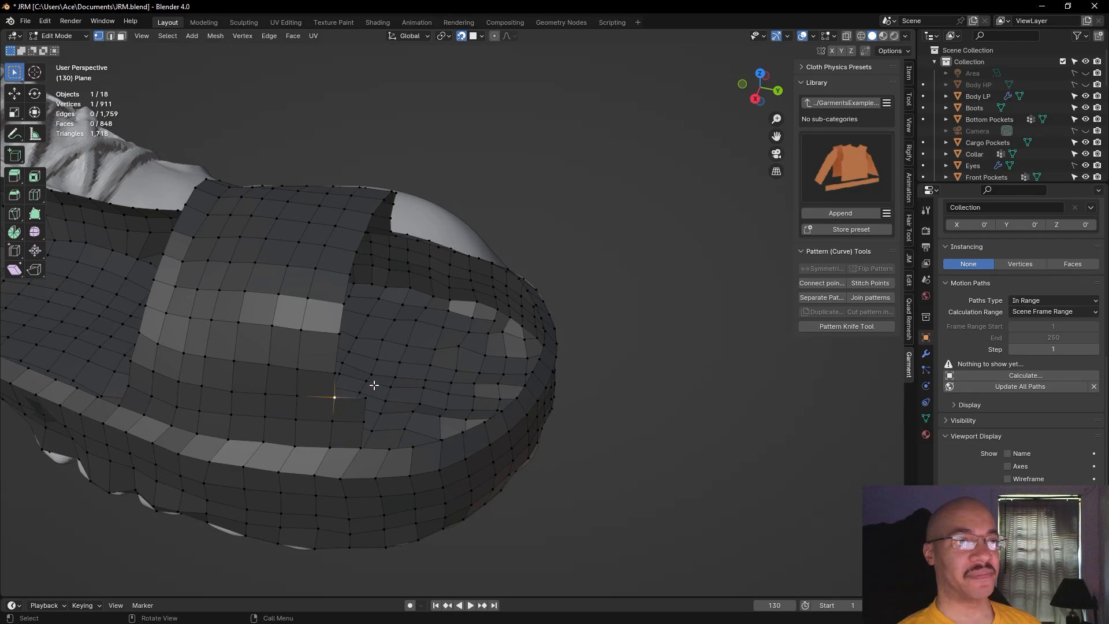
pyautogui.hotkey('alt', 'v')
pyautogui.click(376, 386)
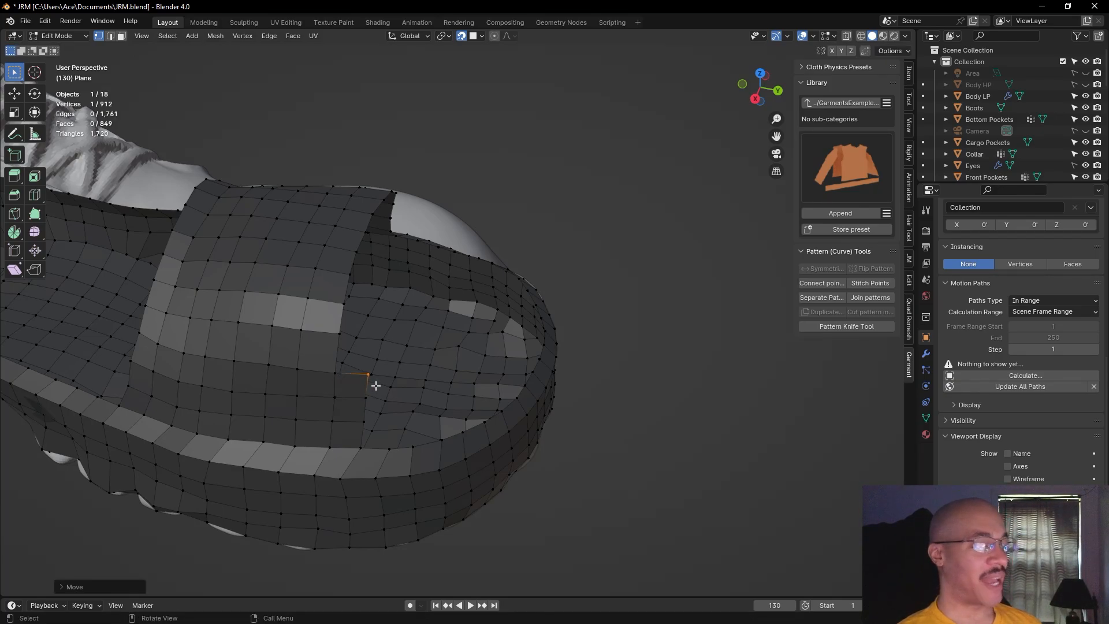
# Shift the sole vertex just below the rim at the strap's front base slightly toward the toe
pyautogui.click(361, 448)
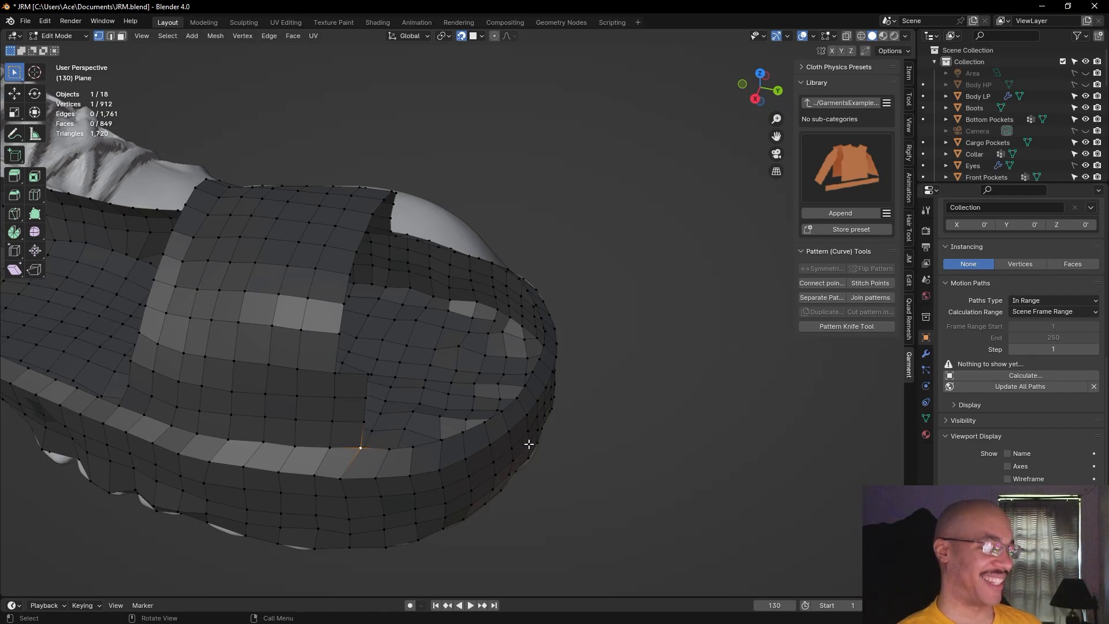
pyautogui.click(340, 478)
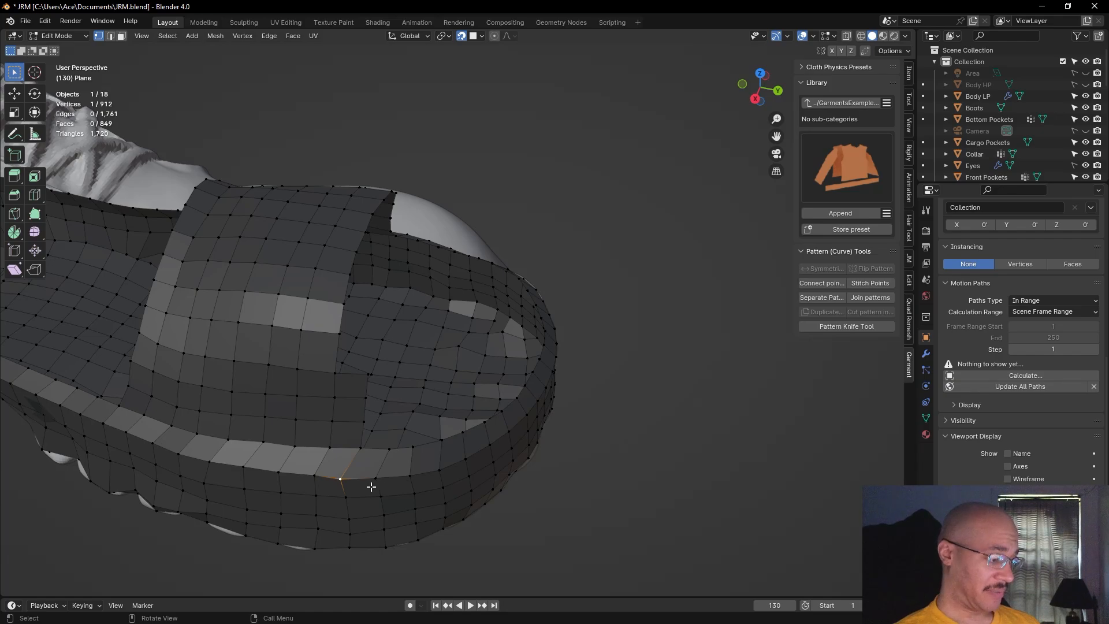
pyautogui.press('g')
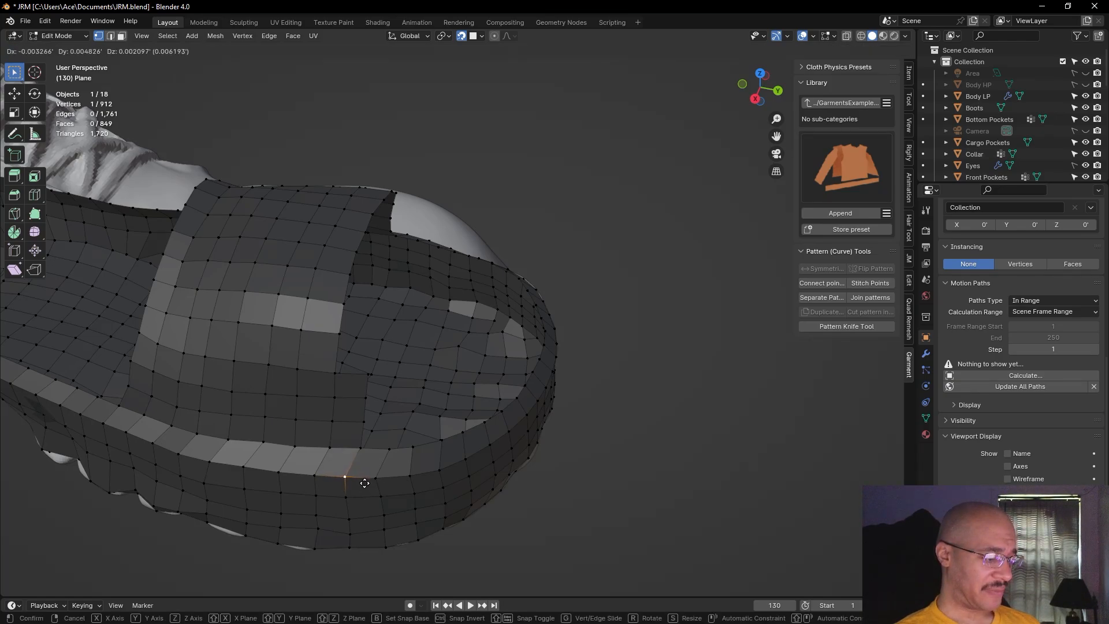
pyautogui.click(366, 478)
# Start another toe-side row in front of the current one, filling two quads upward from the sole rim
pyautogui.click(363, 446)
pyautogui.press('f')
pyautogui.click(364, 445)
pyautogui.click(361, 423)
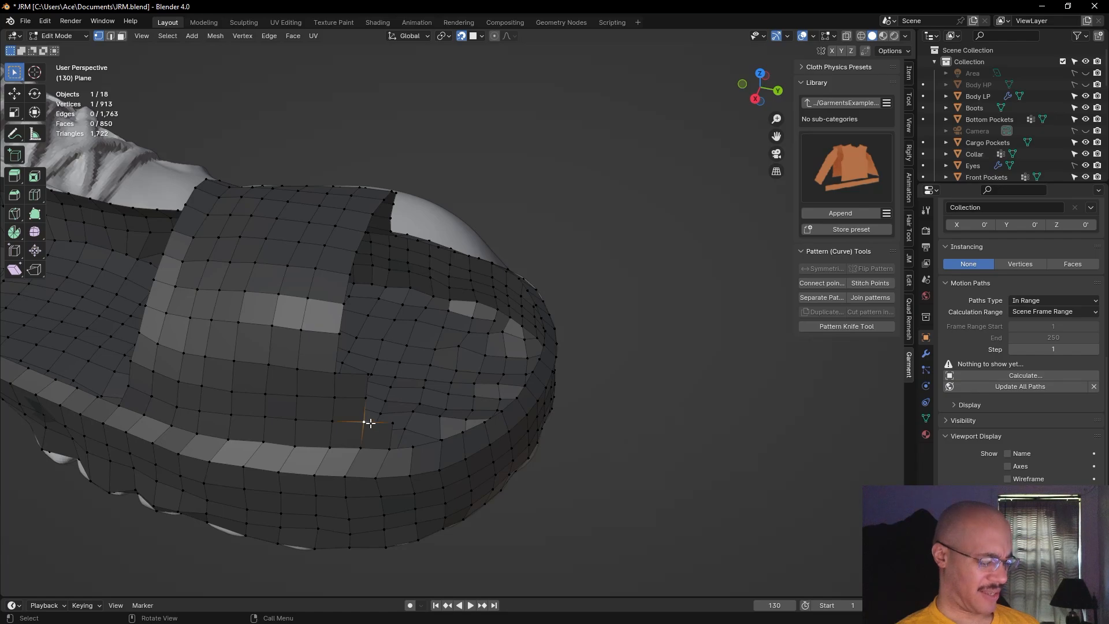
pyautogui.press('f')
pyautogui.click(370, 423)
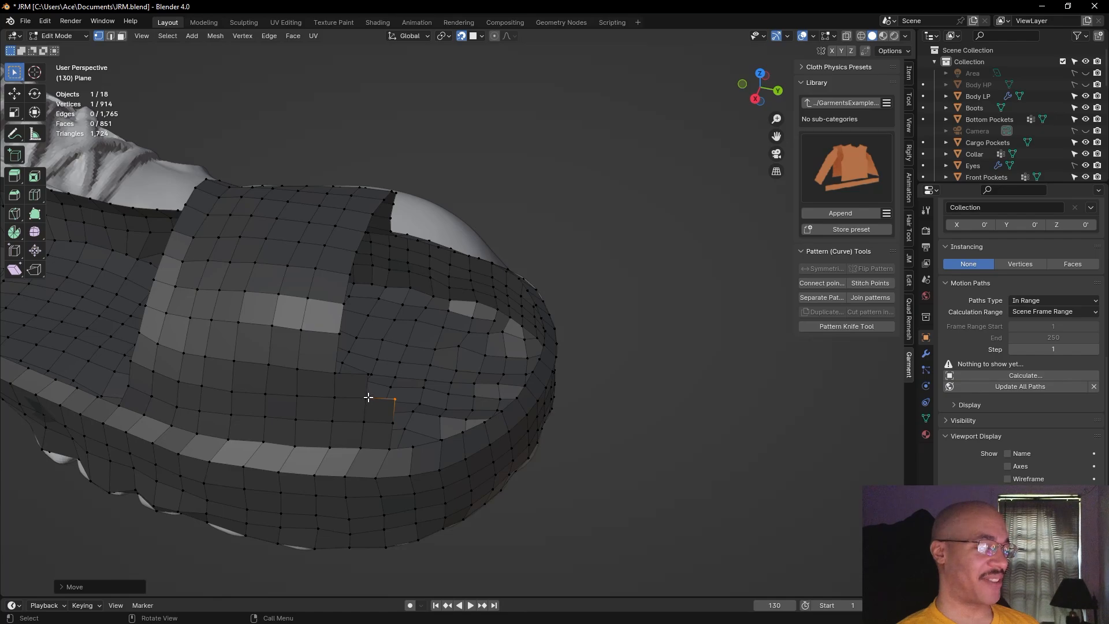
# Extend both toe-side rows up the side of the strap by one quad each
pyautogui.press('g')
pyautogui.click(368, 398)
pyautogui.click(332, 376)
pyautogui.press('f')
pyautogui.click(332, 376)
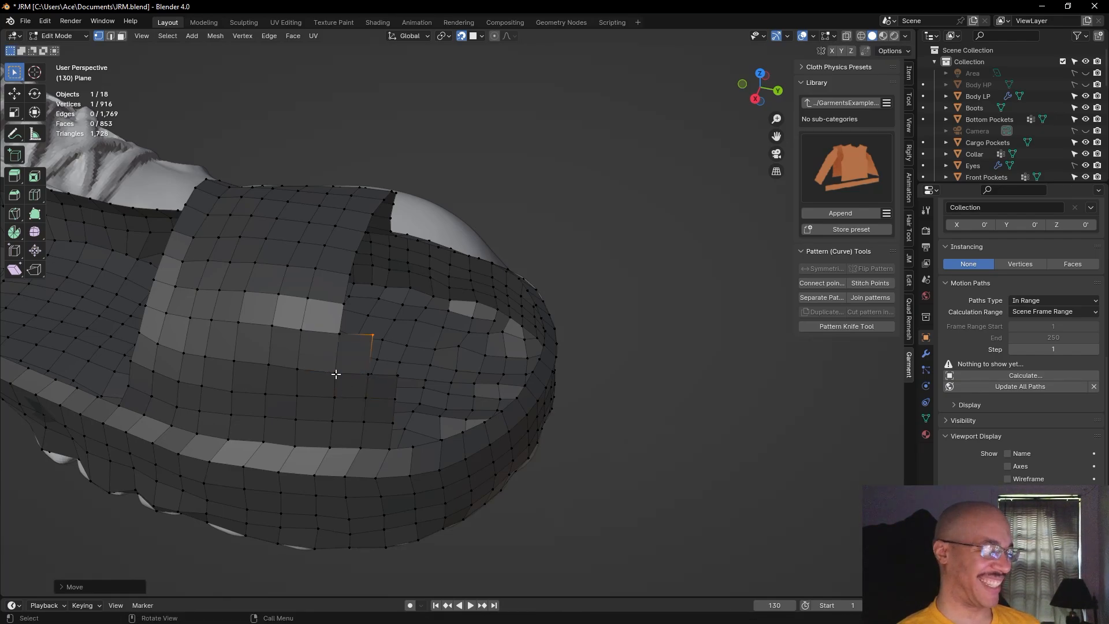
# Fill three more quads up the strap's side, one in the inner row and two in the outer toe-side row
pyautogui.moveTo(614, 466); pyautogui.dragTo(397, 379, button='middle')
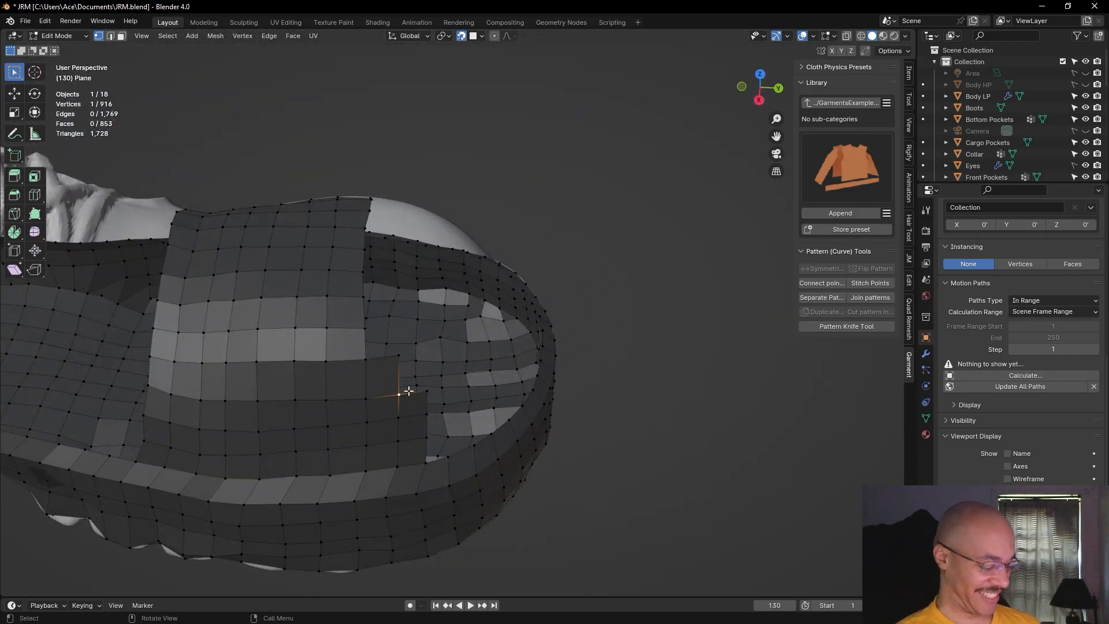
pyautogui.press('f')
pyautogui.click(409, 390)
pyautogui.click(368, 361)
pyautogui.press('f')
pyautogui.click(369, 362)
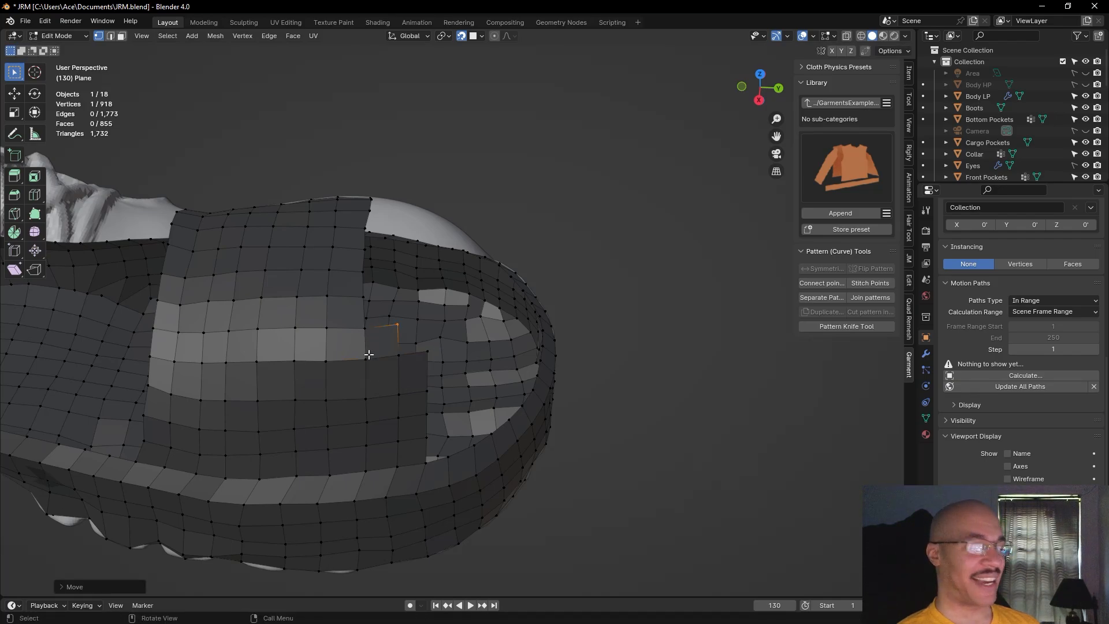
pyautogui.click(428, 350)
pyautogui.press('f')
pyautogui.click(398, 357)
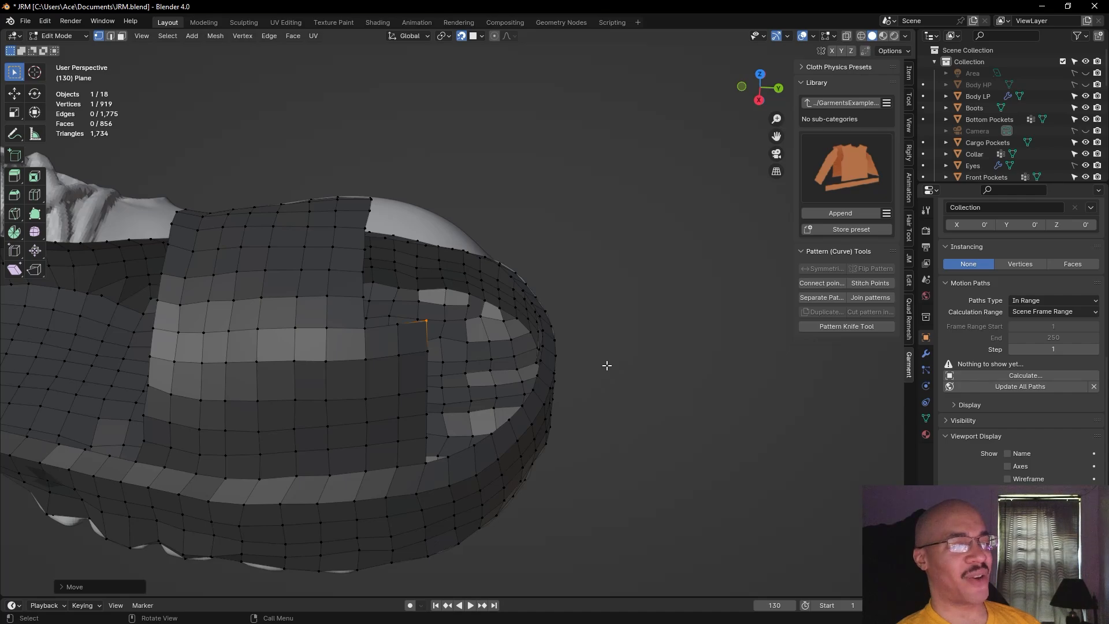
# From above, add one quad to each of the two toe-side rows where they curve onto the strap's top
pyautogui.moveTo(628, 230); pyautogui.dragTo(634, 288, button='middle')
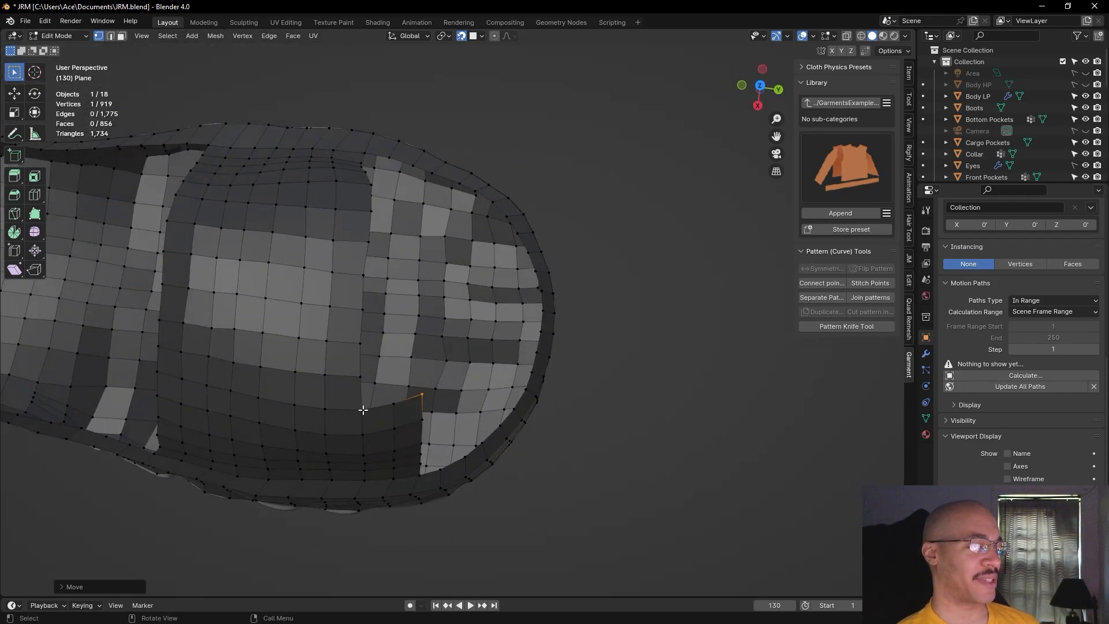
pyautogui.click(363, 408)
pyautogui.press('f')
pyautogui.press('g')
pyautogui.click(379, 404)
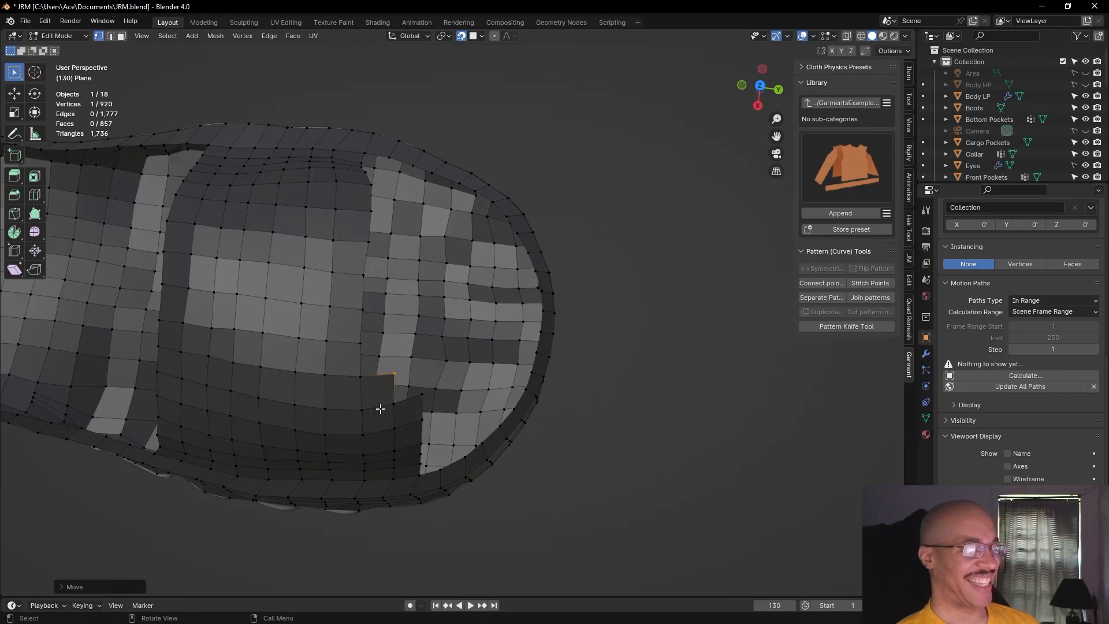
pyautogui.press('f')
pyautogui.press('g')
pyautogui.click(394, 406)
pyautogui.press('f')
pyautogui.press('g')
# Fill three more quads across the strap's top, two in the inner row and one in the outer row
pyautogui.click(363, 376)
pyautogui.press('f')
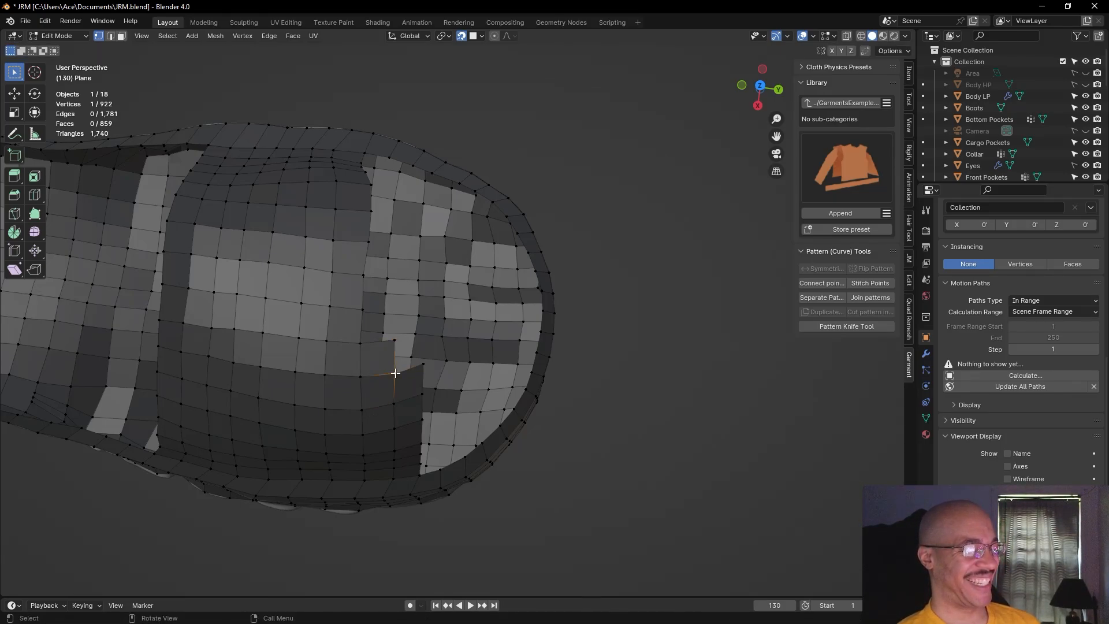
pyautogui.press('g')
pyautogui.click(396, 373)
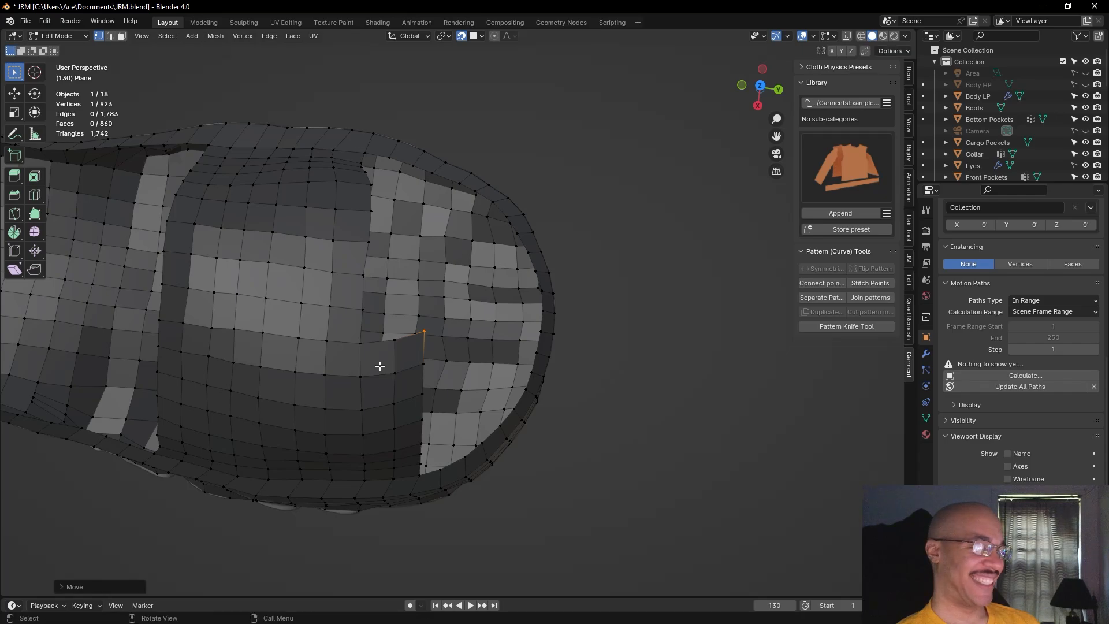
pyautogui.press('f')
pyautogui.press('g')
pyautogui.click(364, 344)
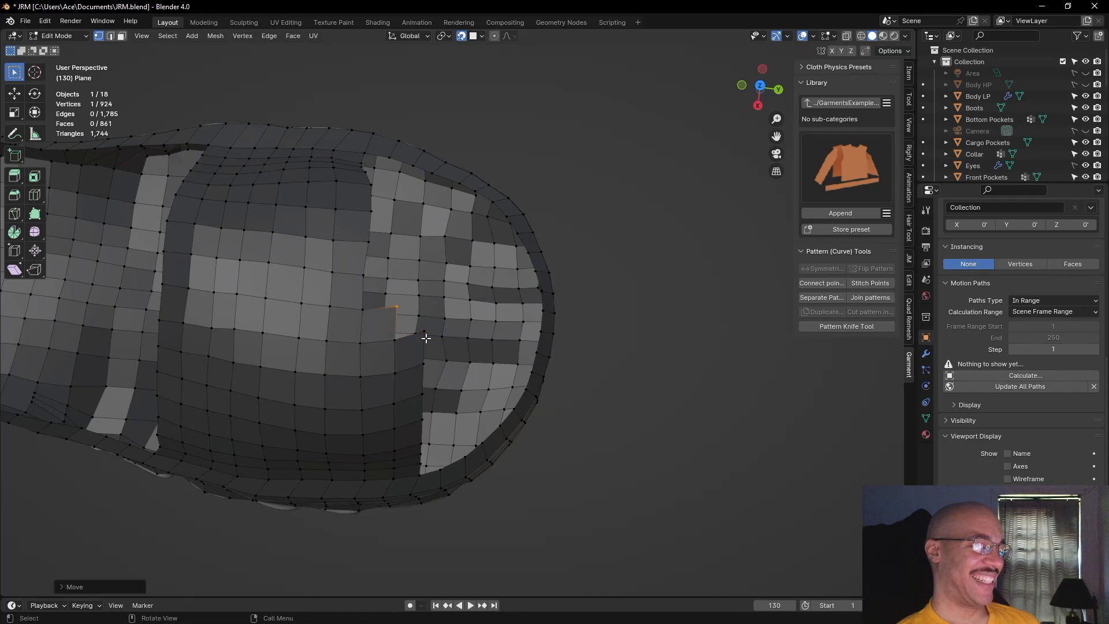
# Nudge the outer toe-side row's last front vertex slightly to even out its newest quad
pyautogui.click(425, 335)
pyautogui.press('g')
pyautogui.click(429, 344)
pyautogui.click(423, 366)
pyautogui.press('g')
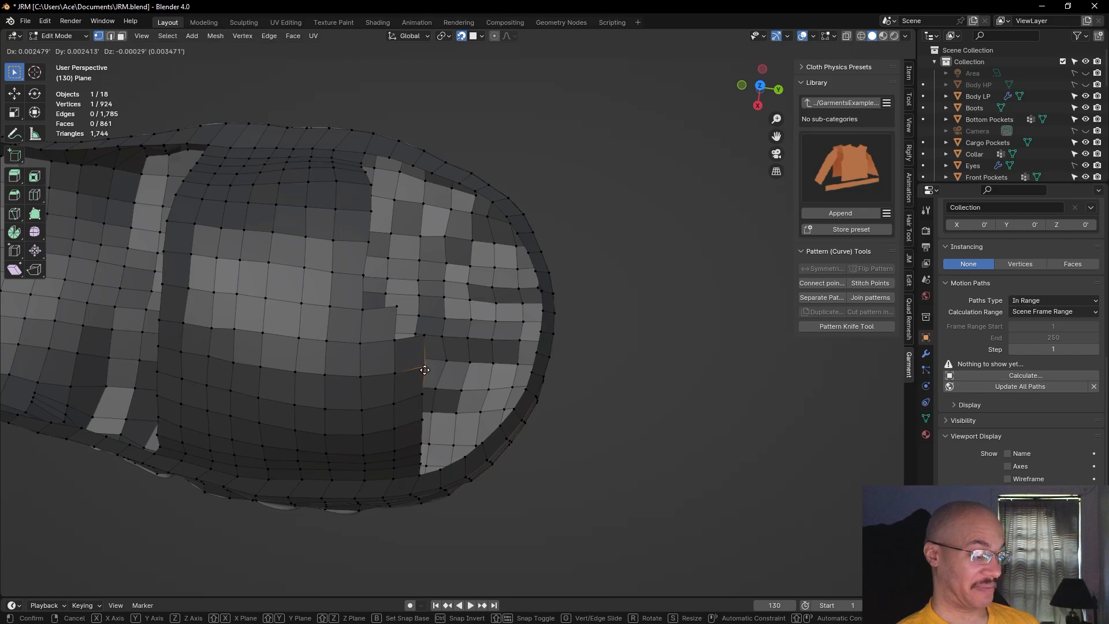
pyautogui.click(425, 369)
pyautogui.hotkey('ctrl', 'z')
pyautogui.hotkey('ctrl', 'z')
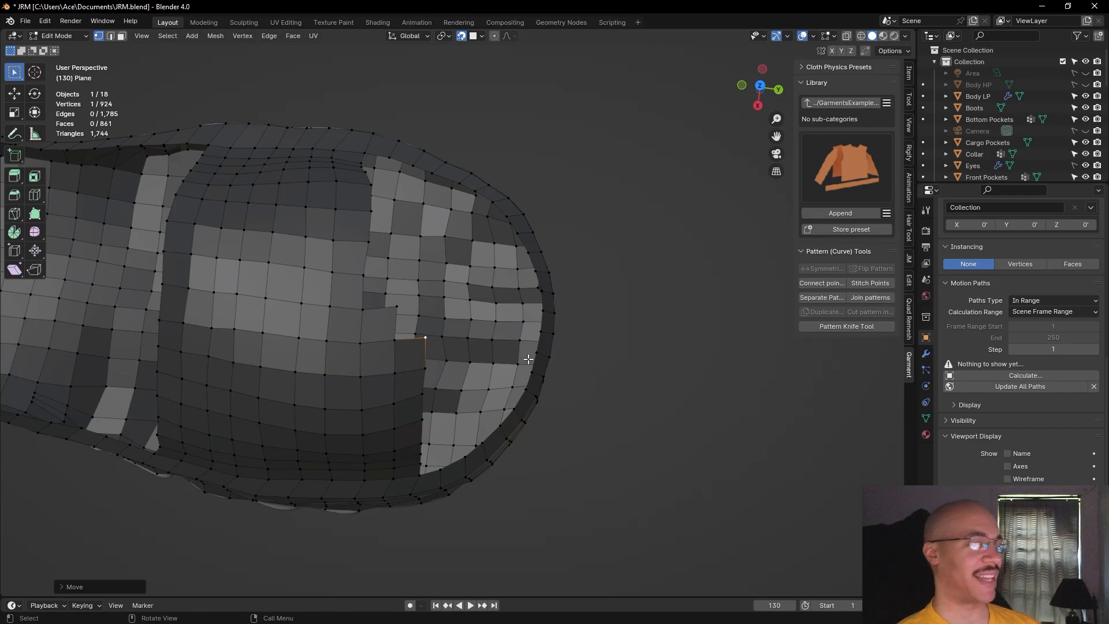
# Continue both toe-side rows across the top of the strap with five more quads
pyautogui.click(395, 338)
pyautogui.press('f')
pyautogui.click(396, 337)
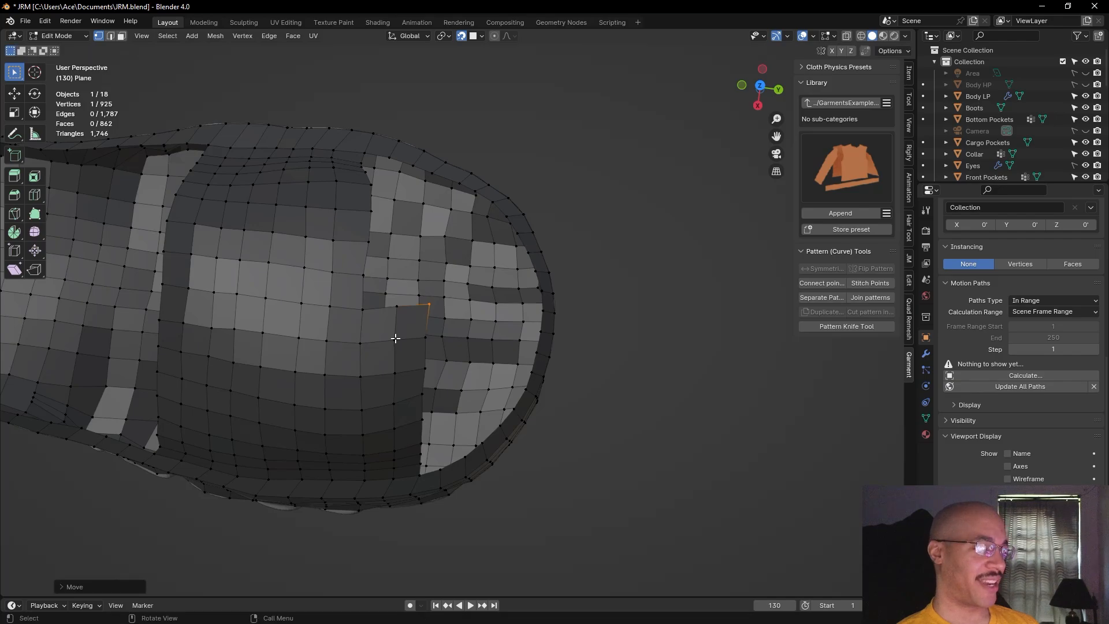
pyautogui.press('f')
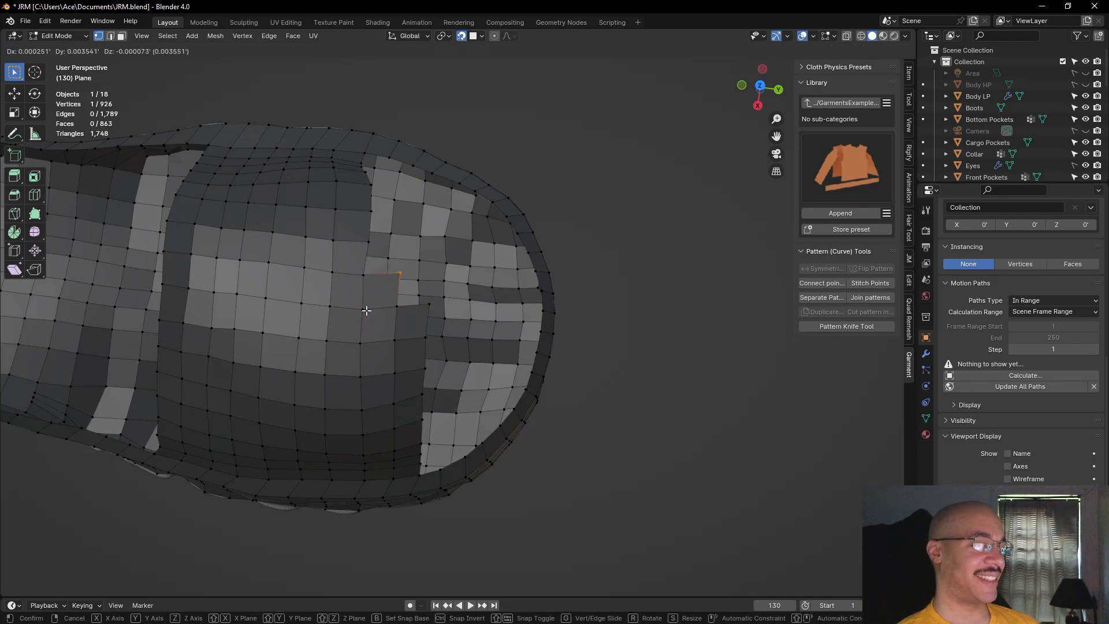
pyautogui.click(366, 311)
pyautogui.press('f')
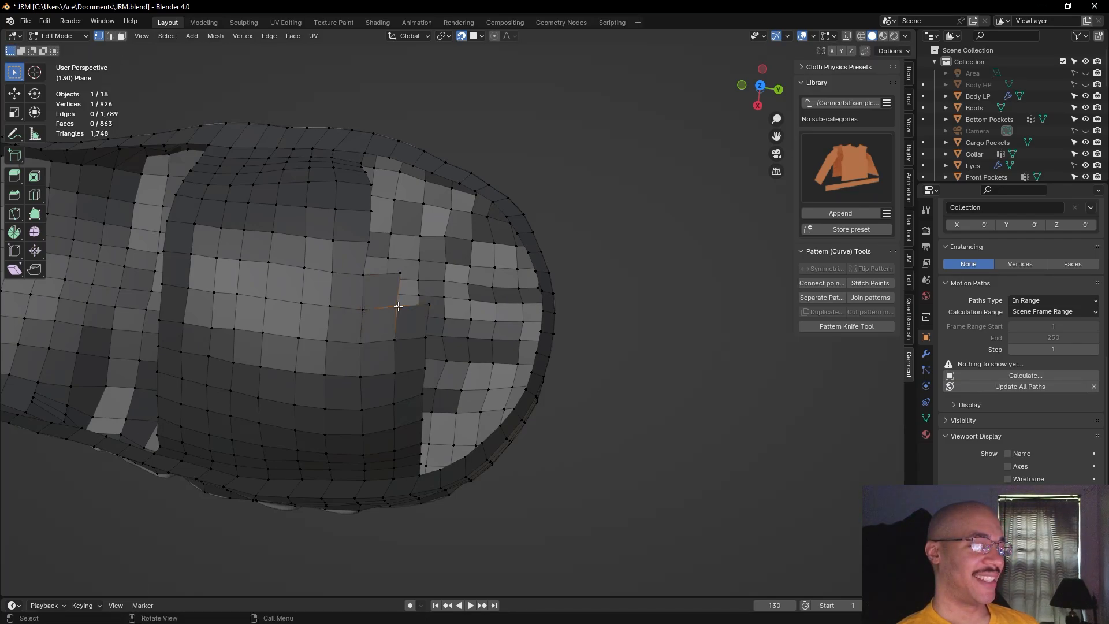
pyautogui.click(395, 309)
pyautogui.press('f')
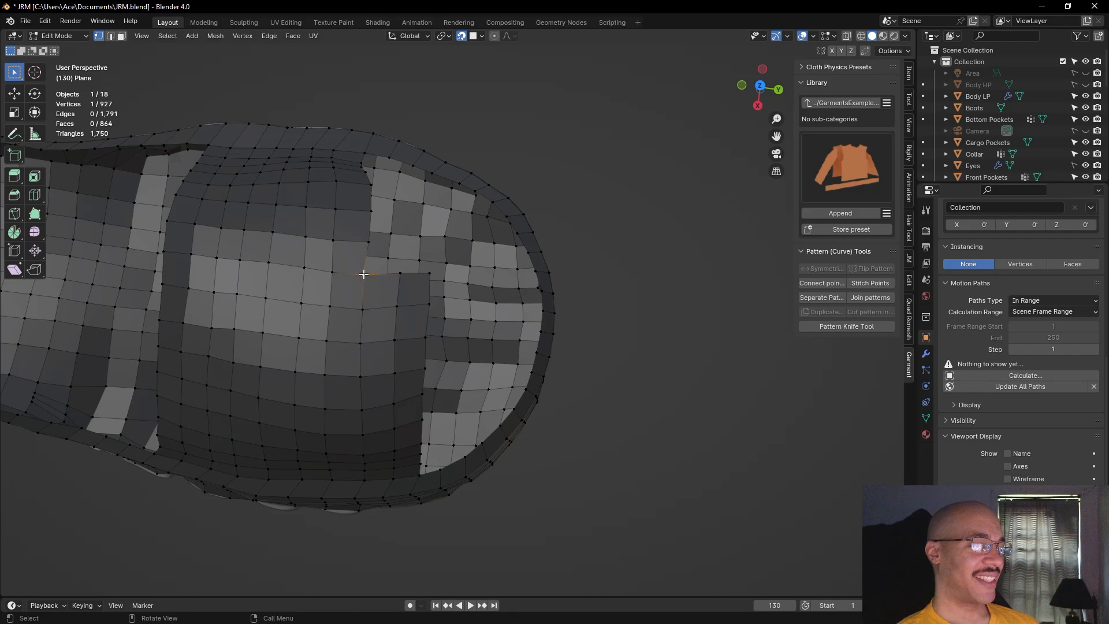
pyautogui.click(364, 274)
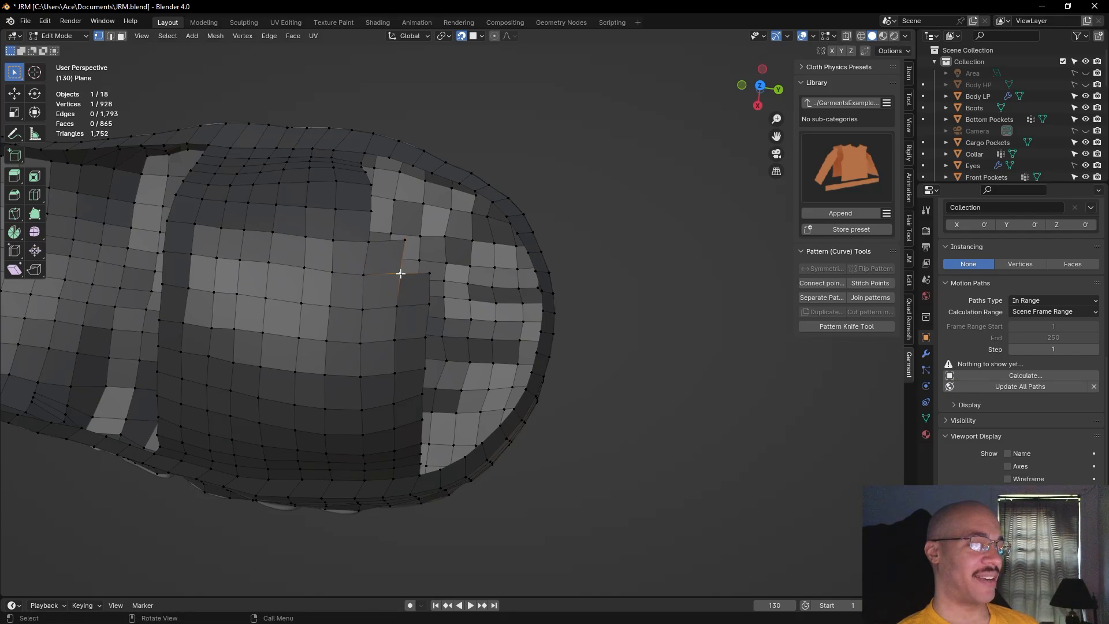
pyautogui.press('f')
pyautogui.click(400, 273)
# Extend the inner toe-side row by one quad past the strap's crest toward the foot's opposite side
pyautogui.moveTo(641, 275); pyautogui.dragTo(599, 249, button='middle')
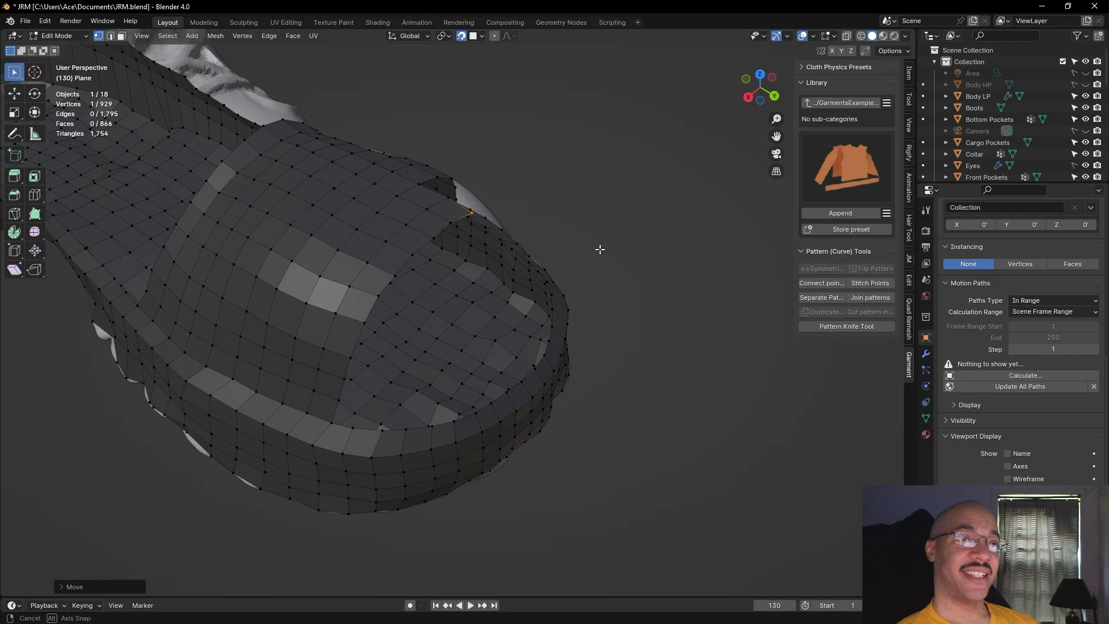
pyautogui.moveTo(599, 249); pyautogui.dragTo(539, 266, button='middle')
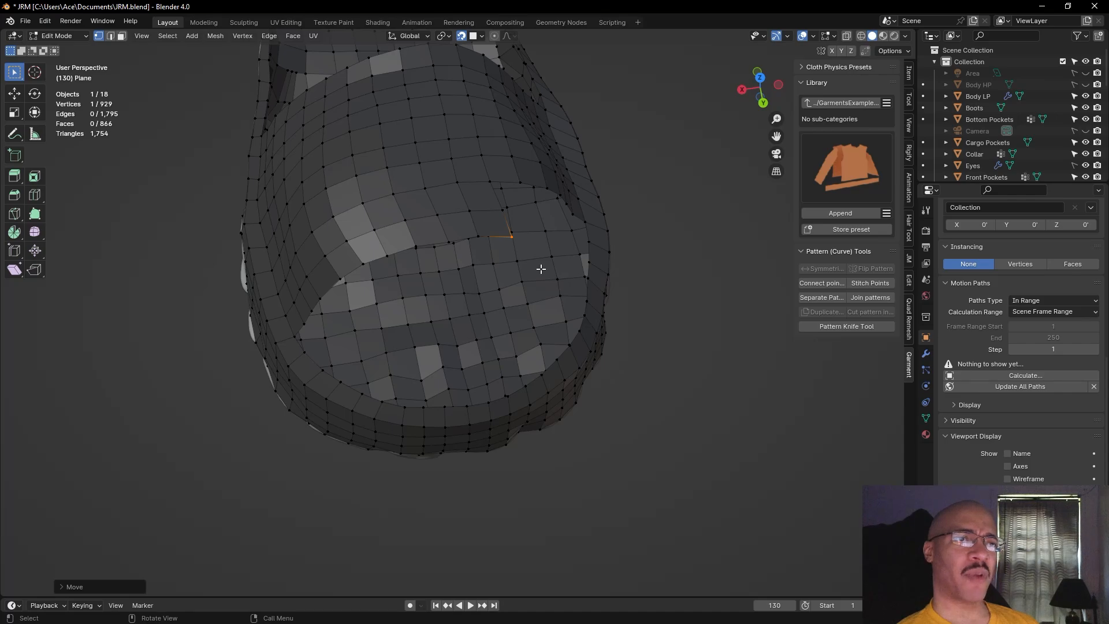
pyautogui.moveTo(550, 281); pyautogui.dragTo(669, 260, button='middle')
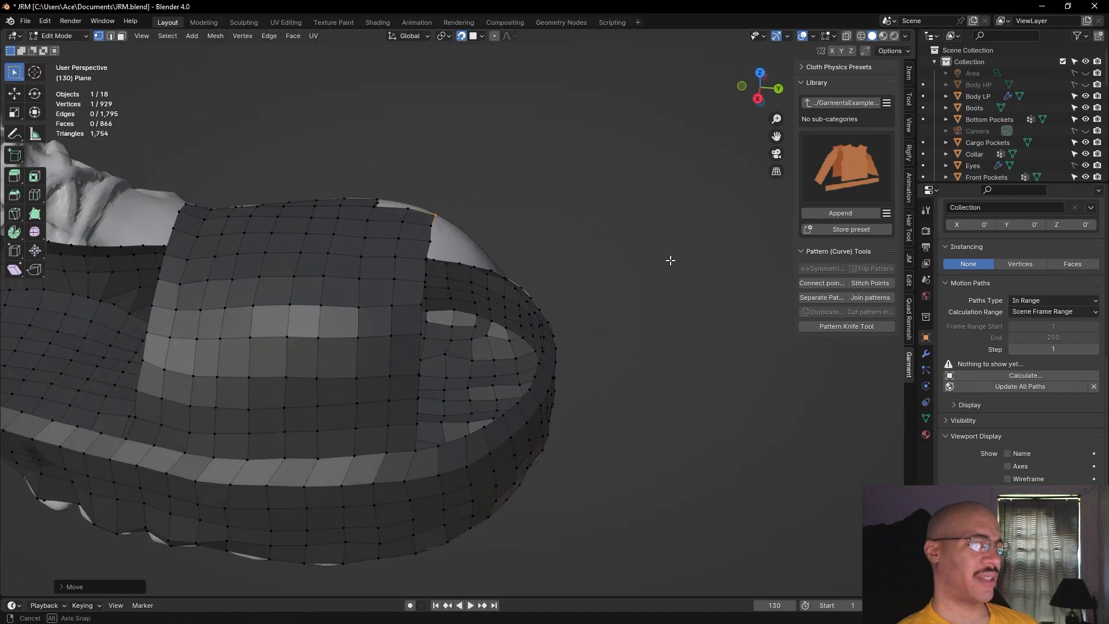
pyautogui.moveTo(670, 261); pyautogui.dragTo(523, 291, button='middle')
pyautogui.click(537, 212)
pyautogui.press('f')
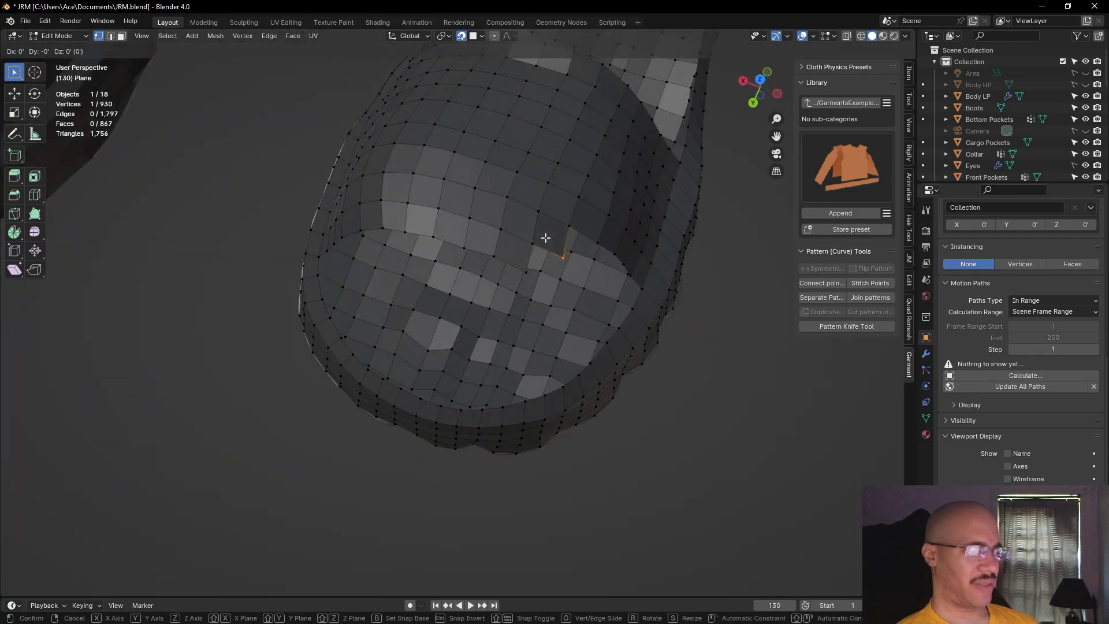
pyautogui.click(545, 239)
# Fill four more quads down the inner toe-side row on the foot's opposite side, stopping one quad above the sole rim
pyautogui.moveTo(711, 370); pyautogui.dragTo(611, 300, button='middle')
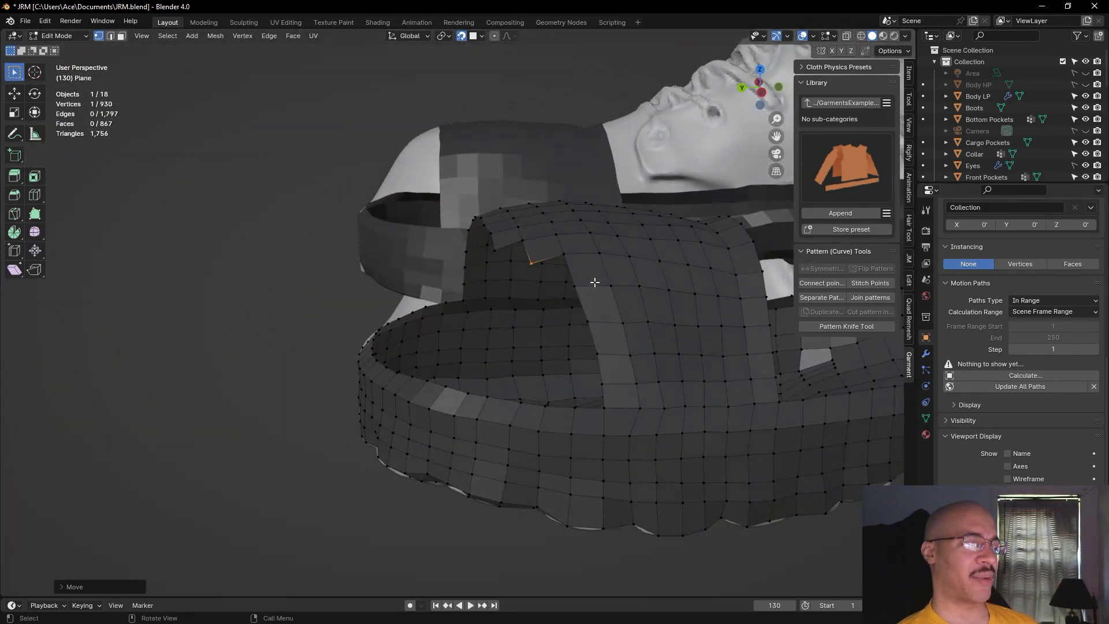
pyautogui.hotkey('alt', 'v')
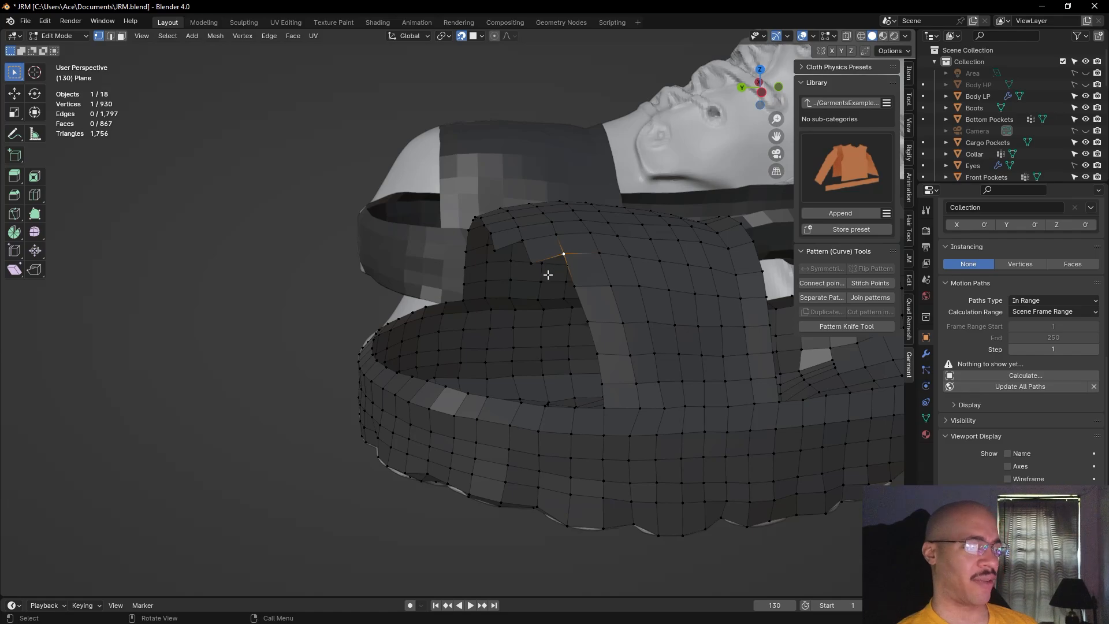
pyautogui.click(545, 269)
pyautogui.hotkey('alt', 'v')
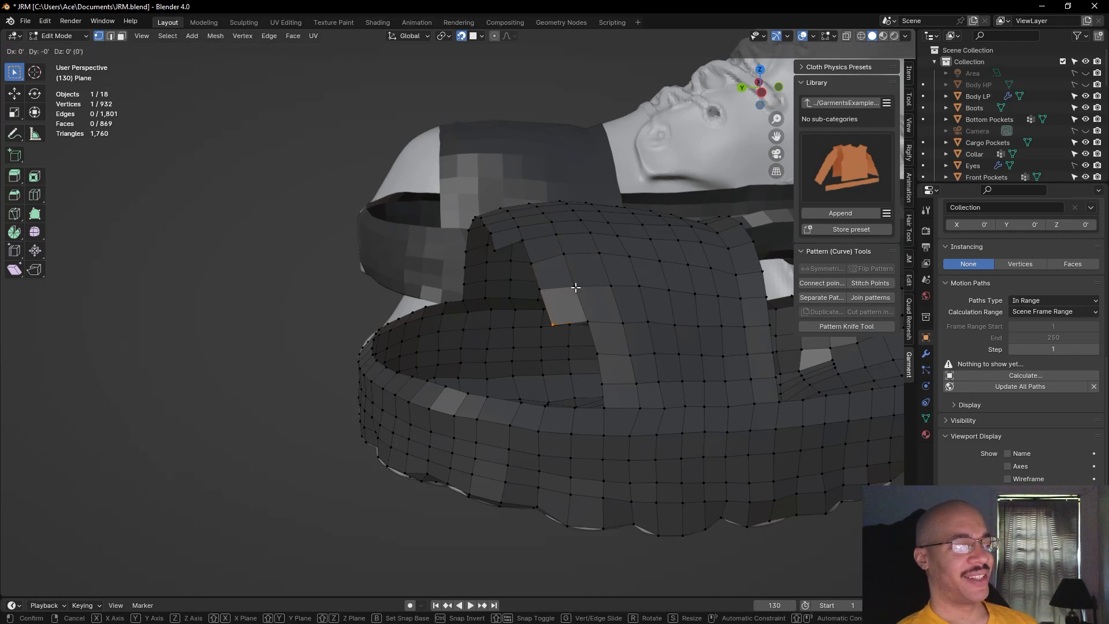
pyautogui.click(577, 300)
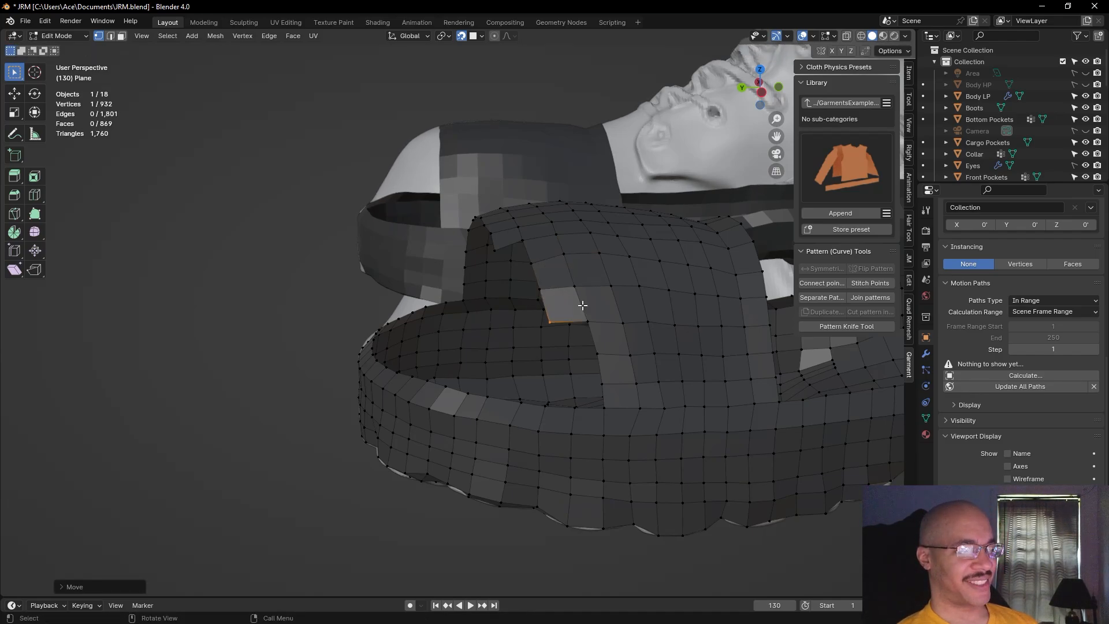
pyautogui.hotkey('alt', 'v')
pyautogui.click(598, 352)
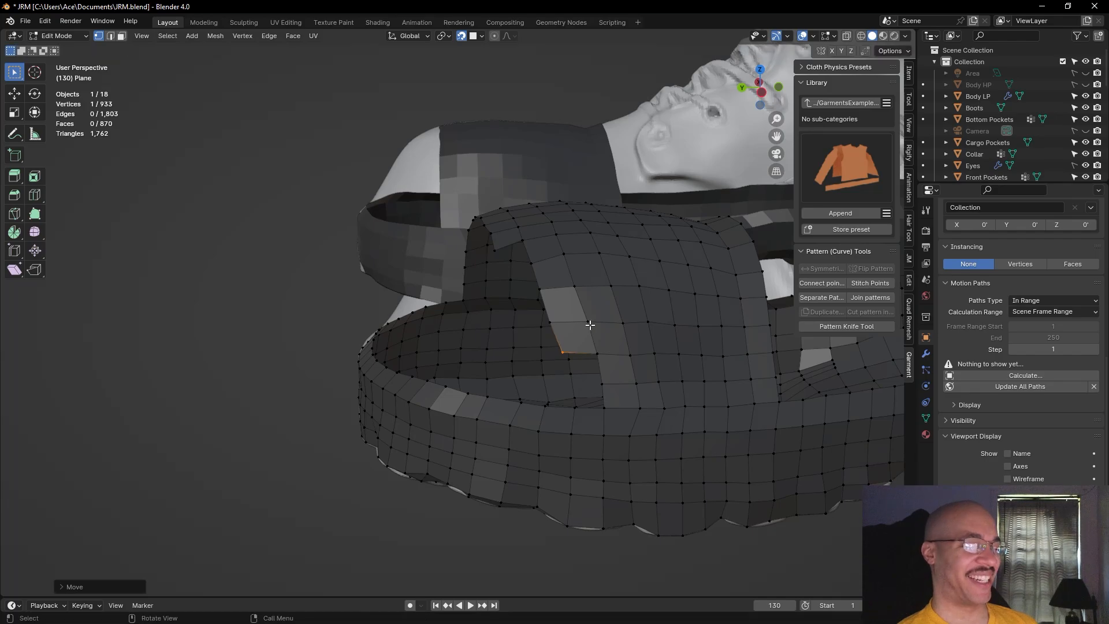
pyautogui.hotkey('alt', 'v')
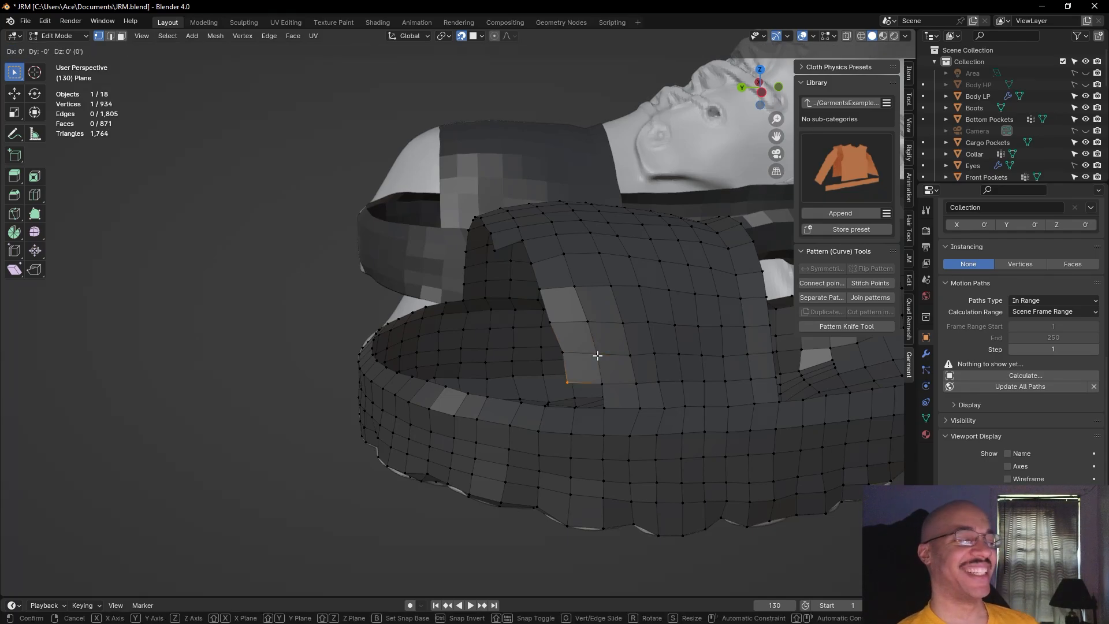
pyautogui.click(603, 382)
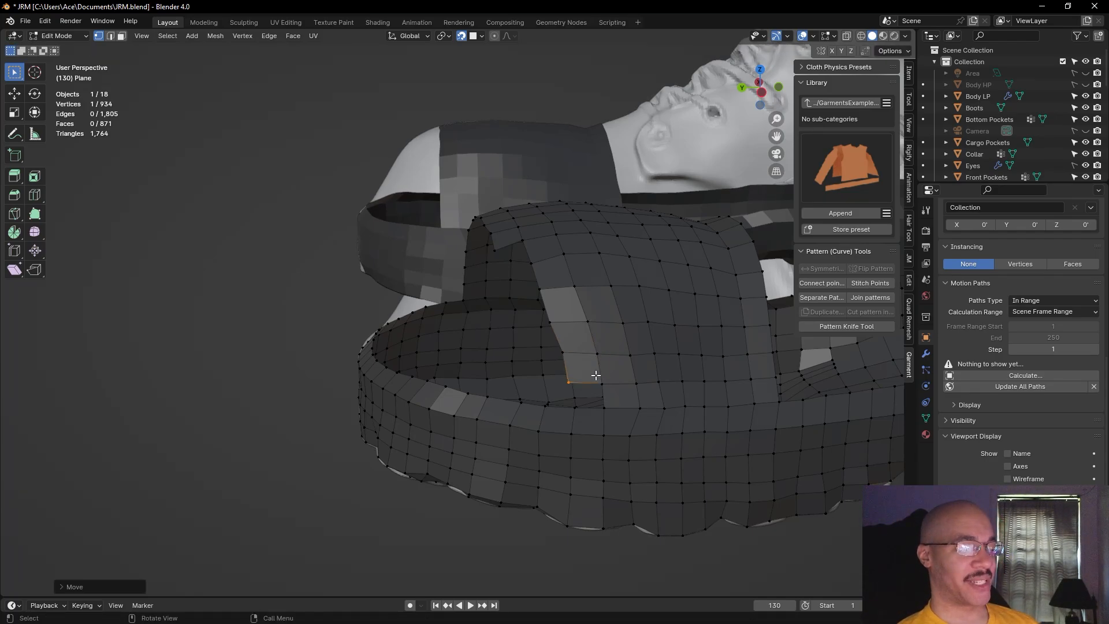
# Close the gap between the inner toe-side row's lower end and the sole rim by filling one quad from its bordering edges
pyautogui.click(111, 36)
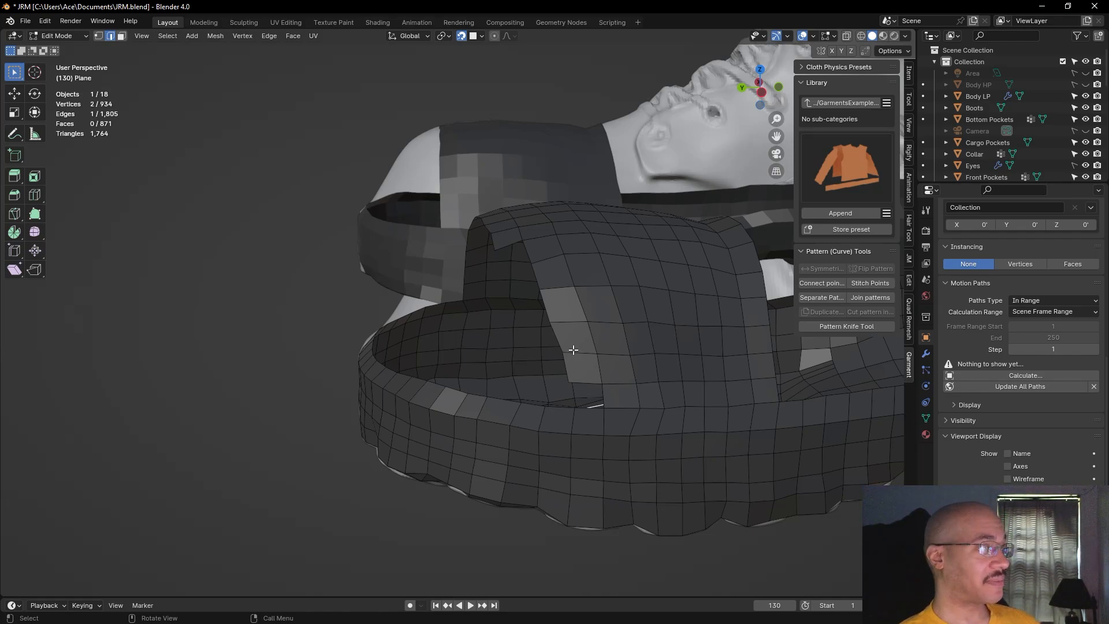
pyautogui.click(586, 383)
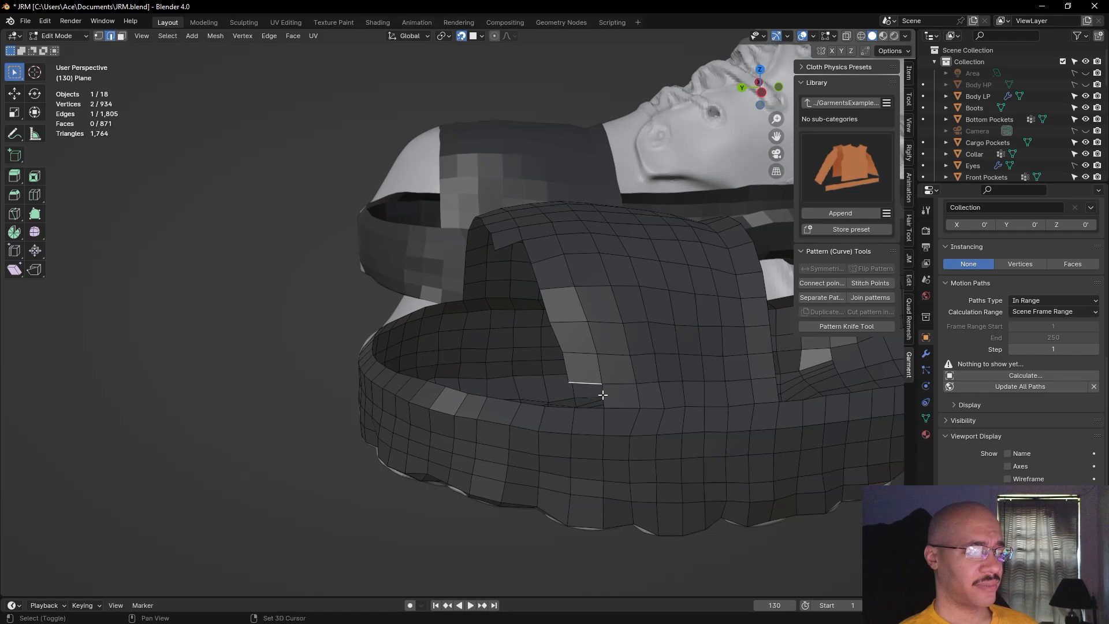
pyautogui.click(361, 434)
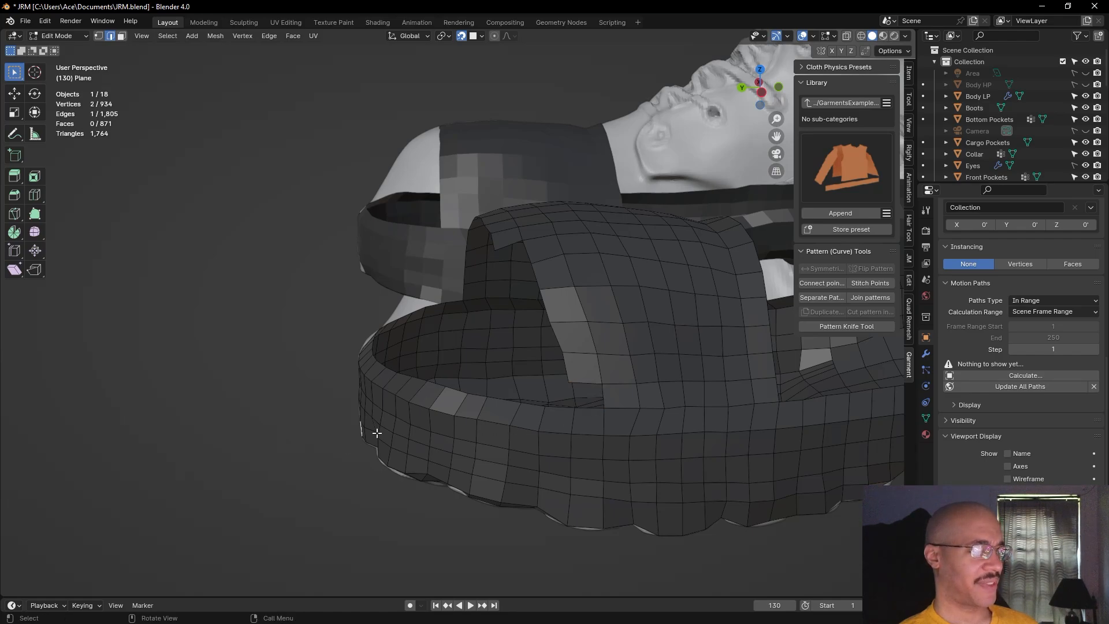
pyautogui.keyDown('shift'); pyautogui.click(610, 387); pyautogui.keyUp('shift')
pyautogui.hotkey('alt', 'a')
pyautogui.keyDown('shift'); pyautogui.click(576, 382); pyautogui.keyUp('shift')
pyautogui.keyDown('shift'); pyautogui.click(598, 392); pyautogui.keyUp('shift')
pyautogui.keyDown('shift'); pyautogui.click(592, 408); pyautogui.keyUp('shift')
pyautogui.press('f')
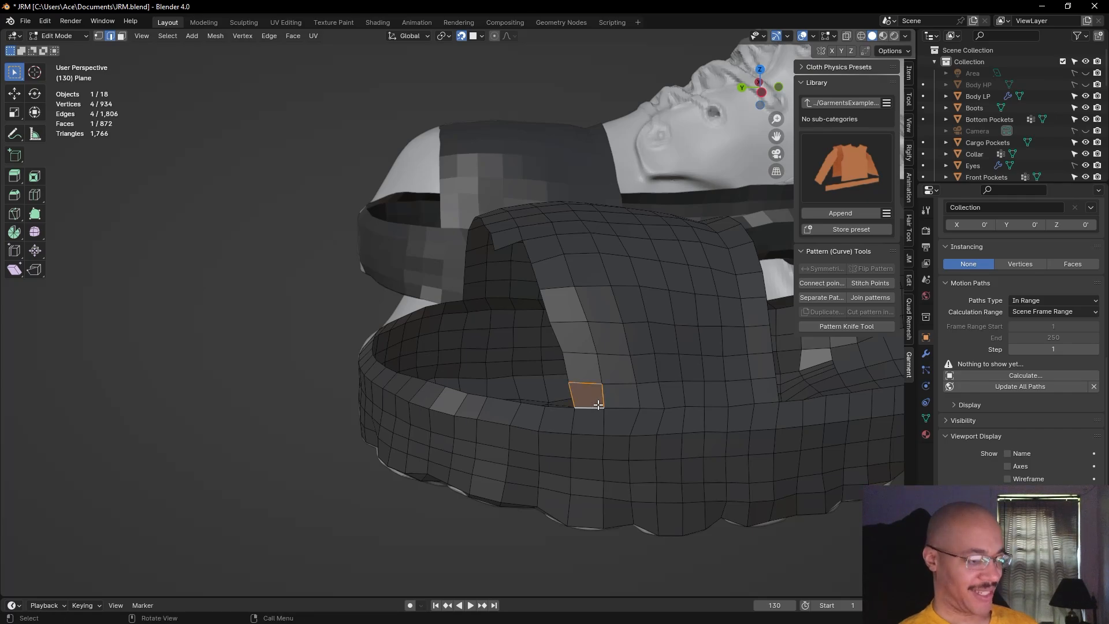
pyautogui.hotkey('alt', 'a')
# Extend the outer toe-side row by one quad past the strap's crest toward the foot's opposite side
pyautogui.moveTo(245, 366); pyautogui.dragTo(326, 427, button='middle')
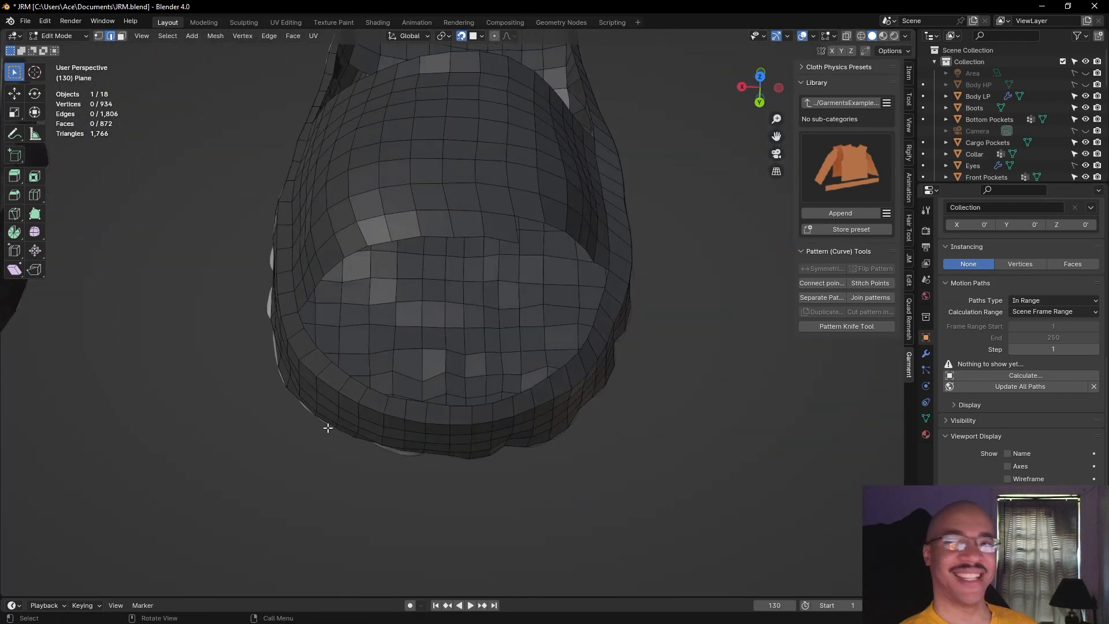
pyautogui.moveTo(664, 430); pyautogui.dragTo(645, 440, button='middle')
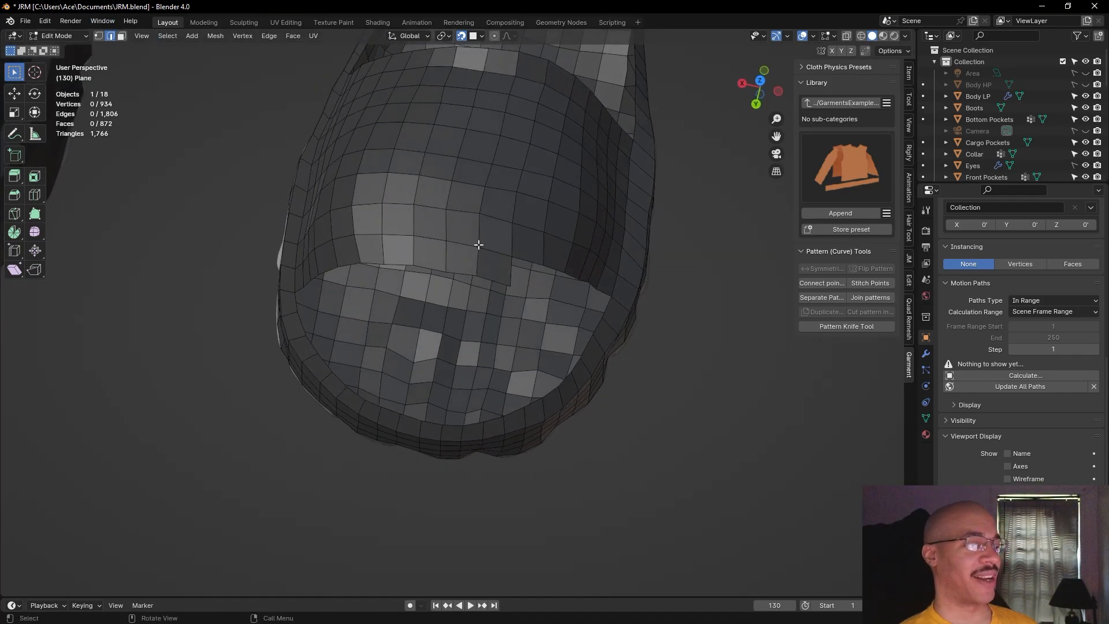
pyautogui.click(98, 36)
pyautogui.click(514, 259)
pyautogui.press('f')
pyautogui.click(529, 291)
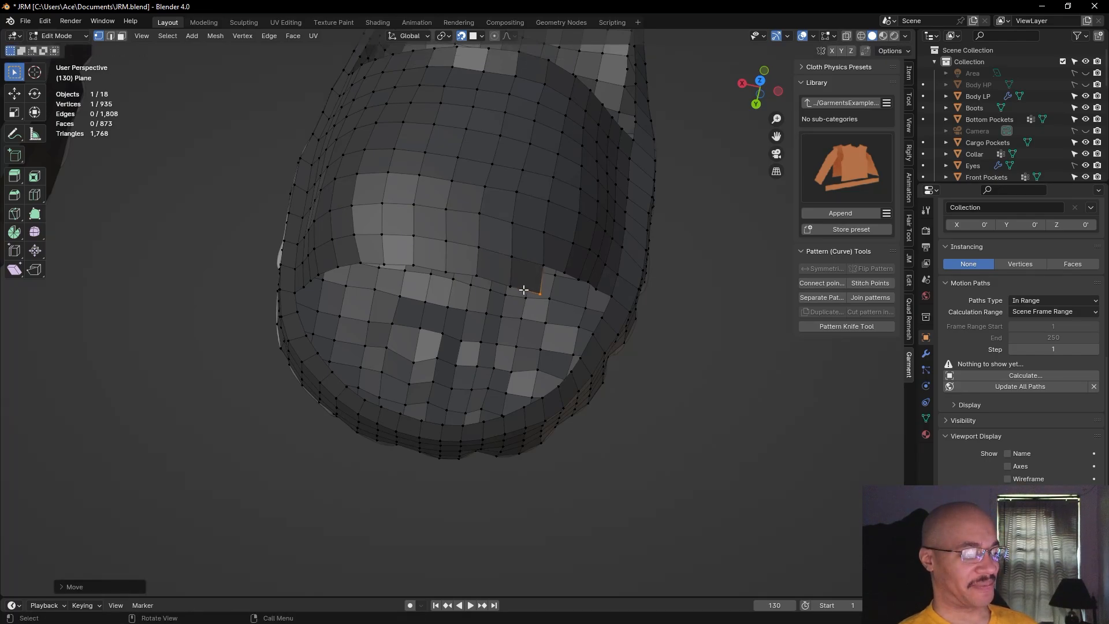
# Nudge the vertices along the strap's front edge and the seam just behind it to even out the crest quads
pyautogui.click(511, 286)
pyautogui.press('g')
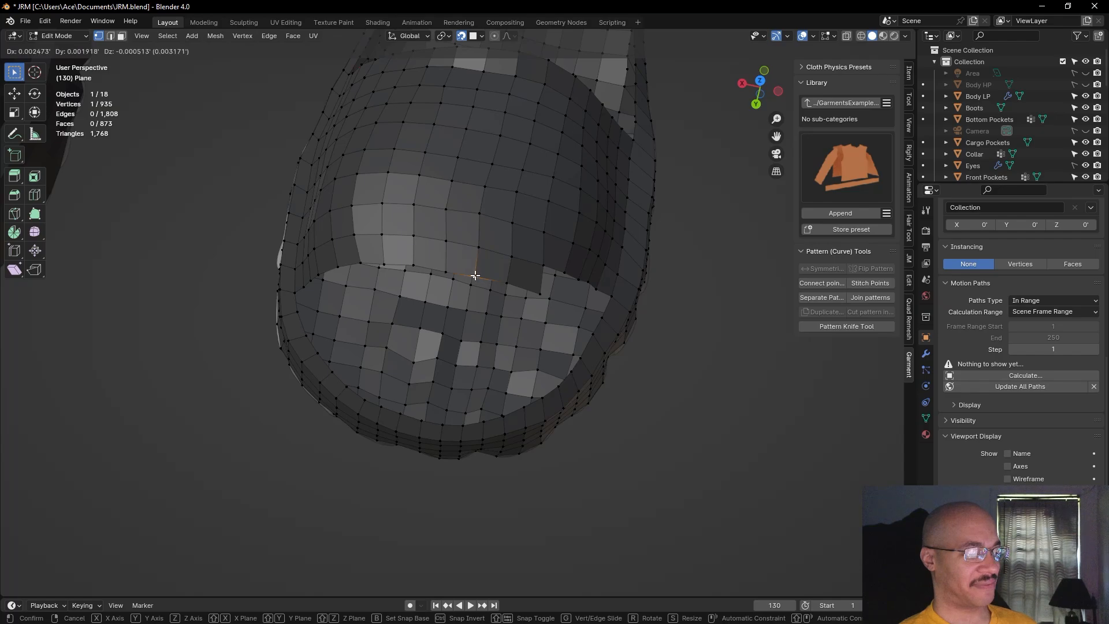
pyautogui.click(472, 245)
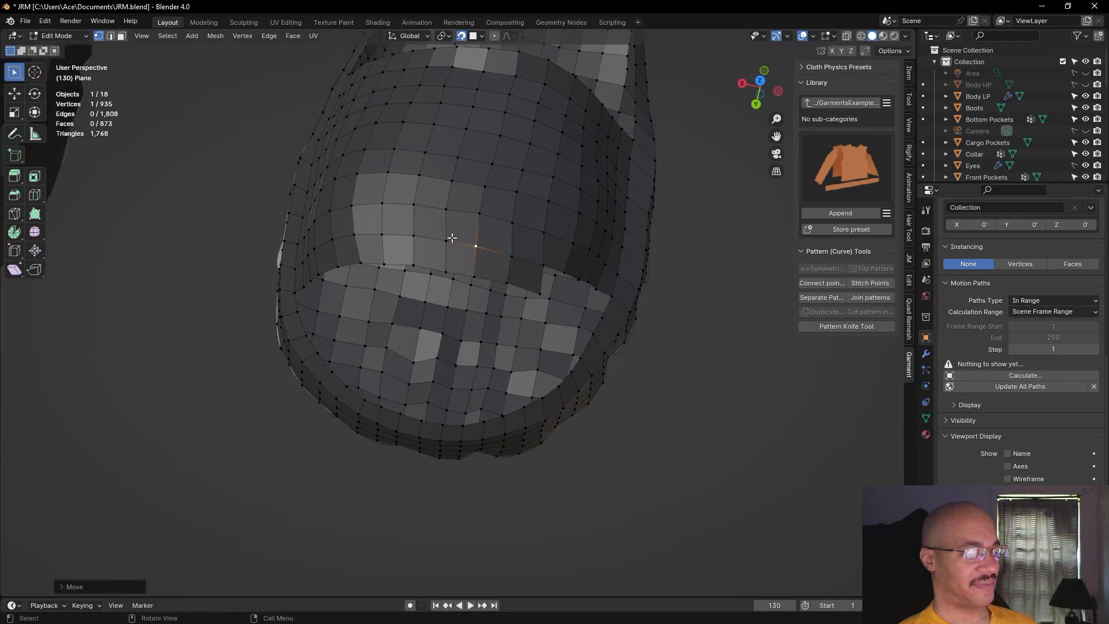
pyautogui.click(445, 243)
pyautogui.press('g')
pyautogui.click(442, 240)
pyautogui.click(445, 272)
pyautogui.press('g')
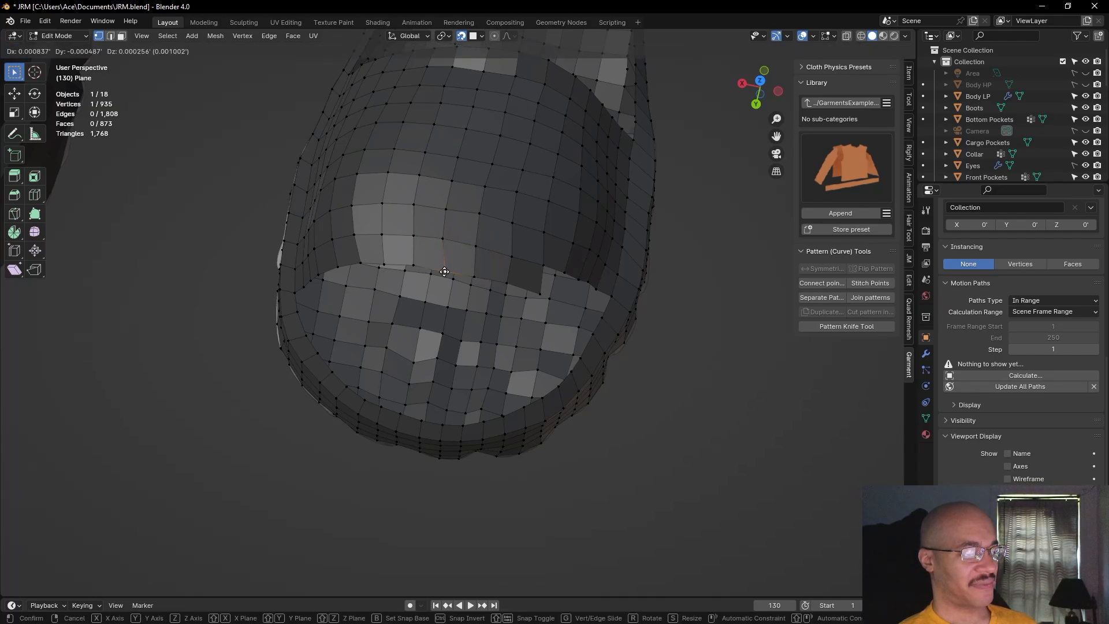
pyautogui.click(441, 270)
pyautogui.click(413, 267)
pyautogui.press('g')
pyautogui.click(409, 264)
pyautogui.click(383, 265)
pyautogui.press('g')
pyautogui.click(380, 262)
pyautogui.click(355, 263)
pyautogui.press('g')
pyautogui.click(358, 262)
# Add a second quad down the outer toe-side row's opposite side and nudge its front vertex into line
pyautogui.moveTo(676, 372); pyautogui.dragTo(715, 301, button='middle')
pyautogui.moveTo(714, 300); pyautogui.dragTo(558, 310, button='middle')
pyautogui.scroll(-8, 568, 329)
pyautogui.moveTo(597, 390); pyautogui.dragTo(656, 401, button='middle')
pyautogui.click(609, 395)
pyautogui.scroll(7, 611, 396)
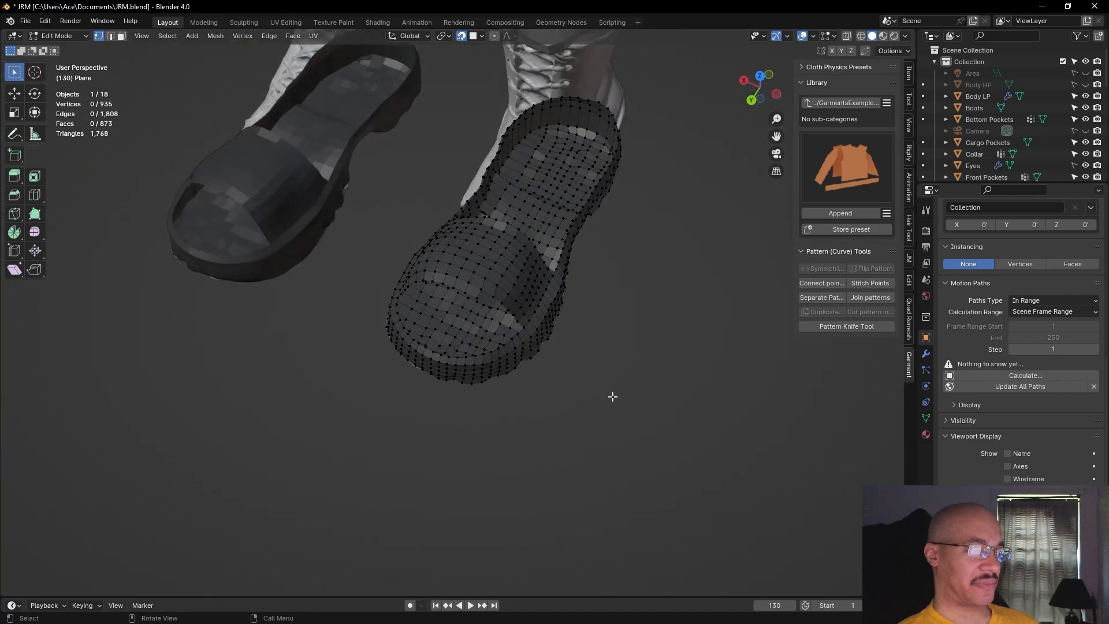
pyautogui.keyDown('alt'); pyautogui.moveTo(727, 406); pyautogui.dragTo(574, 338); pyautogui.keyUp('alt')
pyautogui.scroll(3, 574, 338)
pyautogui.click(572, 288)
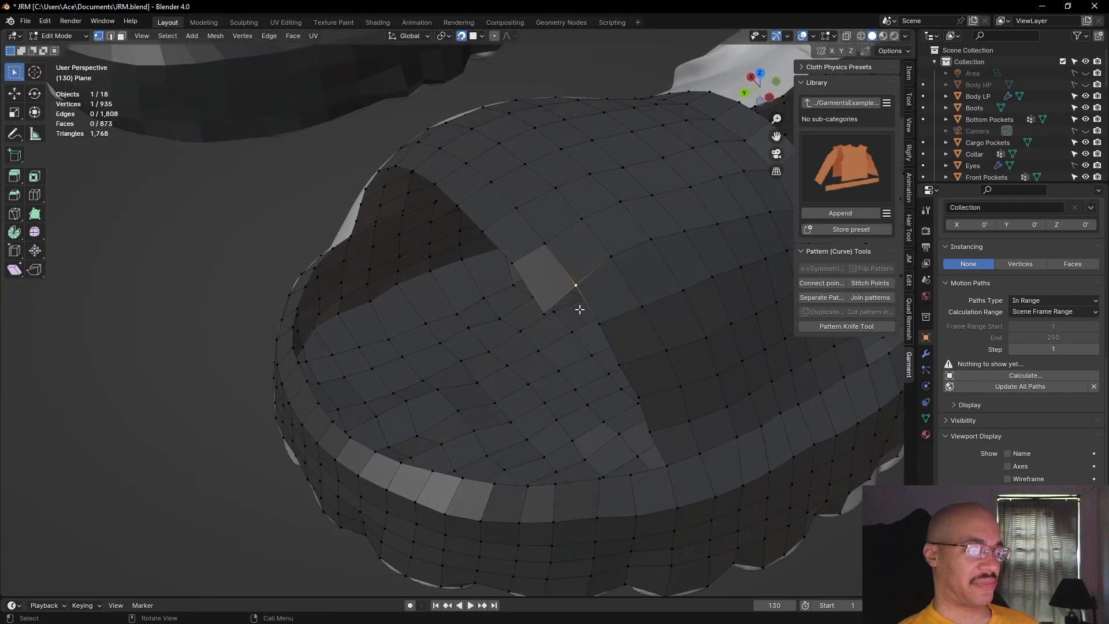
pyautogui.press('f')
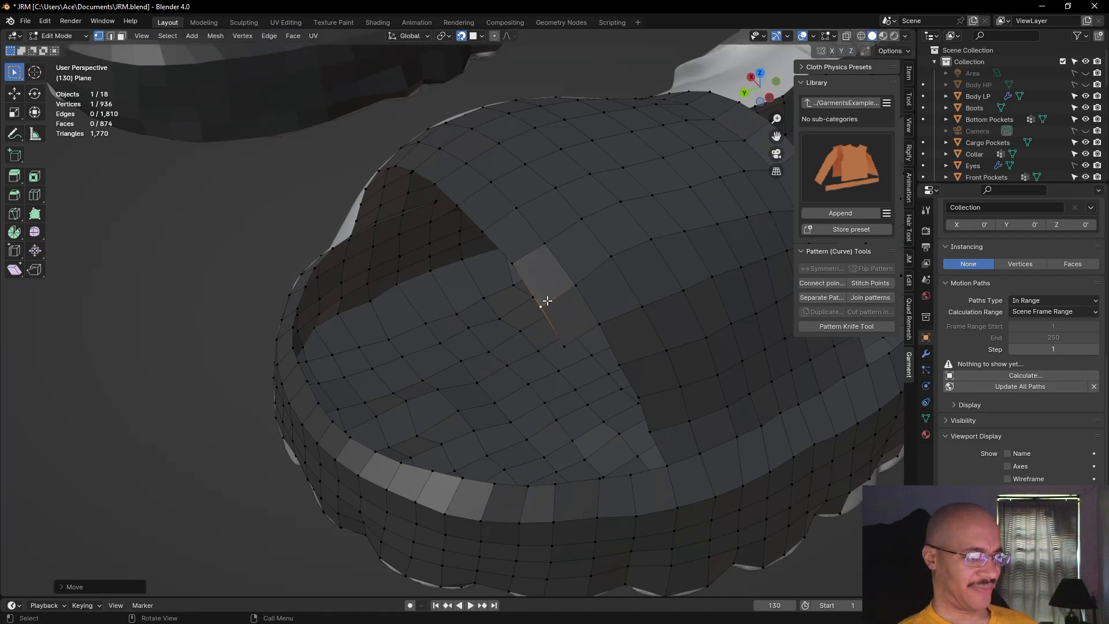
pyautogui.click(578, 283)
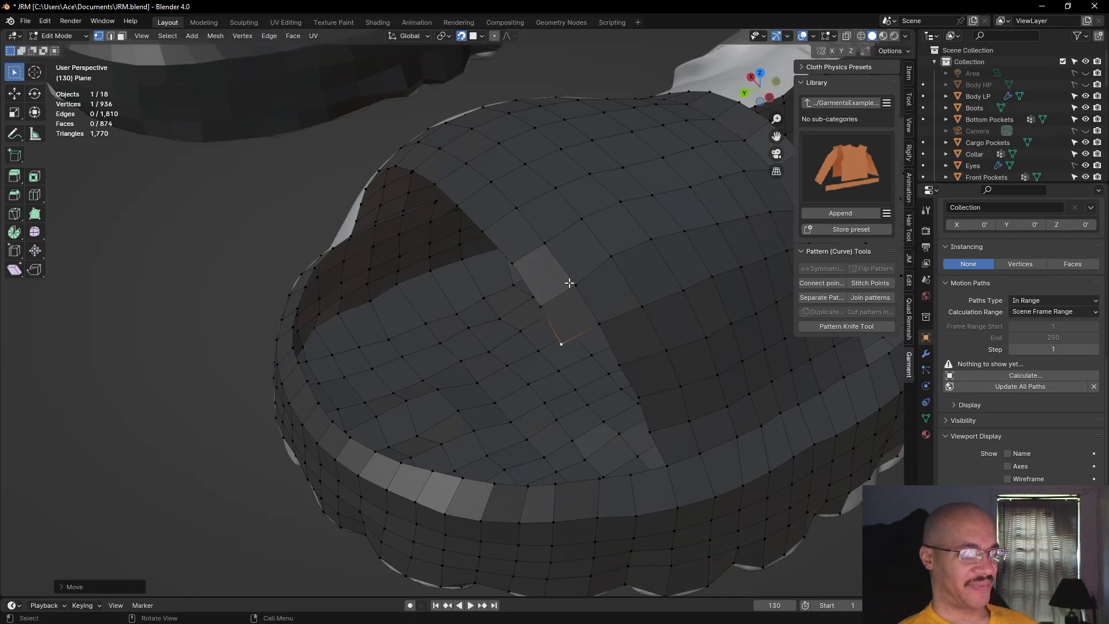
pyautogui.click(539, 305)
pyautogui.press('g')
pyautogui.click(534, 298)
# Fill a third quad down the outer toe-side row on the foot's opposite side
pyautogui.click(190, 249)
pyautogui.moveTo(192, 250); pyautogui.dragTo(331, 324, button='middle')
pyautogui.scroll(-1, 332, 324)
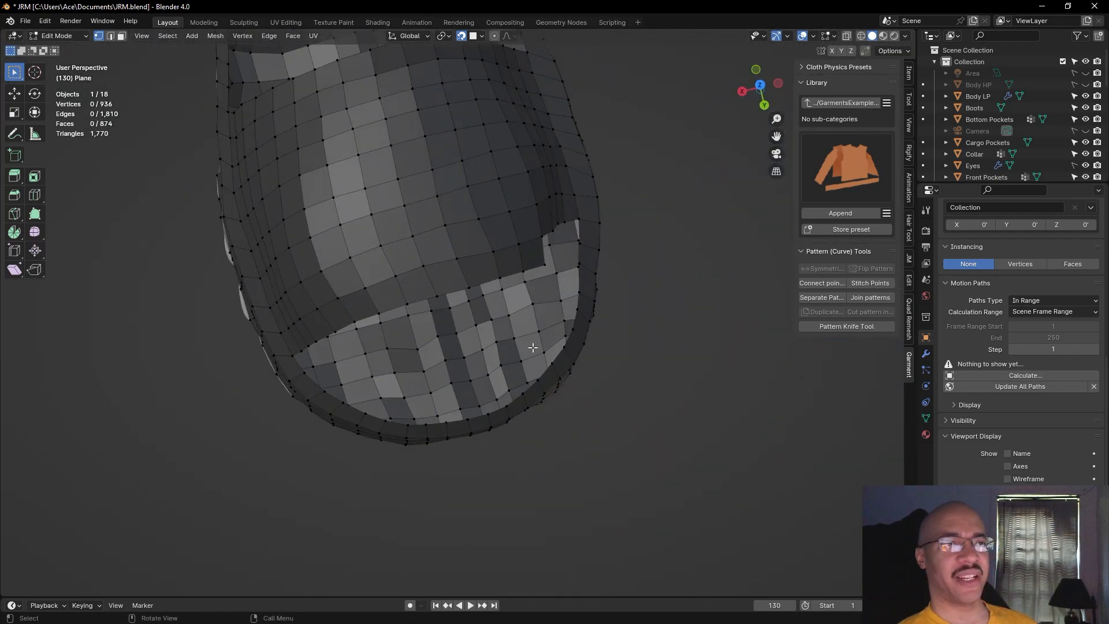
pyautogui.moveTo(708, 375); pyautogui.dragTo(588, 310, button='middle')
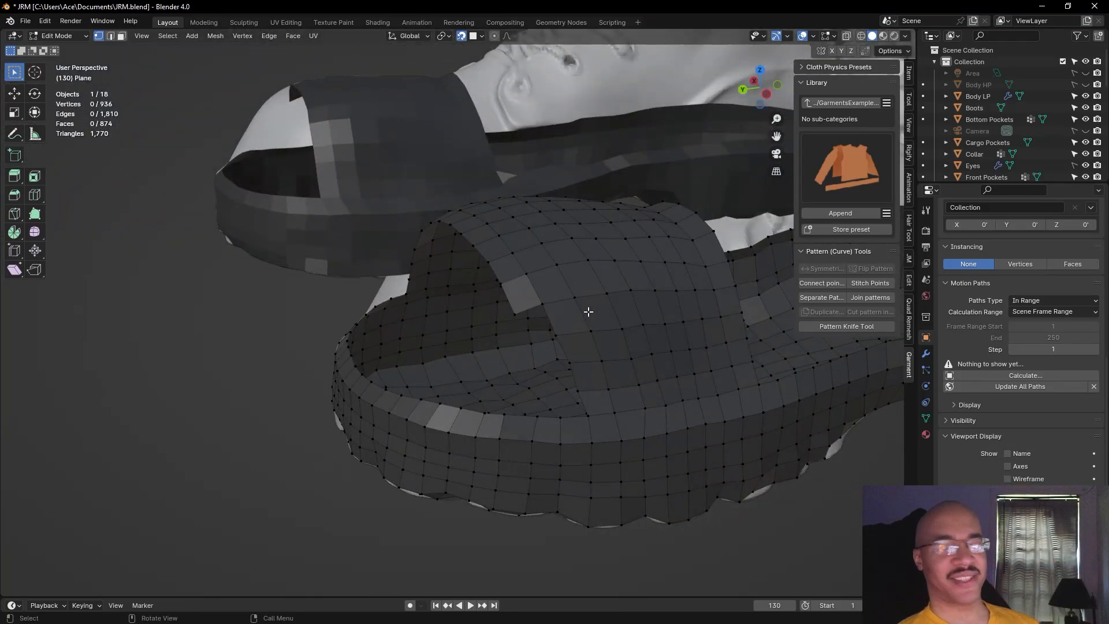
pyautogui.click(542, 304)
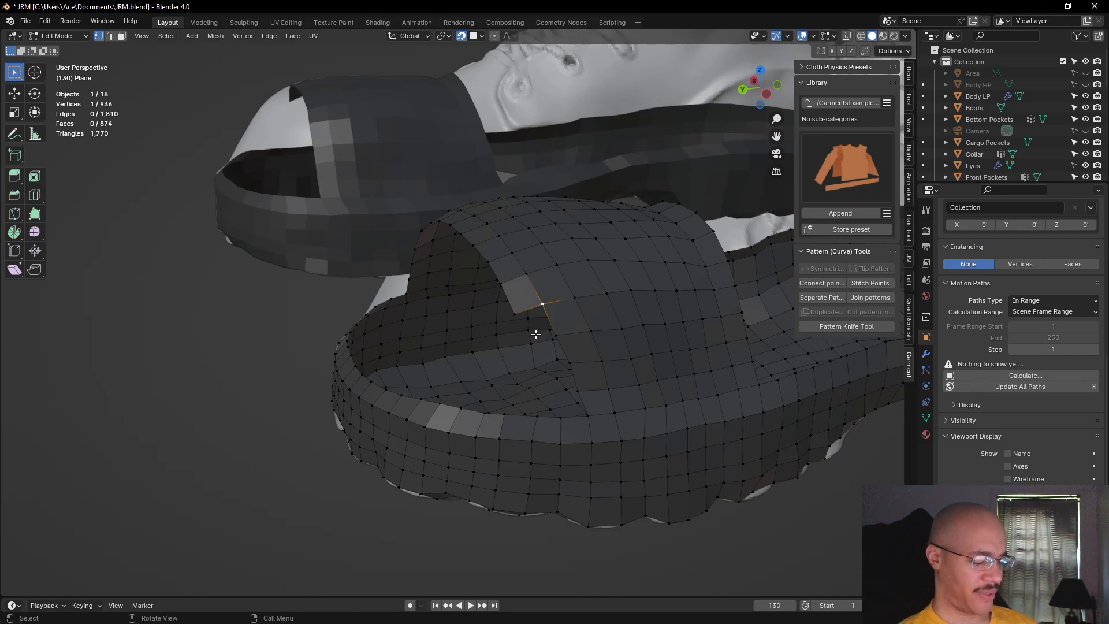
pyautogui.hotkey('alt', 'v')
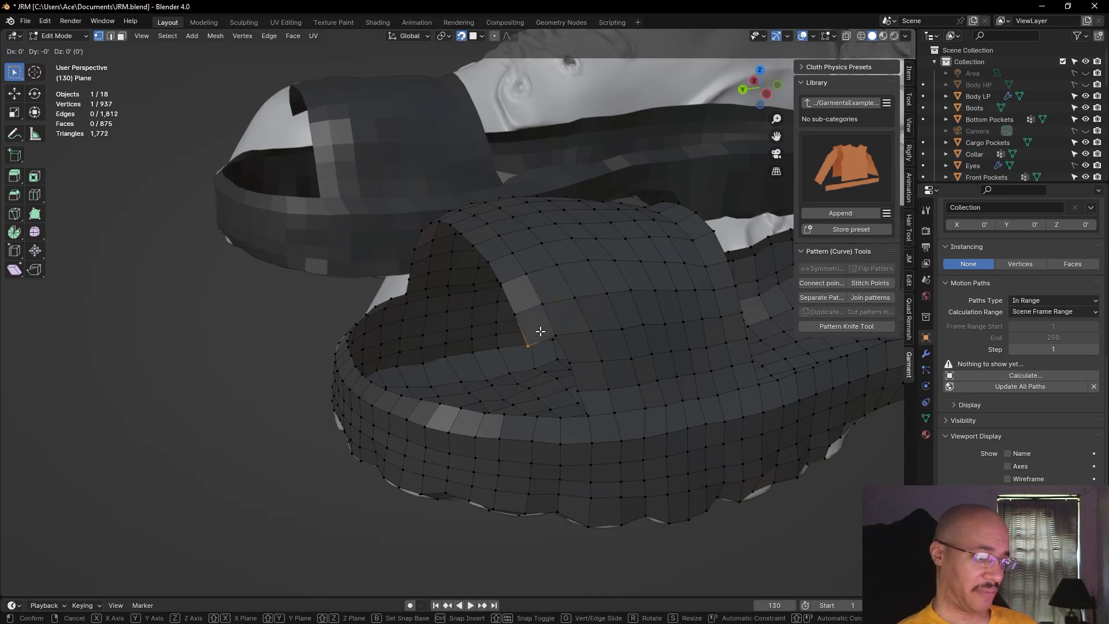
pyautogui.click(540, 326)
# Adjust four vertices up the seam between the two toe-side rows to even out their quad widths
pyautogui.moveTo(473, 350); pyautogui.dragTo(364, 415, button='middle')
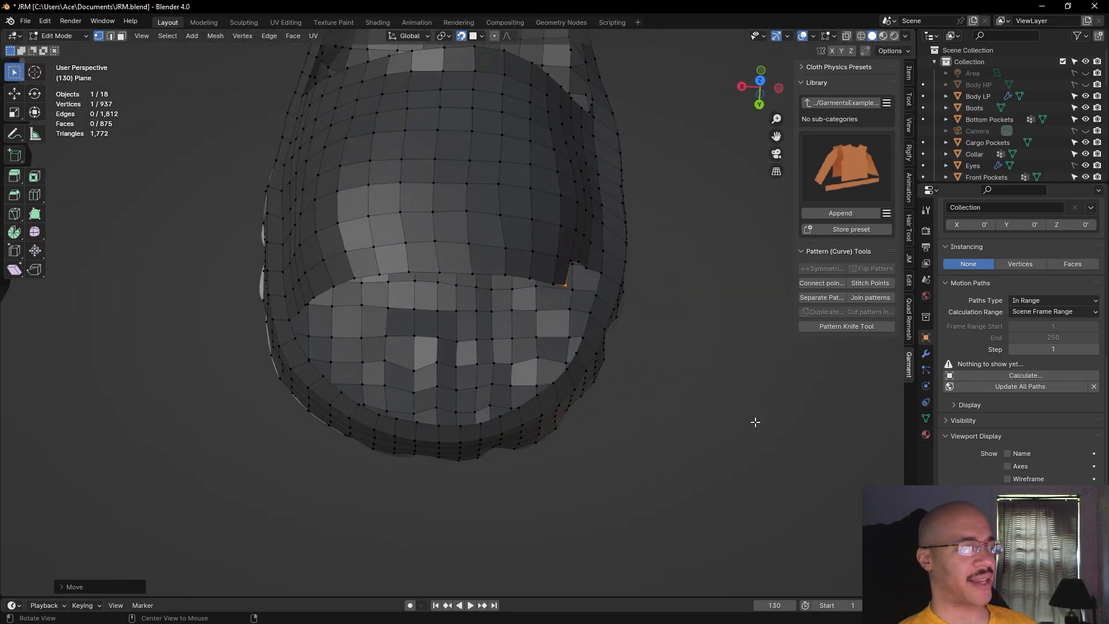
pyautogui.moveTo(757, 421); pyautogui.dragTo(705, 404, button='middle')
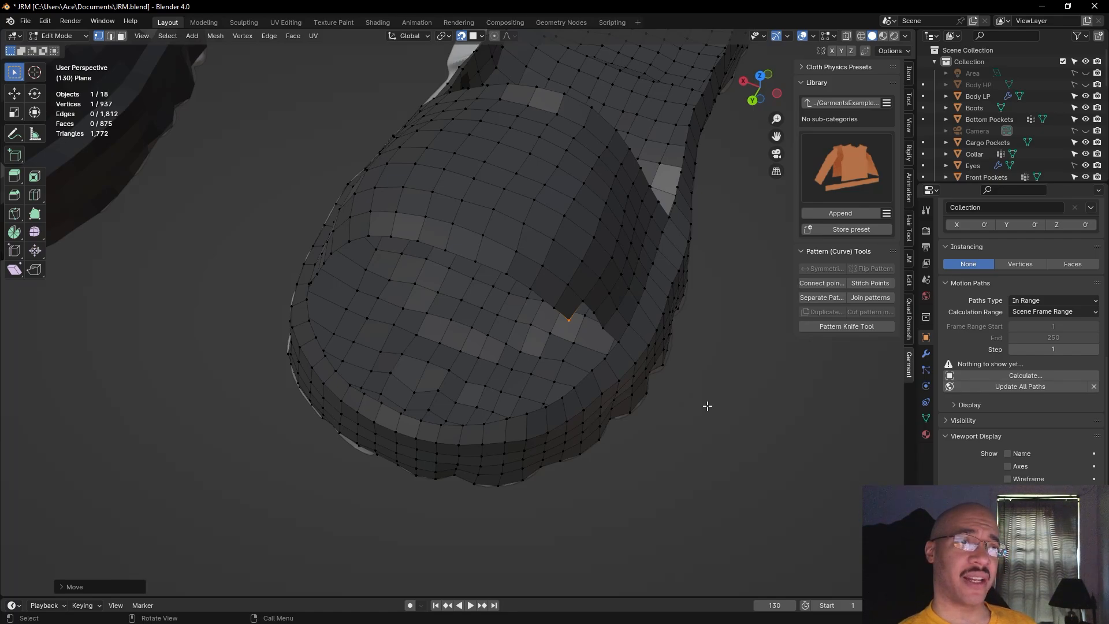
pyautogui.moveTo(716, 404); pyautogui.dragTo(657, 354, button='middle')
pyautogui.click(553, 324)
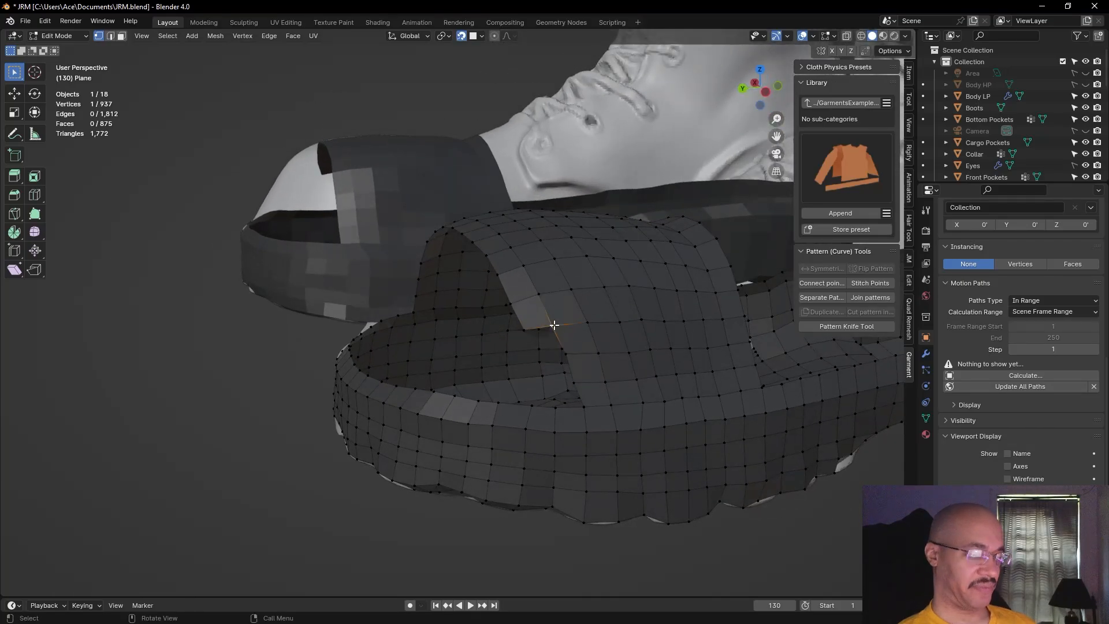
pyautogui.press('g')
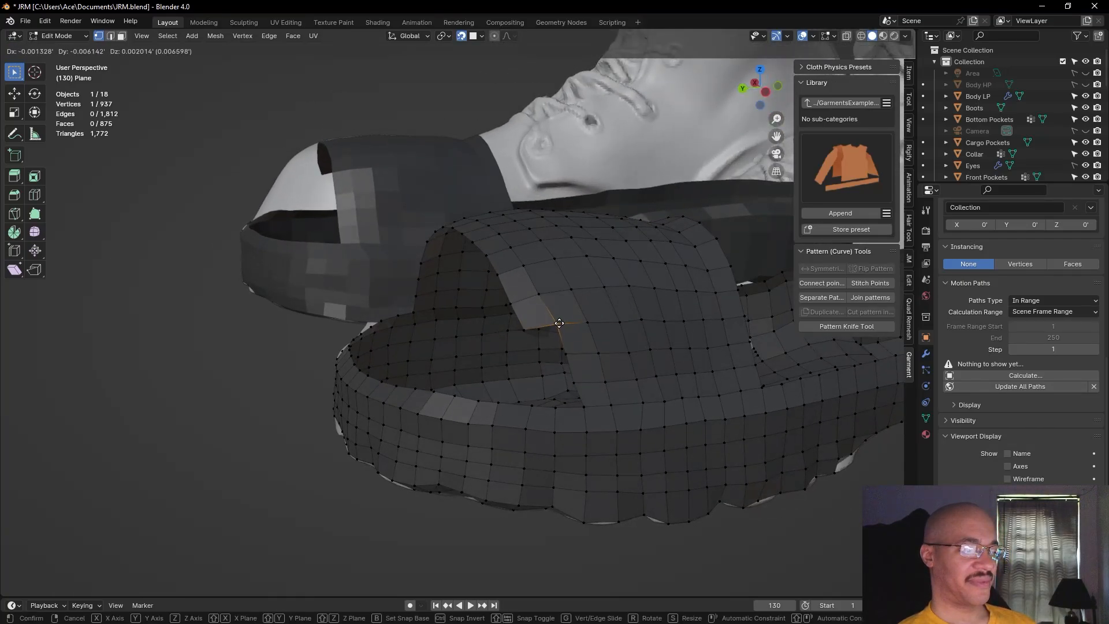
pyautogui.click(561, 325)
pyautogui.click(541, 294)
pyautogui.press('g')
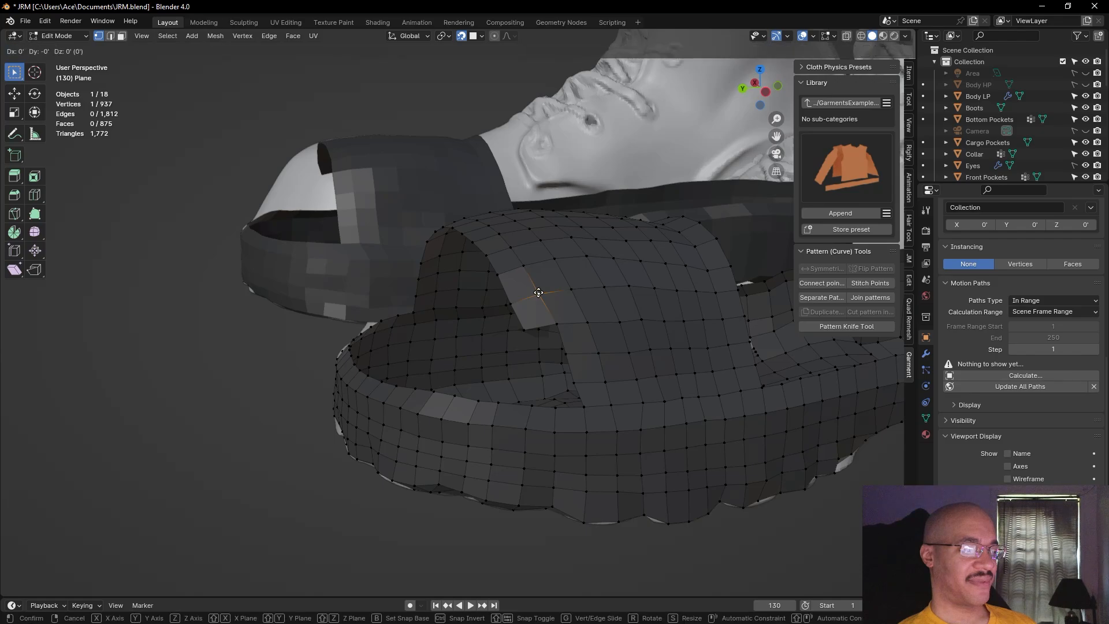
pyautogui.click(538, 289)
pyautogui.click(526, 263)
pyautogui.press('g')
pyautogui.click(523, 258)
pyautogui.click(510, 247)
pyautogui.press('g')
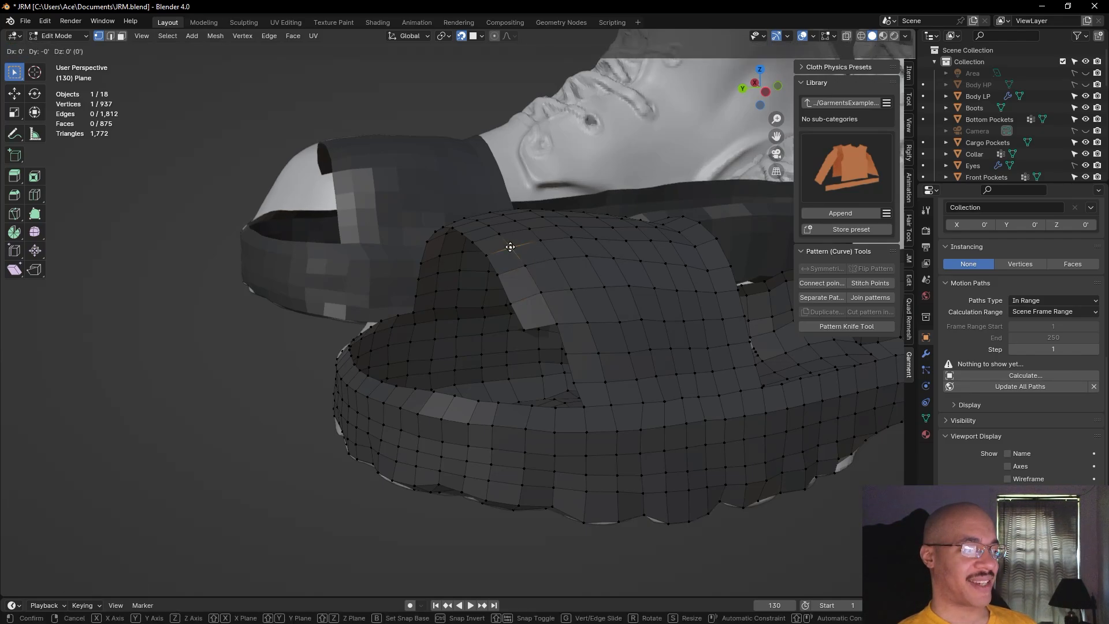
pyautogui.click(510, 246)
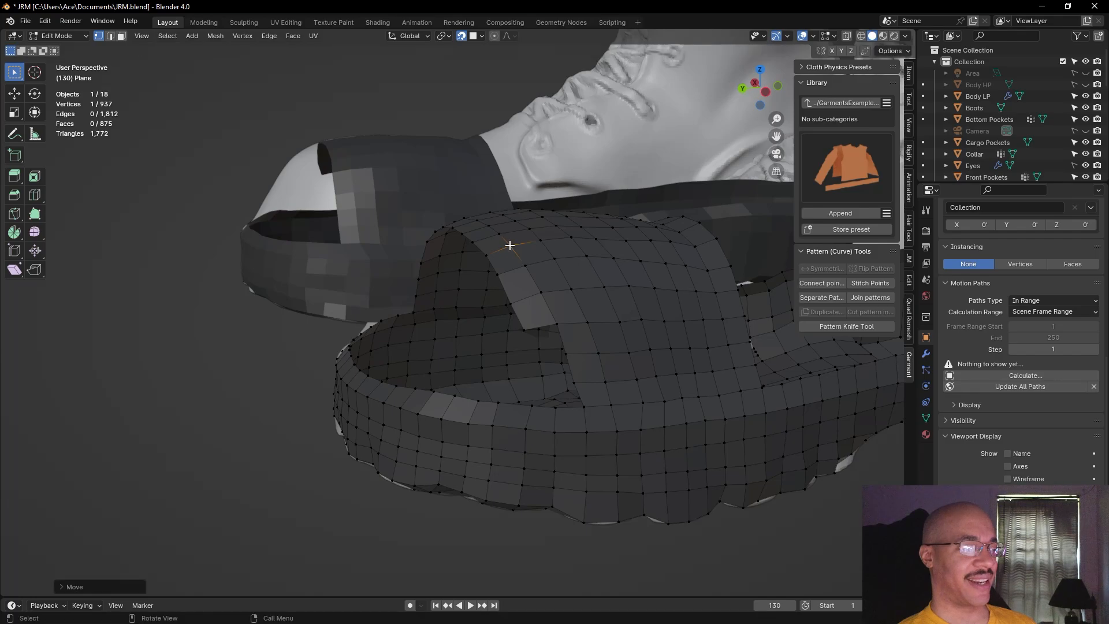
# Fill a fourth quad down the outer toe-side row toward the sole rim
pyautogui.click(291, 353)
pyautogui.moveTo(277, 356); pyautogui.dragTo(396, 376, button='middle')
pyautogui.click(549, 353)
pyautogui.press('f')
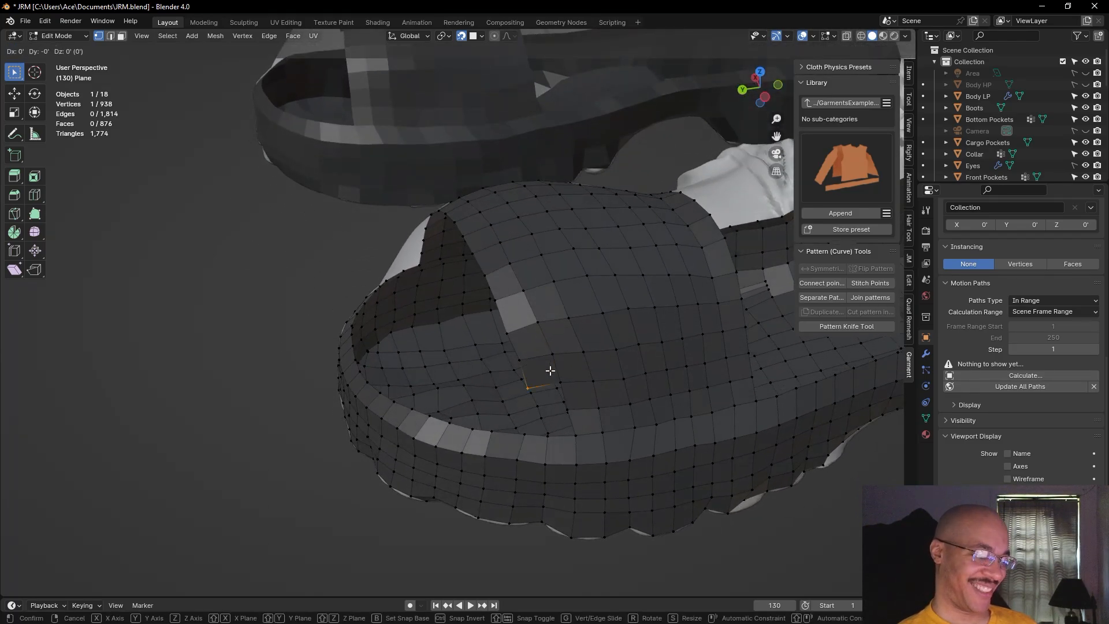
pyautogui.click(554, 375)
# Shift the two lowest seam vertices above the sole rim slightly back toward the heel
pyautogui.click(559, 383)
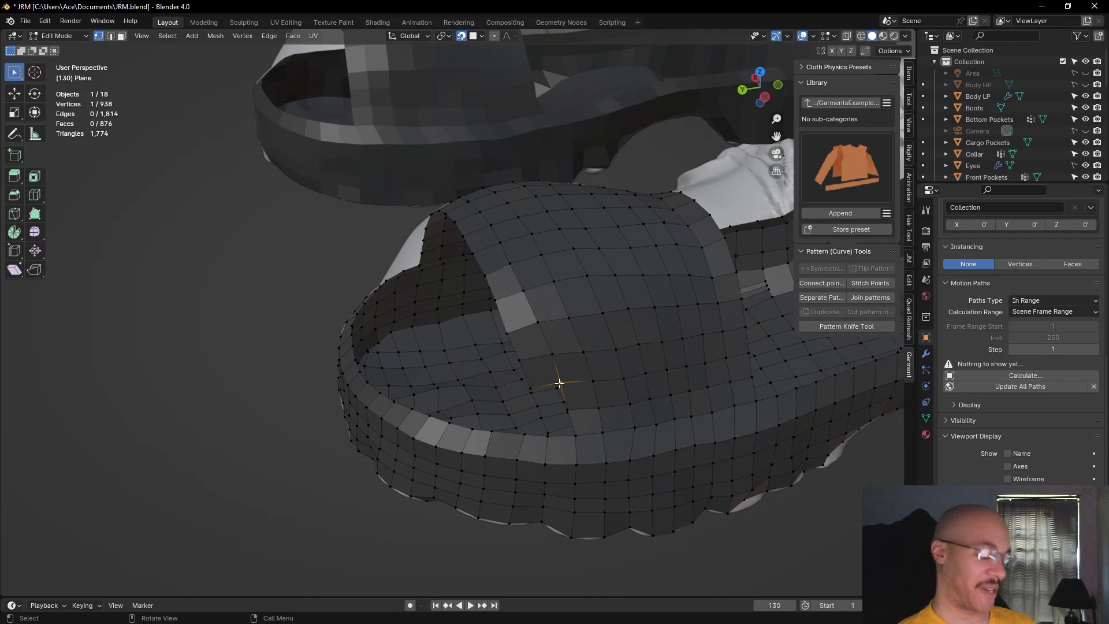
pyautogui.press('g')
pyautogui.click(562, 384)
pyautogui.click(569, 413)
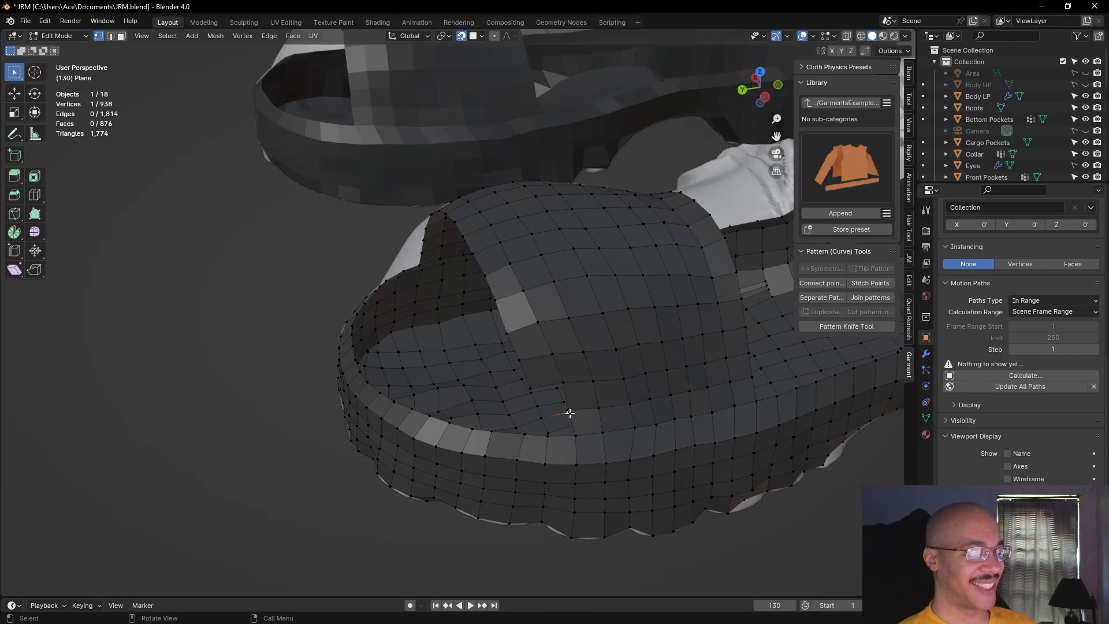
pyautogui.press('g')
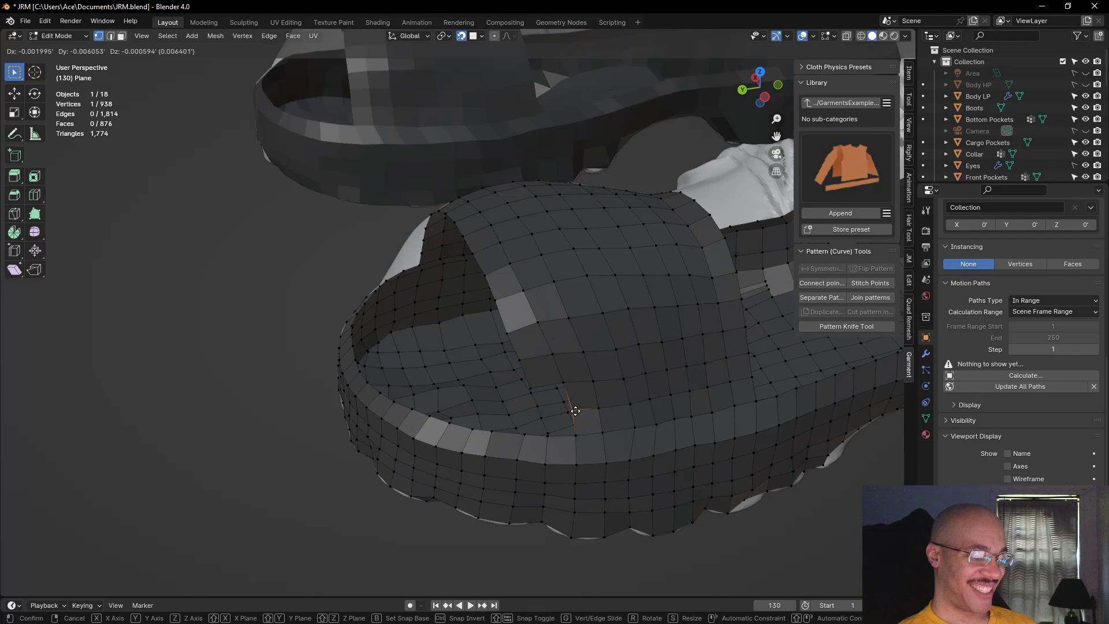
pyautogui.click(575, 411)
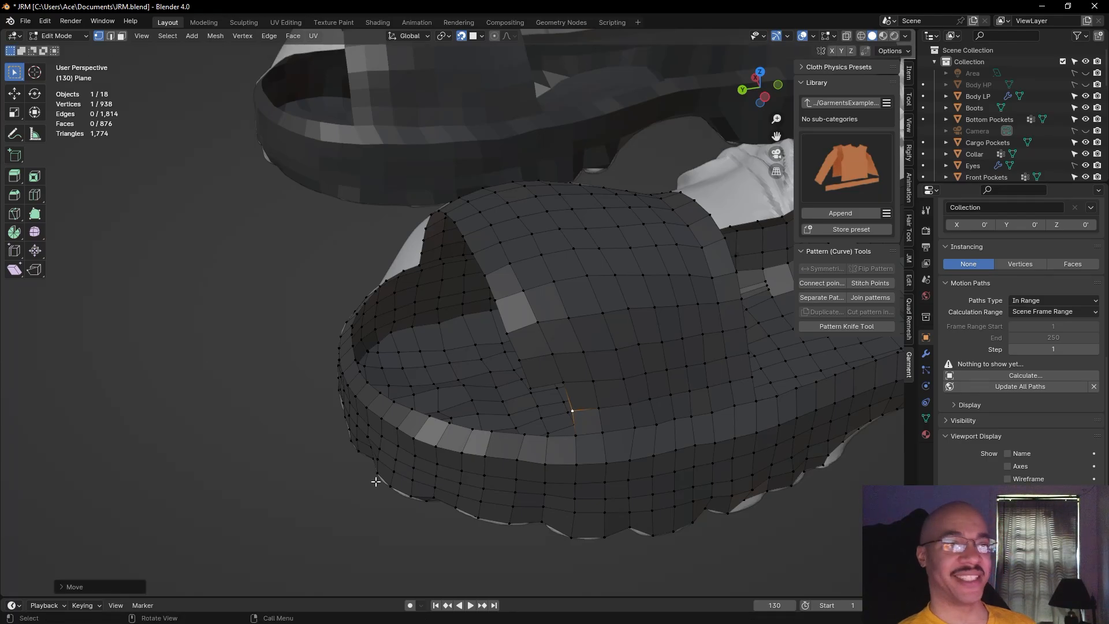
# Fill a fifth quad at the lower end of the outer toe-side row, one quad above the sole rim
pyautogui.click(292, 502)
pyautogui.moveTo(292, 502); pyautogui.dragTo(271, 465, button='middle')
pyautogui.click(533, 345)
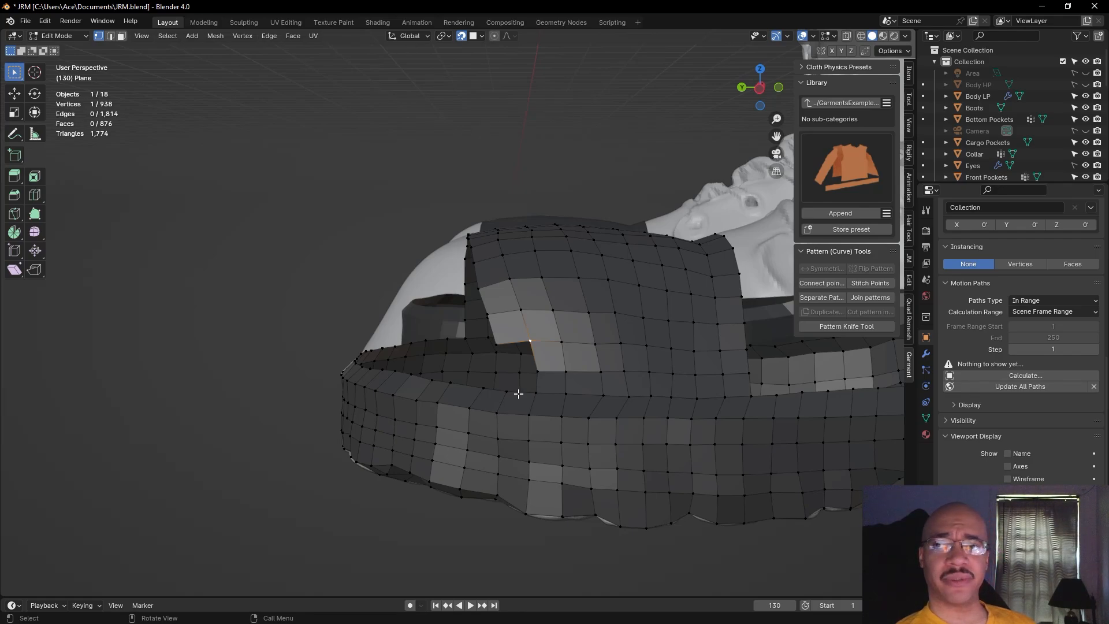
pyautogui.hotkey('alt', 'd')
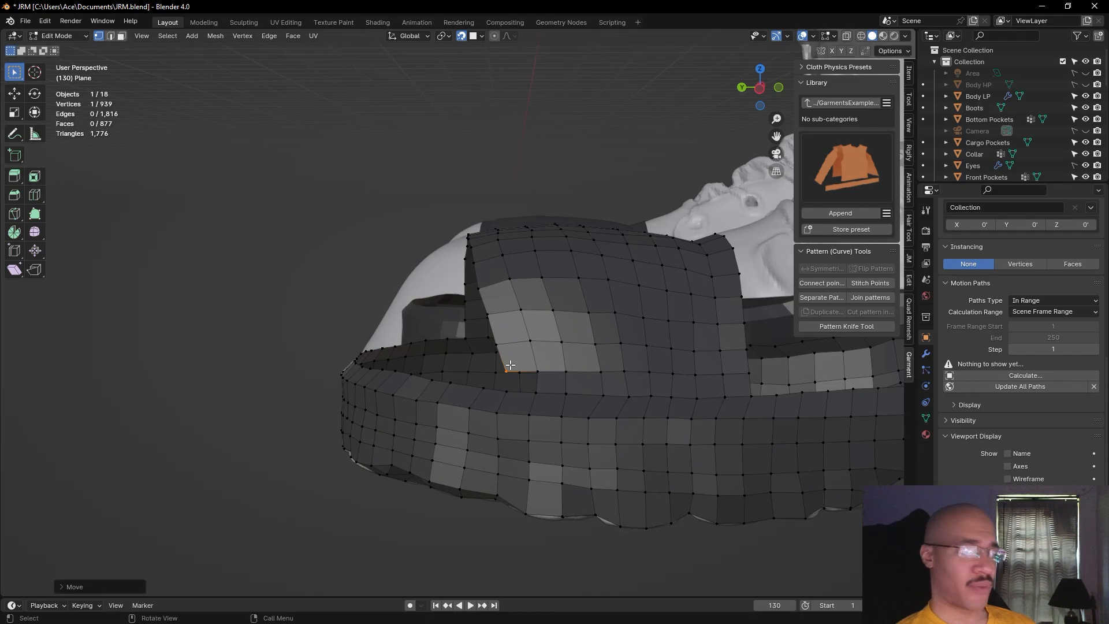
pyautogui.click(537, 371)
# Fill the last quad between the lower end of the strap's outer toe-side row and the sole rim
pyautogui.click(256, 324)
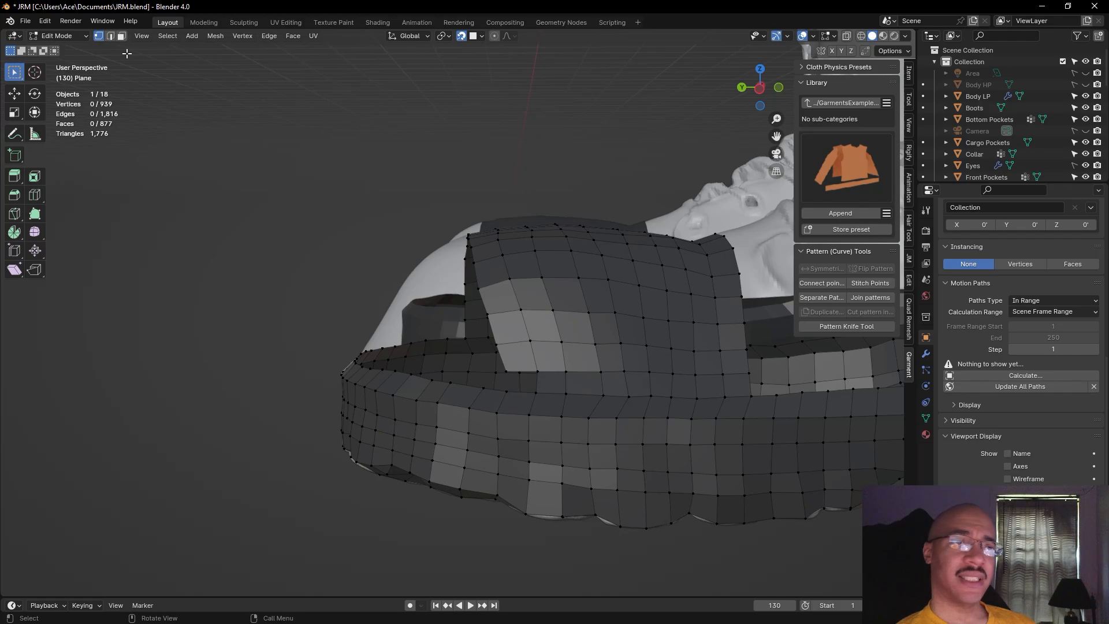
pyautogui.click(114, 37)
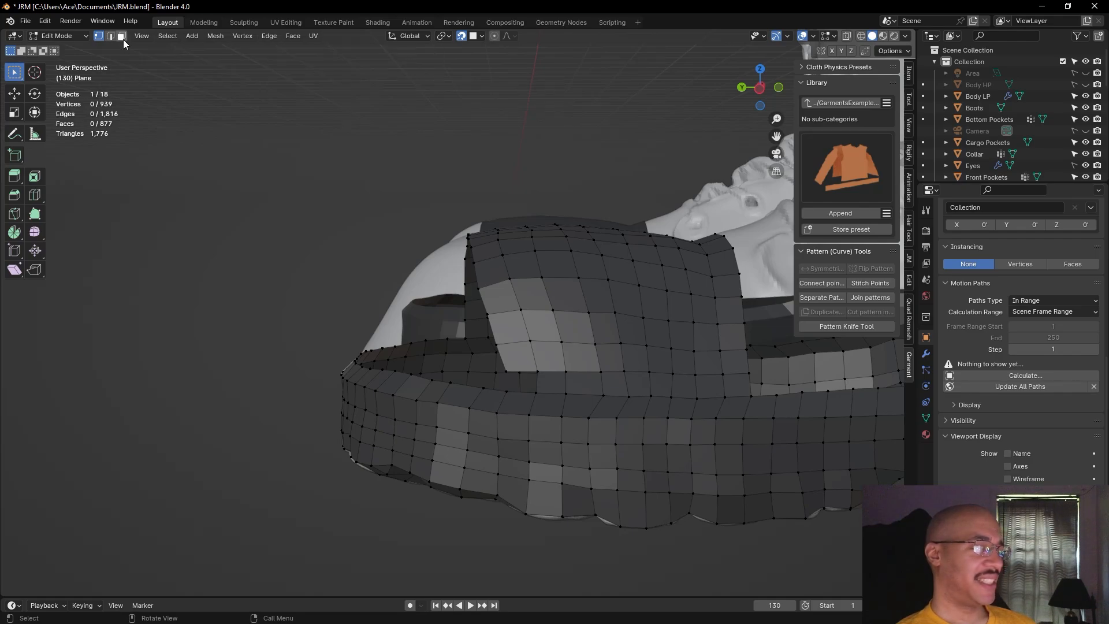
pyautogui.click(527, 370)
pyautogui.keyDown('shift'); pyautogui.click(523, 393); pyautogui.keyUp('shift')
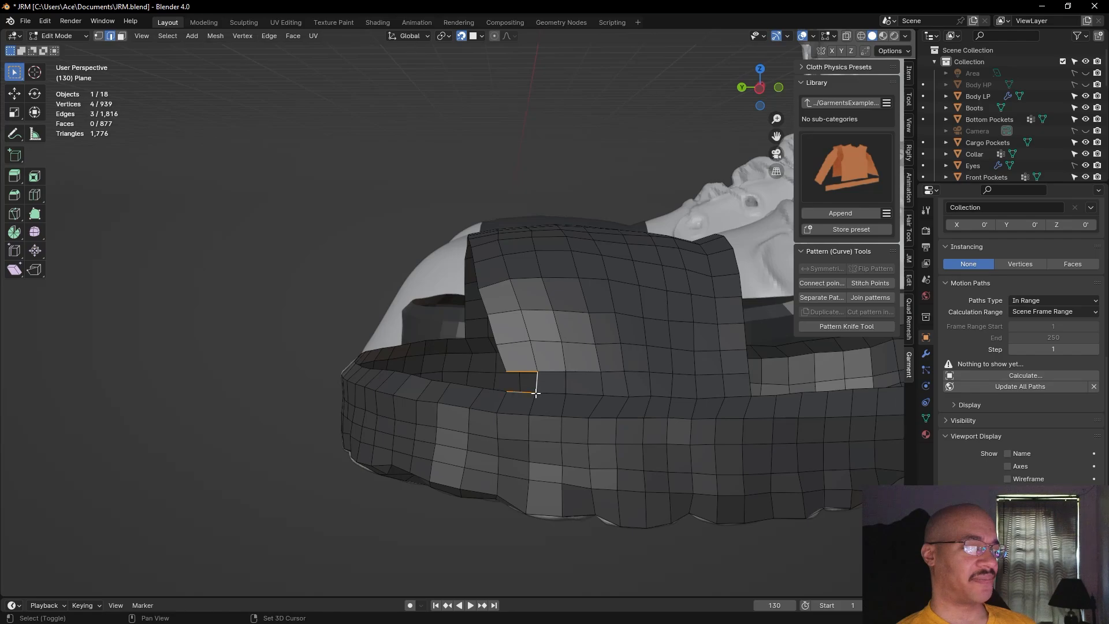
pyautogui.press('f')
pyautogui.click(223, 319)
# Examine the strap and sole mesh from the side, front and above to check the joined toe-side rows
pyautogui.moveTo(223, 320); pyautogui.dragTo(393, 300, button='middle')
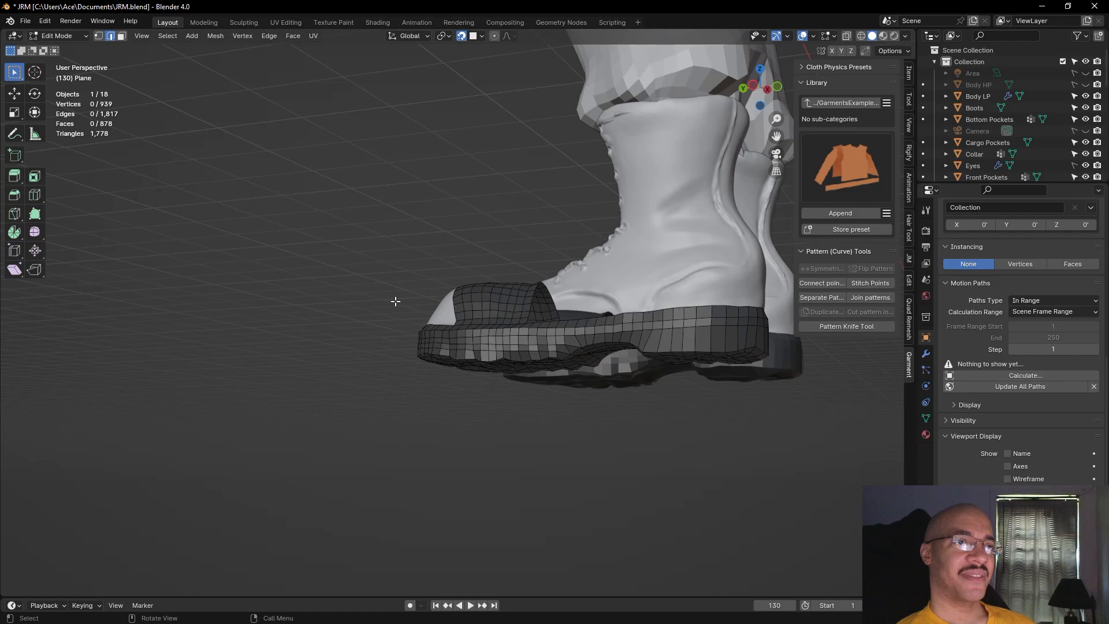
pyautogui.moveTo(395, 300); pyautogui.dragTo(435, 370, button='middle')
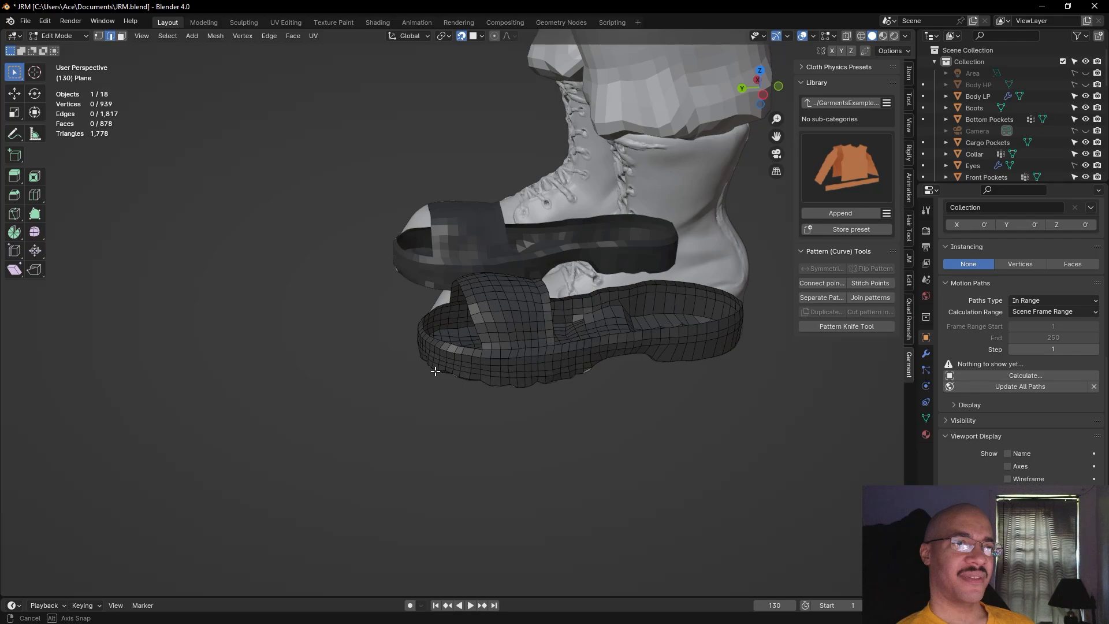
pyautogui.moveTo(434, 370)
pyautogui.mouseDown(button='middle')
pyautogui.moveTo(599, 384)
pyautogui.moveTo(683, 339)
pyautogui.moveTo(636, 343)
pyautogui.moveTo(495, 408)
pyautogui.moveTo(512, 462)
pyautogui.moveTo(567, 405)
pyautogui.moveTo(574, 416)
pyautogui.moveTo(439, 385)
pyautogui.mouseUp(button='middle')
pyautogui.scroll(2, 568, 420)
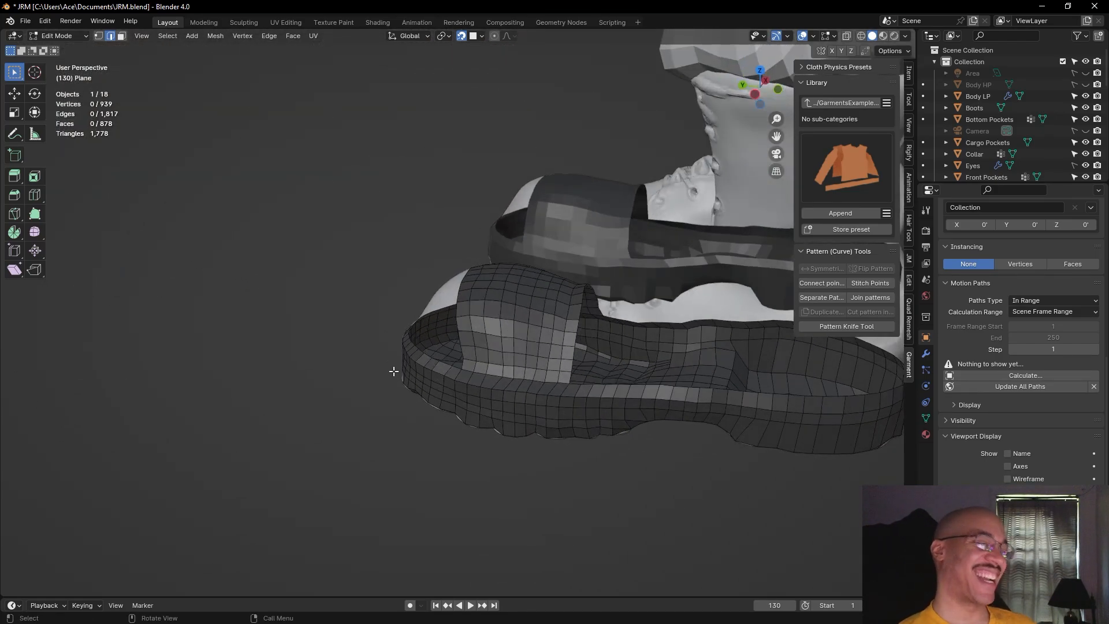
pyautogui.moveTo(397, 348); pyautogui.dragTo(339, 303, button='middle')
pyautogui.scroll(2, 458, 438)
pyautogui.moveTo(458, 439); pyautogui.dragTo(308, 447, button='middle')
# Slide the sole rim vertices just ahead of the strap toward the toe to even out their spacing
pyautogui.click(510, 420)
pyautogui.click(157, 224)
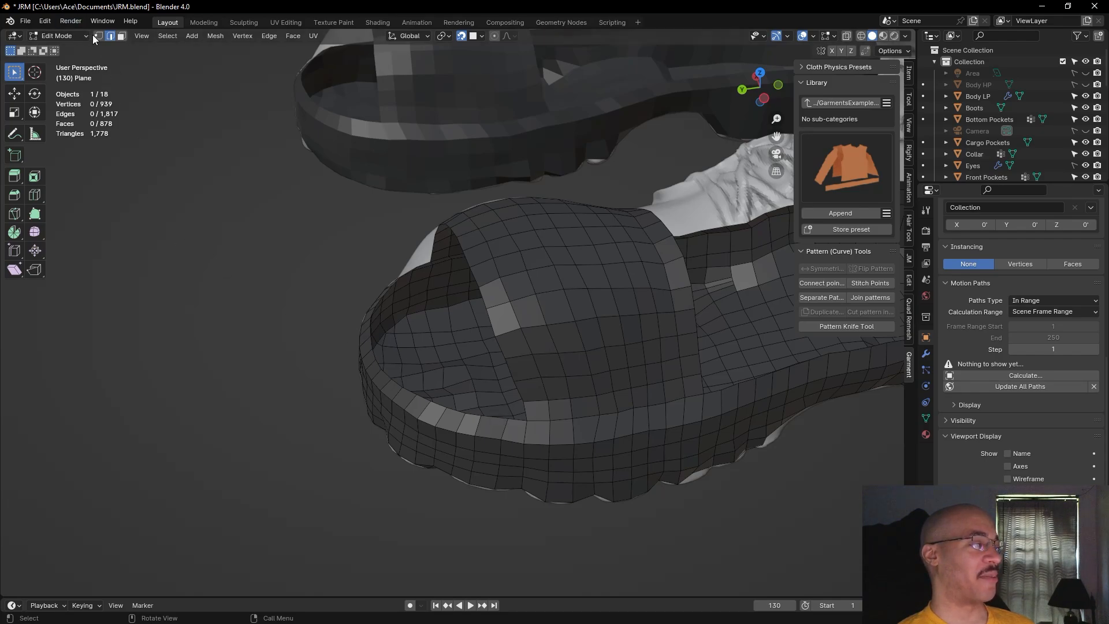
pyautogui.click(508, 419)
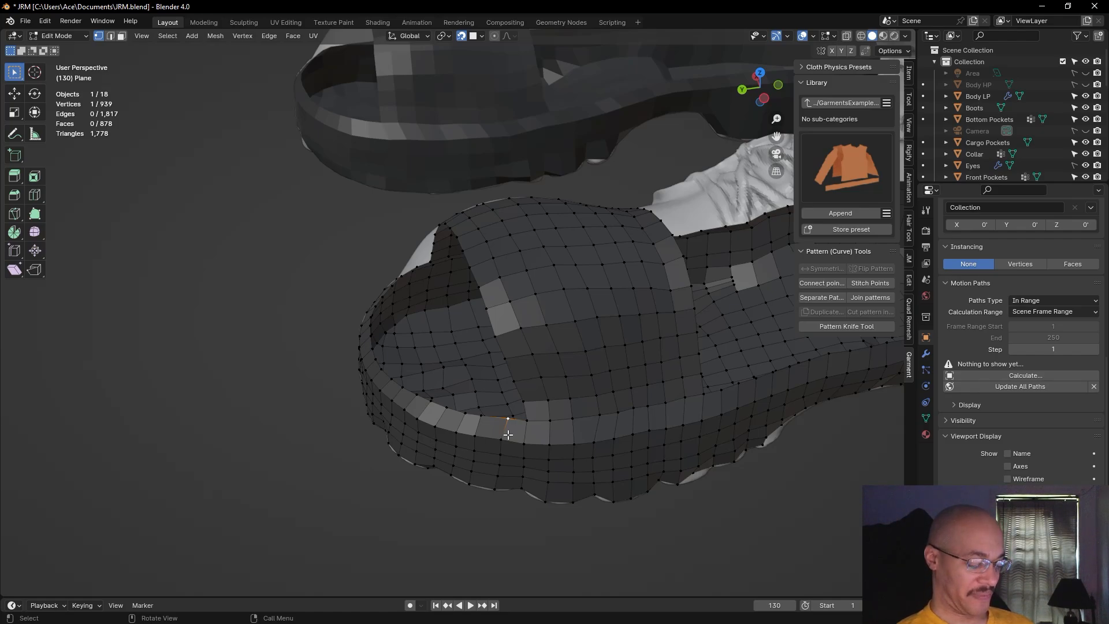
pyautogui.press('g')
pyautogui.click(502, 436)
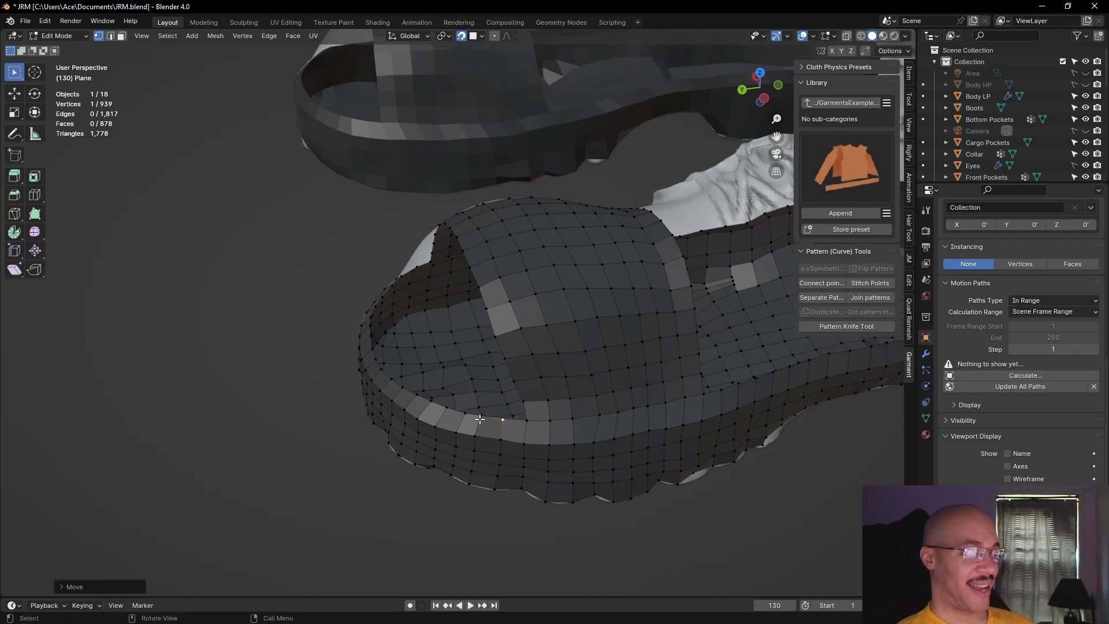
pyautogui.press('g')
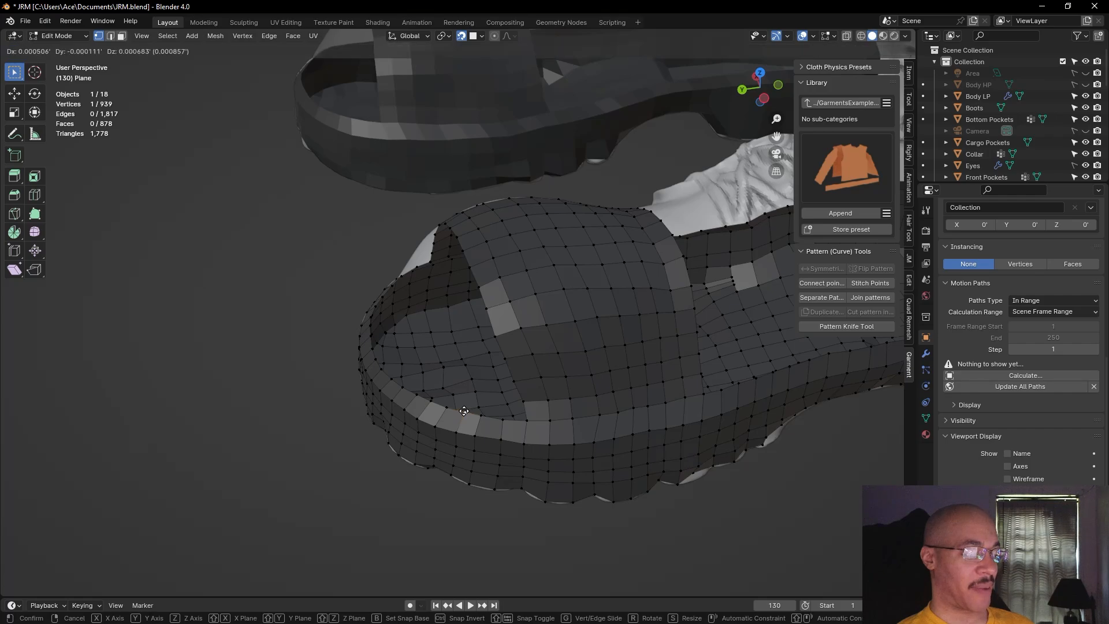
pyautogui.click(449, 409)
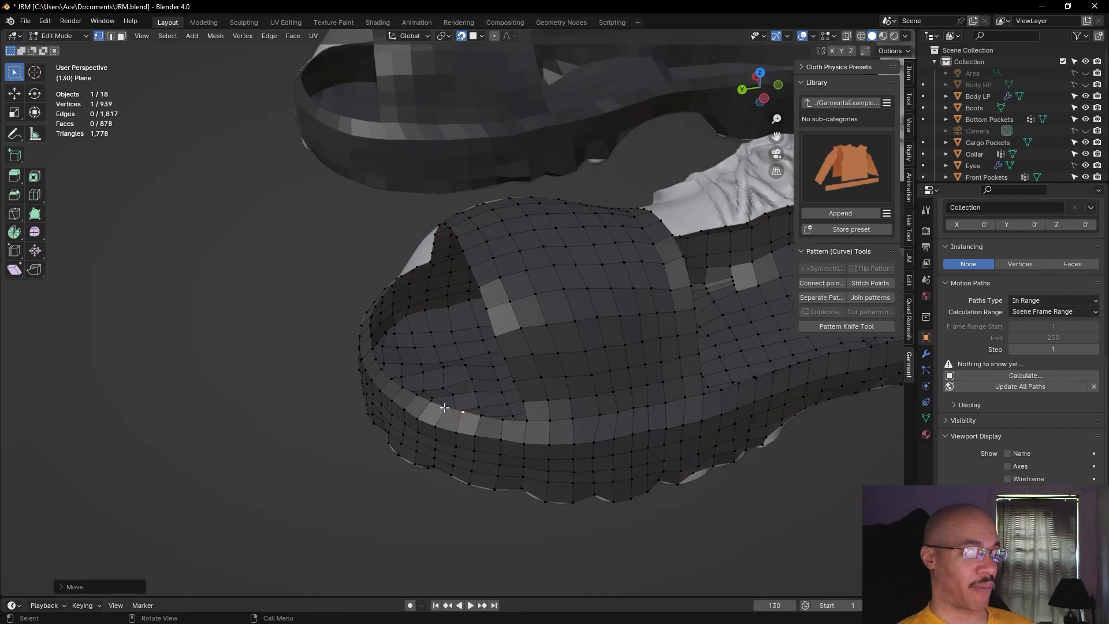
pyautogui.press('g')
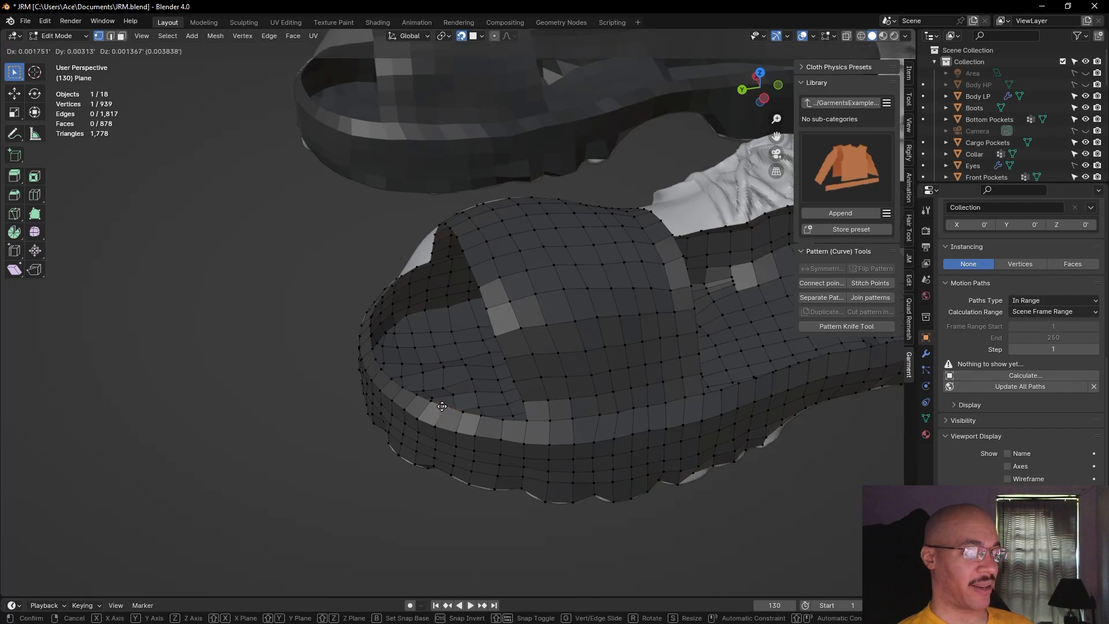
pyautogui.click(442, 406)
# Fill the first two quads of a new toe-side strap row, working upward from the sole rim
pyautogui.click(254, 373)
pyautogui.moveTo(254, 372); pyautogui.dragTo(167, 159, button='middle')
pyautogui.click(522, 408)
pyautogui.press('f')
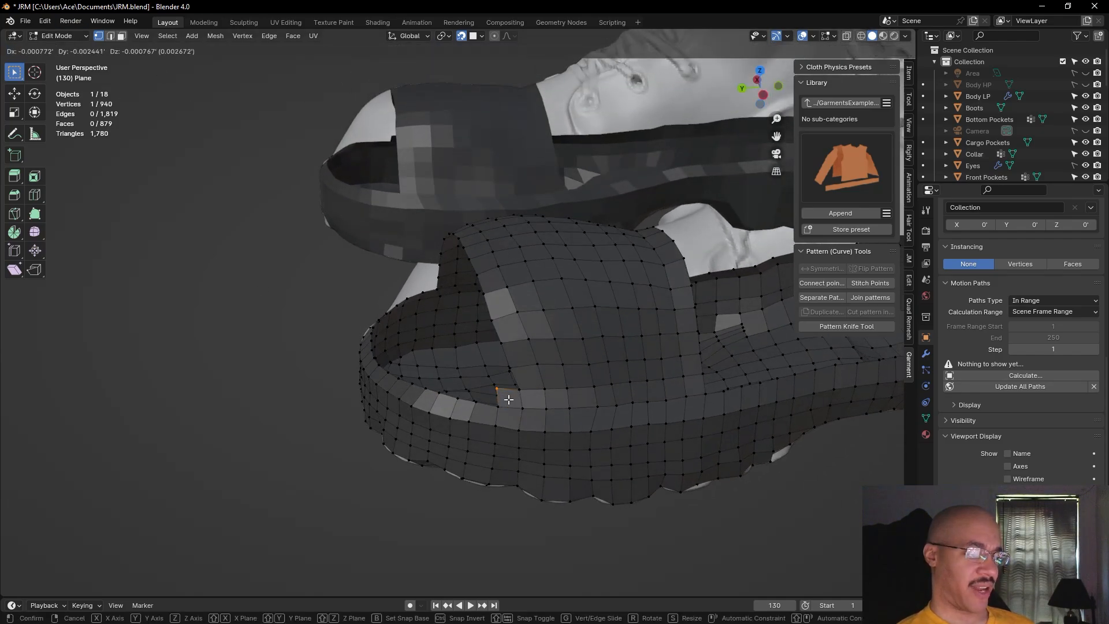
pyautogui.click(507, 399)
pyautogui.press('f')
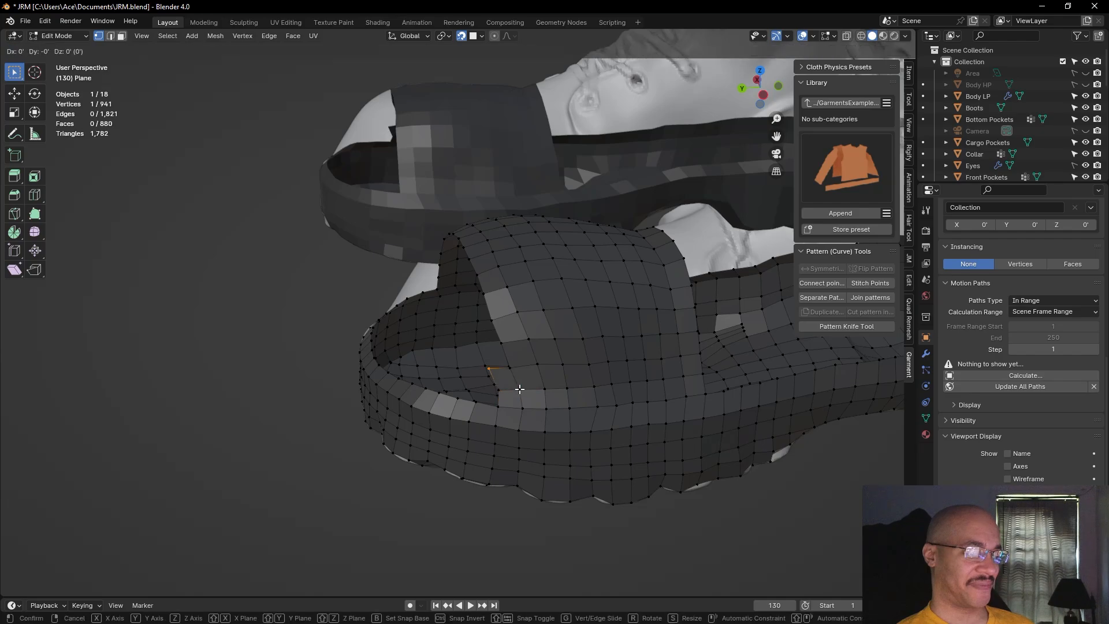
pyautogui.click(520, 391)
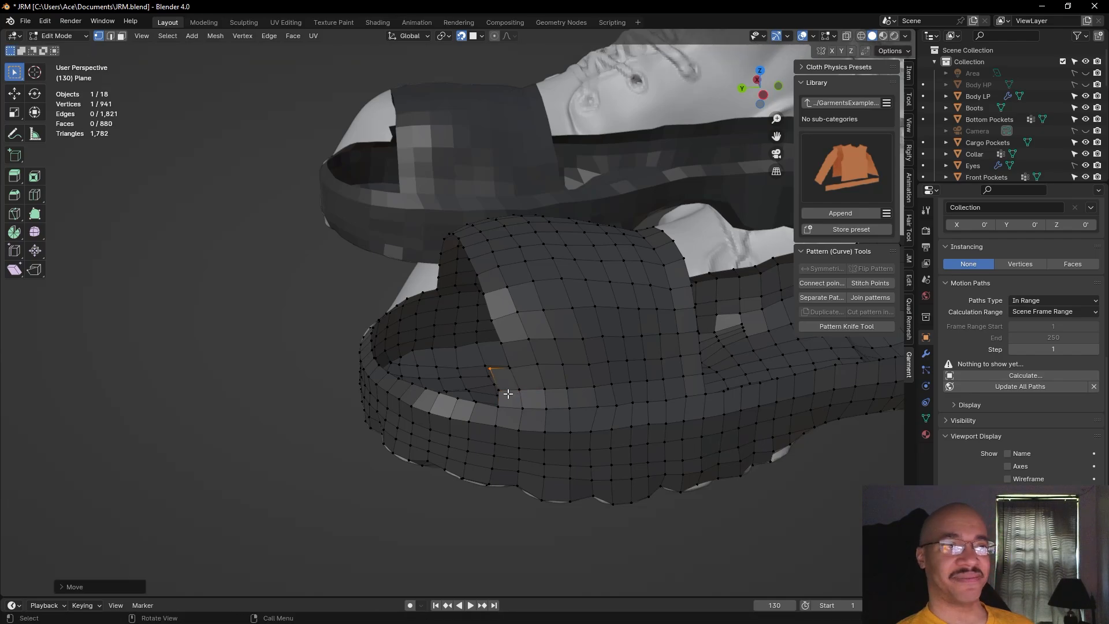
# Examine the new toe-side quads and the strap's front edge from above, the front and the side
pyautogui.moveTo(228, 413); pyautogui.dragTo(268, 448, button='middle')
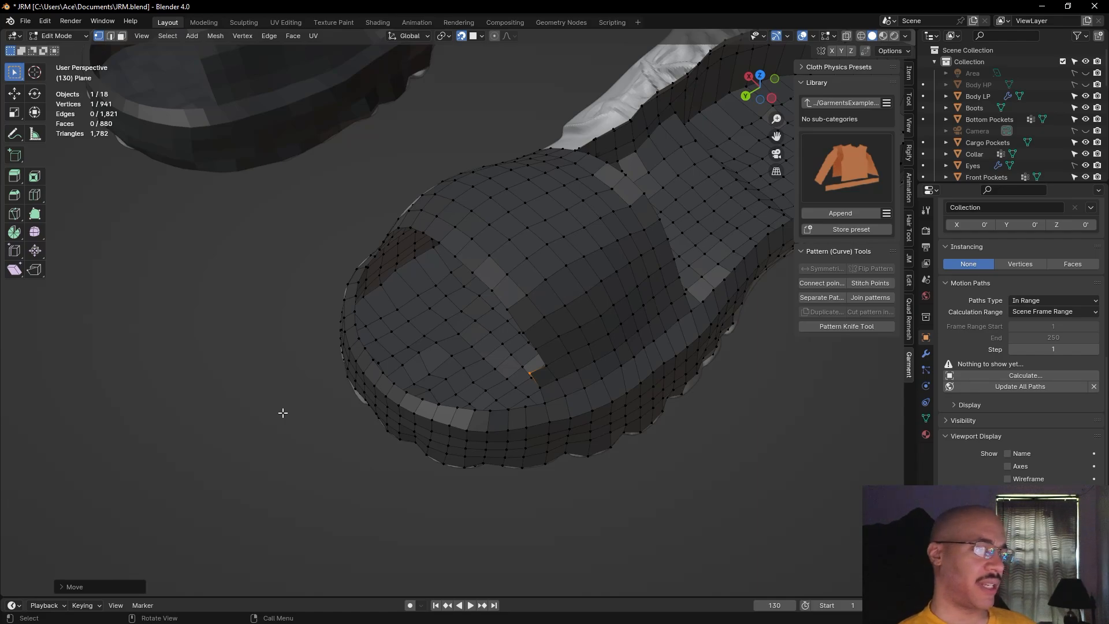
pyautogui.keyDown('alt'); pyautogui.moveTo(348, 462); pyautogui.dragTo(312, 426); pyautogui.keyUp('alt')
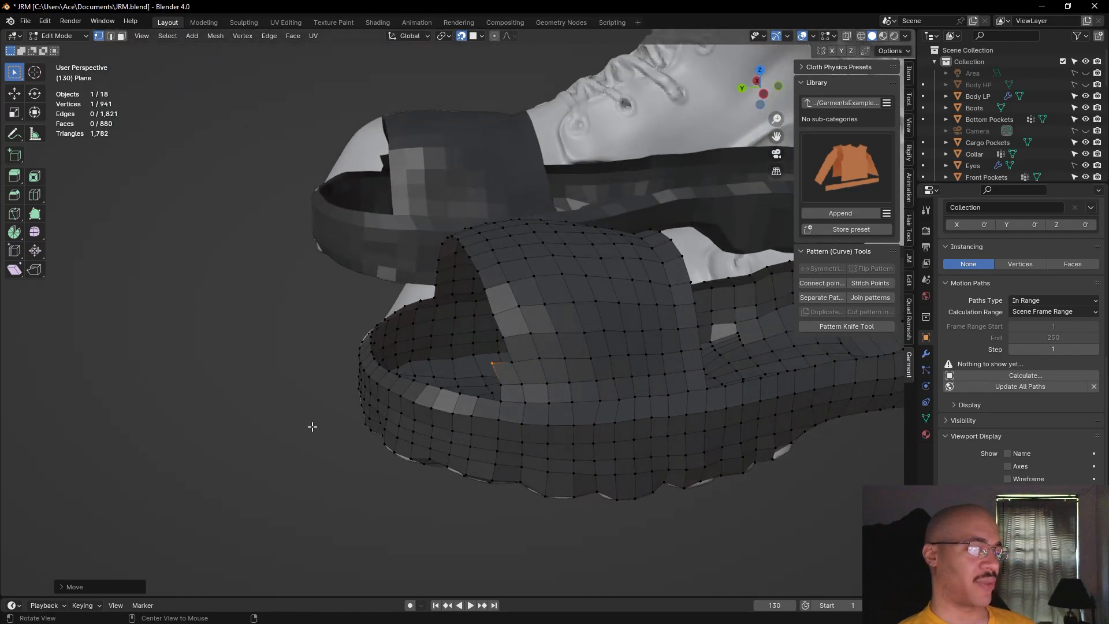
pyautogui.click(500, 384)
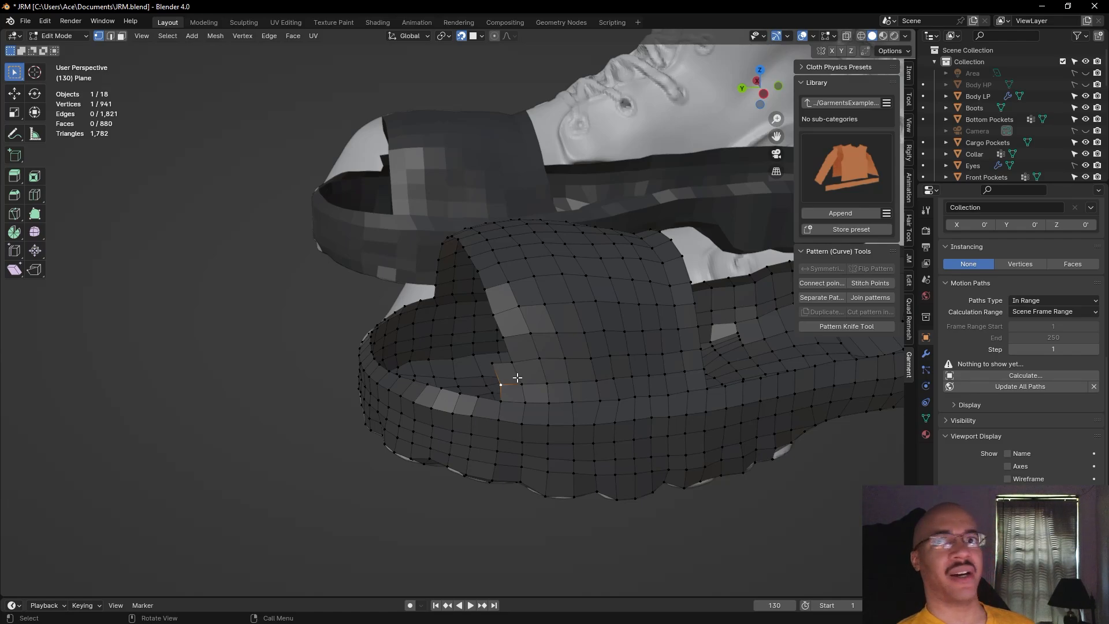
pyautogui.moveTo(352, 394); pyautogui.dragTo(365, 433, button='middle')
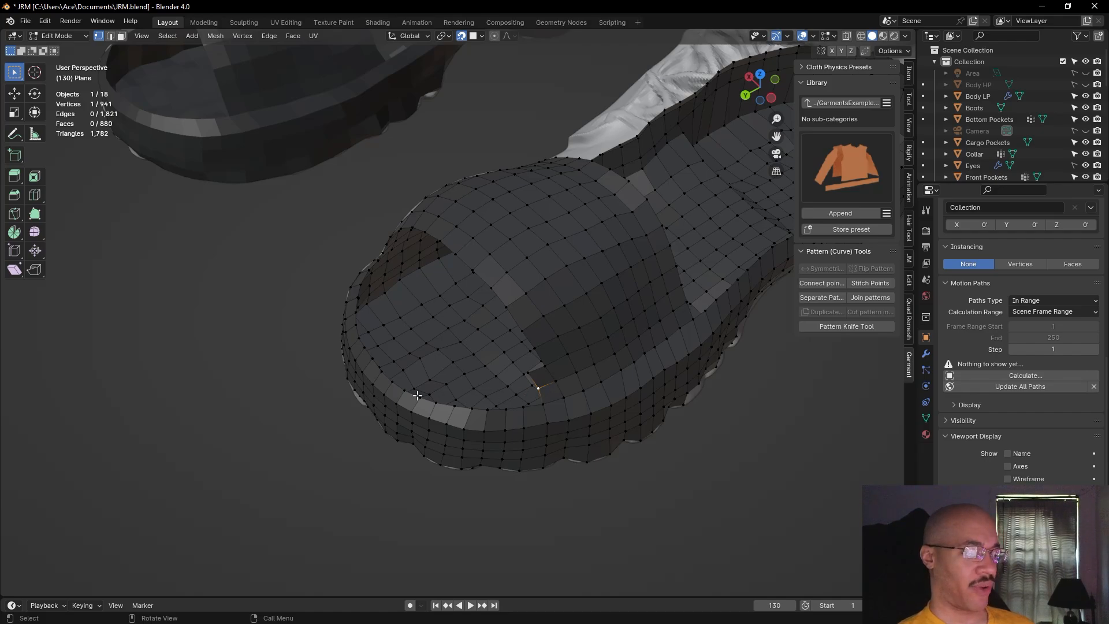
pyautogui.moveTo(305, 413)
pyautogui.mouseDown(button='middle')
pyautogui.moveTo(279, 376)
pyautogui.moveTo(292, 405)
pyautogui.mouseUp(button='middle')
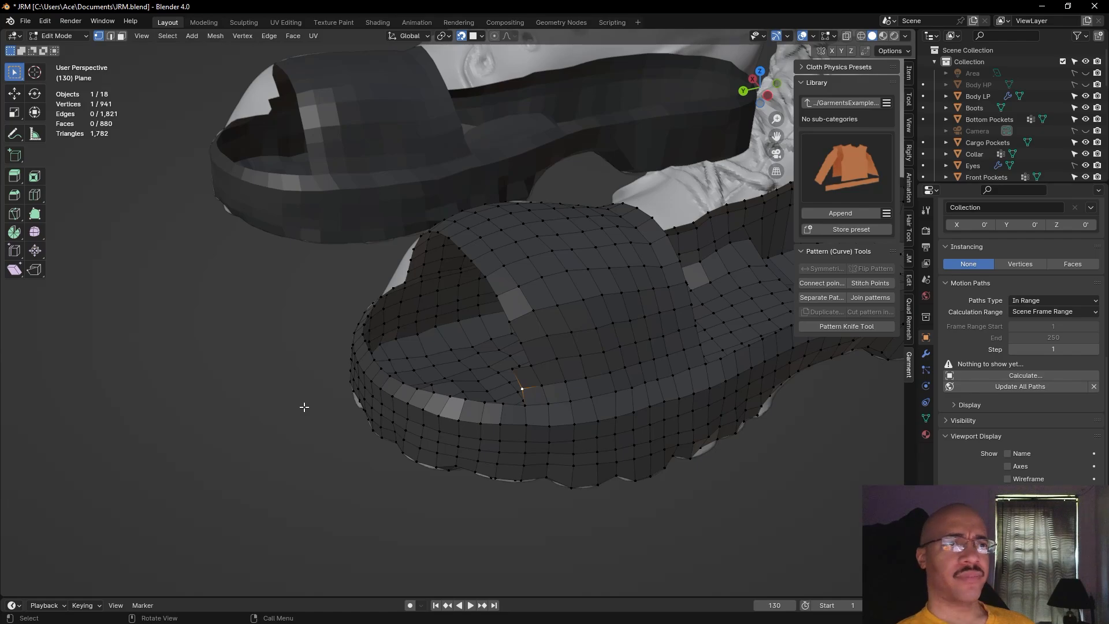
pyautogui.moveTo(286, 436); pyautogui.dragTo(278, 466, button='middle')
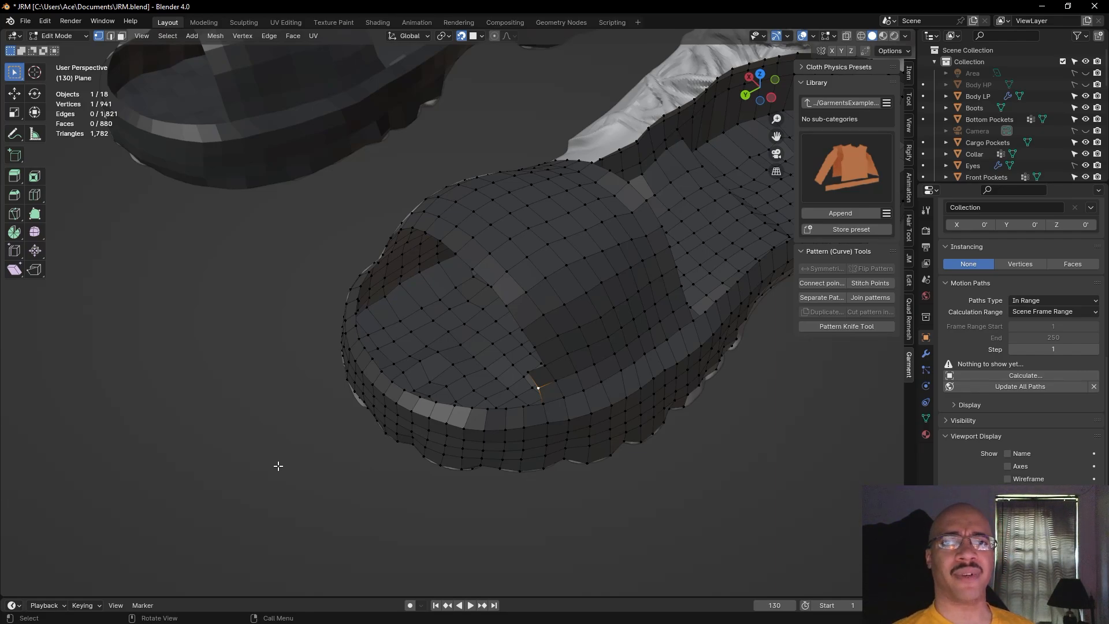
pyautogui.click(281, 457)
pyautogui.moveTo(281, 457); pyautogui.dragTo(460, 384, button='middle')
pyautogui.click(508, 373)
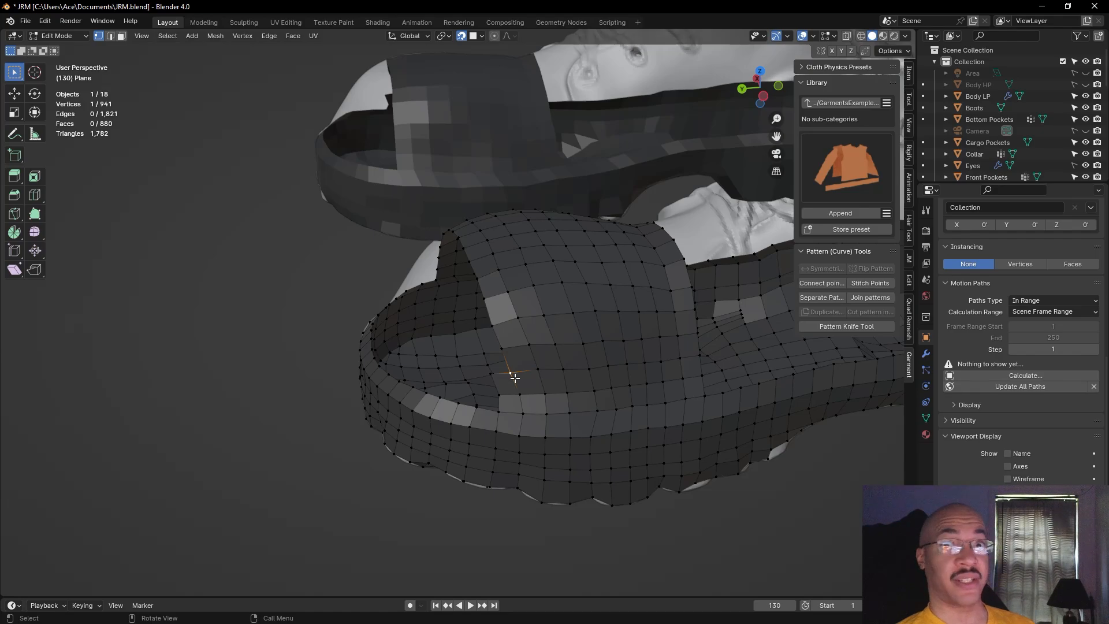
pyautogui.click(339, 393)
pyautogui.click(317, 413)
pyautogui.moveTo(317, 426); pyautogui.dragTo(411, 455, button='middle')
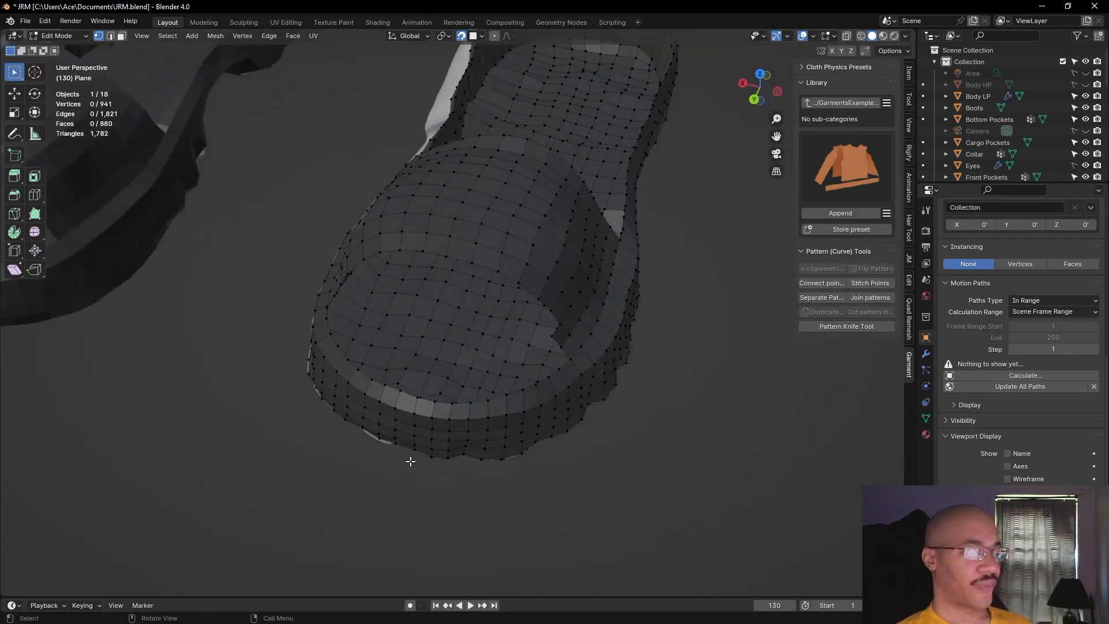
# Fill two more quads up the new toe-side row along the strap's front edge
pyautogui.moveTo(698, 452); pyautogui.dragTo(519, 366, button='middle')
pyautogui.click(524, 366)
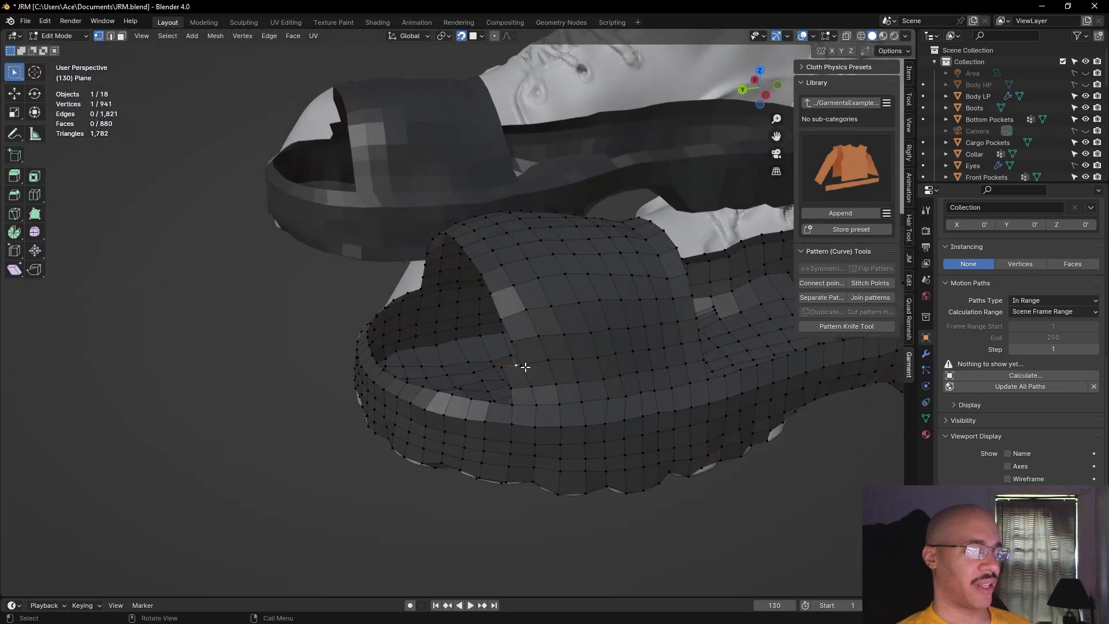
pyautogui.press('e')
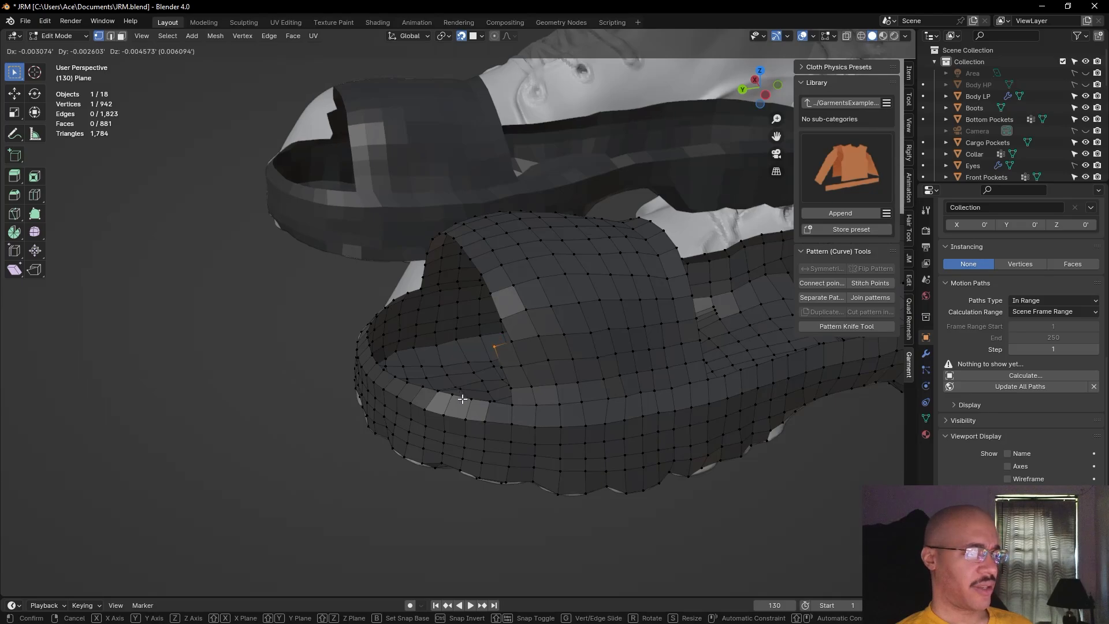
pyautogui.click(462, 399)
pyautogui.press('e')
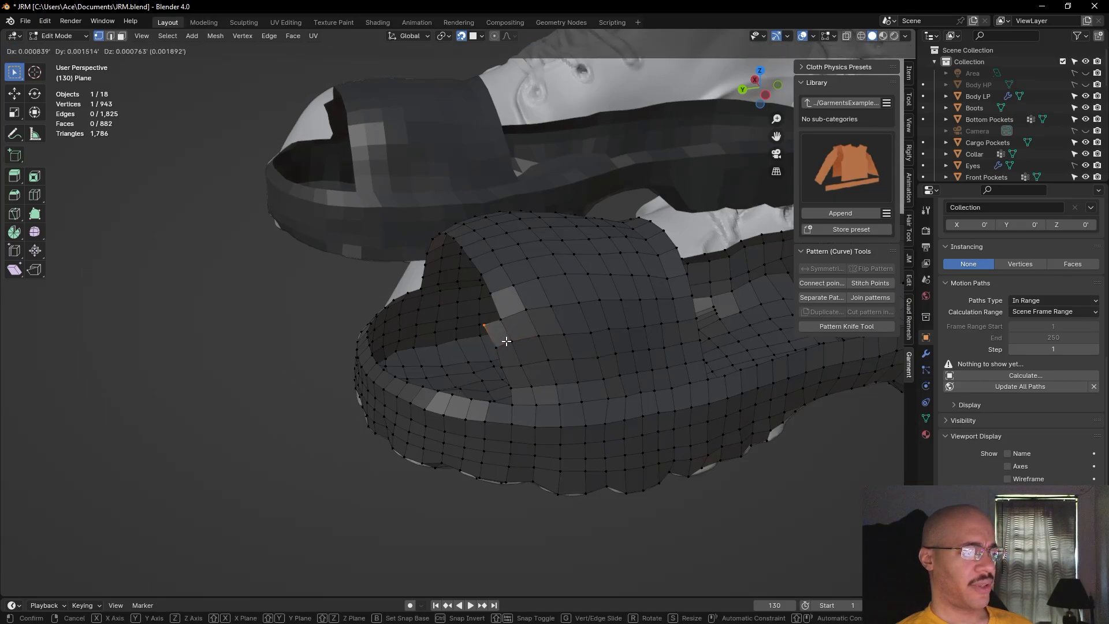
pyautogui.click(507, 341)
# Fill a fifth quad at the upper end of the new toe-side row, undoing the misplaced adjustment made before it
pyautogui.moveTo(290, 453); pyautogui.dragTo(529, 441, button='middle')
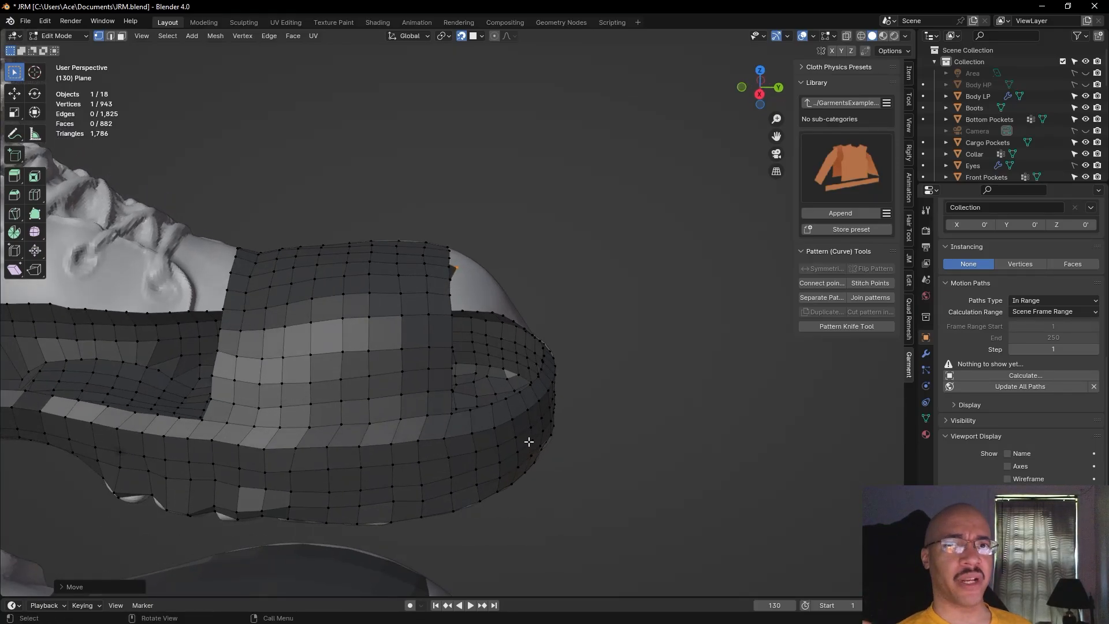
pyautogui.keyDown('alt'); pyautogui.moveTo(637, 370); pyautogui.dragTo(402, 367); pyautogui.keyUp('alt')
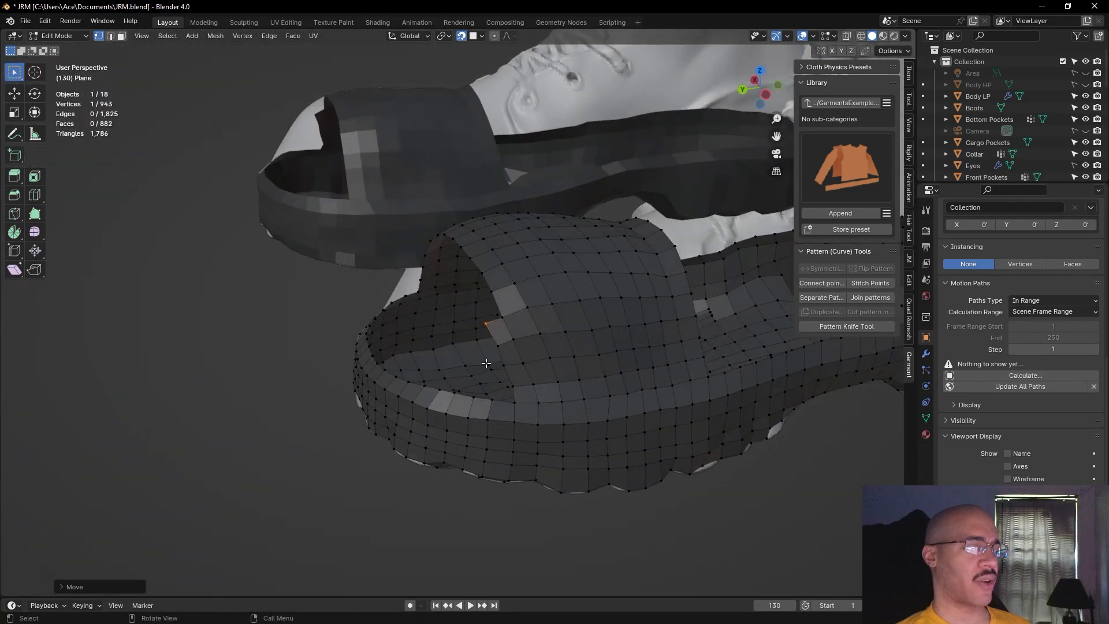
pyautogui.click(495, 345)
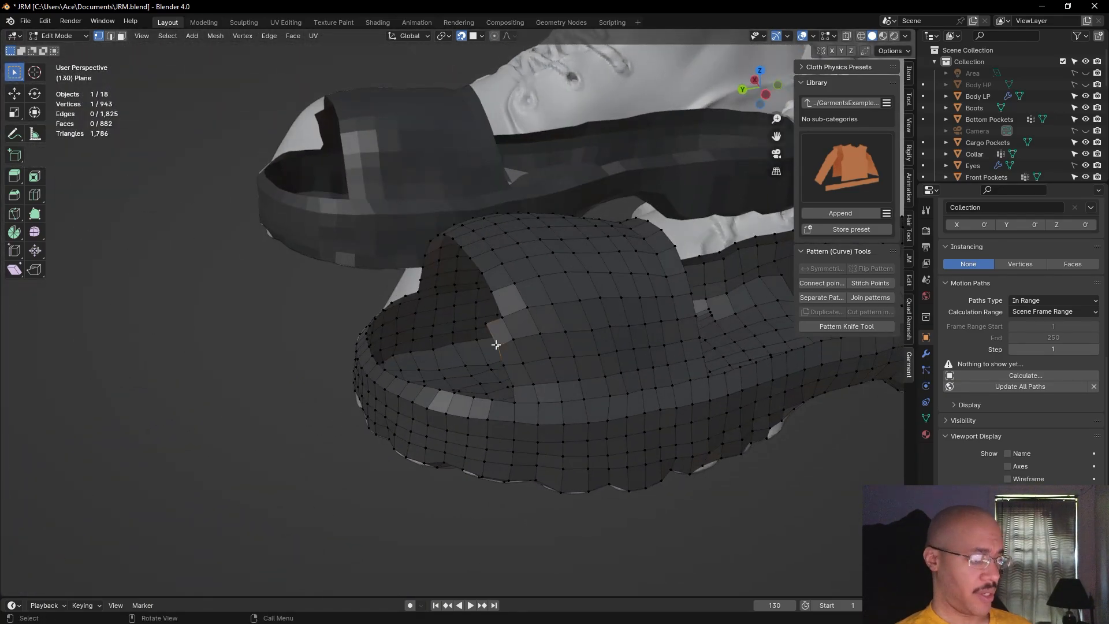
pyautogui.press('f')
pyautogui.click(494, 344)
pyautogui.hotkey('ctrl', 'z')
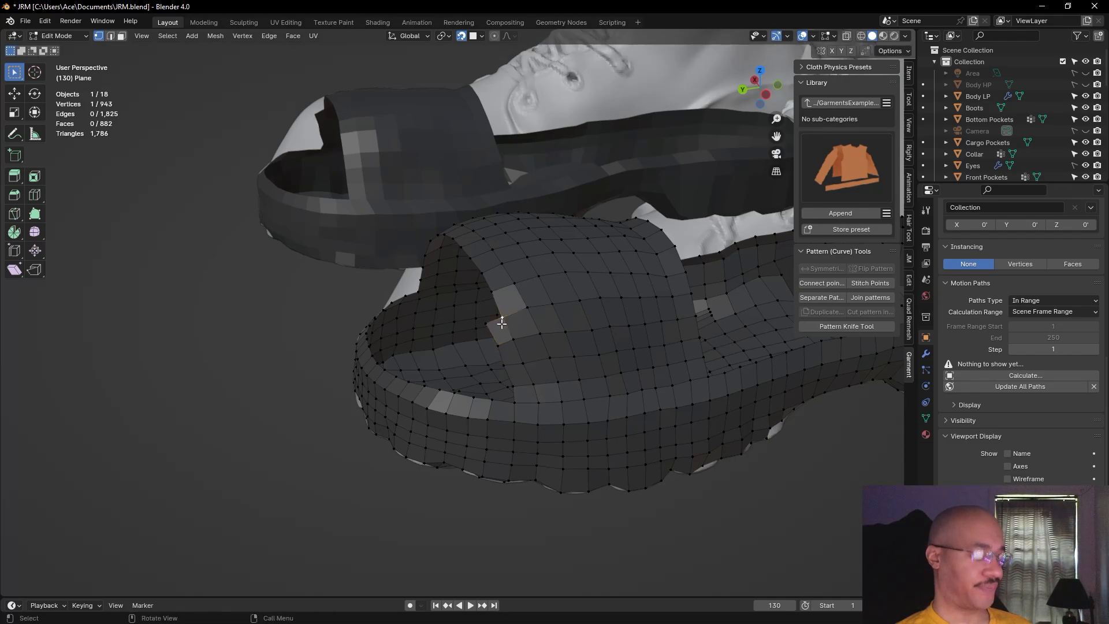
pyautogui.press('f')
pyautogui.click(498, 323)
# Slide one vertex where the strap meets the sole rim slightly toward the toe
pyautogui.moveTo(529, 342); pyautogui.dragTo(458, 450, button='middle')
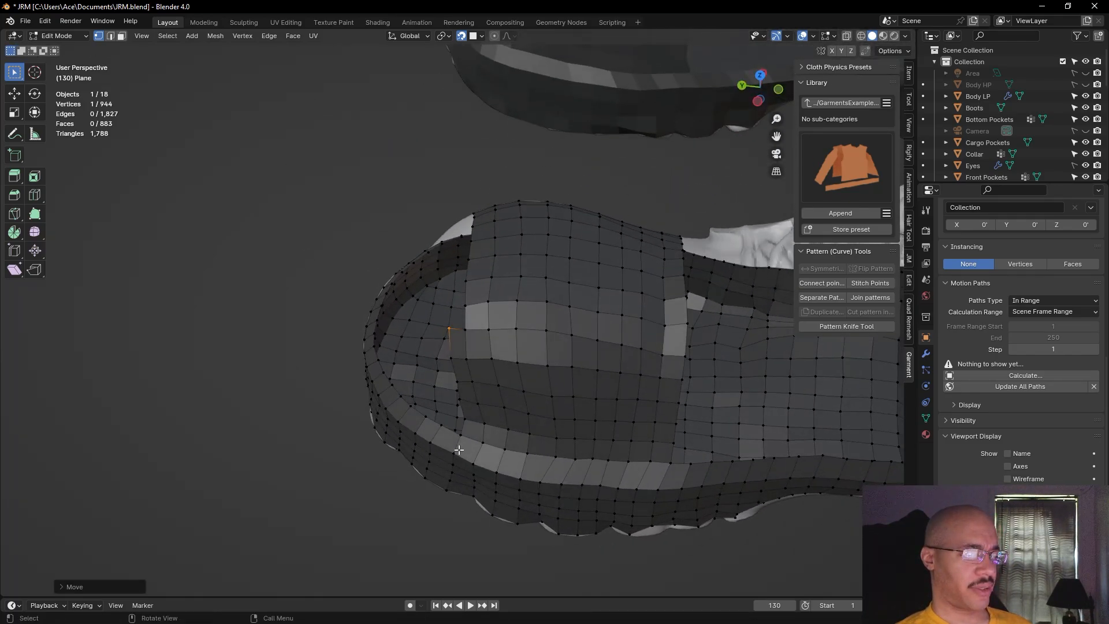
pyautogui.click(555, 460)
pyautogui.press('g')
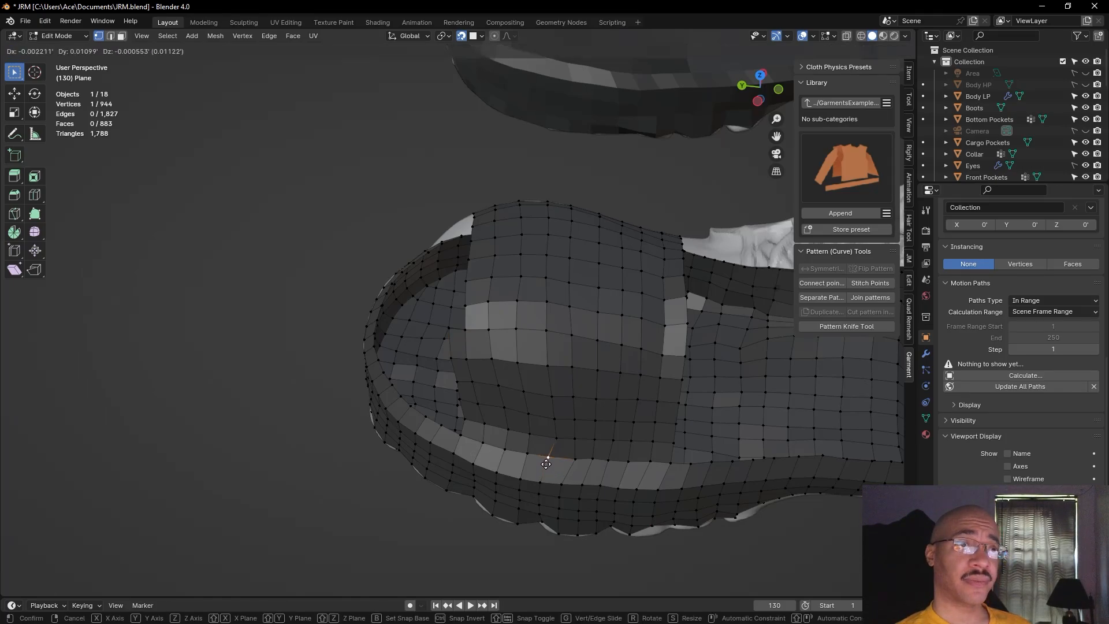
pyautogui.click(545, 464)
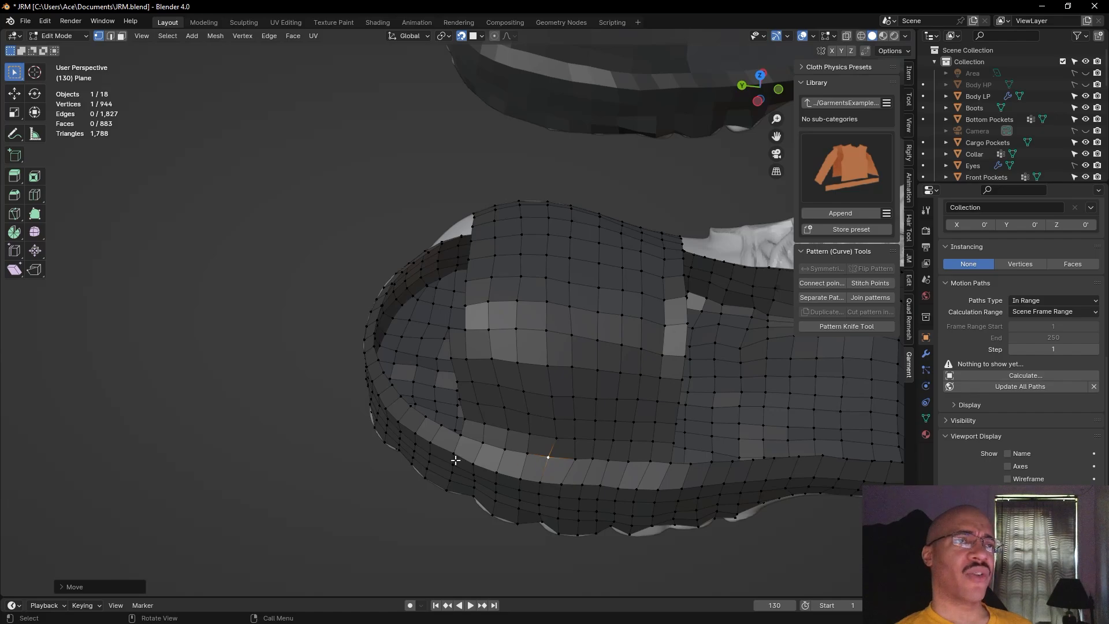
# Nudge one vertex low on the strap's side, near the sole rim, slightly upward
pyautogui.moveTo(270, 440); pyautogui.dragTo(310, 426, button='middle')
pyautogui.click(319, 433)
pyautogui.moveTo(501, 500); pyautogui.dragTo(491, 441, button='middle')
pyautogui.click(507, 420)
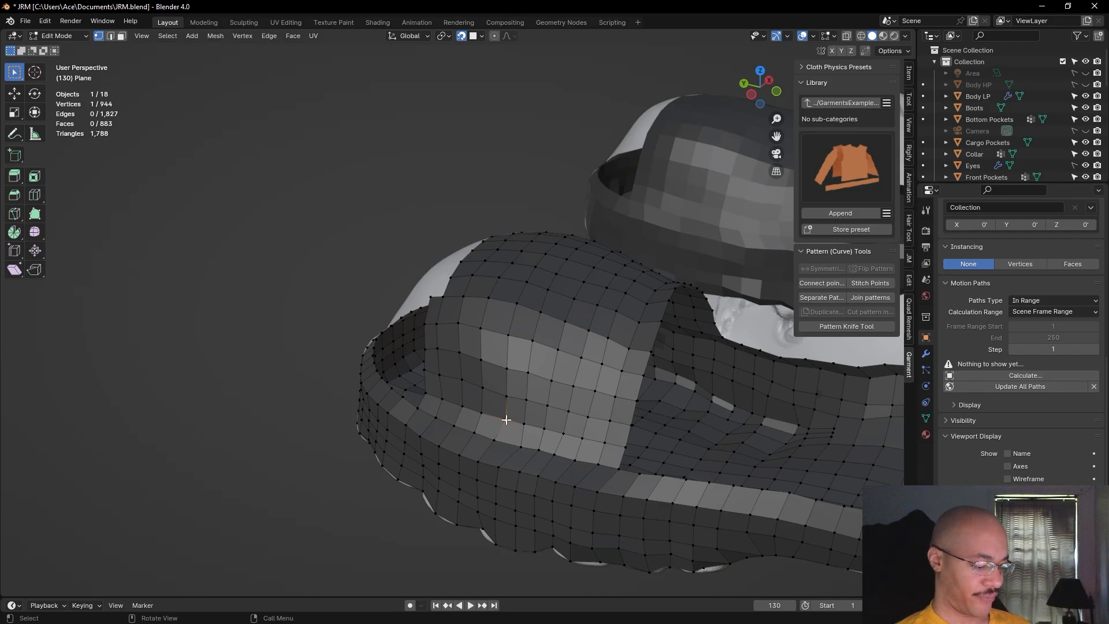
pyautogui.press('g')
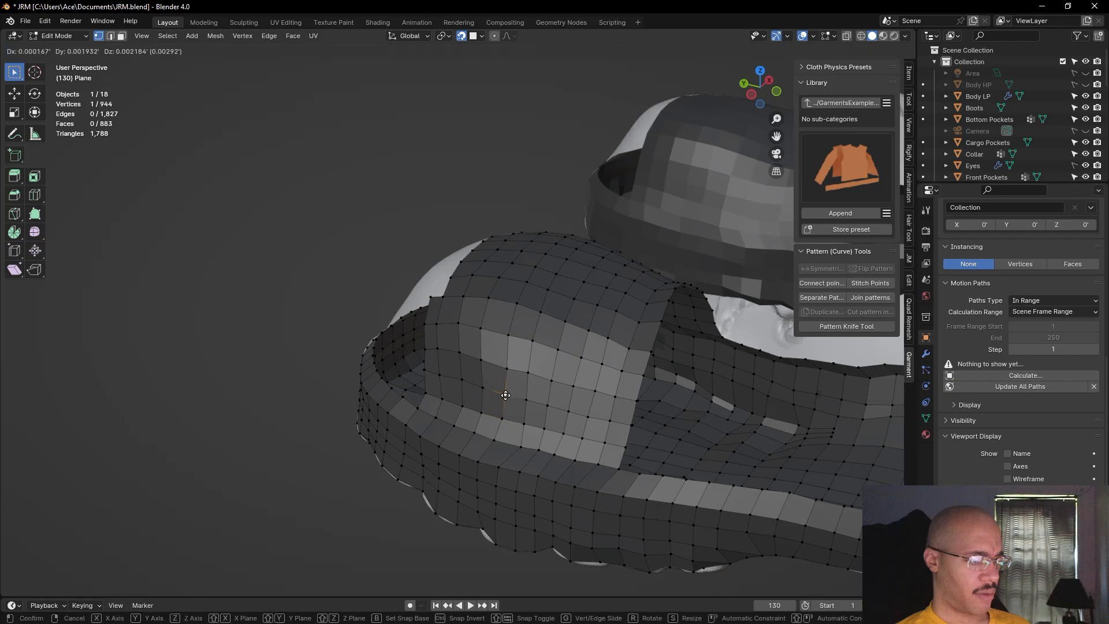
pyautogui.click(504, 364)
# Nudge the free corner vertex of the topmost new quad on the strap's front edge slightly downward
pyautogui.moveTo(307, 406); pyautogui.dragTo(482, 406, button='middle')
pyautogui.click(695, 425)
pyautogui.moveTo(695, 426); pyautogui.dragTo(631, 466, button='middle')
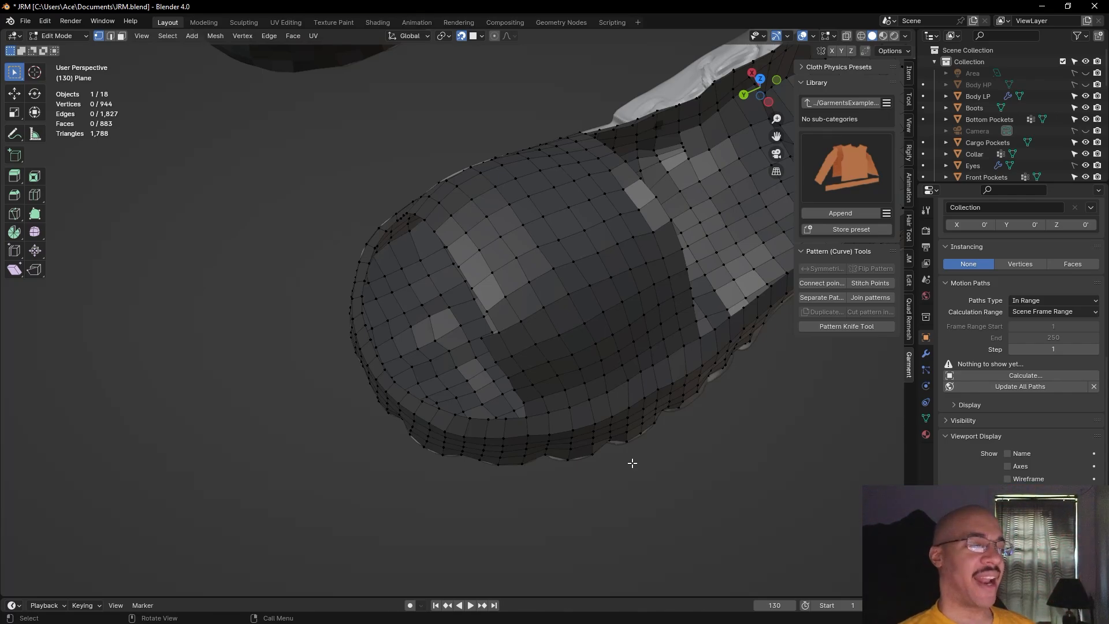
pyautogui.moveTo(716, 512); pyautogui.dragTo(757, 502, button='middle')
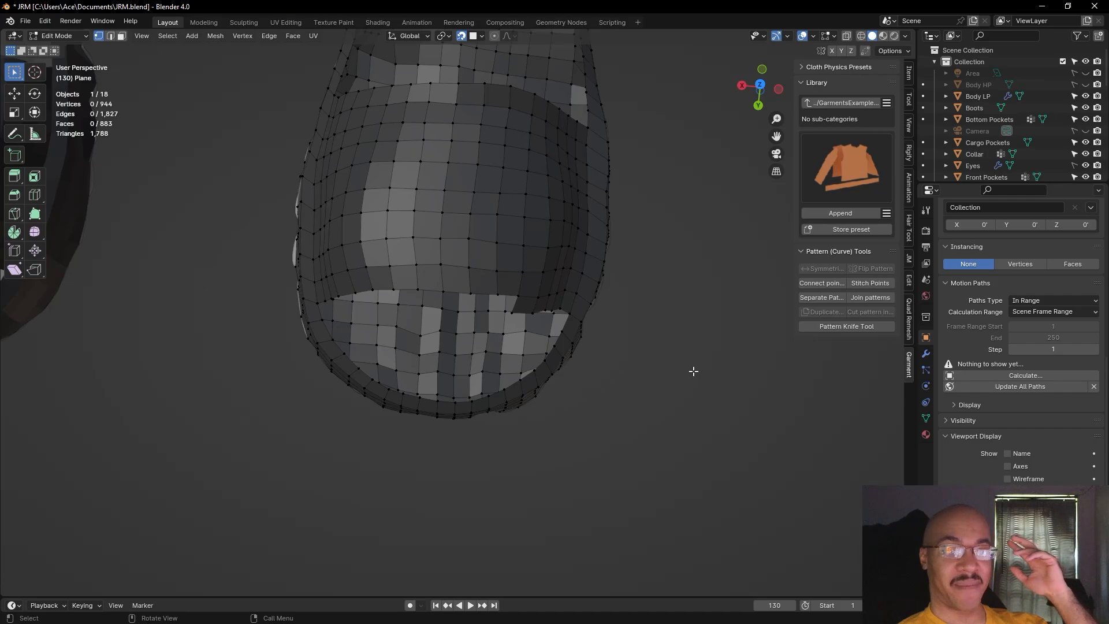
pyautogui.moveTo(683, 440); pyautogui.dragTo(695, 371, button='middle')
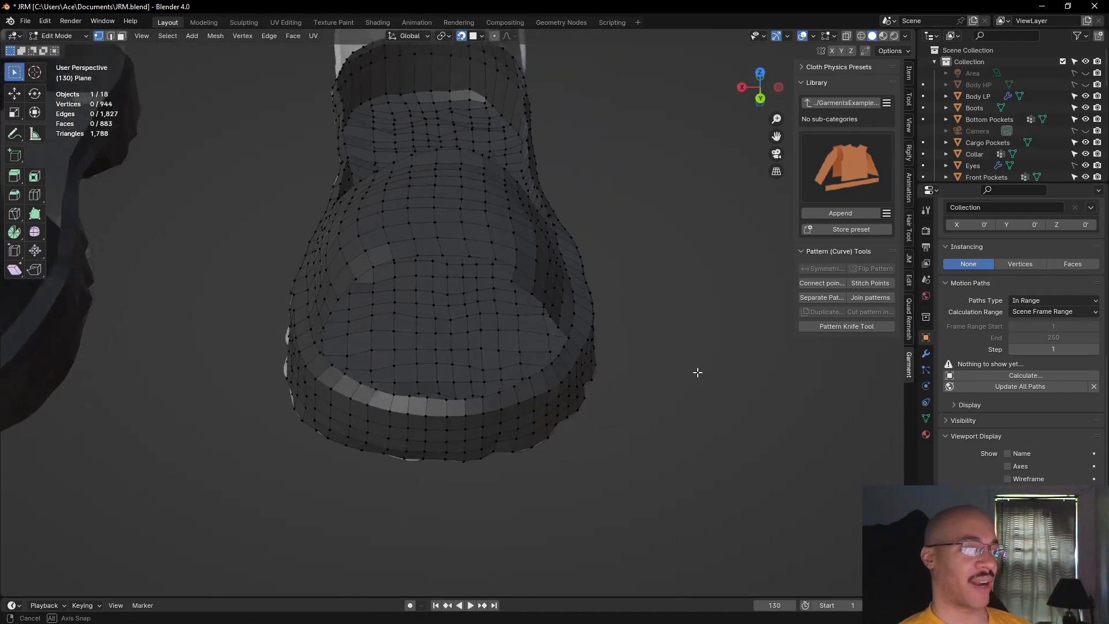
pyautogui.click(512, 281)
pyautogui.moveTo(652, 310); pyautogui.dragTo(605, 351, button='middle')
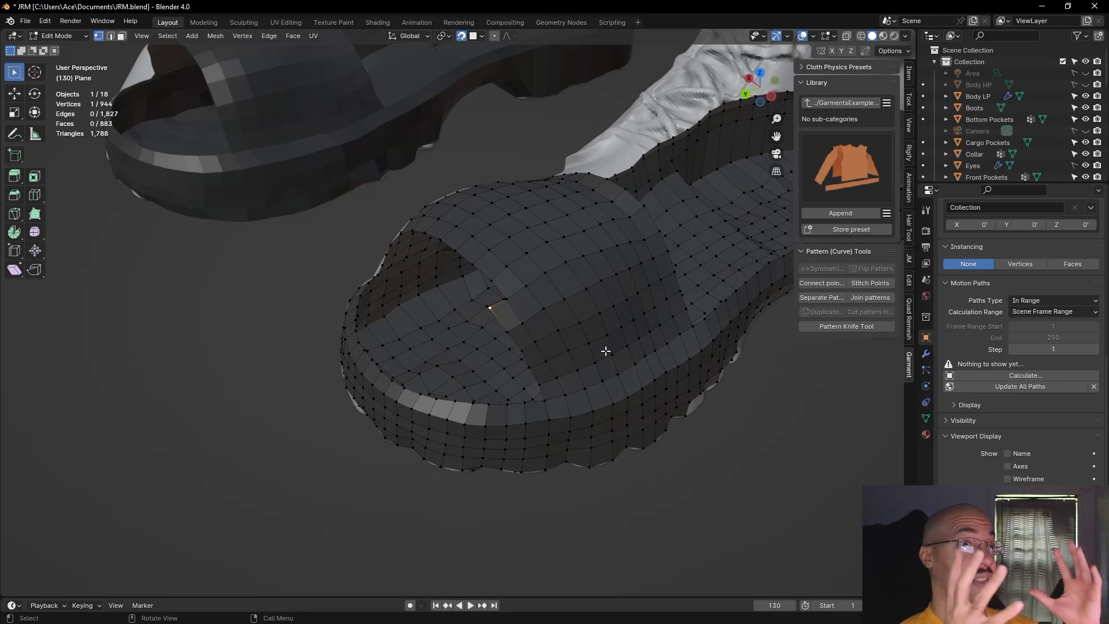
pyautogui.moveTo(692, 462); pyautogui.dragTo(699, 508, button='middle')
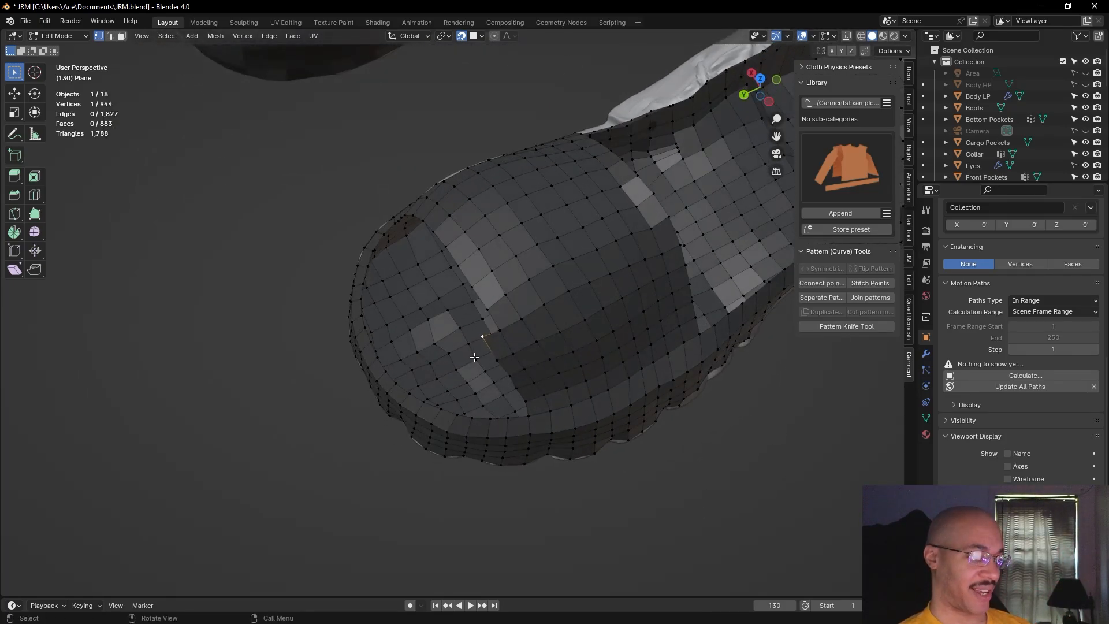
pyautogui.moveTo(223, 445); pyautogui.dragTo(186, 409, button='middle')
pyautogui.press('g')
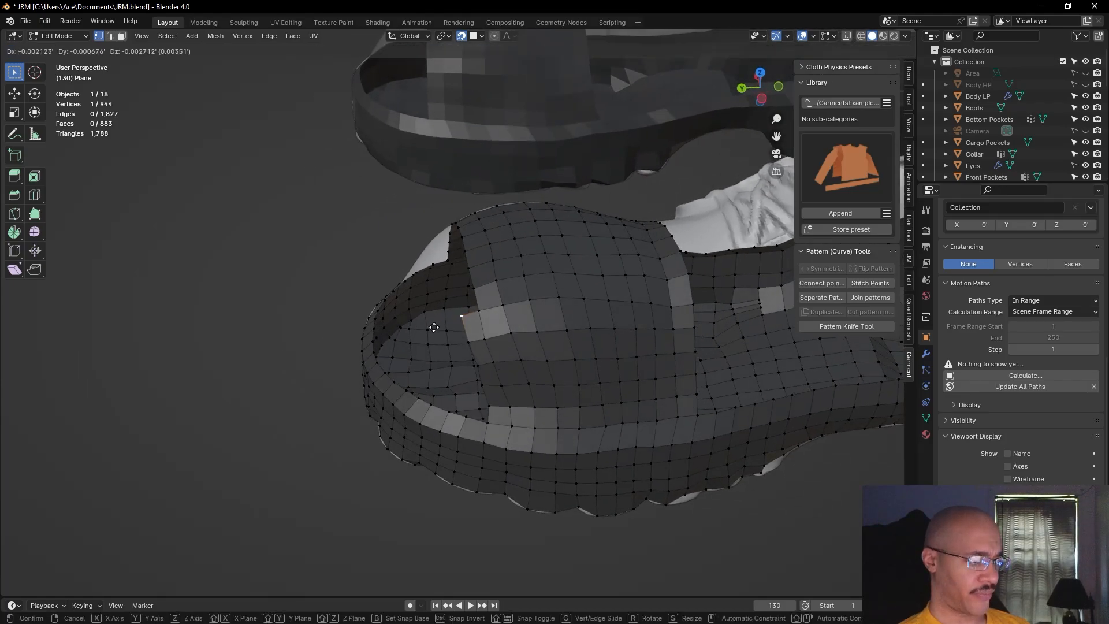
pyautogui.click(435, 327)
# Fill another quad from that corner up the strap's front edge and adjust its new vertex
pyautogui.click(481, 311)
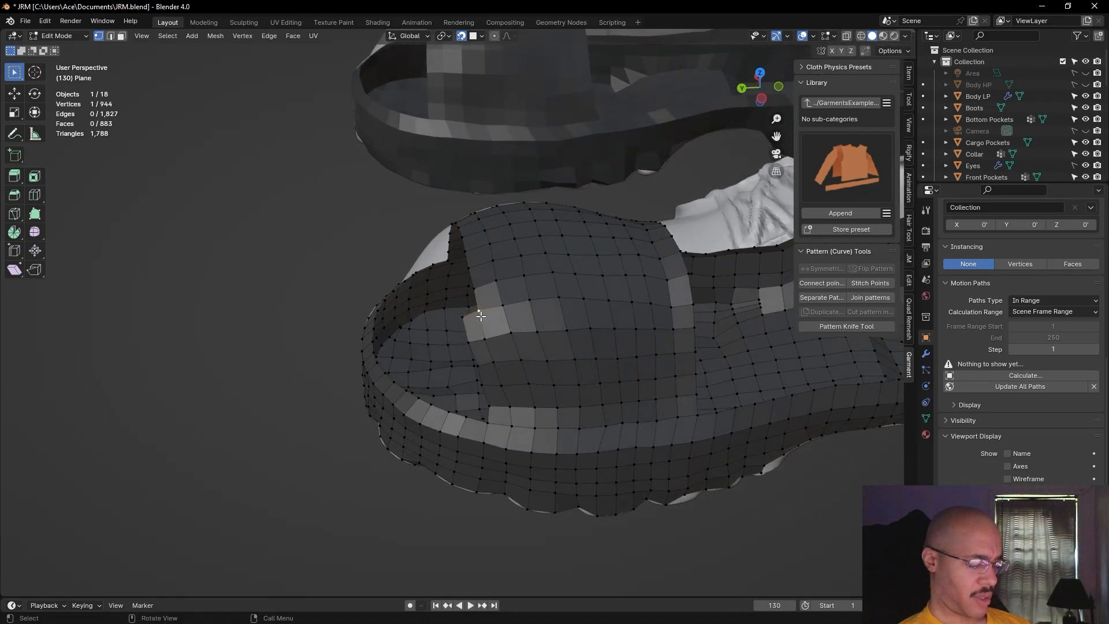
pyautogui.press('f')
pyautogui.press('g')
pyautogui.click(481, 316)
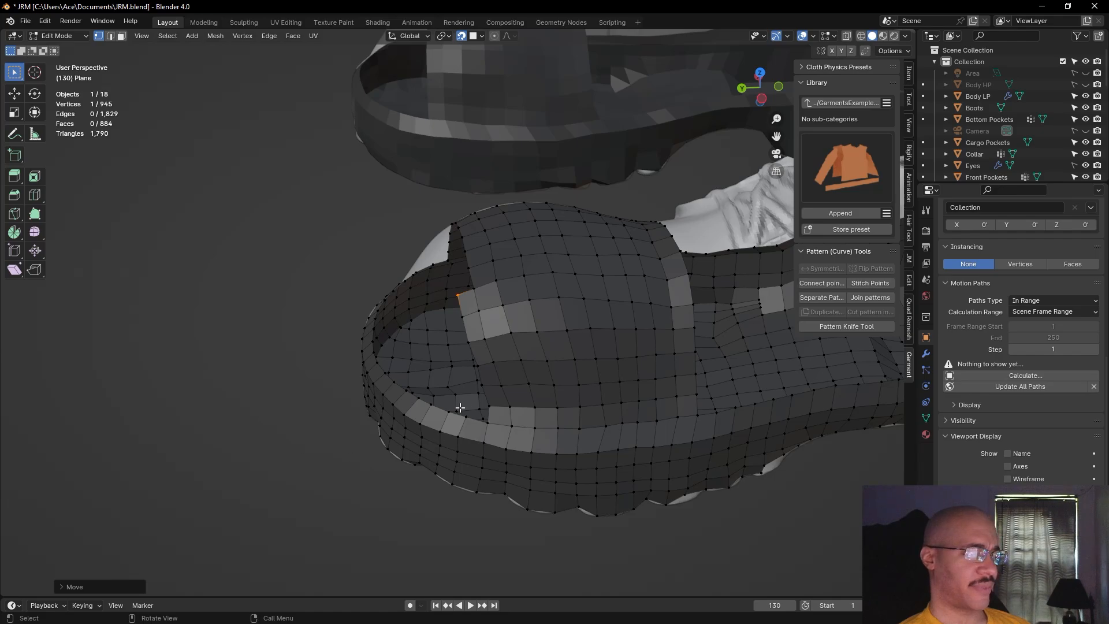
# Fill two further quads over the top of the strap's front edge, placing each new corner vertex
pyautogui.click(487, 407)
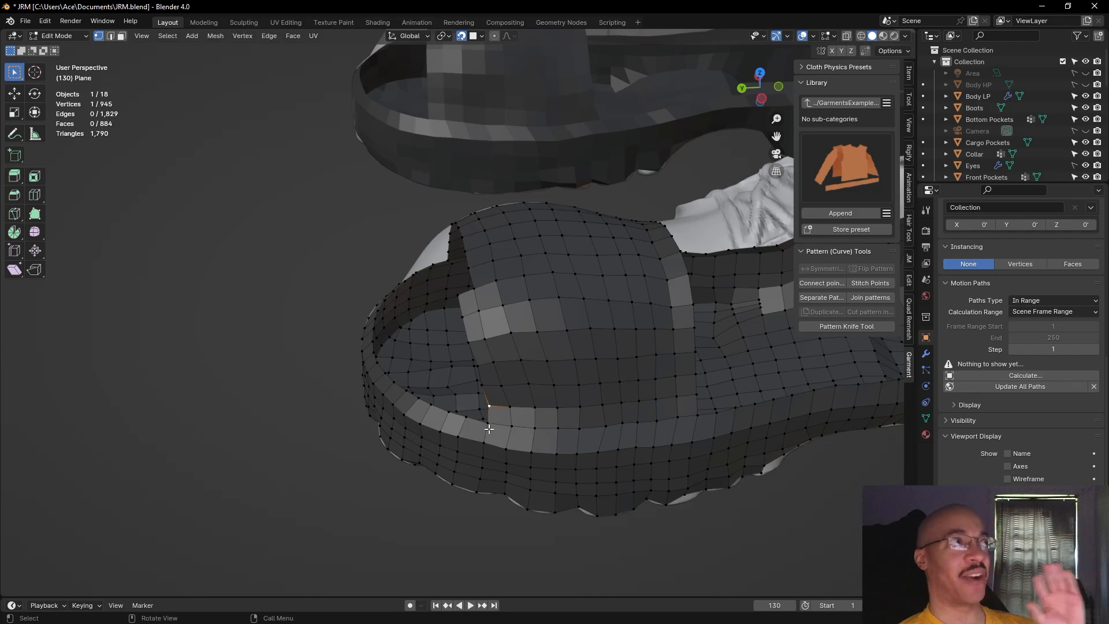
pyautogui.moveTo(369, 425); pyautogui.dragTo(369, 495, button='middle')
pyautogui.click(505, 296)
pyautogui.hotkey('alt', 'v')
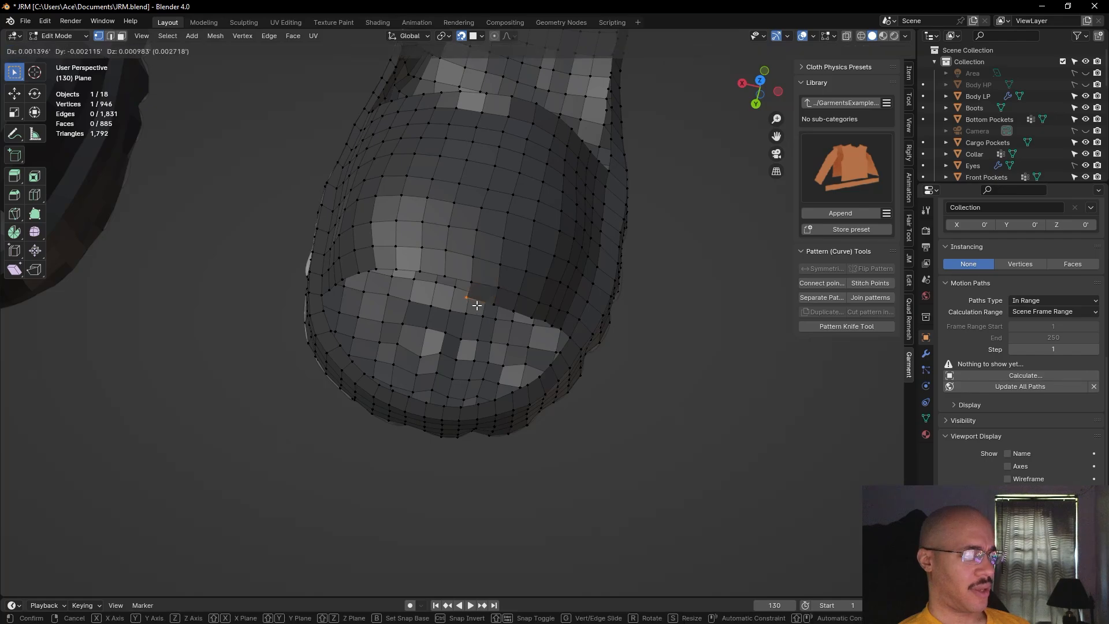
pyautogui.click(476, 307)
pyautogui.hotkey('alt', 'v')
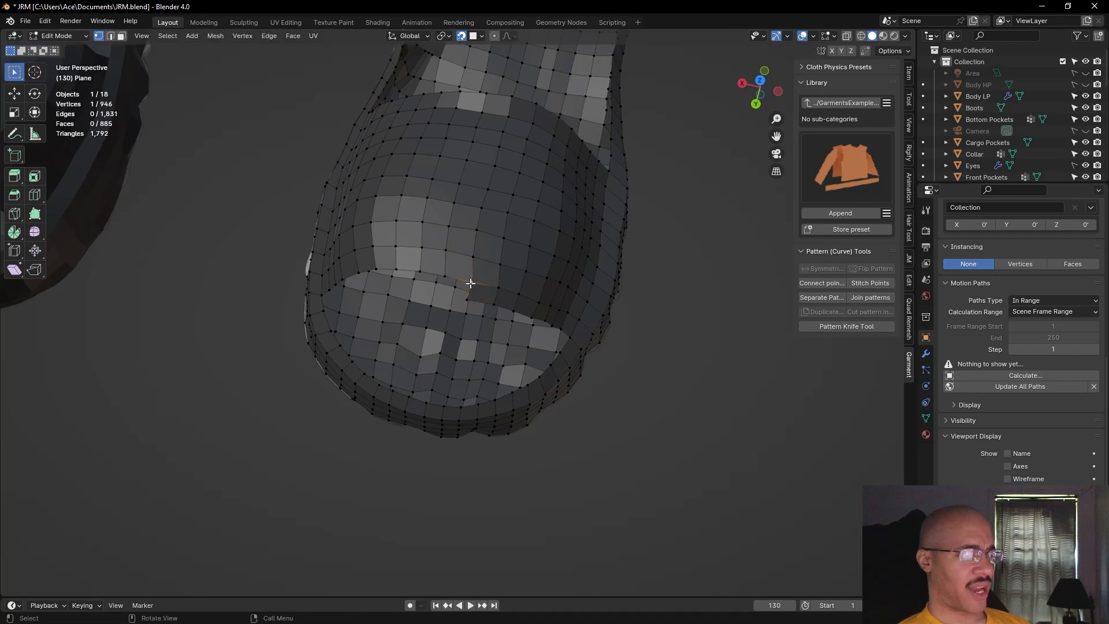
pyautogui.click(469, 287)
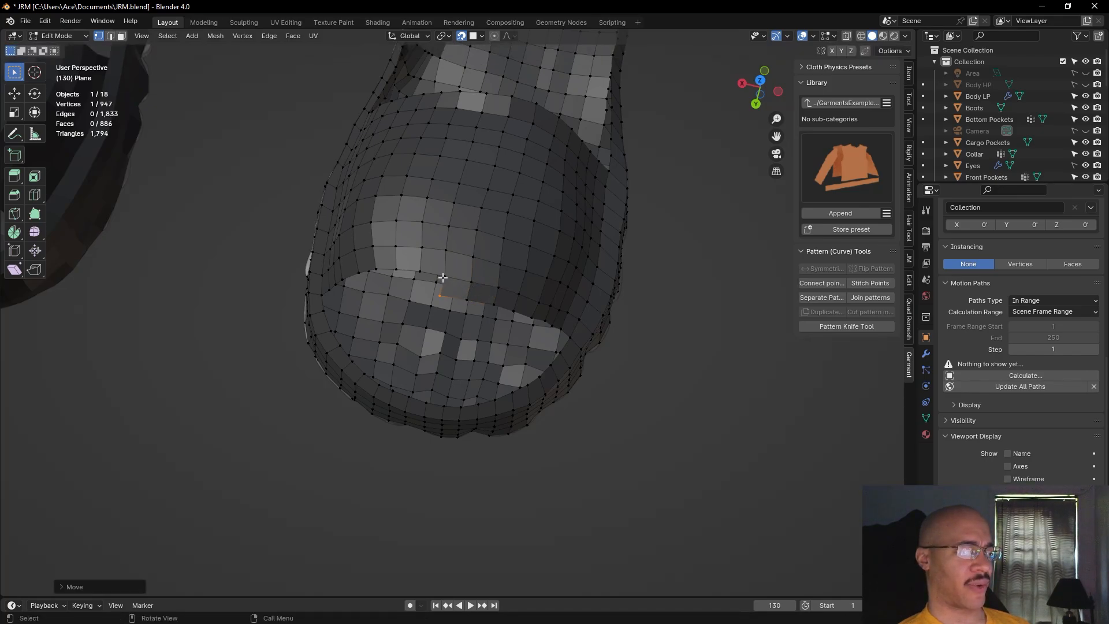
# Continue the toe-side row with two more quads toward the far side of the strap, placing their new vertices
pyautogui.click(443, 277)
pyautogui.hotkey('alt', 'v')
pyautogui.click(441, 284)
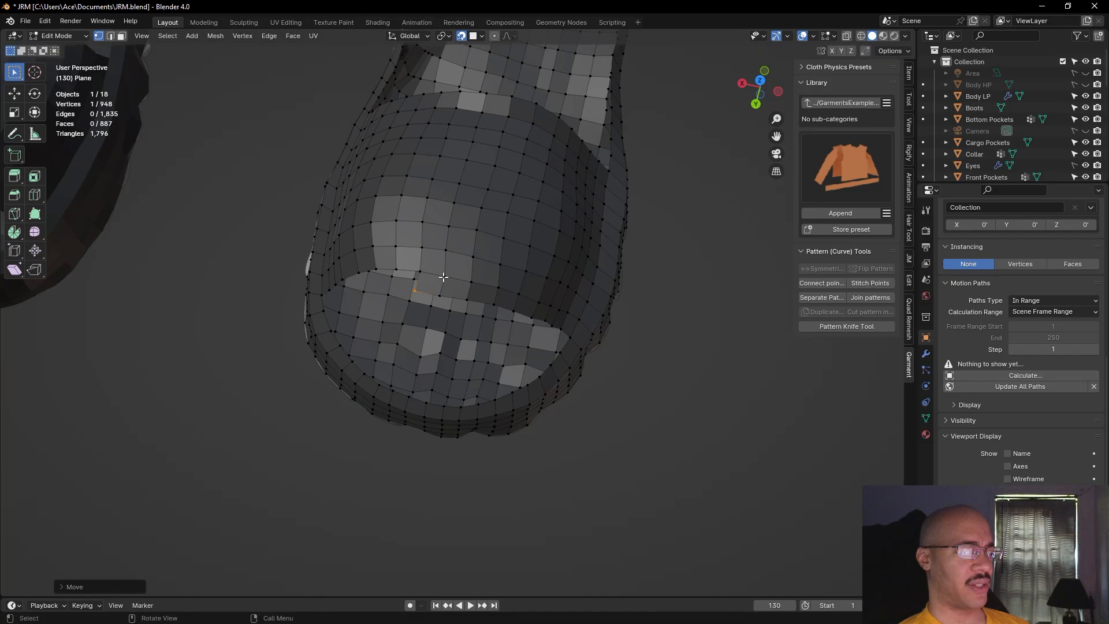
pyautogui.moveTo(689, 399); pyautogui.dragTo(717, 390, button='middle')
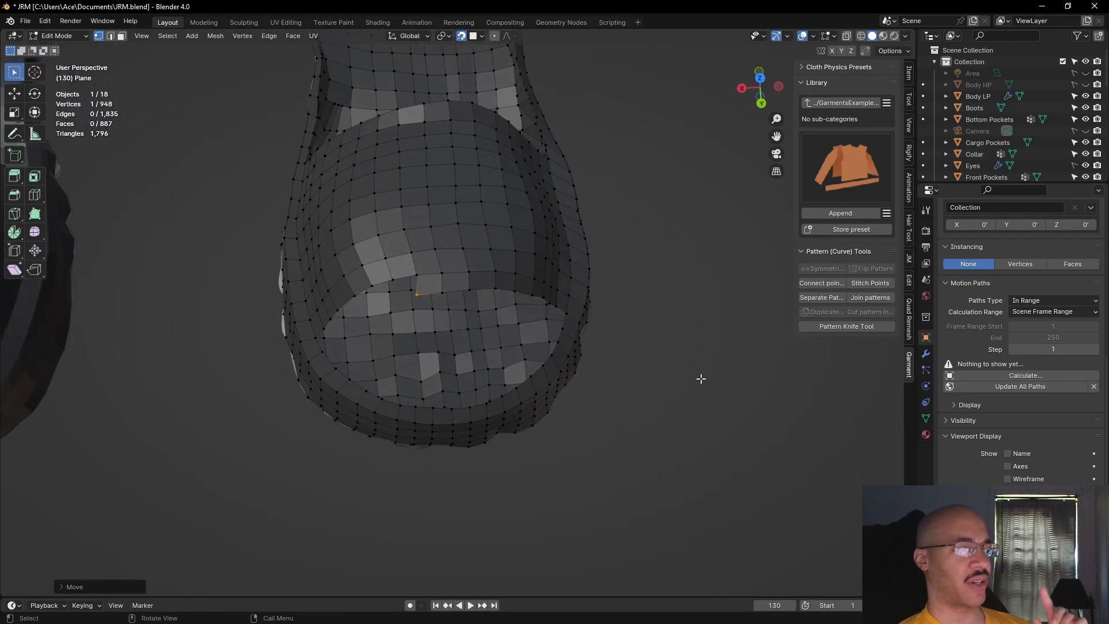
pyautogui.click(416, 273)
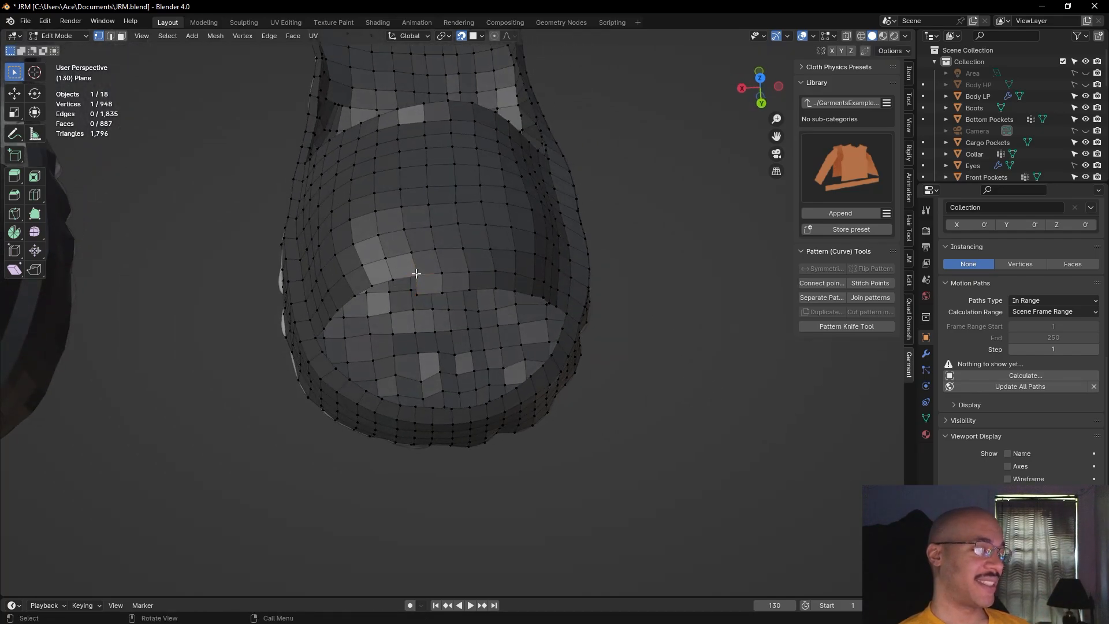
pyautogui.hotkey('alt', 'v')
pyautogui.click(416, 273)
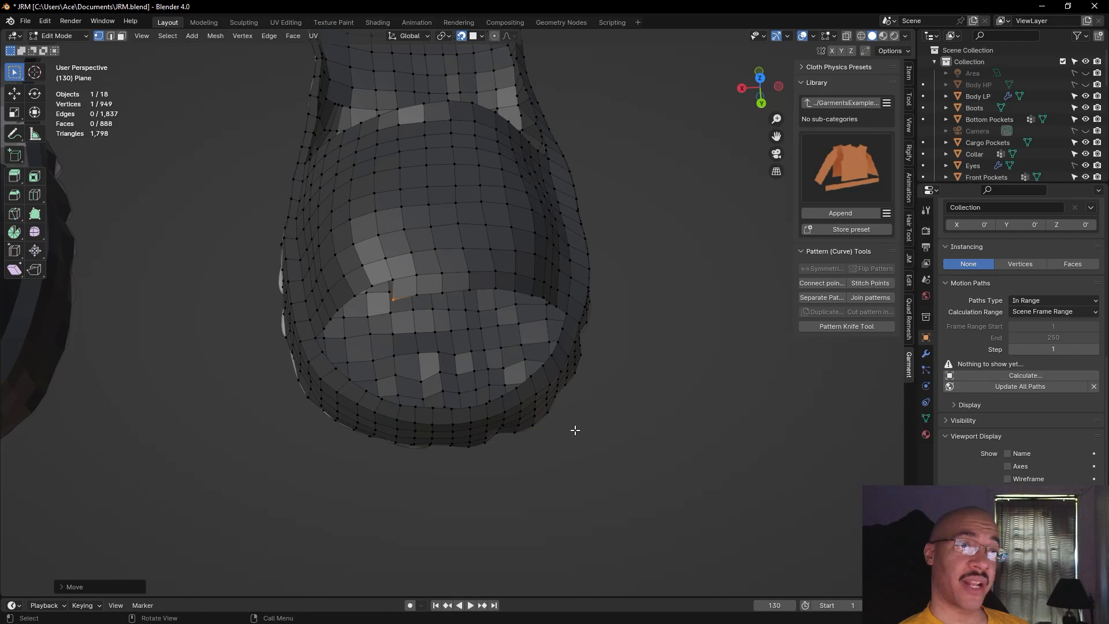
# Fill one quad at the strap's front corner along the sole rim and shift its new vertex toward the toe
pyautogui.moveTo(583, 433); pyautogui.dragTo(467, 373, button='middle')
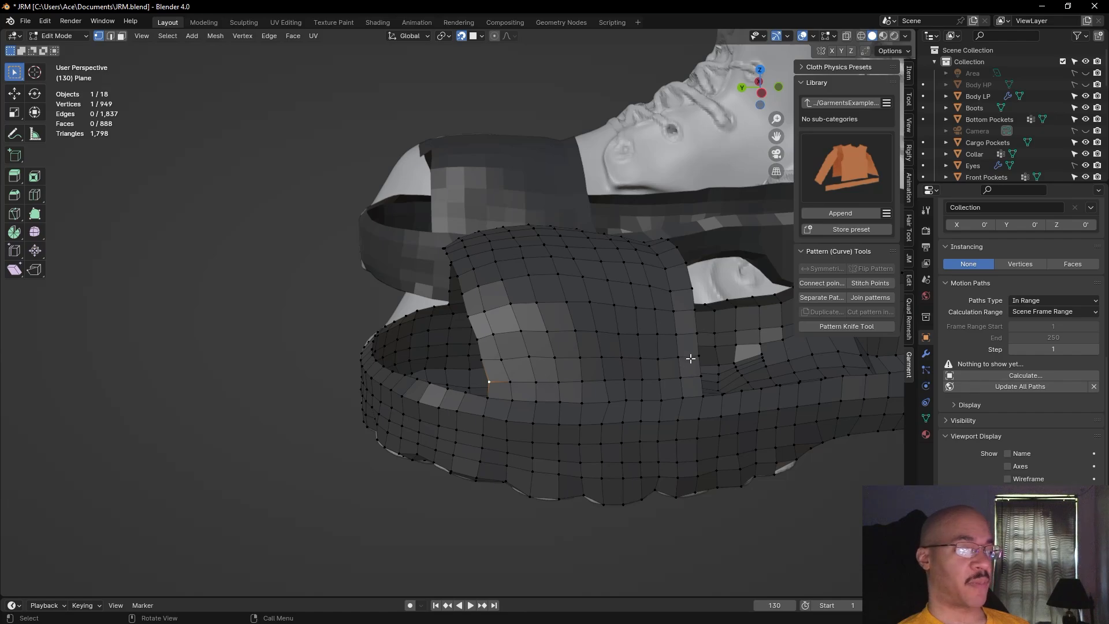
pyautogui.click(608, 402)
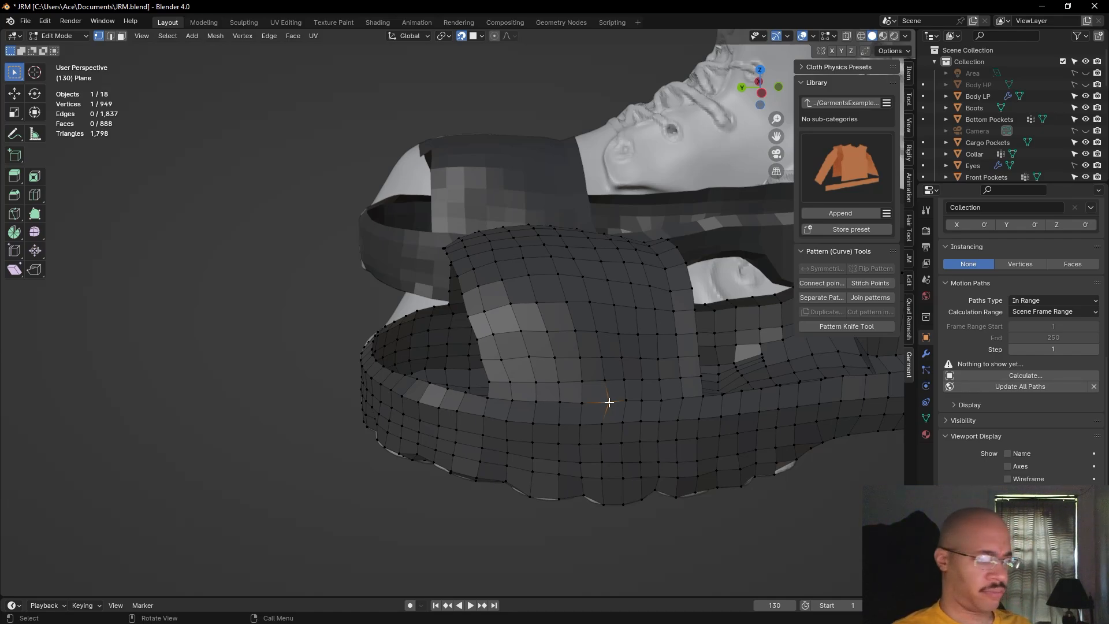
pyautogui.moveTo(302, 487); pyautogui.dragTo(391, 532, button='middle')
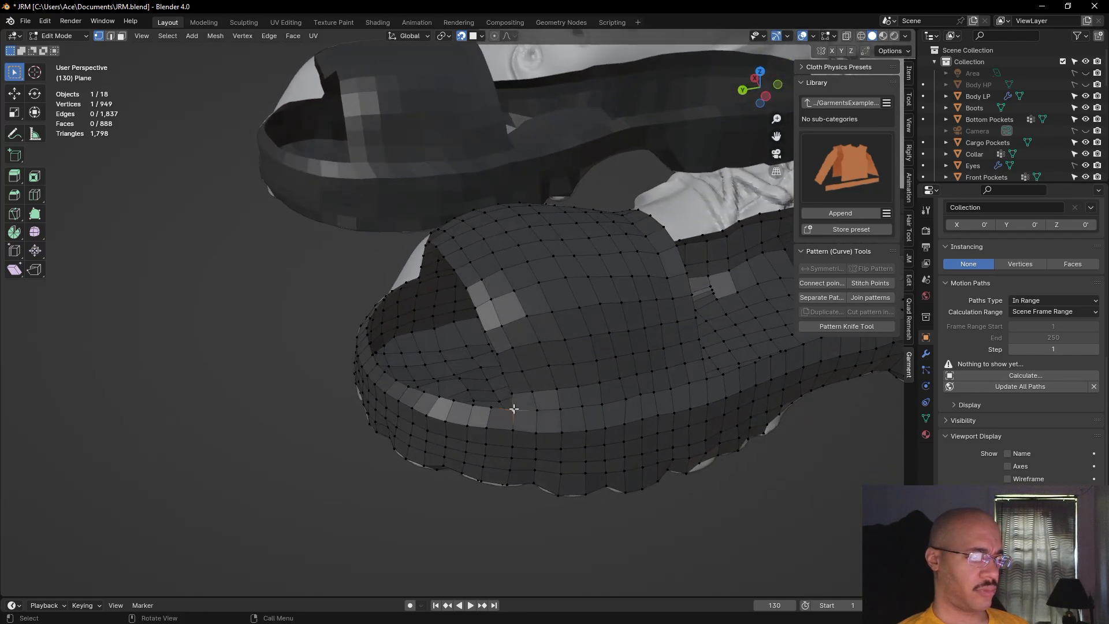
pyautogui.hotkey('alt', 'v')
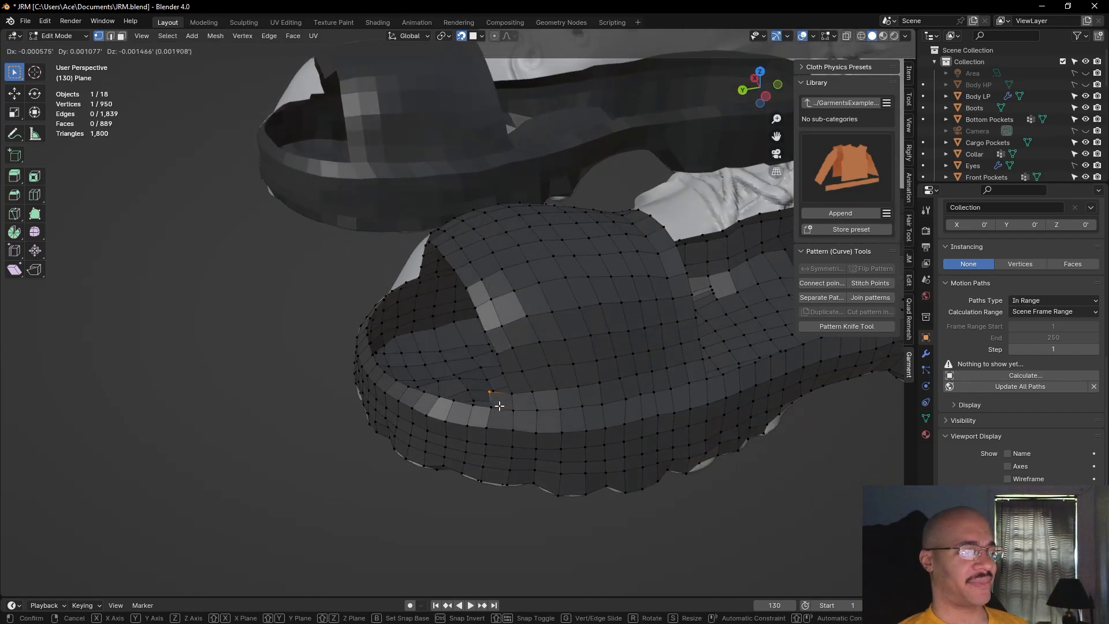
pyautogui.click(499, 406)
pyautogui.moveTo(289, 564); pyautogui.dragTo(383, 564, button='middle')
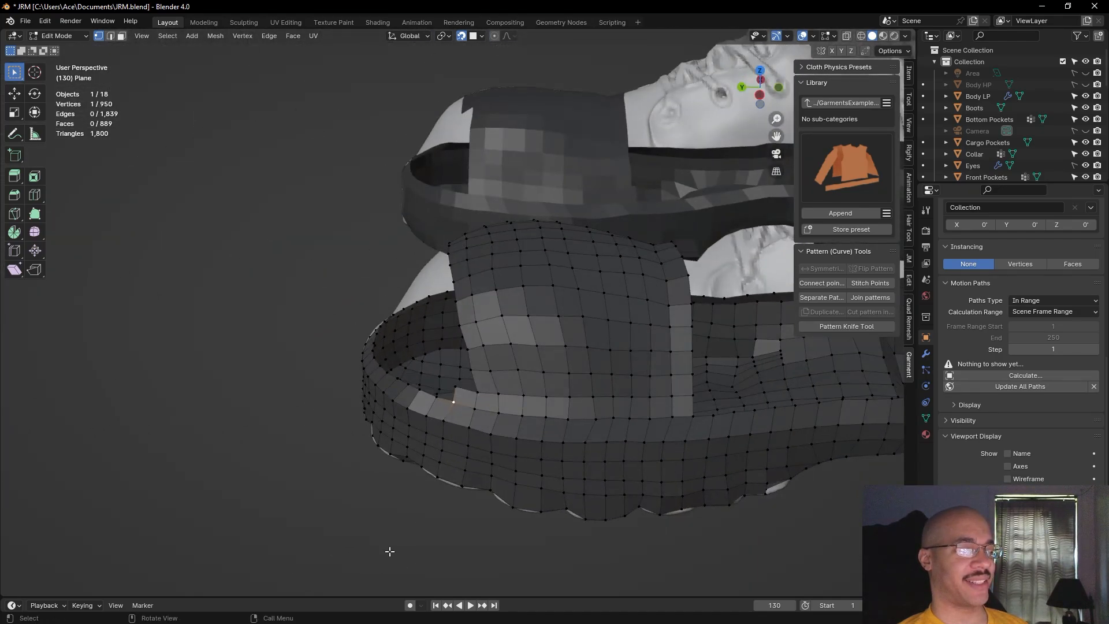
# Clear the vertex selection and save the JRM.blend file
pyautogui.click(494, 370)
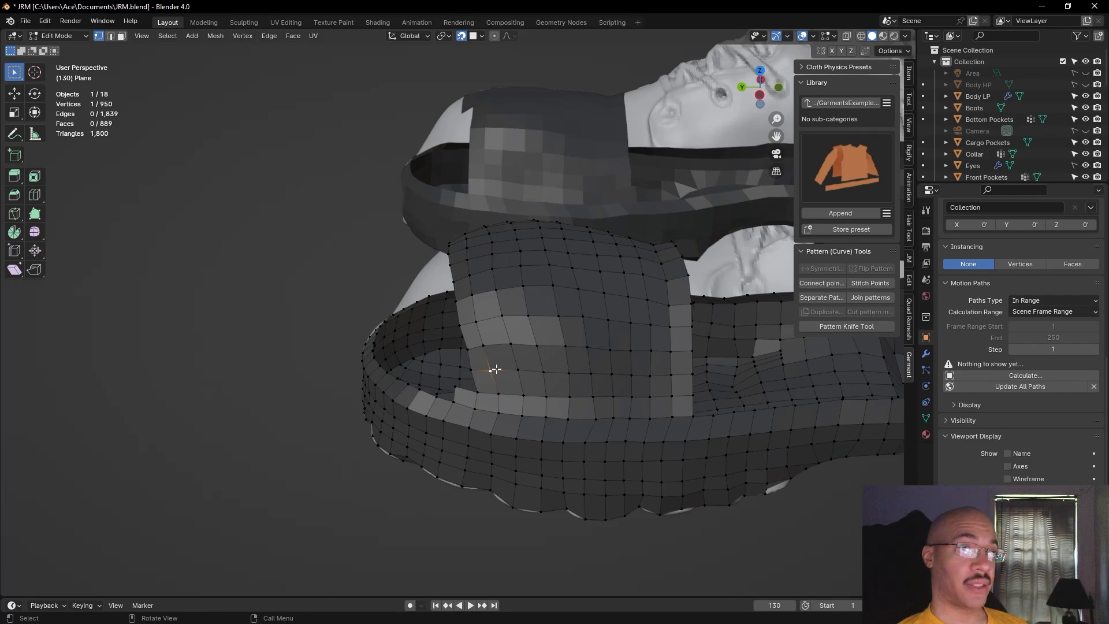
pyautogui.click(234, 338)
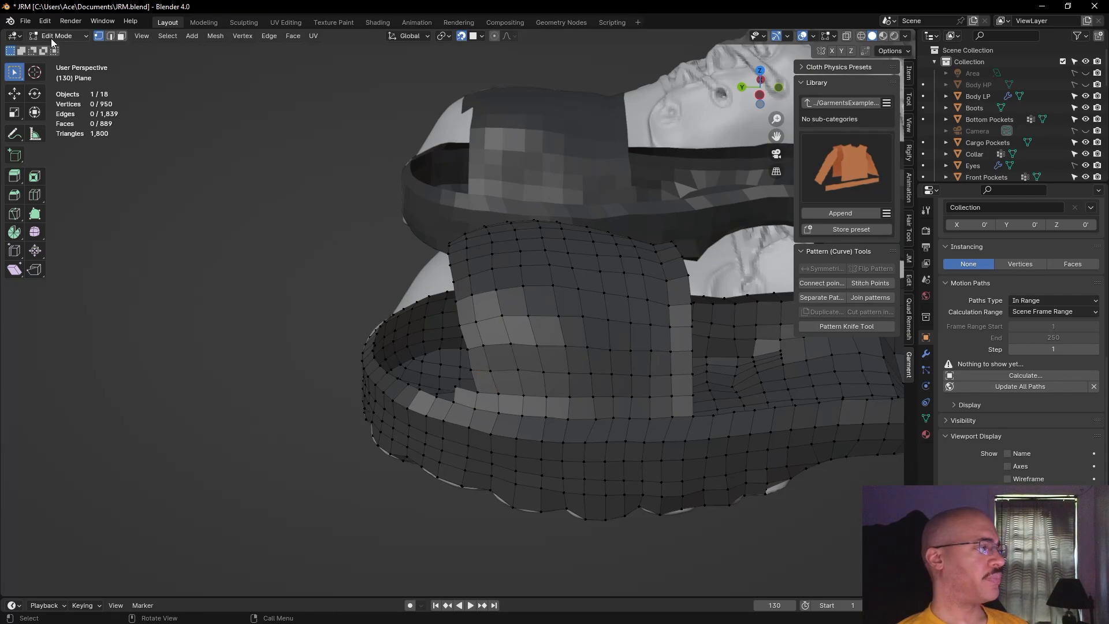
pyautogui.click(26, 21)
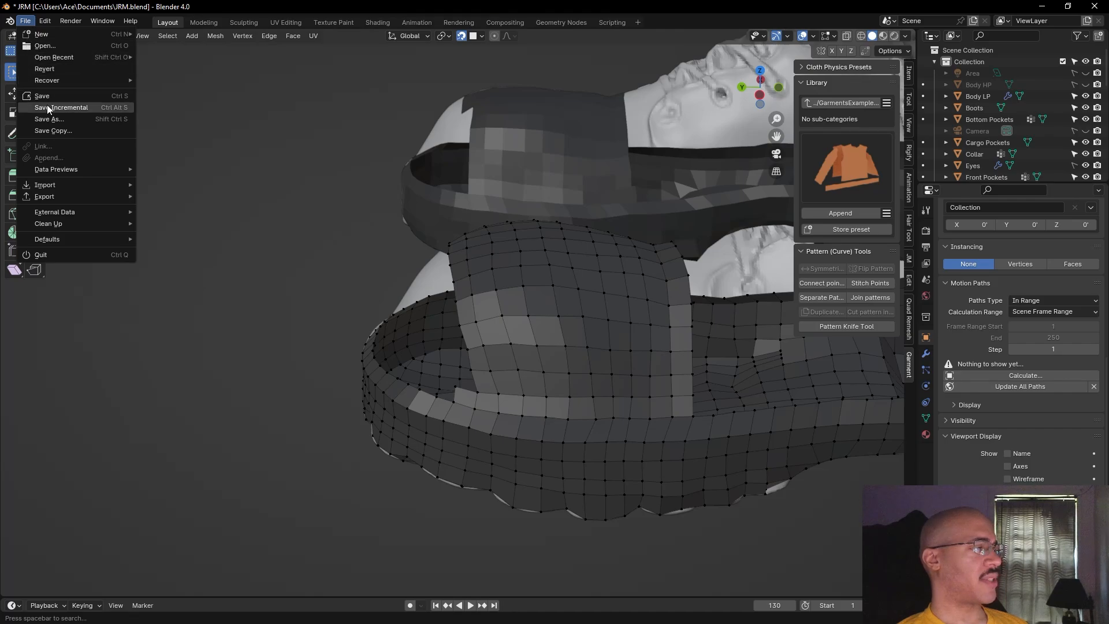
pyautogui.click(44, 96)
# Find LoopTools among all add-ons in the preferences, including disabled ones, and enable it
pyautogui.click(47, 22)
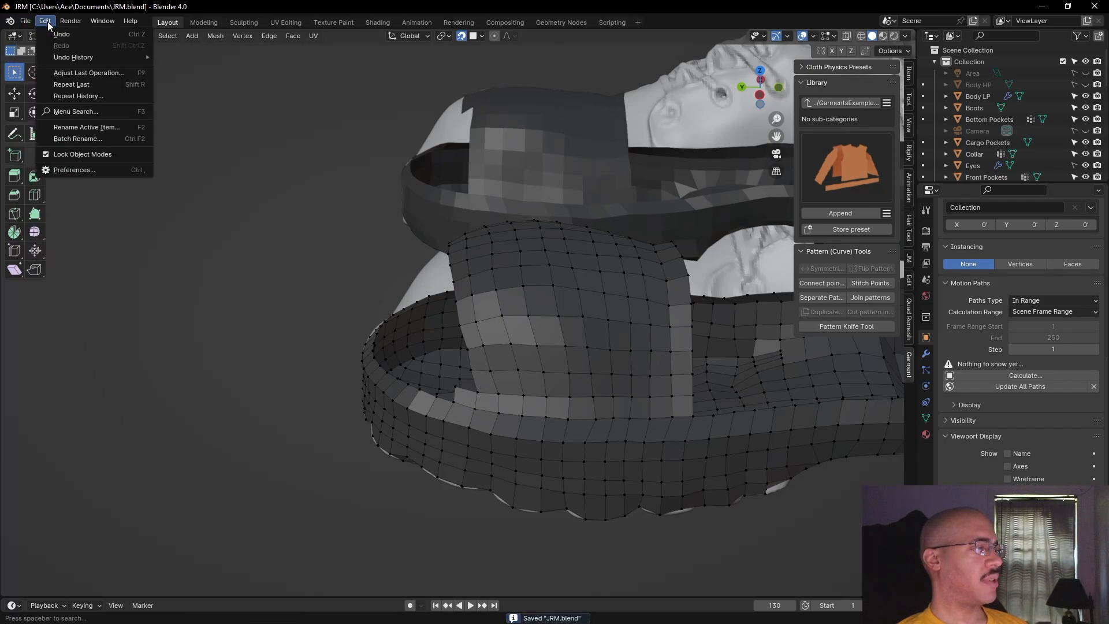
pyautogui.click(77, 171)
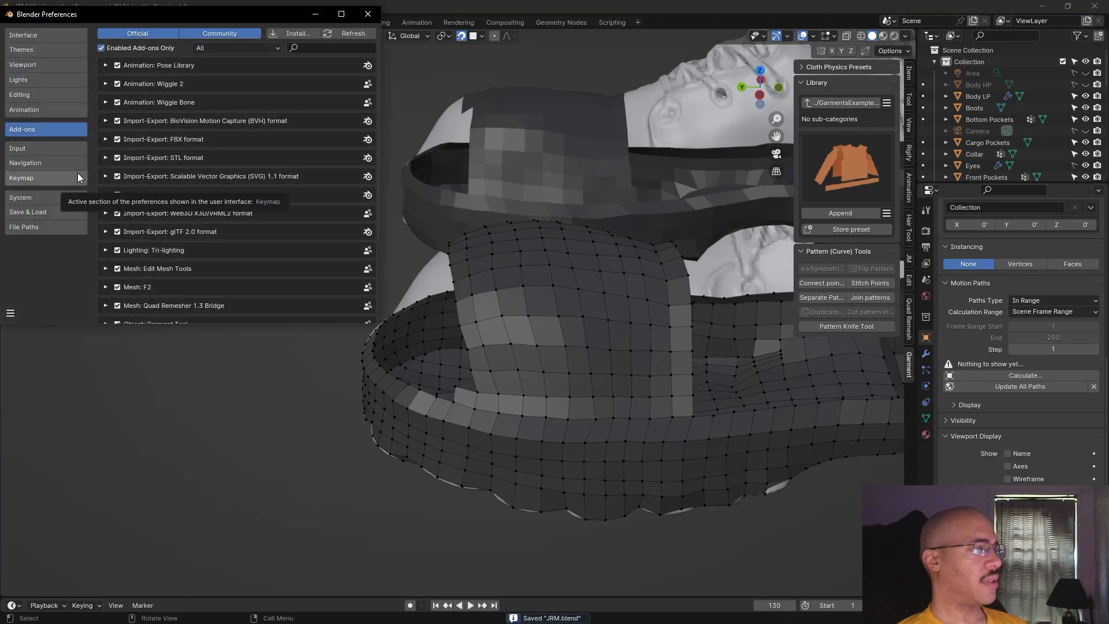
pyautogui.click(102, 48)
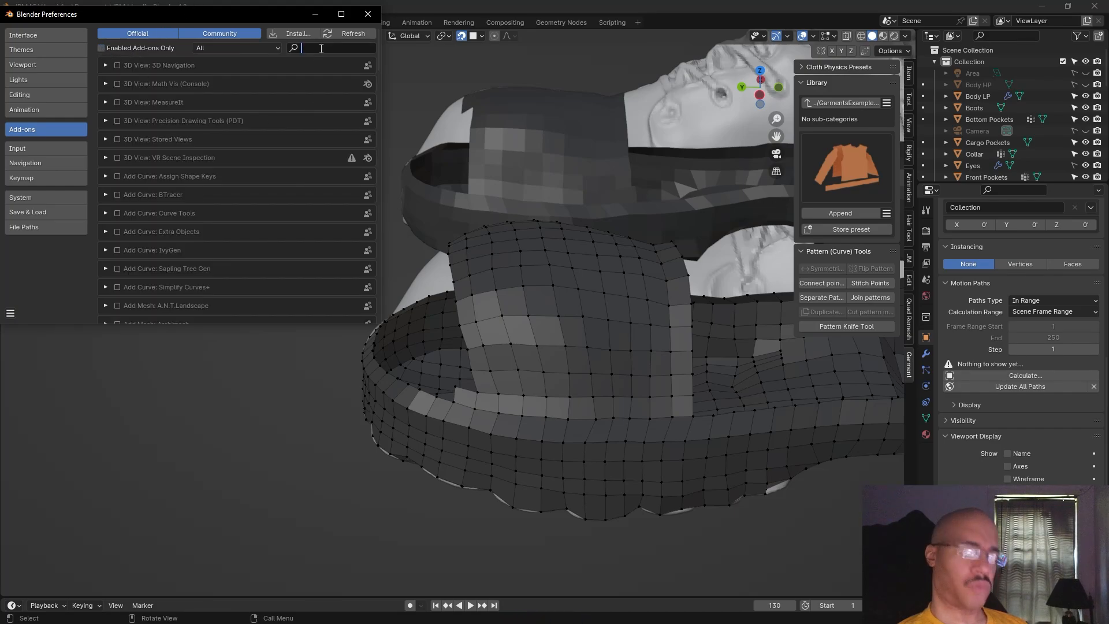
pyautogui.write('looptools')
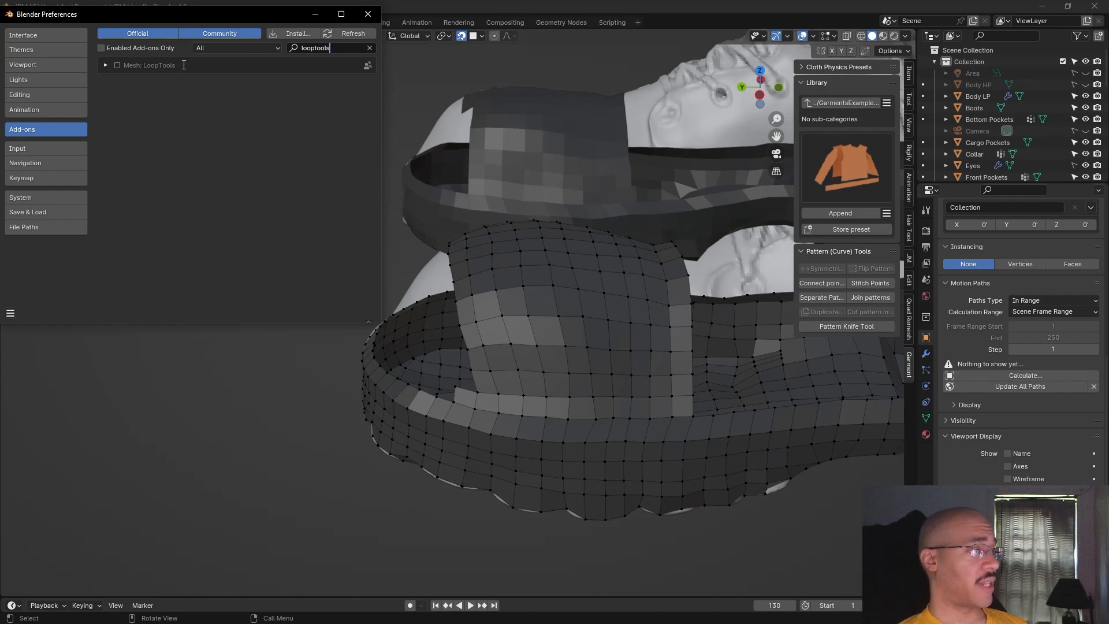
pyautogui.click(117, 65)
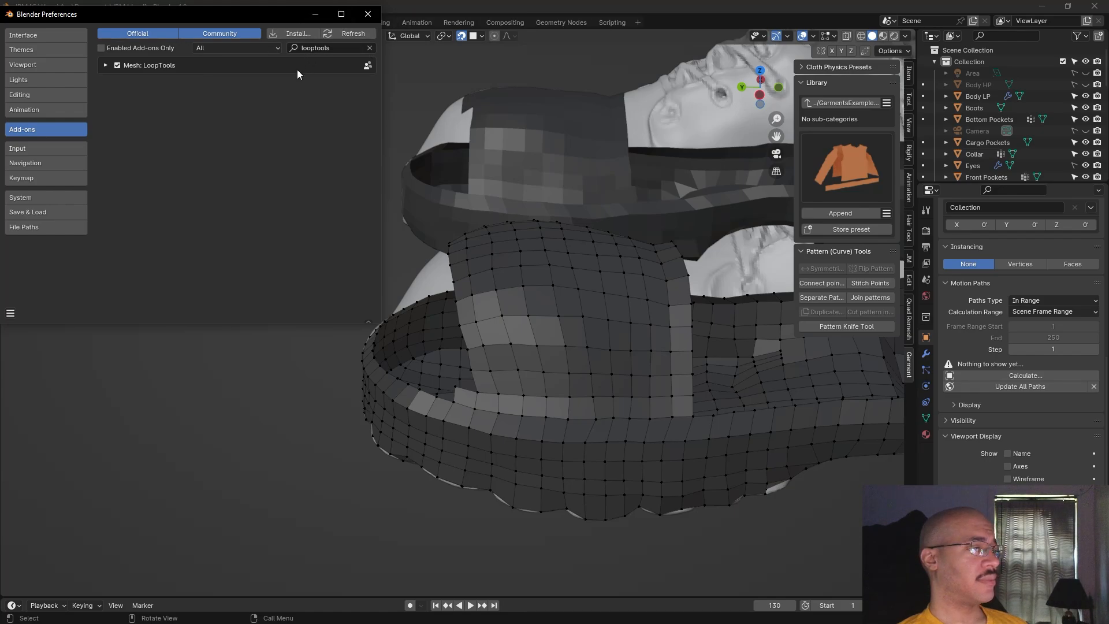
# Review the LoopTools add-on's details and documentation, and close the preferences
pyautogui.click(104, 65)
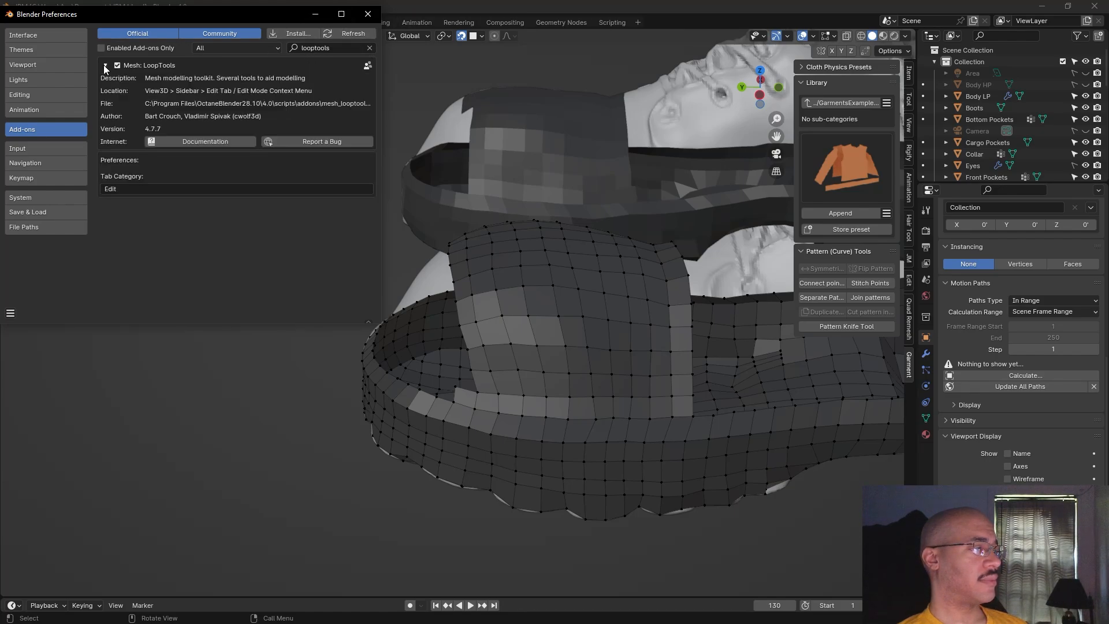
pyautogui.click(192, 141)
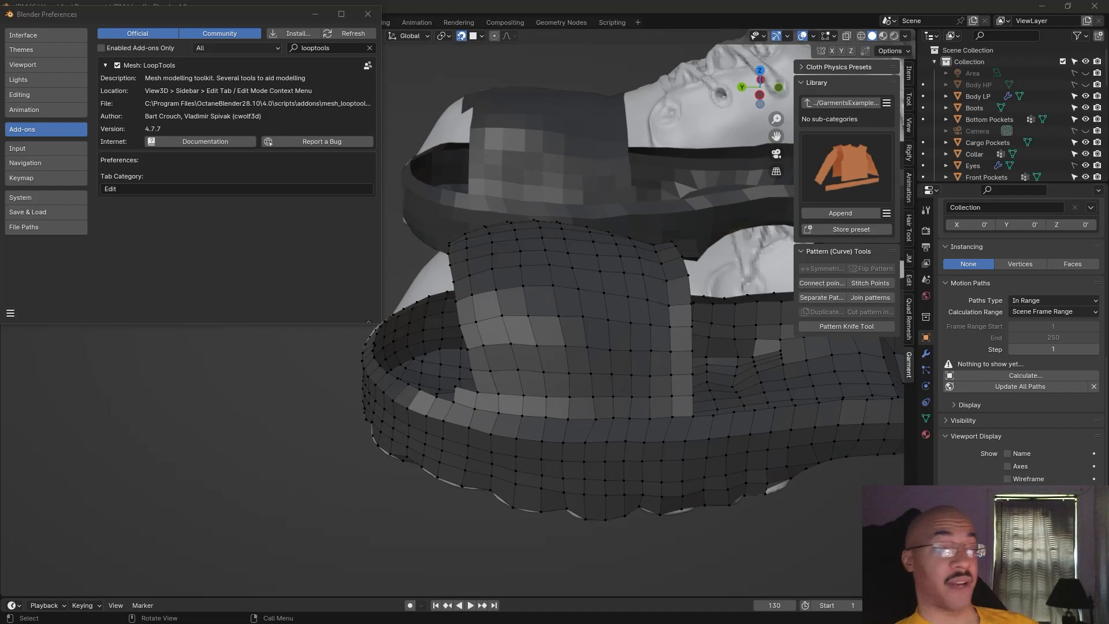
pyautogui.click(367, 16)
pyautogui.moveTo(242, 260)
pyautogui.mouseDown(button='middle')
pyautogui.moveTo(260, 268)
pyautogui.moveTo(260, 252)
pyautogui.mouseUp(button='middle')
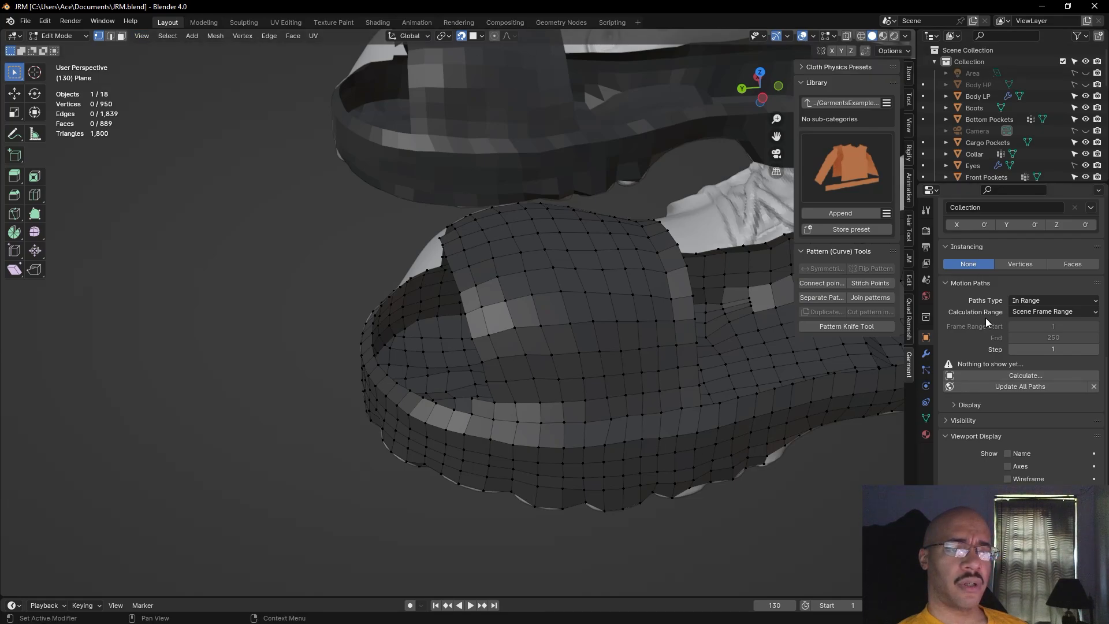
pyautogui.moveTo(265, 307); pyautogui.dragTo(265, 309, button='middle')
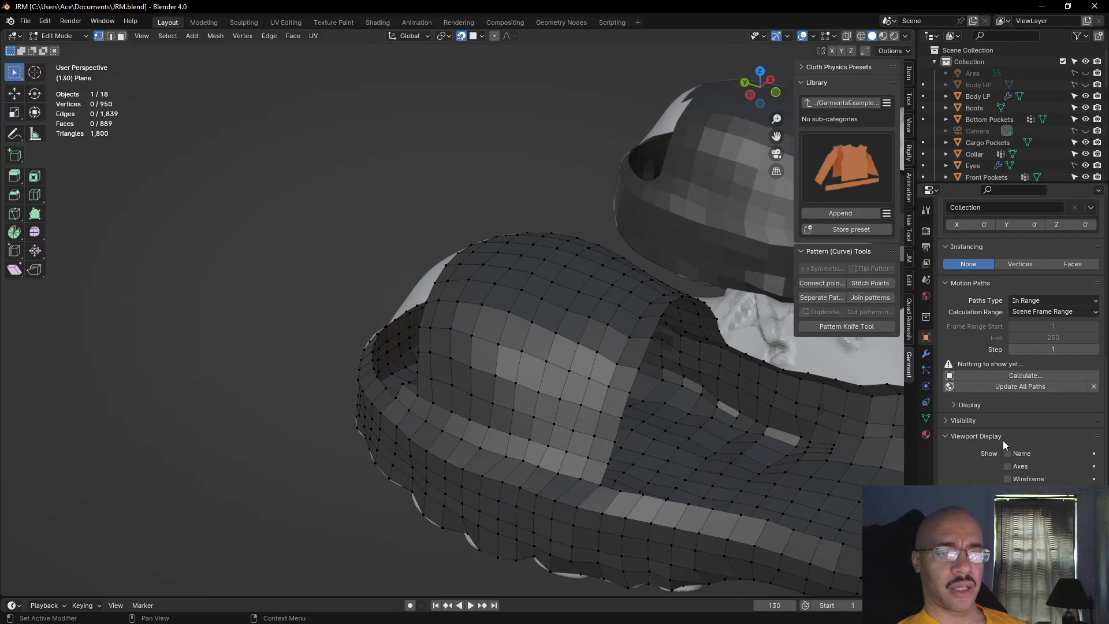
# Display the LoopTools Space settings and review the interpolation, input and axis-lock options
pyautogui.click(908, 281)
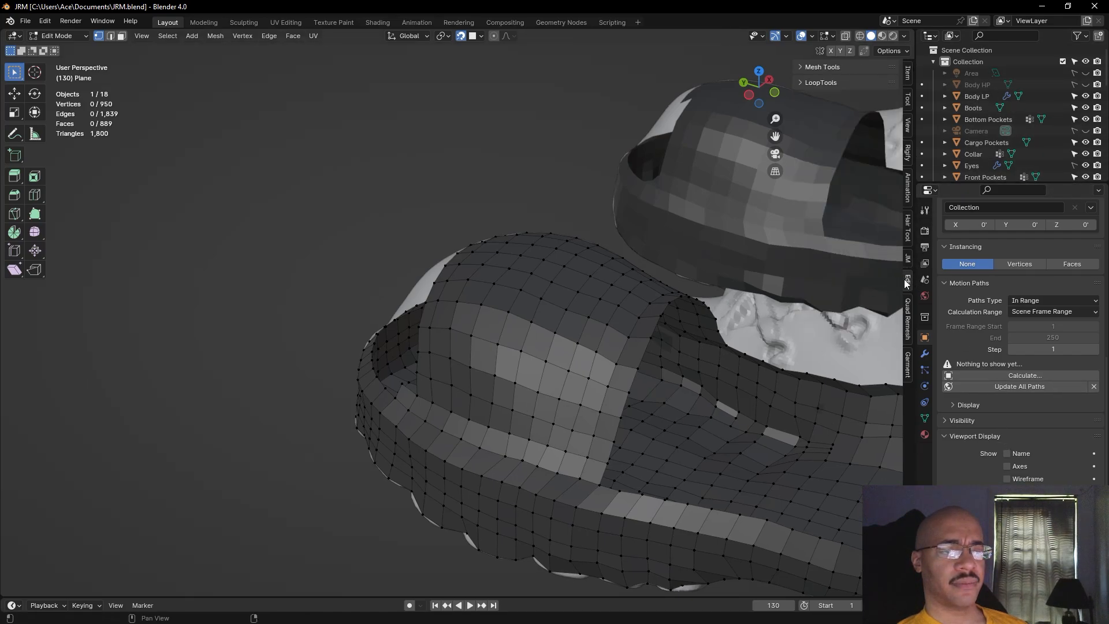
pyautogui.click(800, 83)
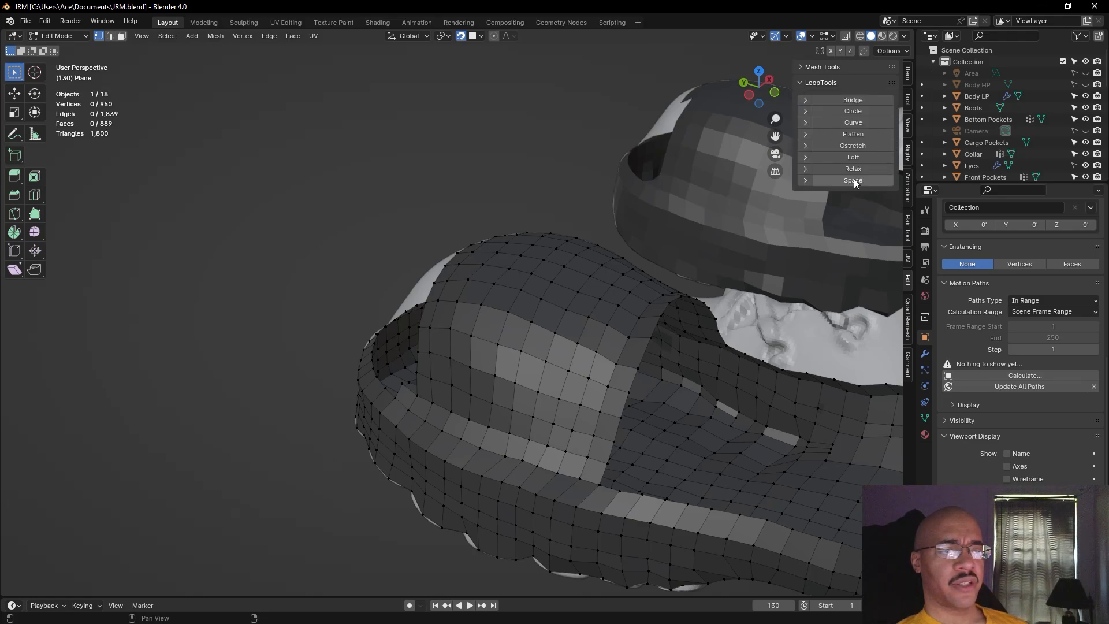
pyautogui.click(805, 180)
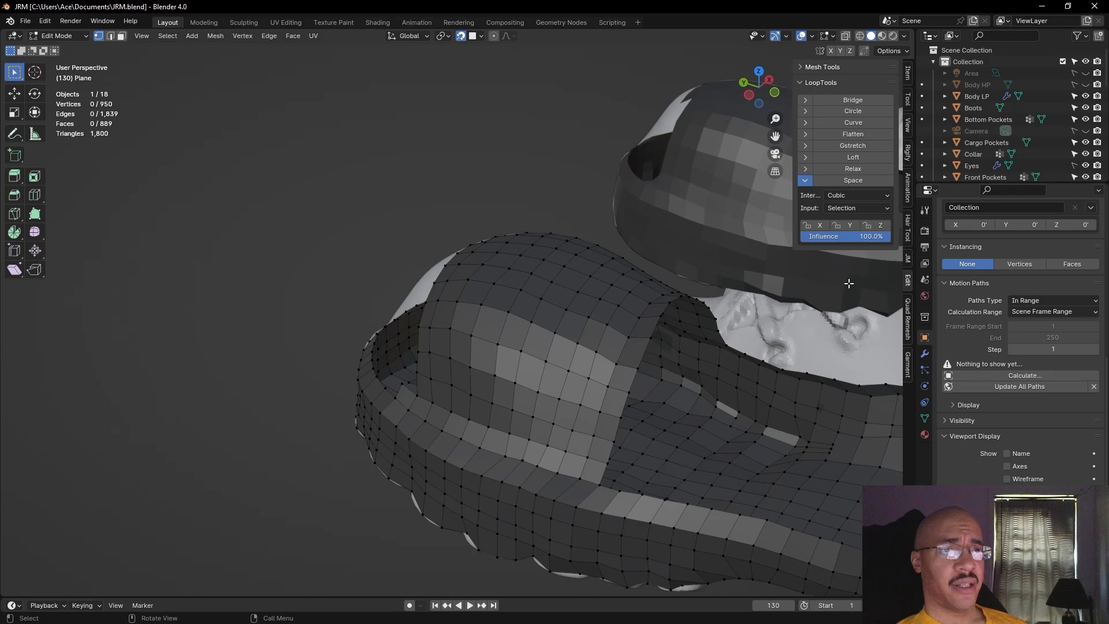
pyautogui.moveTo(643, 211); pyautogui.dragTo(693, 220, button='middle')
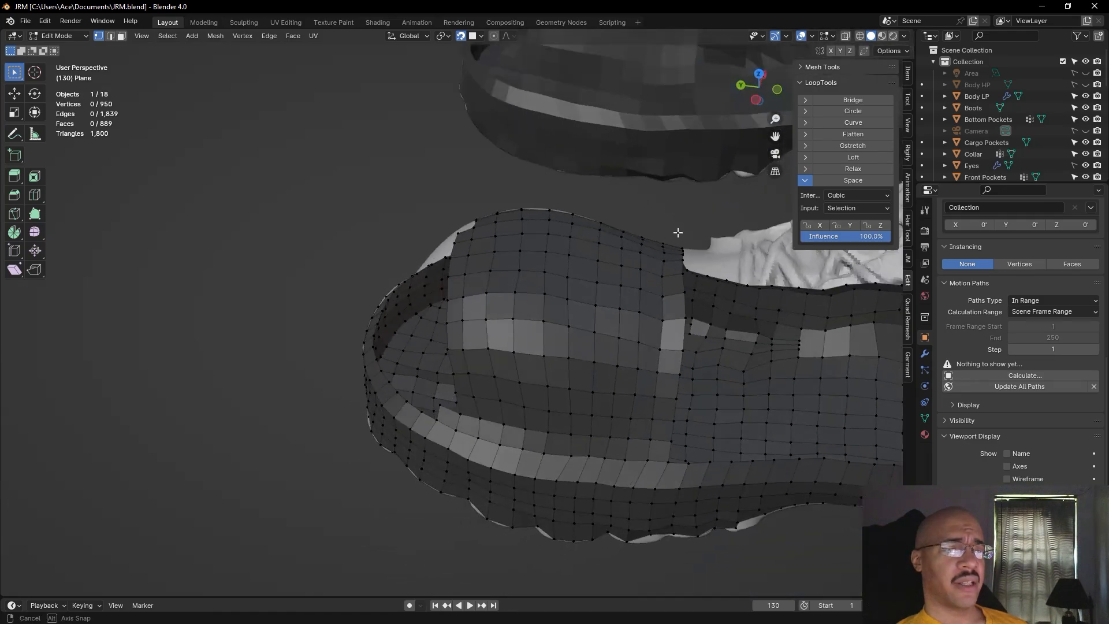
pyautogui.click(855, 196)
pyautogui.click(855, 196)
pyautogui.click(856, 208)
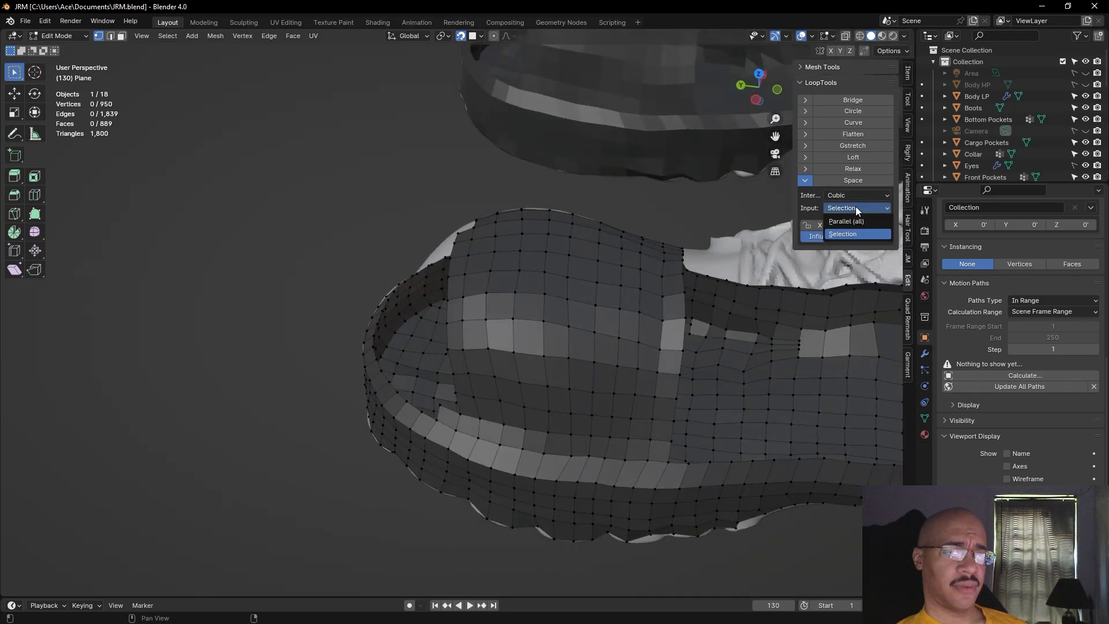
pyautogui.click(856, 209)
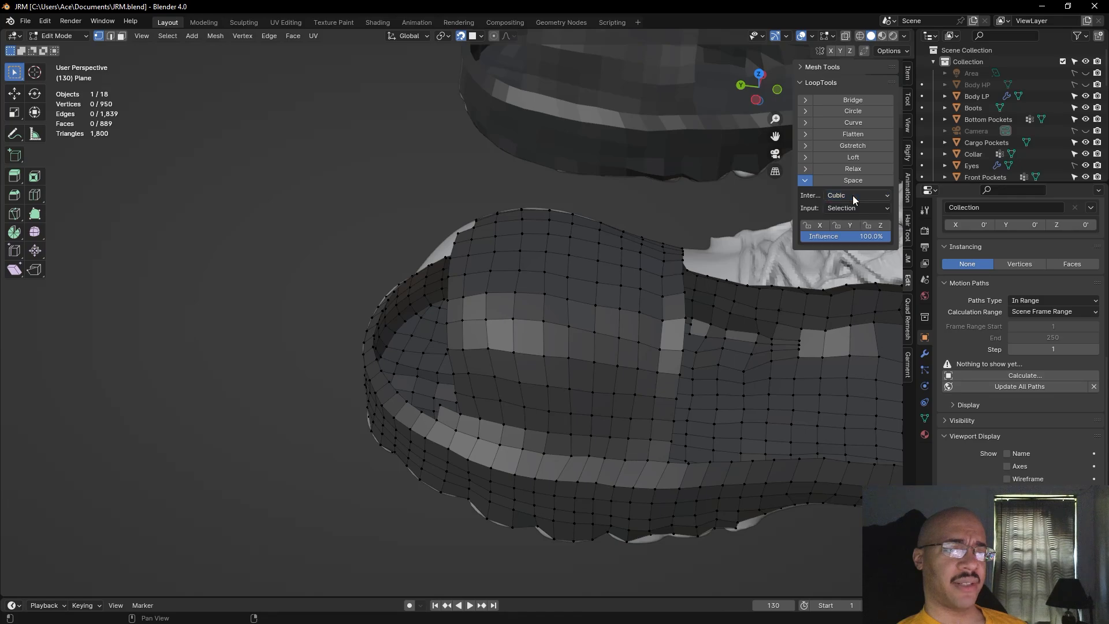
pyautogui.moveTo(797, 194); pyautogui.dragTo(677, 183, button='middle')
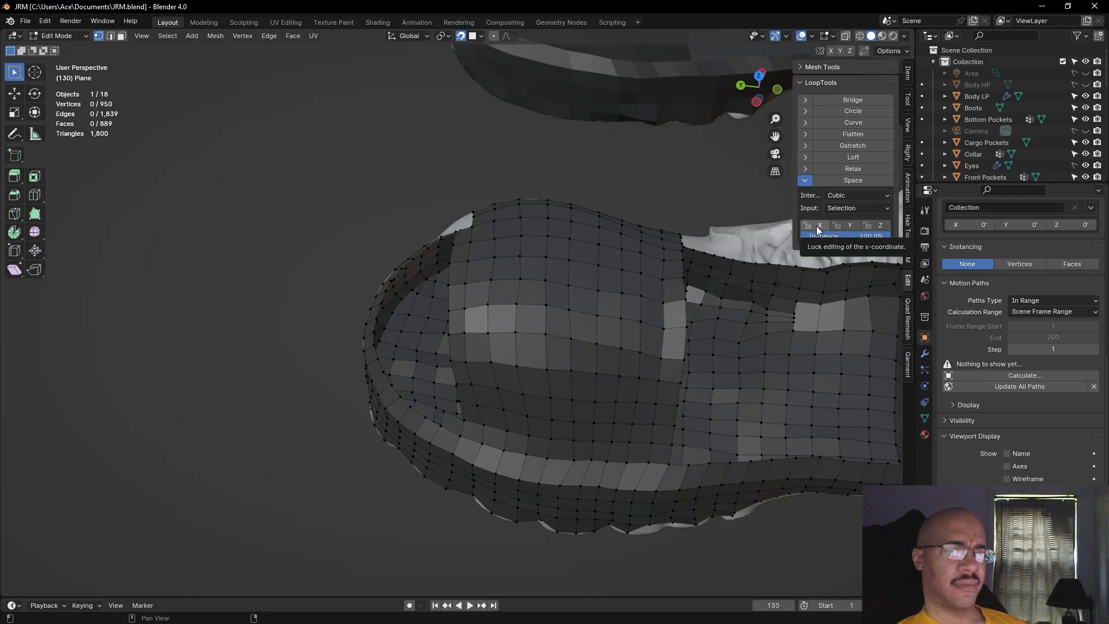
# Try evening out all vertices of the footwear mesh with LoopTools Space, undo it and clear the selection
pyautogui.click(854, 182)
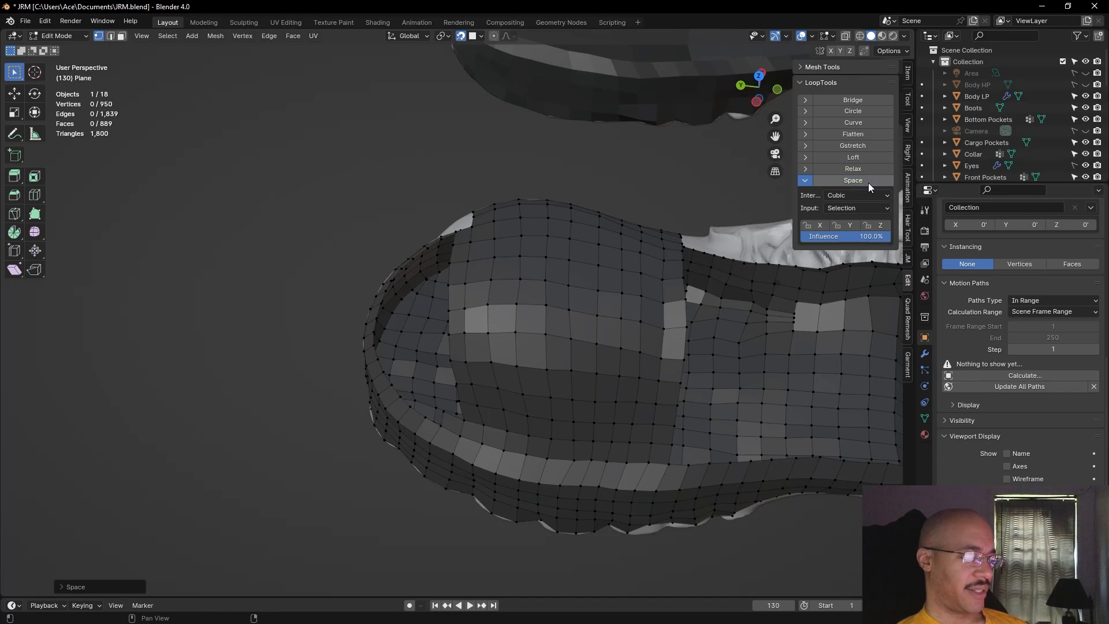
pyautogui.moveTo(577, 173); pyautogui.dragTo(649, 124, button='middle')
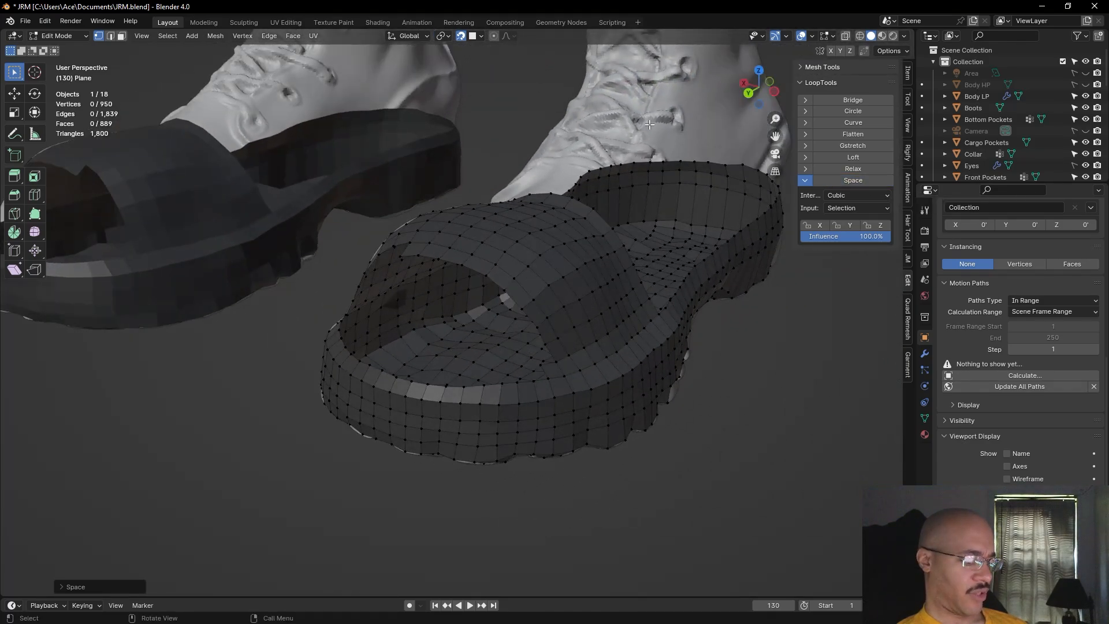
pyautogui.press('a')
pyautogui.moveTo(497, 153); pyautogui.dragTo(416, 190, button='middle')
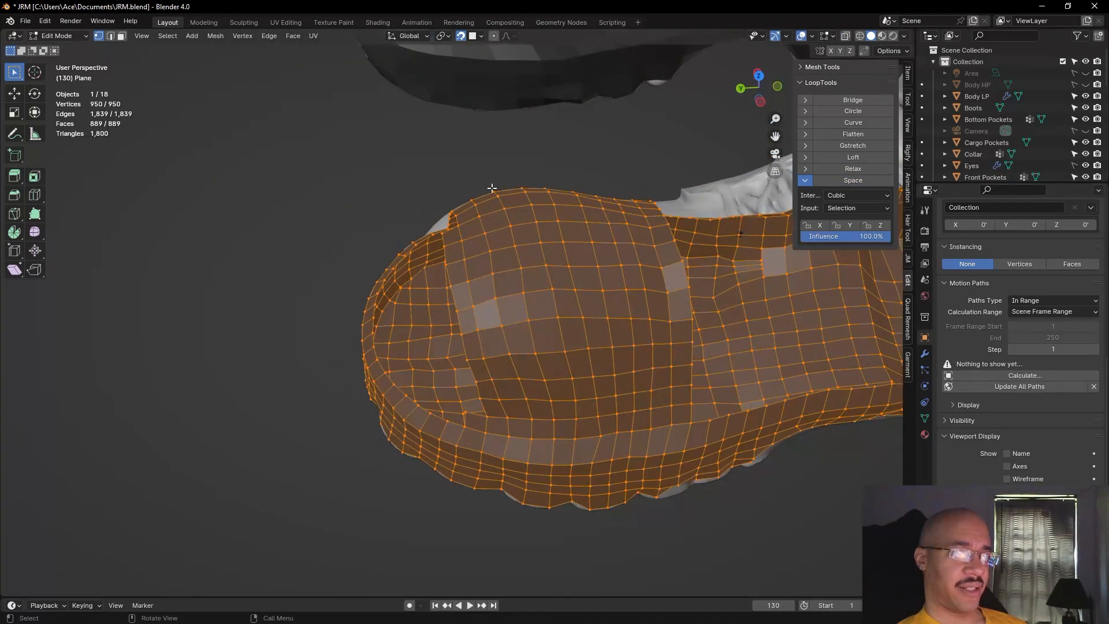
pyautogui.click(851, 180)
pyautogui.moveTo(555, 183)
pyautogui.mouseDown(button='middle')
pyautogui.moveTo(612, 116)
pyautogui.moveTo(555, 188)
pyautogui.mouseUp(button='middle')
pyautogui.hotkey('ctrl', 'z')
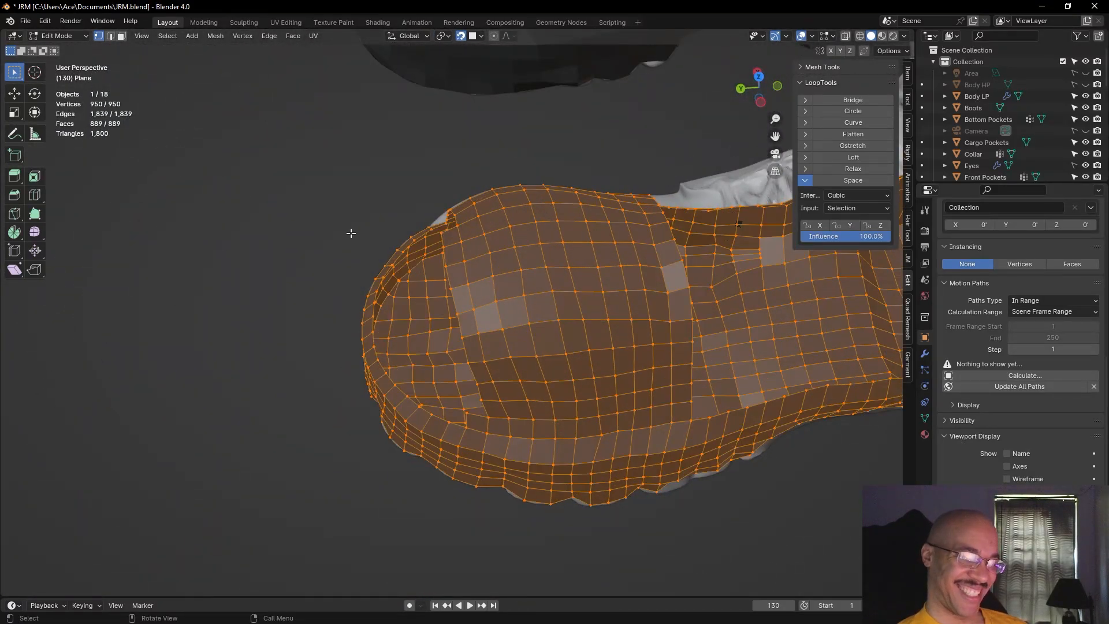
pyautogui.hotkey('alt', 'a')
pyautogui.moveTo(394, 192); pyautogui.dragTo(408, 281, button='middle')
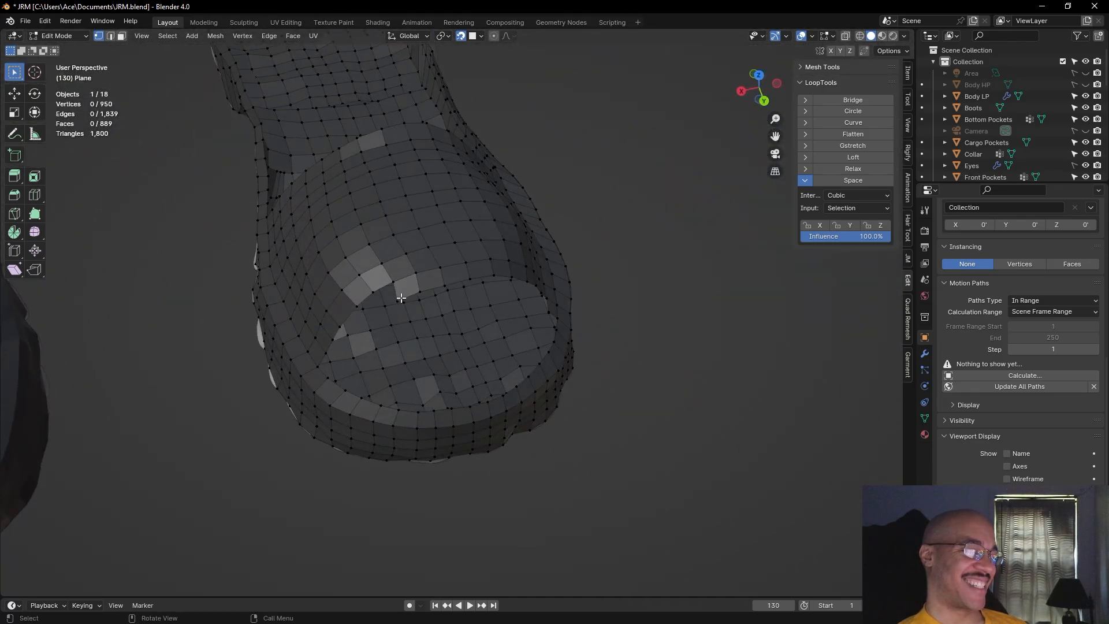
# Try running Space with no vertices selected and display its operation settings
pyautogui.click(829, 182)
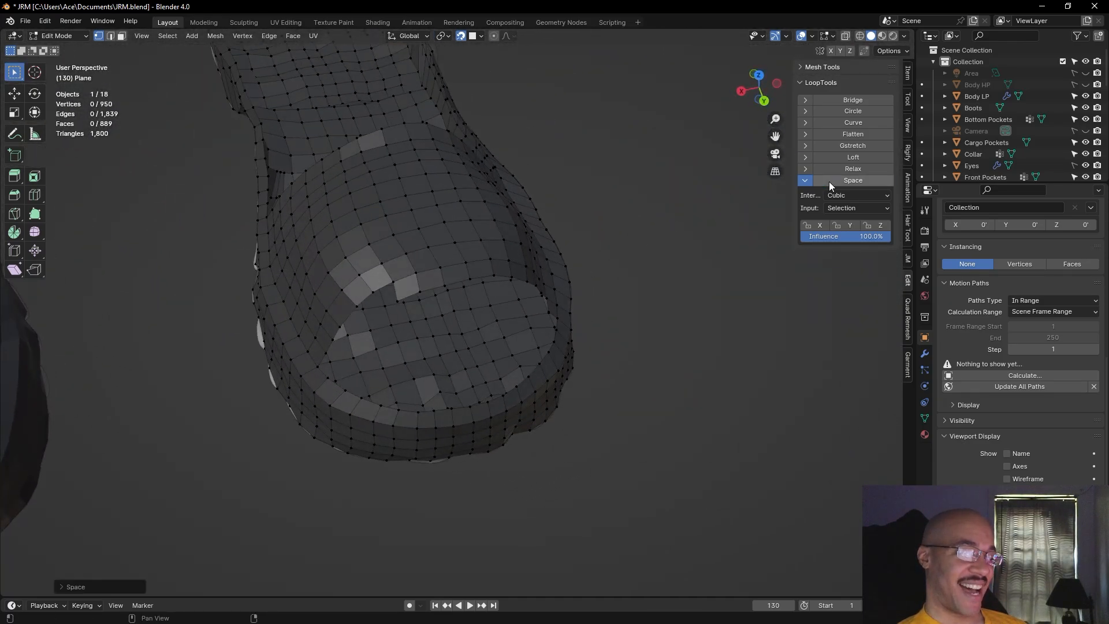
pyautogui.click(653, 262)
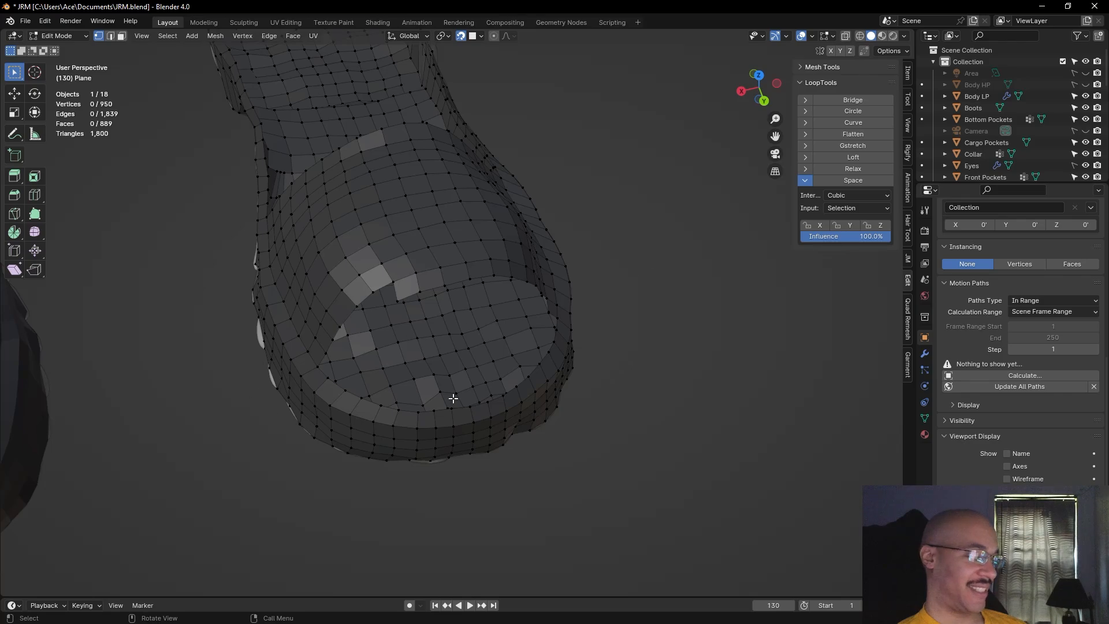
pyautogui.click(863, 182)
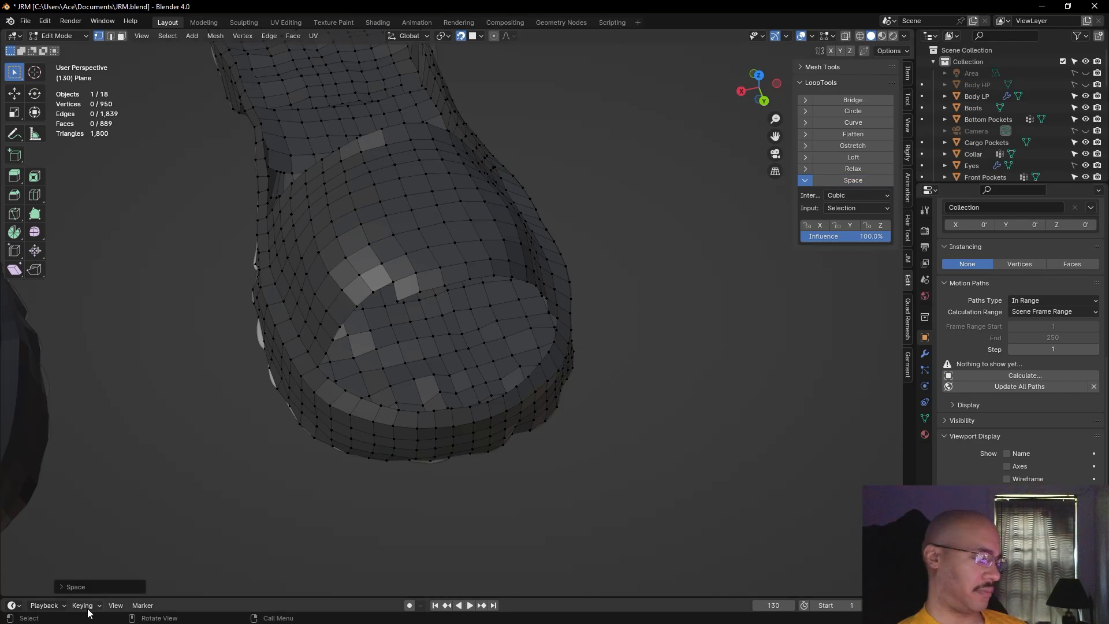
pyautogui.click(64, 584)
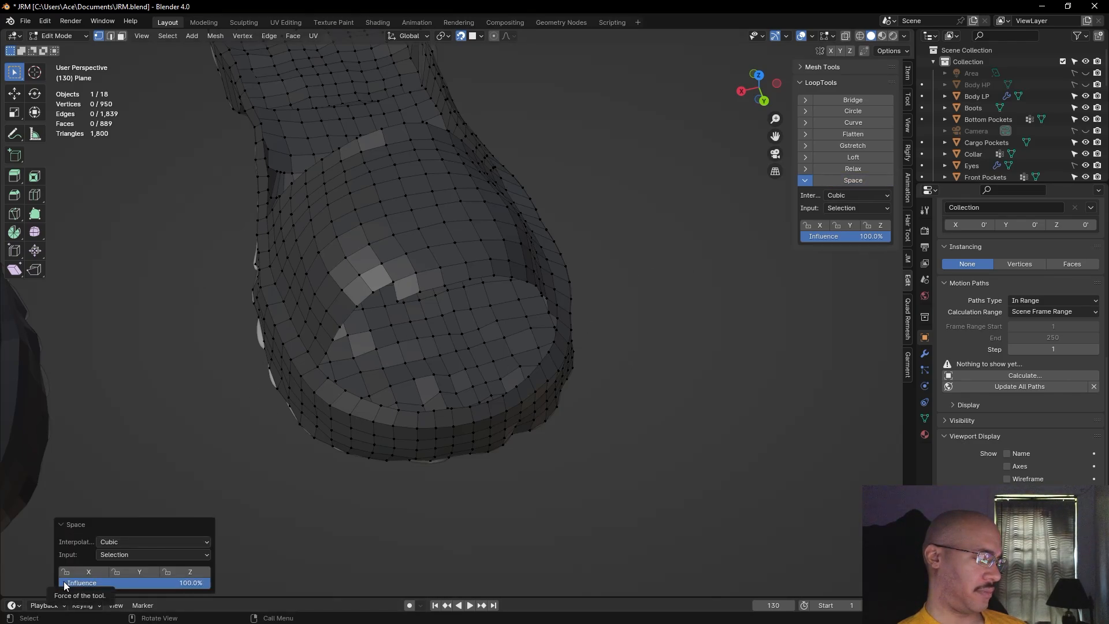
pyautogui.click(64, 582)
pyautogui.click(380, 550)
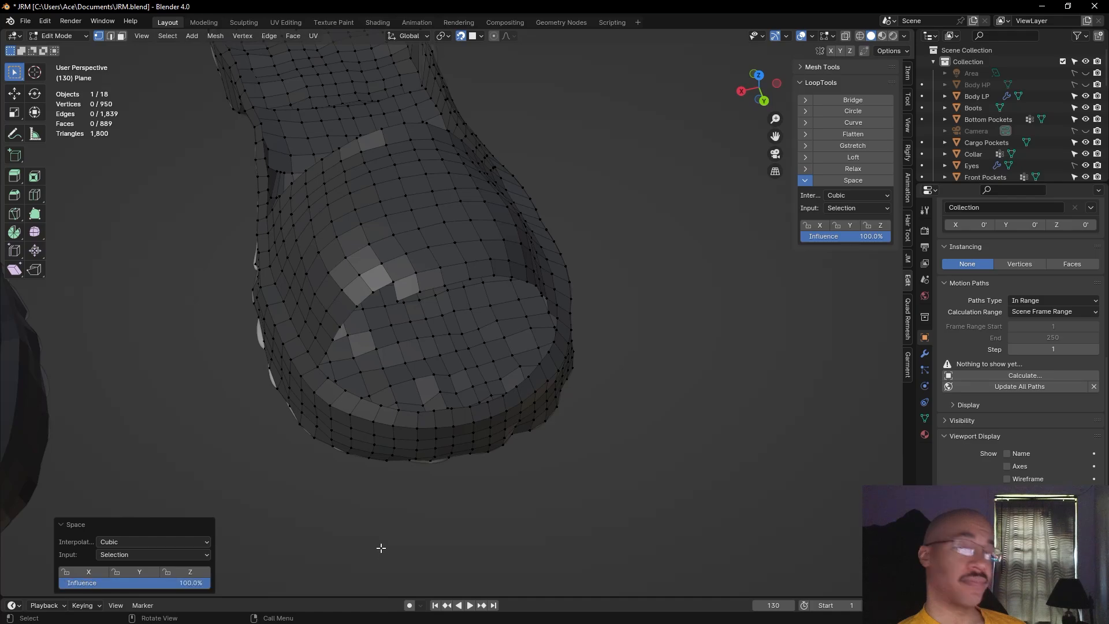
pyautogui.click(581, 488)
# Reposition the vertices where the strap's front edge meets the sole rim and extend the strap by one quad toward the toe
pyautogui.moveTo(582, 489); pyautogui.dragTo(468, 512, button='middle')
pyautogui.moveTo(452, 345); pyautogui.dragTo(501, 372, button='middle')
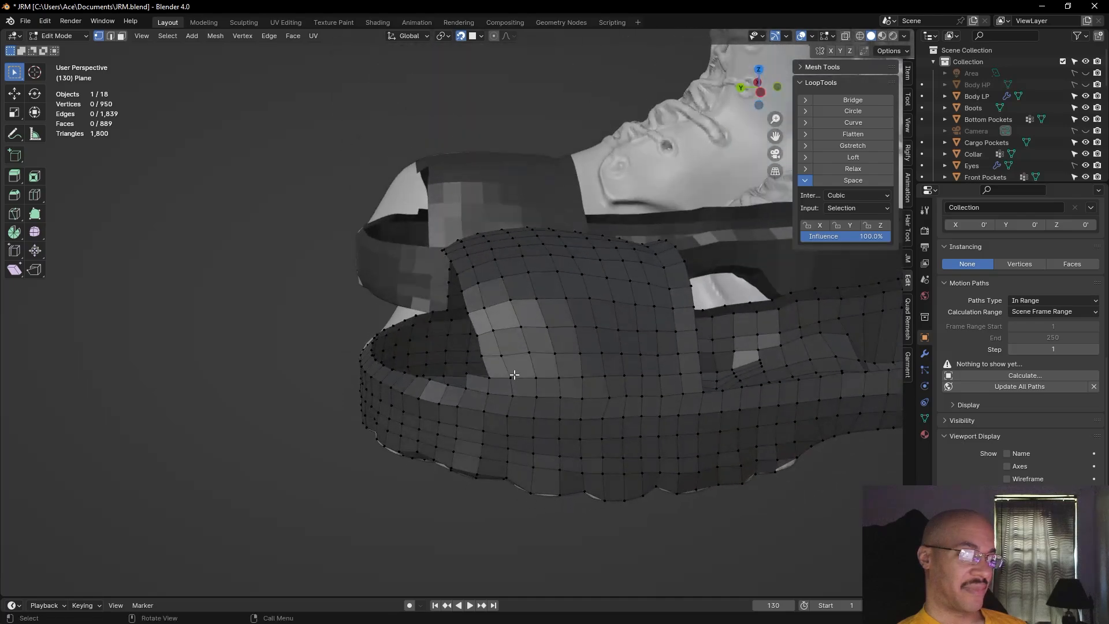
pyautogui.click(489, 377)
pyautogui.press('g')
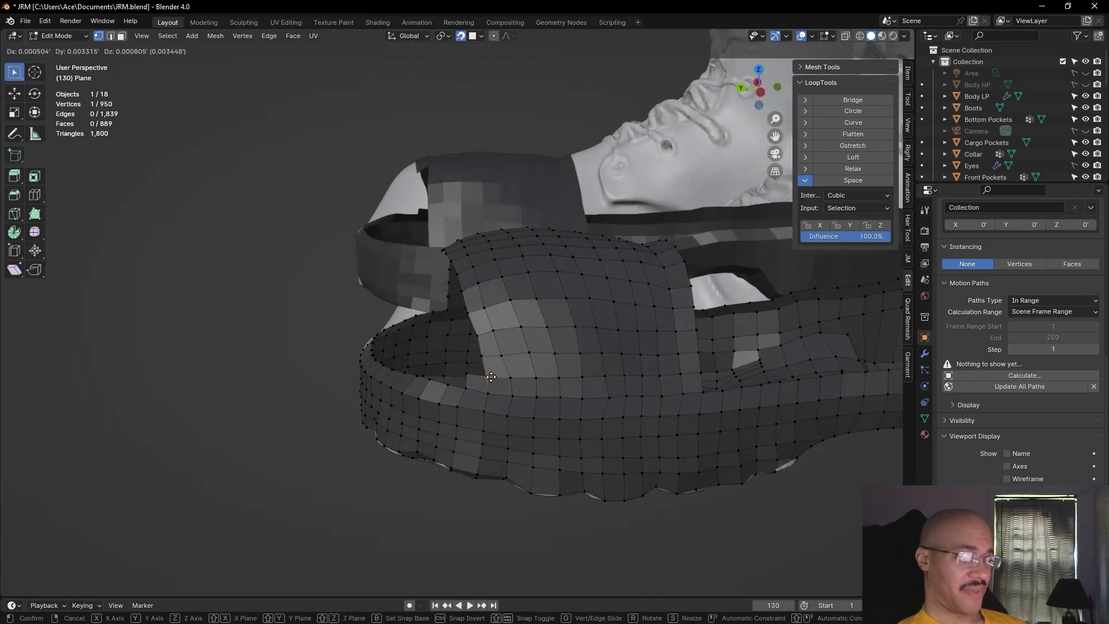
pyautogui.click(466, 374)
pyautogui.press('g')
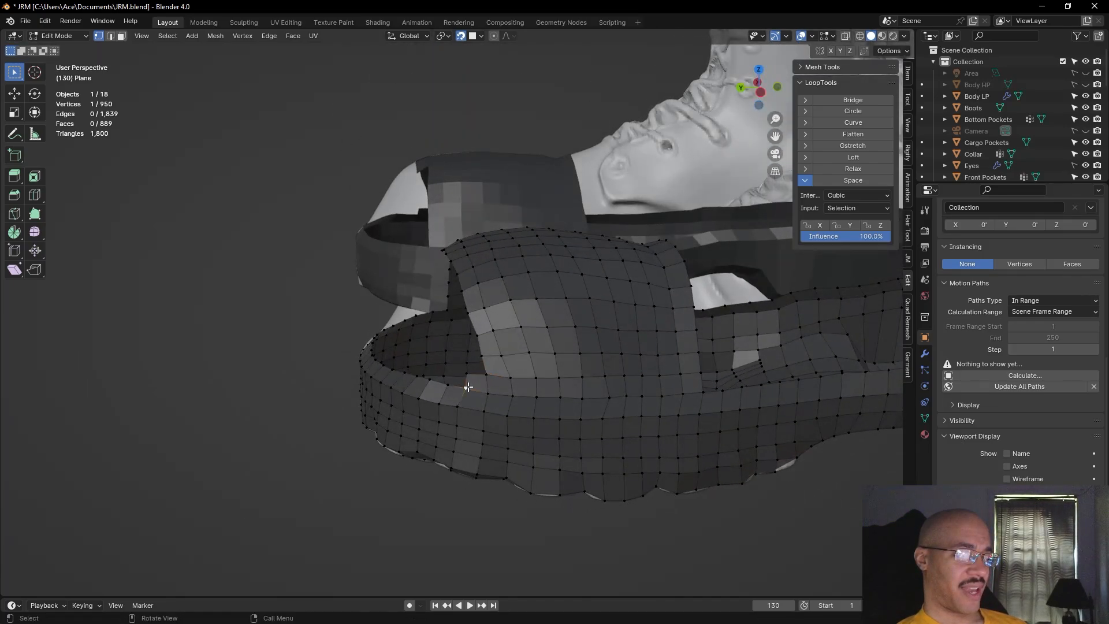
pyautogui.click(465, 376)
pyautogui.press('g')
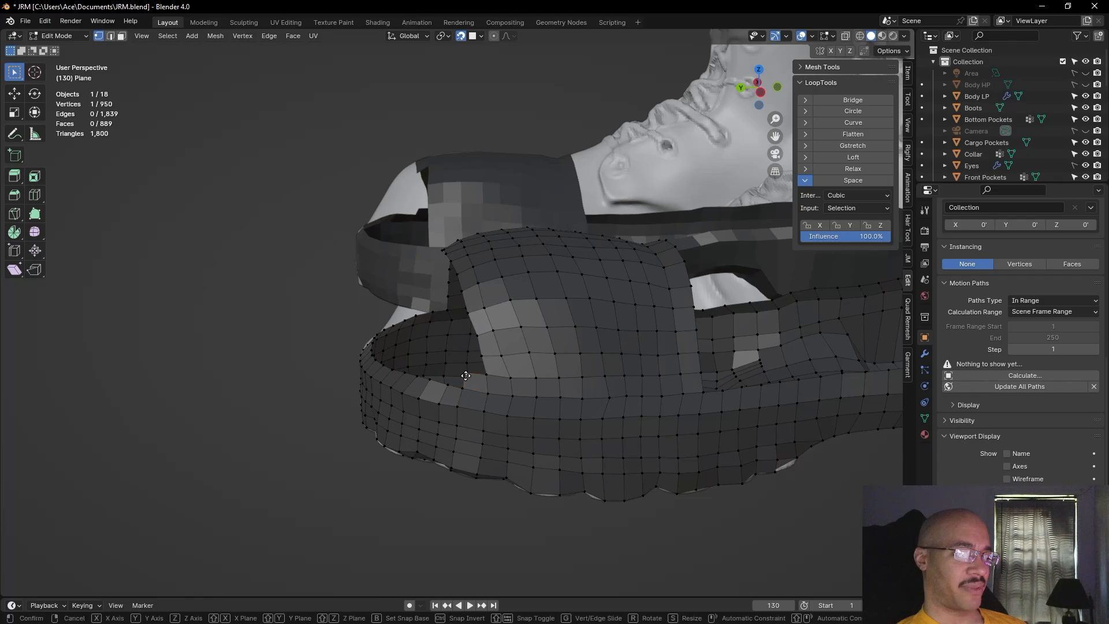
pyautogui.click(464, 376)
pyautogui.press('g')
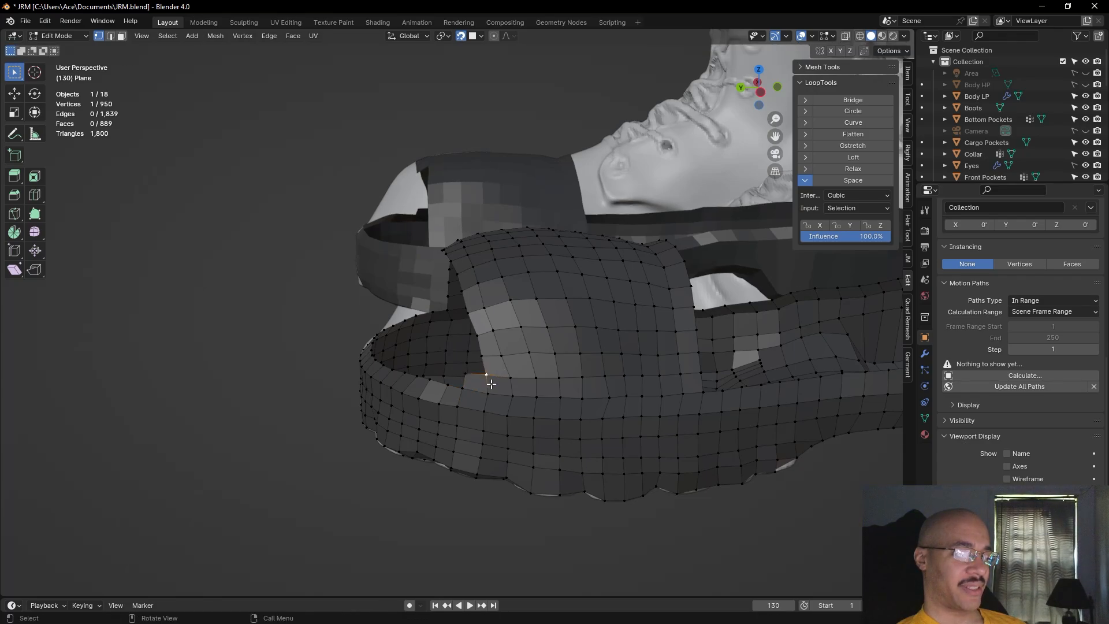
pyautogui.click(485, 384)
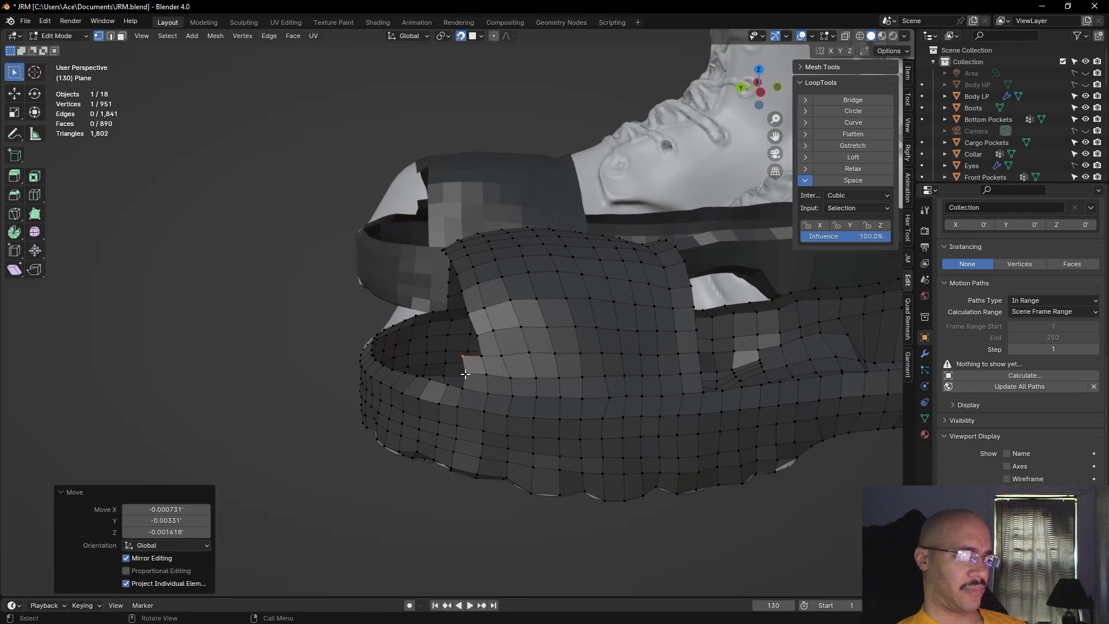
# Nudge the new quad's lower vertex and the sole-rim vertex just below it
pyautogui.press('g')
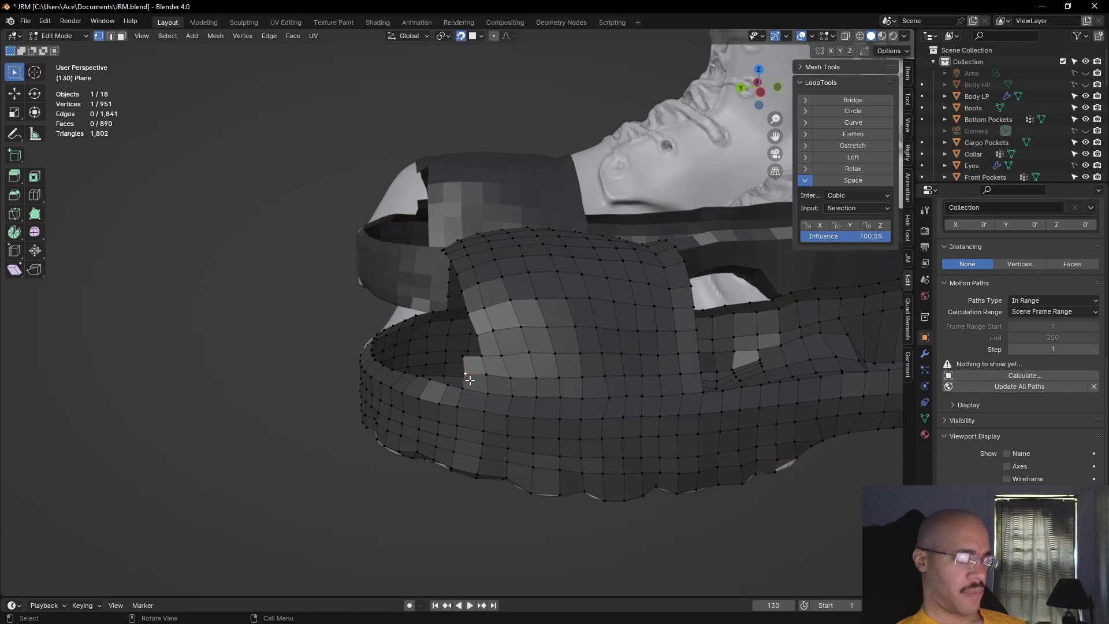
pyautogui.click(465, 391)
pyautogui.press('g')
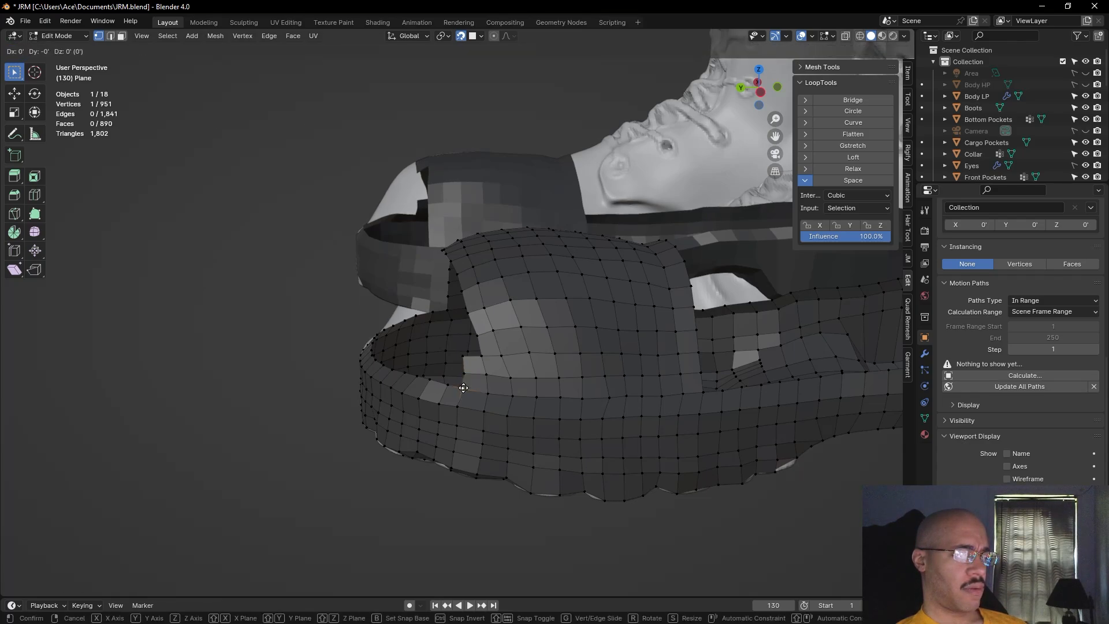
pyautogui.click(465, 382)
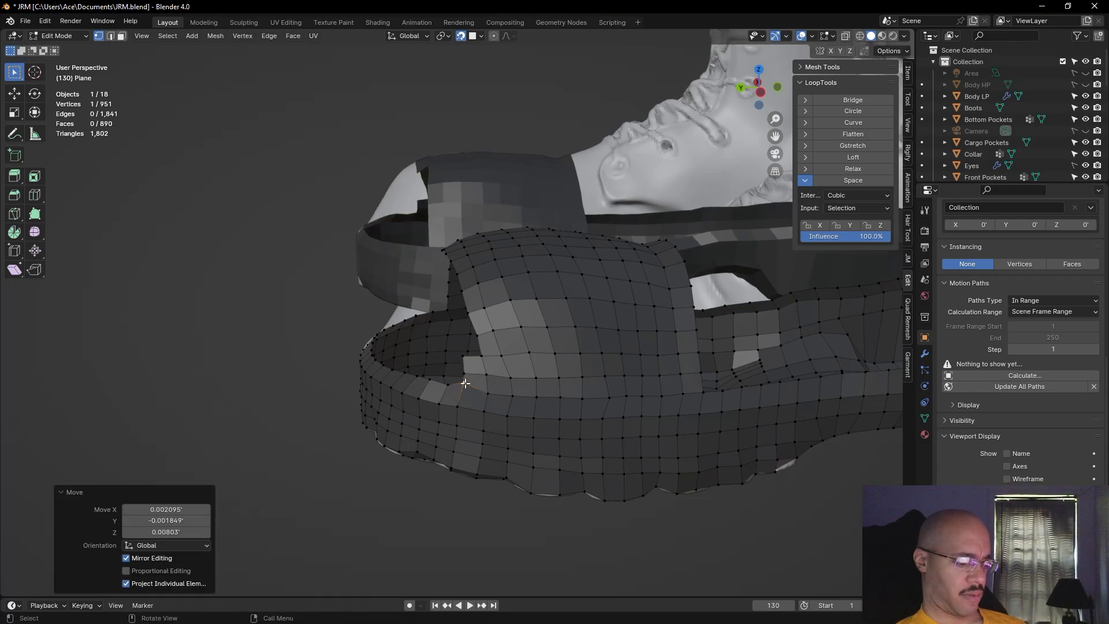
pyautogui.press('g')
pyautogui.click(464, 390)
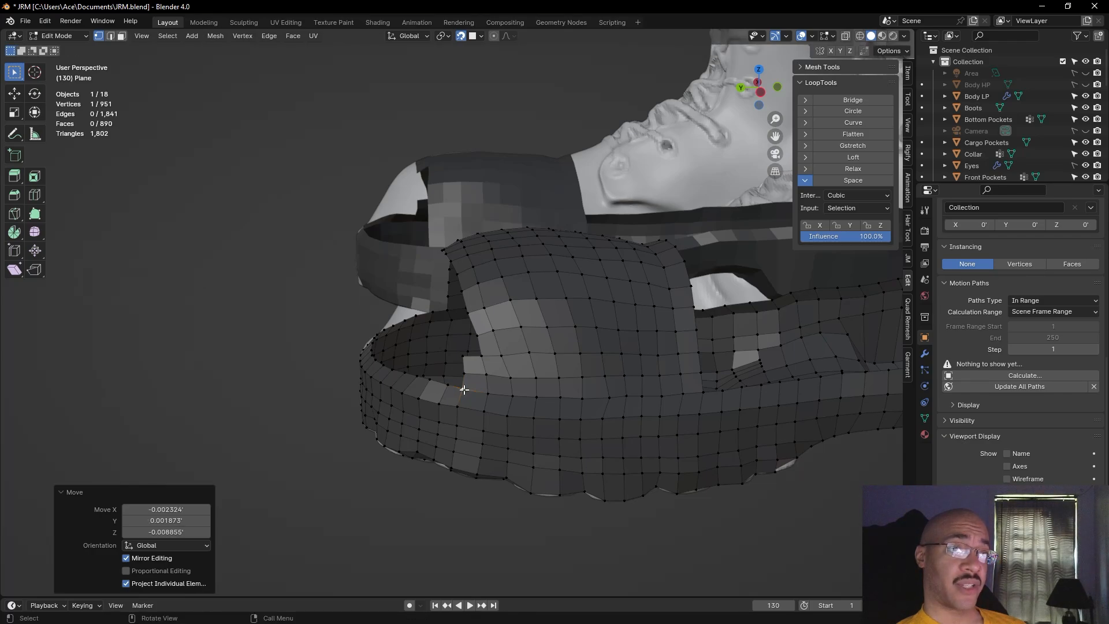
# Try evening out a four-by-three block of vertices on the sole's underside with Space, and undo it
pyautogui.click(299, 403)
pyautogui.moveTo(299, 403); pyautogui.dragTo(433, 220, button='middle')
pyautogui.click(435, 427)
pyautogui.keyDown('shift'); pyautogui.click(450, 426); pyautogui.keyUp('shift')
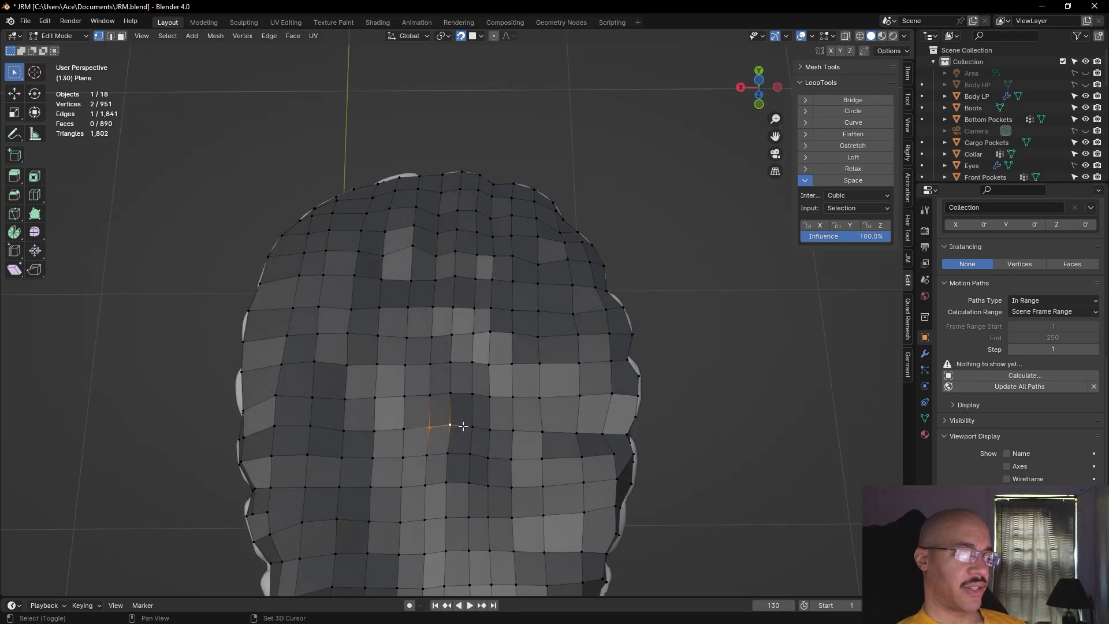
pyautogui.keyDown('shift'); pyautogui.click(489, 430); pyautogui.keyUp('shift')
pyautogui.keyDown('shift'); pyautogui.click(488, 457); pyautogui.keyUp('shift')
pyautogui.keyDown('shift'); pyautogui.click(468, 456); pyautogui.keyUp('shift')
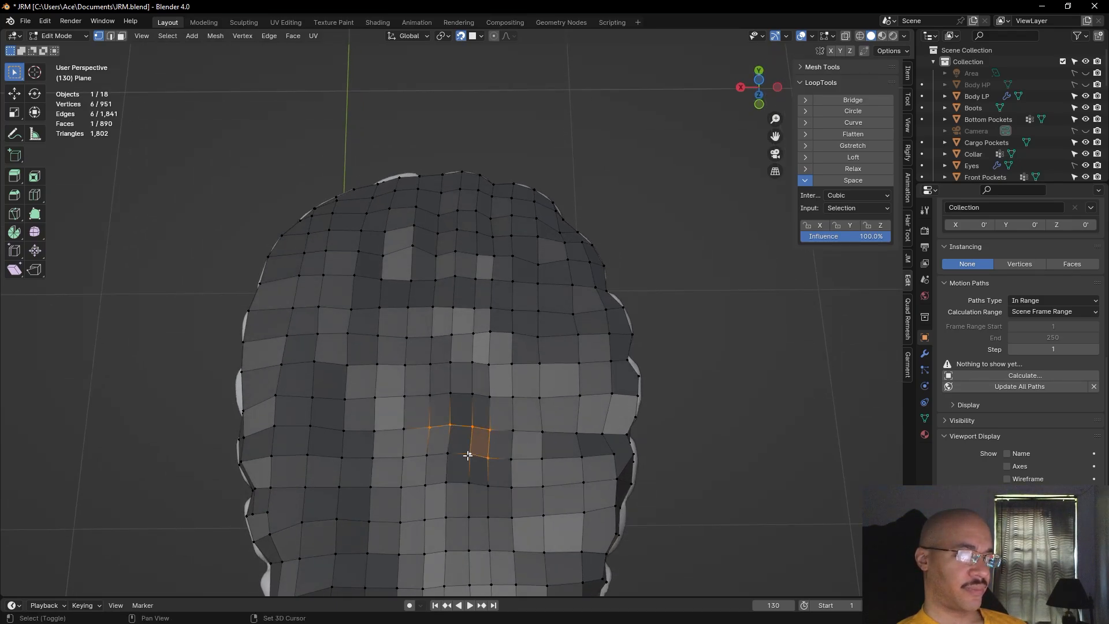
pyautogui.keyDown('shift'); pyautogui.click(444, 456); pyautogui.keyUp('shift')
pyautogui.keyDown('shift'); pyautogui.click(431, 457); pyautogui.keyUp('shift')
pyautogui.keyDown('shift'); pyautogui.click(425, 484); pyautogui.keyUp('shift')
pyautogui.keyDown('shift'); pyautogui.click(446, 481); pyautogui.keyUp('shift')
pyautogui.keyDown('shift'); pyautogui.click(469, 483); pyautogui.keyUp('shift')
pyautogui.keyDown('shift'); pyautogui.click(487, 486); pyautogui.keyUp('shift')
pyautogui.click(850, 180)
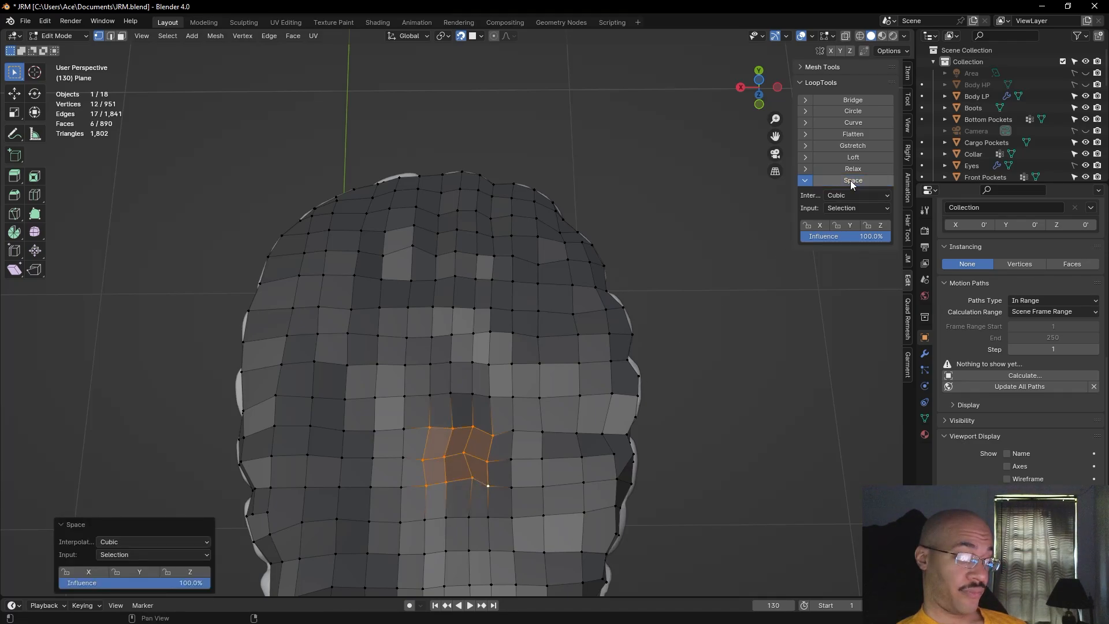
pyautogui.moveTo(757, 324); pyautogui.dragTo(699, 266, button='middle')
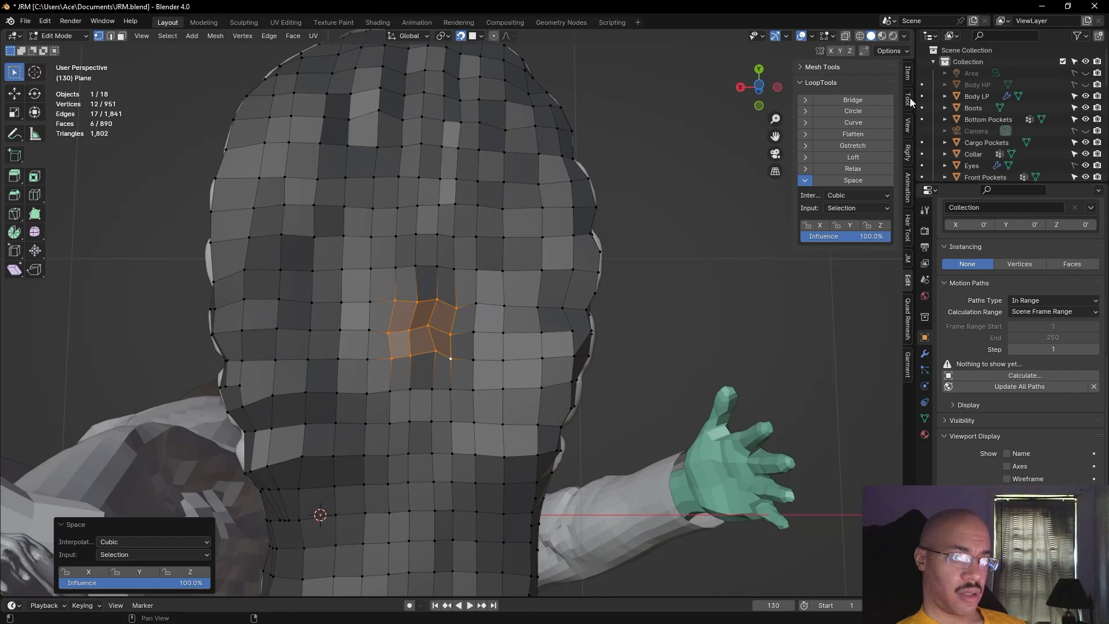
pyautogui.scroll(-10, 993, 115)
pyautogui.moveTo(681, 317); pyautogui.dragTo(649, 370, button='middle')
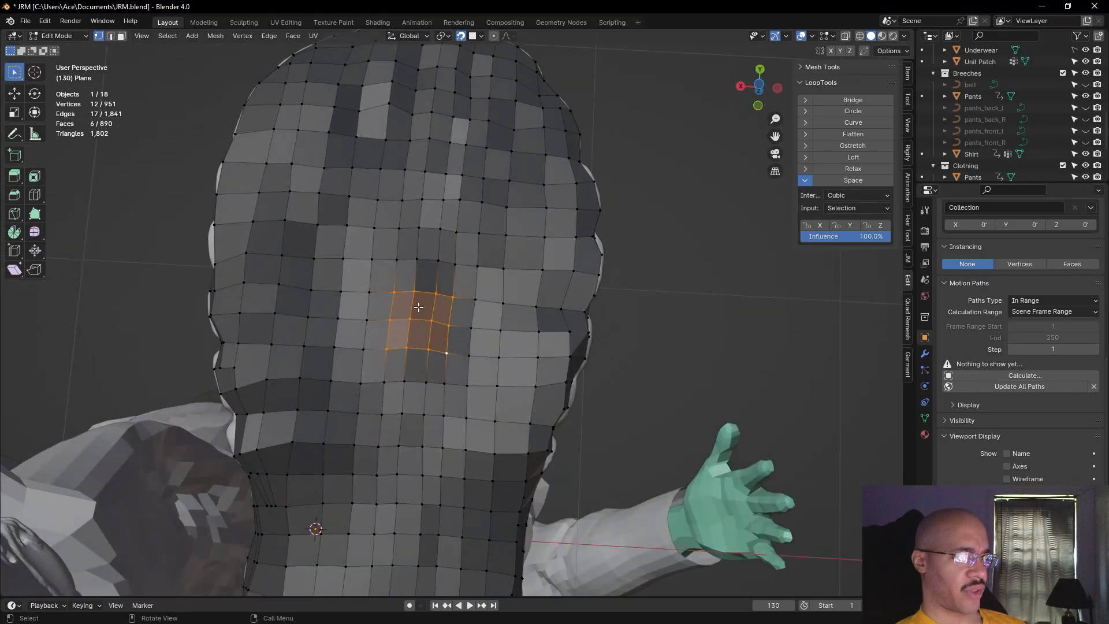
# Evenly space a lengthwise row of four vertices on the sole's underside with LoopTools Space
pyautogui.moveTo(415, 360)
pyautogui.mouseDown(button='middle')
pyautogui.moveTo(606, 305)
pyautogui.moveTo(612, 266)
pyautogui.moveTo(497, 263)
pyautogui.moveTo(399, 278)
pyautogui.mouseUp(button='middle')
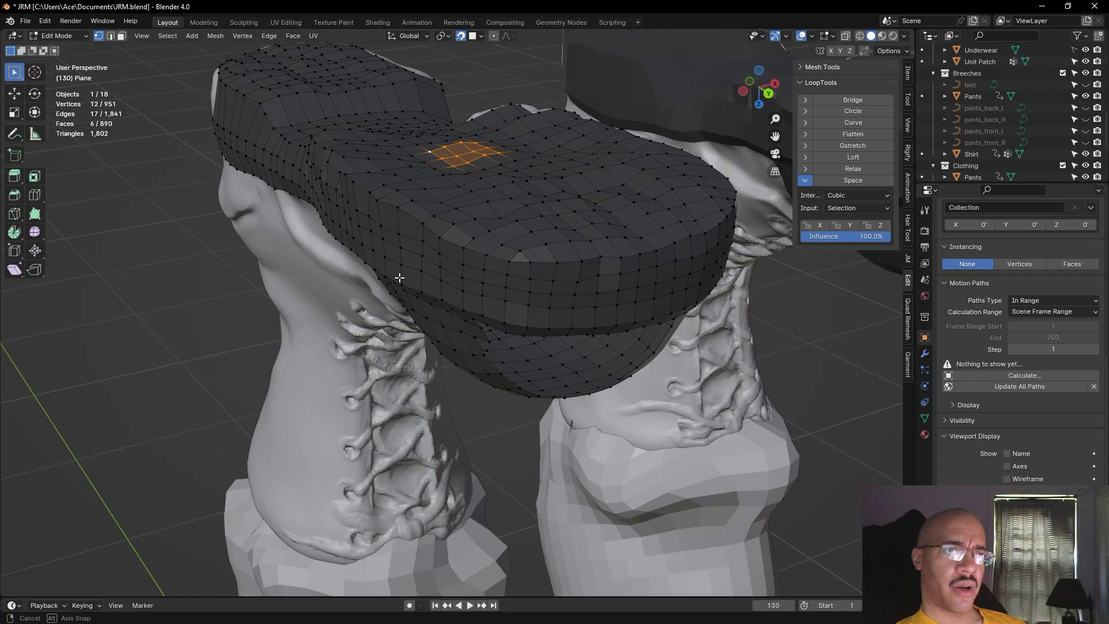
pyautogui.moveTo(399, 278); pyautogui.dragTo(487, 375, button='middle')
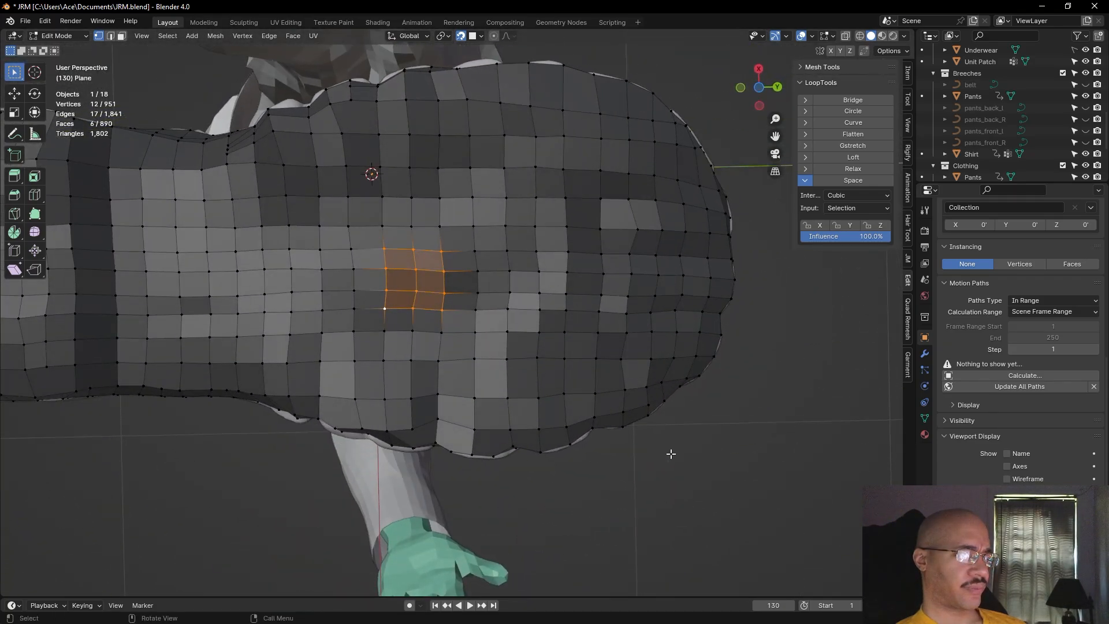
pyautogui.click(670, 453)
pyautogui.keyDown('shift'); pyautogui.click(385, 289); pyautogui.keyUp('shift')
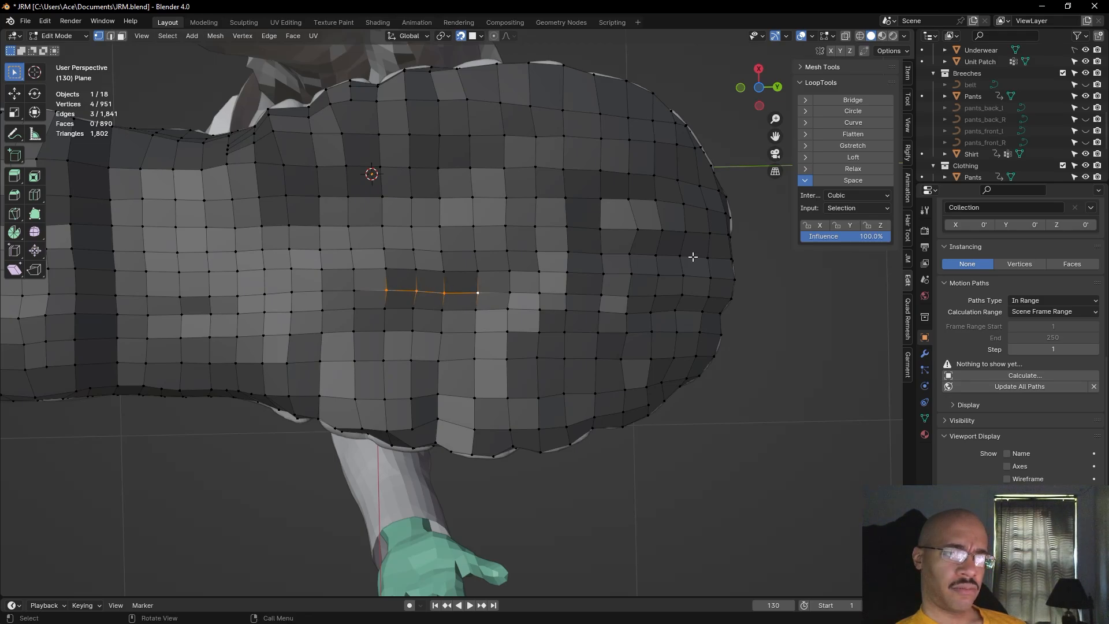
pyautogui.click(858, 182)
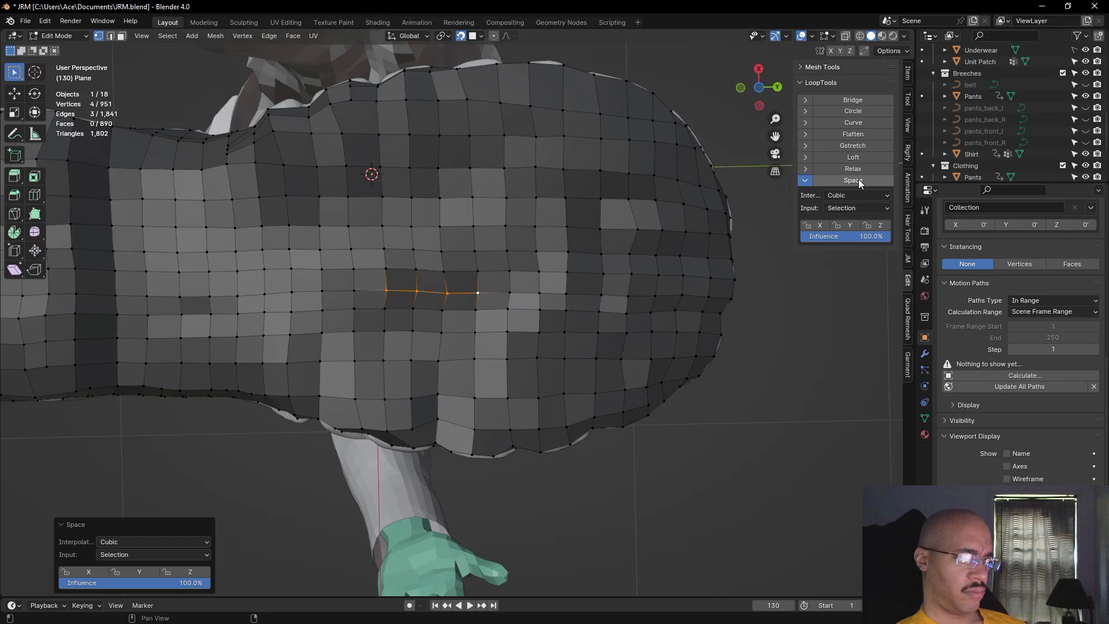
pyautogui.moveTo(809, 359); pyautogui.dragTo(495, 371, button='middle')
pyautogui.click(711, 385)
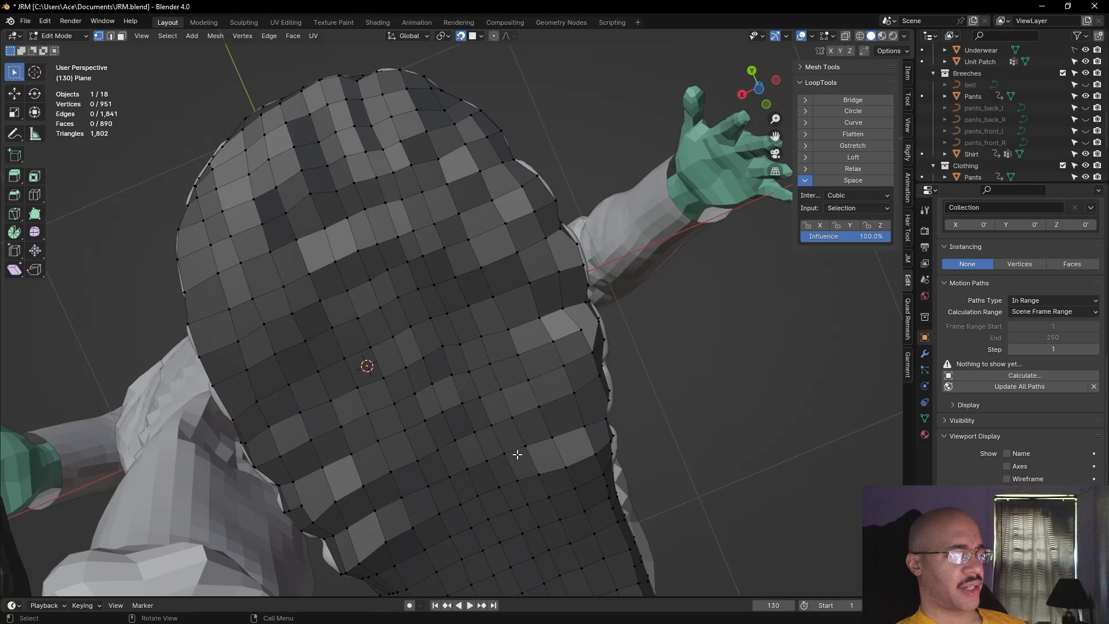
# Evenly space four vertices running across the strap near its rear edge with LoopTools Space
pyautogui.moveTo(687, 428); pyautogui.dragTo(485, 420, button='middle')
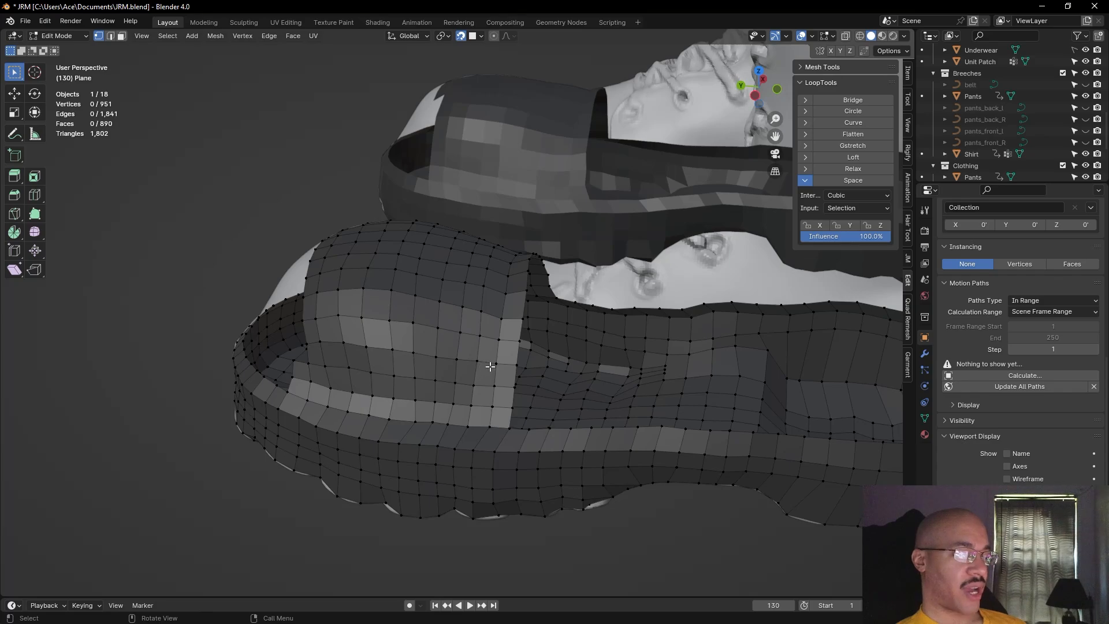
pyautogui.moveTo(226, 231); pyautogui.dragTo(217, 277, button='middle')
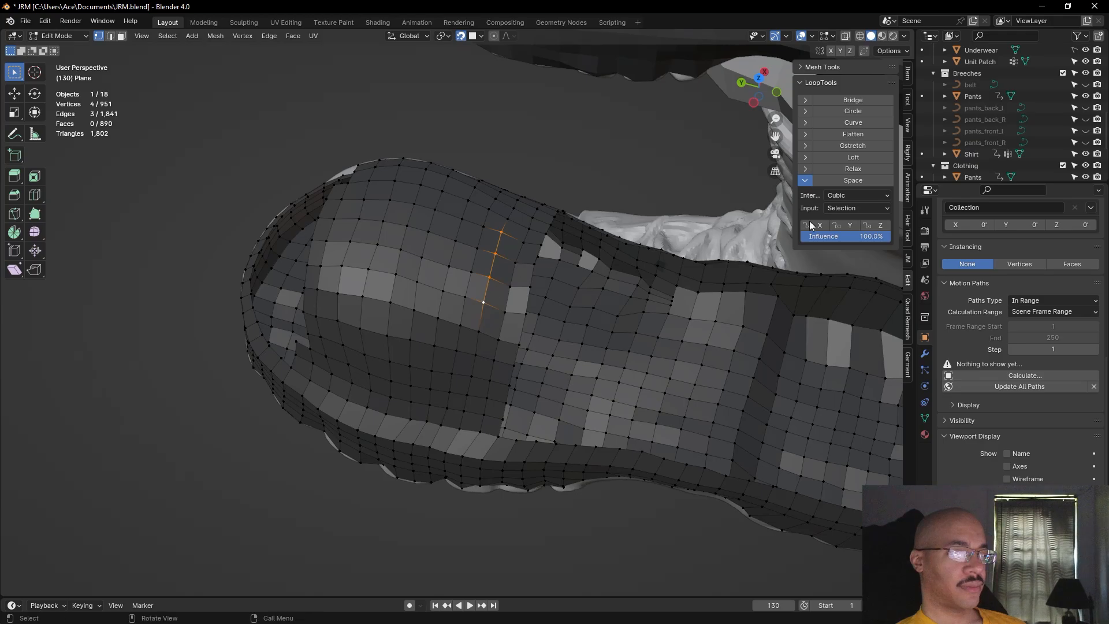
pyautogui.click(857, 180)
pyautogui.moveTo(664, 150); pyautogui.dragTo(281, 189, button='middle')
# Evenly space a short column of vertices on the side of the strap above the sole rim
pyautogui.keyDown('shift'); pyautogui.click(424, 359); pyautogui.keyUp('shift')
pyautogui.keyDown('shift'); pyautogui.click(428, 385); pyautogui.keyUp('shift')
pyautogui.click(187, 428)
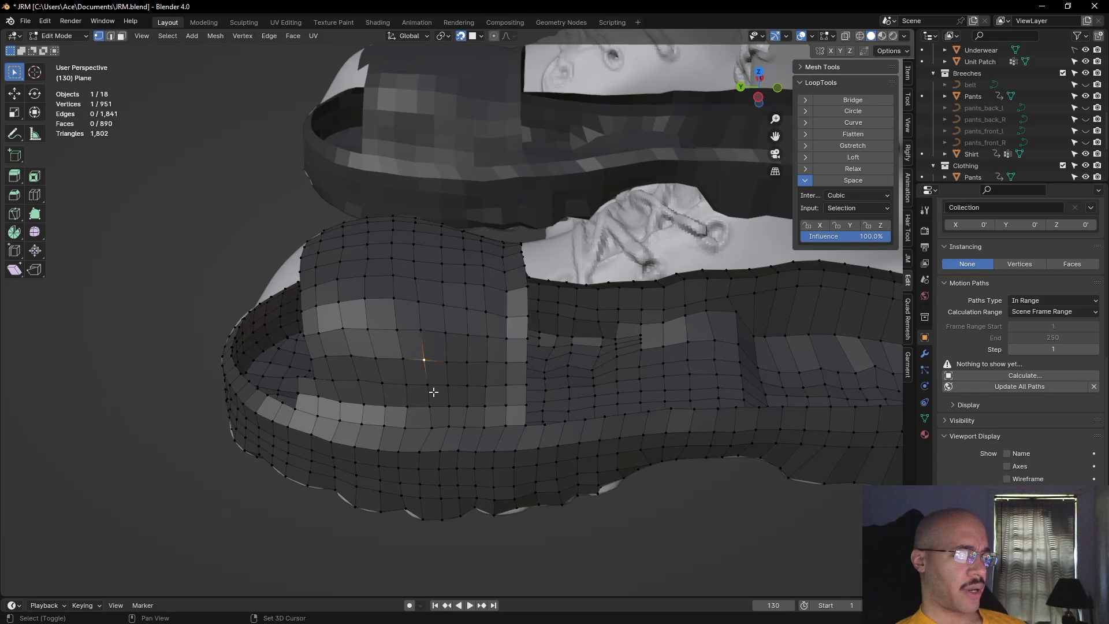
pyautogui.click(843, 180)
pyautogui.moveTo(438, 324); pyautogui.dragTo(477, 431, button='middle')
# Evenly space a lengthwise row of vertices on the sole rim just below the strap
pyautogui.click(410, 436)
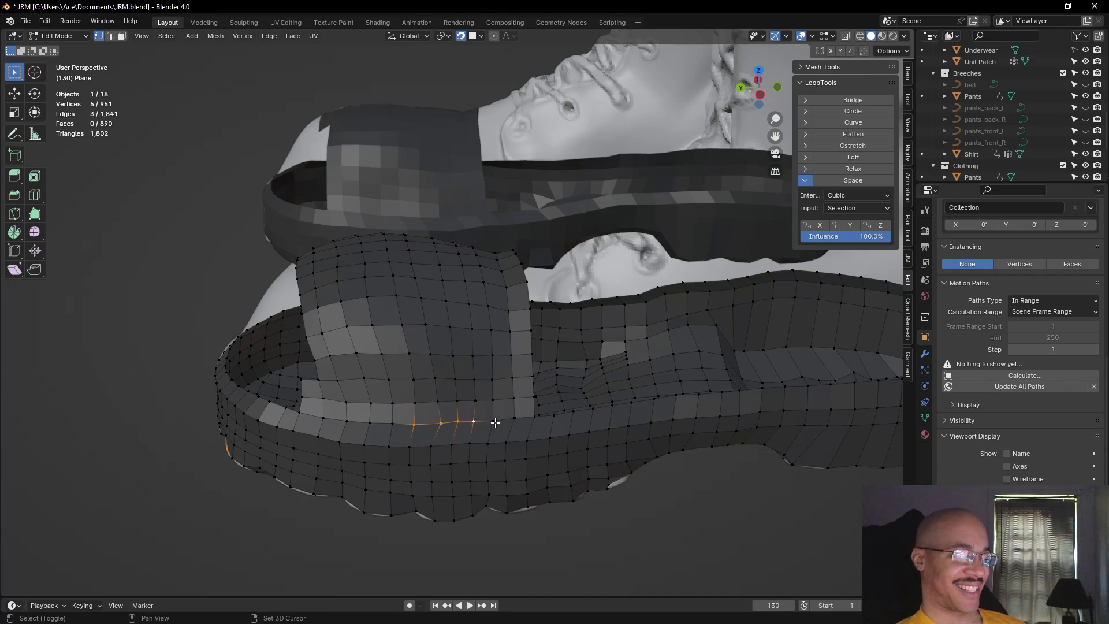
pyautogui.click(861, 178)
pyautogui.moveTo(809, 260); pyautogui.dragTo(648, 426, button='middle')
pyautogui.keyDown('alt'); pyautogui.moveTo(547, 562); pyautogui.dragTo(462, 577); pyautogui.keyUp('alt')
# Evenly space a lengthwise row of five vertices on the sole's side wall above the arch
pyautogui.click(475, 566)
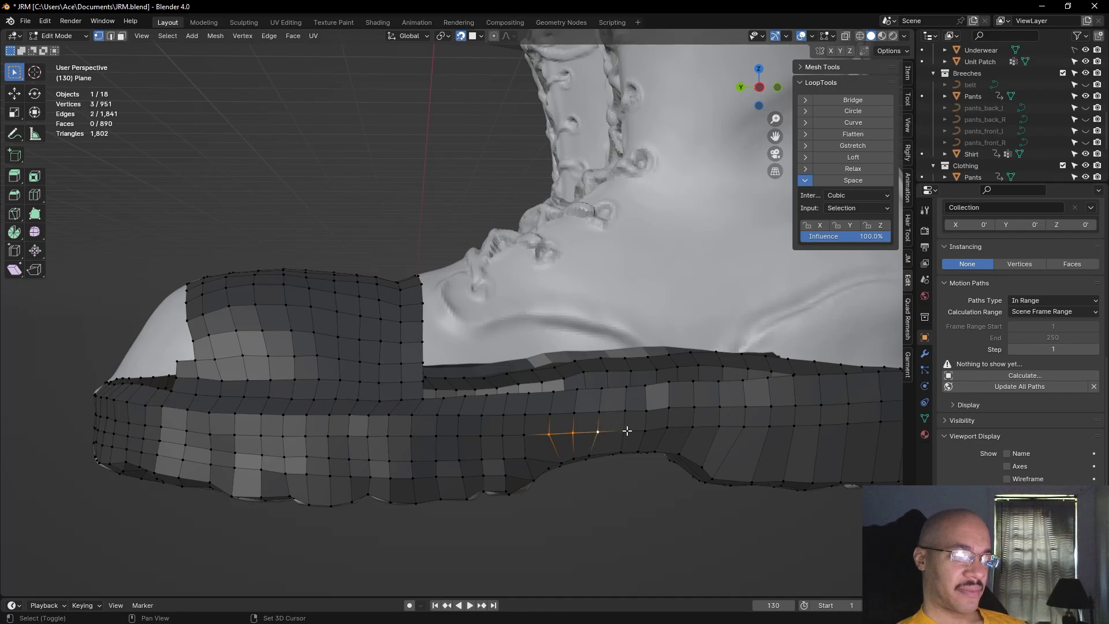
pyautogui.keyDown('shift'); pyautogui.click(645, 430); pyautogui.keyUp('shift')
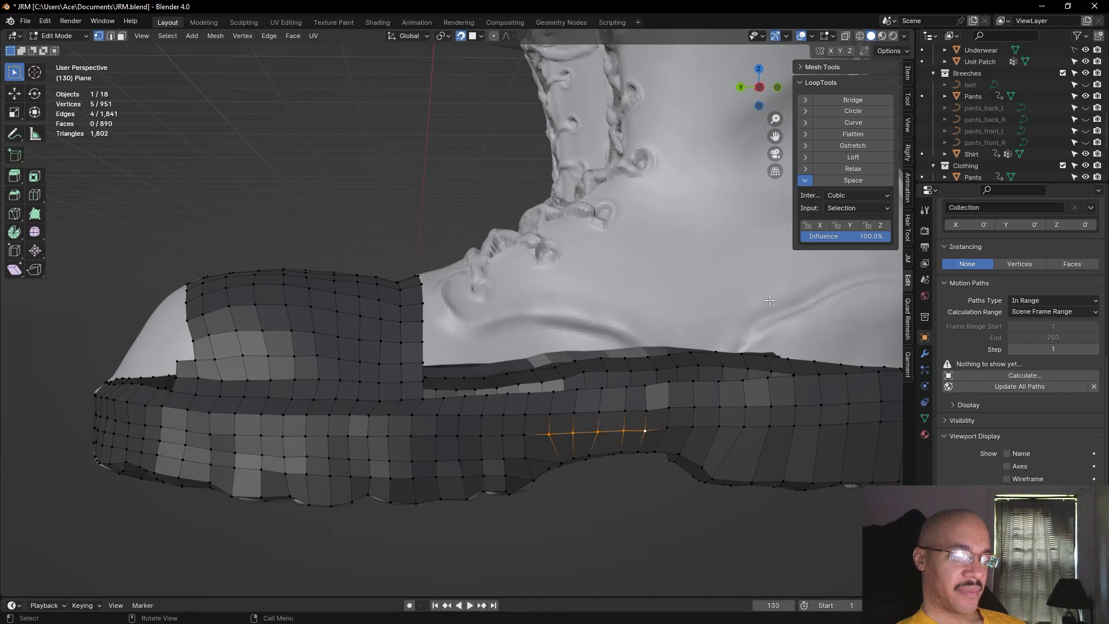
pyautogui.click(858, 182)
pyautogui.moveTo(647, 456); pyautogui.dragTo(822, 305, button='middle')
pyautogui.click(657, 475)
pyautogui.click(682, 514)
# Try spacing a row of vertices across the sole's arch with Space, and undo it
pyautogui.keyDown('alt'); pyautogui.moveTo(822, 305); pyautogui.dragTo(823, 300); pyautogui.keyUp('alt')
pyautogui.keyDown('alt'); pyautogui.moveTo(754, 438); pyautogui.dragTo(742, 417); pyautogui.keyUp('alt')
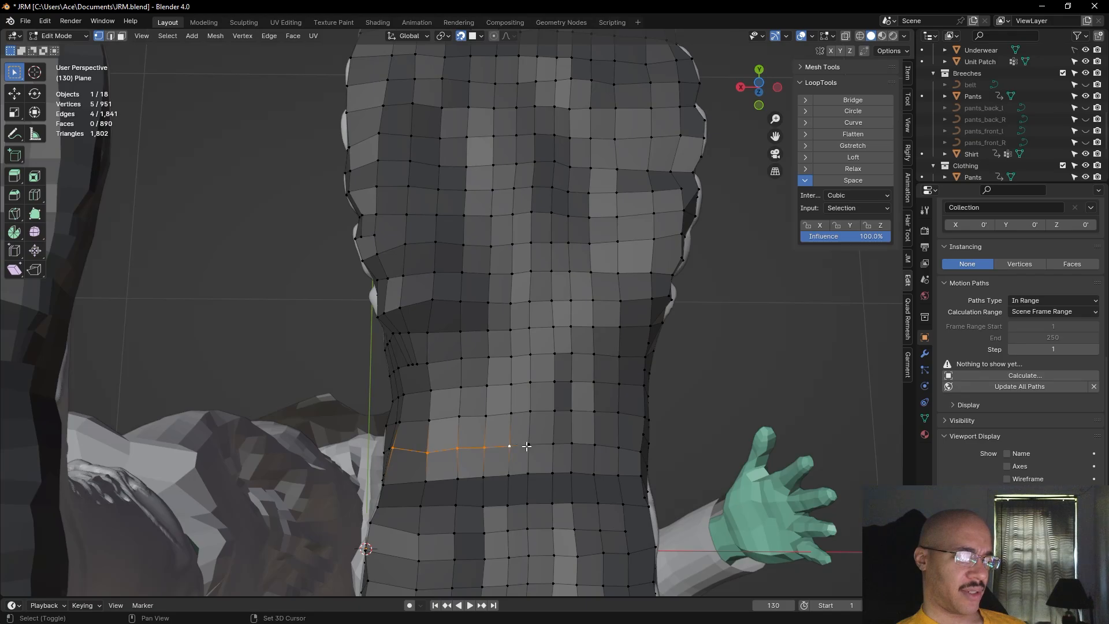
pyautogui.click(860, 179)
pyautogui.moveTo(861, 179); pyautogui.dragTo(797, 565, button='middle')
pyautogui.hotkey('ctrl', 'z')
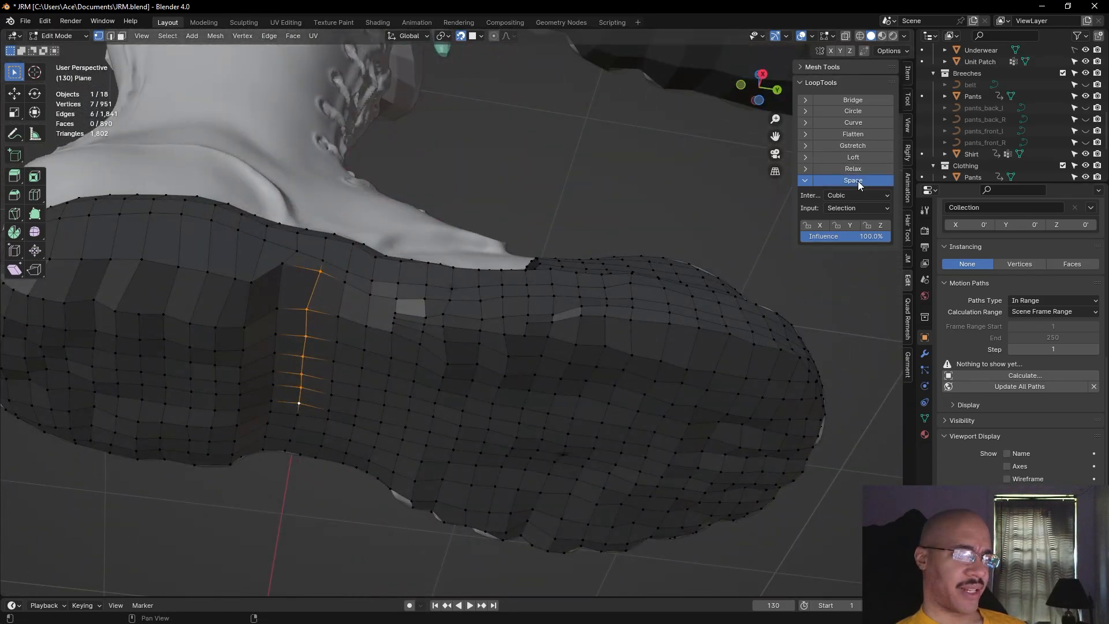
# Evenly space the seven vertices running from the side wall across the sole's arch
pyautogui.click(858, 181)
pyautogui.moveTo(520, 260); pyautogui.dragTo(476, 265, button='middle')
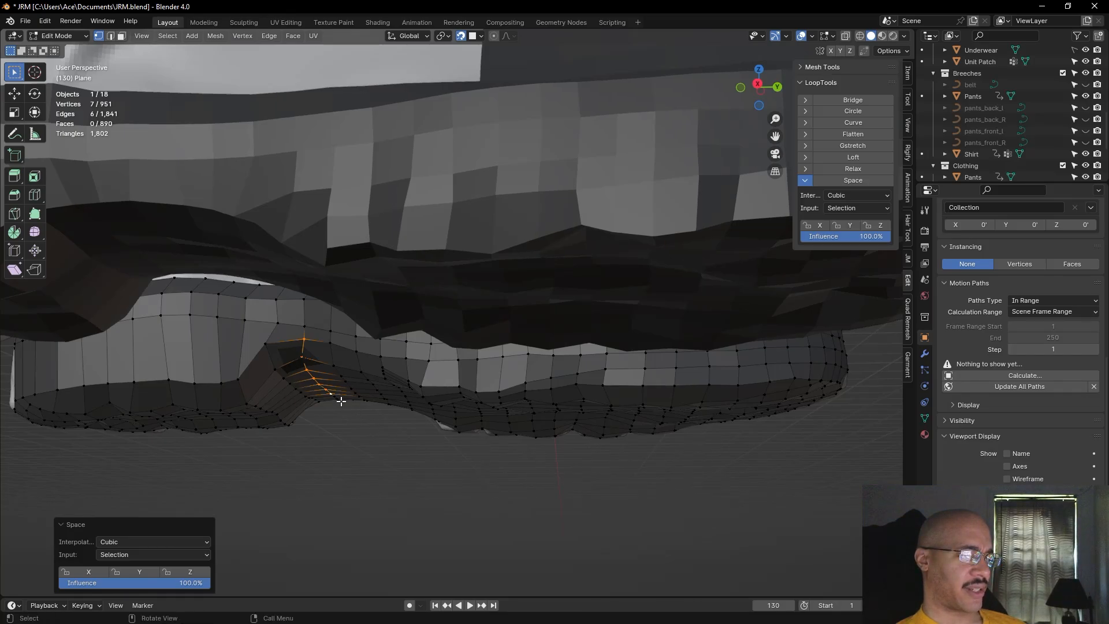
pyautogui.moveTo(314, 378); pyautogui.dragTo(390, 341, button='middle')
# Evenly space a crosswise row of five vertices on the arch's underside, just in front of the heel step
pyautogui.click(227, 217)
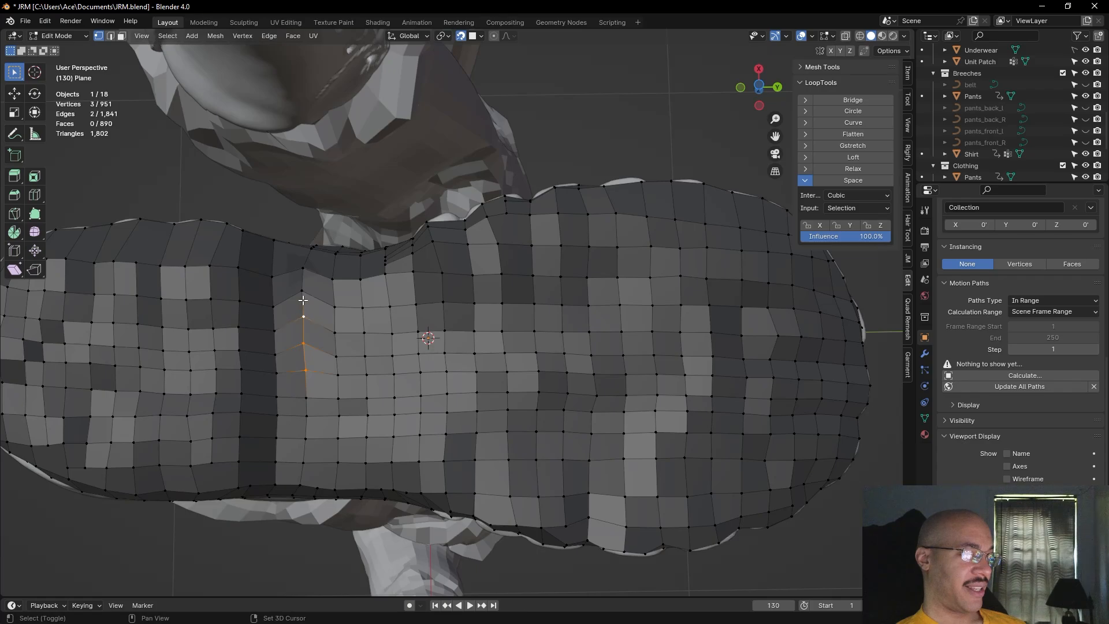
pyautogui.moveTo(281, 239); pyautogui.dragTo(288, 199, button='middle')
pyautogui.click(853, 180)
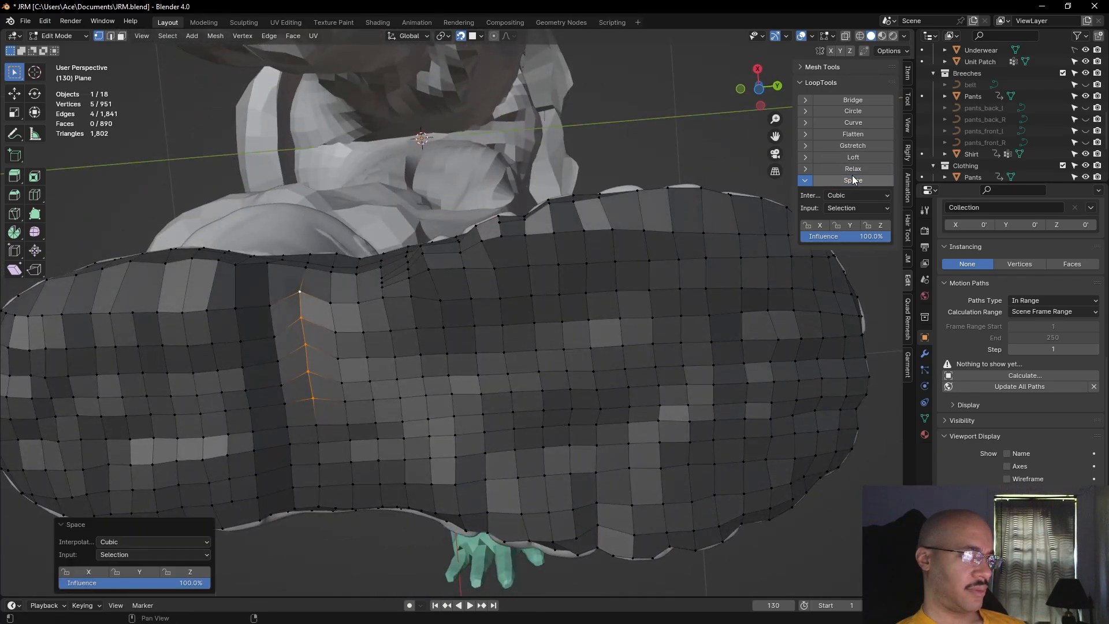
pyautogui.click(656, 128)
# Evenly space a lengthwise row of five vertices on the sole's side wall near the toe
pyautogui.moveTo(656, 129); pyautogui.dragTo(671, 207, button='middle')
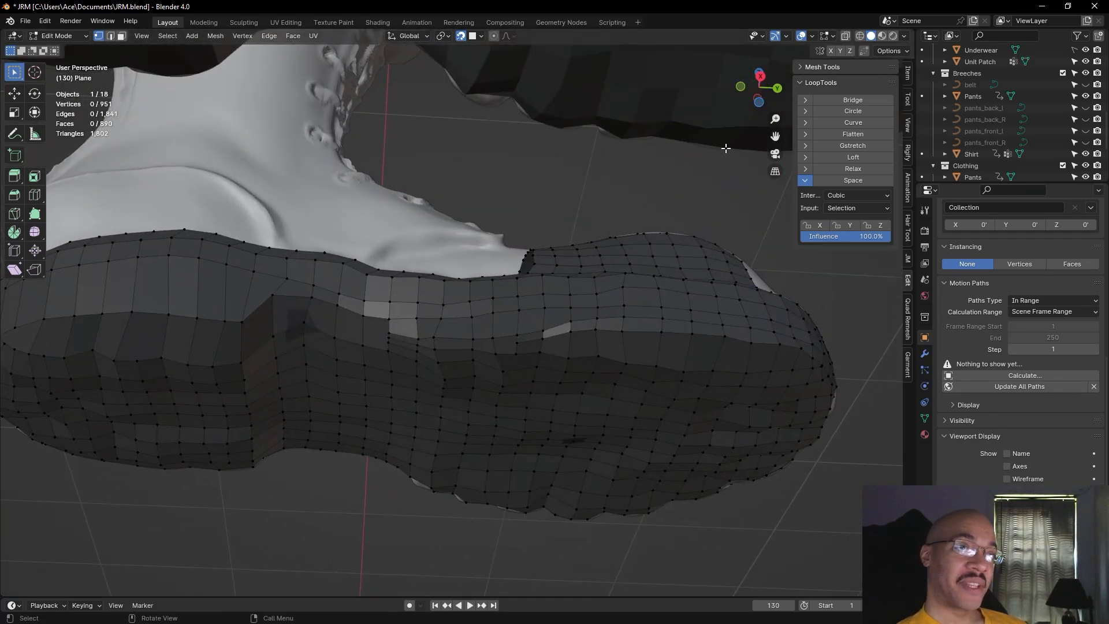
pyautogui.moveTo(749, 133); pyautogui.dragTo(297, 304, button='middle')
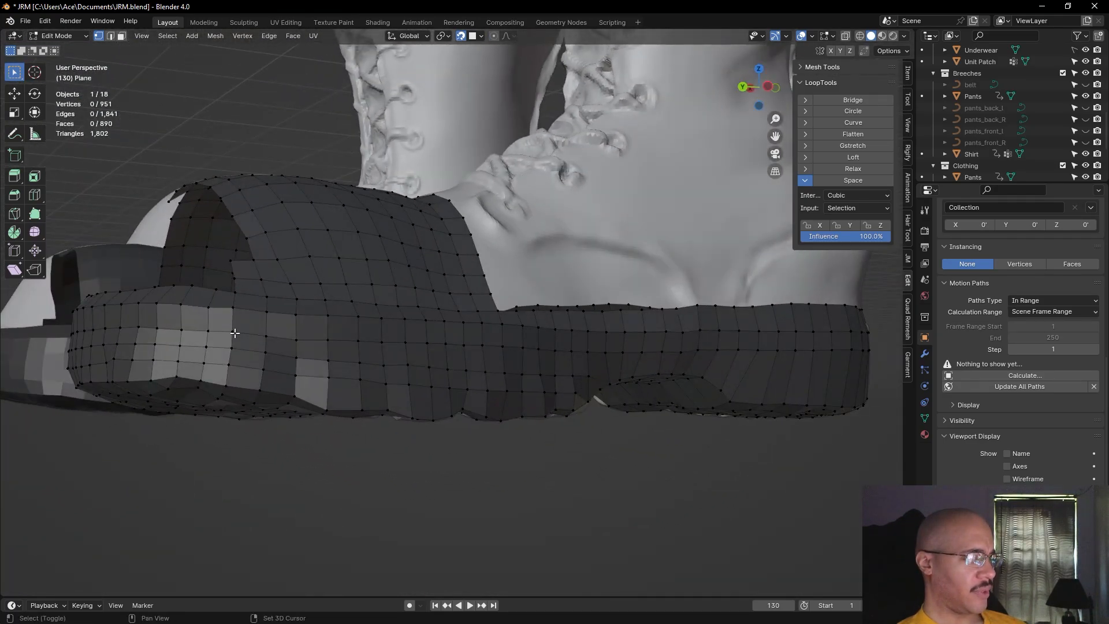
pyautogui.keyDown('shift'); pyautogui.click(358, 342); pyautogui.keyUp('shift')
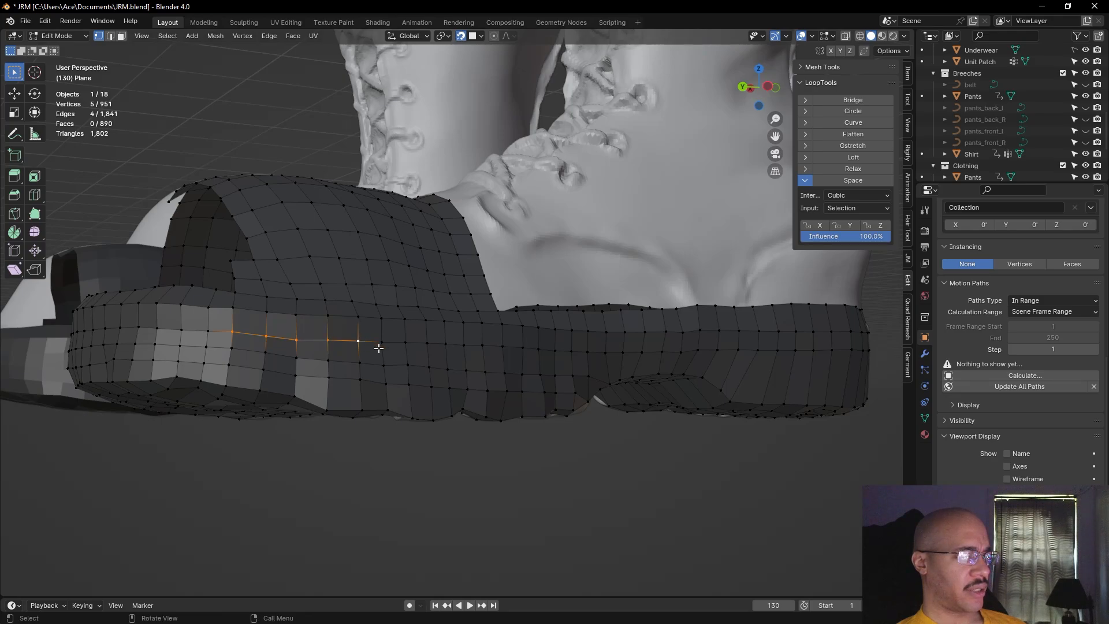
pyautogui.click(865, 180)
pyautogui.moveTo(502, 522); pyautogui.dragTo(556, 525, button='middle')
pyautogui.click(465, 519)
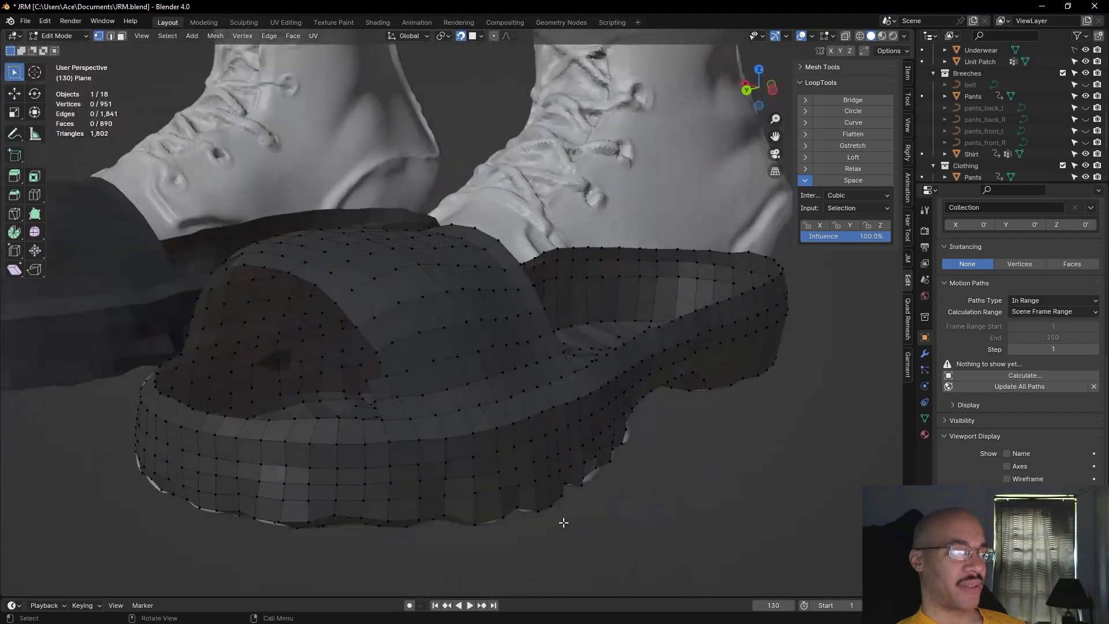
# Examine the whole character and the topology of its low-poly hand
pyautogui.scroll(-10, 556, 524)
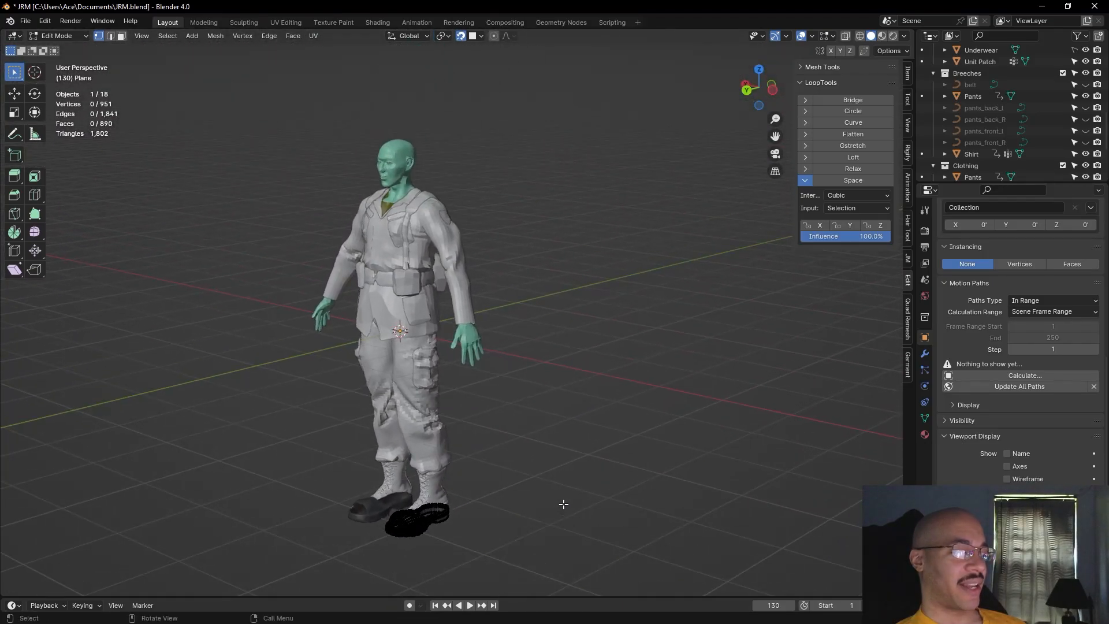
pyautogui.moveTo(508, 504); pyautogui.dragTo(583, 503, button='middle')
pyautogui.scroll(10, 535, 317)
pyautogui.moveTo(654, 335); pyautogui.dragTo(589, 347, button='middle')
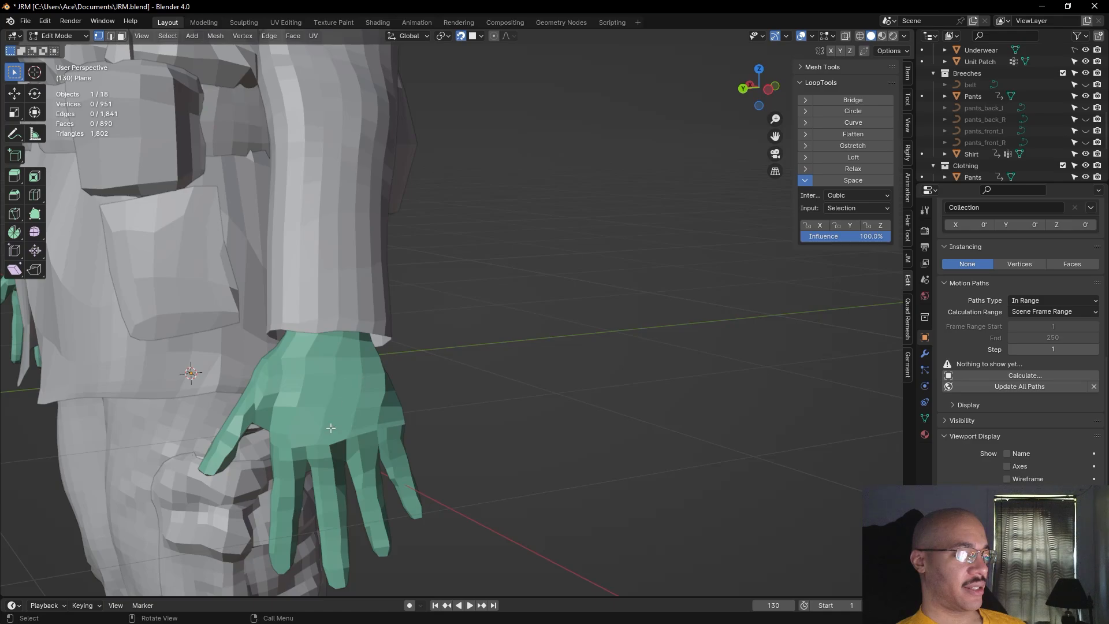
pyautogui.moveTo(530, 518); pyautogui.dragTo(729, 456, button='middle')
pyautogui.keyDown('ctrl'); pyautogui.keyDown('alt'); pyautogui.moveTo(730, 458); pyautogui.dragTo(466, 395); pyautogui.keyUp('alt'); pyautogui.keyUp('ctrl')
# Extend the strap's toe-side row by five quads, working up from the sole rim along the front edge
pyautogui.keyDown('alt'); pyautogui.moveTo(660, 428); pyautogui.dragTo(536, 421); pyautogui.keyUp('alt')
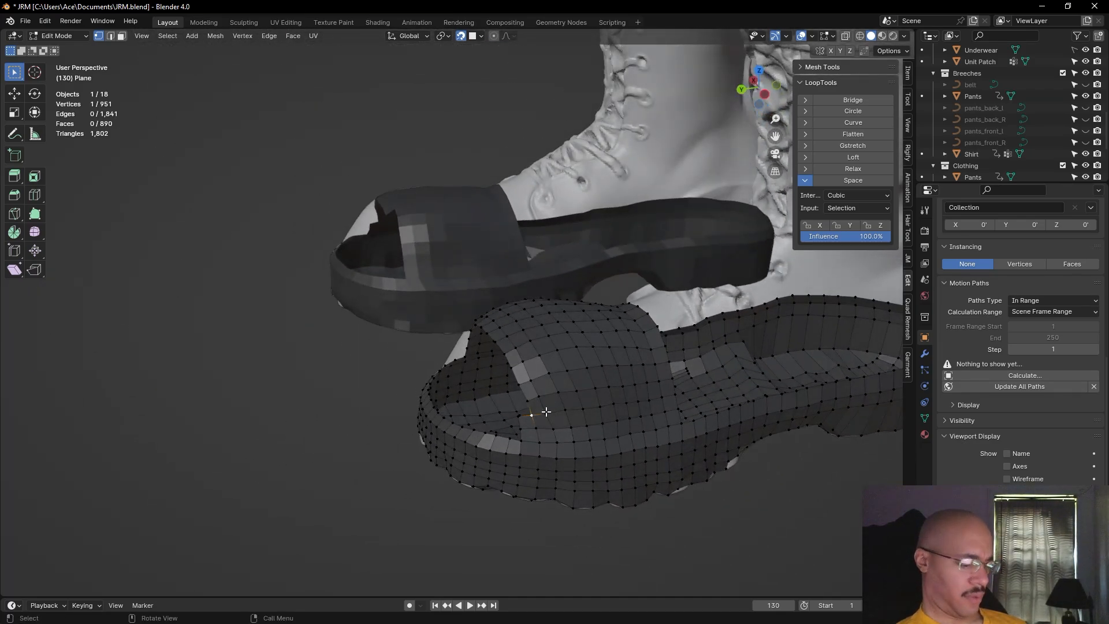
pyautogui.hotkey('alt', 'v')
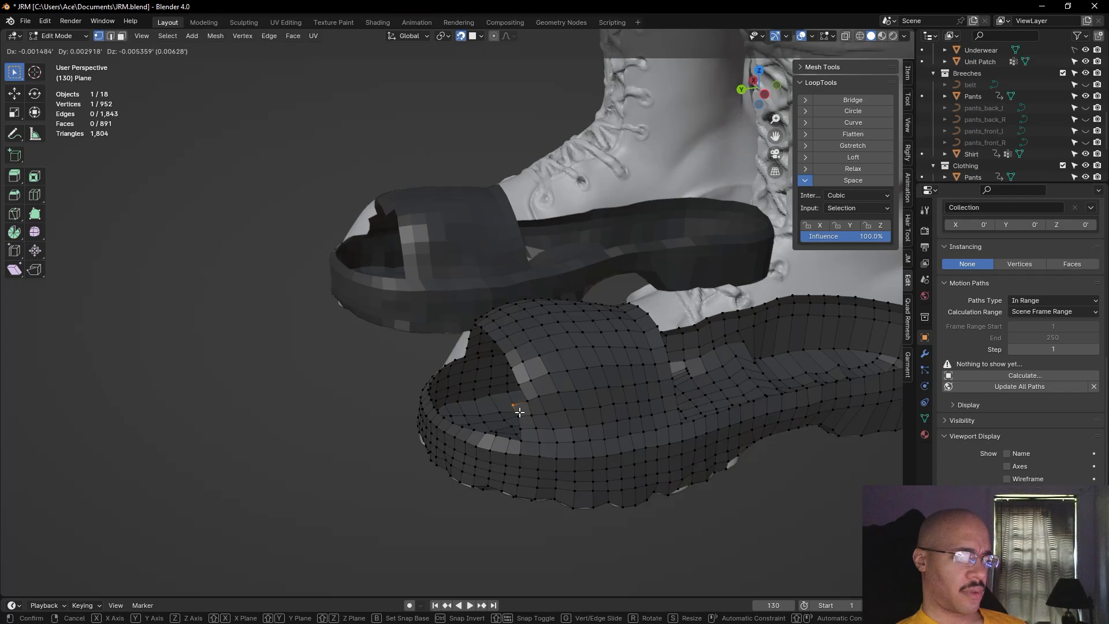
pyautogui.click(519, 412)
pyautogui.click(353, 390)
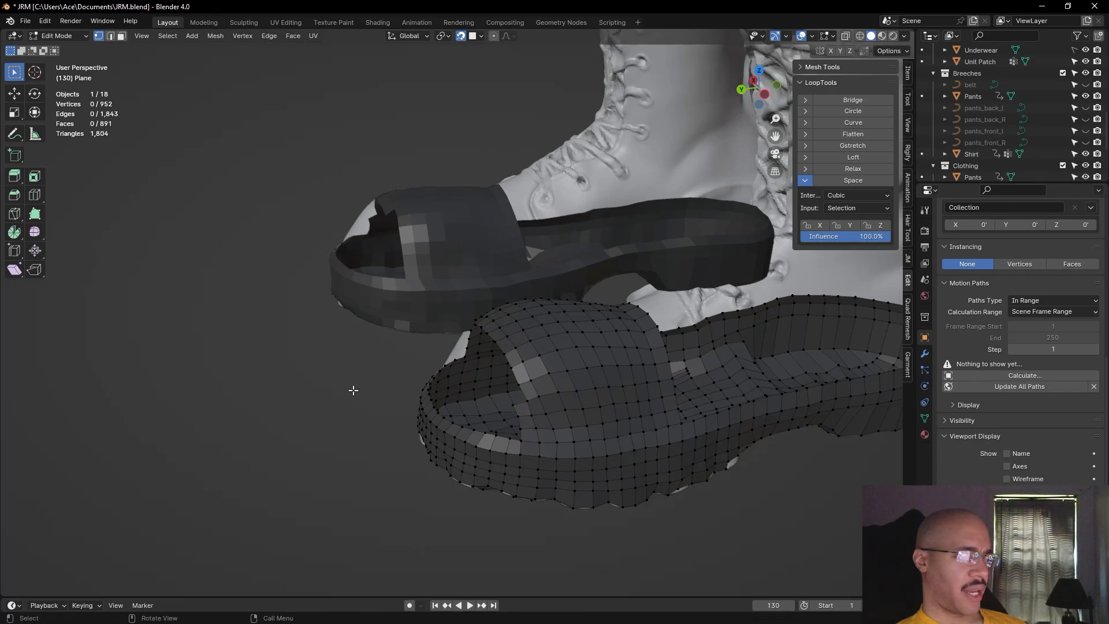
pyautogui.click(523, 398)
pyautogui.hotkey('alt', 'v')
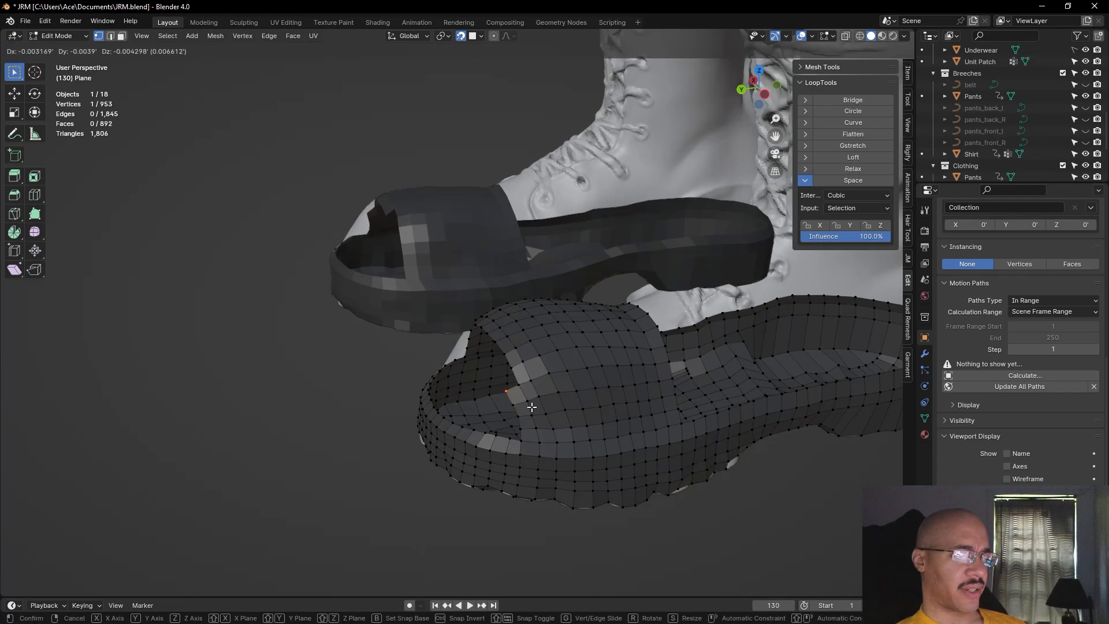
pyautogui.click(521, 397)
pyautogui.hotkey('alt', 'v')
pyautogui.click(516, 385)
pyautogui.hotkey('alt', 'v')
pyautogui.click(509, 368)
pyautogui.hotkey('alt', 'v')
pyautogui.click(355, 407)
# Continue the strap's toe-side row over the top of the toe opening with three more quads
pyautogui.moveTo(356, 407); pyautogui.dragTo(650, 356, button='middle')
pyautogui.scroll(3, 473, 472)
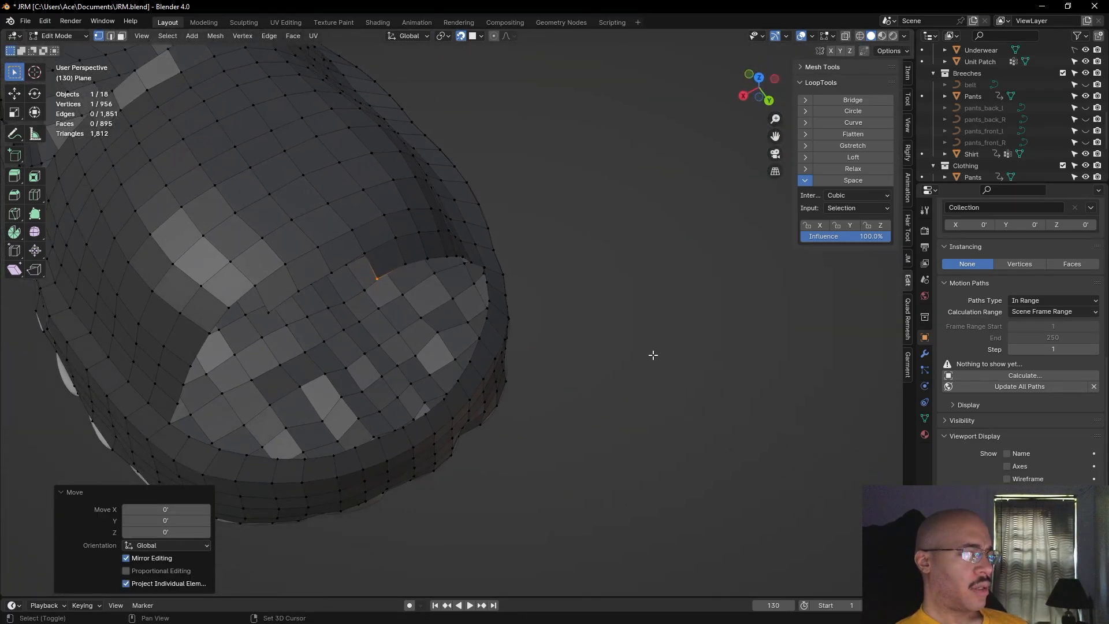
pyautogui.click(364, 252)
pyautogui.hotkey('alt', 'v')
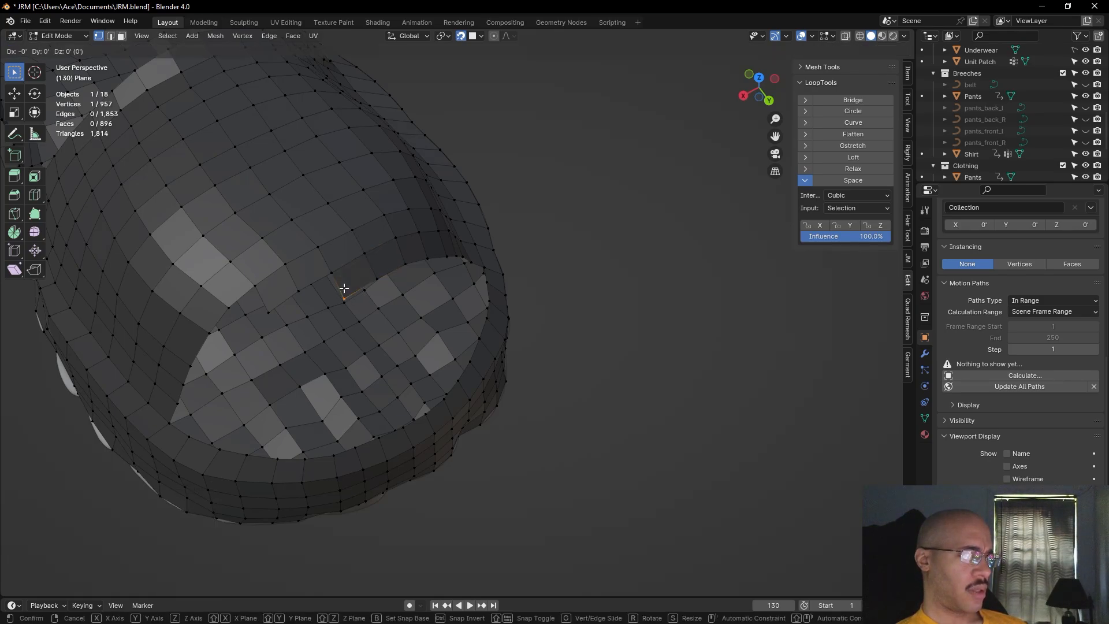
pyautogui.click(346, 287)
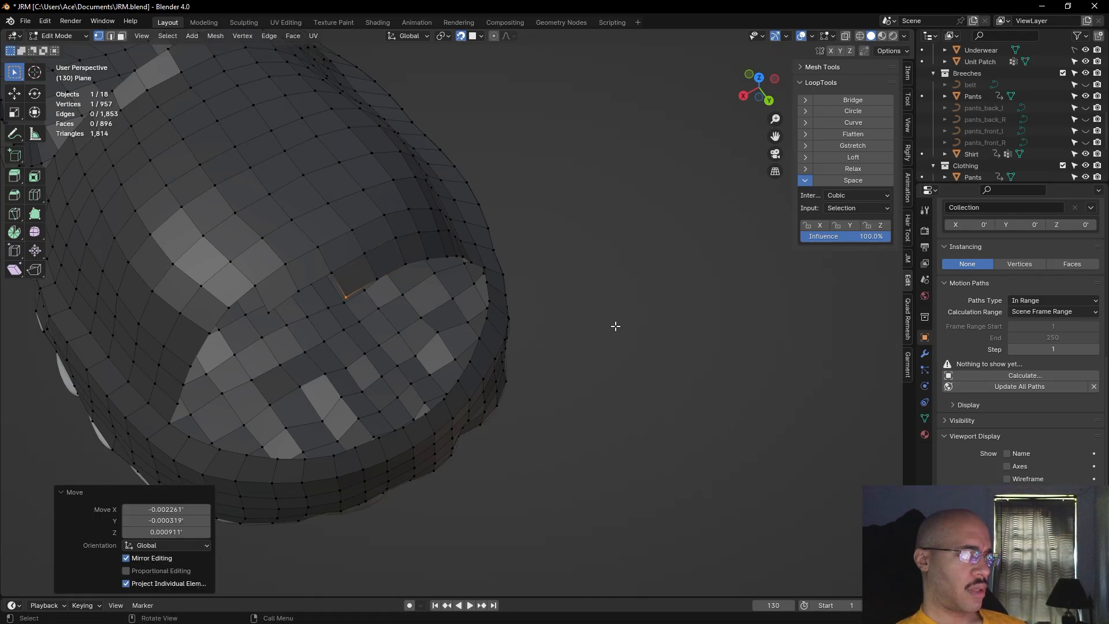
pyautogui.moveTo(615, 356); pyautogui.dragTo(584, 327, button='middle')
pyautogui.click(379, 296)
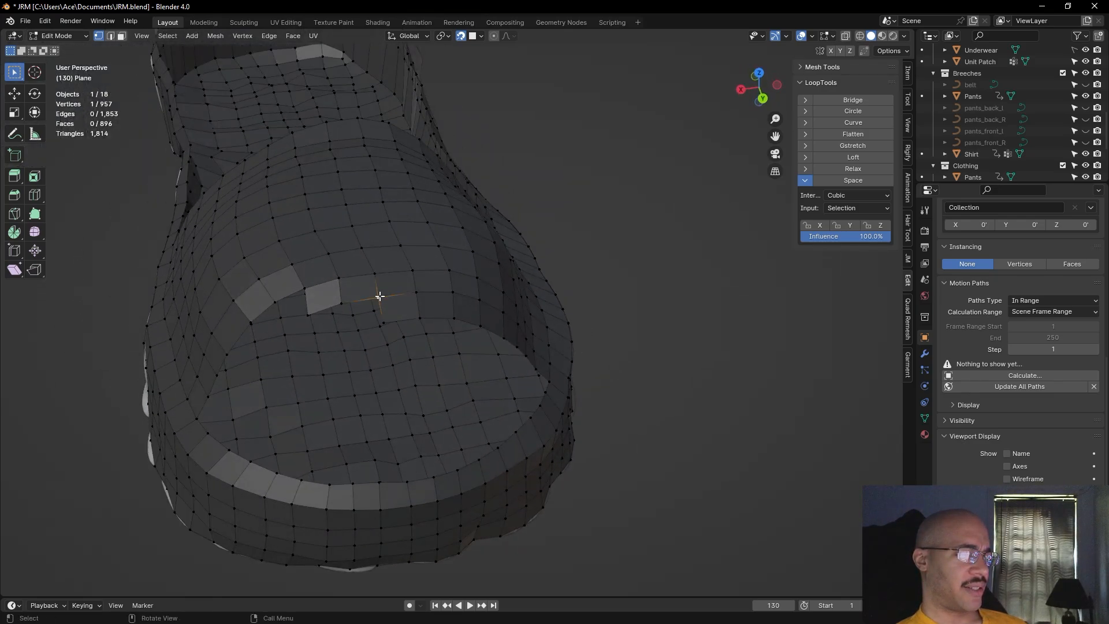
pyautogui.hotkey('alt', 'v')
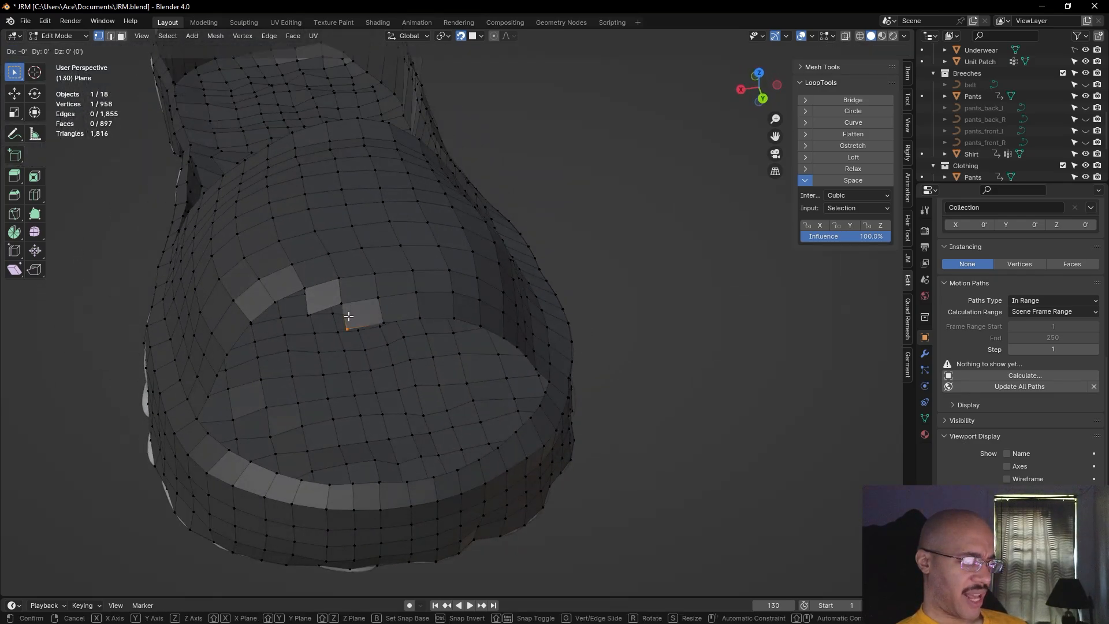
pyautogui.click(343, 315)
pyautogui.hotkey('alt', 'v')
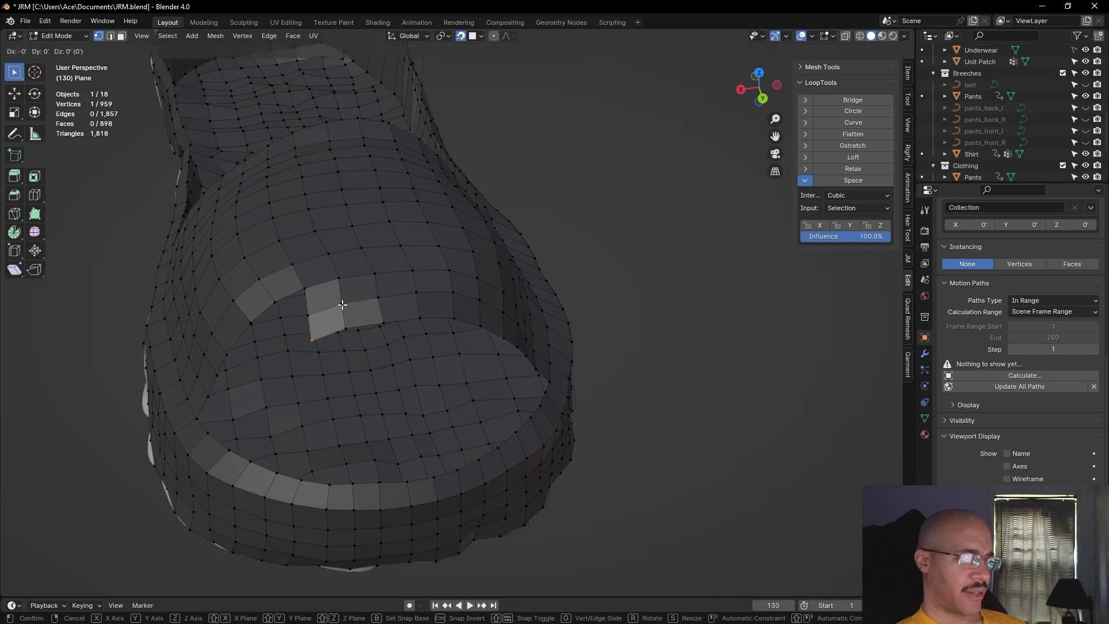
pyautogui.click(342, 298)
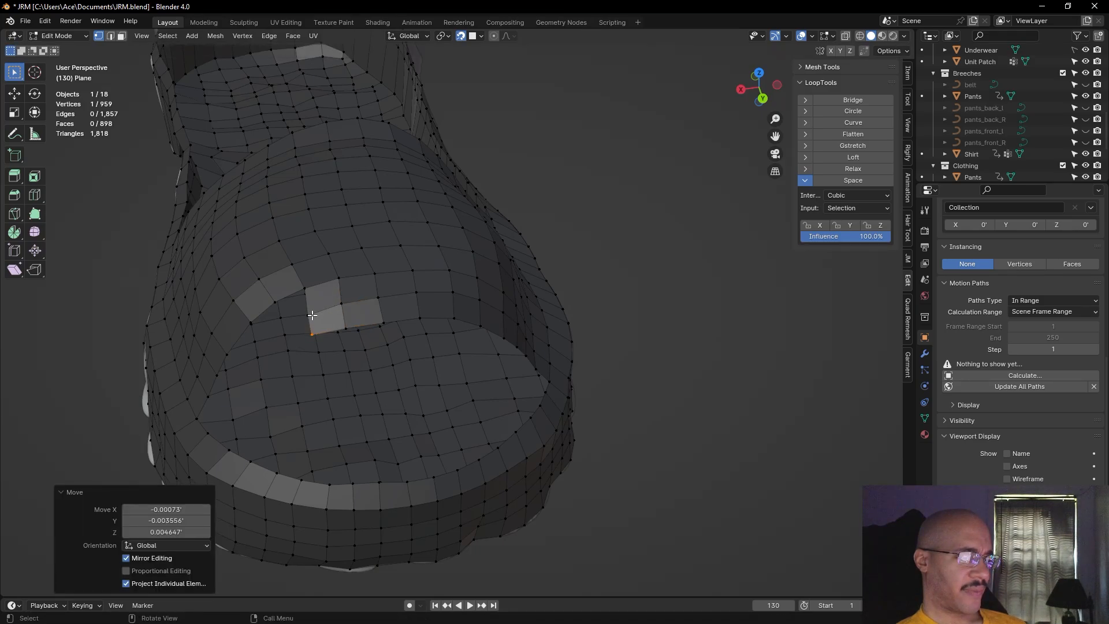
pyautogui.click(322, 313)
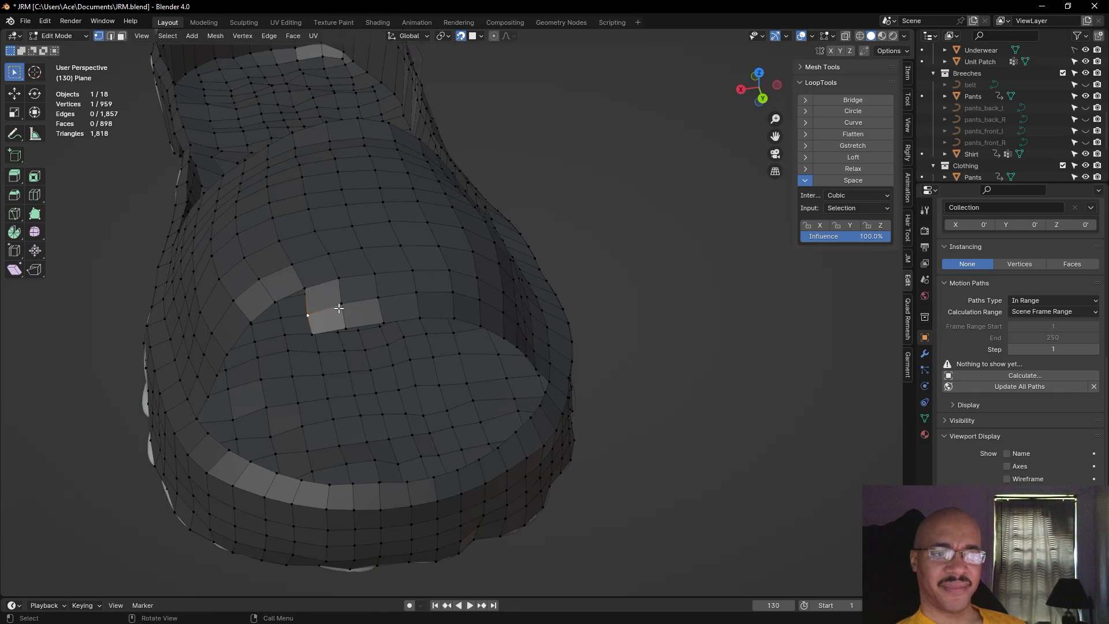
pyautogui.moveTo(603, 309); pyautogui.dragTo(631, 329, button='middle')
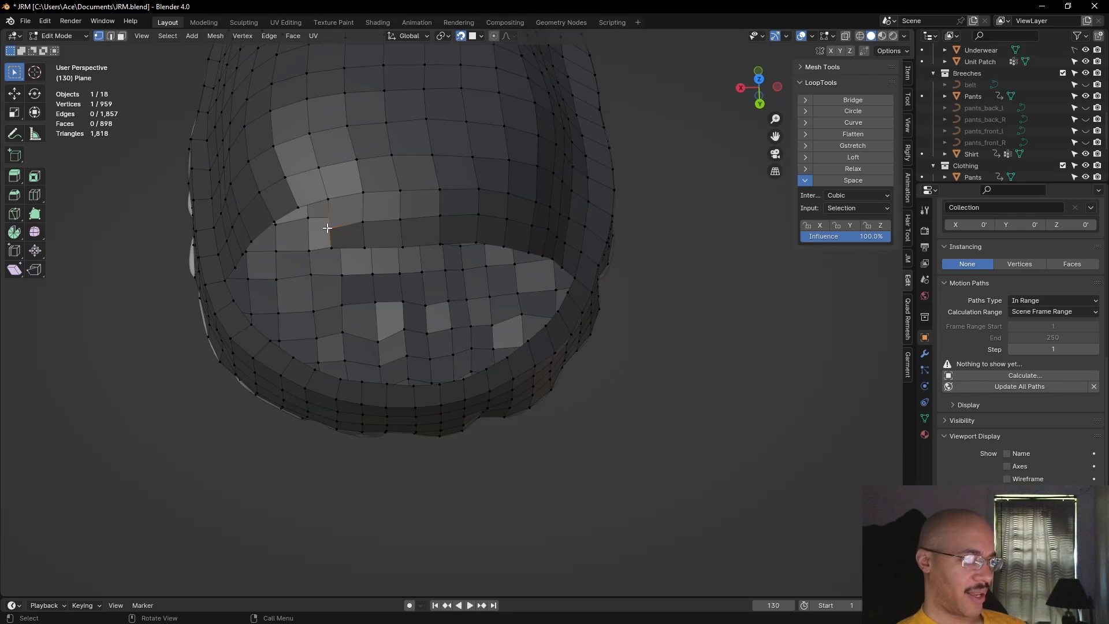
# Extend the strap's toe-side row over the toe opening with two more quads
pyautogui.click(329, 199)
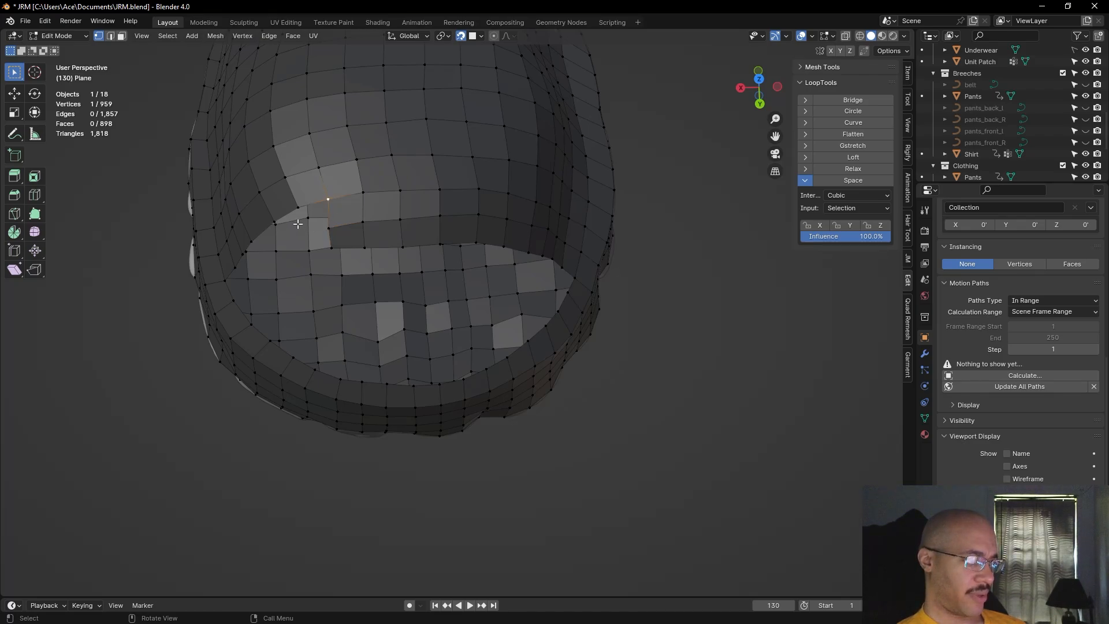
pyautogui.hotkey('alt', 'd')
pyautogui.click(300, 223)
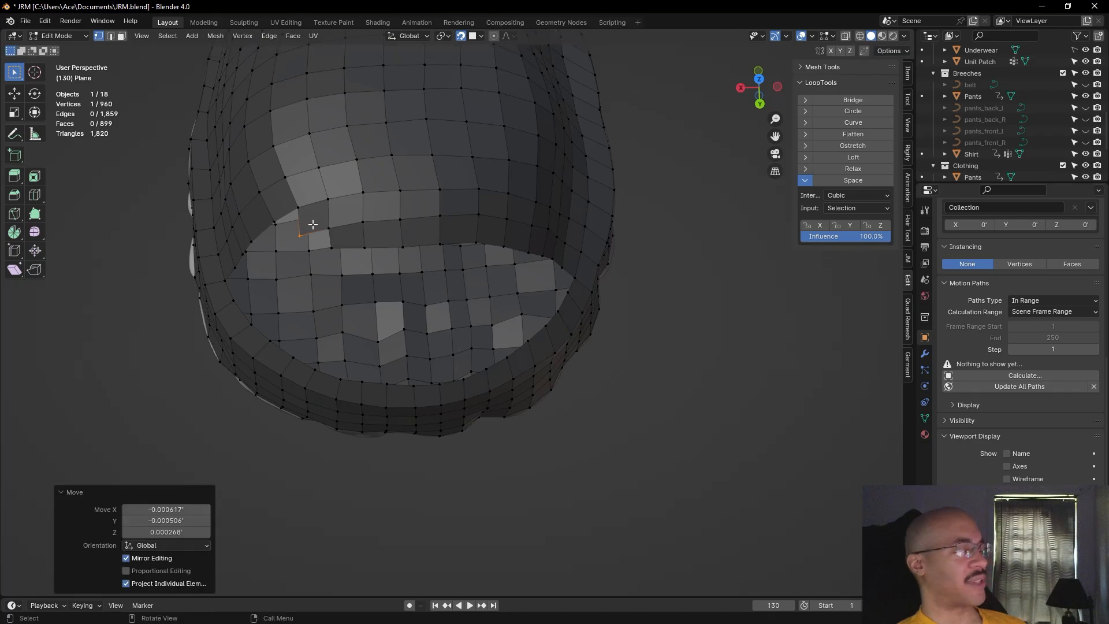
pyautogui.click(329, 228)
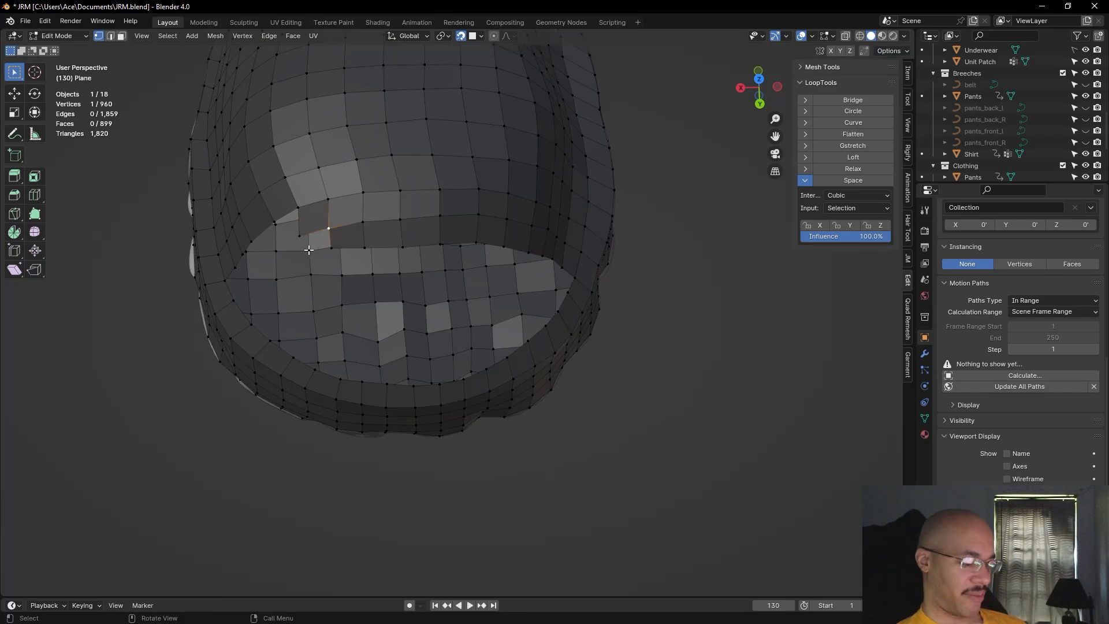
pyautogui.hotkey('alt', 'd')
pyautogui.click(264, 250)
# Reposition the vertices around the newly added quads to even out the strap's front rows above the toe opening
pyautogui.moveTo(265, 250); pyautogui.dragTo(232, 287, button='middle')
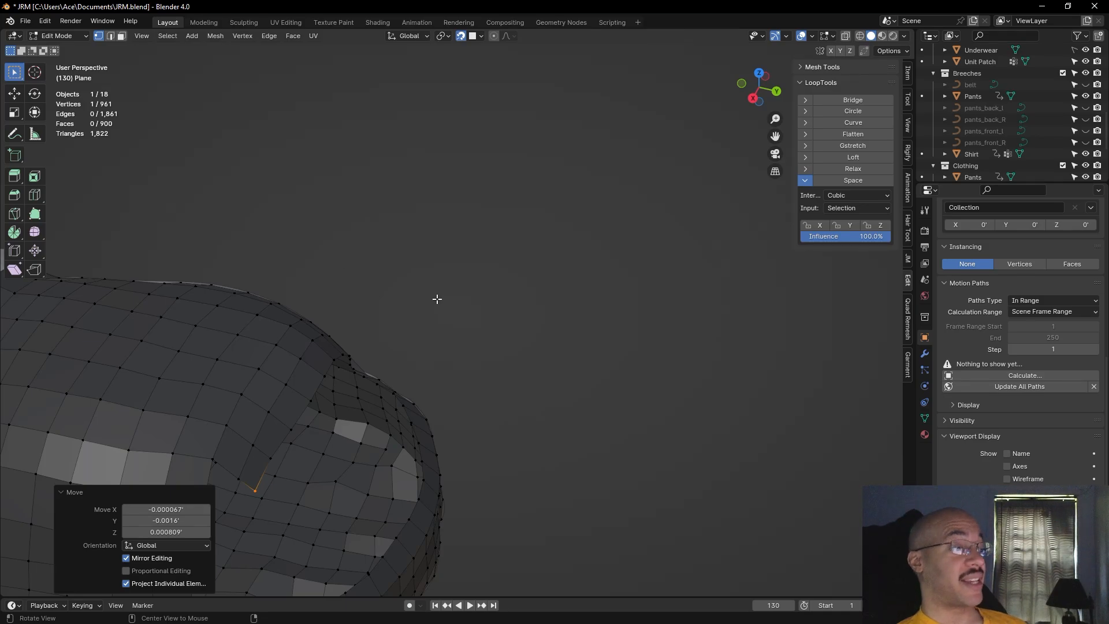
pyautogui.moveTo(460, 331); pyautogui.dragTo(517, 227, button='middle')
pyautogui.moveTo(580, 341); pyautogui.dragTo(477, 462, button='middle')
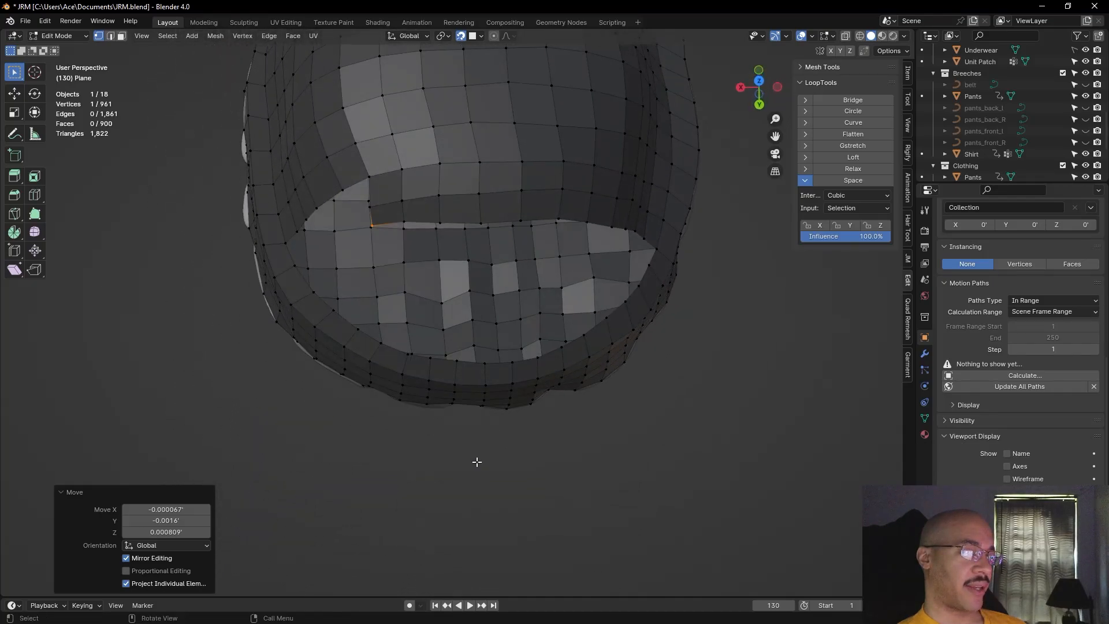
pyautogui.press('g')
pyautogui.click(371, 209)
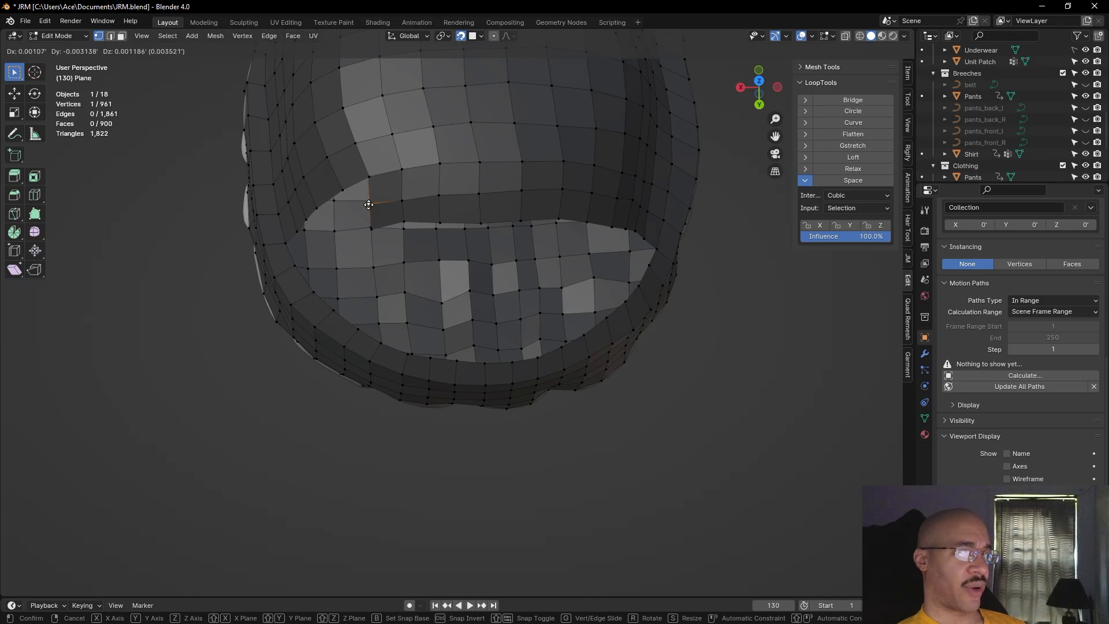
pyautogui.click(369, 204)
pyautogui.press('g')
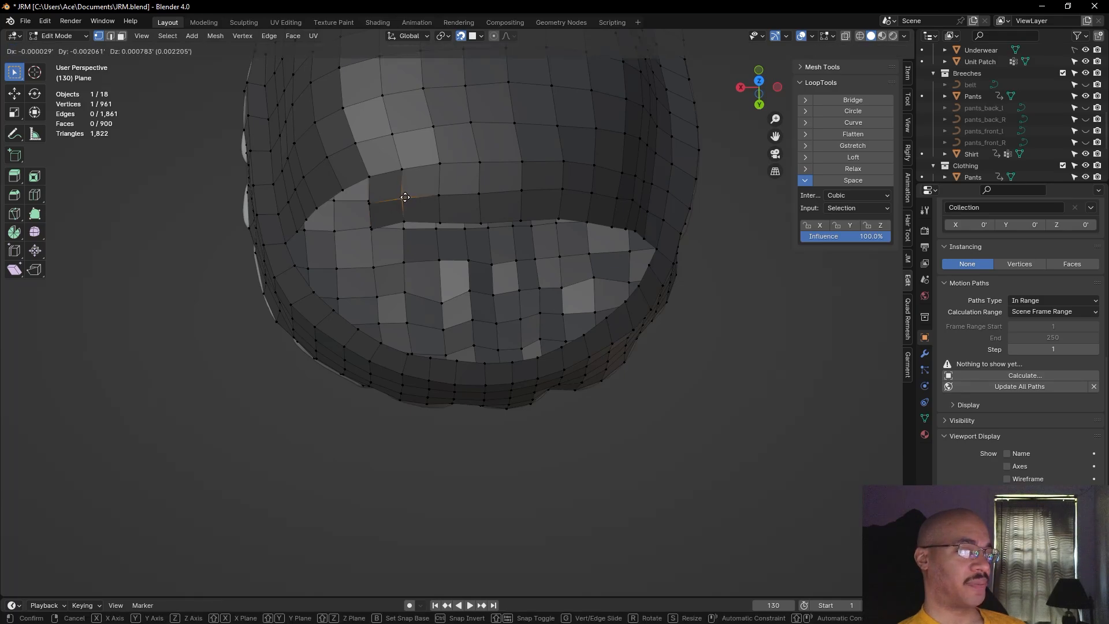
pyautogui.click(403, 199)
pyautogui.moveTo(378, 330); pyautogui.dragTo(376, 305, button='middle')
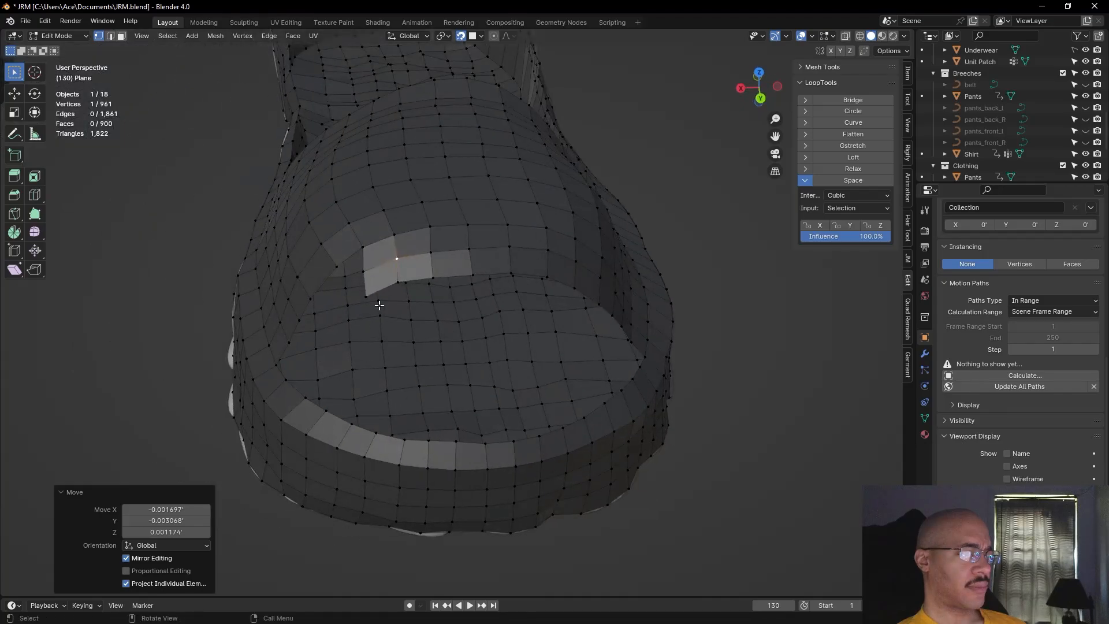
pyautogui.click(396, 281)
pyautogui.press('g')
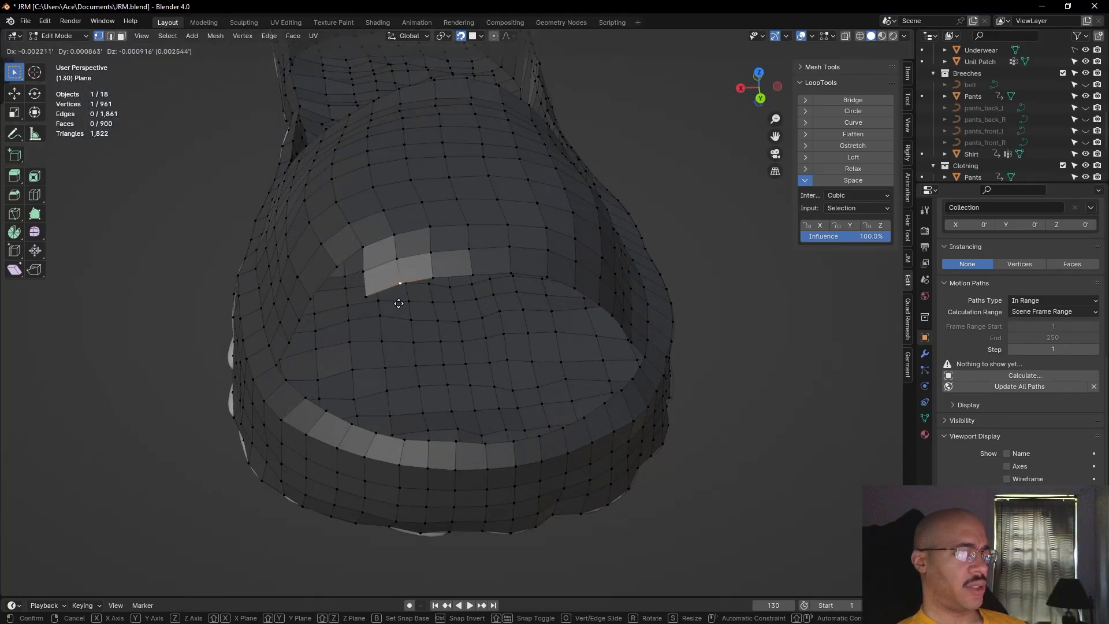
pyautogui.click(398, 304)
# Fill two more quads along the strap's toe-side edge, working from the side of the strap towards the toe opening
pyautogui.keyDown('alt'); pyautogui.moveTo(118, 402); pyautogui.dragTo(203, 396); pyautogui.keyUp('alt')
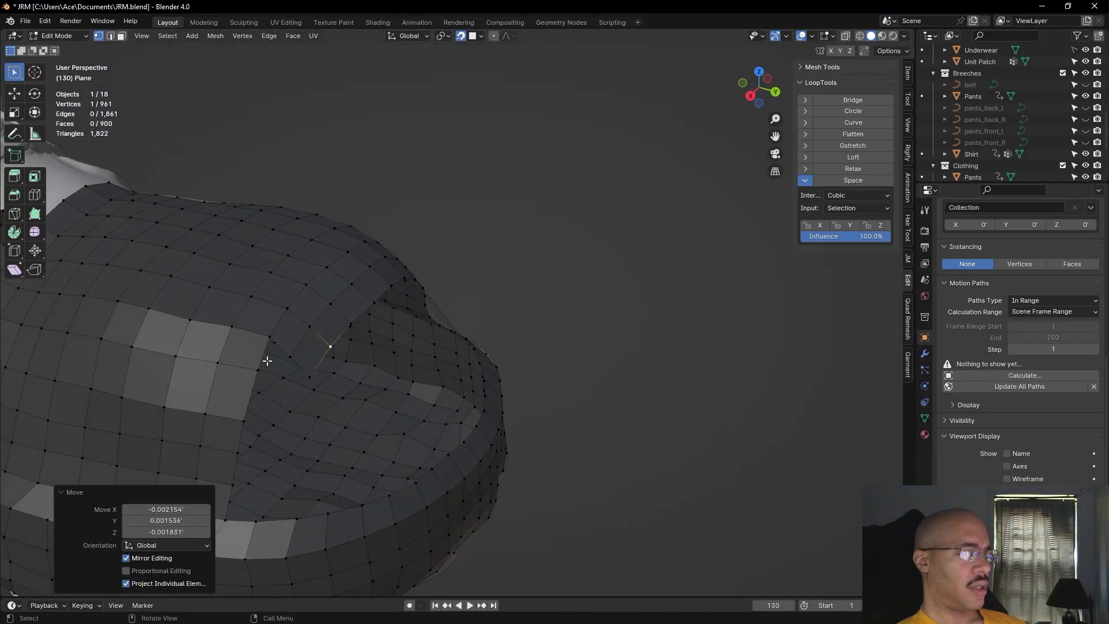
pyautogui.click(288, 357)
pyautogui.click(272, 336)
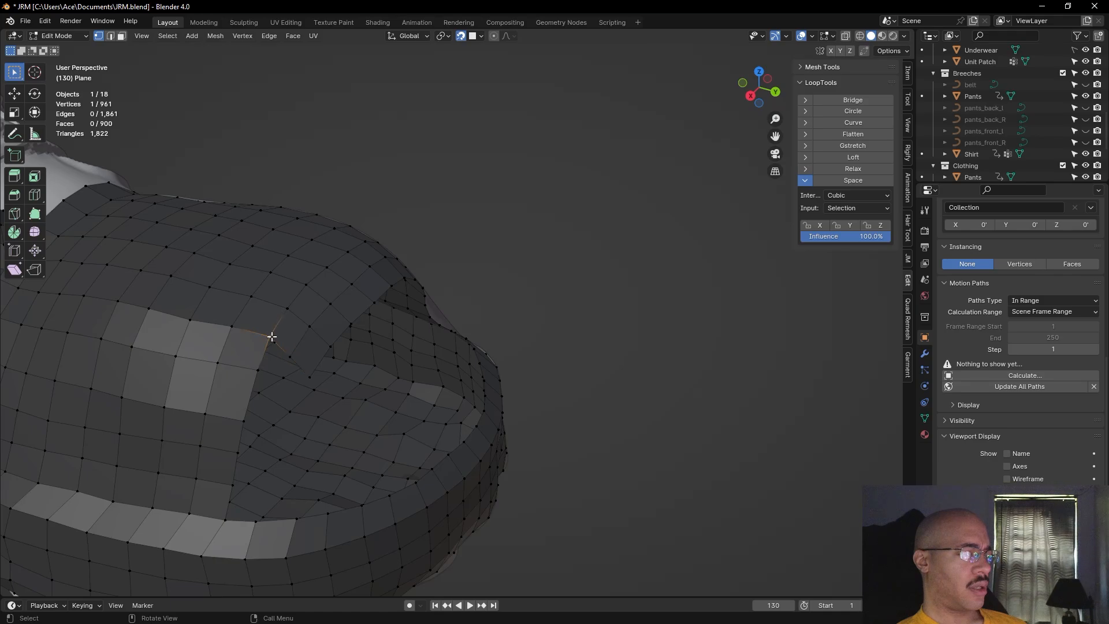
pyautogui.press('f')
pyautogui.click(281, 381)
pyautogui.click(290, 358)
pyautogui.press('f')
pyautogui.click(290, 358)
pyautogui.keyDown('alt'); pyautogui.moveTo(549, 366); pyautogui.dragTo(502, 403); pyautogui.keyUp('alt')
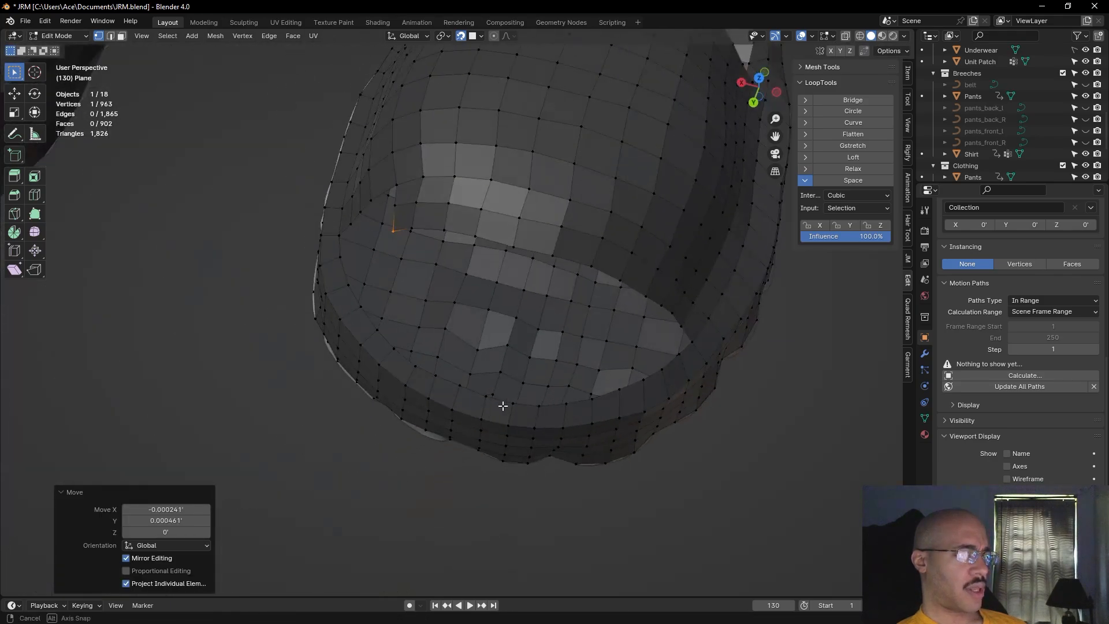
# Fill the remaining gap in the strap's toe-side row with two quads at the side of the toe opening
pyautogui.scroll(-6, 489, 410)
pyautogui.keyDown('alt'); pyautogui.moveTo(371, 433); pyautogui.dragTo(455, 409); pyautogui.keyUp('alt')
pyautogui.scroll(6, 462, 455)
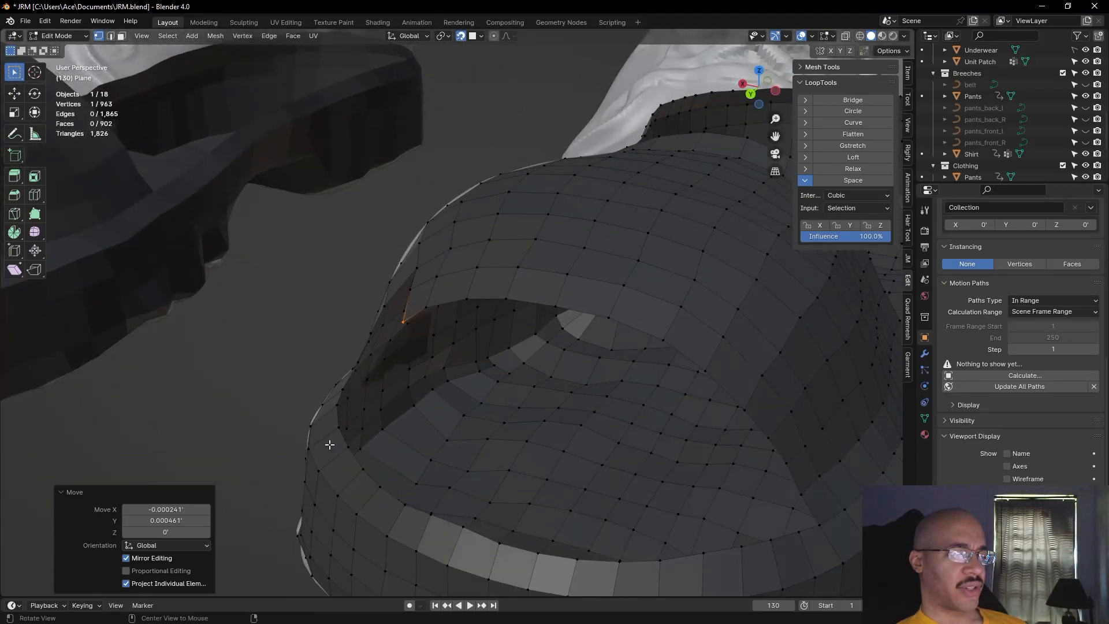
pyautogui.scroll(-5, 233, 464)
pyautogui.keyDown('alt'); pyautogui.moveTo(292, 453); pyautogui.dragTo(440, 432); pyautogui.keyUp('alt')
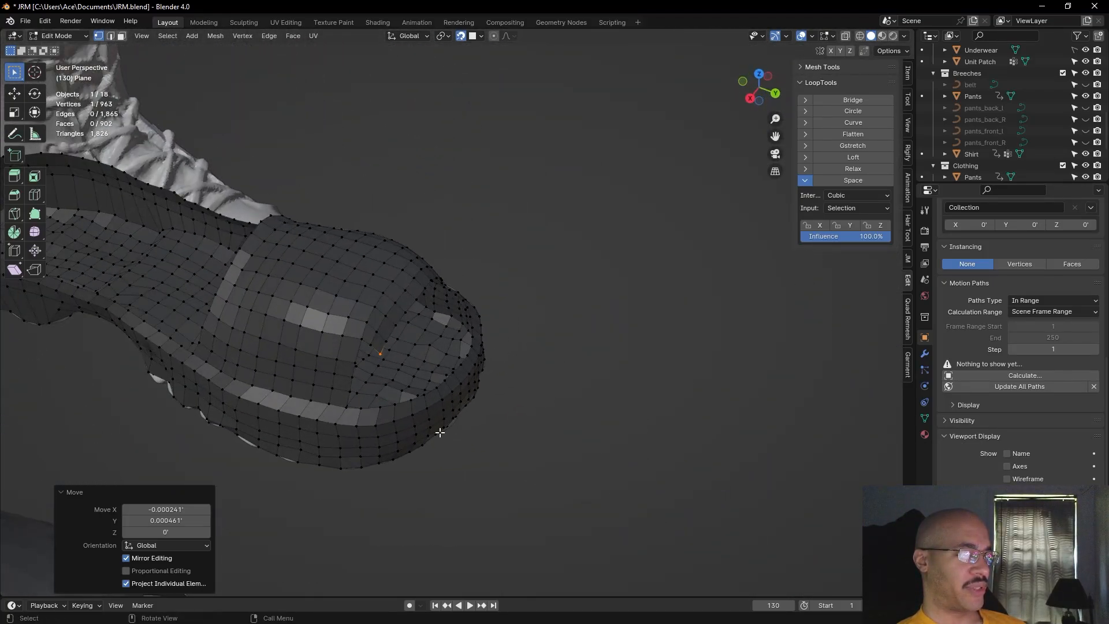
pyautogui.click(362, 338)
pyautogui.press('f')
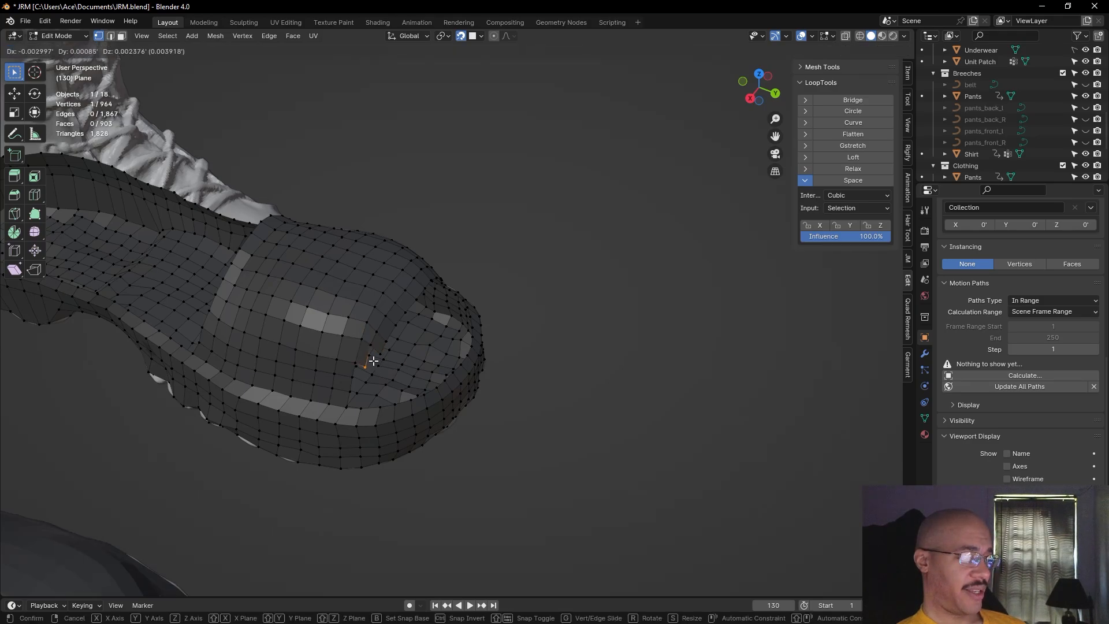
pyautogui.click(373, 360)
pyautogui.press('f')
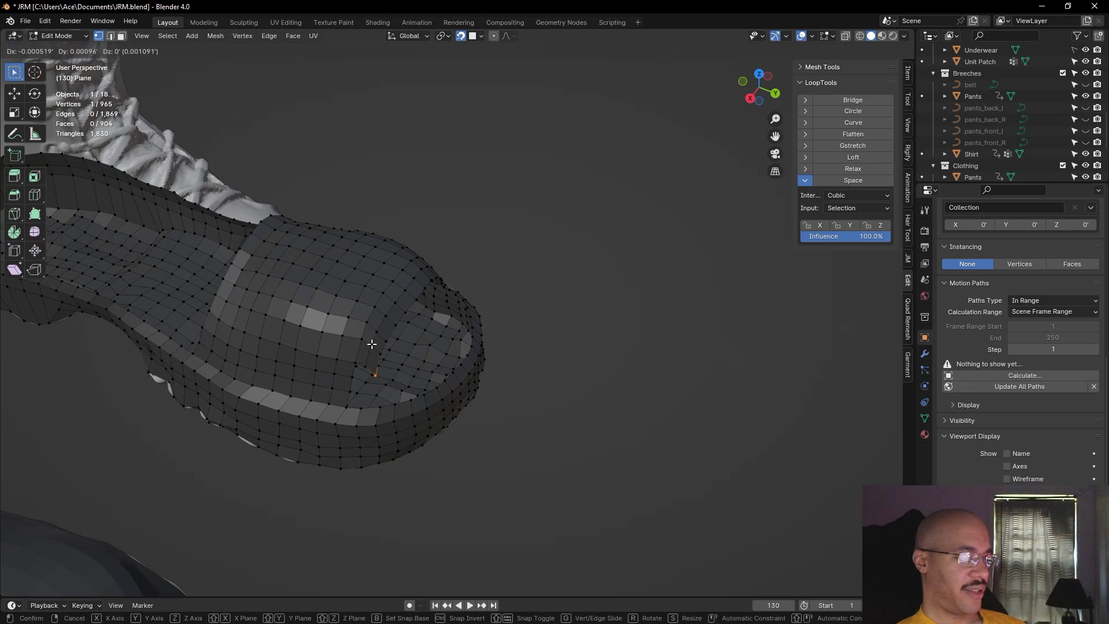
pyautogui.click(372, 345)
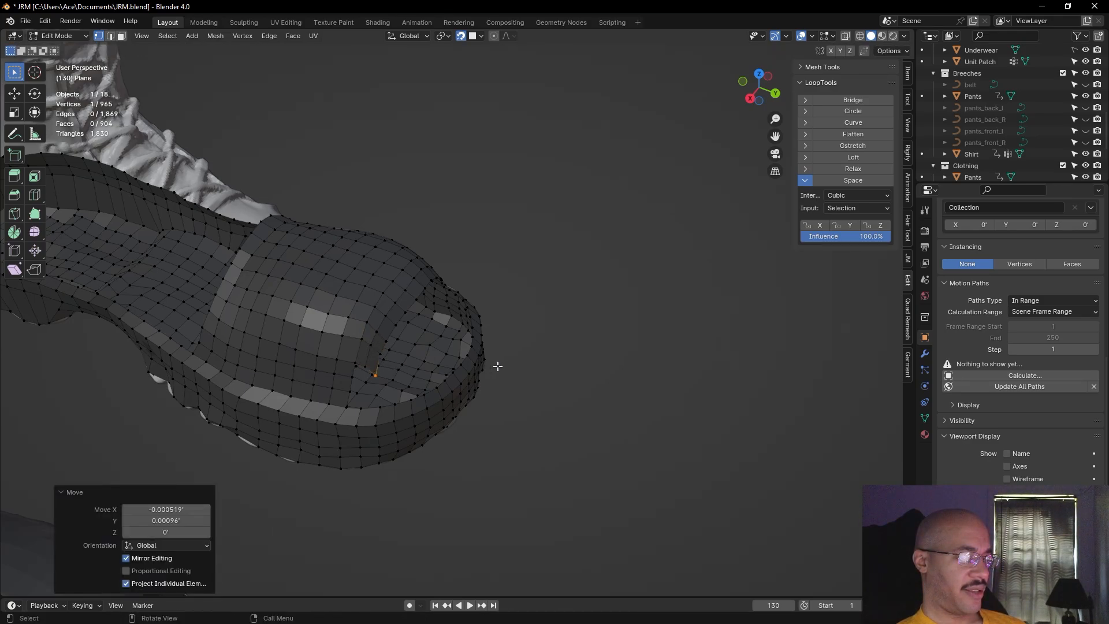
# Move four vertices of the strap's front edge towards the toe, working up the side of the opening
pyautogui.click(378, 355)
pyautogui.press('g')
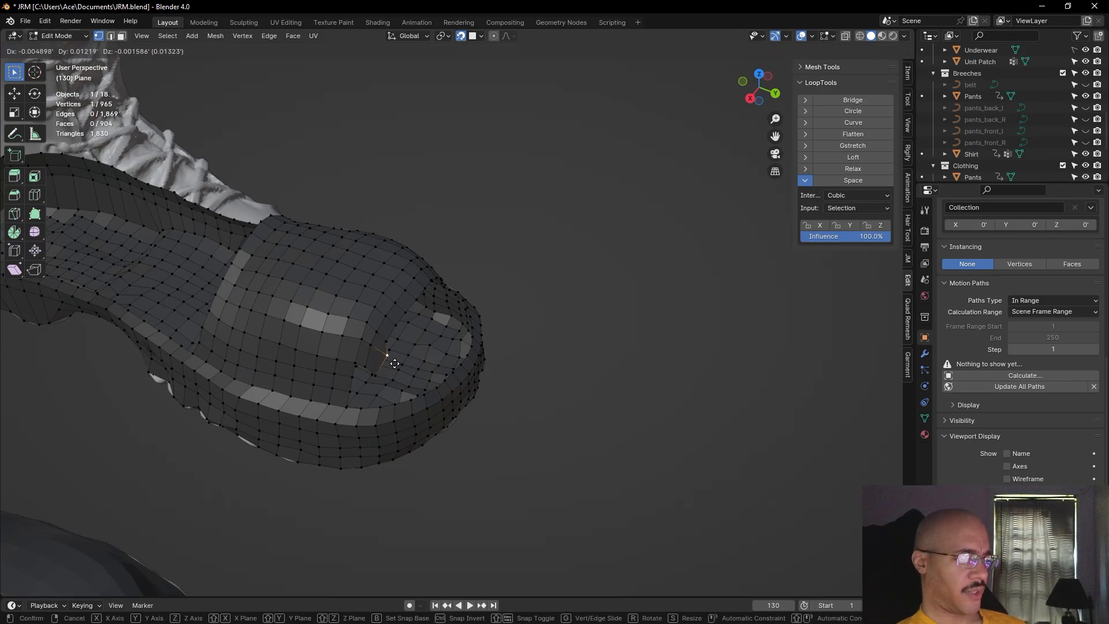
pyautogui.click(384, 370)
pyautogui.press('g')
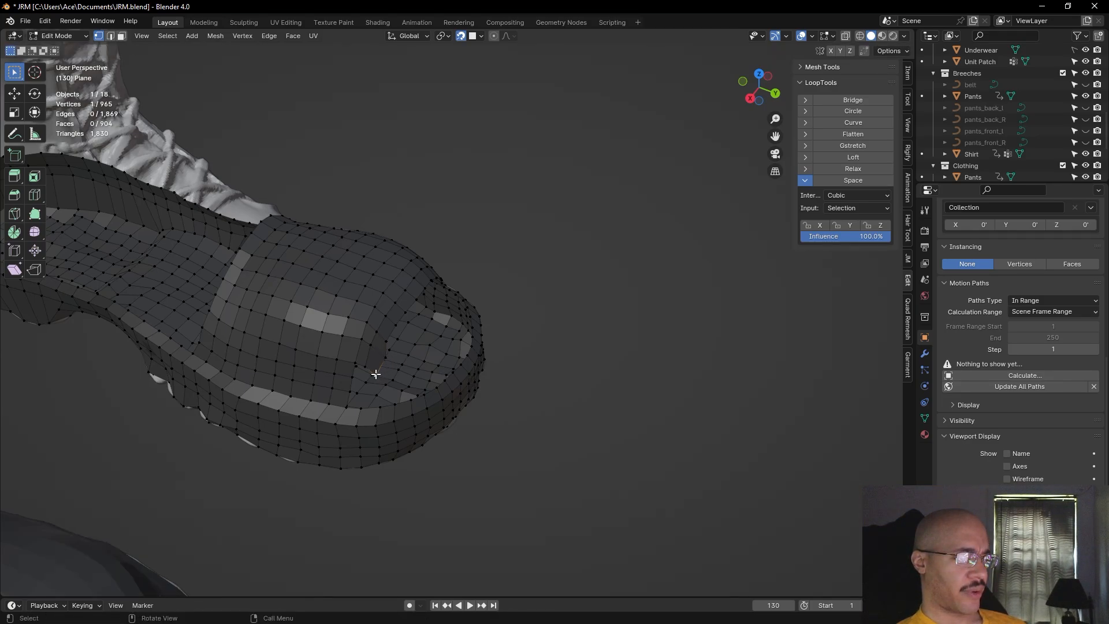
pyautogui.click(380, 376)
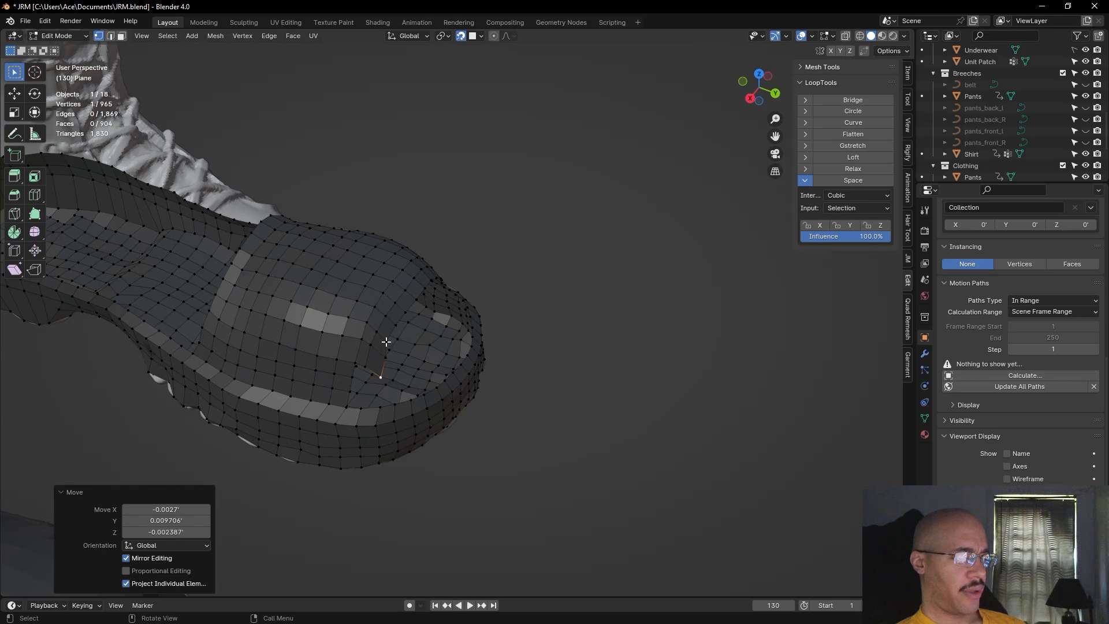
pyautogui.press('g')
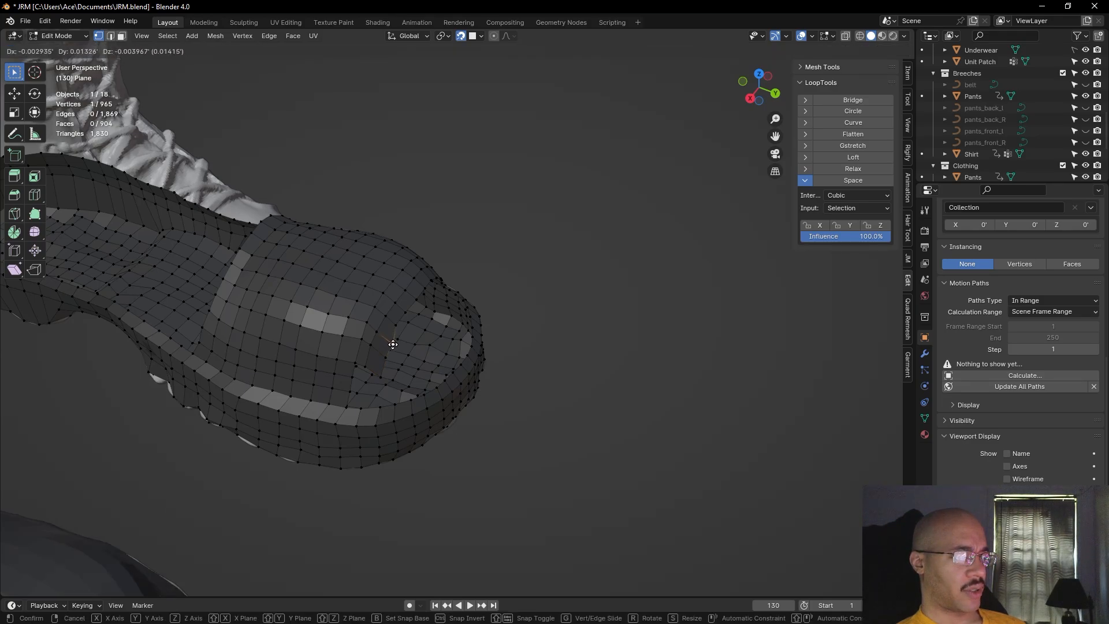
pyautogui.click(393, 345)
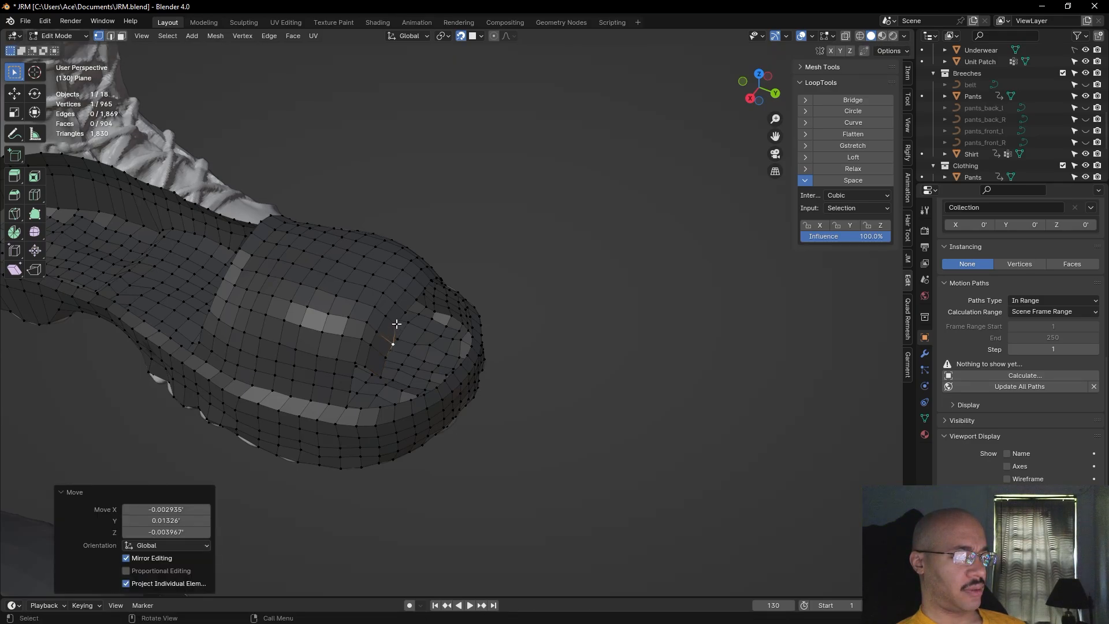
pyautogui.press('g')
pyautogui.click(403, 328)
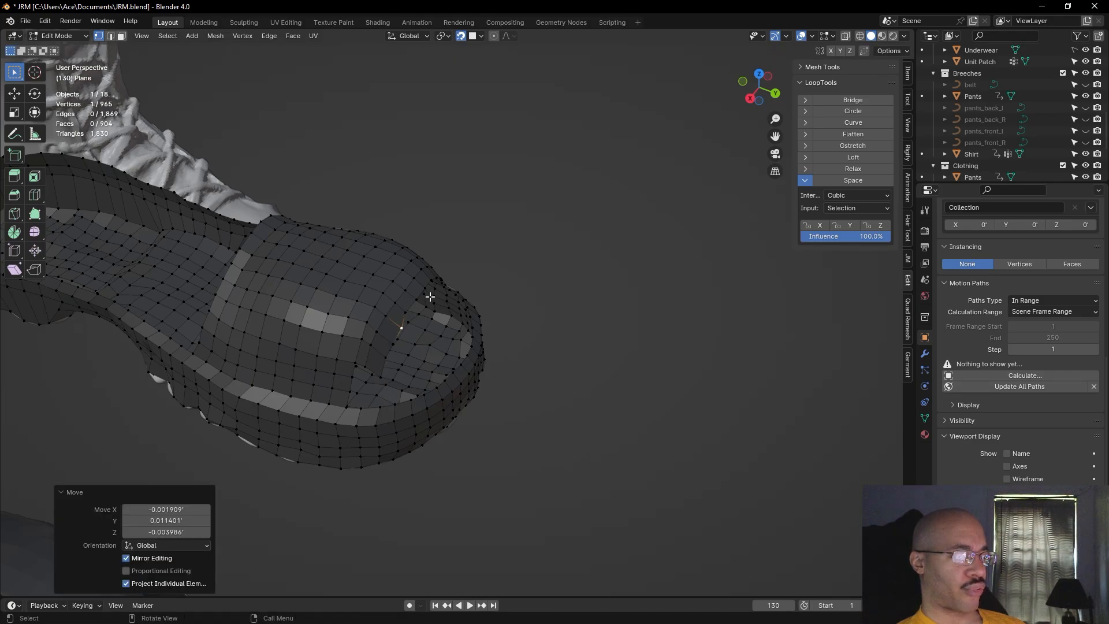
# Move the front-edge vertices over the top of the toe opening slightly towards the toe to straighten the strap's rim
pyautogui.moveTo(592, 327)
pyautogui.mouseDown(button='middle')
pyautogui.moveTo(592, 364)
pyautogui.moveTo(572, 329)
pyautogui.moveTo(587, 323)
pyautogui.mouseUp(button='middle')
pyautogui.scroll(6, 646, 323)
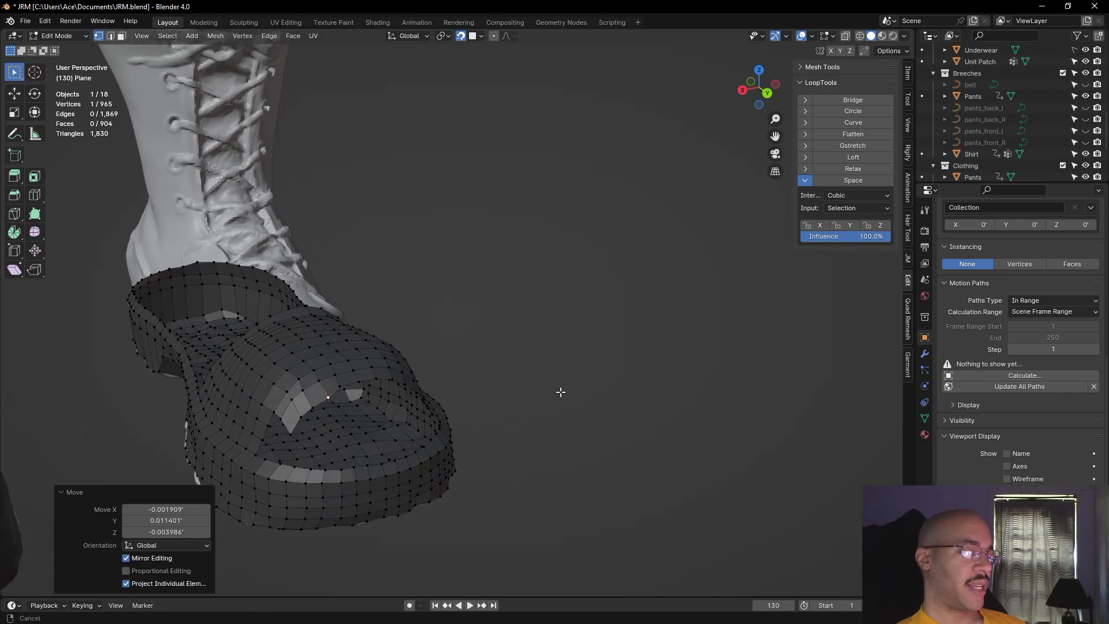
pyautogui.moveTo(537, 403); pyautogui.dragTo(402, 197, button='middle')
pyautogui.click(417, 200)
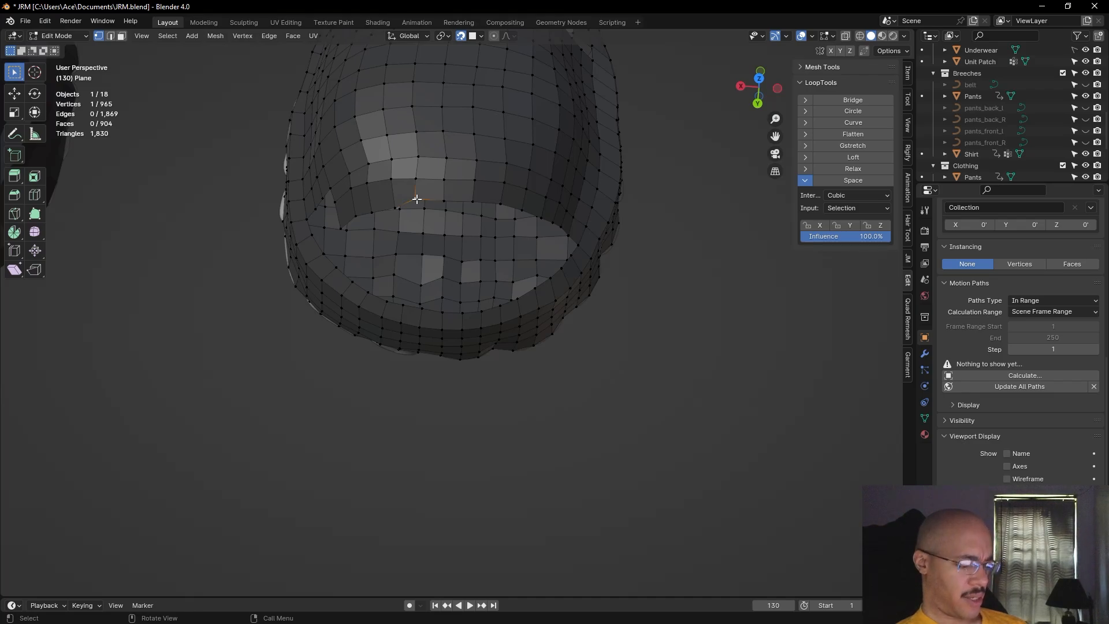
pyautogui.press('g')
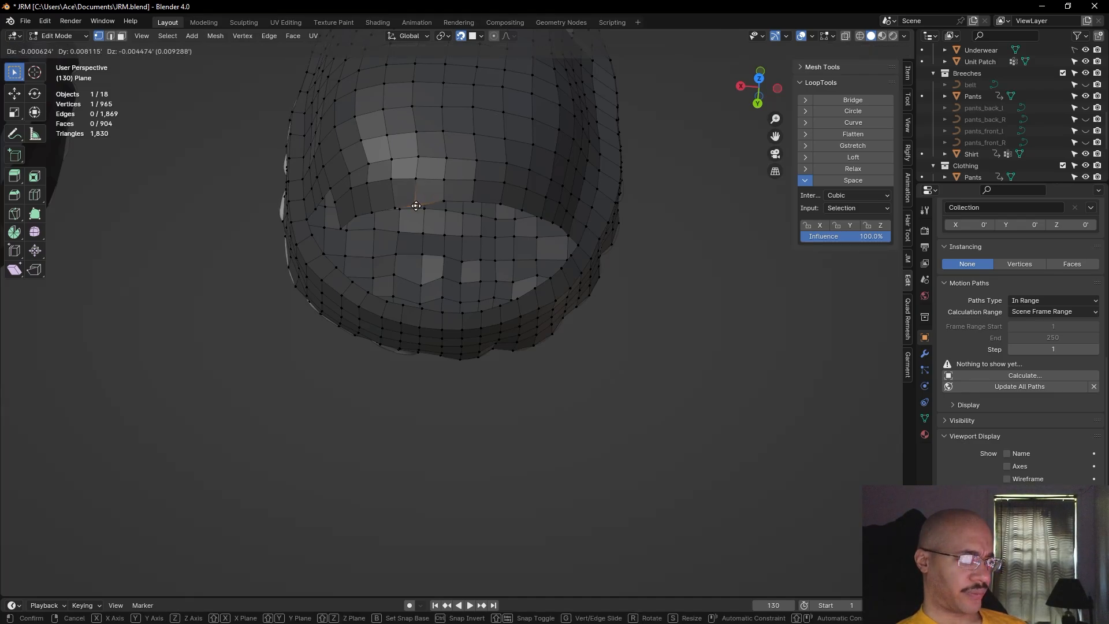
pyautogui.click(426, 202)
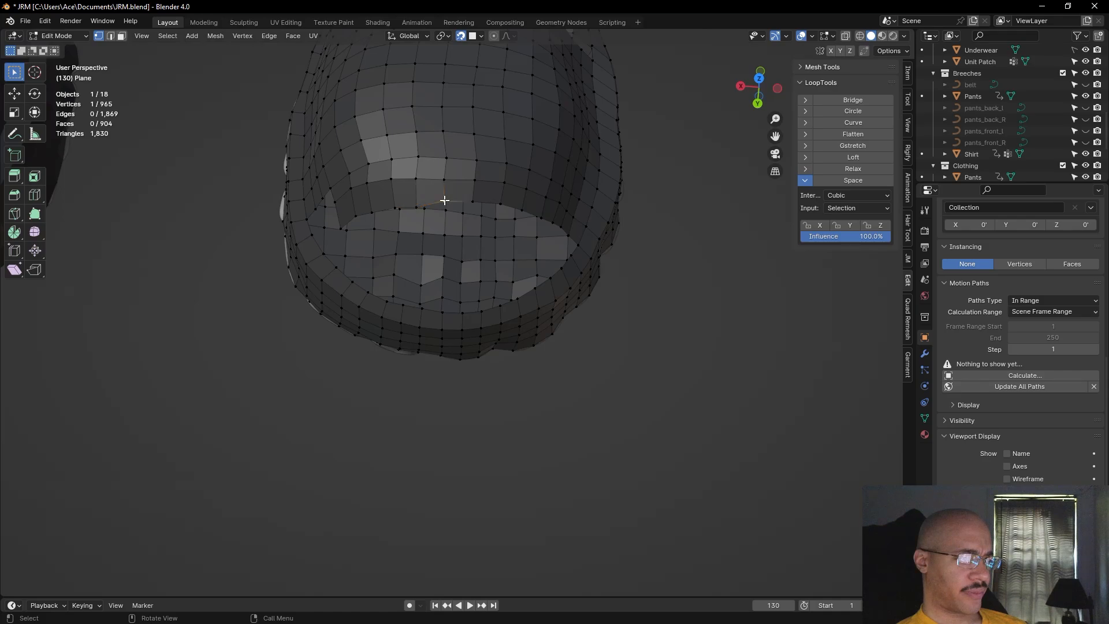
pyautogui.press('g')
pyautogui.click(444, 205)
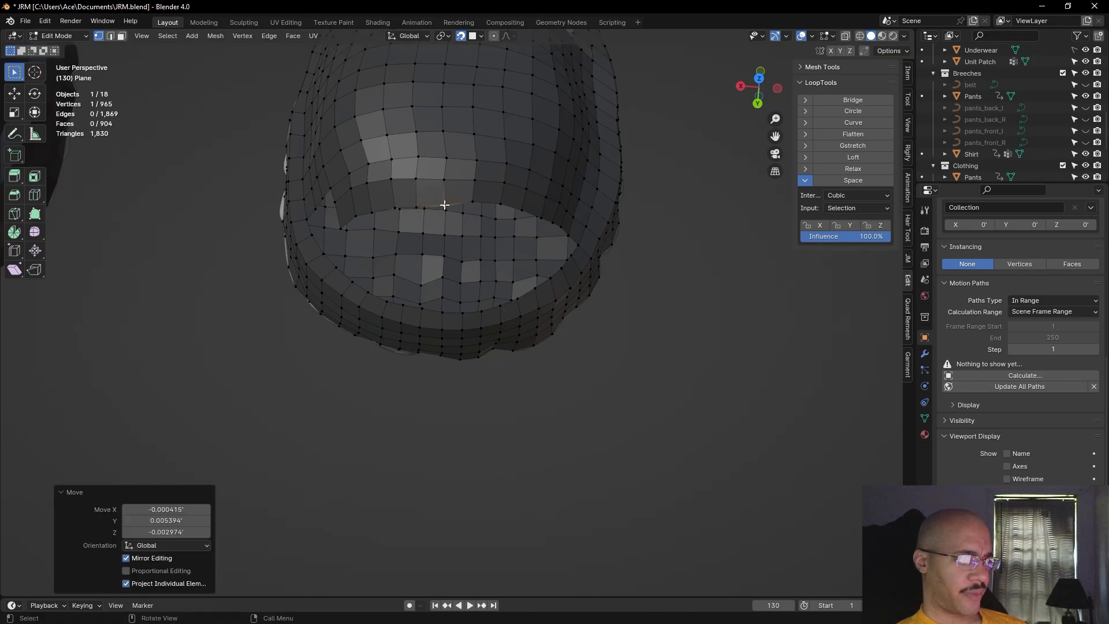
pyautogui.press('g')
pyautogui.click(473, 208)
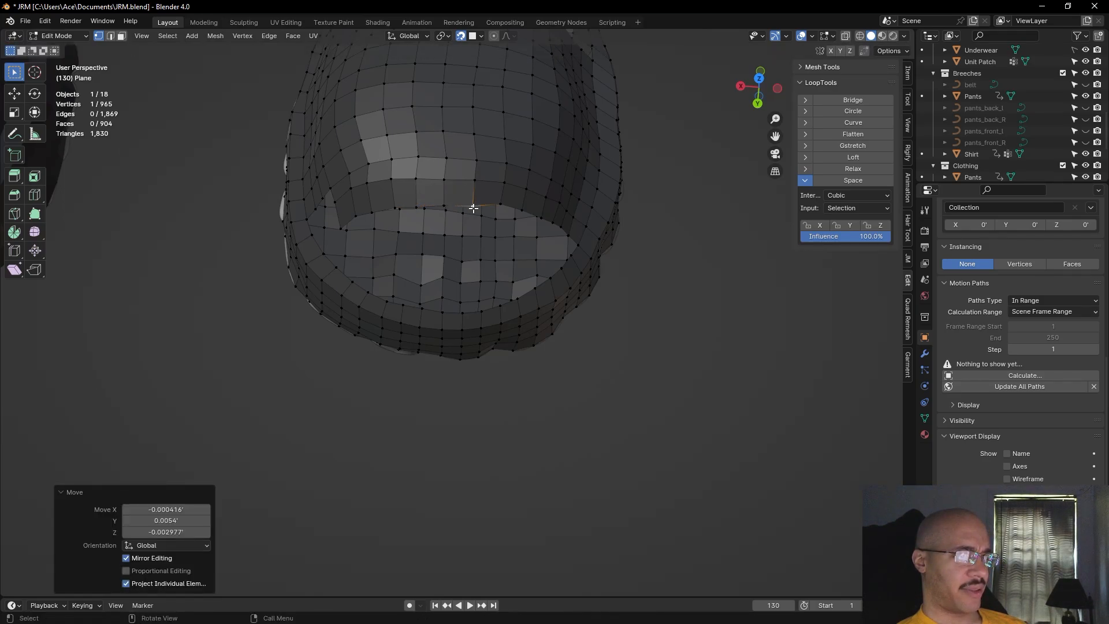
pyautogui.press('g')
pyautogui.click(526, 209)
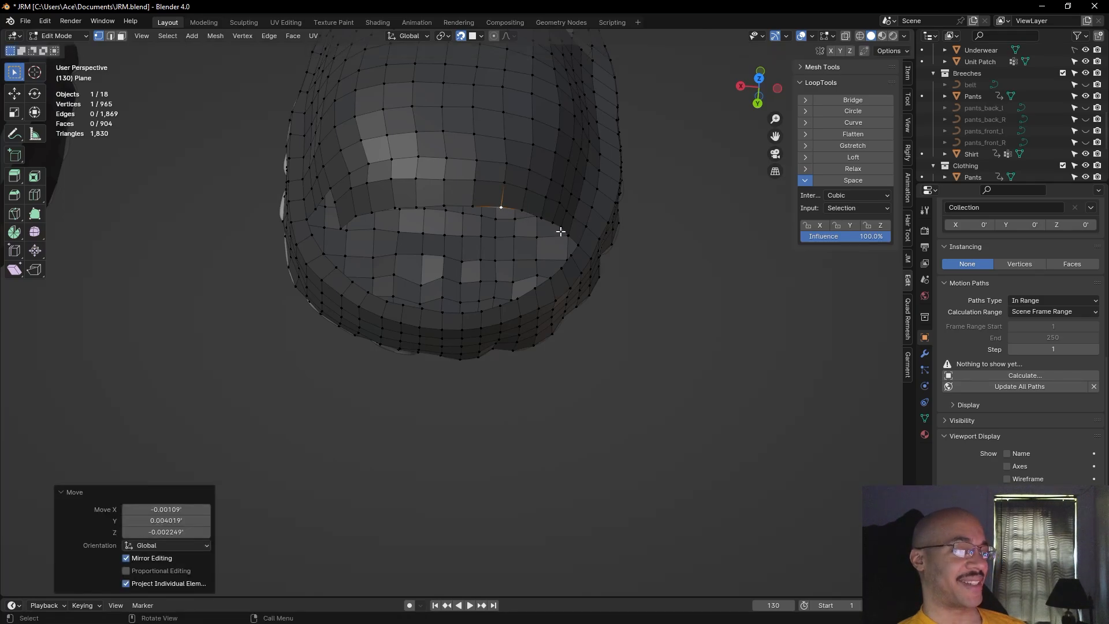
# Shift the vertices at the strap's upper side corner outward to even out the quads behind the toe opening
pyautogui.click(373, 166)
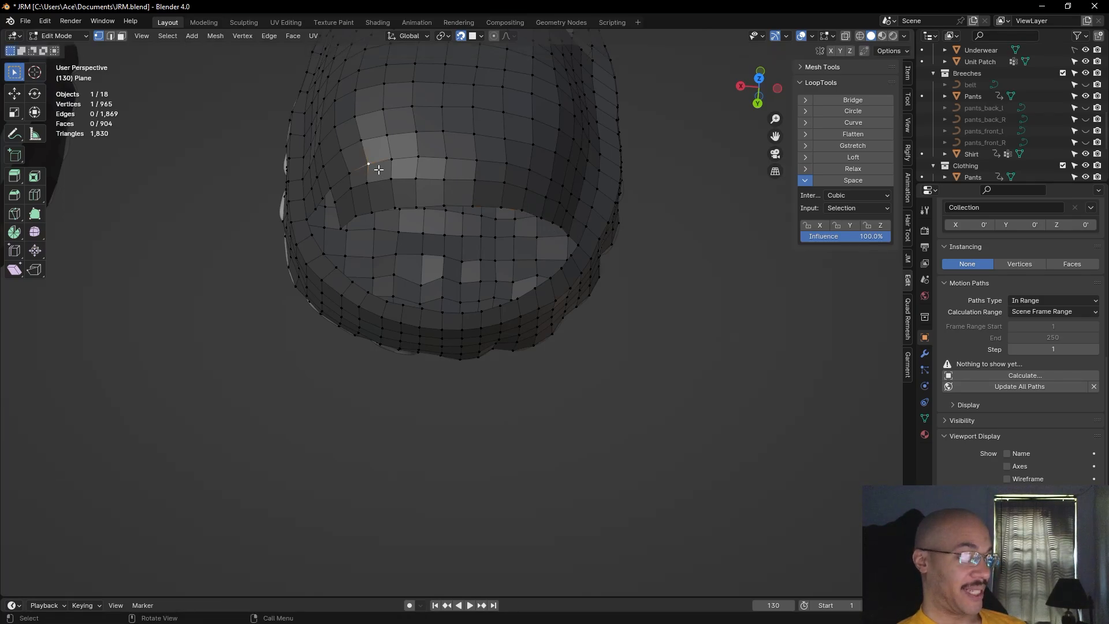
pyautogui.press('g')
pyautogui.click(375, 167)
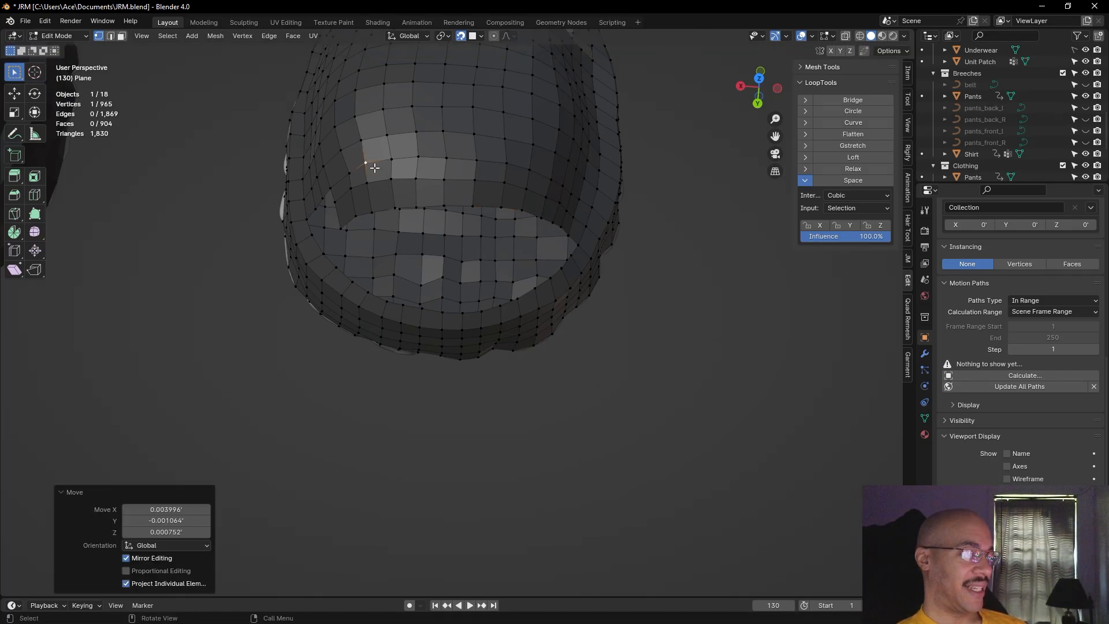
pyautogui.press('g')
pyautogui.click(357, 142)
pyautogui.press('g')
pyautogui.click(357, 169)
pyautogui.press('g')
pyautogui.click(362, 163)
# Move two vertices on the strap's side slightly towards the toe to even out the rows behind its front edge
pyautogui.moveTo(594, 240); pyautogui.dragTo(710, 298, button='middle')
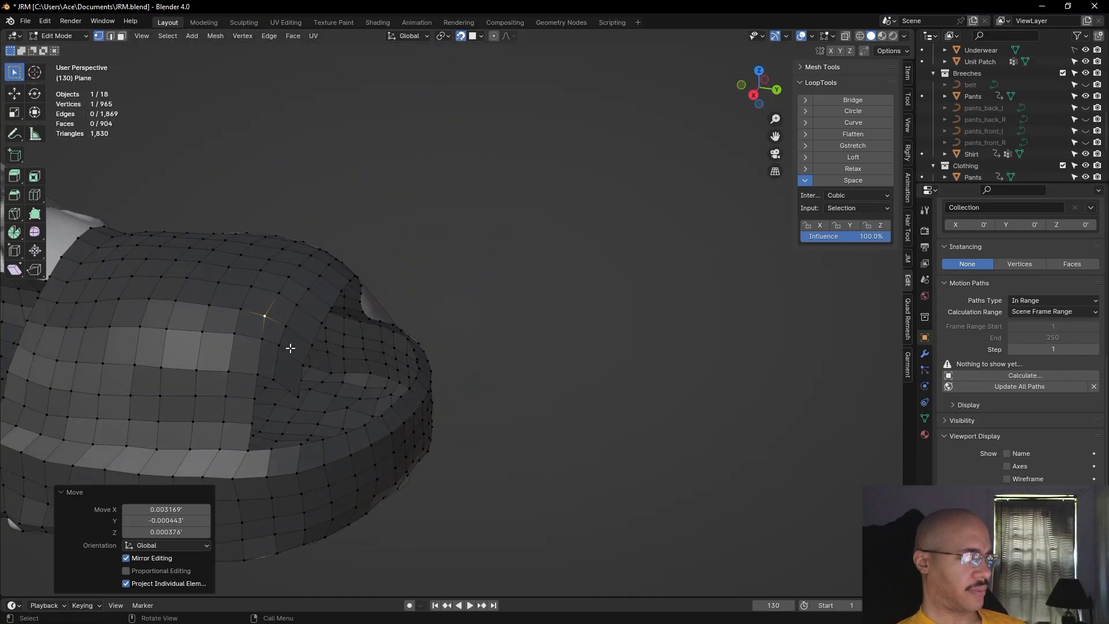
pyautogui.press('g')
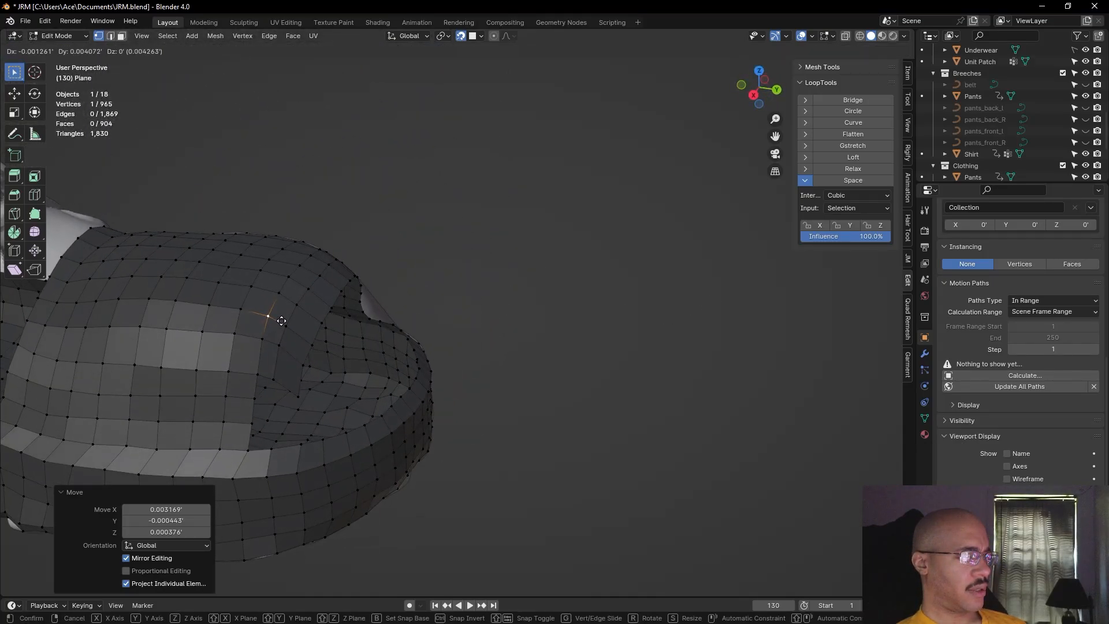
pyautogui.click(286, 334)
pyautogui.press('g')
pyautogui.click(282, 347)
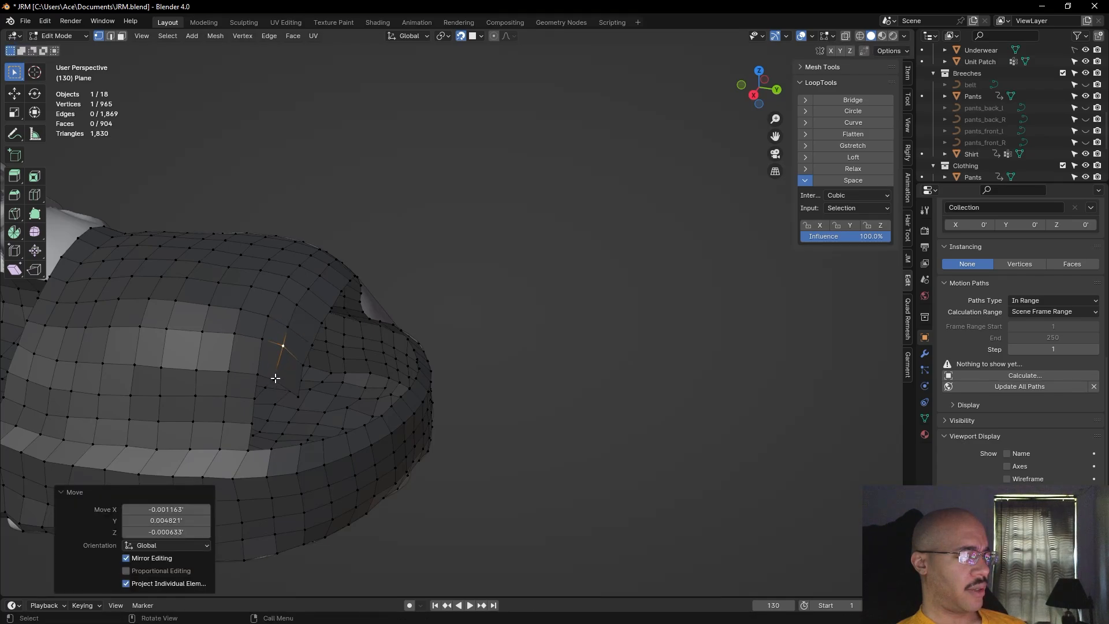
# Move the two lowest vertices of the strap's unfinished front side section towards the toe
pyautogui.press('g')
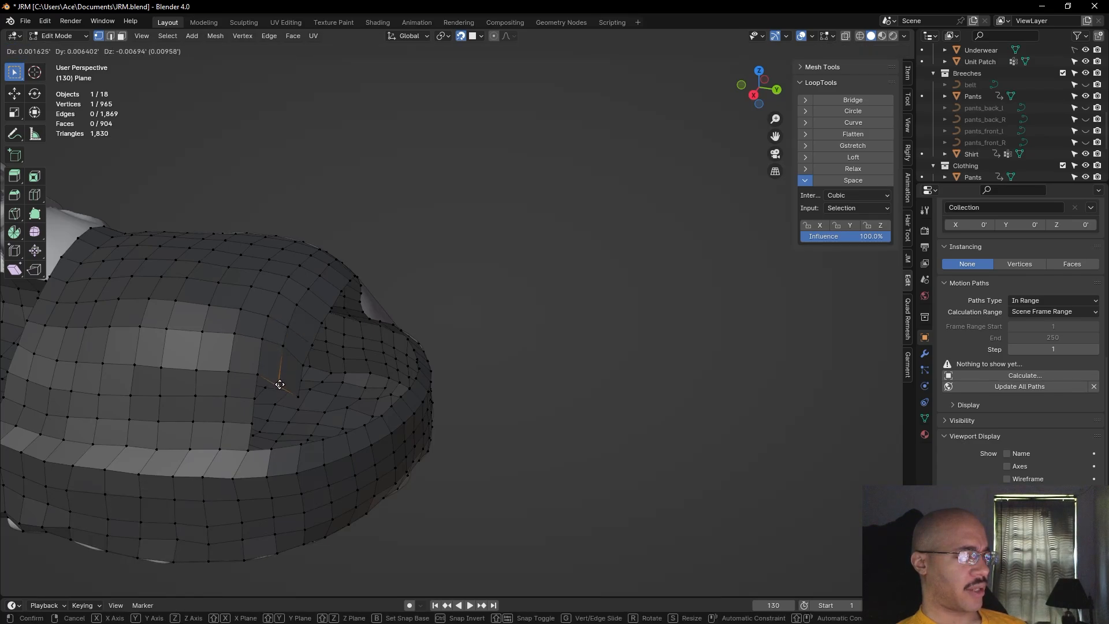
pyautogui.click(280, 382)
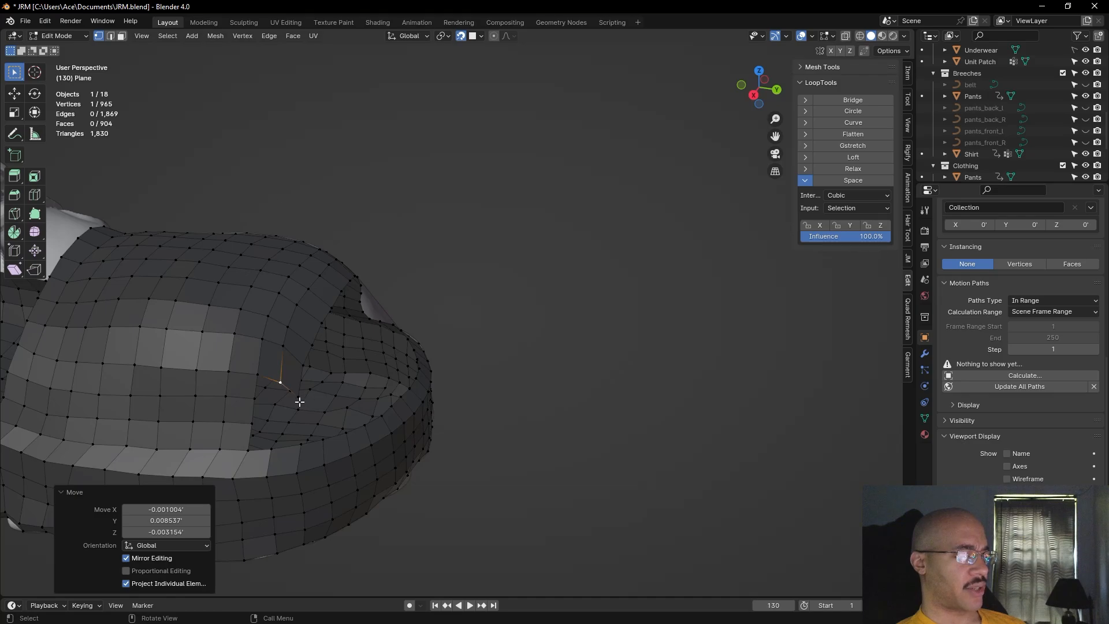
pyautogui.press('g')
pyautogui.click(302, 390)
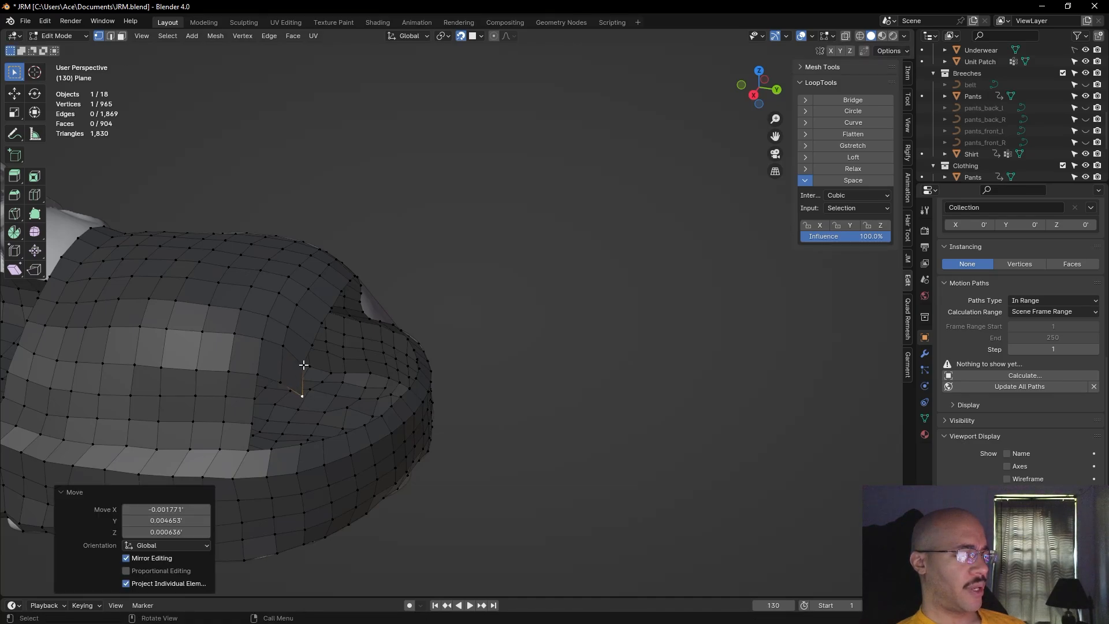
# Reposition the front-edge vertices up the side of the toe opening to smooth the strap's rim
pyautogui.press('g')
pyautogui.click(306, 365)
pyautogui.press('g')
pyautogui.click(321, 323)
pyautogui.press('g')
pyautogui.click(321, 325)
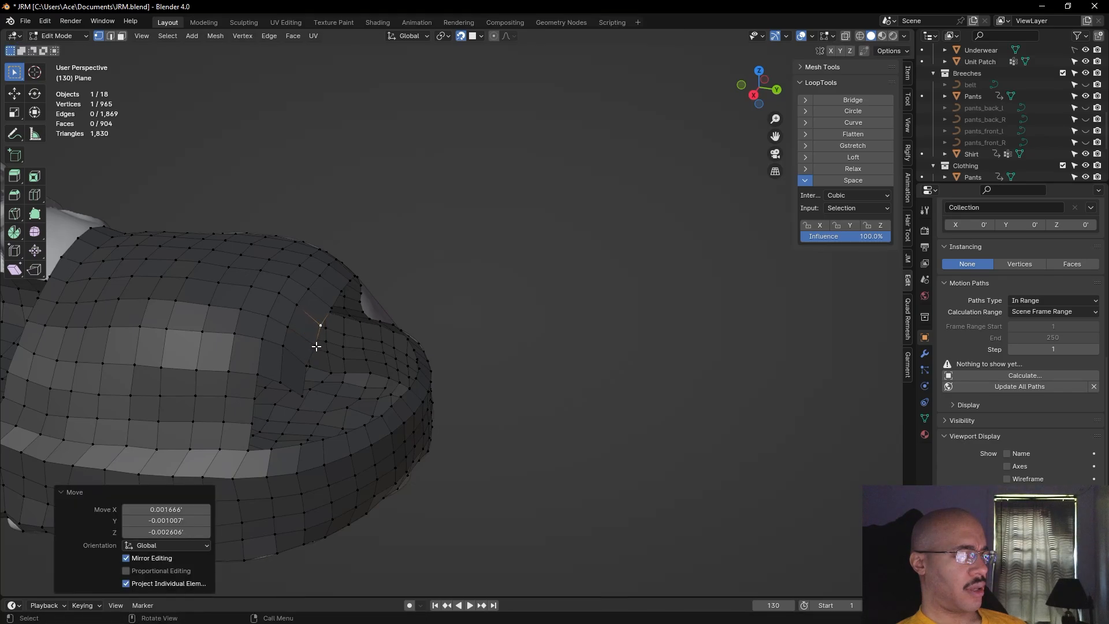
pyautogui.press('g')
pyautogui.click(311, 340)
# Nudge two neighbouring rim vertices on the side of the toe opening slightly towards the toe
pyautogui.moveTo(509, 291)
pyautogui.mouseDown(button='middle')
pyautogui.moveTo(493, 326)
pyautogui.moveTo(363, 317)
pyautogui.moveTo(268, 245)
pyautogui.moveTo(463, 134)
pyautogui.moveTo(448, 302)
pyautogui.moveTo(512, 287)
pyautogui.mouseUp(button='middle')
pyautogui.scroll(5, 513, 287)
pyautogui.keyDown('shift'); pyautogui.moveTo(514, 431); pyautogui.dragTo(658, 371, button='middle'); pyautogui.keyUp('shift')
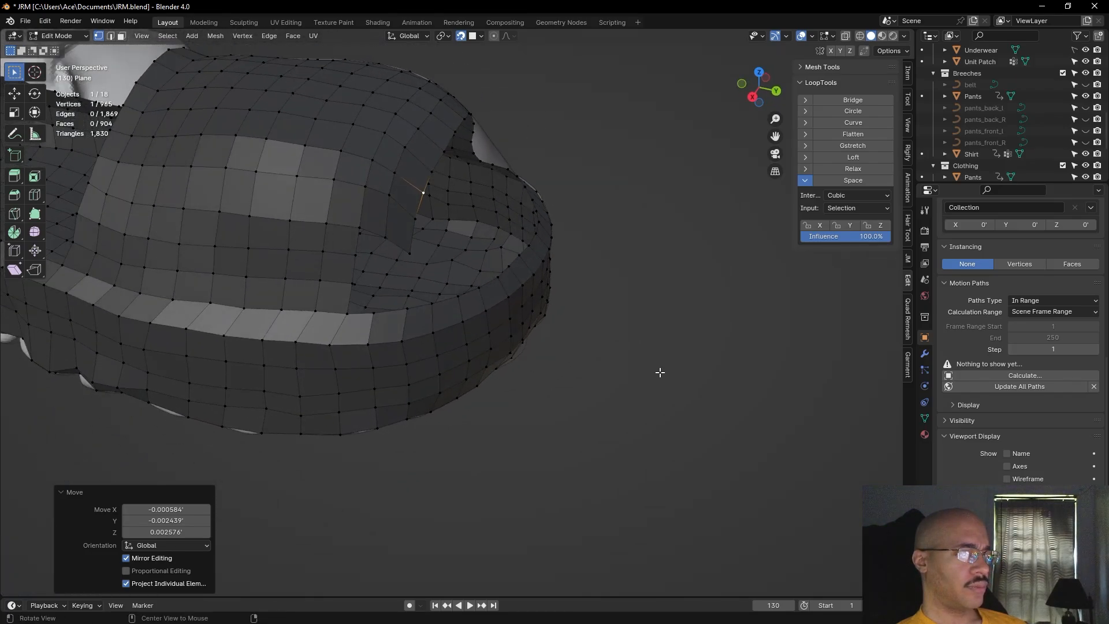
pyautogui.click(428, 234)
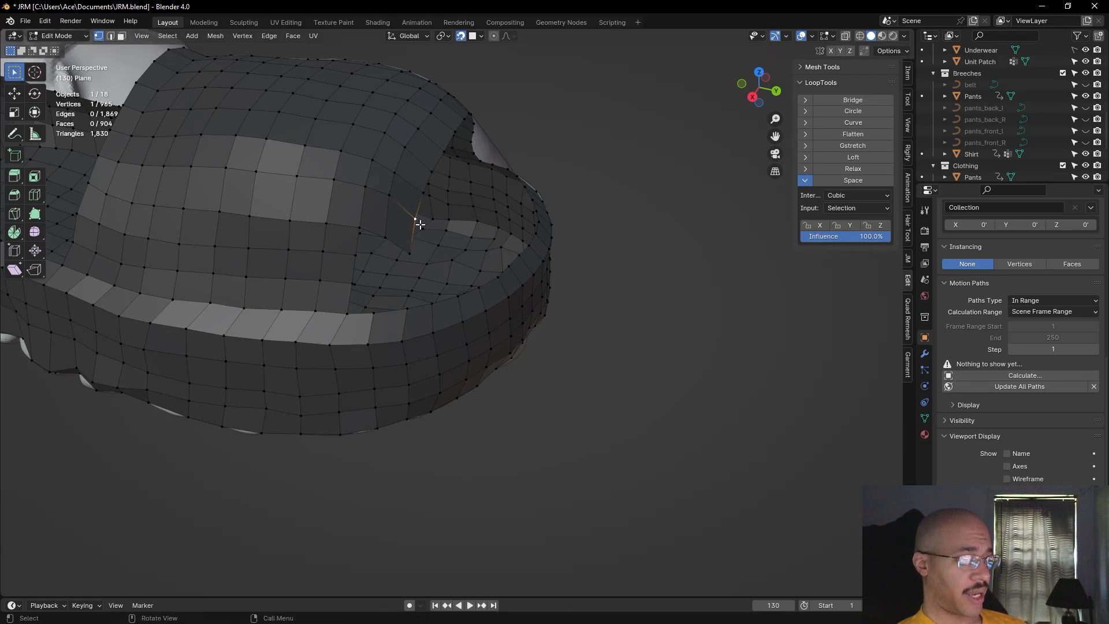
pyautogui.press('g')
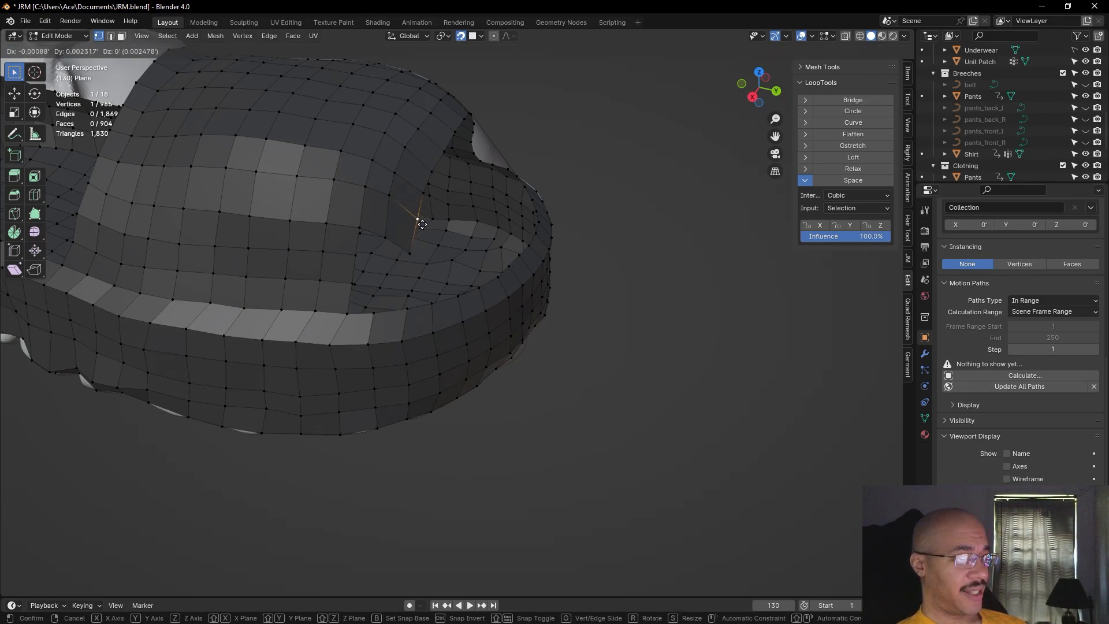
pyautogui.click(427, 198)
pyautogui.click(425, 190)
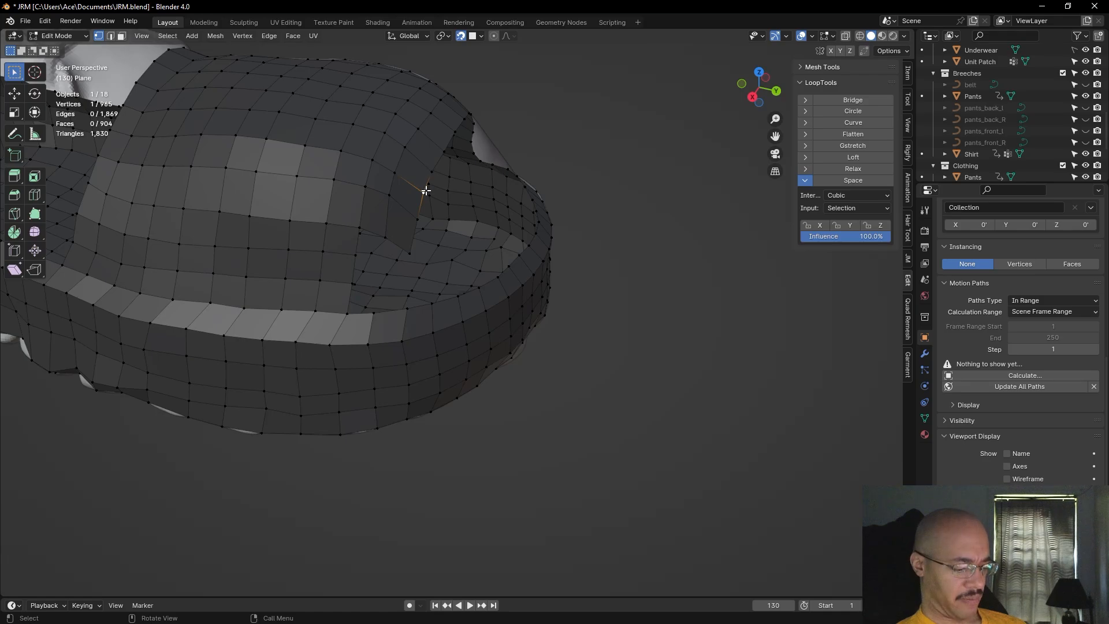
pyautogui.press('g')
pyautogui.click(430, 191)
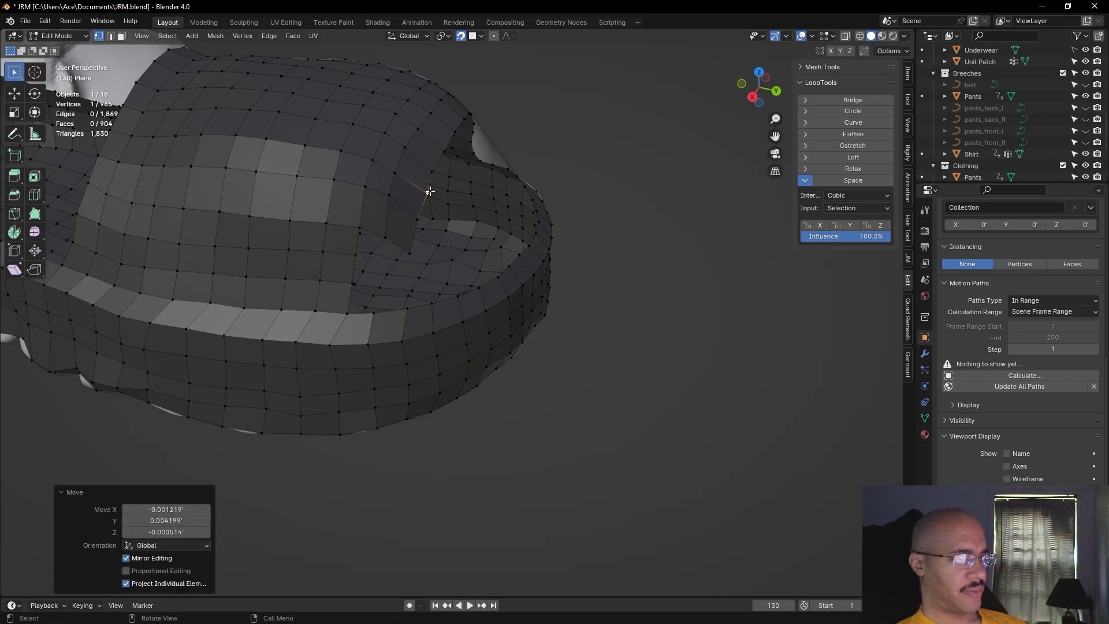
# Move four vertices in the row behind the strap's front edge slightly towards the toe to even out its quads
pyautogui.click(391, 174)
pyautogui.press('g')
pyautogui.click(398, 172)
pyautogui.click(403, 146)
pyautogui.press('g')
pyautogui.click(409, 148)
pyautogui.click(416, 128)
pyautogui.press('g')
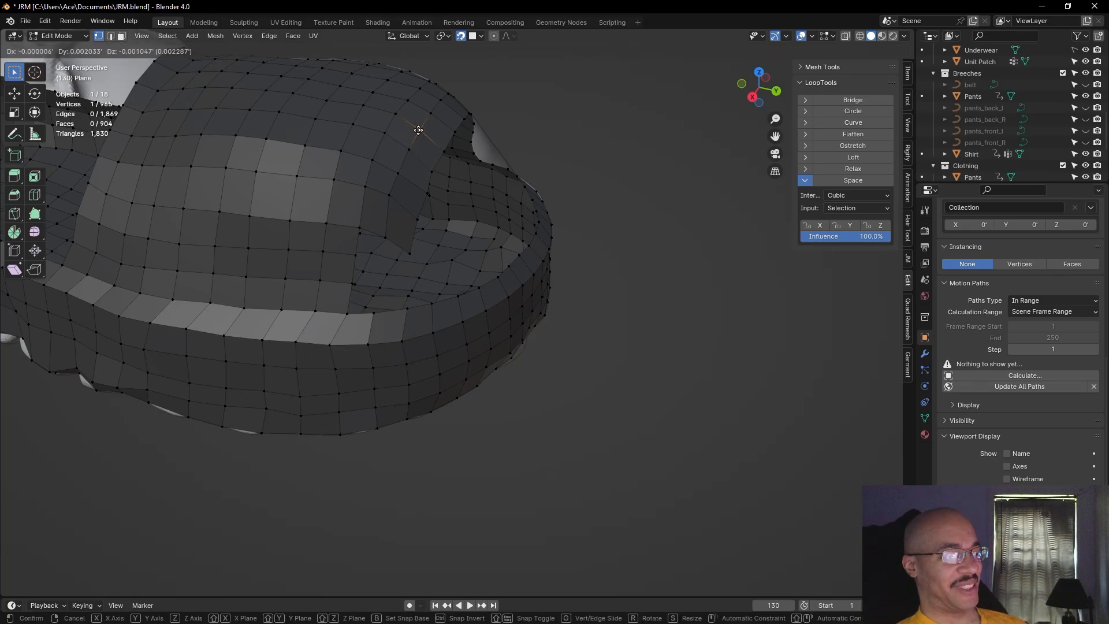
pyautogui.click(418, 130)
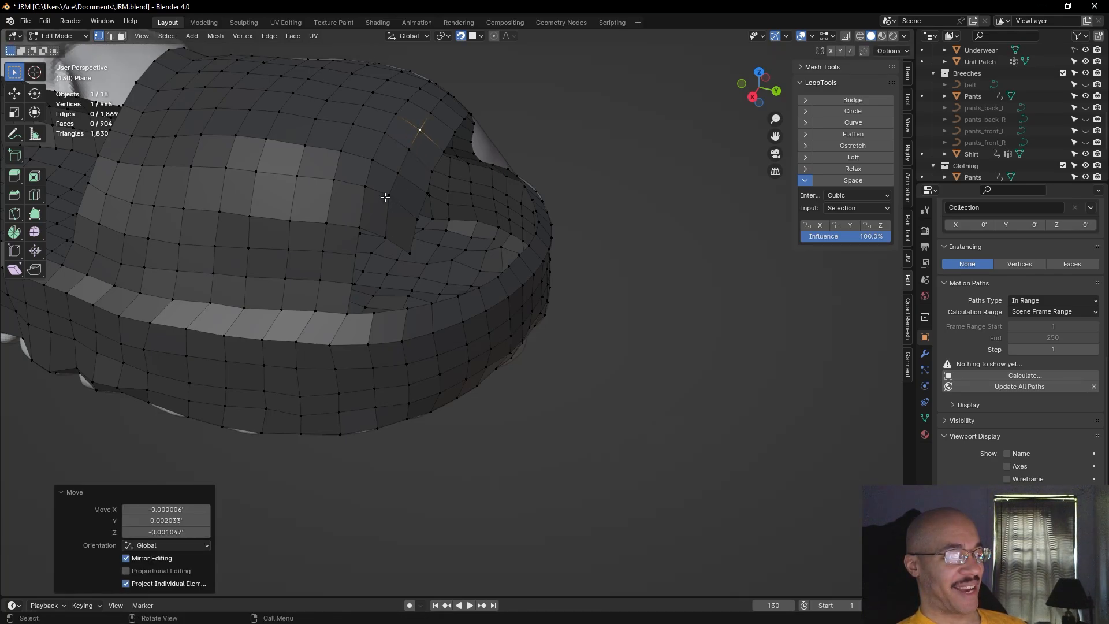
pyautogui.click(388, 196)
pyautogui.press('g')
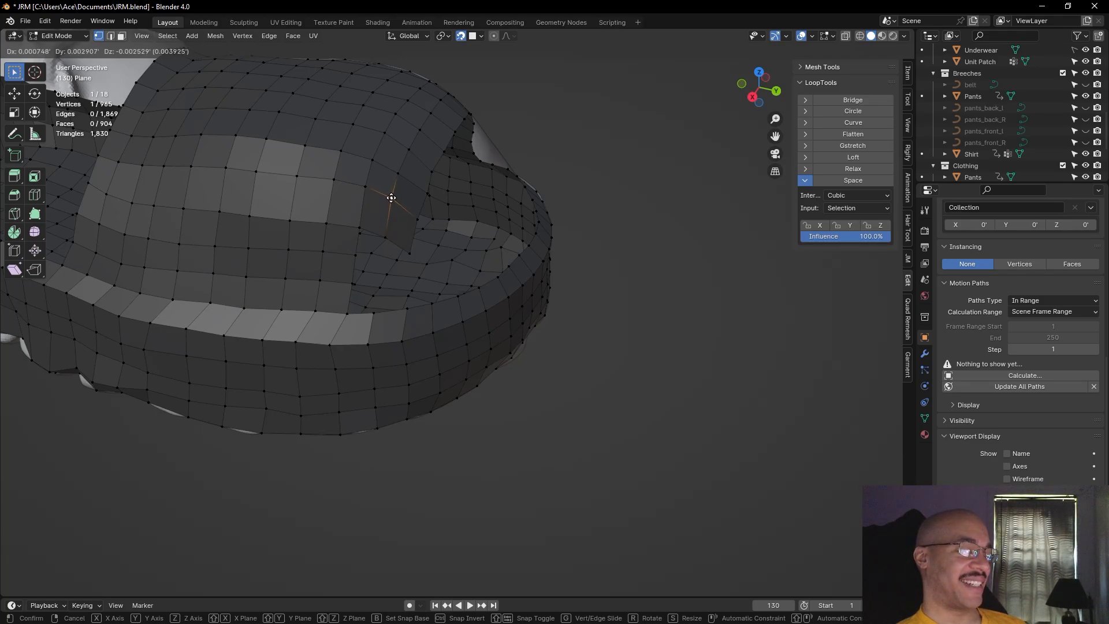
pyautogui.click(393, 201)
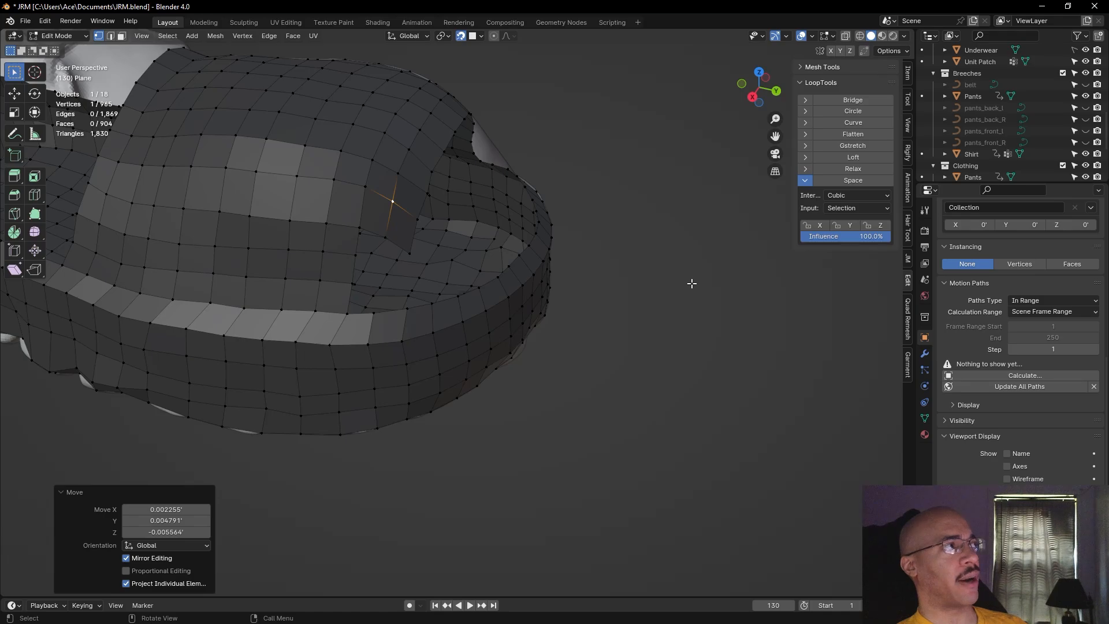
pyautogui.click(635, 337)
# Pull a side rim vertex of the toe opening back from the toe and shift the strap's lower front corner vertex slightly inward and forward
pyautogui.moveTo(636, 336); pyautogui.dragTo(604, 319, button='middle')
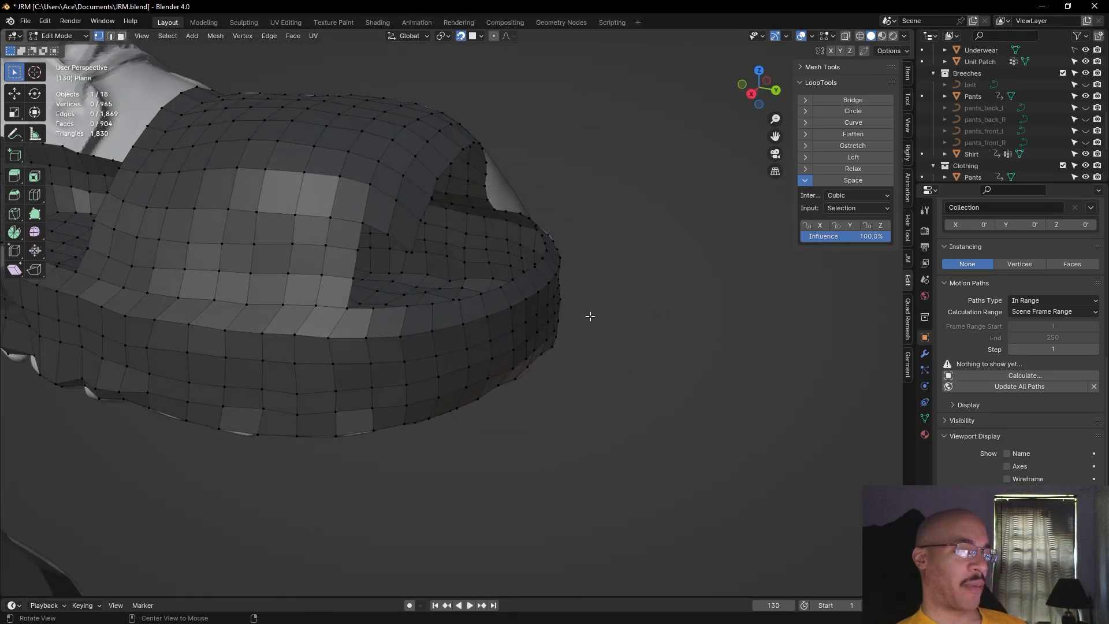
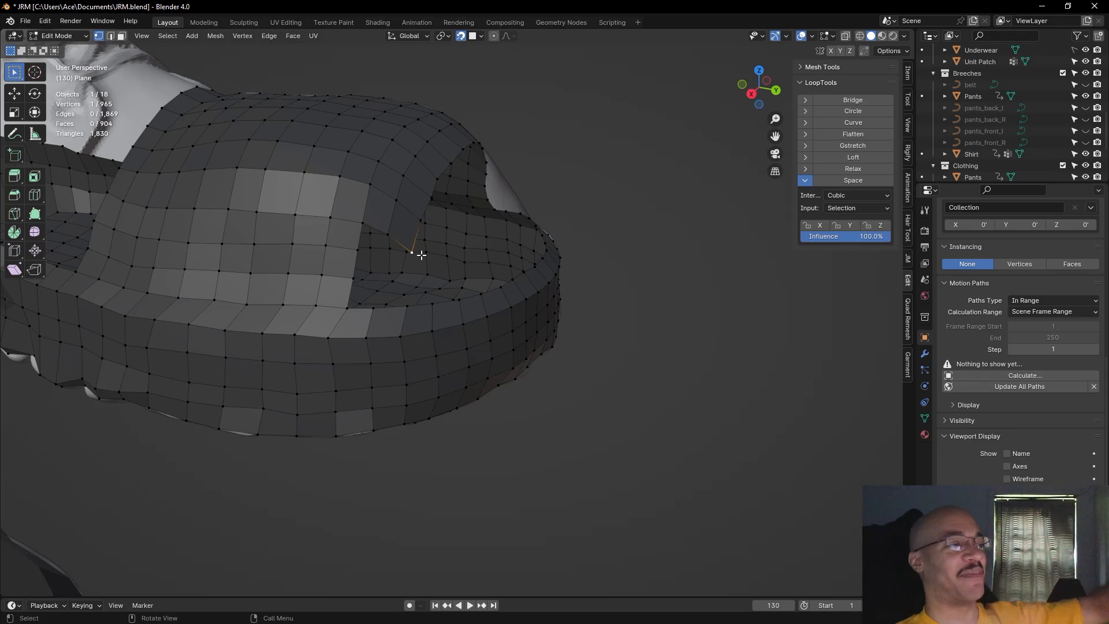
pyautogui.moveTo(576, 181)
pyautogui.mouseDown(button='middle')
pyautogui.moveTo(639, 165)
pyautogui.moveTo(581, 170)
pyautogui.mouseUp(button='middle')
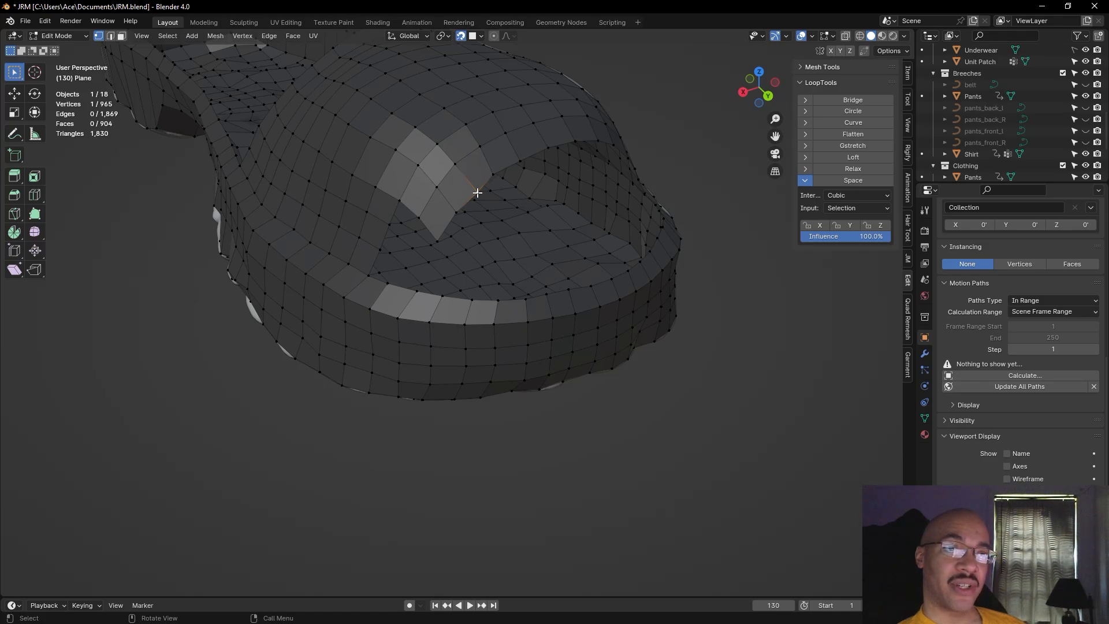
pyautogui.moveTo(680, 130); pyautogui.dragTo(568, 202, button='middle')
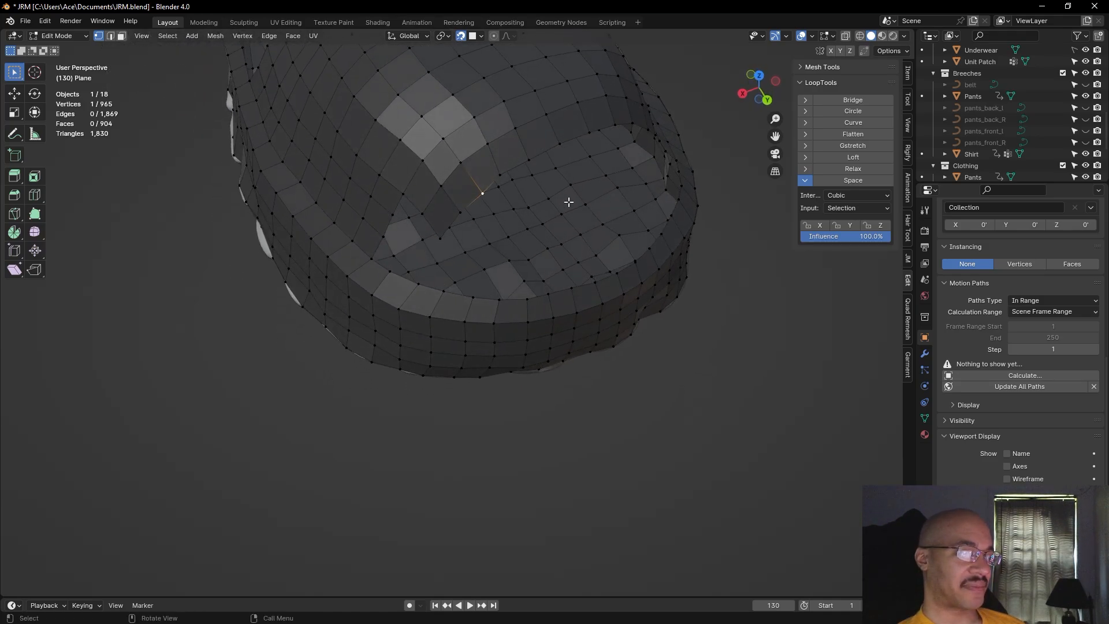
pyautogui.press('g')
pyautogui.click(471, 176)
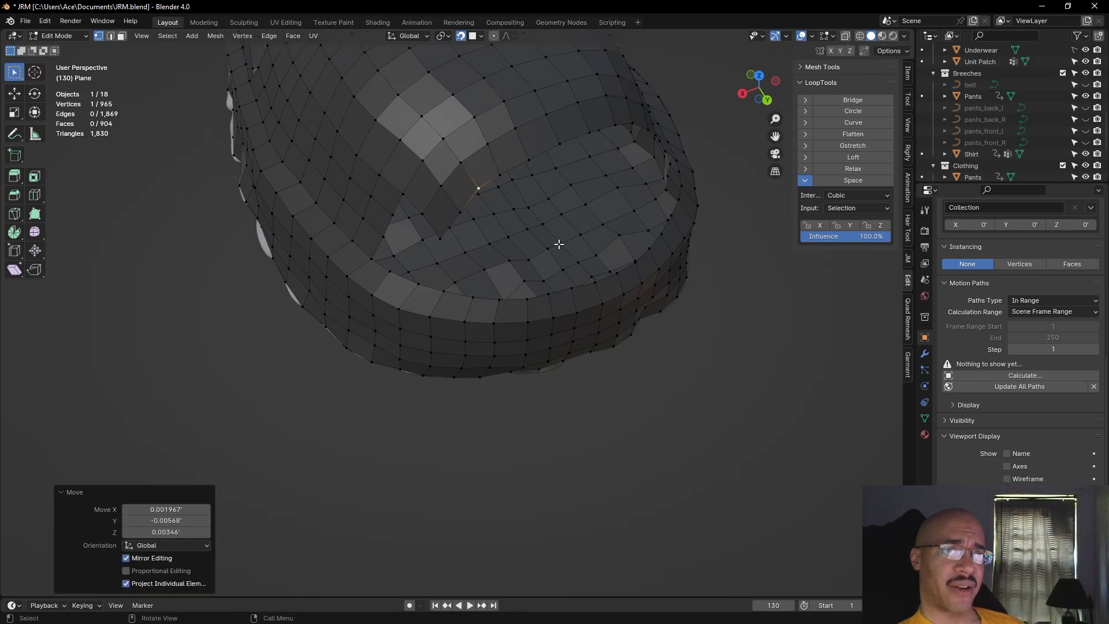
pyautogui.moveTo(617, 269); pyautogui.dragTo(659, 377, button='middle')
pyautogui.click(414, 249)
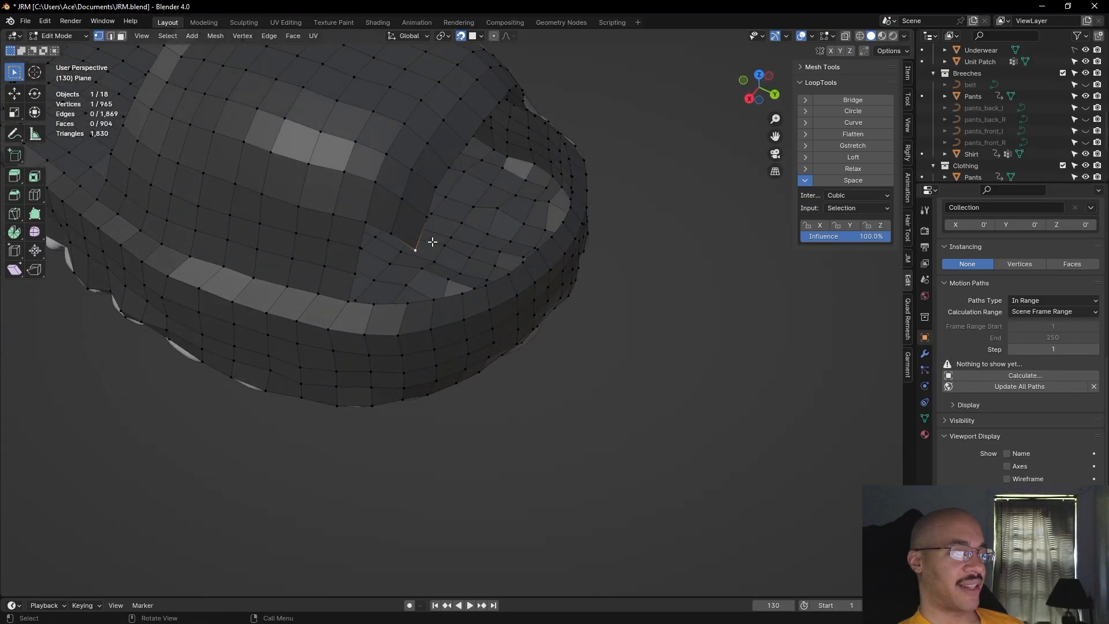
pyautogui.press('g')
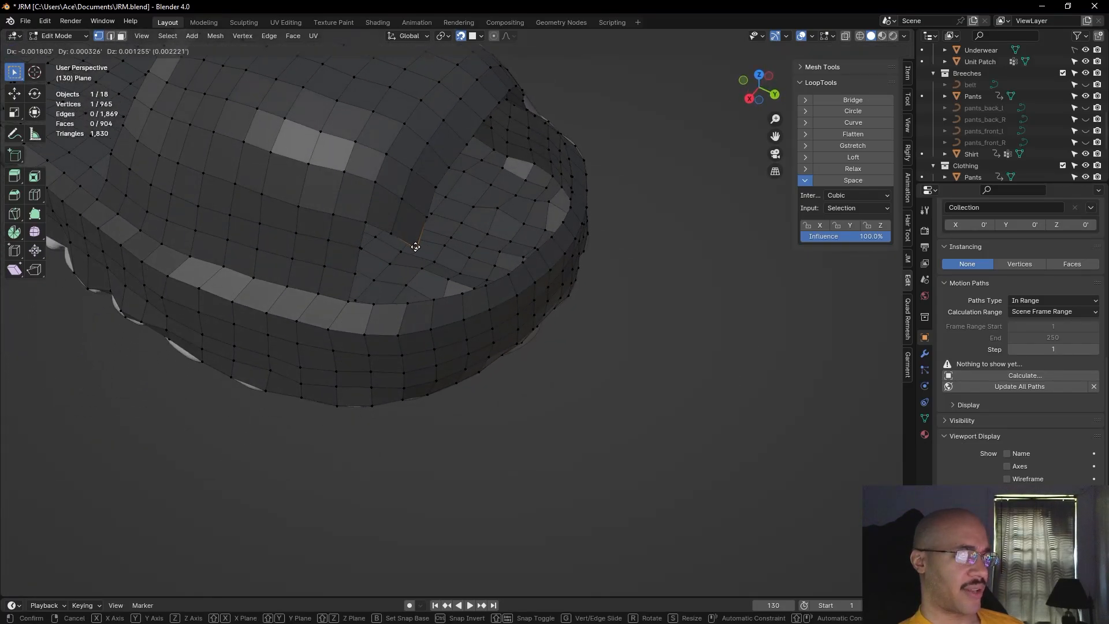
pyautogui.click(420, 241)
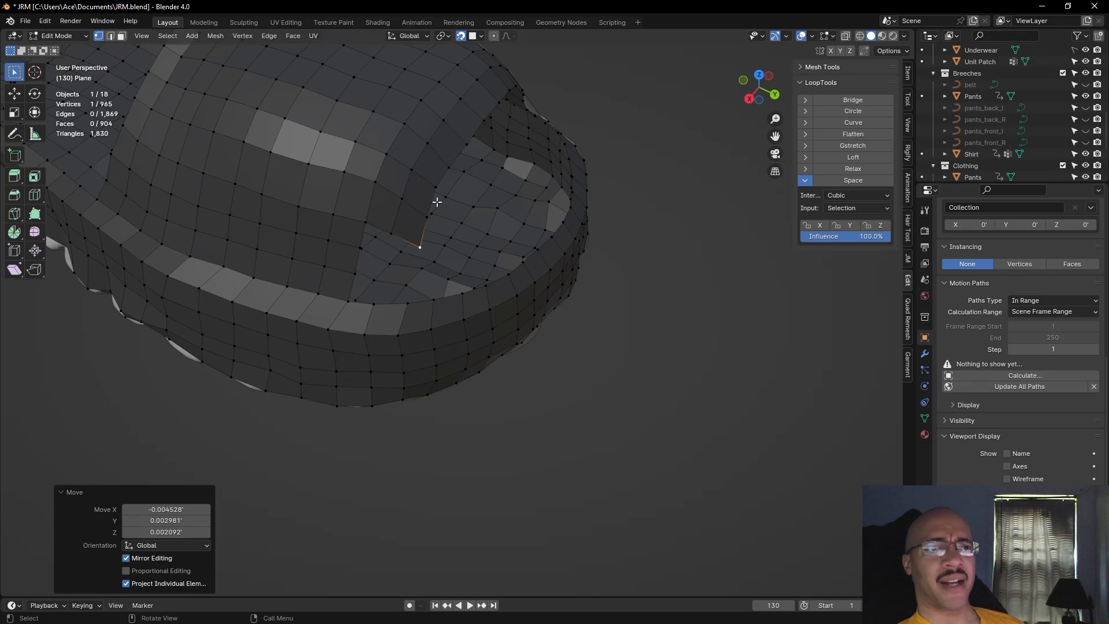
# Extend the strap's front side column down towards the sole with two new quads
pyautogui.click(435, 186)
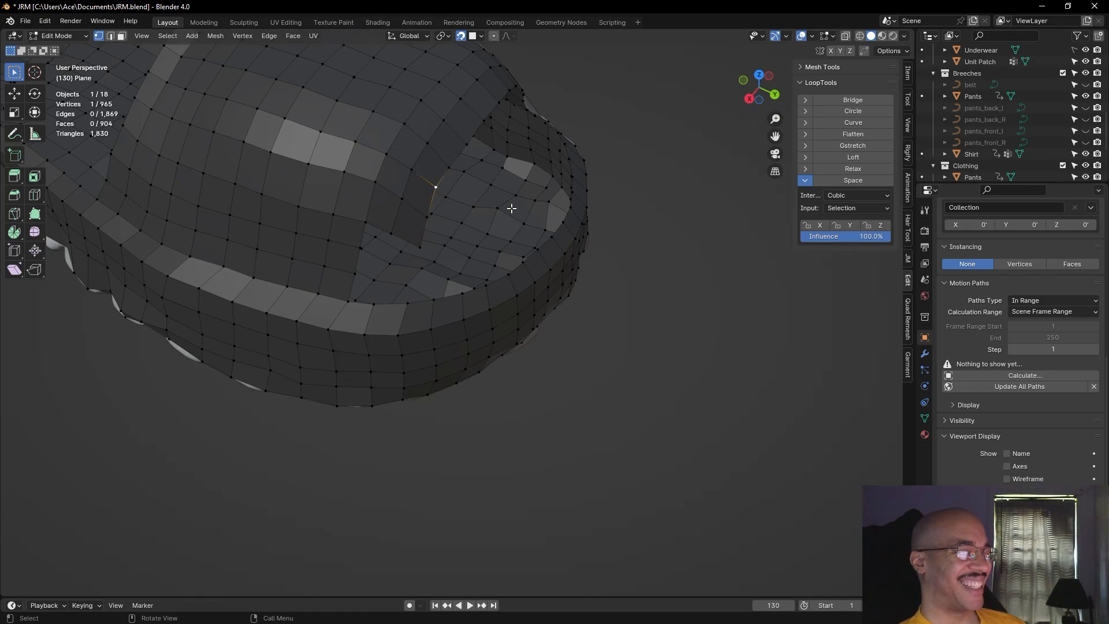
pyautogui.moveTo(586, 315); pyautogui.dragTo(589, 284, button='middle')
pyautogui.moveTo(590, 199); pyautogui.dragTo(370, 265, button='middle')
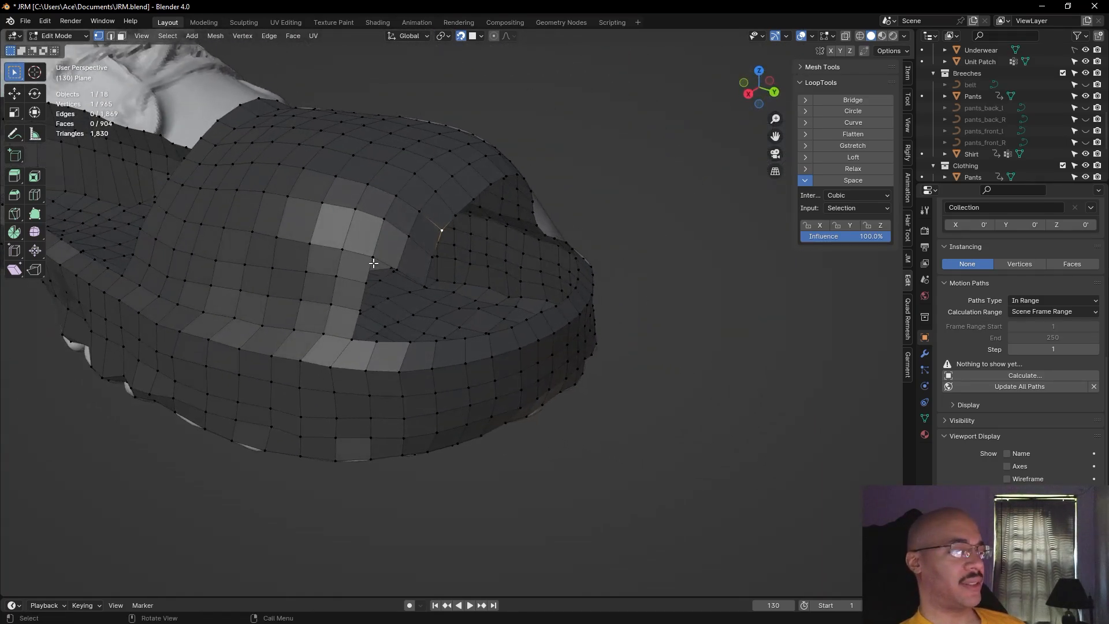
pyautogui.click(372, 254)
pyautogui.press('f')
pyautogui.click(383, 282)
pyautogui.click(367, 286)
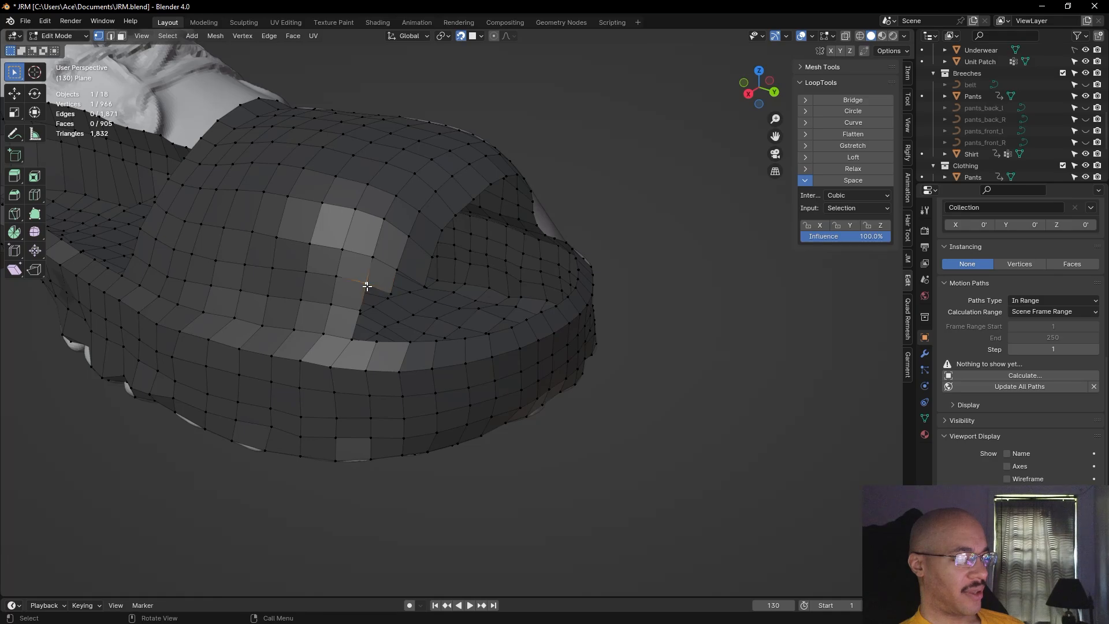
pyautogui.press('f')
pyautogui.click(369, 290)
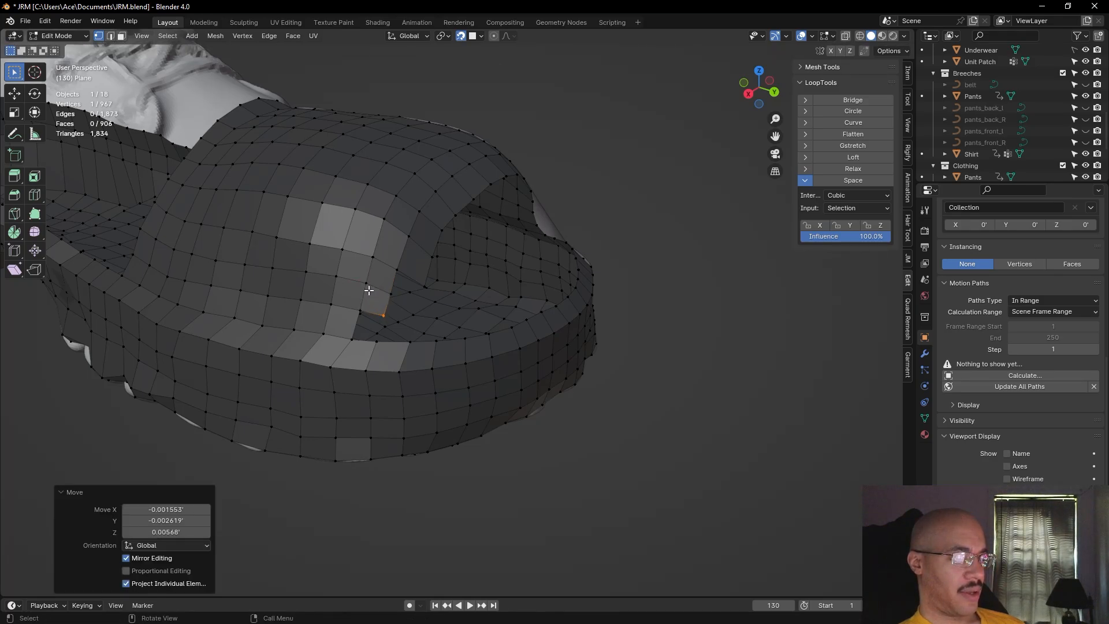
# Fill the remaining gap between the strap's front side column and the sole rim with a face from its two bordering edges
pyautogui.click(728, 216)
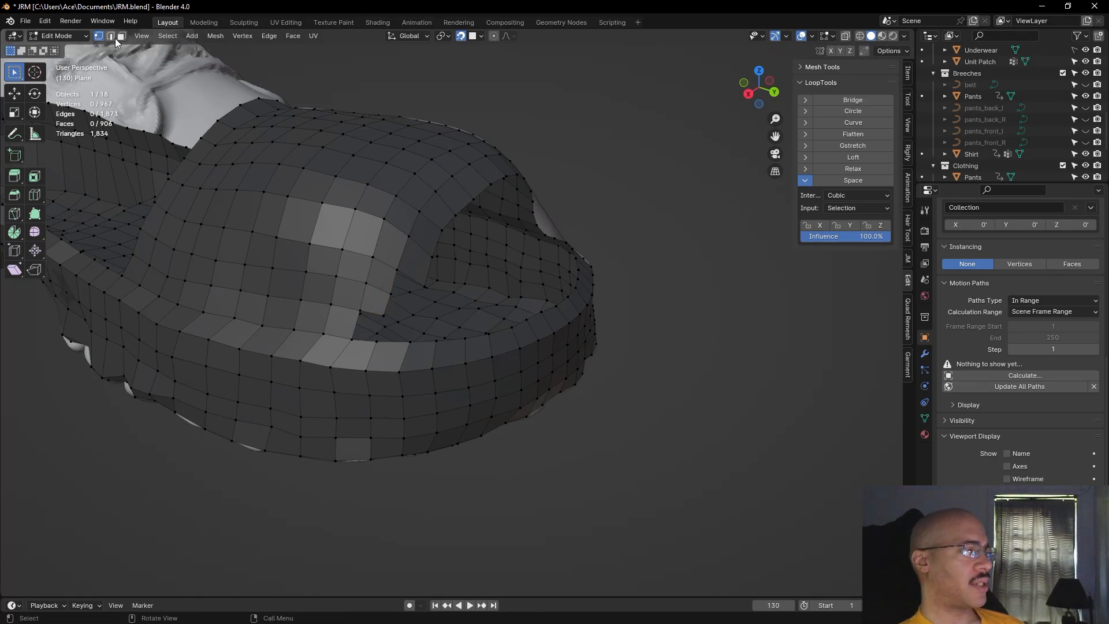
pyautogui.keyDown('shift'); pyautogui.click(360, 340); pyautogui.keyUp('shift')
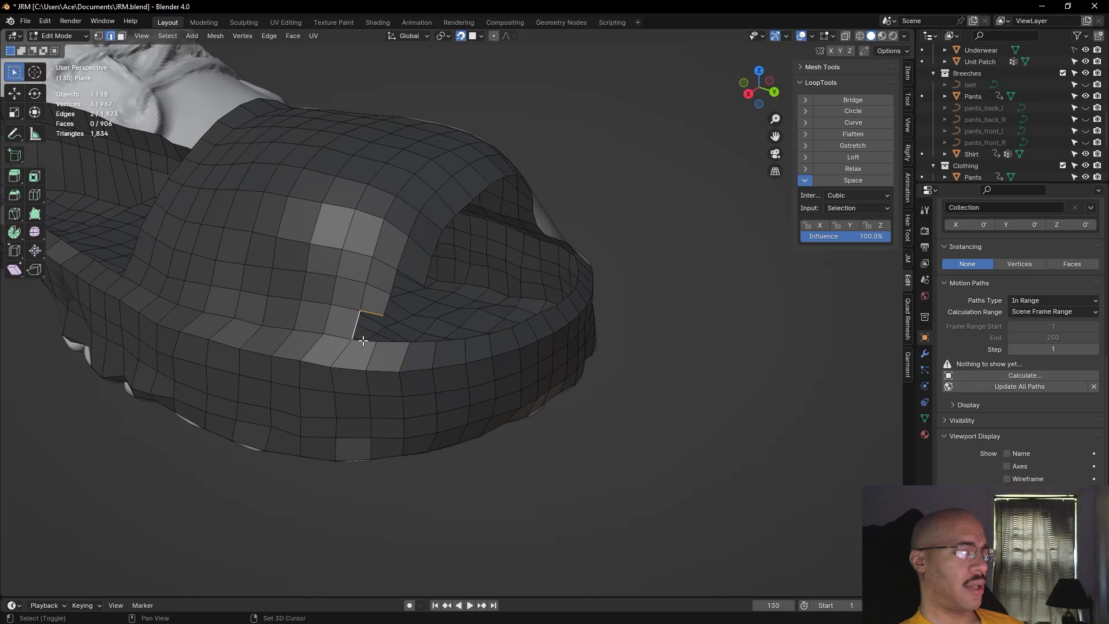
pyautogui.press('f')
pyautogui.click(590, 468)
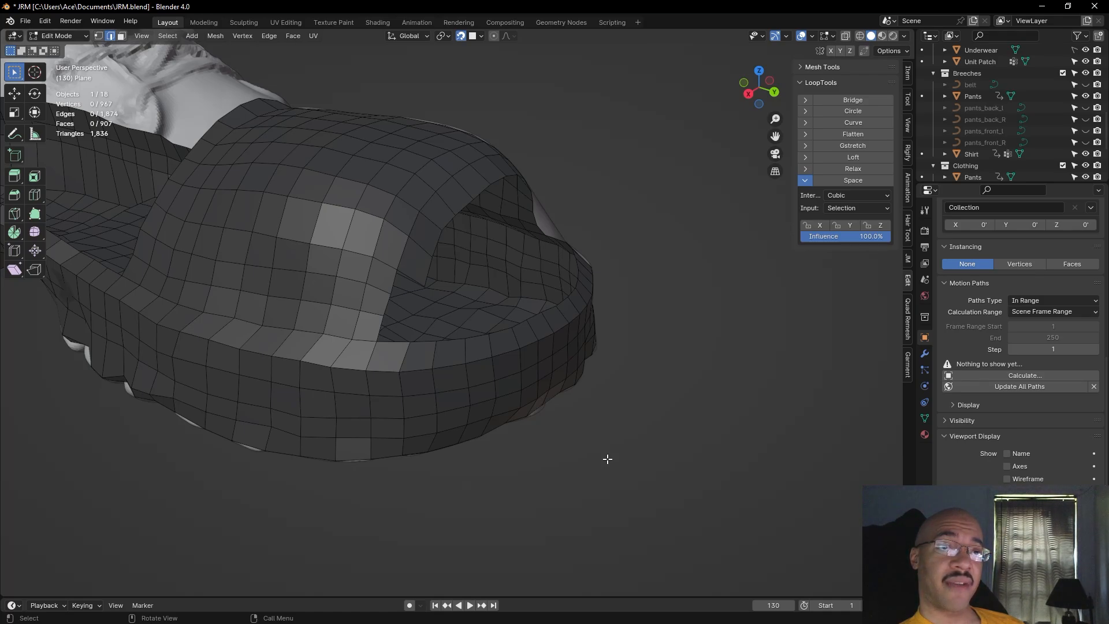
# Add a quad below the strap's lower front corner to begin extending the outermost front column towards the sole
pyautogui.moveTo(693, 418); pyautogui.dragTo(663, 461, button='middle')
pyautogui.moveTo(593, 478); pyautogui.dragTo(626, 454, button='middle')
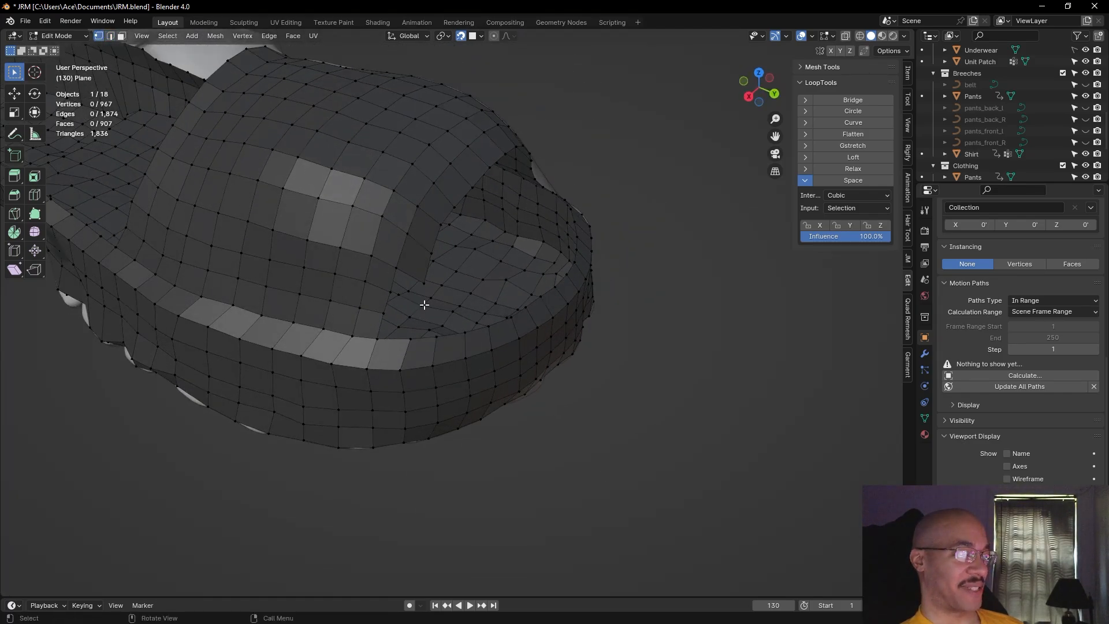
pyautogui.click(394, 268)
pyautogui.press('e')
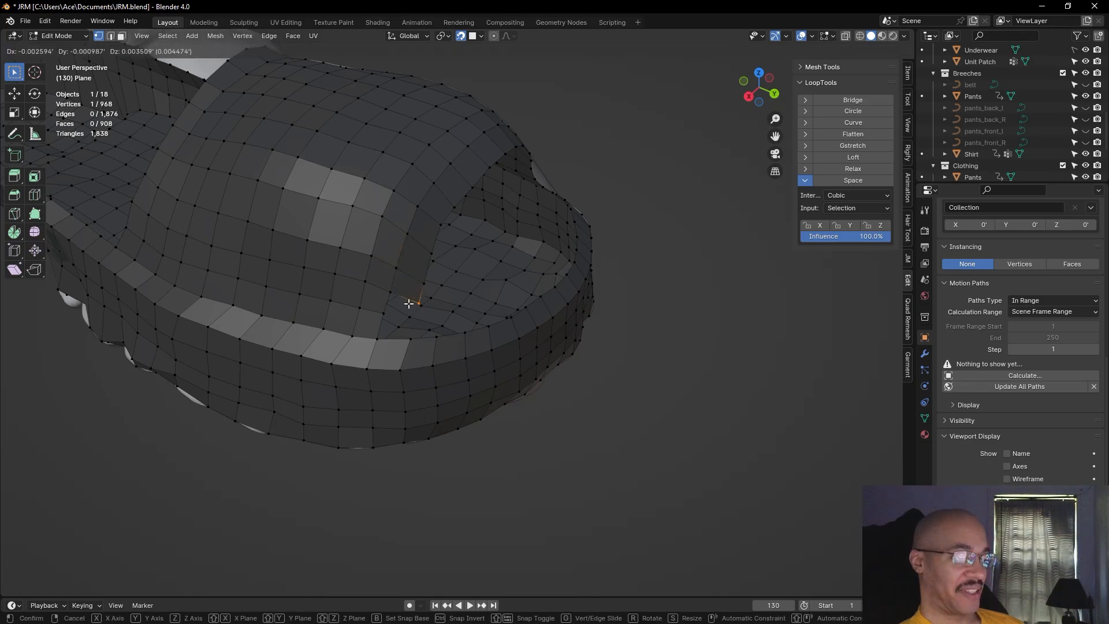
pyautogui.click(406, 302)
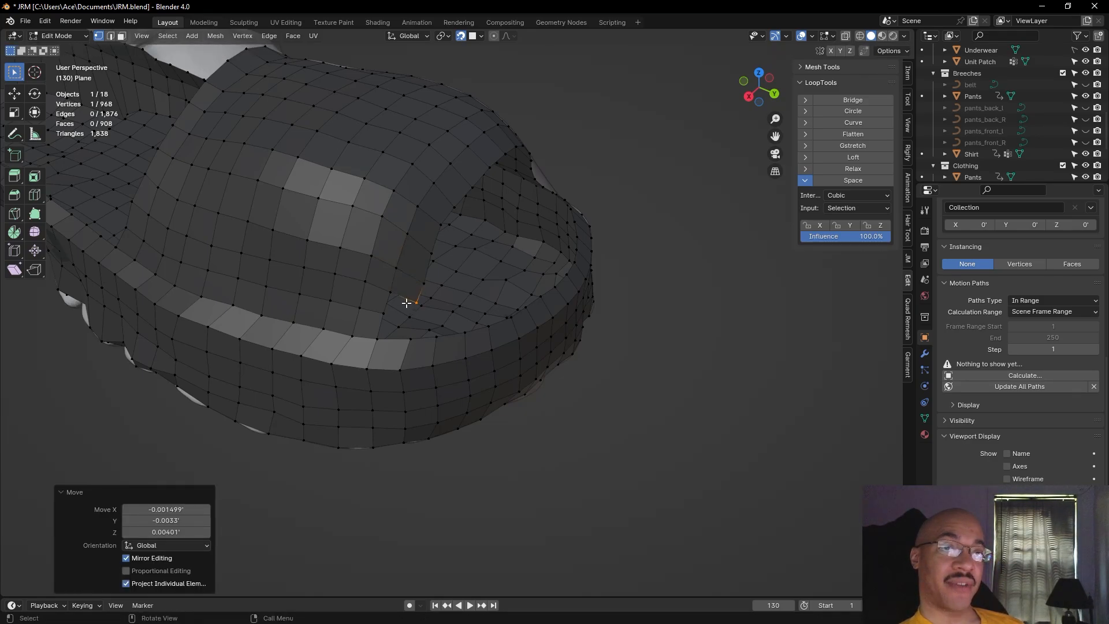
pyautogui.click(643, 416)
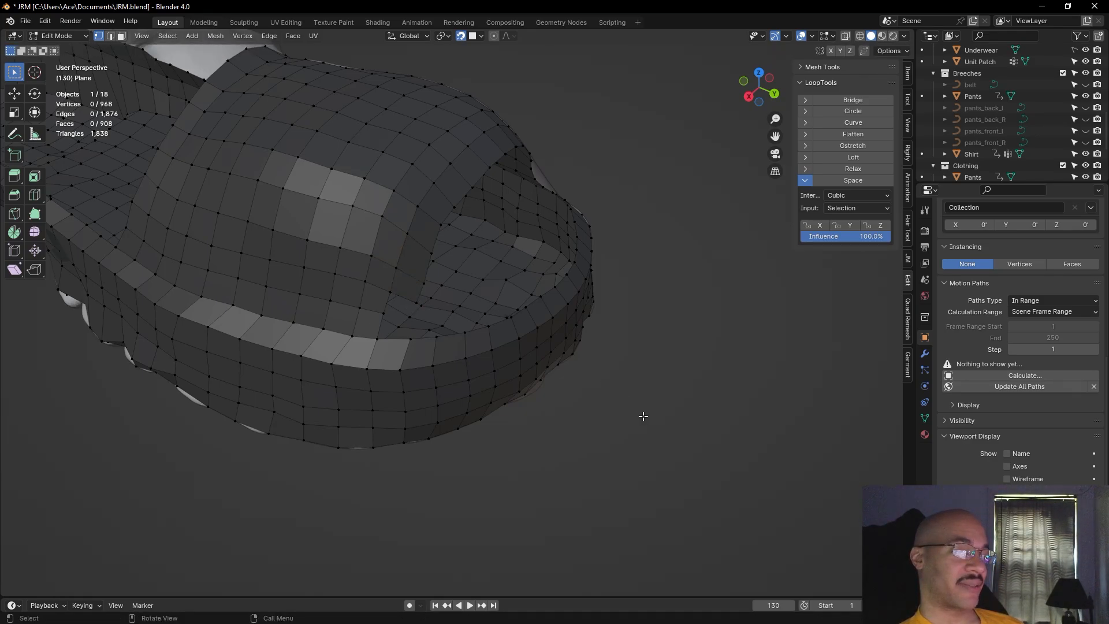
# Add another quad down the strap's outermost front column and move a vertex on its front edge slightly up and back
pyautogui.click(392, 291)
pyautogui.press('e')
pyautogui.click(442, 296)
pyautogui.moveTo(690, 374)
pyautogui.mouseDown(button='middle')
pyautogui.moveTo(690, 392)
pyautogui.moveTo(607, 370)
pyautogui.moveTo(454, 361)
pyautogui.moveTo(689, 357)
pyautogui.mouseUp(button='middle')
pyautogui.click(432, 292)
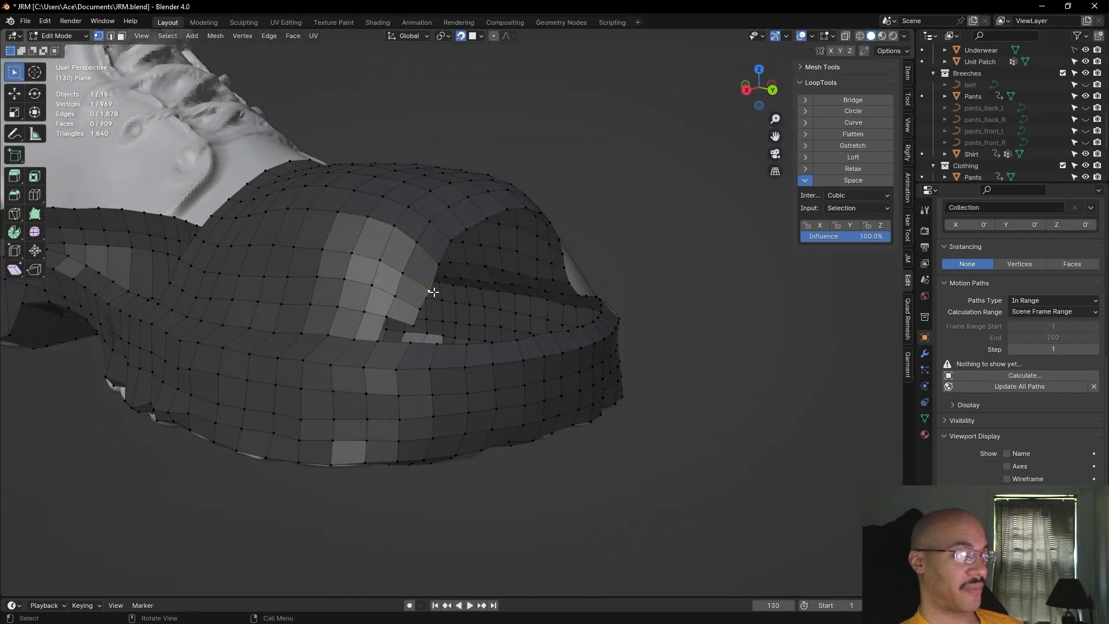
pyautogui.press('g')
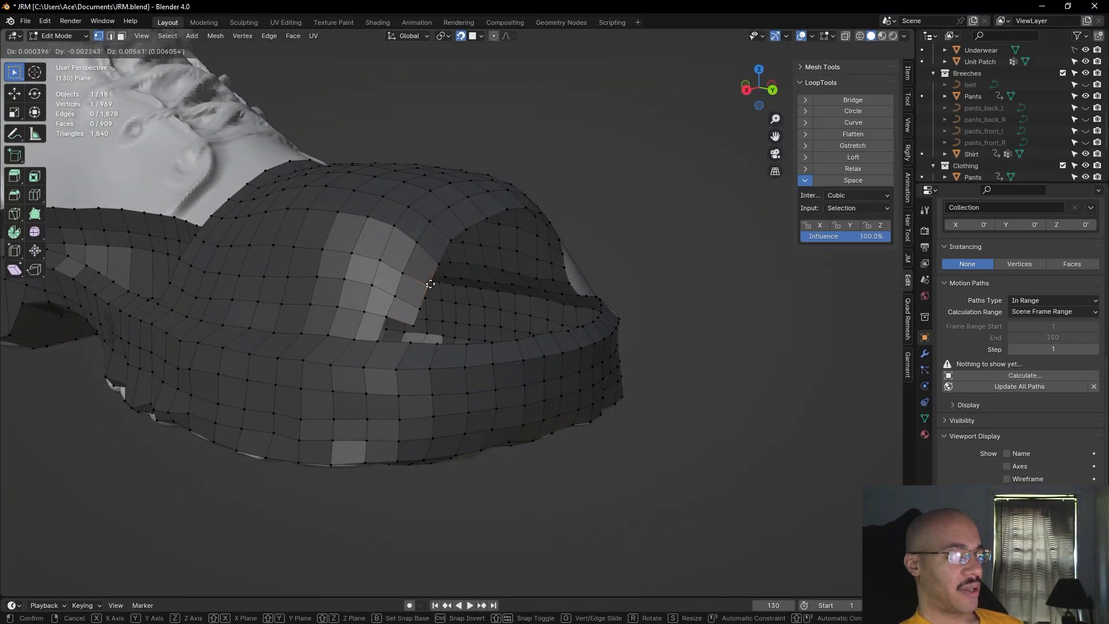
pyautogui.click(430, 288)
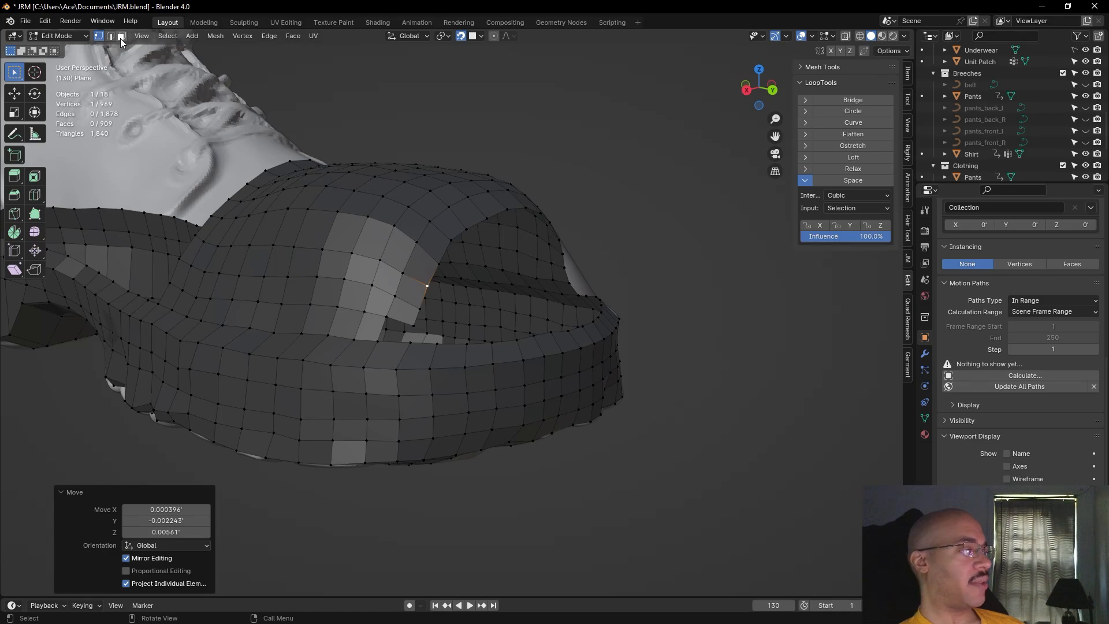
# Fill the remaining gap between the strap's outermost front column and the sole rim with a face from its two bordering edges
pyautogui.press('2')
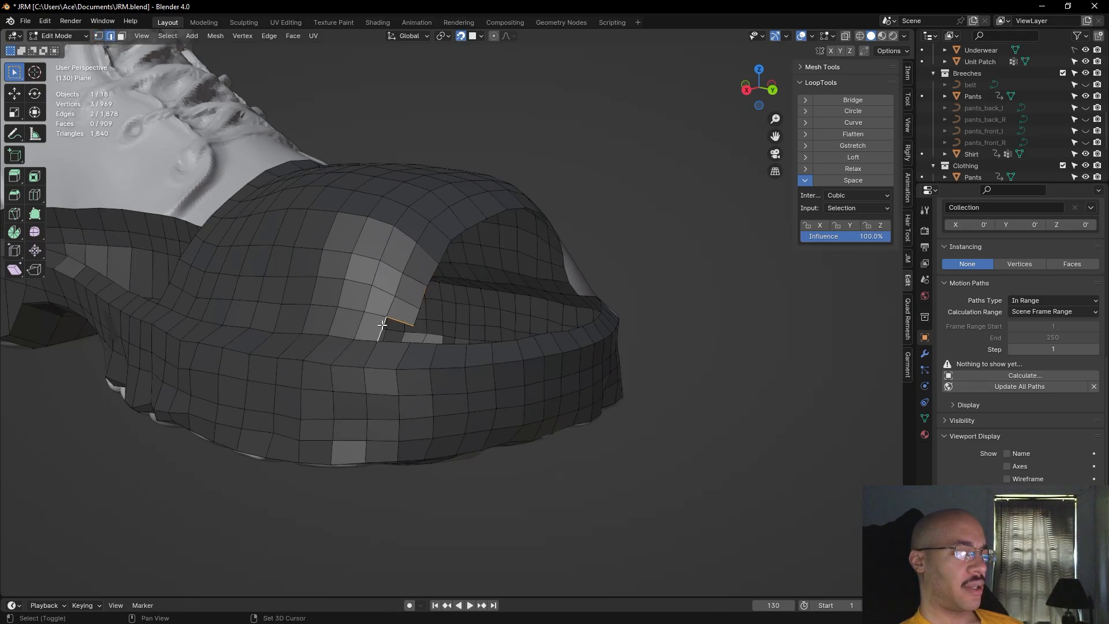
pyautogui.keyDown('shift'); pyautogui.click(392, 341); pyautogui.keyUp('shift')
pyautogui.press('f')
pyautogui.click(550, 477)
pyautogui.moveTo(648, 470); pyautogui.dragTo(590, 345, button='middle')
pyautogui.press('b')
pyautogui.press('Escape')
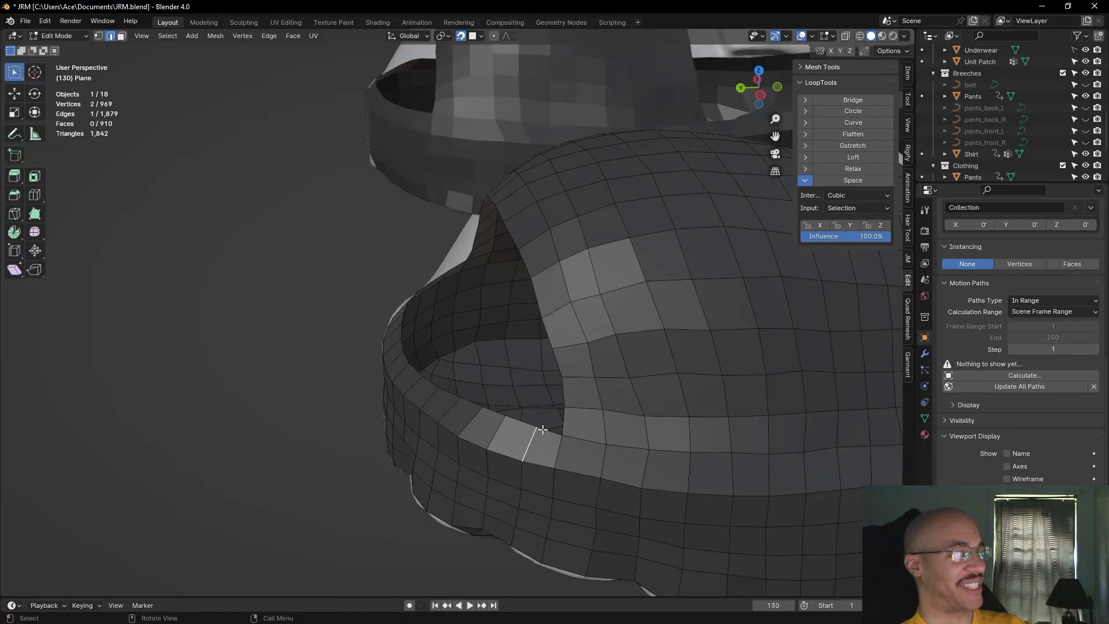
# On the strap's opposite side, add two adjoining quads above the sole rim, extending forward from the strap's lower front corner
pyautogui.press('1')
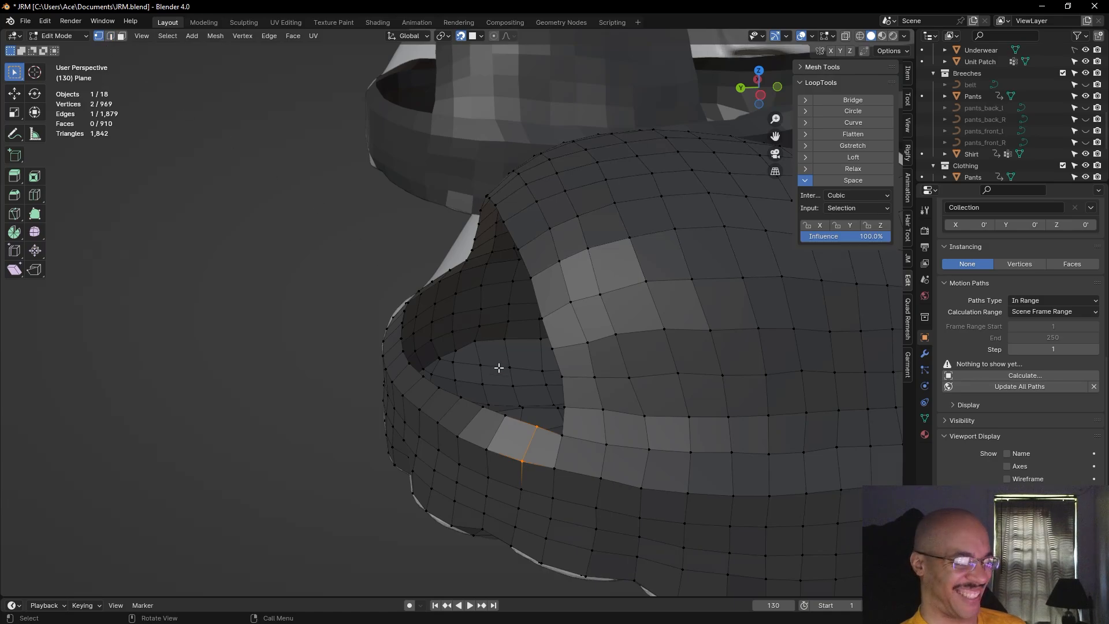
pyautogui.click(538, 427)
pyautogui.hotkey('alt', 'd')
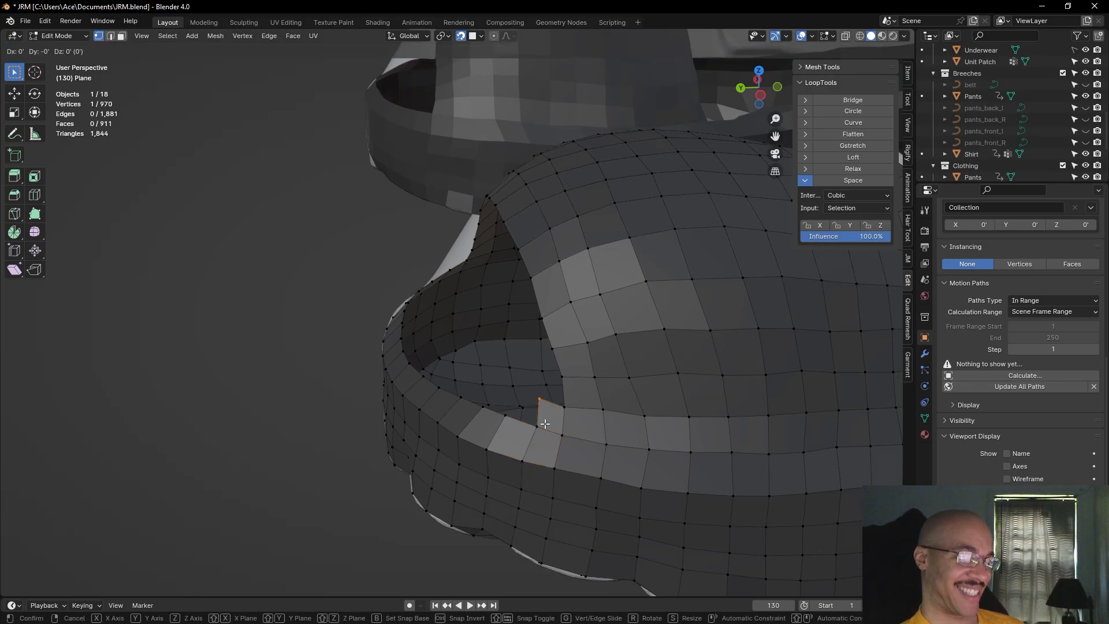
pyautogui.click(545, 427)
pyautogui.press('f')
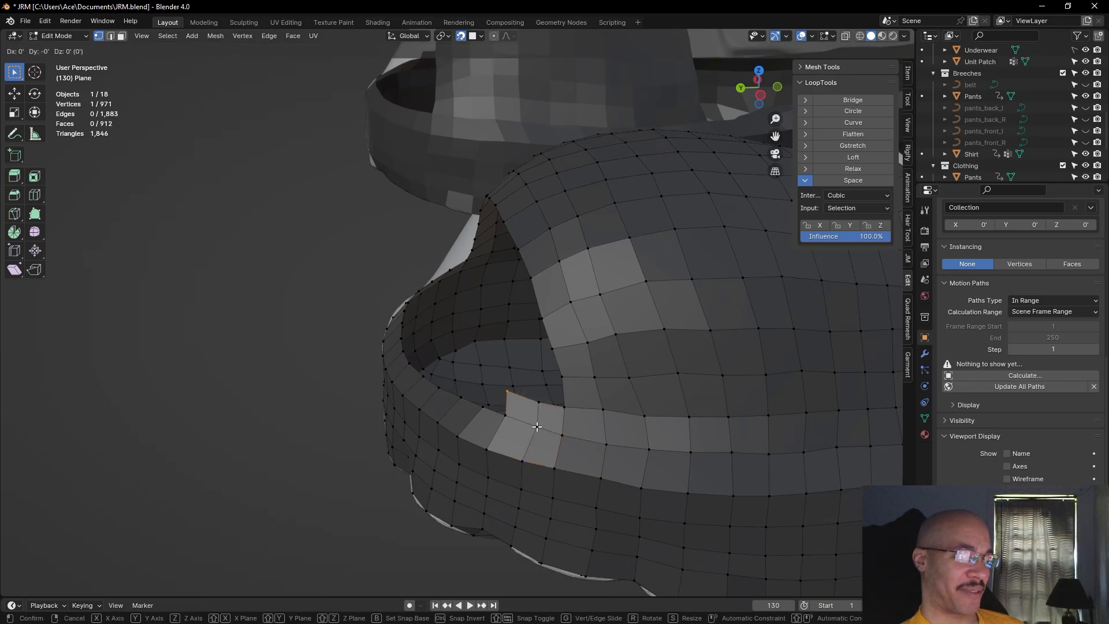
pyautogui.click(543, 426)
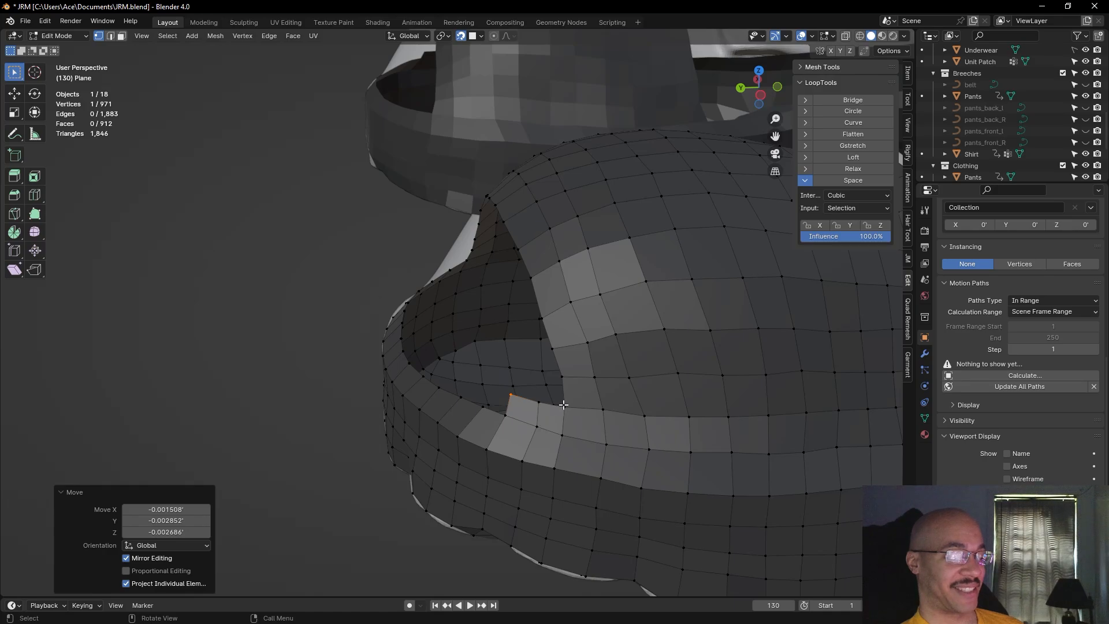
# Add a second row of two quads directly above the new pair, continuing the opposite side's front columns up the strap edge
pyautogui.press('f')
pyautogui.click(553, 412)
pyautogui.press('f')
pyautogui.click(538, 408)
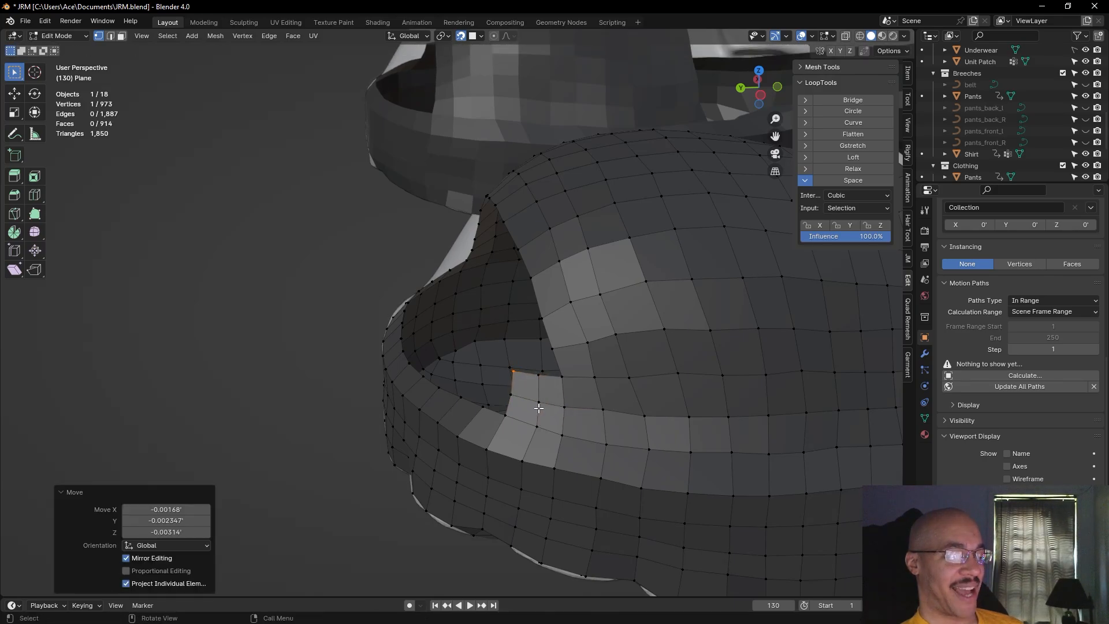
# Fill three new faces along the toe opening's lower corner to continue the shoe's retopology mesh
pyautogui.press('f')
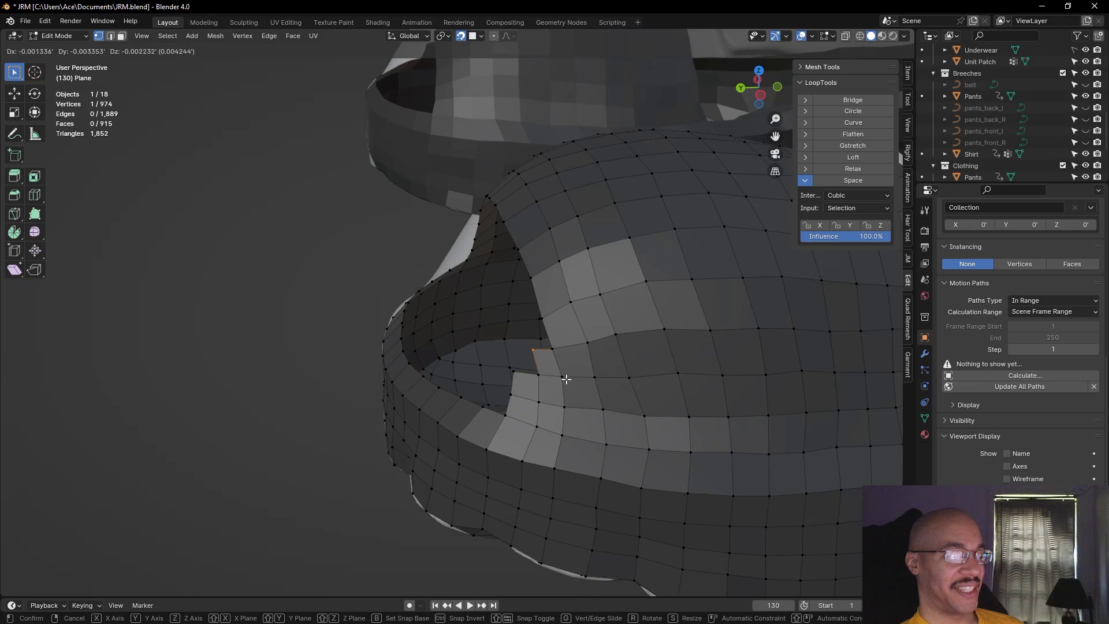
pyautogui.click(564, 378)
pyautogui.press('f')
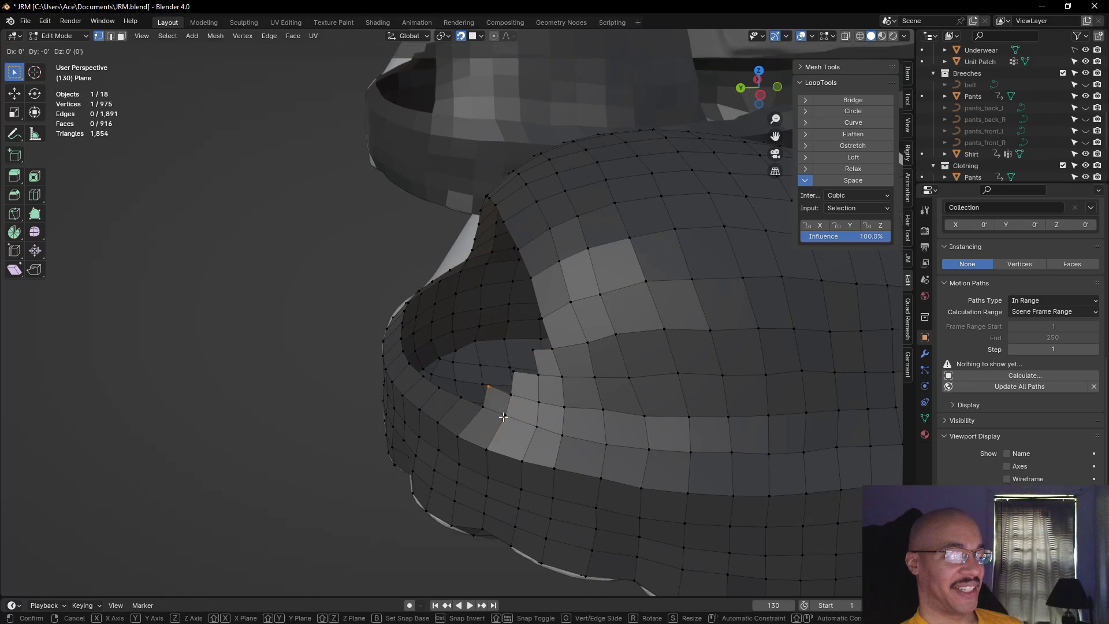
pyautogui.click(506, 401)
pyautogui.press('f')
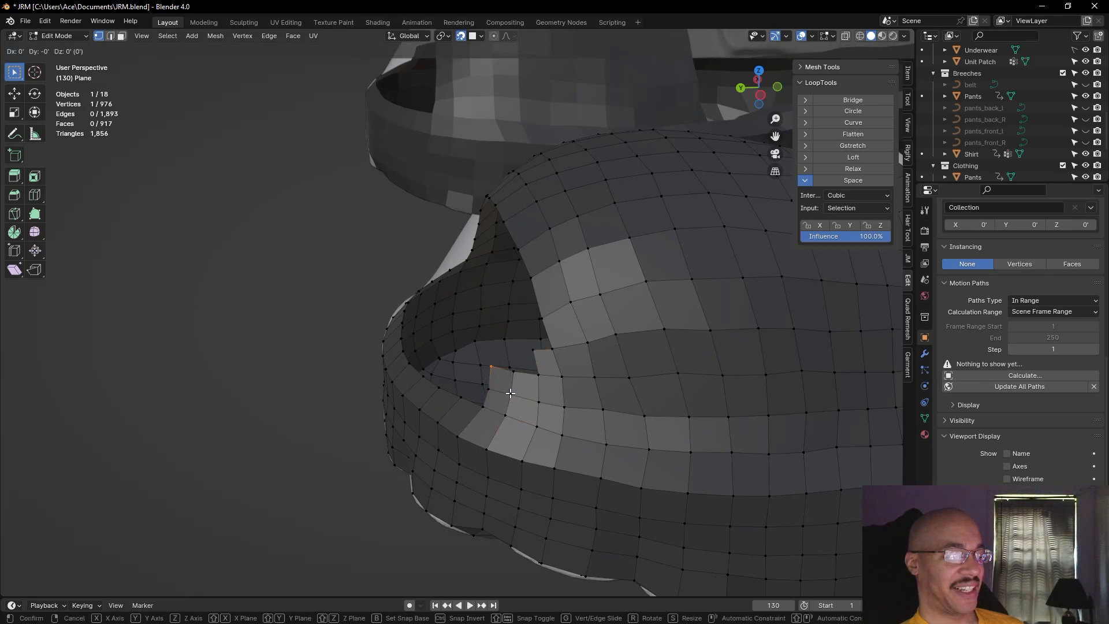
pyautogui.click(510, 394)
# Fill one face at the lower corner on the opposite side of the toe opening, and clear the selection
pyautogui.moveTo(434, 414); pyautogui.dragTo(484, 311, button='middle')
pyautogui.scroll(3, 277, 367)
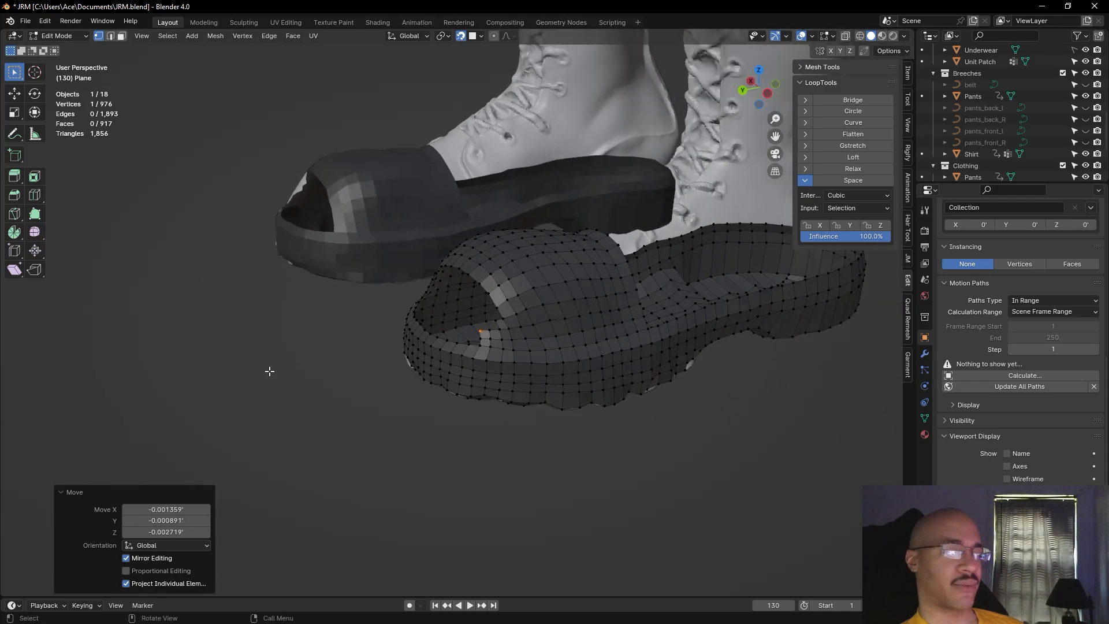
pyautogui.moveTo(353, 422); pyautogui.dragTo(522, 418, button='middle')
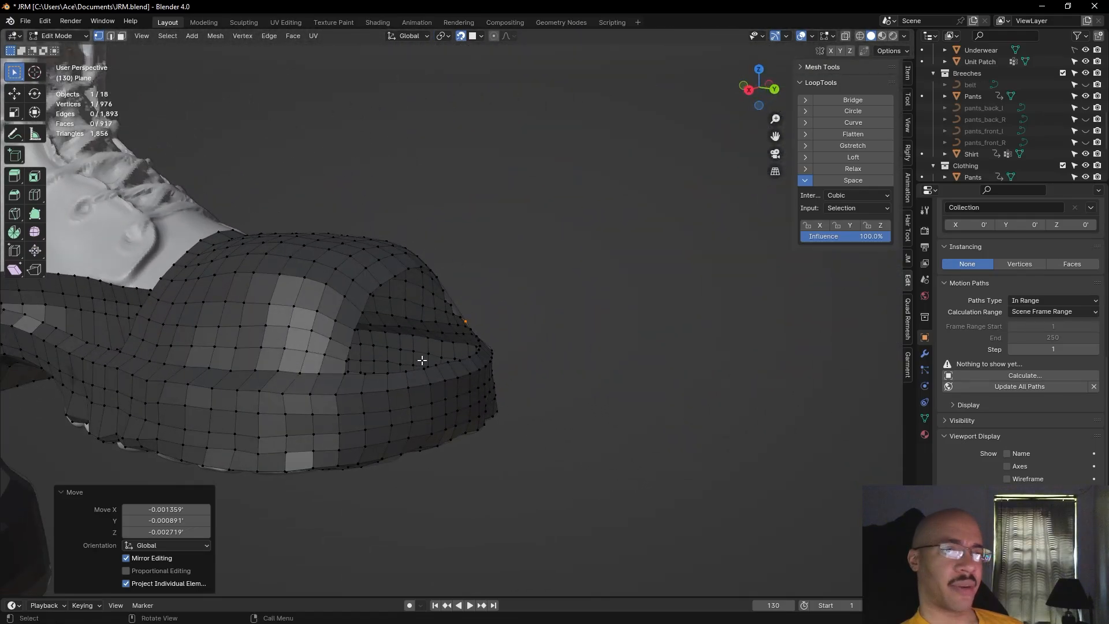
pyautogui.click(344, 373)
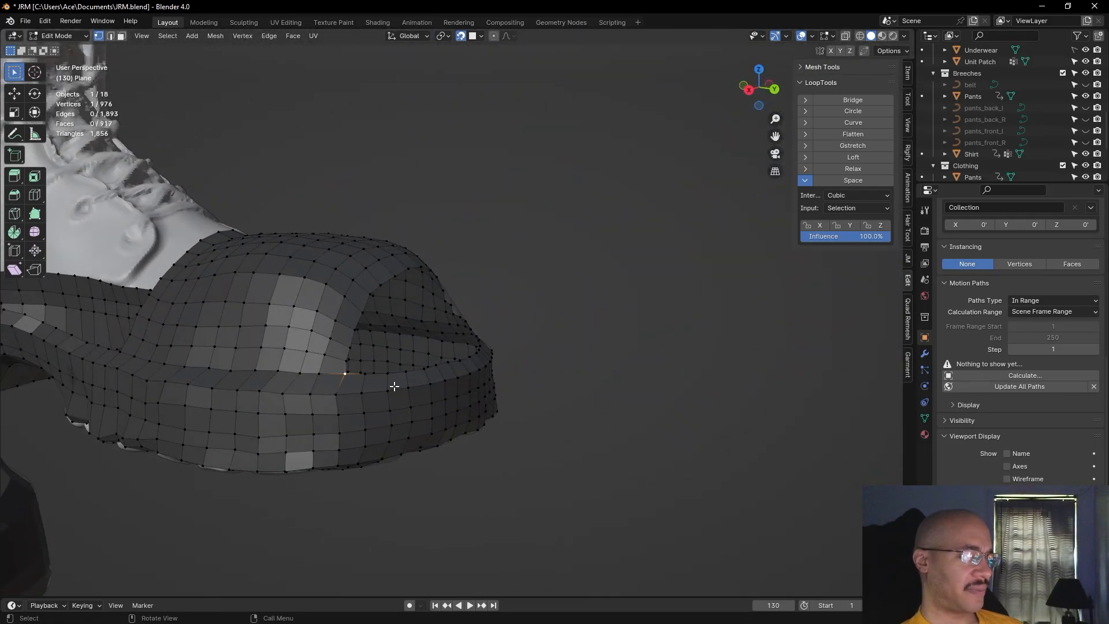
pyautogui.press('f')
pyautogui.click(355, 365)
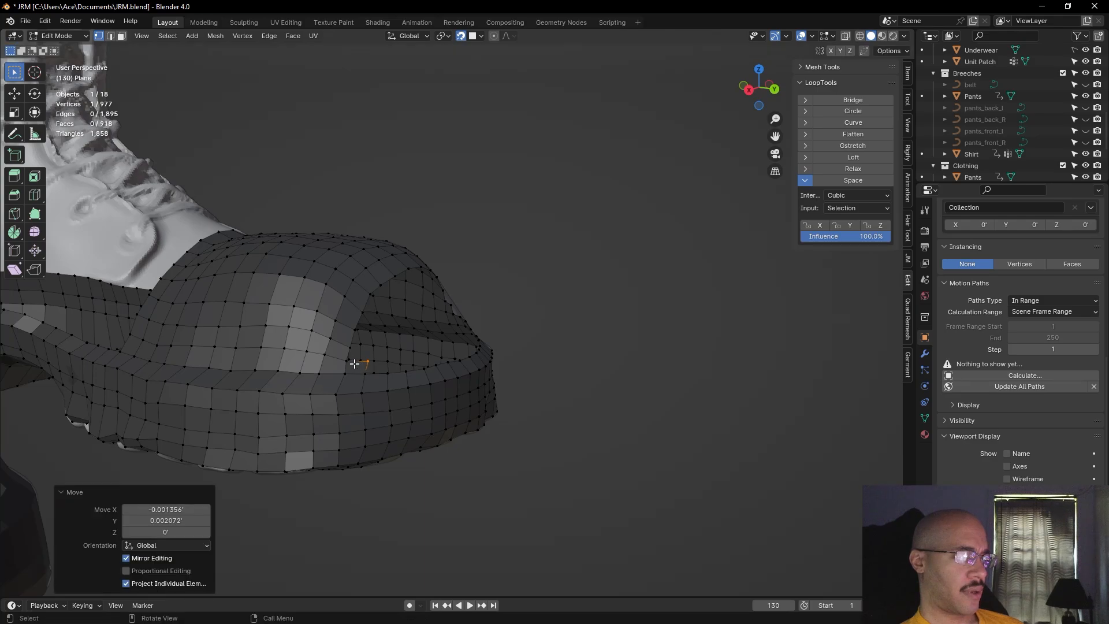
pyautogui.press('g')
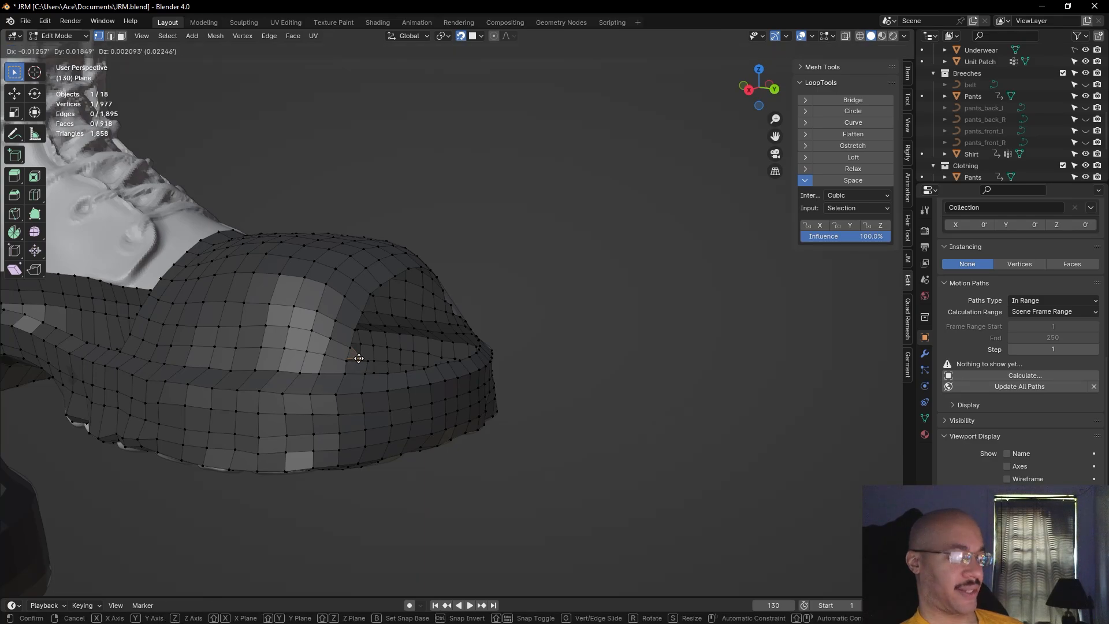
pyautogui.press('Escape')
pyautogui.moveTo(633, 334)
pyautogui.mouseDown(button='middle')
pyautogui.moveTo(552, 354)
pyautogui.moveTo(633, 349)
pyautogui.mouseUp(button='middle')
pyautogui.click(629, 351)
# Fill four more faces in a strip up that side of the toe opening, from the sole rim towards the upper
pyautogui.moveTo(369, 372); pyautogui.dragTo(399, 391, button='middle')
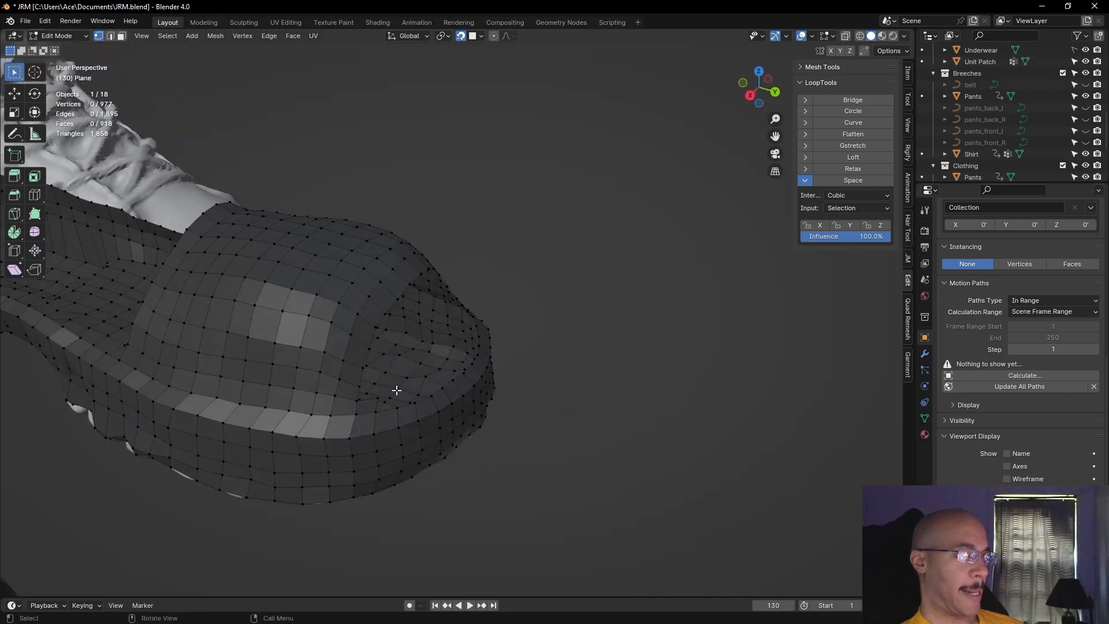
pyautogui.press('f')
pyautogui.click(369, 396)
pyautogui.click(363, 386)
pyautogui.press('f')
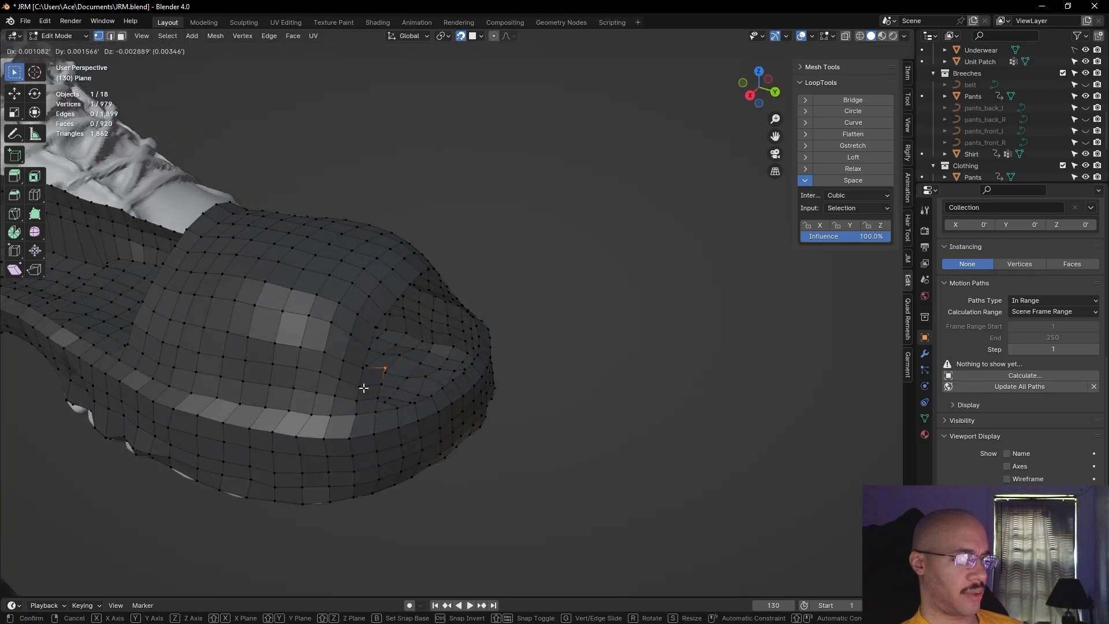
pyautogui.click(365, 388)
pyautogui.press('f')
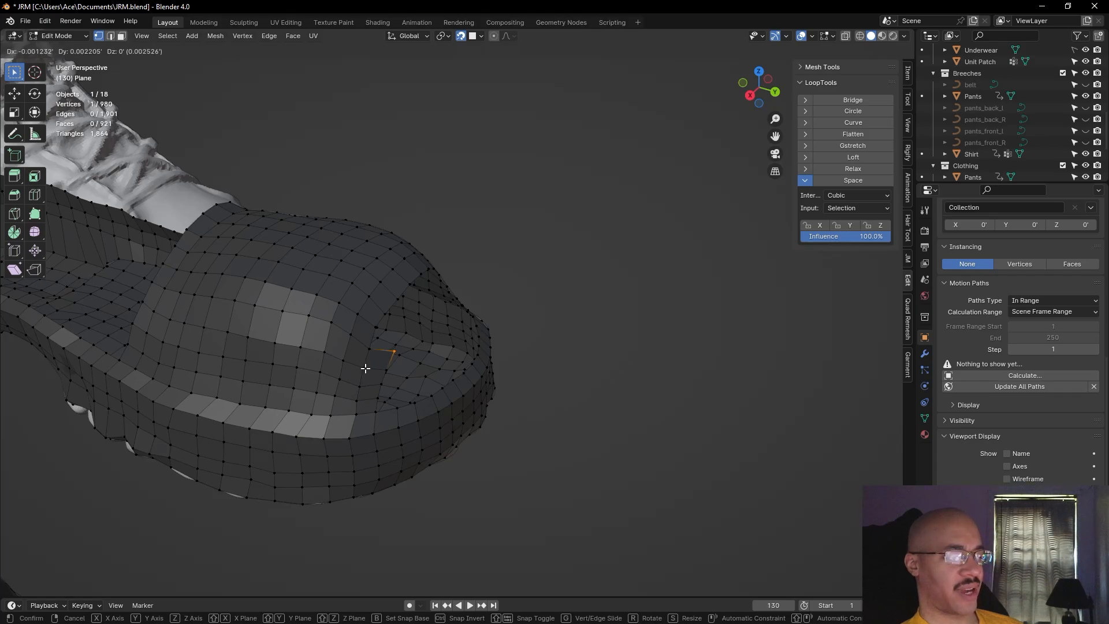
pyautogui.click(364, 370)
pyautogui.press('f')
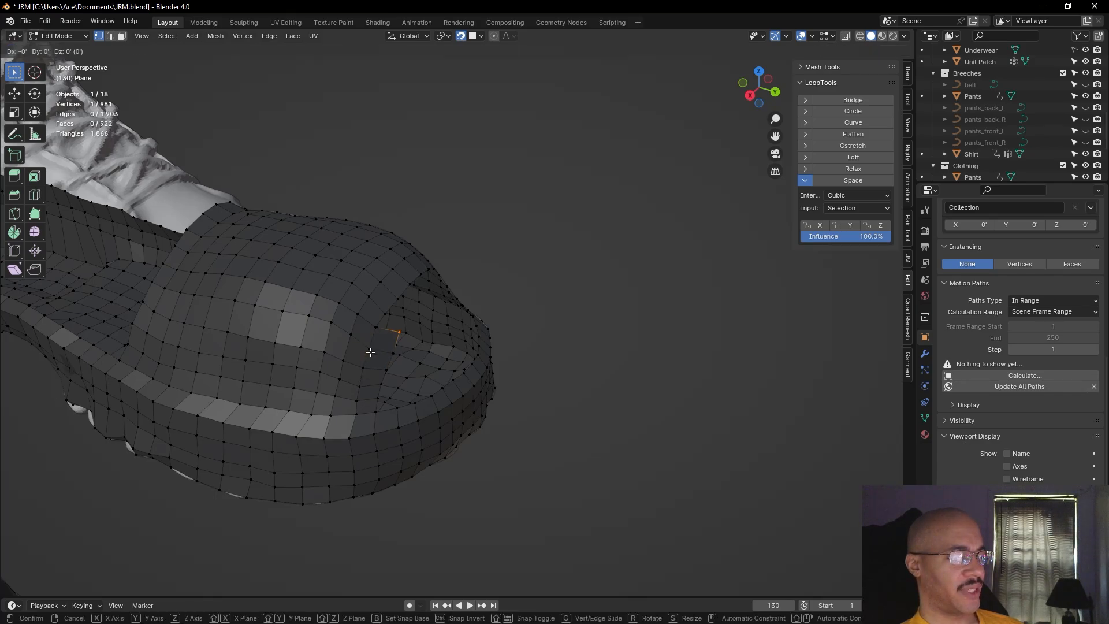
pyautogui.click(374, 357)
# Examine the character from above, behind and the front, checking the trouser knees, lower legs and footwear
pyautogui.keyDown('alt'); pyautogui.moveTo(568, 380); pyautogui.dragTo(580, 356); pyautogui.keyUp('alt')
pyautogui.scroll(-8, 579, 357)
pyautogui.moveTo(619, 243)
pyautogui.keyDown('alt'); pyautogui.mouseDown()
pyautogui.moveTo(558, 246)
pyautogui.moveTo(557, 277)
pyautogui.moveTo(437, 517)
pyautogui.mouseUp(); pyautogui.keyUp('alt')
pyautogui.keyDown('alt'); pyautogui.keyDown('shift'); pyautogui.moveTo(467, 289); pyautogui.dragTo(456, 504); pyautogui.keyUp('shift'); pyautogui.keyUp('alt')
pyautogui.keyDown('alt'); pyautogui.keyDown('shift'); pyautogui.moveTo(470, 254); pyautogui.dragTo(485, 330); pyautogui.keyUp('shift'); pyautogui.keyUp('alt')
pyautogui.keyDown('alt'); pyautogui.moveTo(459, 232); pyautogui.dragTo(654, 288); pyautogui.keyUp('alt')
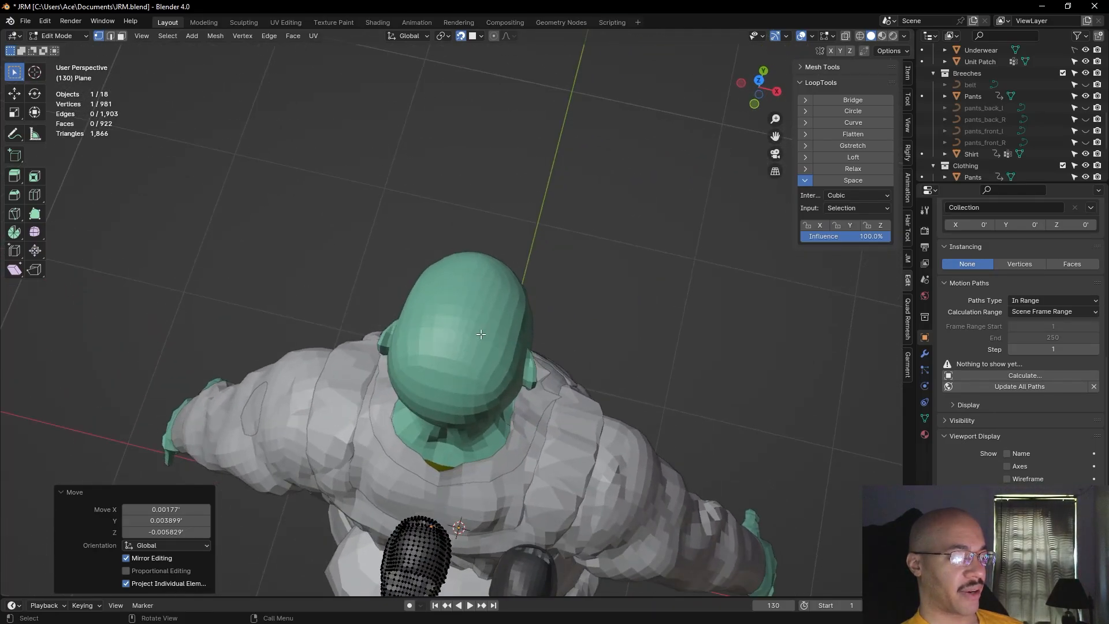
pyautogui.keyDown('alt'); pyautogui.moveTo(457, 375); pyautogui.dragTo(603, 211); pyautogui.keyUp('alt')
pyautogui.keyDown('ctrl'); pyautogui.keyDown('alt'); pyautogui.moveTo(678, 207); pyautogui.dragTo(647, 439); pyautogui.keyUp('alt'); pyautogui.keyUp('ctrl')
pyautogui.keyDown('alt'); pyautogui.keyDown('shift'); pyautogui.moveTo(597, 543); pyautogui.dragTo(521, 391); pyautogui.keyUp('shift'); pyautogui.keyUp('alt')
pyautogui.keyDown('alt'); pyautogui.moveTo(581, 367); pyautogui.dragTo(543, 416); pyautogui.keyUp('alt')
pyautogui.keyDown('ctrl'); pyautogui.keyDown('alt'); pyautogui.moveTo(534, 537); pyautogui.dragTo(618, 275); pyautogui.keyUp('alt'); pyautogui.keyUp('ctrl')
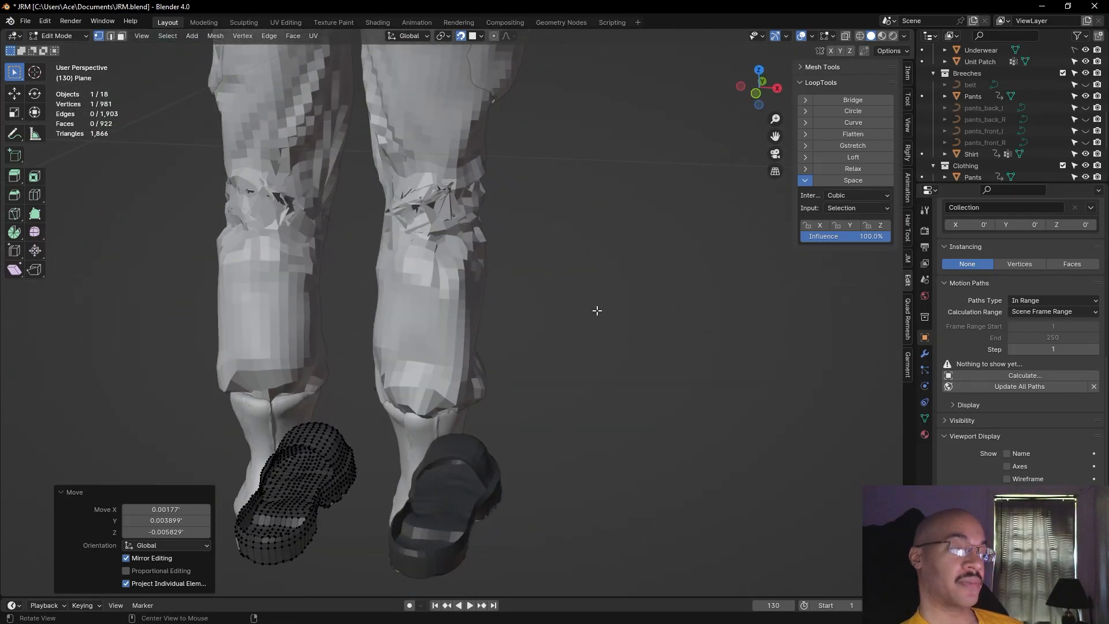
pyautogui.moveTo(596, 307); pyautogui.dragTo(483, 252, button='middle')
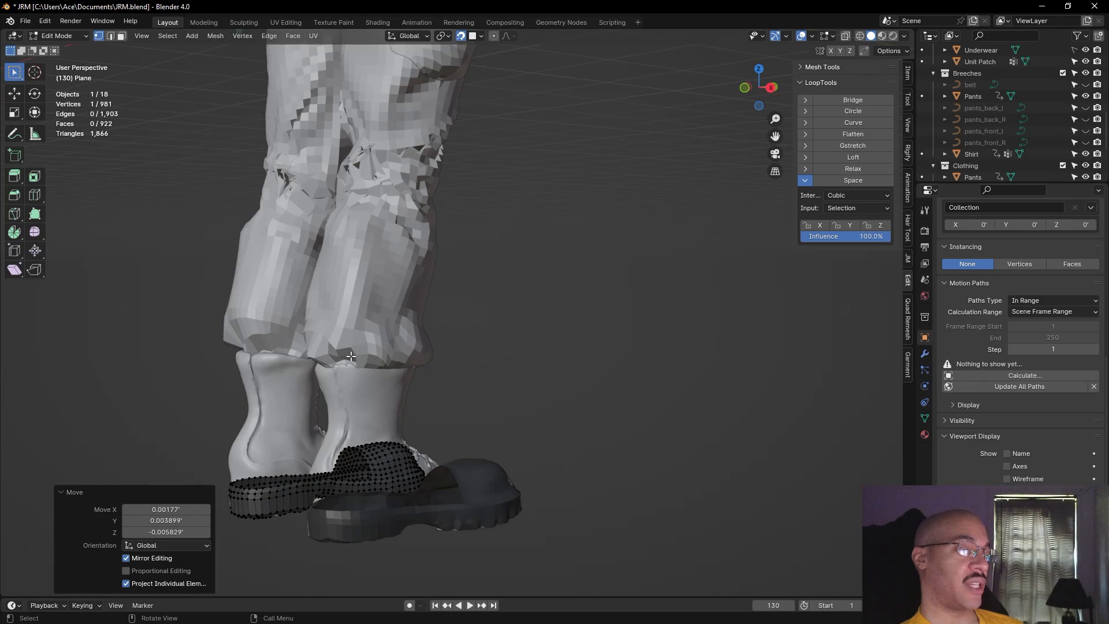
pyautogui.moveTo(447, 206)
pyautogui.mouseDown(button='middle')
pyautogui.moveTo(512, 324)
pyautogui.moveTo(648, 322)
pyautogui.moveTo(430, 203)
pyautogui.mouseUp(button='middle')
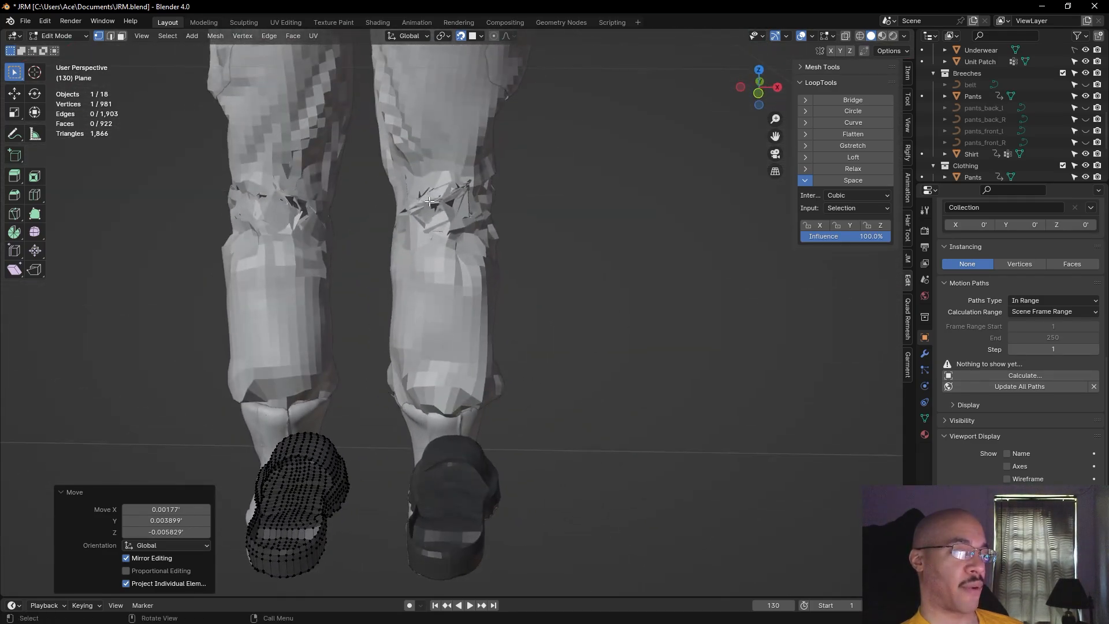
pyautogui.moveTo(572, 299); pyautogui.dragTo(363, 296, button='middle')
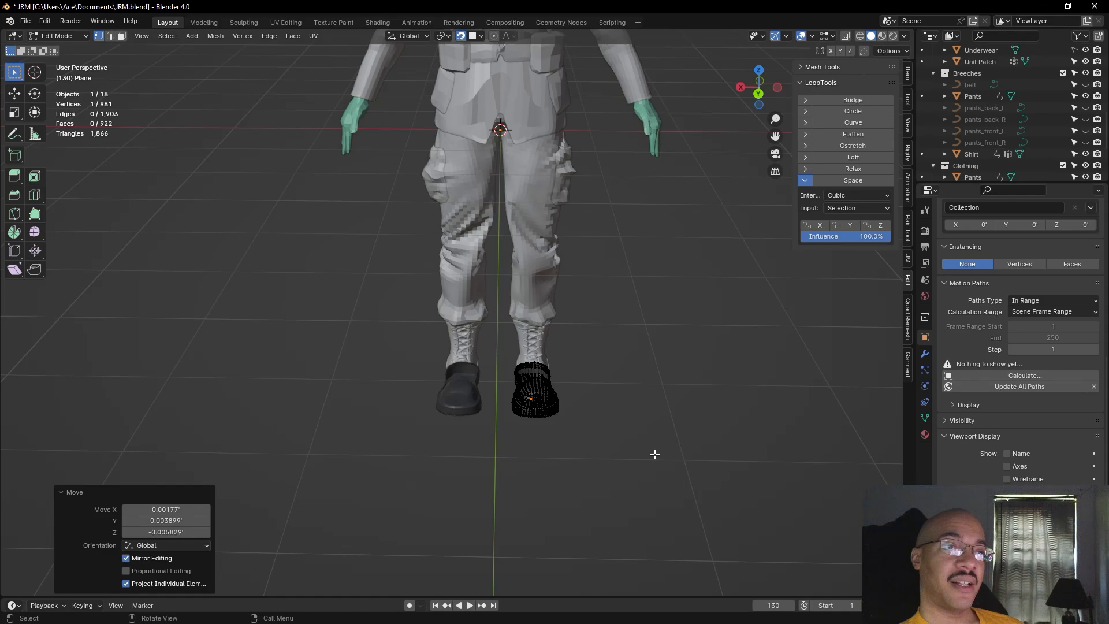
pyautogui.scroll(3, 654, 454)
pyautogui.moveTo(710, 452); pyautogui.dragTo(694, 421, button='middle')
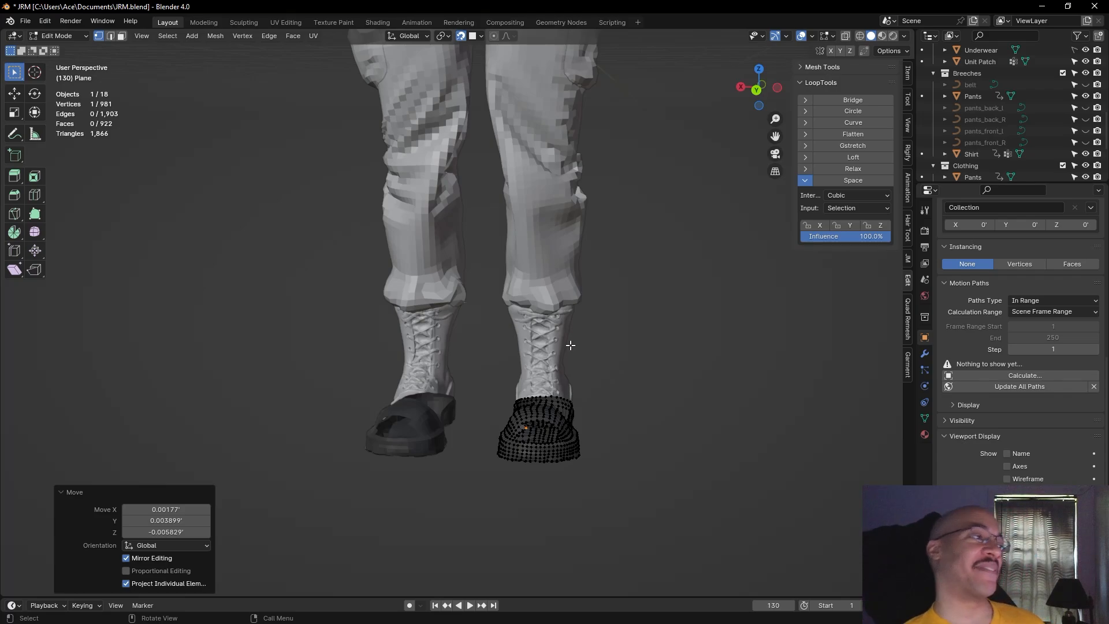
pyautogui.moveTo(641, 404)
pyautogui.mouseDown(button='middle')
pyautogui.moveTo(566, 405)
pyautogui.moveTo(638, 410)
pyautogui.mouseUp(button='middle')
pyautogui.scroll(6, 649, 421)
pyautogui.moveTo(662, 431); pyautogui.dragTo(462, 400, button='middle')
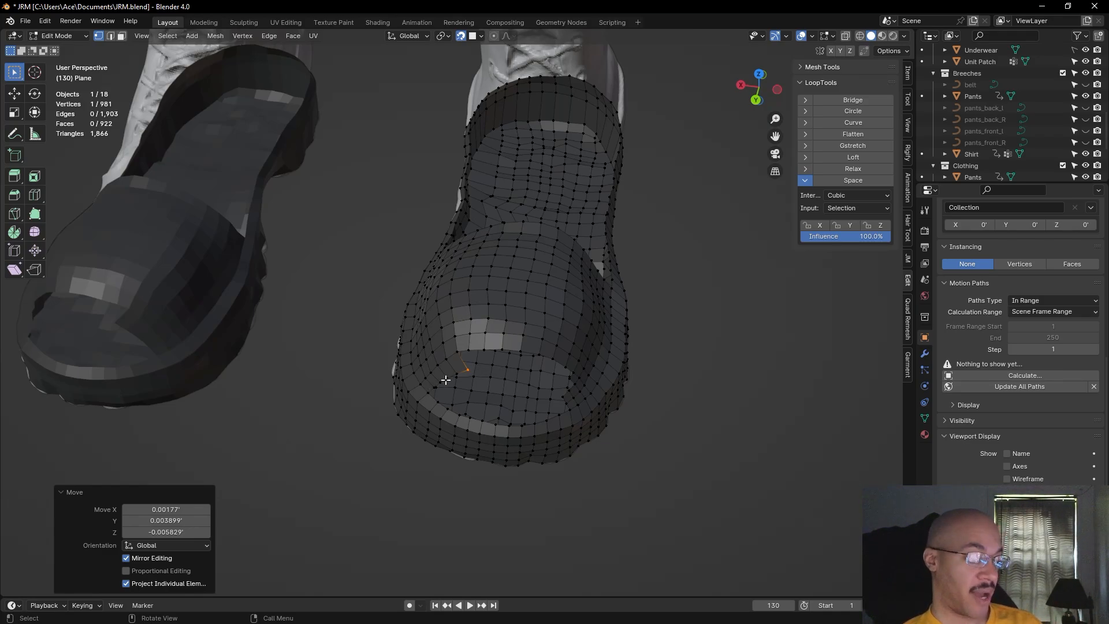
# Move three vertices along the toe opening's side edge so the newly filled strip is evenly shaped
pyautogui.hotkey('alt', 'a')
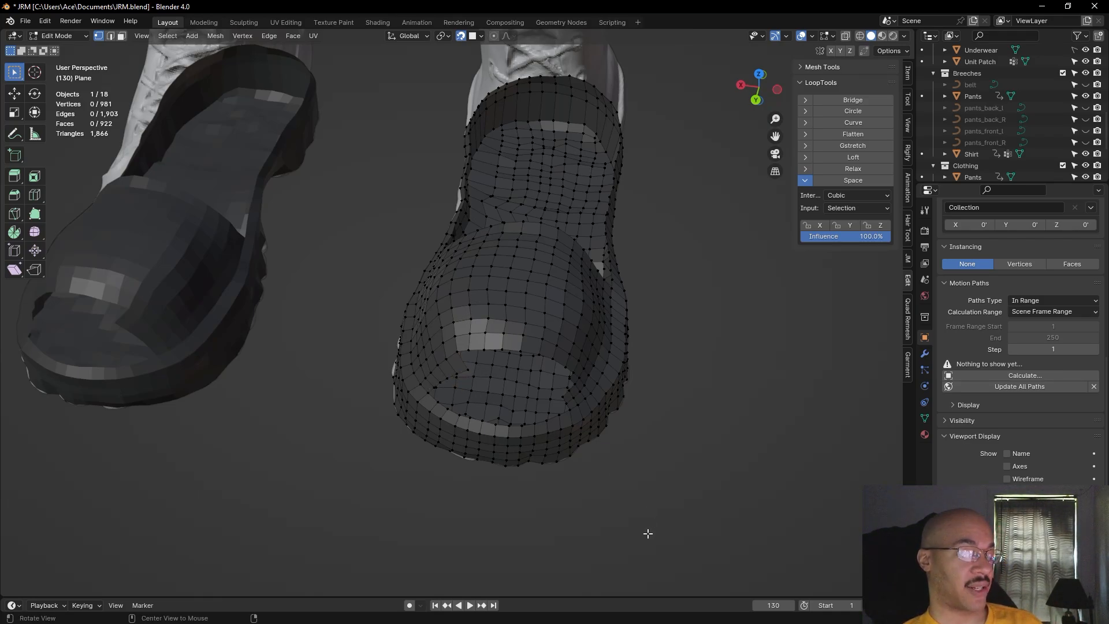
pyautogui.scroll(2, 656, 534)
pyautogui.keyDown('alt'); pyautogui.keyDown('shift'); pyautogui.moveTo(682, 528); pyautogui.dragTo(625, 274); pyautogui.keyUp('shift'); pyautogui.keyUp('alt')
pyautogui.scroll(2, 653, 346)
pyautogui.keyDown('alt'); pyautogui.keyDown('shift'); pyautogui.moveTo(647, 359); pyautogui.dragTo(716, 476); pyautogui.keyUp('shift'); pyautogui.keyUp('alt')
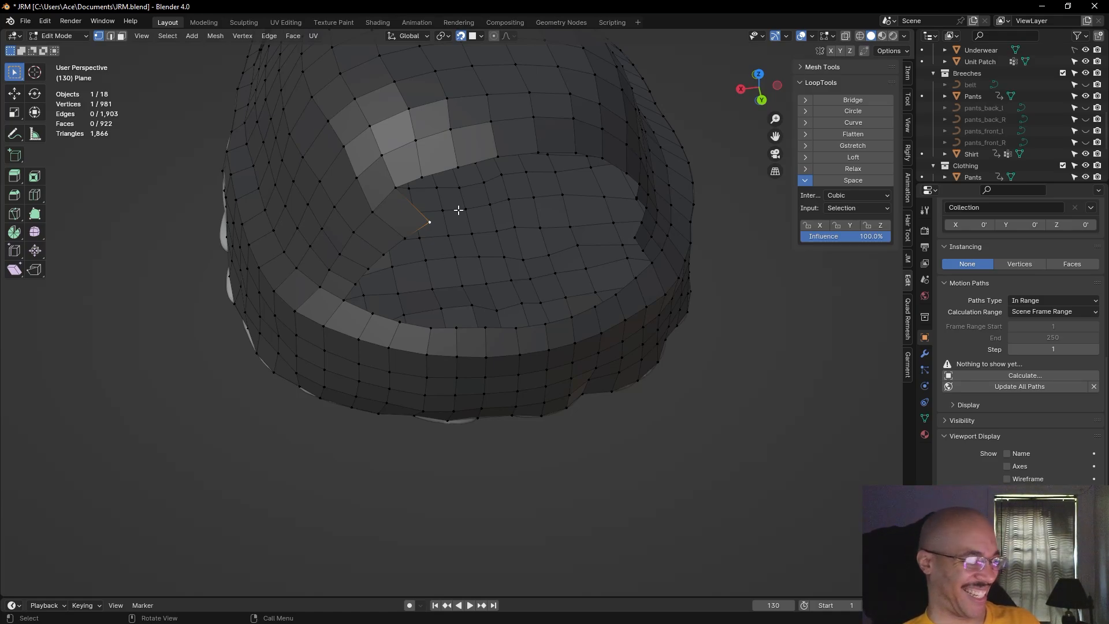
pyautogui.press('g')
pyautogui.click(417, 223)
pyautogui.press('g')
pyautogui.click(392, 245)
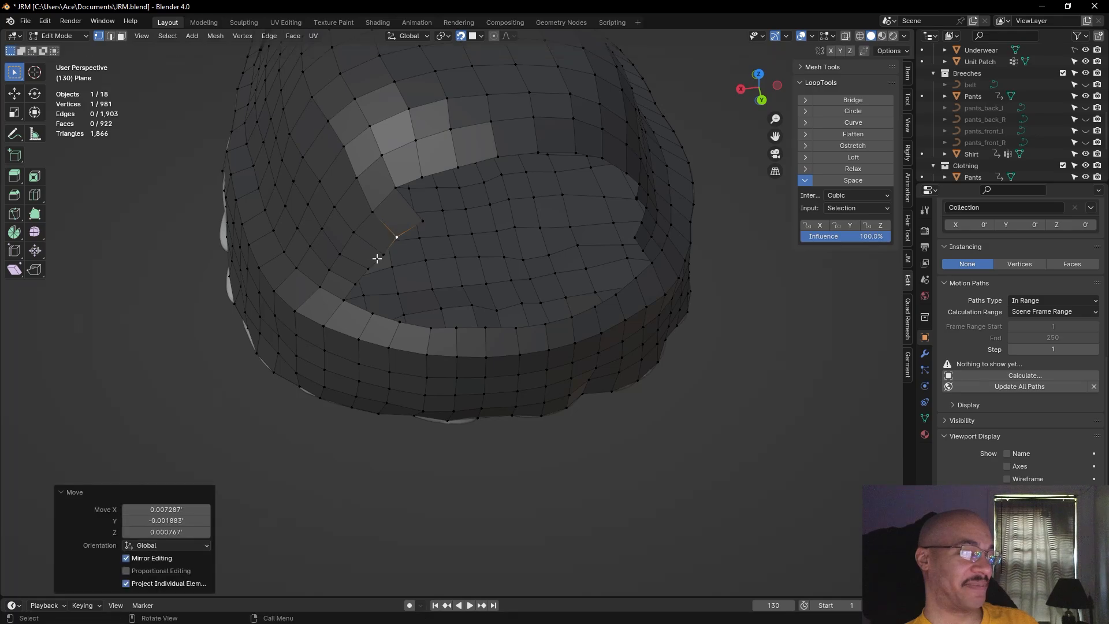
pyautogui.press('g')
pyautogui.click(378, 254)
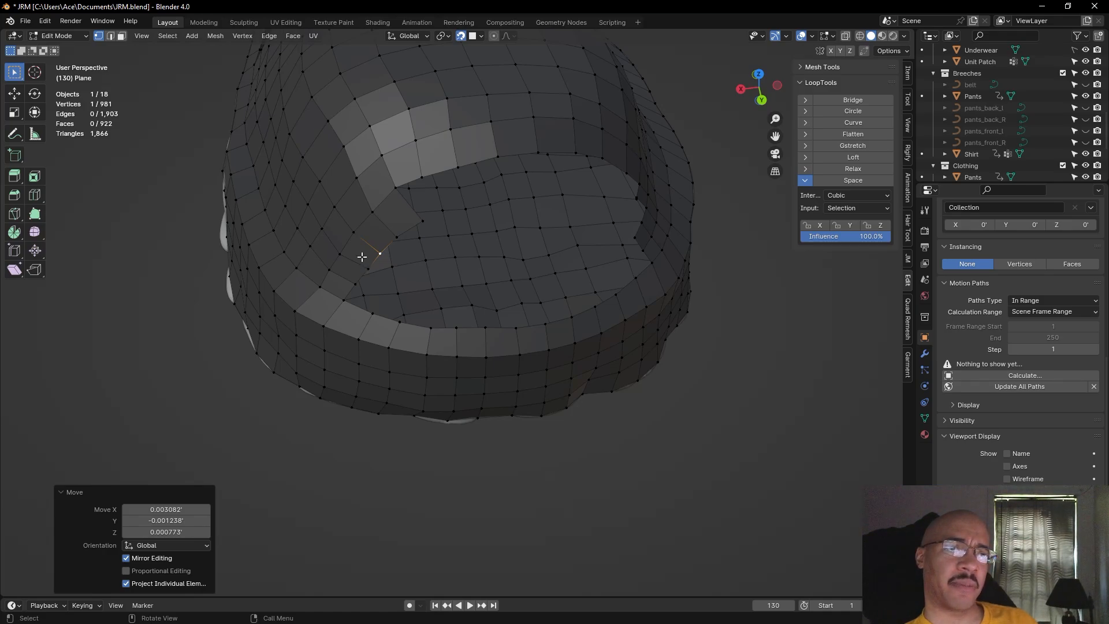
# Fill a face at the upper corner of the toe opening, extending the side strip towards the top edge
pyautogui.scroll(-3, 381, 250)
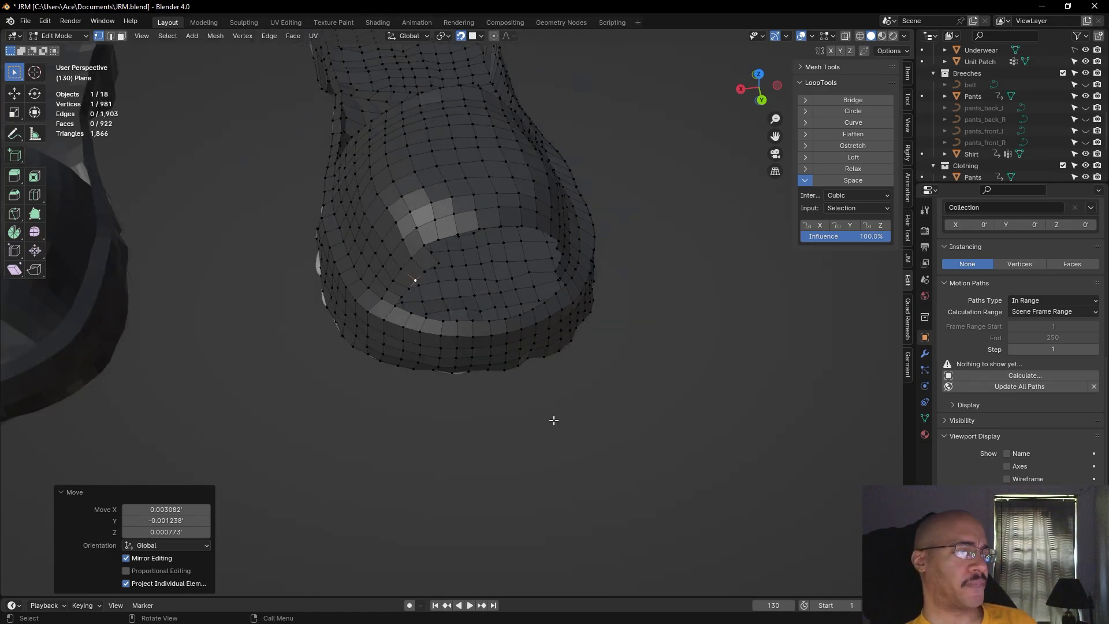
pyautogui.moveTo(528, 433); pyautogui.dragTo(491, 435, button='middle')
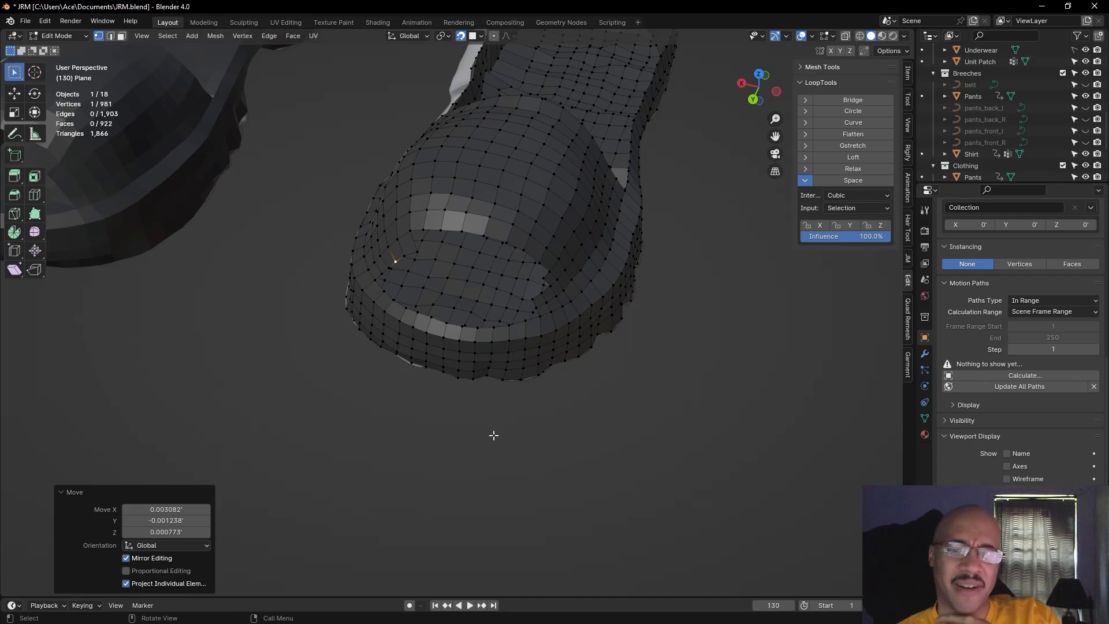
pyautogui.moveTo(475, 453); pyautogui.dragTo(397, 513, button='middle')
pyautogui.moveTo(436, 303); pyautogui.dragTo(475, 261)
pyautogui.press('f')
pyautogui.click(470, 256)
# Reposition five vertices along the toe opening's side edge, down from the new corner face, to smooth its outline
pyautogui.click(485, 280)
pyautogui.press('g')
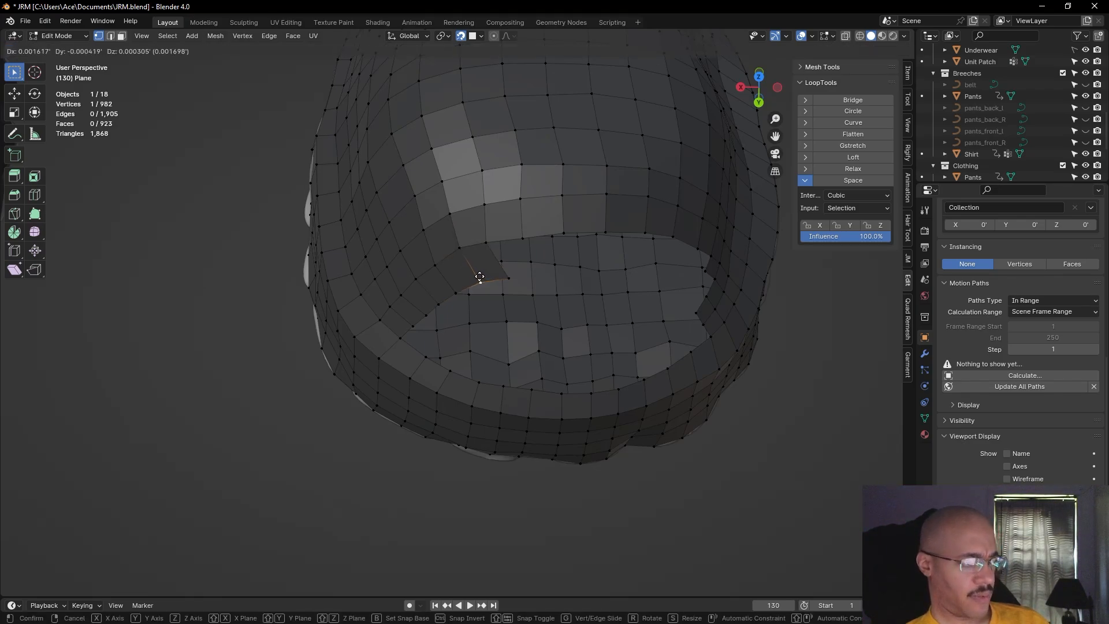
pyautogui.click(474, 278)
pyautogui.click(456, 292)
pyautogui.press('g')
pyautogui.click(448, 292)
pyautogui.click(436, 304)
pyautogui.press('g')
pyautogui.click(435, 305)
pyautogui.click(426, 315)
pyautogui.press('g')
pyautogui.click(425, 315)
pyautogui.click(502, 274)
pyautogui.press('g')
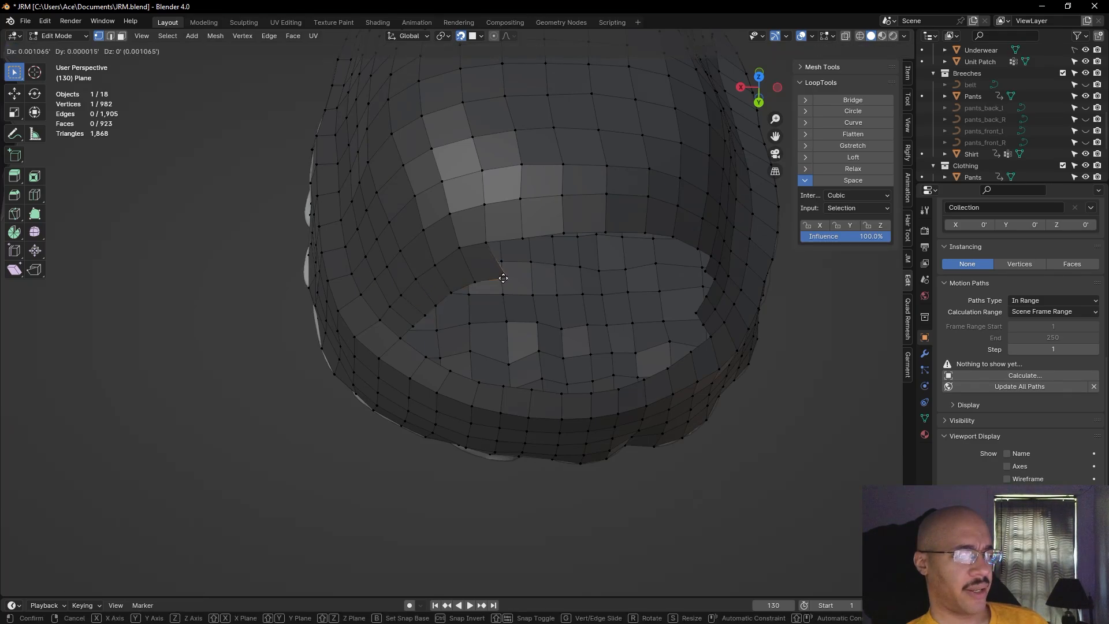
pyautogui.click(500, 273)
# Fill four faces along the top edge of the toe opening, continuing the row across from the corner
pyautogui.click(486, 243)
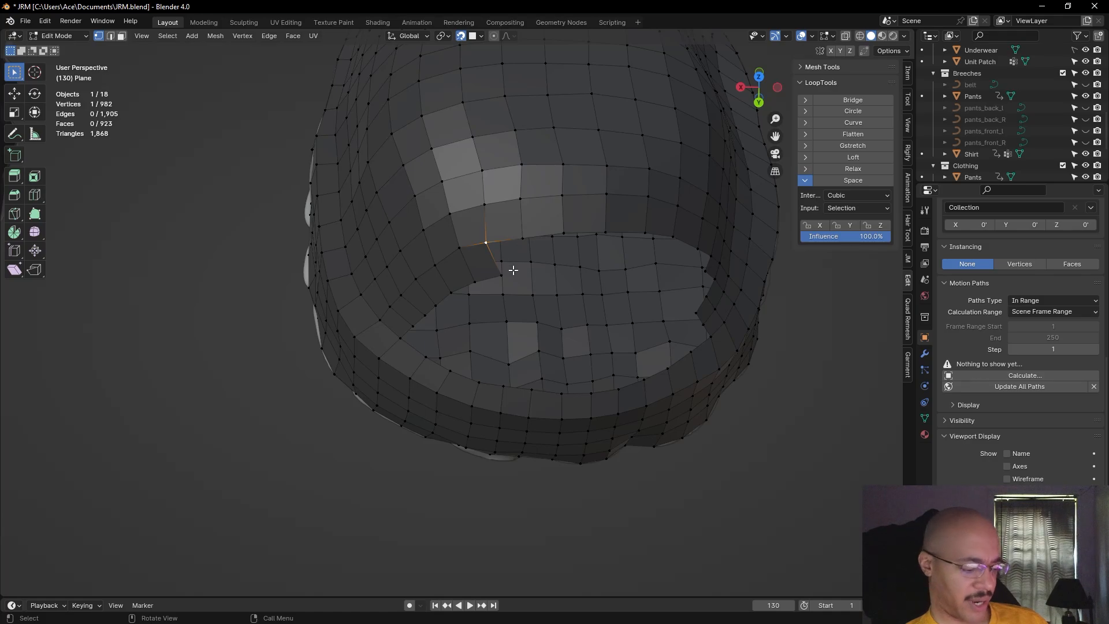
pyautogui.press('f')
pyautogui.click(510, 268)
pyautogui.press('g')
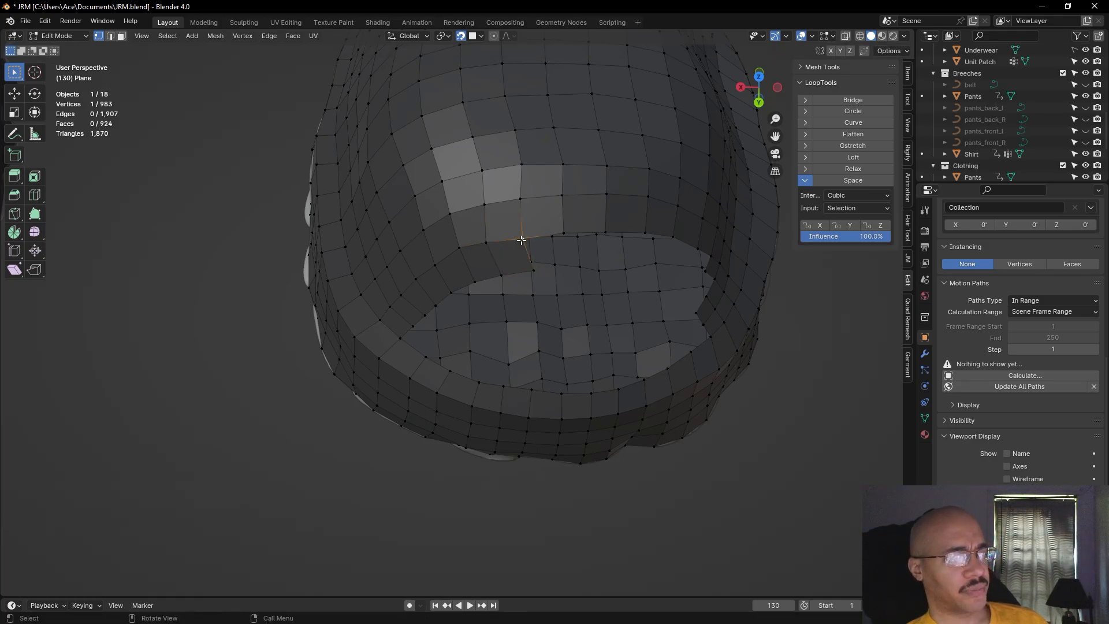
pyautogui.click(532, 243)
pyautogui.press('f')
pyautogui.click(563, 233)
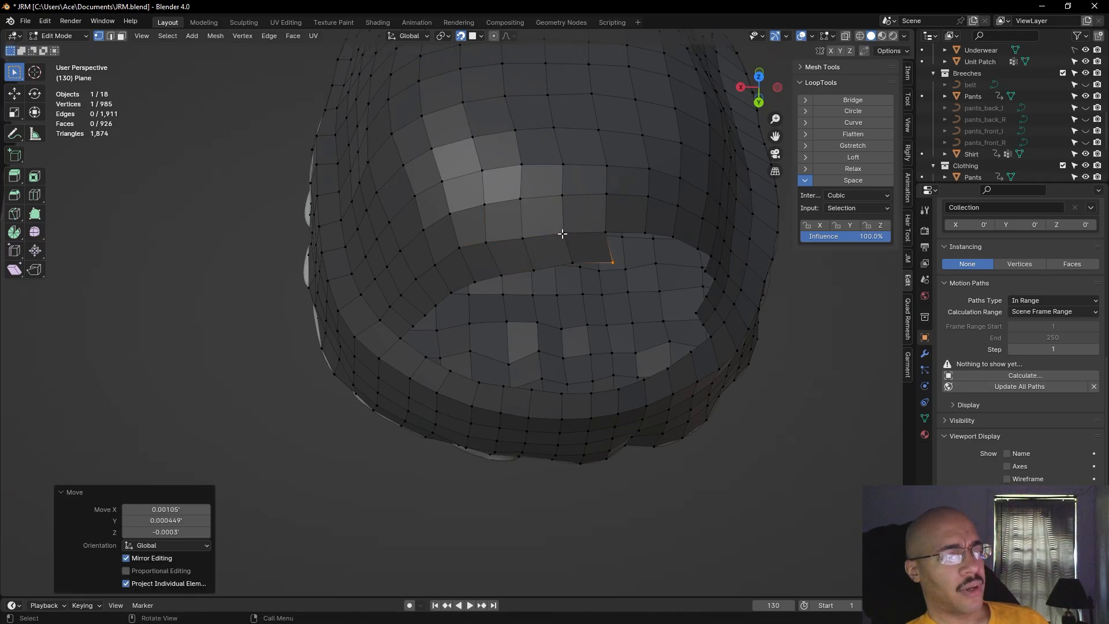
pyautogui.press('f')
pyautogui.click(604, 235)
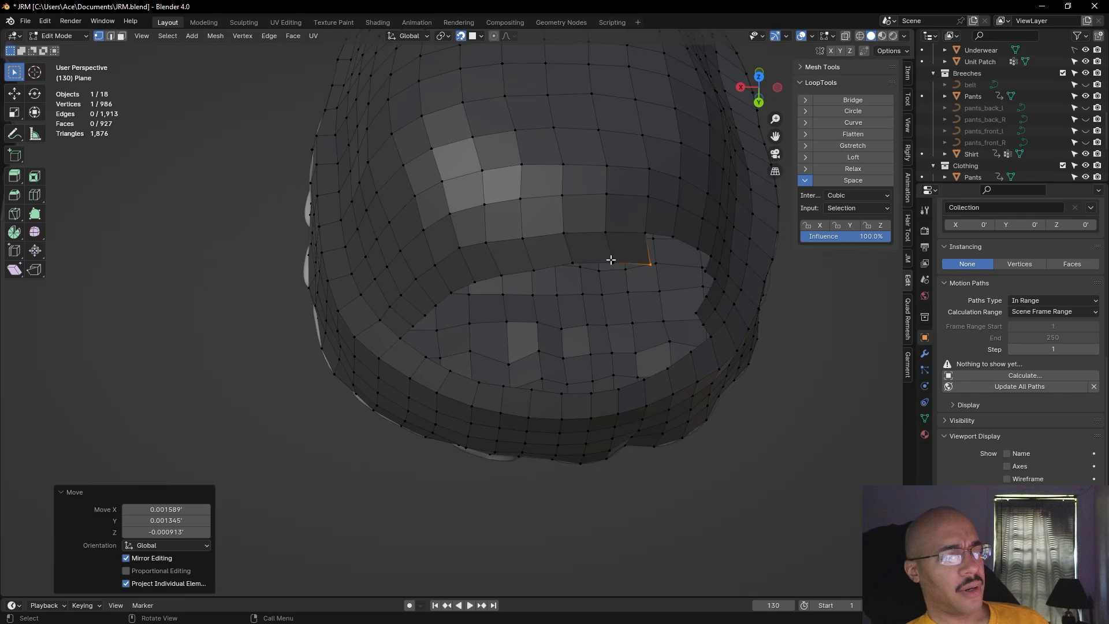
# Shift three vertices along the new row's lower edge to even out the widths of its faces
pyautogui.press('g')
pyautogui.press('g')
pyautogui.click(599, 264)
pyautogui.press('g')
pyautogui.click(567, 265)
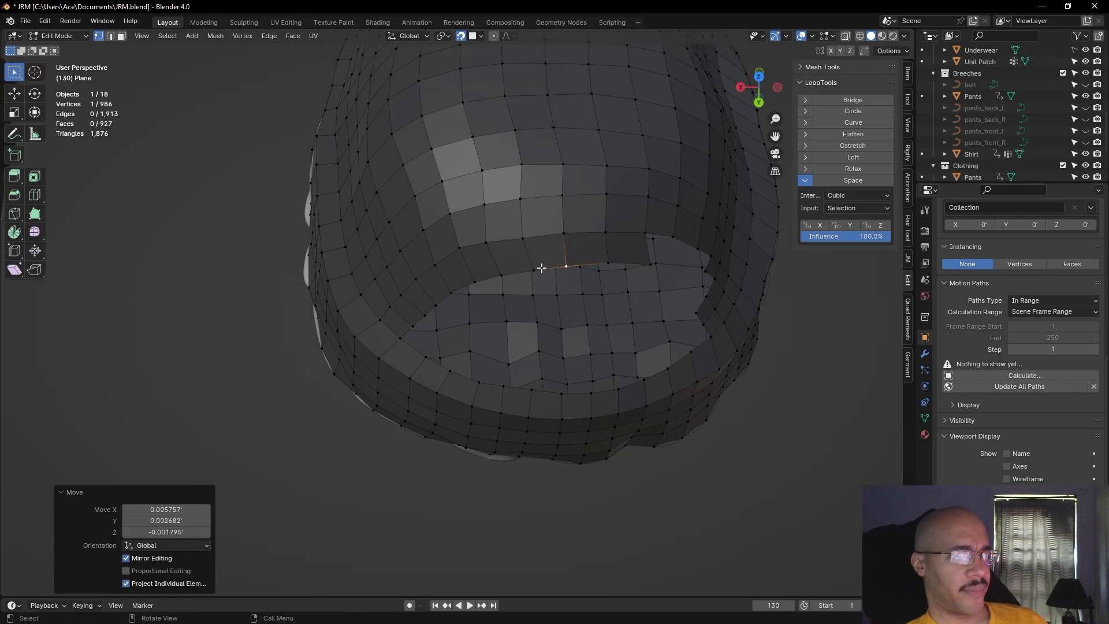
pyautogui.press('g')
pyautogui.click(529, 267)
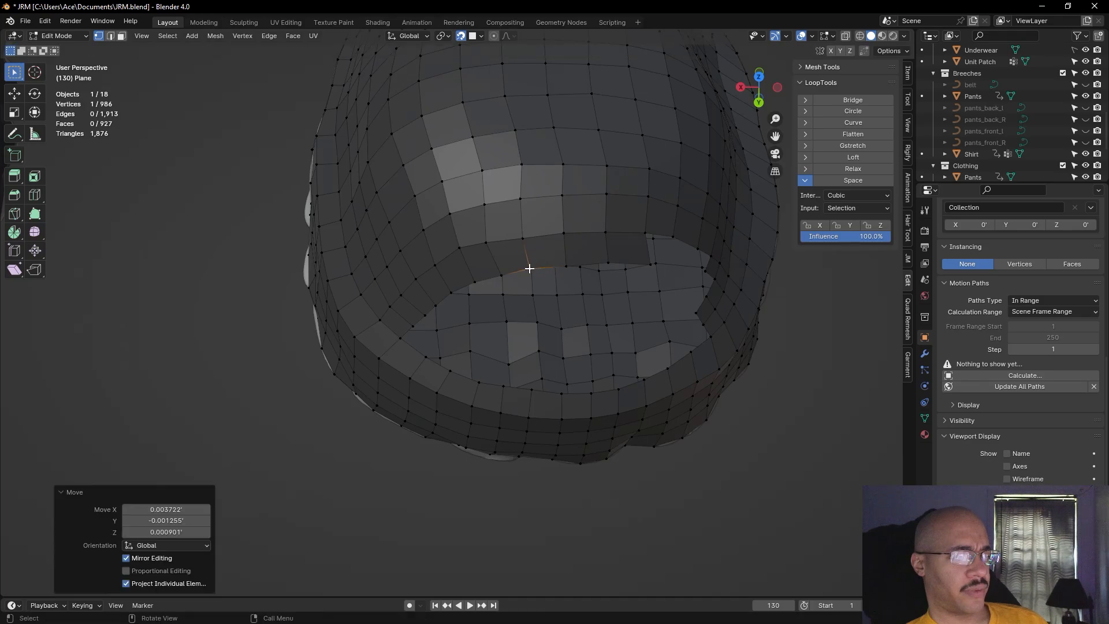
# Examine the crumpled mesh at the back of the trouser knees from behind the character
pyautogui.scroll(-5, 514, 289)
pyautogui.scroll(-3, 513, 289)
pyautogui.moveTo(383, 248); pyautogui.dragTo(560, 407, button='middle')
pyautogui.scroll(4, 619, 335)
pyautogui.press('Left')
pyautogui.moveTo(656, 327); pyautogui.dragTo(658, 360, button='middle')
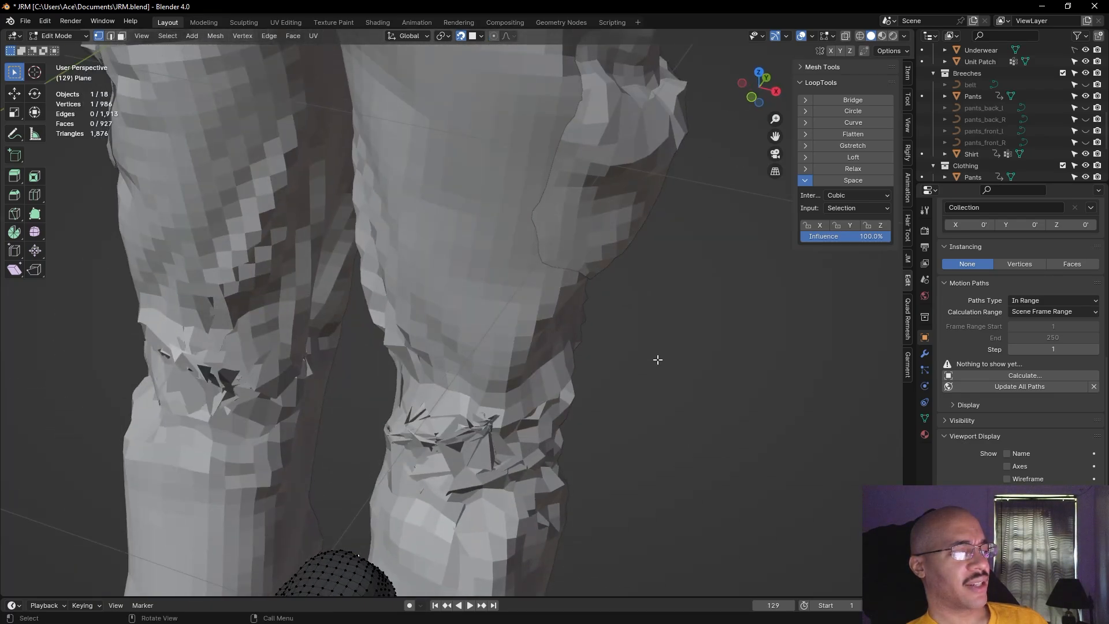
pyautogui.scroll(-4, 586, 322)
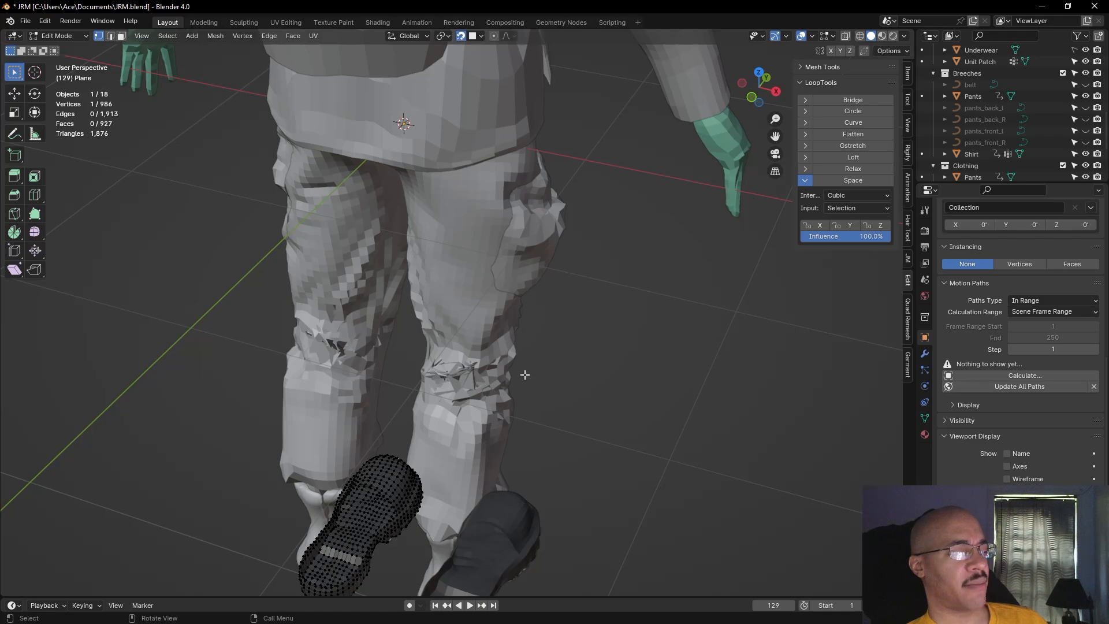
# Shift two vertices along the free lower edge of the face row at the top of the toe opening to smooth its outline
pyautogui.scroll(3, 456, 335)
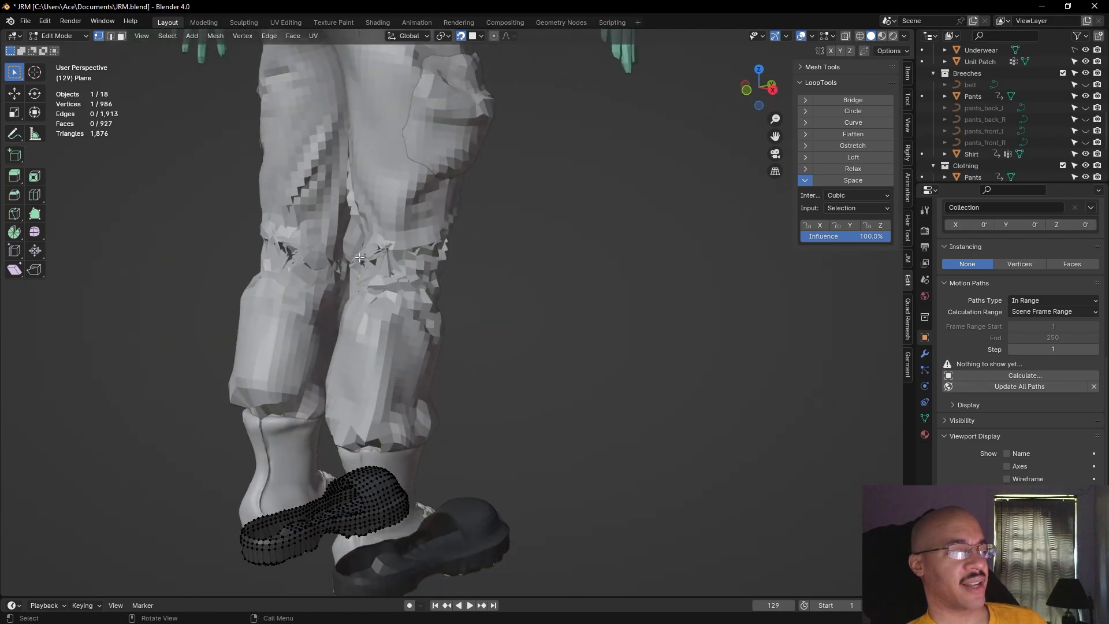
pyautogui.scroll(-4, 586, 379)
pyautogui.moveTo(587, 379); pyautogui.dragTo(428, 425, button='middle')
pyautogui.scroll(5, 439, 428)
pyautogui.moveTo(704, 459); pyautogui.dragTo(608, 436, button='middle')
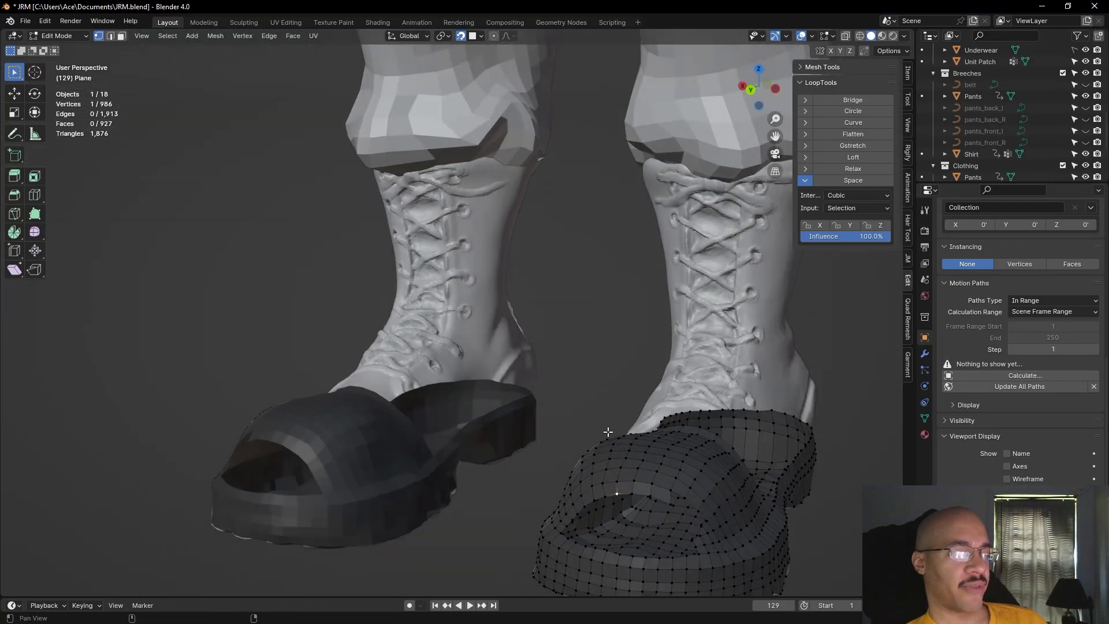
pyautogui.keyDown('shift'); pyautogui.moveTo(559, 358); pyautogui.dragTo(403, 196, button='middle'); pyautogui.keyUp('shift')
pyautogui.moveTo(632, 425); pyautogui.dragTo(641, 465, button='middle')
pyautogui.scroll(3, 642, 464)
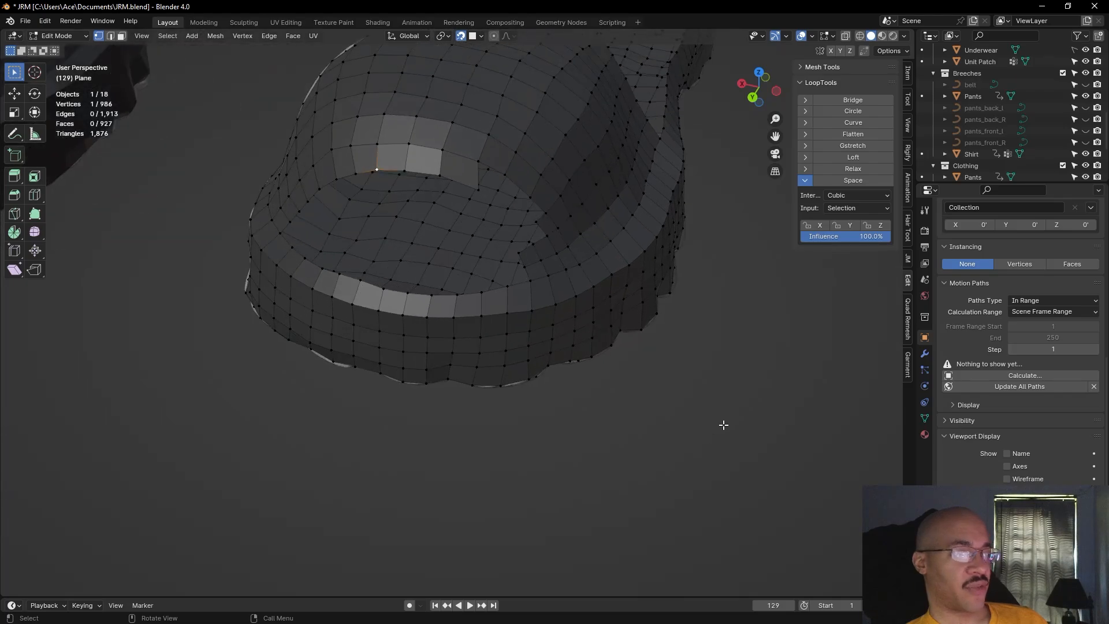
pyautogui.moveTo(738, 366); pyautogui.dragTo(647, 438, button='middle')
pyautogui.click(440, 278)
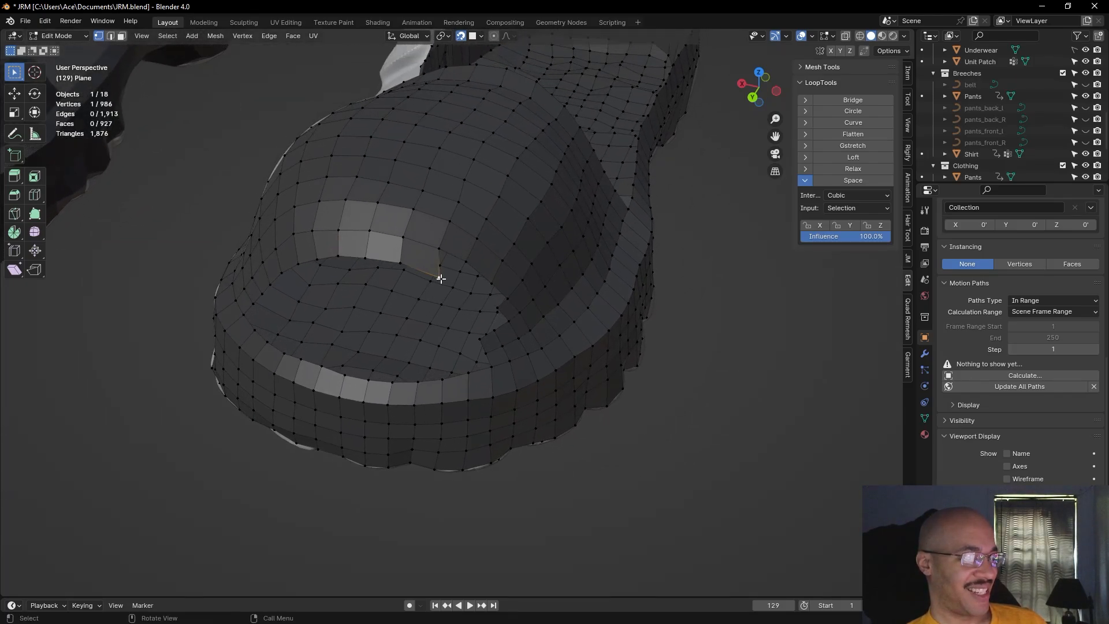
pyautogui.press('g')
pyautogui.click(432, 273)
pyautogui.click(400, 263)
pyautogui.press('g')
pyautogui.click(361, 261)
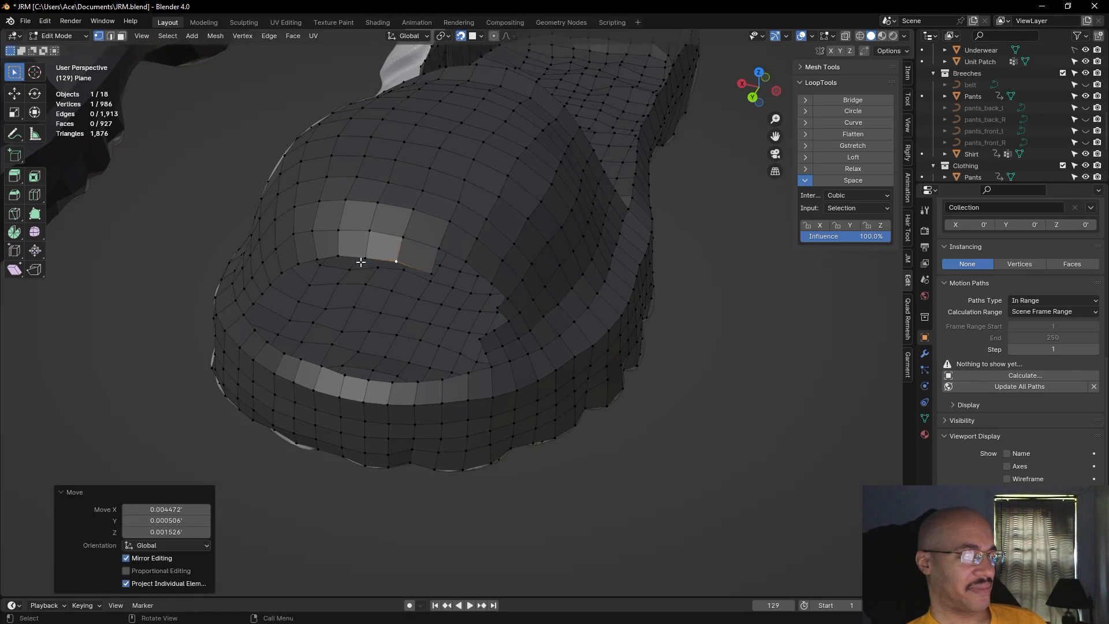
# Fill one face along the lower rim of the toe opening, adjust its new corner vertex and clear the selection
pyautogui.moveTo(686, 458); pyautogui.dragTo(566, 470, button='middle')
pyautogui.click(565, 469)
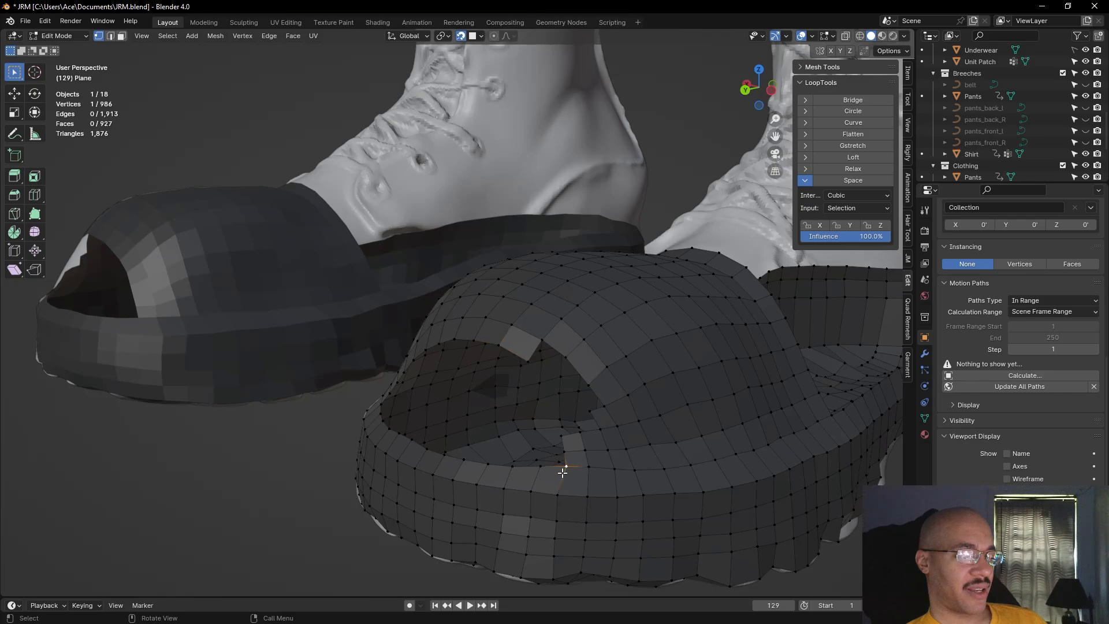
pyautogui.press('f')
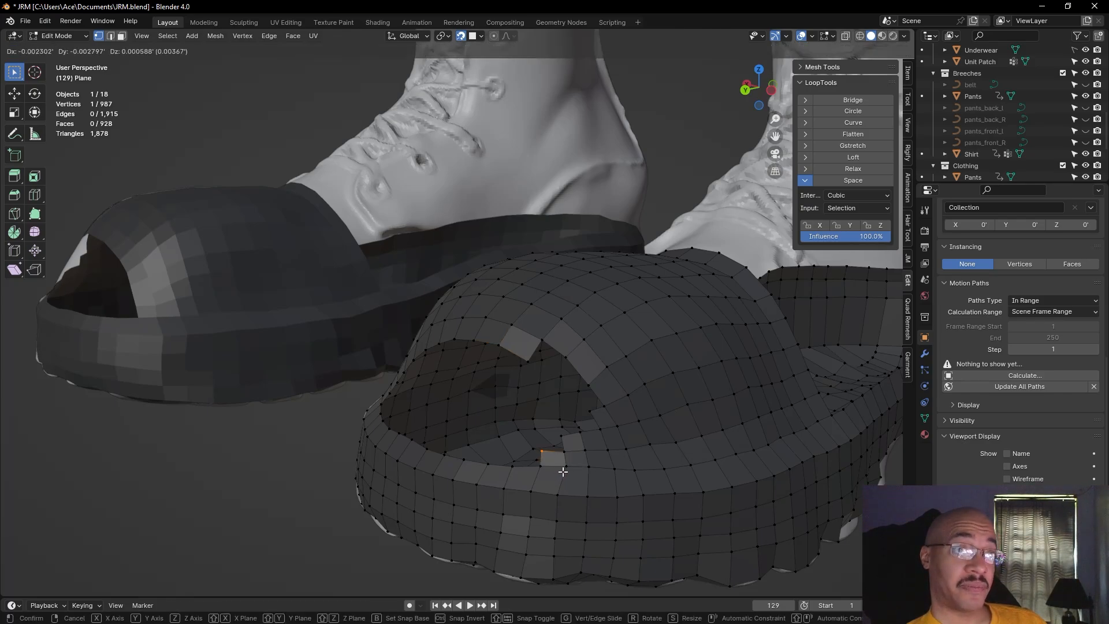
pyautogui.click(564, 472)
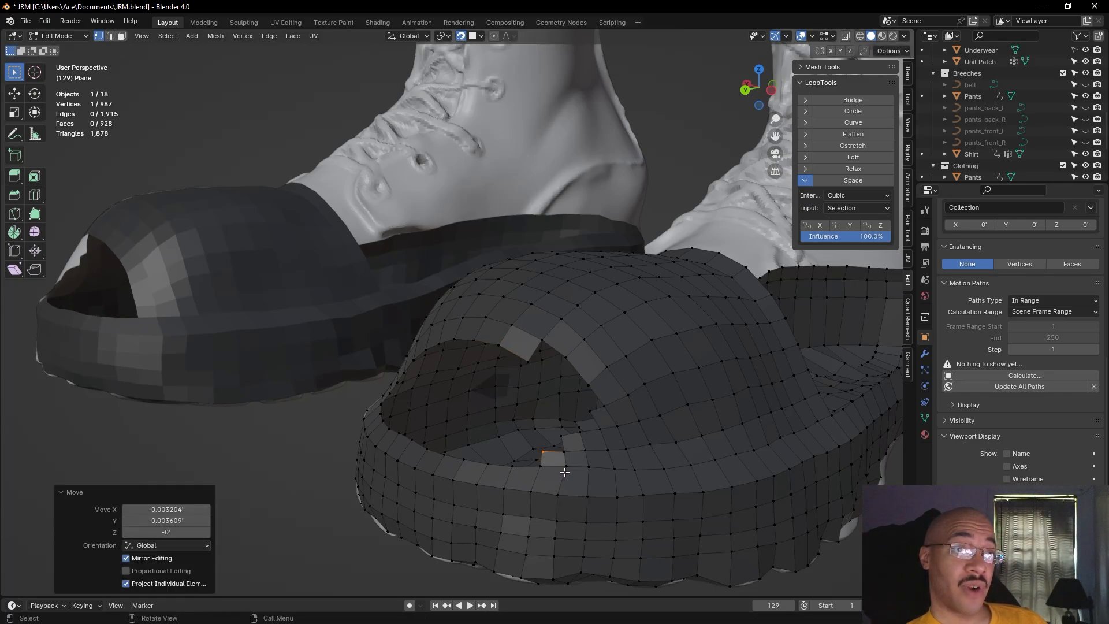
pyautogui.click(282, 453)
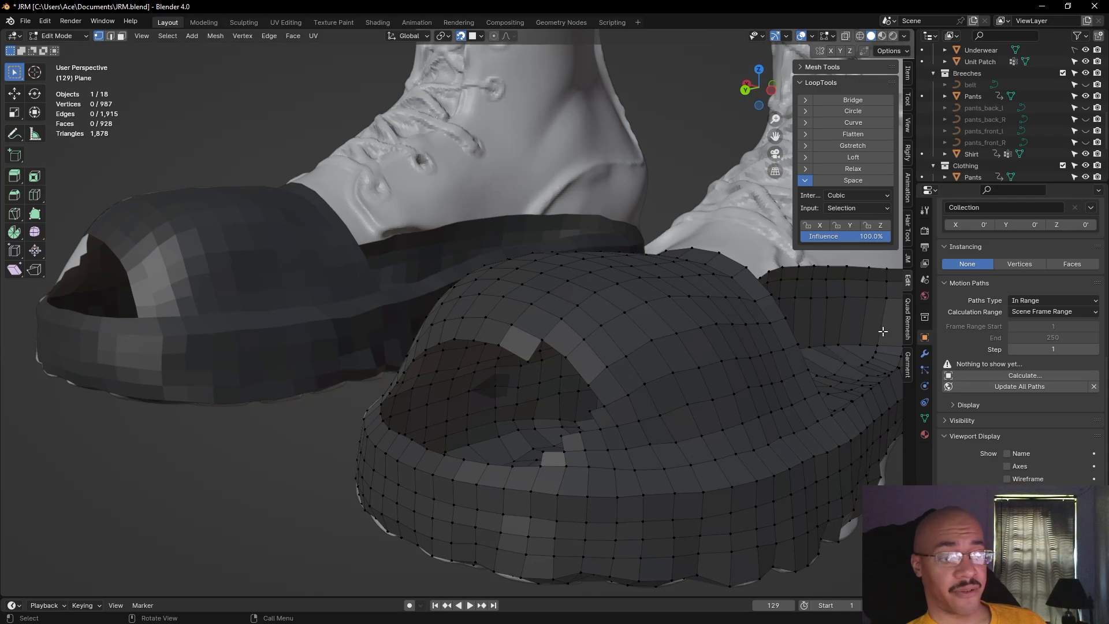
# Display the Garment tools and examine the partly closed toe opening of the shoe mesh from several angles
pyautogui.click(907, 365)
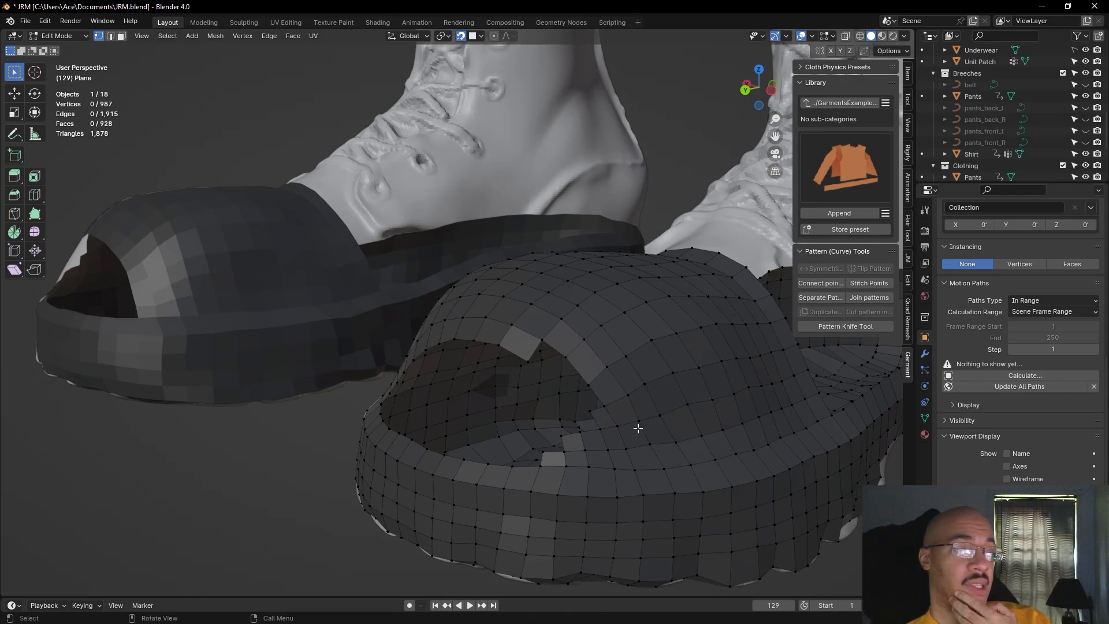
pyautogui.scroll(-2, 282, 473)
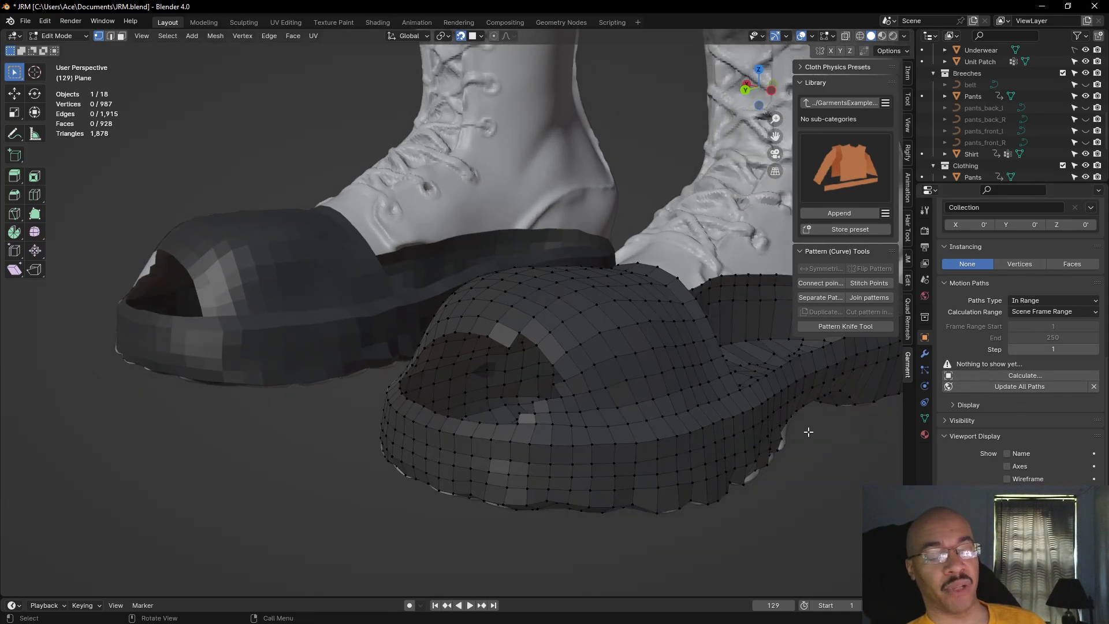
pyautogui.keyDown('alt'); pyautogui.moveTo(314, 505); pyautogui.dragTo(404, 552); pyautogui.keyUp('alt')
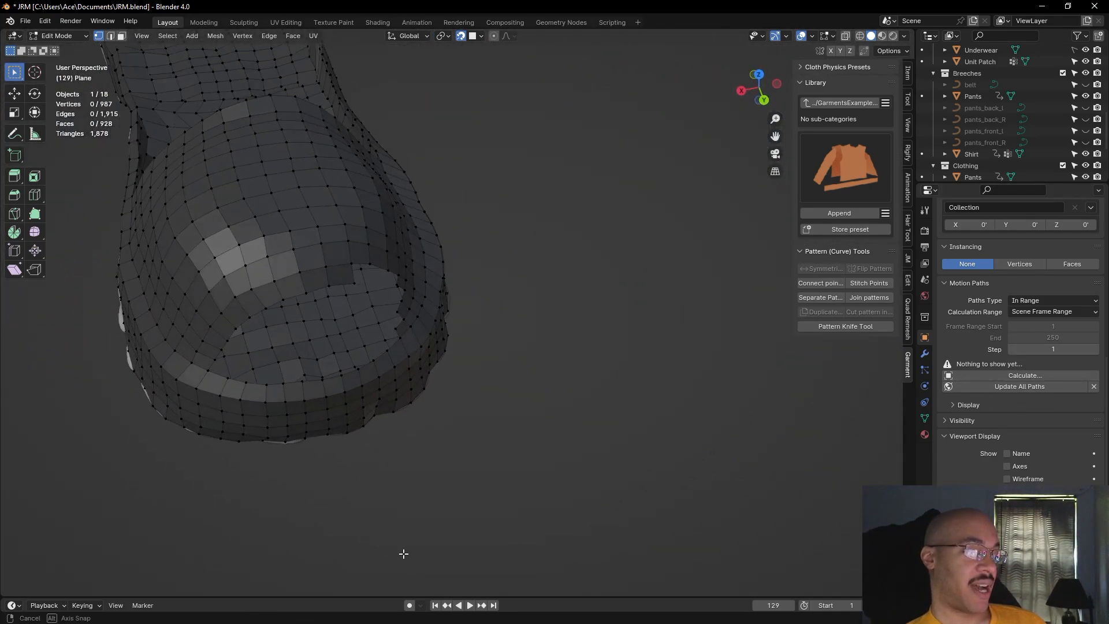
pyautogui.moveTo(695, 420); pyautogui.dragTo(557, 440, button='middle')
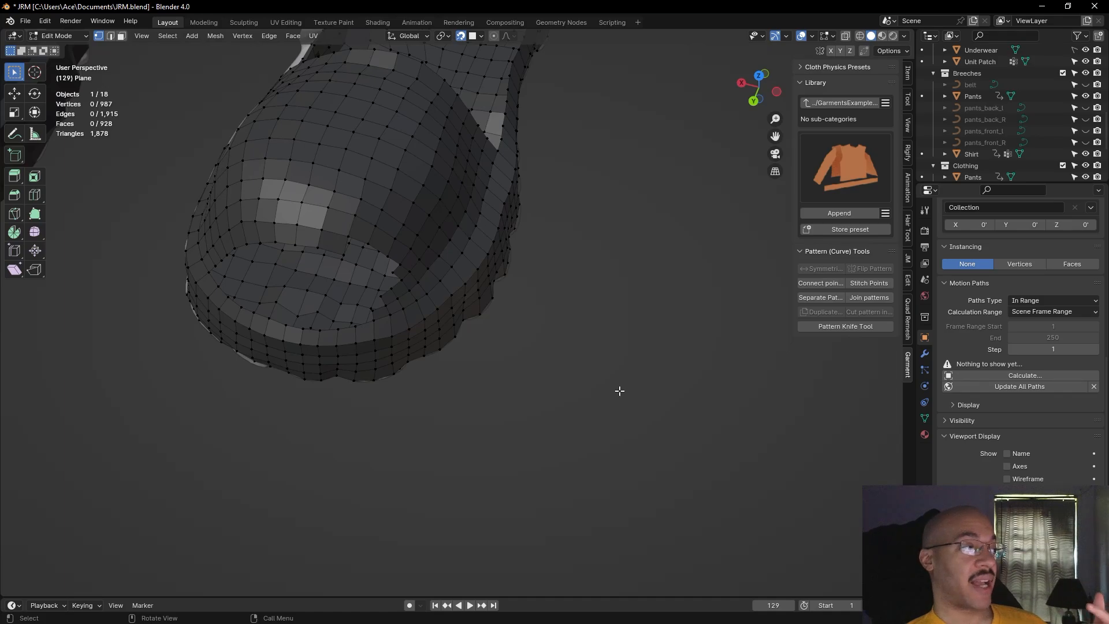
pyautogui.scroll(-3, 617, 383)
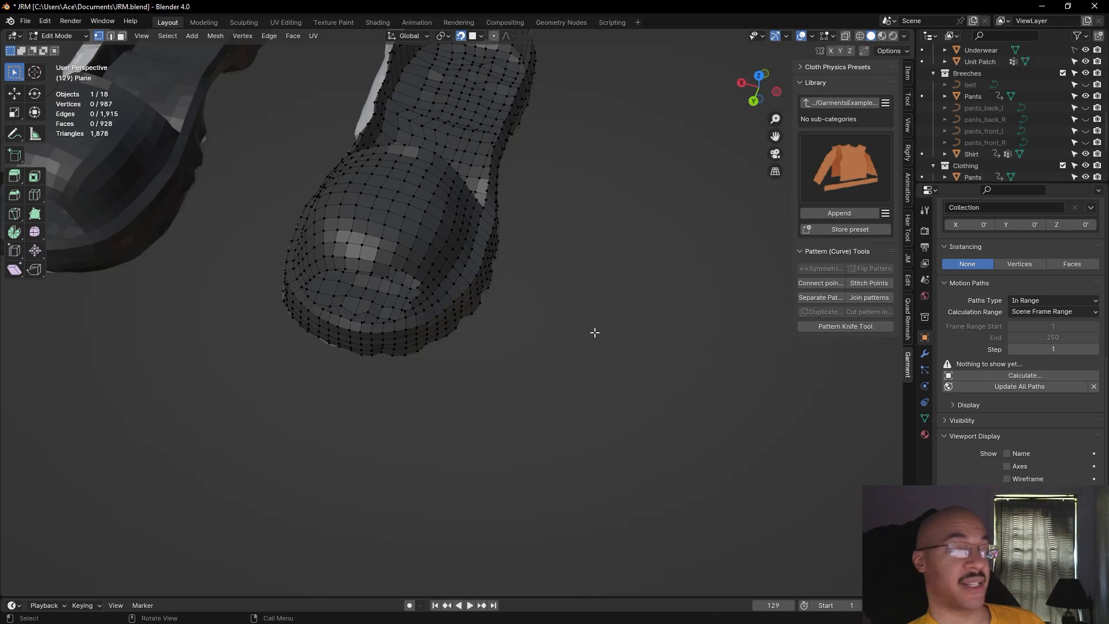
pyautogui.scroll(6, 574, 342)
pyautogui.keyDown('shift'); pyautogui.moveTo(588, 398); pyautogui.dragTo(695, 493, button='middle'); pyautogui.keyUp('shift')
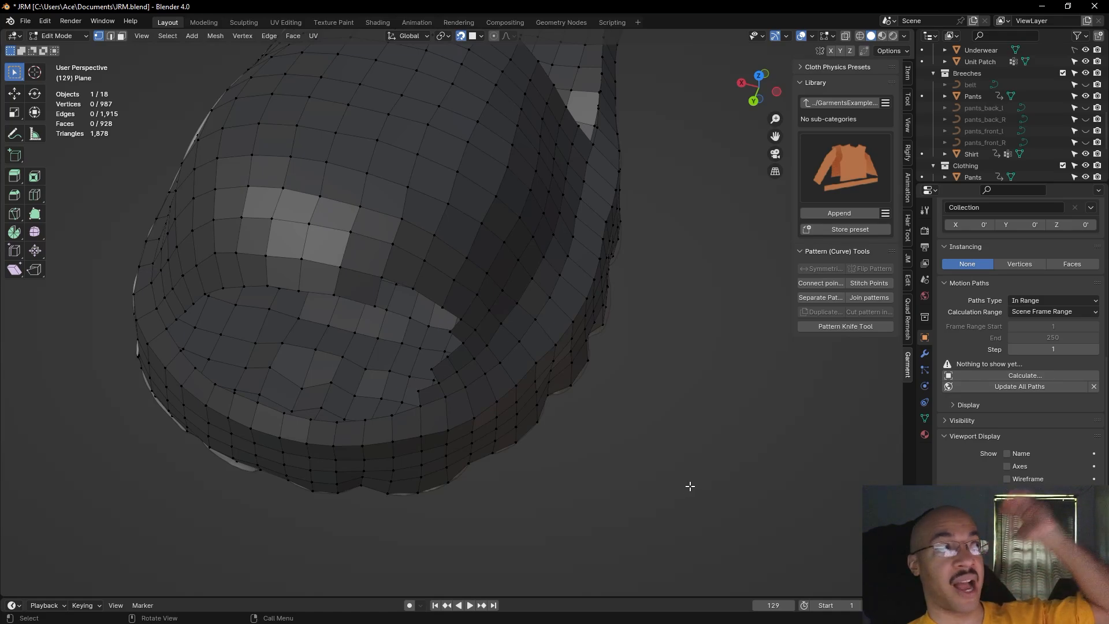
pyautogui.moveTo(643, 433); pyautogui.dragTo(669, 441, button='middle')
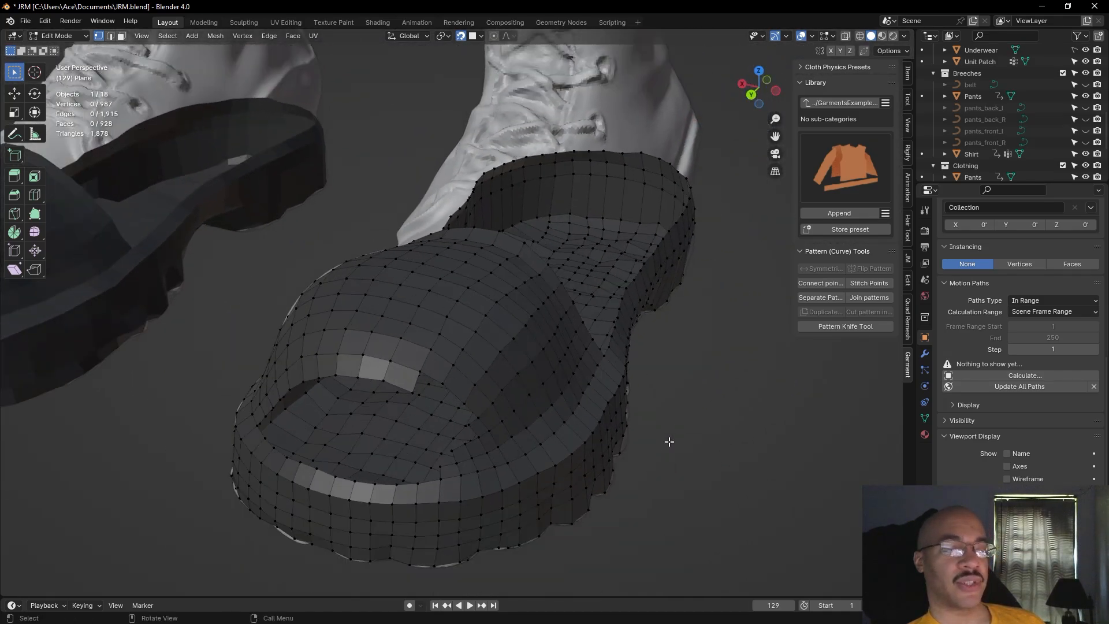
pyautogui.scroll(-1, 669, 442)
pyautogui.keyDown('shift'); pyautogui.moveTo(680, 480); pyautogui.dragTo(693, 414, button='middle'); pyautogui.keyUp('shift')
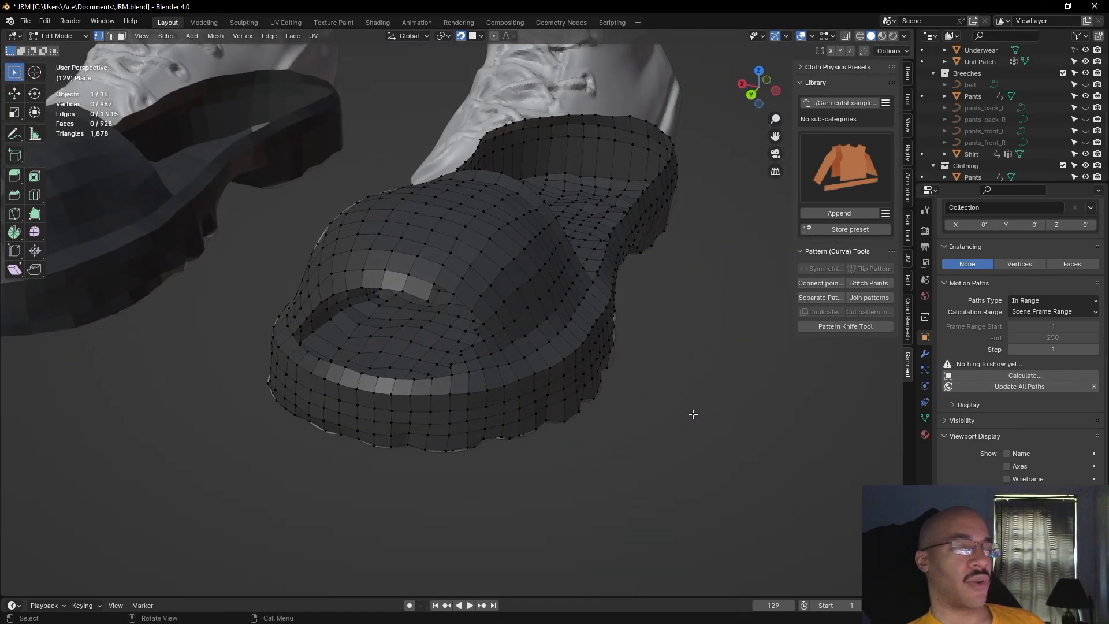
# Examine the character's low-poly head and face close up
pyautogui.scroll(-12, 696, 408)
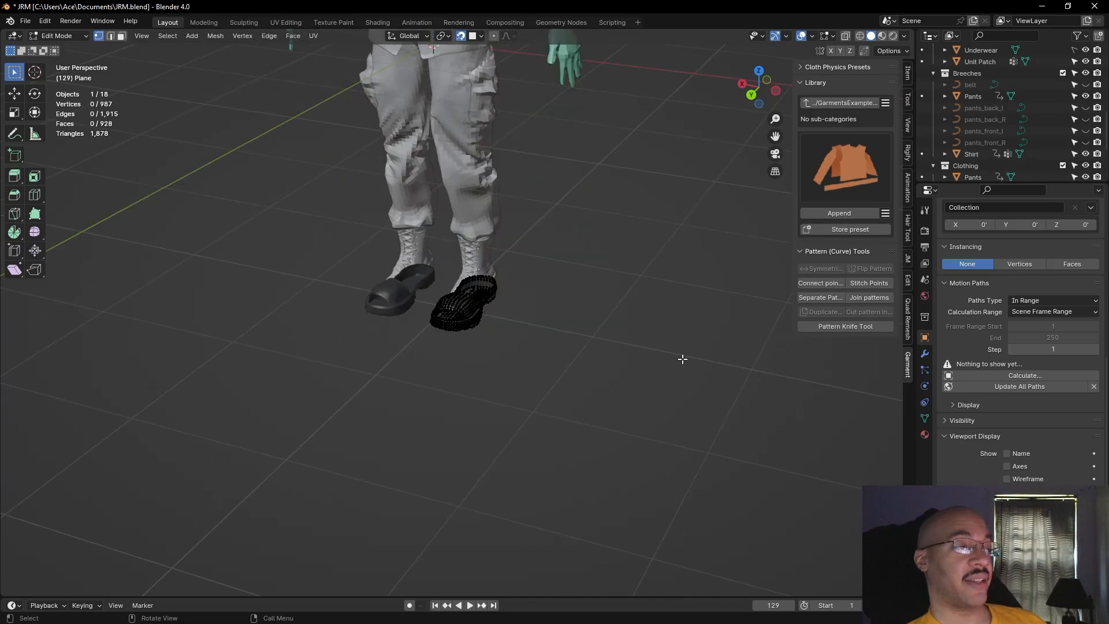
pyautogui.moveTo(609, 467); pyautogui.dragTo(601, 431, button='middle')
pyautogui.scroll(4, 569, 309)
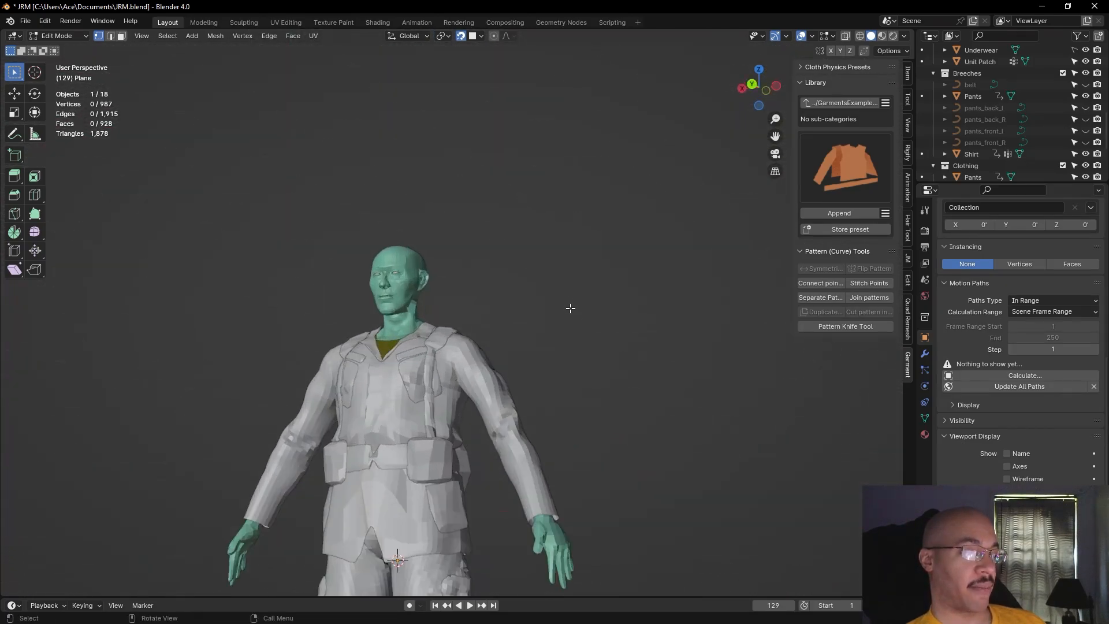
pyautogui.moveTo(571, 309); pyautogui.dragTo(651, 391, button='middle')
pyautogui.scroll(4, 653, 393)
pyautogui.keyDown('alt'); pyautogui.moveTo(668, 418); pyautogui.dragTo(660, 378); pyautogui.keyUp('alt')
pyautogui.scroll(4, 668, 419)
pyautogui.keyDown('alt'); pyautogui.keyDown('shift'); pyautogui.moveTo(670, 423); pyautogui.dragTo(644, 397); pyautogui.keyUp('shift'); pyautogui.keyUp('alt')
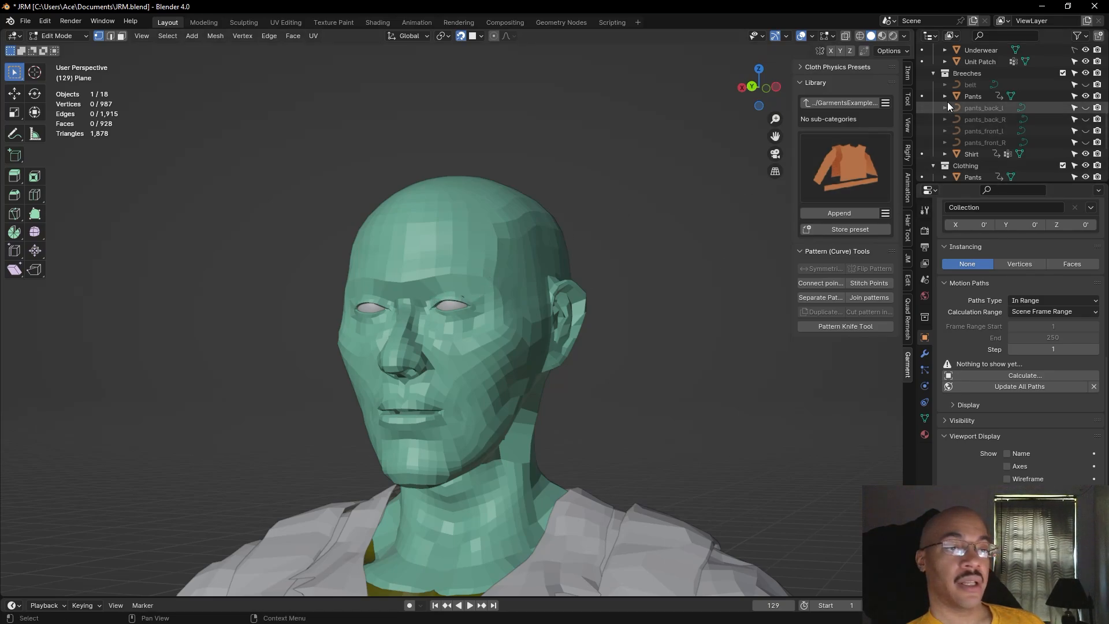
# Show Body HP in place of Body LP to compare the two heads, and restore the original visibility of both
pyautogui.scroll(3, 961, 109)
pyautogui.scroll(5, 964, 109)
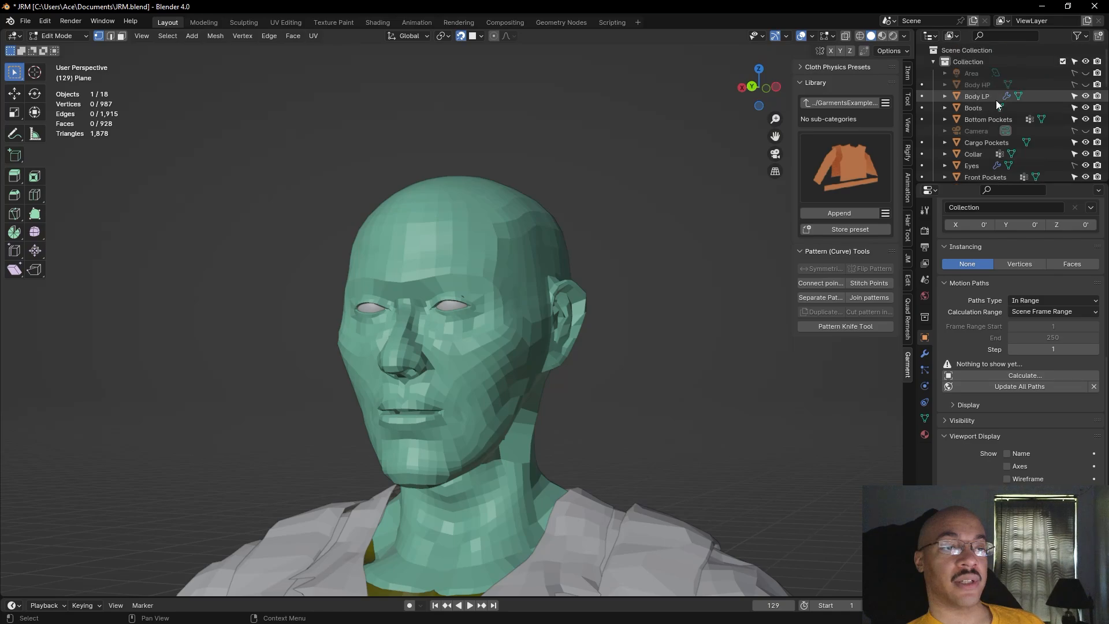
pyautogui.click(1085, 85)
pyautogui.click(1085, 95)
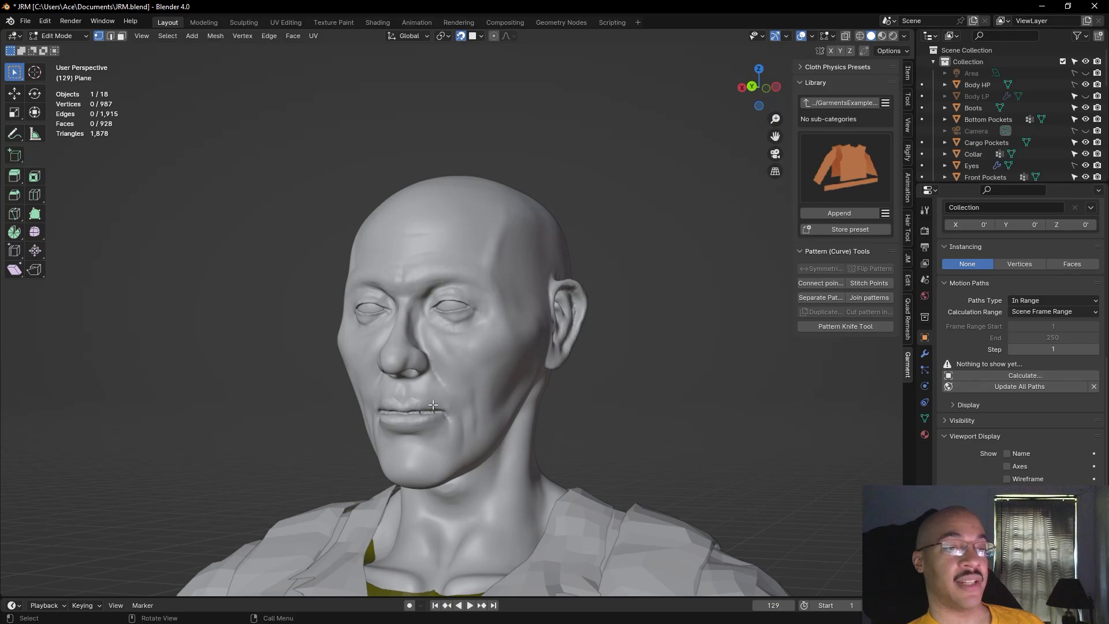
pyautogui.click(1085, 95)
pyautogui.click(1085, 85)
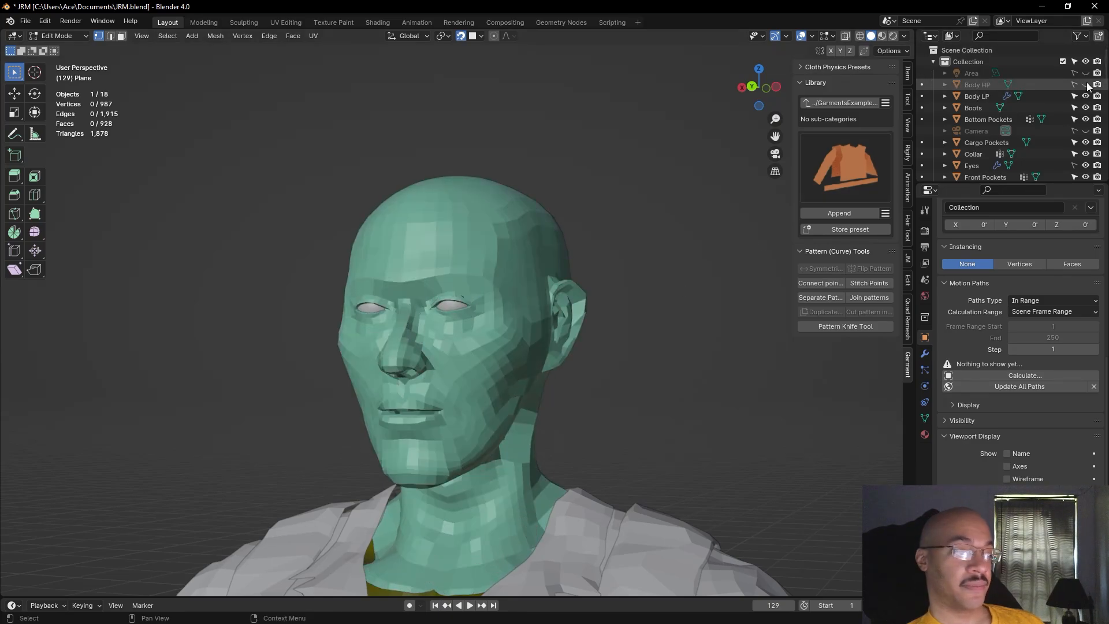
# Fill two faces along the upper side edge of the toe opening and adjust the free vertex of each
pyautogui.scroll(-5, 656, 392)
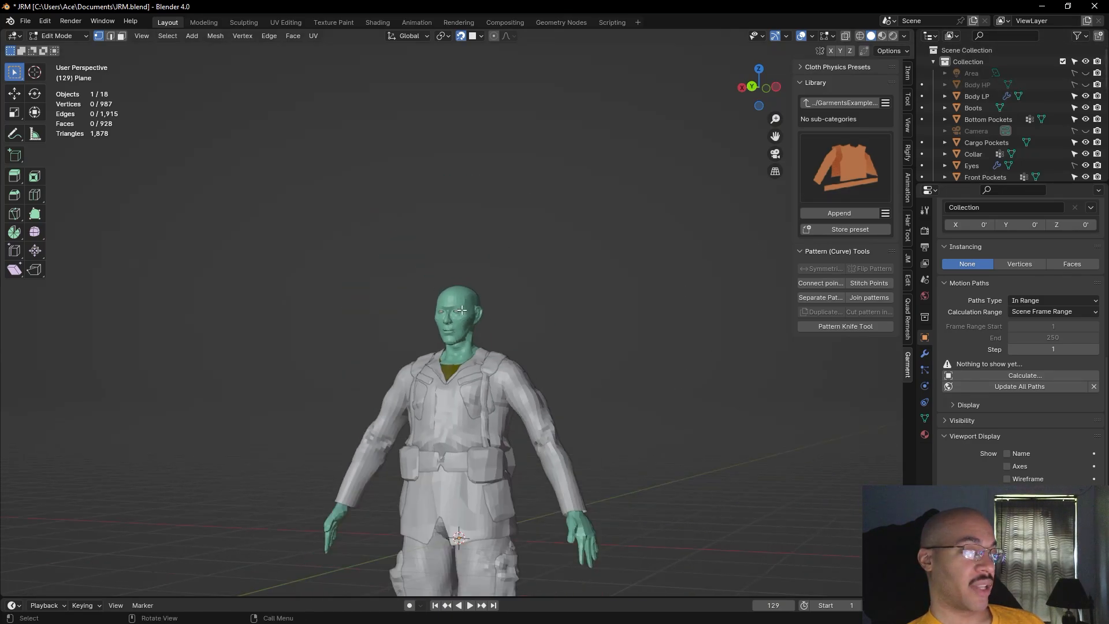
pyautogui.moveTo(687, 440)
pyautogui.keyDown('shift'); pyautogui.mouseDown(button='middle')
pyautogui.moveTo(663, 219)
pyautogui.moveTo(656, 312)
pyautogui.moveTo(657, 264)
pyautogui.mouseUp(button='middle'); pyautogui.keyUp('shift')
pyautogui.scroll(5, 578, 474)
pyautogui.moveTo(584, 472); pyautogui.dragTo(630, 318, button='middle')
pyautogui.middleClick(632, 461)
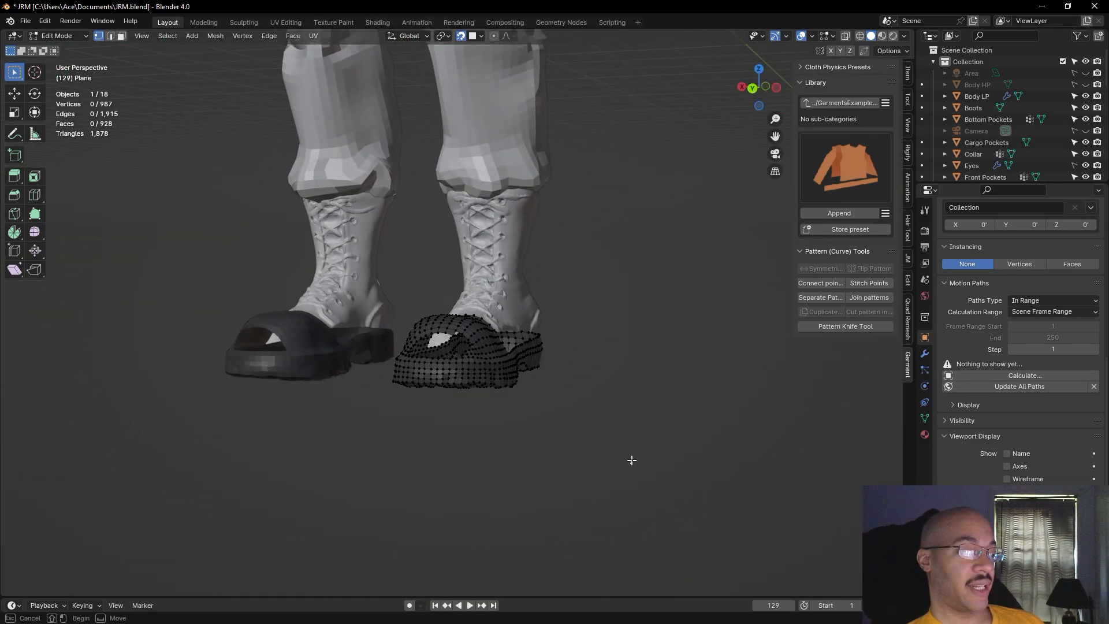
pyautogui.scroll(4, 633, 468)
pyautogui.moveTo(632, 467); pyautogui.dragTo(608, 315, button='middle')
pyautogui.scroll(3, 603, 360)
pyautogui.moveTo(602, 360); pyautogui.dragTo(629, 387, button='middle')
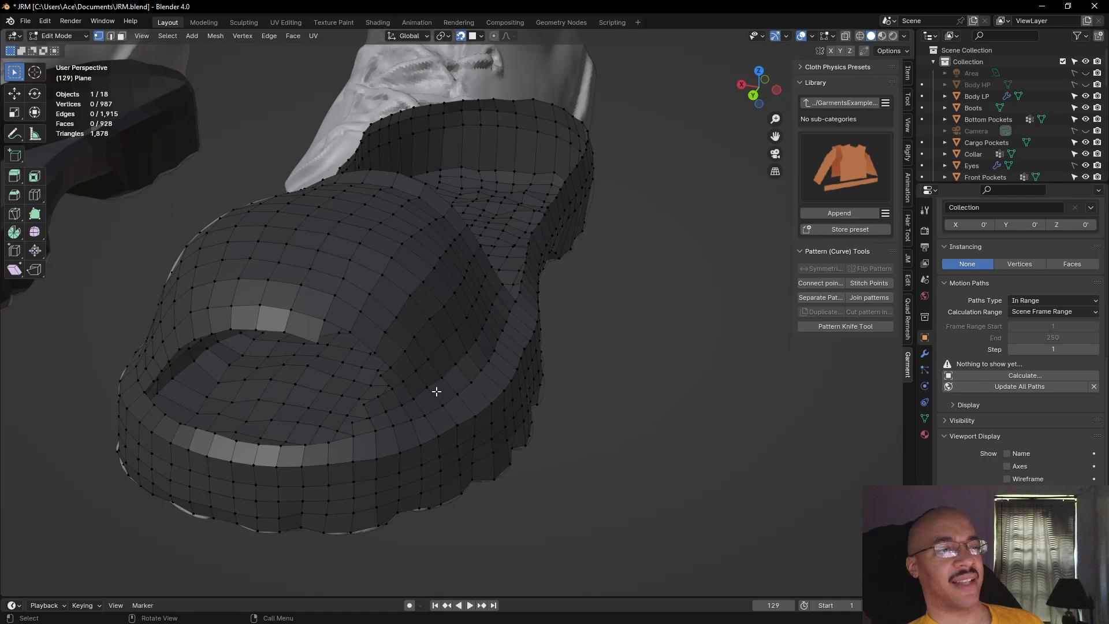
pyautogui.moveTo(639, 447); pyautogui.dragTo(625, 350, button='middle')
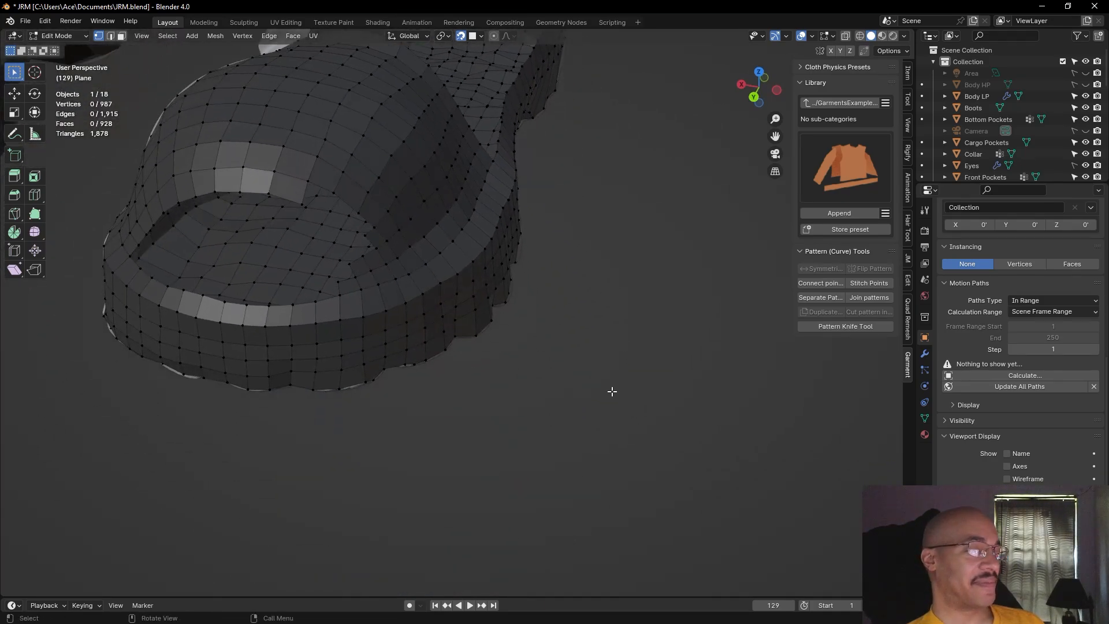
pyautogui.scroll(3, 612, 391)
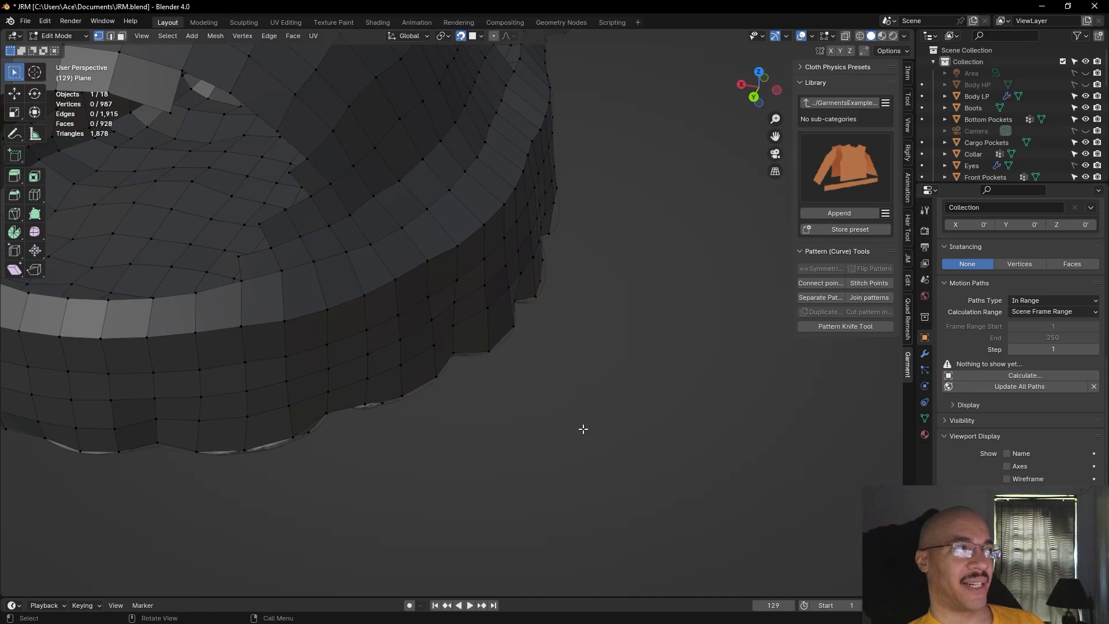
pyautogui.moveTo(583, 428); pyautogui.dragTo(602, 446, button='middle')
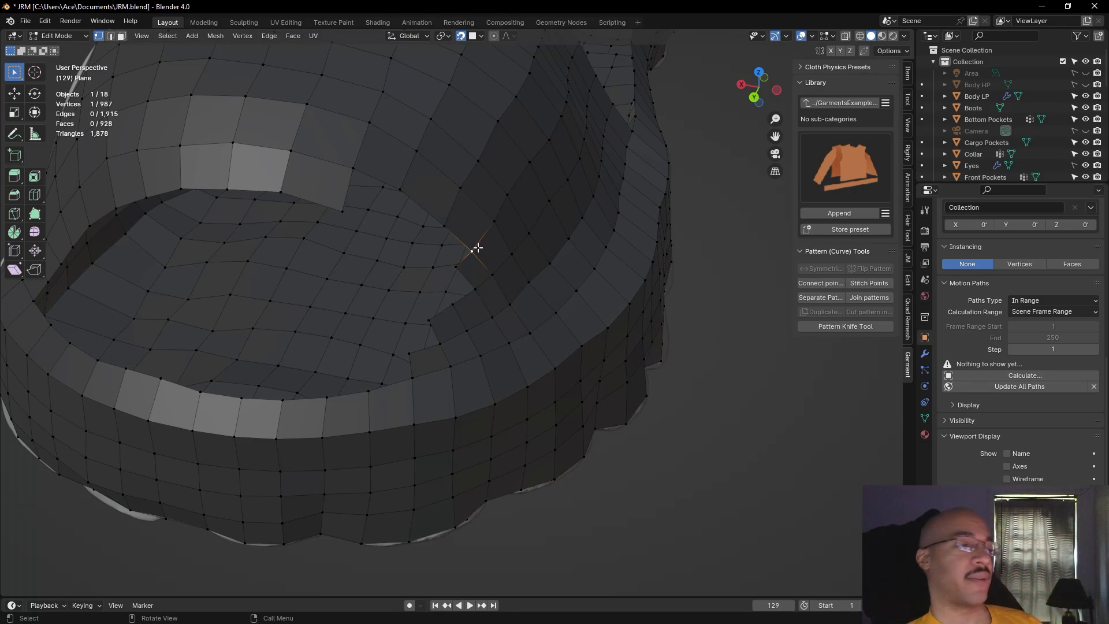
pyautogui.press('f')
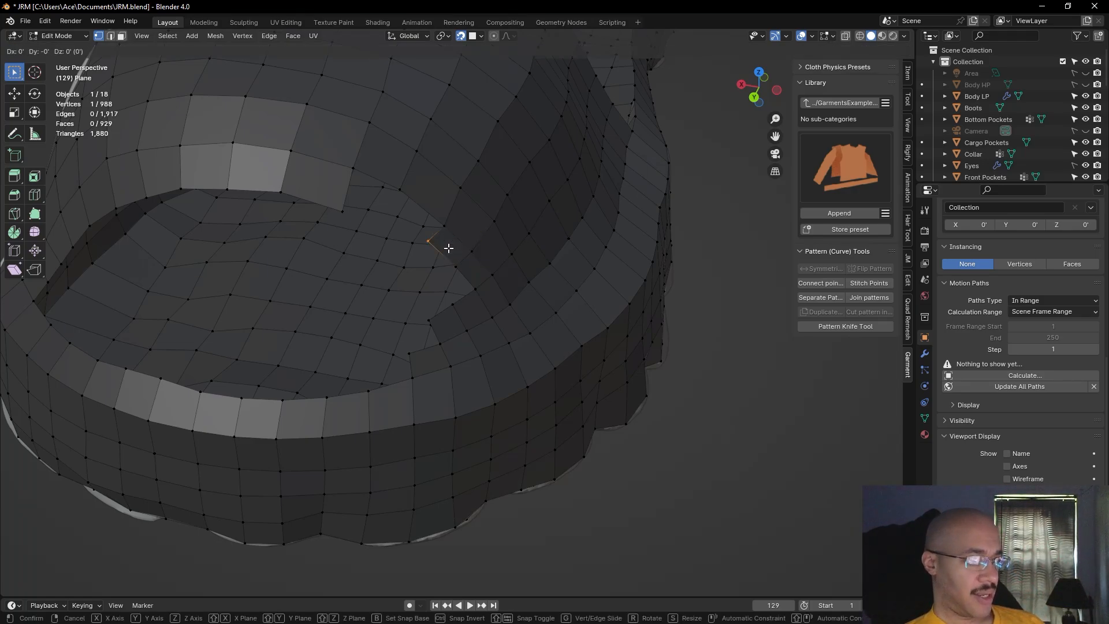
pyautogui.click(450, 252)
pyautogui.click(442, 228)
pyautogui.press('f')
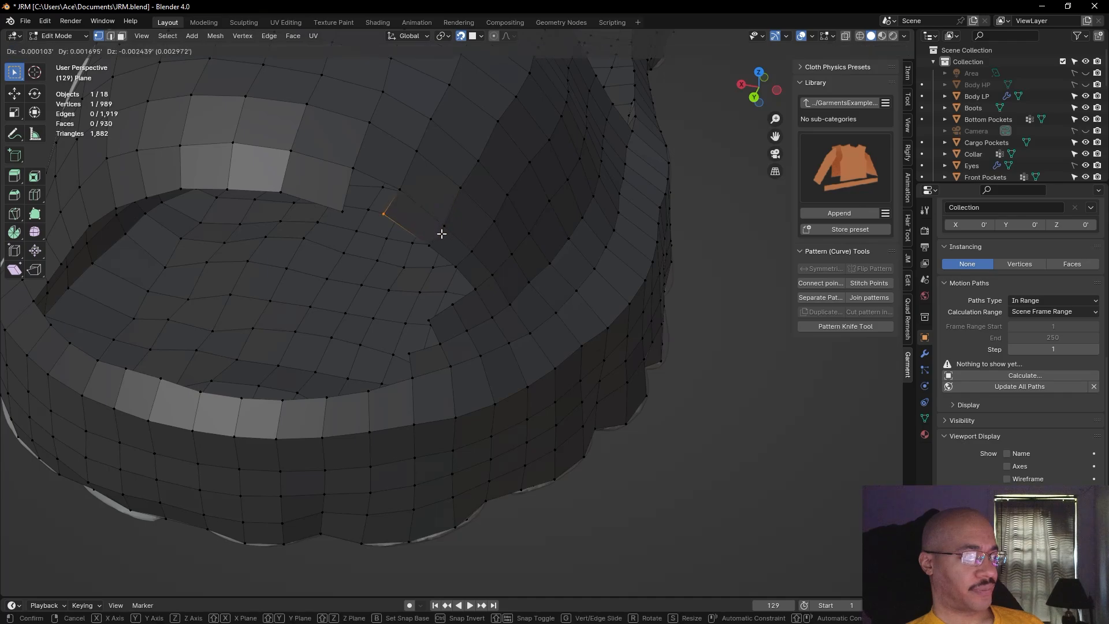
pyautogui.click(446, 254)
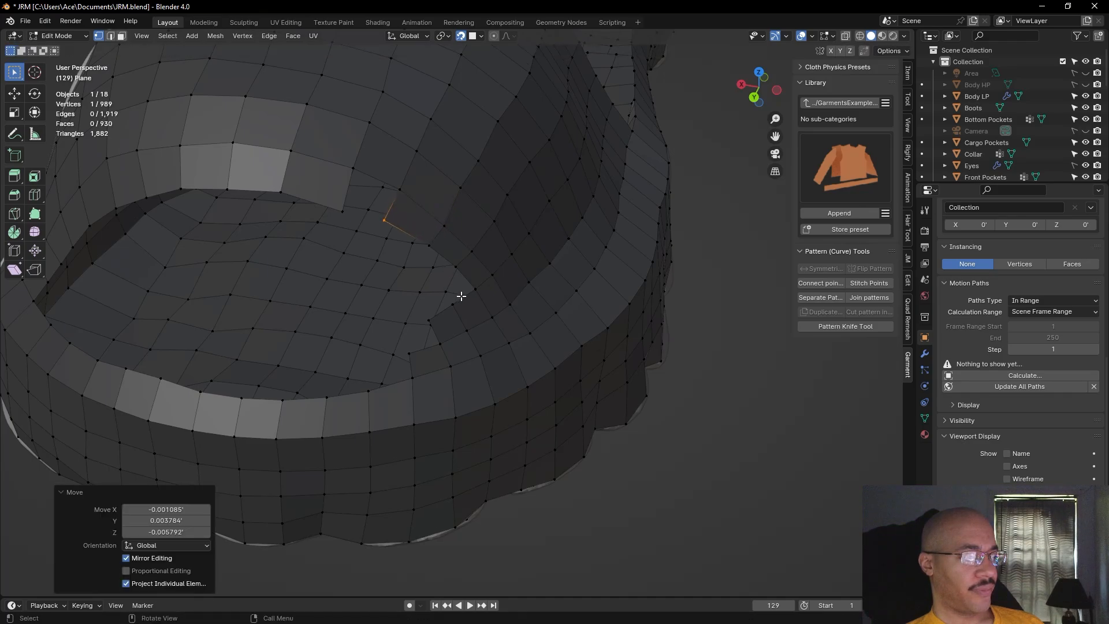
# Fill one face at the lower side corner of the toe opening and adjust its new corner vertex
pyautogui.click(436, 344)
pyautogui.press('f')
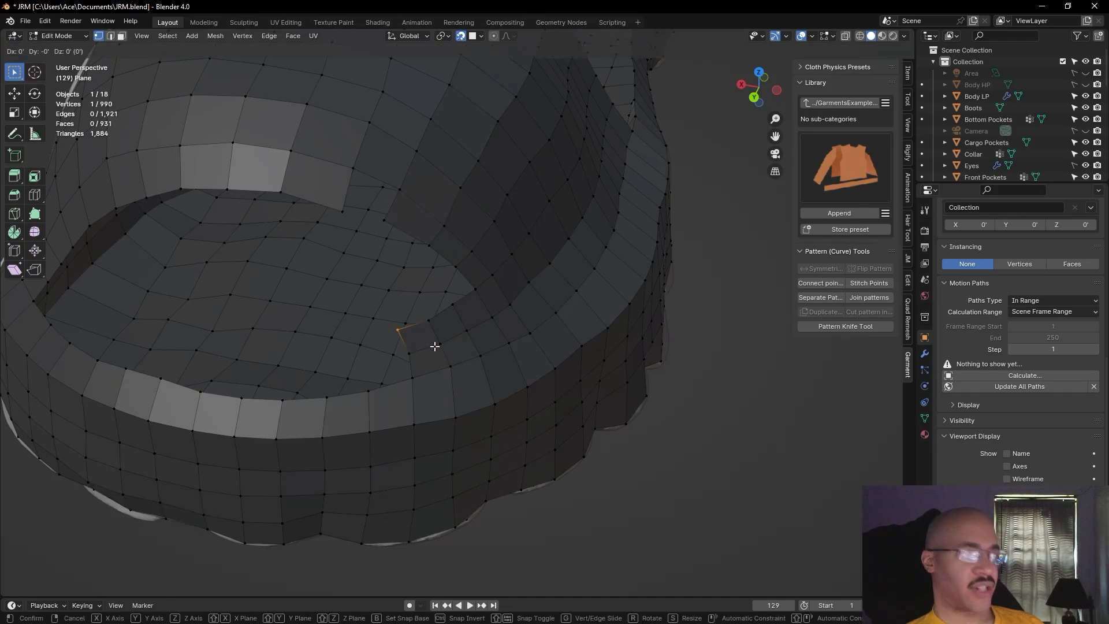
pyautogui.click(436, 346)
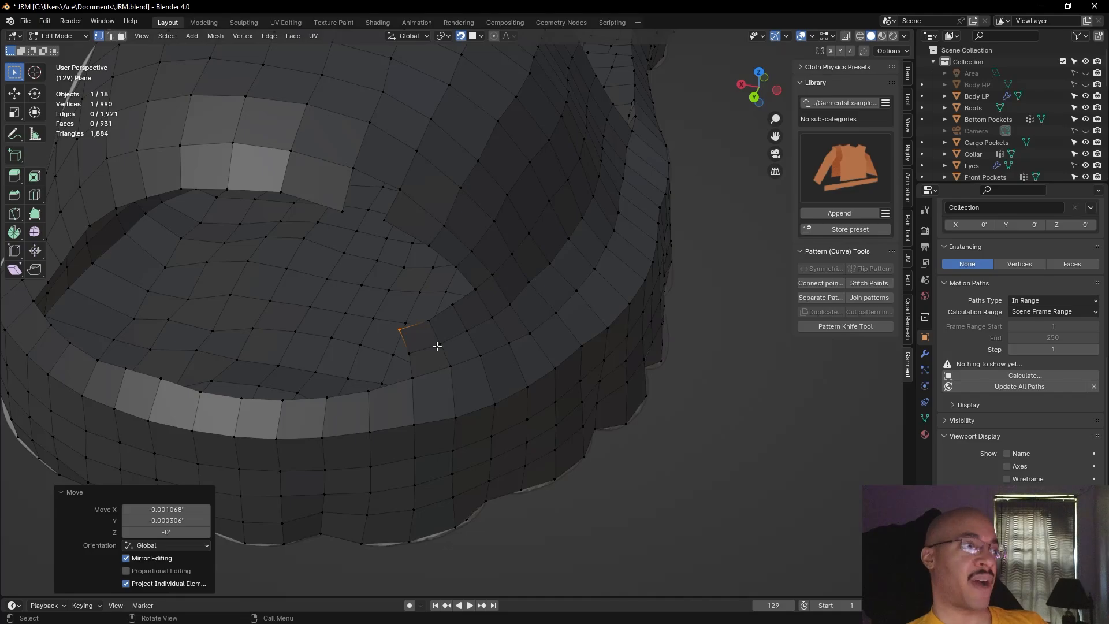
pyautogui.scroll(-6, 618, 377)
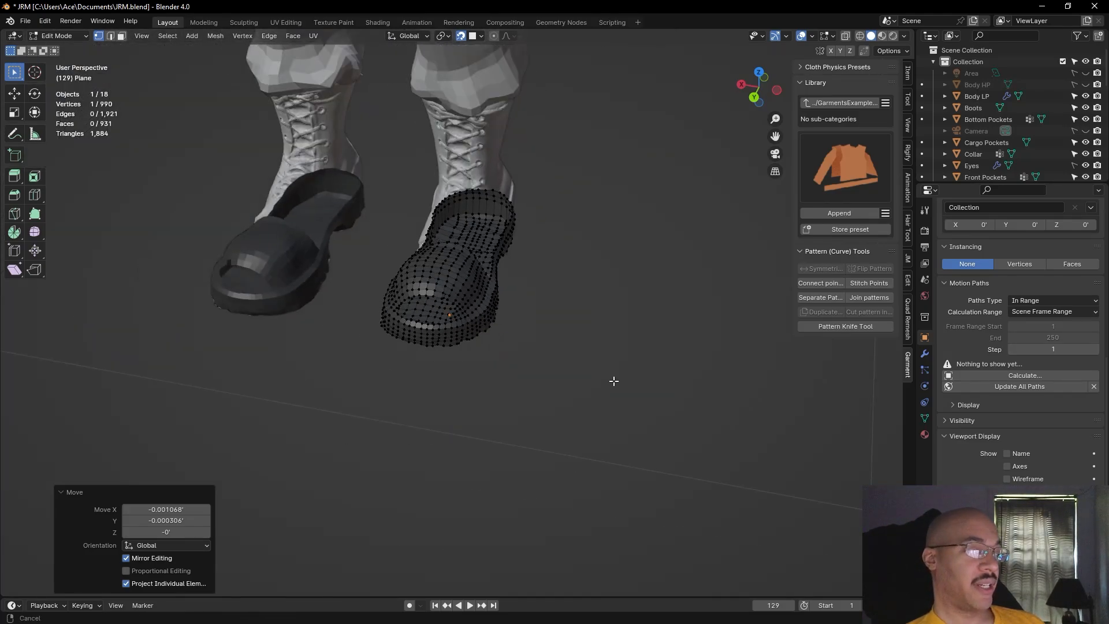
# Examine the low-poly topology of the character's face around the eyes, nose and mouth
pyautogui.scroll(3, 606, 393)
pyautogui.scroll(7, 598, 410)
pyautogui.scroll(-13, 617, 379)
pyautogui.keyDown('shift'); pyautogui.moveTo(597, 173); pyautogui.dragTo(577, 519, button='middle'); pyautogui.keyUp('shift')
pyautogui.keyDown('shift'); pyautogui.moveTo(597, 149); pyautogui.dragTo(626, 351, button='middle'); pyautogui.keyUp('shift')
pyautogui.scroll(5, 606, 323)
pyautogui.scroll(-5, 584, 295)
pyautogui.scroll(8, 539, 277)
pyautogui.keyDown('shift'); pyautogui.moveTo(537, 416); pyautogui.dragTo(434, 240, button='middle'); pyautogui.keyUp('shift')
pyautogui.scroll(-5, 541, 279)
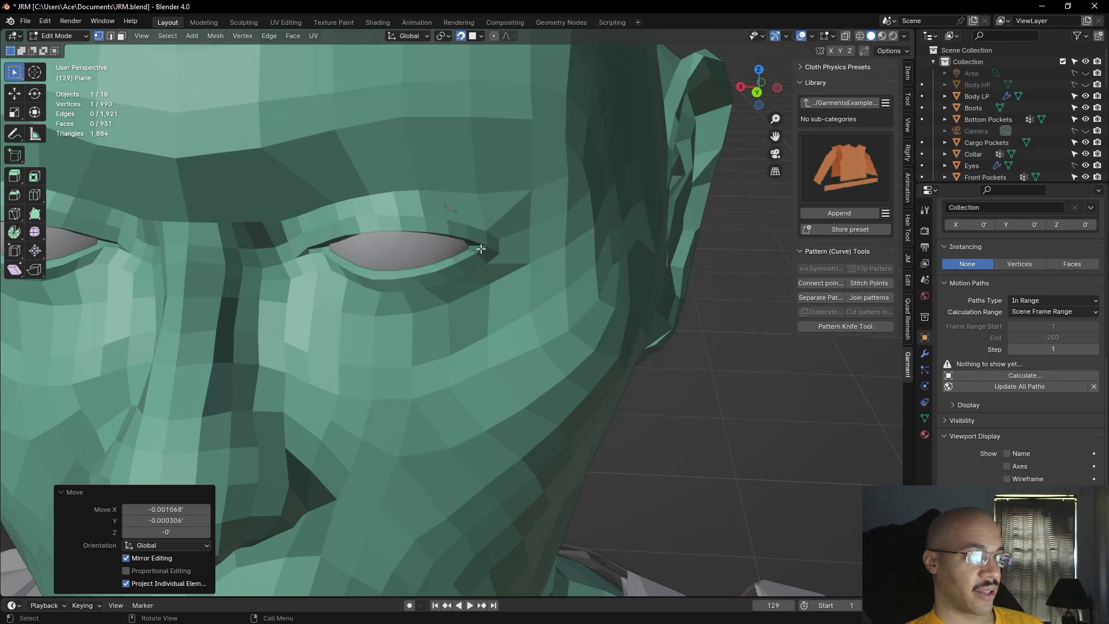
pyautogui.moveTo(341, 252); pyautogui.dragTo(512, 452, button='middle')
pyautogui.moveTo(550, 578); pyautogui.dragTo(404, 167, button='middle')
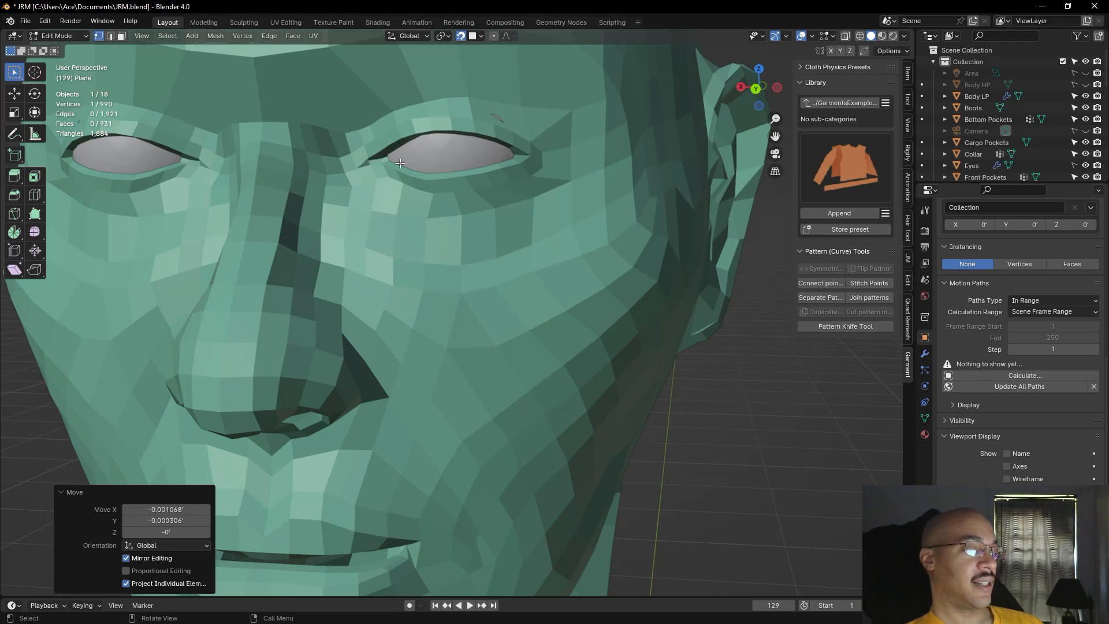
# Fill a face between the two adjoining edges of the notch on the toe opening's upper rim
pyautogui.scroll(-8, 475, 260)
pyautogui.keyDown('shift'); pyautogui.moveTo(570, 339); pyautogui.dragTo(498, 215, button='middle'); pyautogui.keyUp('shift')
pyautogui.scroll(1, 500, 357)
pyautogui.keyDown('shift'); pyautogui.moveTo(469, 393); pyautogui.dragTo(509, 211, button='middle'); pyautogui.keyUp('shift')
pyautogui.scroll(1, 519, 344)
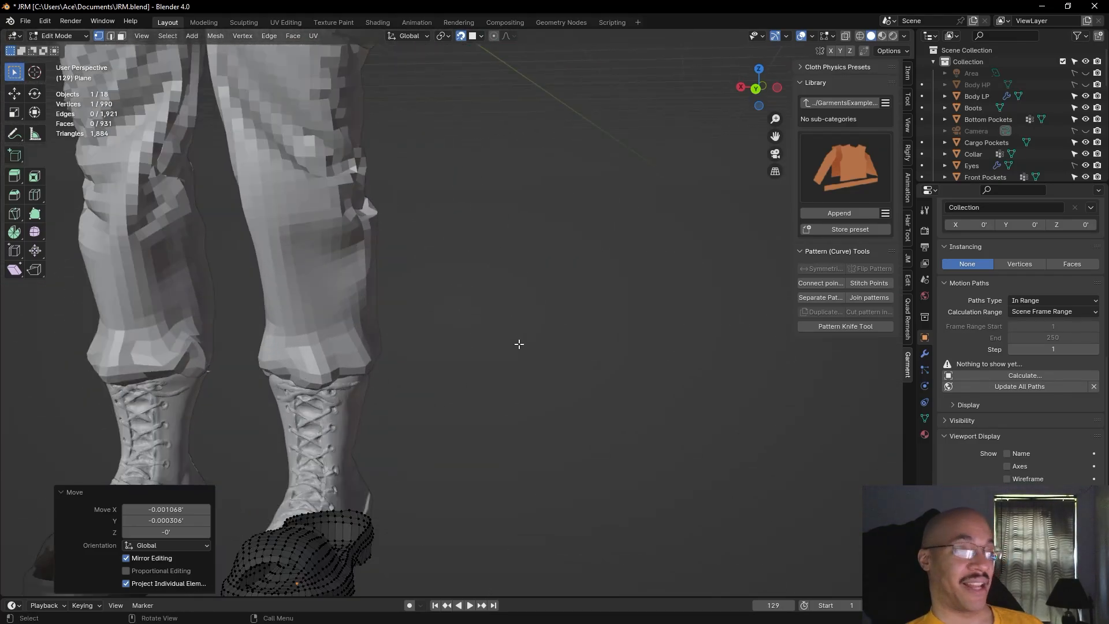
pyautogui.keyDown('shift'); pyautogui.moveTo(507, 376); pyautogui.dragTo(535, 319, button='middle'); pyautogui.keyUp('shift')
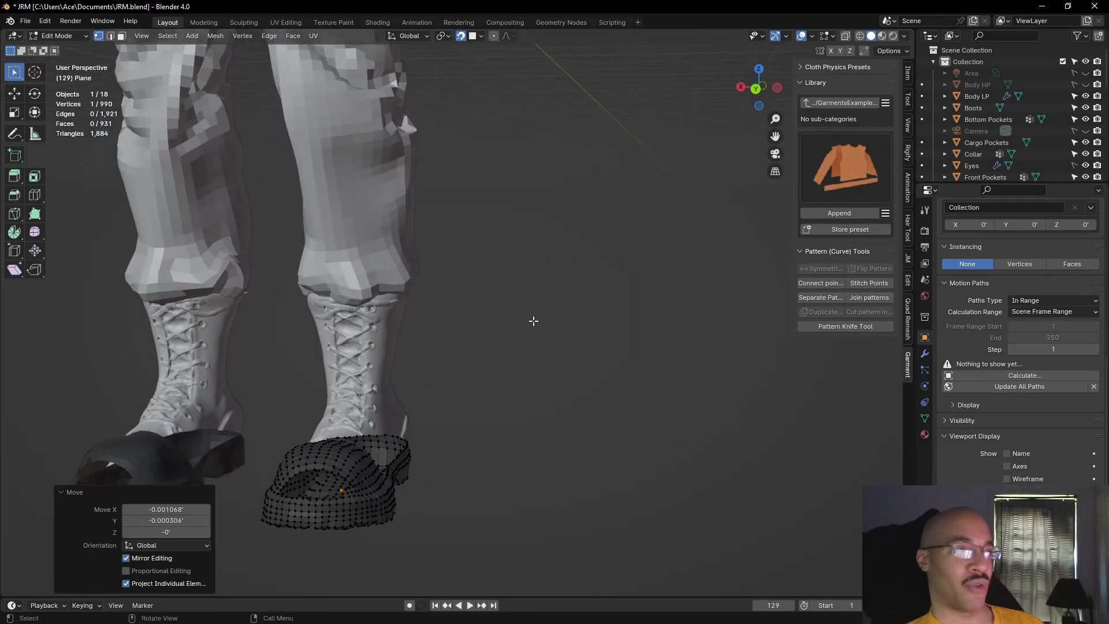
pyautogui.scroll(2, 543, 307)
pyautogui.keyDown('shift'); pyautogui.moveTo(543, 435); pyautogui.dragTo(636, 300, button='middle'); pyautogui.keyUp('shift')
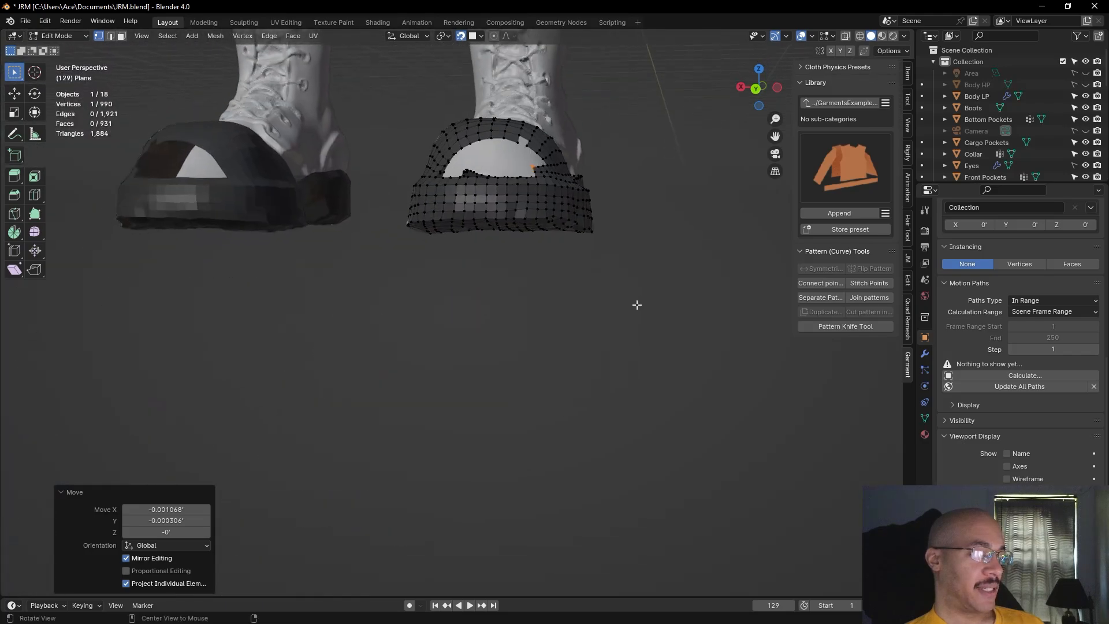
pyautogui.scroll(2, 636, 327)
pyautogui.keyDown('shift'); pyautogui.moveTo(631, 92); pyautogui.dragTo(644, 348, button='middle'); pyautogui.keyUp('shift')
pyautogui.keyDown('shift'); pyautogui.moveTo(583, 502); pyautogui.dragTo(642, 365, button='middle'); pyautogui.keyUp('shift')
pyautogui.keyDown('shift'); pyautogui.moveTo(653, 426); pyautogui.dragTo(693, 371, button='middle'); pyautogui.keyUp('shift')
pyautogui.scroll(1, 660, 344)
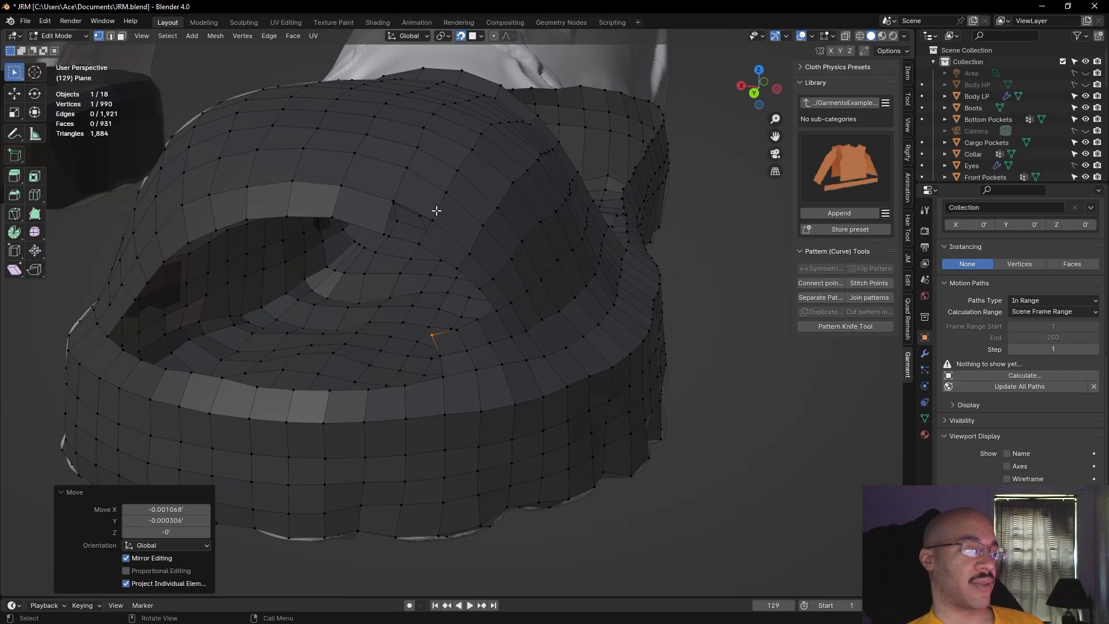
pyautogui.click(110, 35)
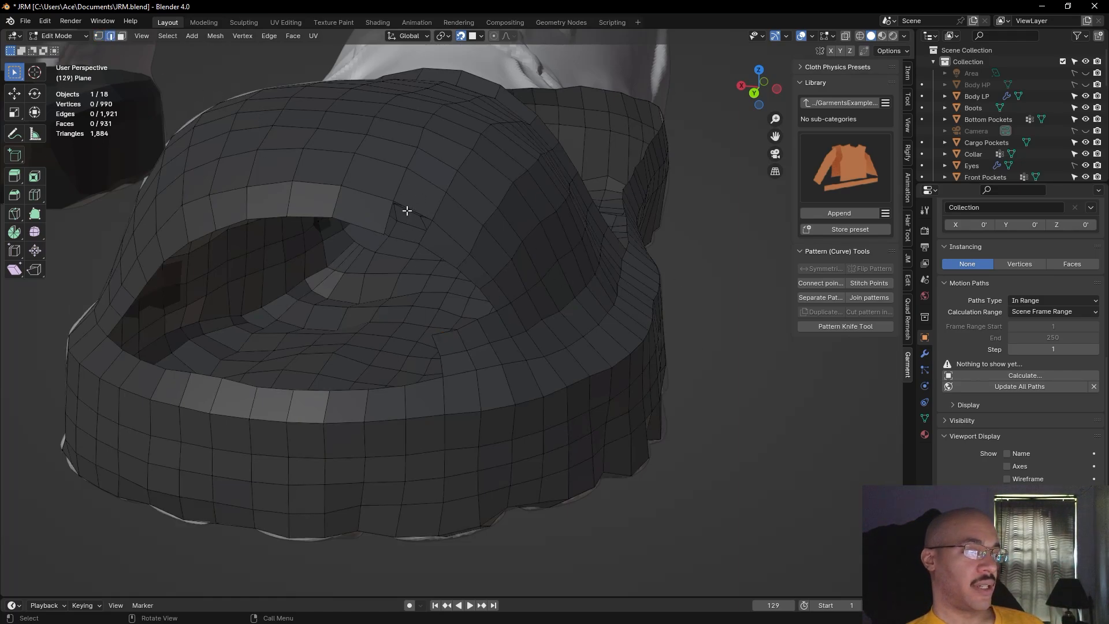
pyautogui.click(388, 217)
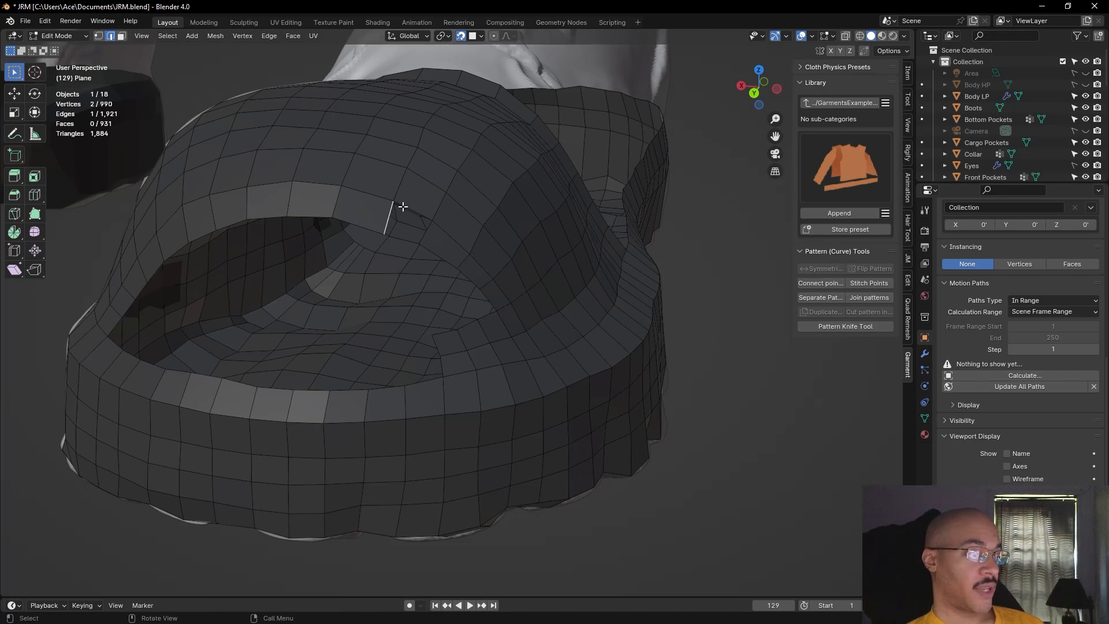
pyautogui.keyDown('shift'); pyautogui.click(411, 213); pyautogui.keyUp('shift')
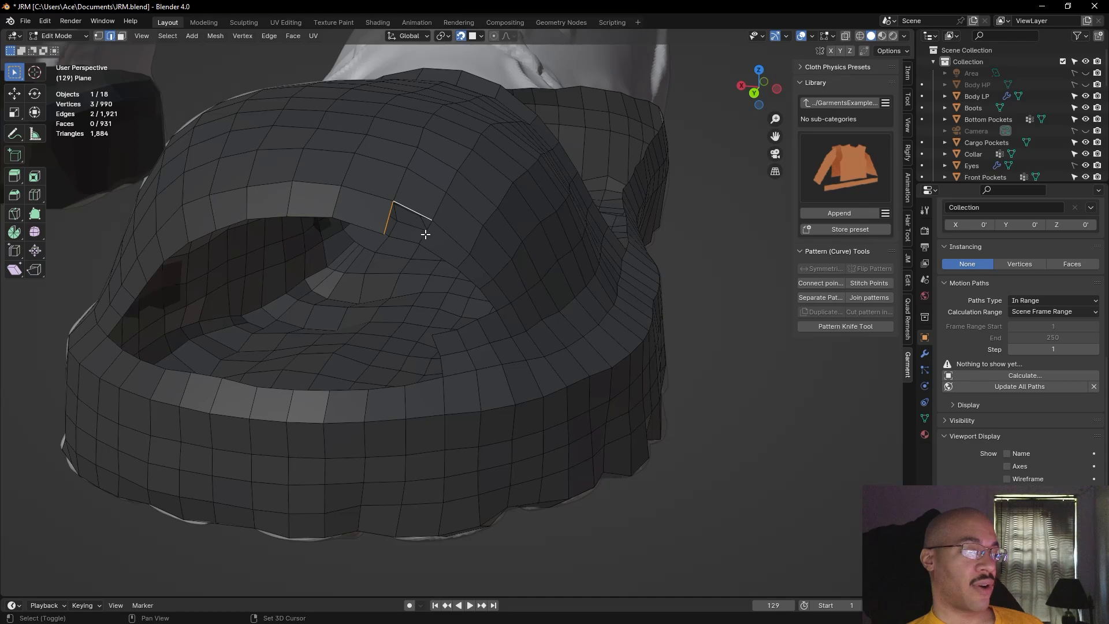
pyautogui.press('f')
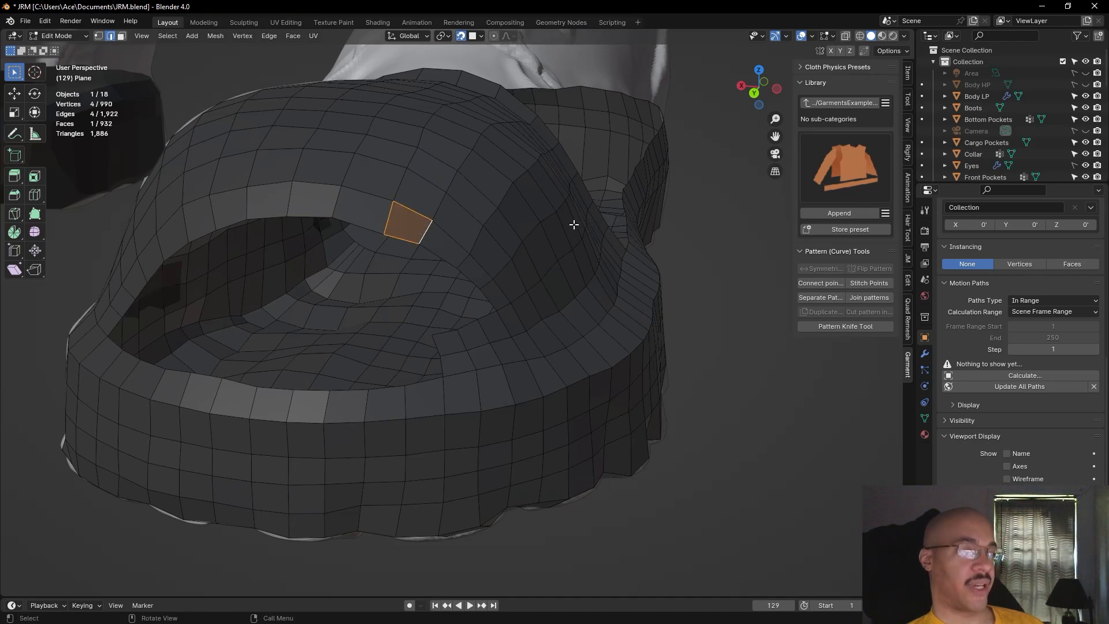
pyautogui.click(712, 263)
# Fill a row of three quad faces inward from the side corner vertex of the toe opening, placing each free vertex
pyautogui.scroll(-6, 712, 263)
pyautogui.keyDown('shift'); pyautogui.moveTo(712, 263); pyautogui.dragTo(715, 372, button='middle'); pyautogui.keyUp('shift')
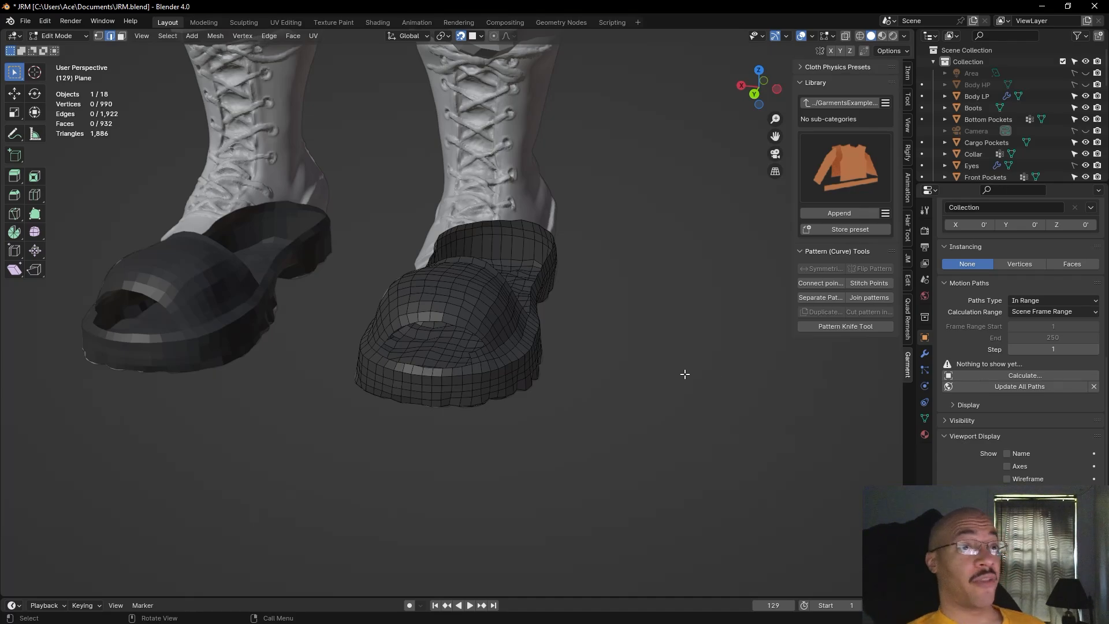
pyautogui.scroll(6, 662, 435)
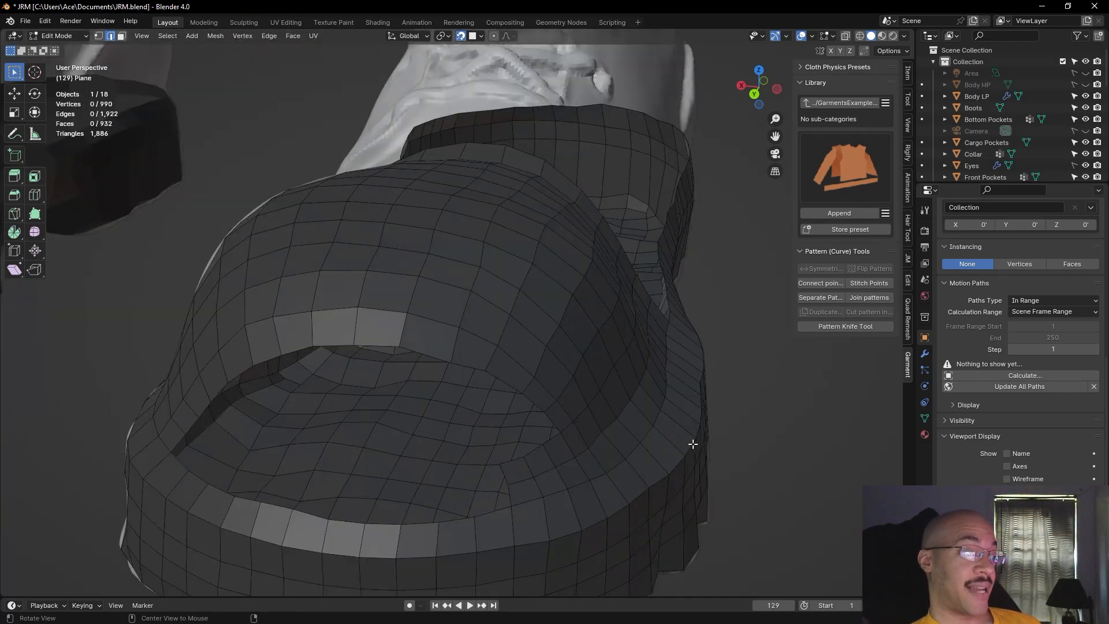
pyautogui.keyDown('shift'); pyautogui.moveTo(770, 463); pyautogui.dragTo(756, 440, button='middle'); pyautogui.keyUp('shift')
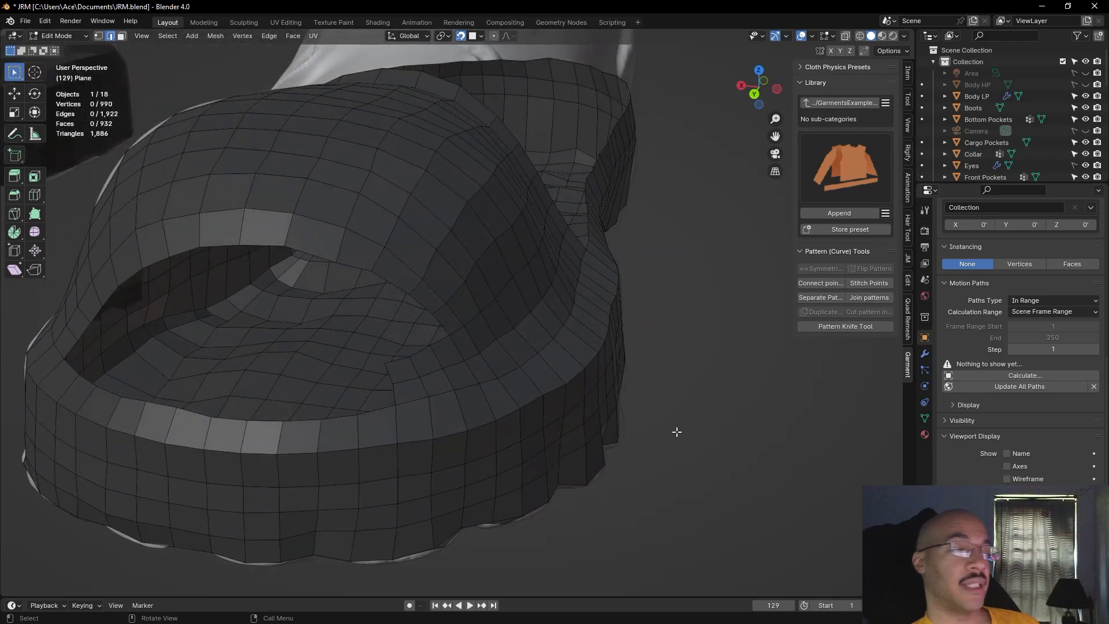
pyautogui.keyDown('shift'); pyautogui.moveTo(705, 432); pyautogui.dragTo(731, 455, button='middle'); pyautogui.keyUp('shift')
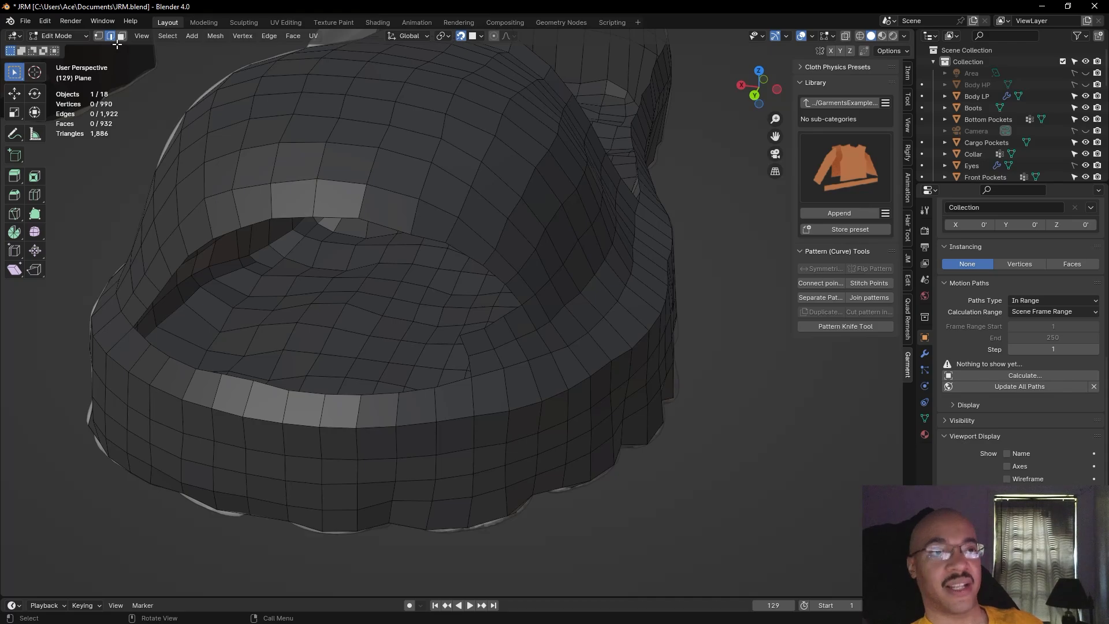
pyautogui.moveTo(128, 166); pyautogui.dragTo(114, 173, button='middle')
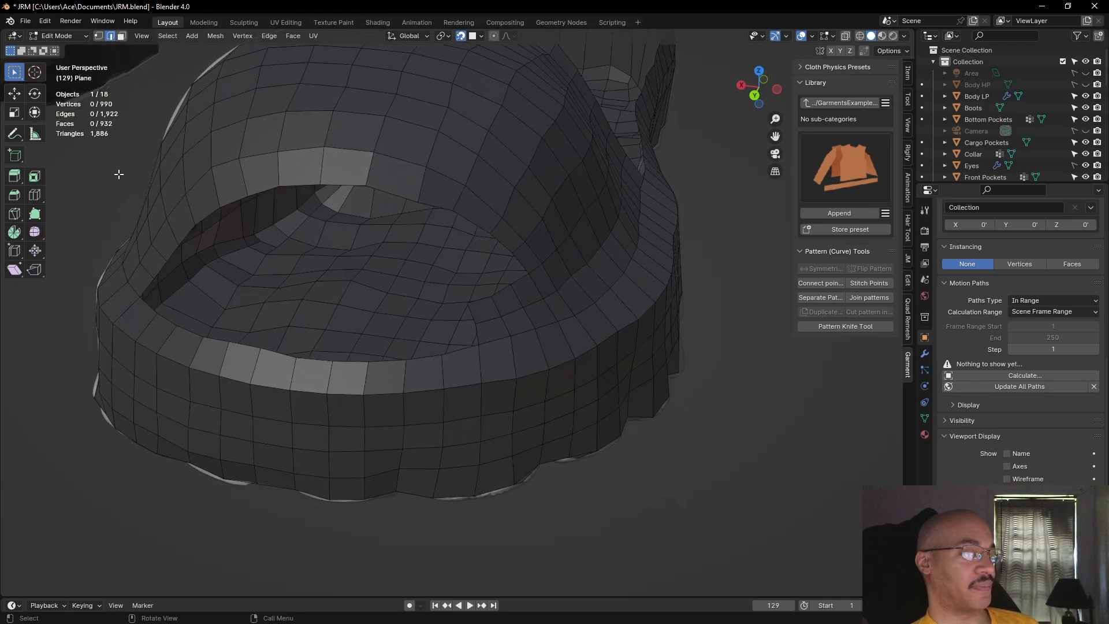
pyautogui.click(98, 35)
pyautogui.click(527, 275)
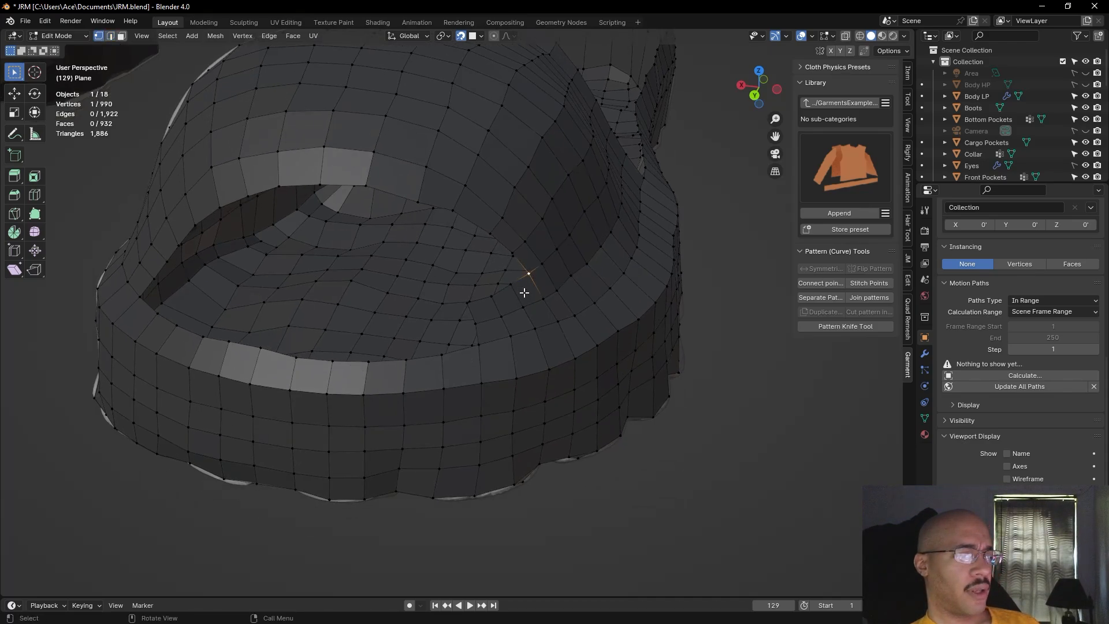
pyautogui.hotkey('alt', 'v')
pyautogui.click(505, 287)
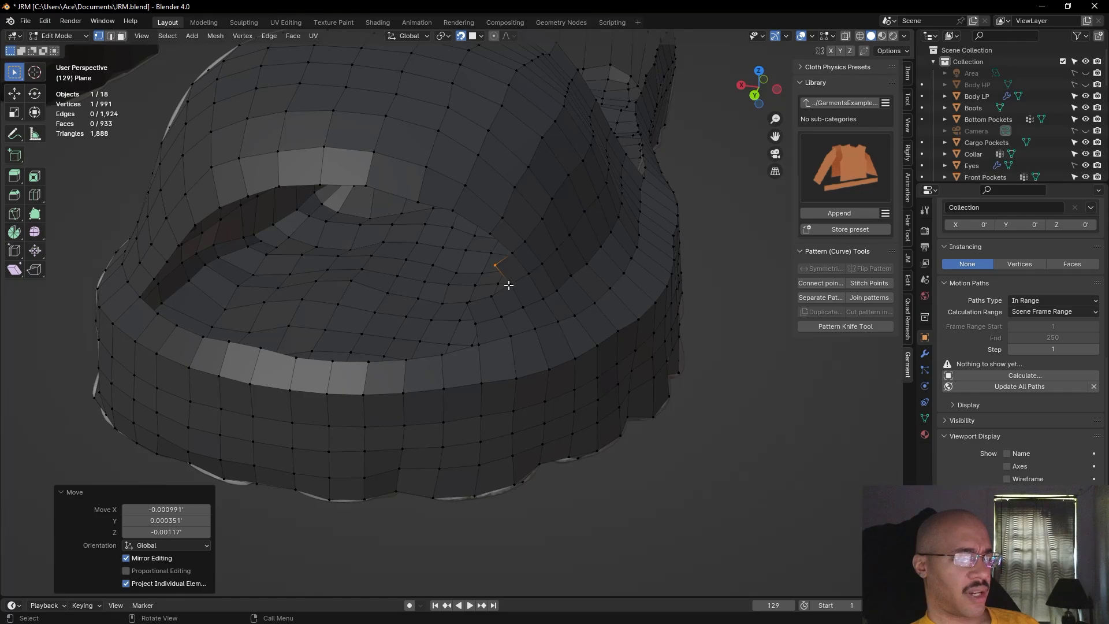
pyautogui.hotkey('alt', 'v')
pyautogui.click(500, 295)
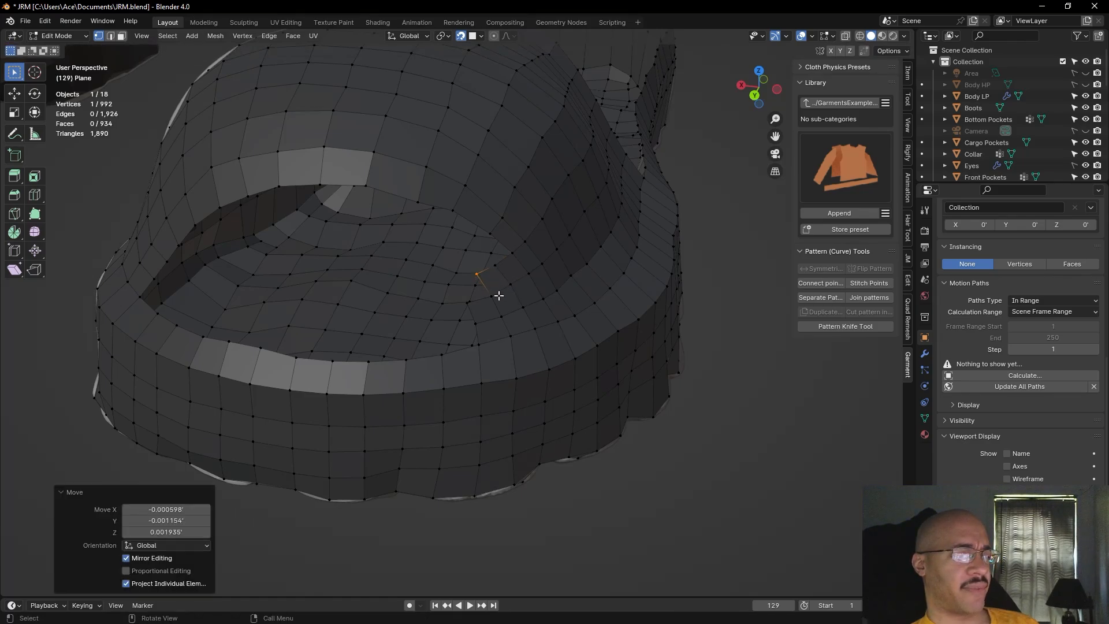
pyautogui.hotkey('alt', 'v')
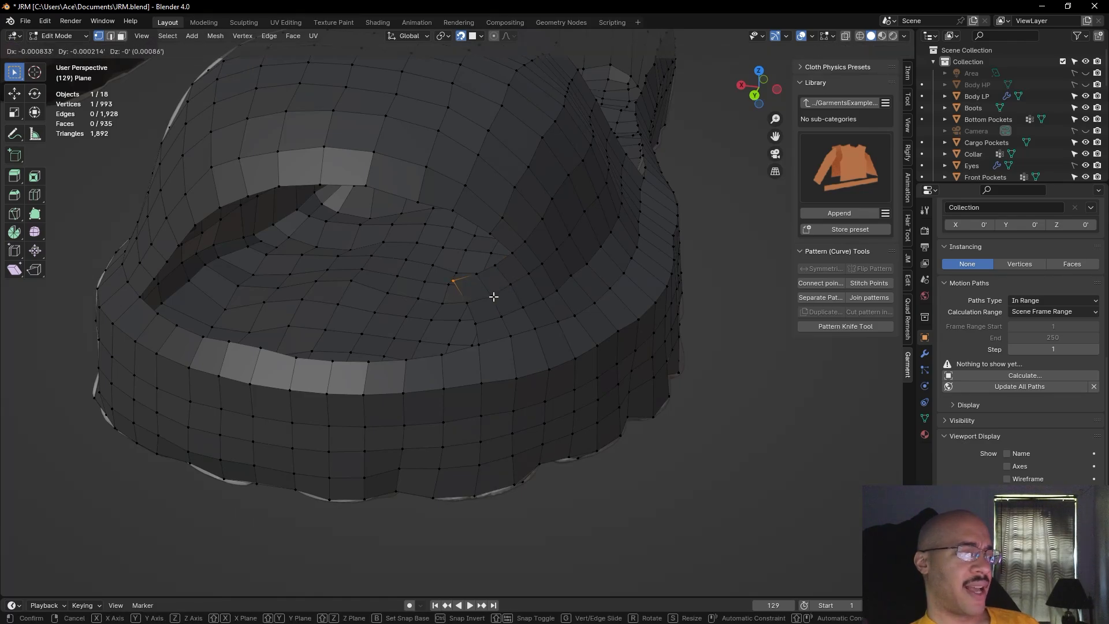
pyautogui.click(493, 297)
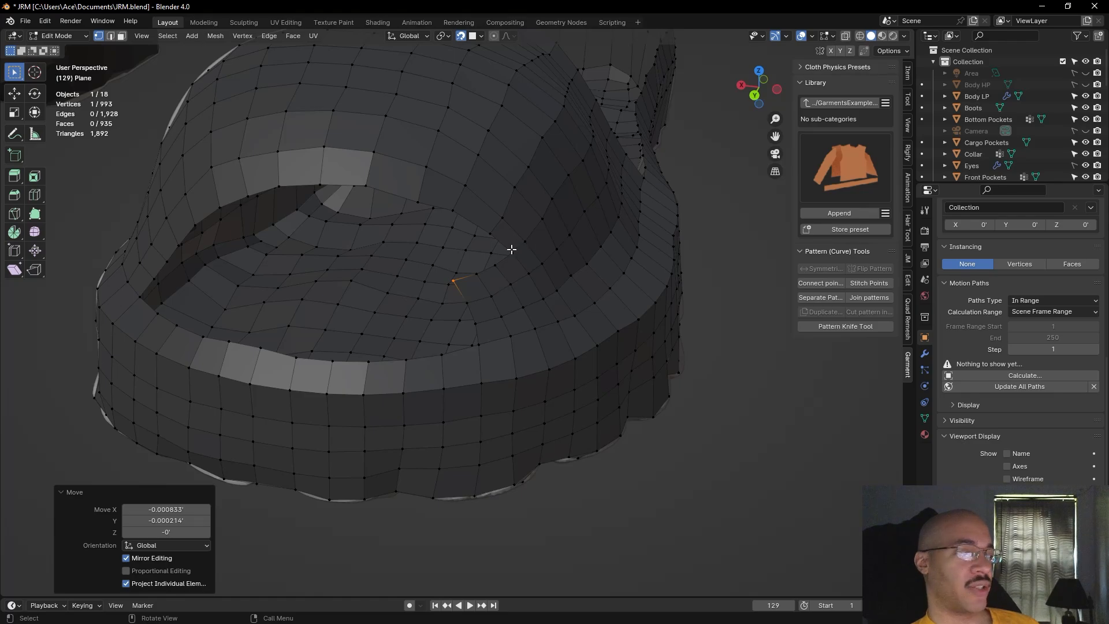
# Fill a second row of three quad faces above the new row at the side of the toe opening
pyautogui.hotkey('alt', 'v')
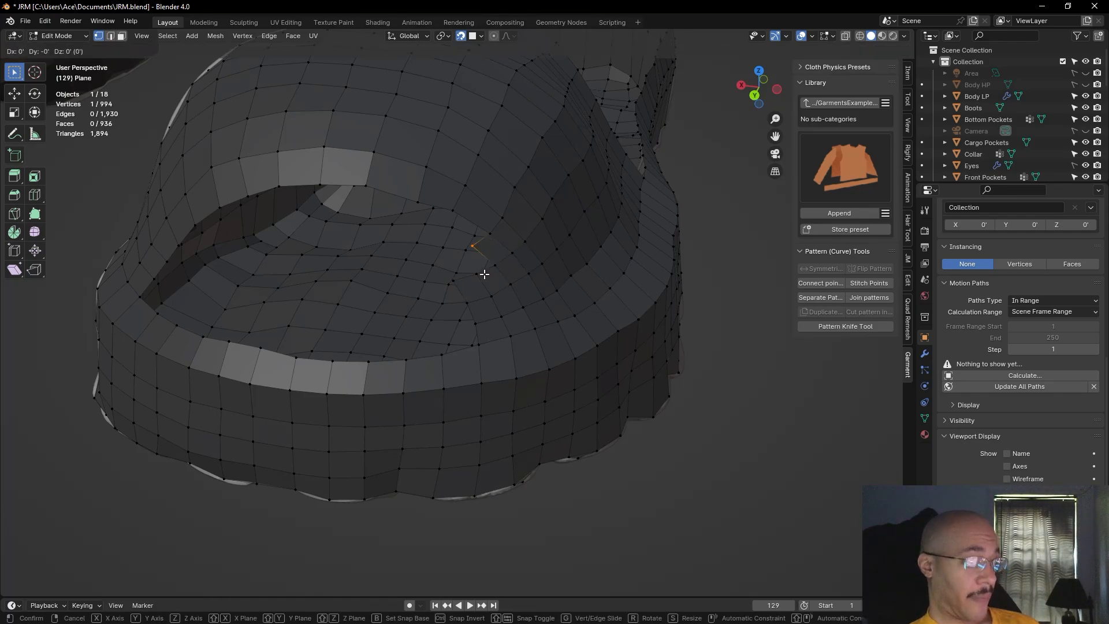
pyautogui.click(488, 269)
pyautogui.hotkey('alt', 'v')
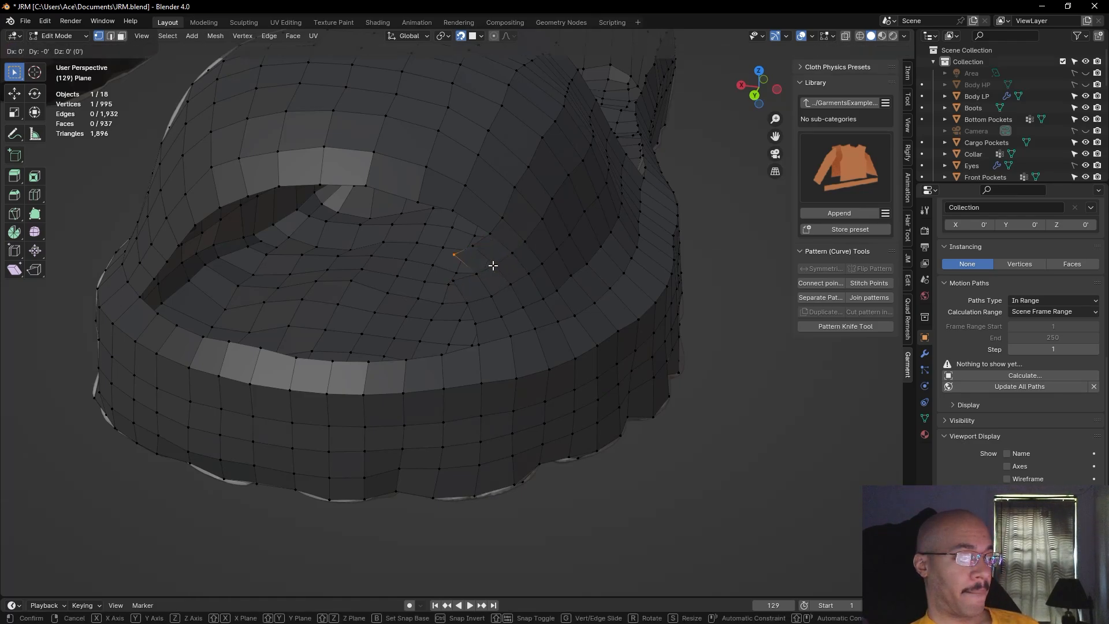
pyautogui.click(484, 272)
pyautogui.click(478, 274)
pyautogui.press('f')
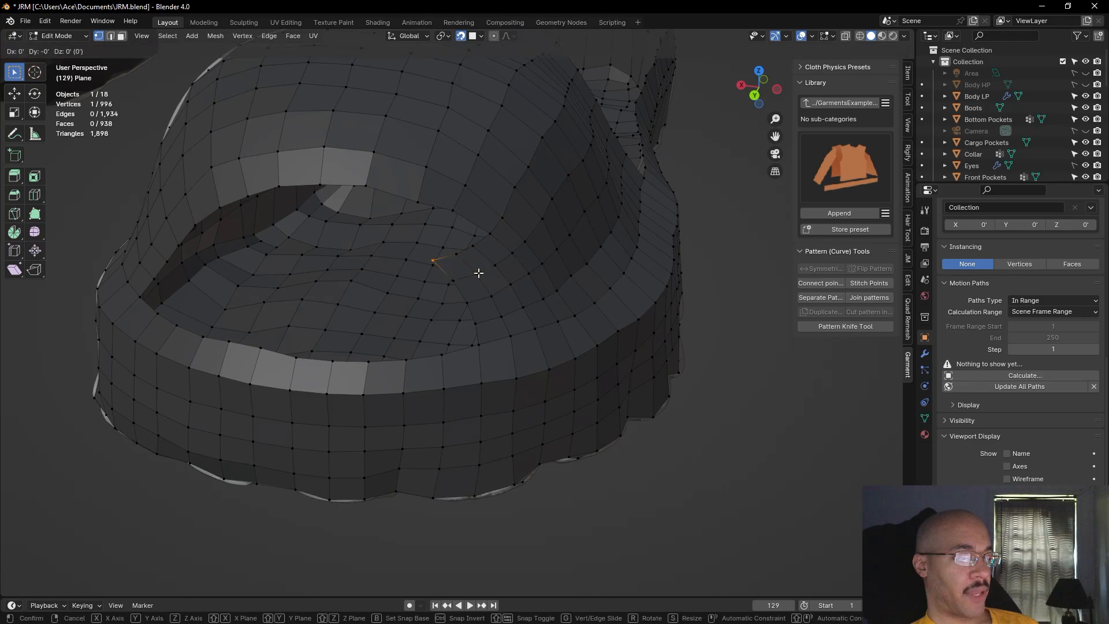
pyautogui.click(477, 277)
# Fill a strip of four quad faces beside the new faces, working from the lower rim up into the toe opening
pyautogui.press('f')
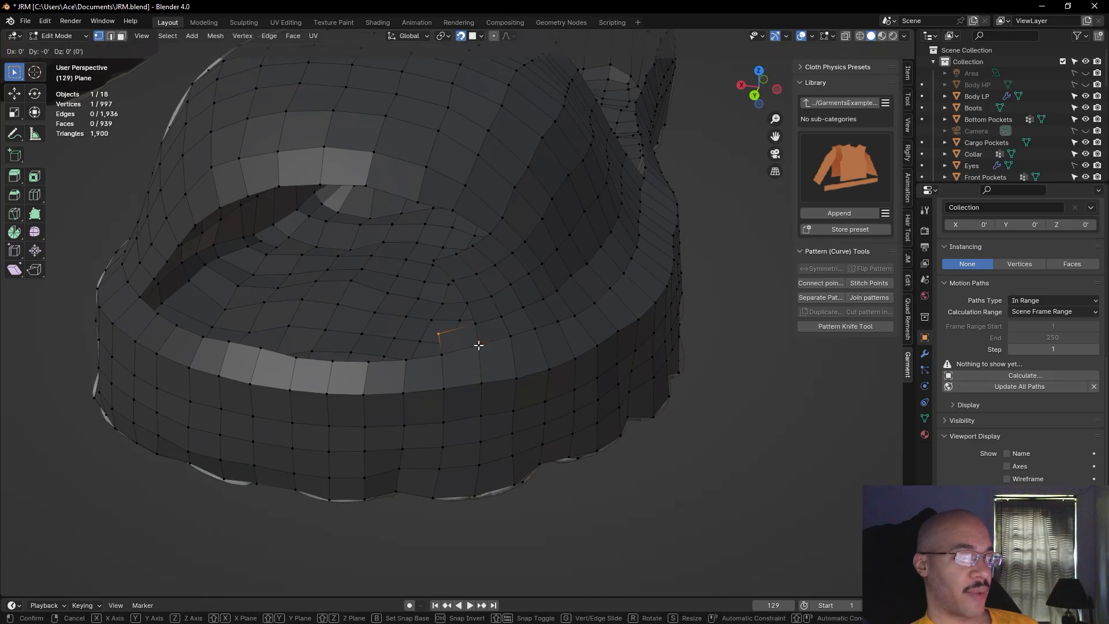
pyautogui.click(478, 343)
pyautogui.press('f')
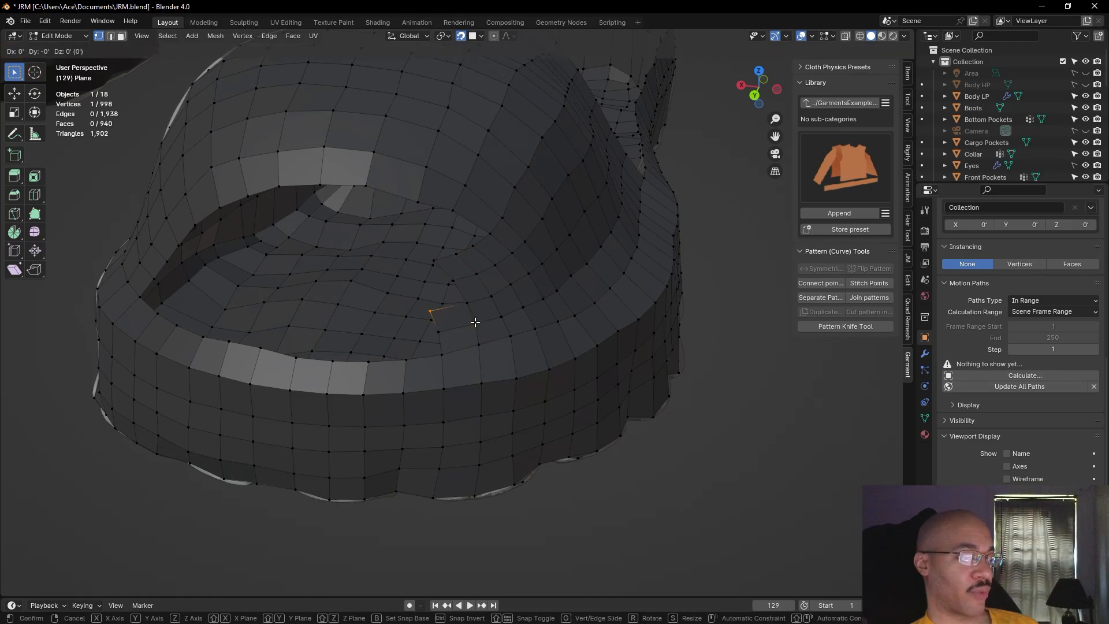
pyautogui.click(477, 319)
pyautogui.press('f')
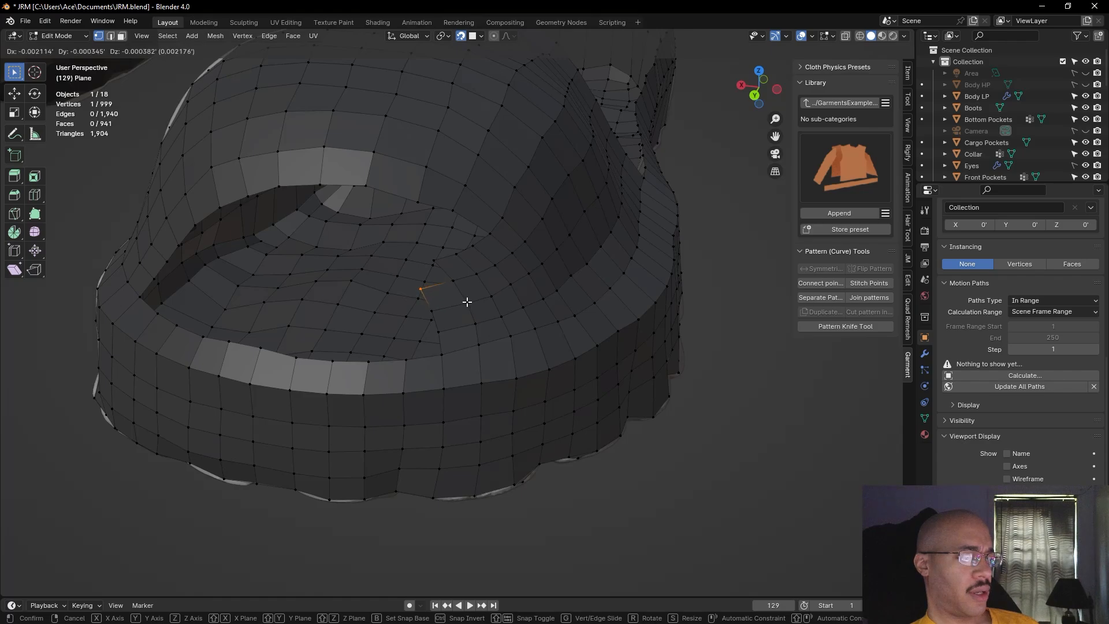
pyautogui.click(455, 284)
pyautogui.press('f')
pyautogui.click(452, 281)
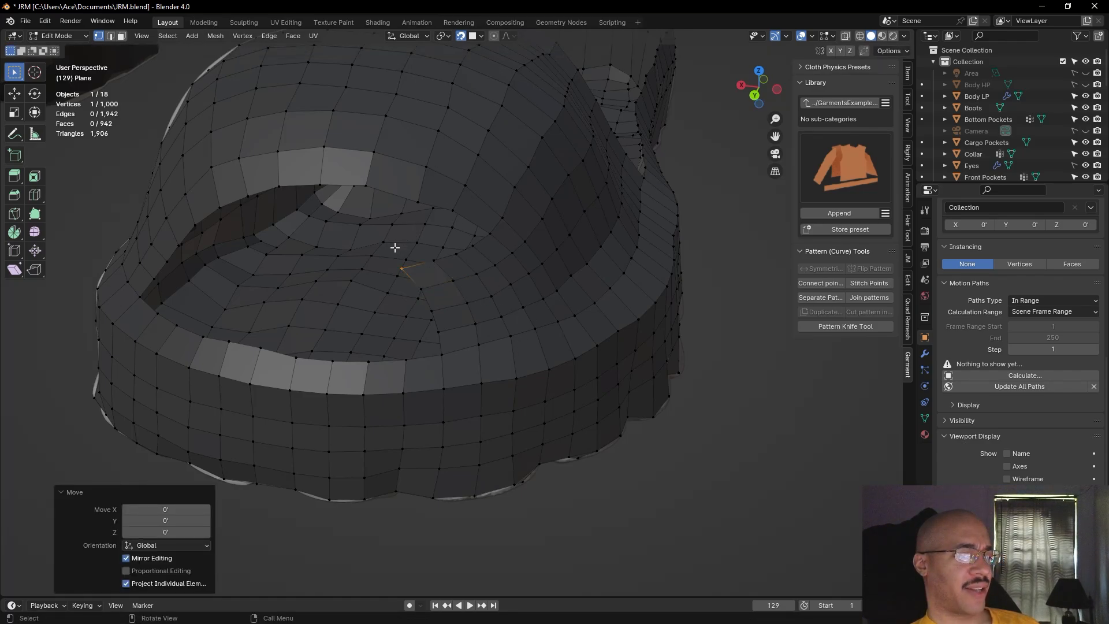
# Reposition the four vertices along the upper border of the newly filled side faces to even out their spacing
pyautogui.click(417, 202)
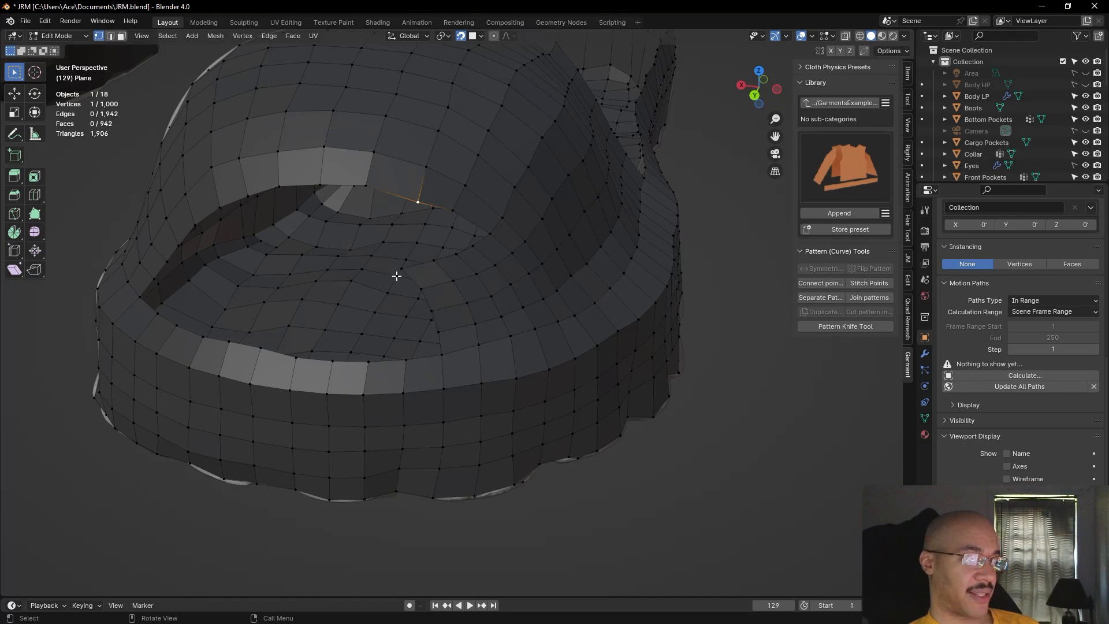
pyautogui.moveTo(366, 274); pyautogui.dragTo(421, 401, button='middle')
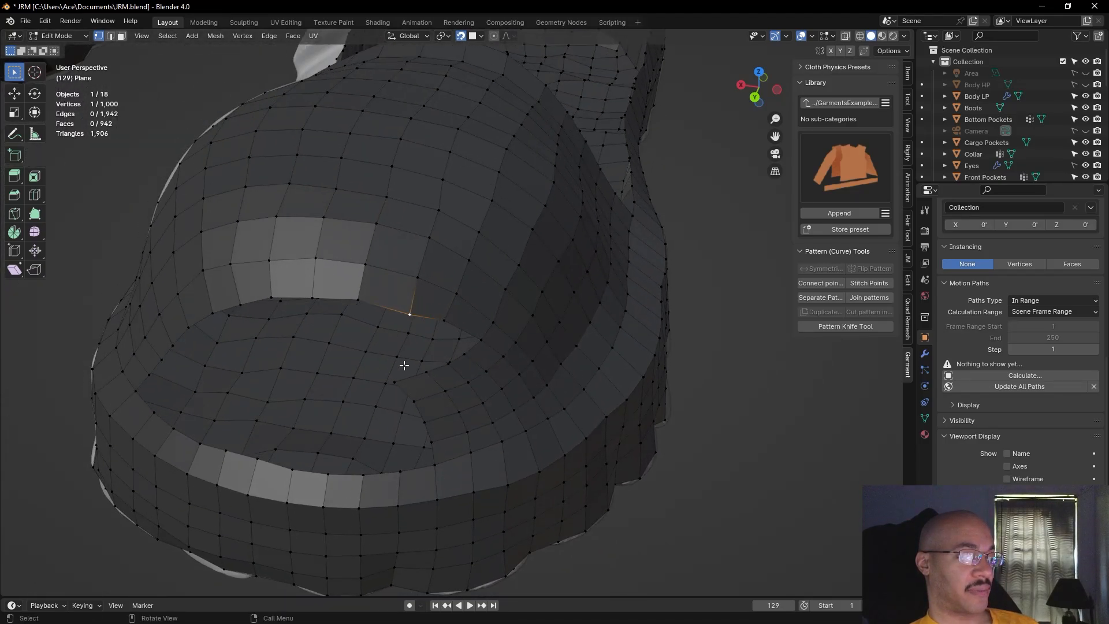
pyautogui.press('g')
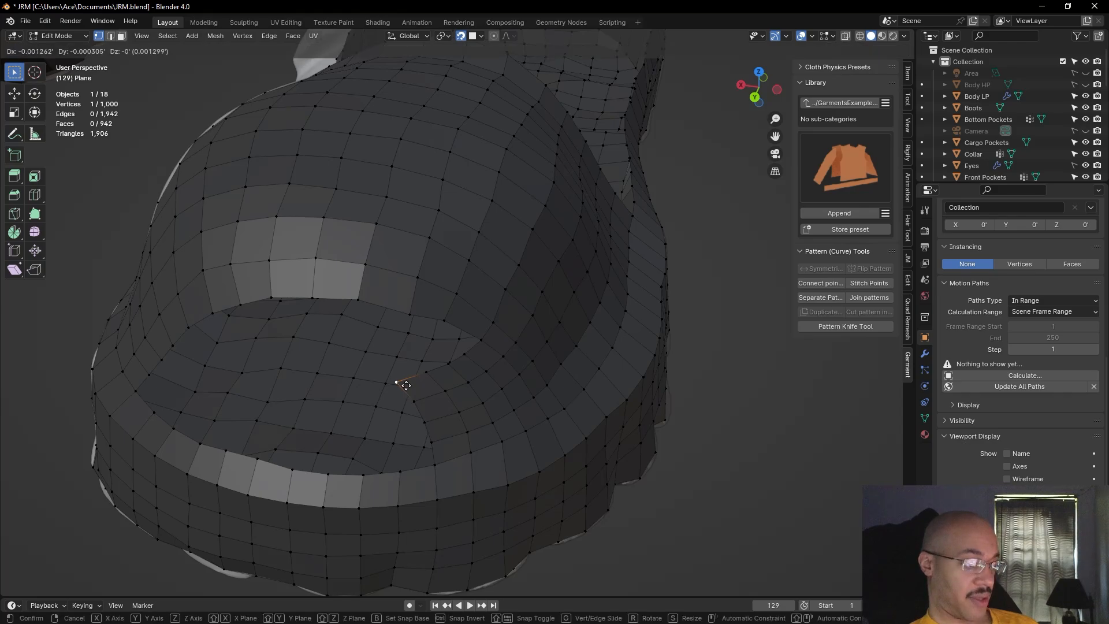
pyautogui.click(403, 384)
pyautogui.press('g')
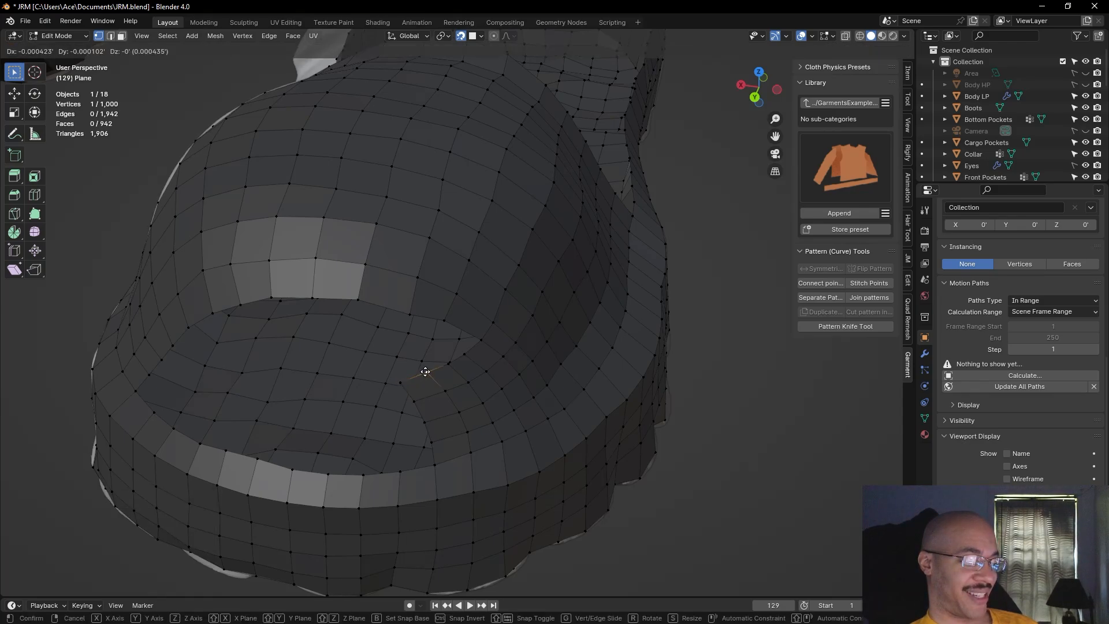
pyautogui.click(432, 373)
pyautogui.press('g')
pyautogui.click(456, 360)
pyautogui.press('g')
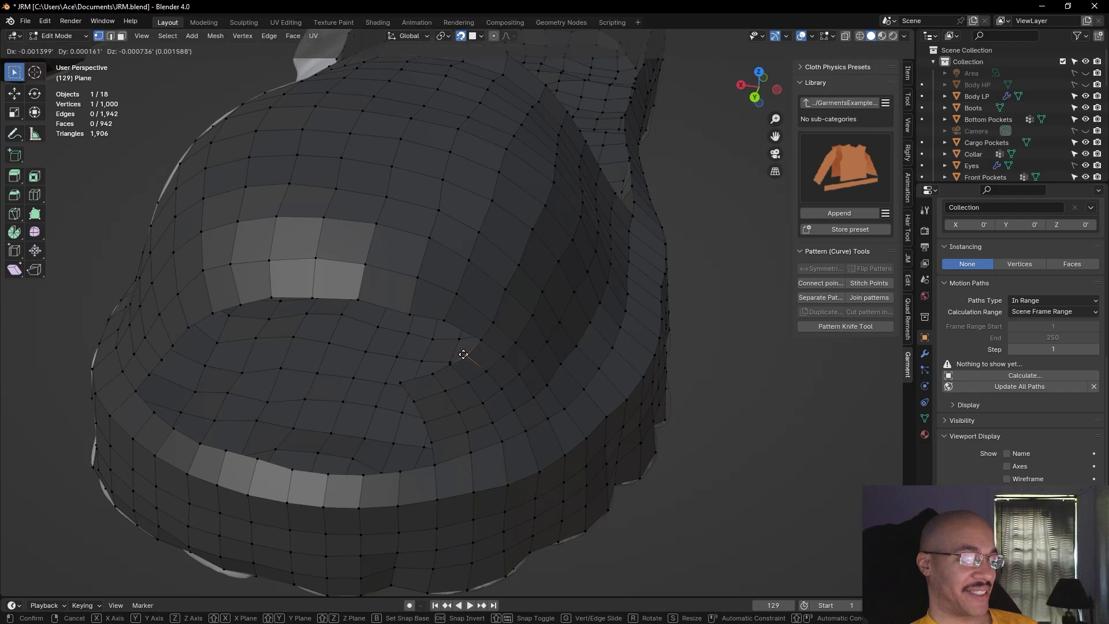
pyautogui.click(469, 349)
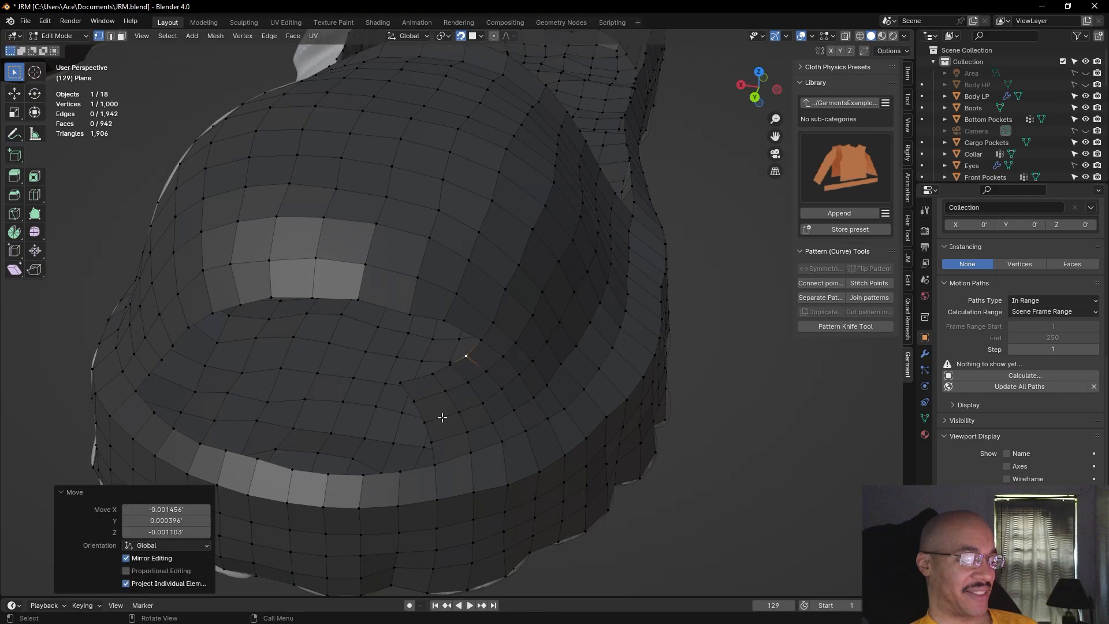
# Move the vertex on the toe opening's upper rim by about 0.005' in X, -0.001' in Y and 0.004' in Z
pyautogui.click(410, 314)
pyautogui.press('g')
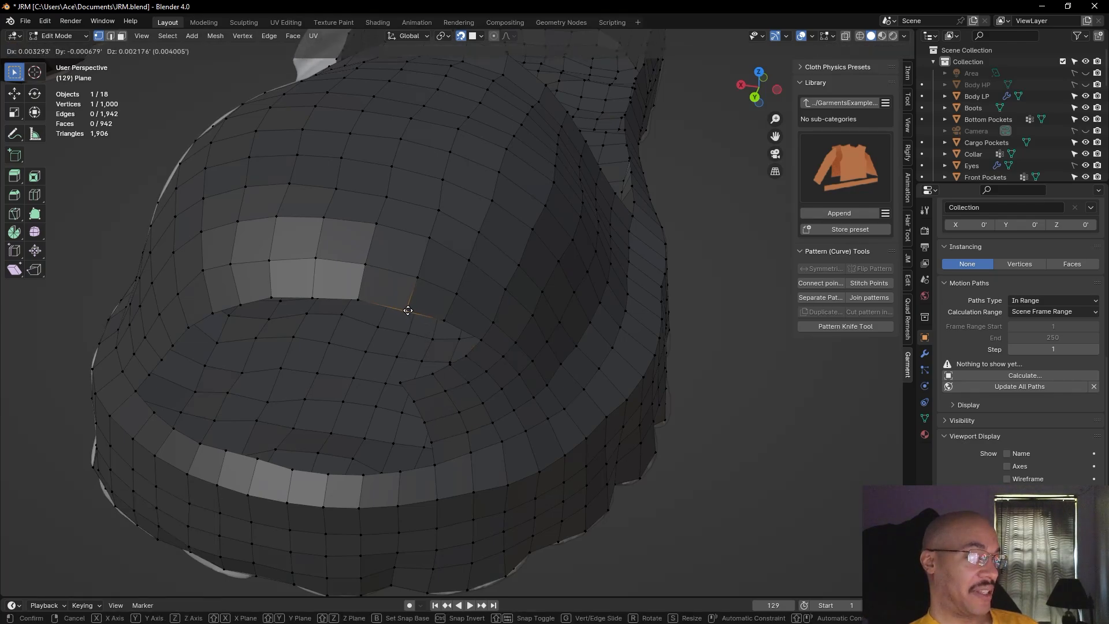
pyautogui.click(406, 308)
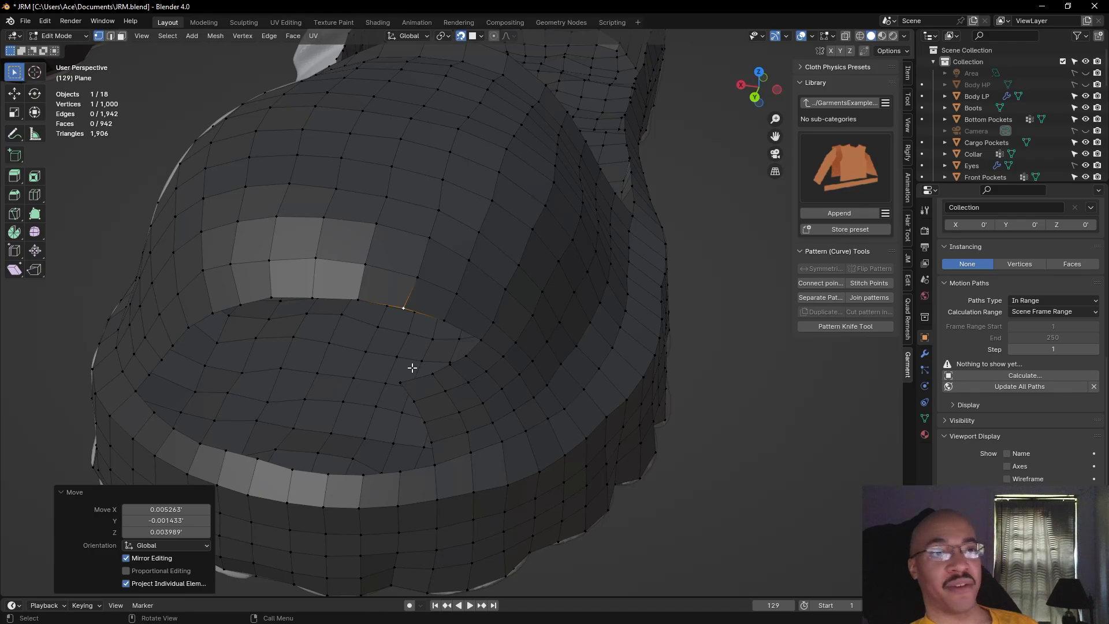
# Fill a row of four quad faces along the upper side of the toe opening, starting from the upper rim's corner vertex
pyautogui.scroll(-8, 412, 368)
pyautogui.scroll(8, 576, 427)
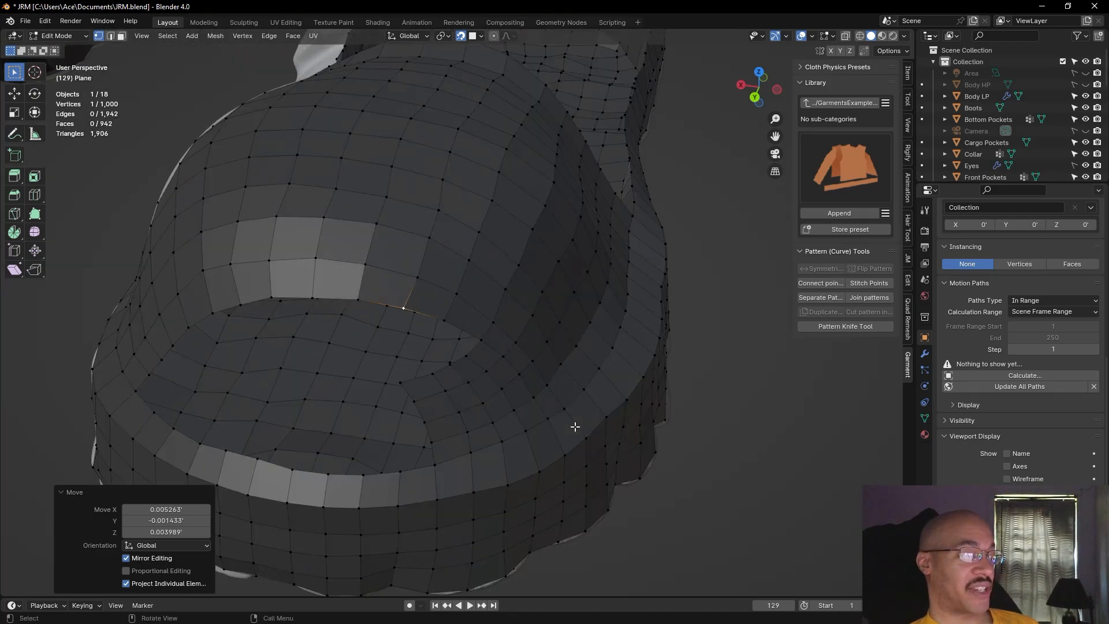
pyautogui.click(400, 383)
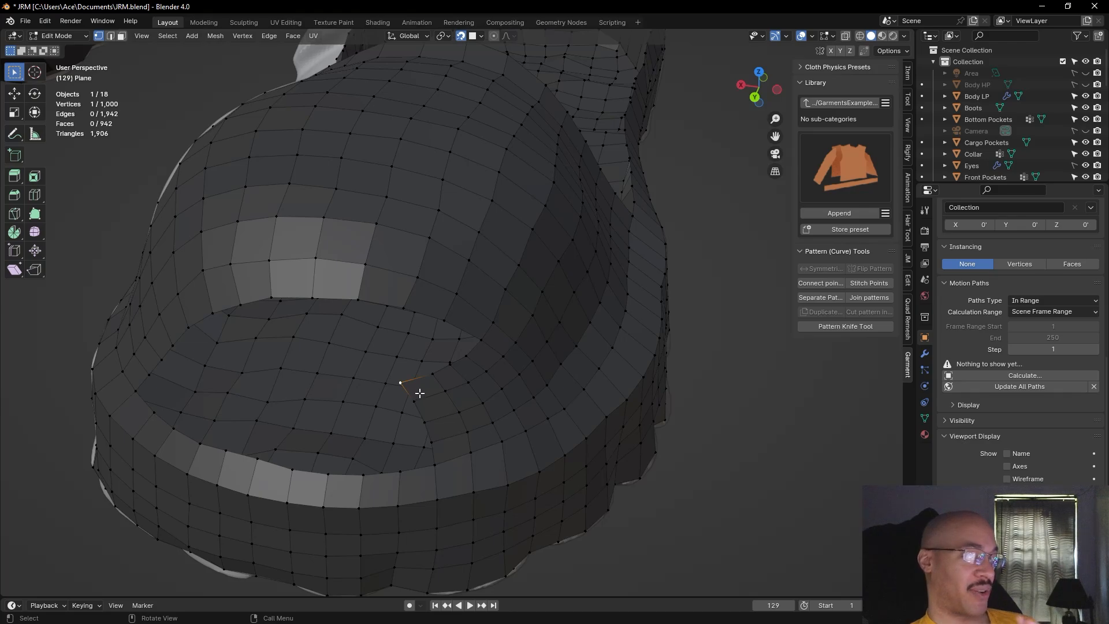
pyautogui.moveTo(679, 393); pyautogui.dragTo(433, 366, button='middle')
pyautogui.click(372, 291)
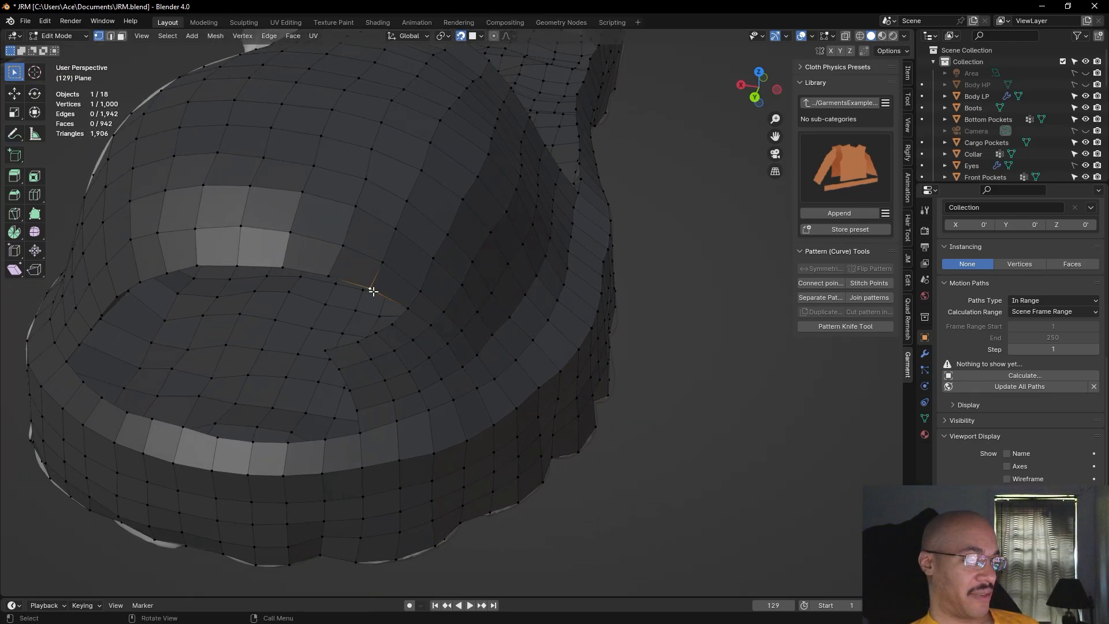
pyautogui.click(409, 311)
pyautogui.press('f')
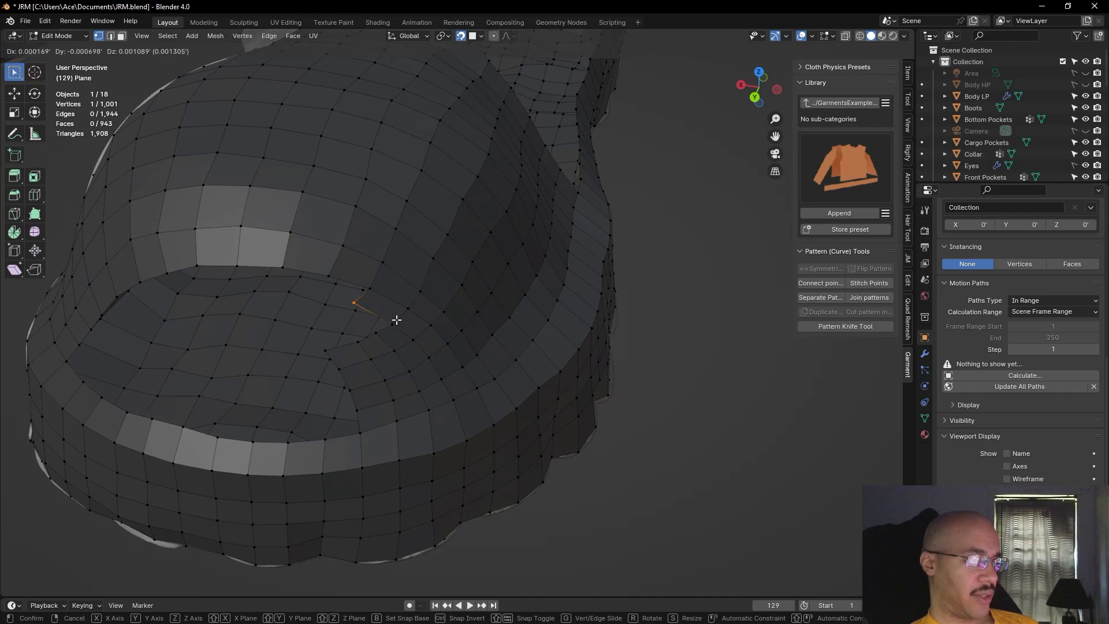
pyautogui.click(391, 327)
pyautogui.hotkey('ctrl', 'z')
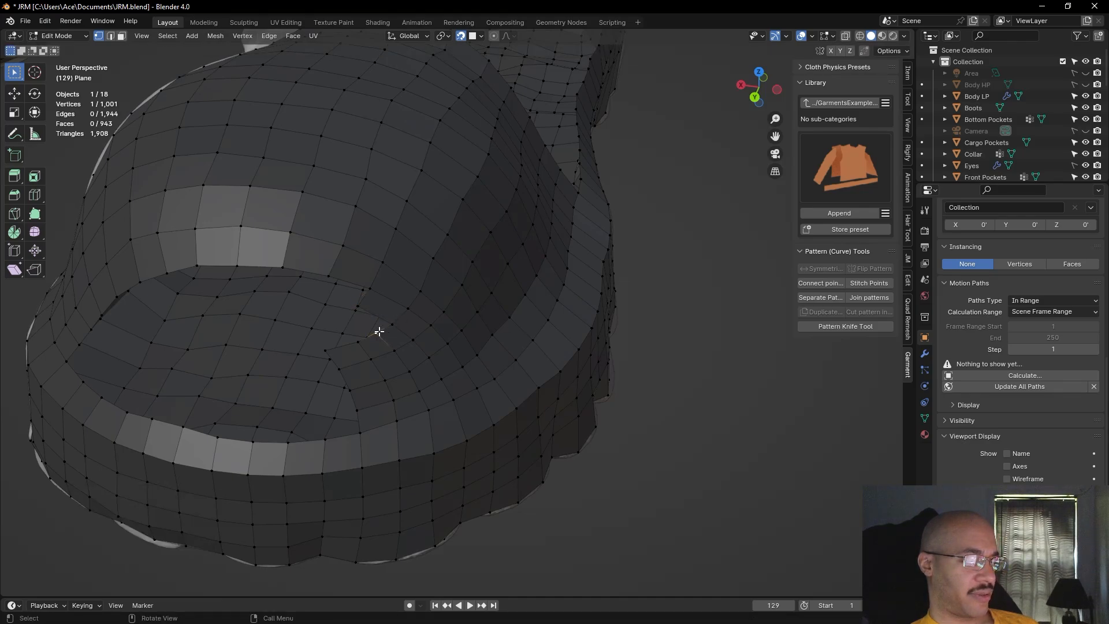
pyautogui.press('f')
pyautogui.click(364, 344)
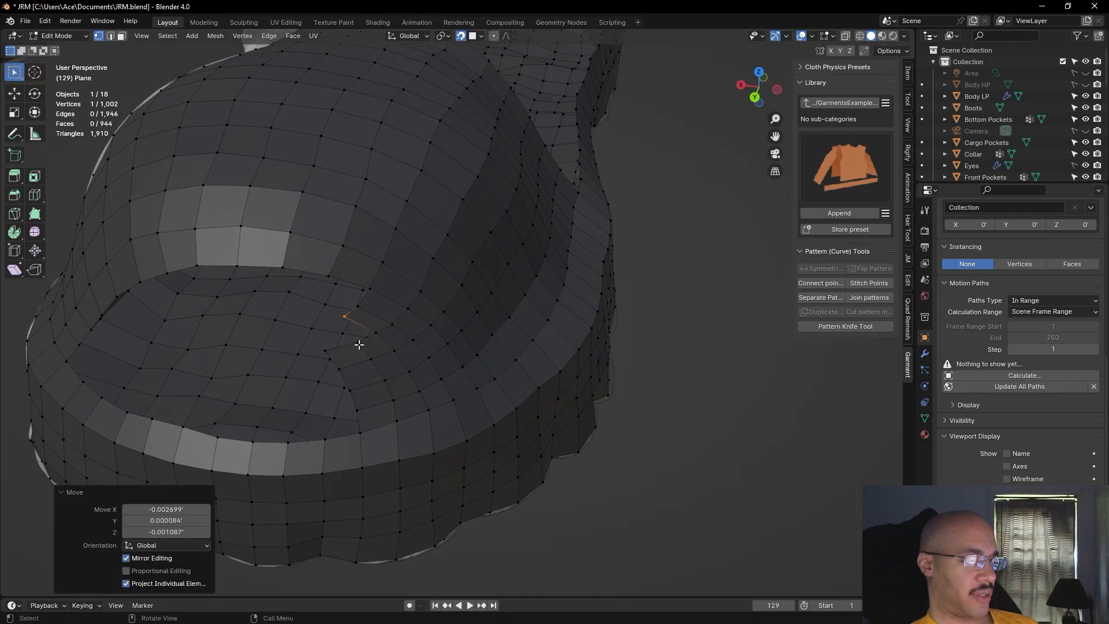
pyautogui.press('f')
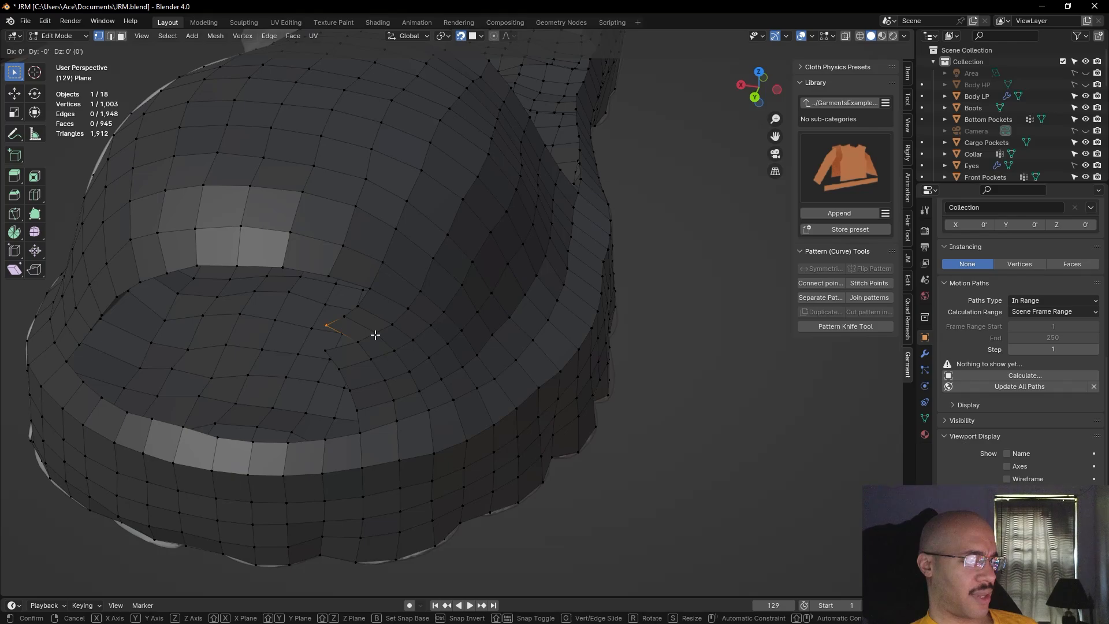
pyautogui.click(375, 334)
pyautogui.press('f')
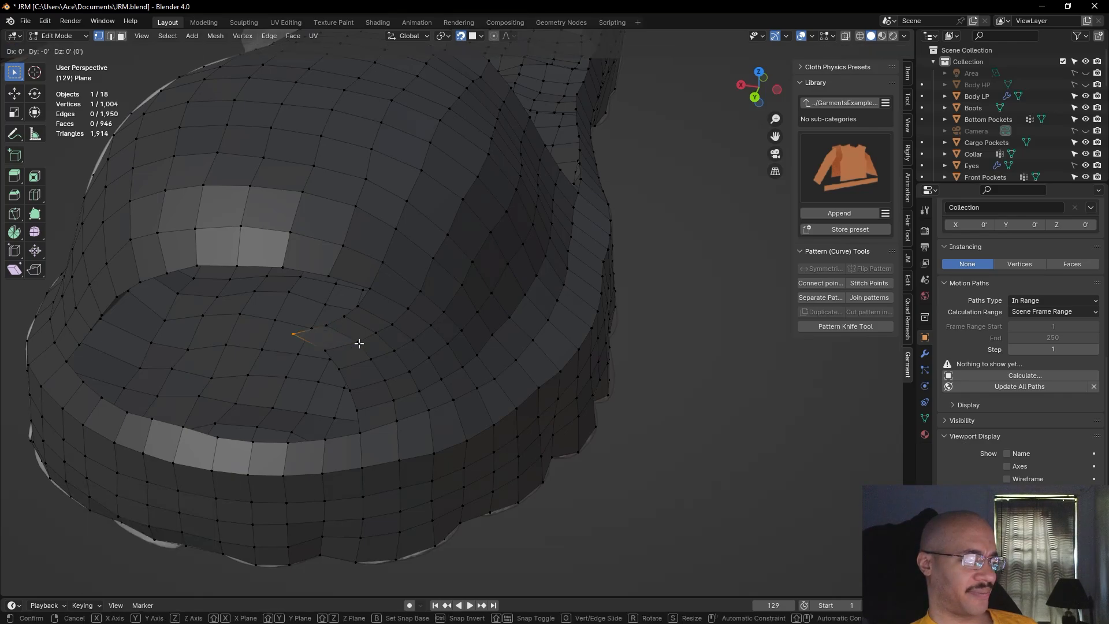
pyautogui.click(367, 344)
pyautogui.scroll(-5, 547, 385)
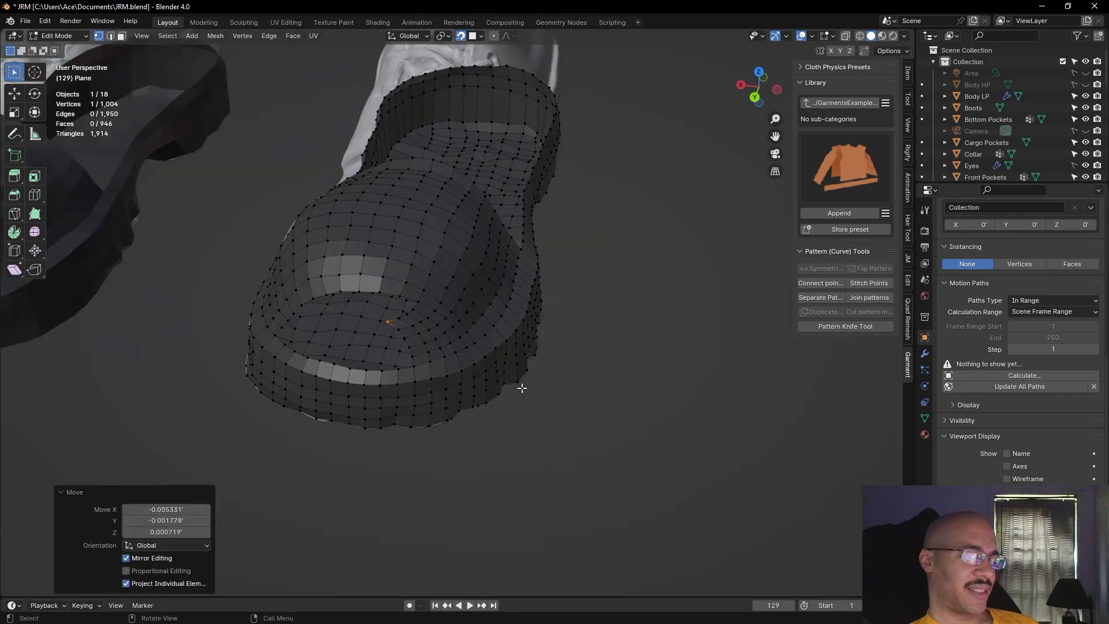
pyautogui.scroll(10, 564, 440)
pyautogui.scroll(-8, 633, 447)
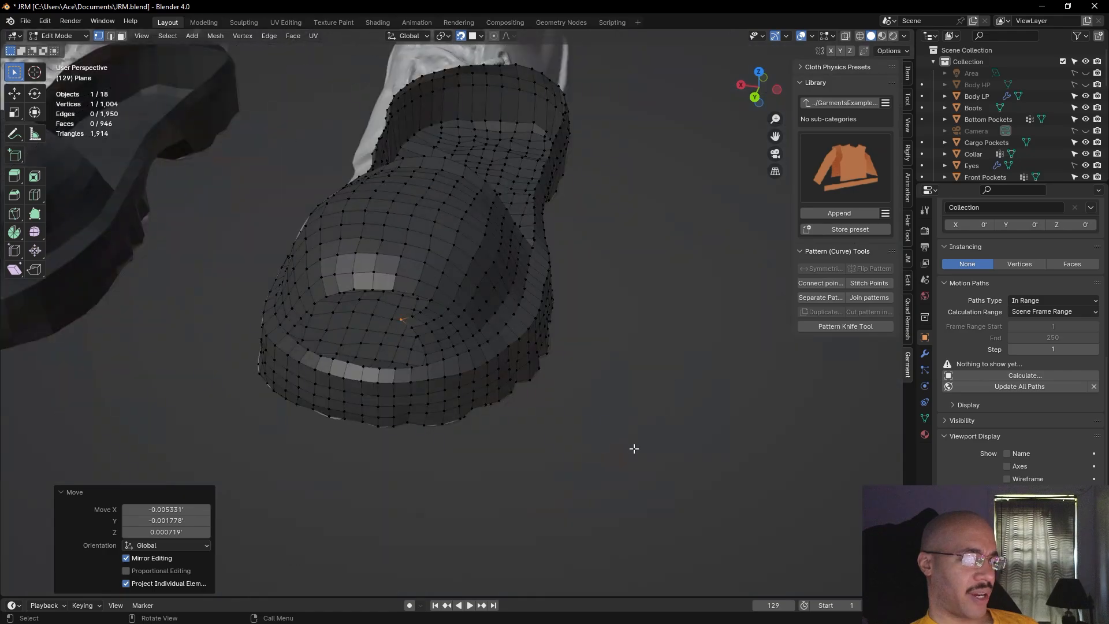
pyautogui.click(633, 449)
pyautogui.keyDown('shift'); pyautogui.moveTo(604, 473); pyautogui.dragTo(612, 465, button='middle'); pyautogui.keyUp('shift')
pyautogui.scroll(5, 612, 466)
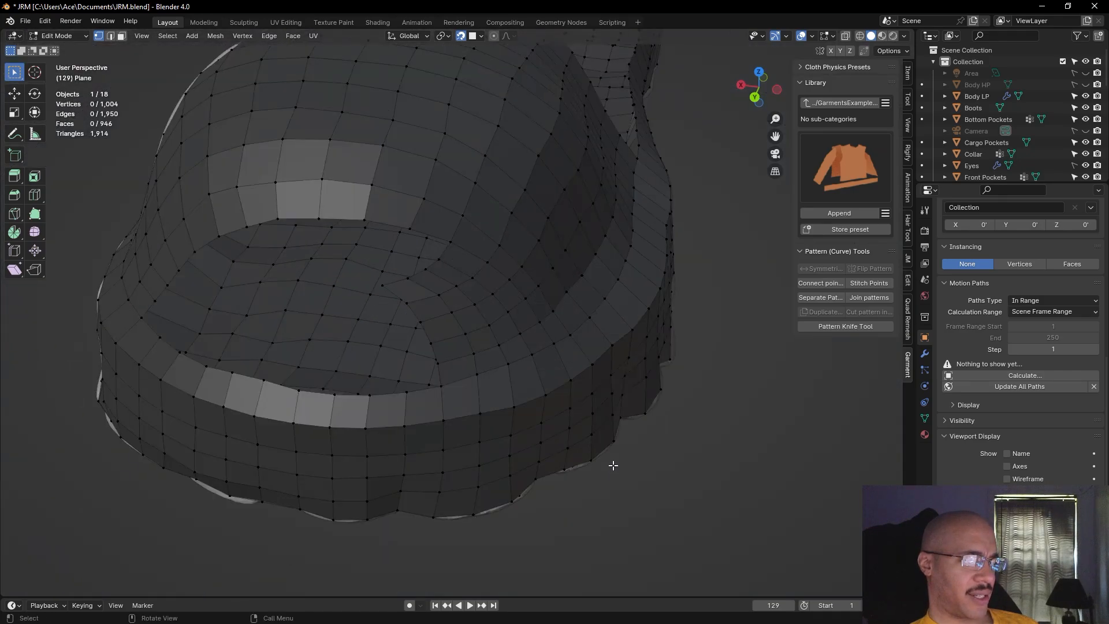
pyautogui.click(438, 299)
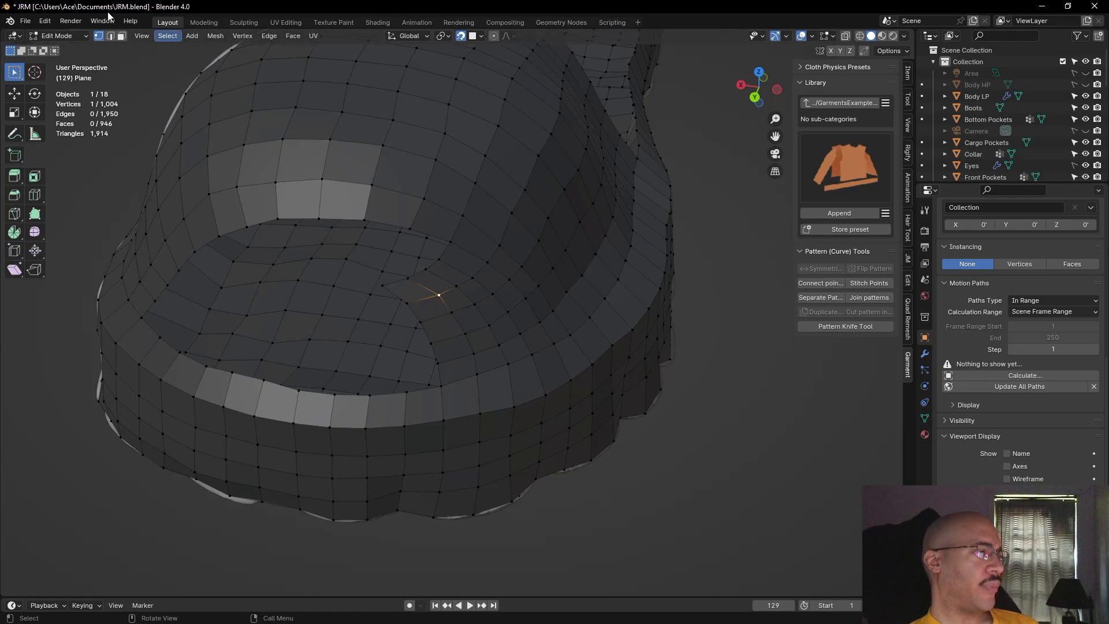
# Delete the block of 20 quad faces previously filled in at the side of the toe opening
pyautogui.click(121, 37)
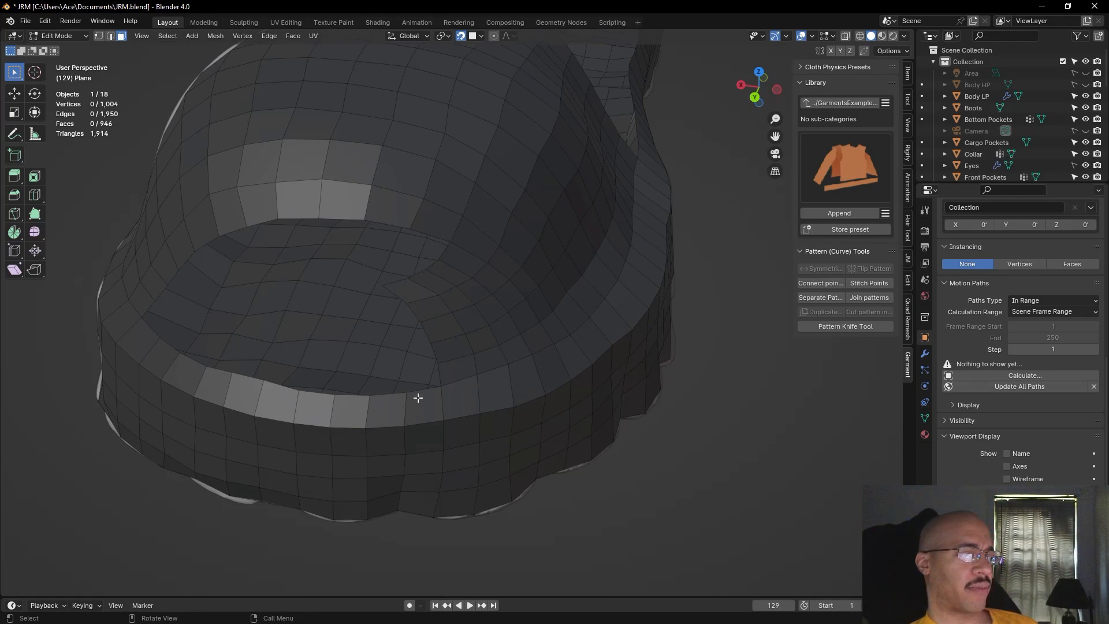
pyautogui.click(422, 289)
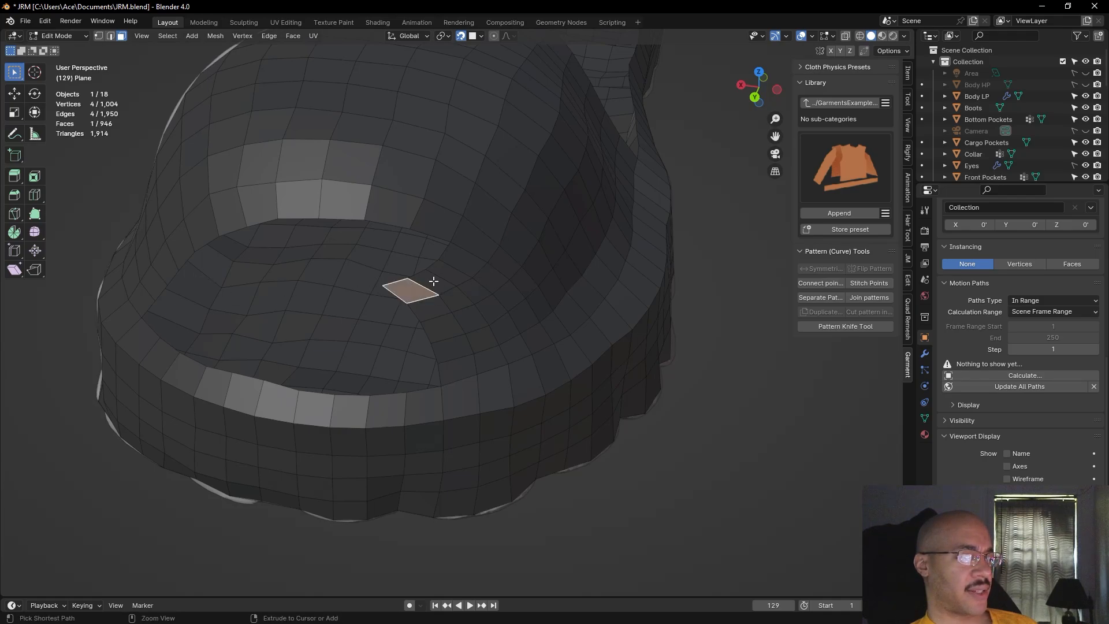
pyautogui.keyDown('ctrl'); pyautogui.click(431, 285); pyautogui.keyUp('ctrl')
pyautogui.keyDown('ctrl'); pyautogui.click(438, 279); pyautogui.keyUp('ctrl')
pyautogui.keyDown('ctrl'); pyautogui.moveTo(429, 285); pyautogui.dragTo(447, 278); pyautogui.keyUp('ctrl')
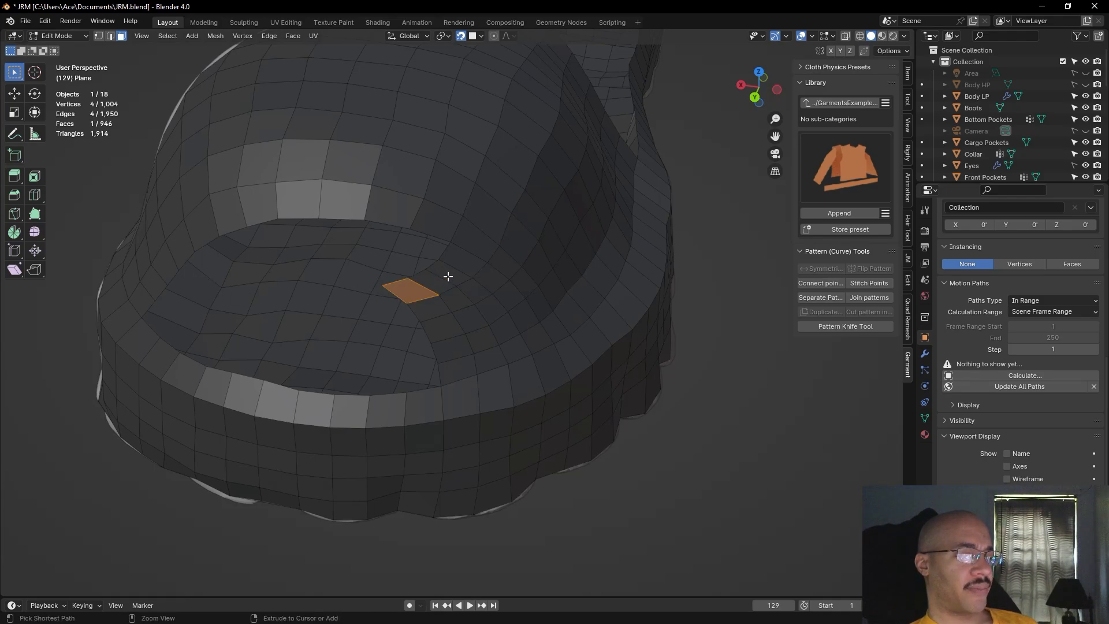
pyautogui.click(432, 285)
pyautogui.moveTo(527, 401); pyautogui.dragTo(545, 222, button='middle')
pyautogui.keyDown('shift'); pyautogui.click(558, 201); pyautogui.keyUp('shift')
pyautogui.keyDown('shift'); pyautogui.click(601, 178); pyautogui.keyUp('shift')
pyautogui.keyDown('shift'); pyautogui.click(616, 167); pyautogui.keyUp('shift')
pyautogui.keyDown('shift'); pyautogui.click(635, 189); pyautogui.keyUp('shift')
pyautogui.keyDown('shift'); pyautogui.click(627, 199); pyautogui.keyUp('shift')
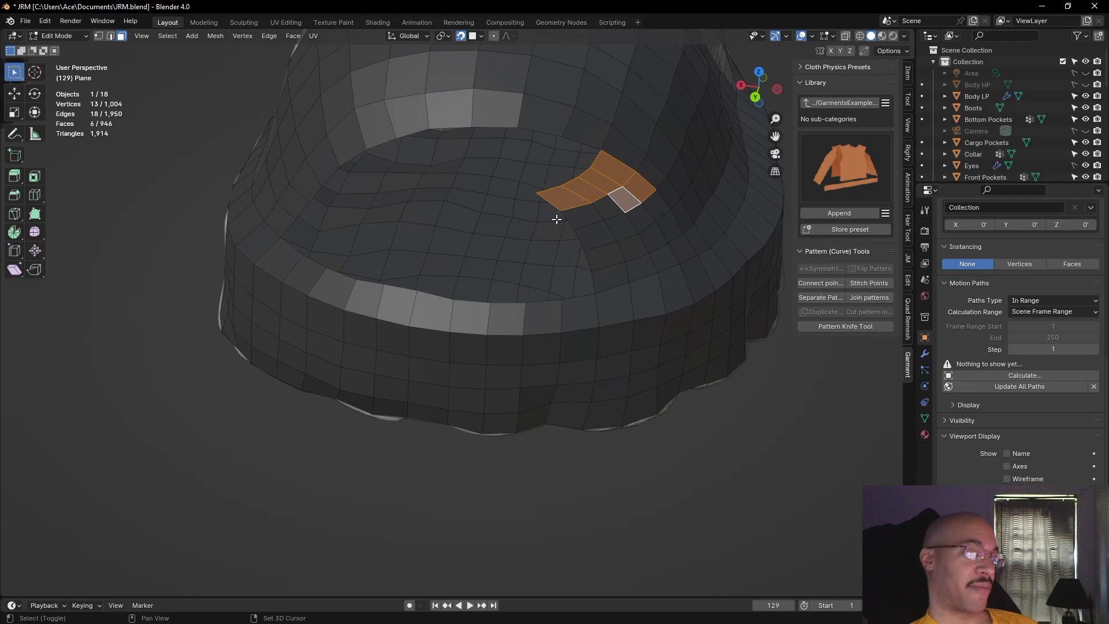
pyautogui.keyDown('shift'); pyautogui.click(588, 216); pyautogui.keyUp('shift')
pyautogui.keyDown('shift'); pyautogui.click(605, 230); pyautogui.keyUp('shift')
pyautogui.keyDown('shift'); pyautogui.click(601, 239); pyautogui.keyUp('shift')
pyautogui.keyDown('shift'); pyautogui.click(621, 226); pyautogui.keyUp('shift')
pyautogui.keyDown('shift'); pyautogui.click(640, 221); pyautogui.keyUp('shift')
pyautogui.keyDown('shift'); pyautogui.click(652, 208); pyautogui.keyUp('shift')
pyautogui.keyDown('shift'); pyautogui.click(649, 237); pyautogui.keyUp('shift')
pyautogui.keyDown('shift'); pyautogui.click(627, 252); pyautogui.keyUp('shift')
pyautogui.keyDown('shift'); pyautogui.click(602, 258); pyautogui.keyUp('shift')
pyautogui.keyDown('shift'); pyautogui.click(611, 278); pyautogui.keyUp('shift')
pyautogui.keyDown('shift'); pyautogui.click(639, 267); pyautogui.keyUp('shift')
pyautogui.keyDown('shift'); pyautogui.click(663, 257); pyautogui.keyUp('shift')
pyautogui.keyDown('shift'); pyautogui.click(664, 228); pyautogui.keyUp('shift')
pyautogui.keyDown('shift'); pyautogui.click(682, 248); pyautogui.keyUp('shift')
pyautogui.rightClick(630, 232)
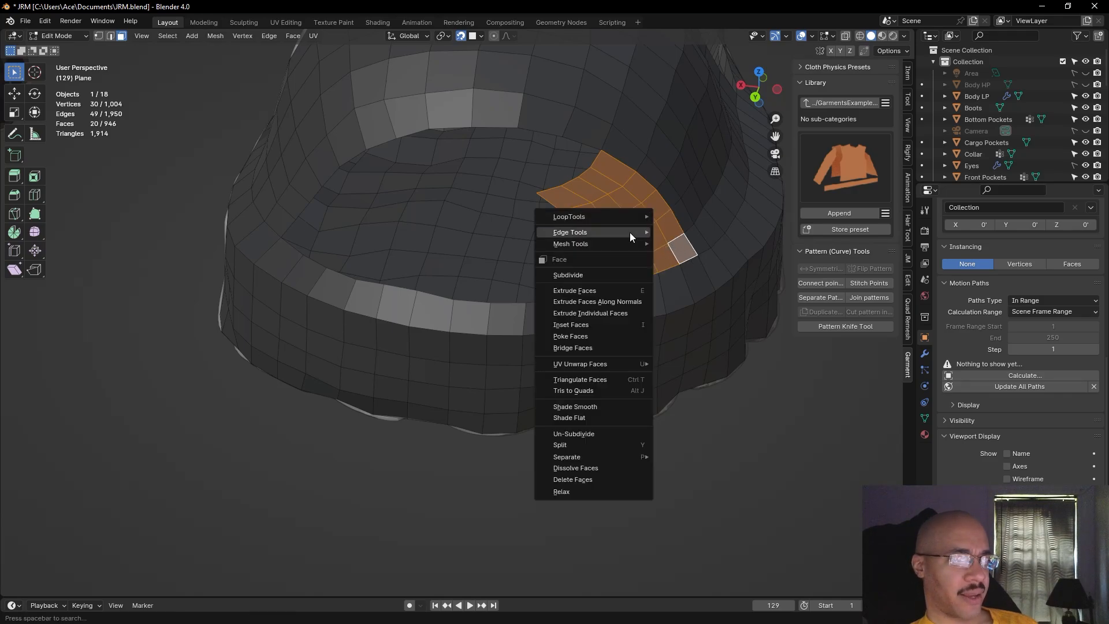
pyautogui.click(572, 478)
pyautogui.moveTo(571, 478); pyautogui.dragTo(683, 446, button='middle')
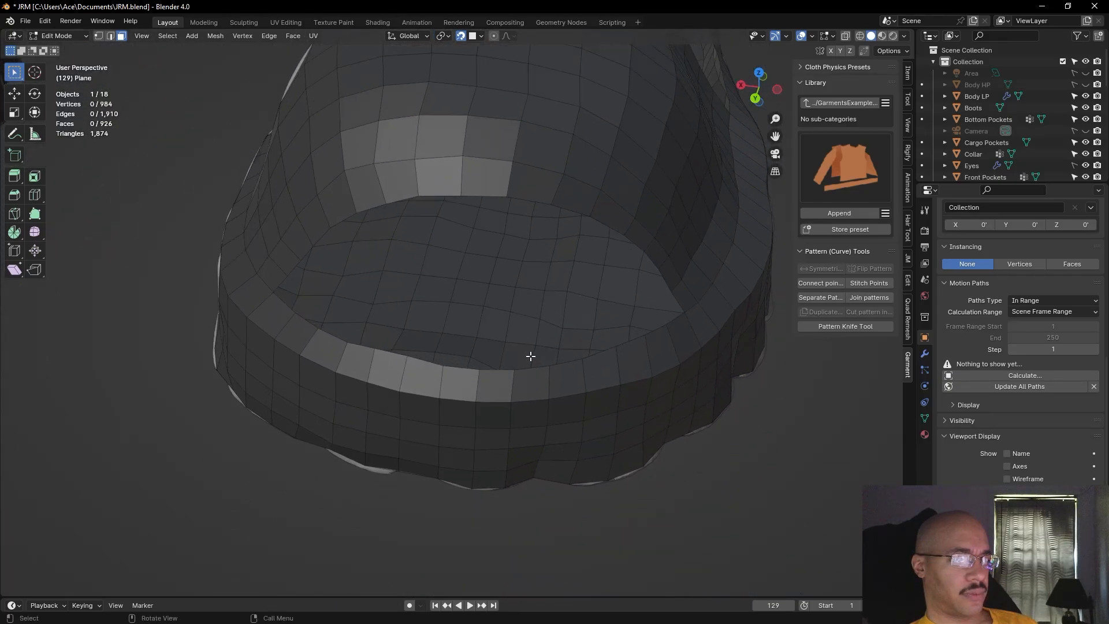
pyautogui.click(460, 369)
pyautogui.click(113, 39)
pyautogui.click(241, 382)
pyautogui.scroll(6, 466, 356)
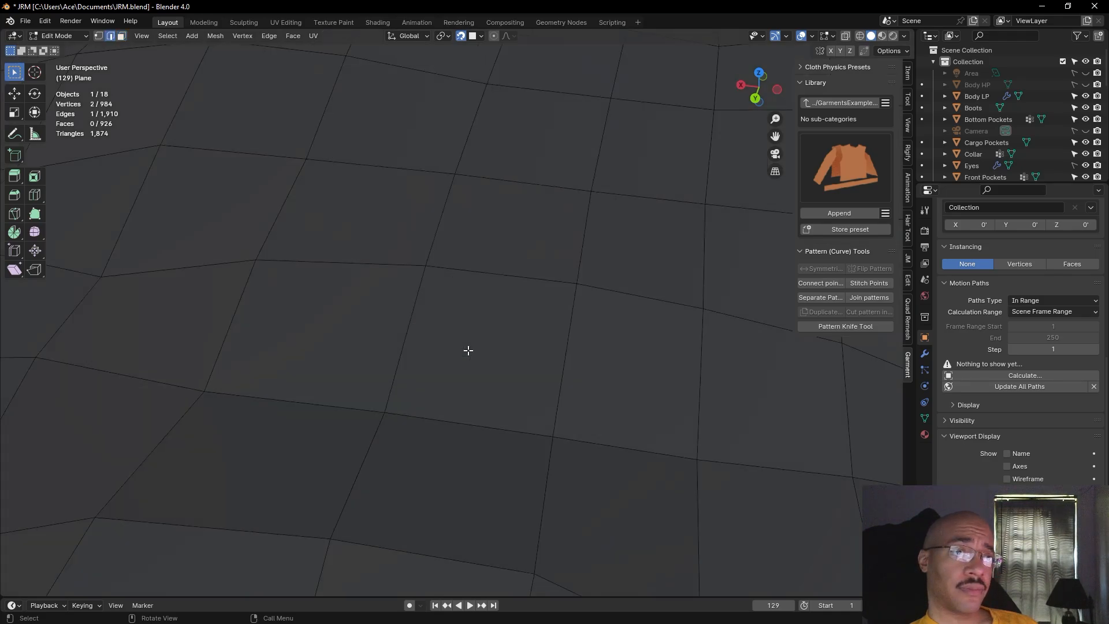
pyautogui.scroll(-6, 508, 346)
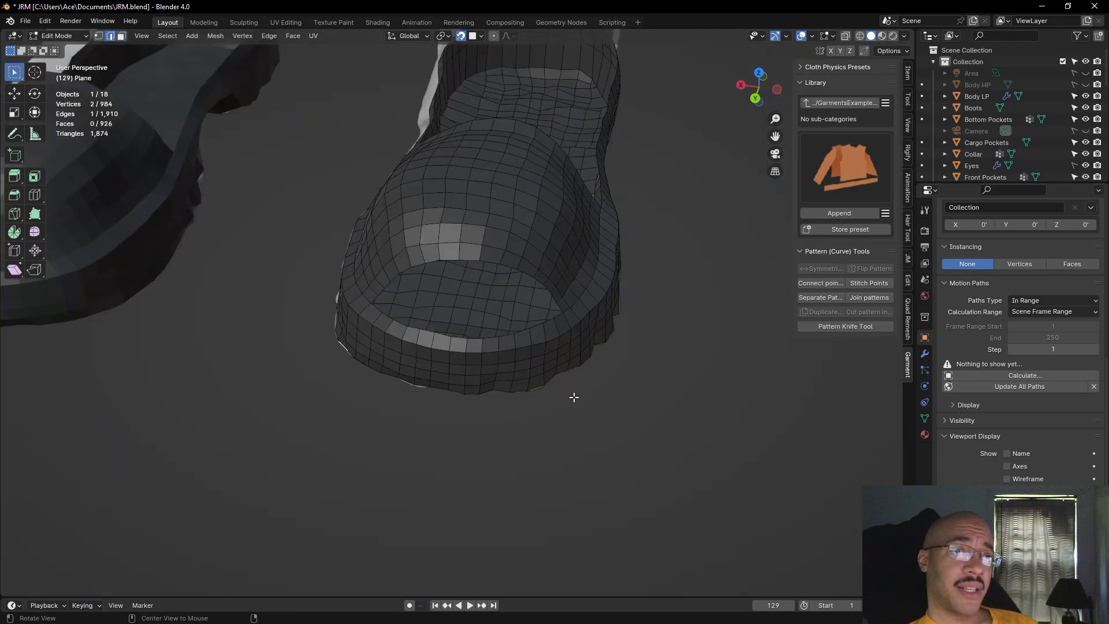
# Try to fill a single quad face from the vertex at the side corner of the toe opening
pyautogui.keyDown('shift'); pyautogui.moveTo(583, 402); pyautogui.dragTo(585, 397, button='middle'); pyautogui.keyUp('shift')
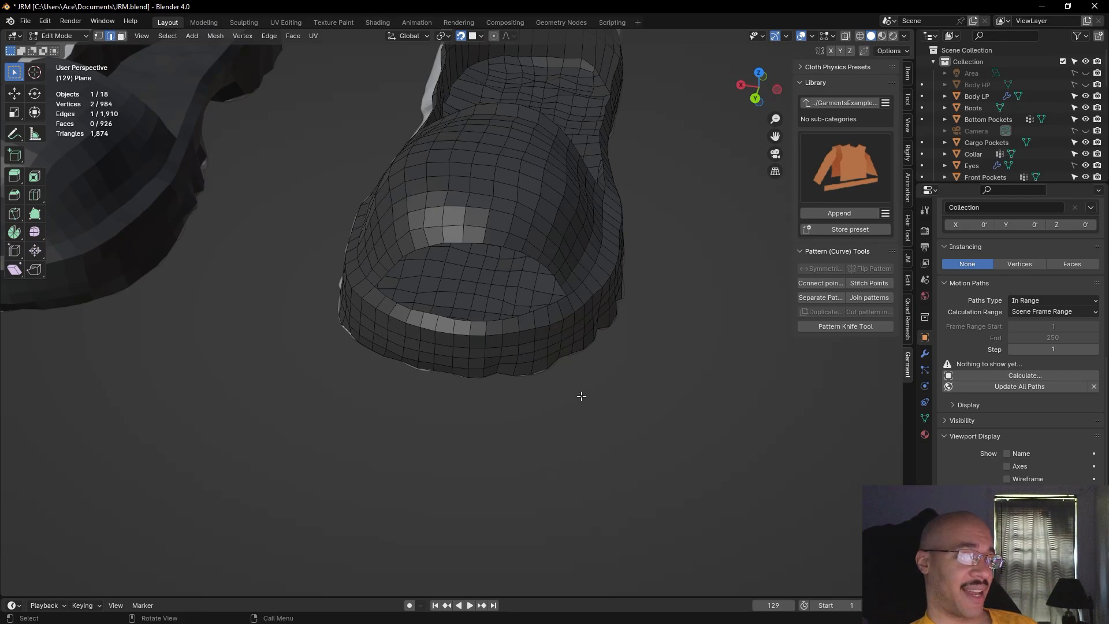
pyautogui.keyDown('shift'); pyautogui.moveTo(542, 421); pyautogui.dragTo(483, 438, button='middle'); pyautogui.keyUp('shift')
pyautogui.scroll(6, 483, 438)
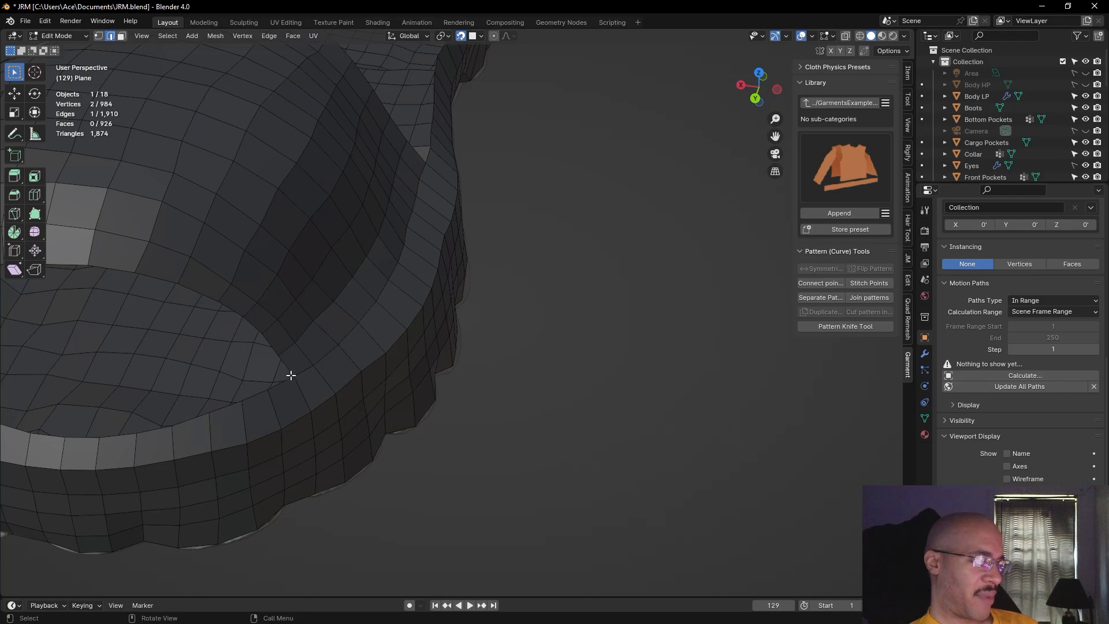
pyautogui.click(98, 35)
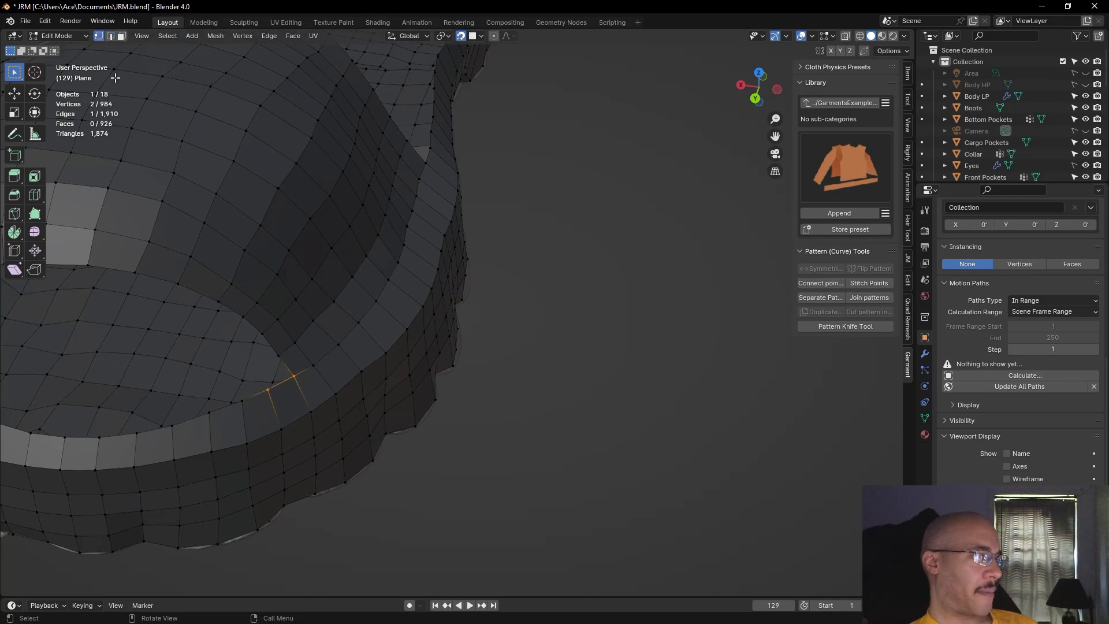
pyautogui.click(292, 375)
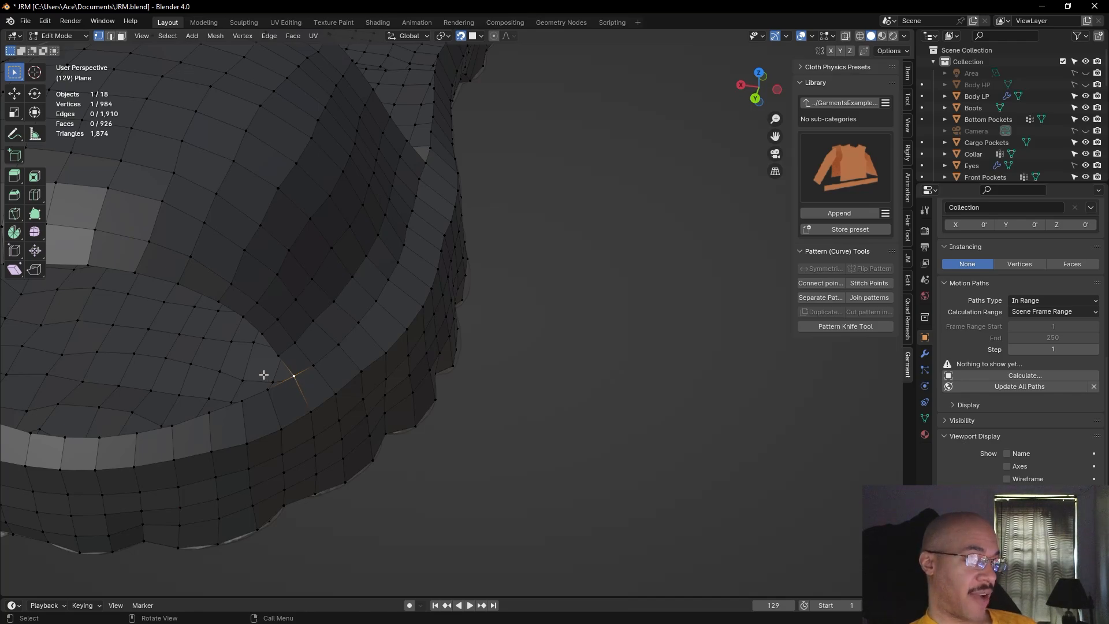
pyautogui.hotkey('alt', 'v')
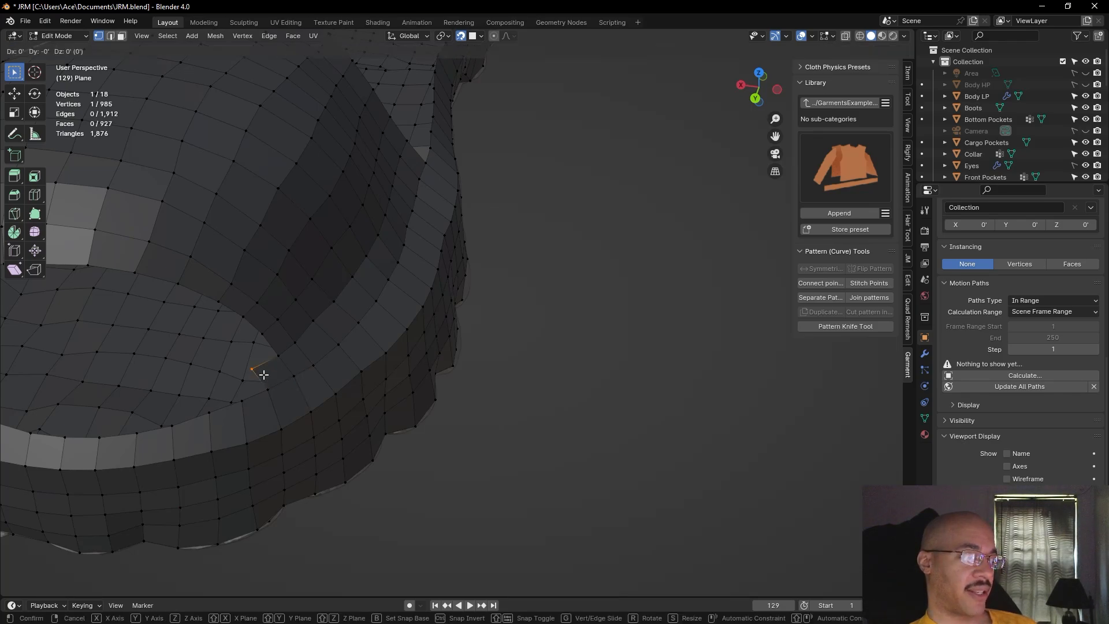
pyautogui.rightClick(264, 374)
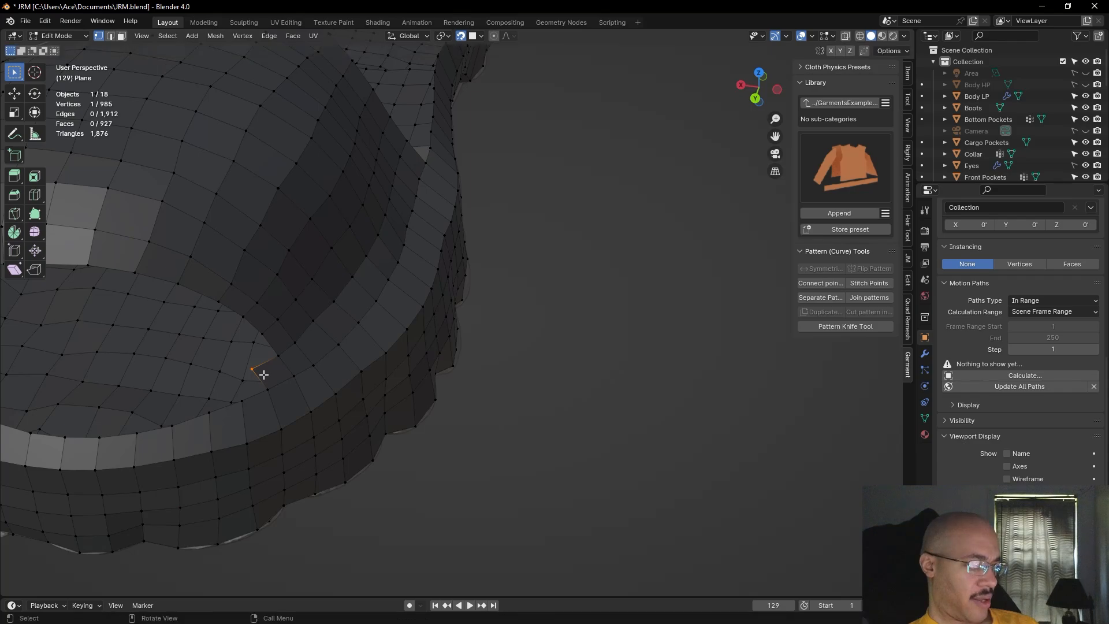
# Try to fill a face from the middle edge of the toe opening's front rim
pyautogui.moveTo(446, 475)
pyautogui.mouseDown(button='middle')
pyautogui.moveTo(430, 481)
pyautogui.moveTo(465, 477)
pyautogui.mouseUp(button='middle')
pyautogui.click(110, 36)
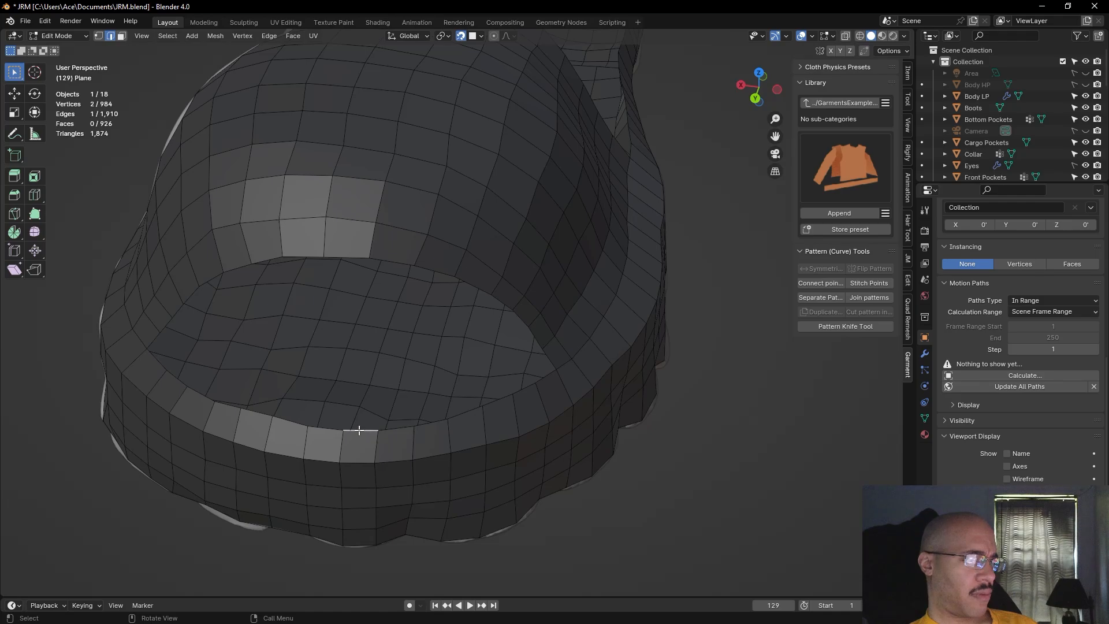
pyautogui.press('j')
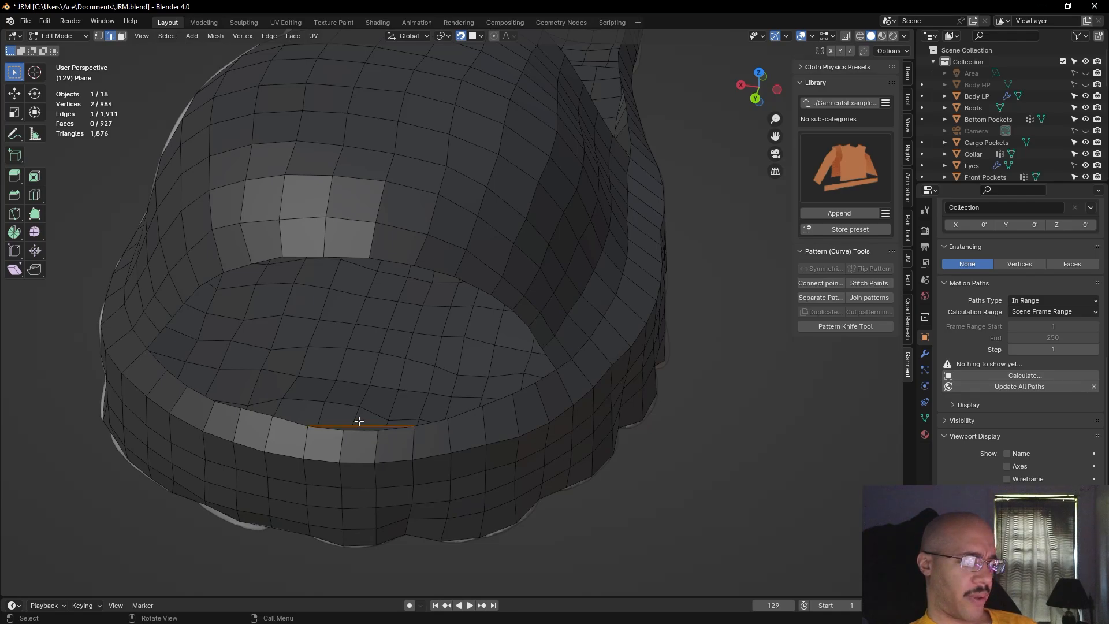
pyautogui.rightClick(359, 421)
# Extrude the middle edge of the front rim four times to run a strip of faces across the toe opening toward the upper rim
pyautogui.click(383, 428)
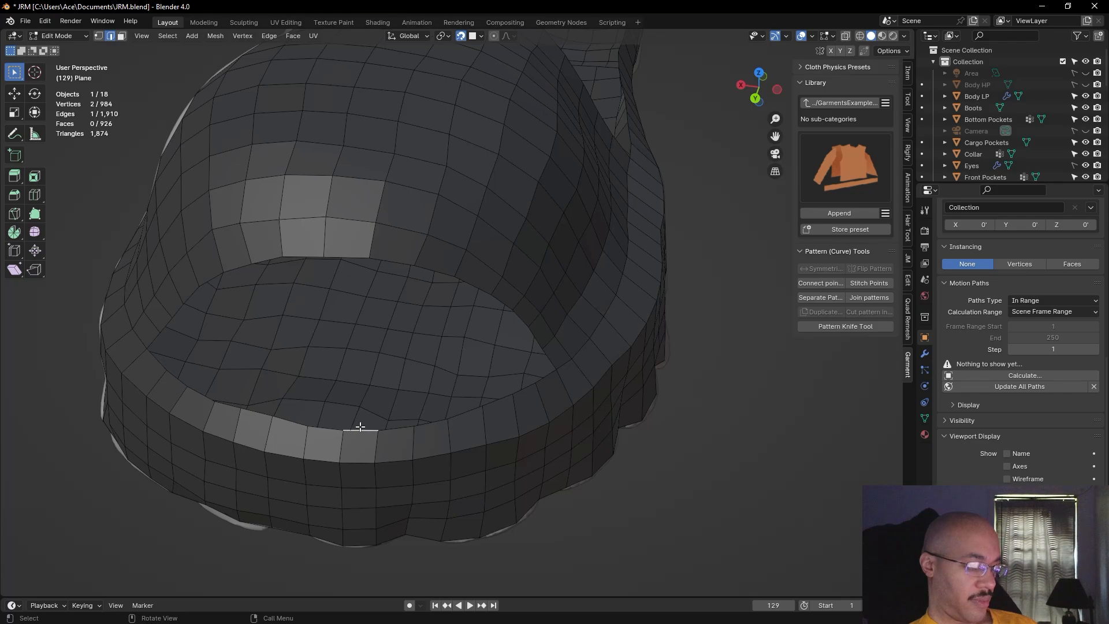
pyautogui.press('e')
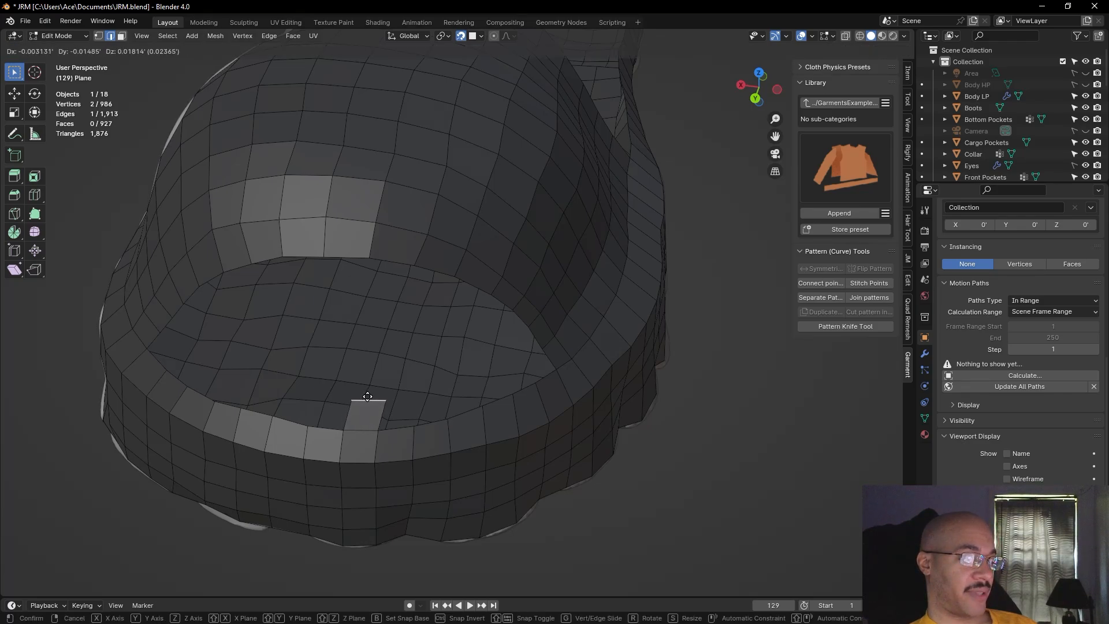
pyautogui.click(367, 397)
pyautogui.press('e')
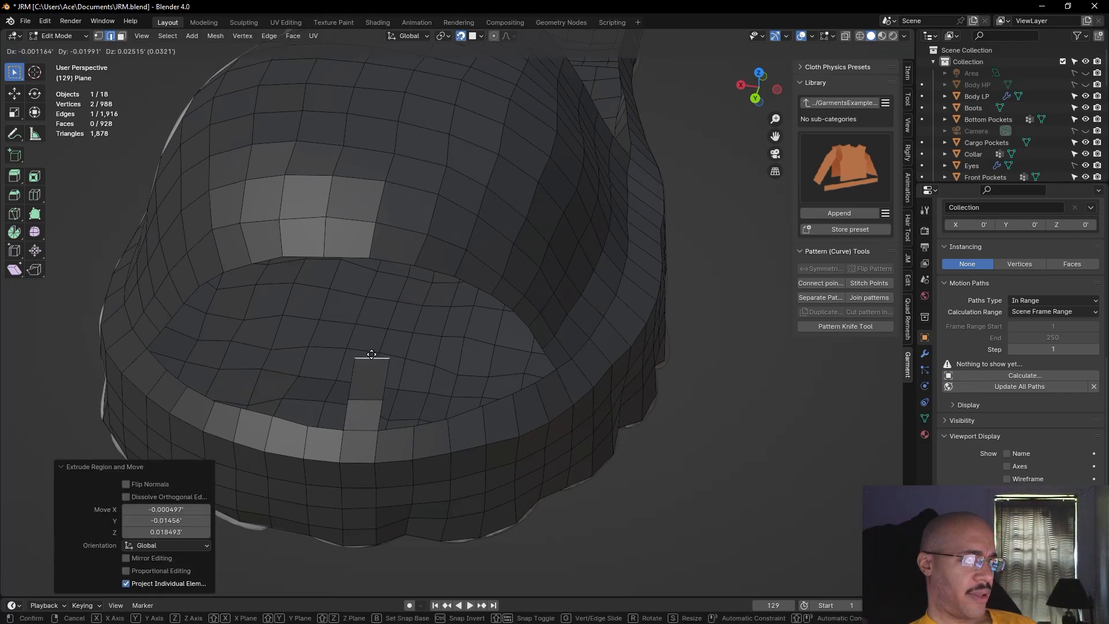
pyautogui.click(371, 355)
pyautogui.press('e')
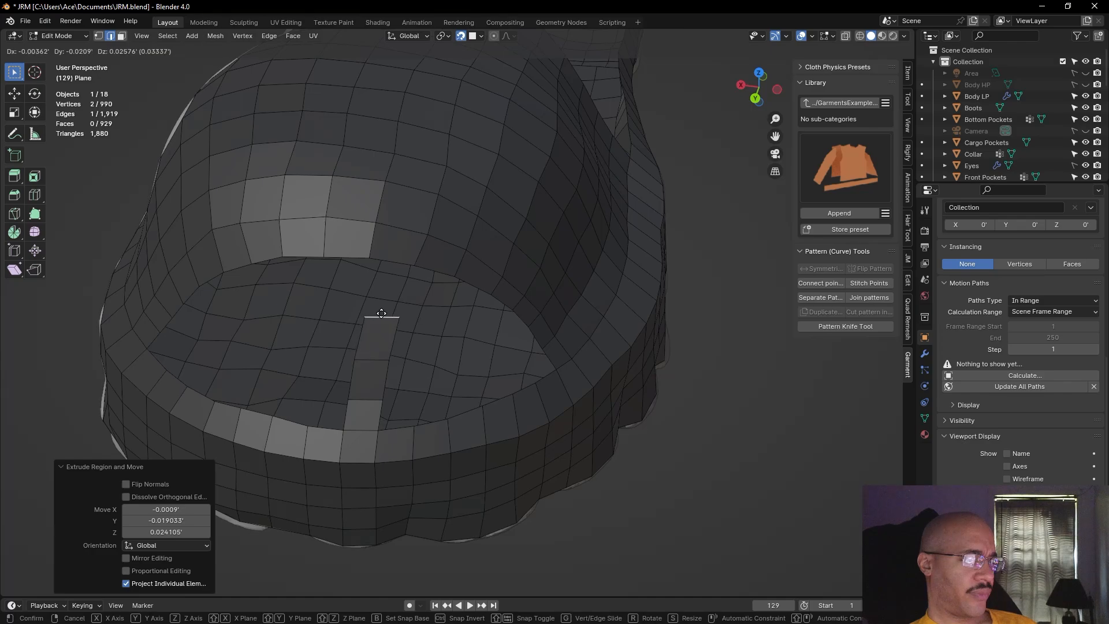
pyautogui.click(378, 314)
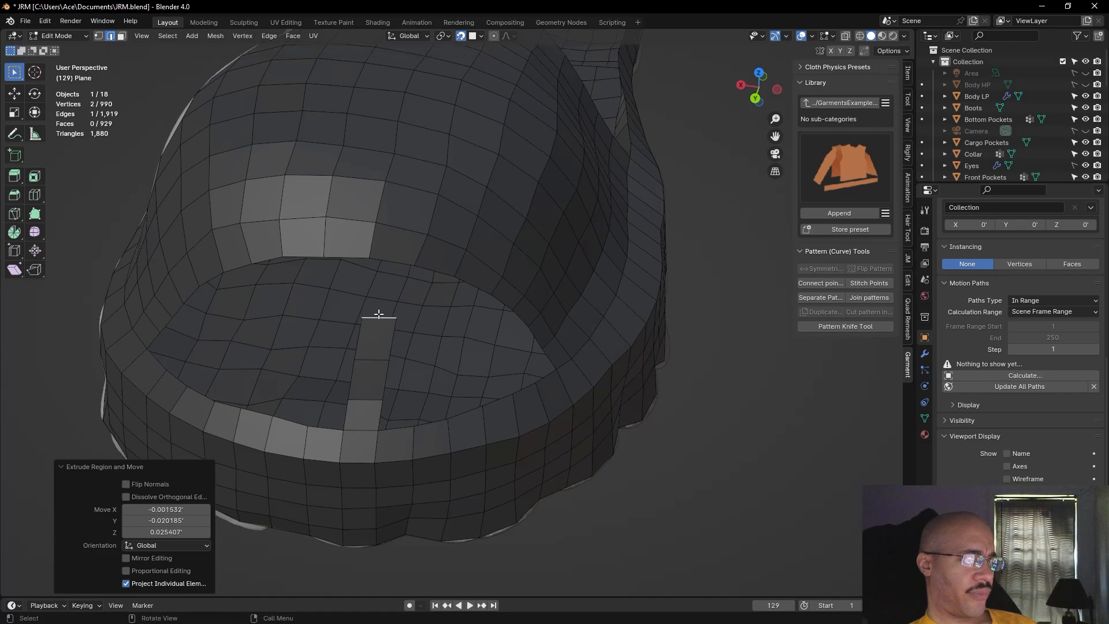
pyautogui.press('e')
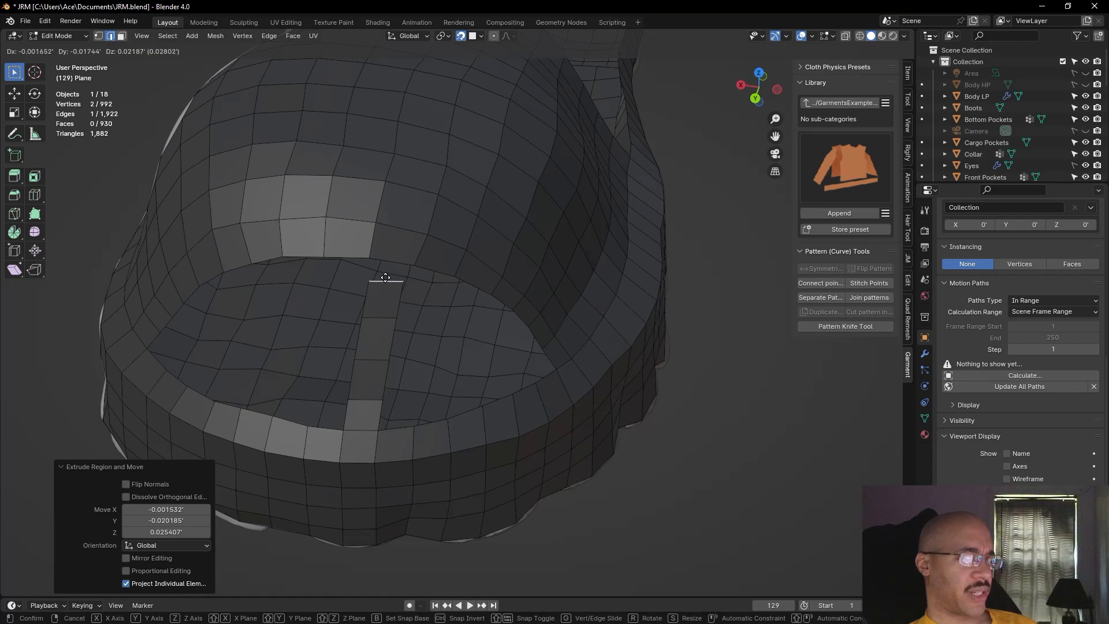
pyautogui.click(385, 279)
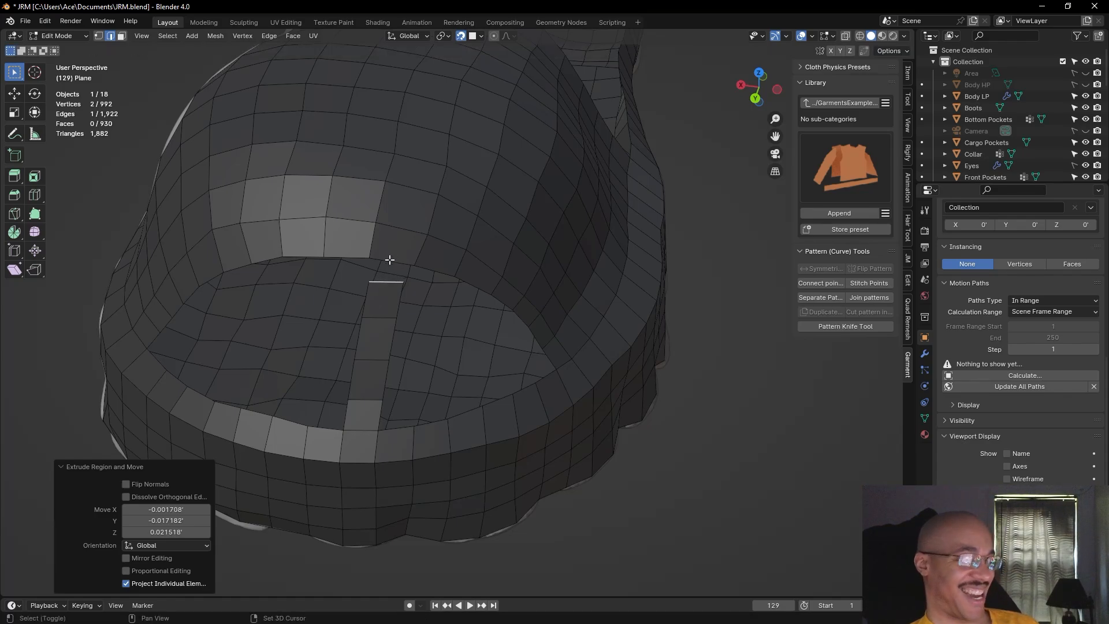
# Join the end of the strip to the toe opening's upper rim with a face and dissolve the last cross edge below it
pyautogui.press('f')
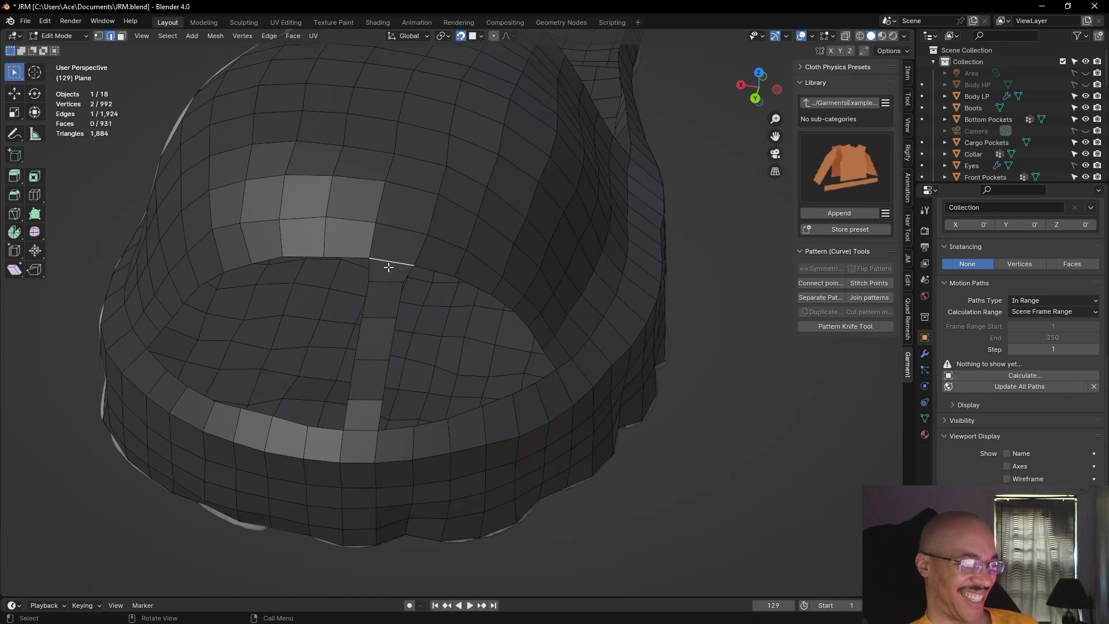
pyautogui.click(385, 284)
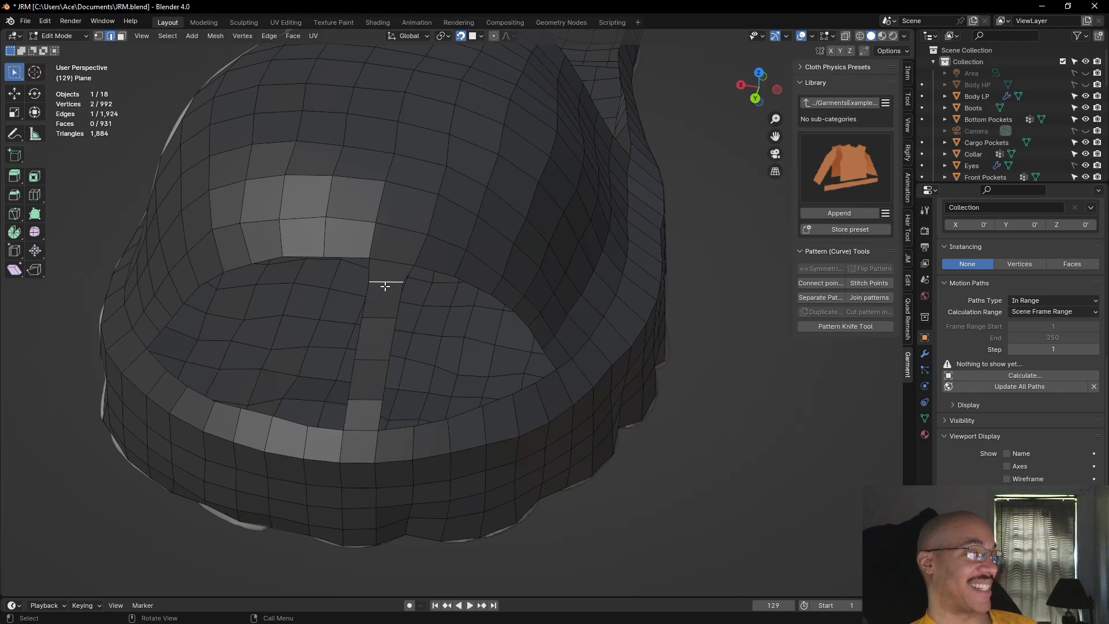
pyautogui.rightClick(386, 286)
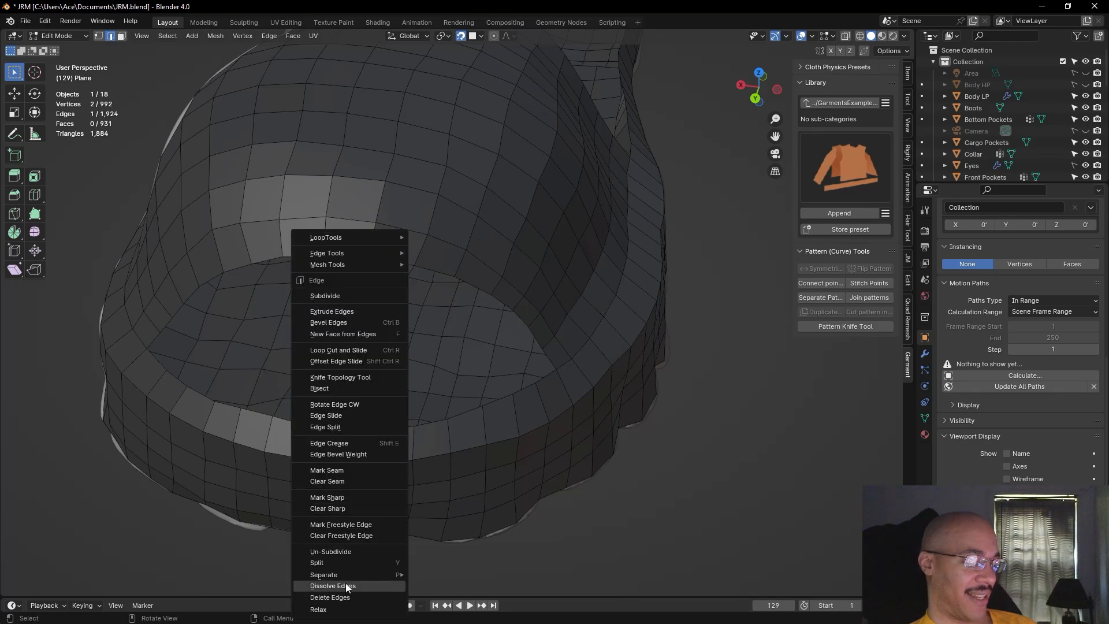
pyautogui.click(346, 585)
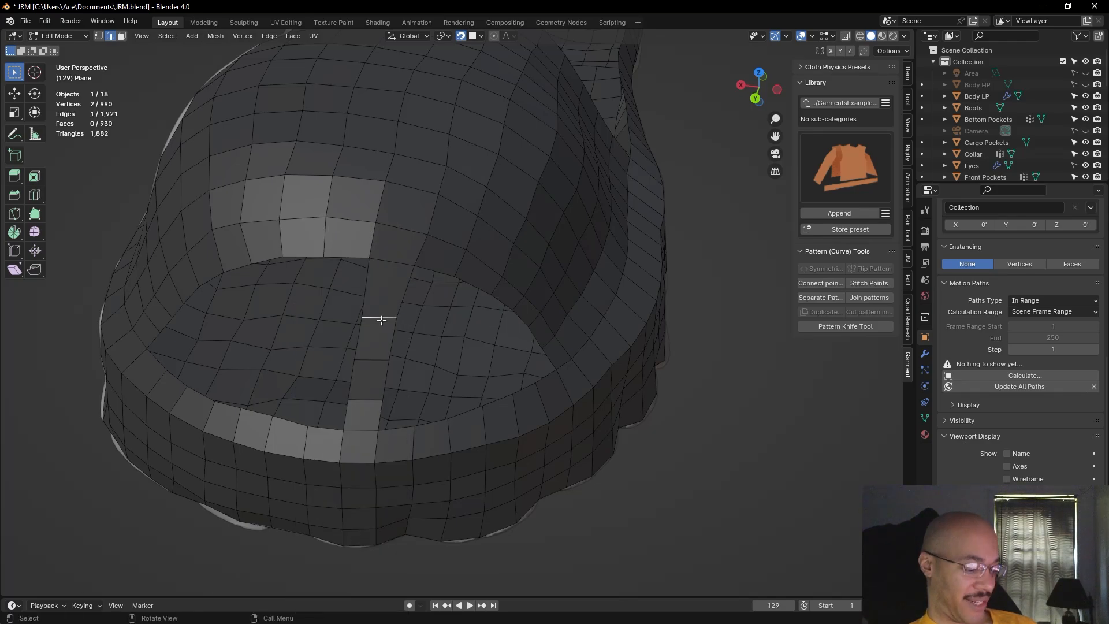
# Move the strip's uppermost cross edge closer to the upper rim and shift the side edge of its top face
pyautogui.press('g')
pyautogui.click(382, 300)
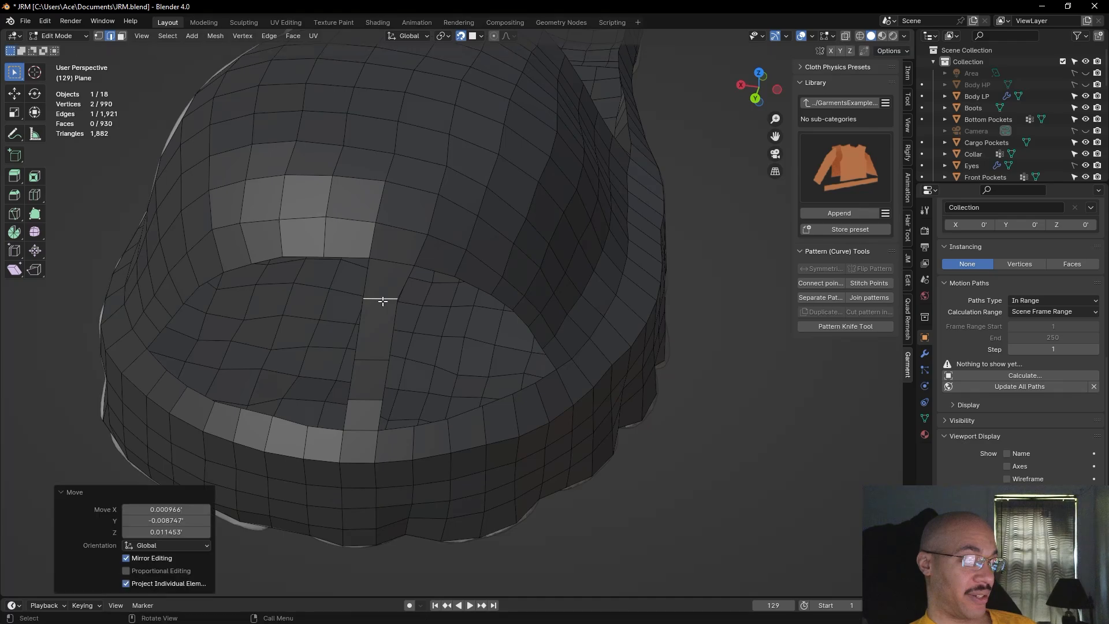
pyautogui.hotkey('ctrl', 'z')
pyautogui.press('g')
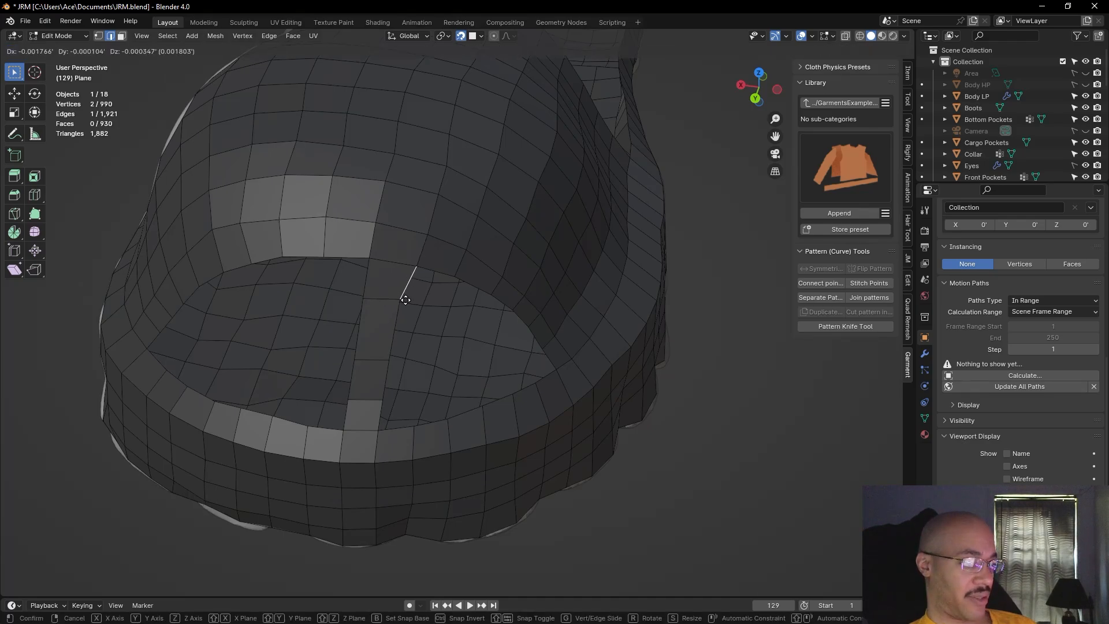
pyautogui.click(389, 319)
# Move the side edge of the strip's long middle face outward, rotate it 2.89°, and clear the selection
pyautogui.press('g')
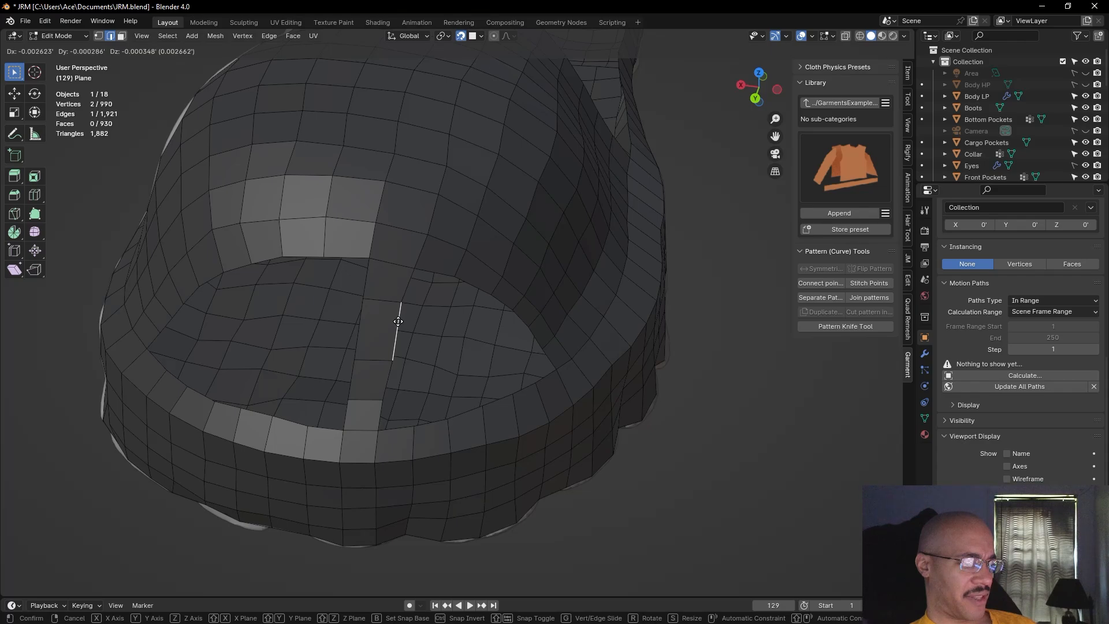
pyautogui.click(399, 321)
pyautogui.press('r')
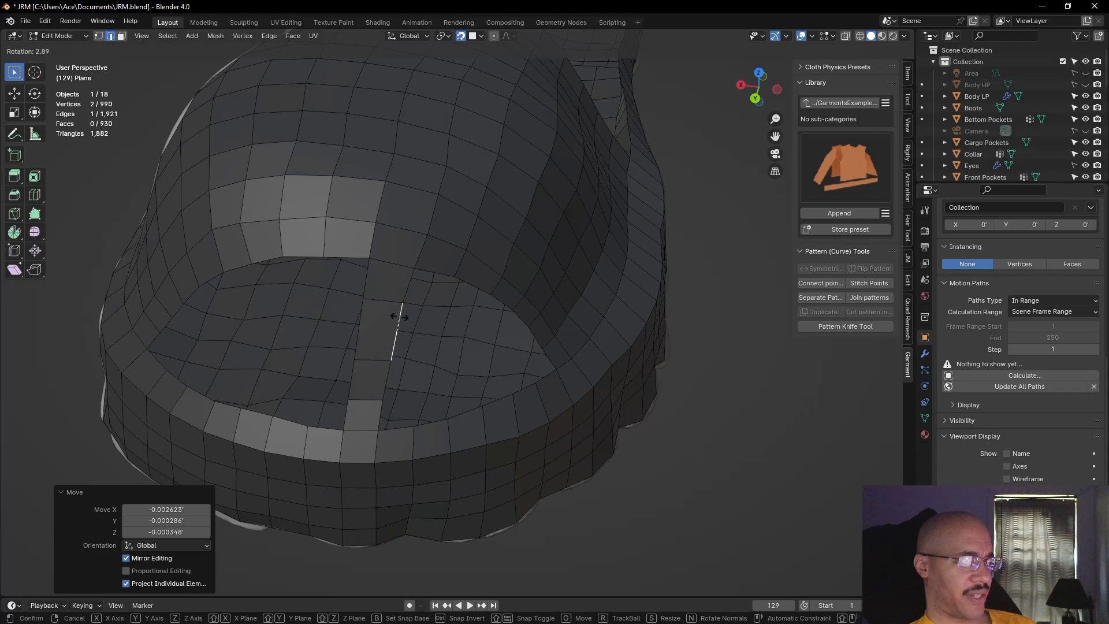
pyautogui.click(399, 317)
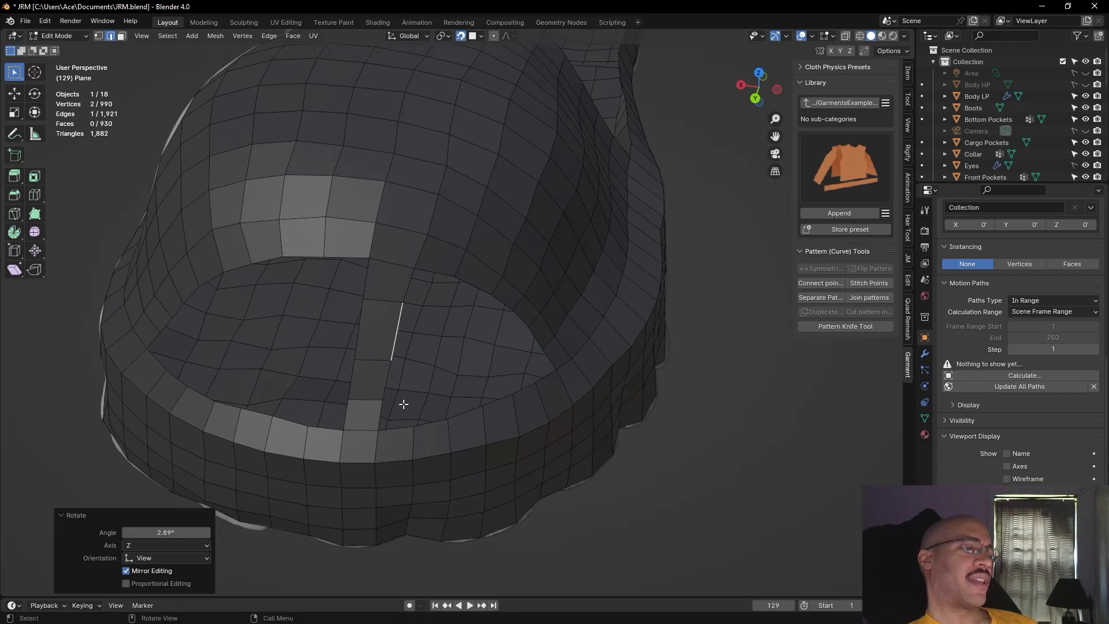
pyautogui.keyDown('shift'); pyautogui.moveTo(580, 459); pyautogui.dragTo(565, 456, button='middle'); pyautogui.keyUp('shift')
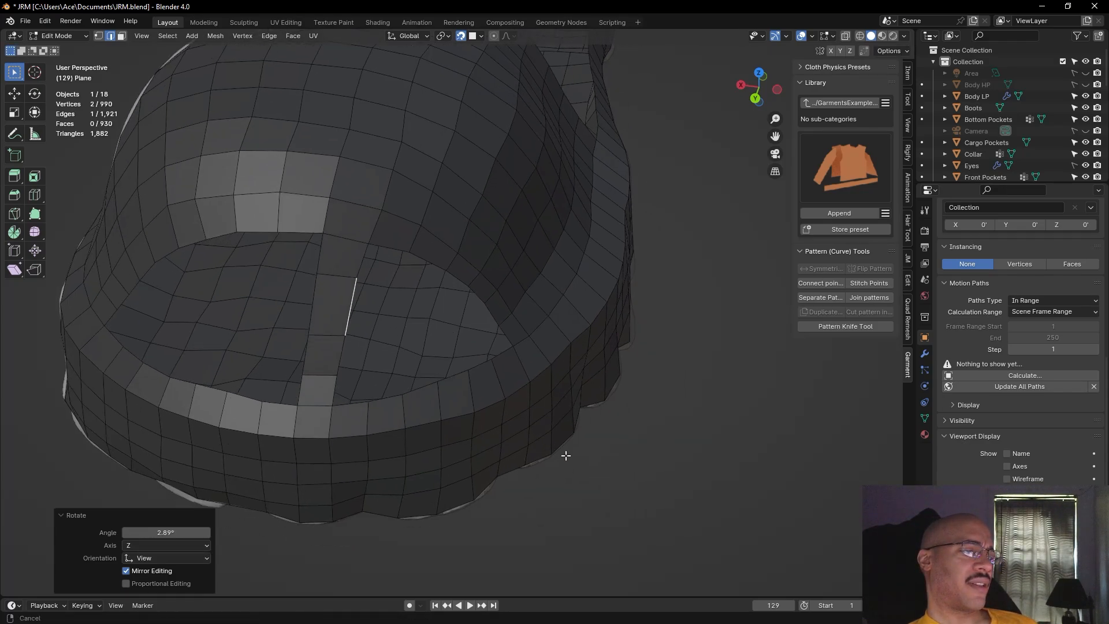
pyautogui.click(583, 484)
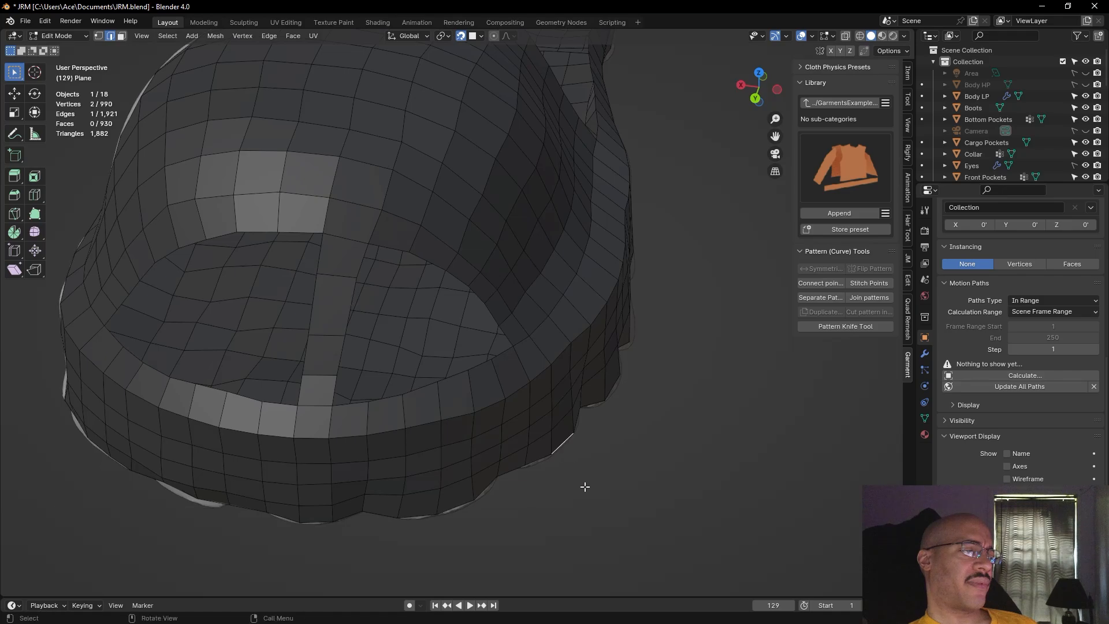
pyautogui.click(574, 494)
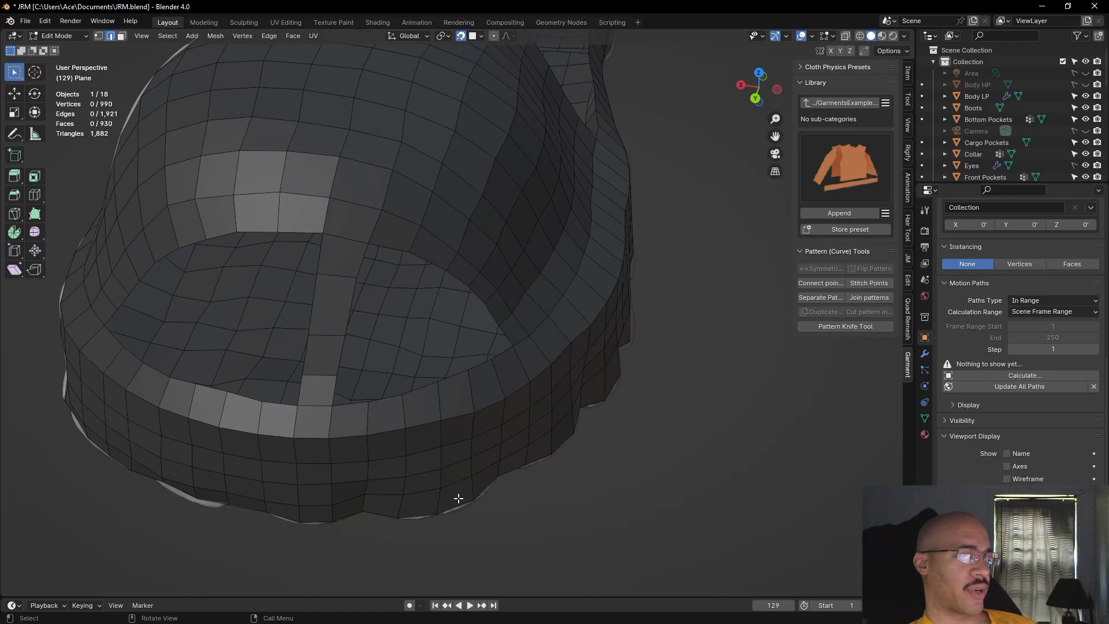
# Fill a second column of three quad faces alongside the strip, starting from its corner vertex on the front rim
pyautogui.moveTo(482, 549); pyautogui.dragTo(408, 297, button='middle')
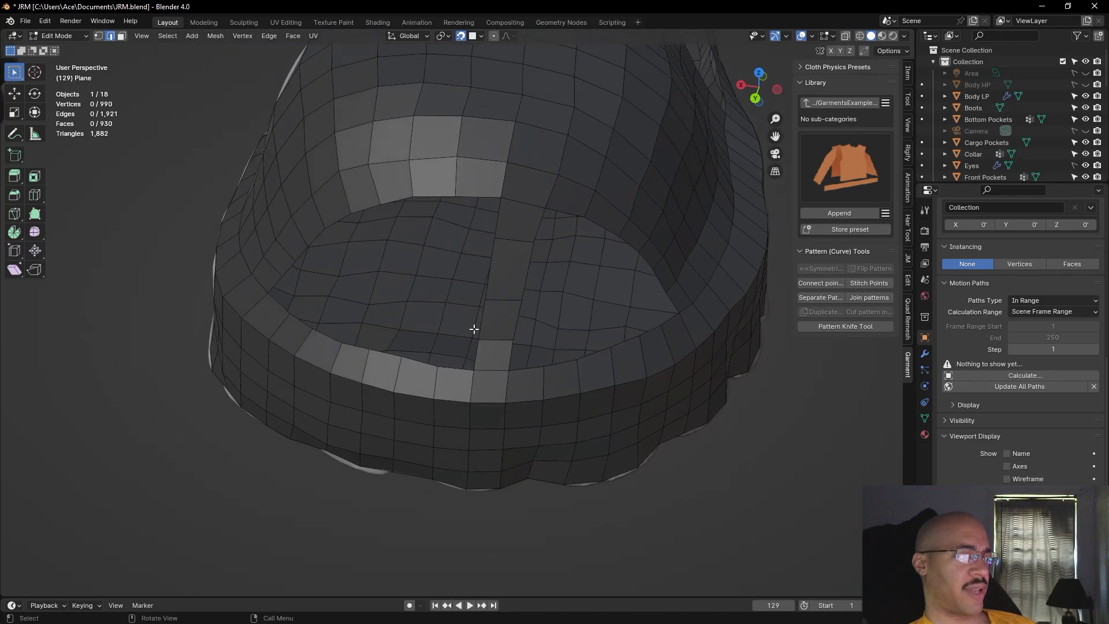
pyautogui.click(475, 370)
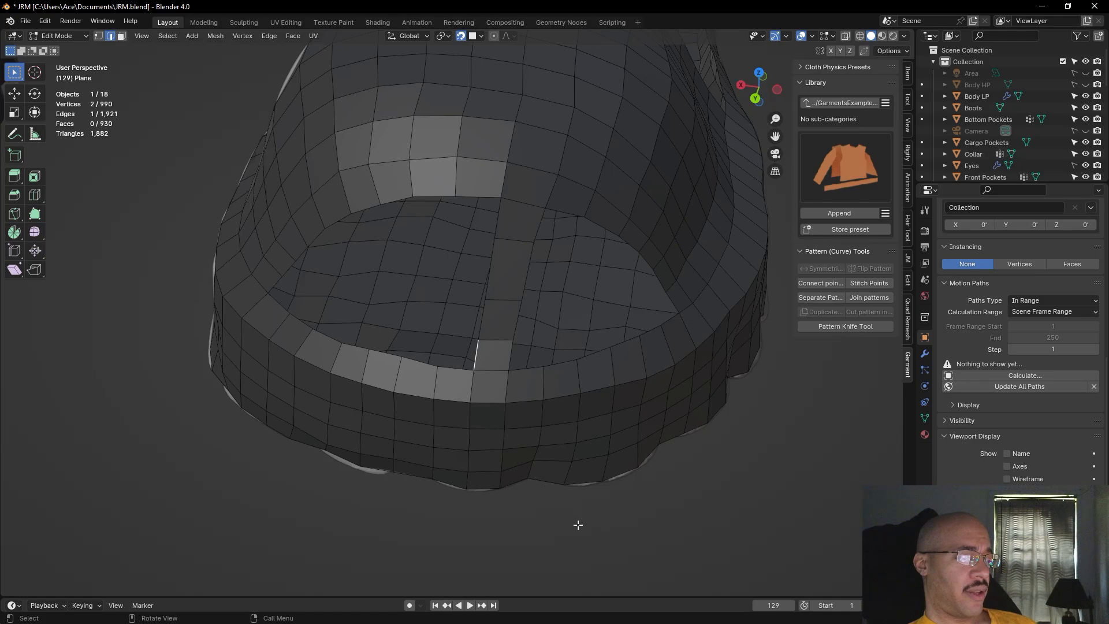
pyautogui.click(98, 36)
pyautogui.click(468, 365)
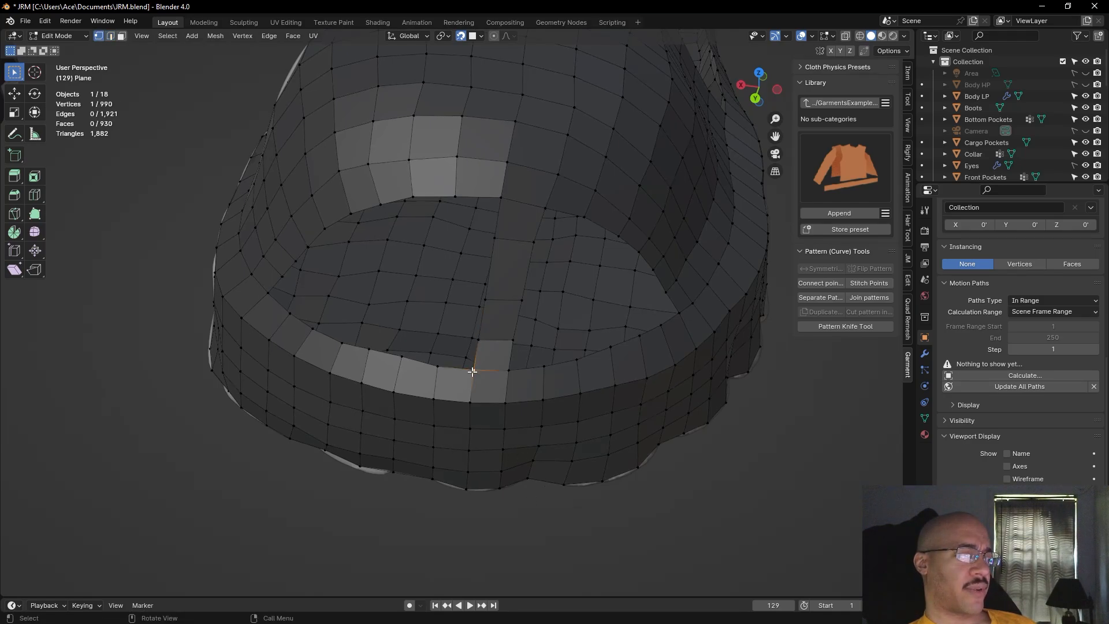
pyautogui.press('f')
pyautogui.click(444, 339)
pyautogui.click(479, 339)
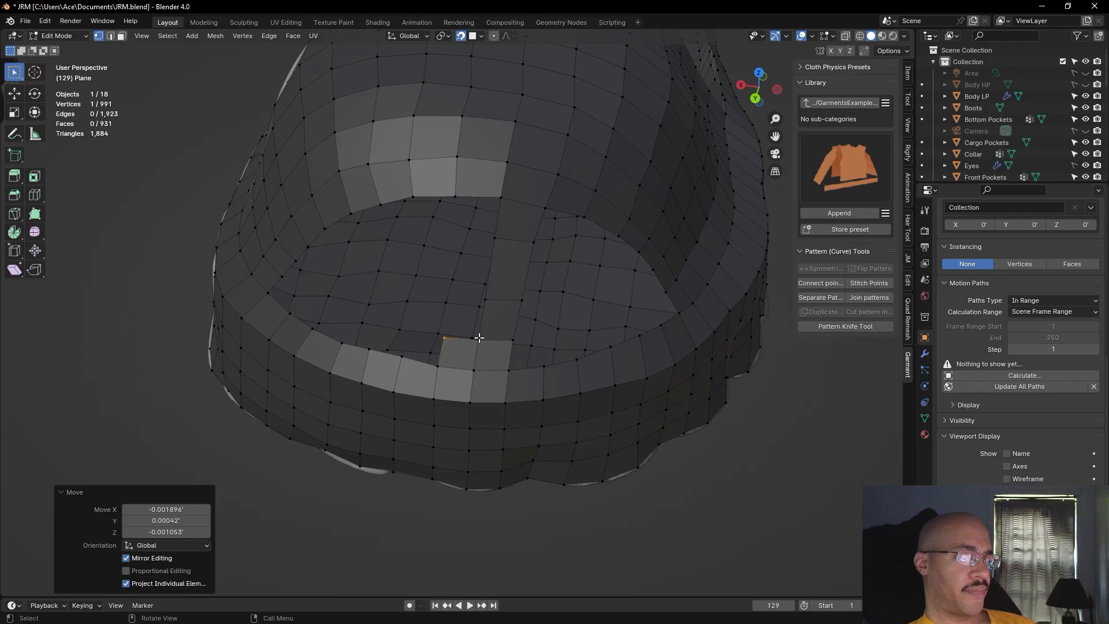
pyautogui.press('f')
pyautogui.click(479, 337)
pyautogui.click(484, 299)
pyautogui.press('f')
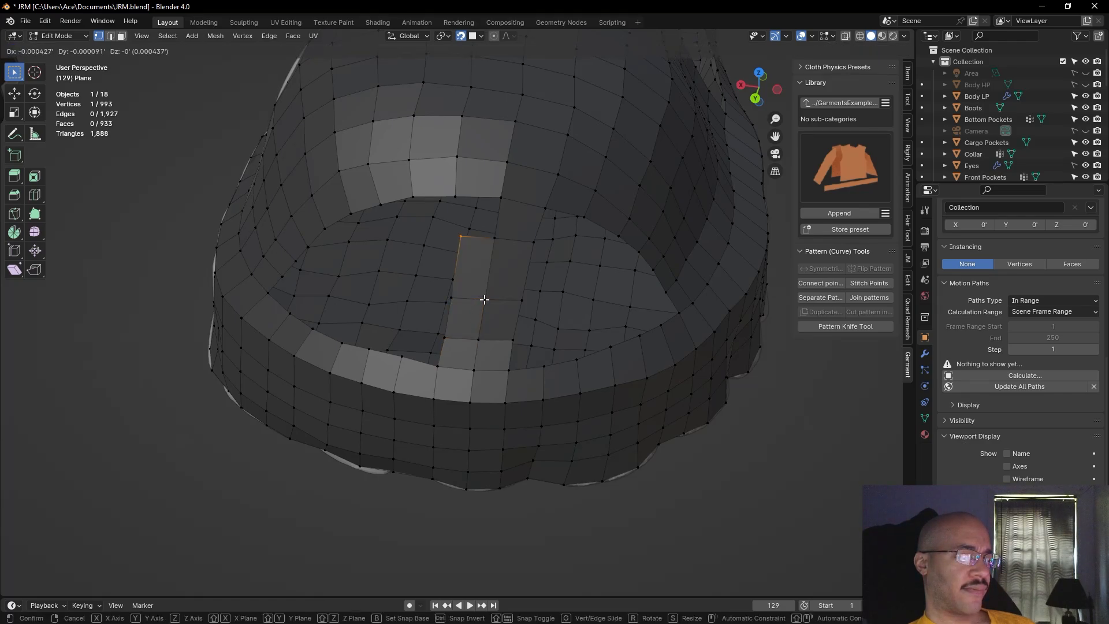
pyautogui.click(484, 300)
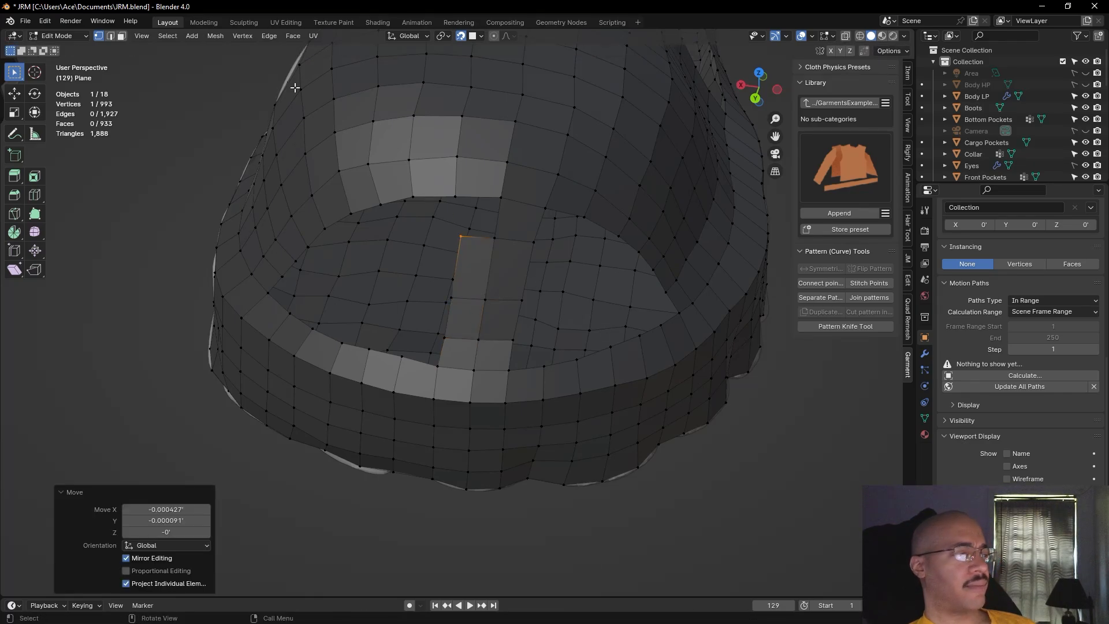
# Bridge the second column's end edge to the matching upper rim edge with a new face
pyautogui.click(110, 36)
pyautogui.click(465, 241)
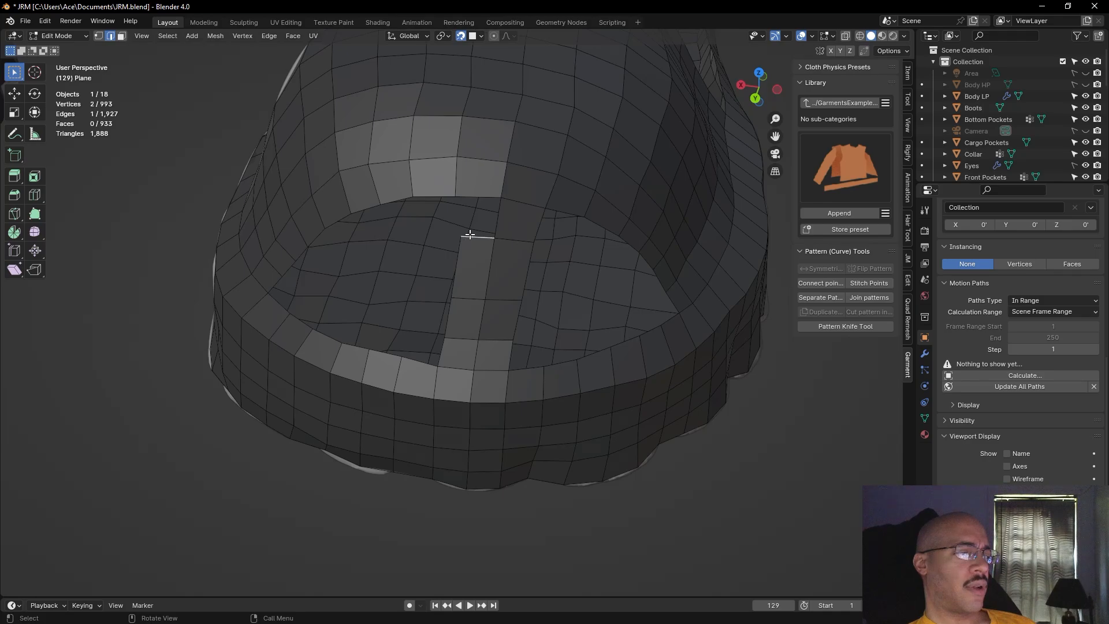
pyautogui.keyDown('shift'); pyautogui.click(469, 204); pyautogui.keyUp('shift')
pyautogui.press('f')
pyautogui.click(121, 404)
# Rotate the outer side edge of the second column's top face 13.2° and nudge the side edge below it outward
pyautogui.click(462, 231)
pyautogui.press('r')
pyautogui.click(458, 230)
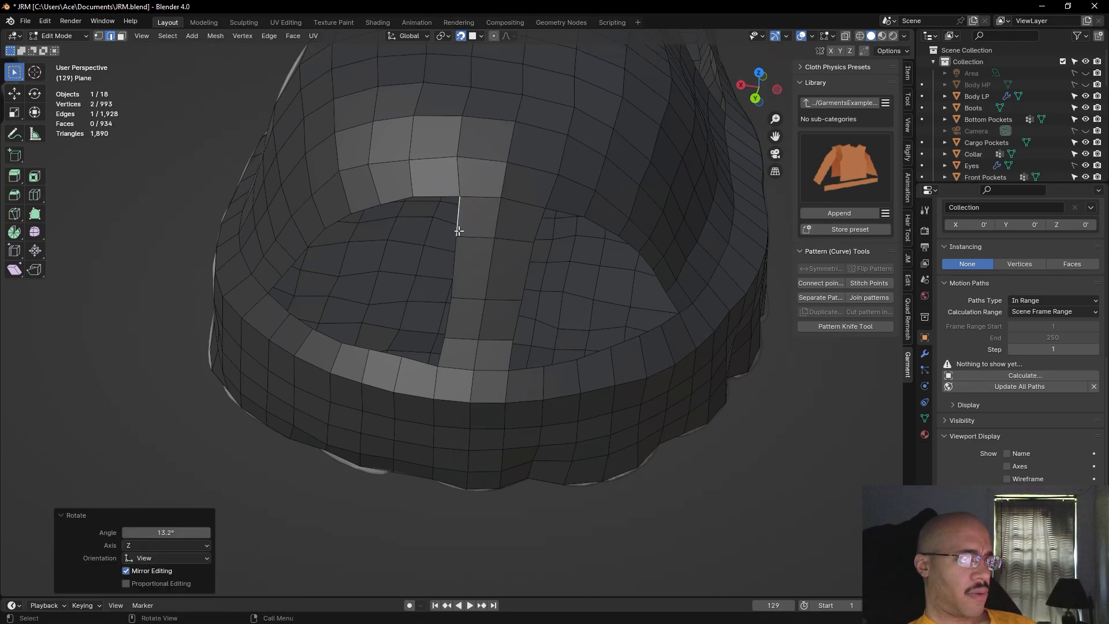
pyautogui.click(453, 298)
pyautogui.click(452, 290)
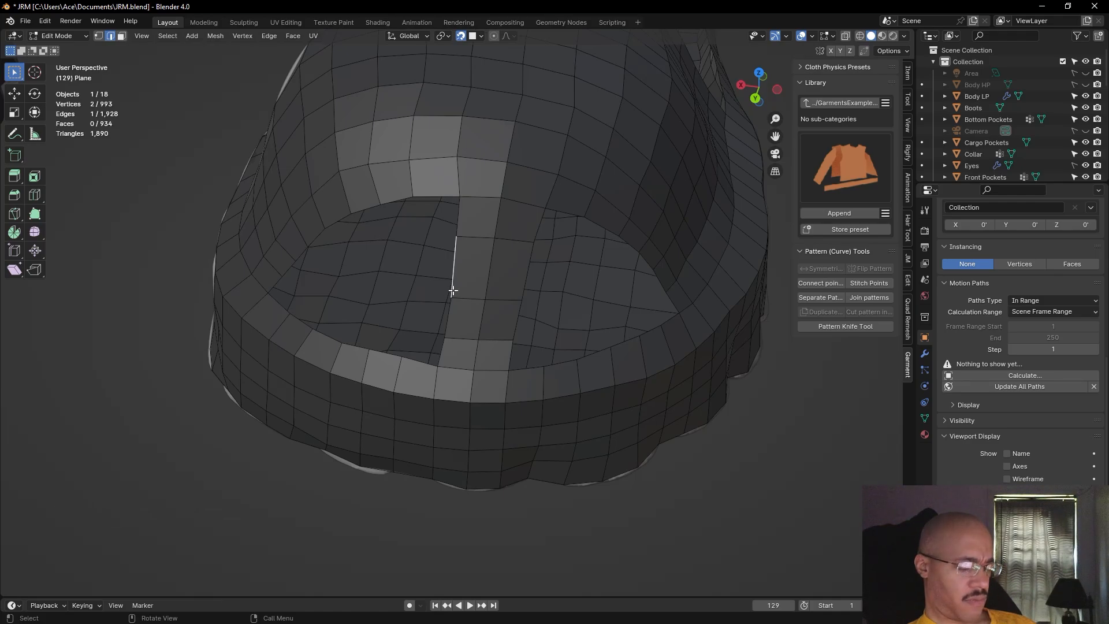
pyautogui.press('g')
pyautogui.click(451, 290)
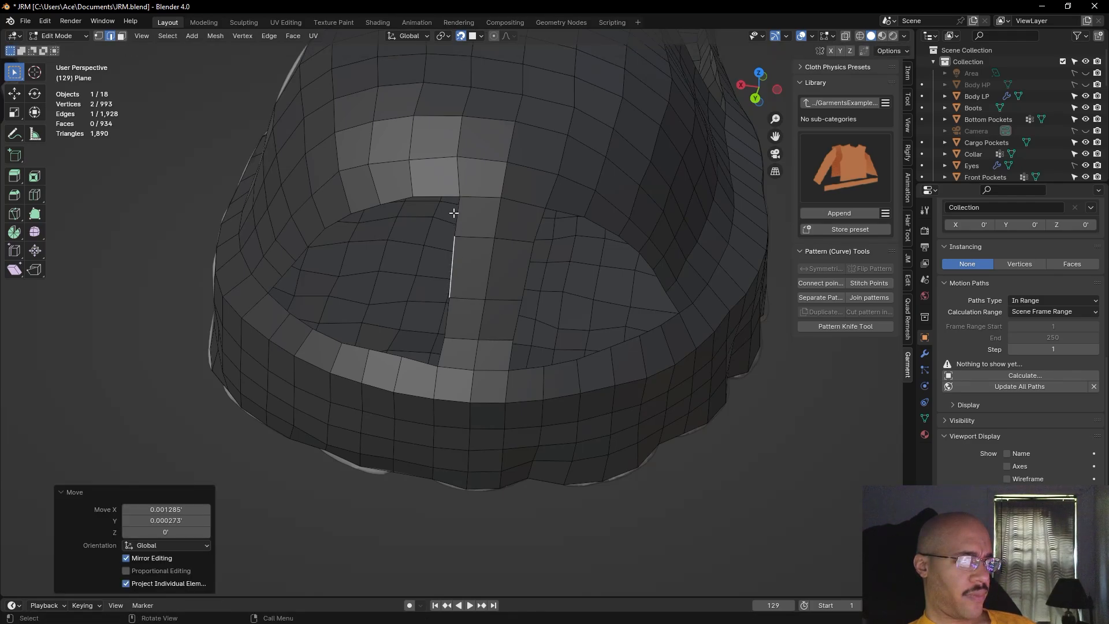
# Rotate the vertical edge just above the upper rim 6.43° and the second column's lowest side edge -6.01°
pyautogui.click(457, 177)
pyautogui.press('r')
pyautogui.click(452, 178)
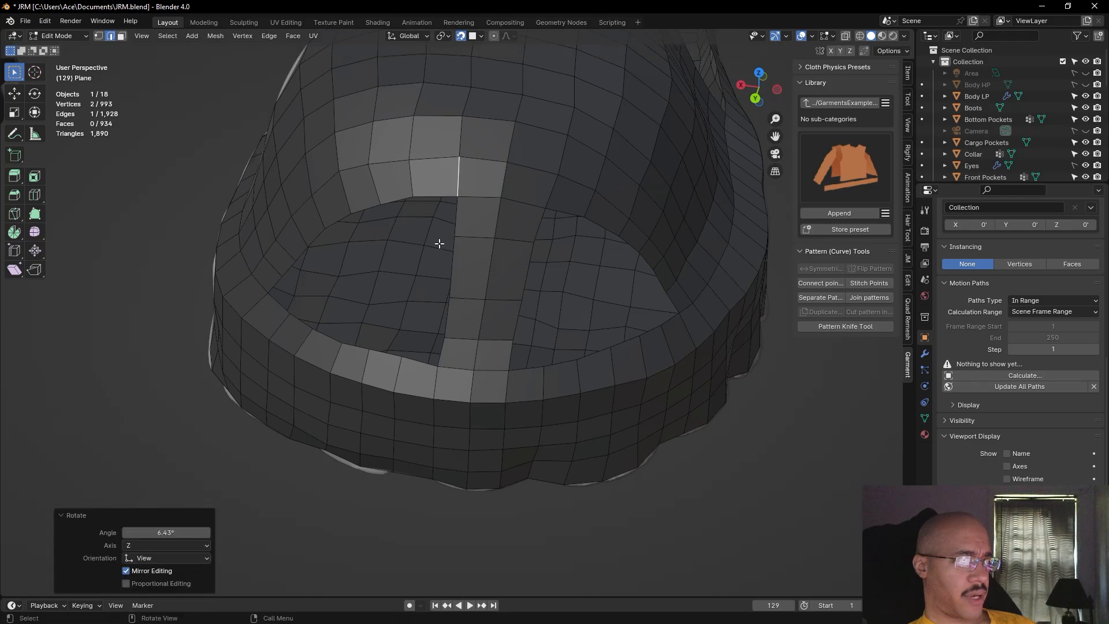
pyautogui.click(442, 346)
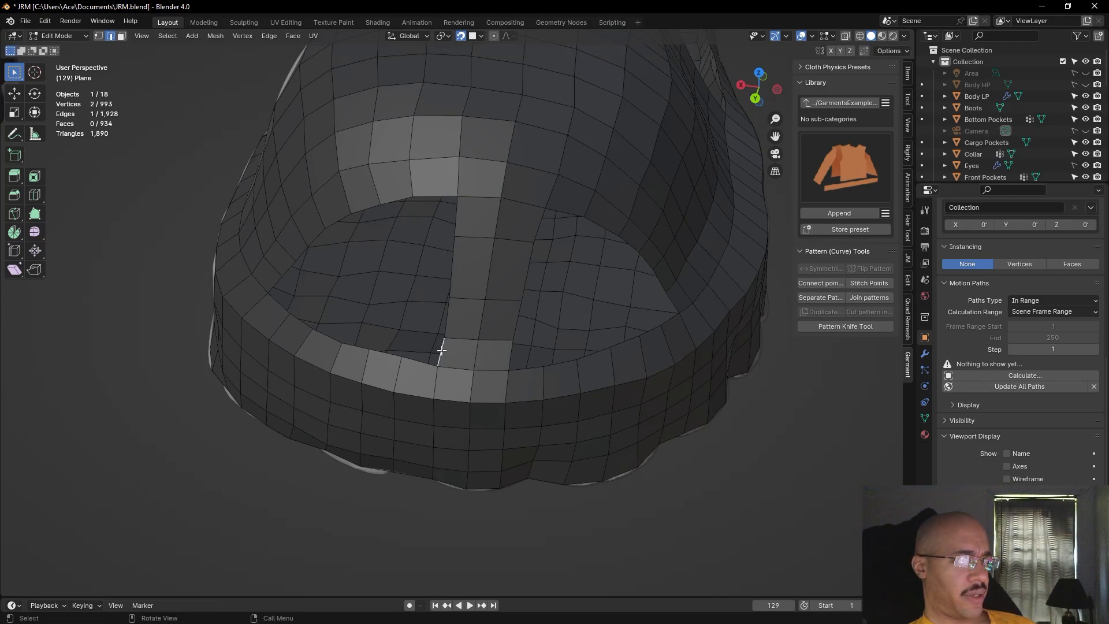
pyautogui.press('r')
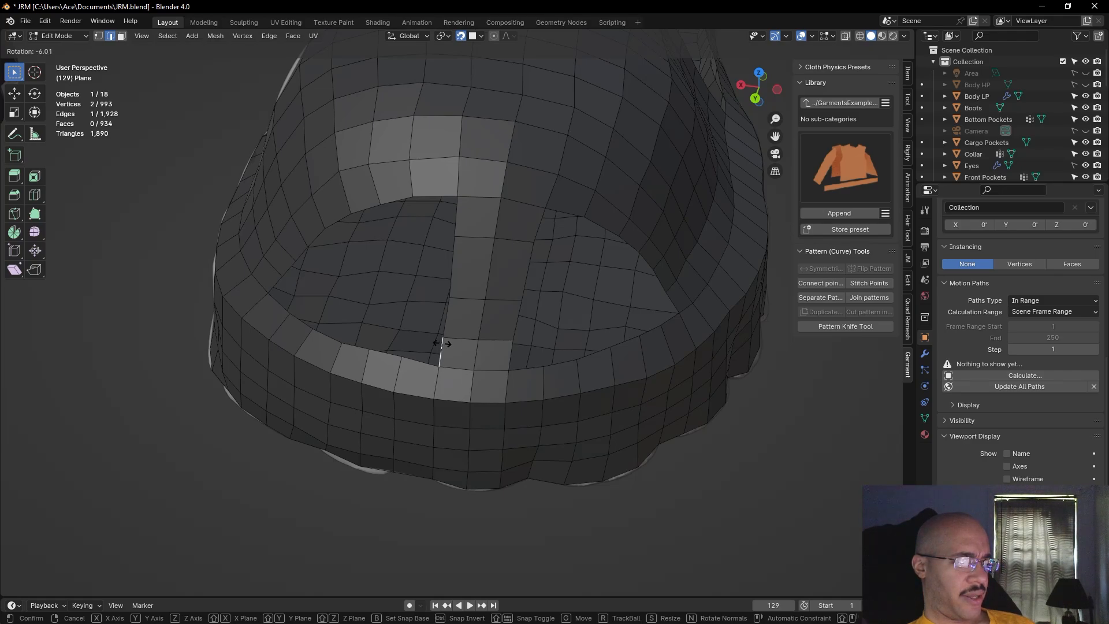
pyautogui.click(440, 346)
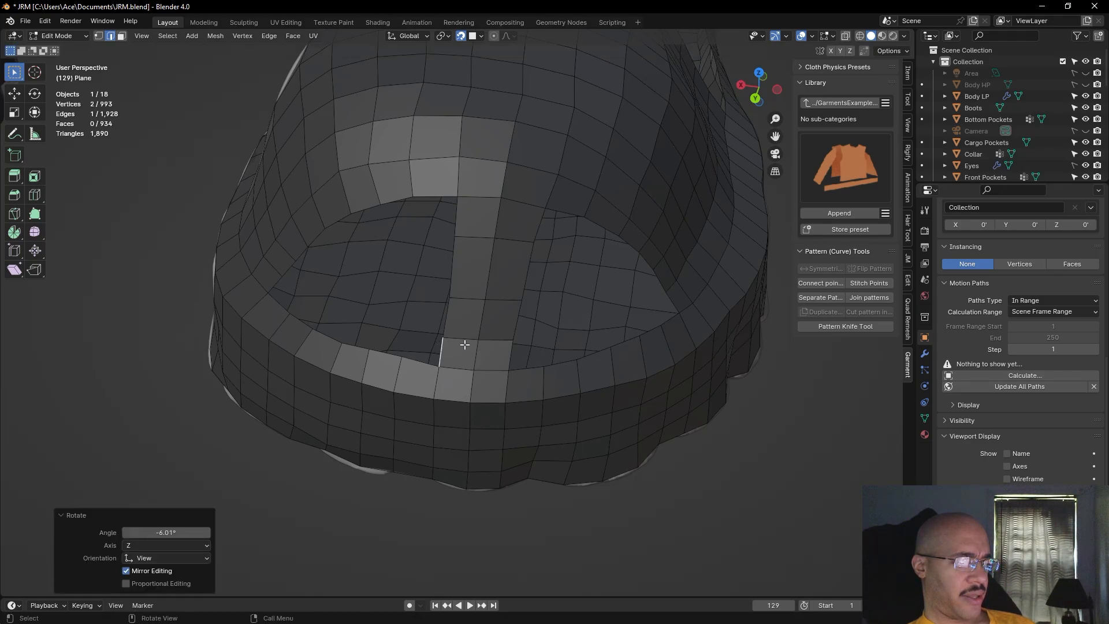
# Fill a third column of three quad faces beside the second one, working from the front rim toward the upper rim
pyautogui.click(98, 36)
pyautogui.click(438, 365)
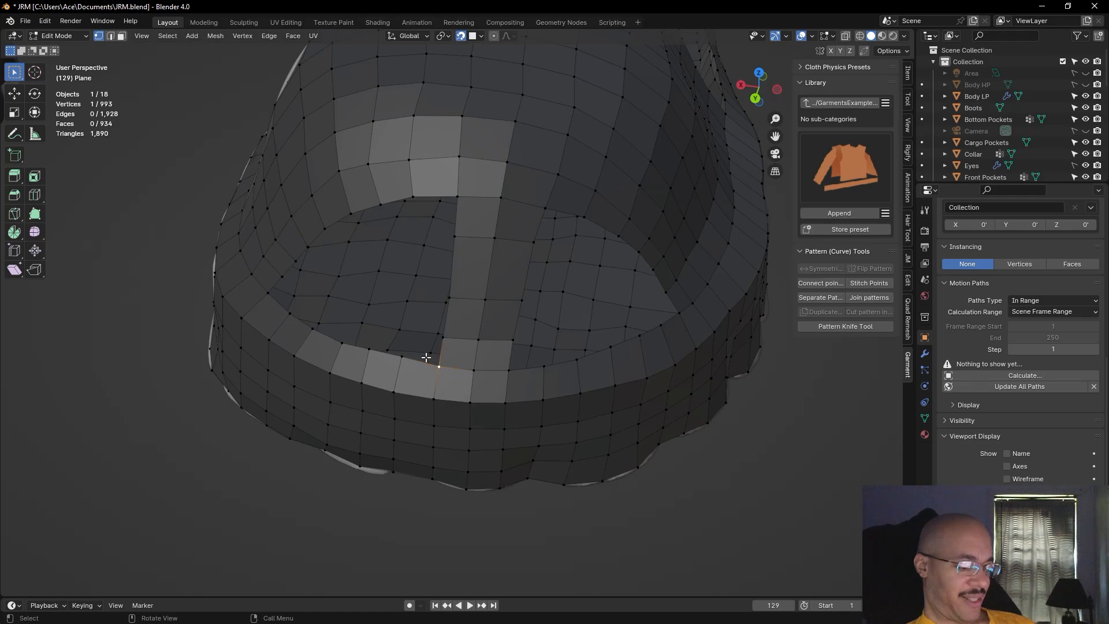
pyautogui.hotkey('alt', 'v')
pyautogui.click(418, 356)
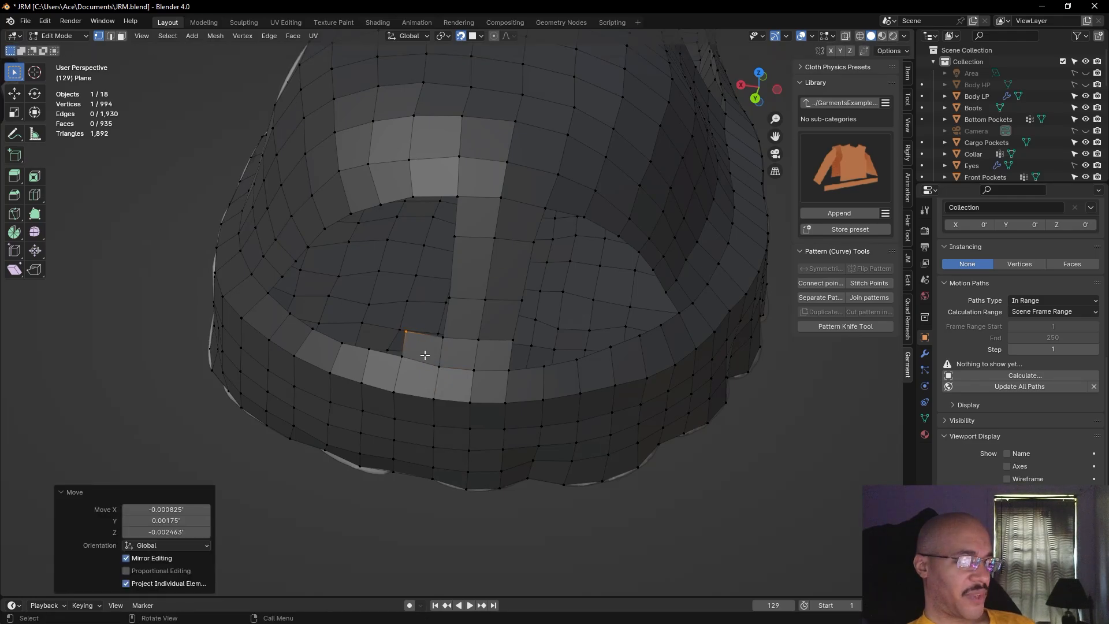
pyautogui.click(443, 338)
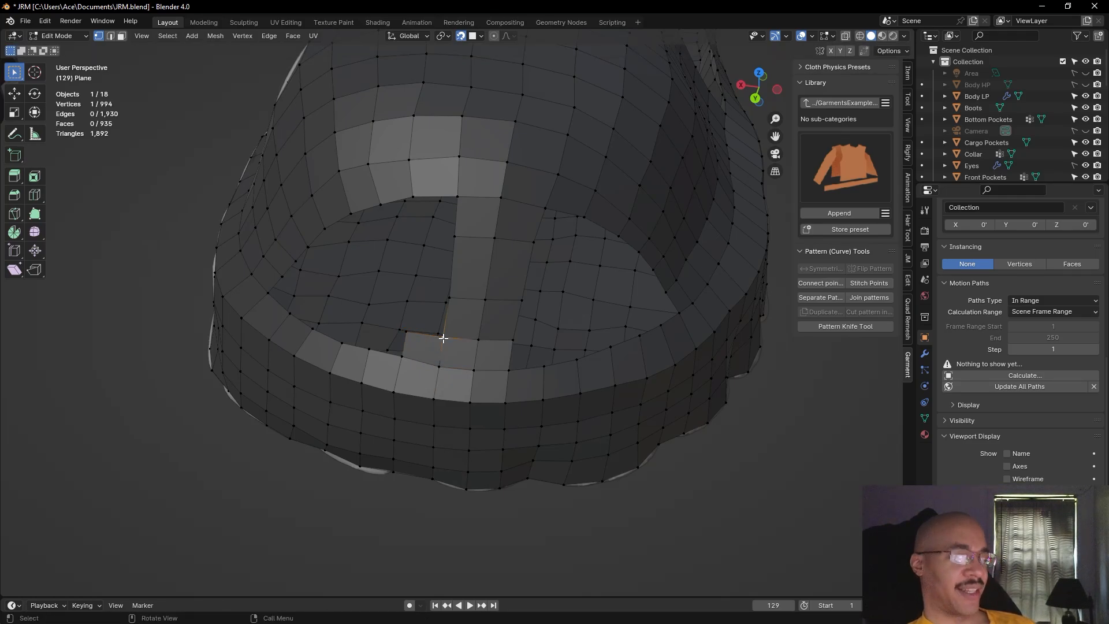
pyautogui.hotkey('alt', 'v')
pyautogui.click(451, 317)
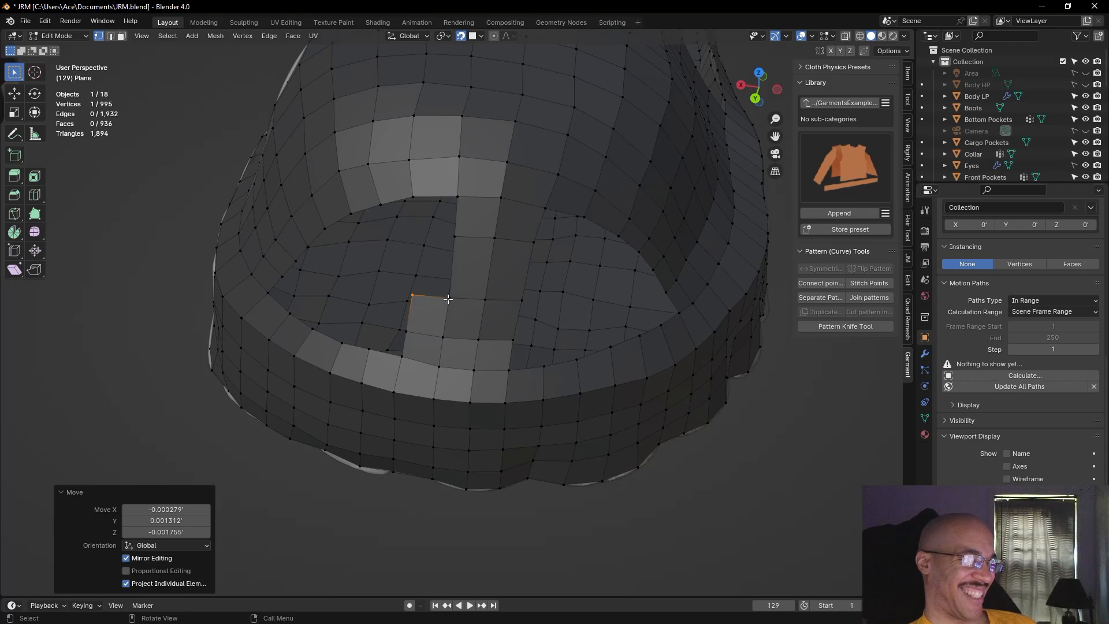
pyautogui.click(445, 299)
pyautogui.hotkey('alt', 'v')
pyautogui.click(419, 215)
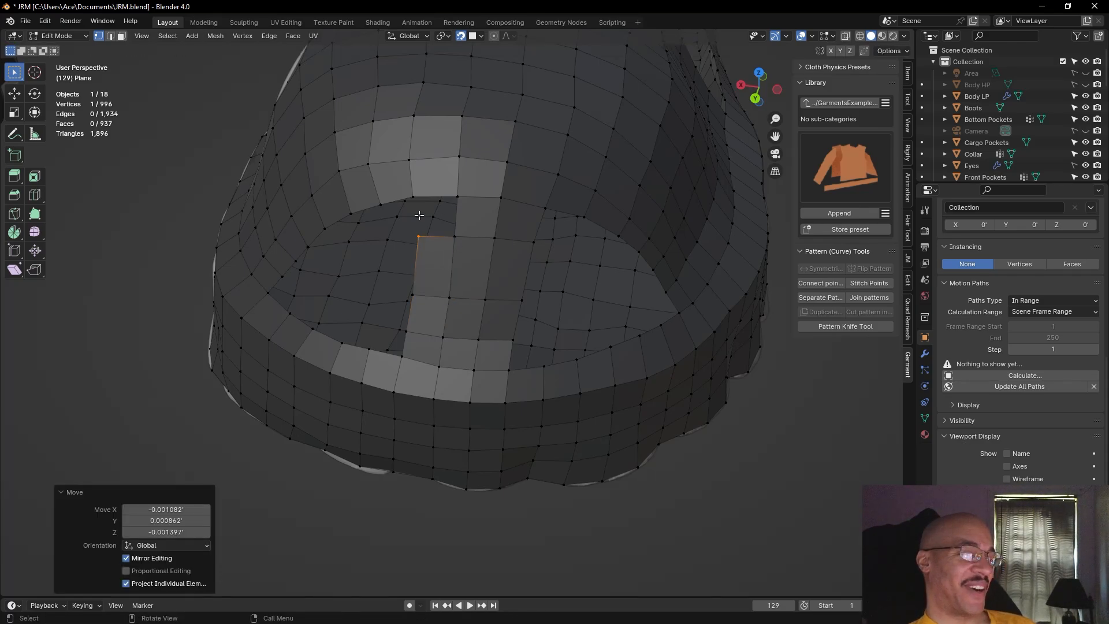
# Close the gap between the third column's end edge and the upper rim with a face, and clear the selection
pyautogui.click(109, 35)
pyautogui.click(438, 229)
pyautogui.keyDown('shift'); pyautogui.click(436, 196); pyautogui.keyUp('shift')
pyautogui.press('f')
pyautogui.click(436, 196)
pyautogui.click(602, 558)
pyautogui.scroll(-7, 599, 557)
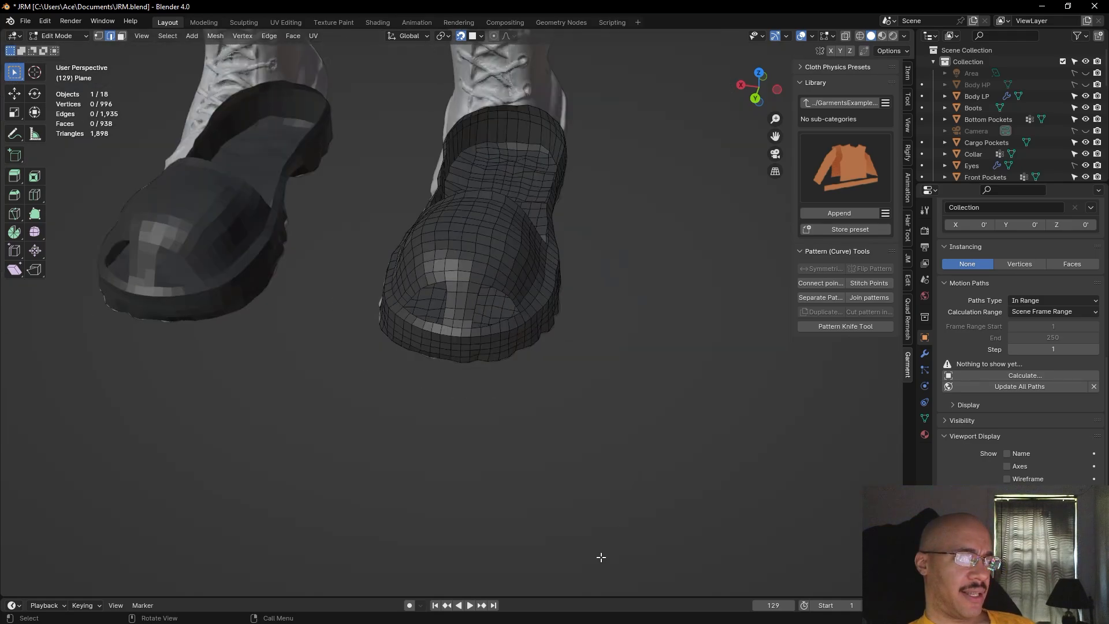
pyautogui.scroll(7, 592, 541)
pyautogui.moveTo(591, 540); pyautogui.dragTo(617, 546, button='middle')
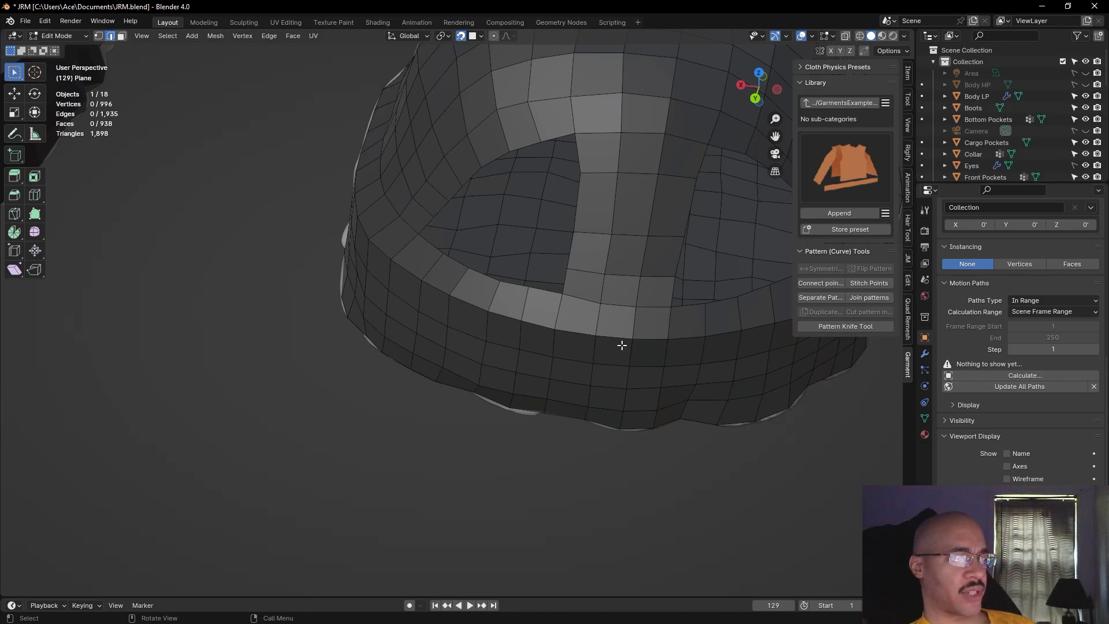
pyautogui.scroll(-6, 647, 355)
pyautogui.moveTo(670, 364); pyautogui.dragTo(611, 398, button='middle')
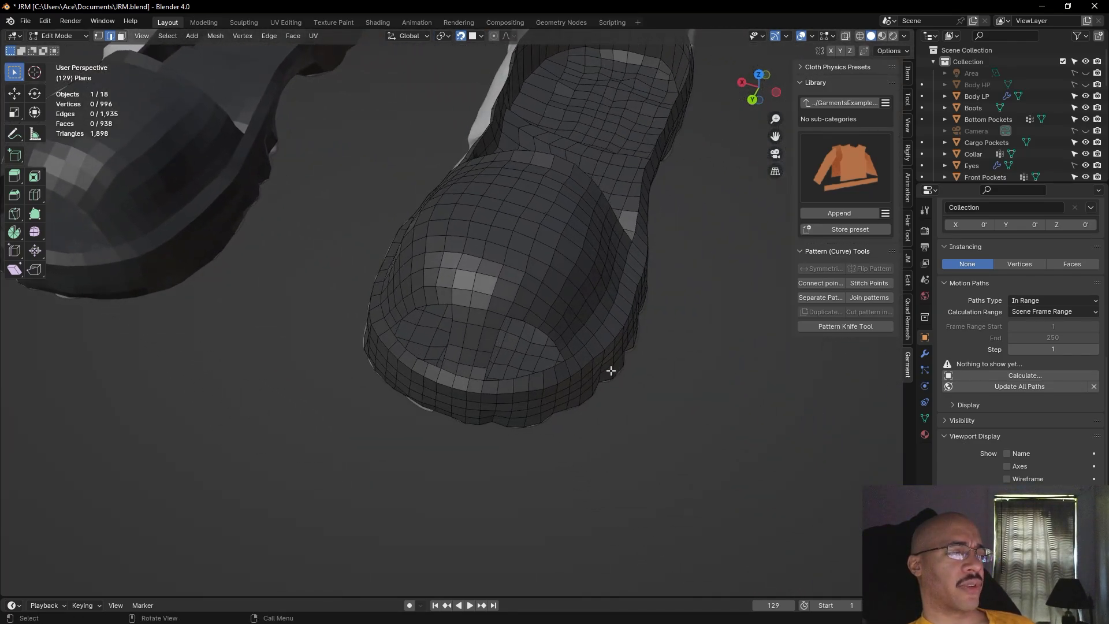
pyautogui.scroll(-5, 611, 370)
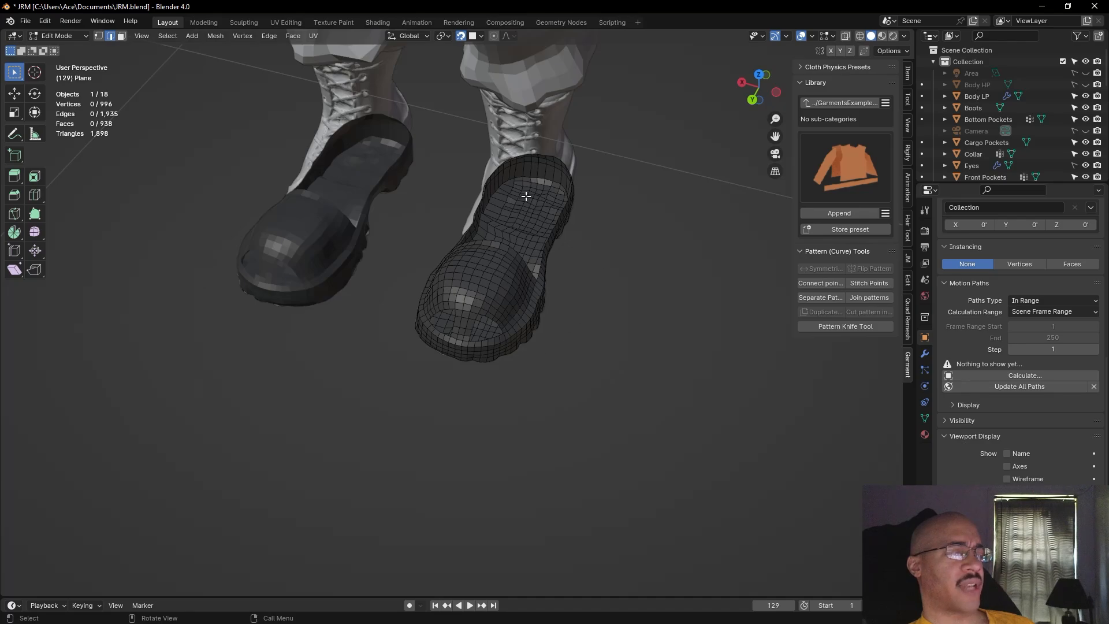
# Start a fourth column of faces beside the third one by filling its first quad below the upper rim from the rim vertex
pyautogui.moveTo(522, 400); pyautogui.dragTo(299, 240, button='middle')
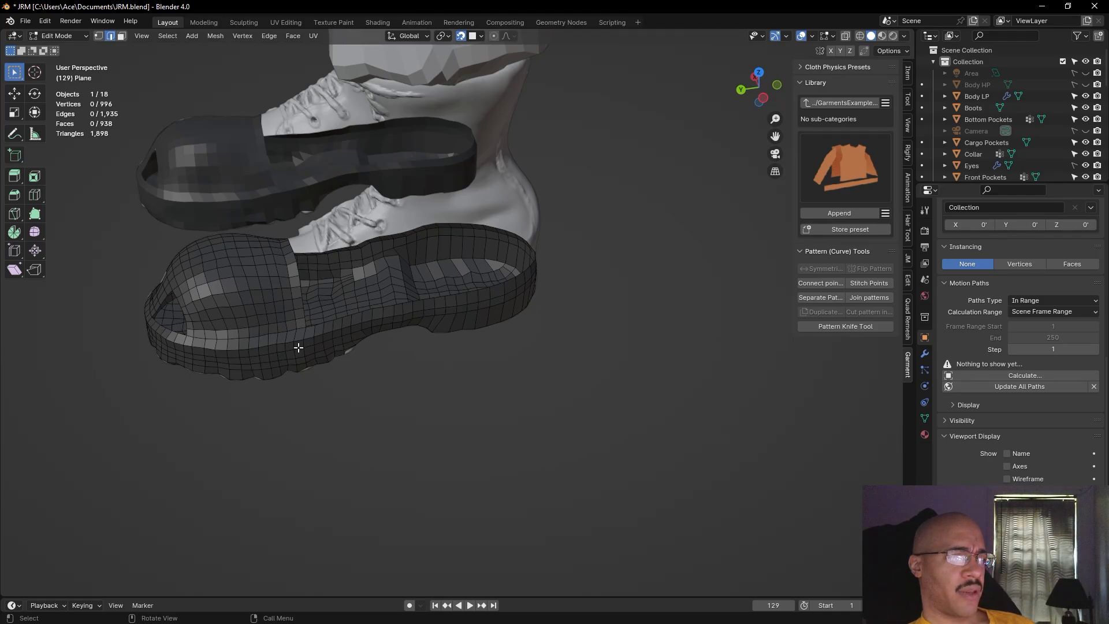
pyautogui.scroll(-1, 181, 225)
pyautogui.moveTo(180, 225); pyautogui.dragTo(467, 420, button='middle')
pyautogui.scroll(2, 586, 347)
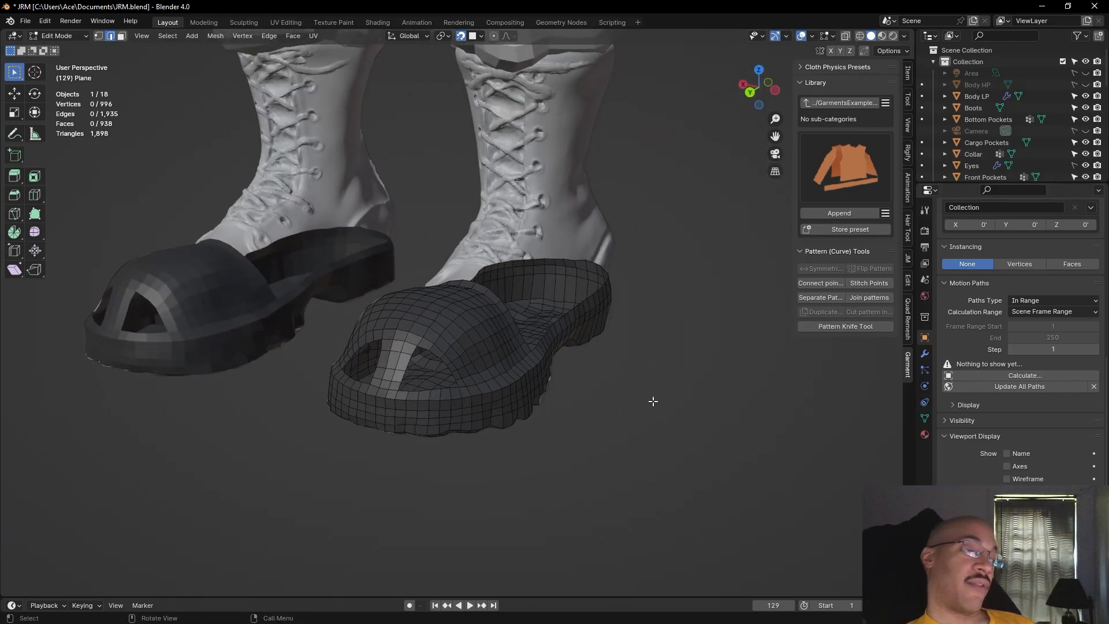
pyautogui.scroll(5, 587, 532)
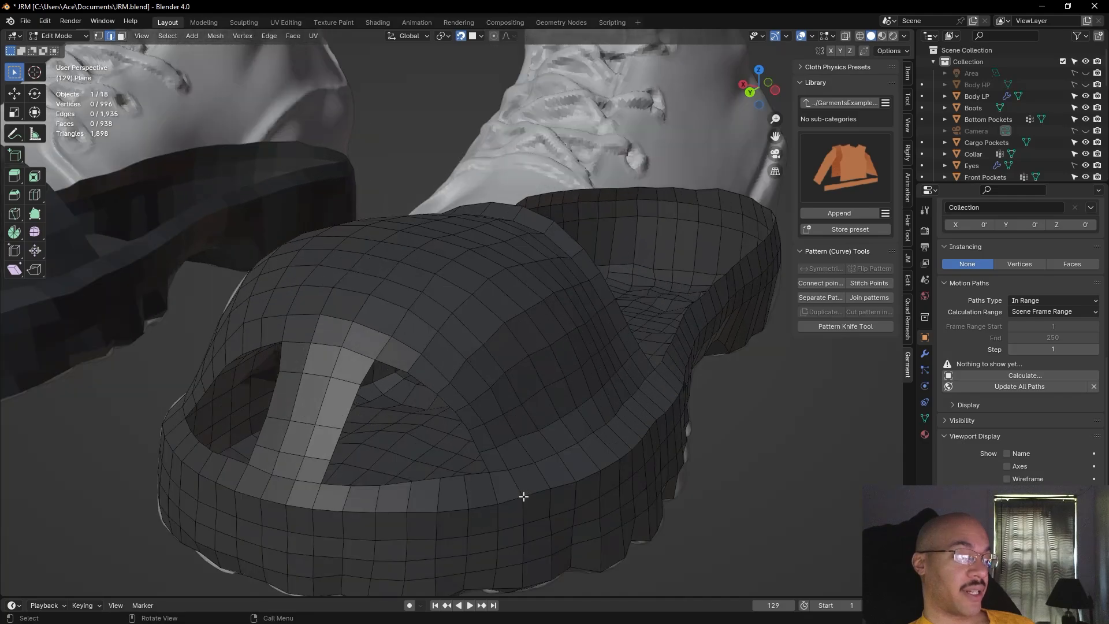
pyautogui.moveTo(503, 467); pyautogui.dragTo(512, 458, button='middle')
pyautogui.moveTo(631, 401); pyautogui.dragTo(616, 379, button='middle')
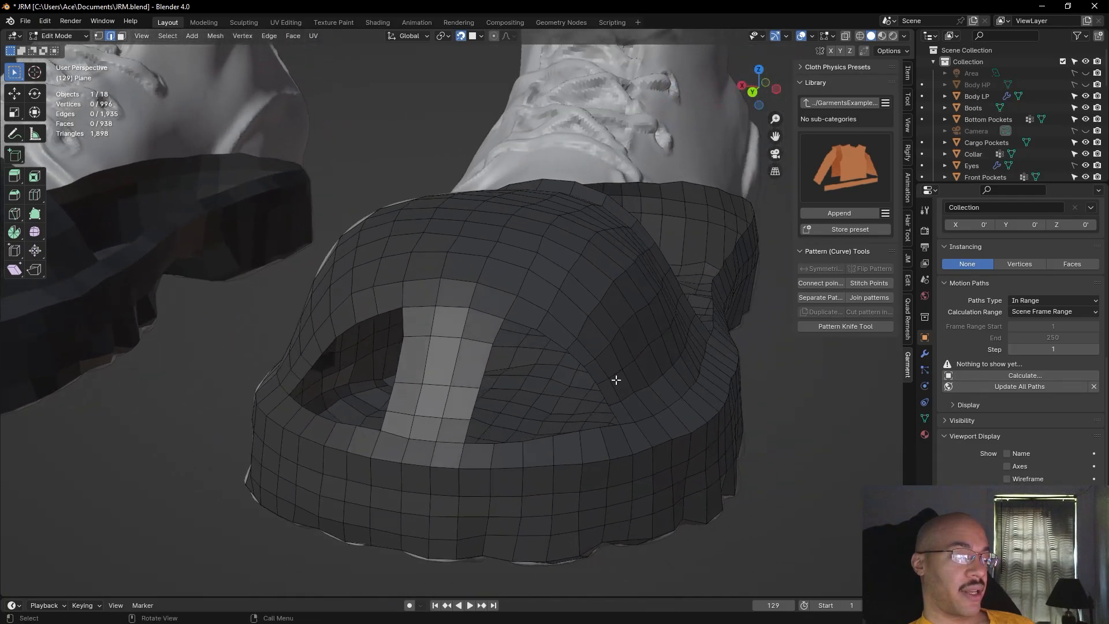
pyautogui.click(98, 36)
pyautogui.click(505, 322)
pyautogui.keyDown('ctrl'); pyautogui.rightClick(514, 346); pyautogui.keyUp('ctrl')
pyautogui.press('g')
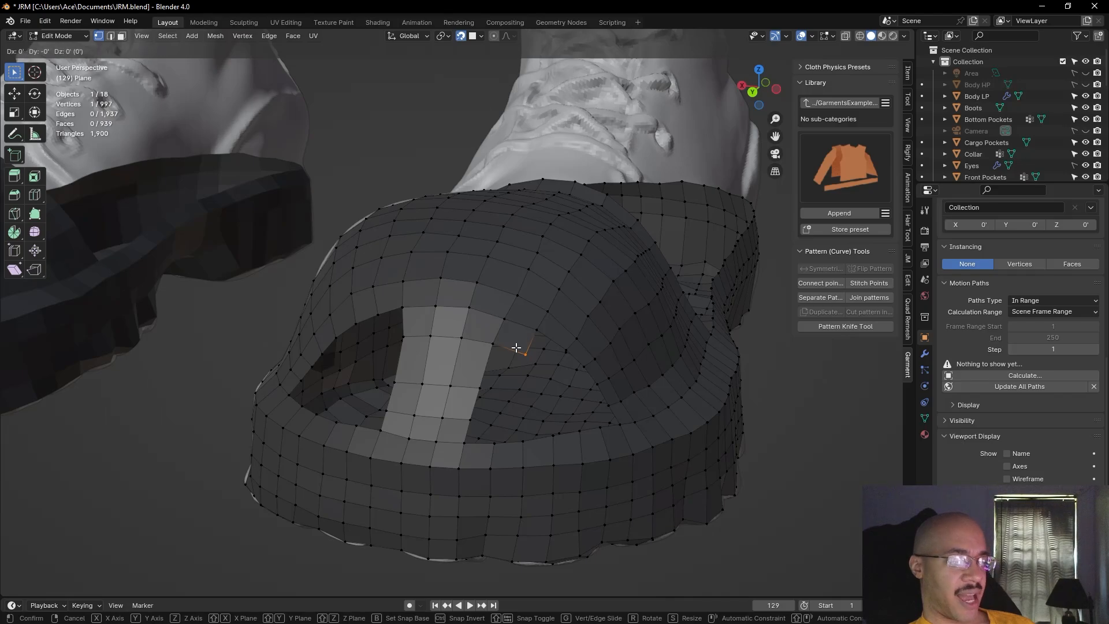
pyautogui.click(516, 348)
# Extend the fourth column with two more quads running down toward the front rim
pyautogui.click(537, 333)
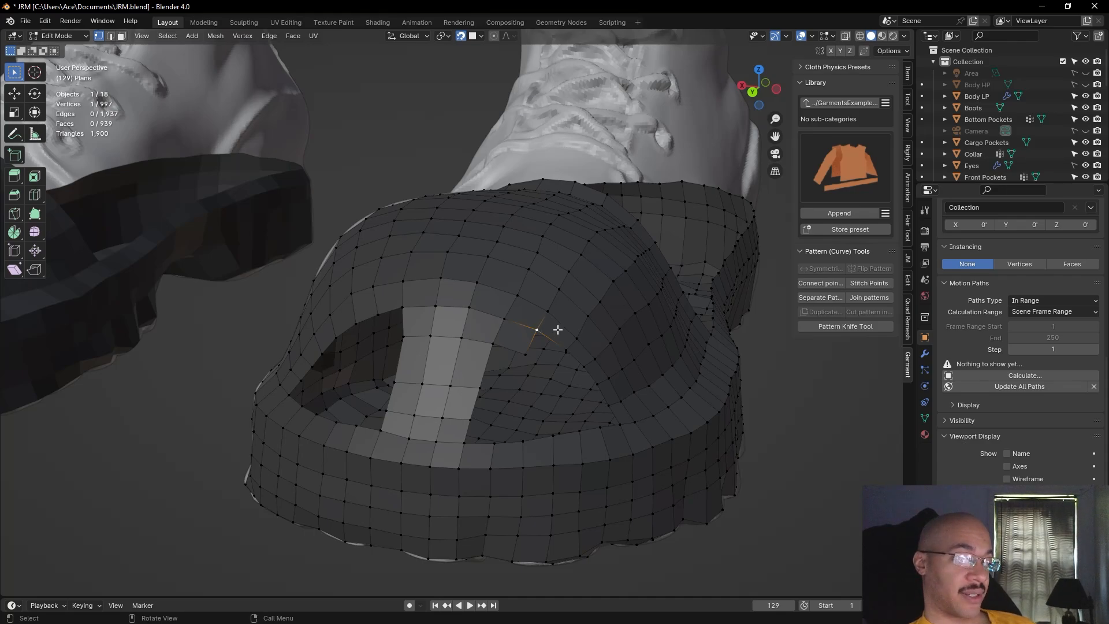
pyautogui.press('g')
pyautogui.click(496, 342)
pyautogui.hotkey('alt', 'v')
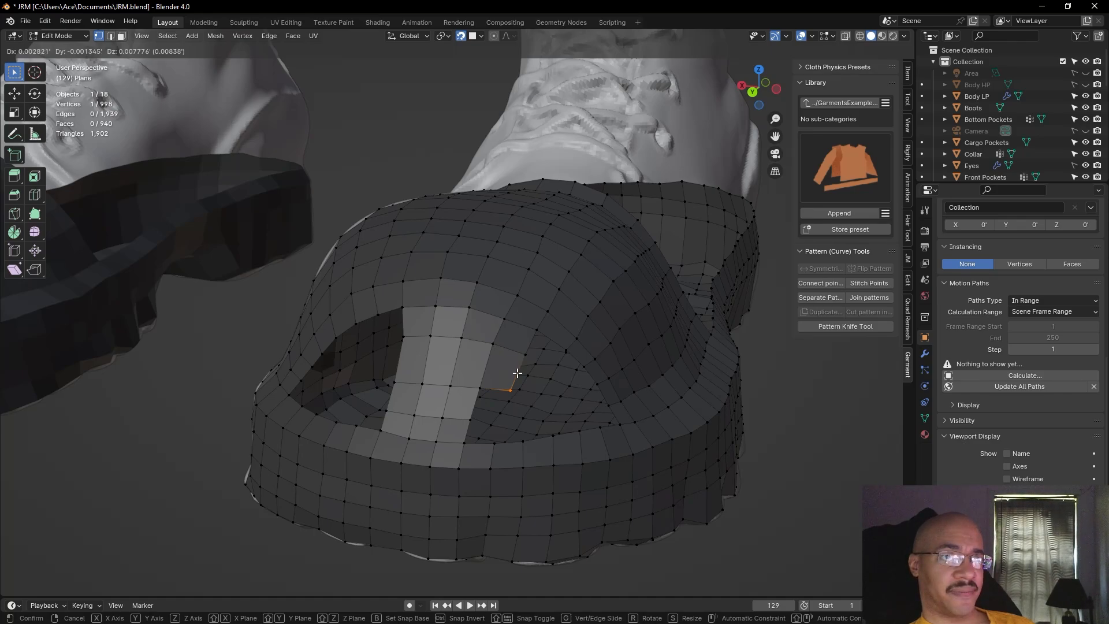
pyautogui.click(517, 373)
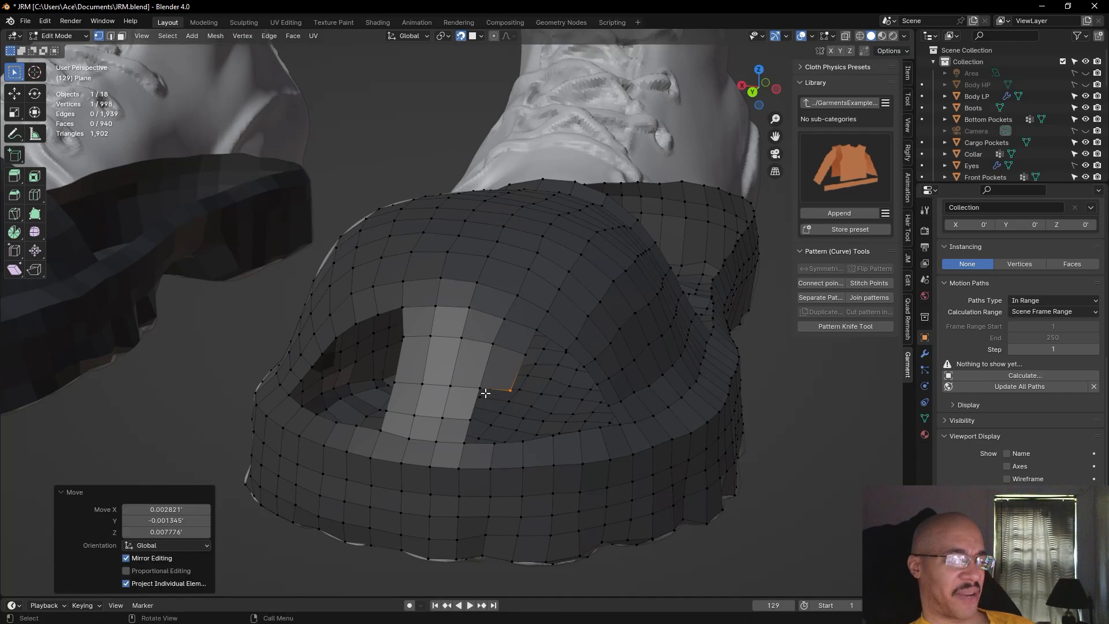
pyautogui.press('f')
pyautogui.press('g')
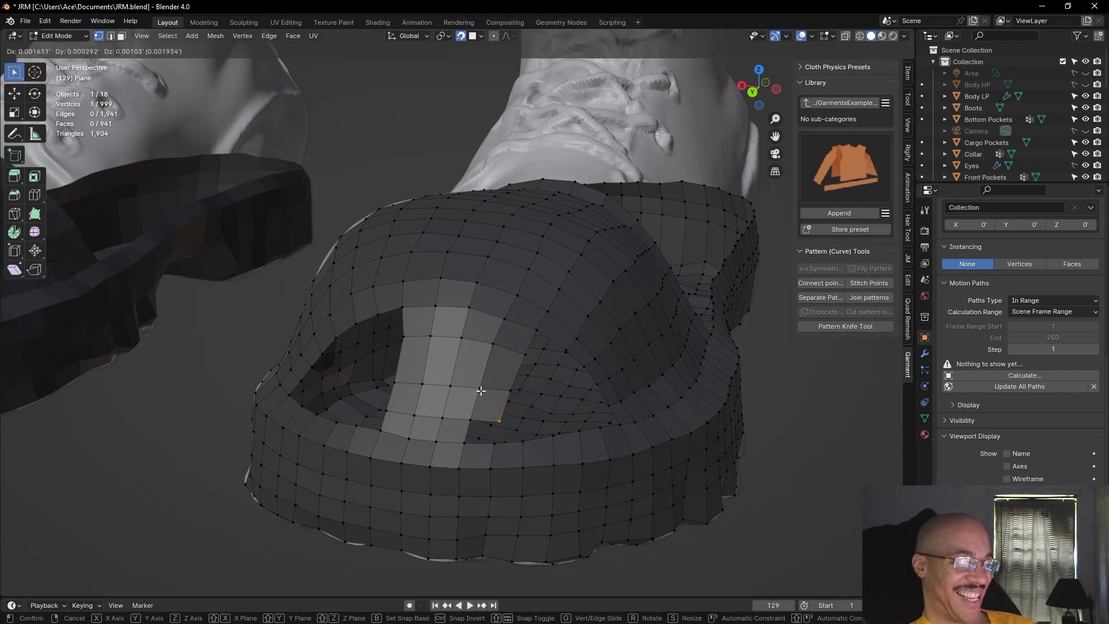
pyautogui.click(481, 391)
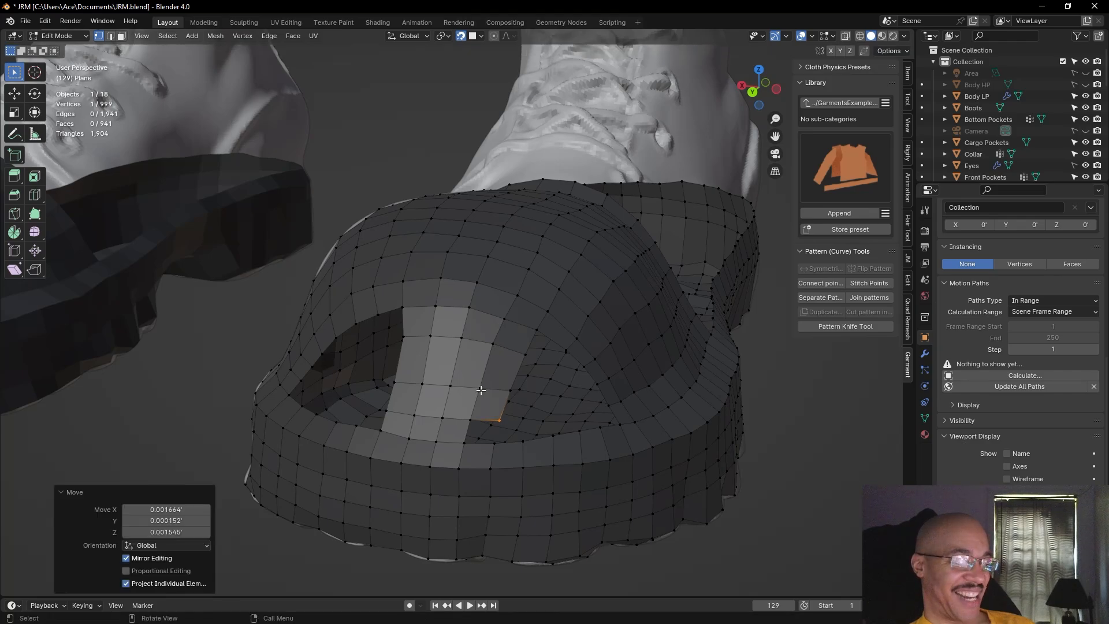
# Close the gap between the fourth column's end edge and the front rim with a face, and clear the selection
pyautogui.click(110, 36)
pyautogui.click(485, 419)
pyautogui.keyDown('shift'); pyautogui.click(485, 444); pyautogui.keyUp('shift')
pyautogui.keyDown('shift'); pyautogui.click(466, 433); pyautogui.keyUp('shift')
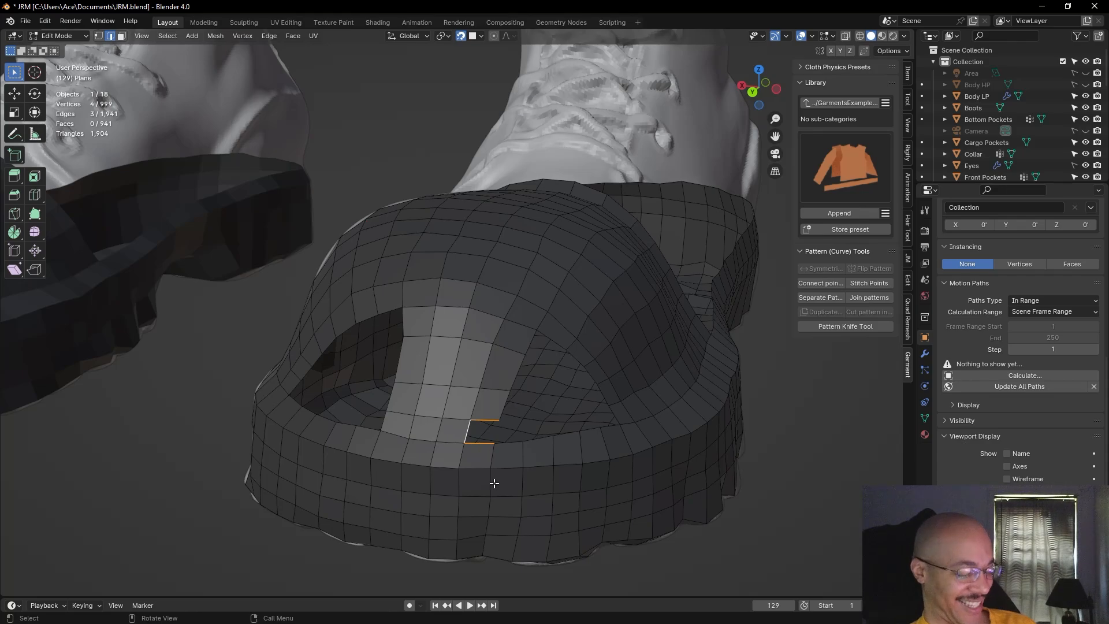
pyautogui.press('f')
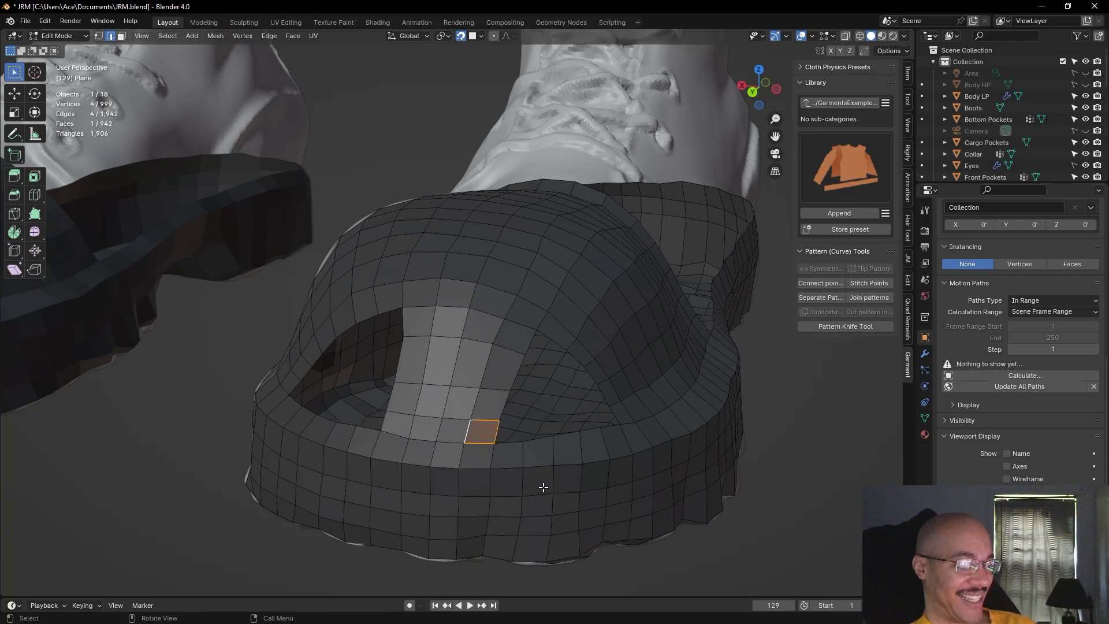
pyautogui.click(769, 548)
# Try to fill the remaining opening beside the fourth column with a single face built from all its boundary edges
pyautogui.moveTo(811, 522); pyautogui.dragTo(805, 522, button='middle')
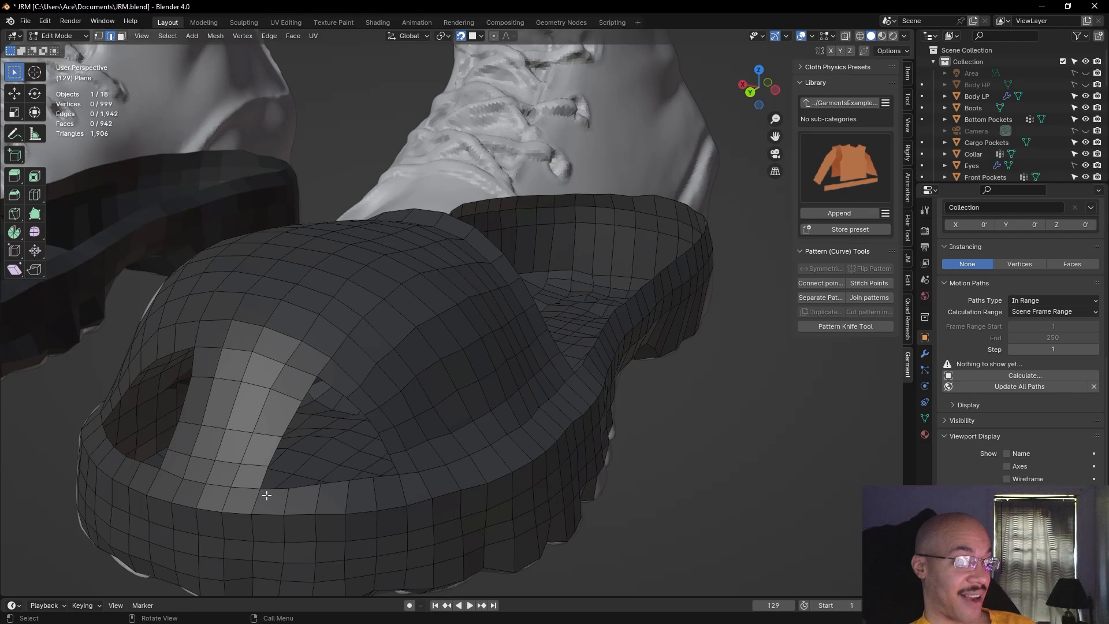
pyautogui.keyDown('shift'); pyautogui.click(311, 385); pyautogui.keyUp('shift')
pyautogui.keyDown('shift'); pyautogui.click(287, 423); pyautogui.keyUp('shift')
pyautogui.keyDown('shift'); pyautogui.click(280, 447); pyautogui.keyUp('shift')
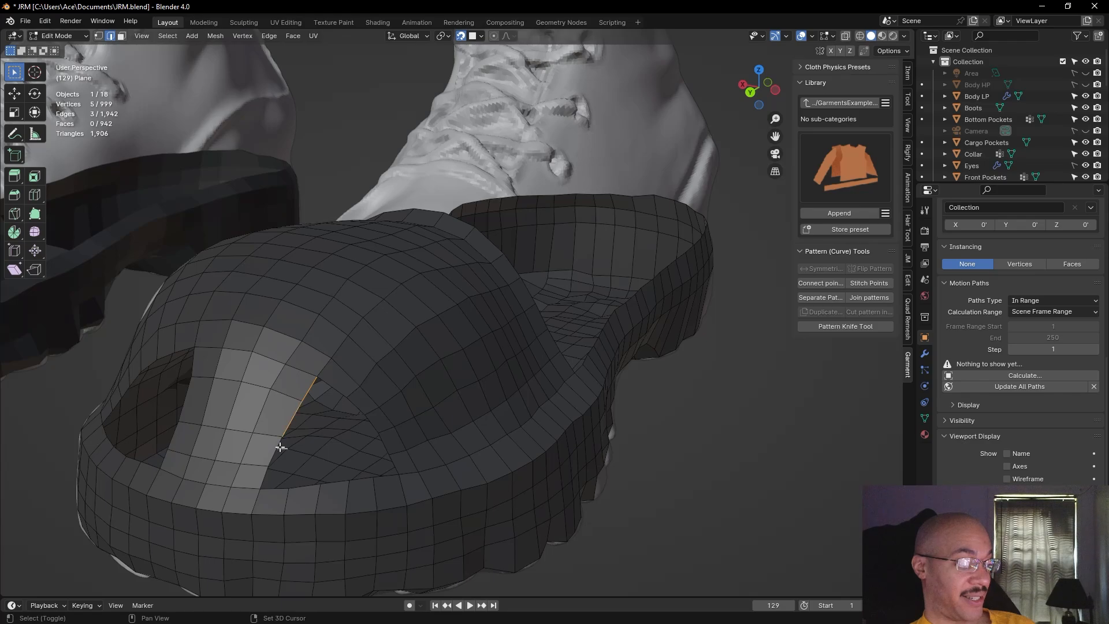
pyautogui.click(287, 426)
pyautogui.keyDown('shift'); pyautogui.click(310, 384); pyautogui.keyUp('shift')
pyautogui.keyDown('shift'); pyautogui.click(275, 445); pyautogui.keyUp('shift')
pyautogui.keyDown('shift'); pyautogui.click(263, 479); pyautogui.keyUp('shift')
pyautogui.keyDown('shift'); pyautogui.click(276, 487); pyautogui.keyUp('shift')
pyautogui.keyDown('shift'); pyautogui.click(306, 484); pyautogui.keyUp('shift')
pyautogui.keyDown('shift'); pyautogui.click(337, 481); pyautogui.keyUp('shift')
pyautogui.keyDown('shift'); pyautogui.click(363, 478); pyautogui.keyUp('shift')
pyautogui.keyDown('shift'); pyautogui.click(386, 475); pyautogui.keyUp('shift')
pyautogui.keyDown('shift'); pyautogui.click(395, 463); pyautogui.keyUp('shift')
pyautogui.keyDown('shift'); pyautogui.click(386, 445); pyautogui.keyUp('shift')
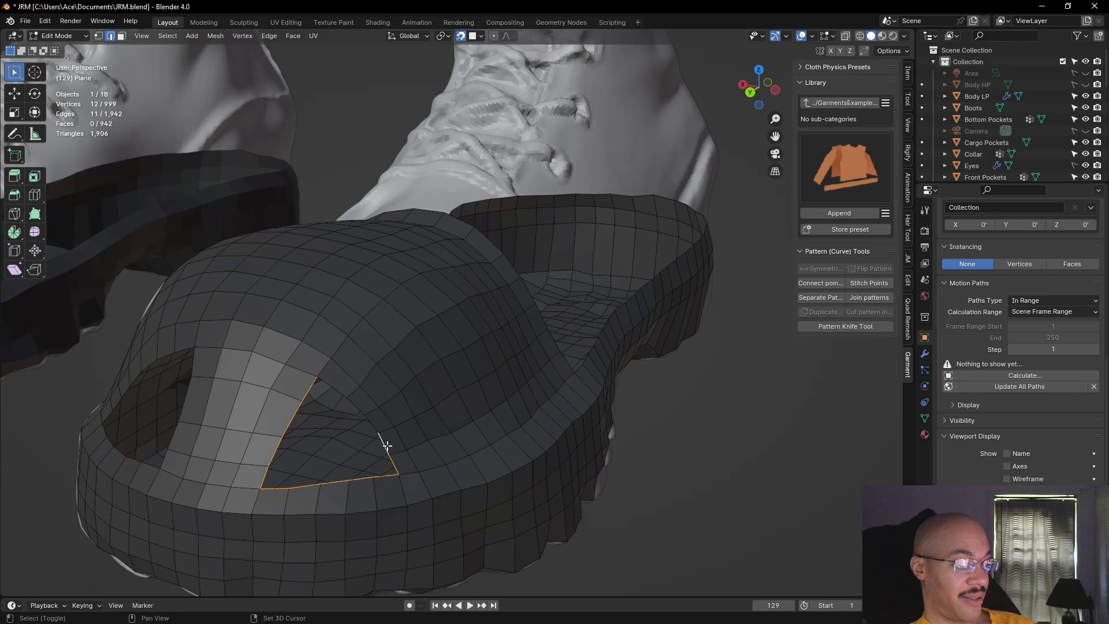
pyautogui.keyDown('shift'); pyautogui.click(372, 421); pyautogui.keyUp('shift')
pyautogui.keyDown('shift'); pyautogui.click(359, 404); pyautogui.keyUp('shift')
pyautogui.keyDown('shift'); pyautogui.click(336, 388); pyautogui.keyUp('shift')
pyautogui.press('f')
pyautogui.click(729, 490)
# Undo the single-face fill of the side opening together with the boundary edge selection made for it
pyautogui.moveTo(710, 485); pyautogui.dragTo(614, 471, button='middle')
pyautogui.scroll(-2, 697, 475)
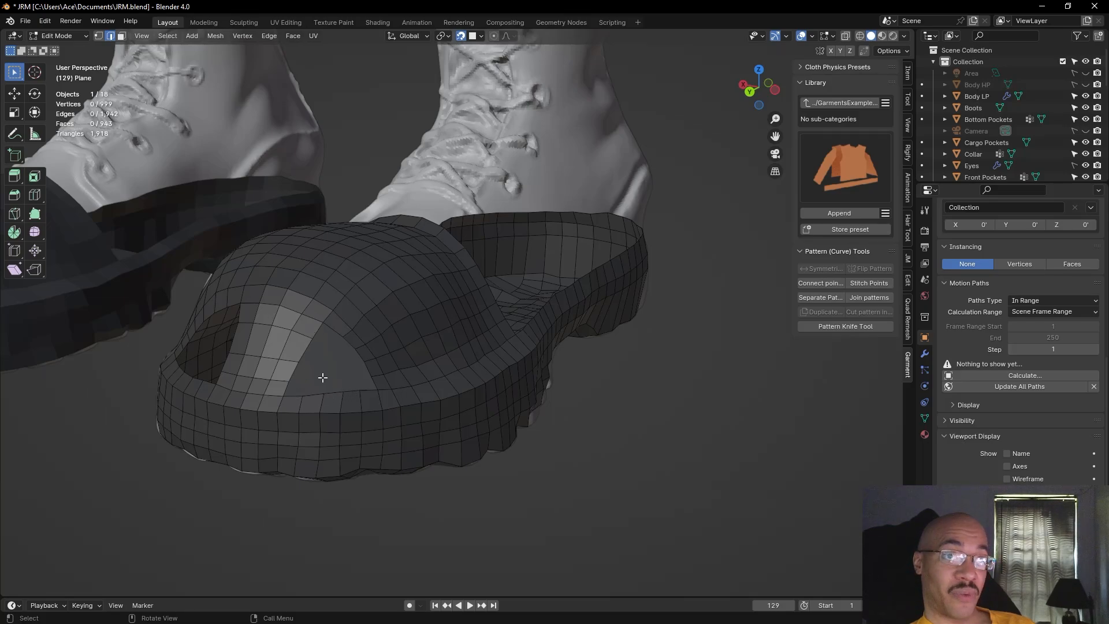
pyautogui.moveTo(514, 531)
pyautogui.mouseDown(button='middle')
pyautogui.moveTo(532, 534)
pyautogui.moveTo(508, 532)
pyautogui.moveTo(505, 488)
pyautogui.moveTo(507, 500)
pyautogui.moveTo(565, 525)
pyautogui.moveTo(453, 488)
pyautogui.moveTo(539, 522)
pyautogui.moveTo(522, 515)
pyautogui.mouseUp(button='middle')
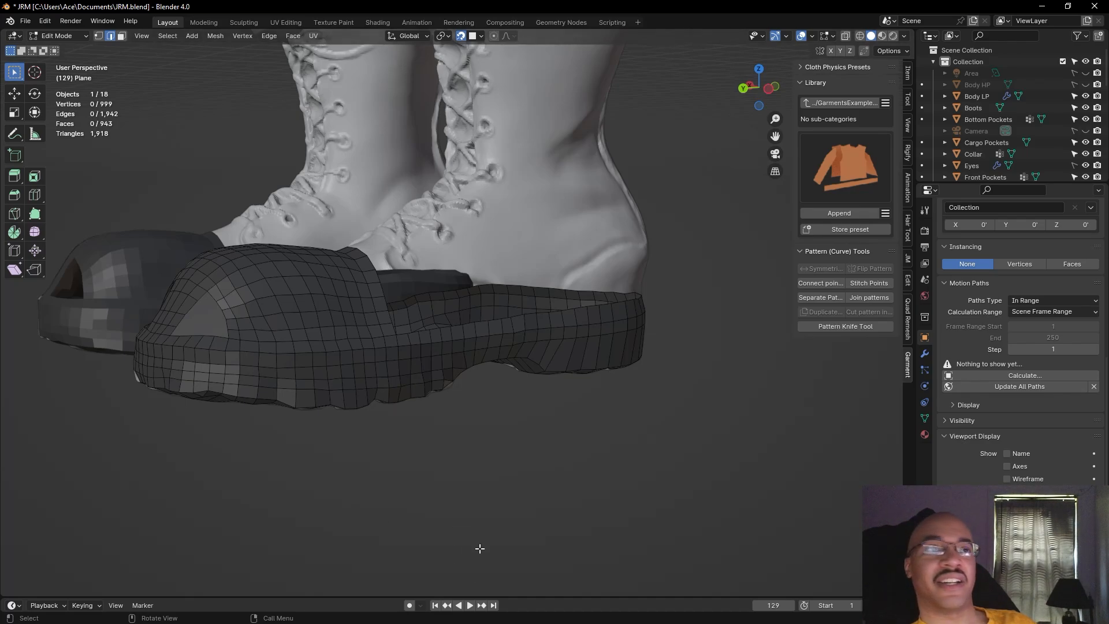
pyautogui.moveTo(338, 504); pyautogui.dragTo(399, 553, button='middle')
pyautogui.keyDown('shift'); pyautogui.moveTo(576, 553); pyautogui.dragTo(545, 541, button='middle'); pyautogui.keyUp('shift')
pyautogui.scroll(3, 515, 525)
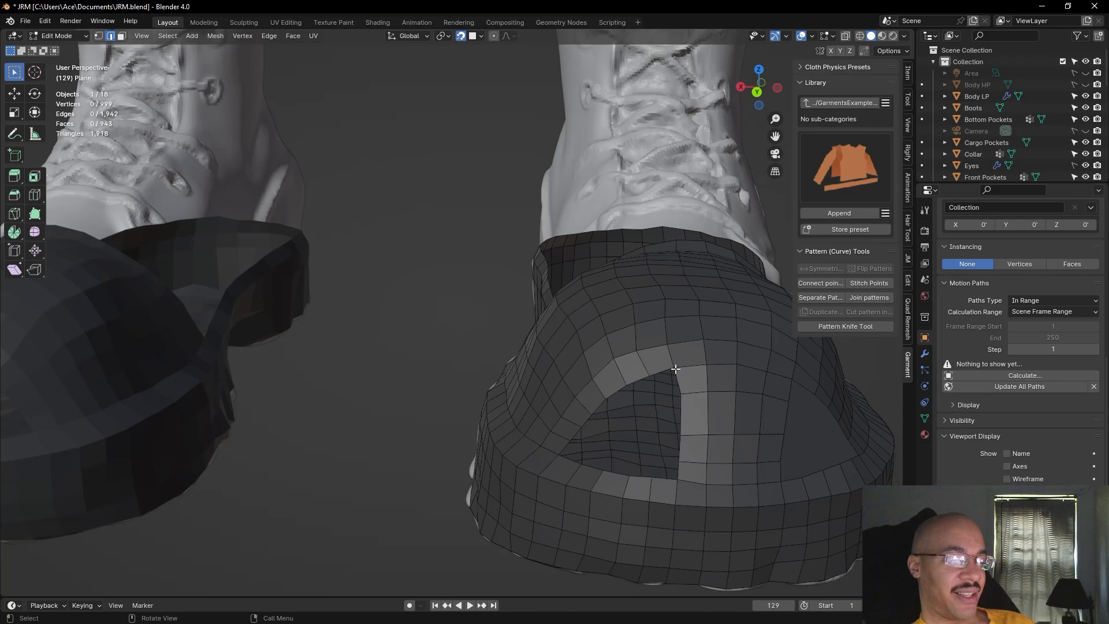
pyautogui.moveTo(772, 421); pyautogui.dragTo(732, 424, button='middle')
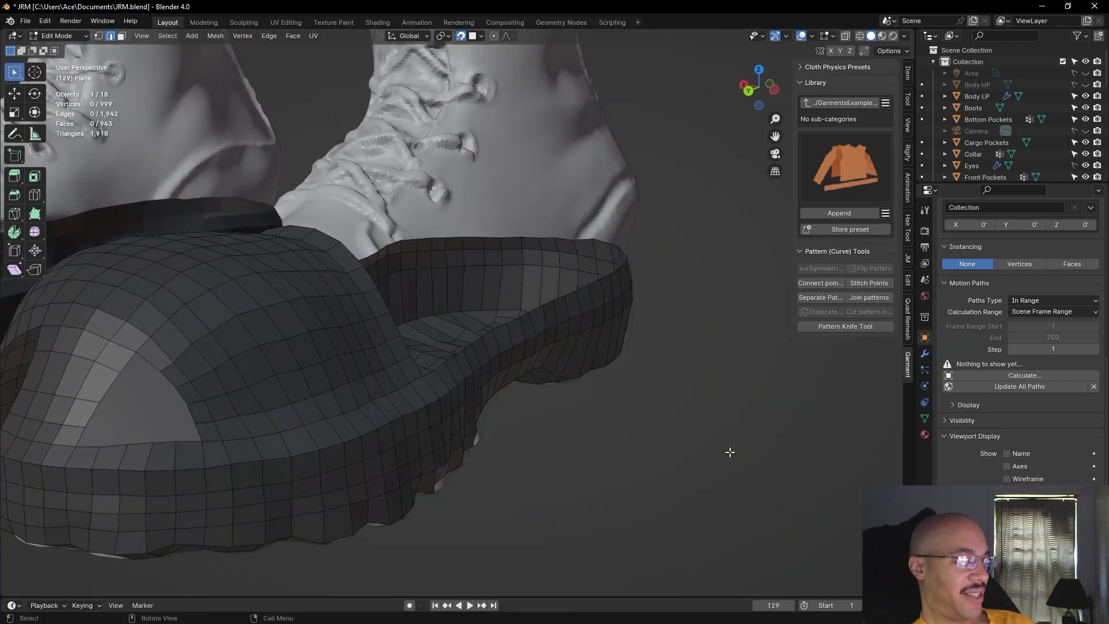
pyautogui.hotkey('ctrl', 'z')
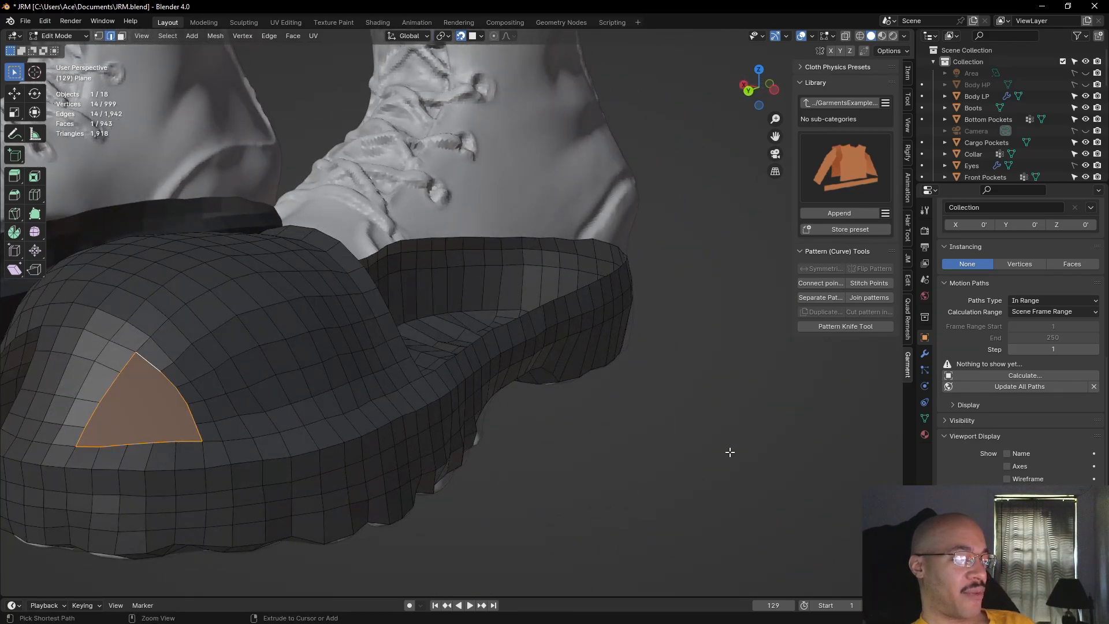
pyautogui.press('x')
pyautogui.press('f')
pyautogui.hotkey('ctrl', 'z')
pyautogui.hotkey('ctrl', 'z')
pyautogui.hotkey('ctrl', 'z')
pyautogui.hotkey('ctrl', 'z')
pyautogui.hotkey('ctrl', 'z')
pyautogui.hotkey('ctrl', 'z')
pyautogui.hotkey('ctrl', 'z')
pyautogui.hotkey('ctrl', 'z')
pyautogui.hotkey('ctrl', 'z')
pyautogui.hotkey('ctrl', 'z')
pyautogui.hotkey('ctrl', 'z')
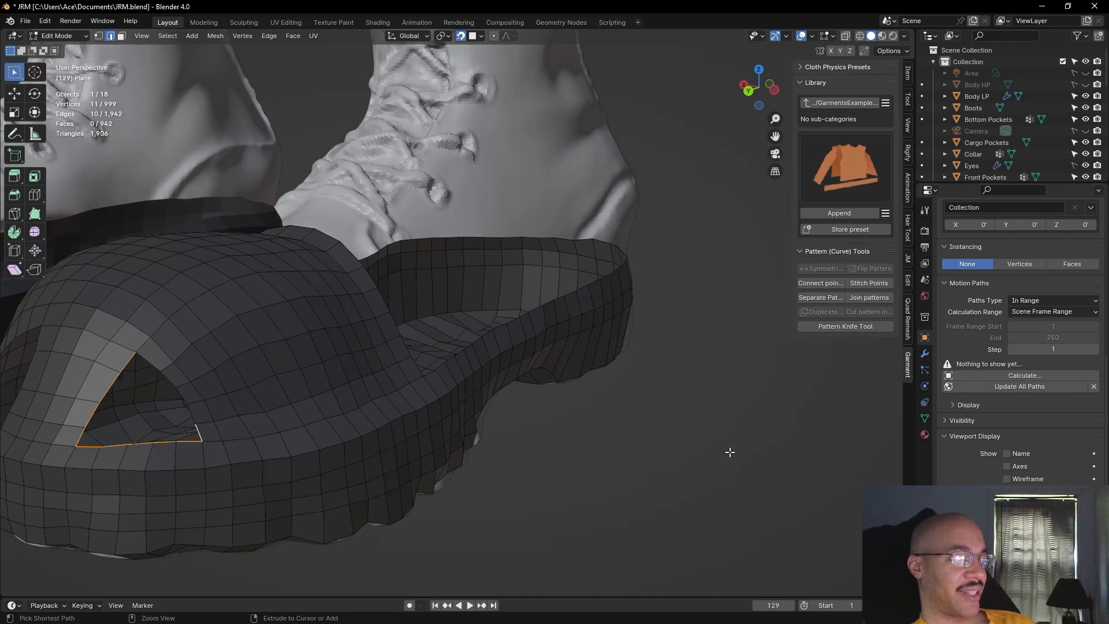
pyautogui.hotkey('ctrl', 'z')
pyautogui.hotkey('ctrl', 'z')
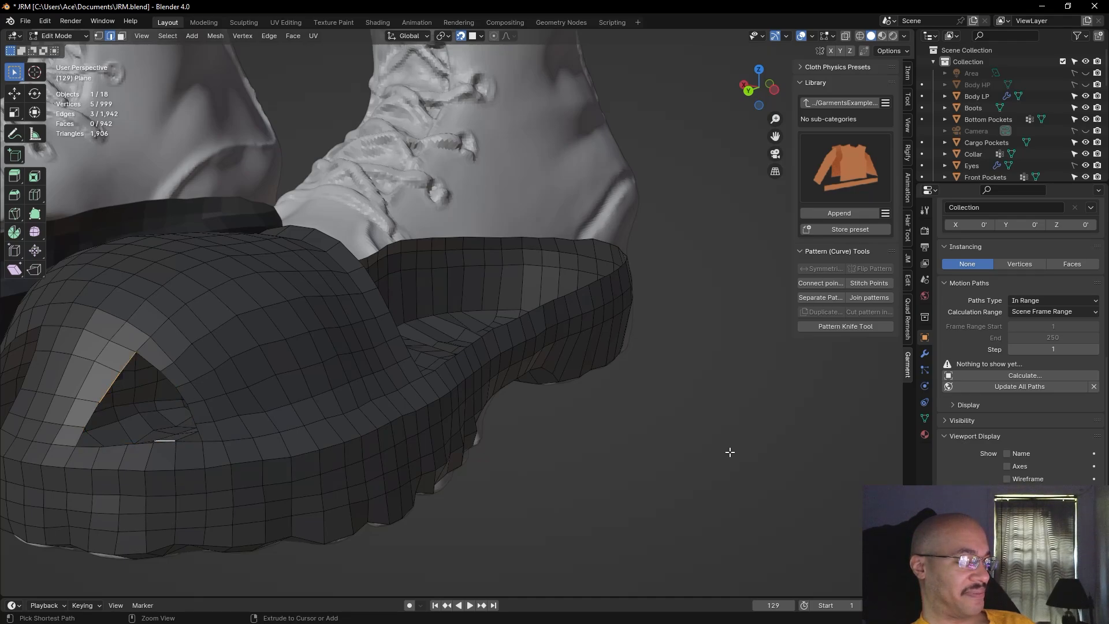
pyautogui.hotkey('ctrl', 'z')
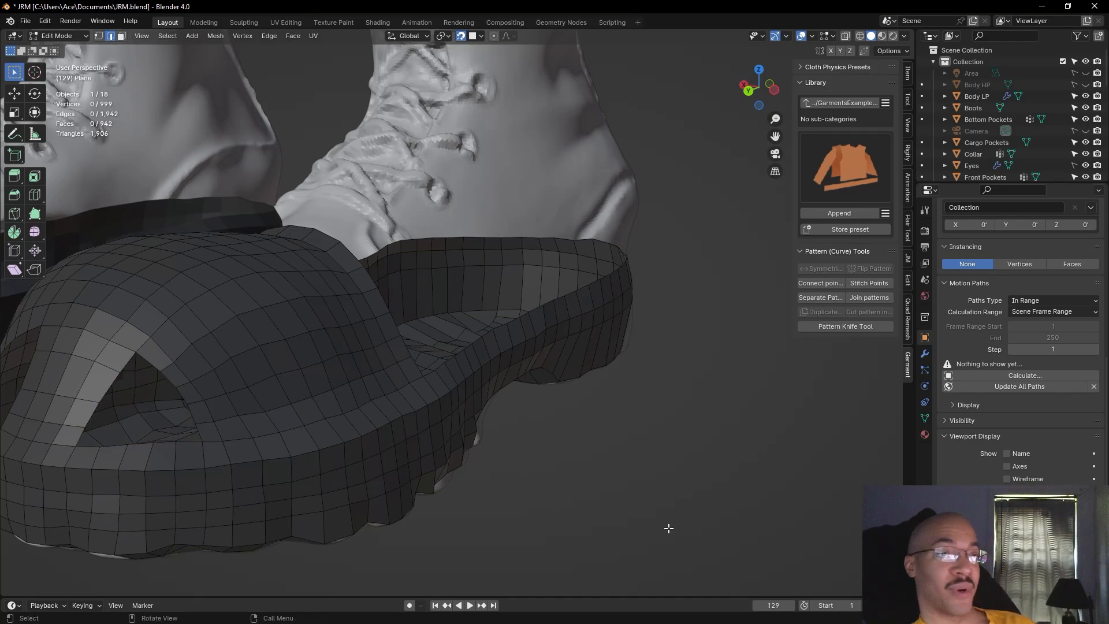
# Fill two quads along the upper rim on the opposite side of the toe opening, starting beside the first column
pyautogui.moveTo(641, 579); pyautogui.dragTo(668, 574, button='middle')
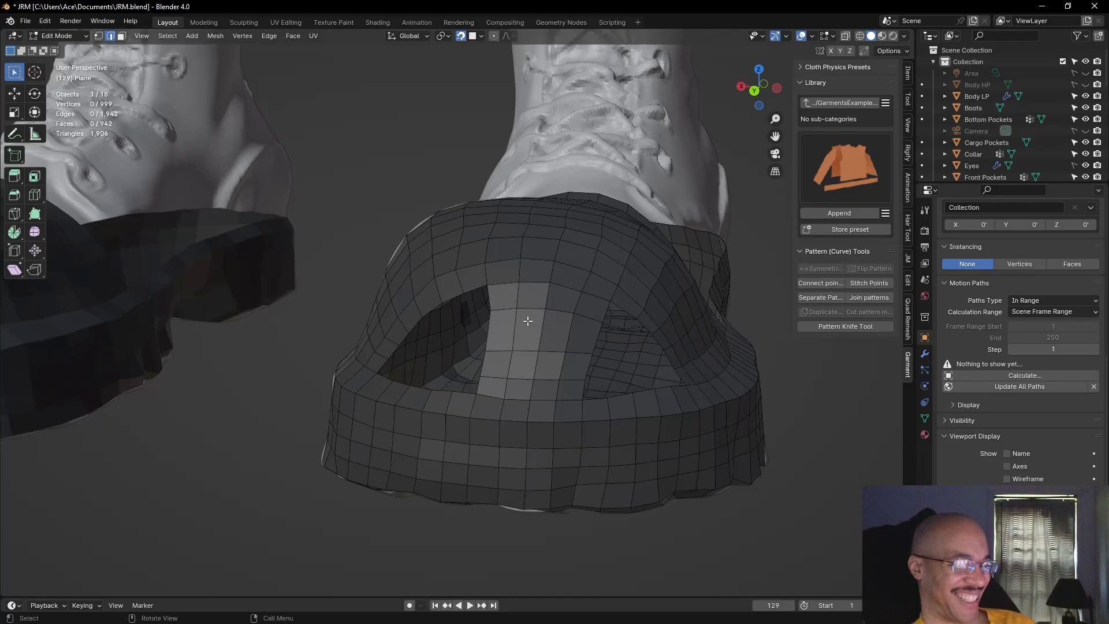
pyautogui.click(98, 36)
pyautogui.click(486, 289)
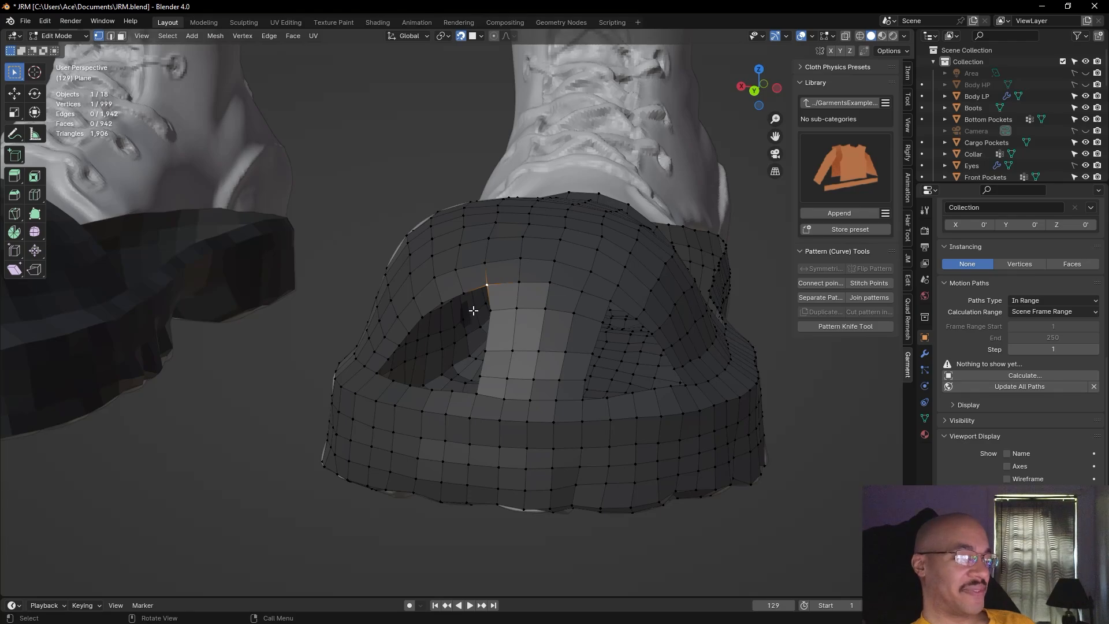
pyautogui.hotkey('alt', 'd')
pyautogui.click(469, 305)
pyautogui.click(448, 300)
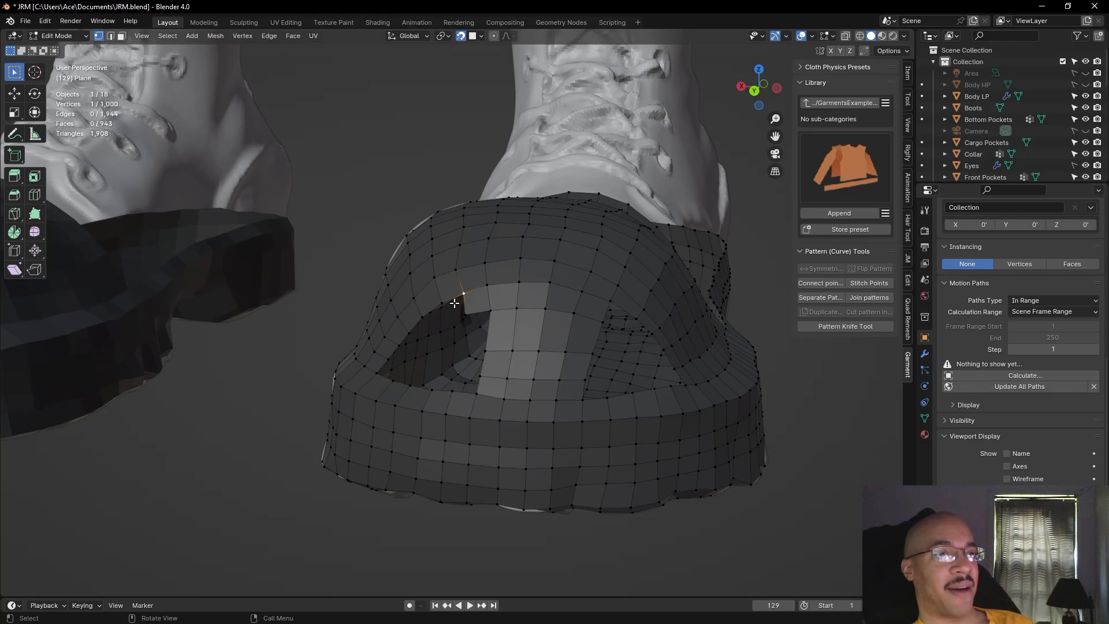
pyautogui.hotkey('alt', 'v')
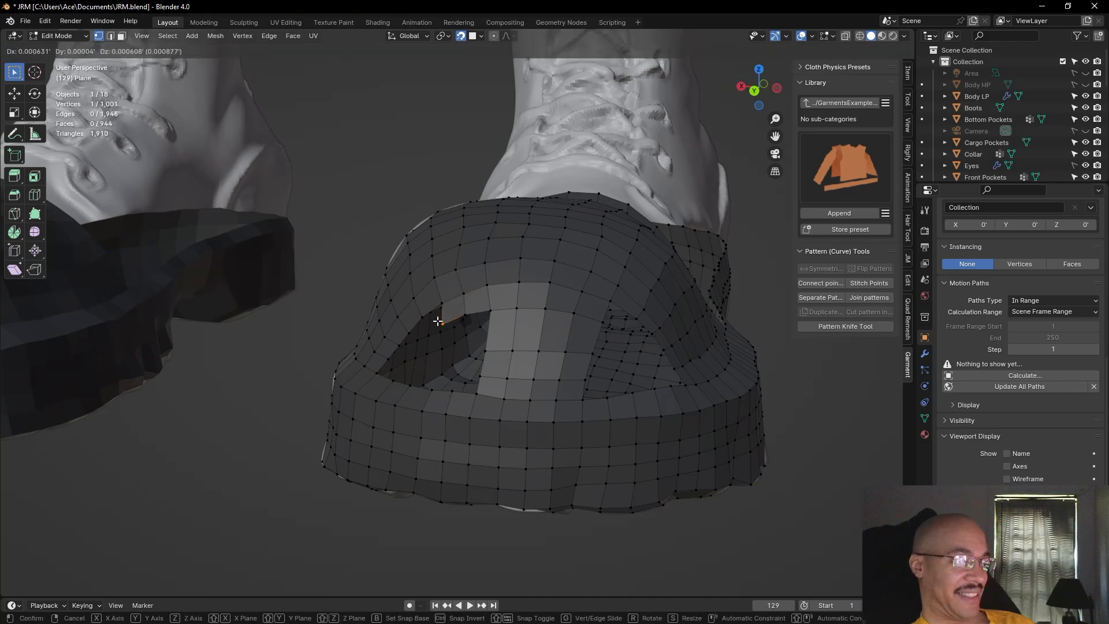
pyautogui.click(437, 321)
# Add two second-row quads below them, fill one more quad along the rim and the quad under it, and clear the selection
pyautogui.hotkey('alt', 'v')
pyautogui.click(493, 311)
pyautogui.hotkey('alt', 'v')
pyautogui.click(463, 312)
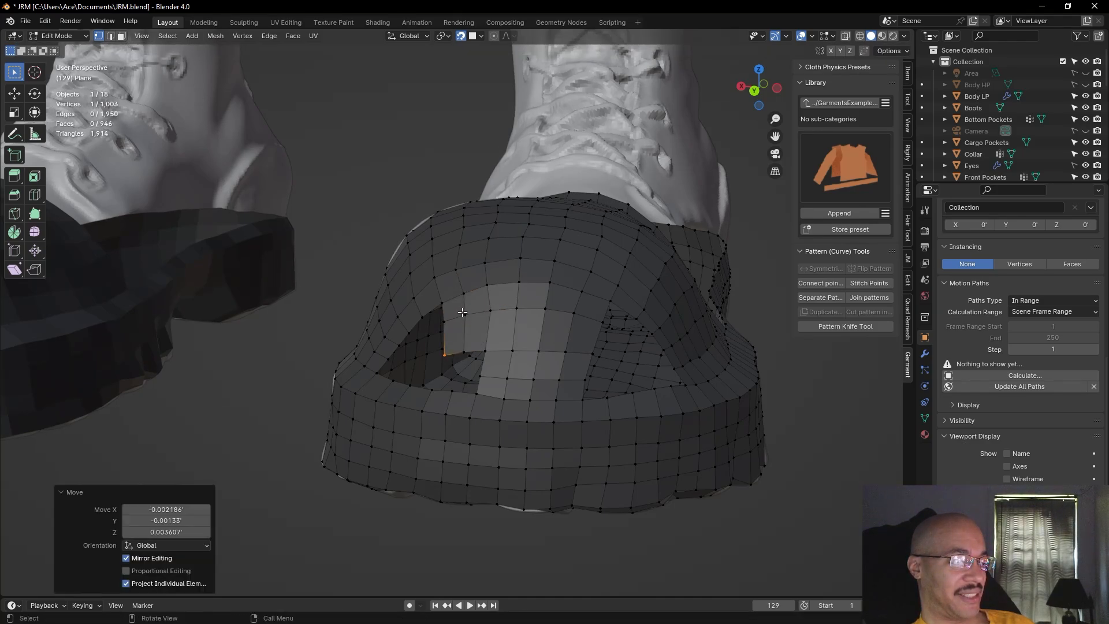
pyautogui.hotkey('alt', 'v')
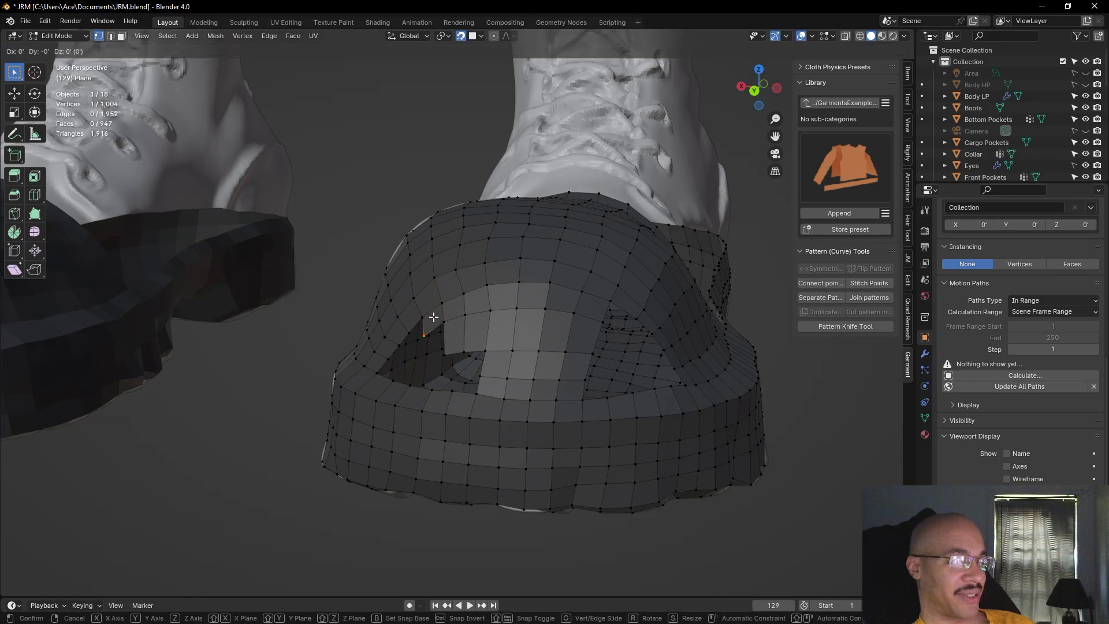
pyautogui.click(434, 315)
pyautogui.hotkey('alt', 'v')
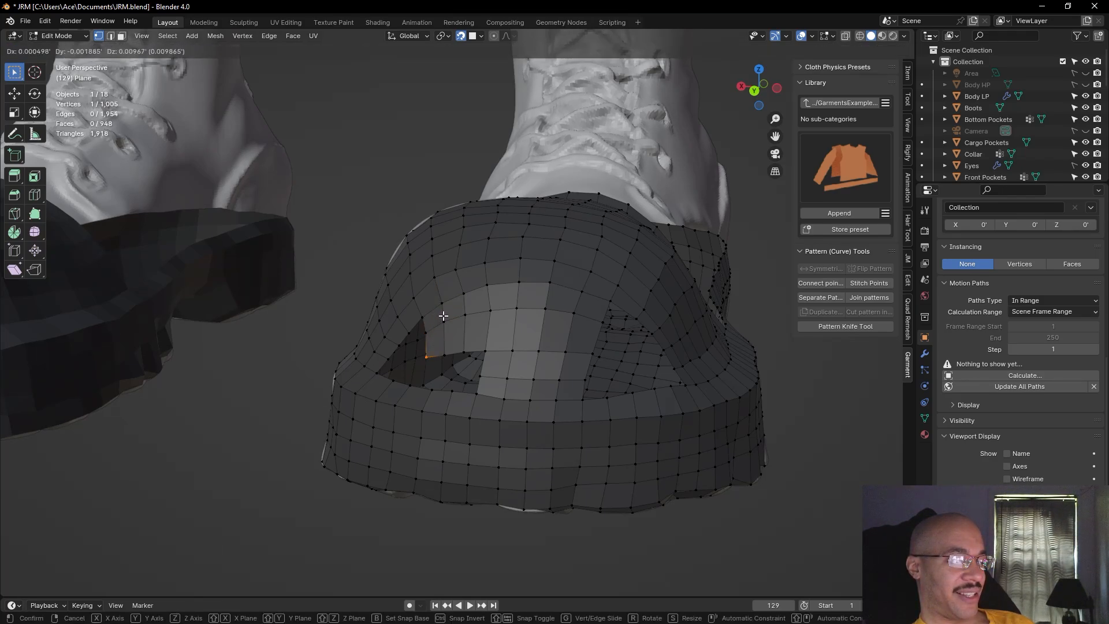
pyautogui.click(443, 316)
pyautogui.click(277, 326)
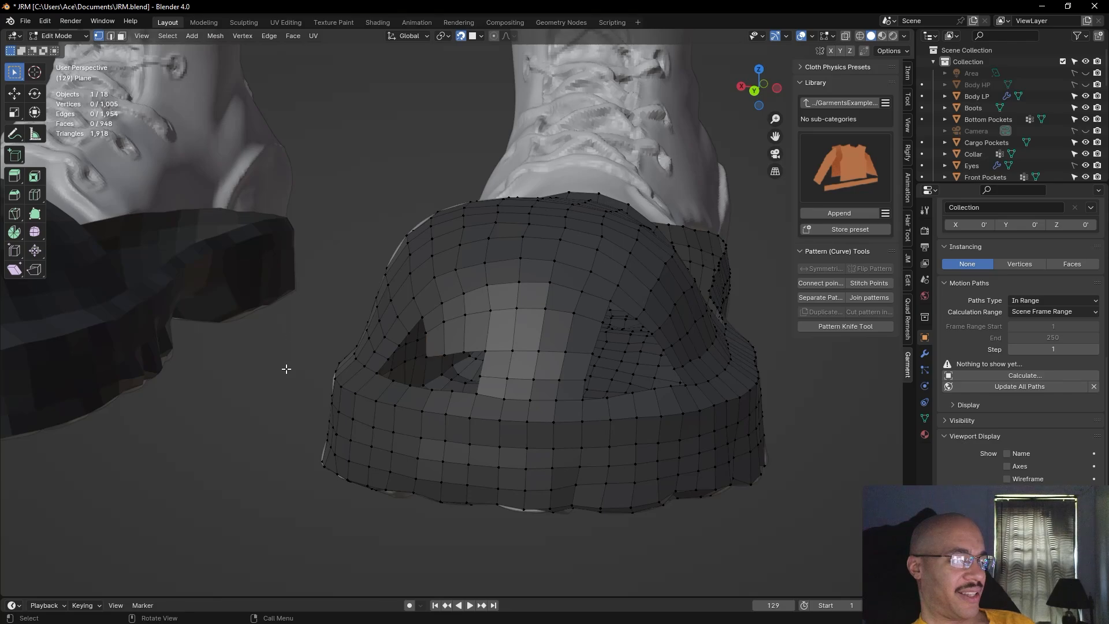
# Add three third-row quads side by side in the toe opening, place each new corner vertex, and clear the selection
pyautogui.moveTo(287, 367); pyautogui.dragTo(299, 371, button='middle')
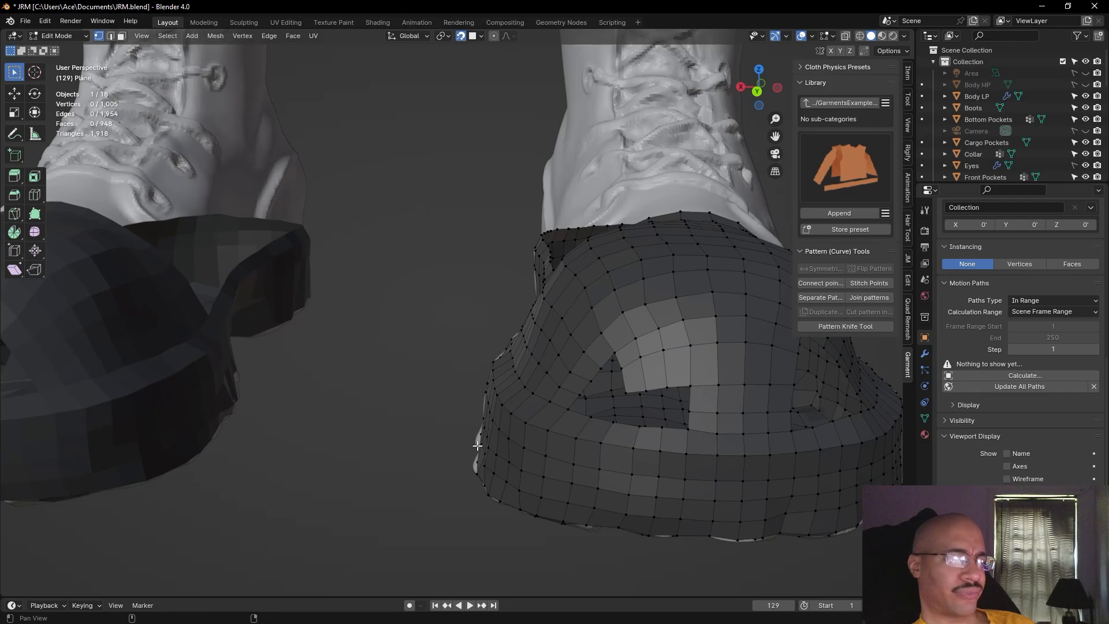
pyautogui.keyDown('shift'); pyautogui.moveTo(591, 423); pyautogui.dragTo(502, 425, button='middle'); pyautogui.keyUp('shift')
pyautogui.click(632, 396)
pyautogui.press('g')
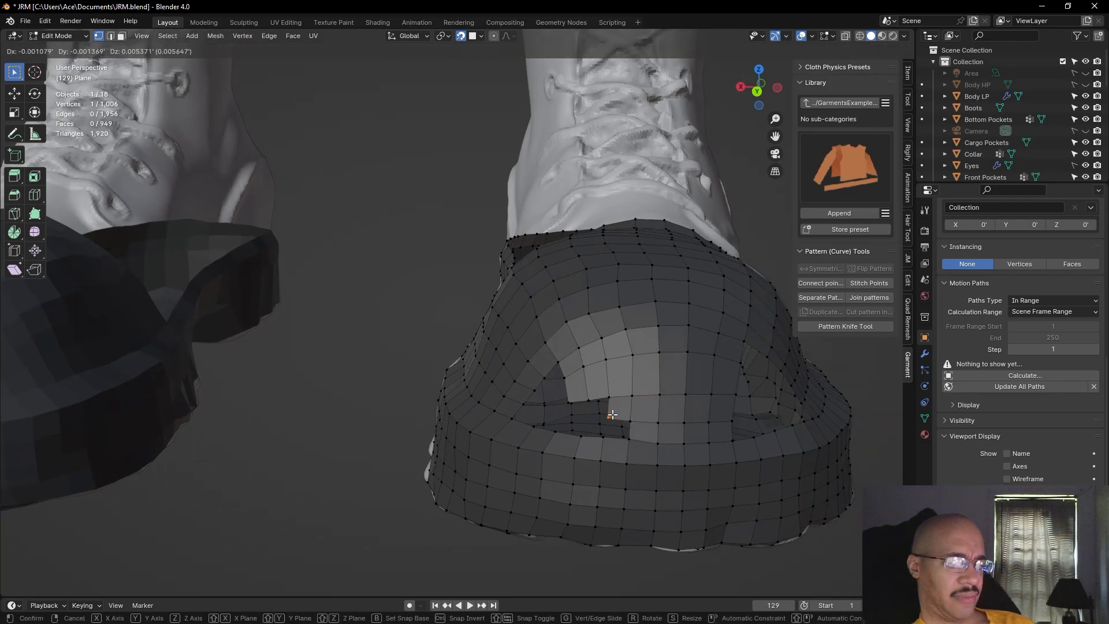
pyautogui.click(612, 415)
pyautogui.click(608, 397)
pyautogui.press('f')
pyautogui.press('g')
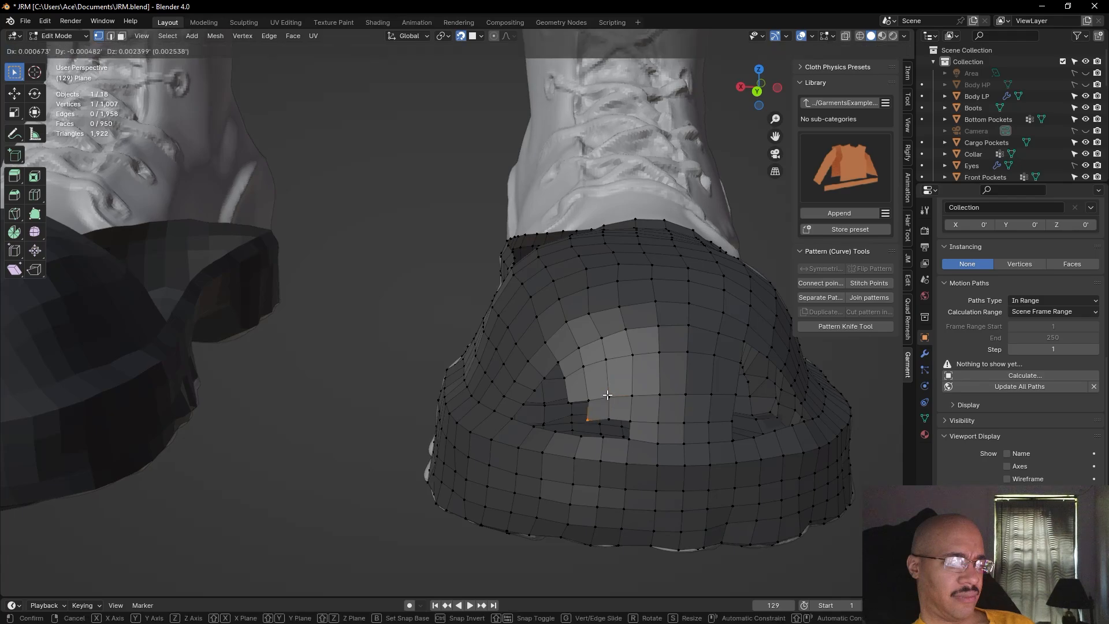
pyautogui.click(608, 395)
pyautogui.press('f')
pyautogui.press('g')
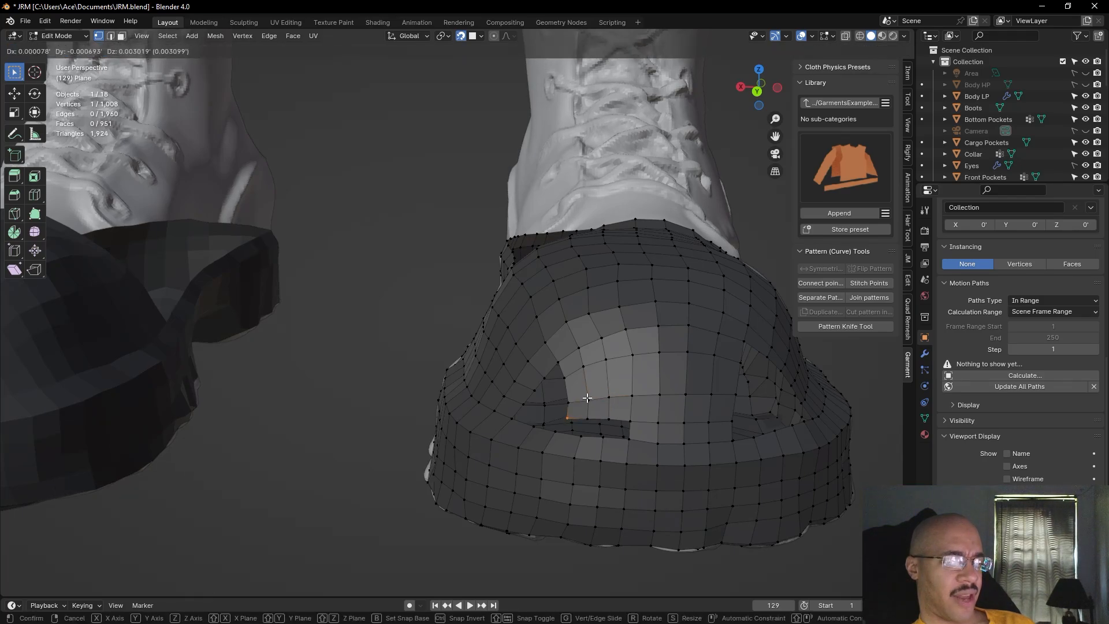
pyautogui.click(586, 397)
pyautogui.click(406, 371)
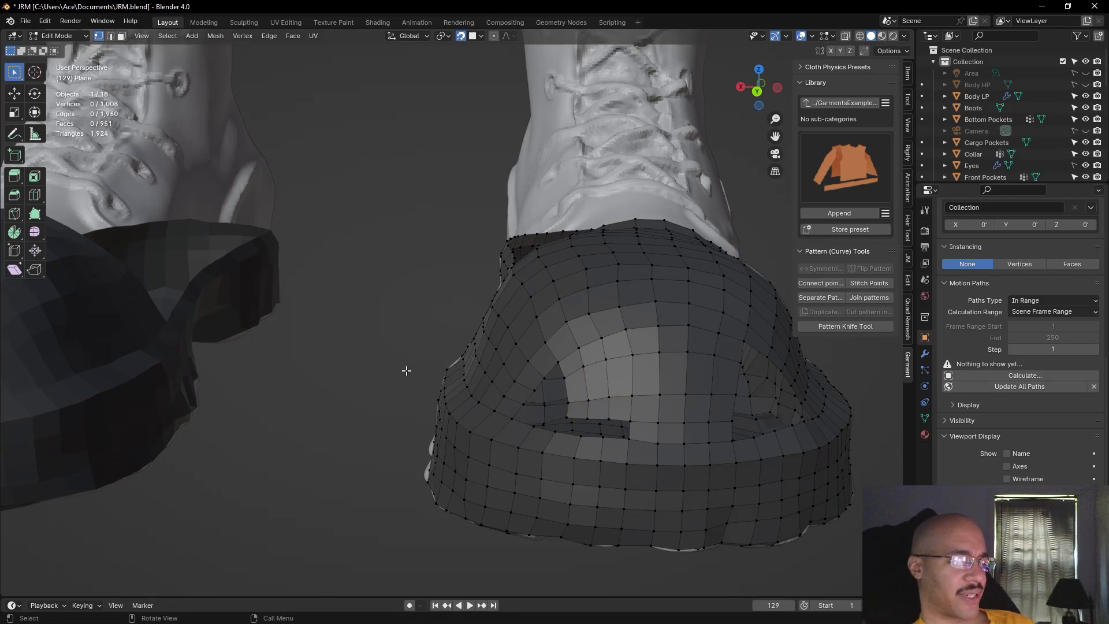
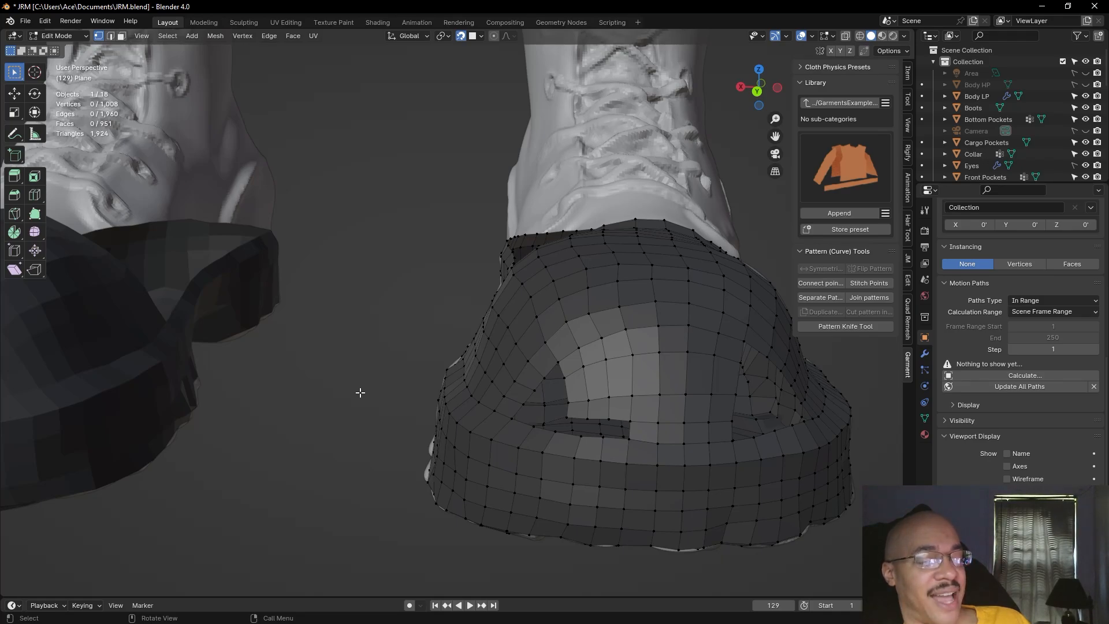
pyautogui.scroll(-2, 360, 393)
pyautogui.moveTo(361, 389); pyautogui.dragTo(512, 401, button='middle')
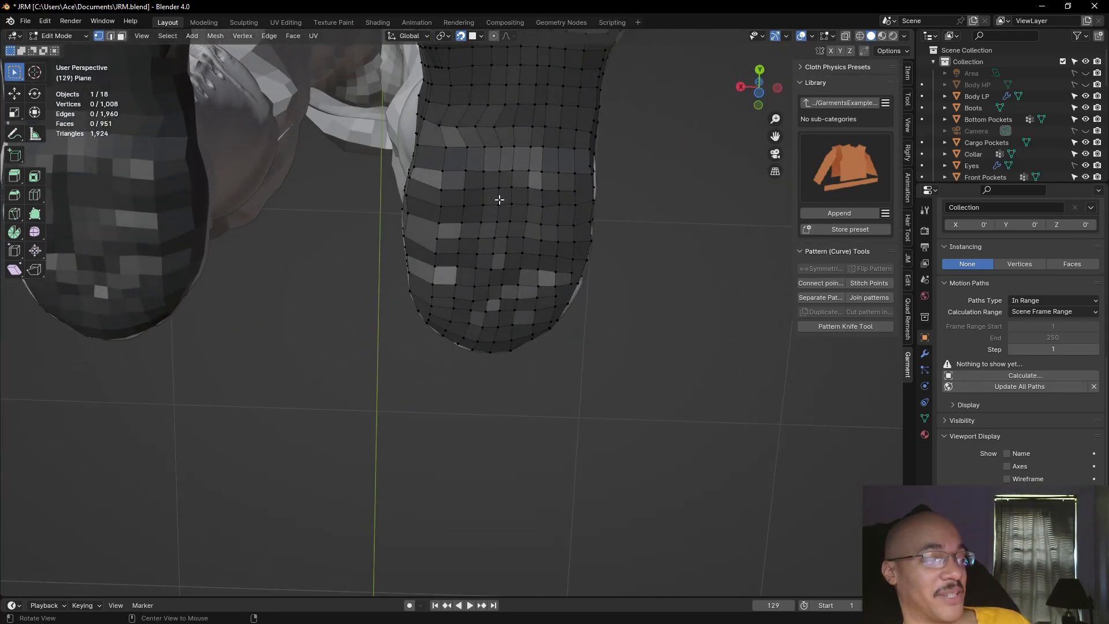
pyautogui.moveTo(626, 281); pyautogui.dragTo(659, 363, button='middle')
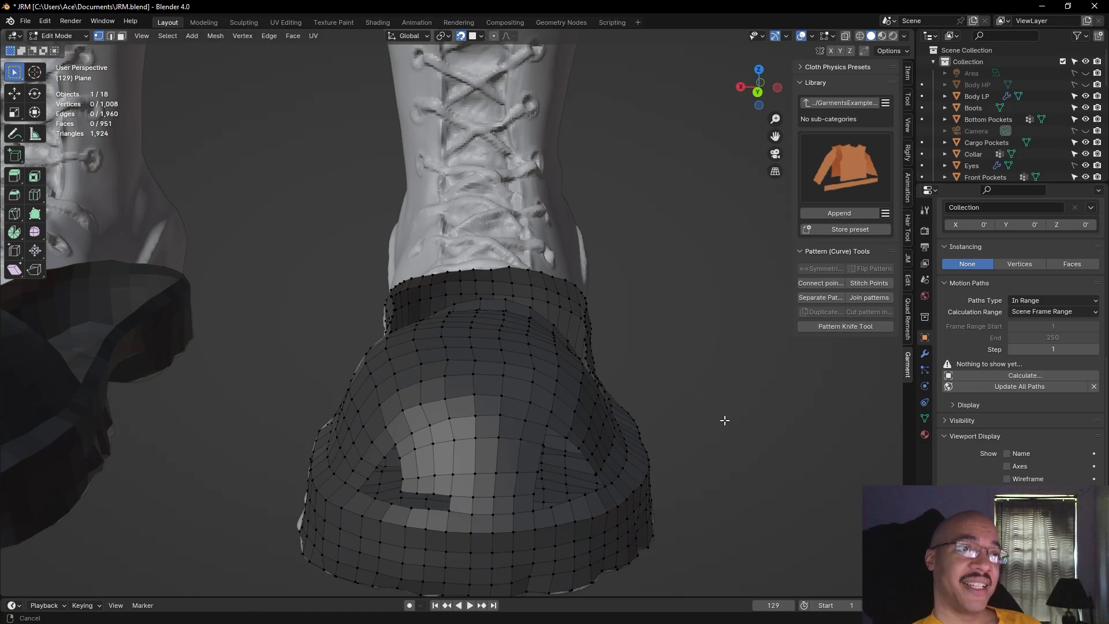
pyautogui.keyDown('alt'); pyautogui.keyDown('shift'); pyautogui.moveTo(724, 420); pyautogui.dragTo(728, 392); pyautogui.keyUp('shift'); pyautogui.keyUp('alt')
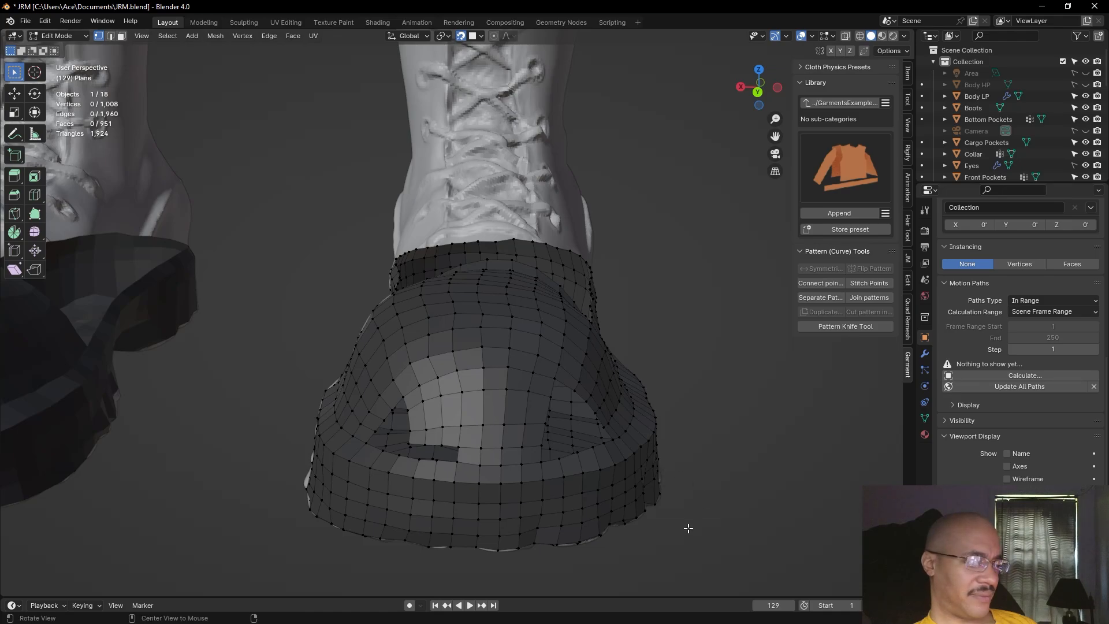
pyautogui.keyDown('shift'); pyautogui.moveTo(686, 525); pyautogui.dragTo(706, 495, button='middle'); pyautogui.keyUp('shift')
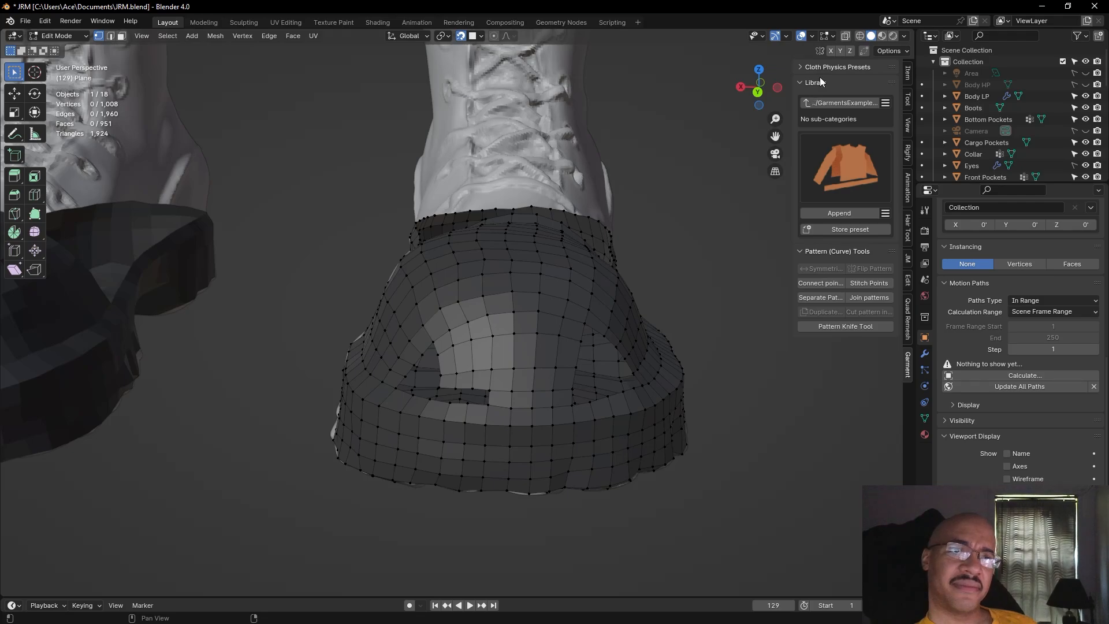
pyautogui.keyDown('shift'); pyautogui.moveTo(743, 384); pyautogui.dragTo(747, 369, button='middle'); pyautogui.keyUp('shift')
# Bridge the narrow gap between the third row and the sole's toe rim with two quads built from opposite edges
pyautogui.moveTo(722, 478); pyautogui.dragTo(735, 477, button='middle')
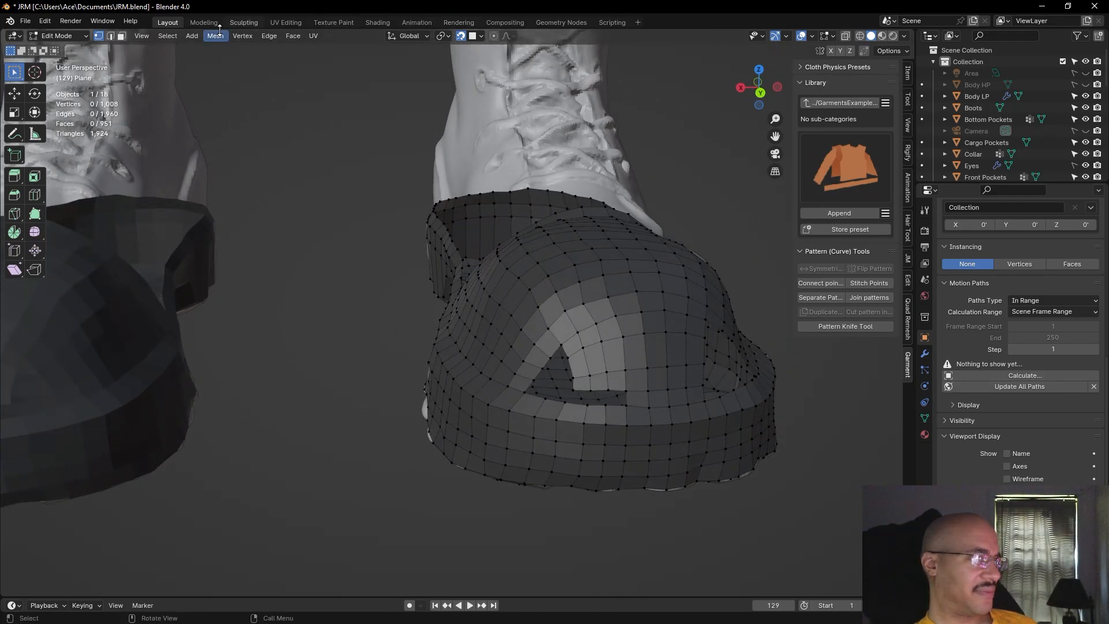
pyautogui.click(110, 36)
pyautogui.click(577, 404)
pyautogui.keyDown('shift'); pyautogui.click(582, 391); pyautogui.keyUp('shift')
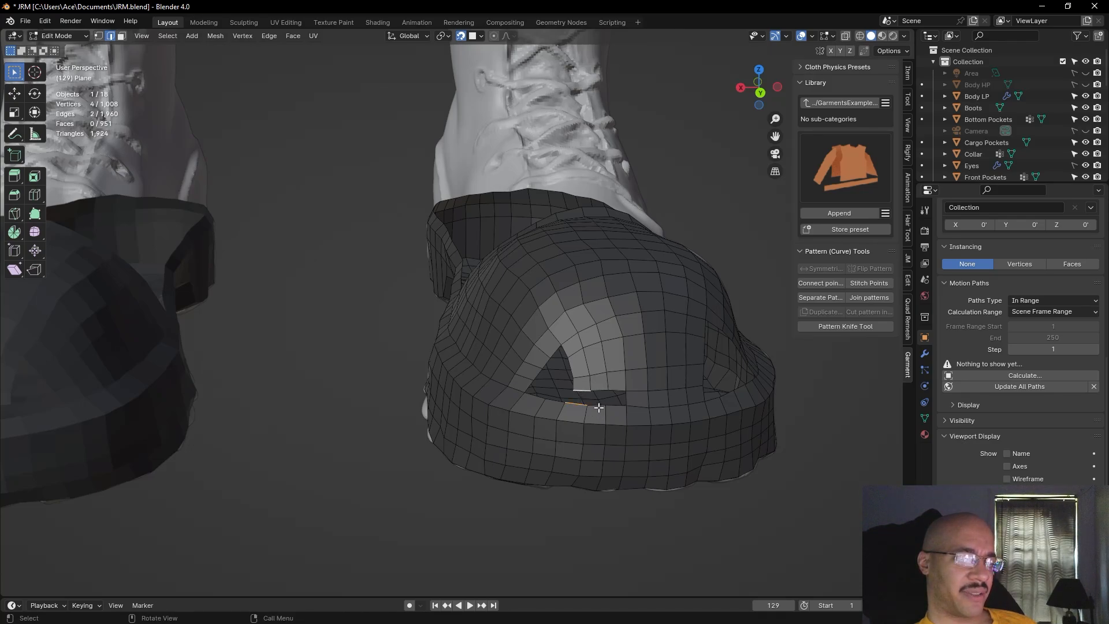
pyautogui.press('f')
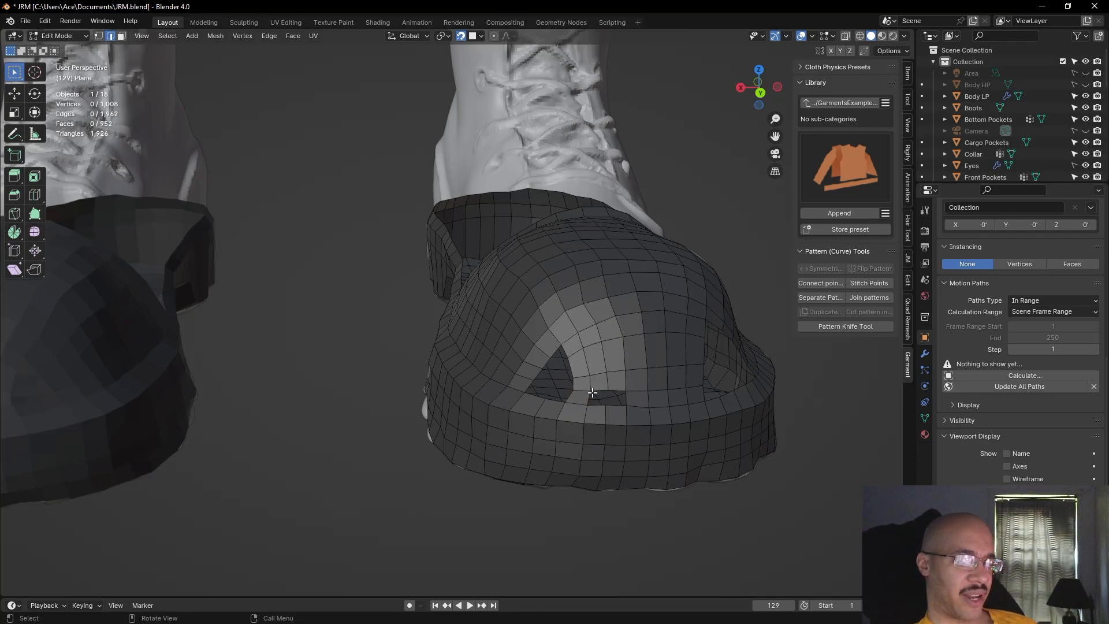
pyautogui.click(600, 404)
pyautogui.press('f')
pyautogui.click(364, 381)
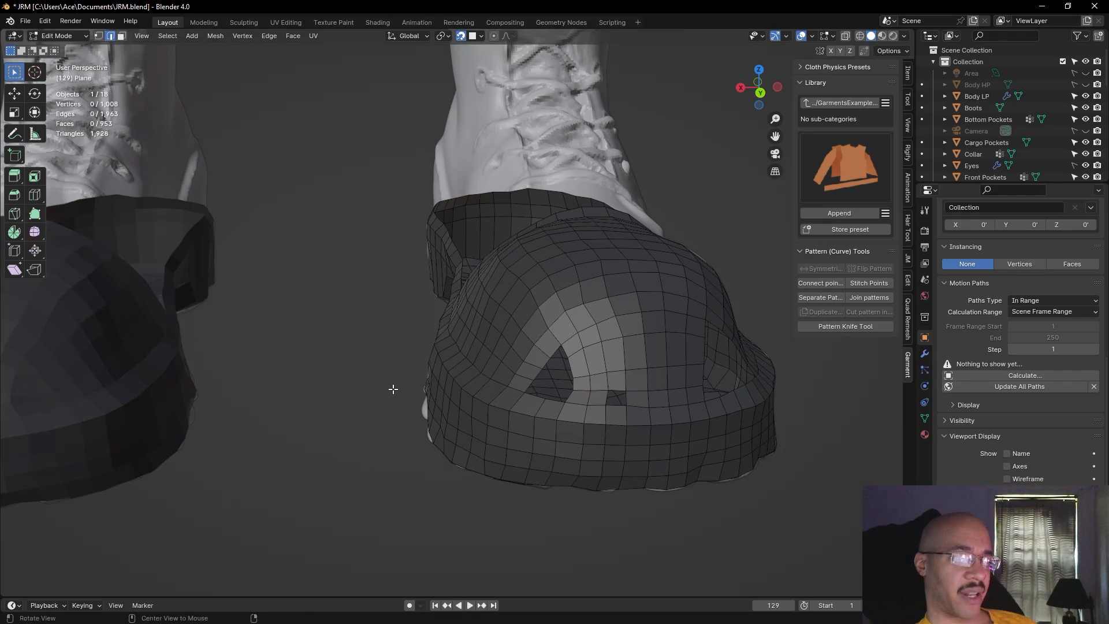
# Fill the square hole left beside the central columns with a quad made from its boundary edges
pyautogui.moveTo(383, 391); pyautogui.dragTo(542, 454, button='middle')
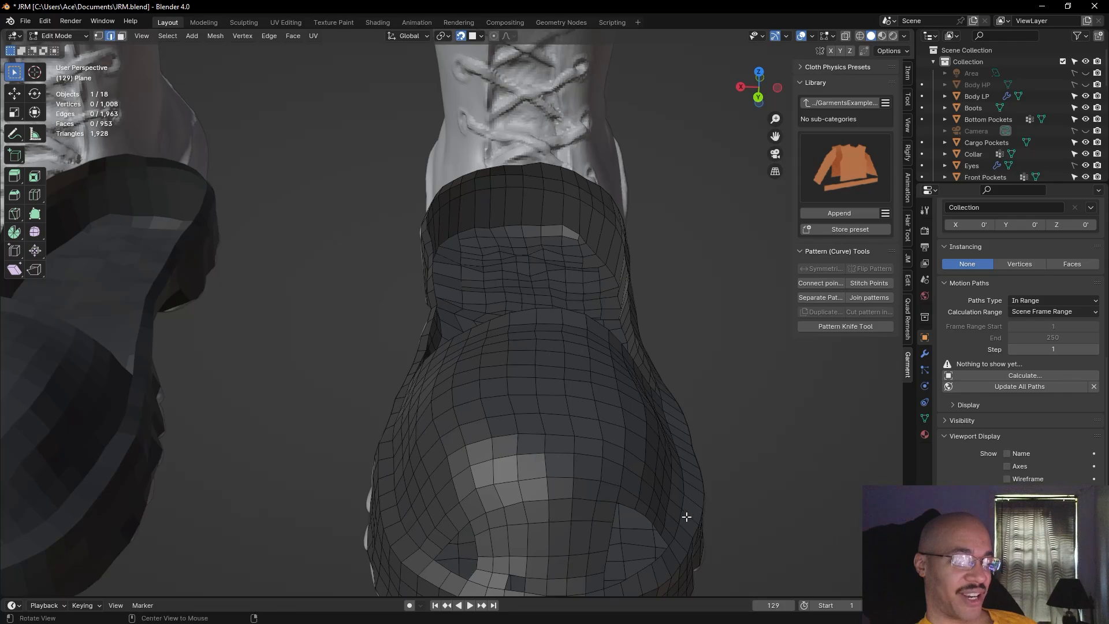
pyautogui.moveTo(726, 527); pyautogui.dragTo(652, 456, button='middle')
pyautogui.moveTo(502, 423); pyautogui.dragTo(562, 421, button='middle')
pyautogui.keyDown('shift'); pyautogui.moveTo(690, 381); pyautogui.dragTo(553, 450, button='middle'); pyautogui.keyUp('shift')
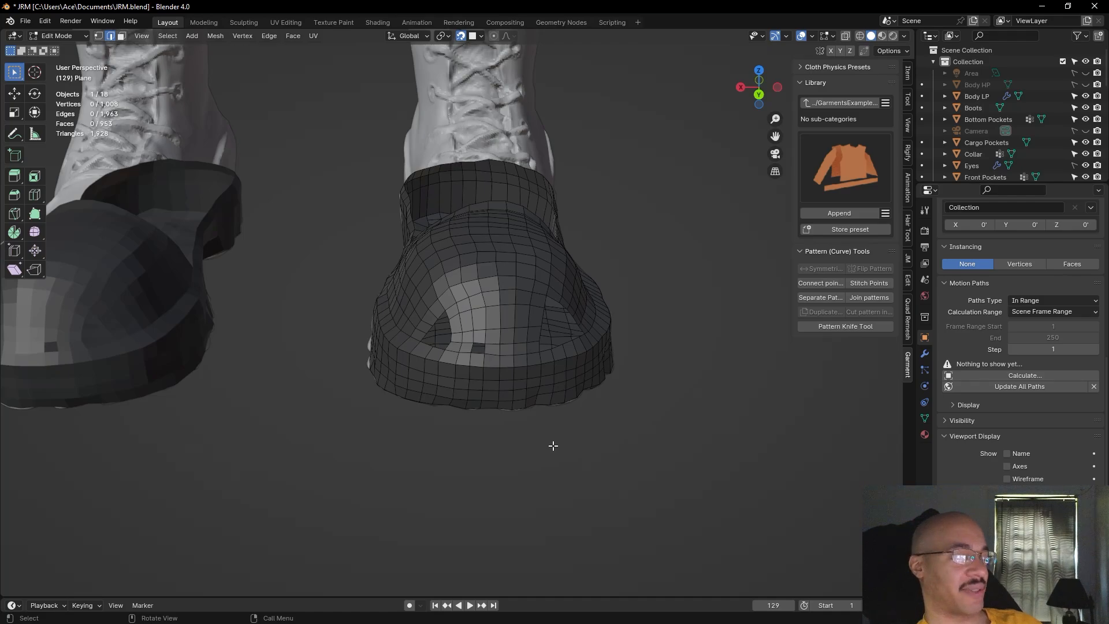
pyautogui.scroll(1, 552, 446)
pyautogui.scroll(3, 488, 404)
pyautogui.click(512, 384)
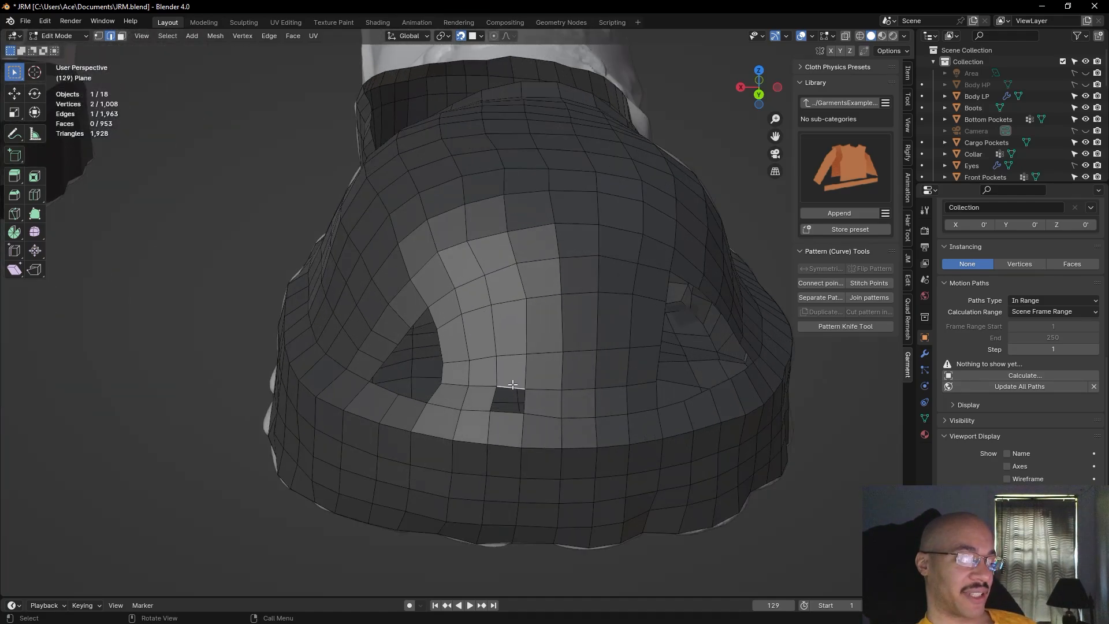
pyautogui.keyDown('shift'); pyautogui.click(494, 400); pyautogui.keyUp('shift')
pyautogui.keyDown('shift'); pyautogui.click(524, 403); pyautogui.keyUp('shift')
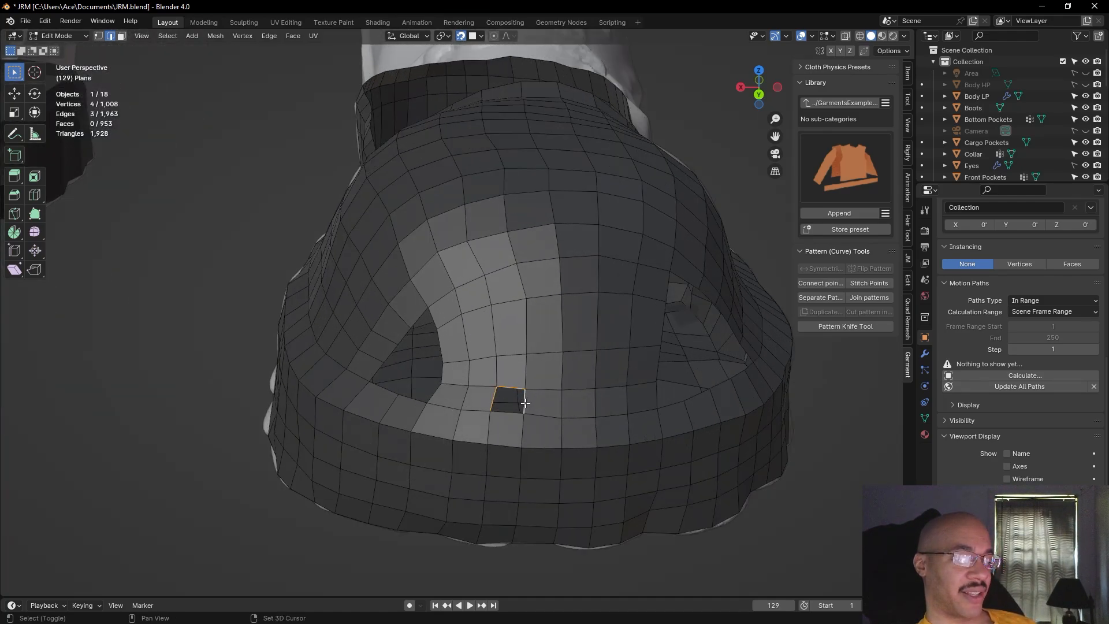
pyautogui.press('f')
pyautogui.click(202, 453)
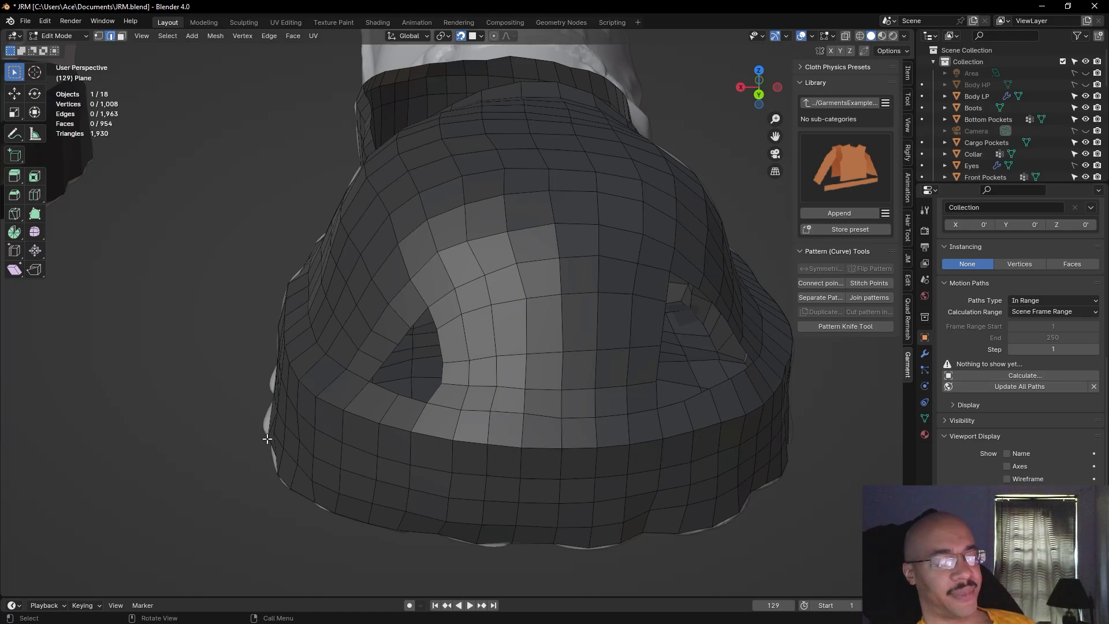
# Add a quad at the outer lower corner of the triangular side opening, place its new vertex, and adjust the vertex on the opposite edge
pyautogui.scroll(-7, 207, 453)
pyautogui.moveTo(631, 400); pyautogui.dragTo(137, 283, button='middle')
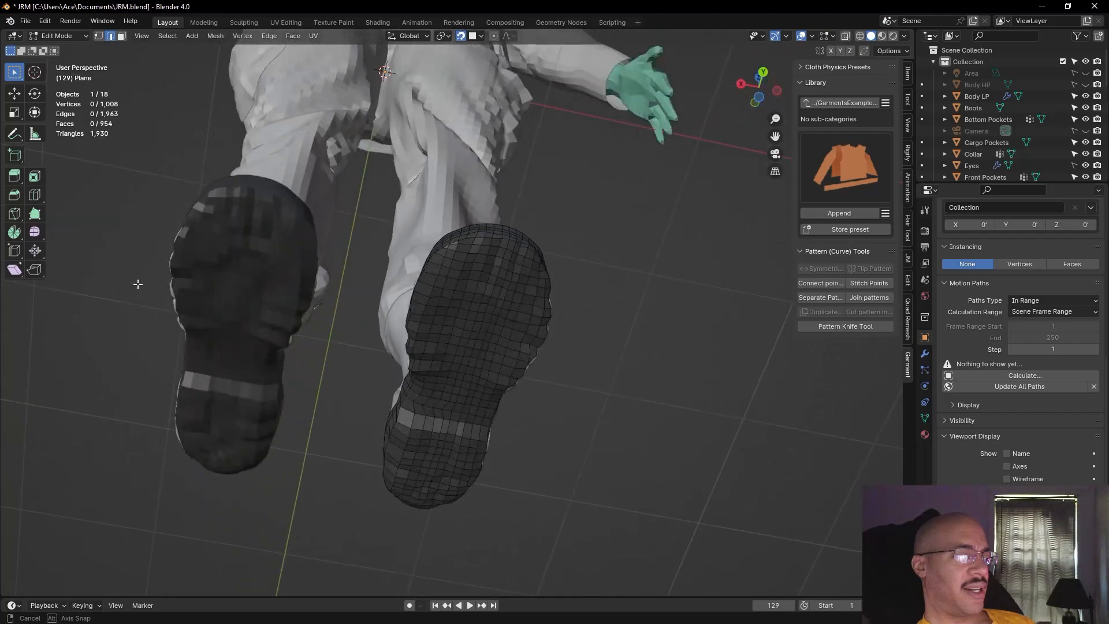
pyautogui.keyDown('alt'); pyautogui.moveTo(138, 283); pyautogui.dragTo(128, 405); pyautogui.keyUp('alt')
pyautogui.scroll(6, 455, 416)
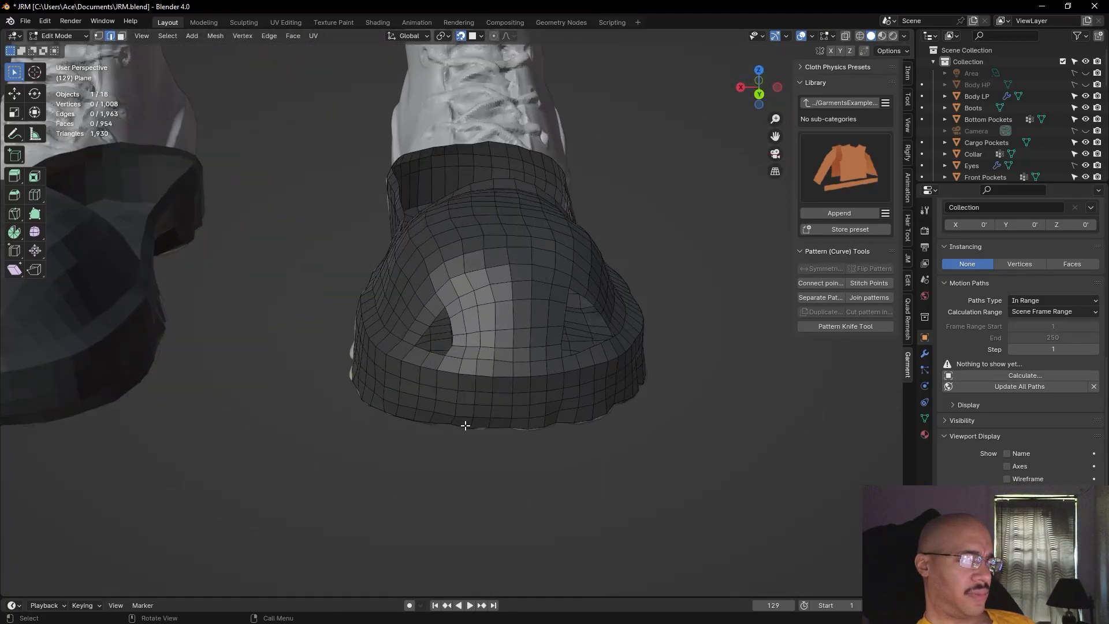
pyautogui.keyDown('alt'); pyautogui.moveTo(374, 512); pyautogui.dragTo(401, 519); pyautogui.keyUp('alt')
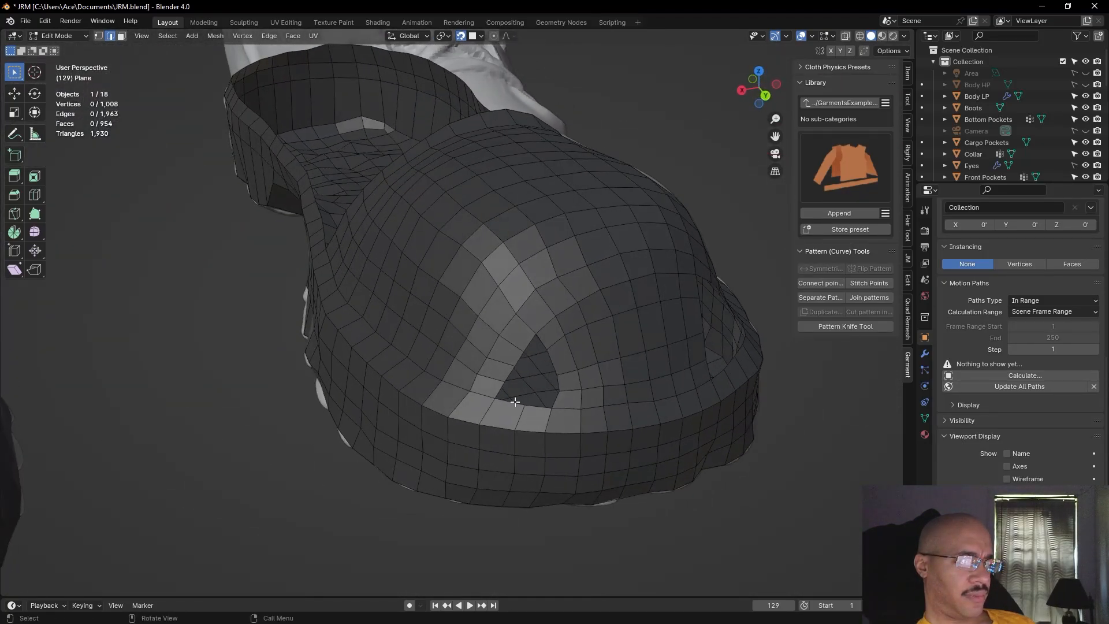
pyautogui.press('1')
pyautogui.click(496, 401)
pyautogui.press('f')
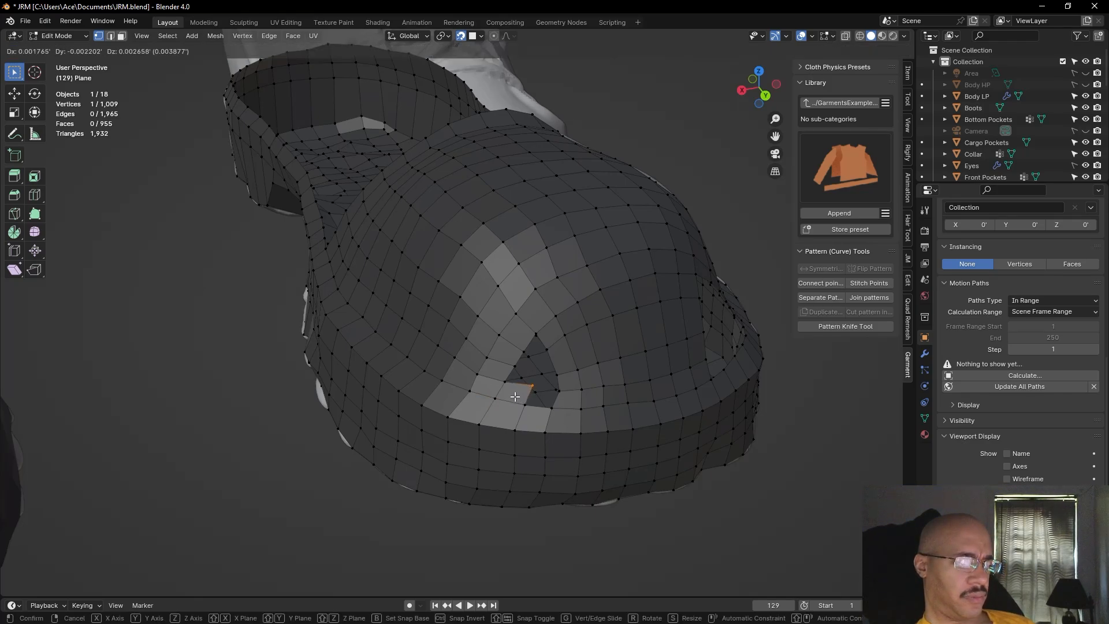
pyautogui.click(514, 397)
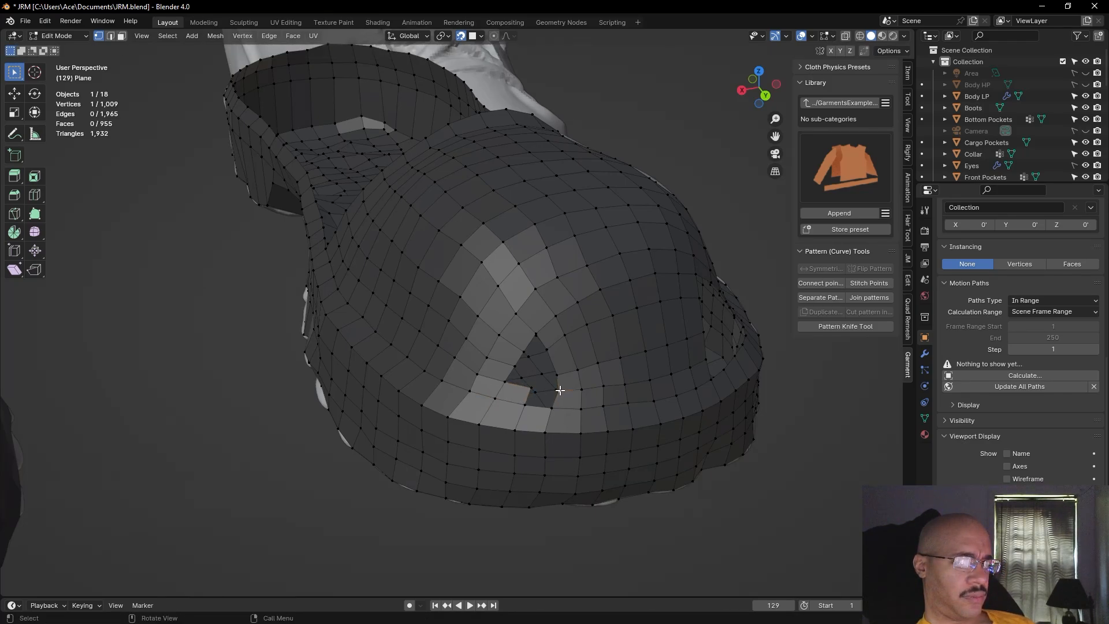
pyautogui.press('g')
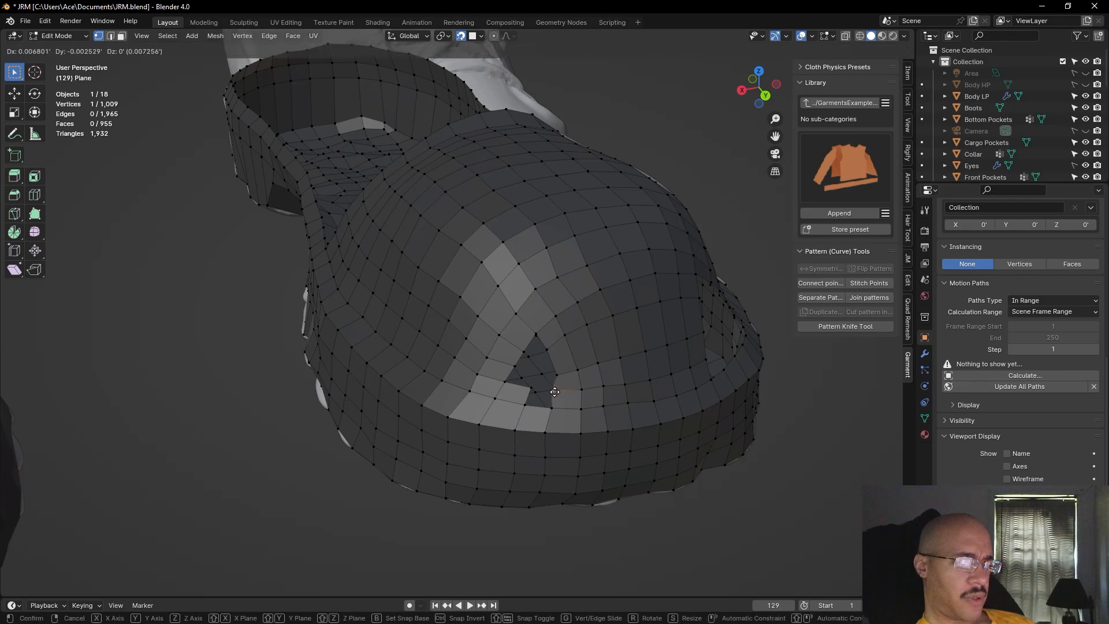
pyautogui.click(554, 391)
# Fill the gap beside the new quad along the lower rim of the opening with another quad from its edges
pyautogui.press('2')
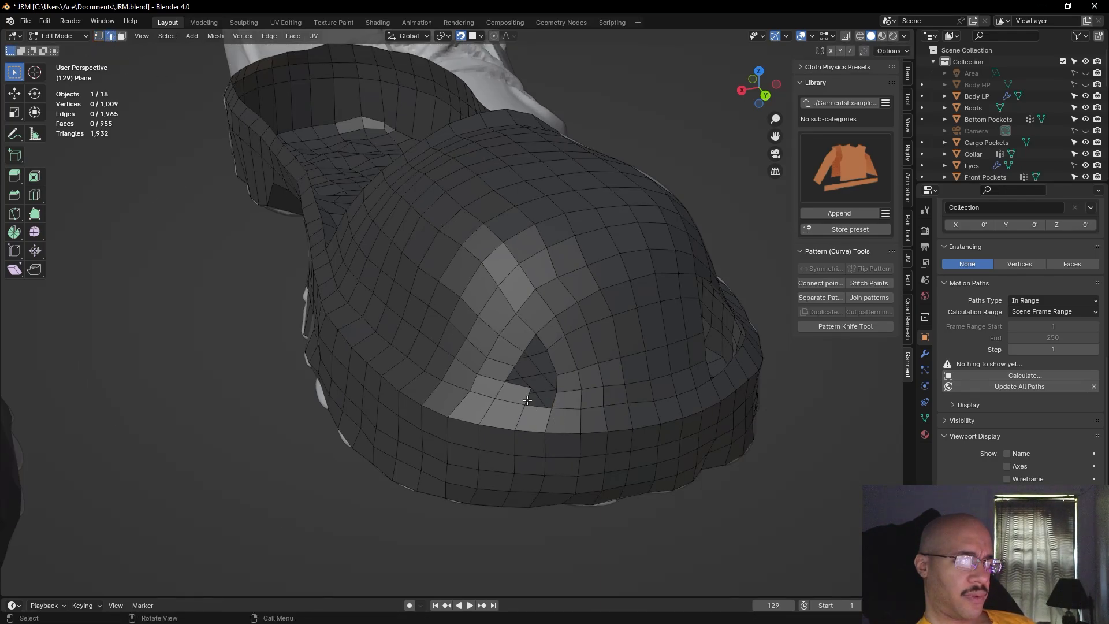
pyautogui.keyDown('shift'); pyautogui.click(554, 400); pyautogui.keyUp('shift')
pyautogui.keyDown('shift'); pyautogui.click(539, 409); pyautogui.keyUp('shift')
pyautogui.press('f')
pyautogui.click(288, 509)
pyautogui.moveTo(288, 509); pyautogui.dragTo(300, 515, button='middle')
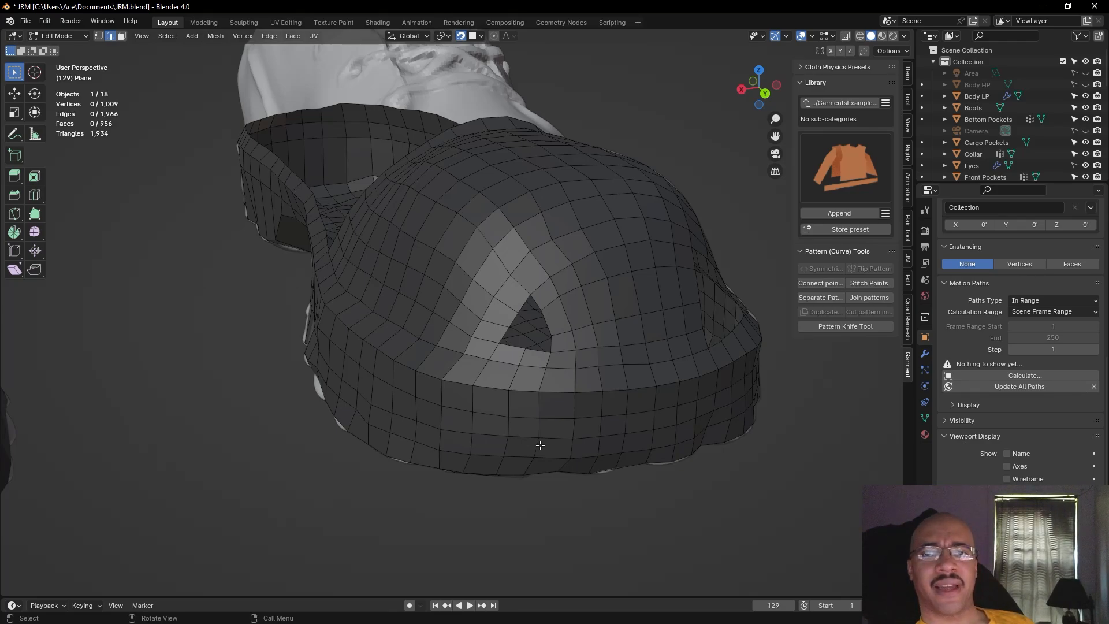
# Try to fill the outer corner of the triangular opening with a face made from its two adjacent boundary edges
pyautogui.moveTo(446, 527); pyautogui.dragTo(467, 530, button='middle')
pyautogui.click(508, 312)
pyautogui.hotkey('alt', 'a')
pyautogui.moveTo(437, 543); pyautogui.dragTo(428, 396, button='middle')
pyautogui.keyDown('shift'); pyautogui.click(441, 399); pyautogui.keyUp('shift')
pyautogui.keyDown('shift'); pyautogui.click(447, 398); pyautogui.keyUp('shift')
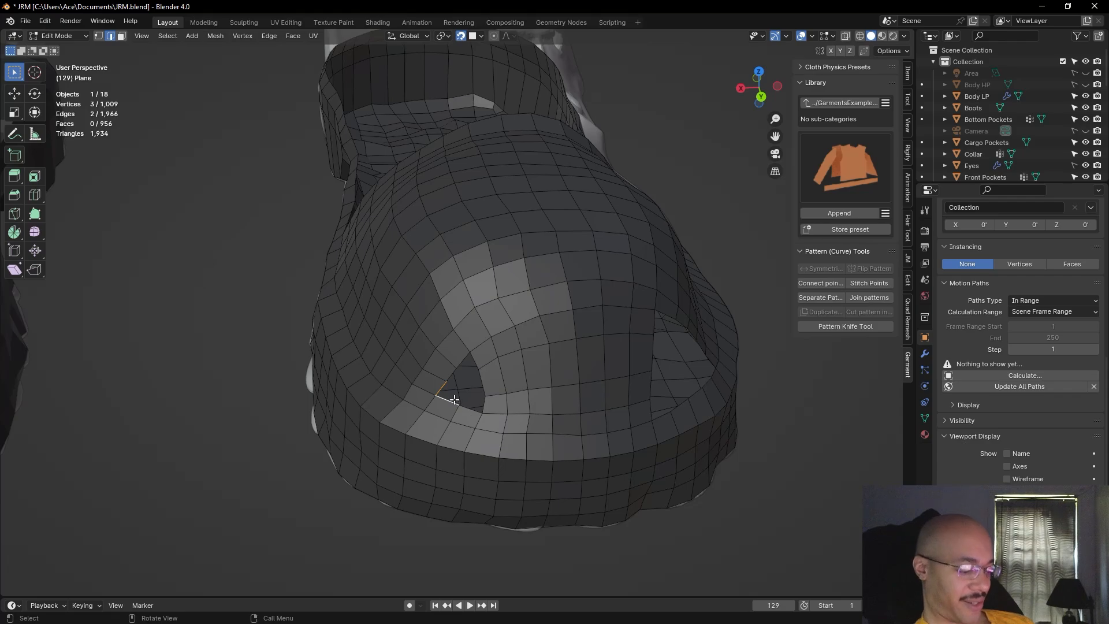
pyautogui.press('f')
pyautogui.hotkey('ctrl', 'z')
pyautogui.hotkey('ctrl', 'z')
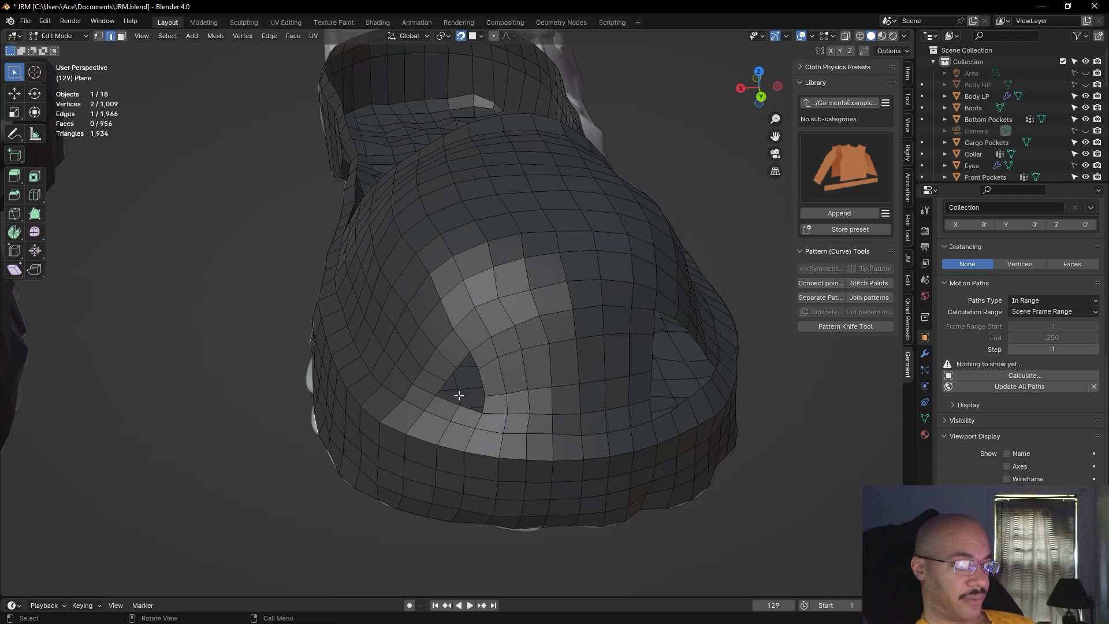
# Add a quad at the inner lower corner of the triangular opening, place its new vertex, and fill the face beside it at the outer corner
pyautogui.click(101, 37)
pyautogui.click(477, 410)
pyautogui.press('e')
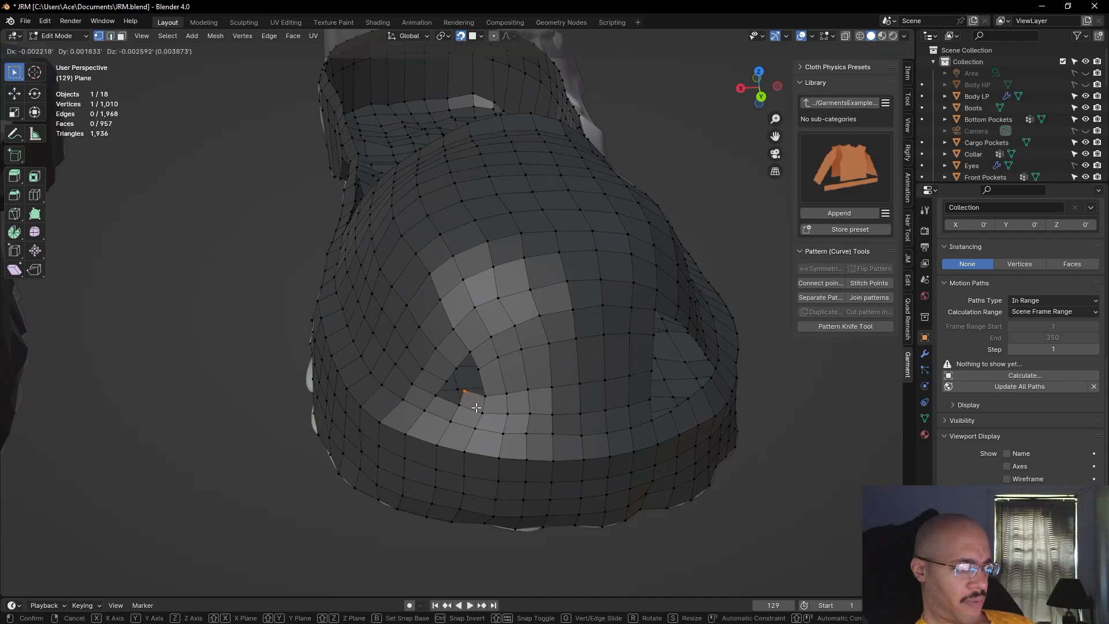
pyautogui.click(478, 408)
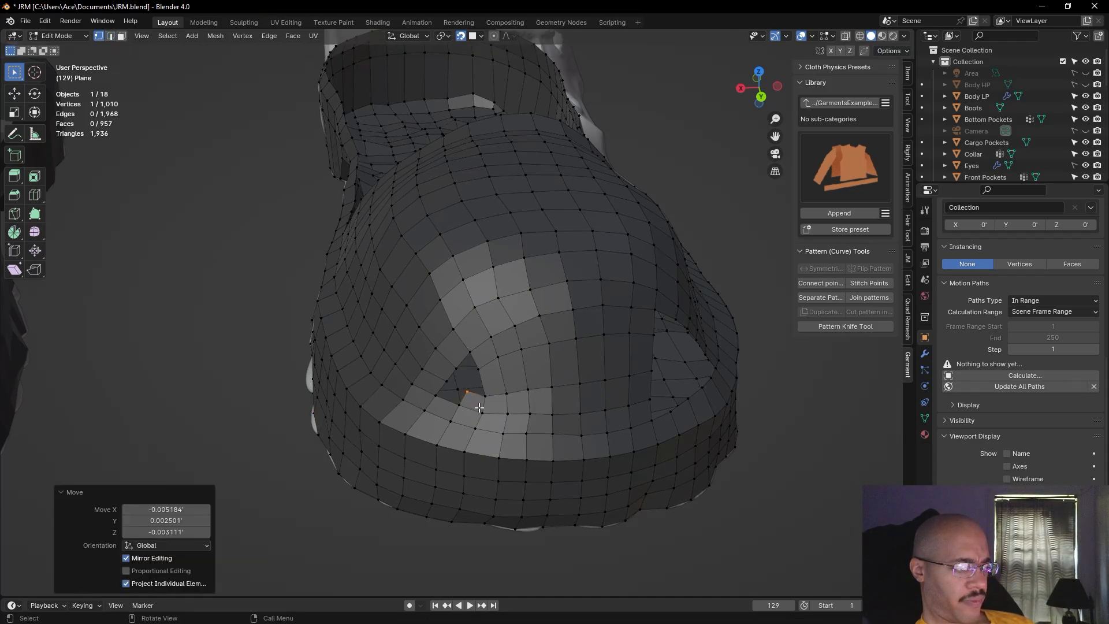
pyautogui.click(110, 36)
pyautogui.click(441, 385)
pyautogui.press('f')
pyautogui.click(302, 448)
# Try to add a triangle between the opening's outer side edge and the upper edge of the newly filled face
pyautogui.click(453, 376)
pyautogui.keyDown('shift'); pyautogui.click(455, 386); pyautogui.keyUp('shift')
pyautogui.press('f')
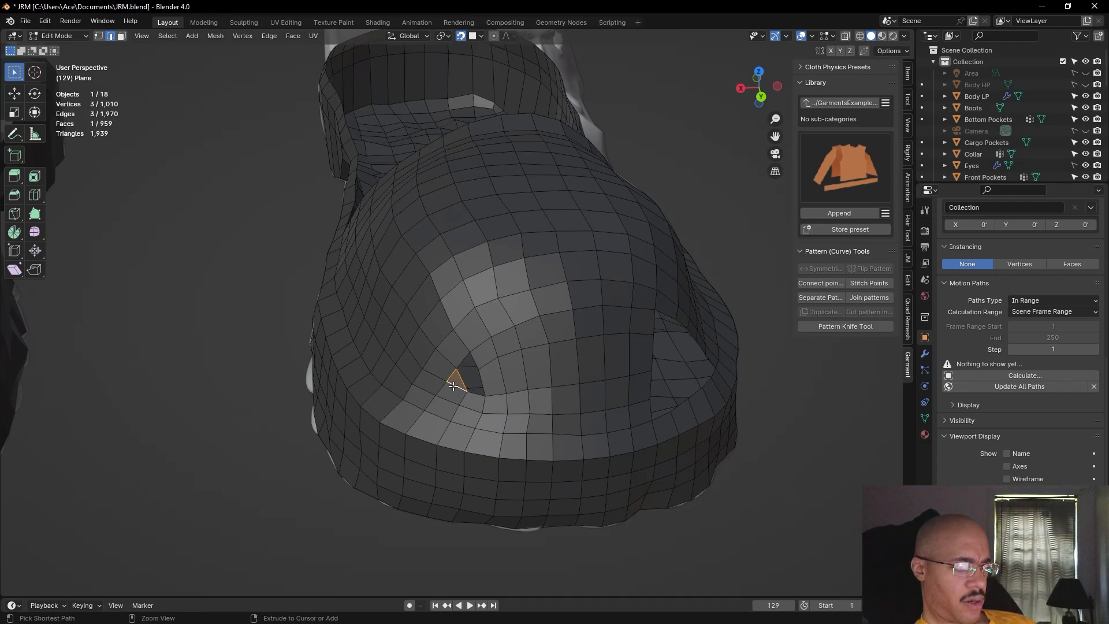
pyautogui.hotkey('ctrl', 'z')
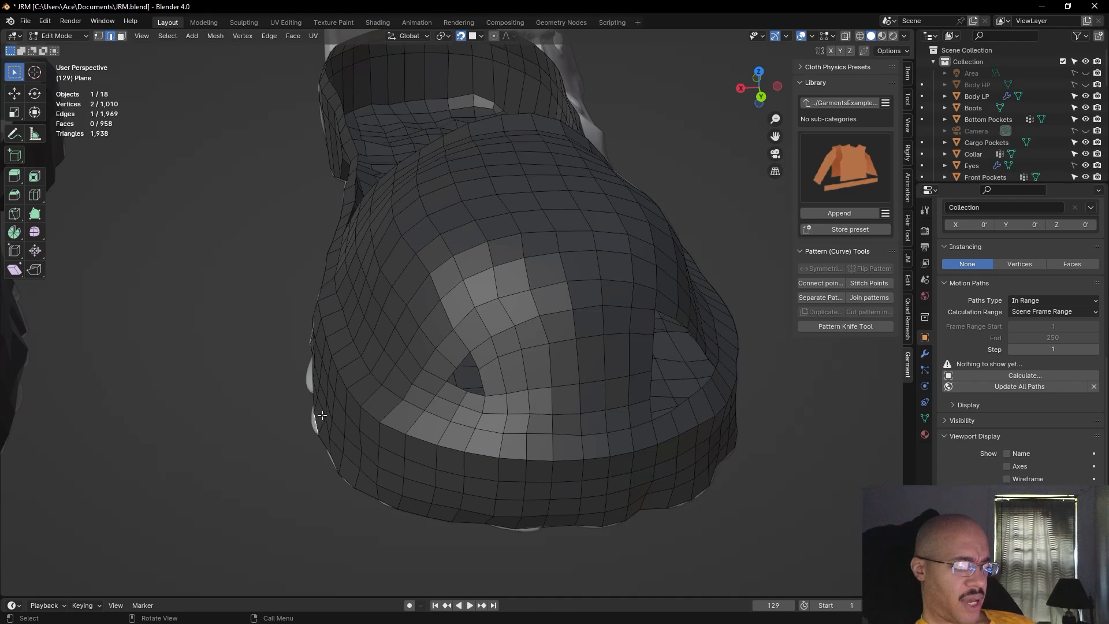
# Nudge the vertex at the triangular toe opening's inner lower corner, add a quad from it, and place the new vertex inside the opening
pyautogui.click(98, 36)
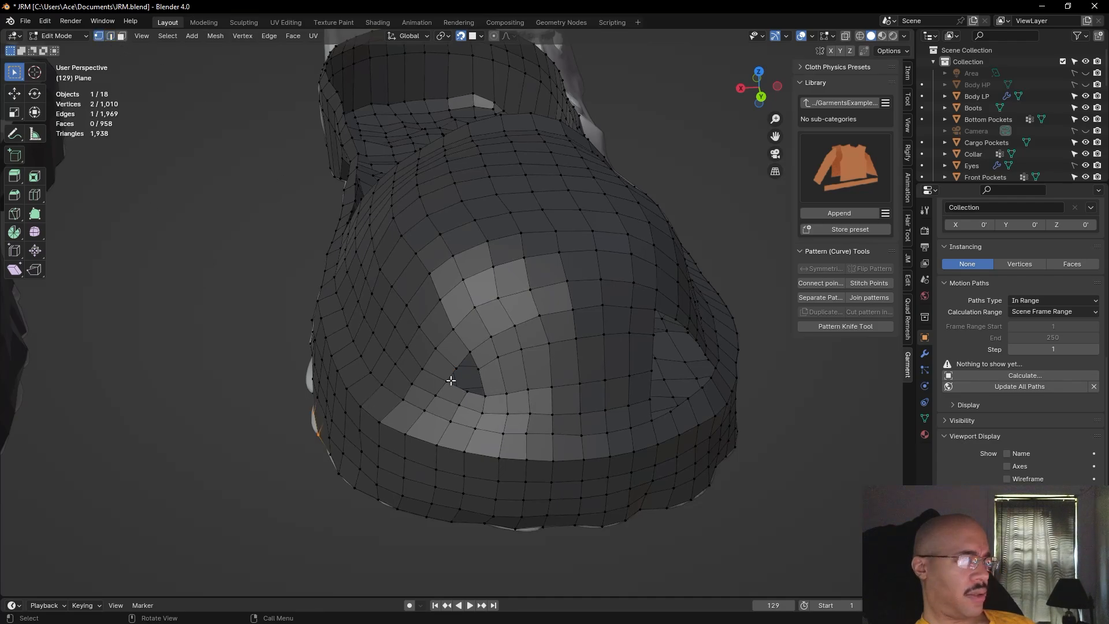
pyautogui.click(483, 398)
pyautogui.press('g')
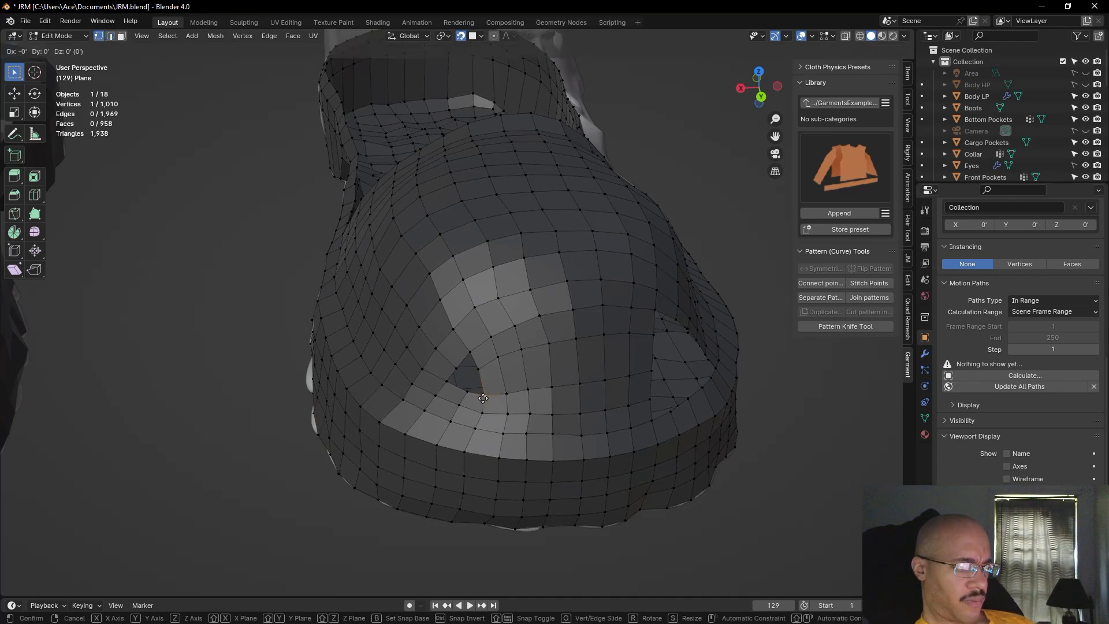
pyautogui.click(485, 399)
pyautogui.press('f')
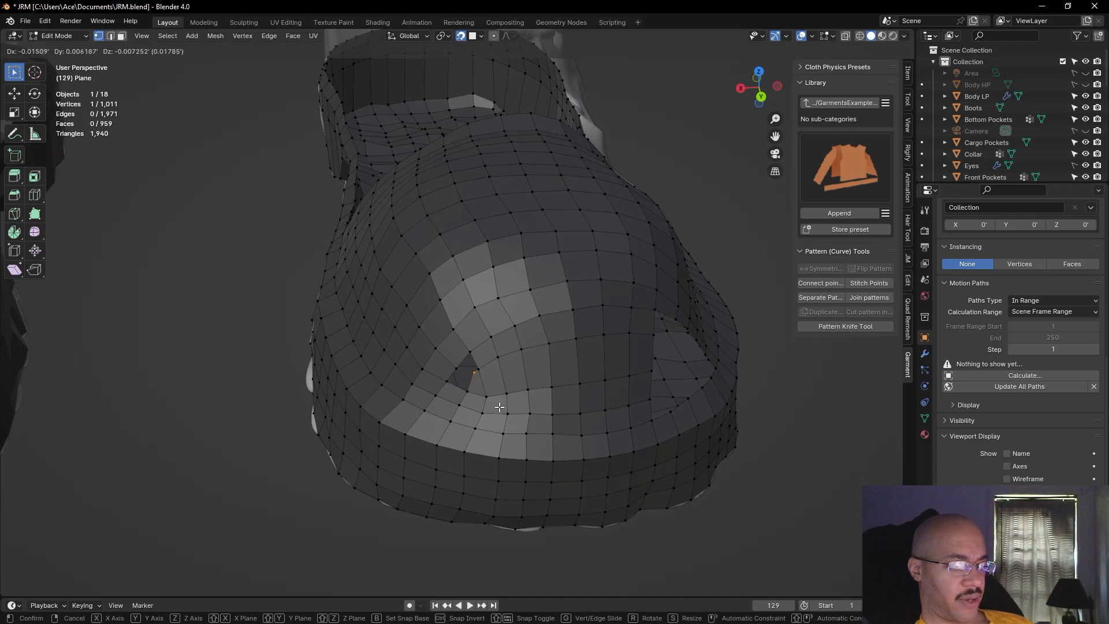
pyautogui.click(495, 410)
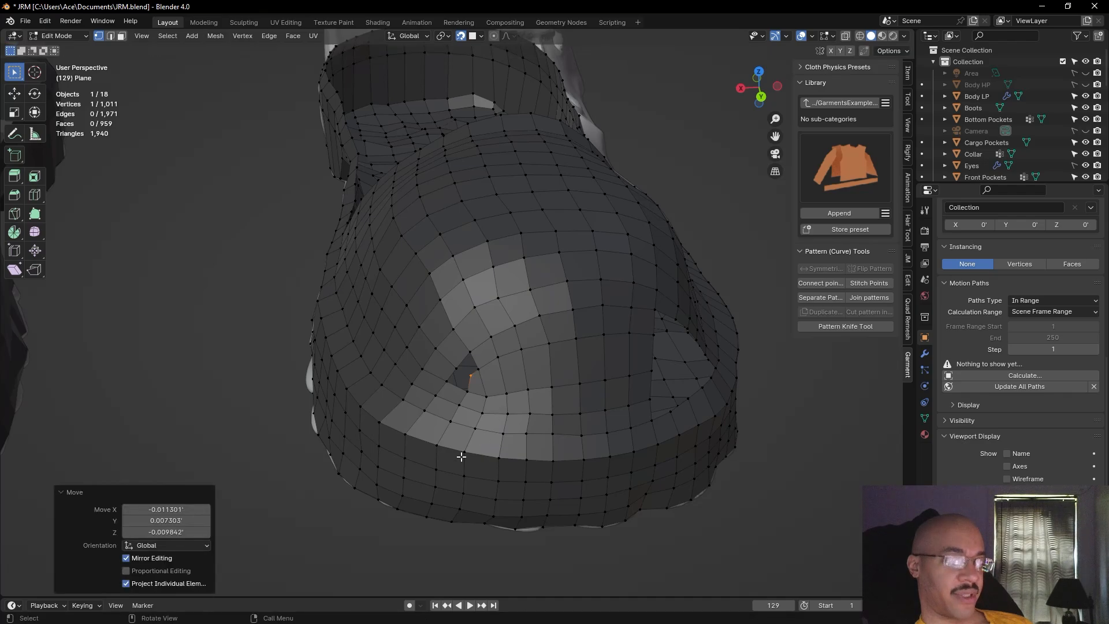
# Fill a face between two adjacent boundary edges at the lower outer corner of the small remaining toe opening
pyautogui.moveTo(300, 532); pyautogui.dragTo(388, 529, button='middle')
pyautogui.click(462, 528)
pyautogui.keyDown('shift'); pyautogui.moveTo(613, 495); pyautogui.dragTo(409, 514, button='middle'); pyautogui.keyUp('shift')
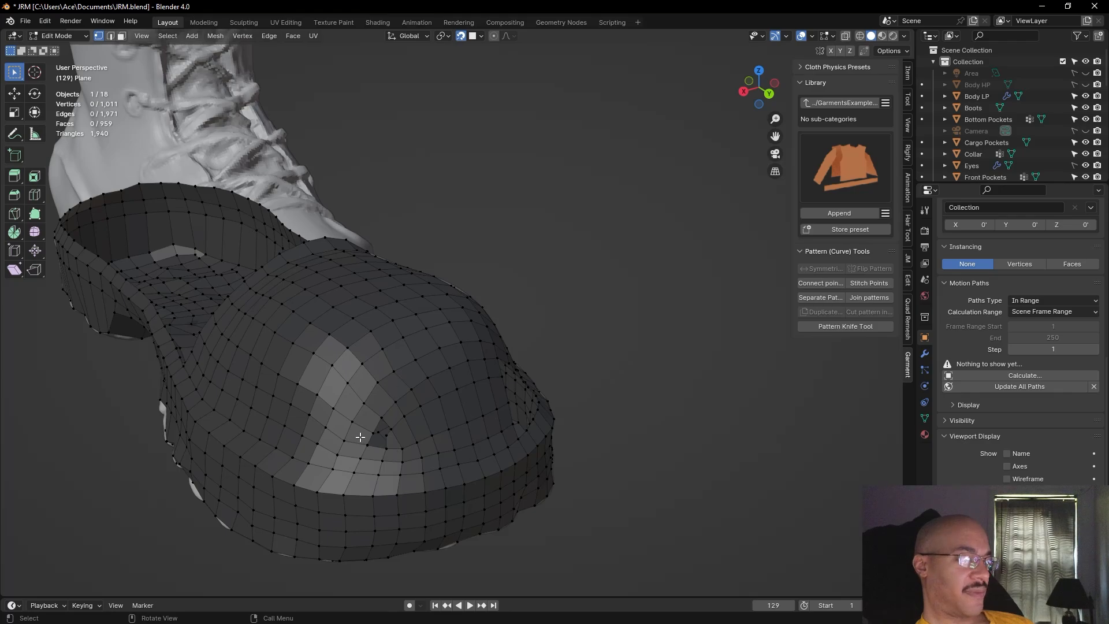
pyautogui.click(109, 33)
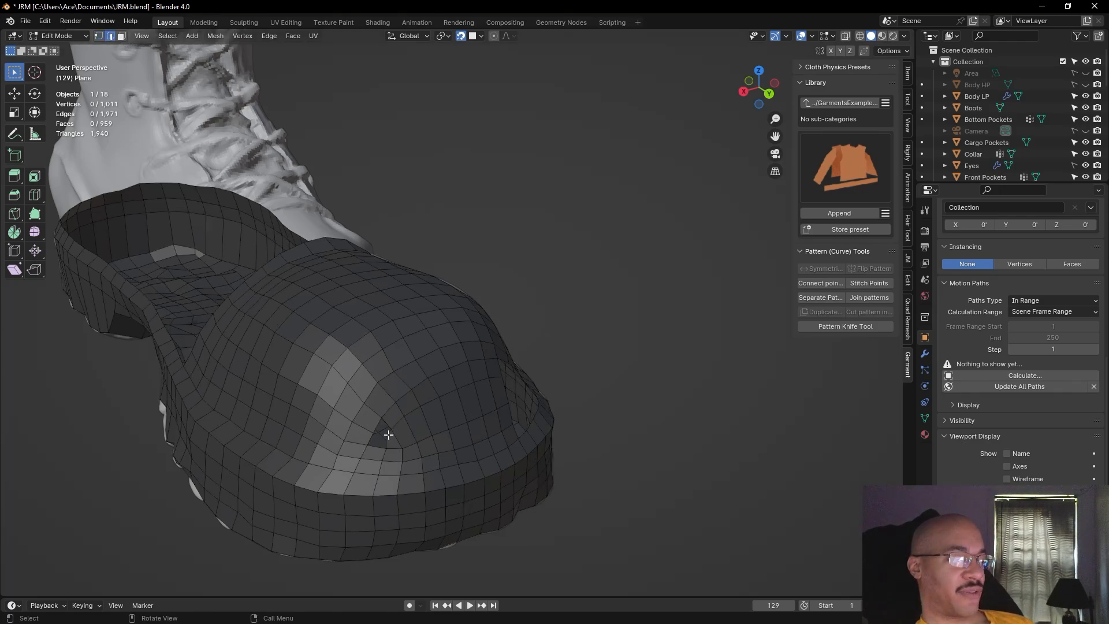
pyautogui.click(373, 441)
pyautogui.keyDown('shift'); pyautogui.click(381, 445); pyautogui.keyUp('shift')
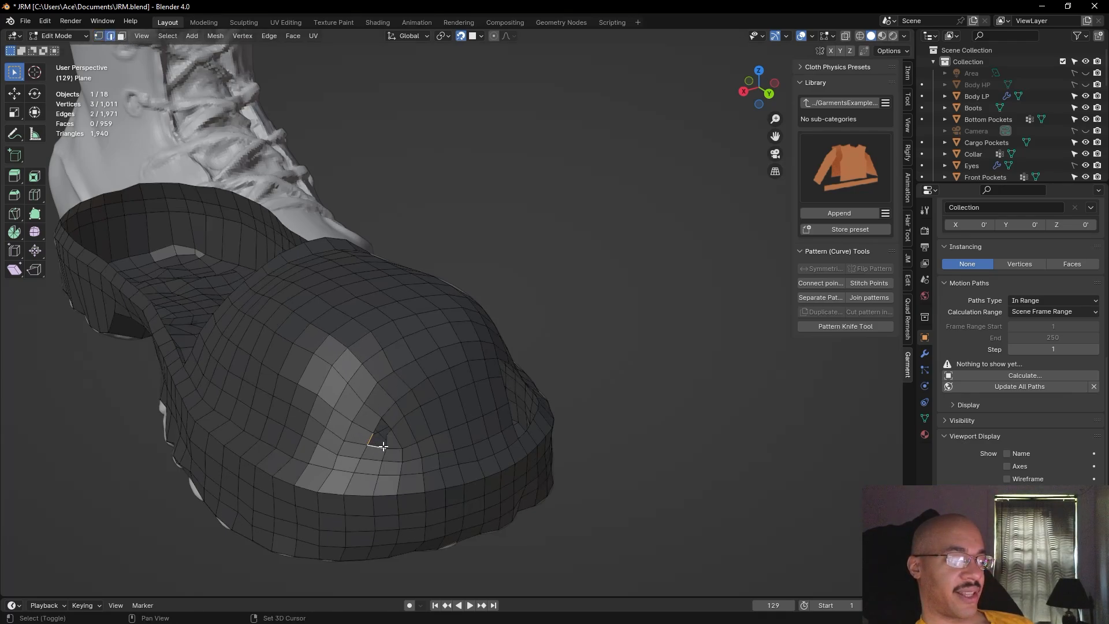
pyautogui.press('f')
pyautogui.click(617, 428)
# Select the four-edge boundary of the last gap in this toe opening and fill it with a quad
pyautogui.moveTo(621, 414)
pyautogui.mouseDown(button='middle')
pyautogui.moveTo(604, 398)
pyautogui.moveTo(572, 412)
pyautogui.moveTo(592, 387)
pyautogui.moveTo(587, 341)
pyautogui.moveTo(606, 408)
pyautogui.mouseUp(button='middle')
pyautogui.scroll(3, 612, 401)
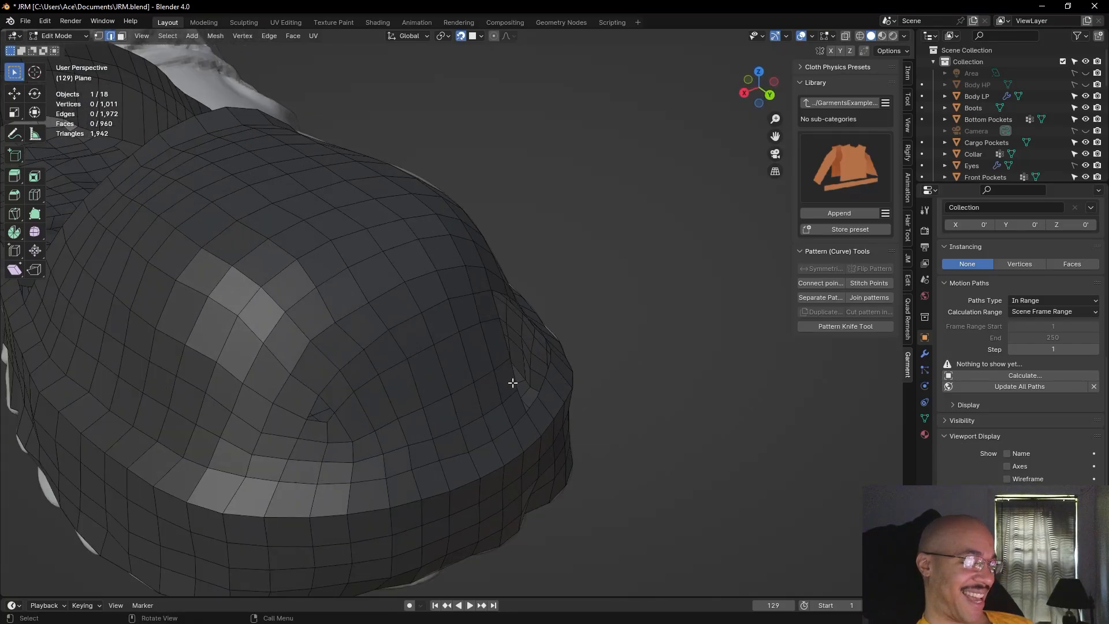
pyautogui.keyDown('shift'); pyautogui.moveTo(421, 356); pyautogui.dragTo(408, 319, button='middle'); pyautogui.keyUp('shift')
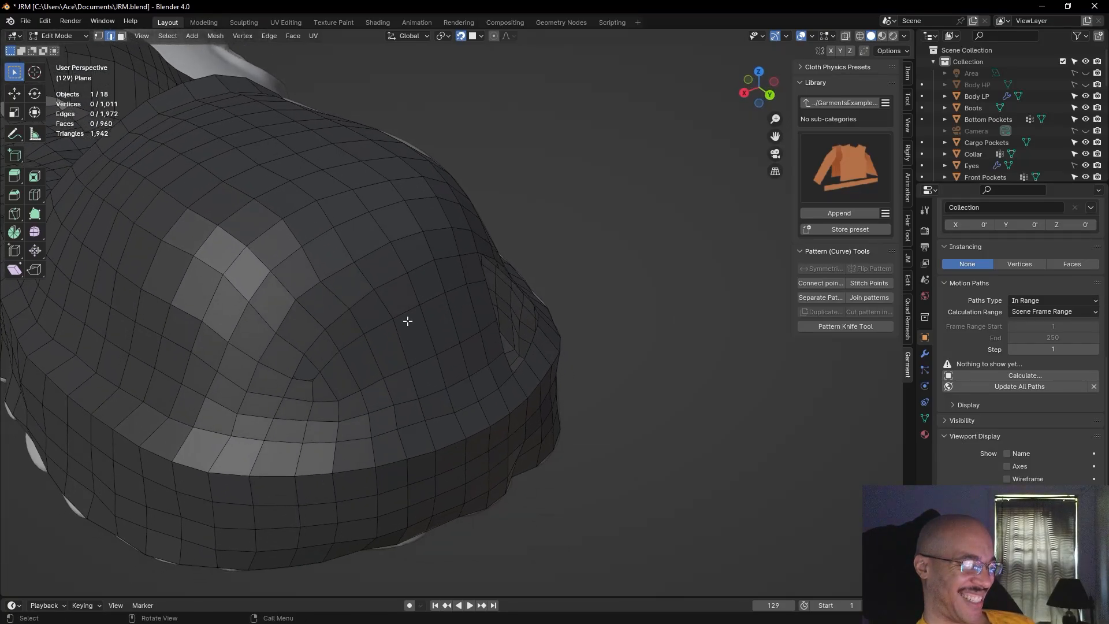
pyautogui.keyDown('alt'); pyautogui.keyDown('shift'); pyautogui.click(304, 369); pyautogui.keyUp('shift'); pyautogui.keyUp('alt')
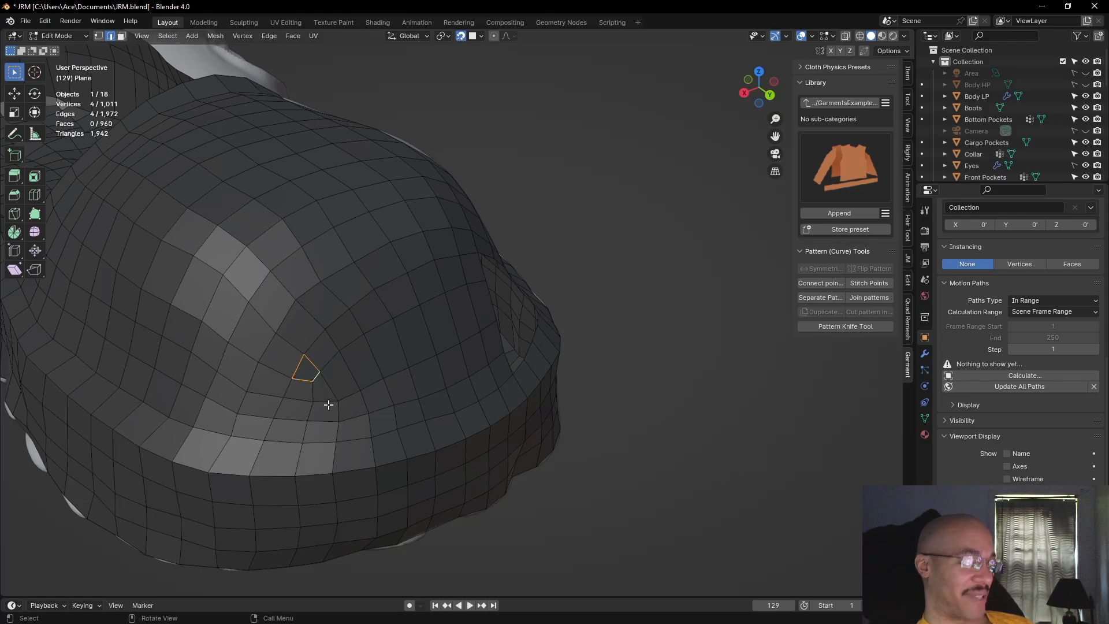
pyautogui.press('f')
pyautogui.click(523, 255)
# Reposition the short edge just below the newly closed gap and rotate it 13.5° to even out the surrounding quads
pyautogui.keyDown('alt'); pyautogui.moveTo(527, 250); pyautogui.dragTo(452, 257); pyautogui.keyUp('alt')
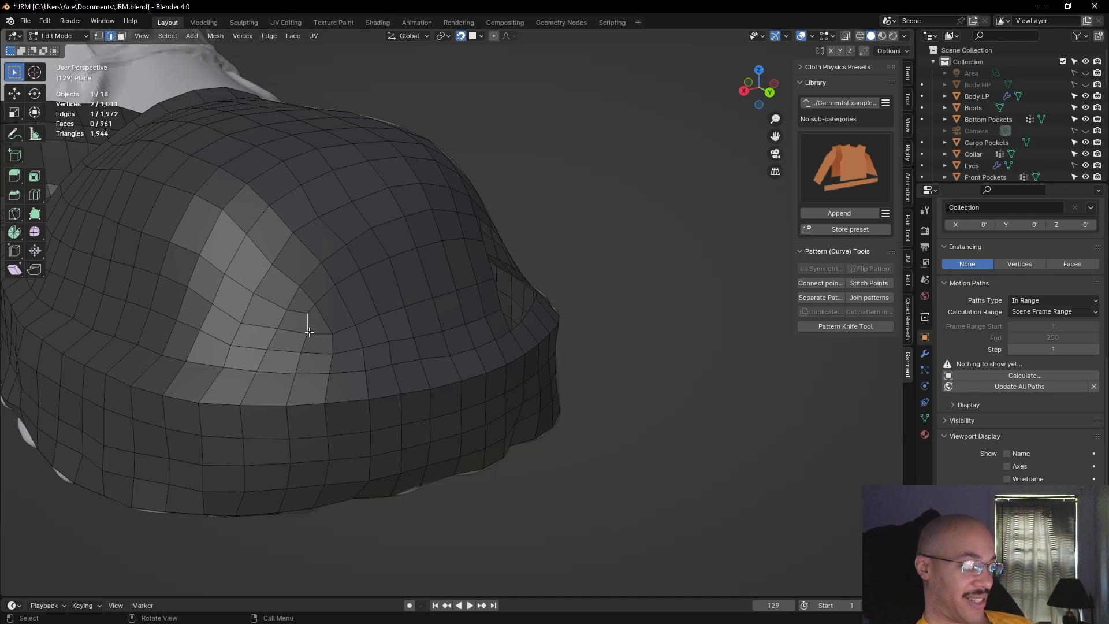
pyautogui.press('g')
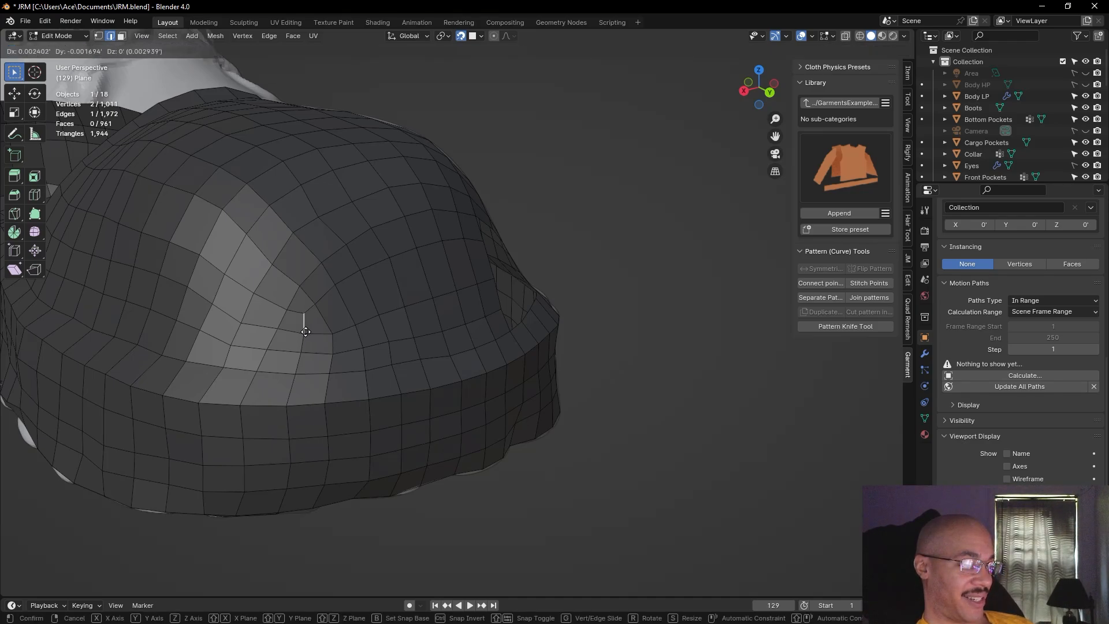
pyautogui.click(307, 331)
pyautogui.press('r')
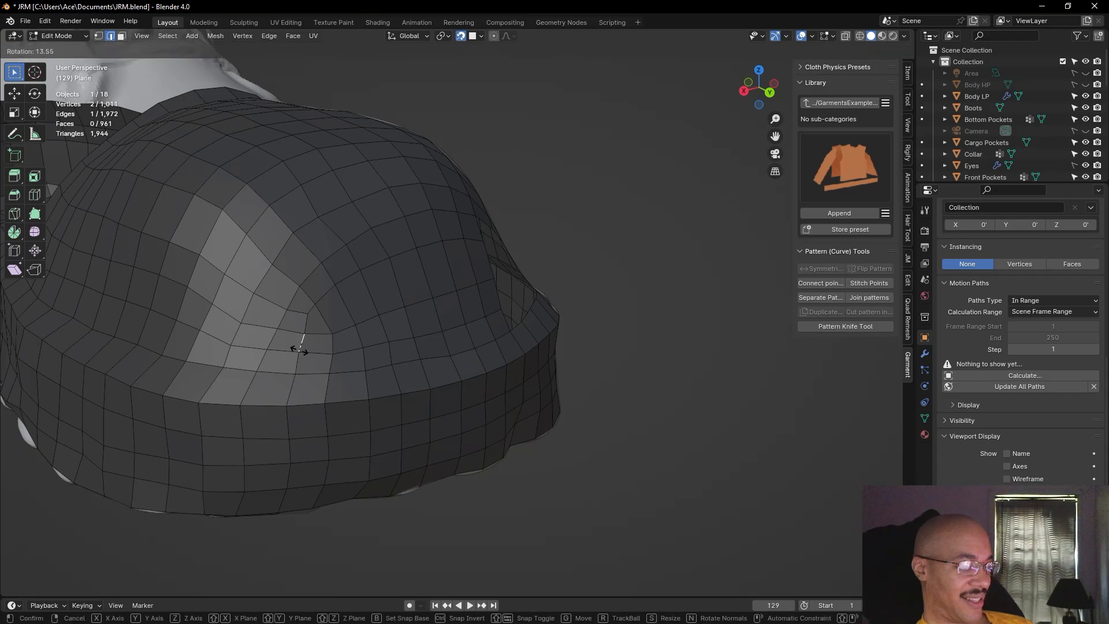
pyautogui.click(299, 349)
pyautogui.press('g')
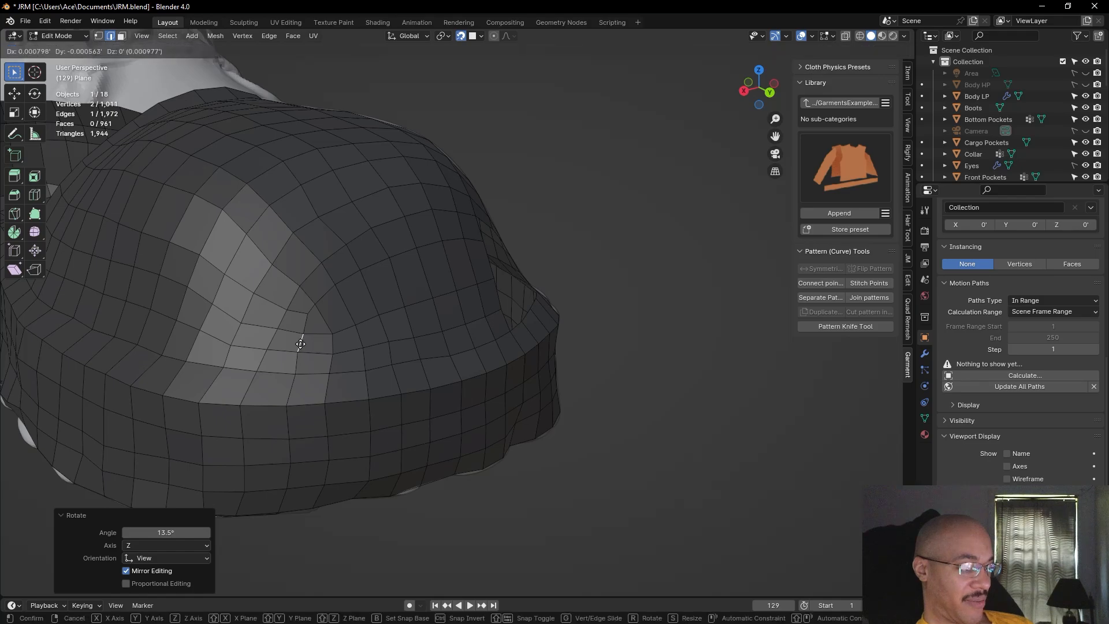
pyautogui.click(298, 355)
# Rotate the edge directly beneath the adjusted one by 8.54° to straighten the edge line
pyautogui.click(295, 365)
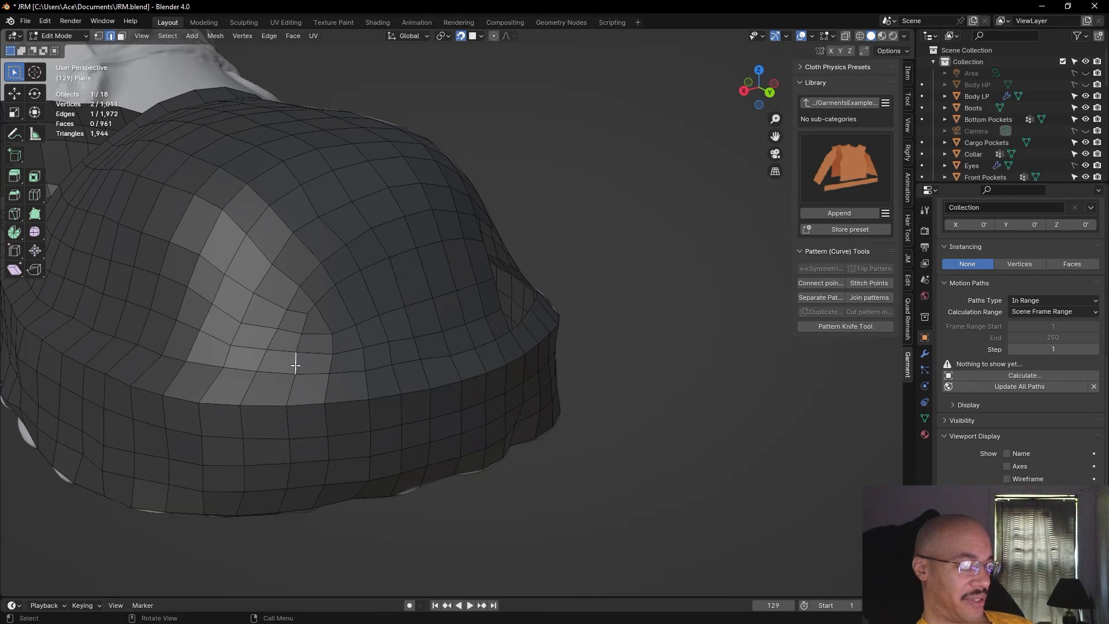
pyautogui.press('r')
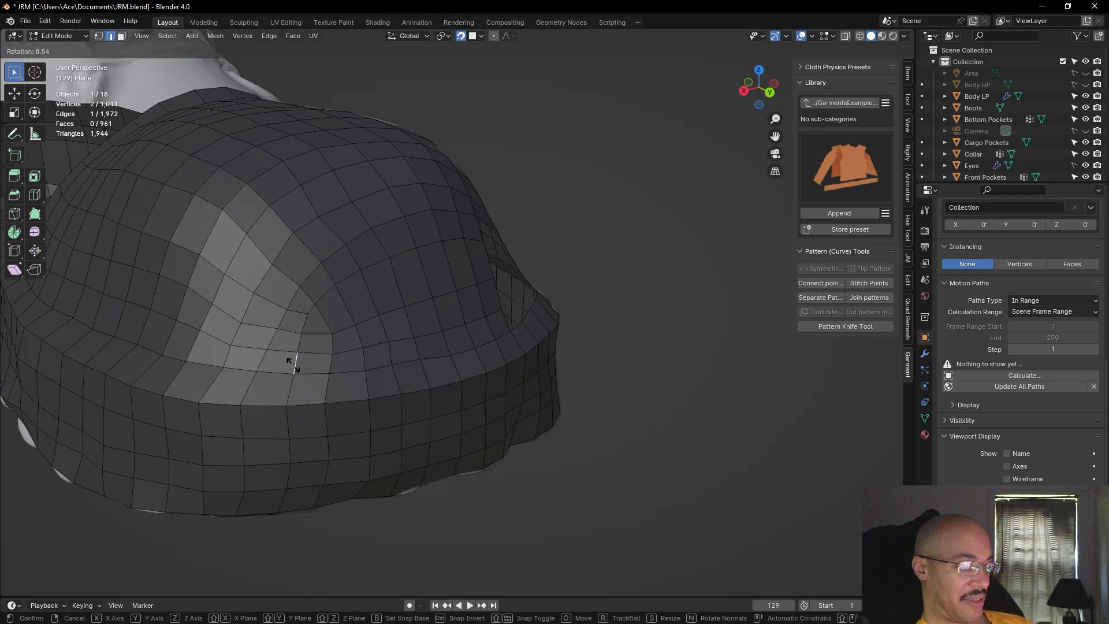
pyautogui.click(293, 365)
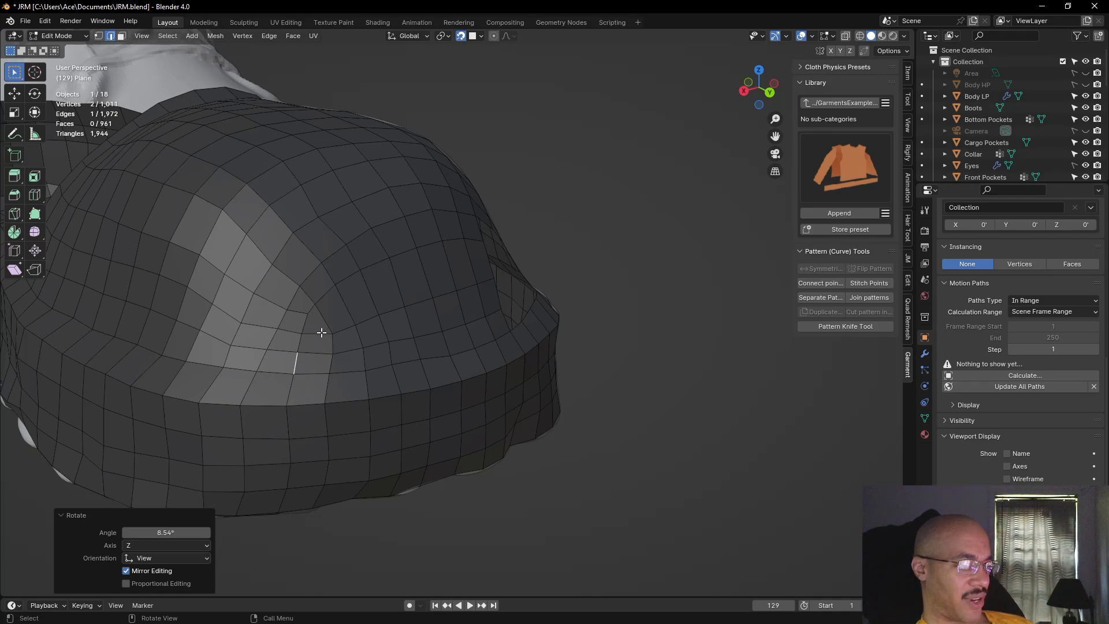
# Rotate an edge on the upper front of the toe by 9.77° and the edge directly above it by 10.2°
pyautogui.moveTo(537, 498); pyautogui.dragTo(505, 503, button='middle')
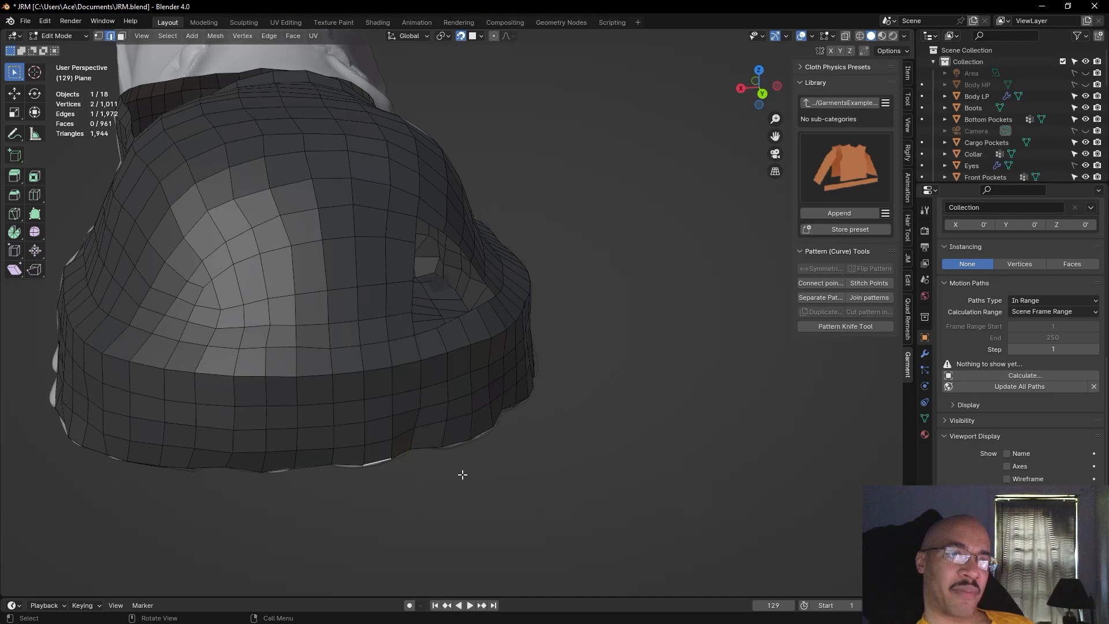
pyautogui.keyDown('alt'); pyautogui.moveTo(433, 494); pyautogui.dragTo(512, 518); pyautogui.keyUp('alt')
pyautogui.click(512, 507)
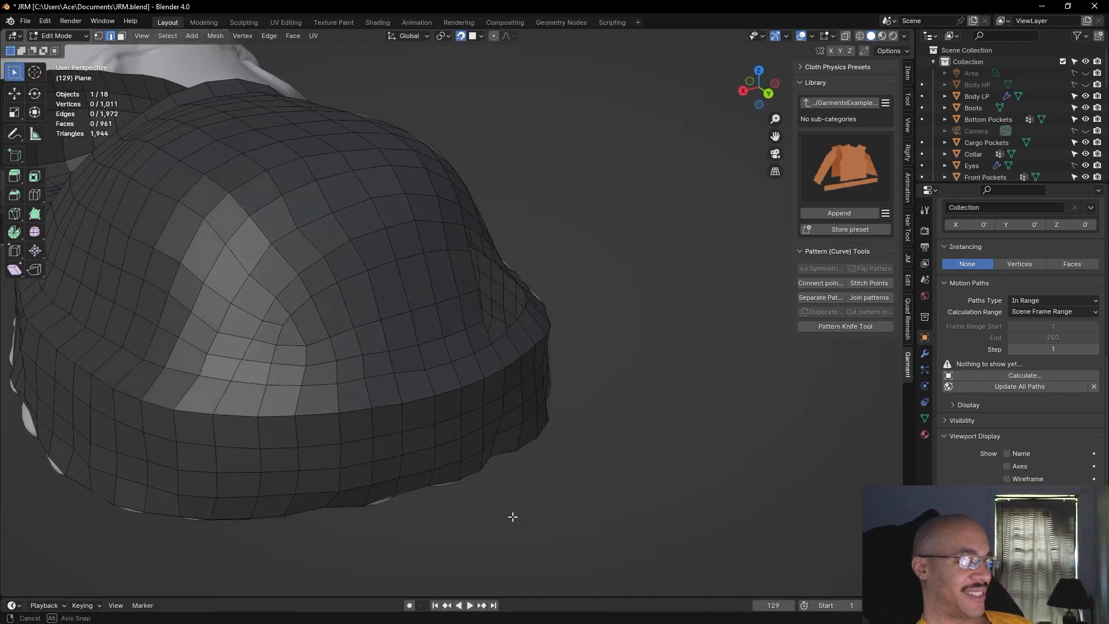
pyautogui.moveTo(596, 490); pyautogui.dragTo(485, 406, button='middle')
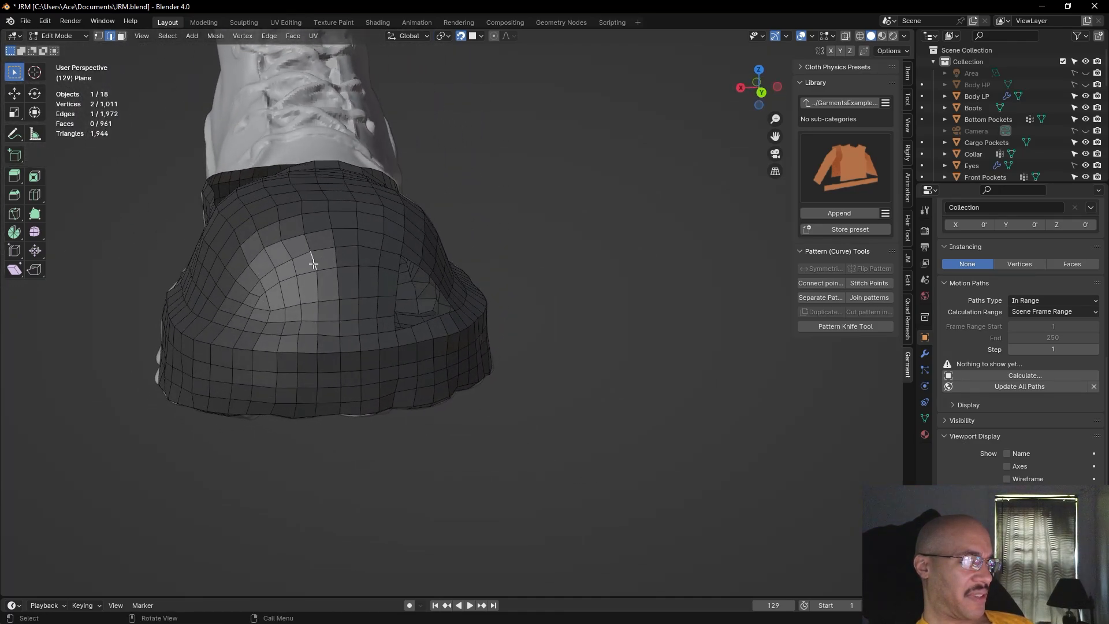
pyautogui.press('r')
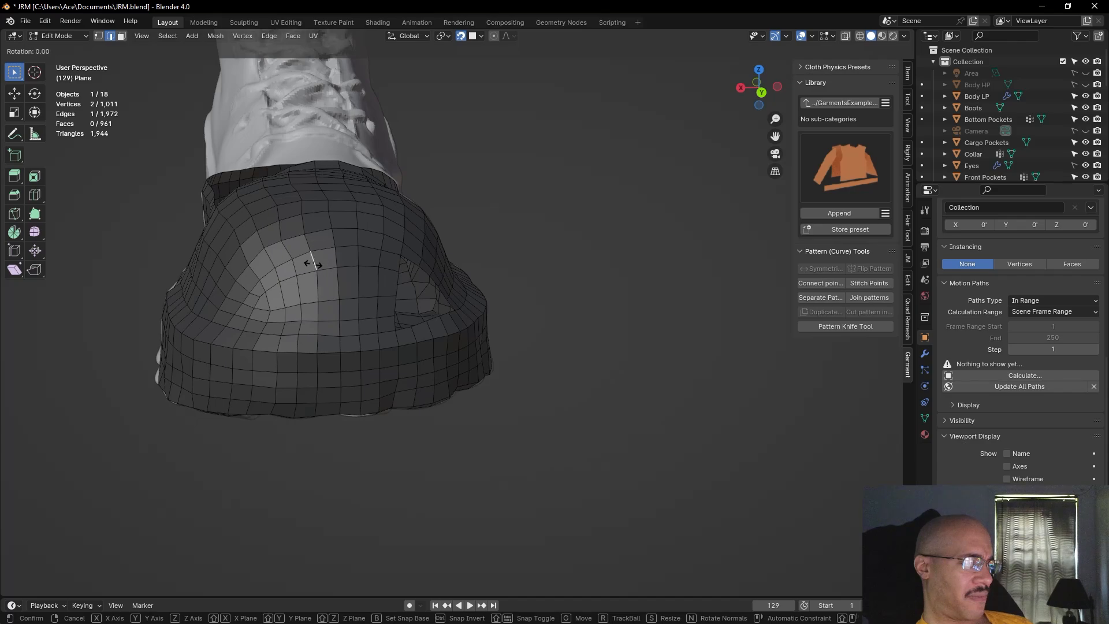
pyautogui.click(312, 261)
pyautogui.click(307, 243)
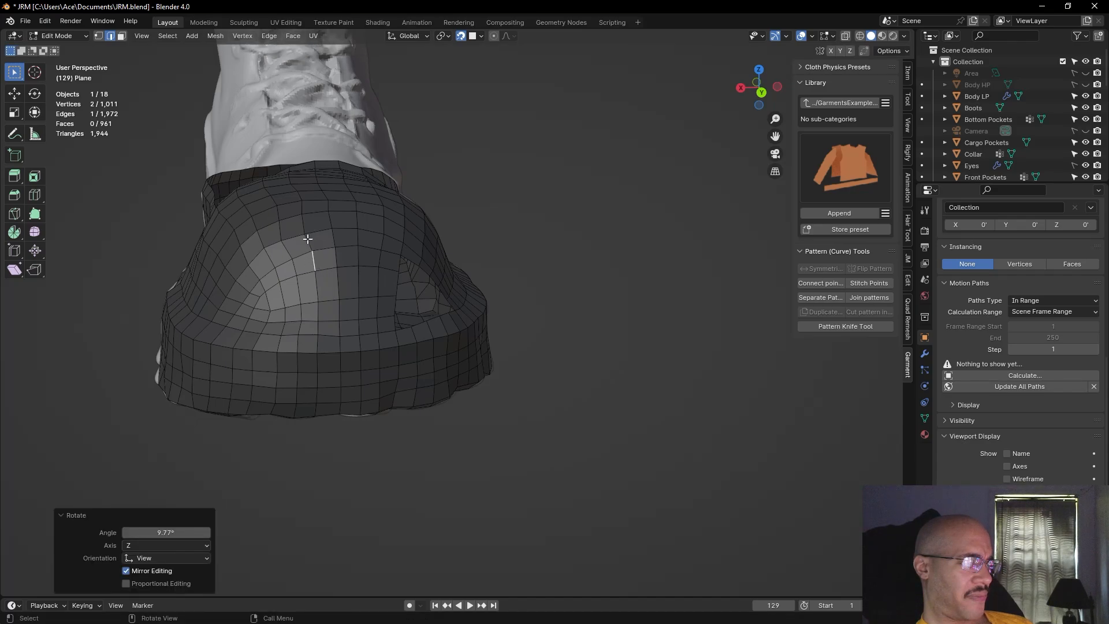
pyautogui.press('r')
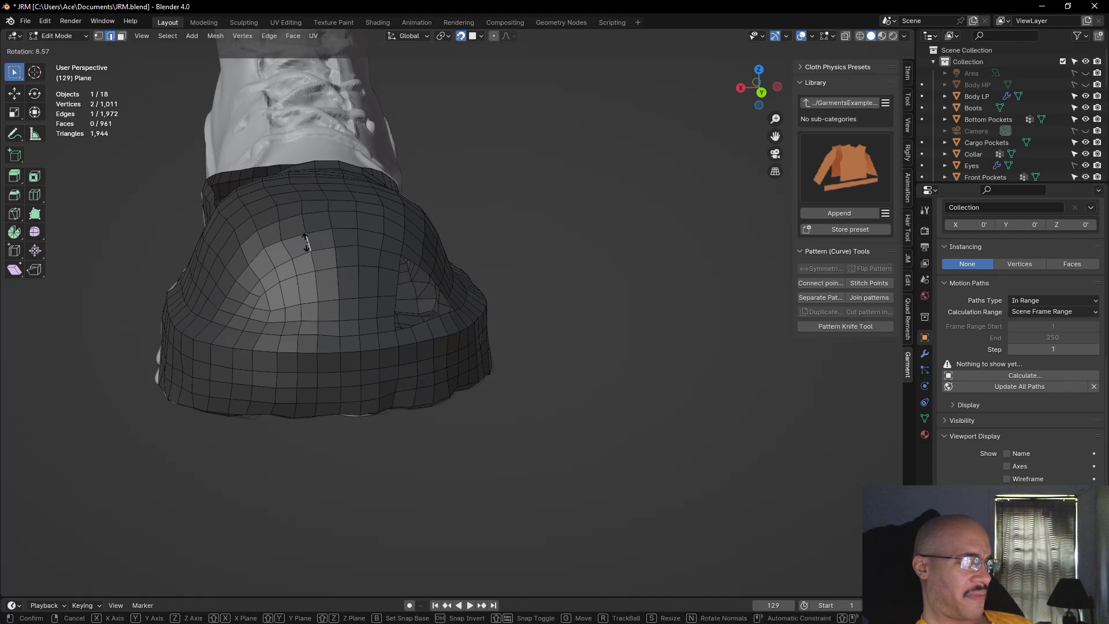
pyautogui.click(305, 241)
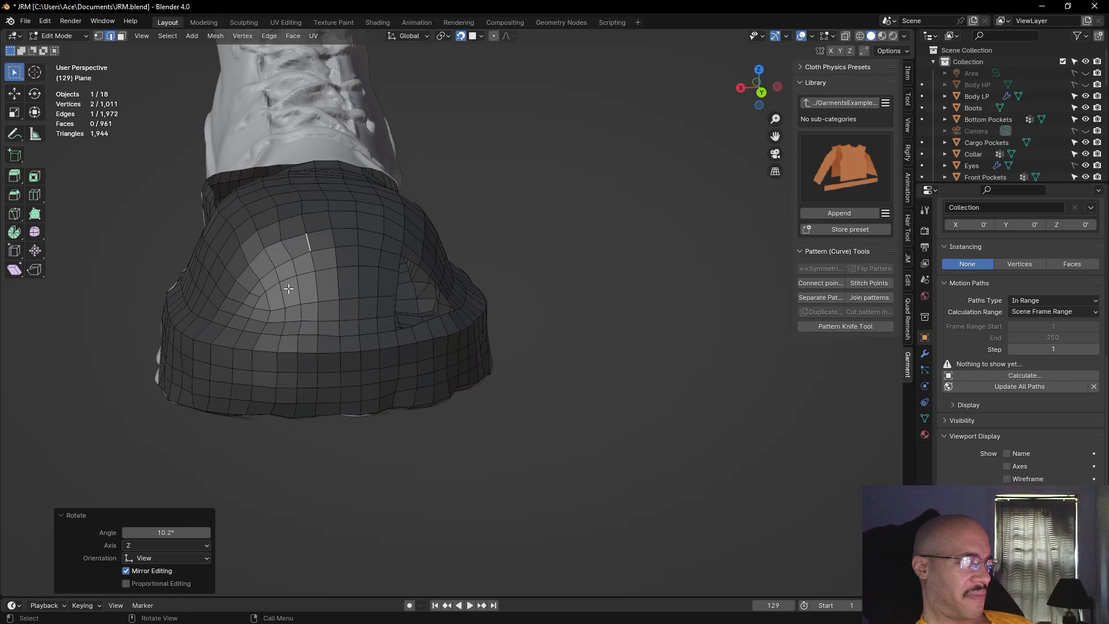
# Rotate the short edge in the same column just above the toe's lower rim to align it with its neighbours
pyautogui.click(299, 327)
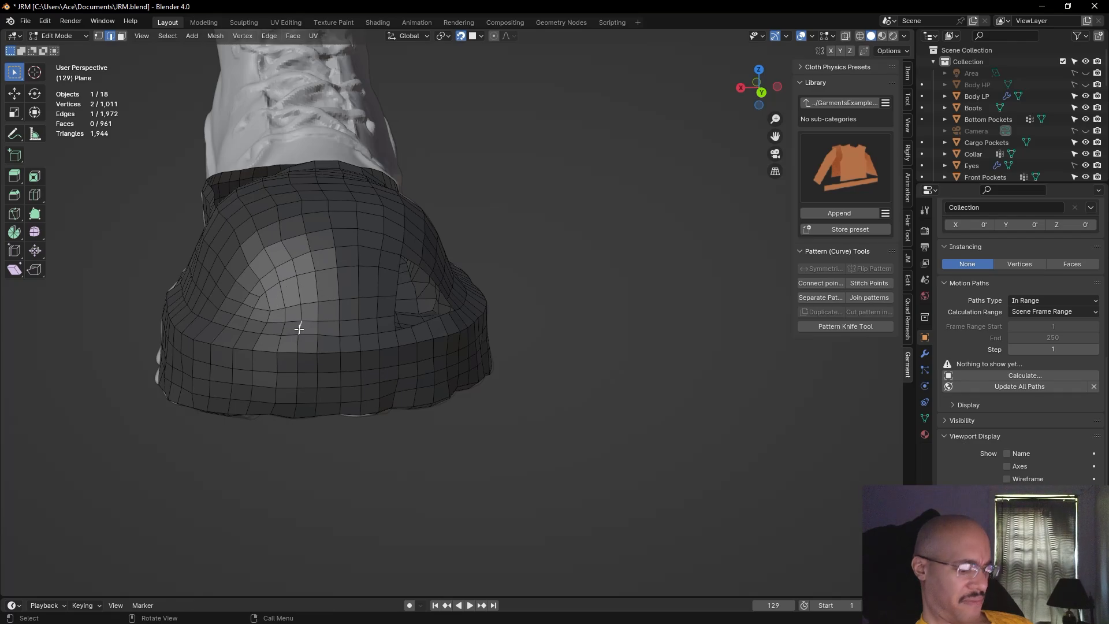
pyautogui.press('r')
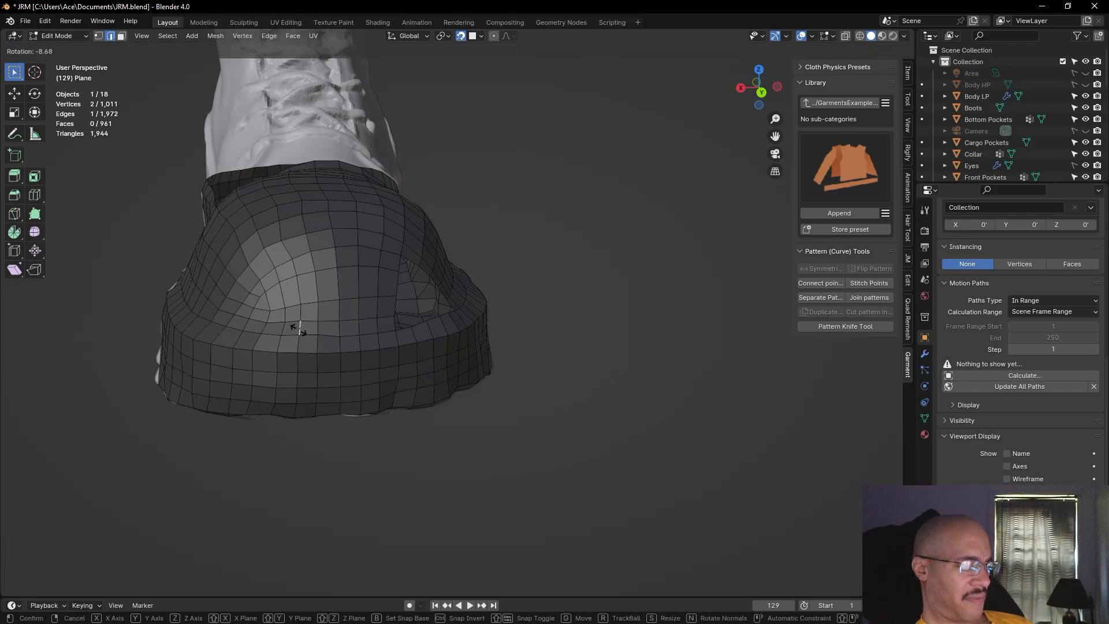
pyautogui.click(299, 328)
pyautogui.click(544, 422)
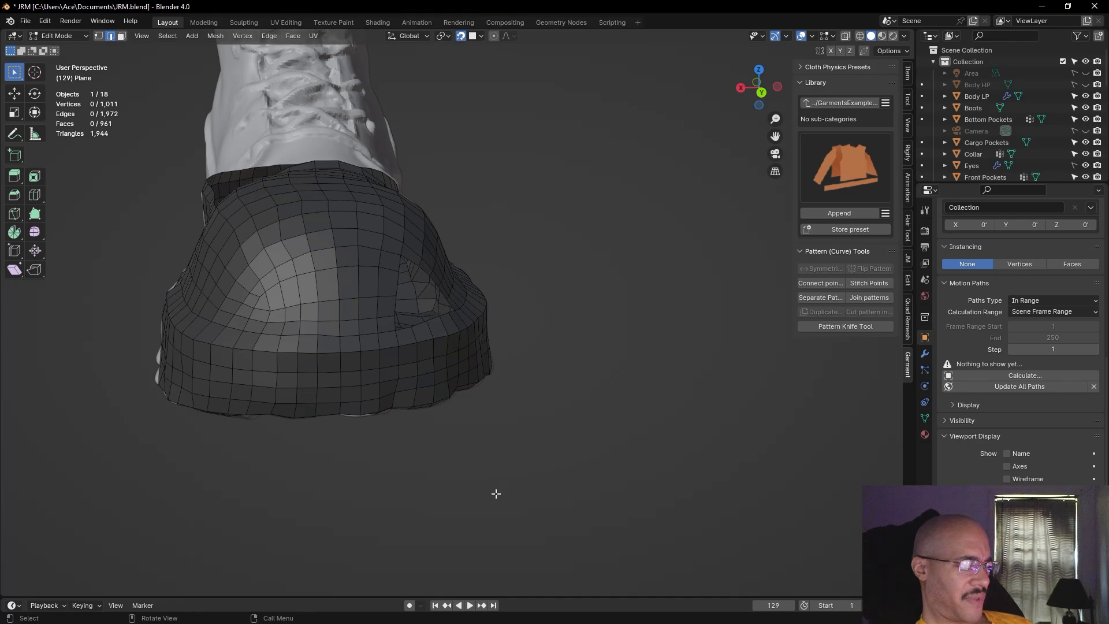
# Add two adjacent quads along the lower rim of the other toe opening, starting at its inner corner, and adjust their new vertices
pyautogui.moveTo(472, 502); pyautogui.dragTo(438, 507, button='middle')
pyautogui.scroll(2, 438, 507)
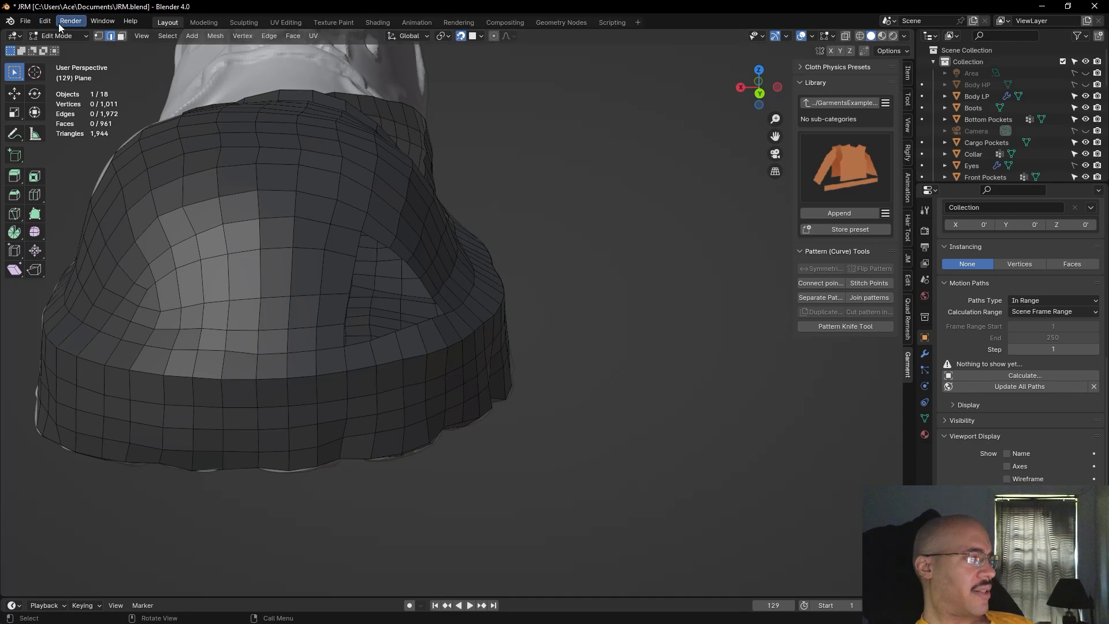
pyautogui.click(345, 345)
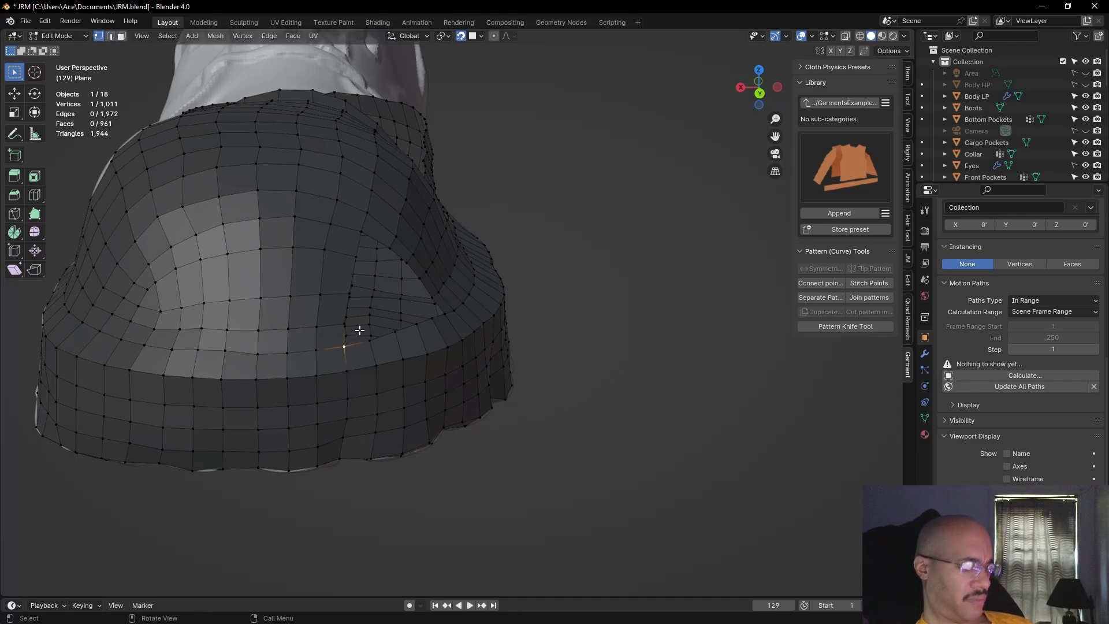
pyautogui.press('f')
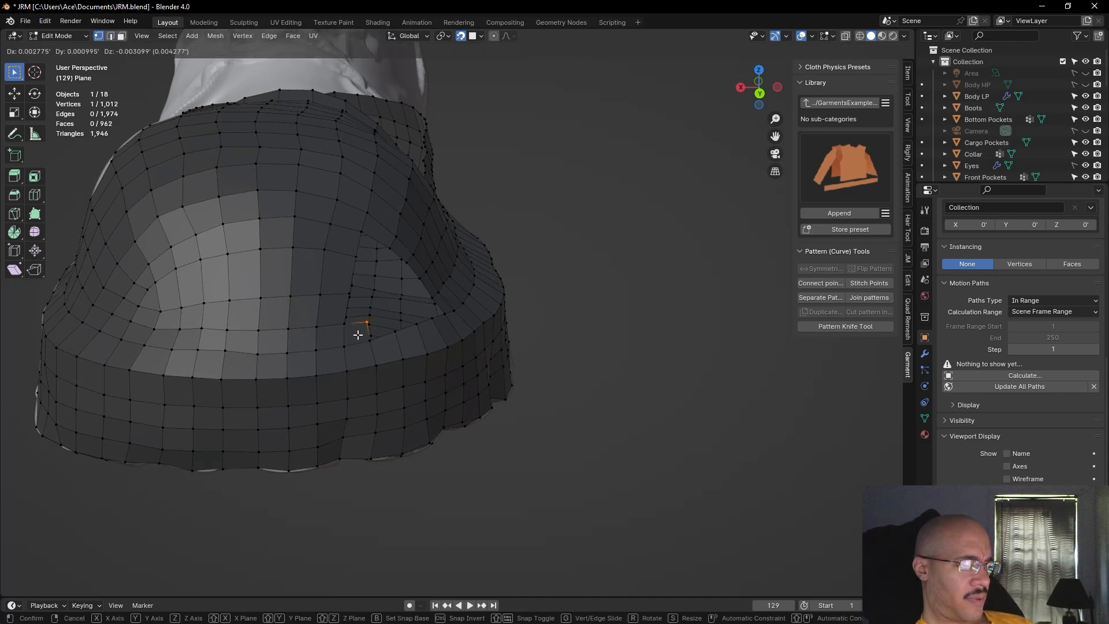
pyautogui.click(366, 335)
pyautogui.press('f')
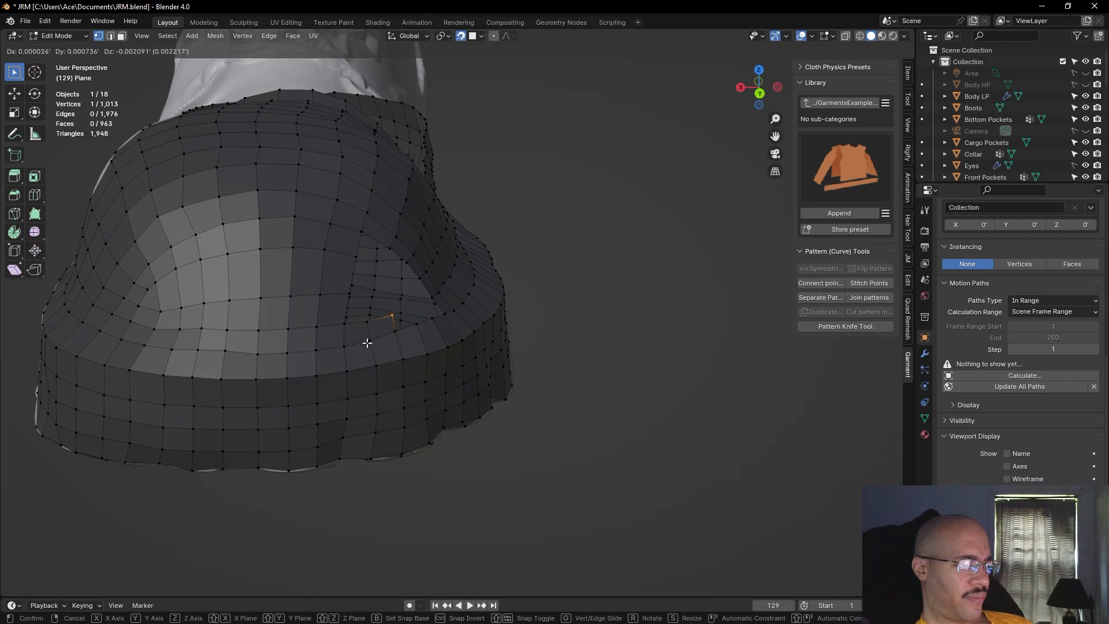
pyautogui.click(366, 343)
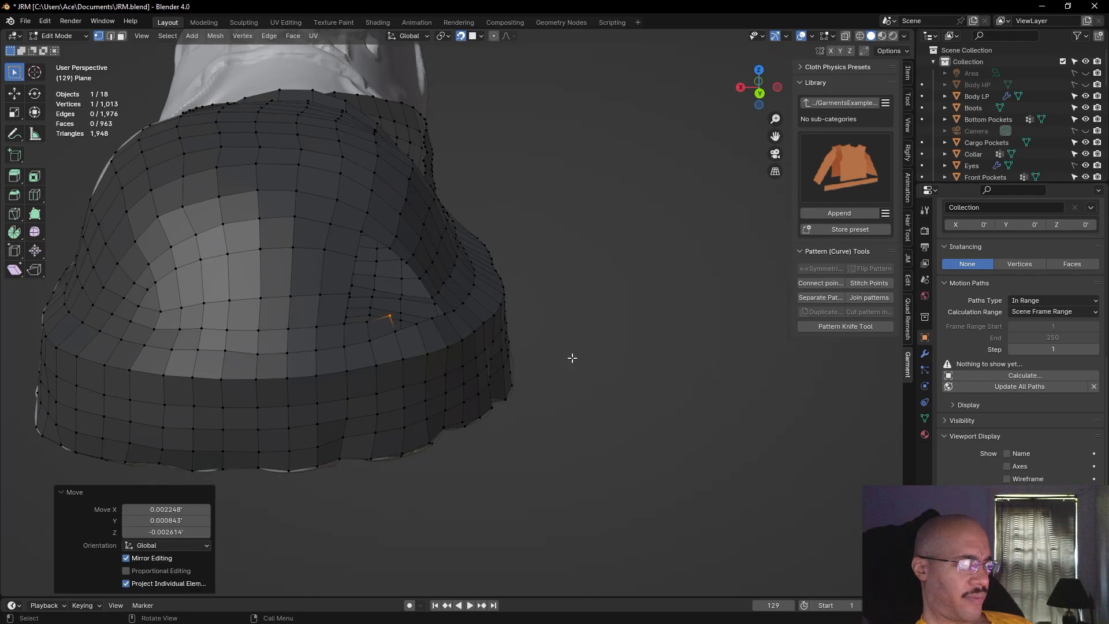
# Add a third quad along the opening's lower rim and nudge the shared vertex below the new quads
pyautogui.moveTo(569, 460); pyautogui.dragTo(567, 492, button='middle')
pyautogui.click(315, 346)
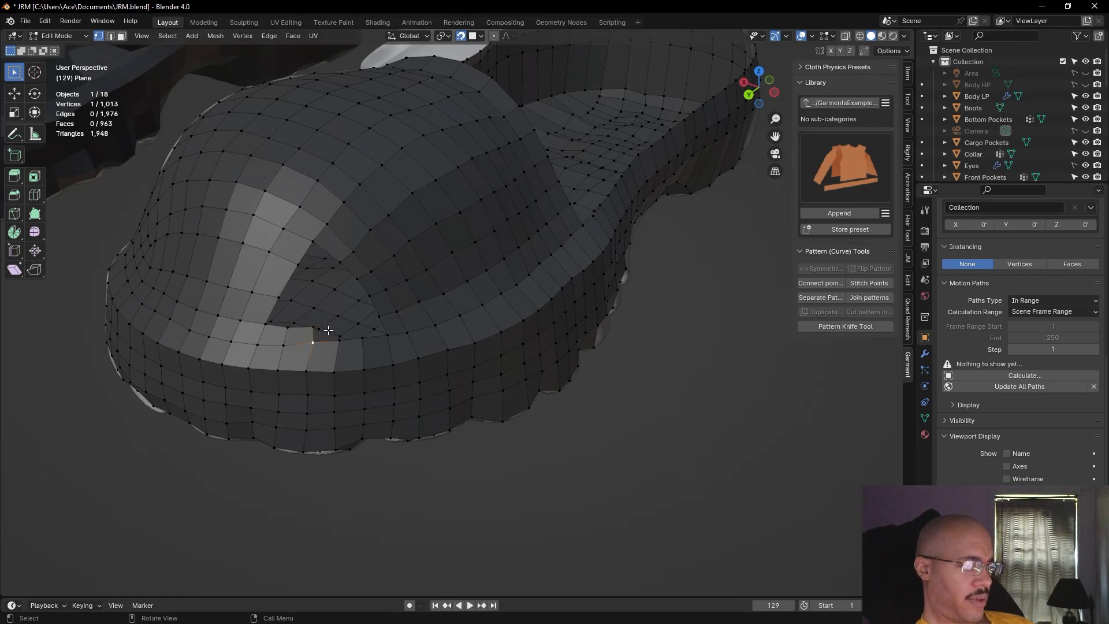
pyautogui.press('f')
pyautogui.click(328, 329)
pyautogui.click(312, 342)
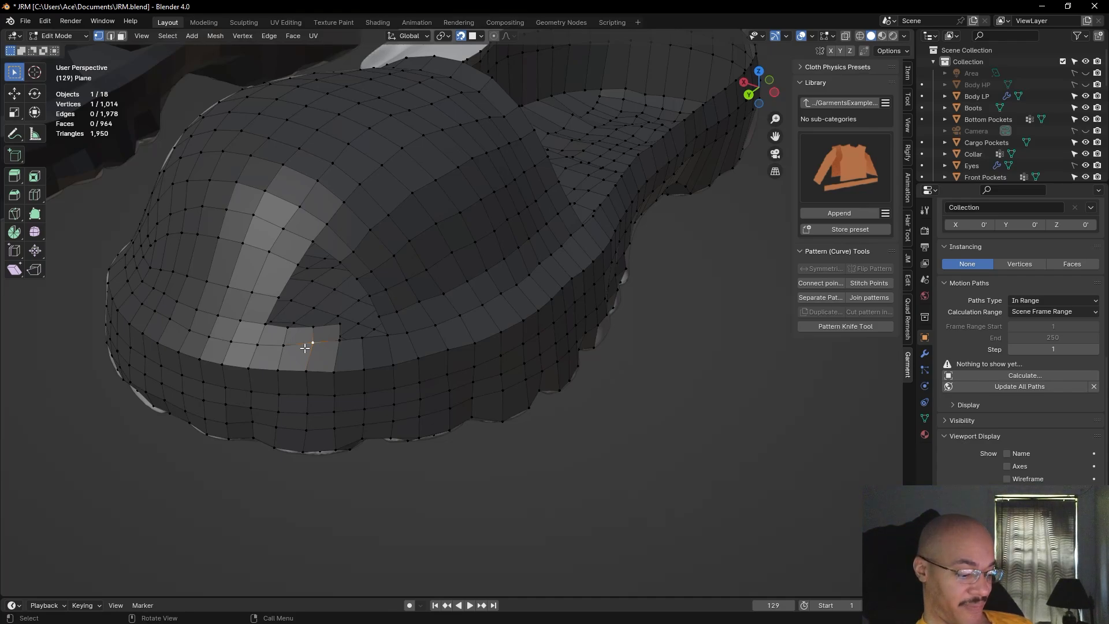
pyautogui.press('g')
pyautogui.click(302, 350)
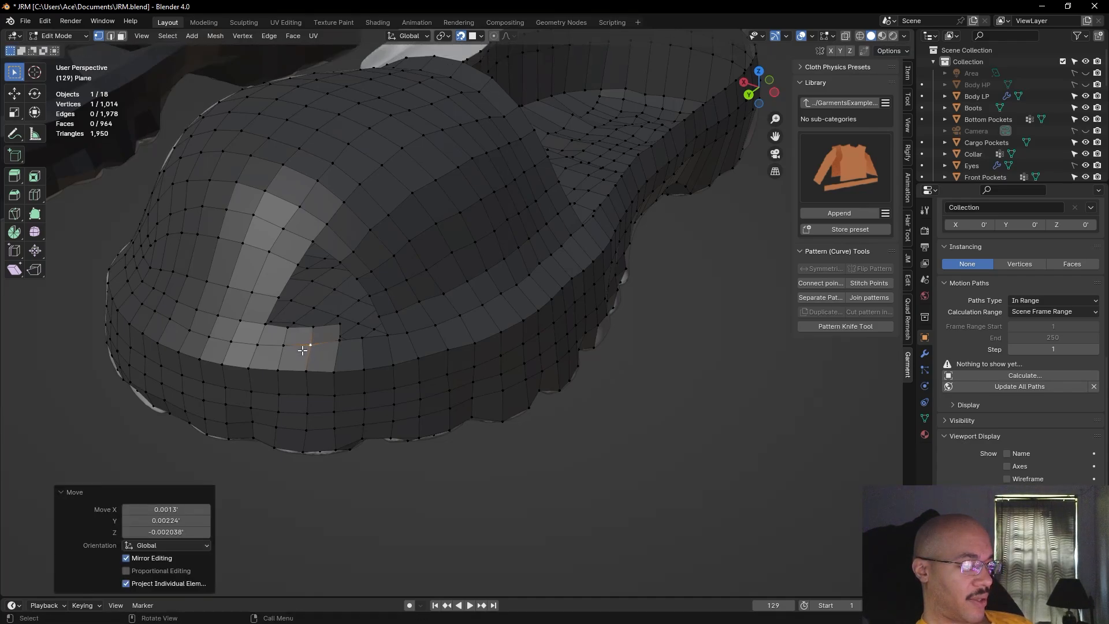
# Add a fourth quad along the toe opening's lower rim, extending the row of new quads, and position its new vertex
pyautogui.click(437, 475)
pyautogui.moveTo(435, 479); pyautogui.dragTo(435, 512, button='middle')
pyautogui.scroll(-6, 295, 233)
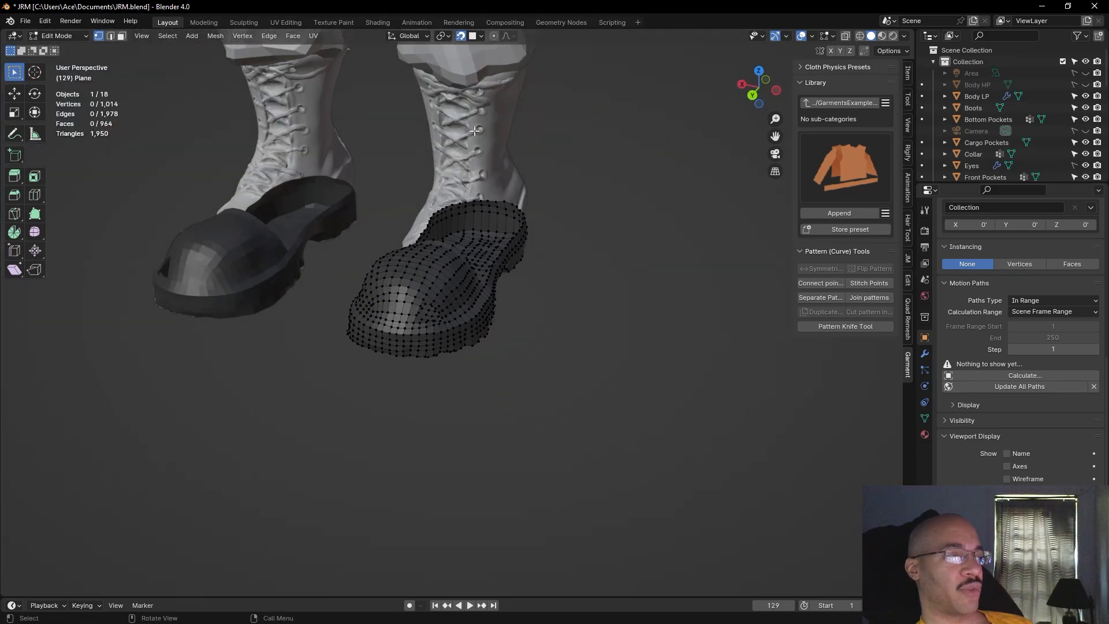
pyautogui.scroll(-4, 474, 131)
pyautogui.scroll(8, 485, 399)
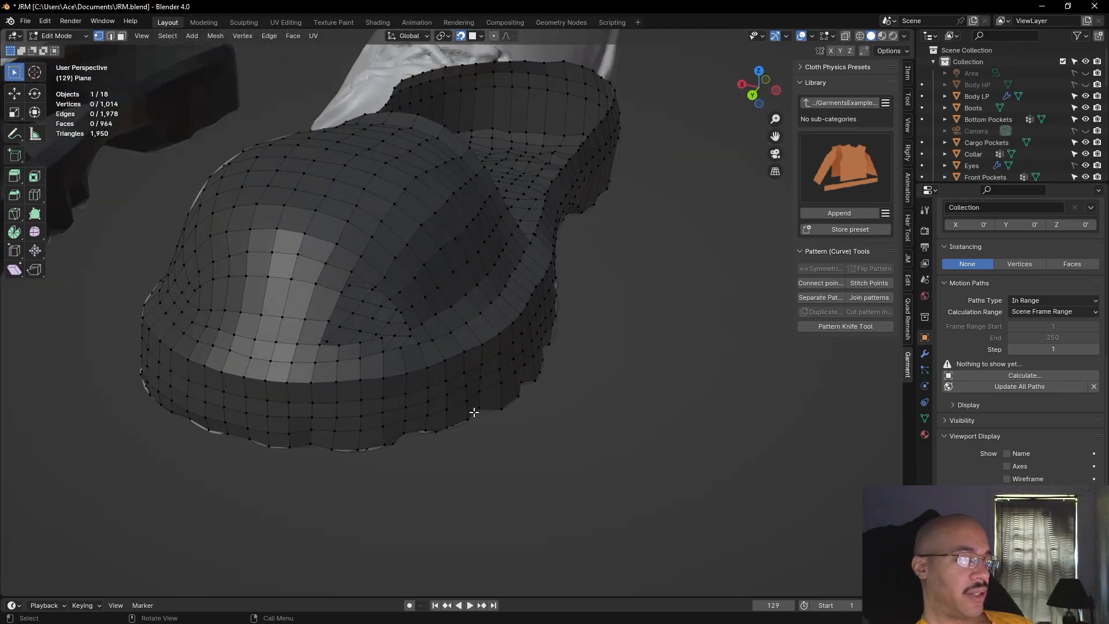
pyautogui.click(383, 352)
pyautogui.press('f')
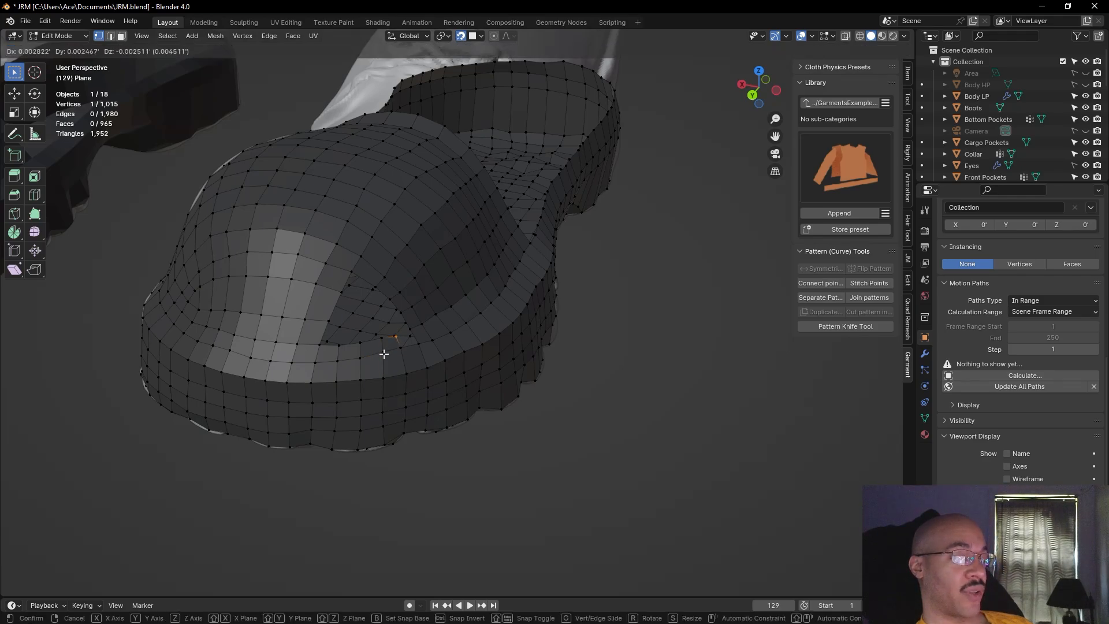
pyautogui.click(385, 351)
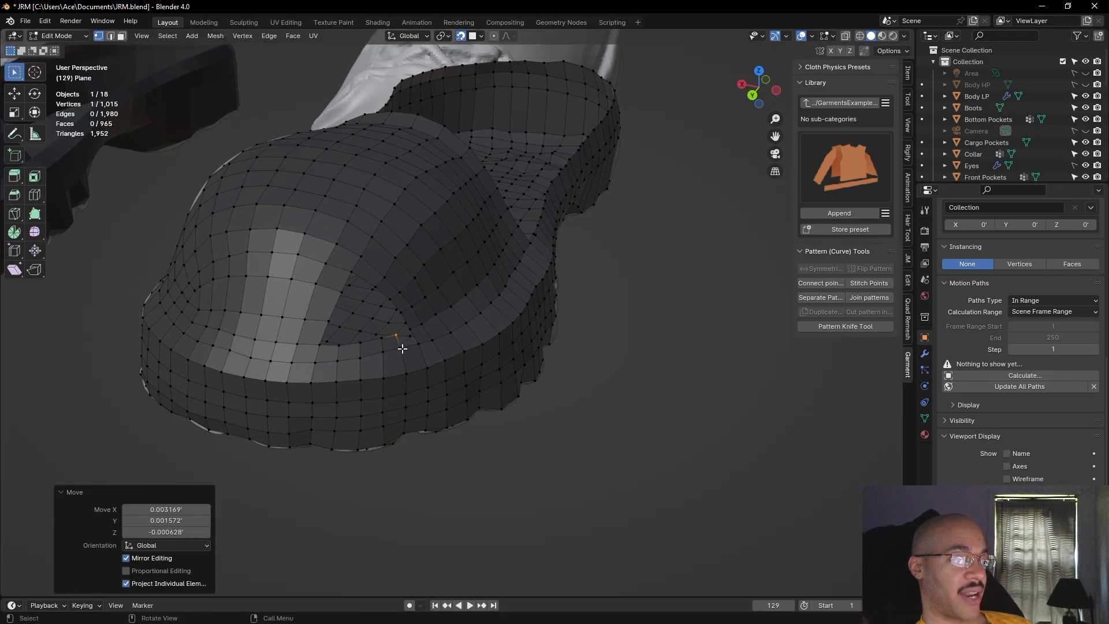
pyautogui.click(401, 348)
pyautogui.press('f')
pyautogui.rightClick(401, 348)
pyautogui.hotkey('ctrl', 'z')
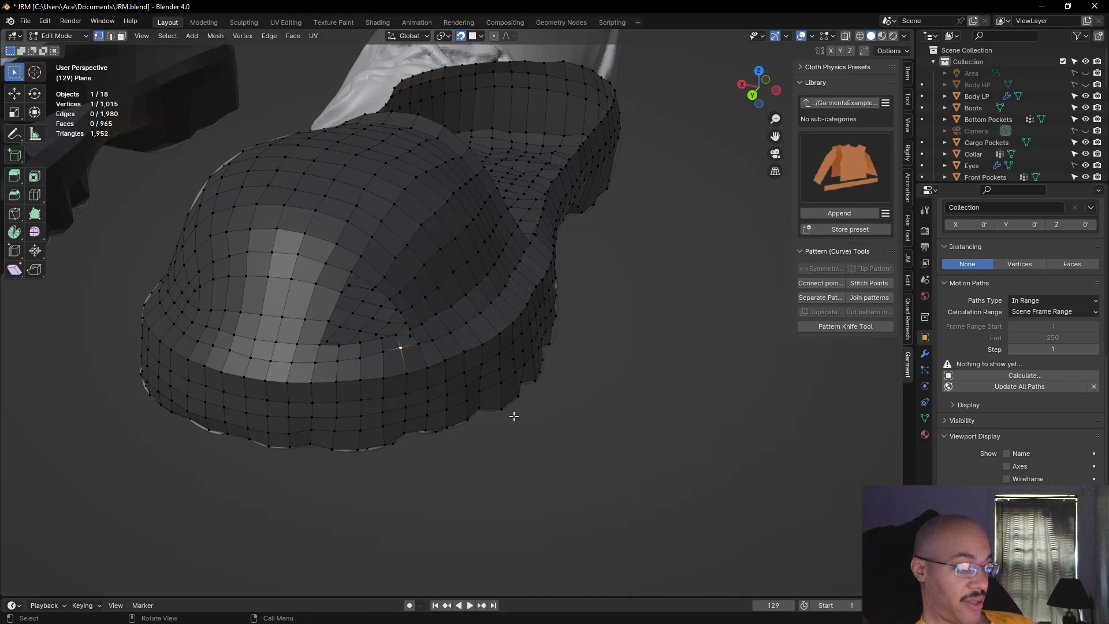
# Fill the remaining gap at the end of the lower-rim row with a face between its bordering edges
pyautogui.scroll(2, 556, 468)
pyautogui.click(620, 485)
pyautogui.keyDown('alt'); pyautogui.moveTo(500, 456); pyautogui.dragTo(490, 463); pyautogui.keyUp('alt')
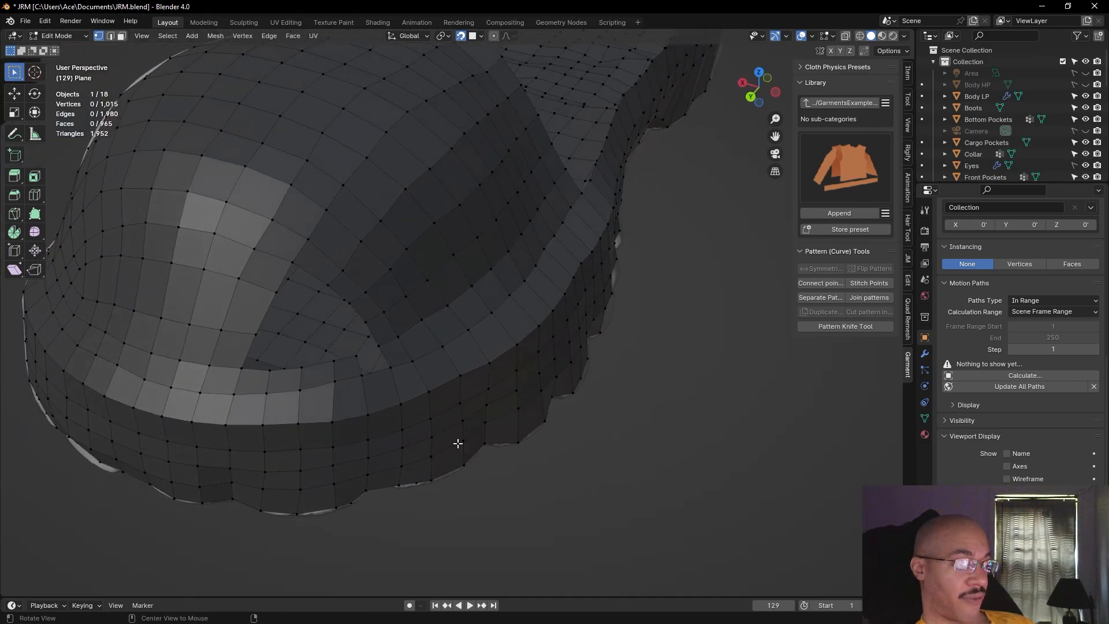
pyautogui.click(110, 36)
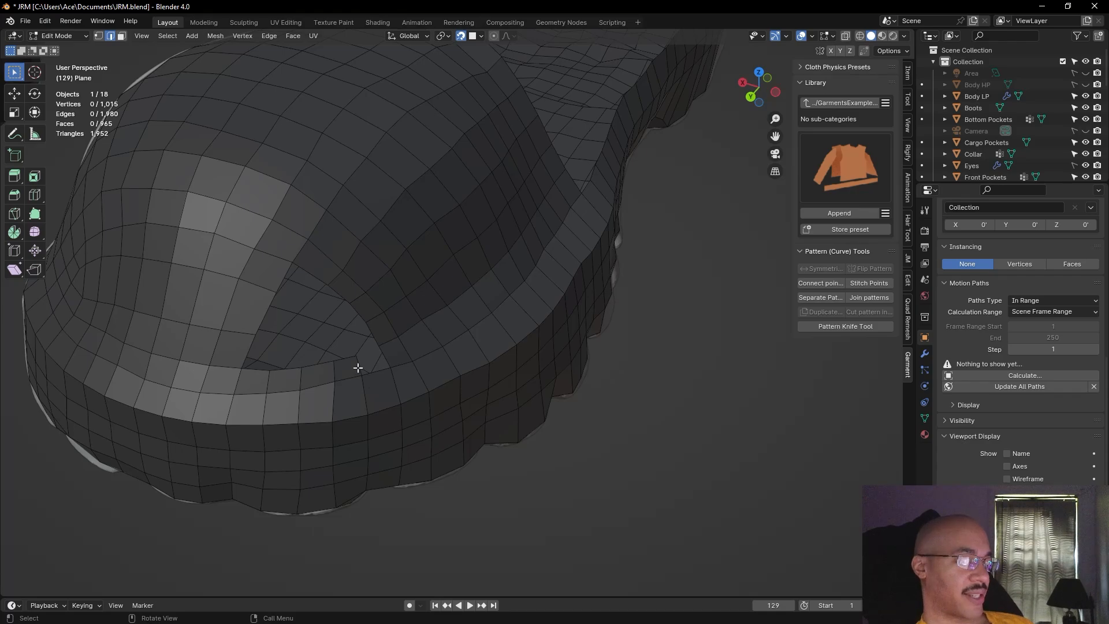
pyautogui.keyDown('shift'); pyautogui.click(358, 367); pyautogui.keyUp('shift')
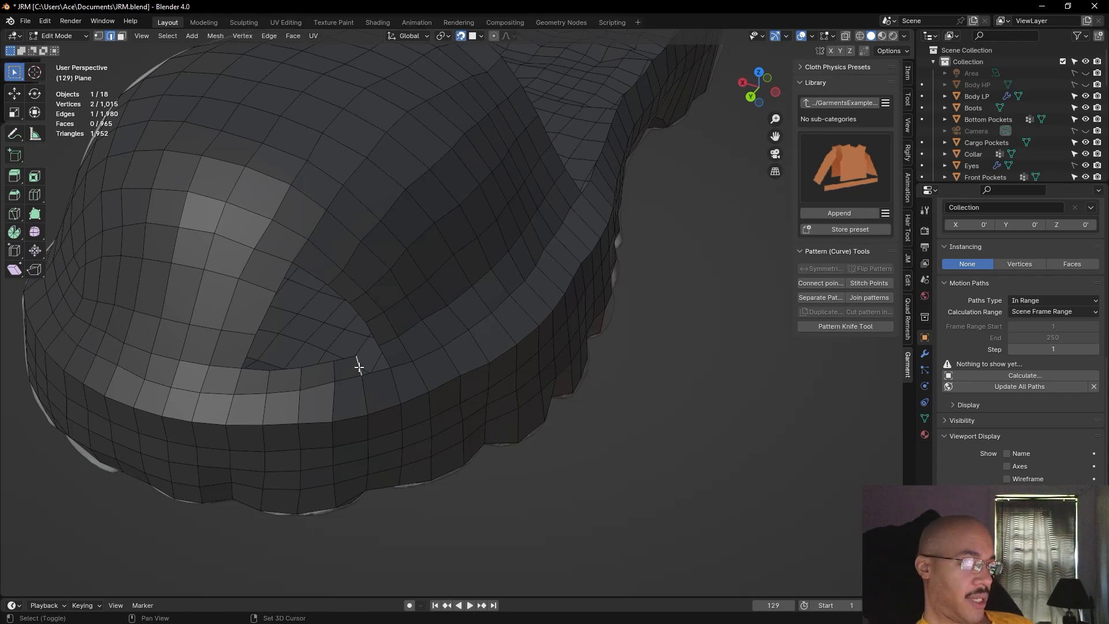
pyautogui.keyDown('shift'); pyautogui.click(384, 357); pyautogui.keyUp('shift')
pyautogui.press('f')
pyautogui.hotkey('alt', 'a')
pyautogui.keyDown('alt'); pyautogui.moveTo(517, 542); pyautogui.dragTo(427, 473); pyautogui.keyUp('alt')
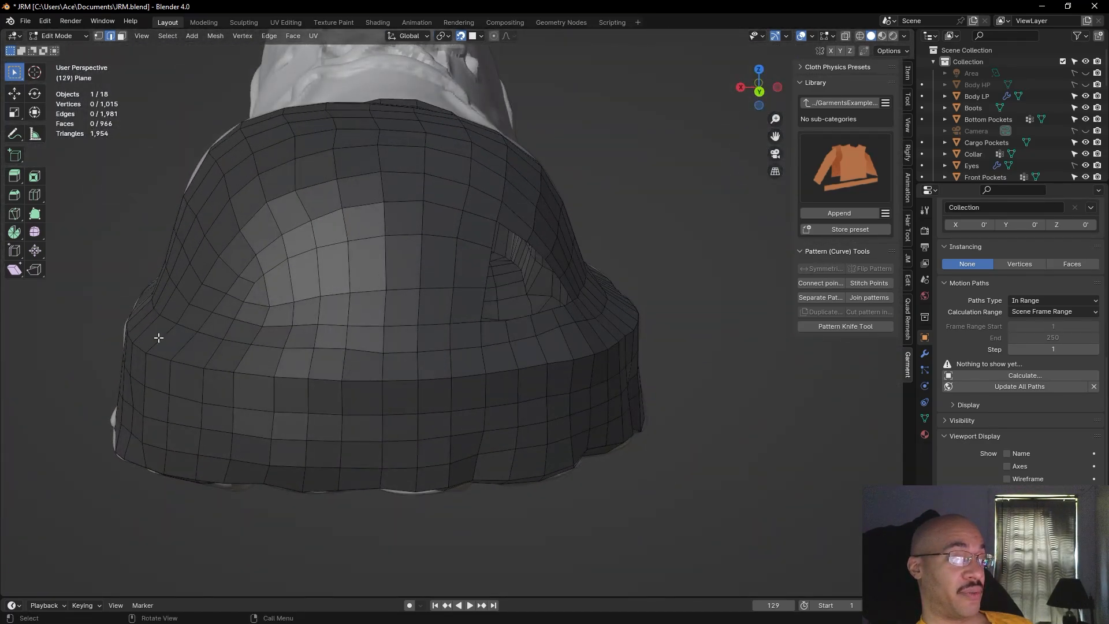
# Start a second row of quads in the toe opening by adding one at its inner corner and positioning its free vertex
pyautogui.moveTo(720, 438); pyautogui.dragTo(717, 410, button='middle')
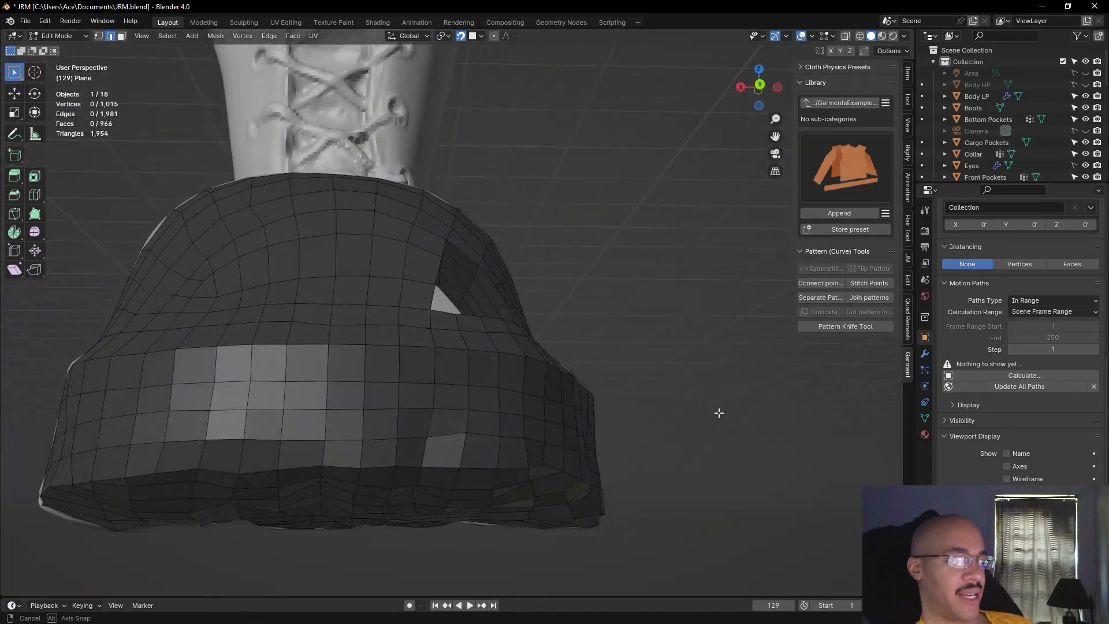
pyautogui.keyDown('alt'); pyautogui.moveTo(716, 409); pyautogui.dragTo(700, 448); pyautogui.keyUp('alt')
pyautogui.click(99, 35)
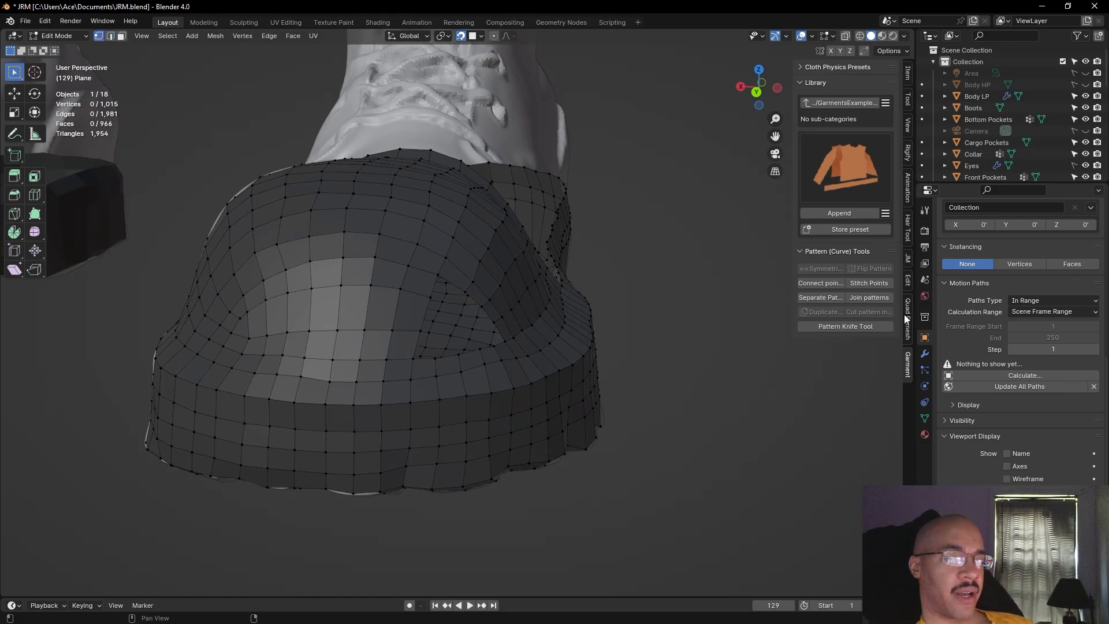
pyautogui.scroll(-1, 608, 402)
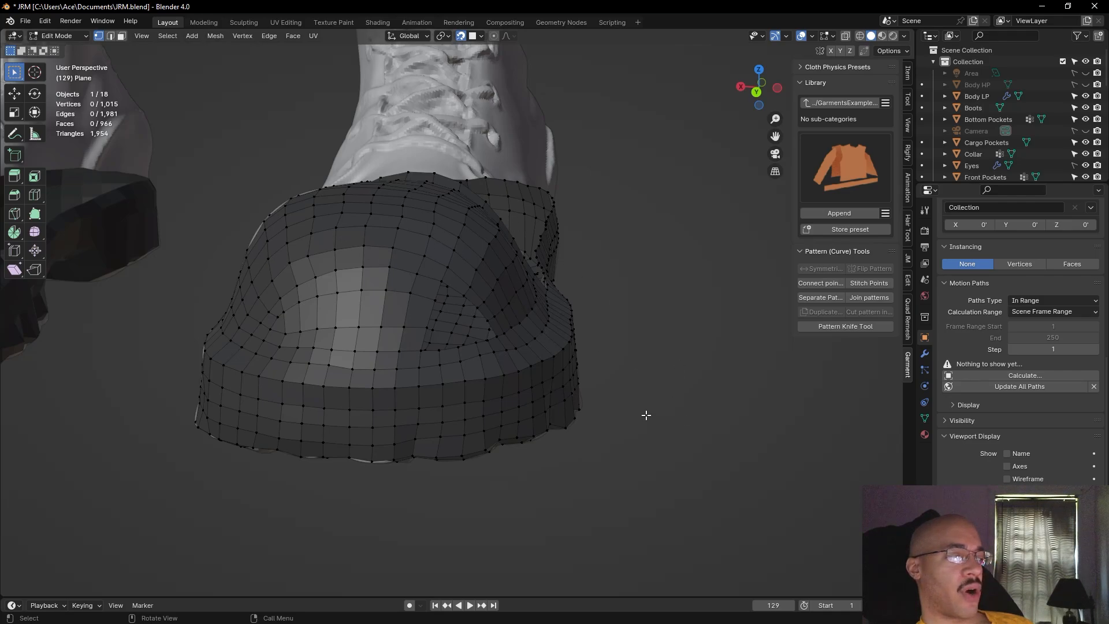
pyautogui.scroll(2, 421, 392)
pyautogui.click(403, 367)
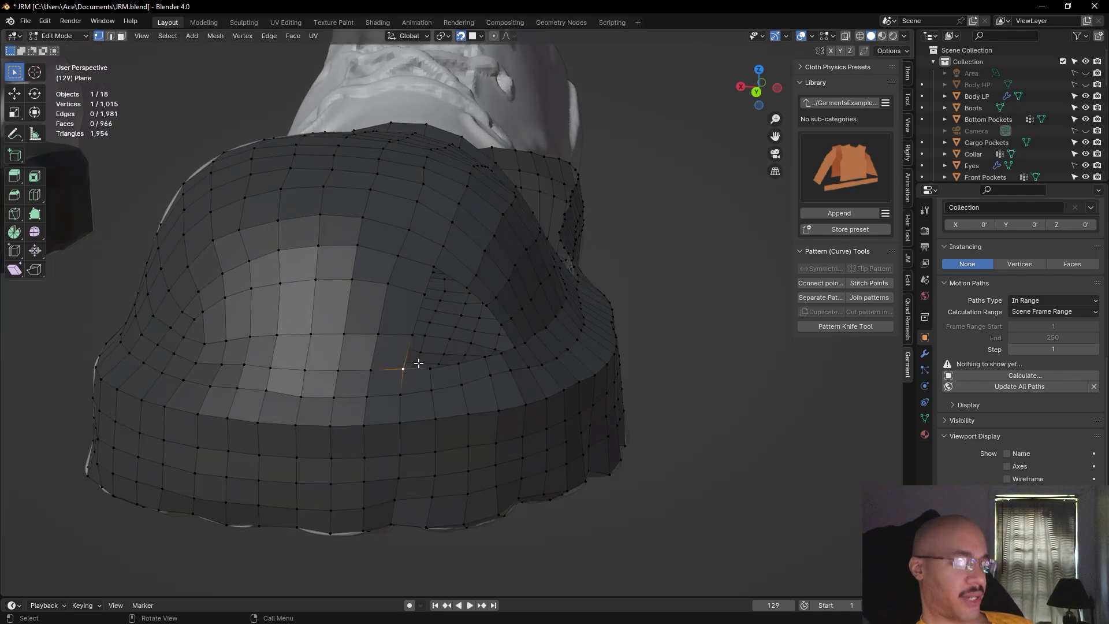
pyautogui.hotkey('alt', 'v')
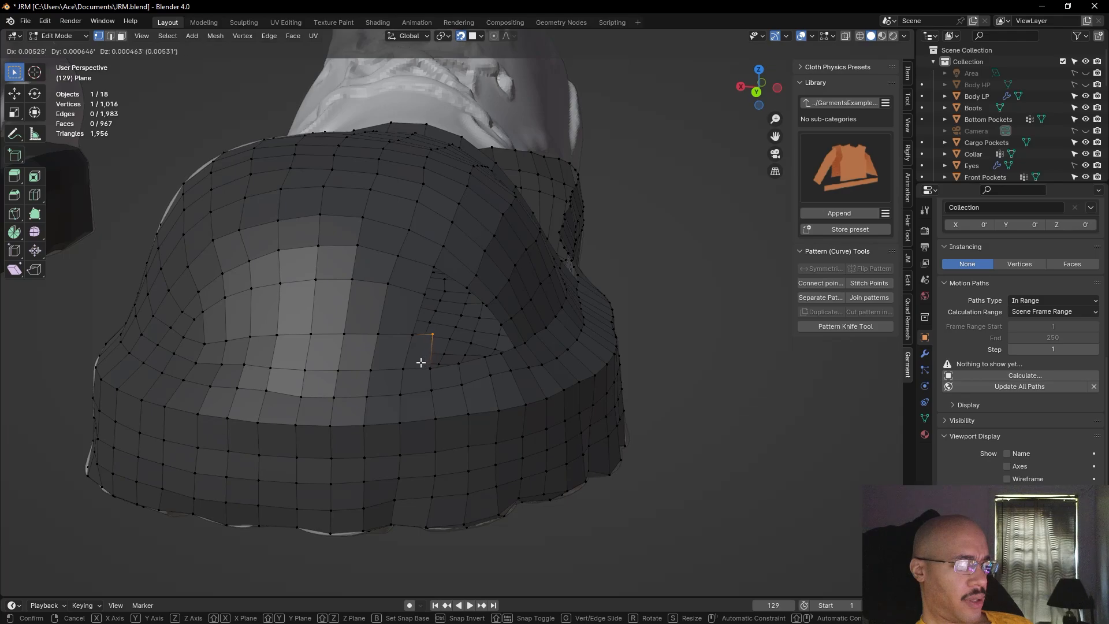
pyautogui.click(422, 366)
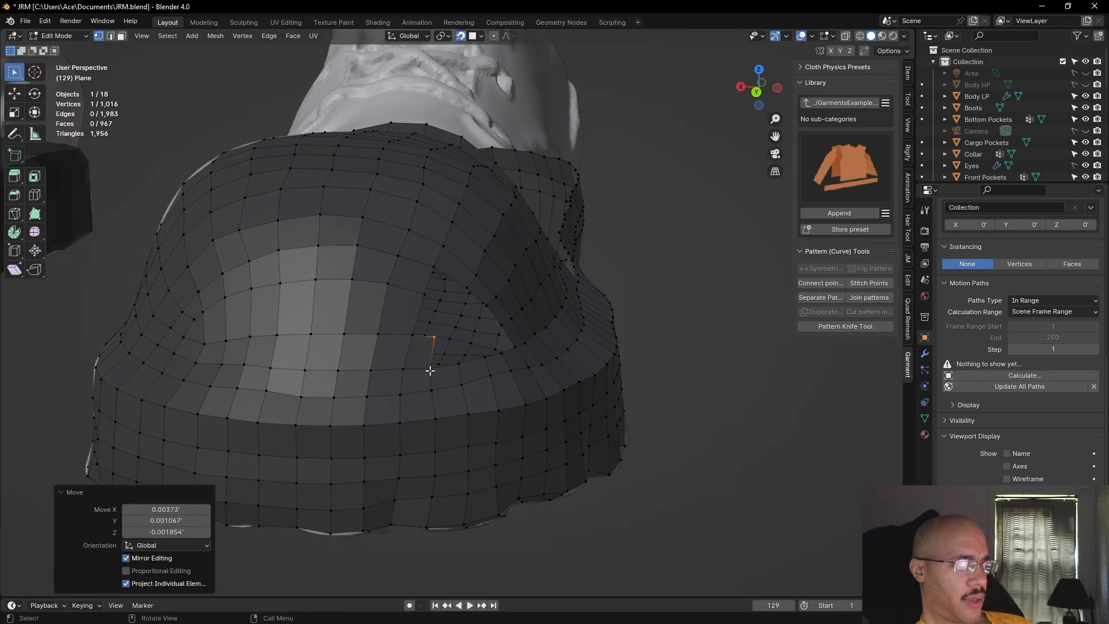
# Extend the second row across the toe opening with two more adjacent quads and place their new vertices
pyautogui.hotkey('alt', 'v')
pyautogui.click(430, 371)
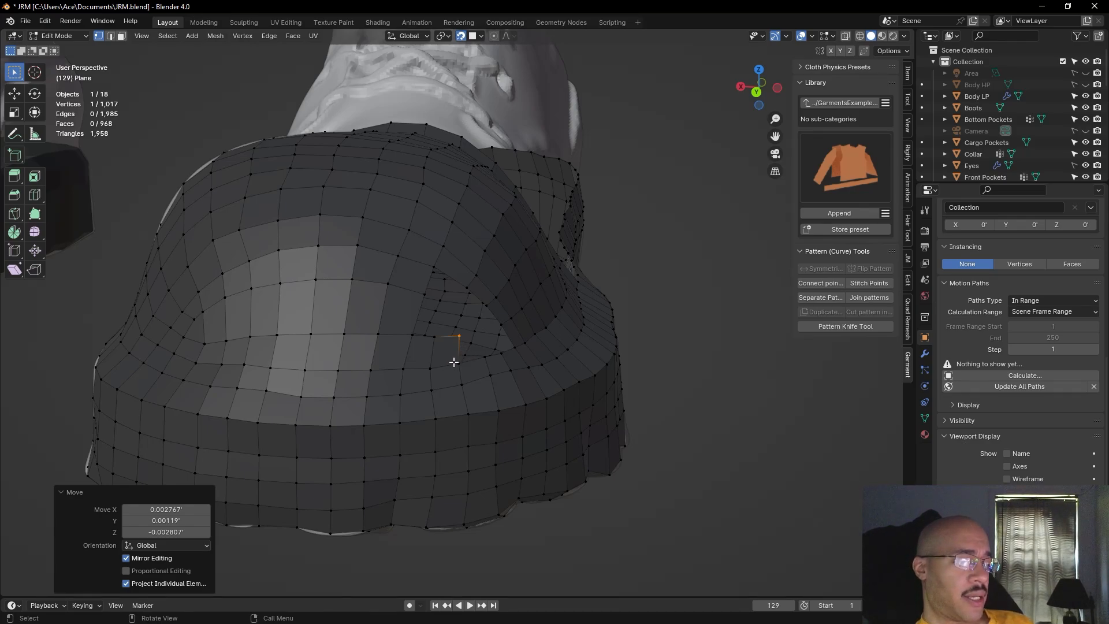
pyautogui.press('g')
pyautogui.hotkey('alt', 'v')
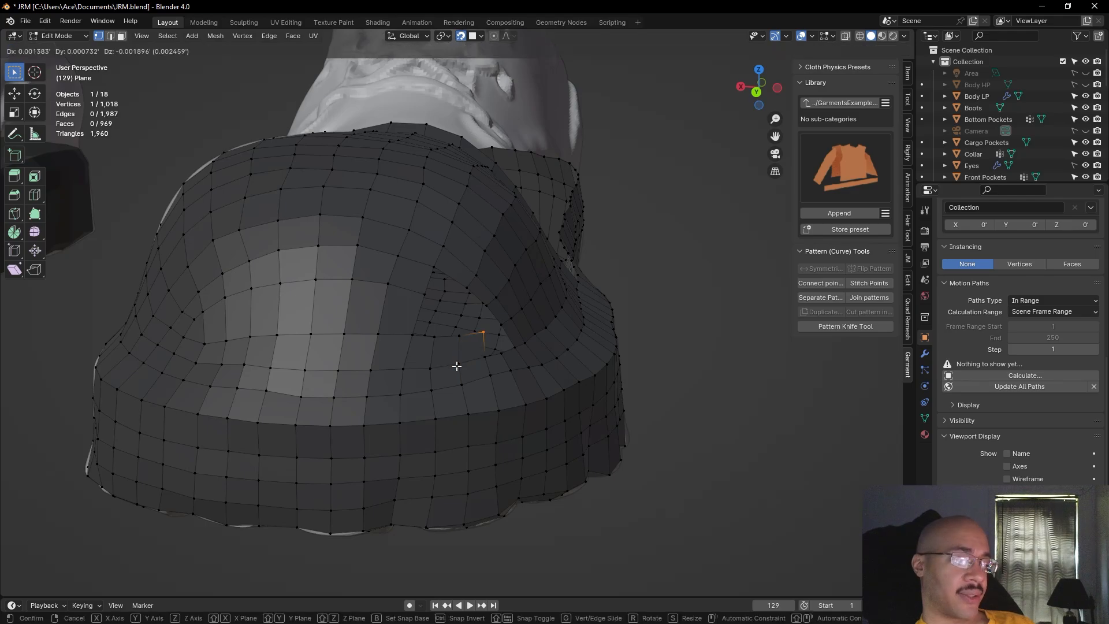
pyautogui.click(452, 366)
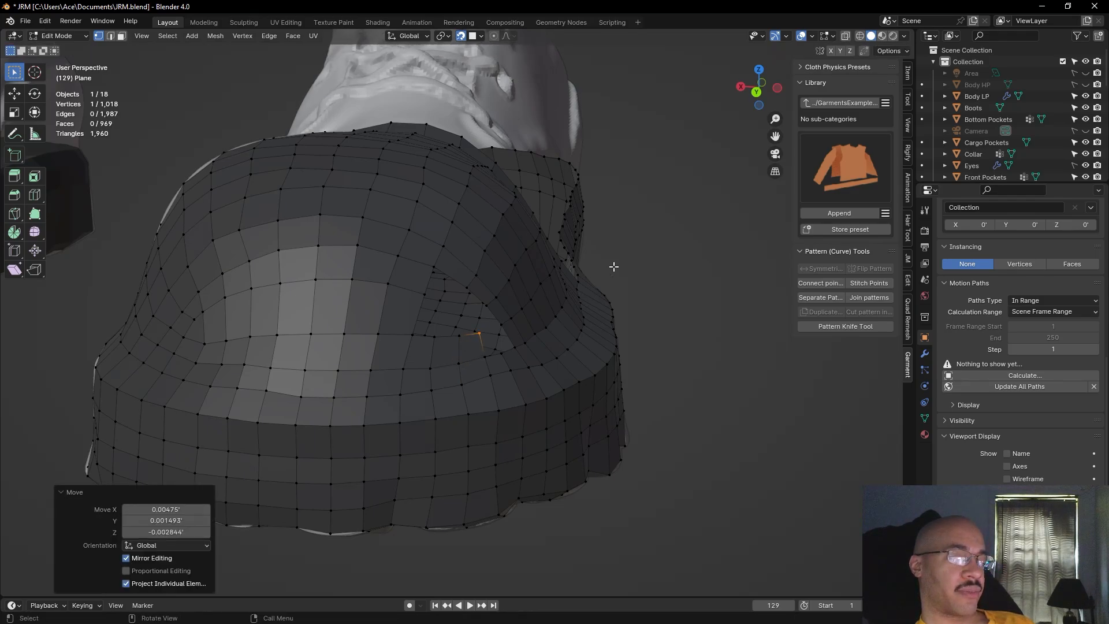
# Examine the character's clothing and low-poly head from the front and the side
pyautogui.scroll(-5, 613, 265)
pyautogui.scroll(4, 615, 266)
pyautogui.keyDown('shift'); pyautogui.moveTo(615, 266); pyautogui.dragTo(578, 427, button='middle'); pyautogui.keyUp('shift')
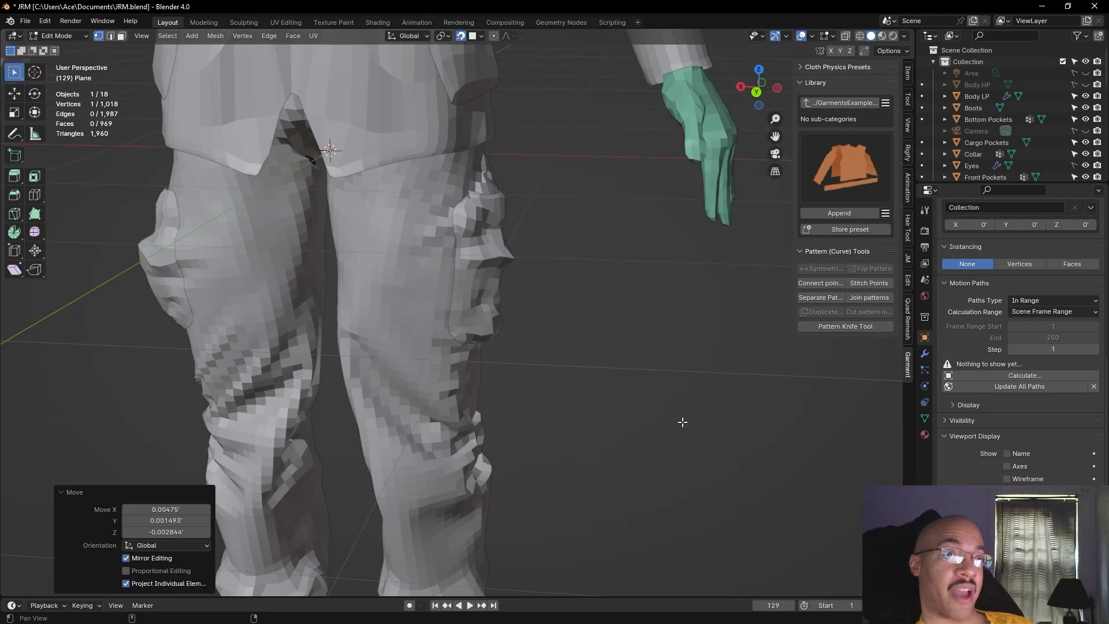
pyautogui.keyDown('shift'); pyautogui.moveTo(680, 422); pyautogui.dragTo(574, 419, button='middle'); pyautogui.keyUp('shift')
pyautogui.scroll(-9, 554, 242)
pyautogui.keyDown('shift'); pyautogui.moveTo(564, 165); pyautogui.dragTo(557, 433, button='middle'); pyautogui.keyUp('shift')
pyautogui.scroll(8, 557, 433)
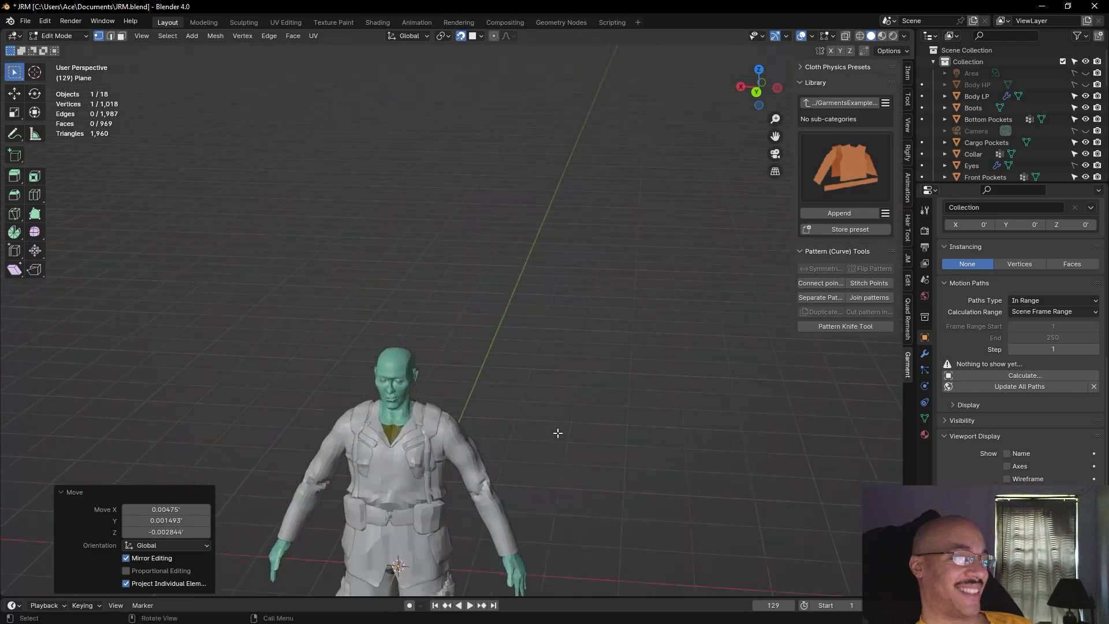
pyautogui.keyDown('shift'); pyautogui.moveTo(526, 473); pyautogui.dragTo(618, 285, button='middle'); pyautogui.keyUp('shift')
pyautogui.scroll(2, 478, 242)
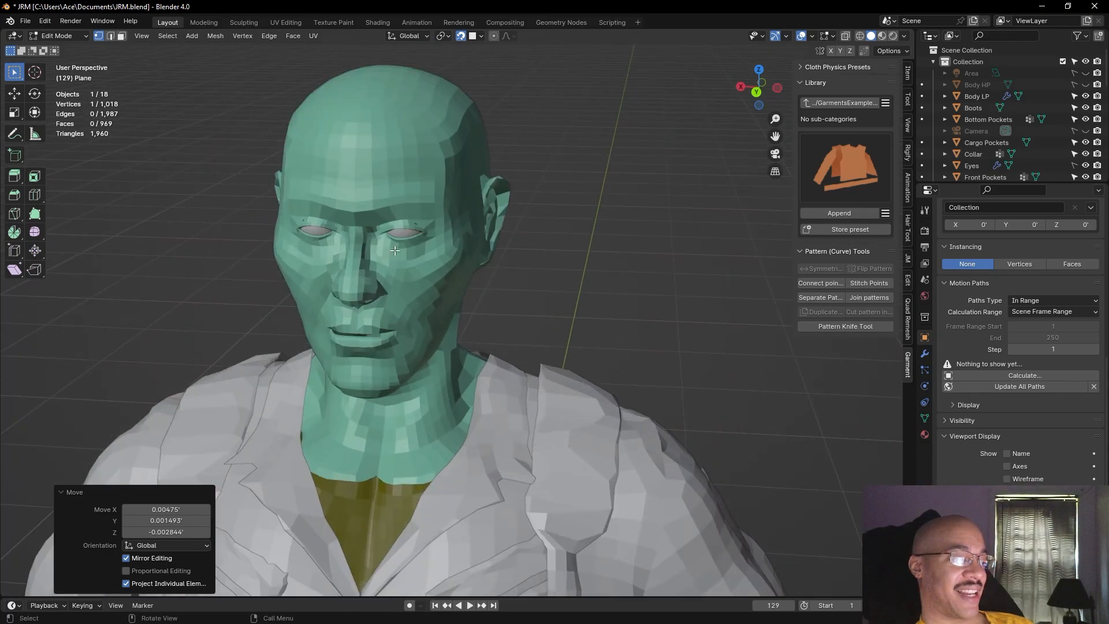
pyautogui.moveTo(403, 247); pyautogui.dragTo(224, 189, button='middle')
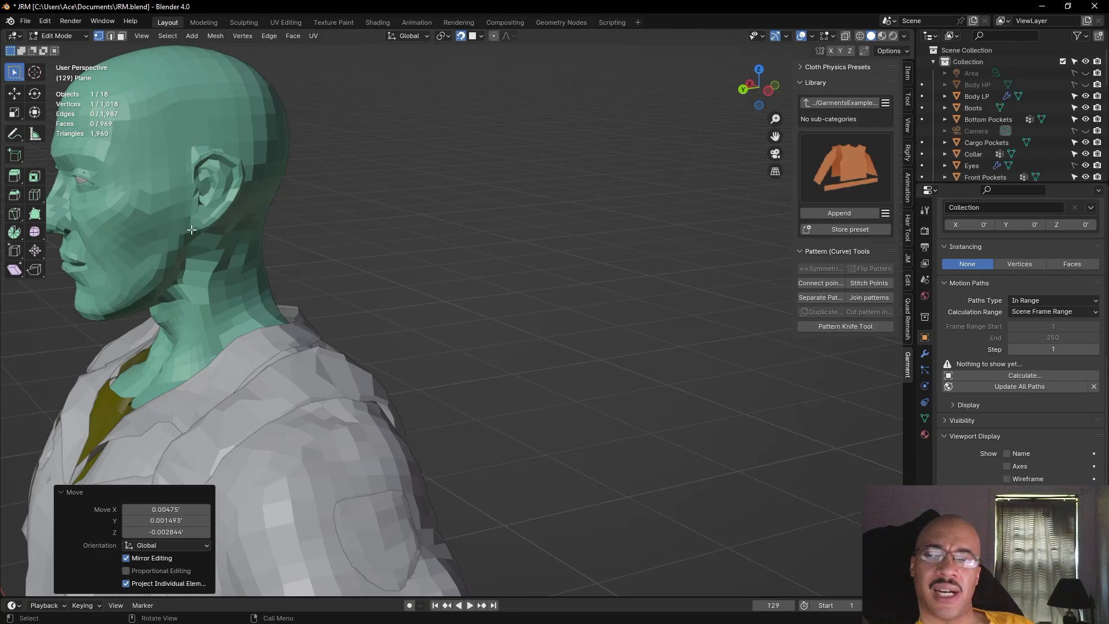
pyautogui.moveTo(439, 341); pyautogui.dragTo(496, 257, button='middle')
pyautogui.scroll(-8, 496, 257)
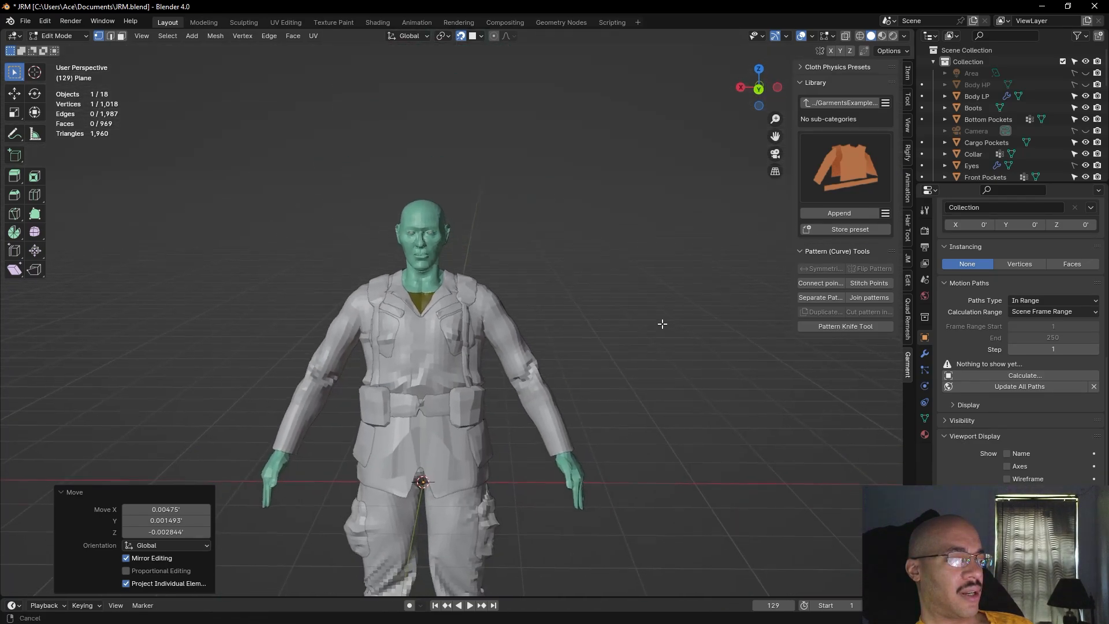
pyautogui.scroll(6, 422, 190)
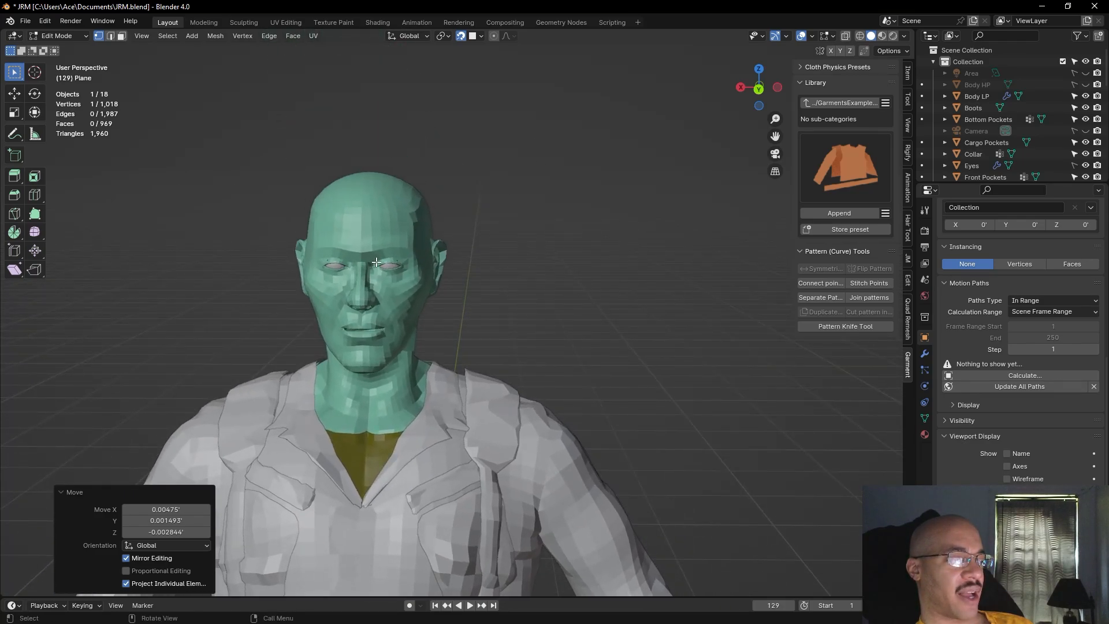
pyautogui.scroll(5, 396, 263)
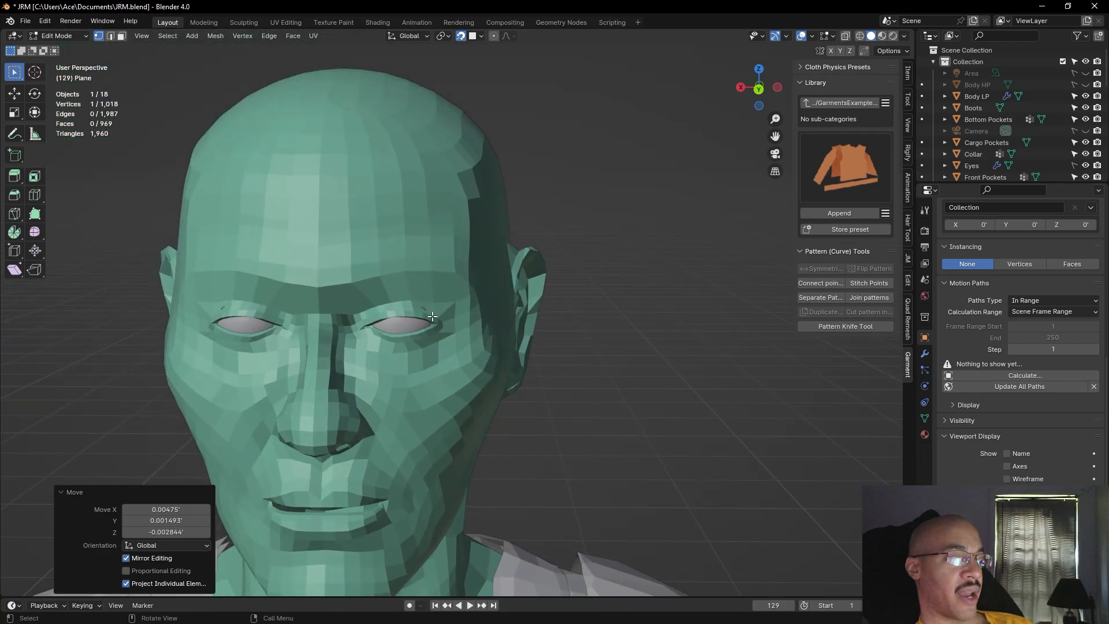
pyautogui.moveTo(652, 418); pyautogui.dragTo(647, 446, button='middle')
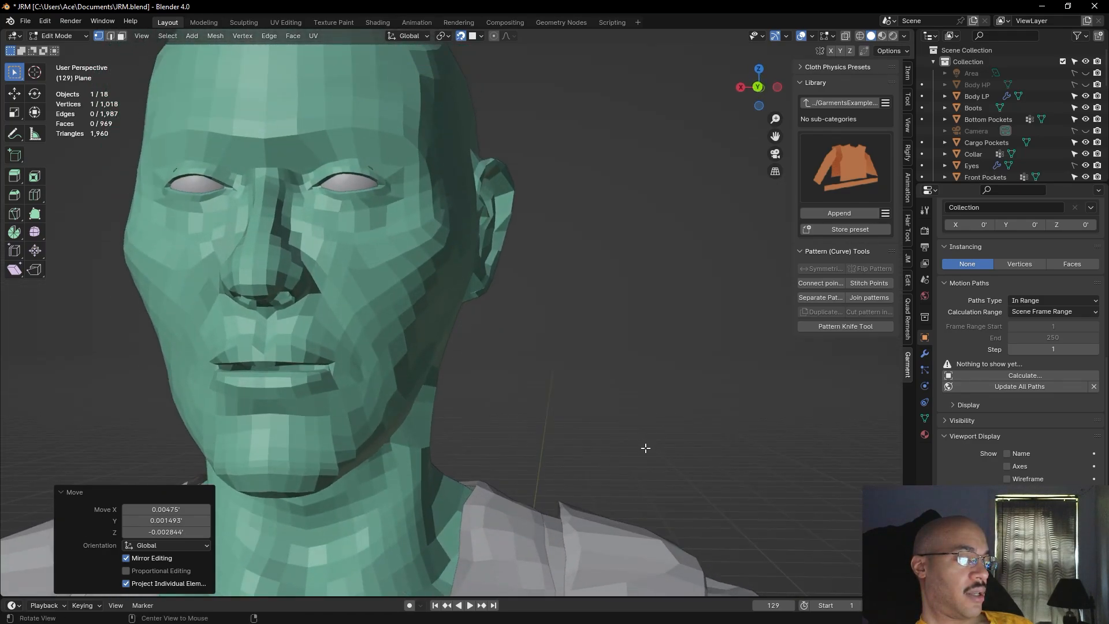
# Add a fourth quad to the second row in the shoe's toe opening and position its new vertex
pyautogui.scroll(-5, 643, 445)
pyautogui.scroll(1, 648, 371)
pyautogui.keyDown('shift'); pyautogui.moveTo(649, 371); pyautogui.dragTo(552, 405, button='middle'); pyautogui.keyUp('shift')
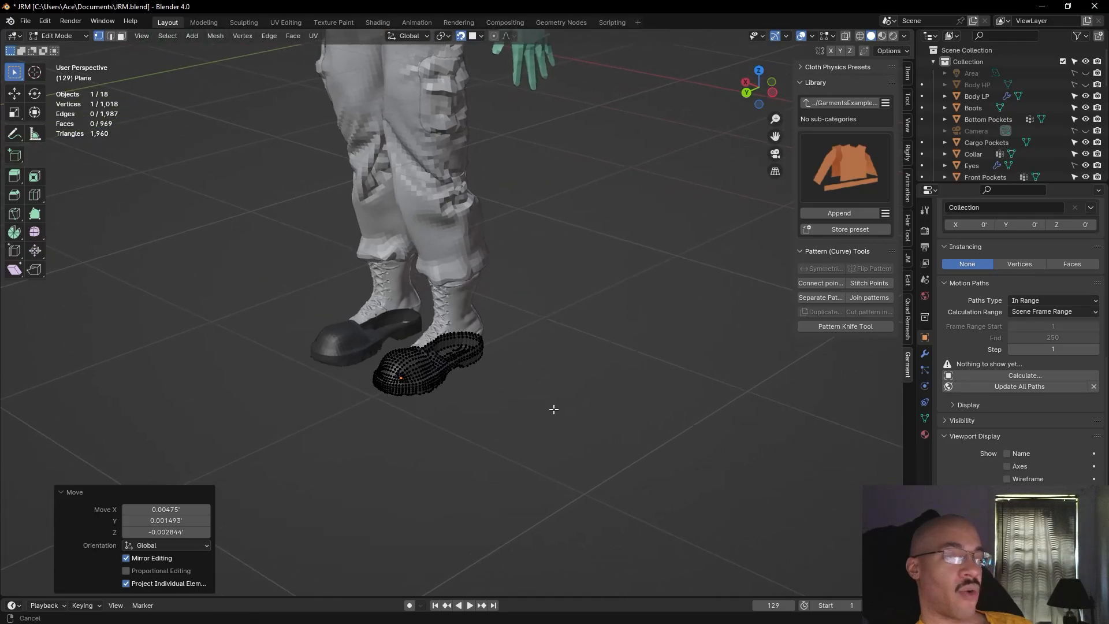
pyautogui.scroll(6, 495, 453)
pyautogui.scroll(8, 508, 461)
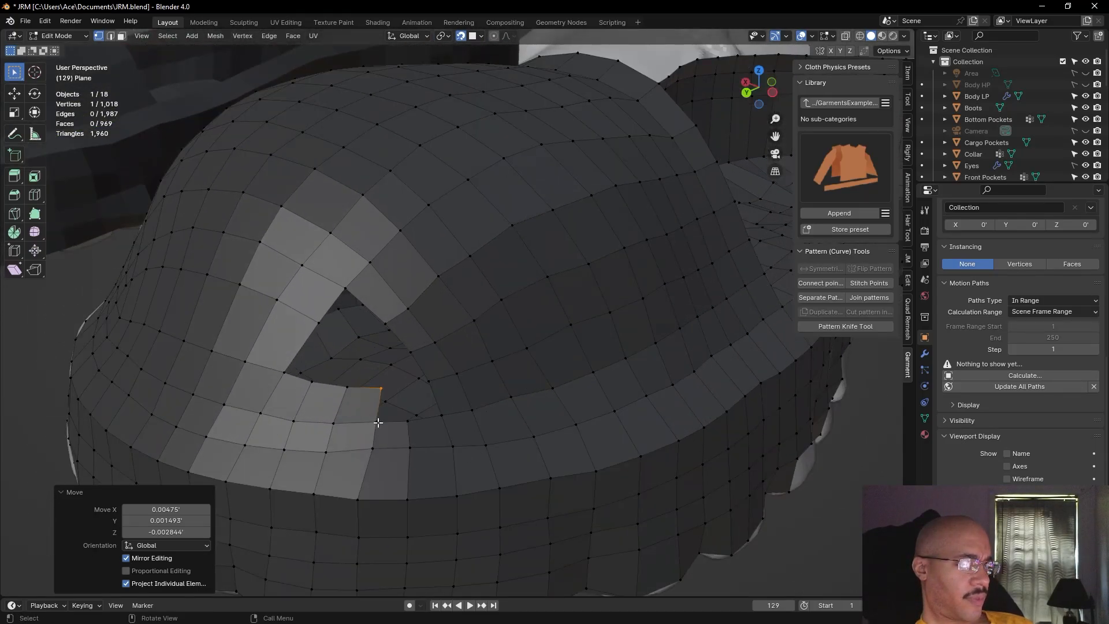
pyautogui.click(377, 421)
pyautogui.hotkey('alt', 'd')
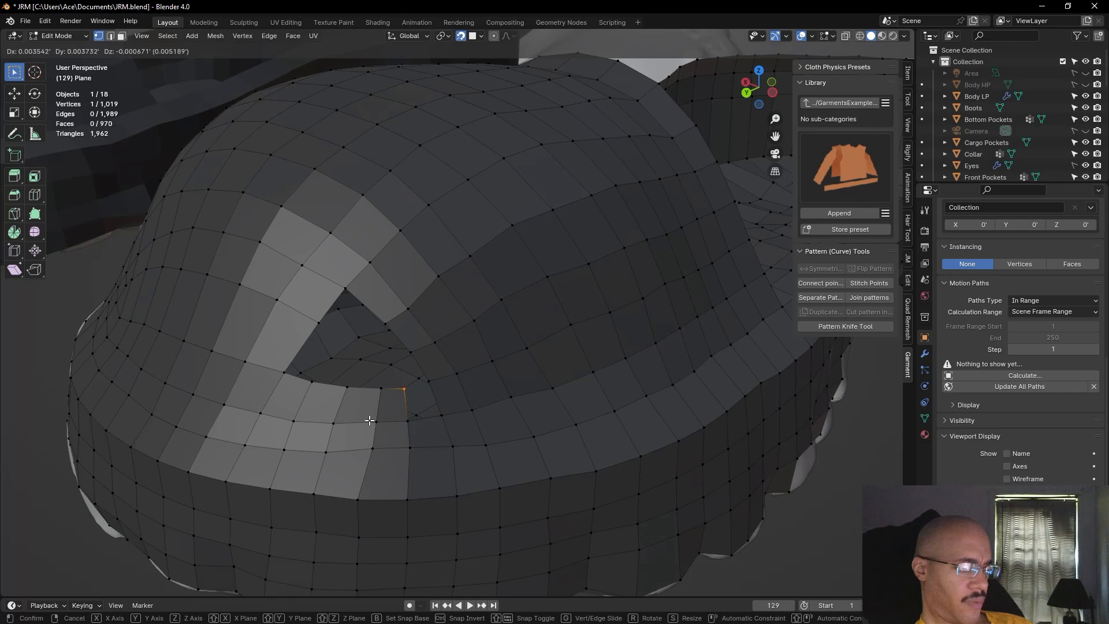
pyautogui.click(371, 419)
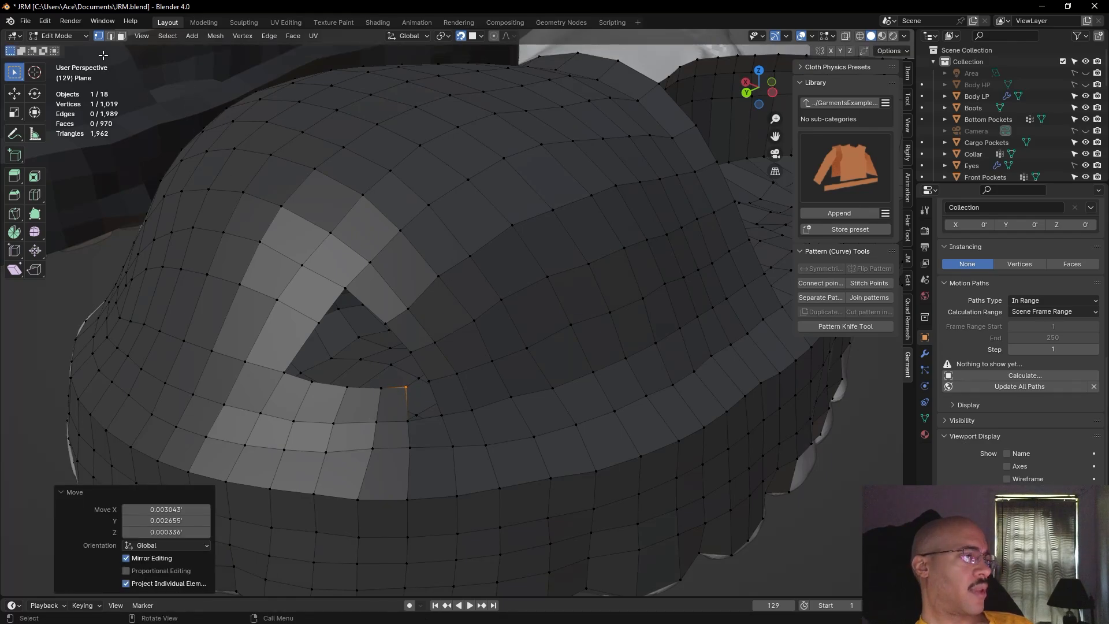
# Fill the gap at the end of the second row with a face from its three surrounding edges
pyautogui.click(107, 36)
pyautogui.click(405, 407)
pyautogui.keyDown('shift'); pyautogui.click(432, 399); pyautogui.keyUp('shift')
pyautogui.keyDown('shift'); pyautogui.click(427, 419); pyautogui.keyUp('shift')
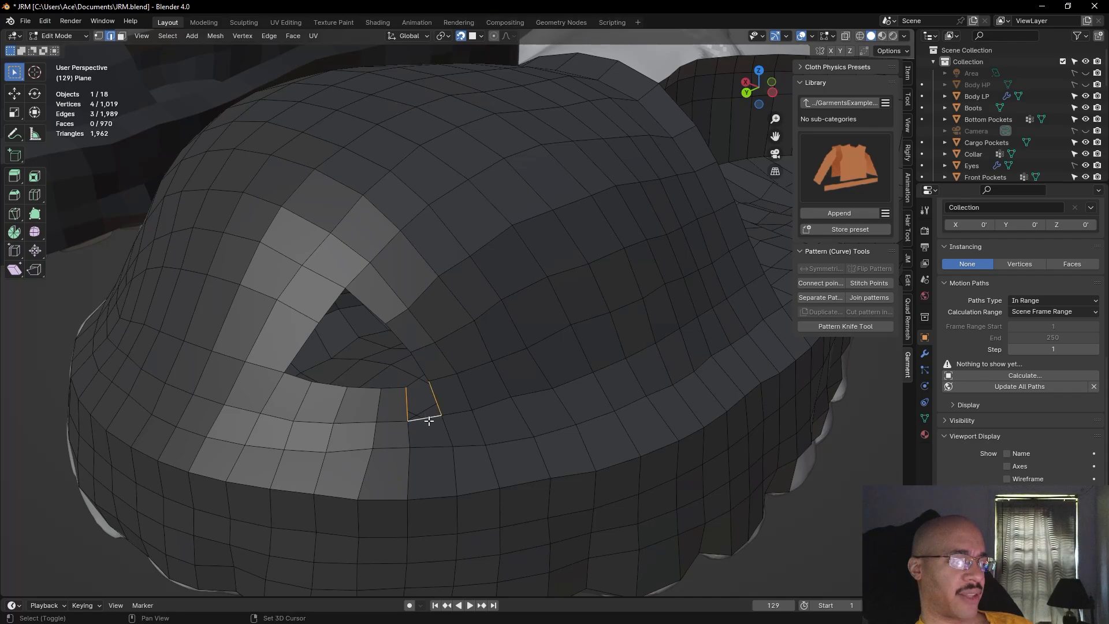
pyautogui.press('f')
pyautogui.click(832, 529)
pyautogui.moveTo(832, 528); pyautogui.dragTo(679, 534, button='middle')
pyautogui.keyDown('alt'); pyautogui.keyDown('shift'); pyautogui.moveTo(725, 512); pyautogui.dragTo(671, 529); pyautogui.keyUp('shift'); pyautogui.keyUp('alt')
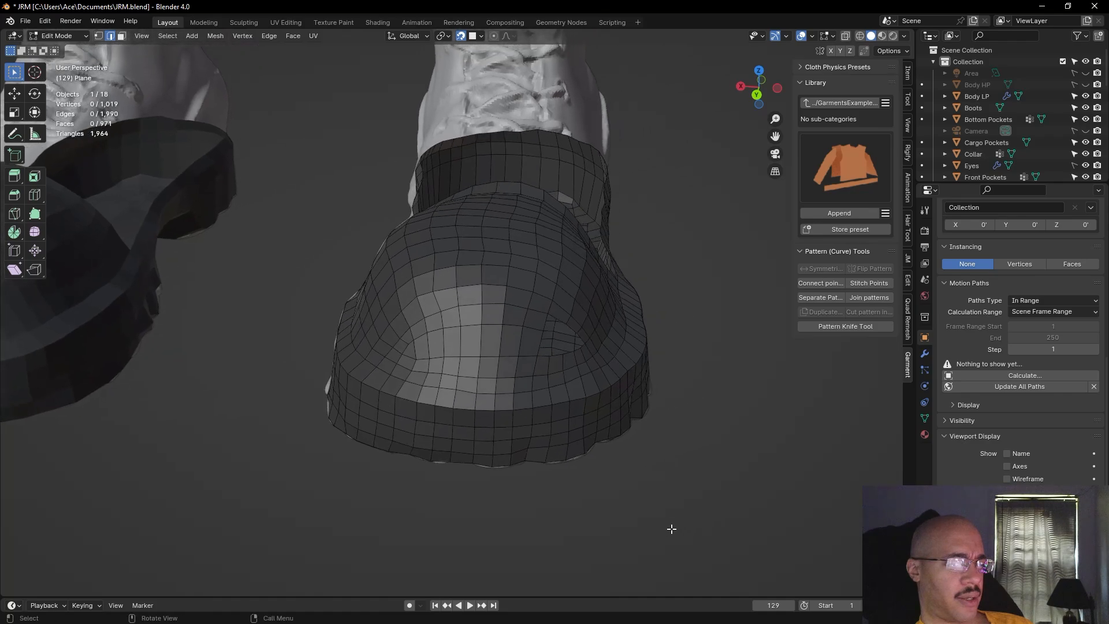
# Add the first quad of a third row at the inner corner of the toe opening and place its new vertex
pyautogui.scroll(-5, 663, 523)
pyautogui.scroll(6, 663, 523)
pyautogui.keyDown('shift'); pyautogui.moveTo(695, 544); pyautogui.dragTo(592, 556, button='middle'); pyautogui.keyUp('shift')
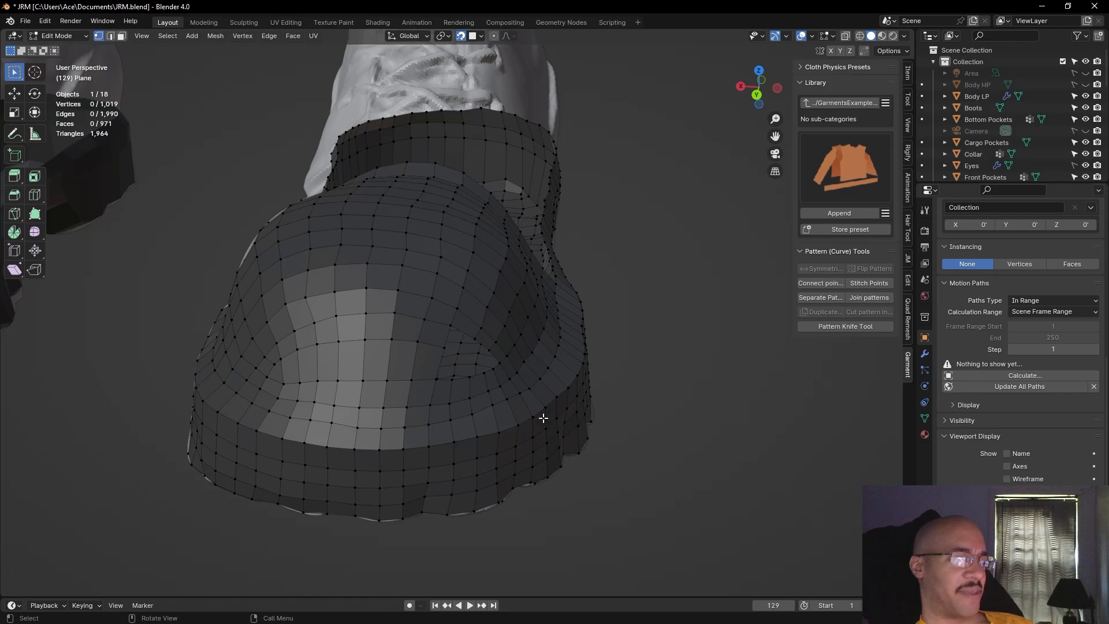
pyautogui.click(438, 379)
pyautogui.press('e')
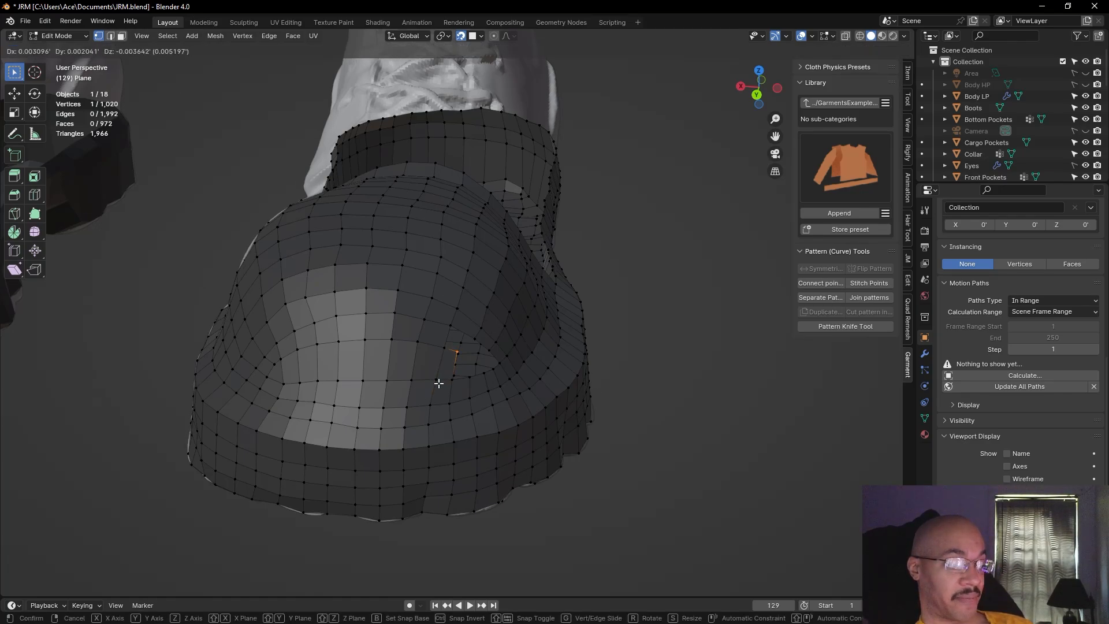
pyautogui.click(440, 383)
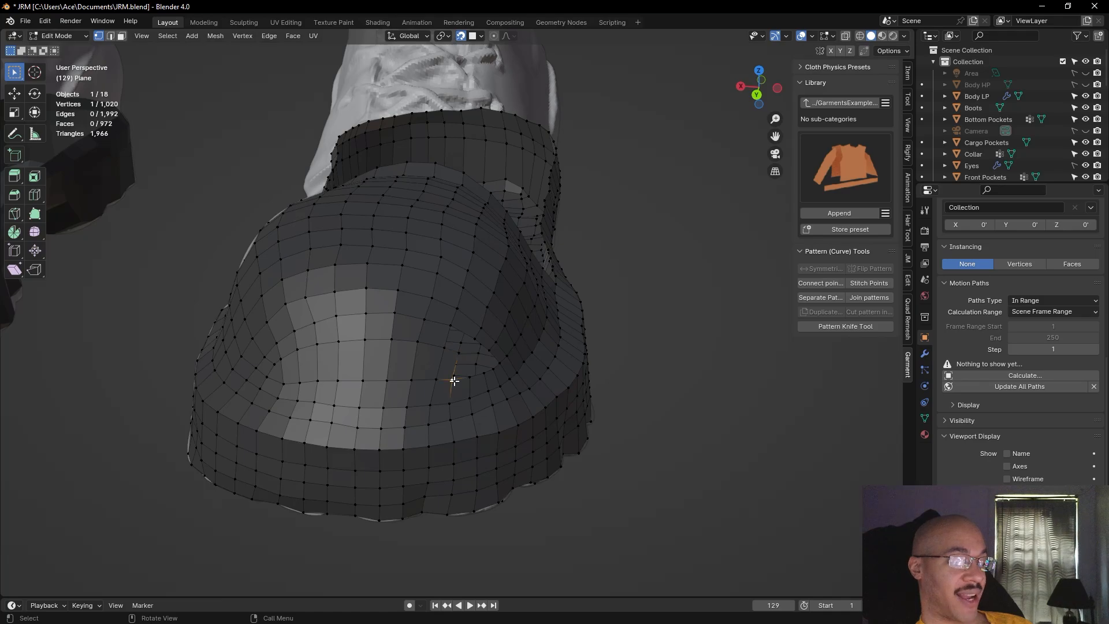
# Add the next quad to the third row in the shoe's toe opening and nudge the neighbouring vertex on the opening's upper edge
pyautogui.press('e')
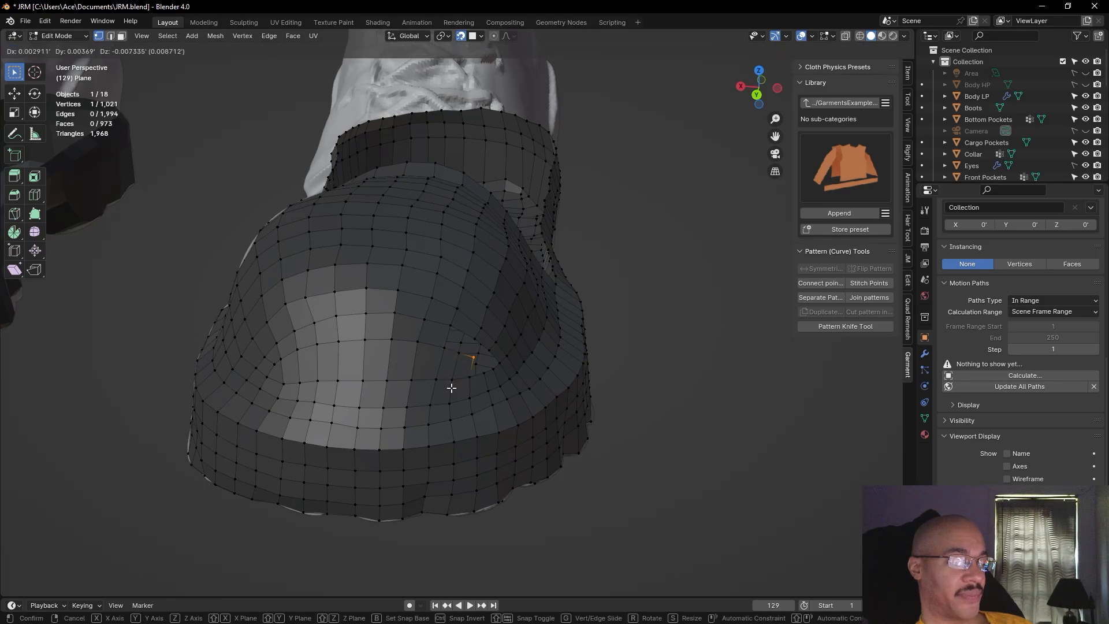
pyautogui.click(450, 387)
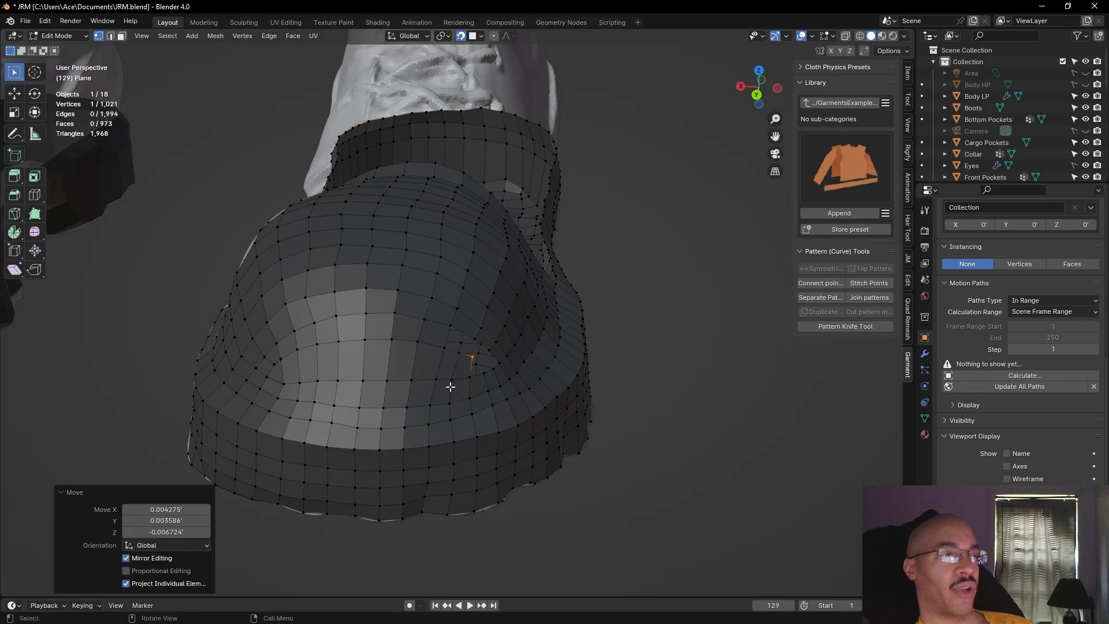
pyautogui.click(694, 336)
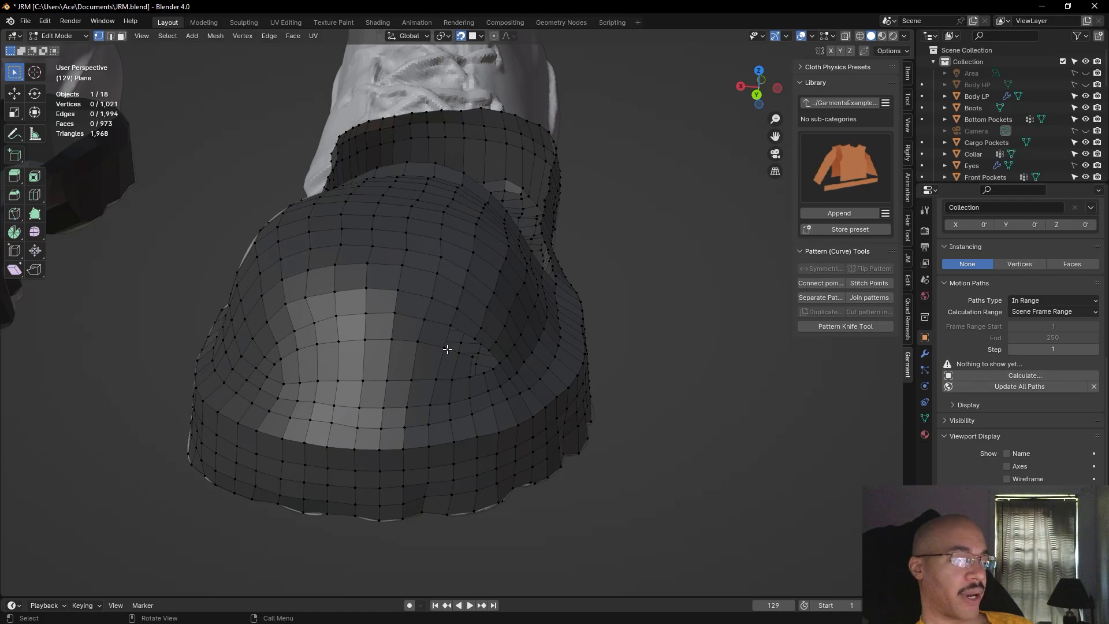
pyautogui.click(474, 339)
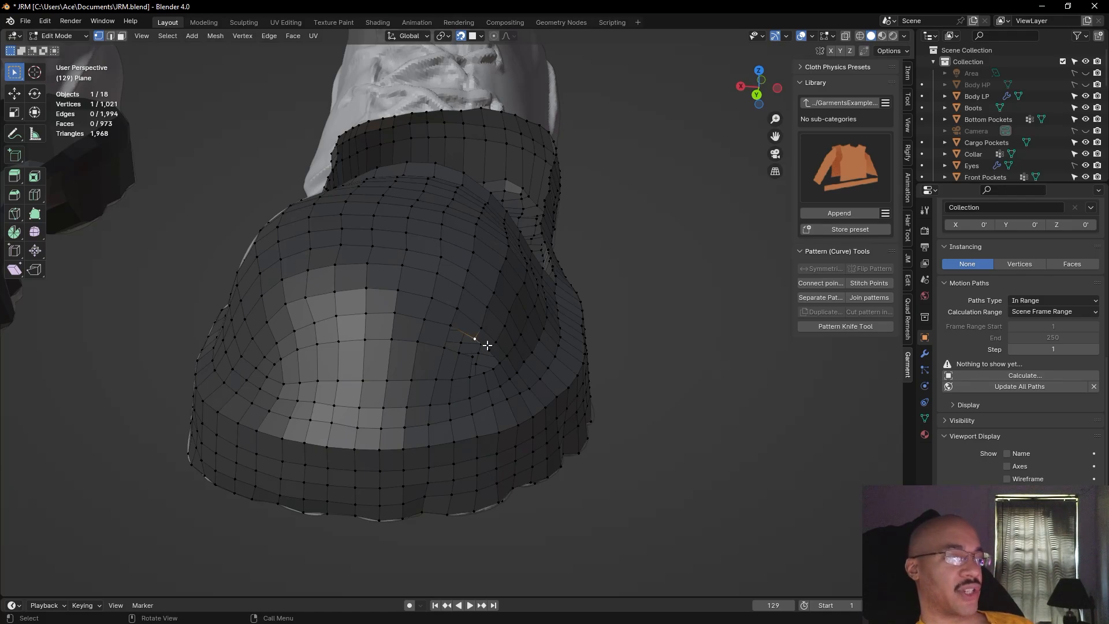
pyautogui.press('g')
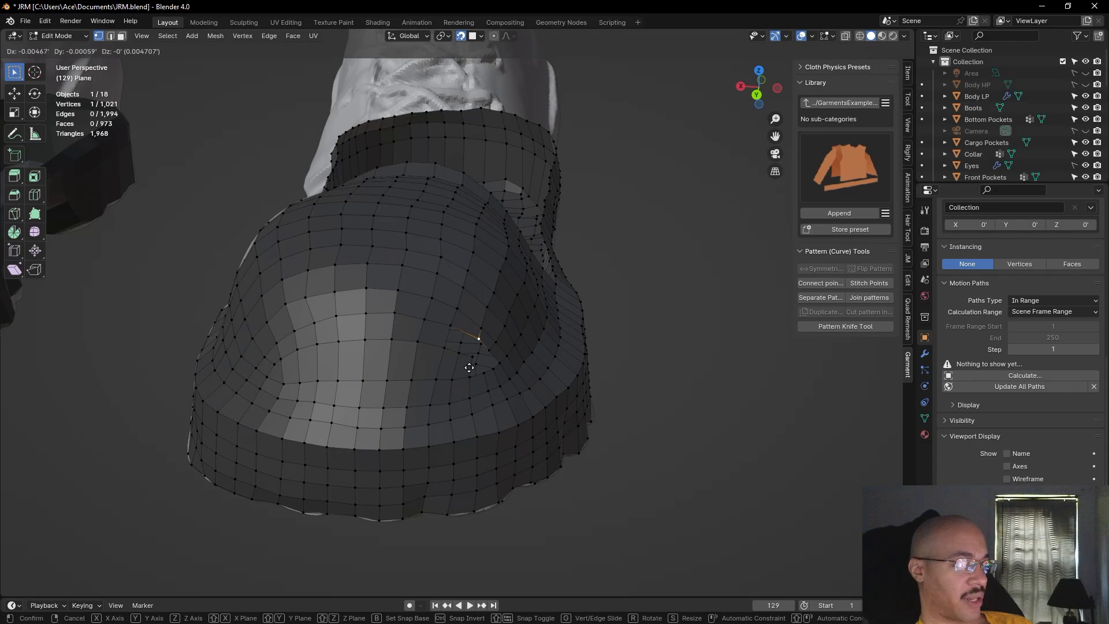
pyautogui.click(468, 367)
# Add a quad from each side at the outer end of the toe opening and position their new vertices close together
pyautogui.moveTo(646, 396)
pyautogui.mouseDown(button='middle')
pyautogui.moveTo(583, 399)
pyautogui.moveTo(572, 418)
pyautogui.mouseUp(button='middle')
pyautogui.keyDown('shift'); pyautogui.moveTo(528, 463); pyautogui.dragTo(498, 466, button='middle'); pyautogui.keyUp('shift')
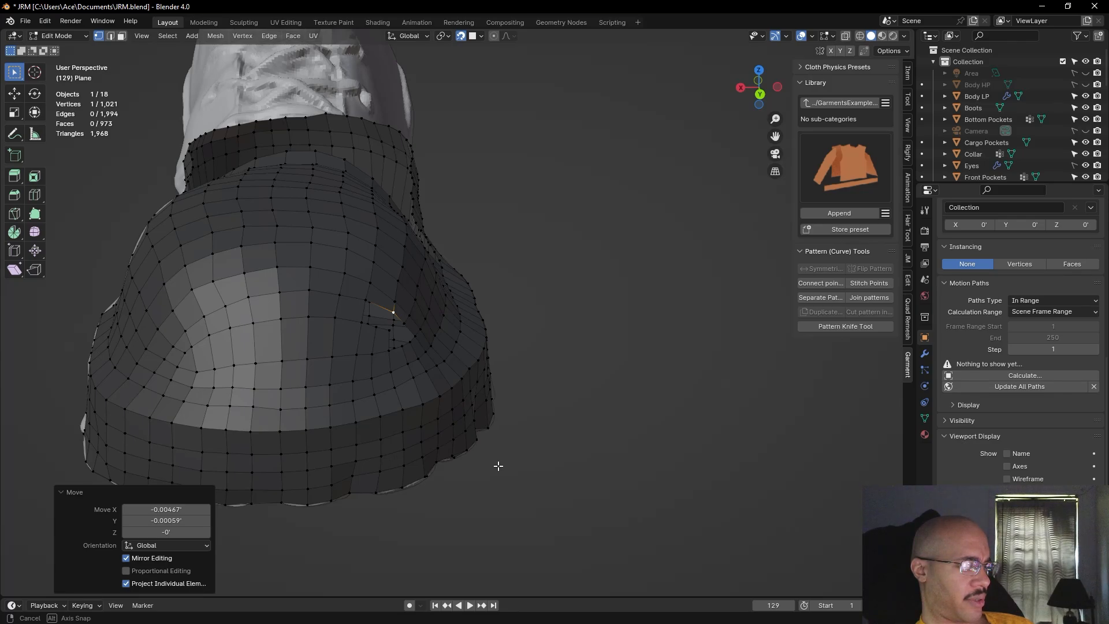
pyautogui.moveTo(517, 323); pyautogui.dragTo(542, 458, button='middle')
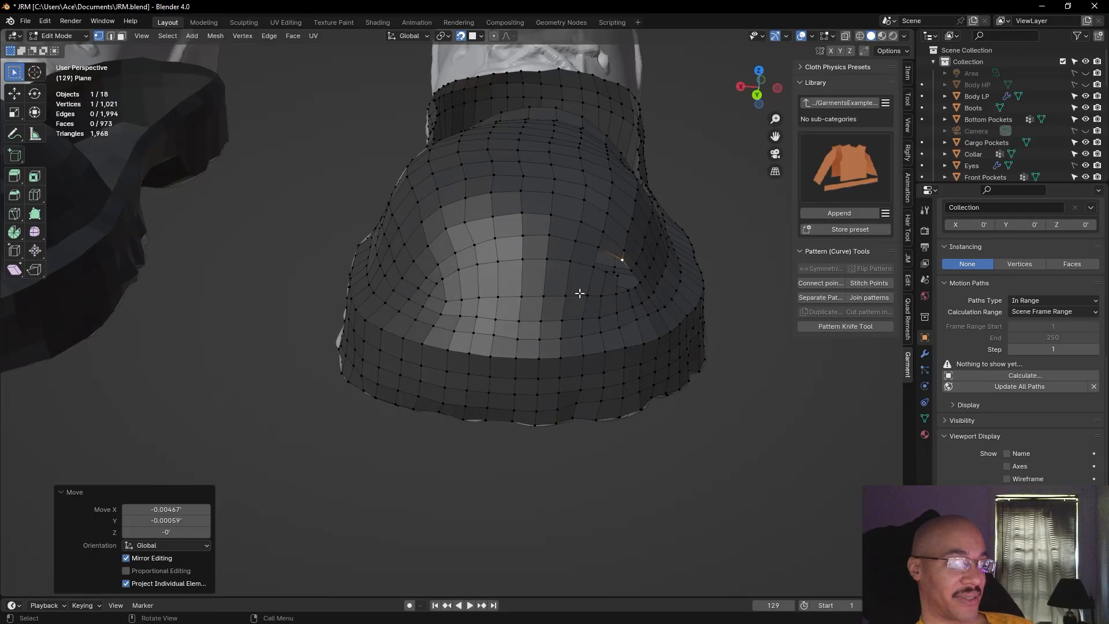
pyautogui.moveTo(628, 284); pyautogui.dragTo(668, 389, button='middle')
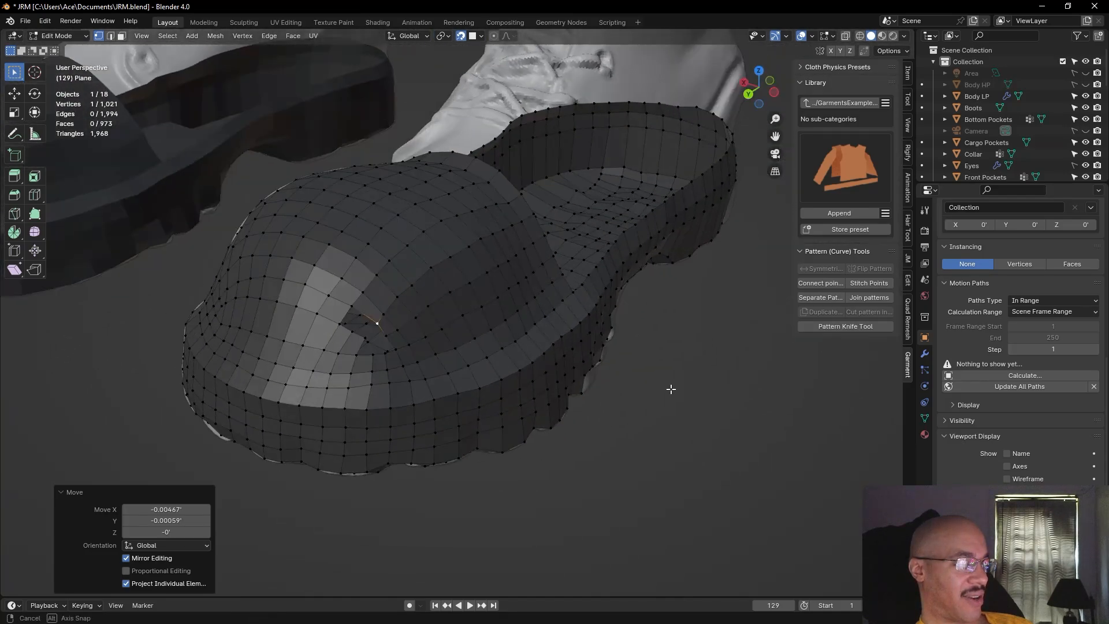
pyautogui.moveTo(555, 460); pyautogui.dragTo(487, 492, button='middle')
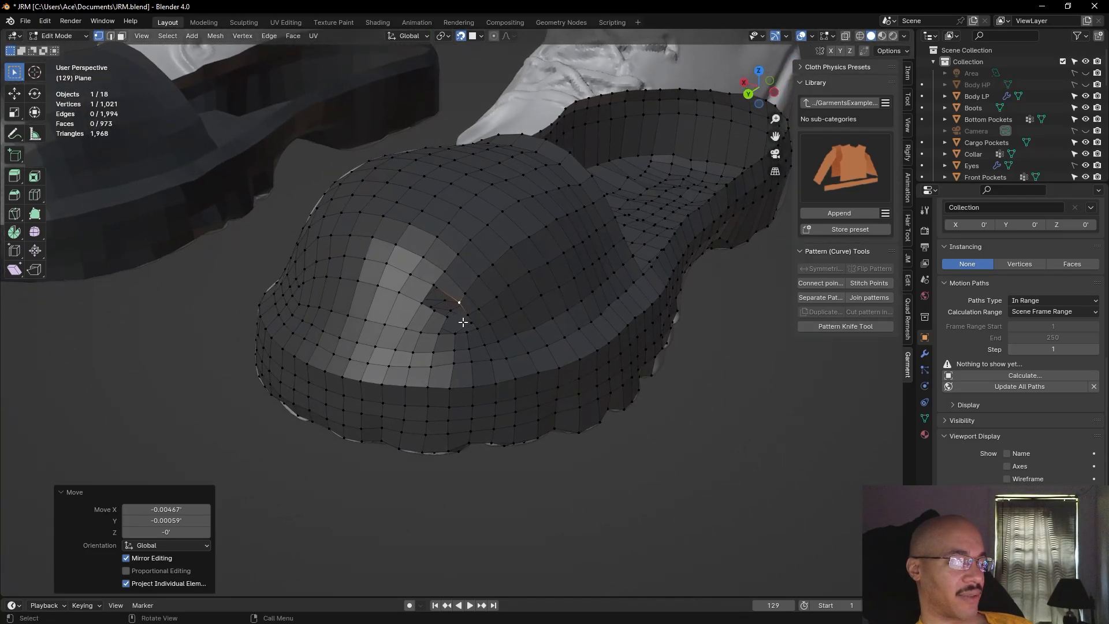
pyautogui.scroll(3, 433, 306)
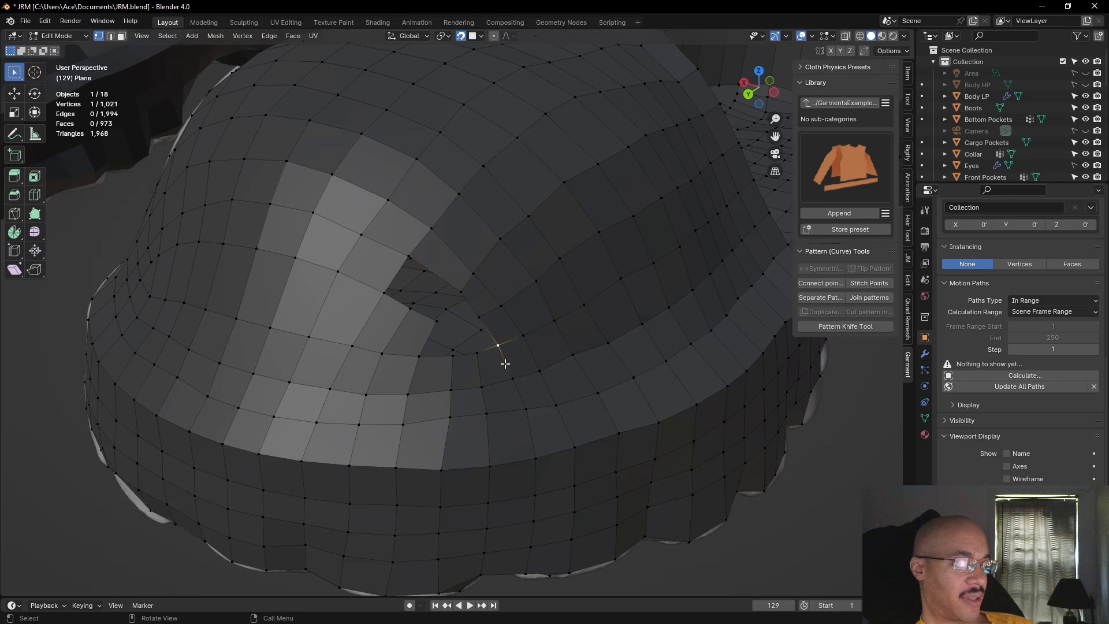
pyautogui.press('e')
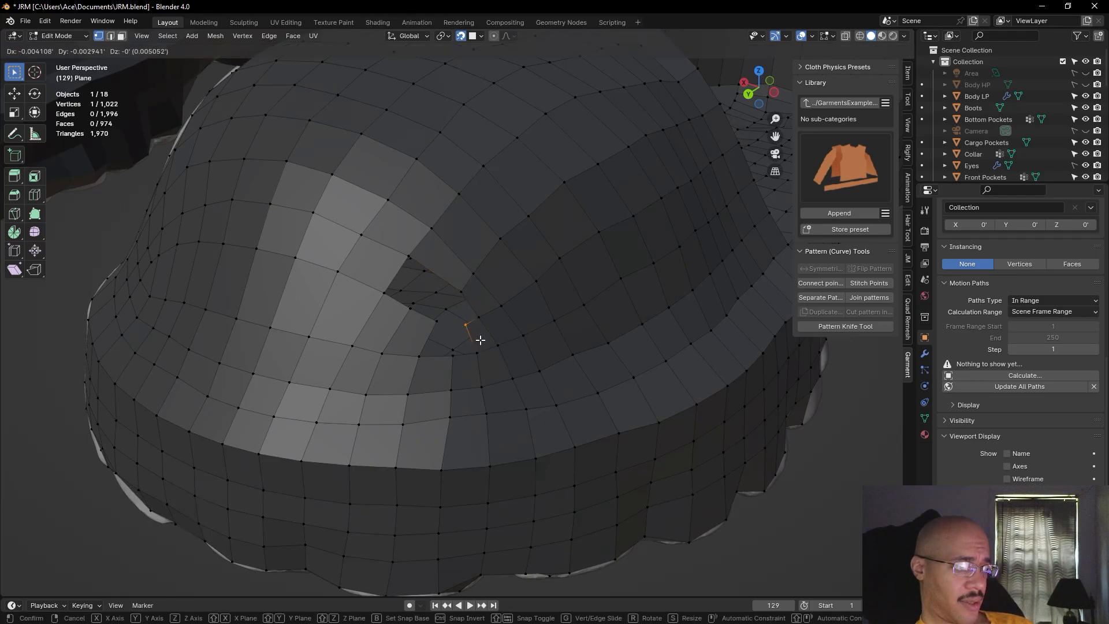
pyautogui.click(480, 339)
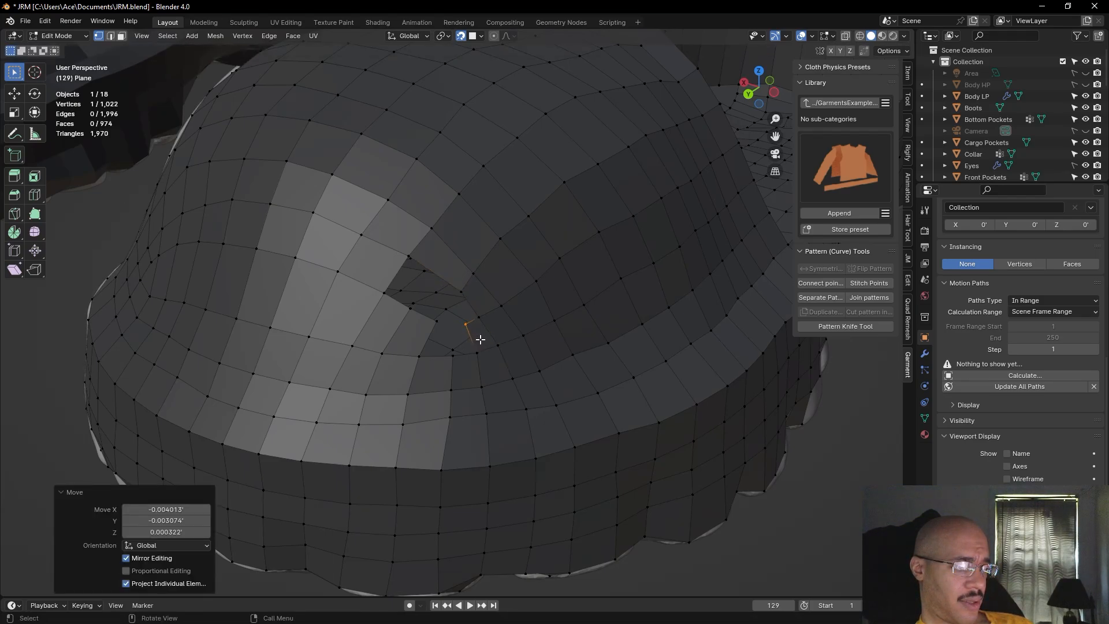
pyautogui.press('e')
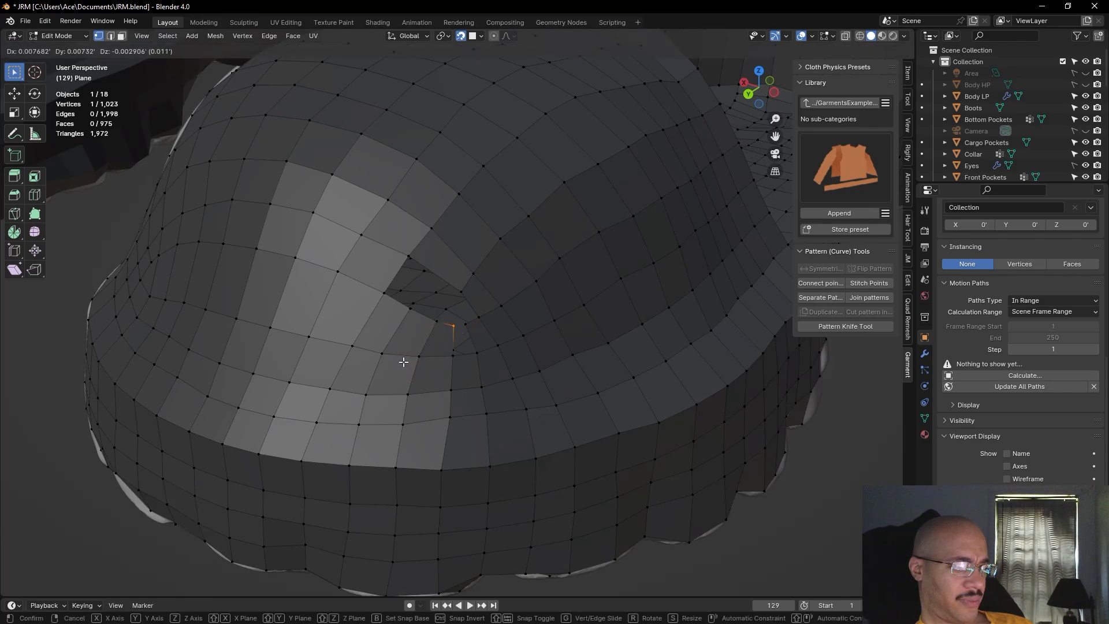
pyautogui.click(403, 363)
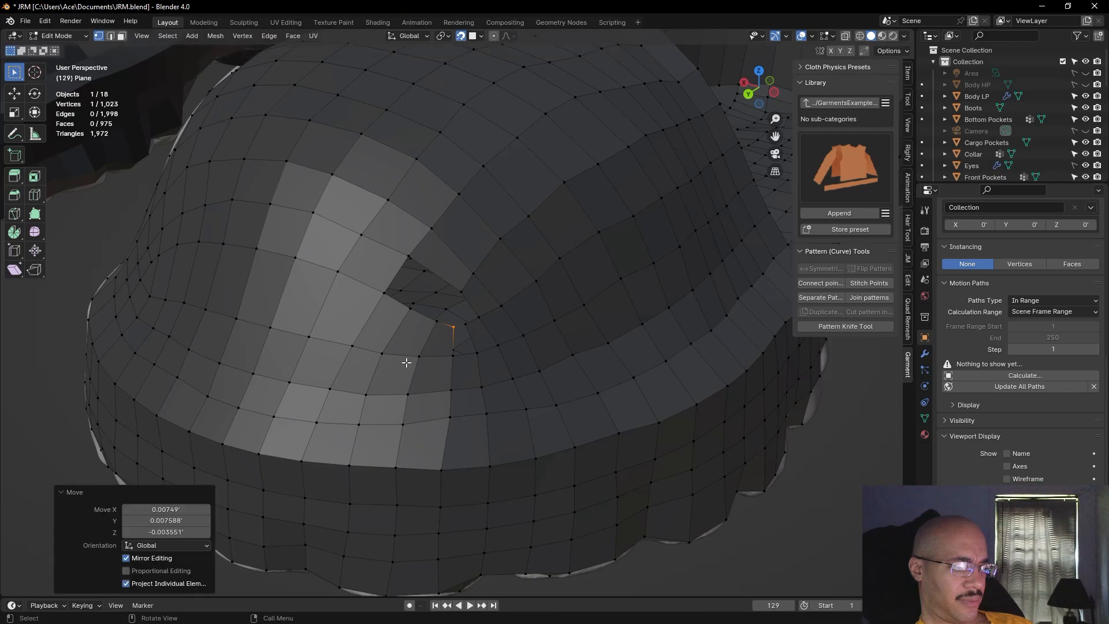
# Fill the gap between the two new quads with a face built from their facing edges
pyautogui.click(111, 36)
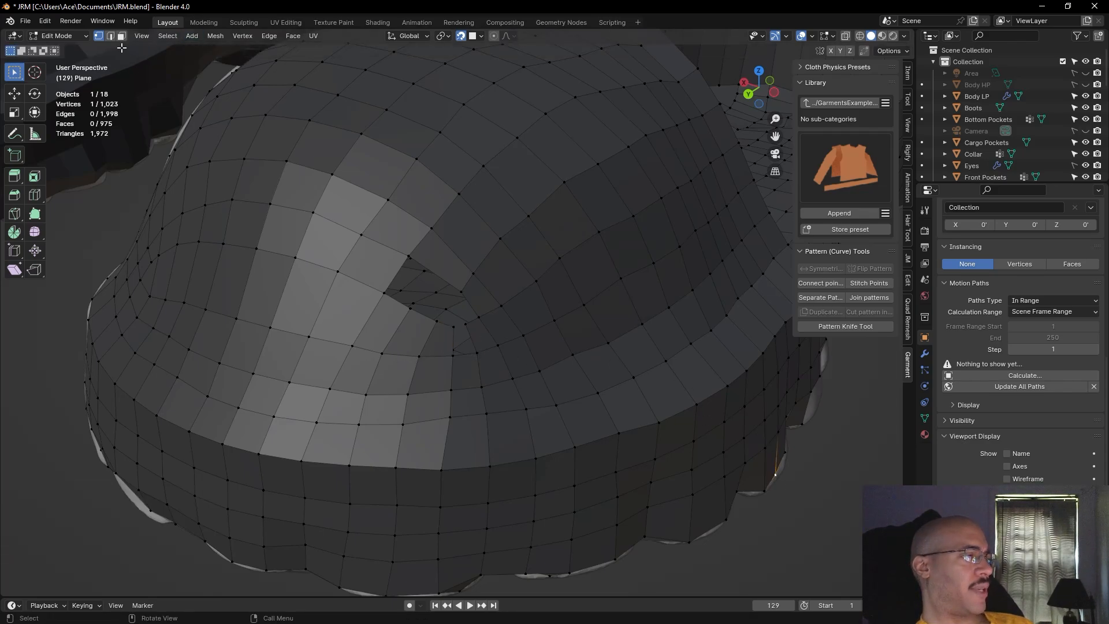
pyautogui.keyDown('shift'); pyautogui.click(454, 342); pyautogui.keyUp('shift')
pyautogui.keyDown('shift'); pyautogui.click(471, 335); pyautogui.keyUp('shift')
pyautogui.press('f')
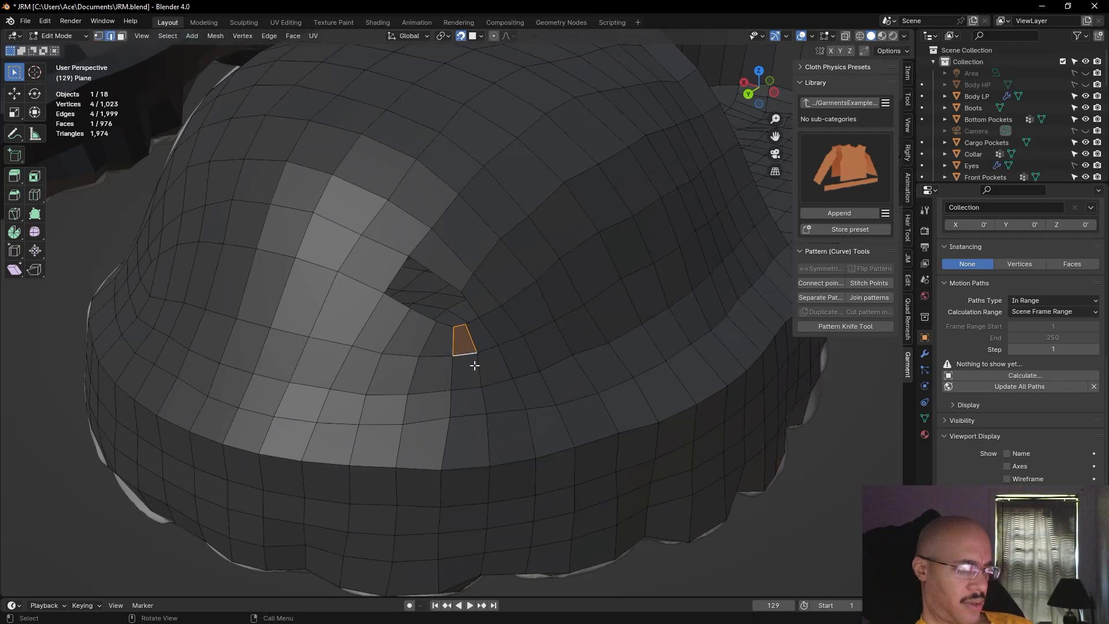
pyautogui.click(820, 496)
# Examine the shoe toe's edge flow and the remaining opening from the front, the side and above
pyautogui.scroll(-2, 809, 496)
pyautogui.scroll(-1, 803, 498)
pyautogui.moveTo(801, 500); pyautogui.dragTo(619, 497, button='middle')
pyautogui.scroll(1, 738, 527)
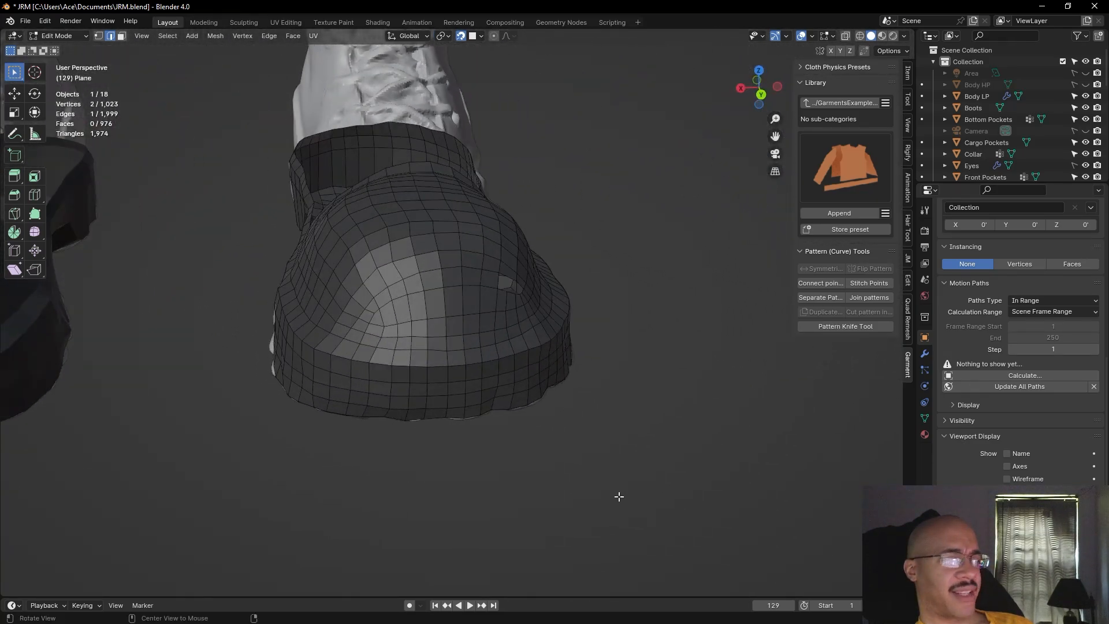
pyautogui.moveTo(676, 414); pyautogui.dragTo(646, 497, button='middle')
pyautogui.scroll(2, 680, 458)
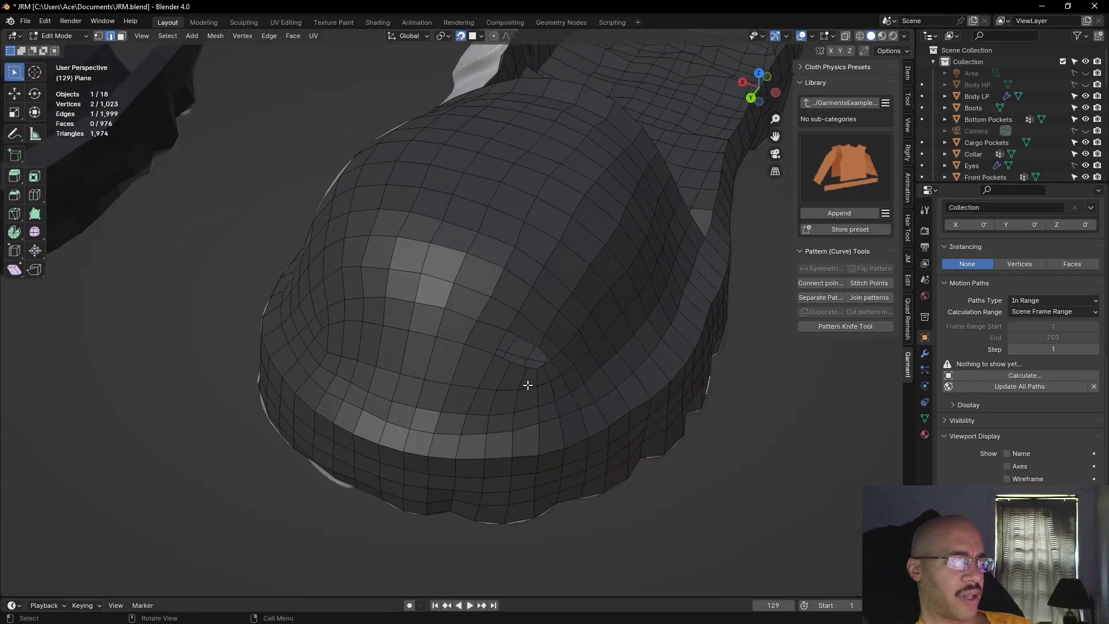
pyautogui.scroll(2, 527, 384)
pyautogui.moveTo(452, 456); pyautogui.dragTo(442, 425, button='middle')
pyautogui.scroll(-5, 467, 447)
pyautogui.click(511, 455)
pyautogui.keyDown('alt'); pyautogui.moveTo(514, 456); pyautogui.dragTo(595, 507); pyautogui.keyUp('alt')
pyautogui.scroll(2, 555, 497)
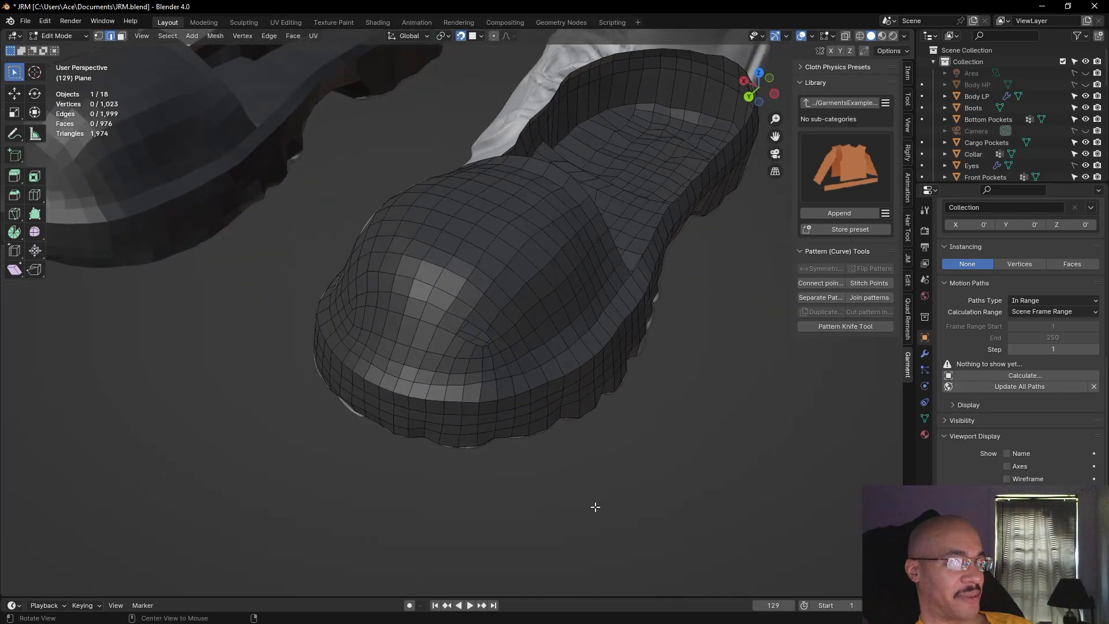
pyautogui.scroll(2, 599, 508)
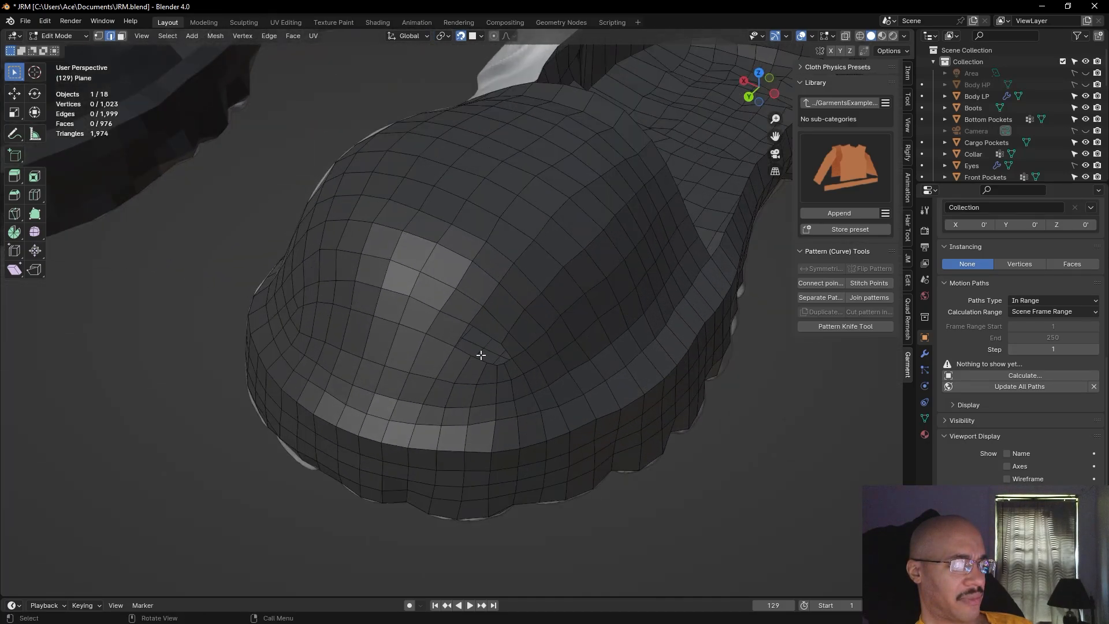
pyautogui.scroll(2, 468, 362)
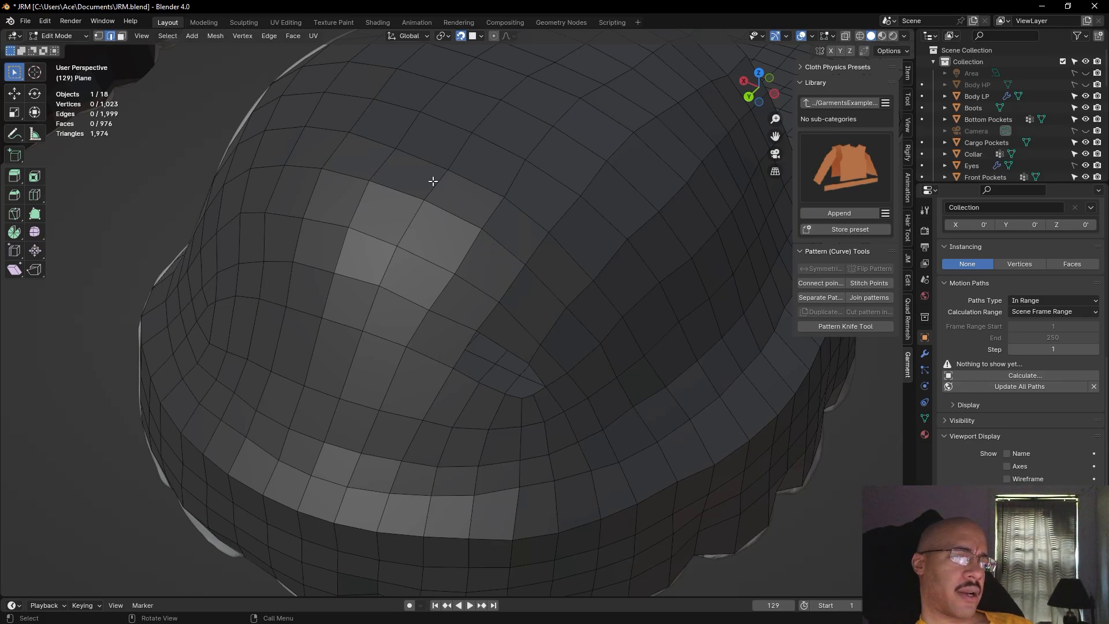
# Add two more quads at the outer corner of the remaining toe opening and place their new vertices inside it
pyautogui.click(98, 36)
pyautogui.click(543, 389)
pyautogui.press('f')
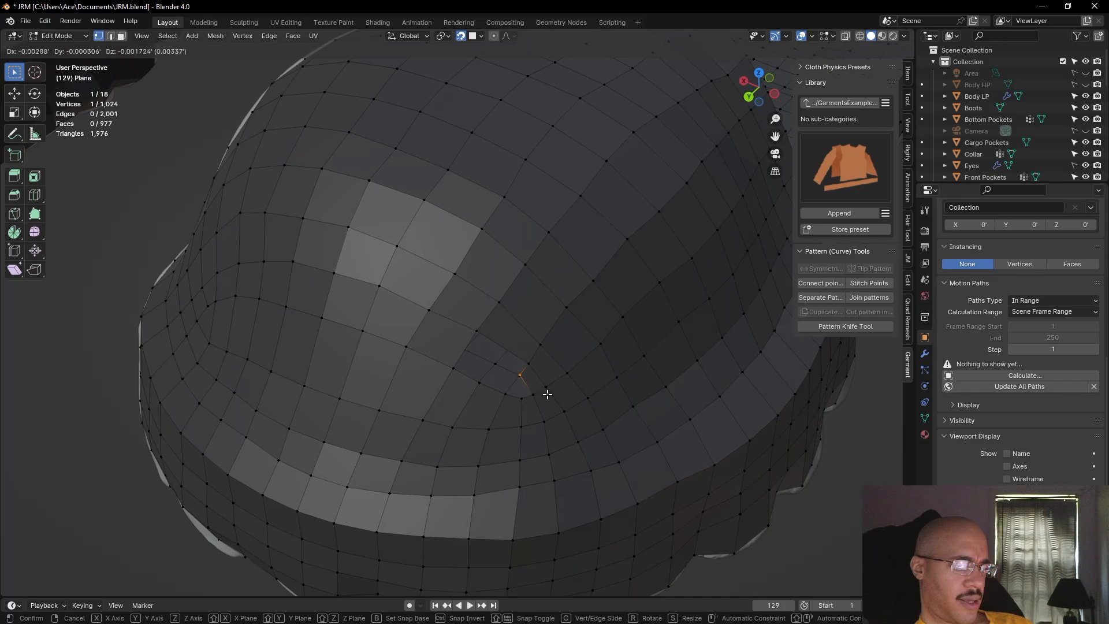
pyautogui.click(548, 394)
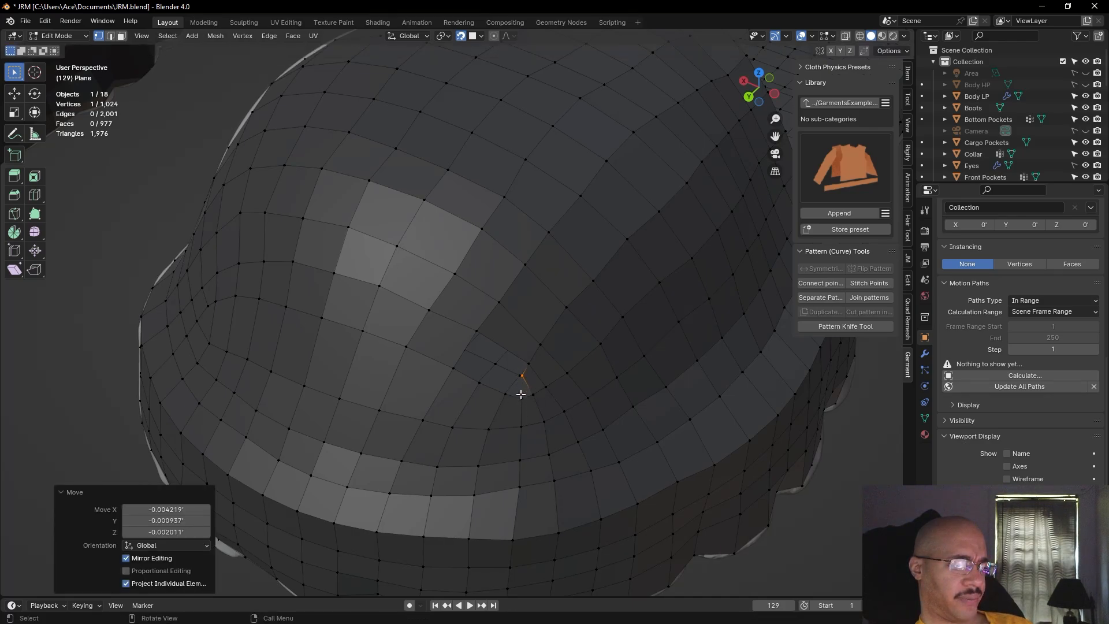
pyautogui.press('e')
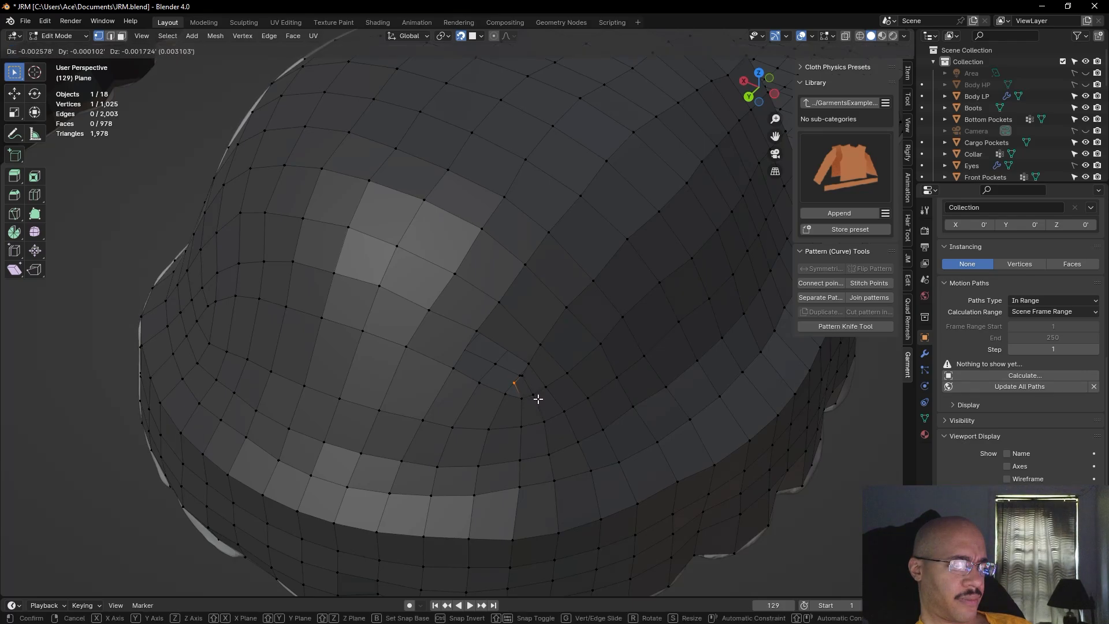
pyautogui.click(537, 399)
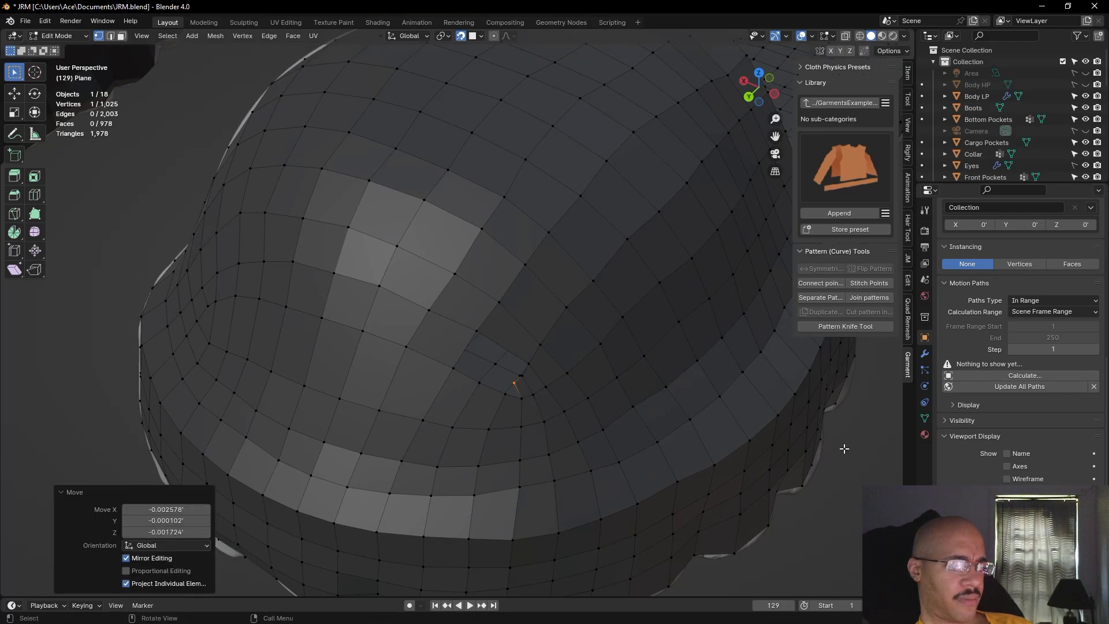
pyautogui.click(844, 453)
# Examine the toe's topology around the small remaining opening from the front and the side
pyautogui.keyDown('shift'); pyautogui.moveTo(849, 471); pyautogui.dragTo(782, 438, button='middle'); pyautogui.keyUp('shift')
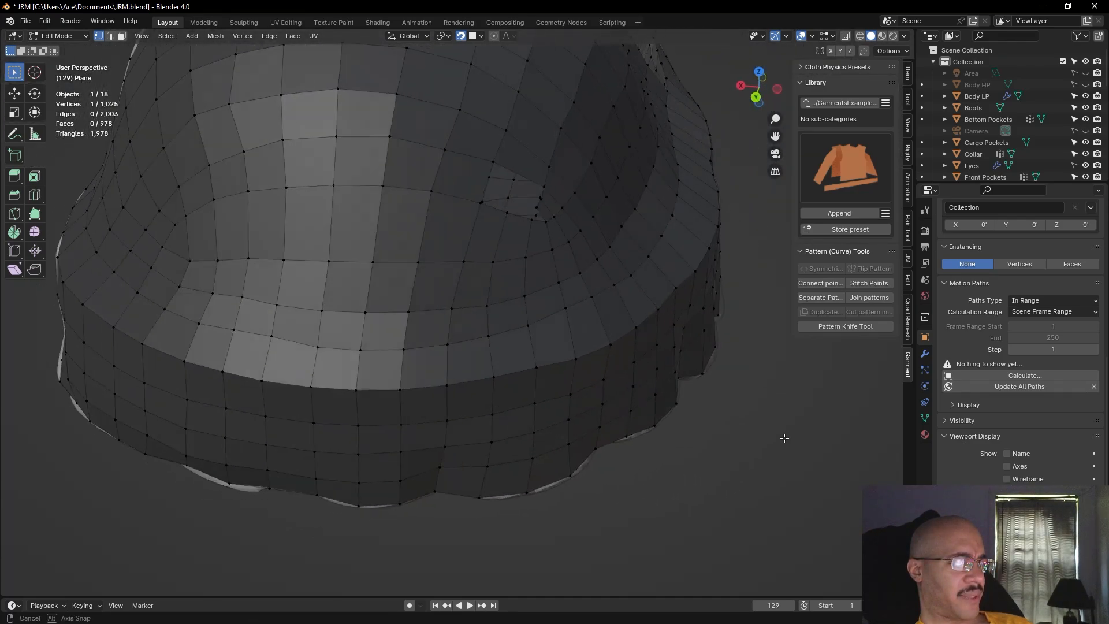
pyautogui.scroll(-4, 782, 437)
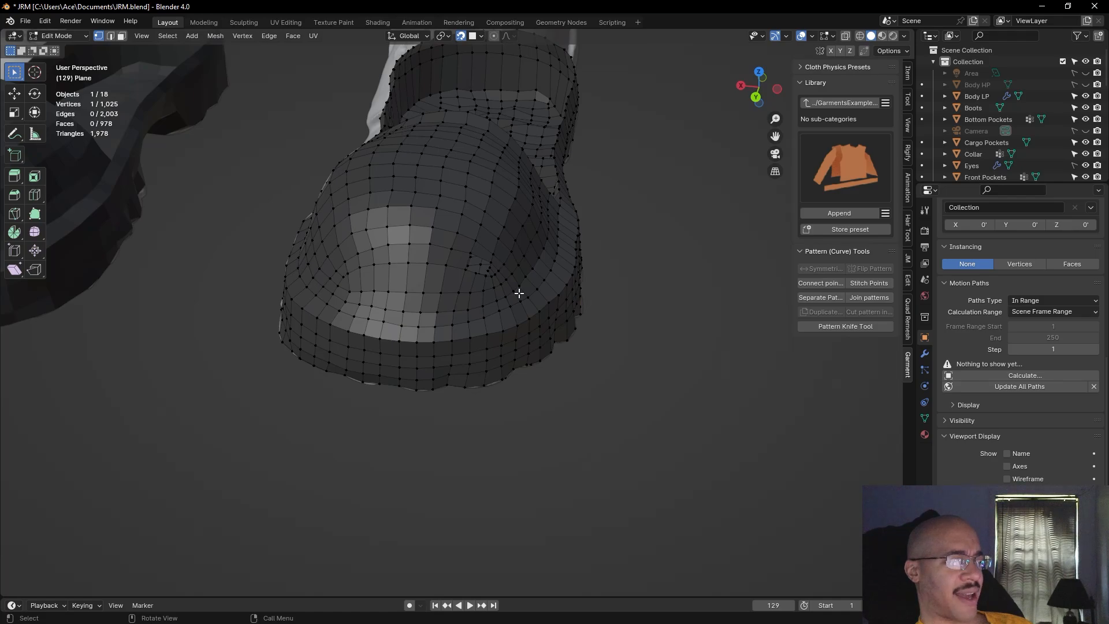
pyautogui.moveTo(589, 404); pyautogui.dragTo(466, 284, button='middle')
pyautogui.click(558, 373)
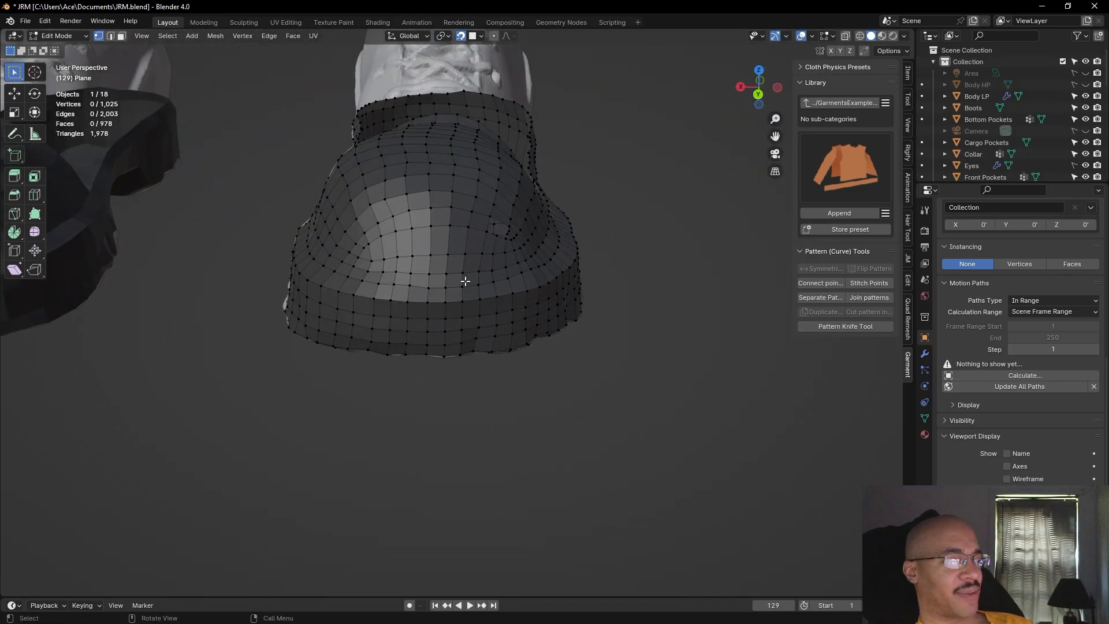
pyautogui.moveTo(638, 257); pyautogui.dragTo(452, 243, button='middle')
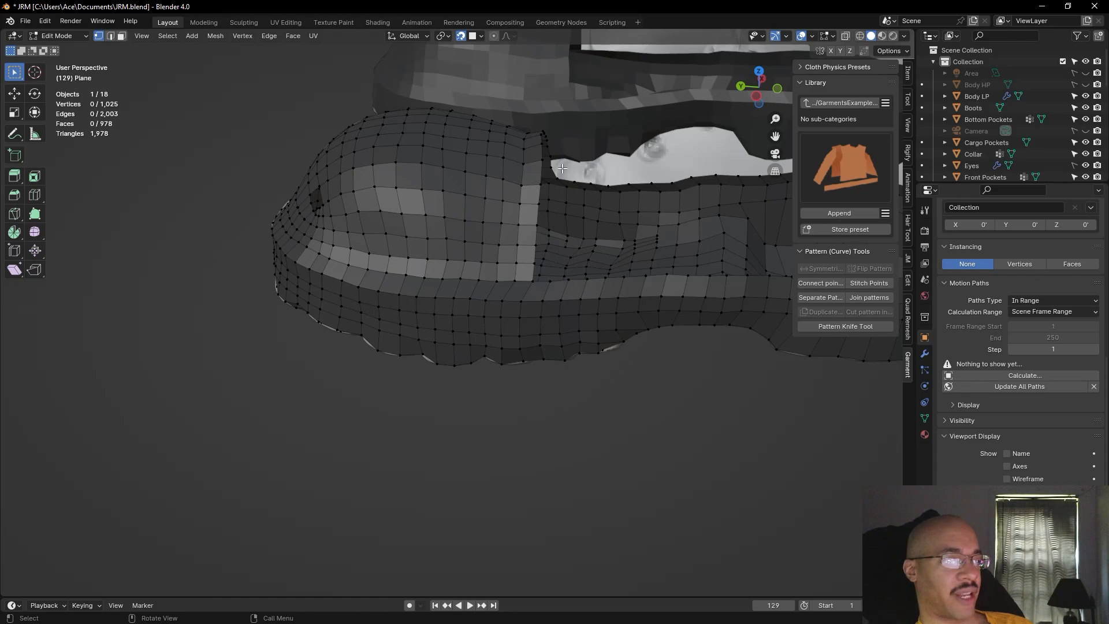
pyautogui.moveTo(438, 445); pyautogui.dragTo(563, 444, button='middle')
pyautogui.scroll(3, 570, 426)
pyautogui.scroll(1, 634, 344)
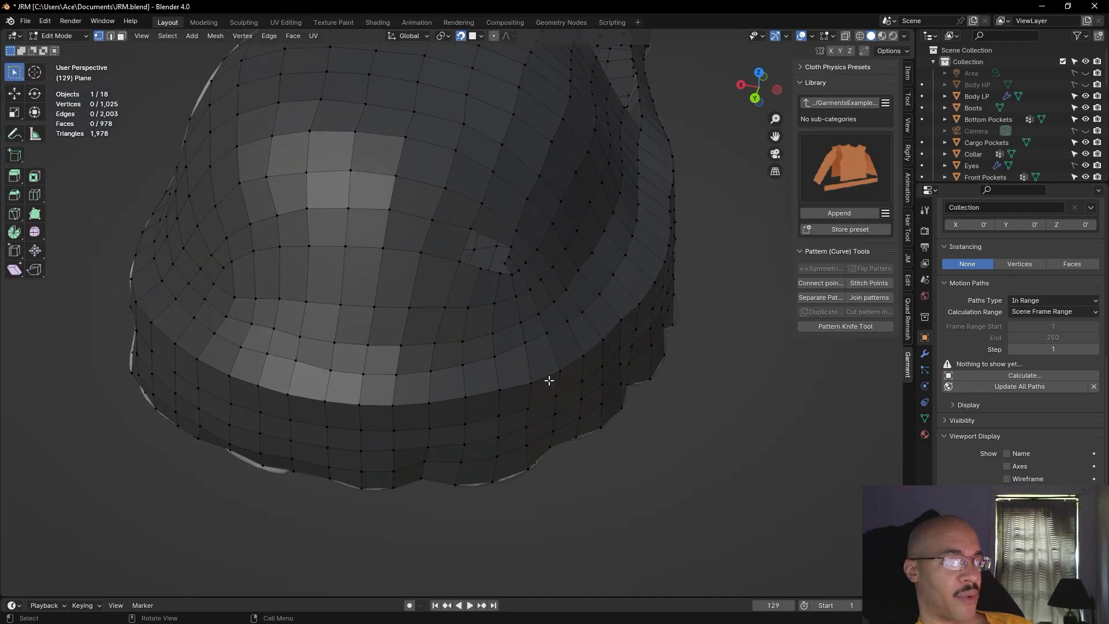
pyautogui.scroll(1, 530, 299)
pyautogui.scroll(-2, 531, 300)
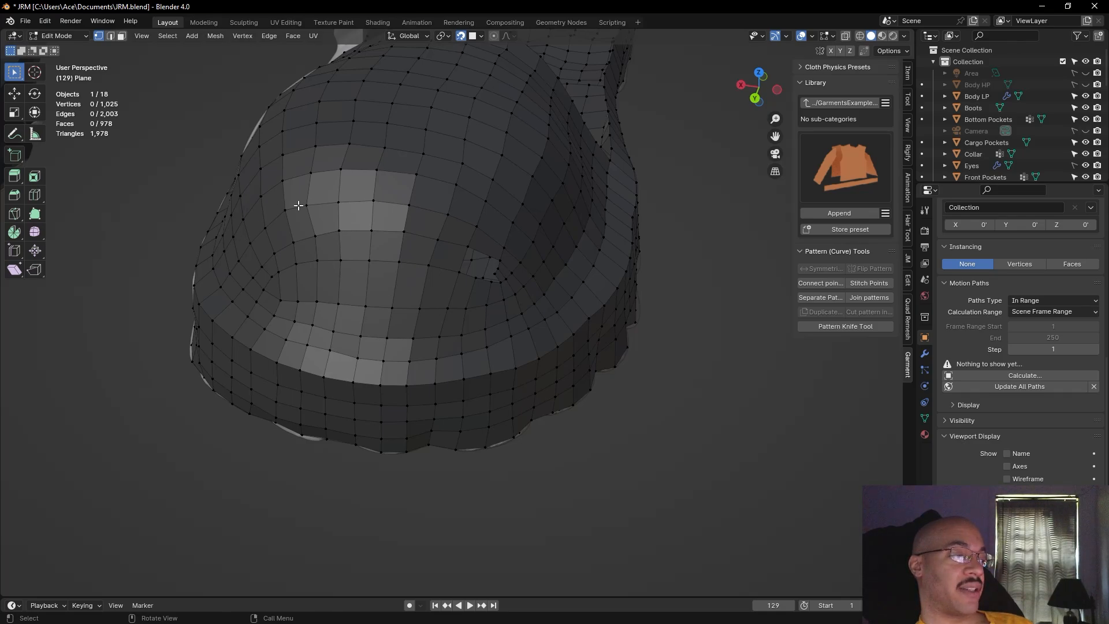
# Fill the small notch at the opening's outer corner with a triangular face from its two adjoining edges
pyautogui.scroll(3, 601, 364)
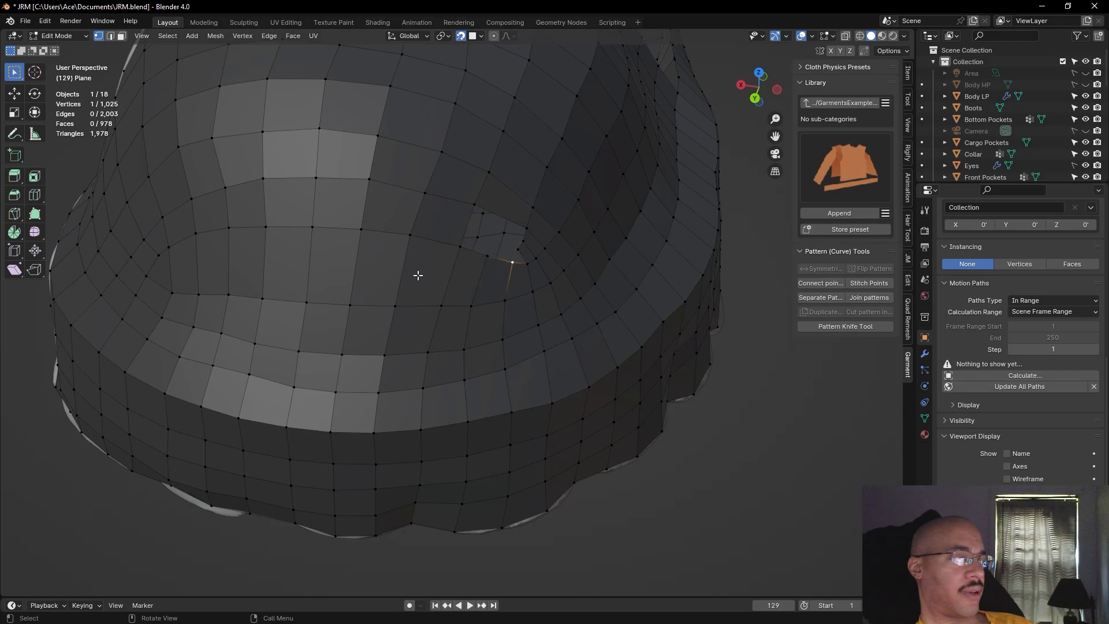
pyautogui.click(110, 36)
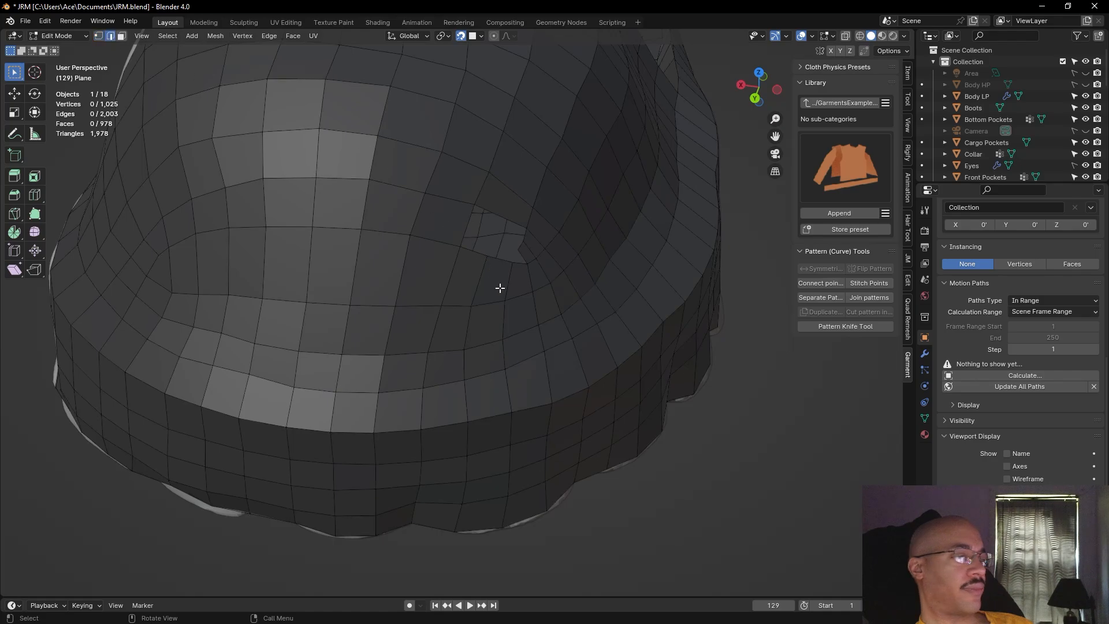
pyautogui.click(518, 264)
pyautogui.keyDown('shift'); pyautogui.click(515, 260); pyautogui.keyUp('shift')
pyautogui.press('f')
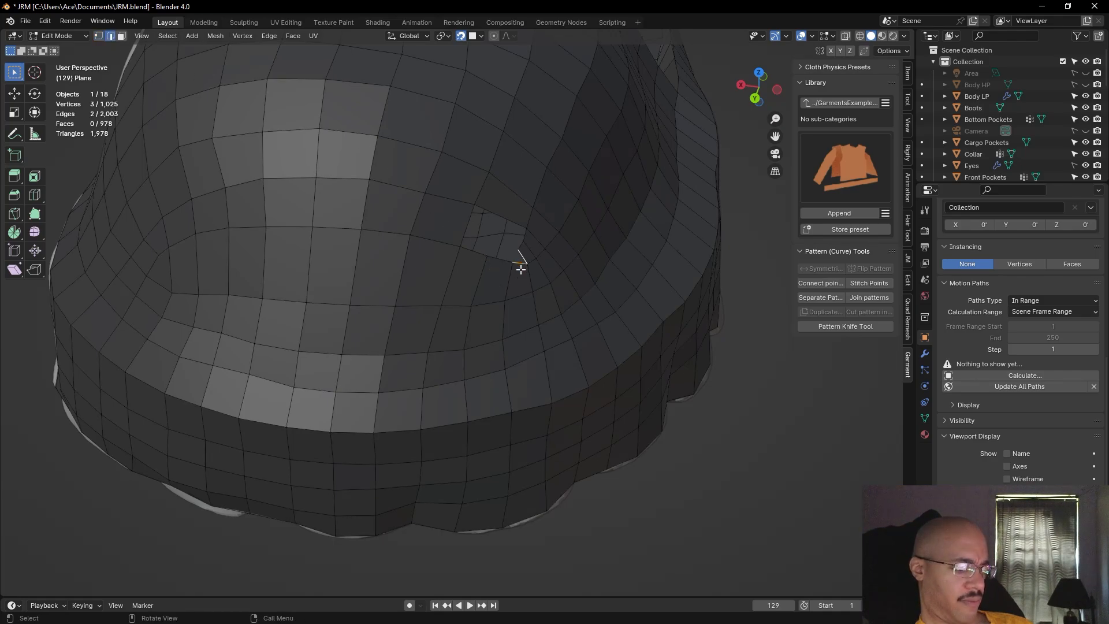
pyautogui.click(731, 409)
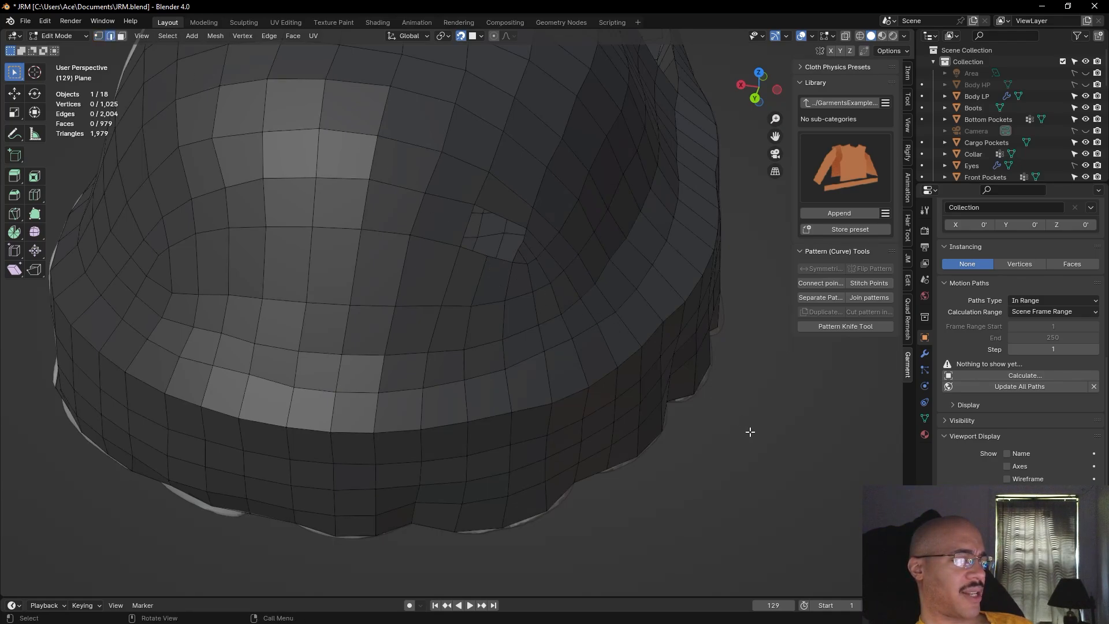
# Check the border of the remaining toe opening by selecting its edges in turn
pyautogui.moveTo(725, 448); pyautogui.dragTo(623, 500, button='middle')
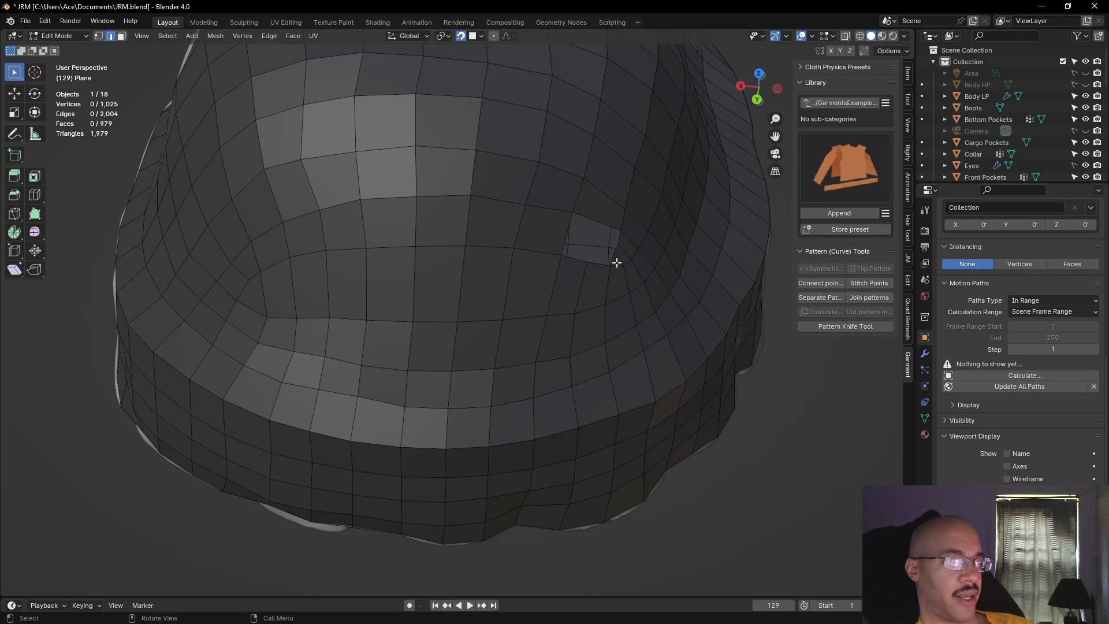
pyautogui.moveTo(742, 248); pyautogui.dragTo(599, 314, button='middle')
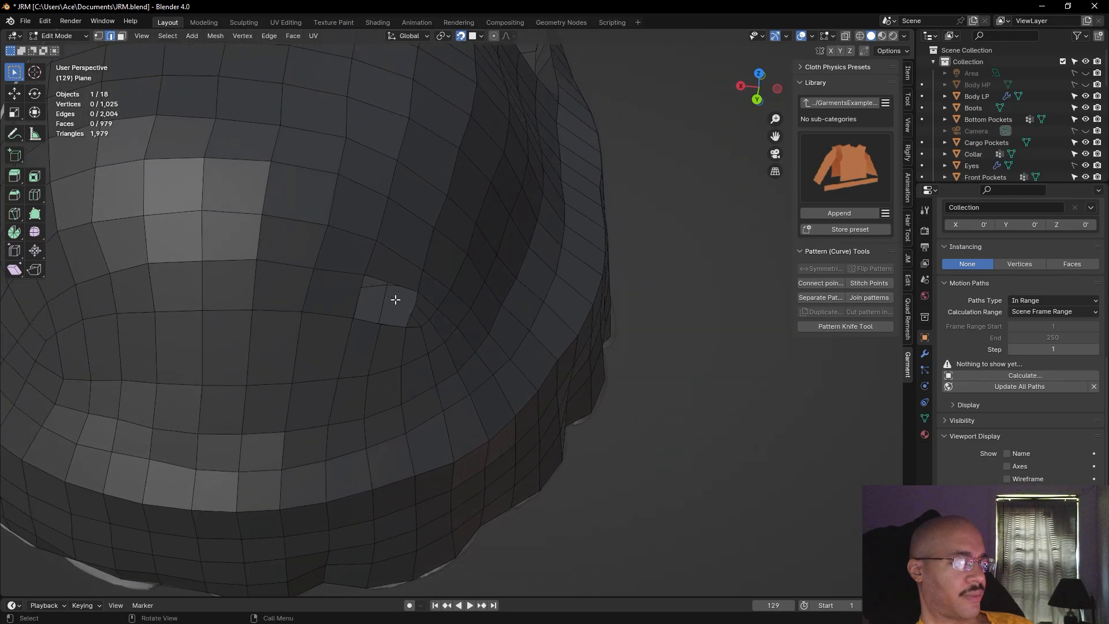
pyautogui.click(384, 284)
pyautogui.keyDown('shift'); pyautogui.click(358, 297); pyautogui.keyUp('shift')
pyautogui.keyDown('shift'); pyautogui.click(364, 324); pyautogui.keyUp('shift')
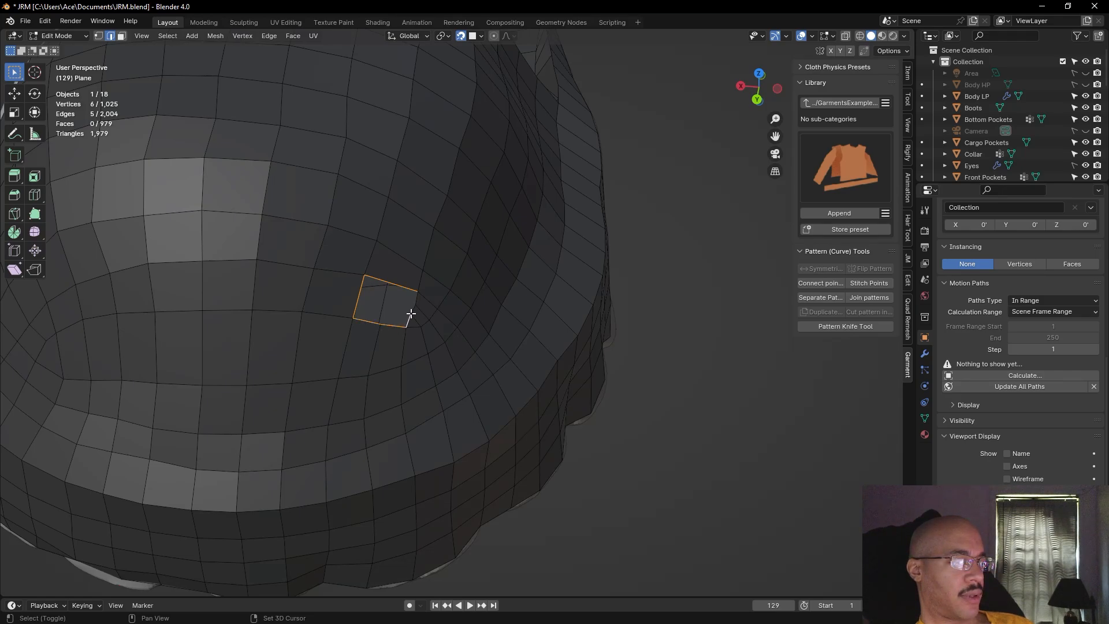
pyautogui.click(643, 347)
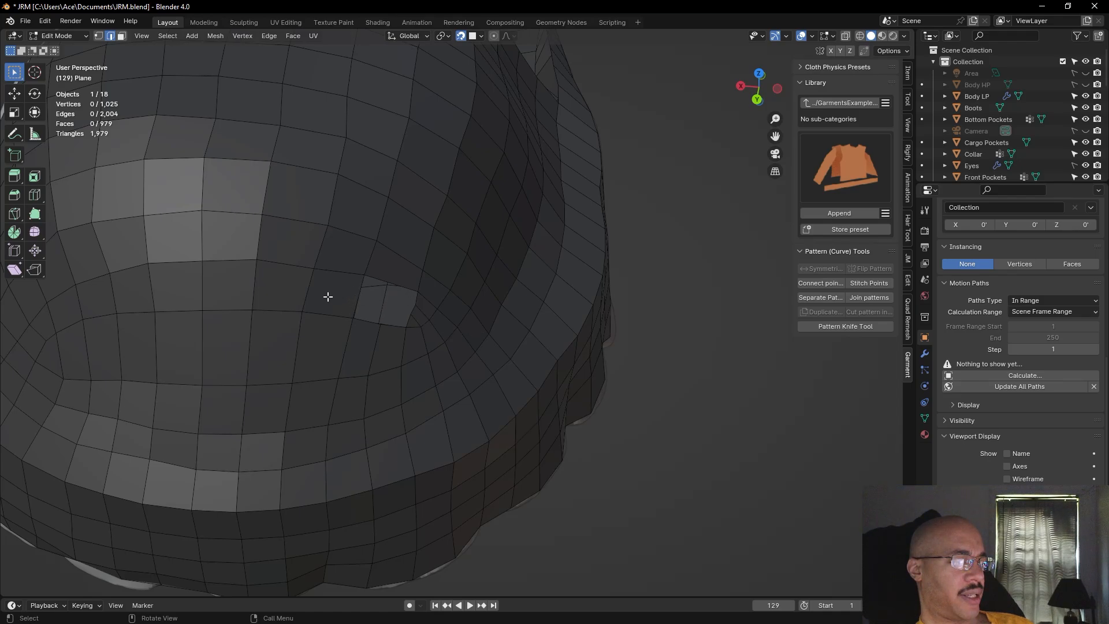
# Dissolve two edges beside the remaining toe opening to merge their adjoining faces
pyautogui.keyDown('shift'); pyautogui.click(414, 313); pyautogui.keyUp('shift')
pyautogui.hotkey('ctrl', 'e')
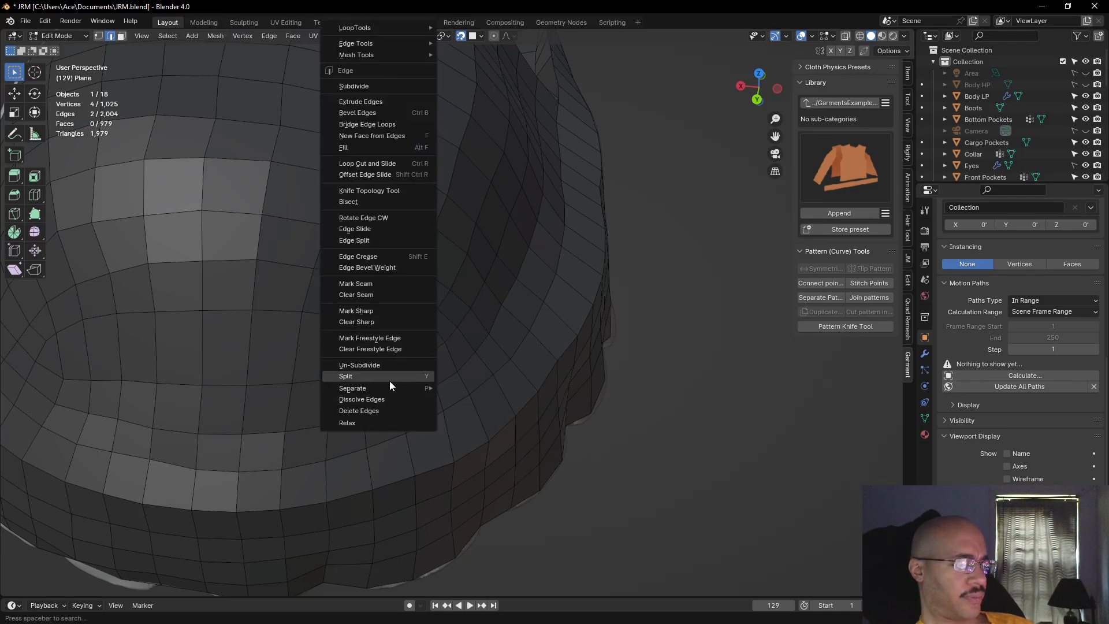
pyautogui.click(369, 398)
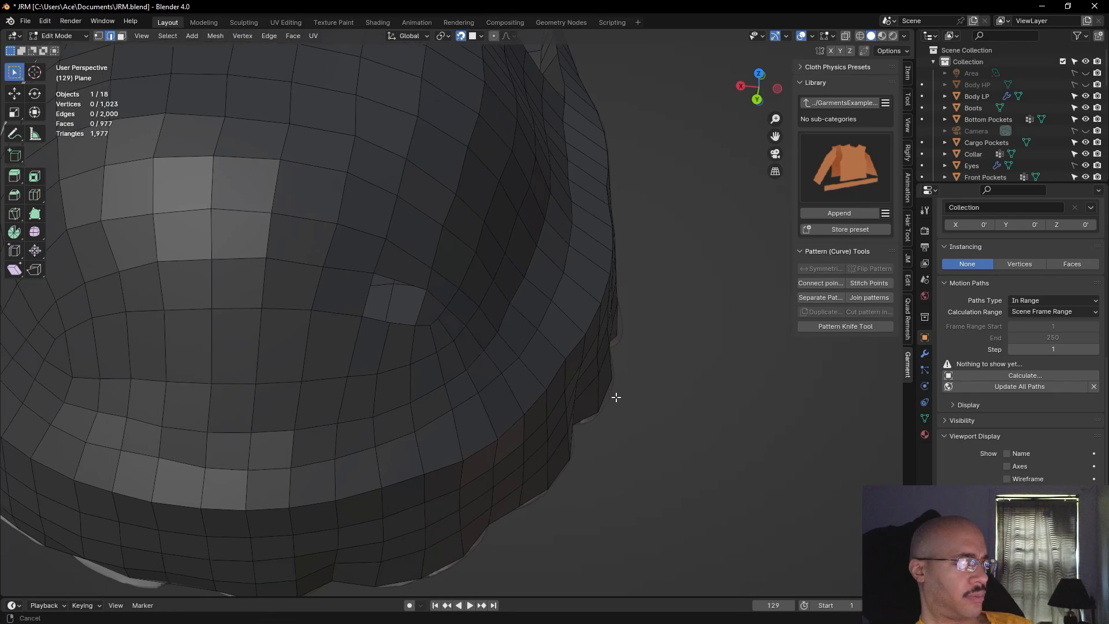
pyautogui.keyDown('shift'); pyautogui.moveTo(614, 397); pyautogui.dragTo(641, 393, button='middle'); pyautogui.keyUp('shift')
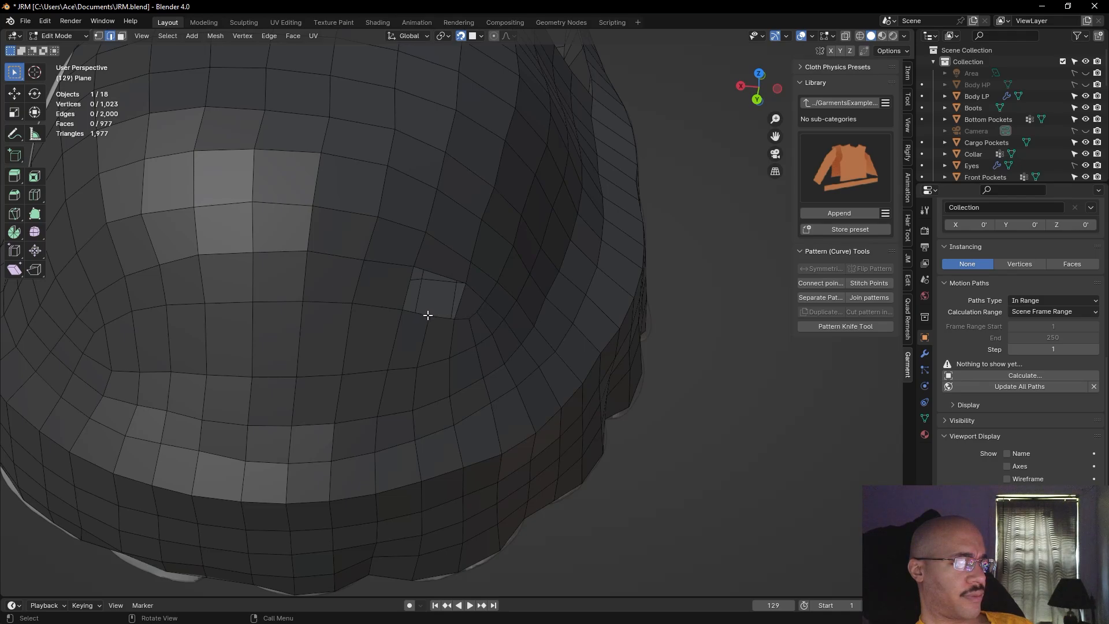
# Delete the single face directly above the toe opening
pyautogui.click(439, 264)
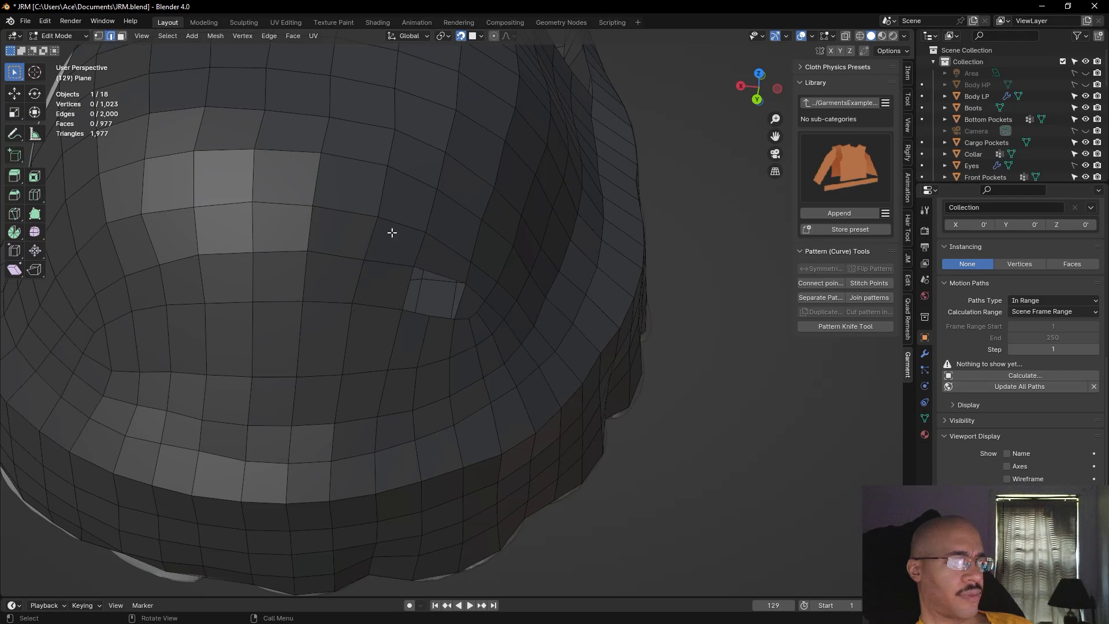
pyautogui.click(121, 36)
pyautogui.click(444, 258)
pyautogui.rightClick(448, 268)
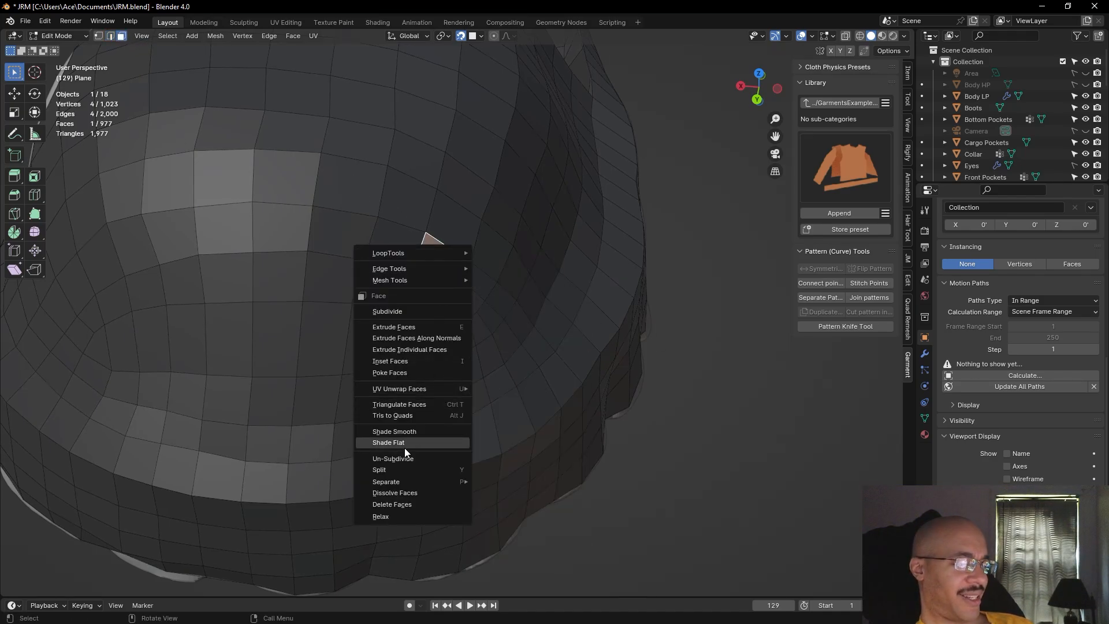
pyautogui.click(398, 504)
# Extend the vertex at the enlarged opening's lower inner corner into a new face, placing the new vertex inside the opening
pyautogui.click(98, 36)
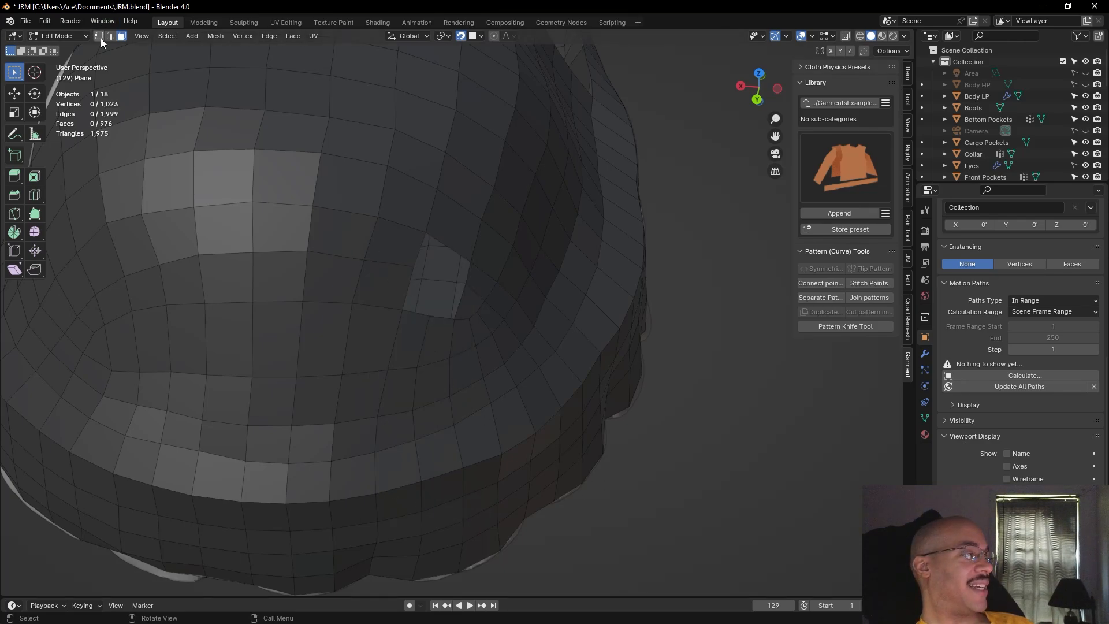
pyautogui.click(405, 312)
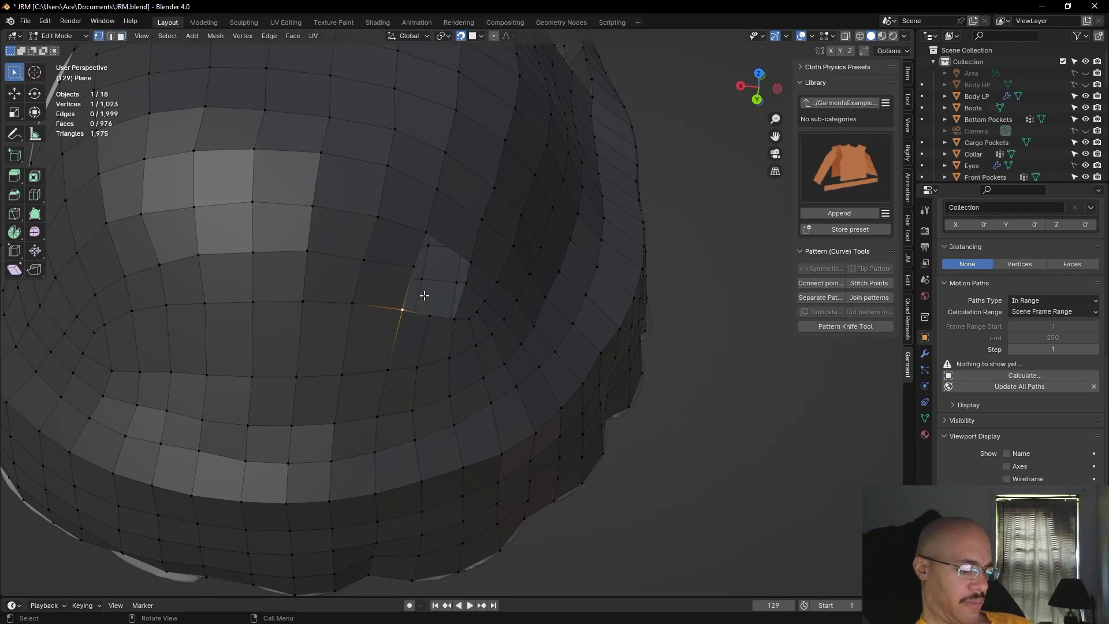
pyautogui.hotkey('alt', 'd')
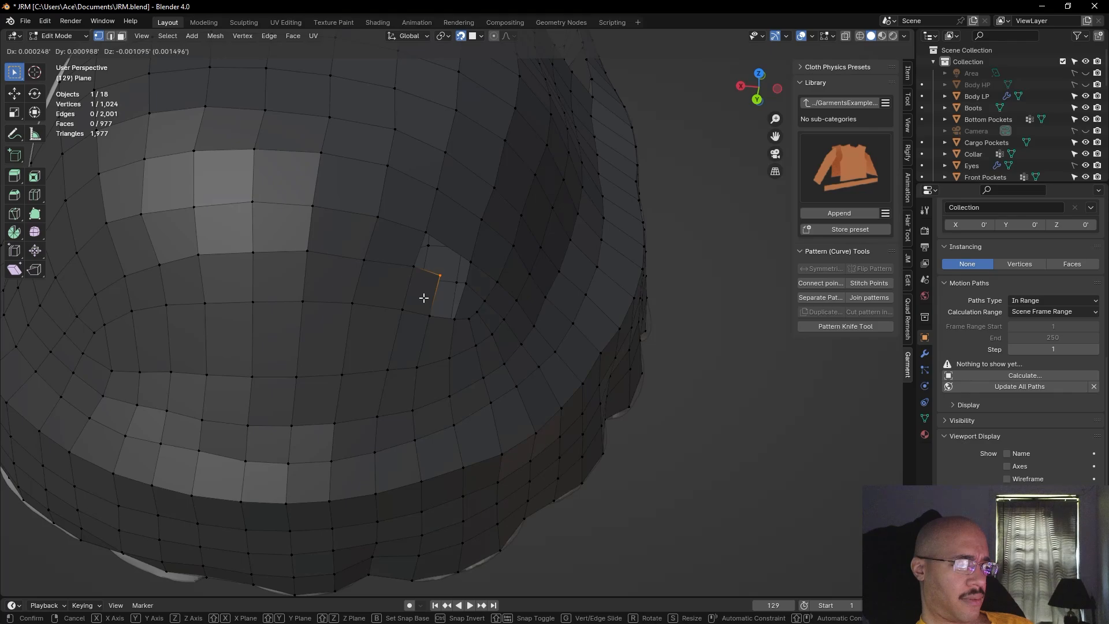
pyautogui.click(424, 299)
pyautogui.click(710, 358)
# Fill the lower part of the toe opening with a face between its two facing side edges
pyautogui.click(109, 36)
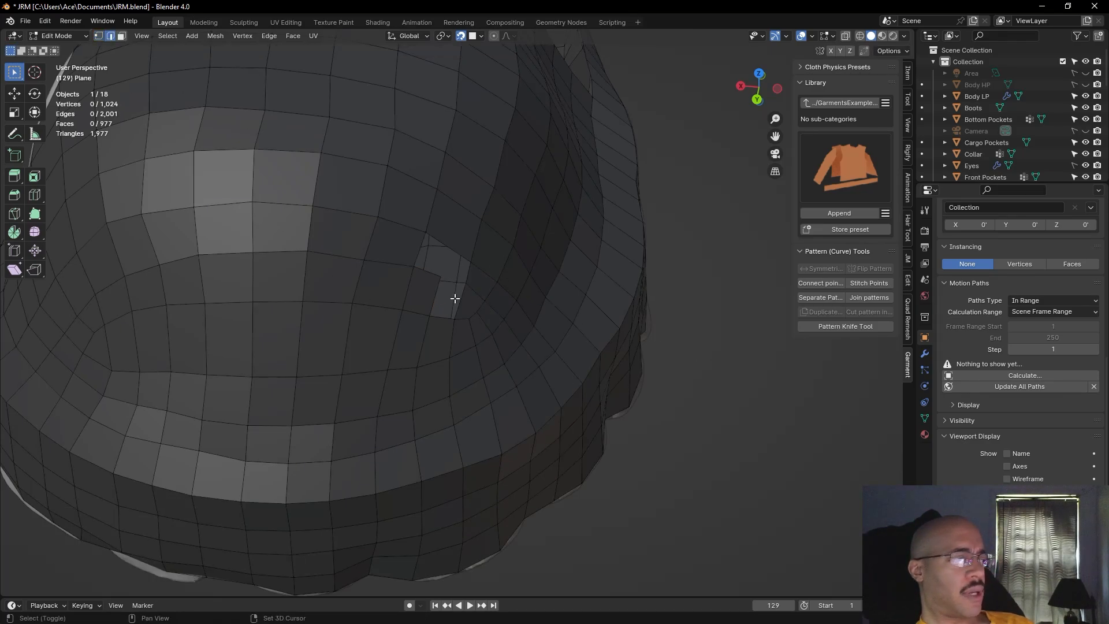
pyautogui.click(433, 298)
pyautogui.keyDown('shift'); pyautogui.click(461, 303); pyautogui.keyUp('shift')
pyautogui.press('f')
pyautogui.click(726, 369)
pyautogui.moveTo(727, 369); pyautogui.dragTo(791, 380, button='middle')
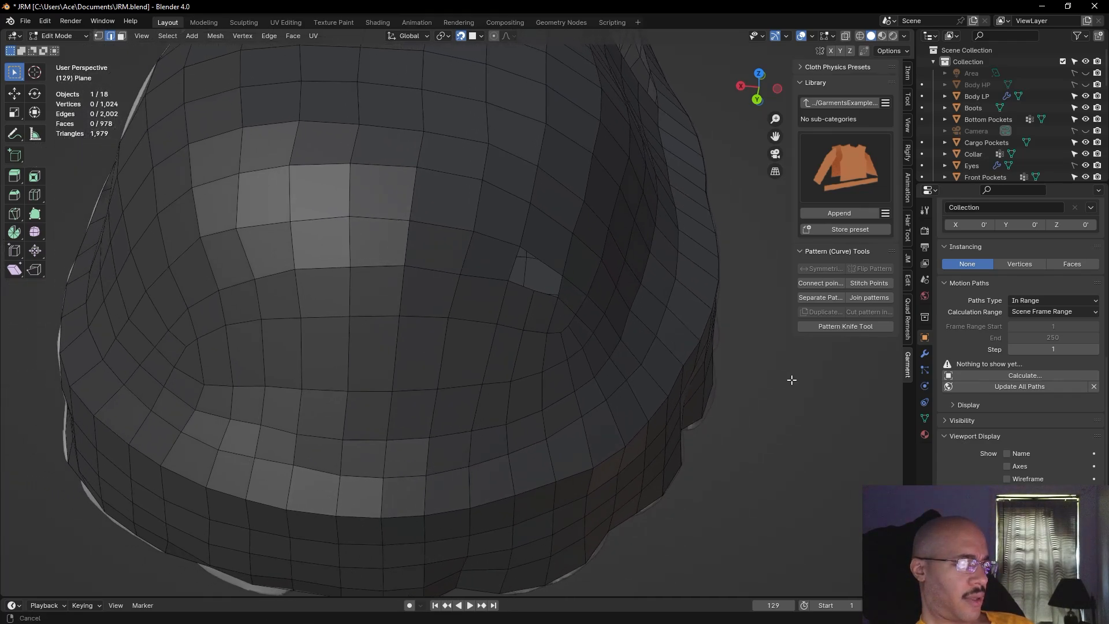
# Shift the opening's upper edge slightly upward and fill the remaining gap with a single face from its border edges
pyautogui.click(549, 270)
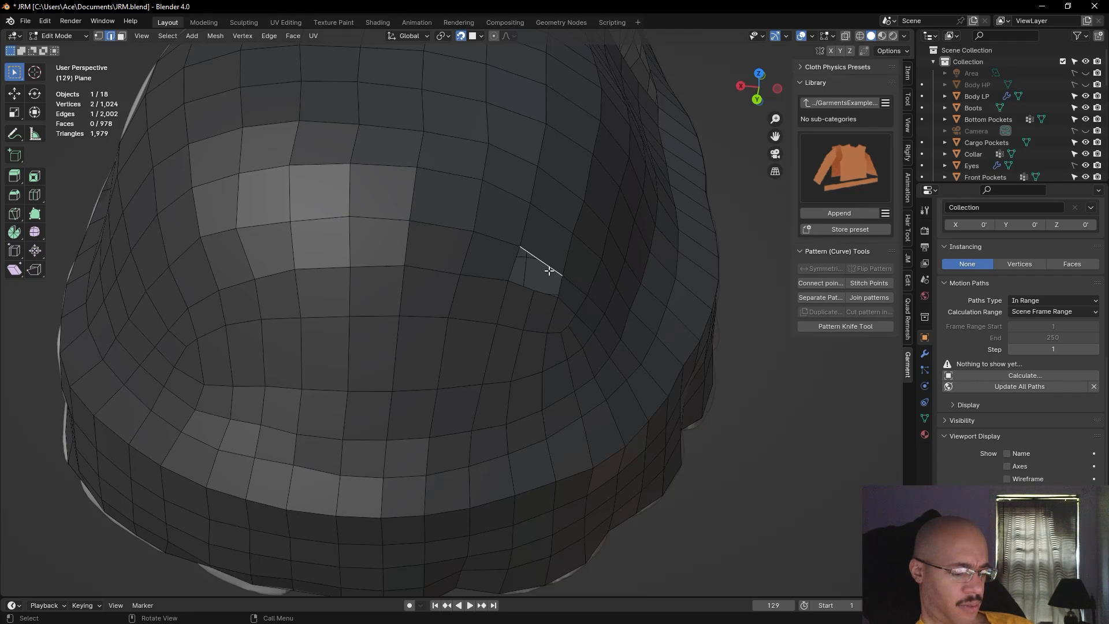
pyautogui.press('g')
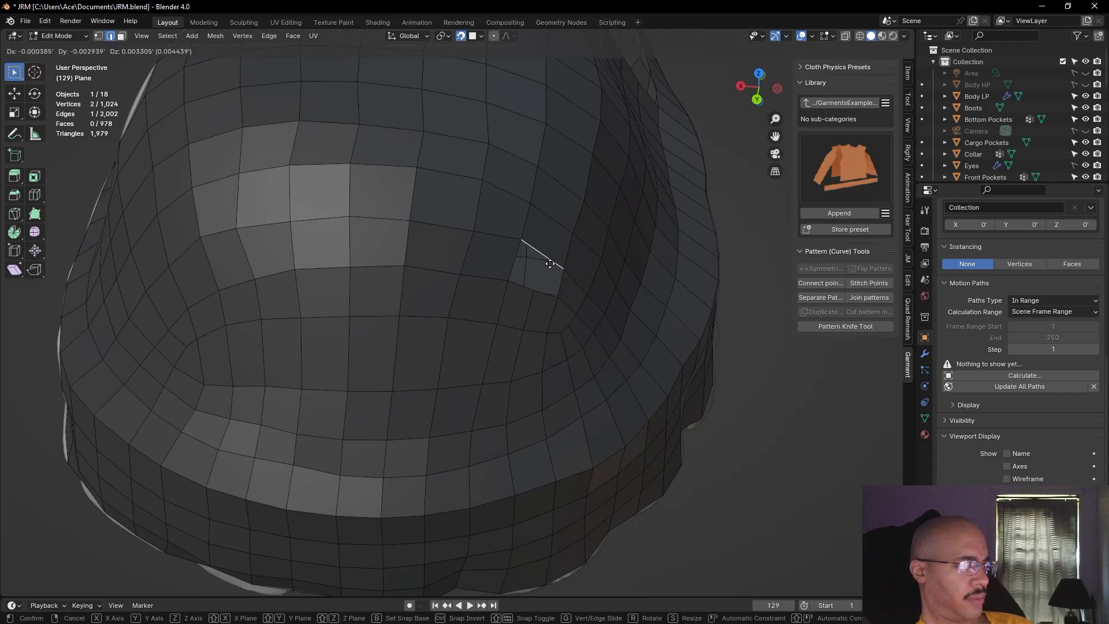
pyautogui.click(550, 263)
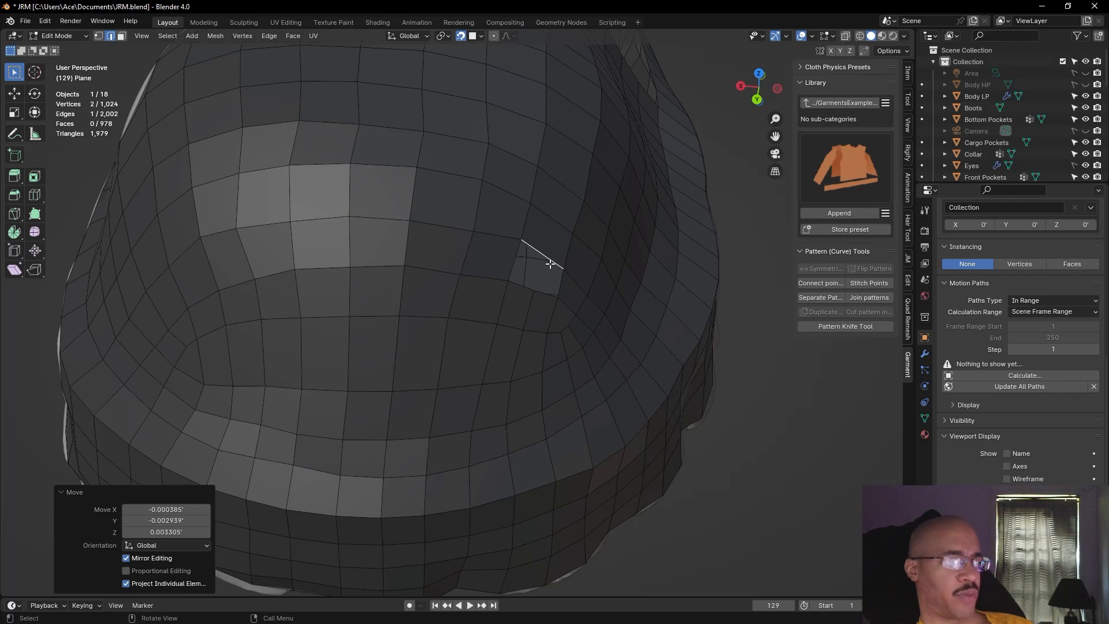
pyautogui.keyDown('shift'); pyautogui.click(513, 259); pyautogui.keyUp('shift')
pyautogui.keyDown('shift'); pyautogui.click(518, 286); pyautogui.keyUp('shift')
pyautogui.keyDown('shift'); pyautogui.click(558, 286); pyautogui.keyUp('shift')
pyautogui.press('f')
pyautogui.click(742, 330)
# Examine the closed shoe toe's edge flow from the side, the front and above
pyautogui.moveTo(752, 335); pyautogui.dragTo(717, 335, button='middle')
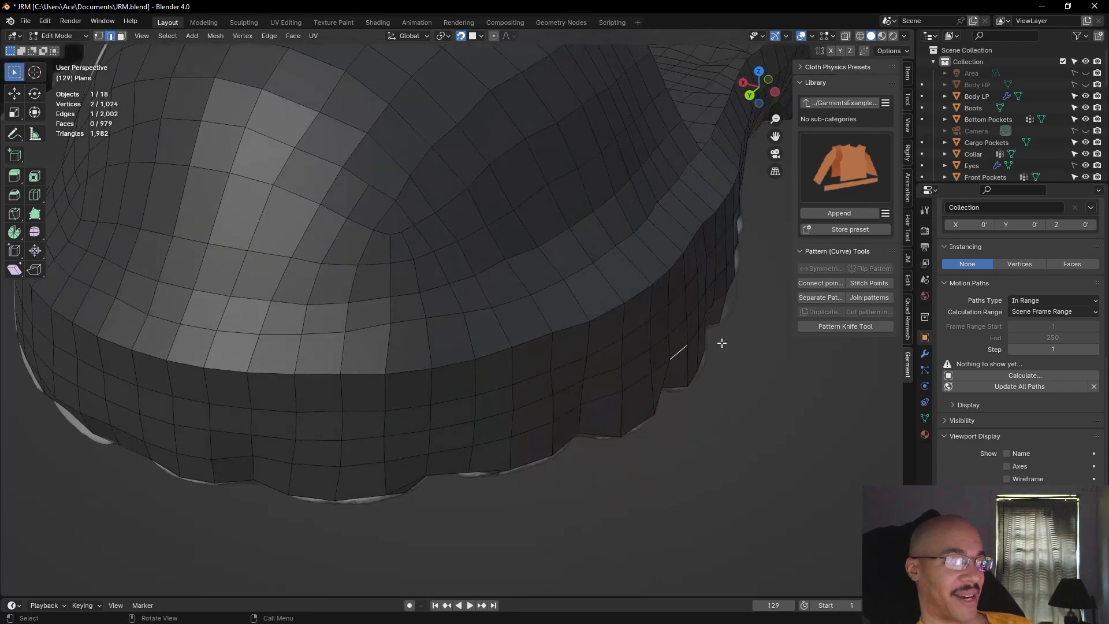
pyautogui.scroll(-5, 710, 345)
pyautogui.moveTo(648, 381)
pyautogui.mouseDown(button='middle')
pyautogui.moveTo(661, 411)
pyautogui.moveTo(681, 408)
pyautogui.moveTo(655, 398)
pyautogui.moveTo(665, 391)
pyautogui.mouseUp(button='middle')
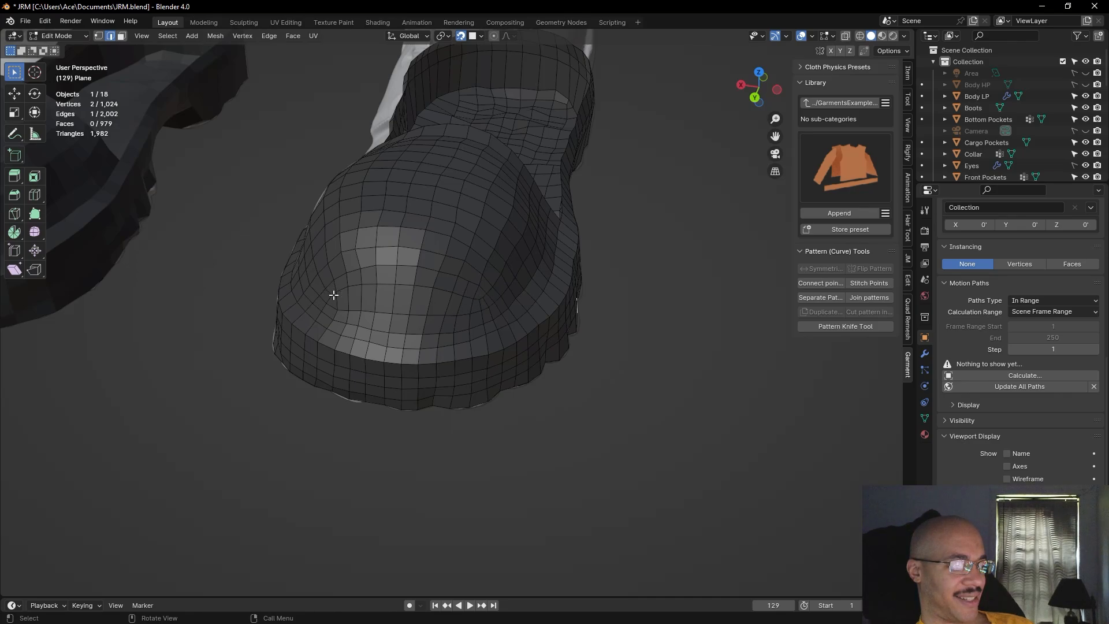
pyautogui.moveTo(332, 299); pyautogui.dragTo(373, 329, button='middle')
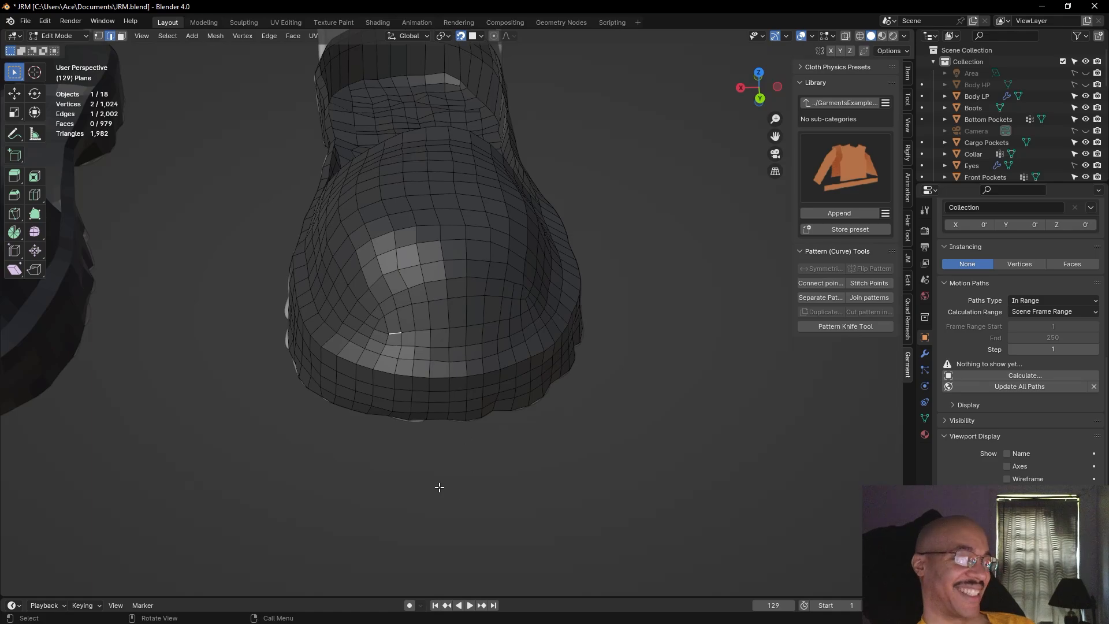
pyautogui.scroll(3, 497, 502)
pyautogui.scroll(-4, 524, 535)
pyautogui.moveTo(525, 527); pyautogui.dragTo(511, 428, button='middle')
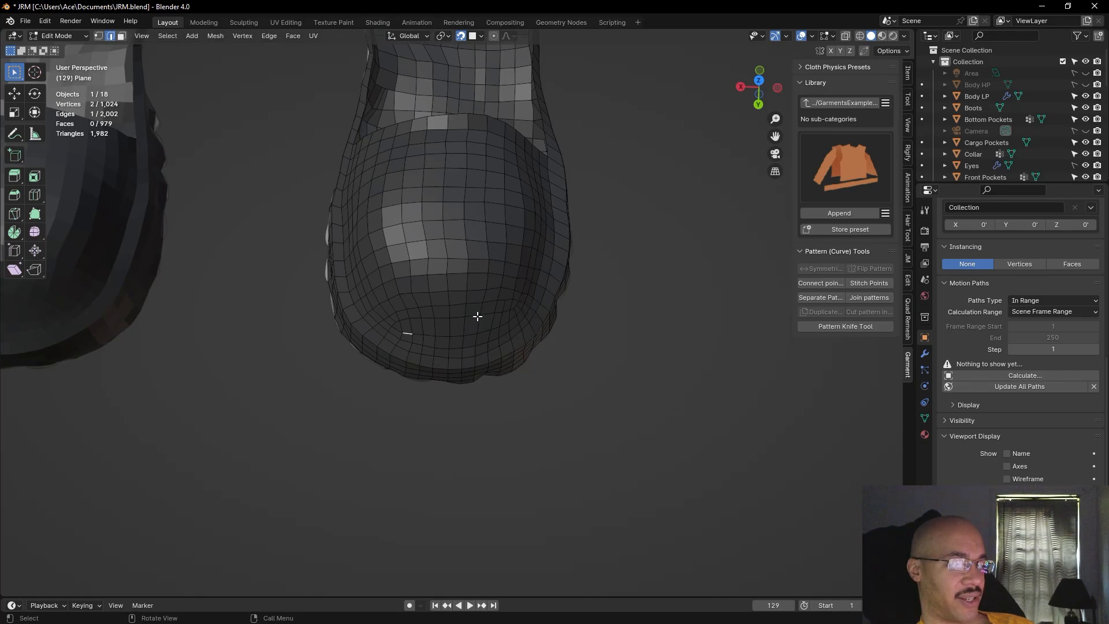
pyautogui.click(698, 460)
pyautogui.moveTo(698, 460); pyautogui.dragTo(665, 385, button='middle')
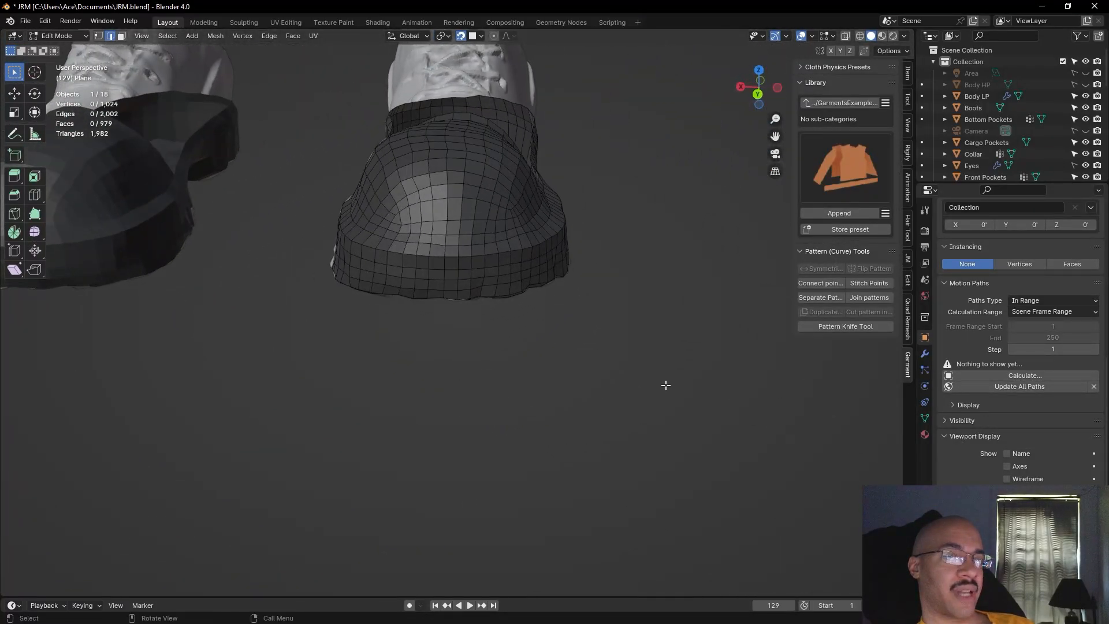
pyautogui.scroll(-3, 665, 385)
pyautogui.moveTo(649, 341); pyautogui.dragTo(643, 452, button='middle')
pyautogui.scroll(5, 665, 392)
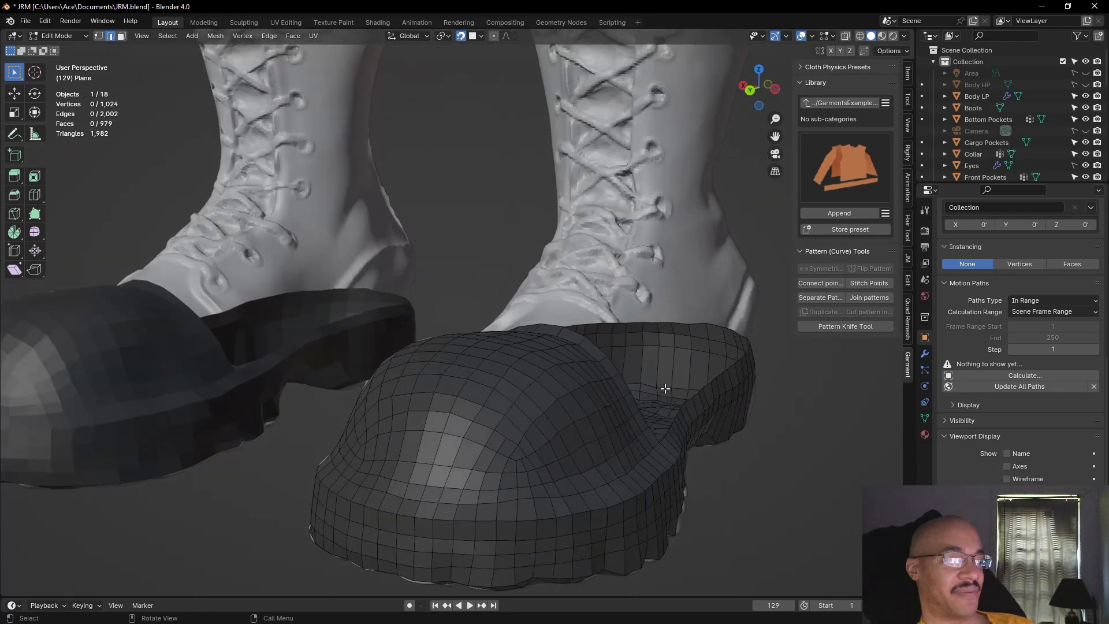
# Examine the sculpted boot's laces, eyelets and ankle above the retopologized shoe from the front and the side
pyautogui.keyDown('shift'); pyautogui.moveTo(665, 392); pyautogui.dragTo(635, 439, button='middle'); pyautogui.keyUp('shift')
pyautogui.scroll(4, 480, 255)
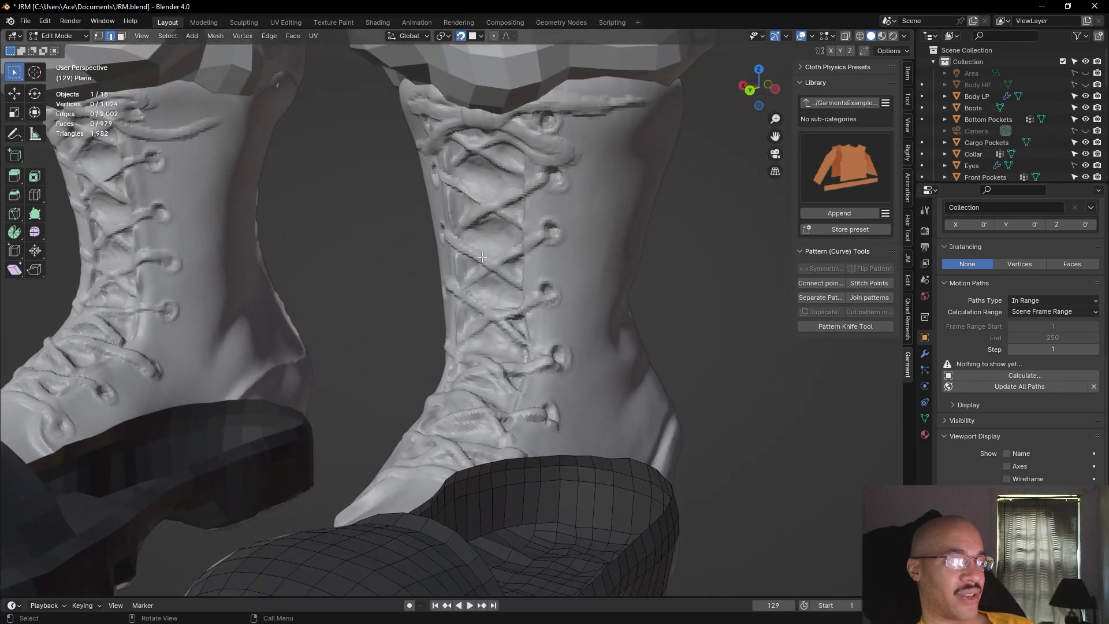
pyautogui.scroll(3, 511, 290)
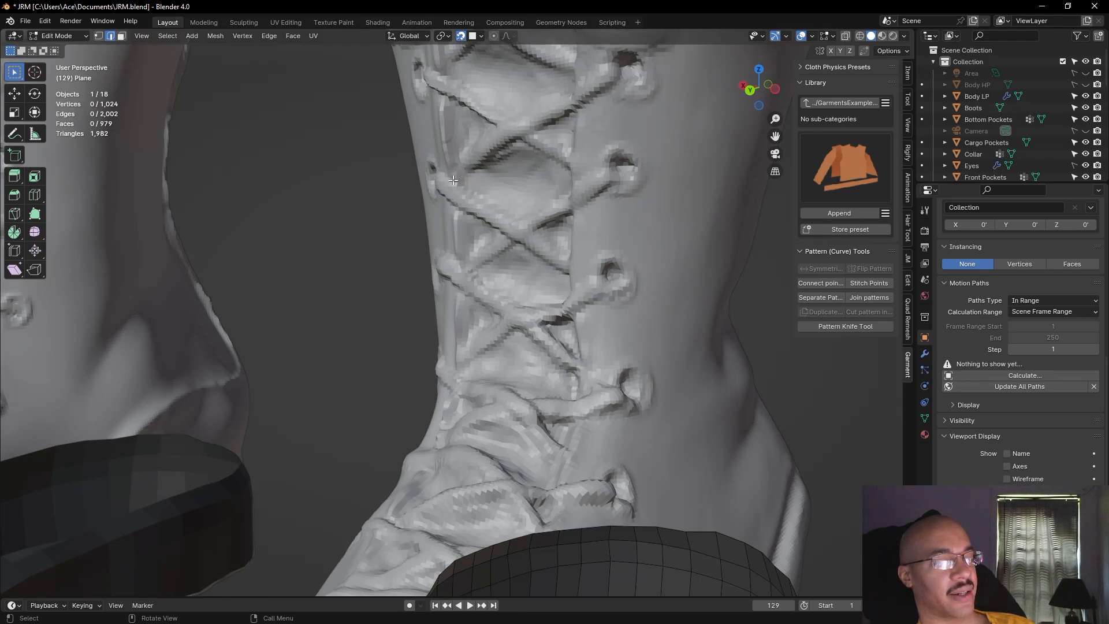
pyautogui.scroll(-8, 459, 183)
pyautogui.moveTo(722, 306); pyautogui.dragTo(481, 253, button='middle')
pyautogui.moveTo(409, 322); pyautogui.dragTo(362, 340, button='middle')
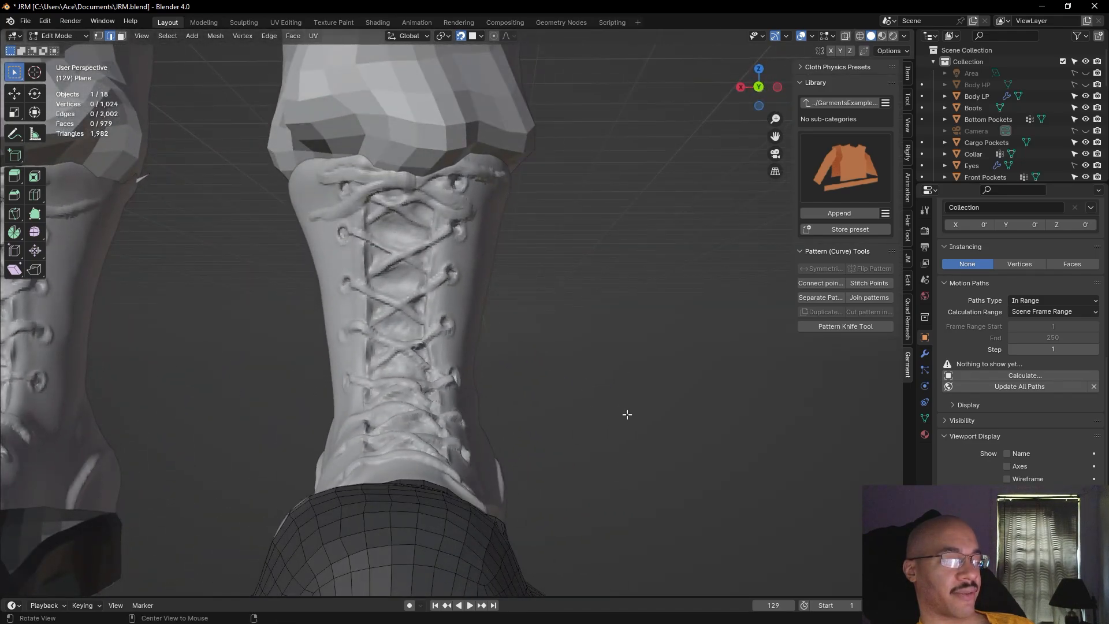
pyautogui.scroll(-6, 636, 408)
pyautogui.moveTo(638, 414); pyautogui.dragTo(423, 281, button='middle')
pyautogui.scroll(4, 567, 341)
pyautogui.moveTo(614, 326); pyautogui.dragTo(409, 179, button='middle')
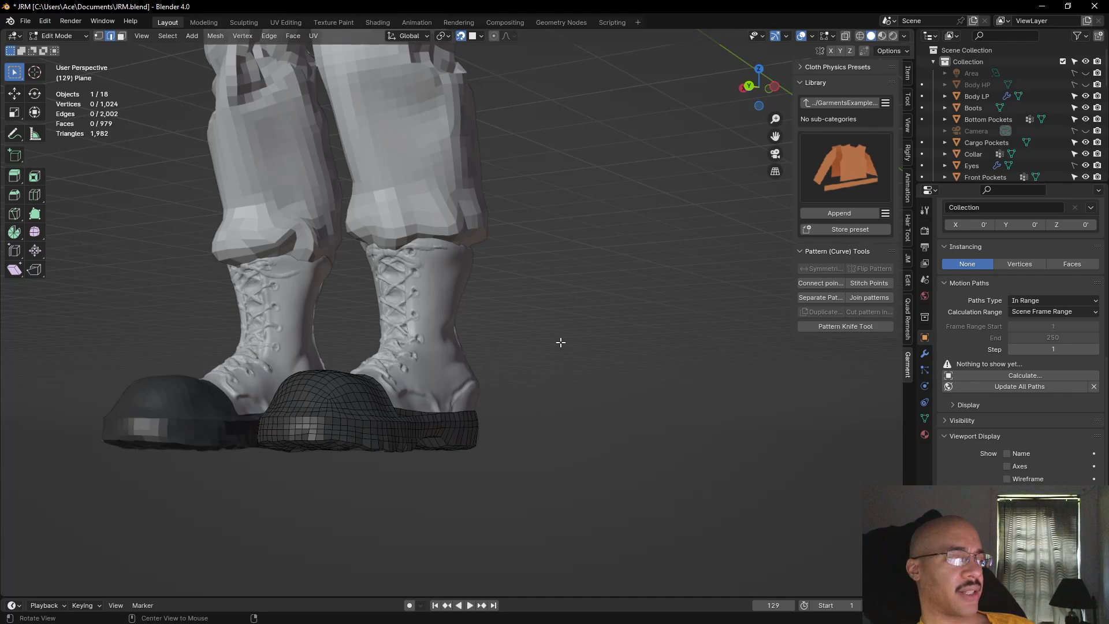
# Examine the character's trousers and boots together from the front and the side
pyautogui.scroll(-6, 560, 342)
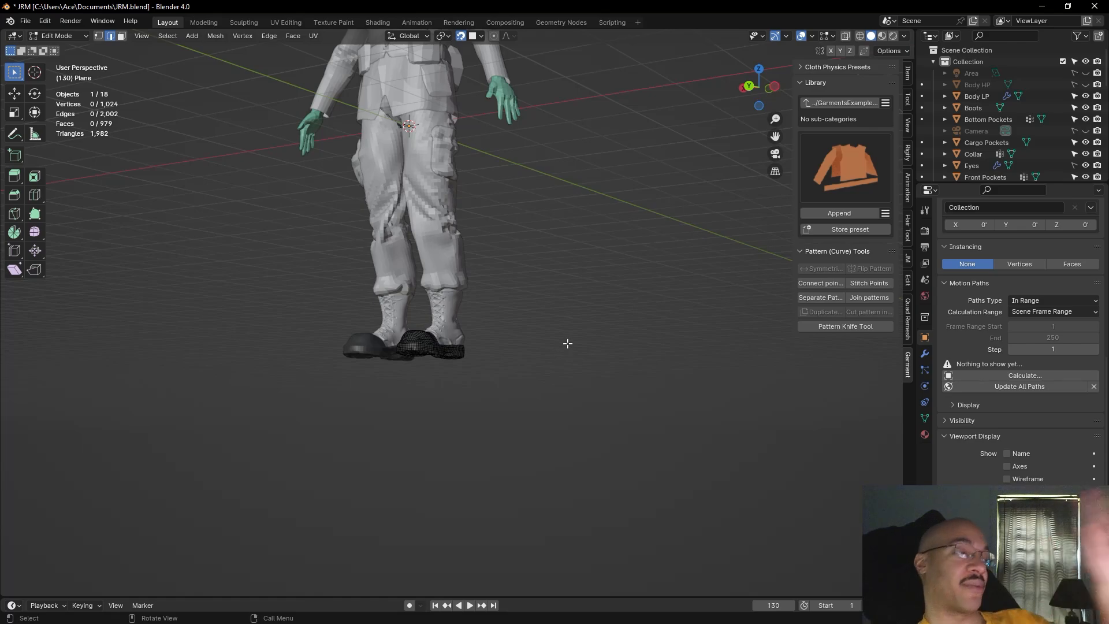
pyautogui.scroll(2, 572, 345)
pyautogui.moveTo(574, 344); pyautogui.dragTo(464, 280, button='middle')
pyautogui.scroll(-3, 527, 335)
pyautogui.moveTo(527, 334); pyautogui.dragTo(577, 457, button='middle')
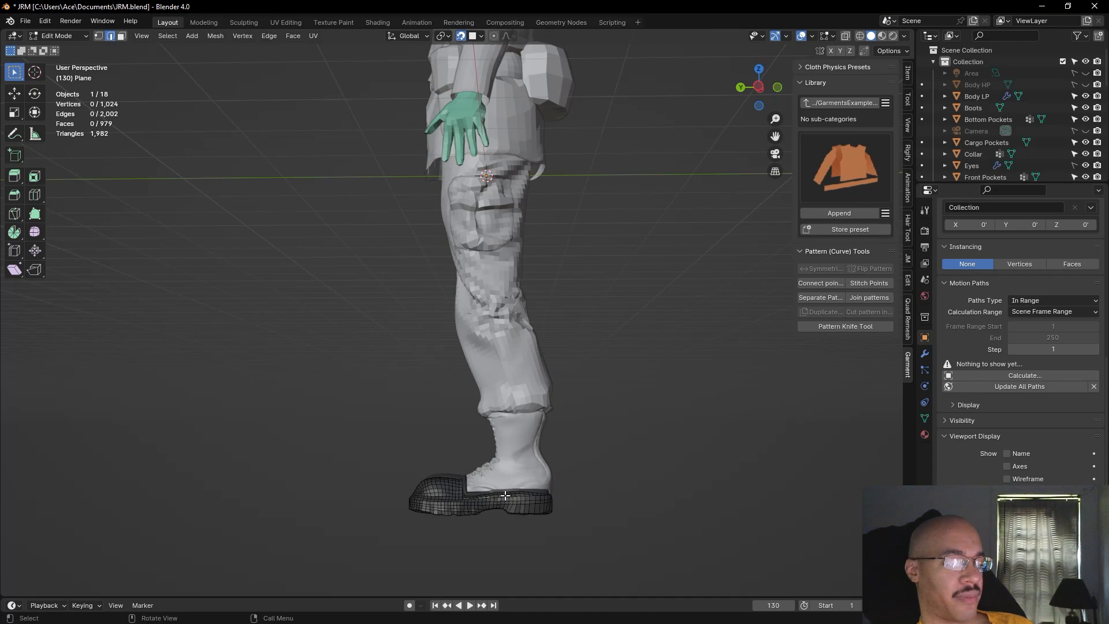
pyautogui.moveTo(466, 482); pyautogui.dragTo(616, 493, button='middle')
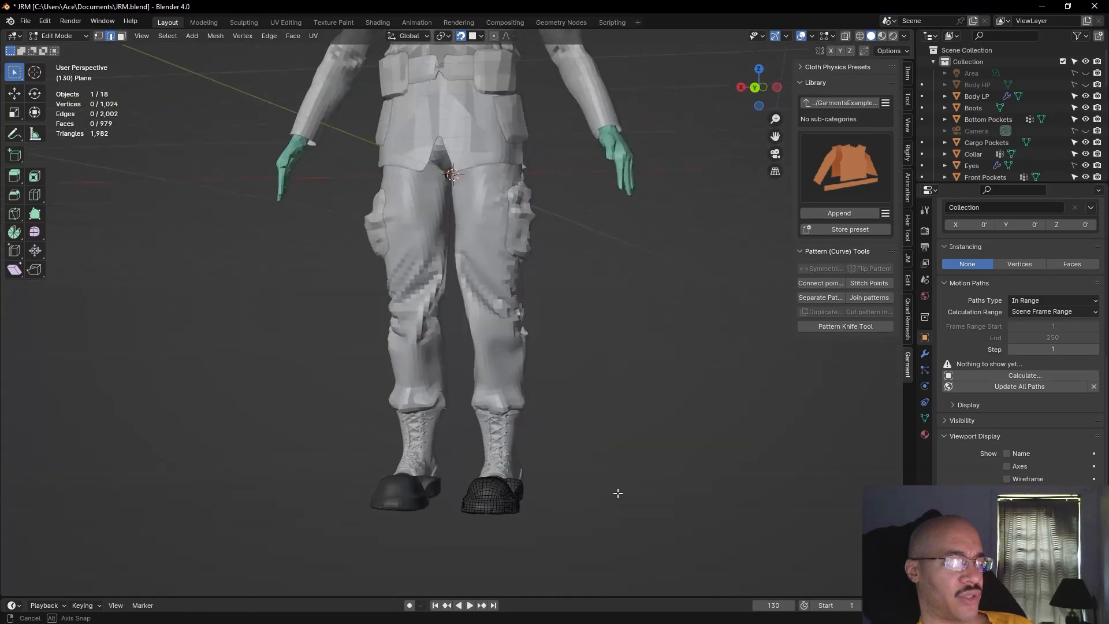
pyautogui.moveTo(628, 447); pyautogui.dragTo(621, 465, button='middle')
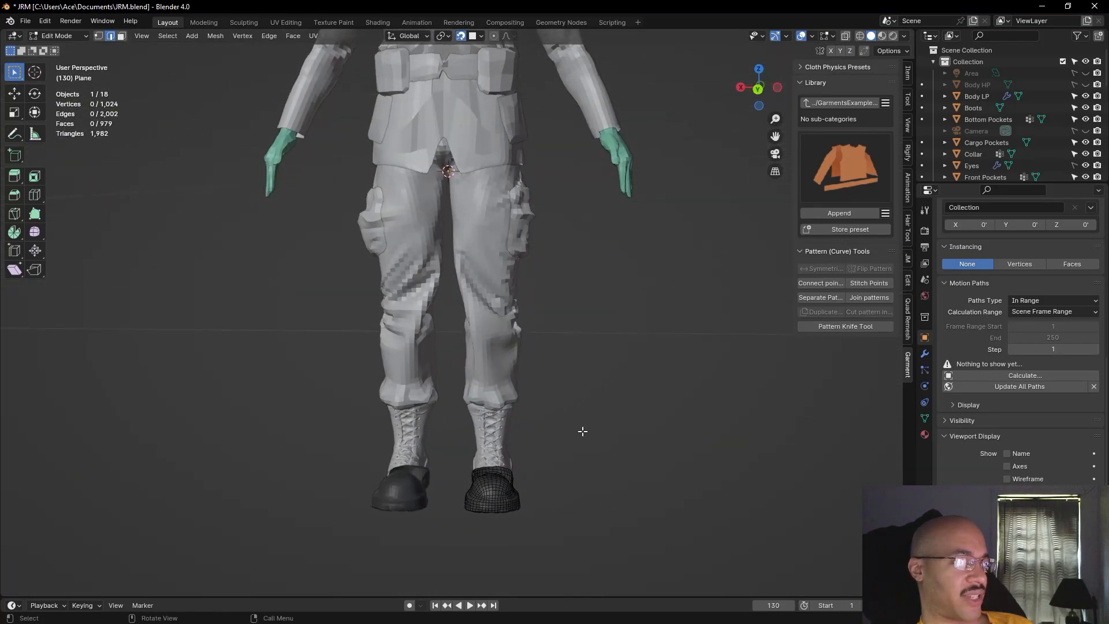
# Save the JRM.blend file
pyautogui.click(27, 22)
pyautogui.moveTo(31, 30)
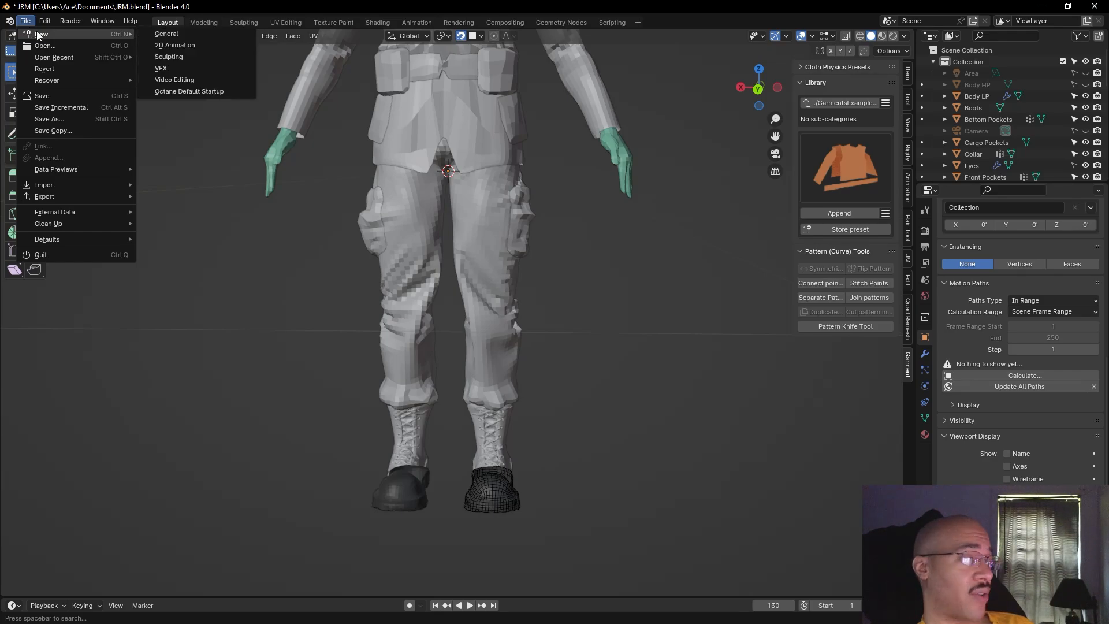
pyautogui.click(52, 94)
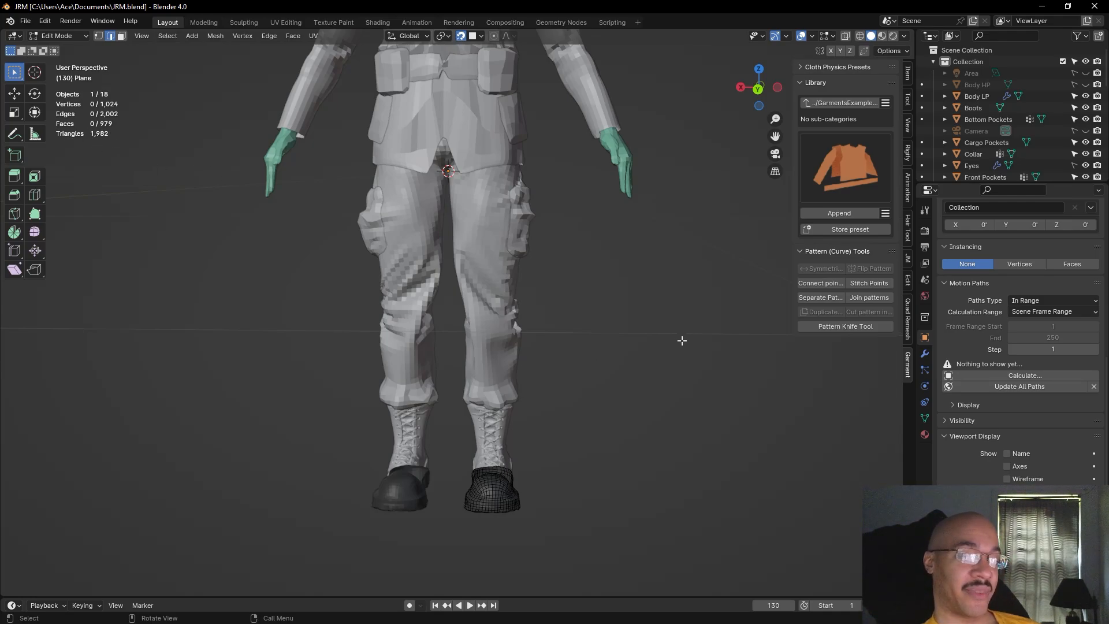
pyautogui.moveTo(631, 408); pyautogui.dragTo(648, 386, button='middle')
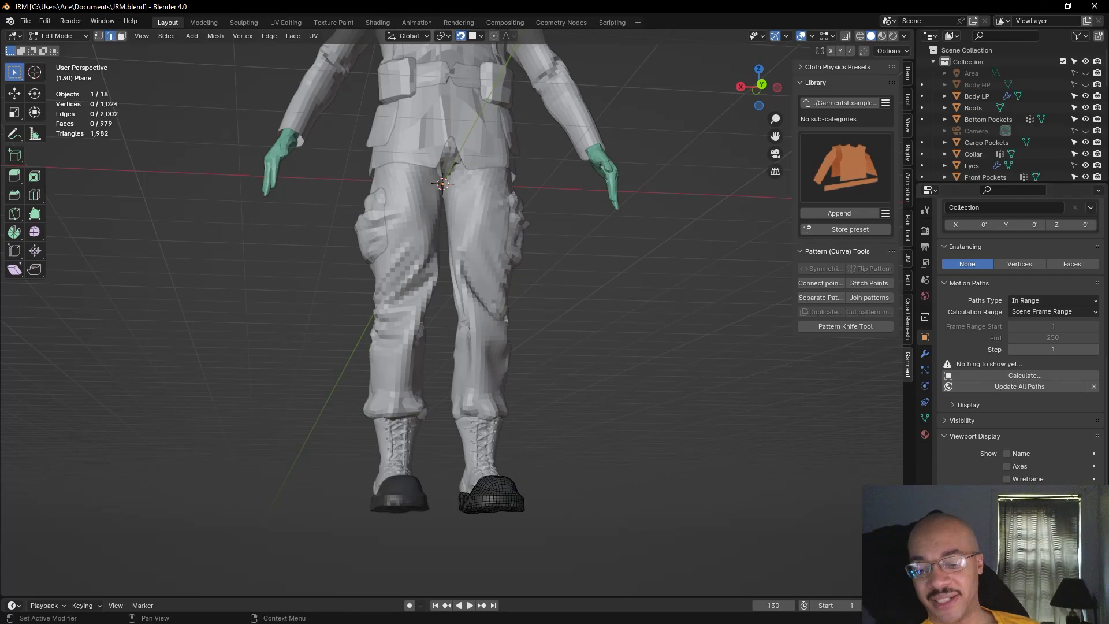